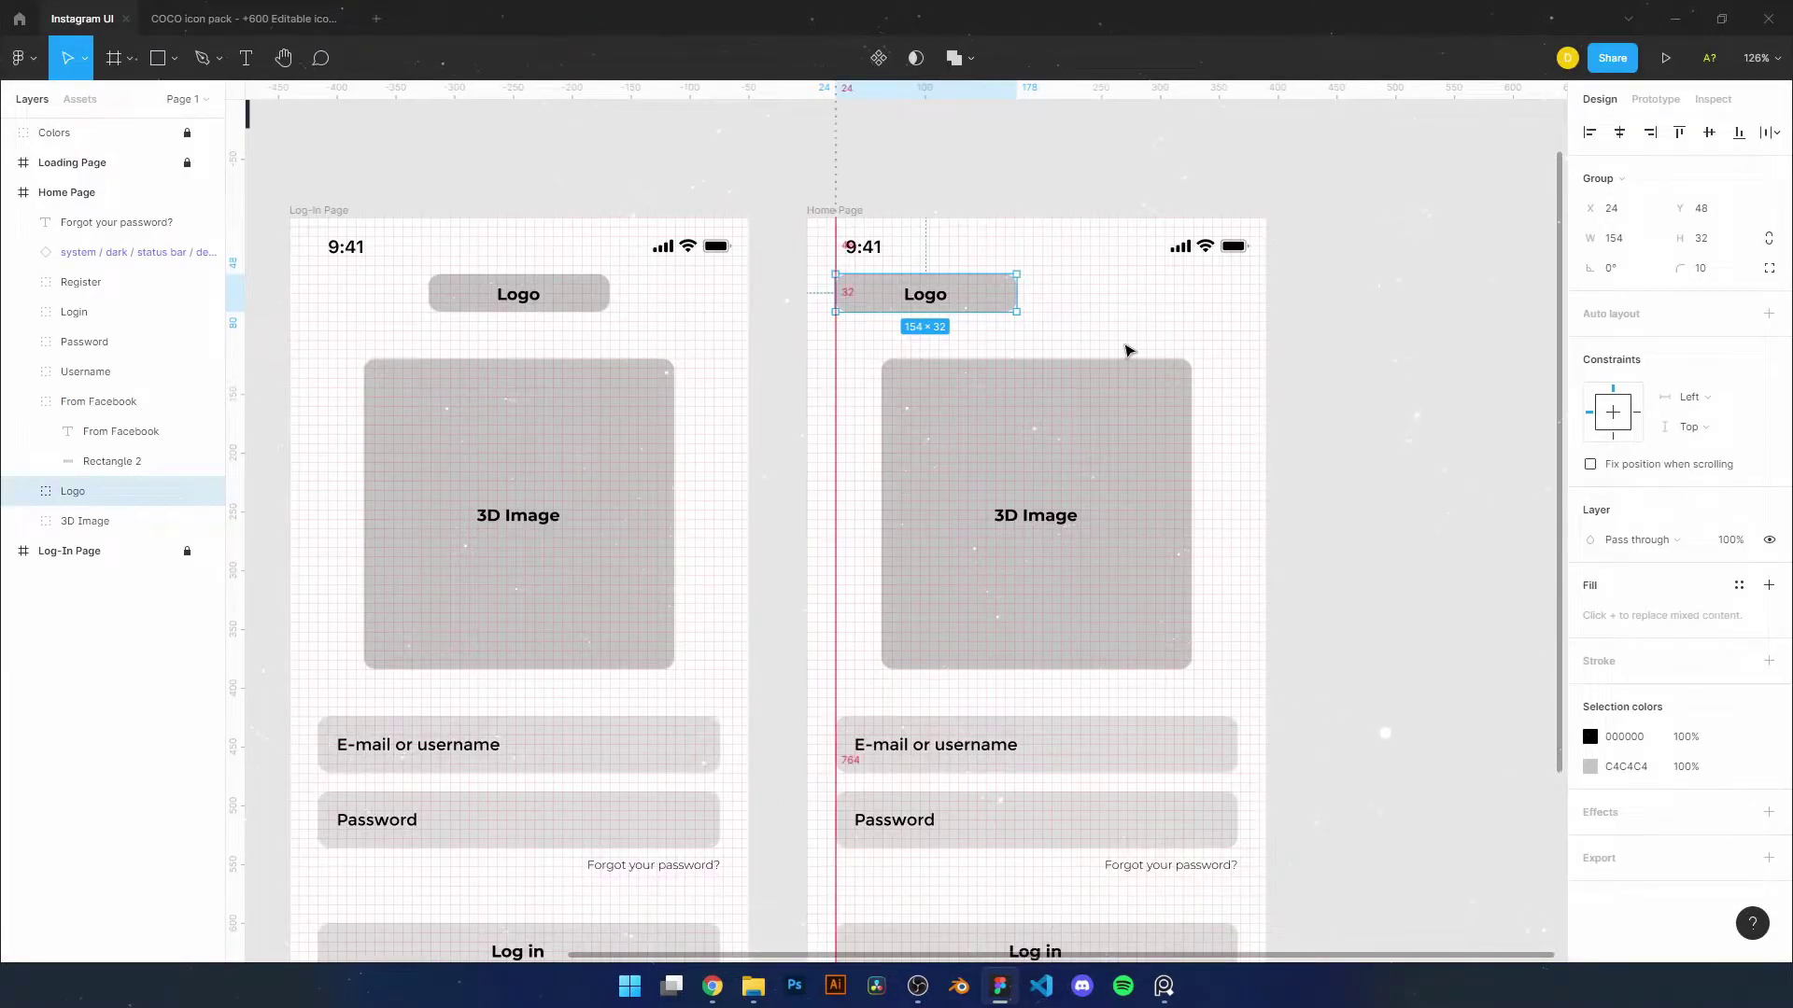
Delete the Home Page log-in fields and begin renaming the 3D Image label
scroll(1111, 467, "down", 3)
left_click(1112, 545)
key("Delete")
scroll(968, 560, "up", 5)
double_click(884, 412)
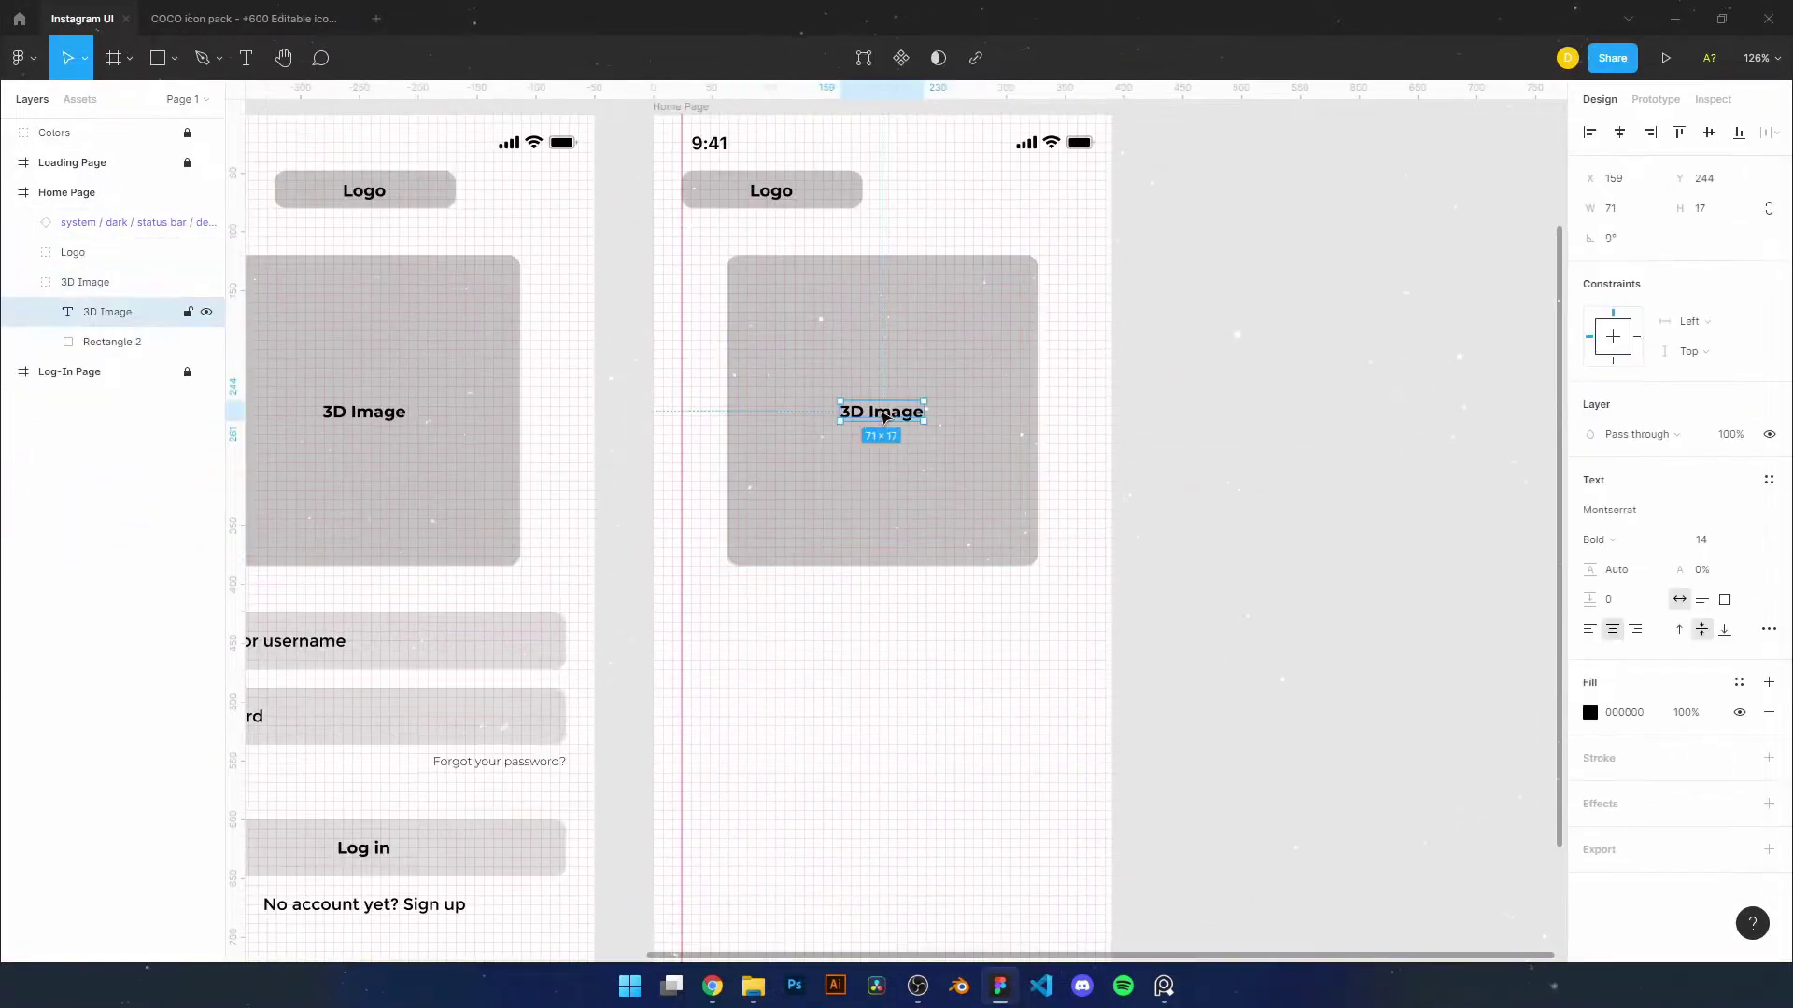
type("Insta Post")
Draw a 40×40 square for the first story
left_click(968, 401)
key("r")
left_click(812, 234)
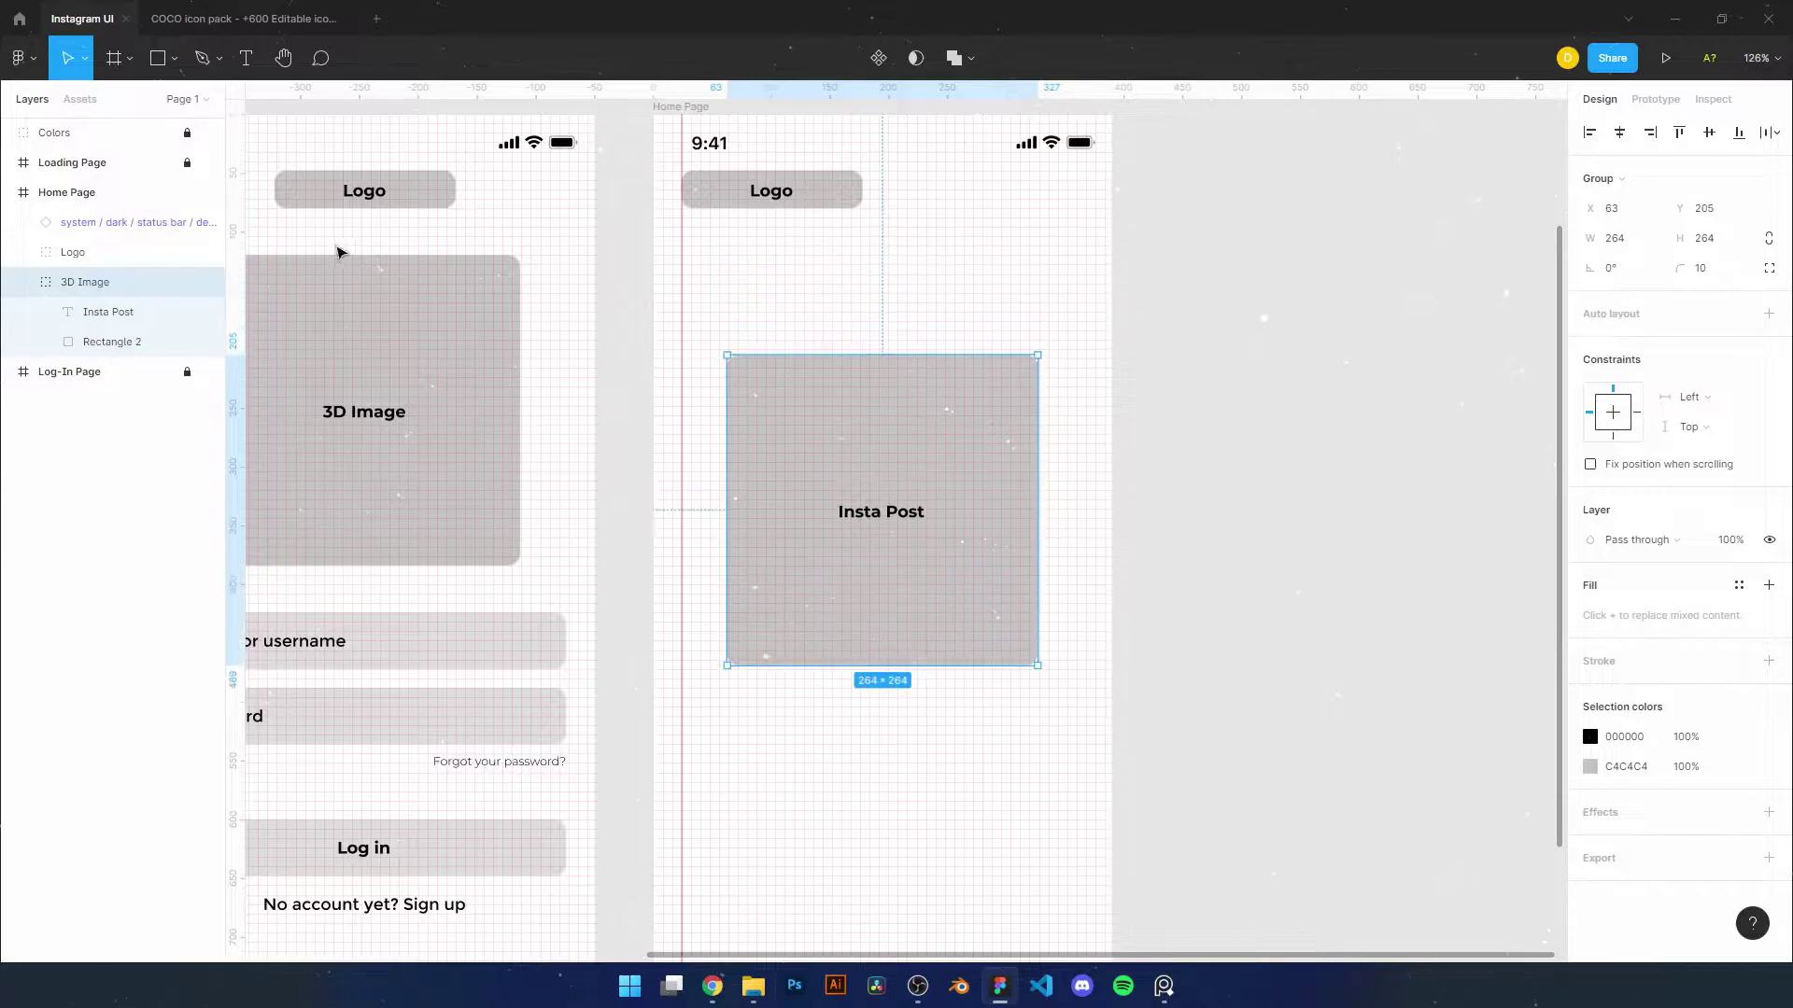
type("40")
key("Return")
scroll(711, 297, "up", 3)
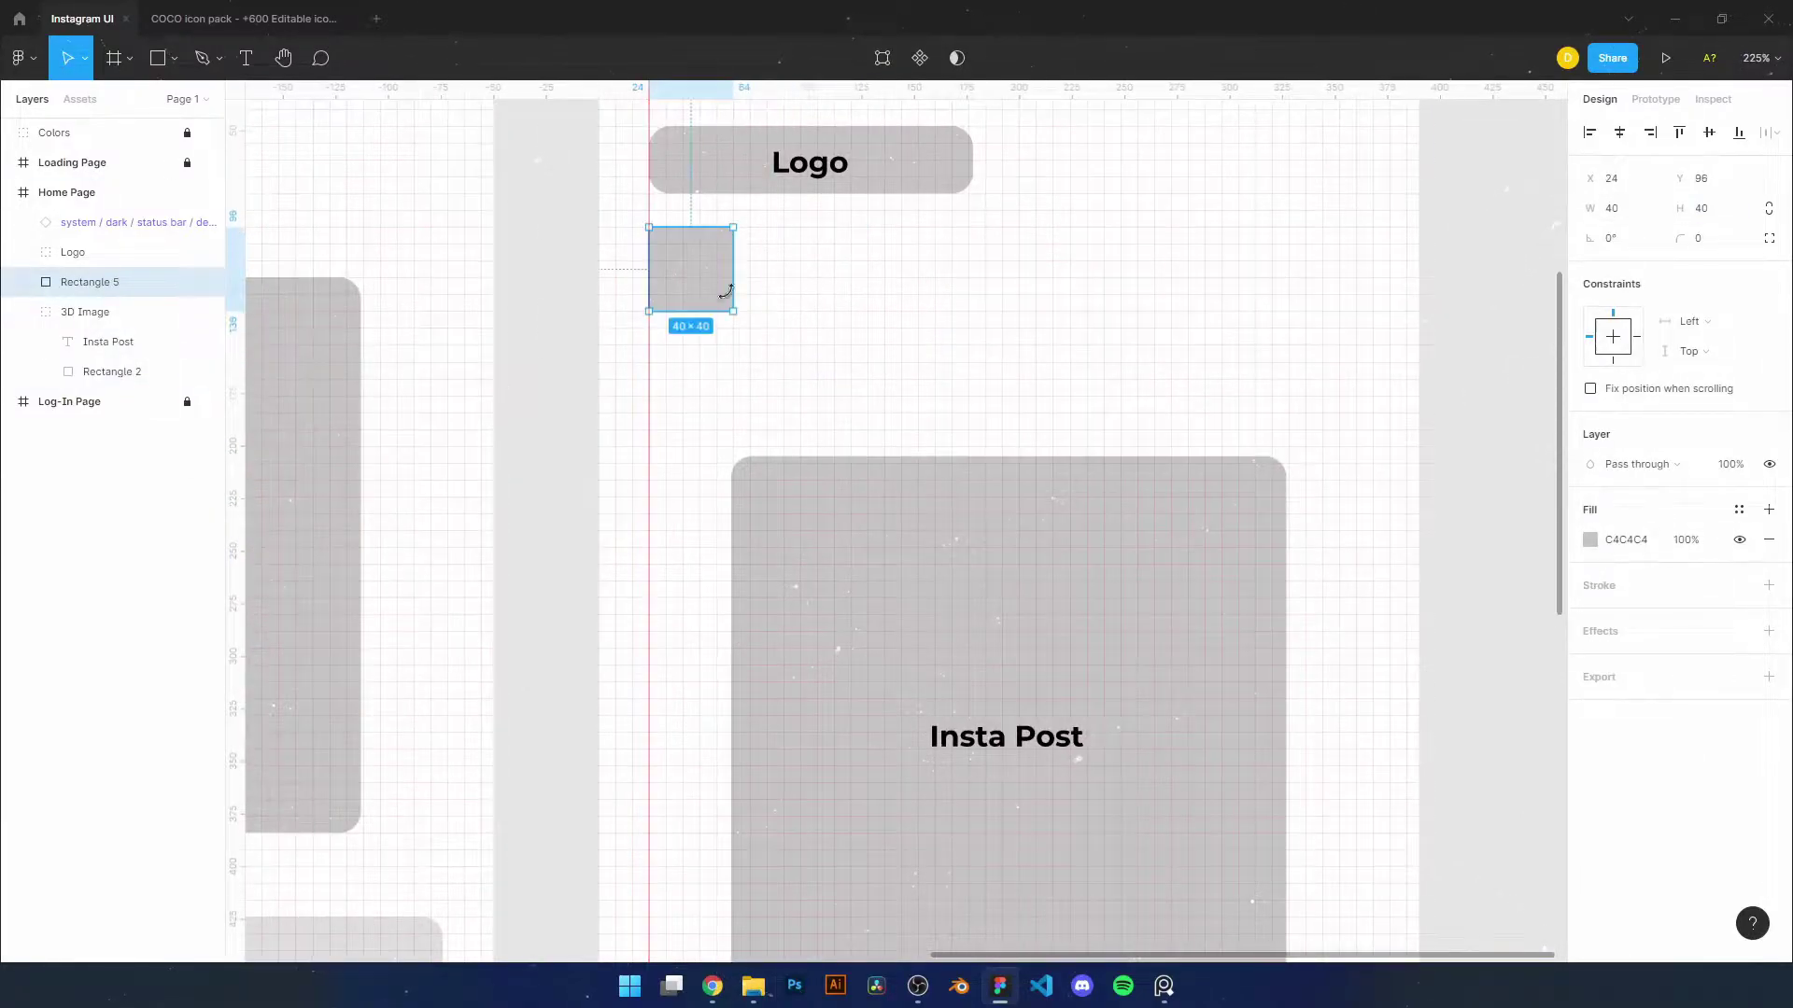
Rename the post placeholder layer and enlarge the post to 342×342
double_click(84, 312)
type("UI")
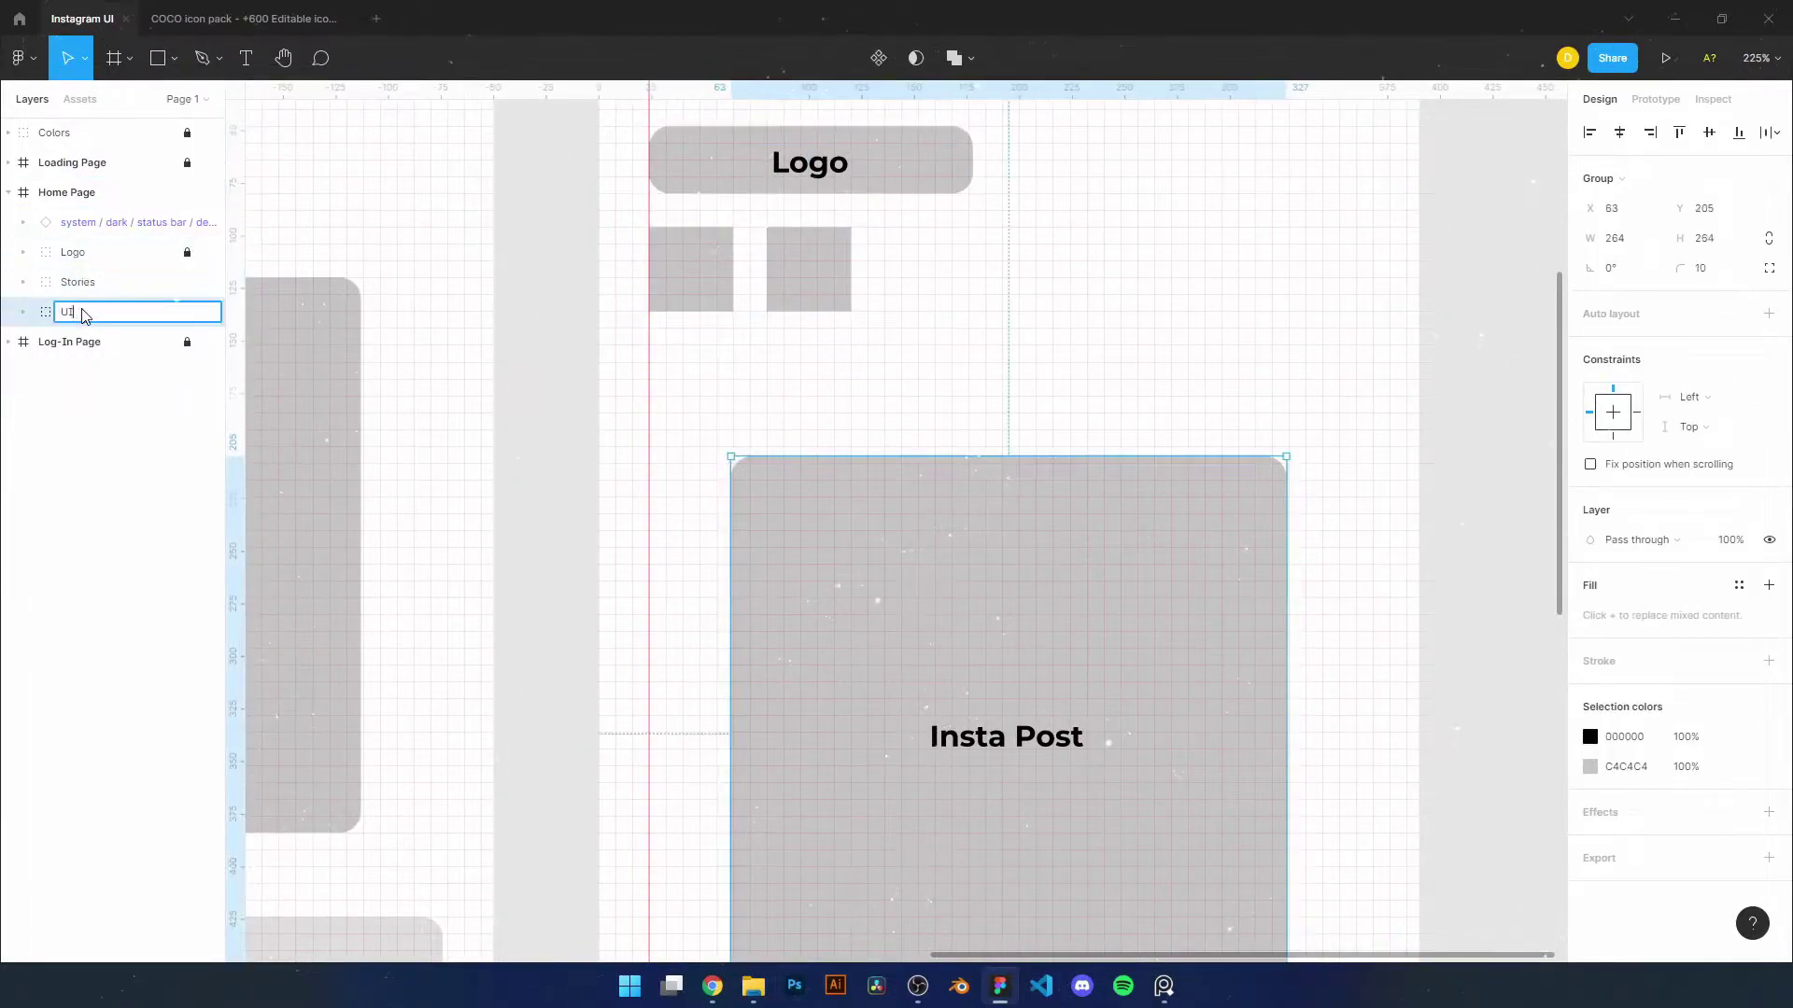
scroll(859, 589, "down", 5)
left_click_drag(1073, 741, 1104, 770)
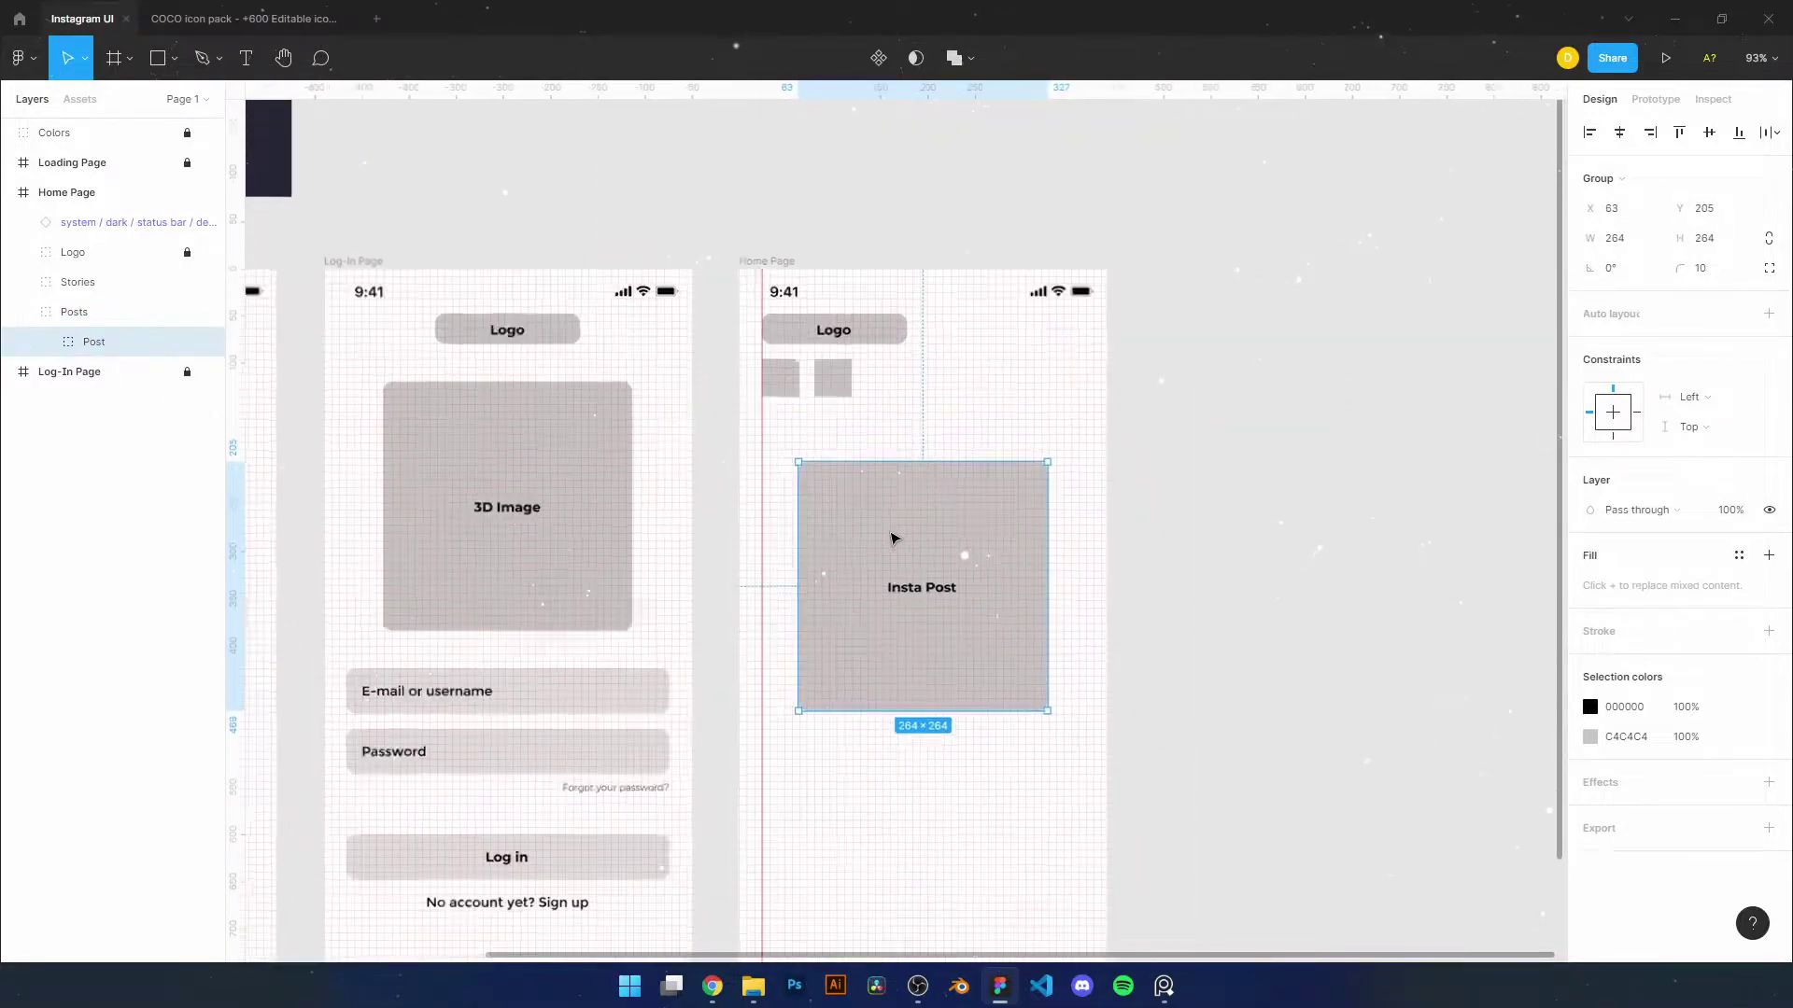
scroll(1104, 433, "up", 5)
left_click_drag(808, 382, 781, 356)
scroll(782, 355, "down", 5)
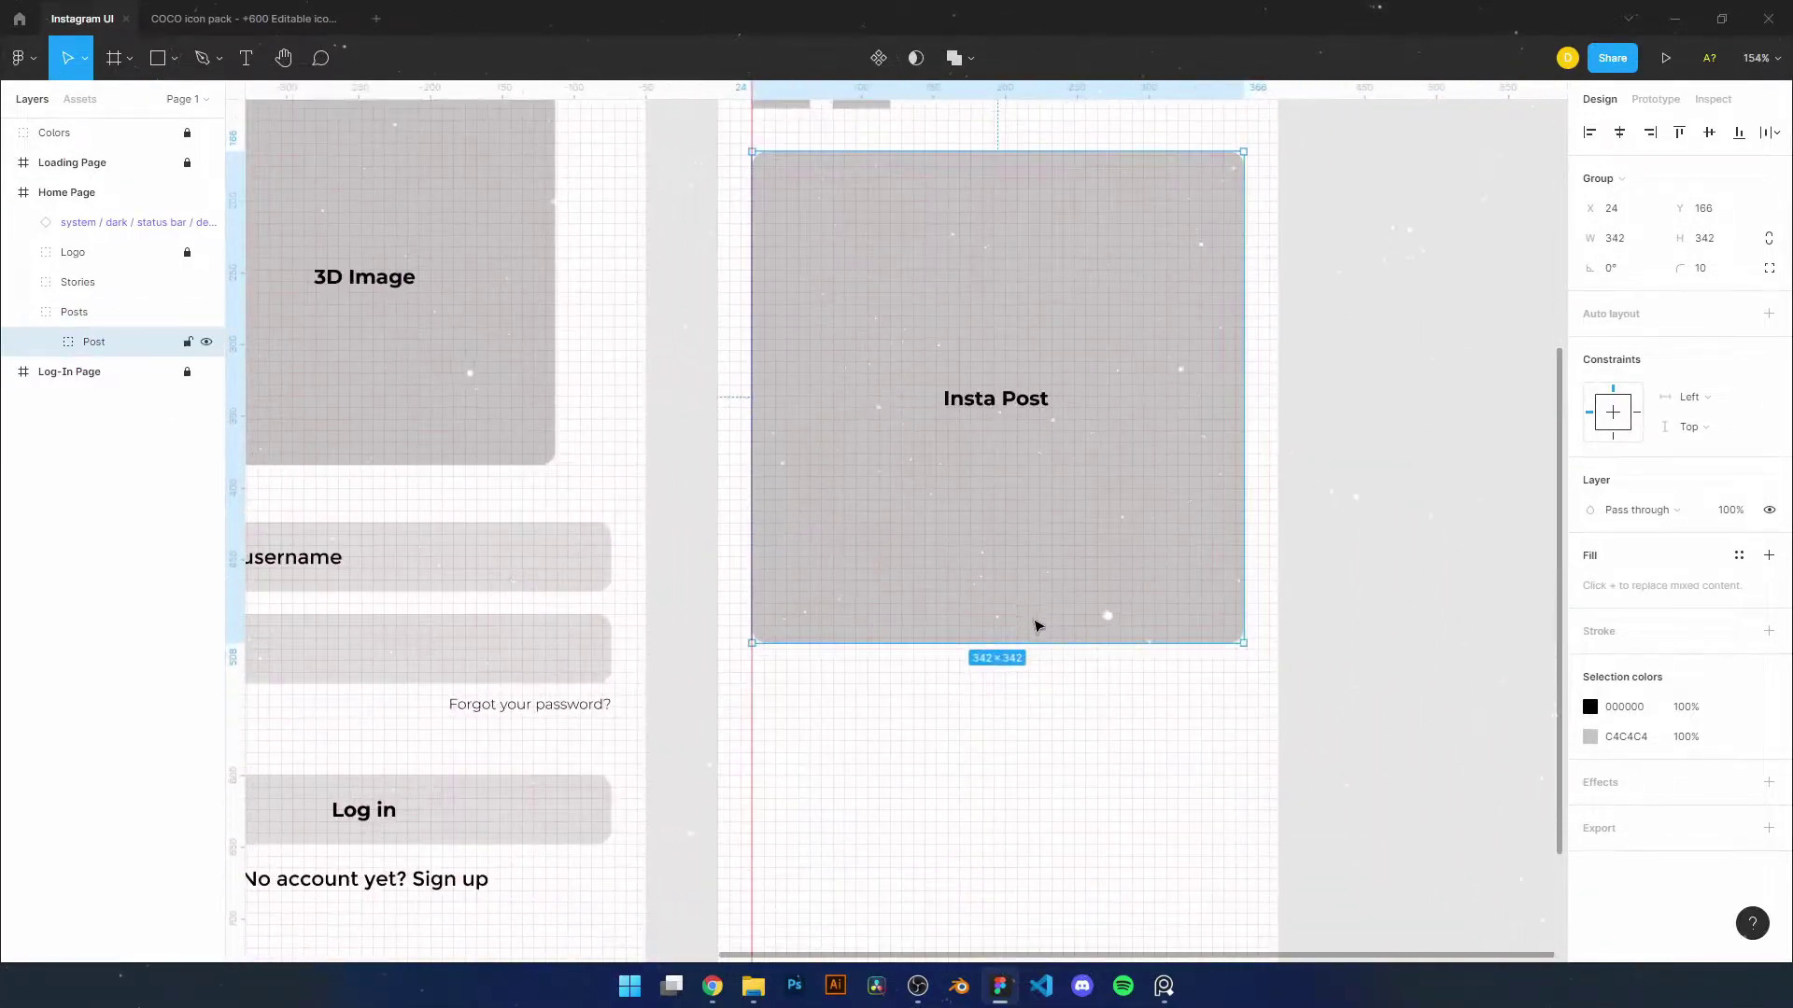
Add a rectangle inside the post and stretch it into a thin bar across it
scroll(1124, 524, "down", 2)
key("r")
left_click(818, 554)
left_click(1590, 510)
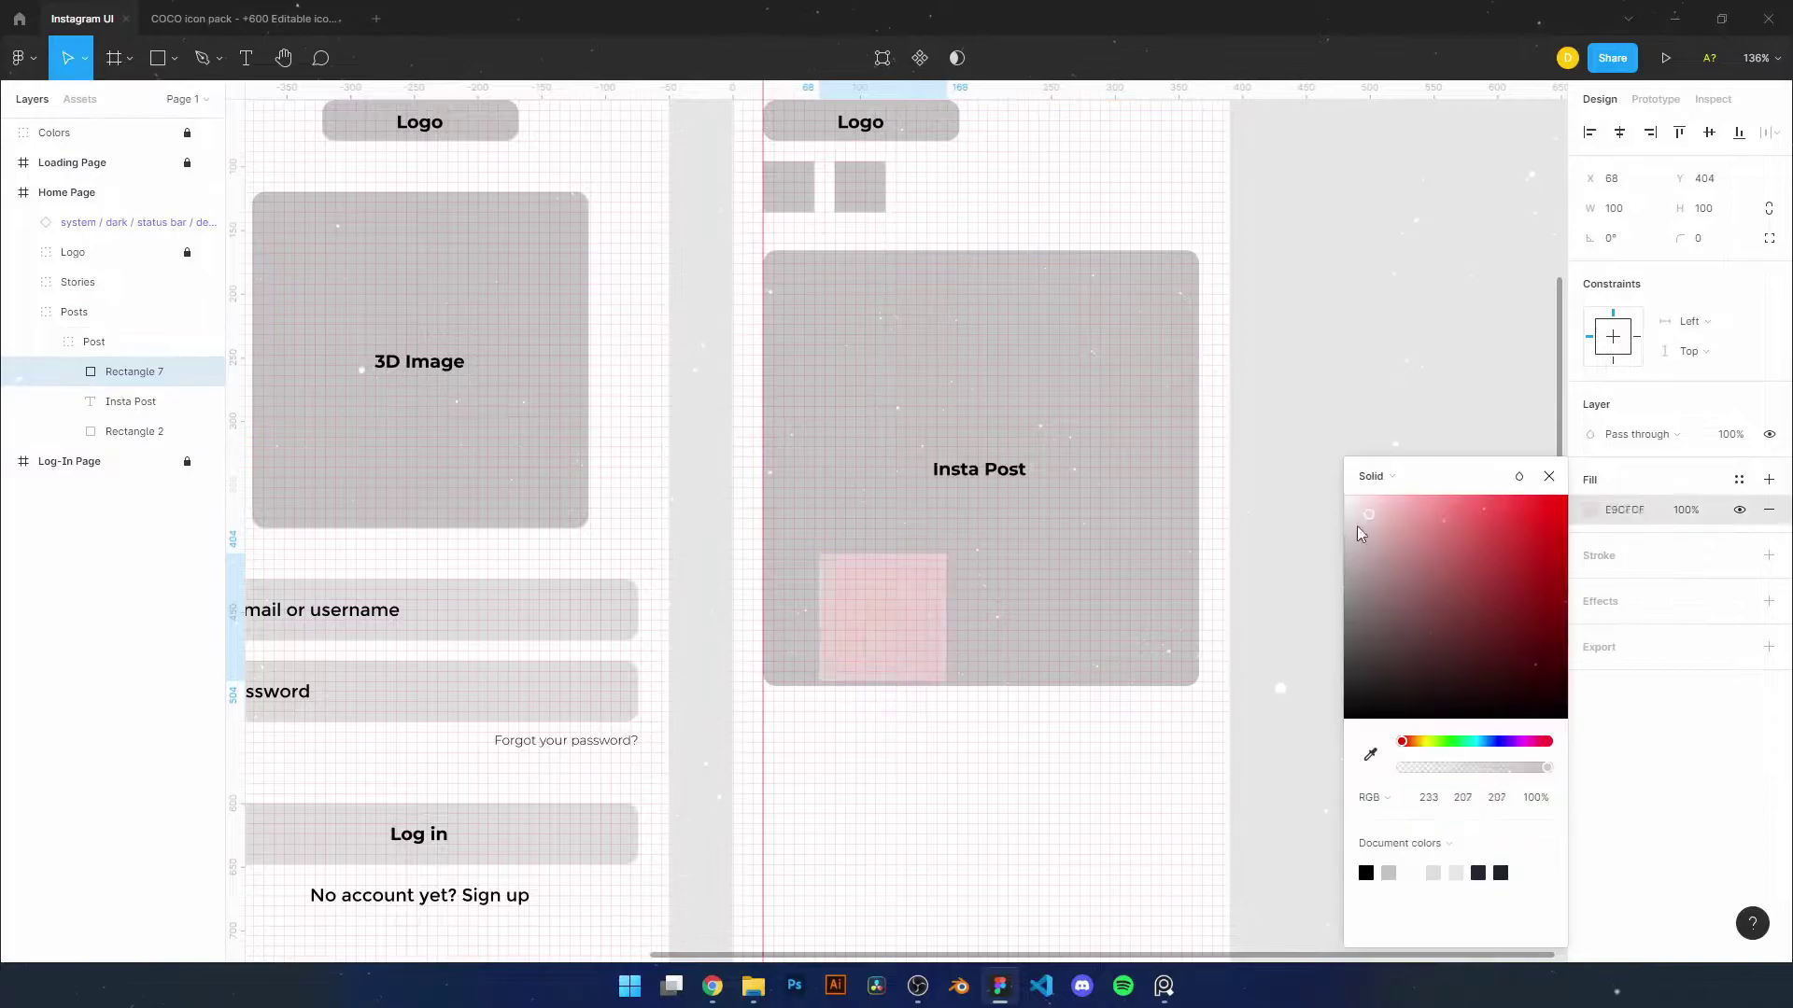
scroll(913, 608, "up", 5)
left_click_drag(801, 729, 914, 609)
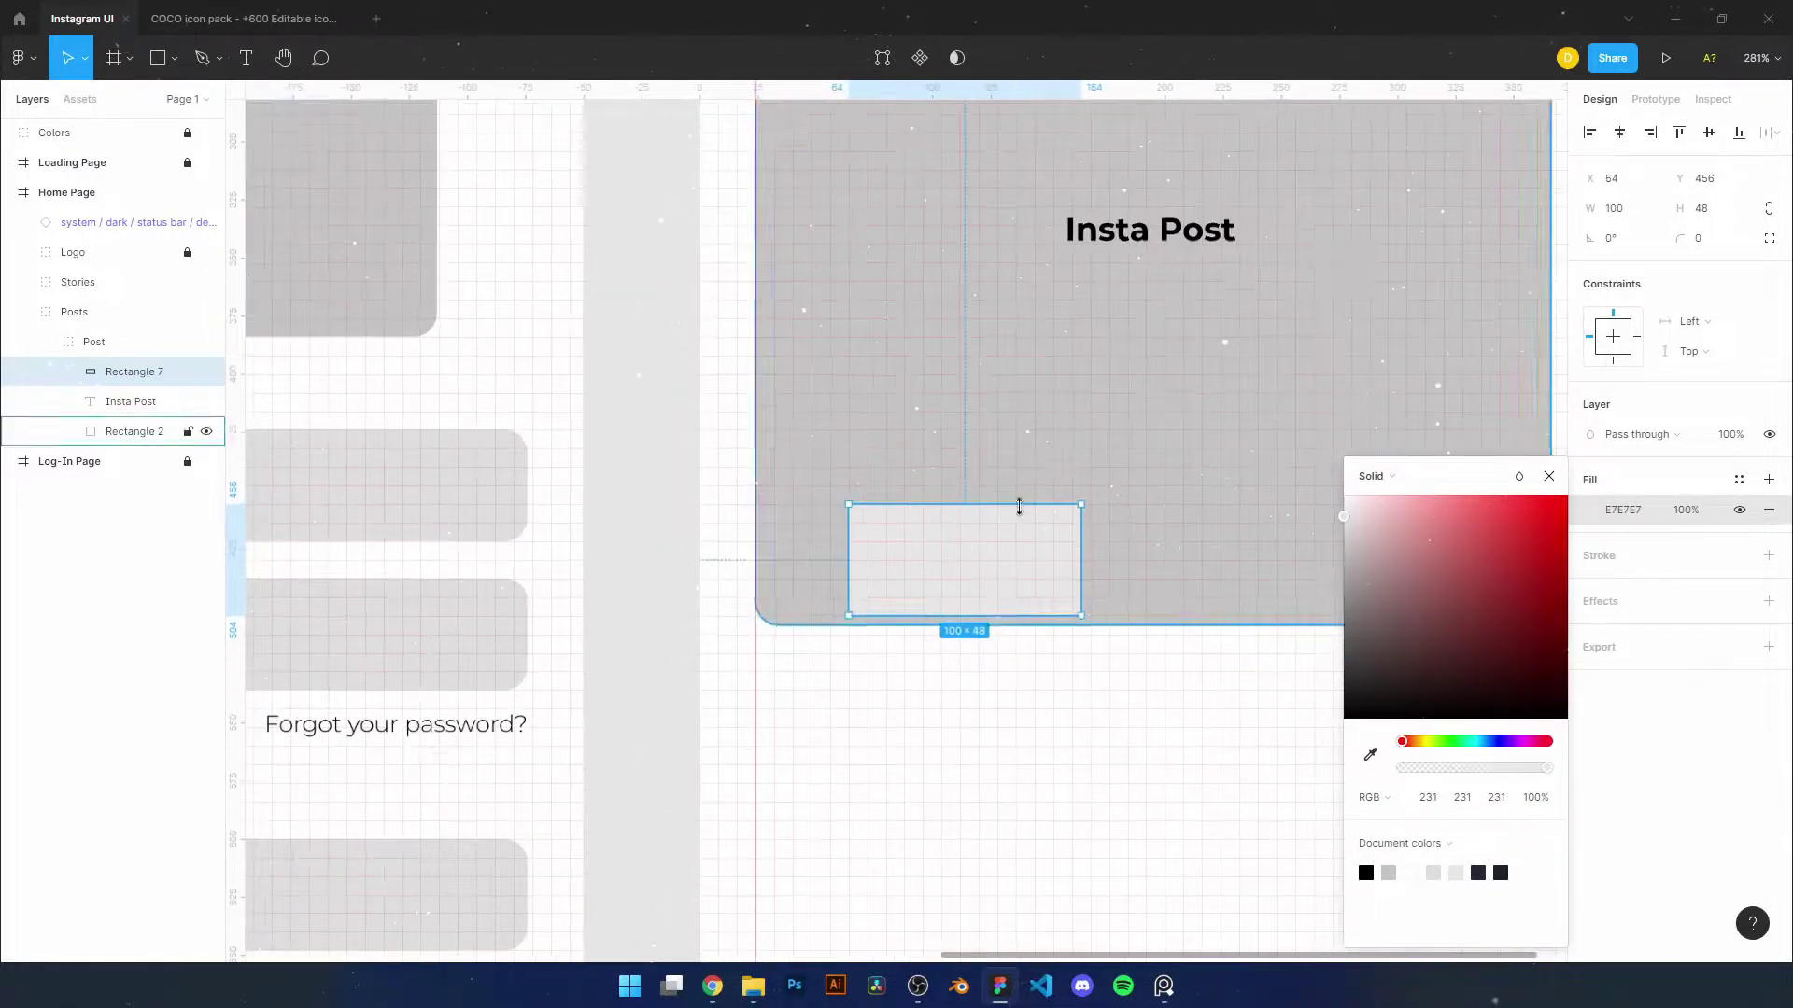
left_click_drag(1084, 569, 1188, 591)
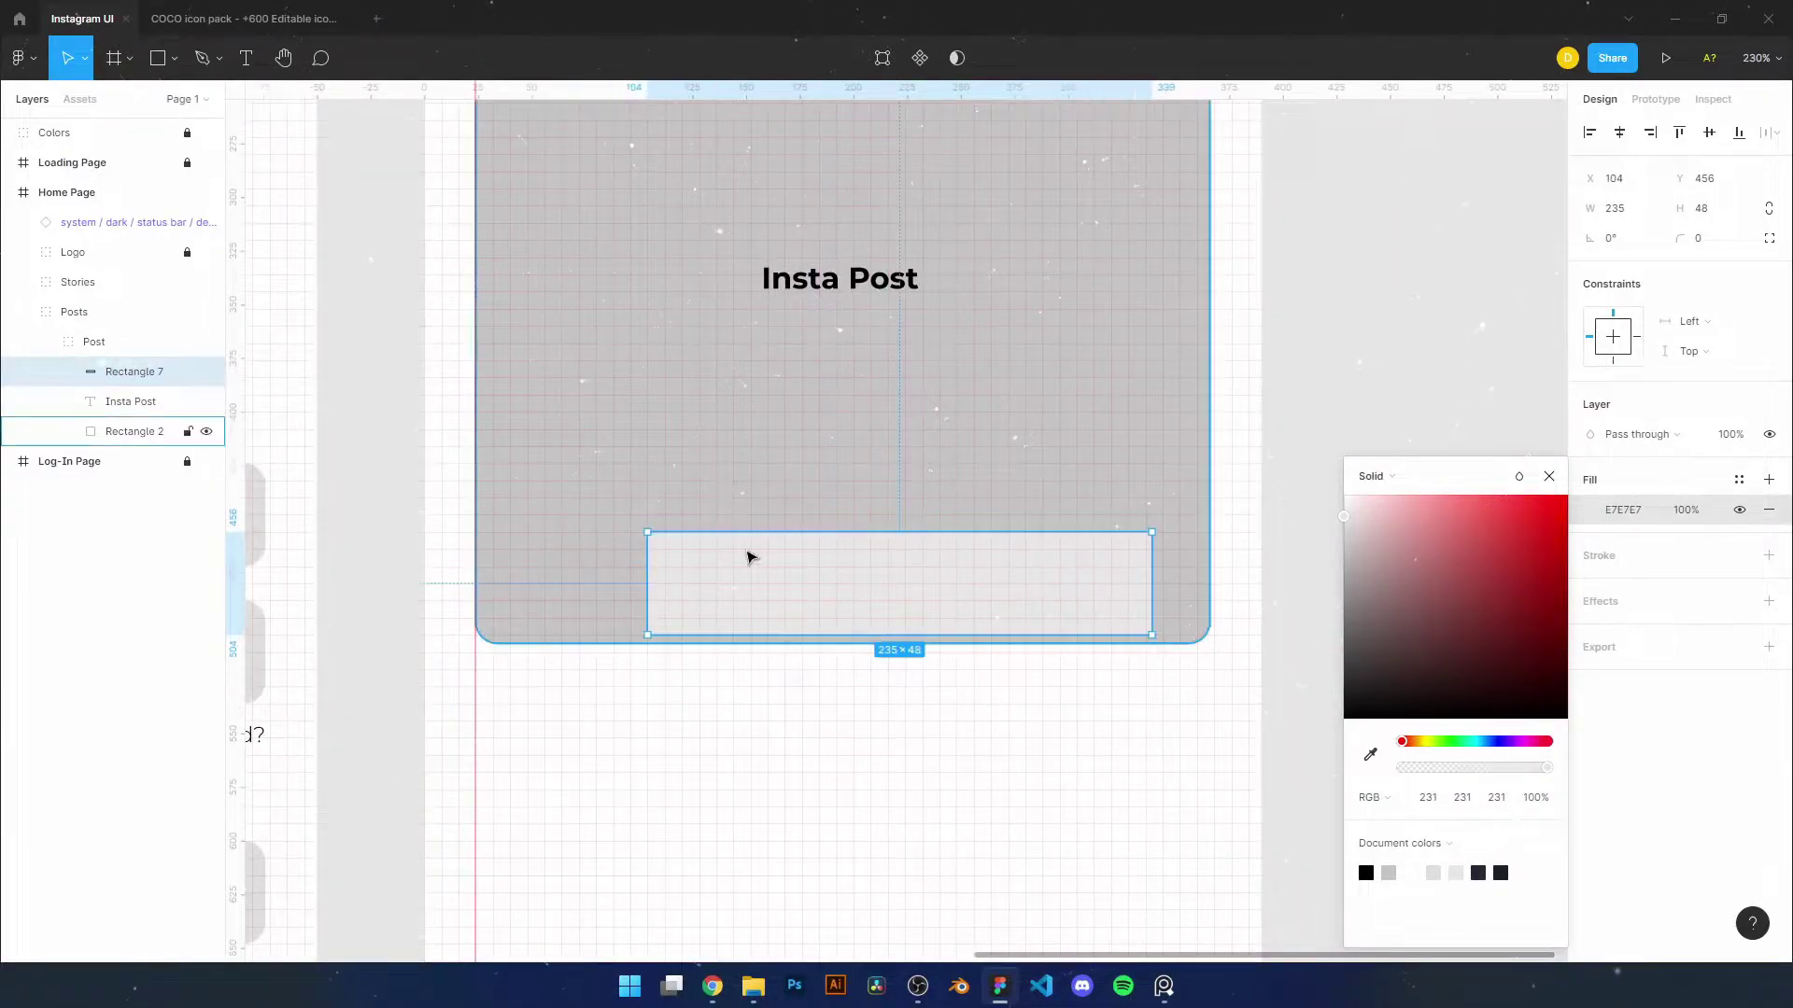
key("Escape")
Set the bar's fill colour and rename it as the like and comment row
key("Escape")
key("Escape")
scroll(717, 565, "up", 8)
key("Escape")
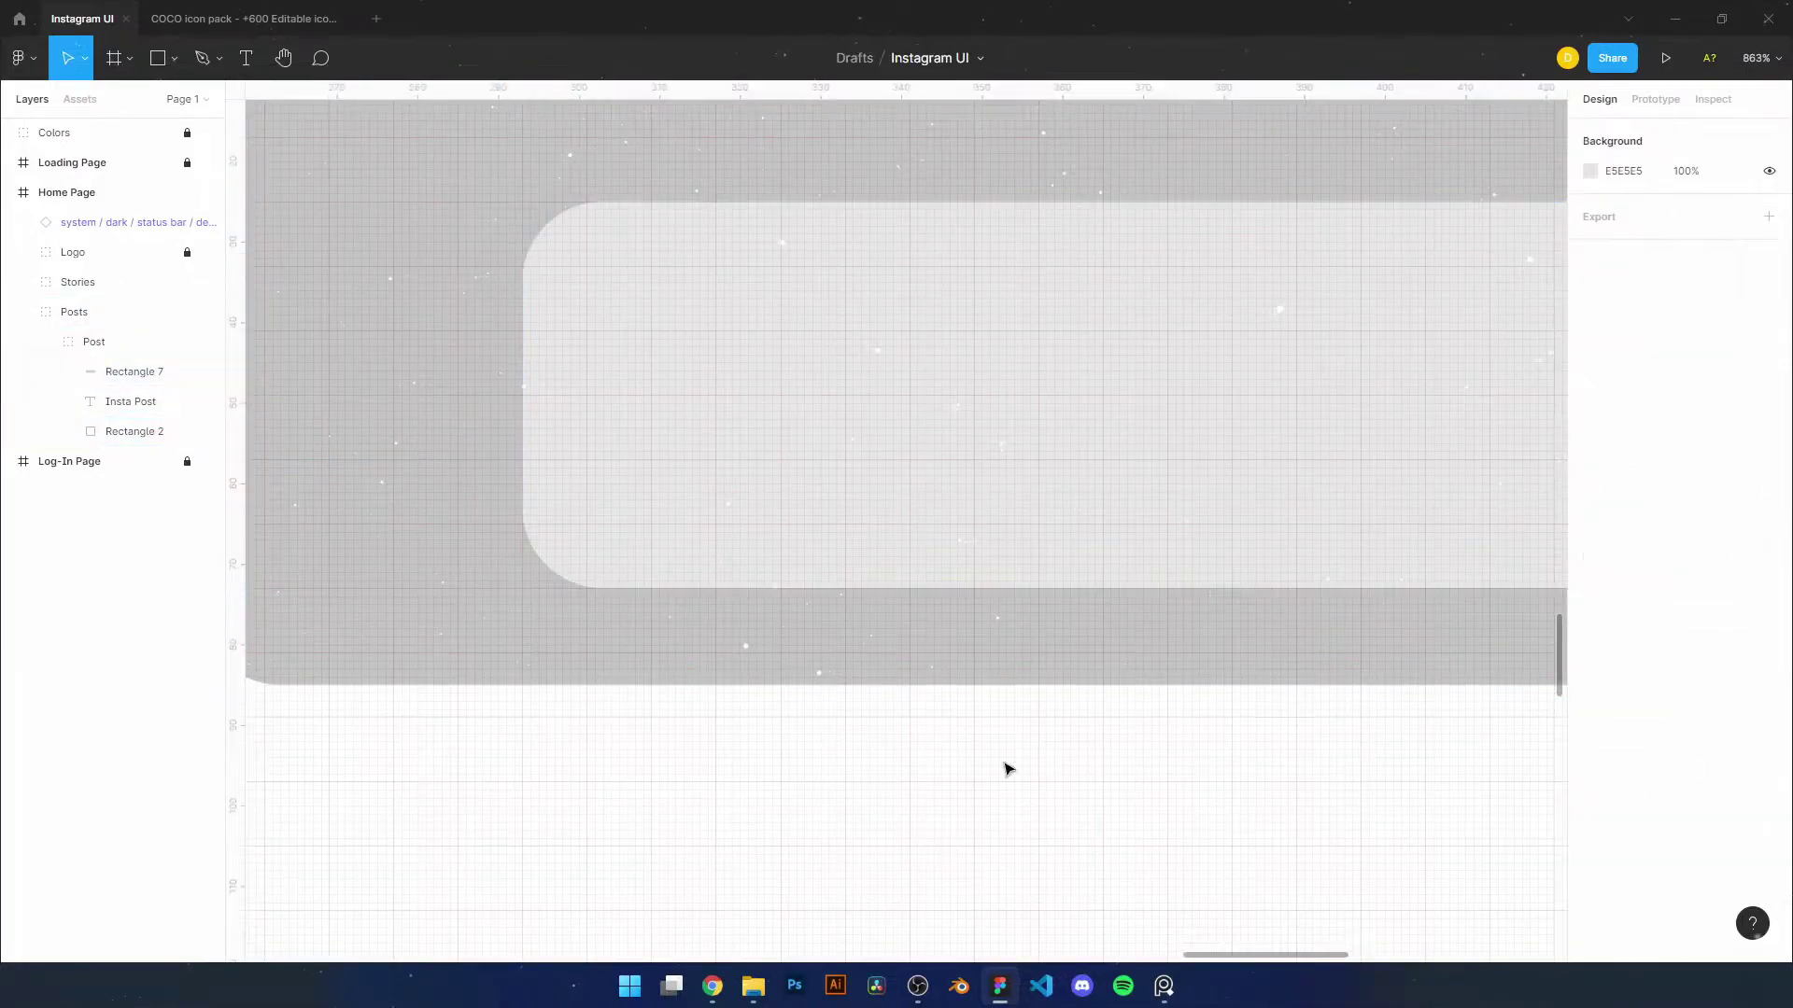
scroll(1009, 768, "down", 5)
scroll(1028, 788, "up", 4)
left_click(1036, 688)
left_click(1590, 510)
double_click(121, 372)
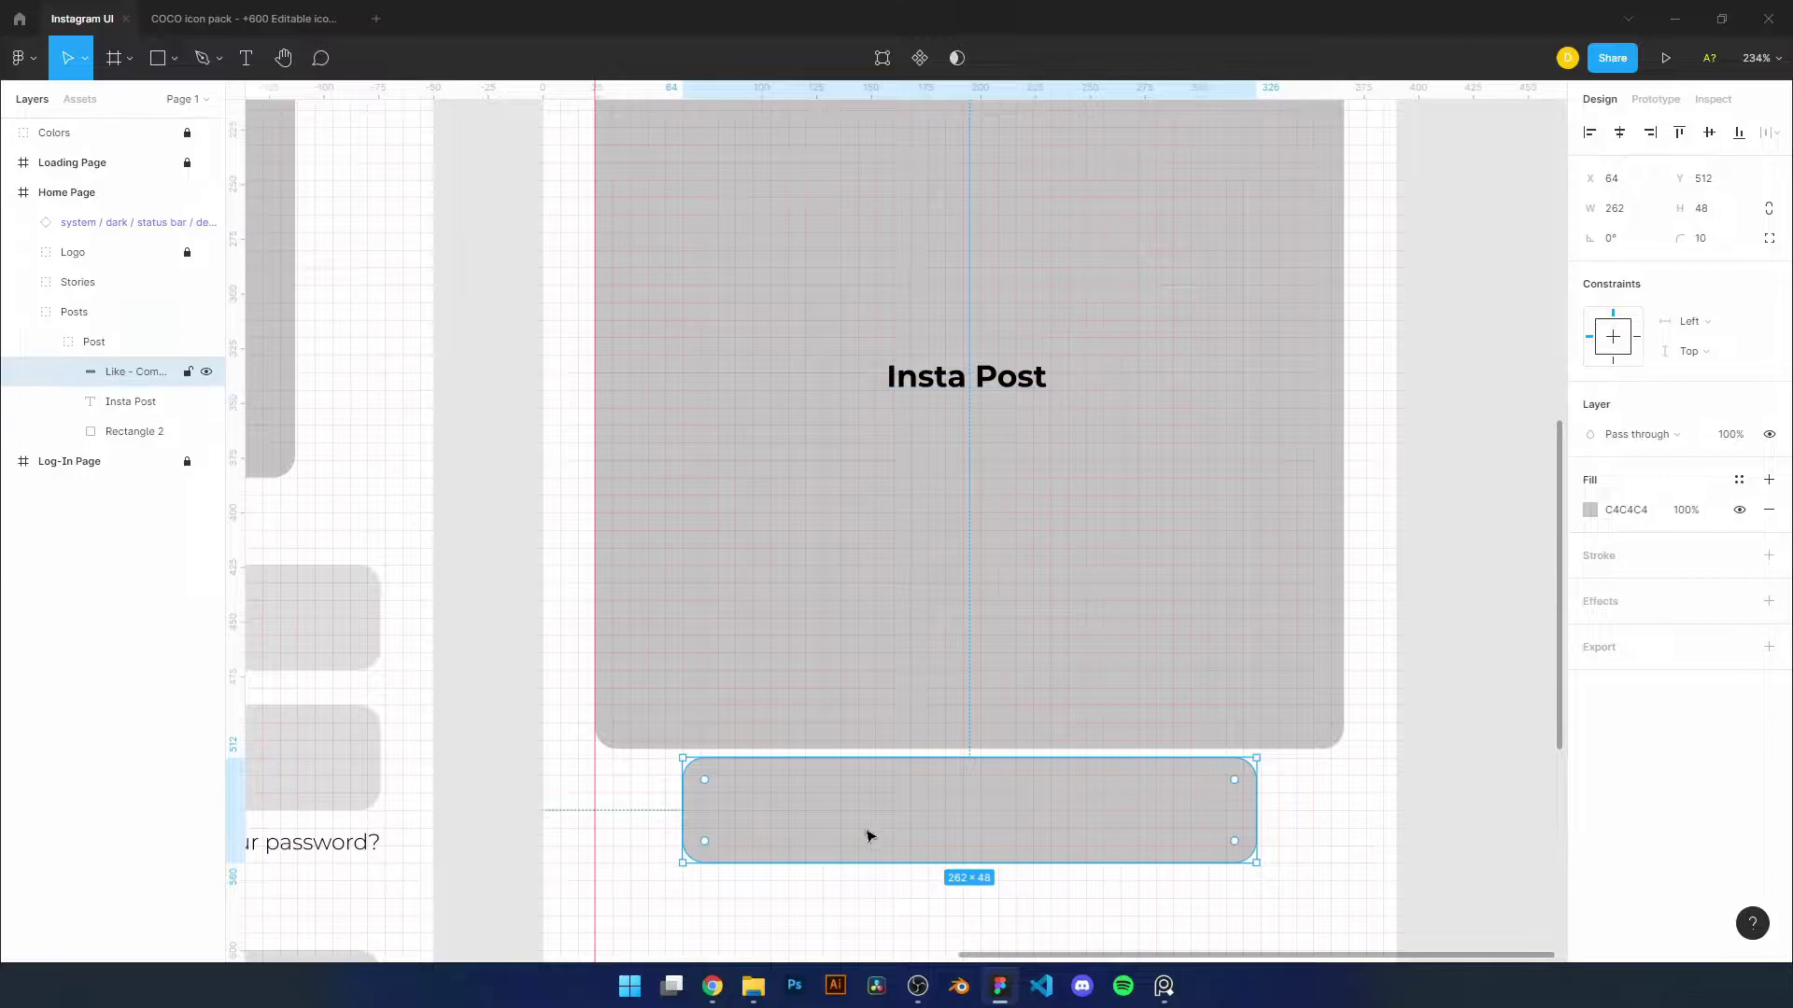
scroll(1165, 793, "down", 5)
Duplicate the post group and nudge the copy below the first post
left_click(88, 344)
key("ctrl+d")
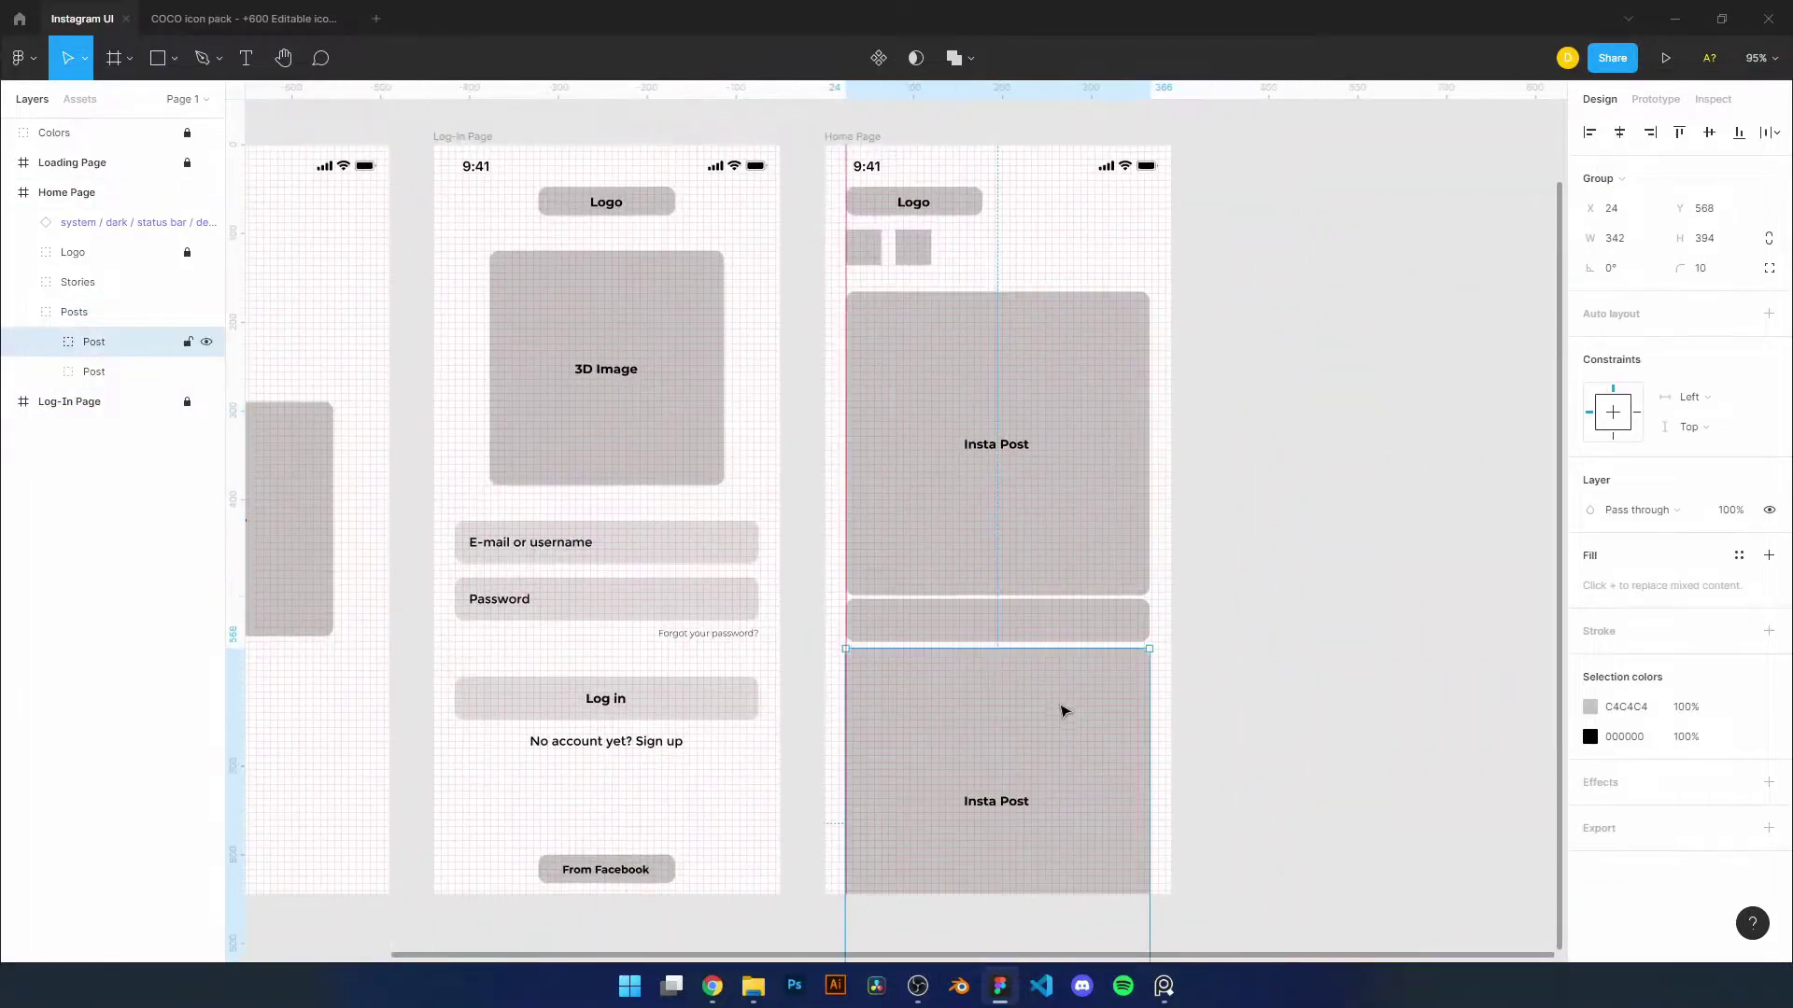
key("Tab")
scroll(957, 469, "up", 10)
scroll(1141, 849, "down", 3)
scroll(773, 457, "up", 4)
scroll(678, 363, "up", 4)
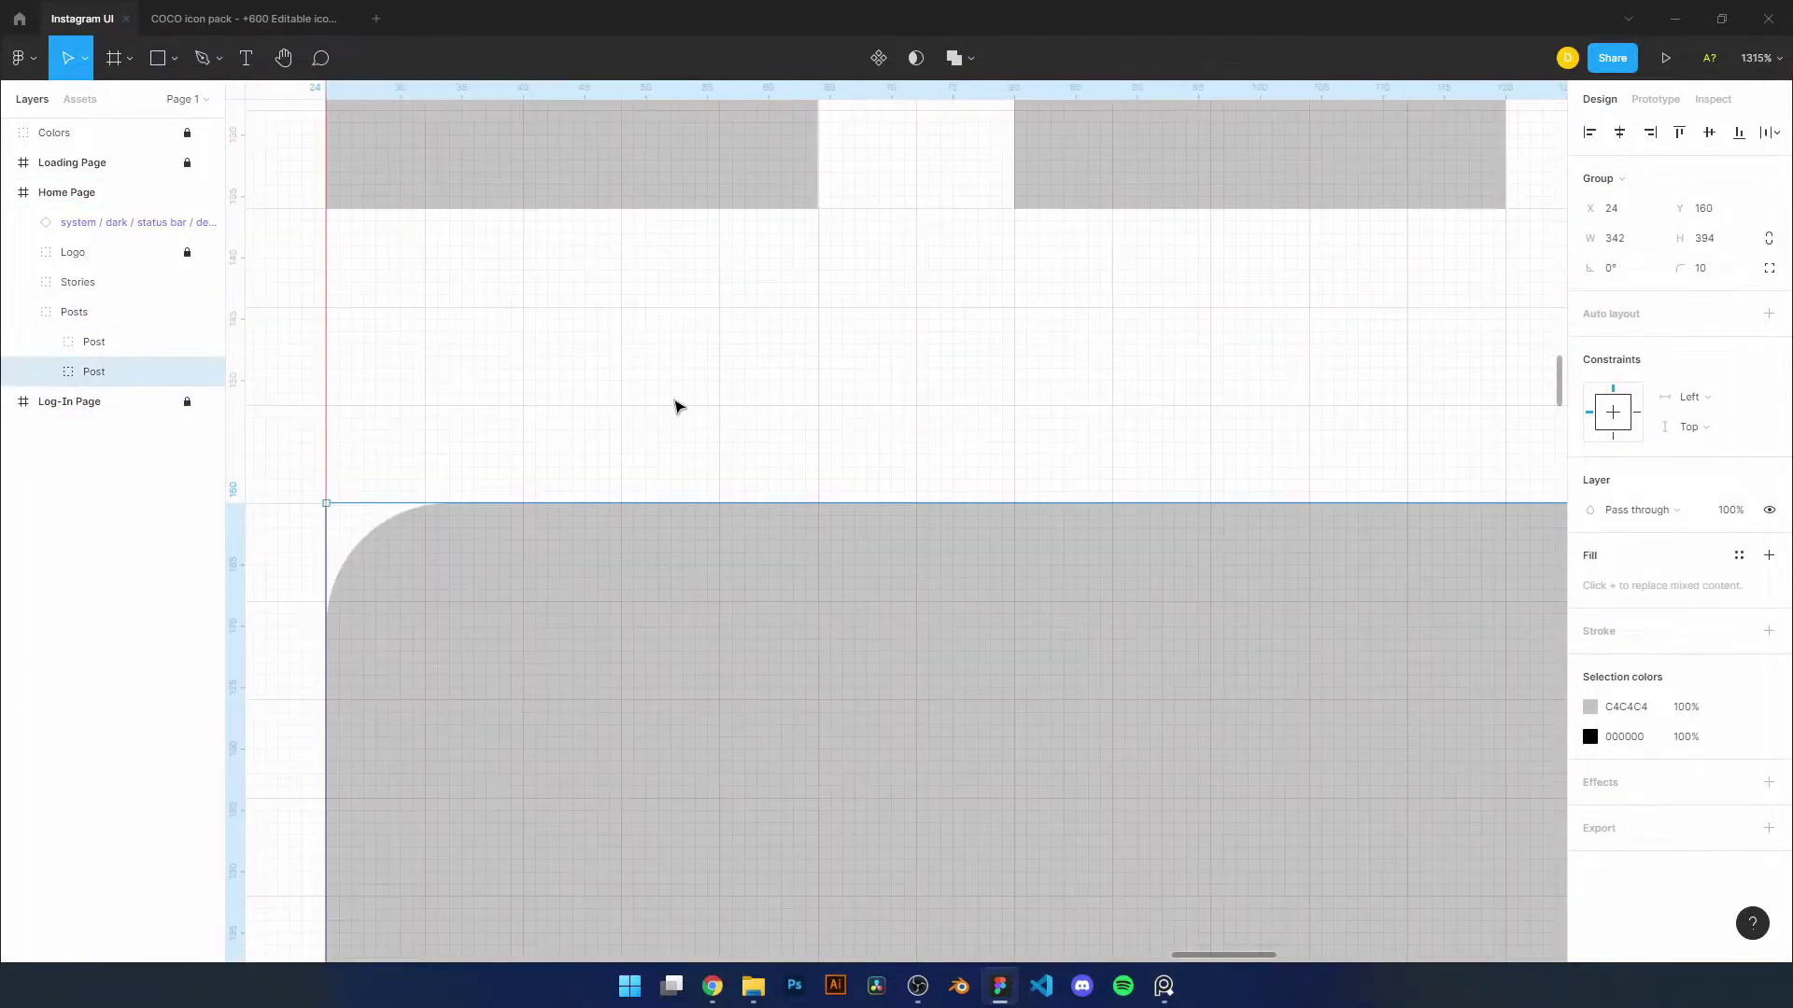
key("Down")
key("Down")
key("Down")
scroll(912, 427, "down", 5)
scroll(1028, 536, "down", 3)
scroll(1028, 536, "up", 8)
Rename the post layers and move the lower post further down
left_click(98, 371)
scroll(747, 579, "down", 1)
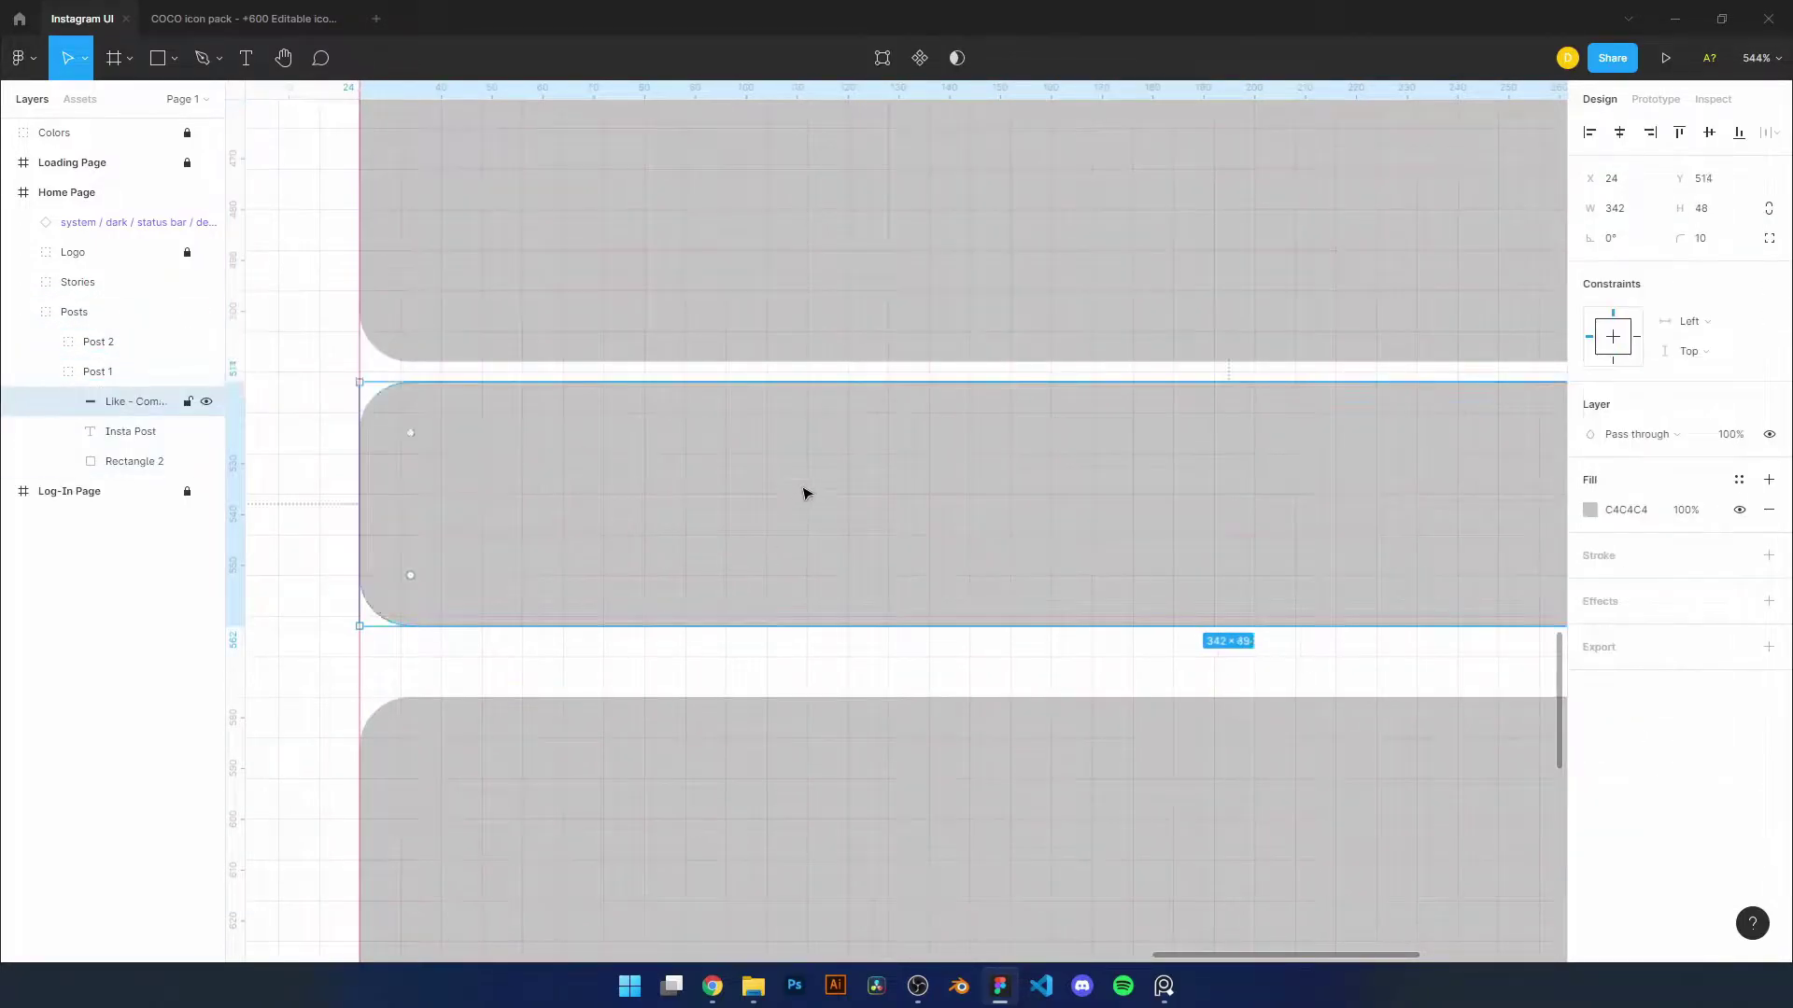
key("ctrl+z")
key("ctrl+z")
key("shift+2")
scroll(809, 786, "up", 3)
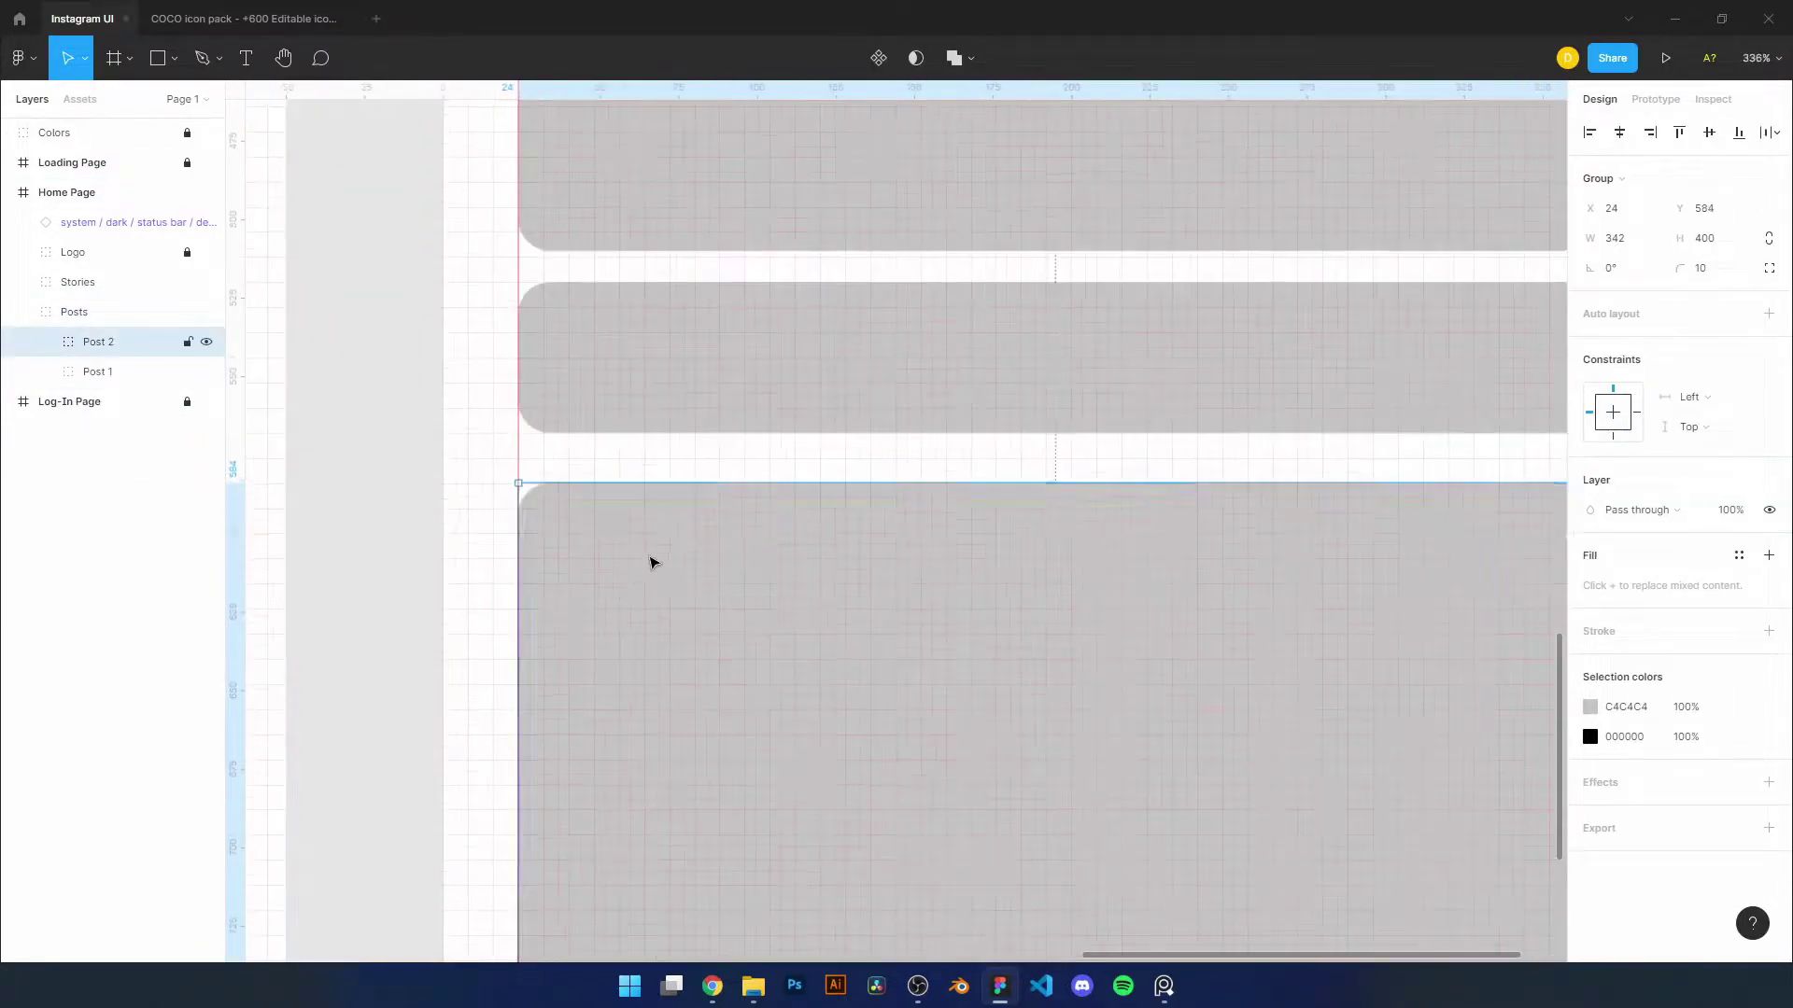
key("shift+1")
left_click(912, 508)
scroll(605, 688, "up", 5)
Check the Post 2 group, then select the upper post's Insta Post label
left_click(605, 688)
scroll(605, 689, "up", 2)
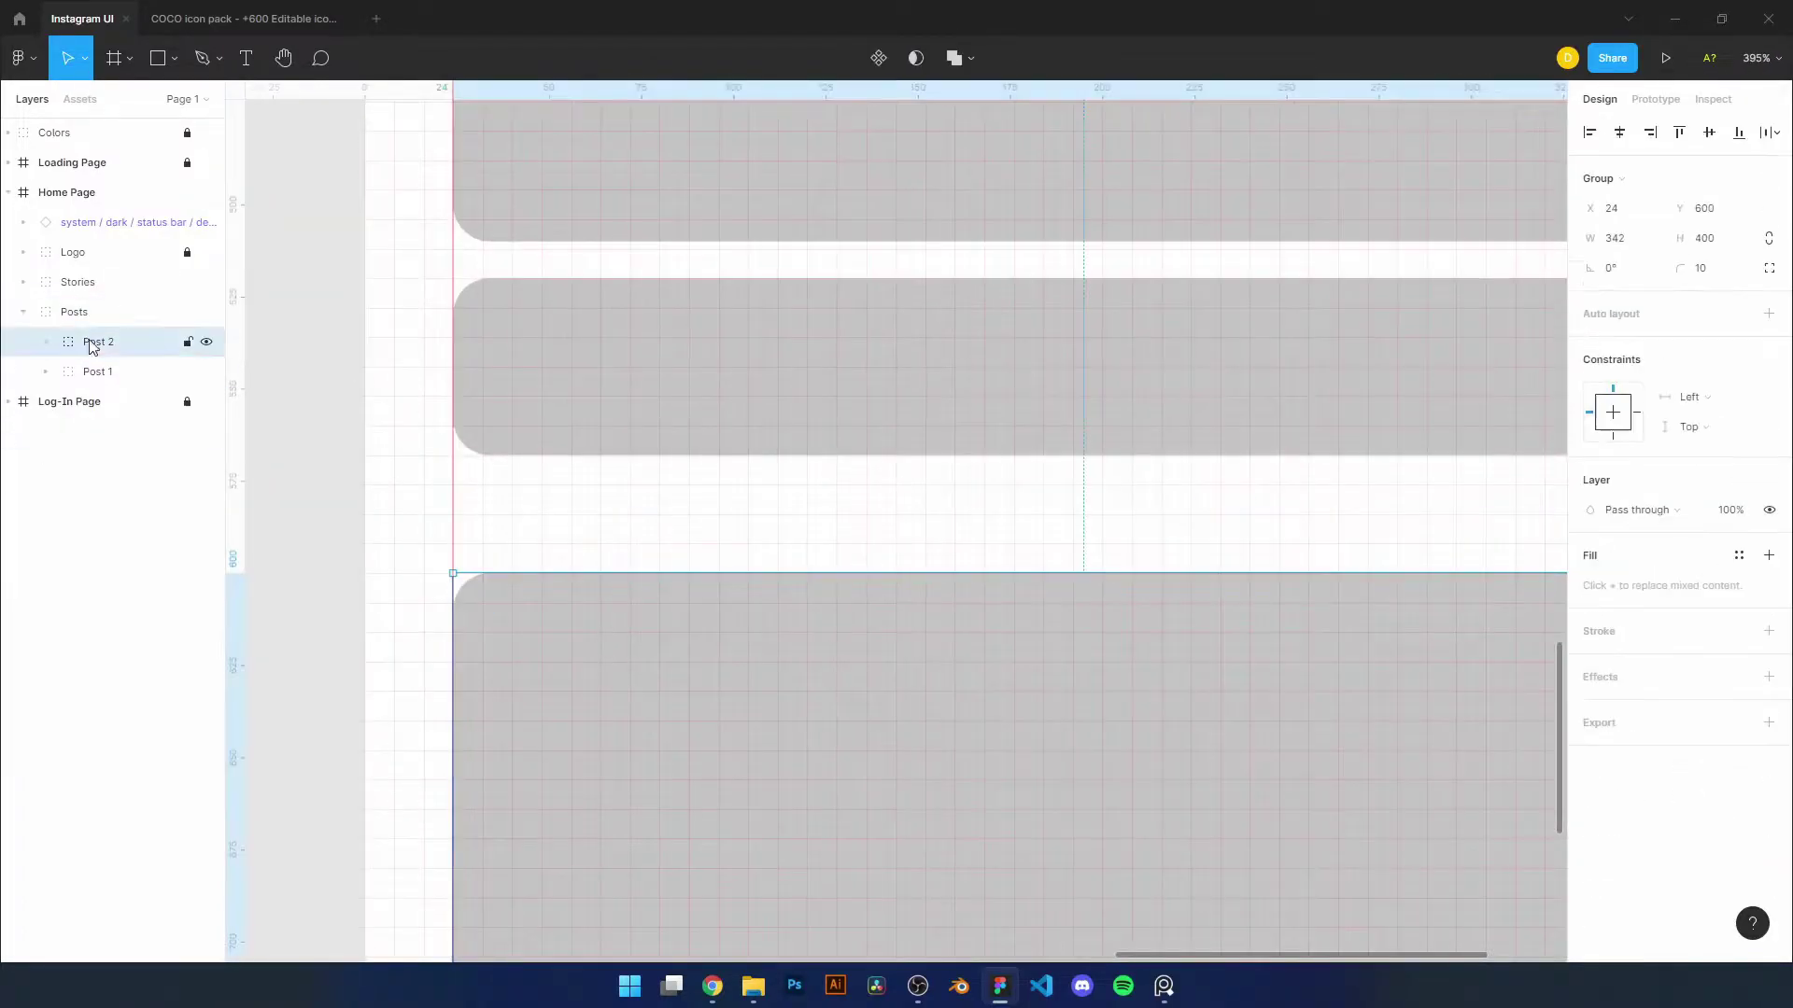
scroll(673, 600, "down", 2)
scroll(949, 348, "down", 3)
scroll(930, 791, "down", 3)
key("Escape")
left_click(981, 426, "ctrl")
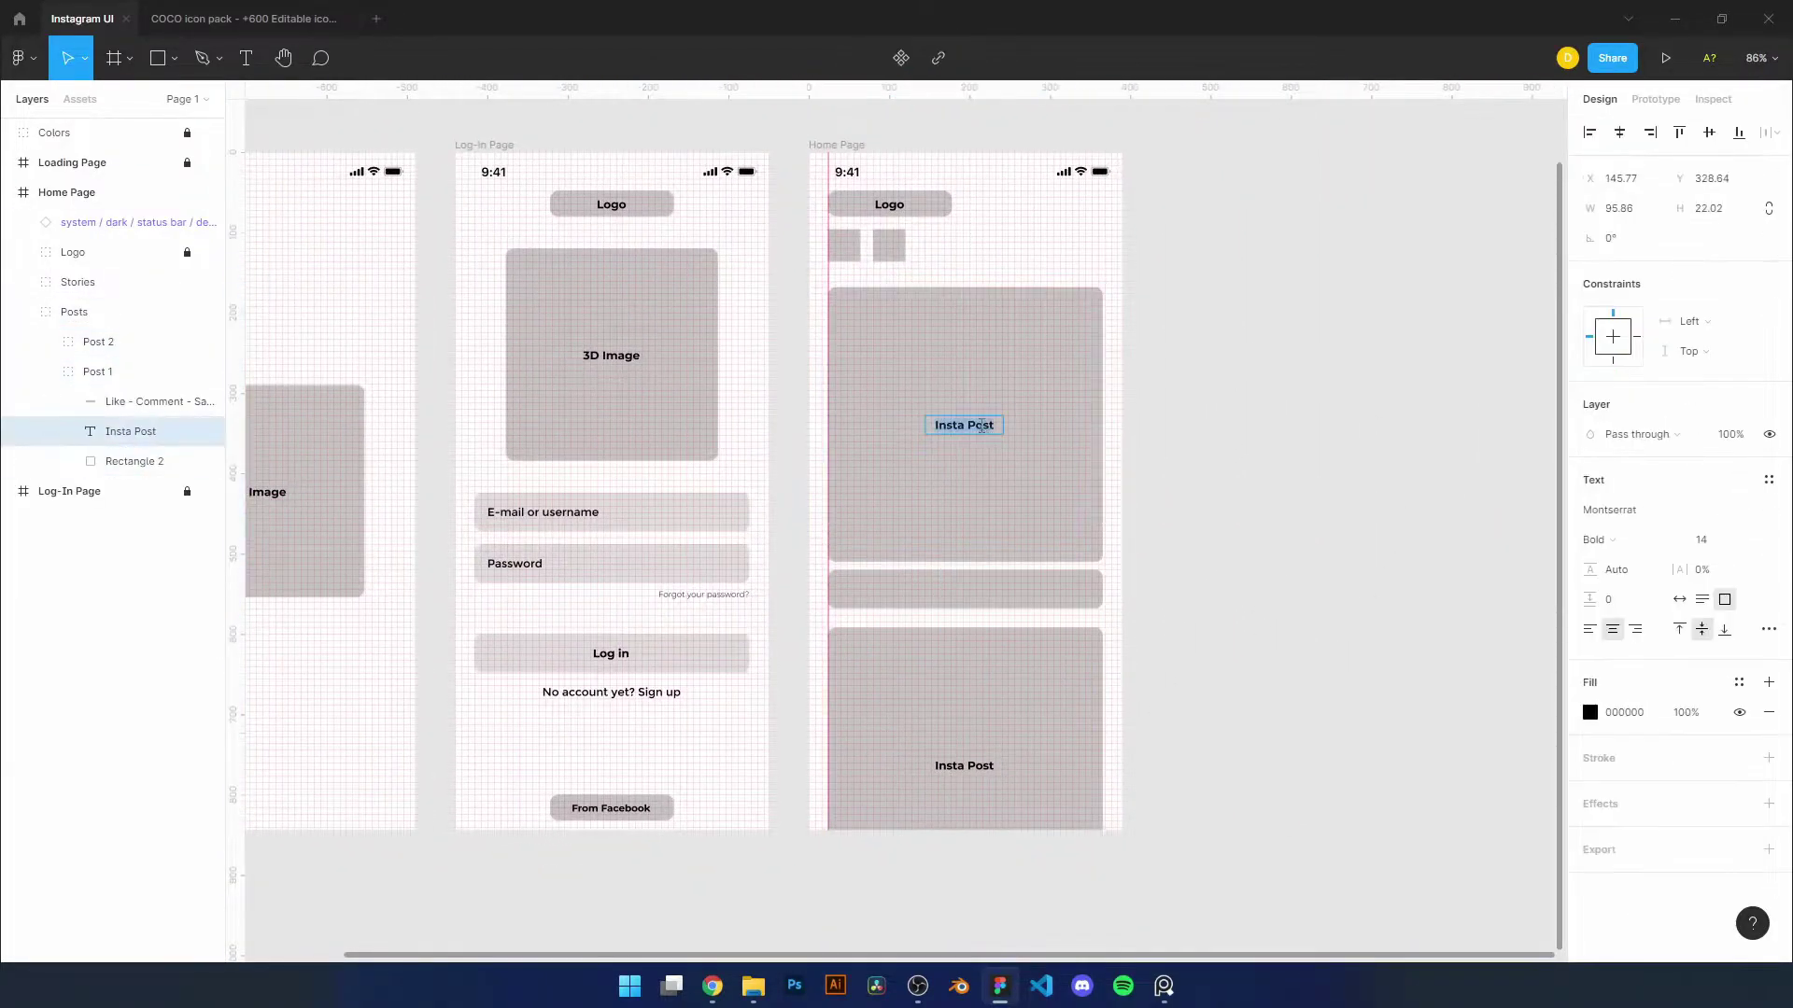
Change the post label to Insta Post 2 and review the story and post groups
type(" 2")
key("Escape")
scroll(1040, 572, "up", 2)
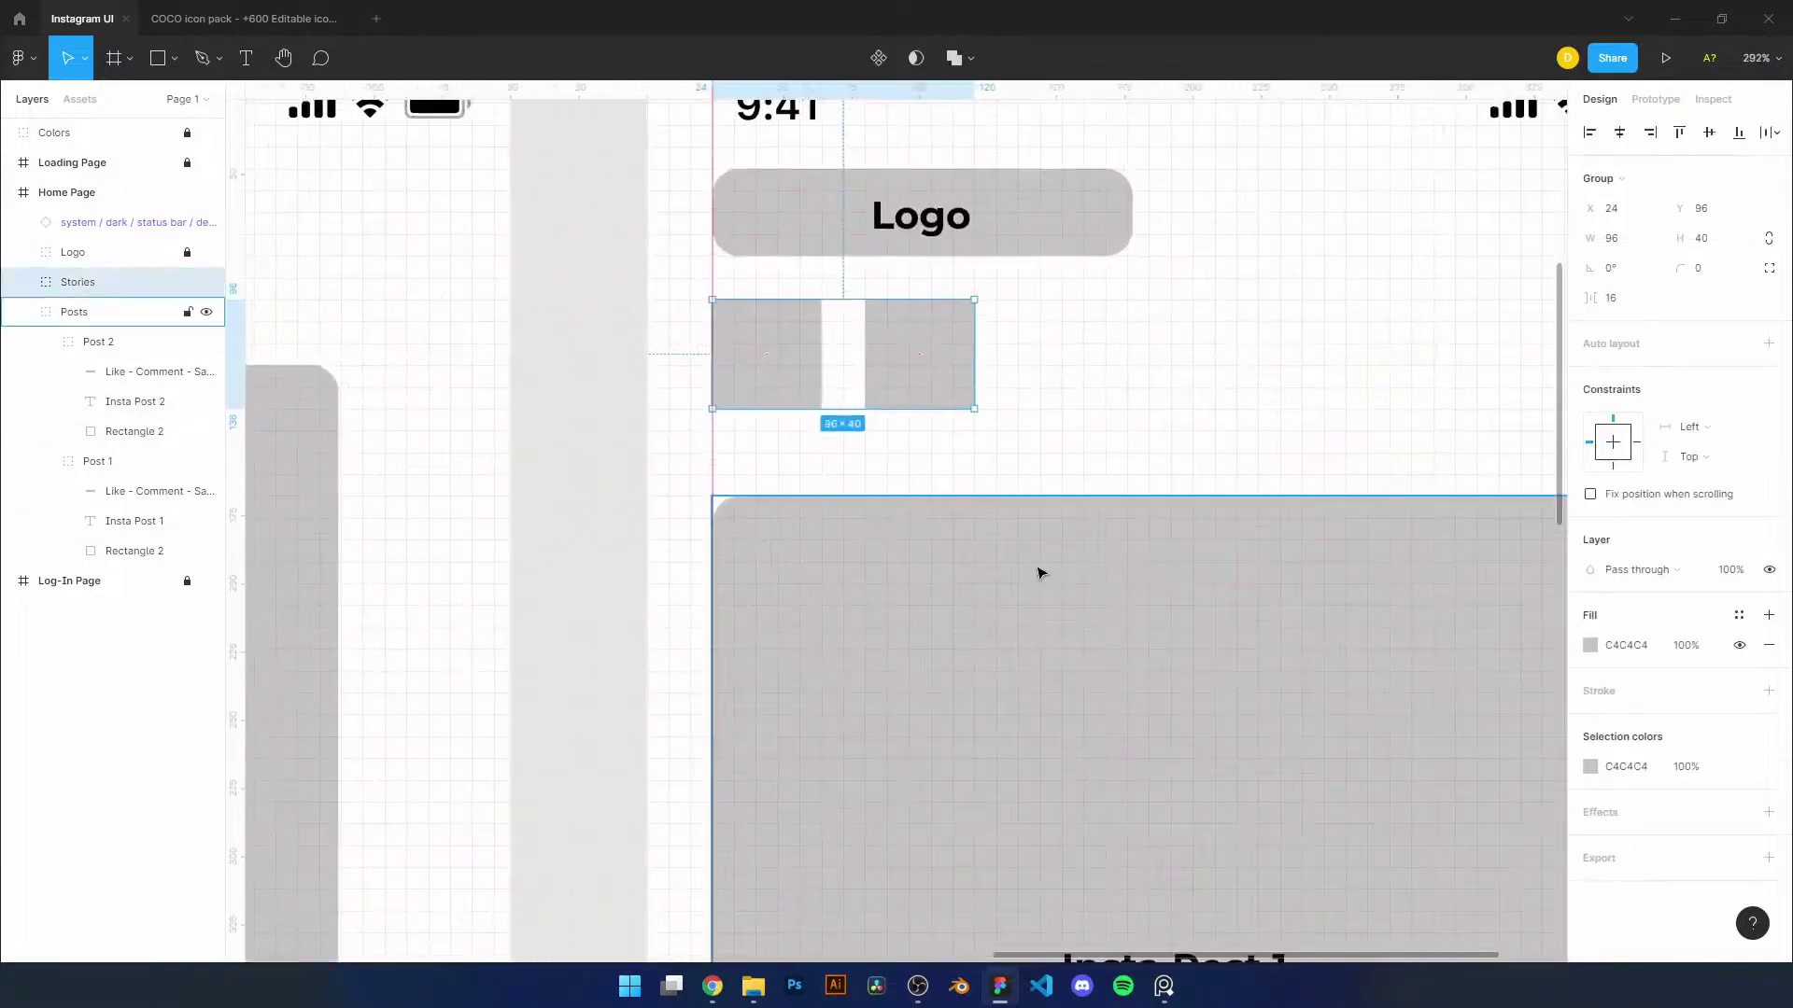
left_click(1671, 267)
left_click(917, 699)
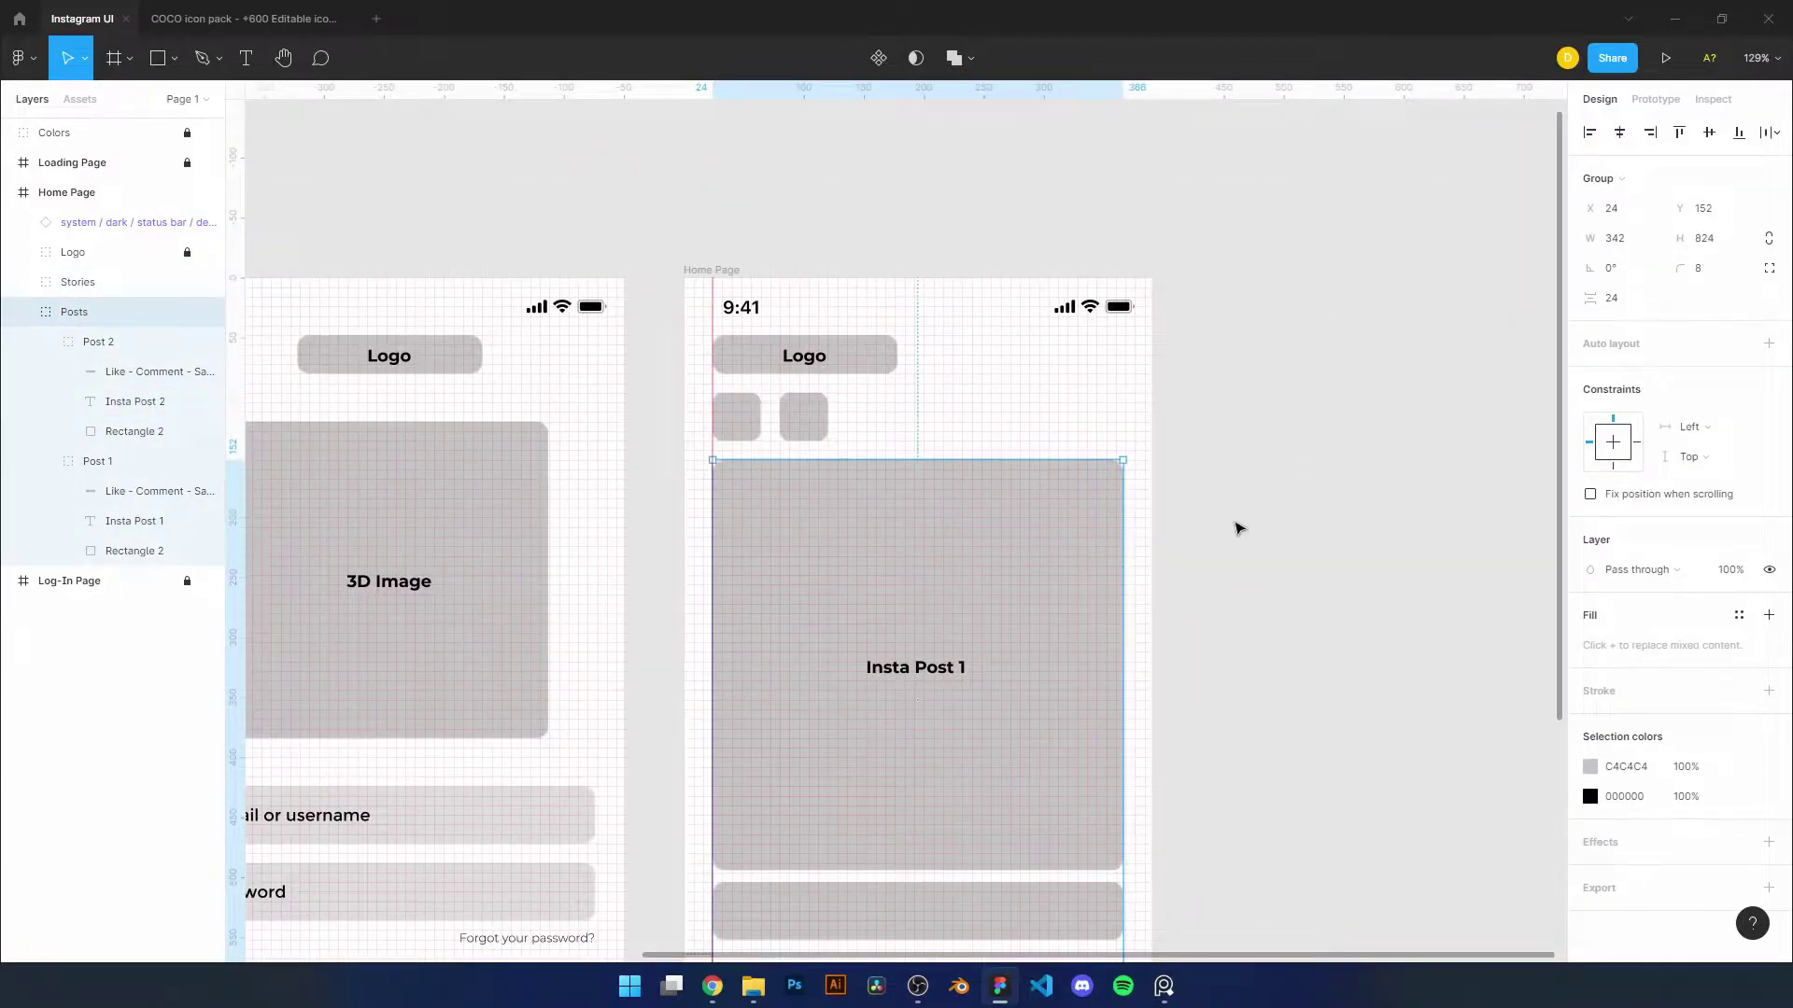
scroll(1239, 529, "down", 2)
Set the My story caption to Regular weight
left_click_drag(428, 140, 803, 871)
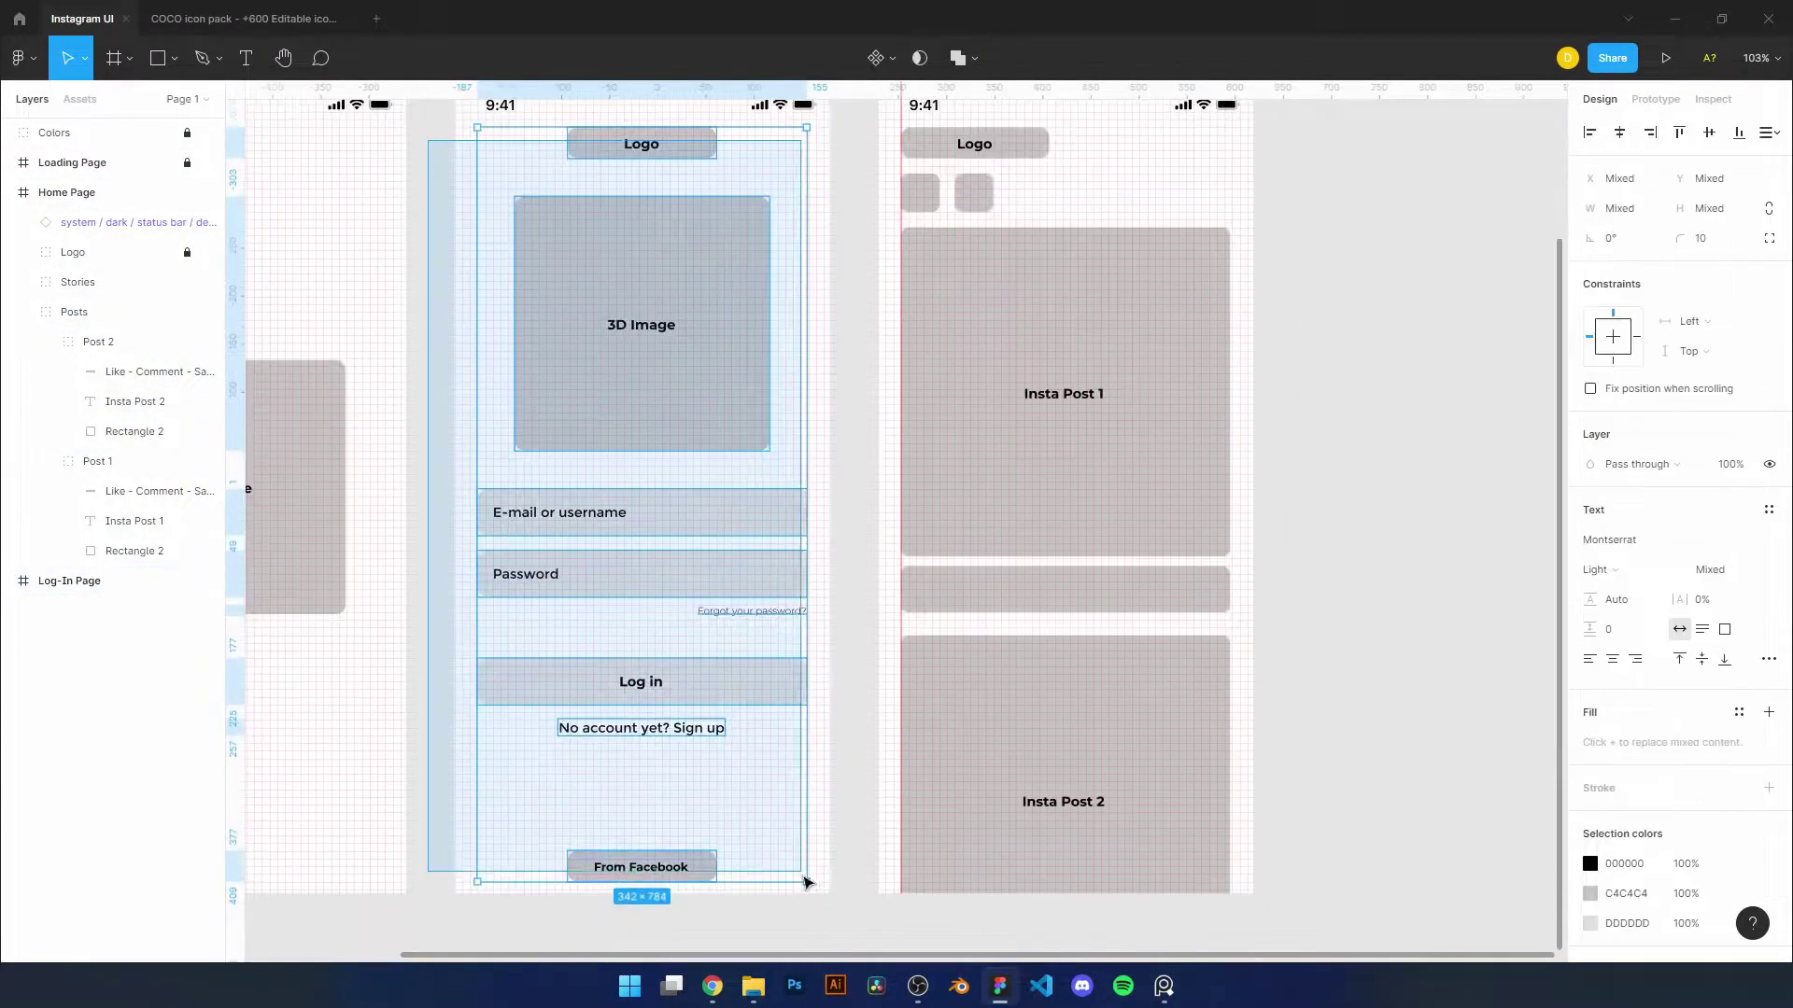
left_click(47, 592)
scroll(923, 316, "up", 5)
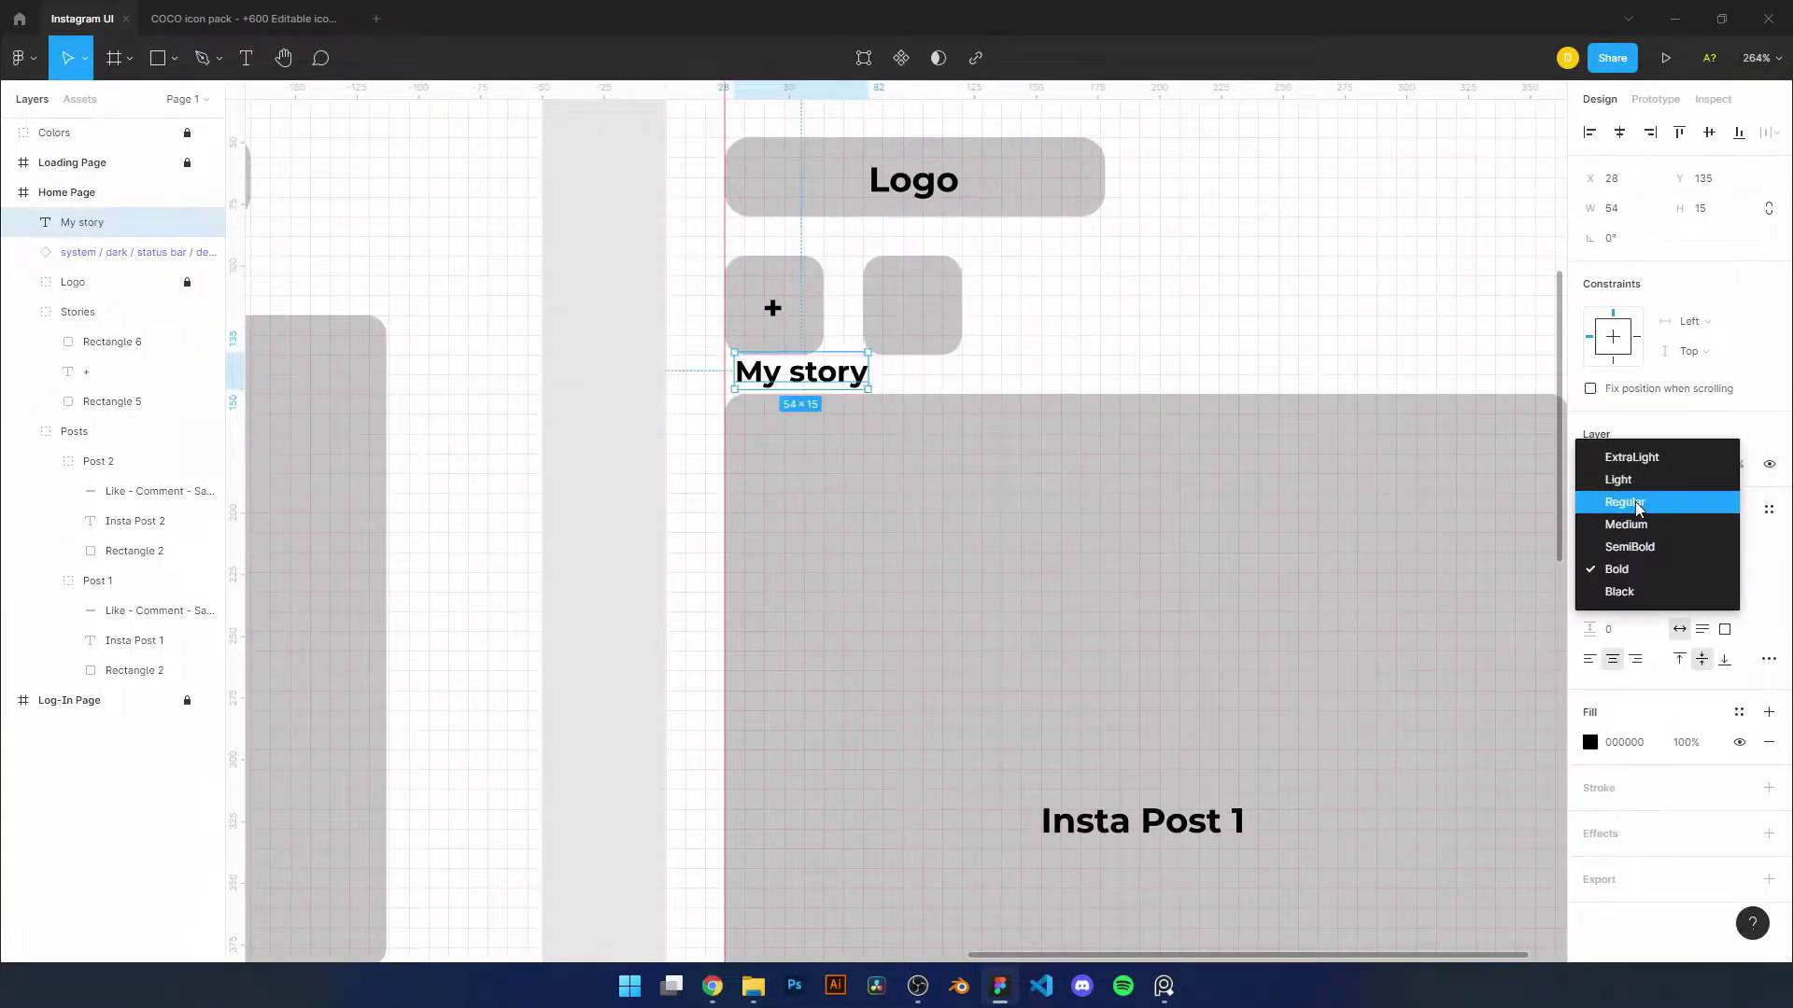
left_click(1636, 504)
scroll(854, 376, "up", 4)
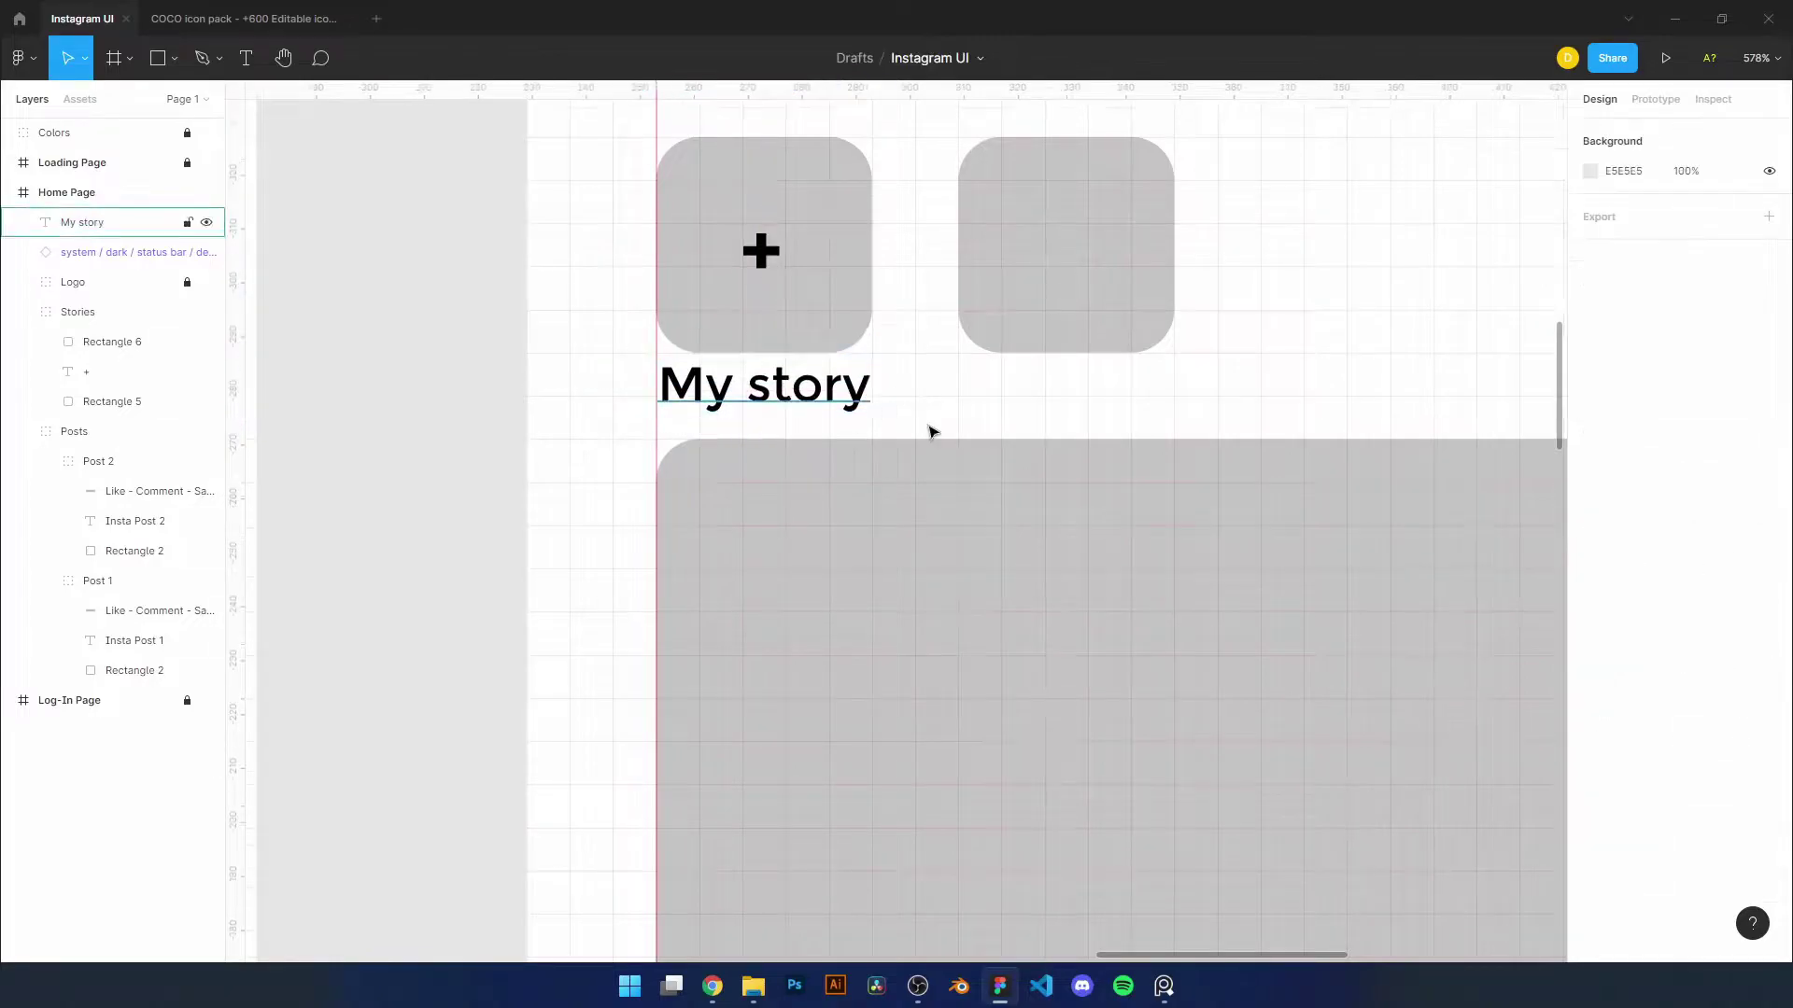
scroll(866, 415, "up", 1)
left_click(1213, 336)
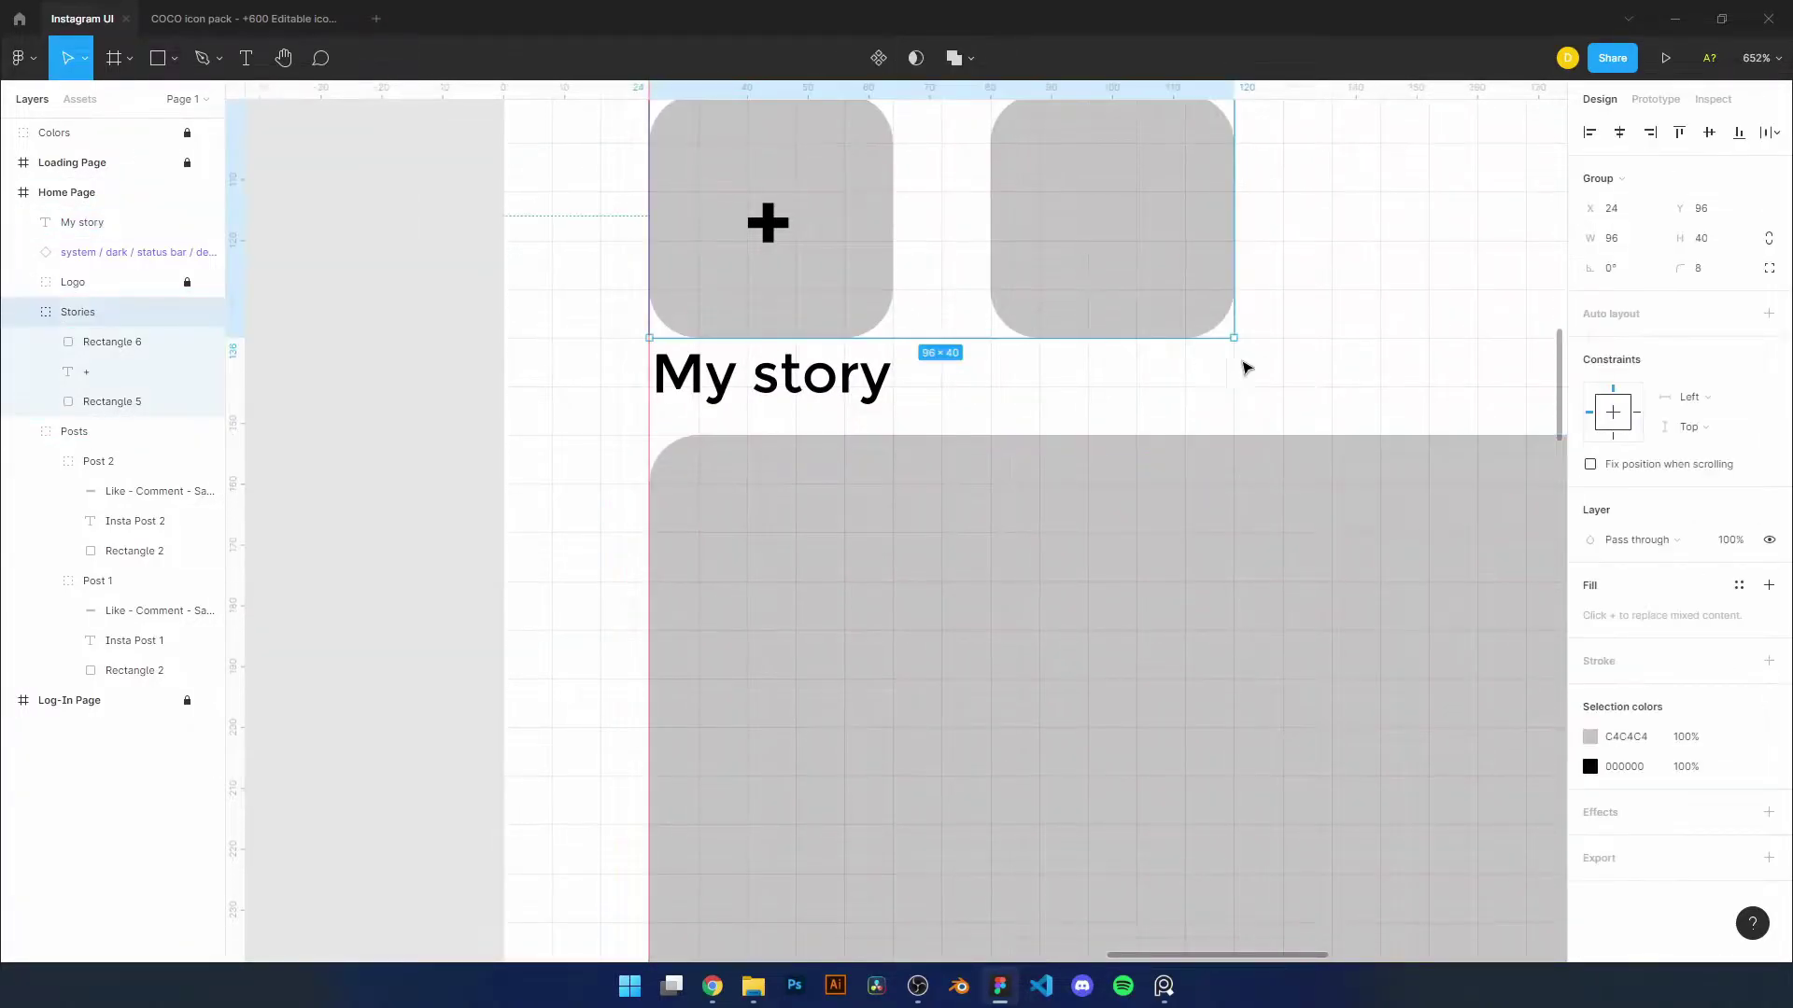
Make the plus sign in the first story square thinner
scroll(1195, 392, "down", 5)
left_click(1133, 512)
scroll(934, 392, "up", 2)
left_click(957, 411)
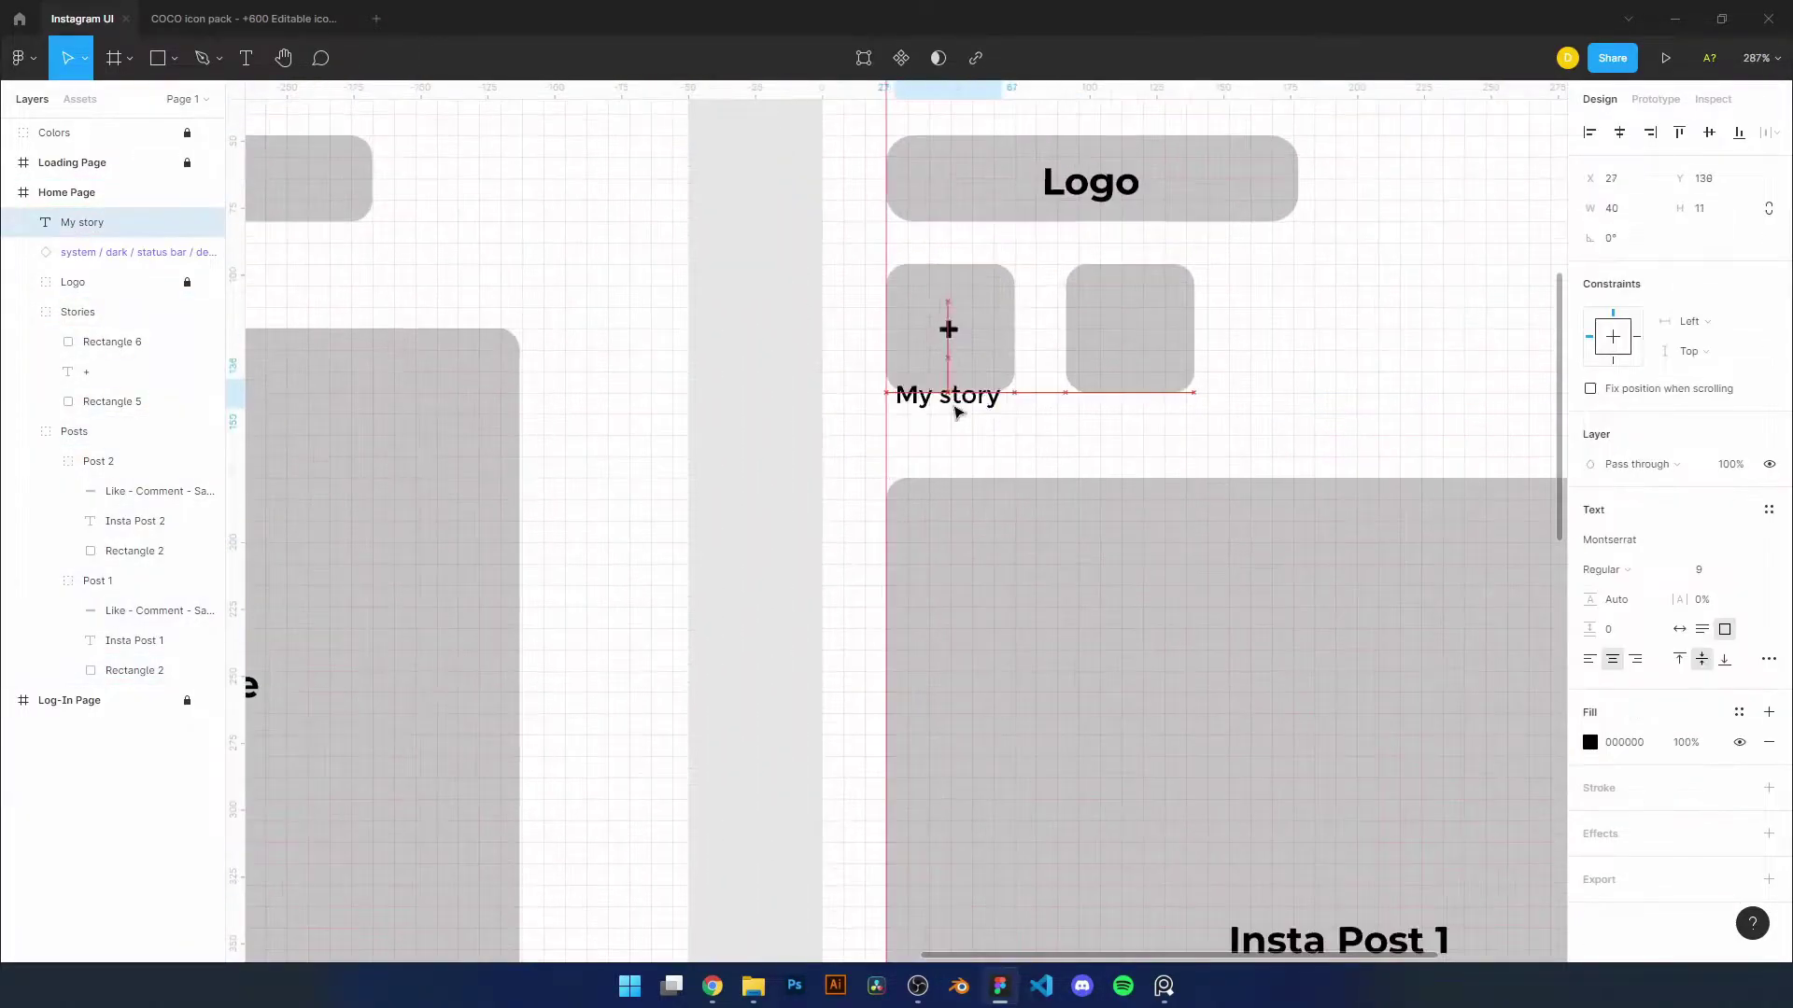
scroll(1027, 467, "up", 1)
left_click(1081, 520)
scroll(827, 445, "down", 4)
left_click(822, 439)
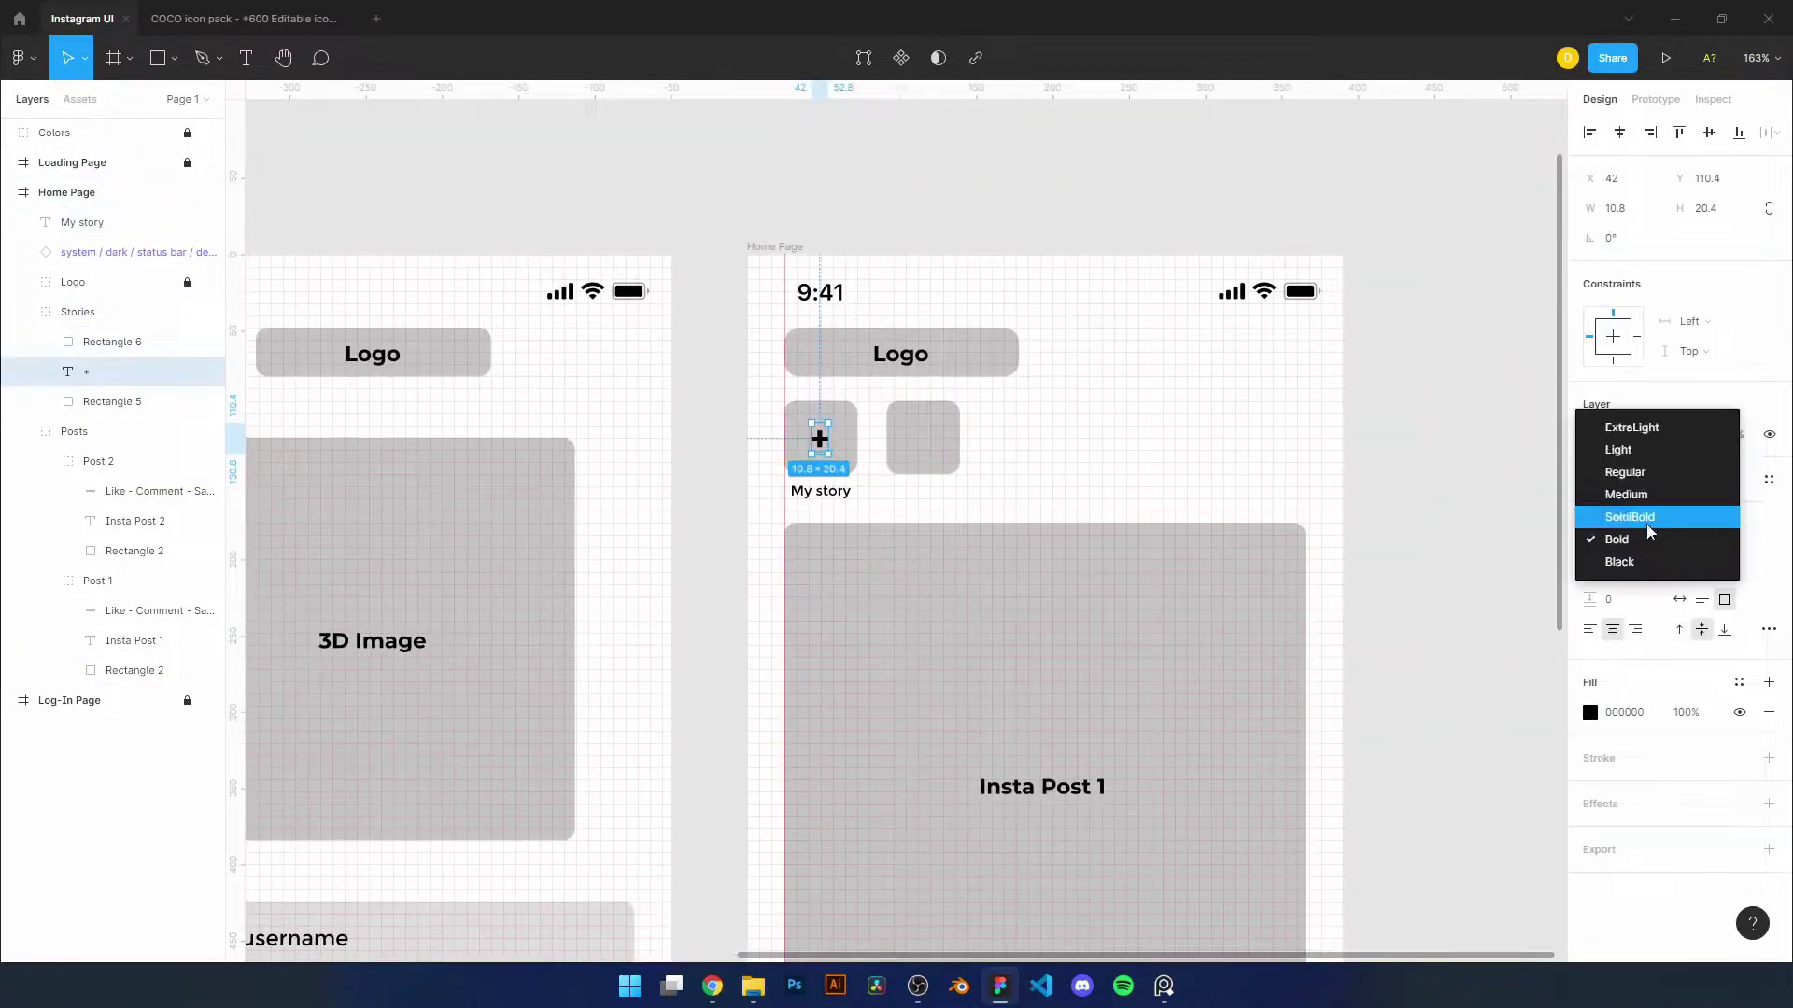
left_click(1624, 471)
Copy the My story caption into the second story square as its Name caption
scroll(819, 438, "down", 3)
left_click(28, 342)
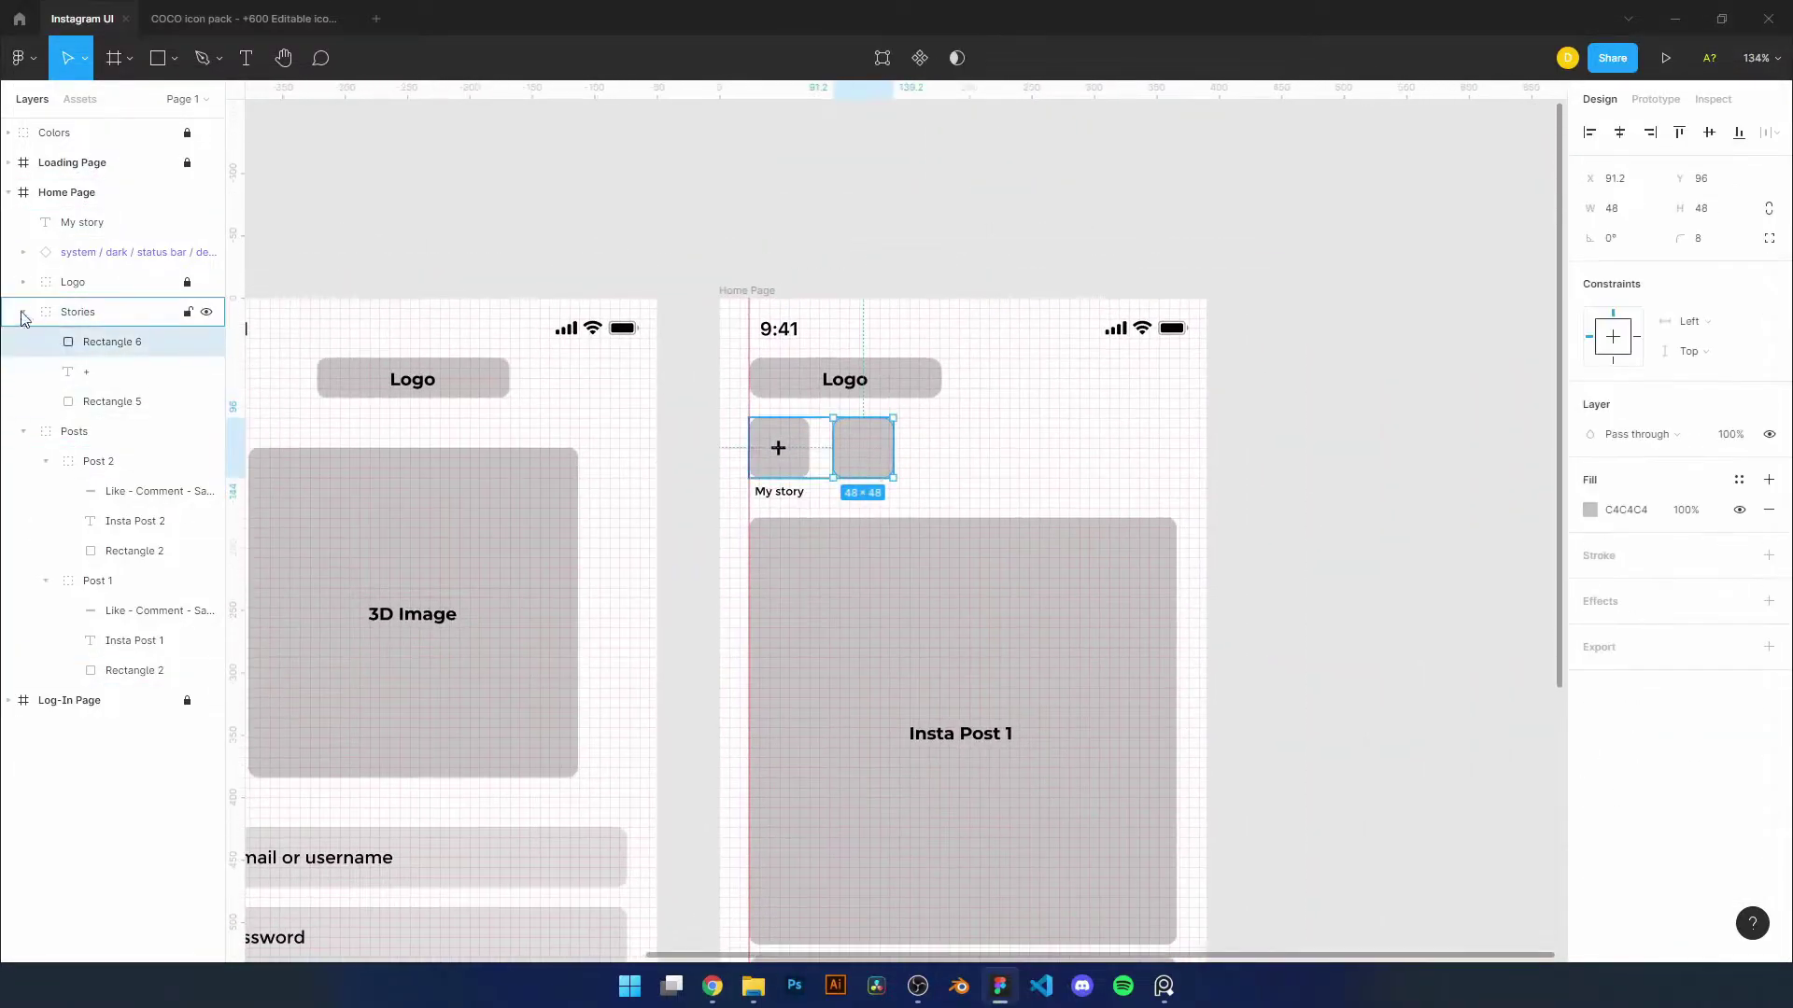
left_click(82, 222)
left_click_drag(82, 222, 113, 368)
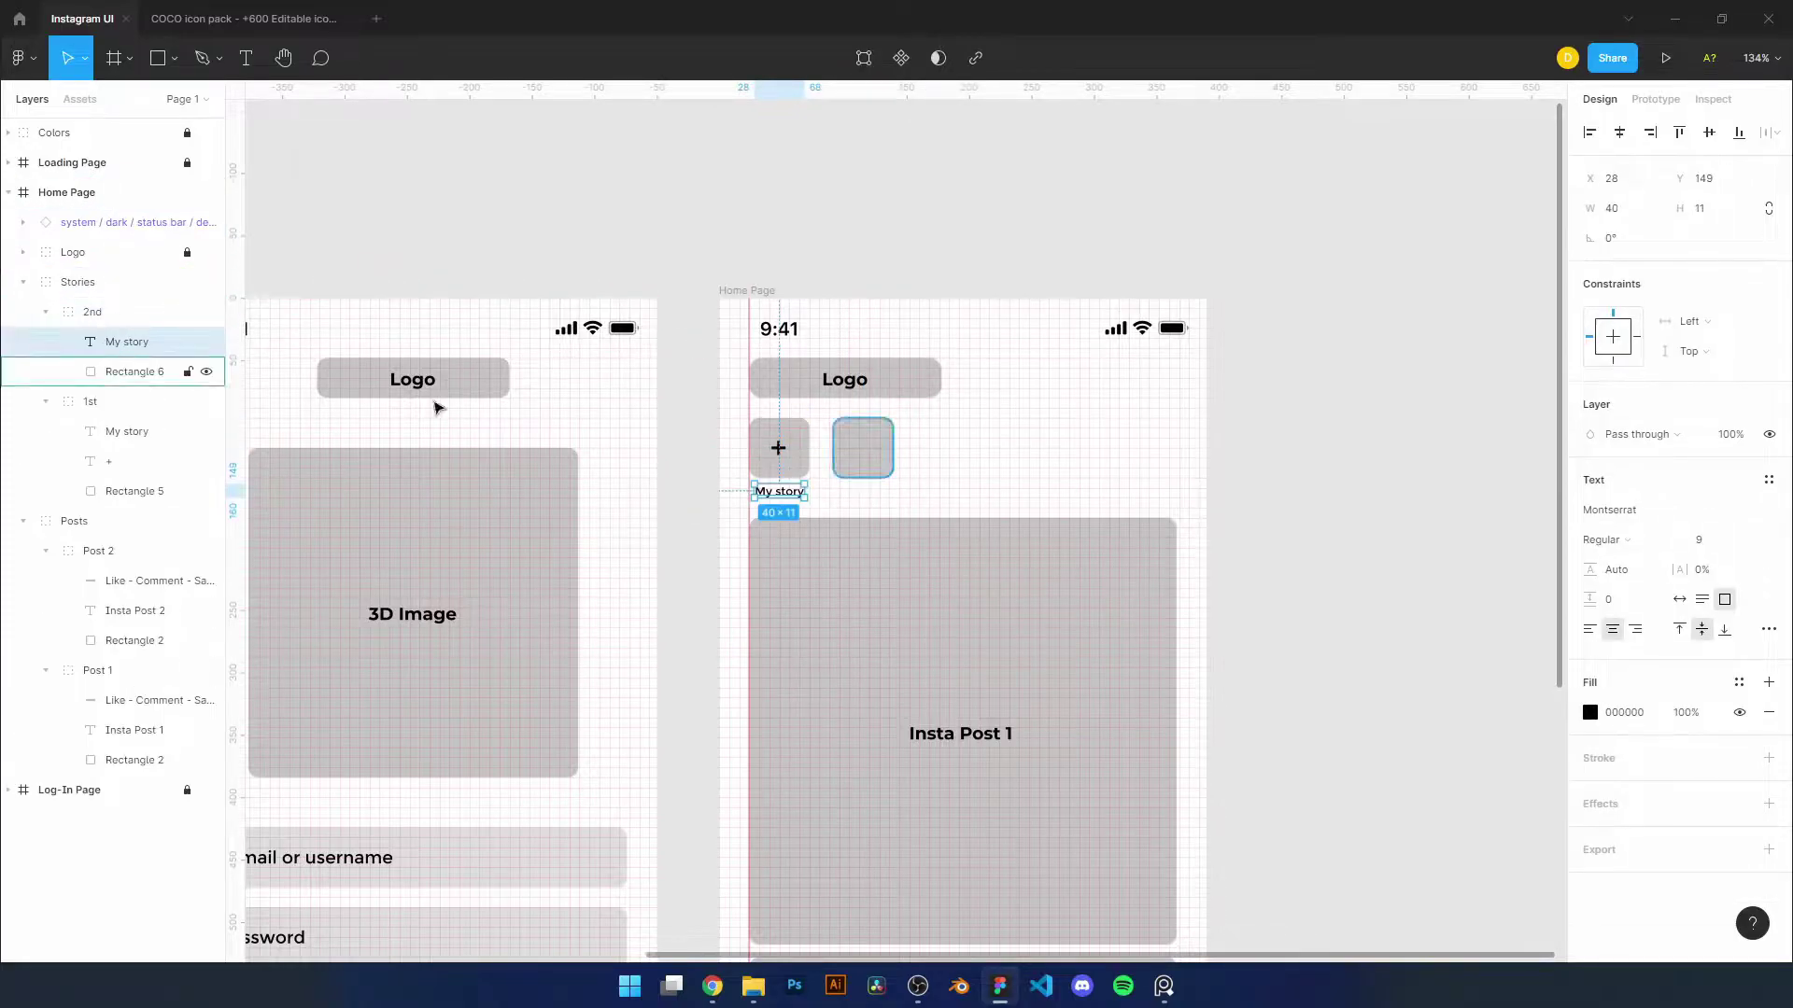
left_click(78, 282)
left_click(97, 403)
left_click(1226, 320)
scroll(822, 420, "down", 1)
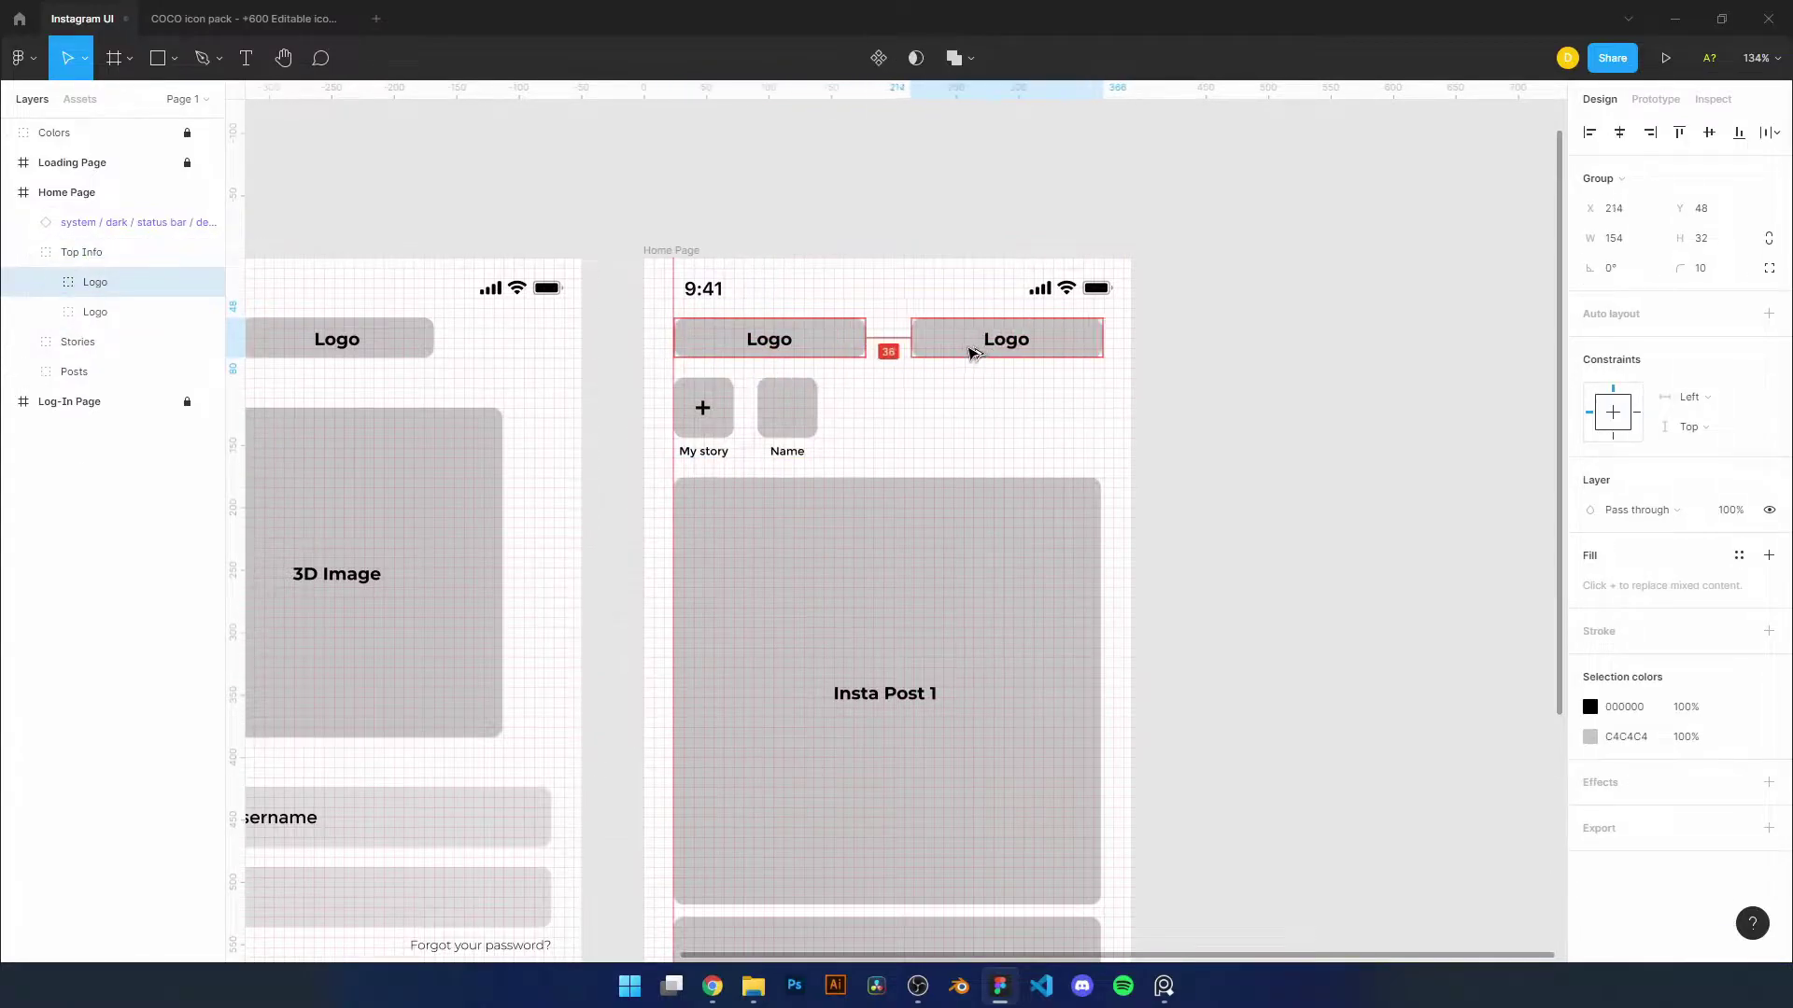
Set the Dm button width to 32 and shrink its label to font size 10
double_click(999, 345)
type("Dm")
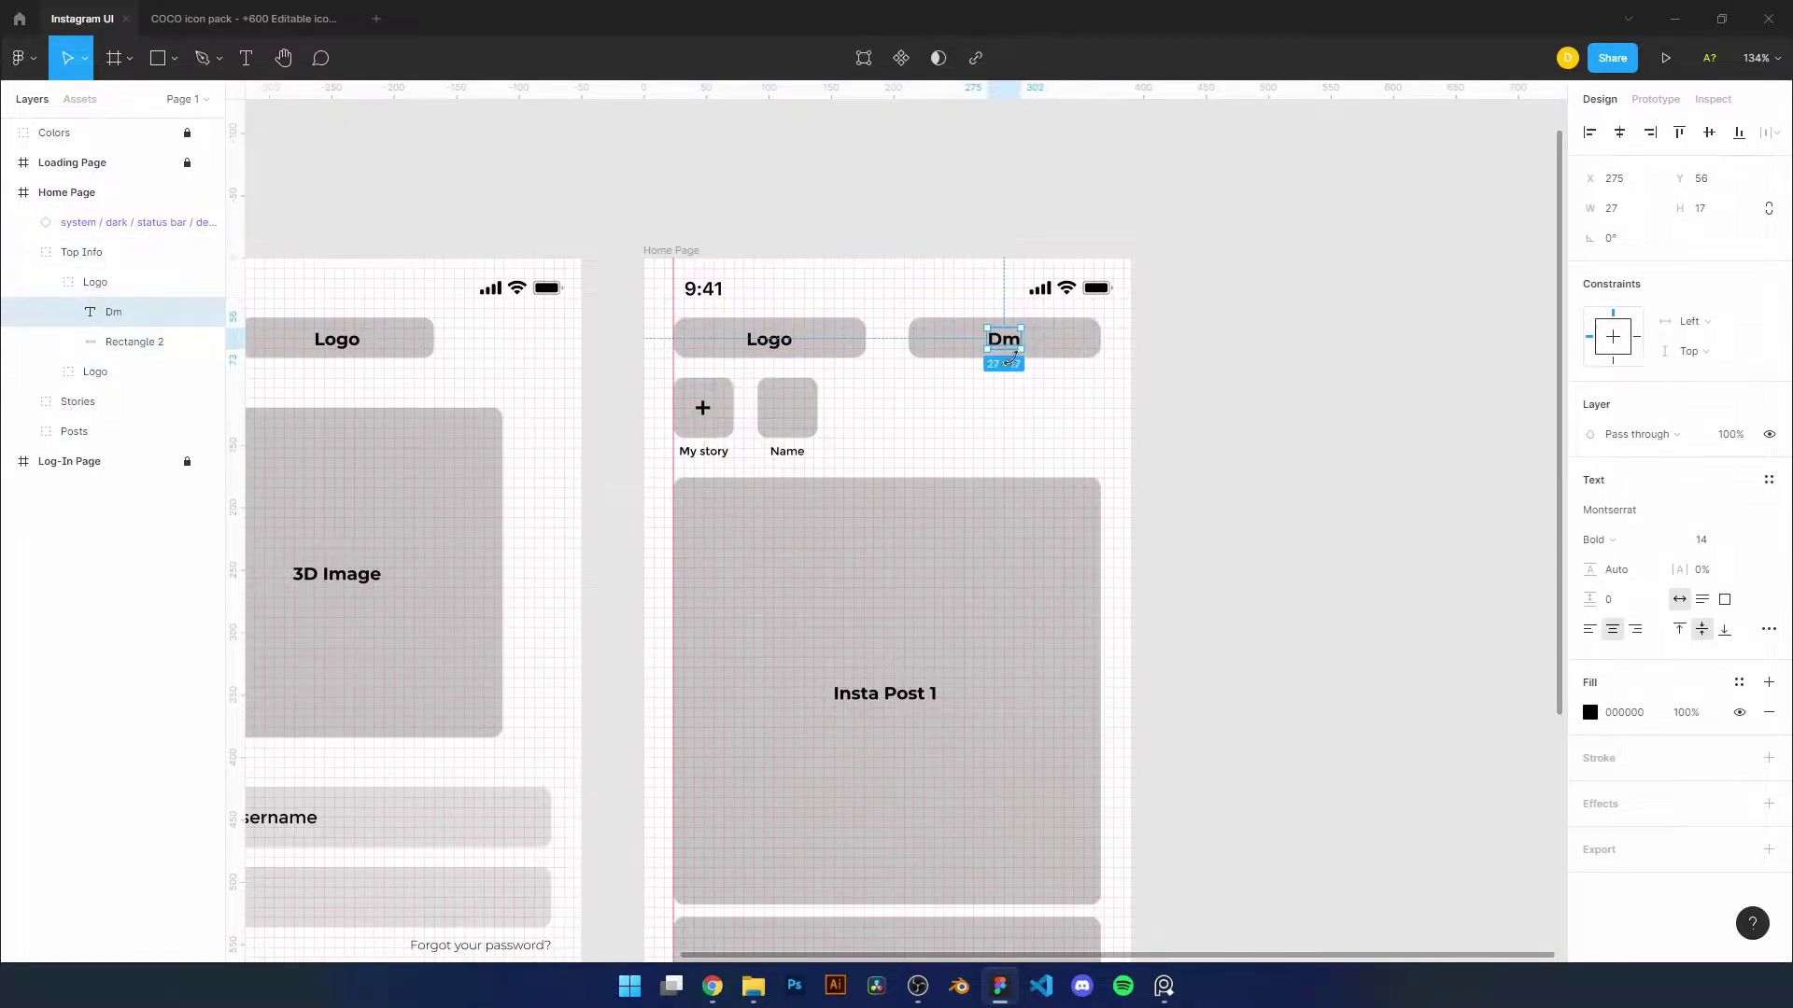
type("32")
key("Return")
scroll(983, 339, "up", 2)
left_click(905, 347)
left_click(1741, 451)
scroll(900, 336, "up", 2)
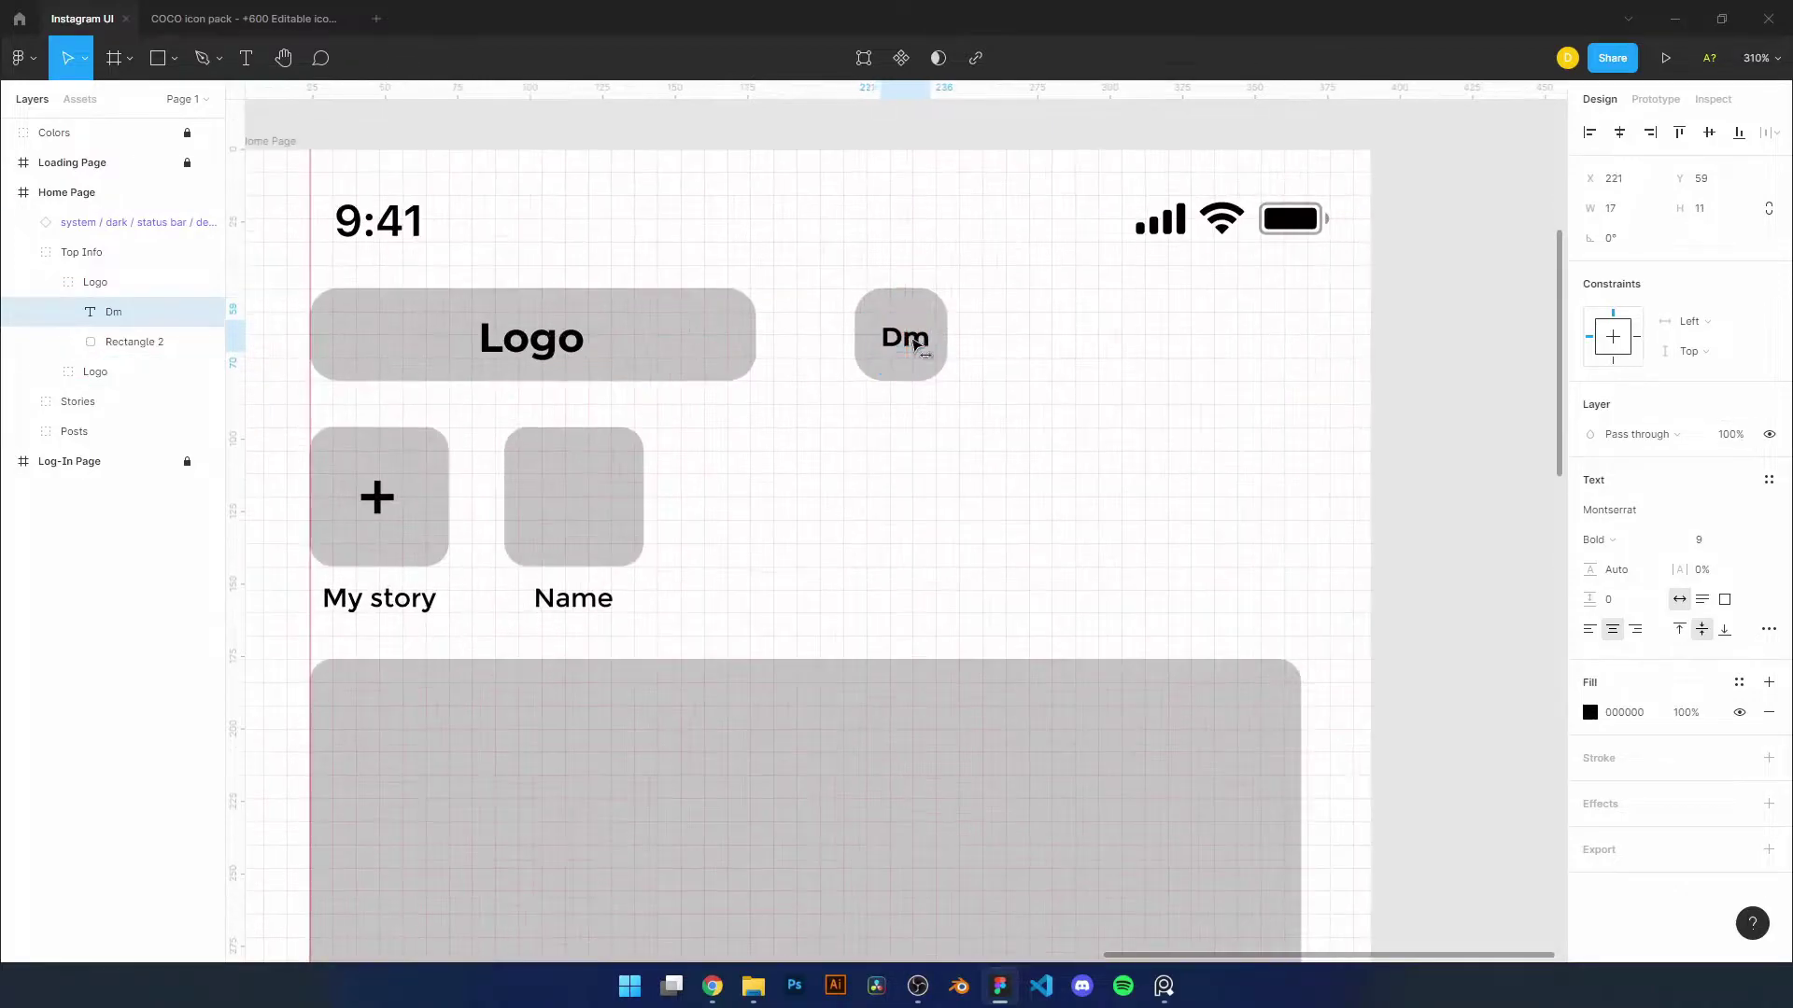
Rename the duplicated button groups to Activity and DM
double_click(94, 282)
scroll(992, 335, "up", 3)
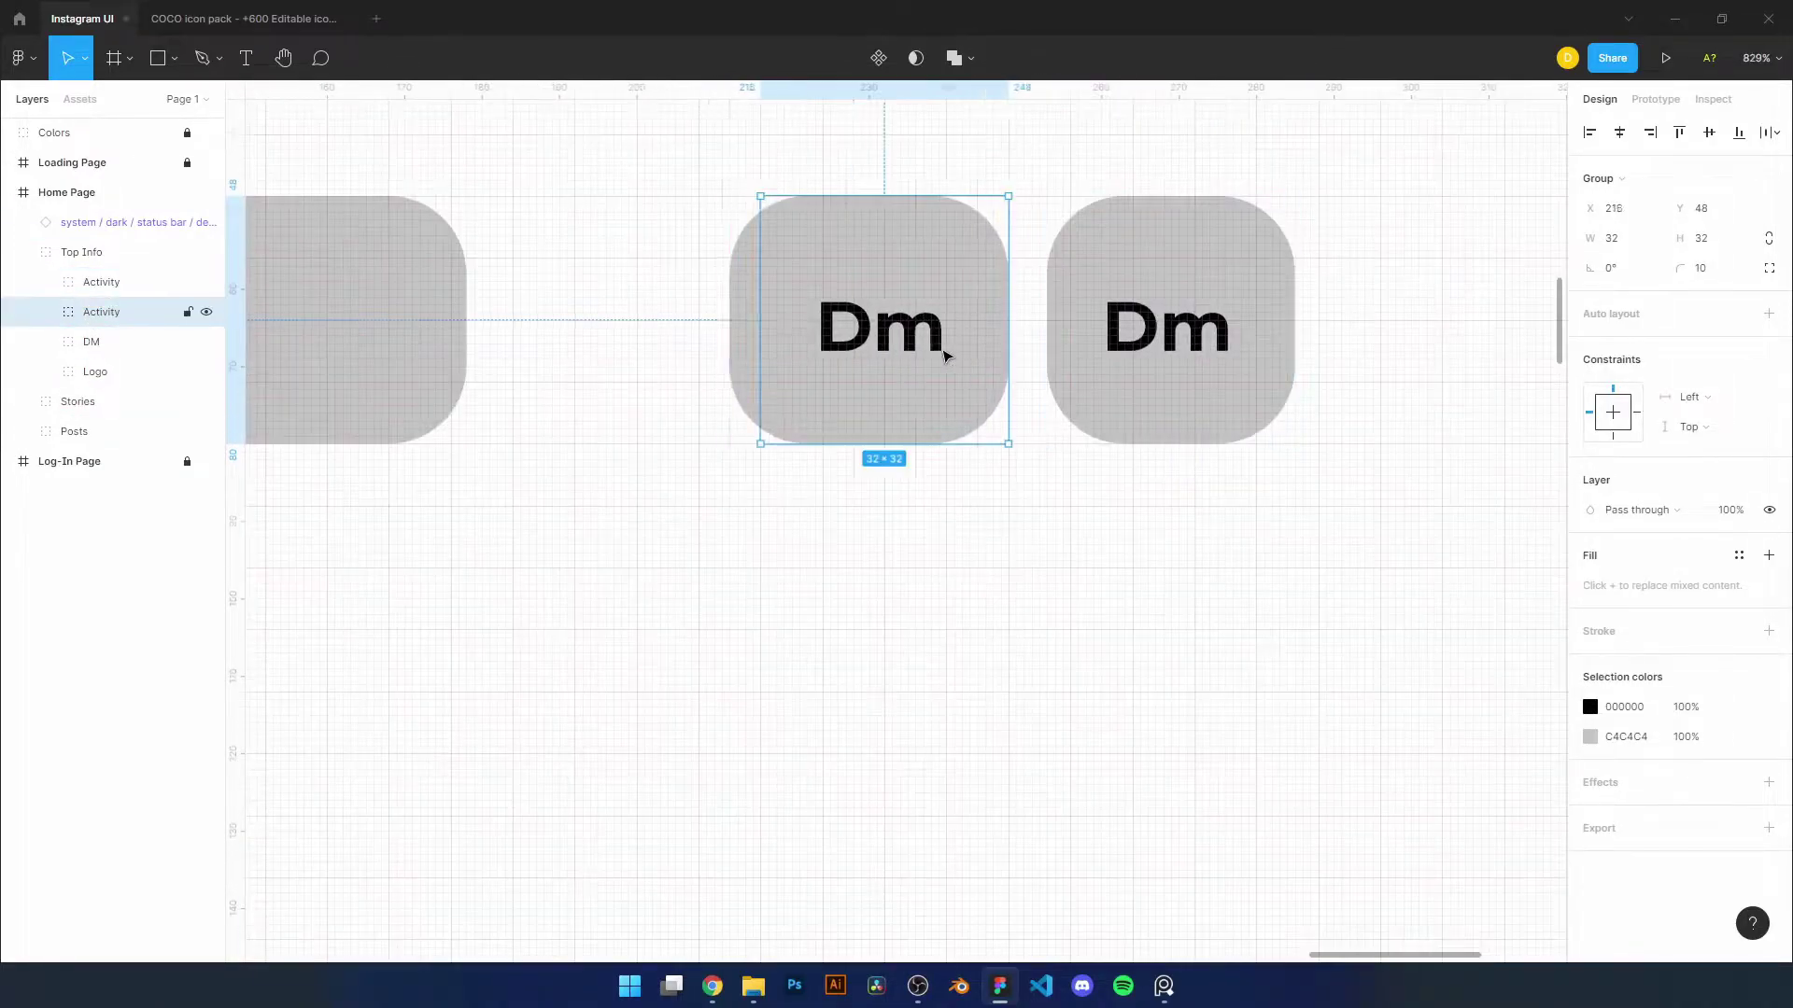
scroll(1050, 405, "down", 3)
left_click(1049, 404, "shift")
scroll(1132, 860, "down", 3)
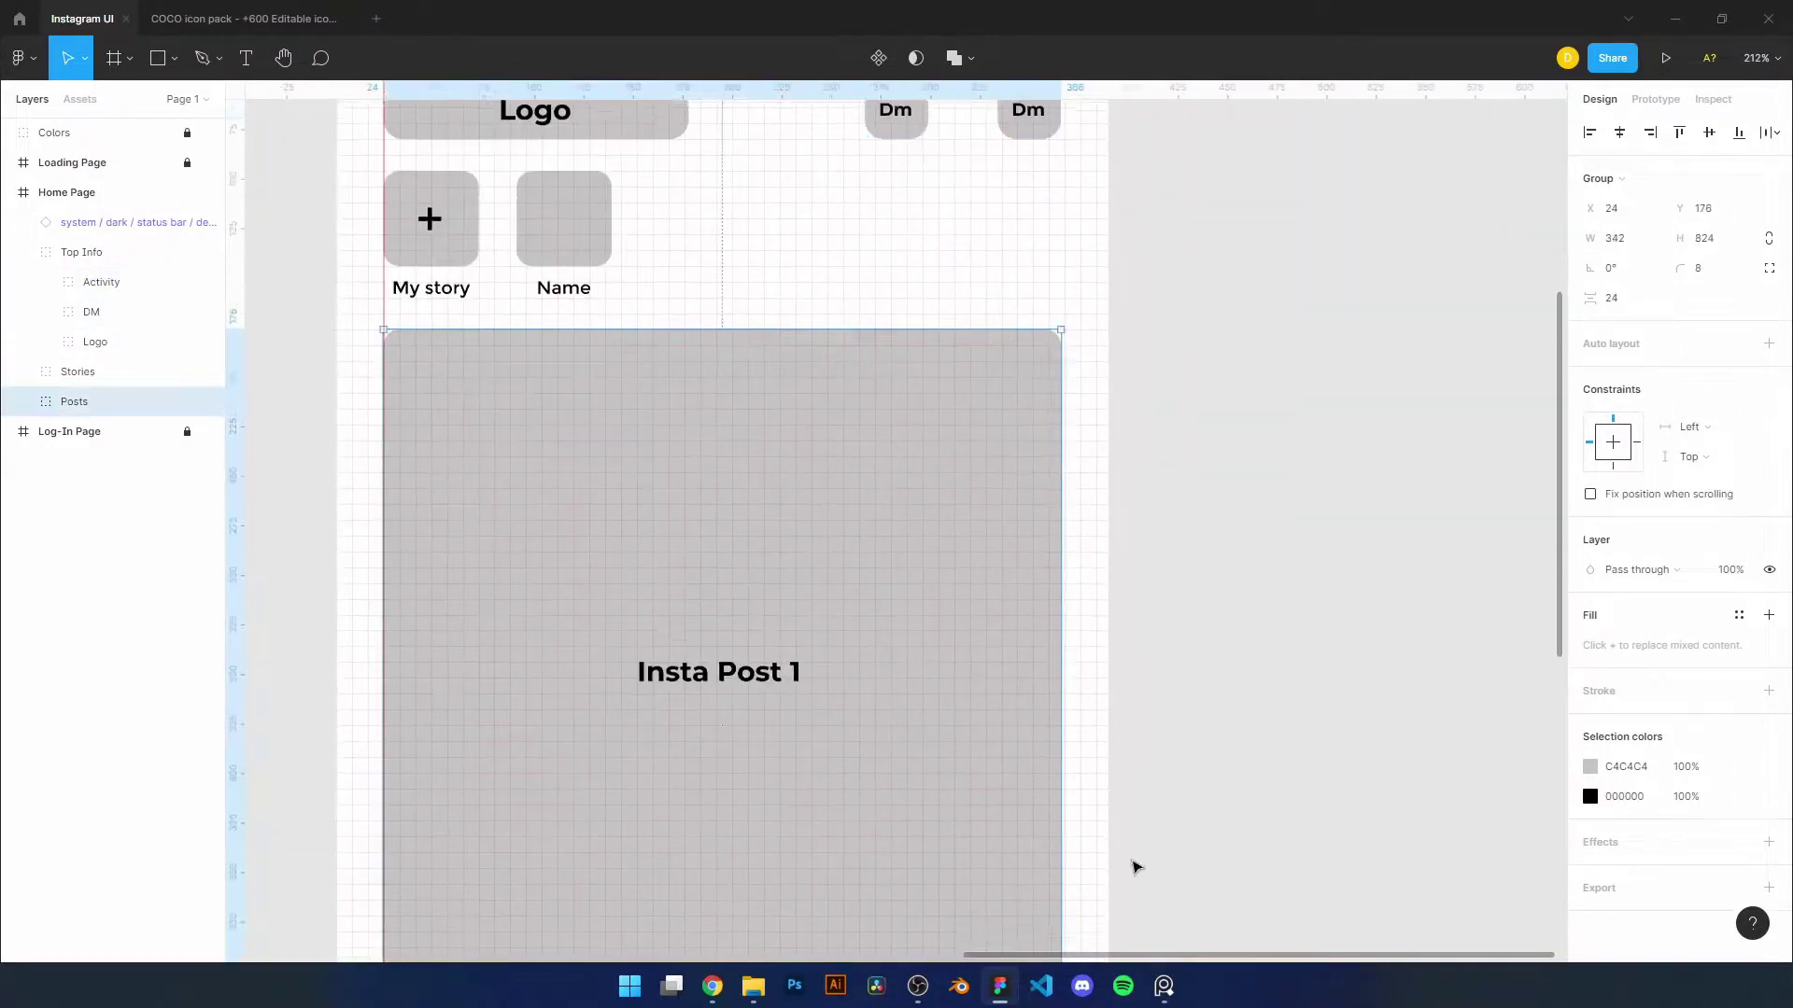
scroll(988, 513, "down", 4)
scroll(788, 617, "up", 3)
Inspect Post 1's like, comment, save bar and image placeholder
left_click(1102, 403, "ctrl")
scroll(1136, 440, "down", 3)
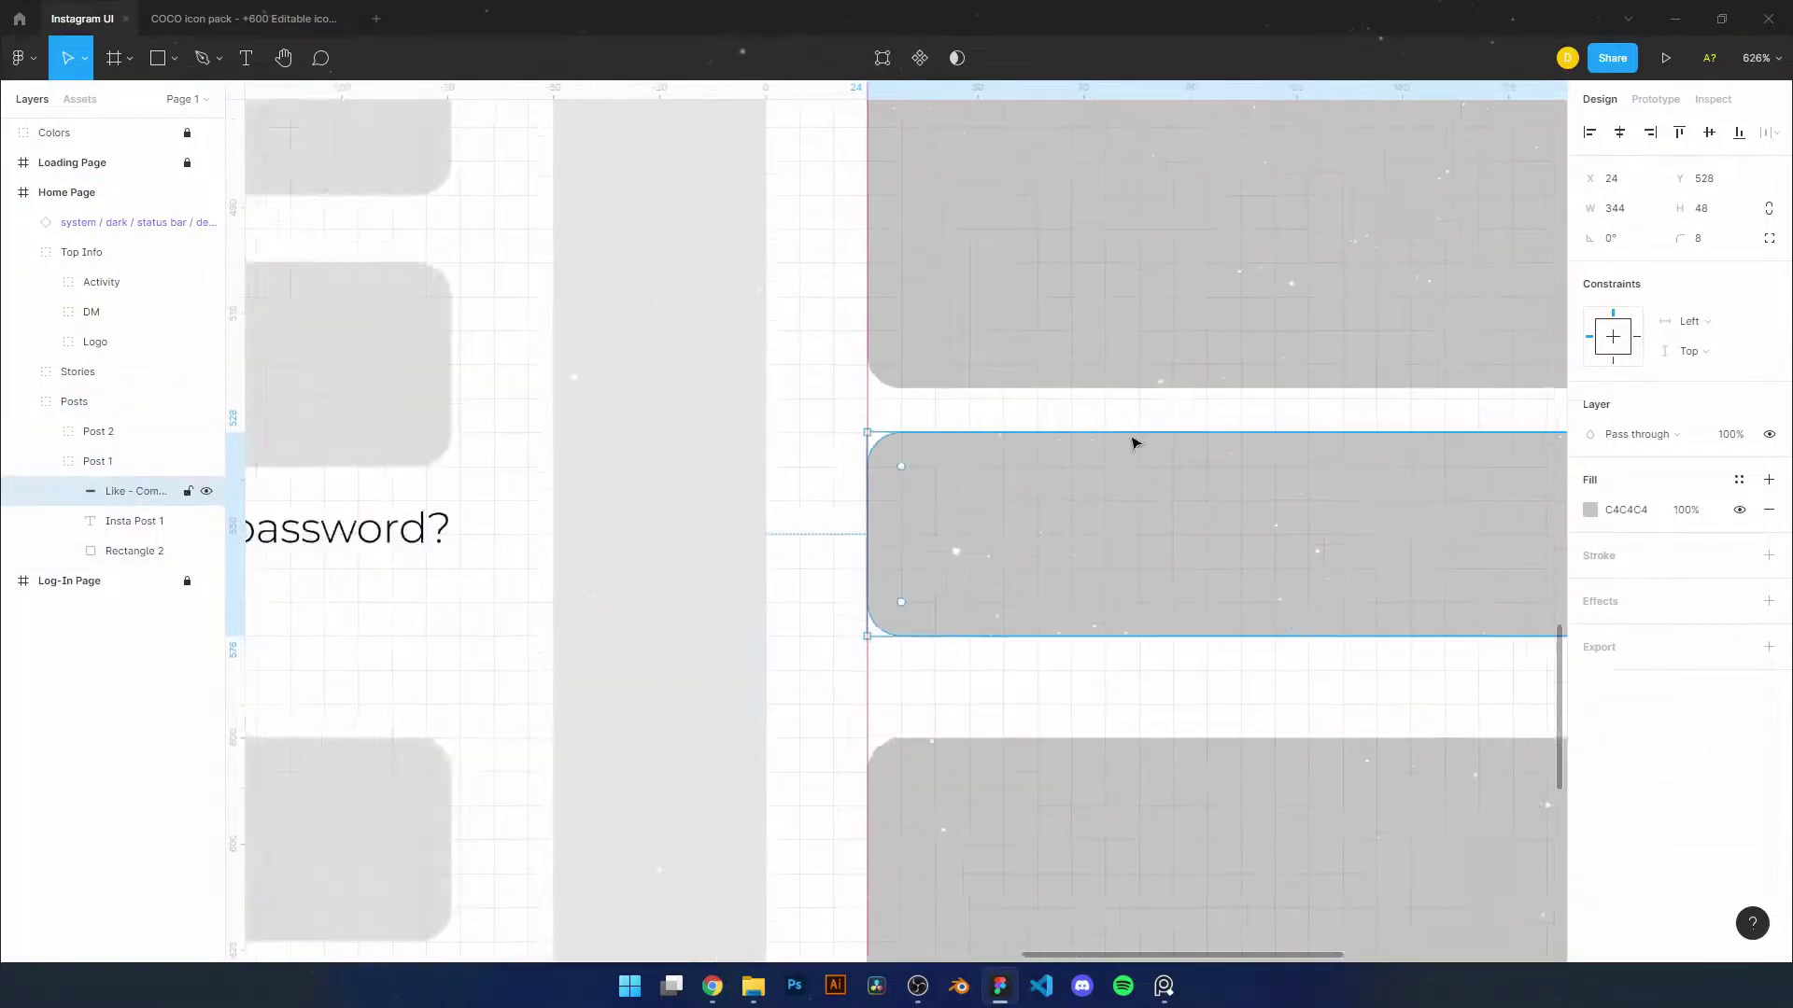
scroll(1129, 368, "up", 4)
left_click(1129, 368)
scroll(1129, 368, "down", 3)
scroll(1174, 378, "down", 3)
Select the Activity and DM buttons together, then delete the stray empty frame
left_click(1165, 221)
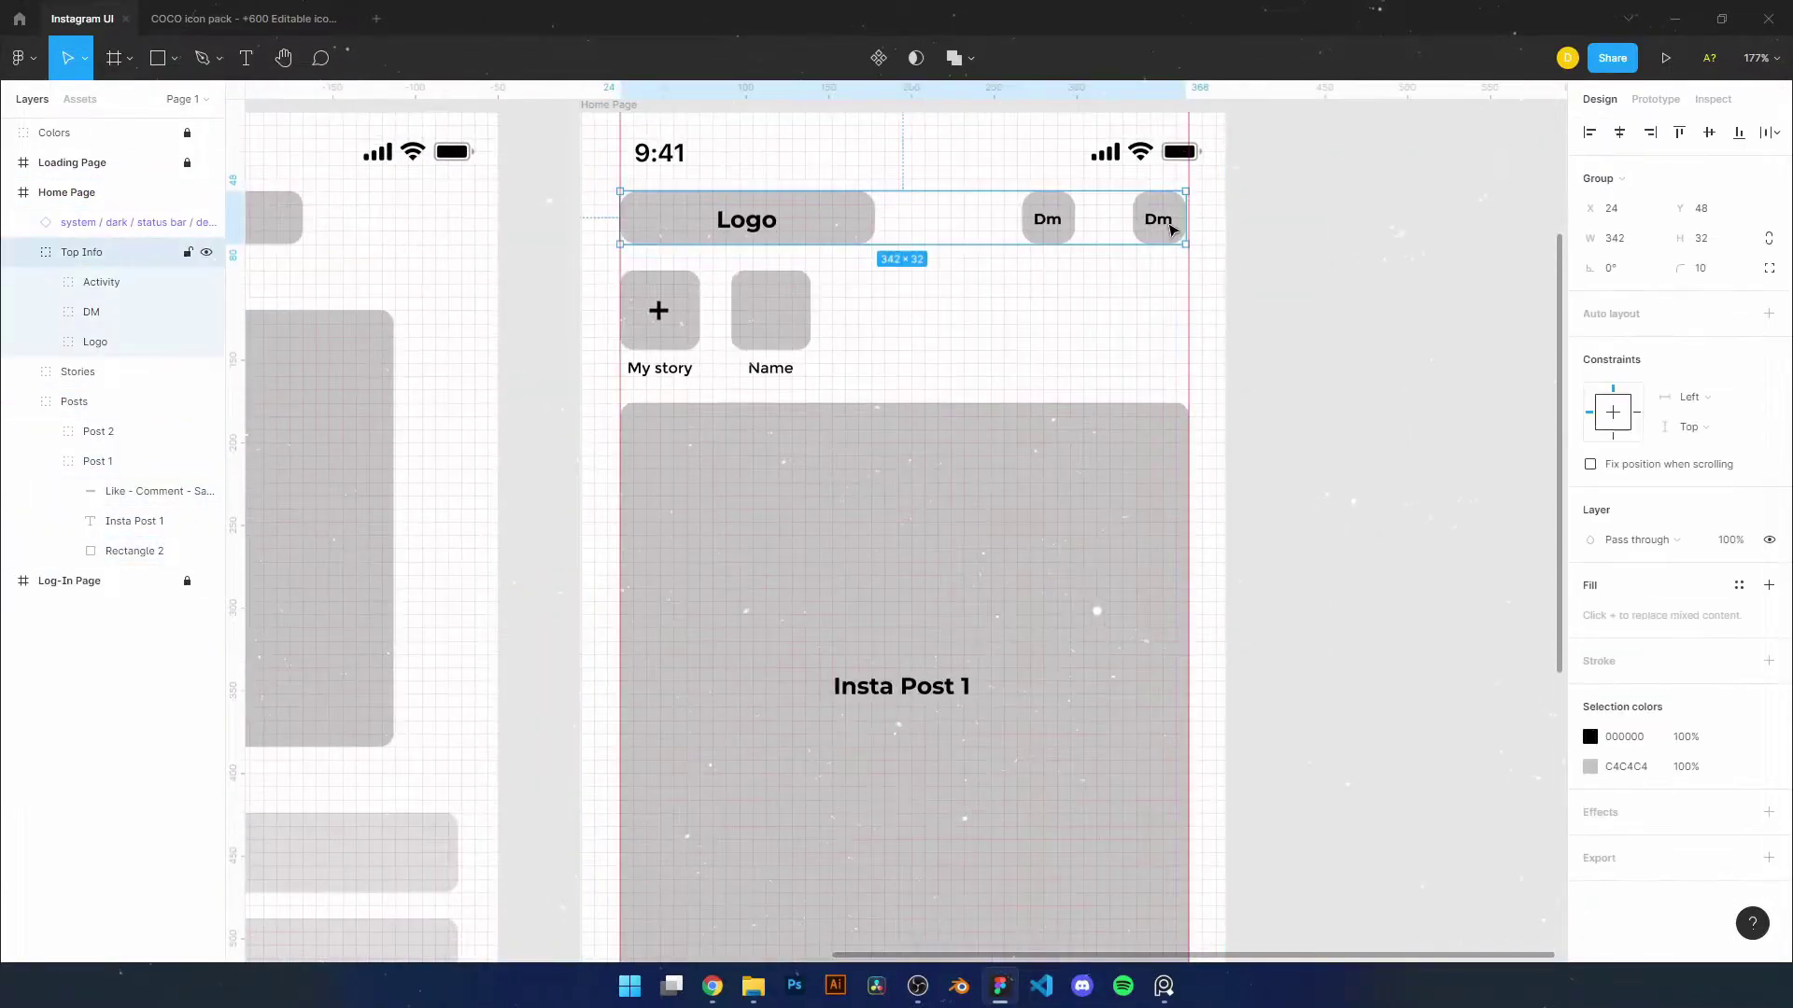
left_click(1049, 248, "shift")
scroll(1049, 249, "up", 4)
scroll(1204, 528, "down", 5)
left_click(1267, 716)
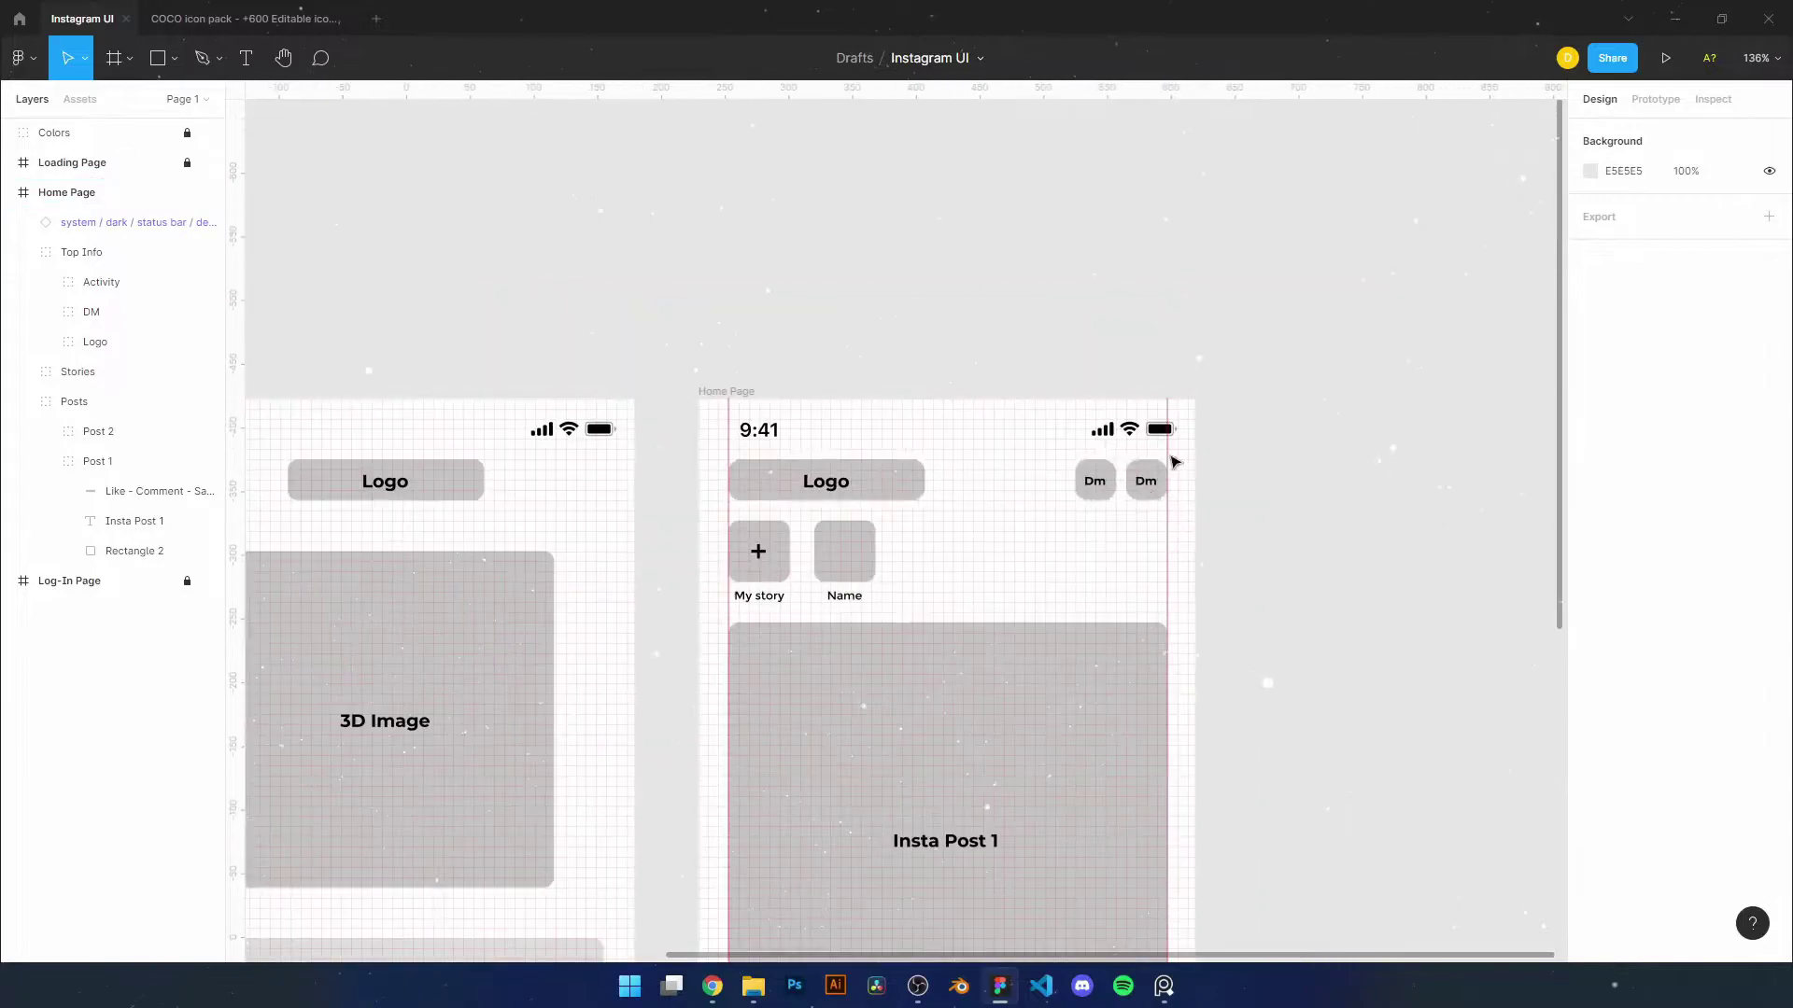
key("Delete")
Duplicate the Name story into a third story square
scroll(1208, 524, "down", 3)
left_click(919, 467)
scroll(918, 467, "up", 4)
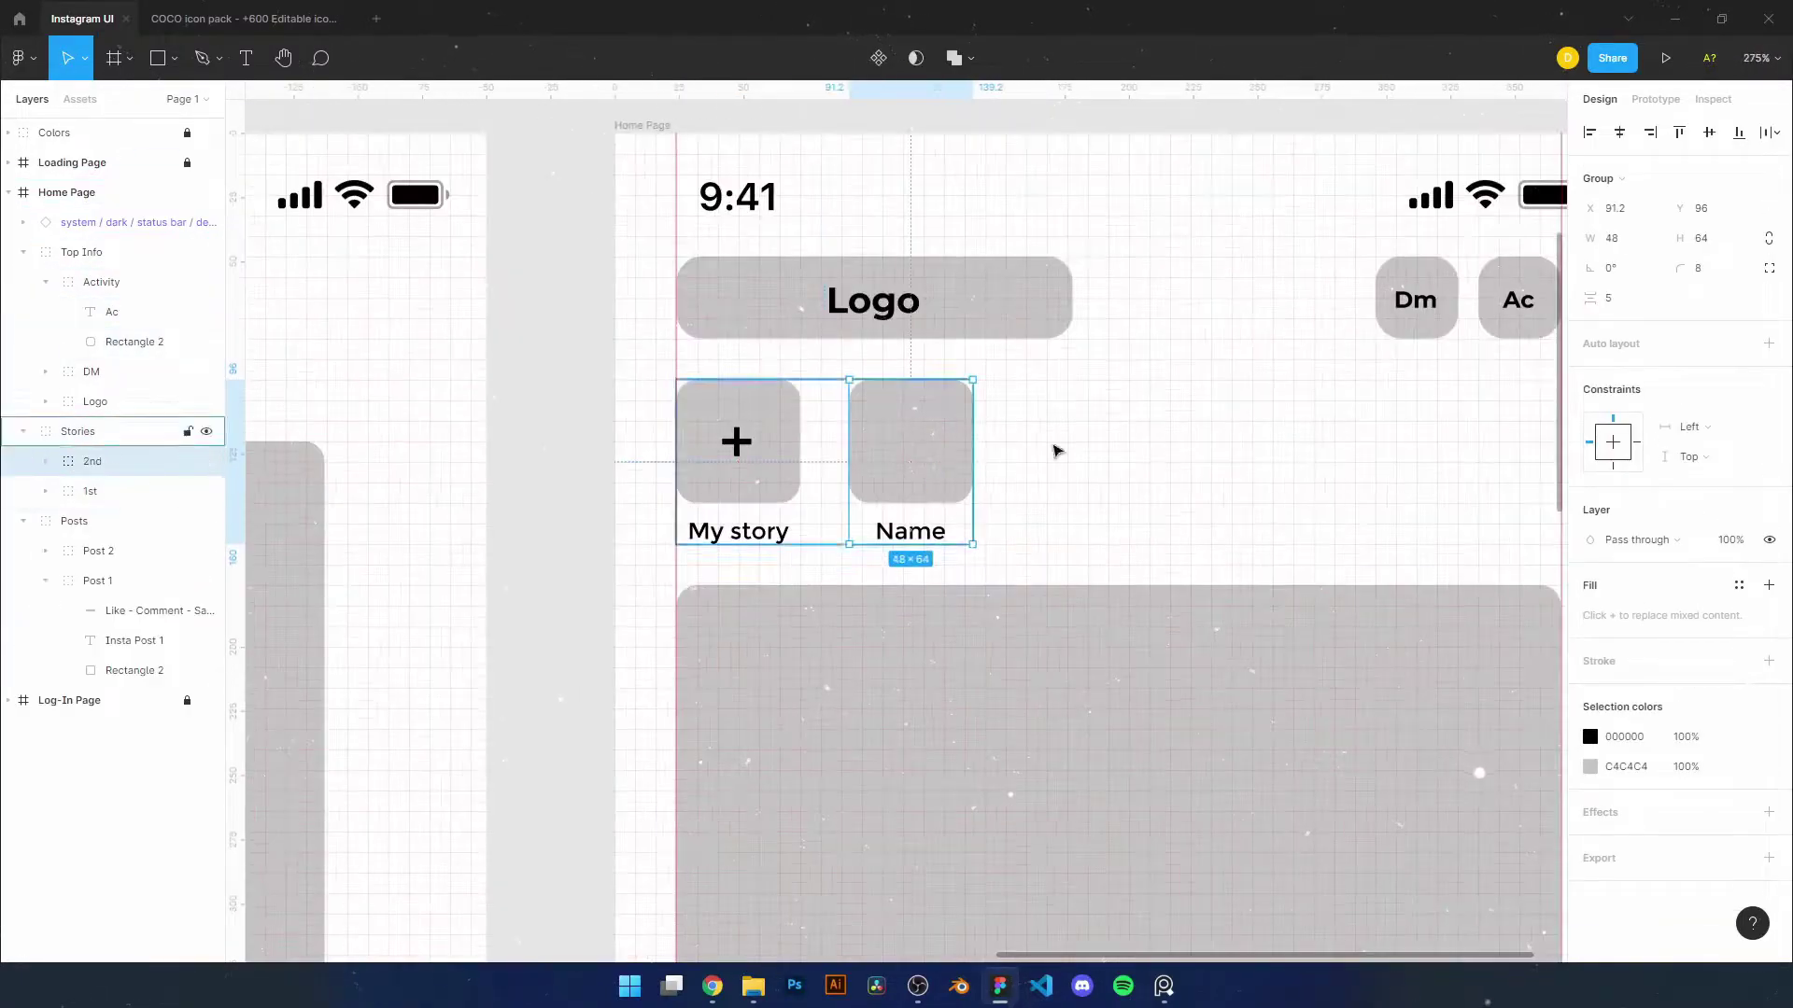
scroll(1098, 481, "up", 5)
key("Left")
key("Left")
key("Left")
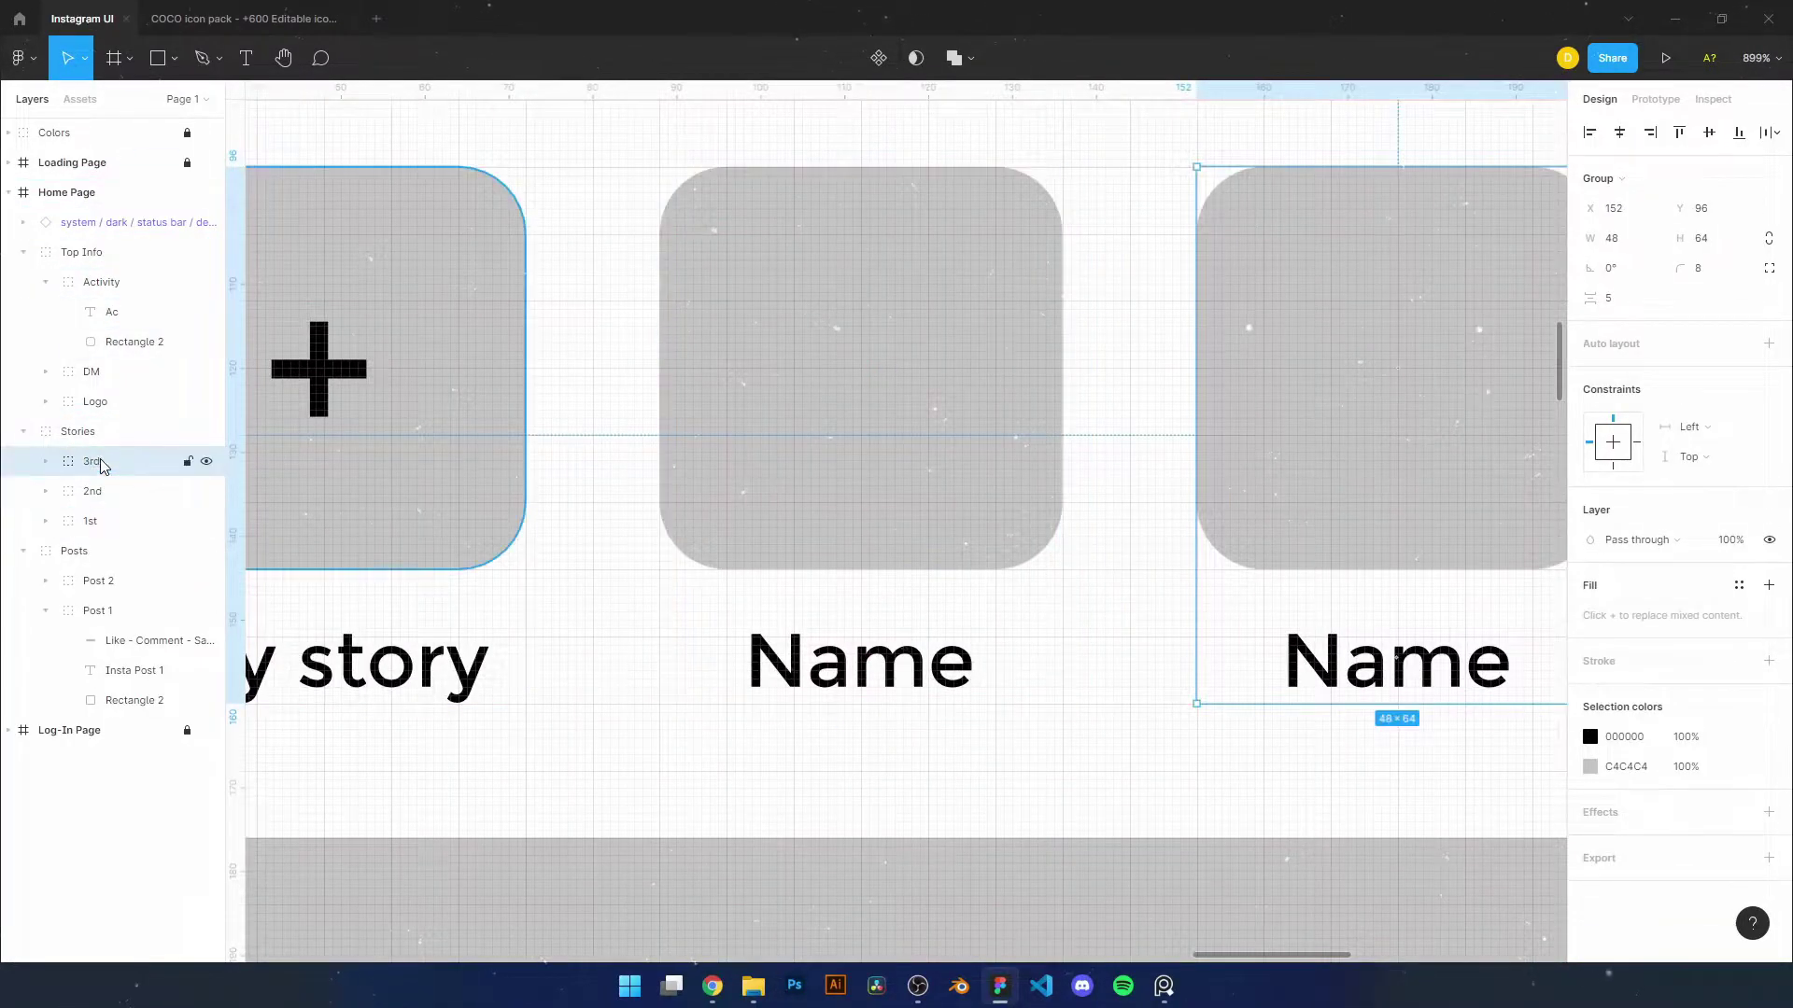
scroll(1144, 516, "down", 5)
scroll(641, 588, "up", 4)
Review the Posts group with both posts, then clear the selection
left_click(1092, 688)
scroll(952, 783, "down", 1)
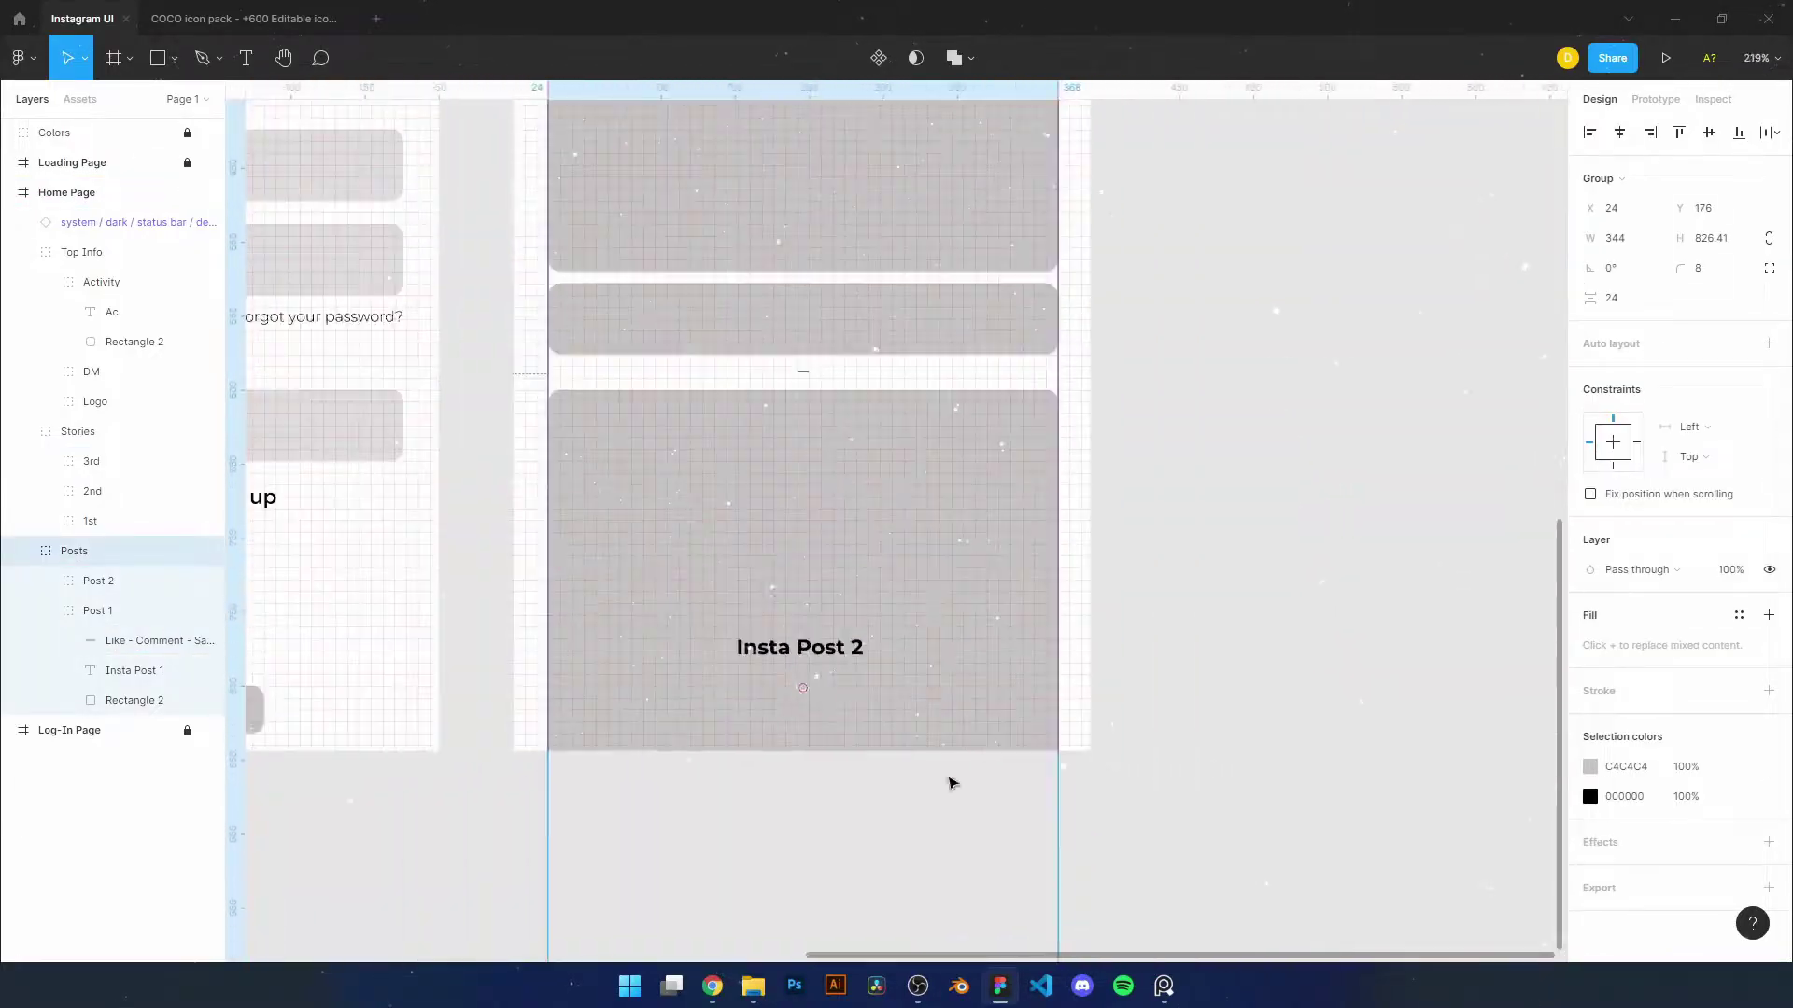
left_click(952, 782)
scroll(1098, 517, "down", 3)
scroll(1098, 518, "down", 3)
scroll(781, 737, "up", 1)
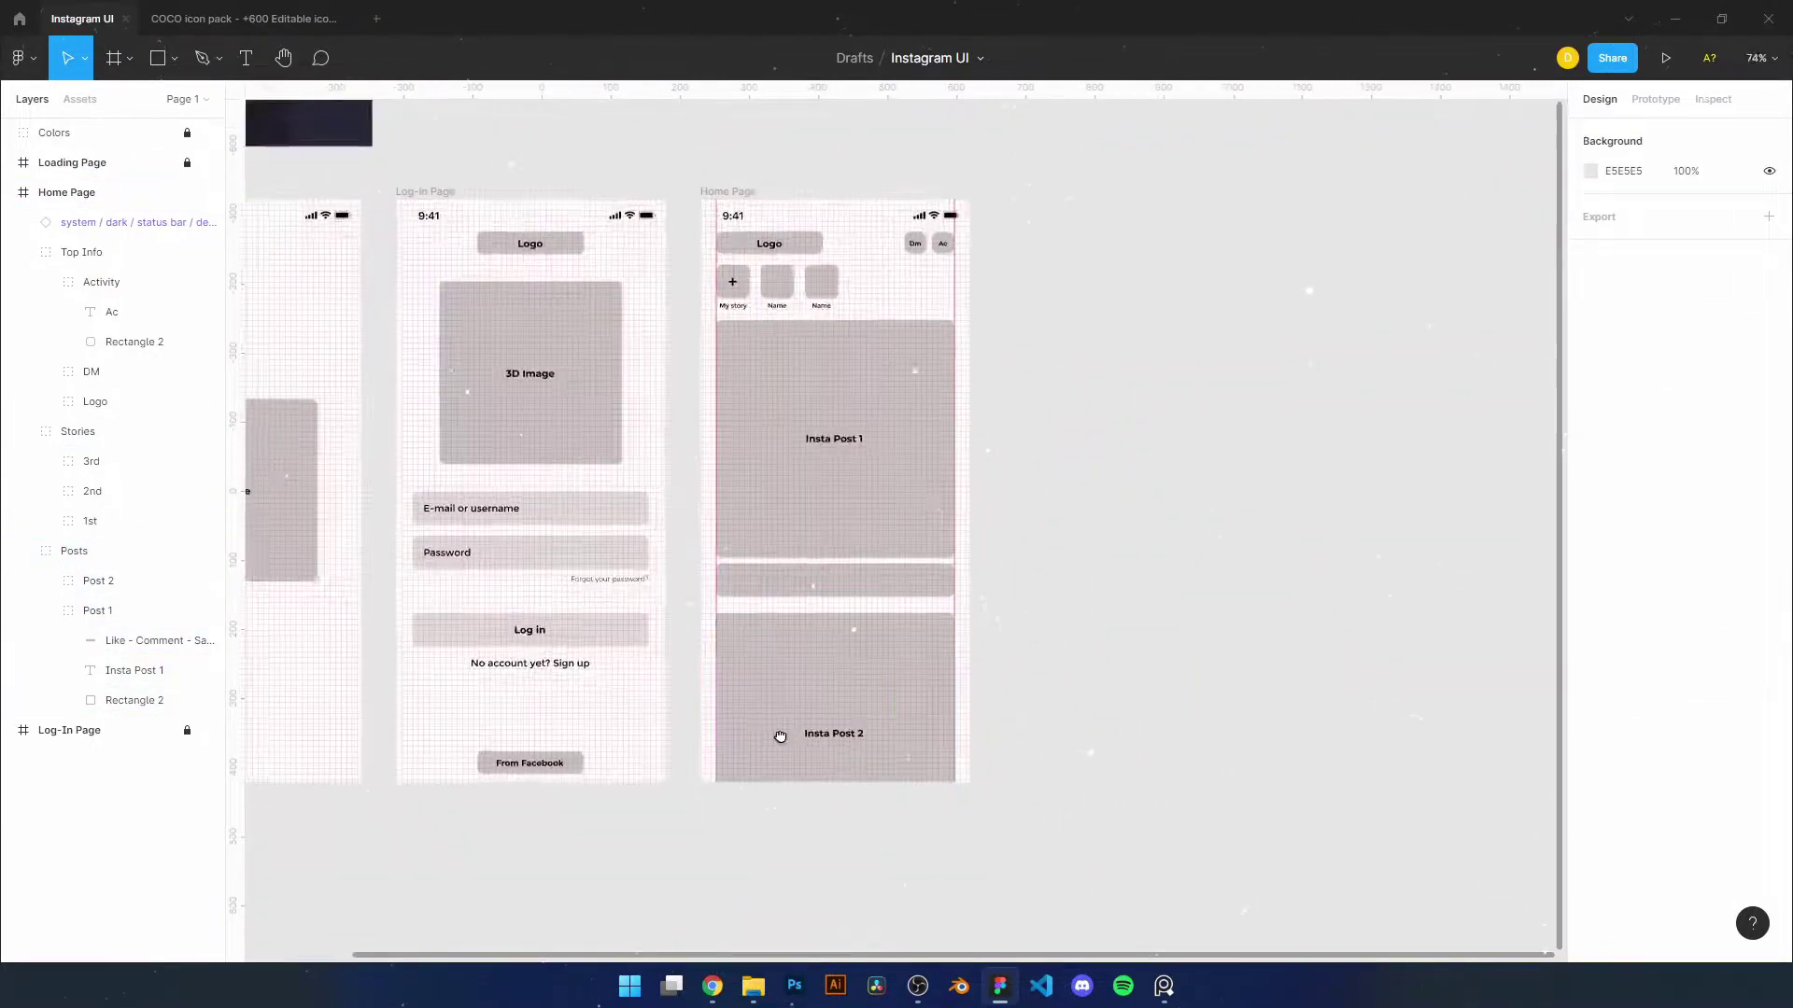
scroll(785, 737, "up", 1)
scroll(785, 737, "up", 3)
Draw a 358×48 rectangle along the bottom of the Home Page and name it Bar
key("r")
left_click(764, 712)
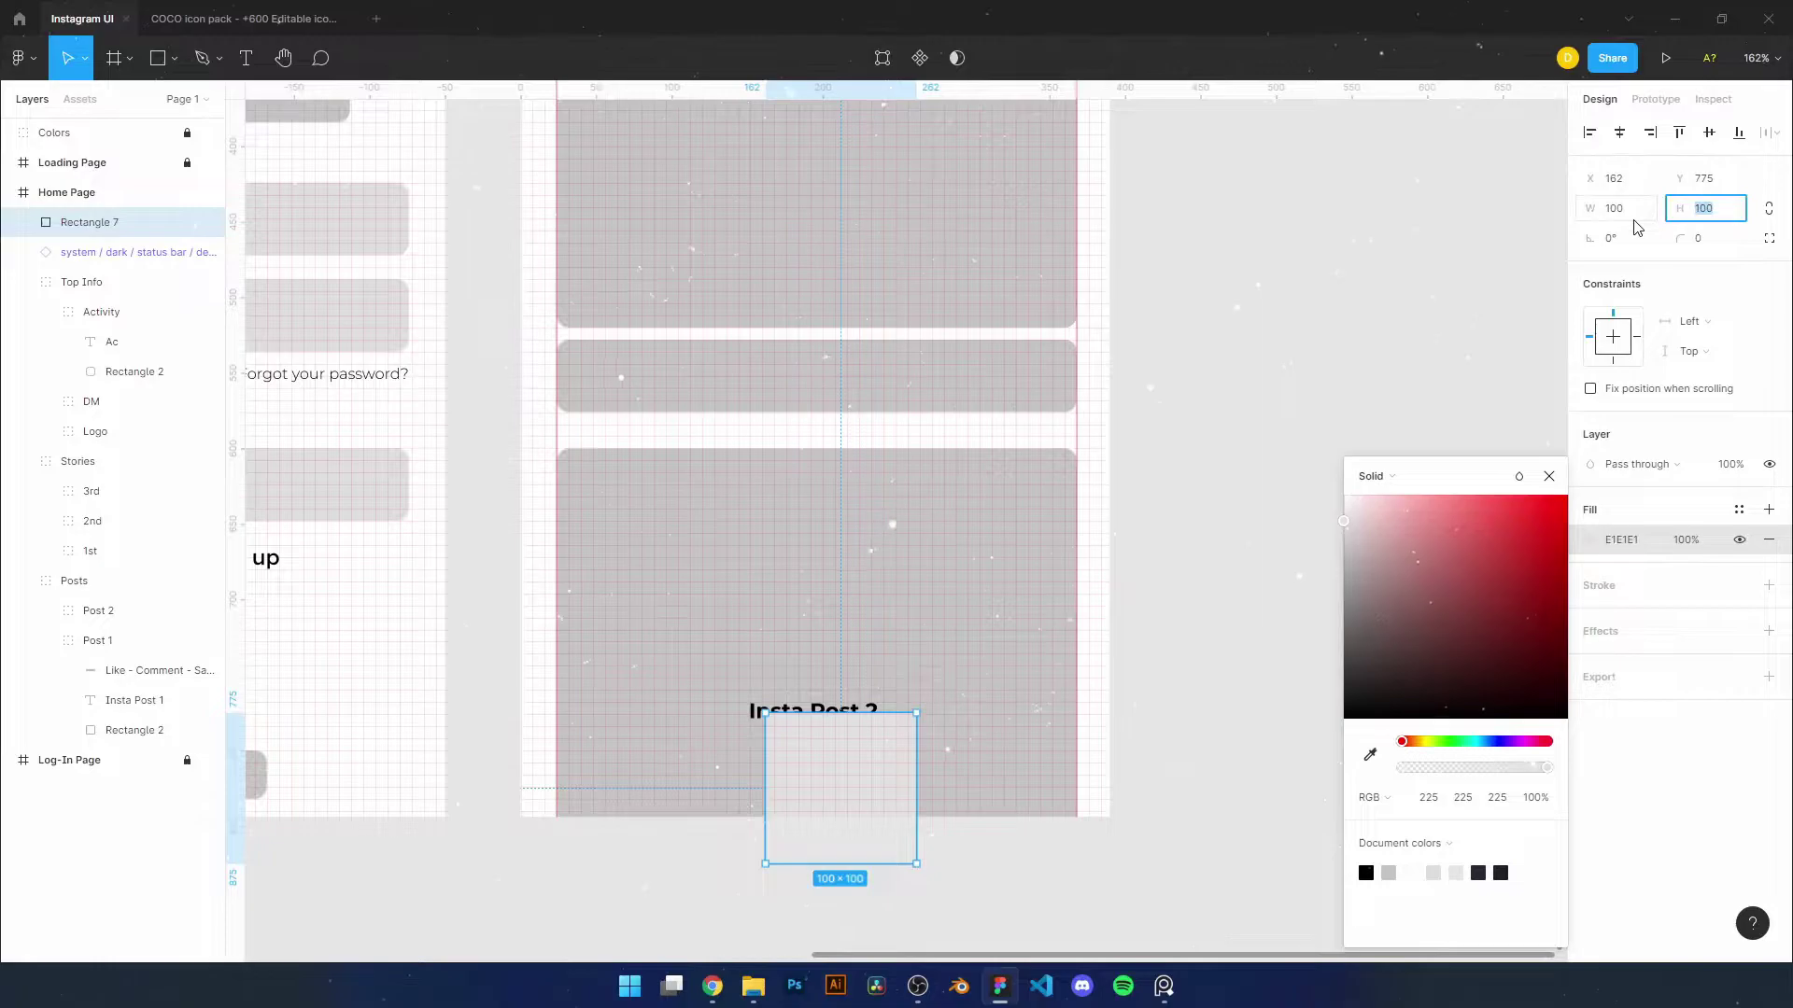
left_click_drag(687, 779, 1087, 779)
left_click_drag(520, 778, 544, 779)
scroll(596, 828, "up", 2)
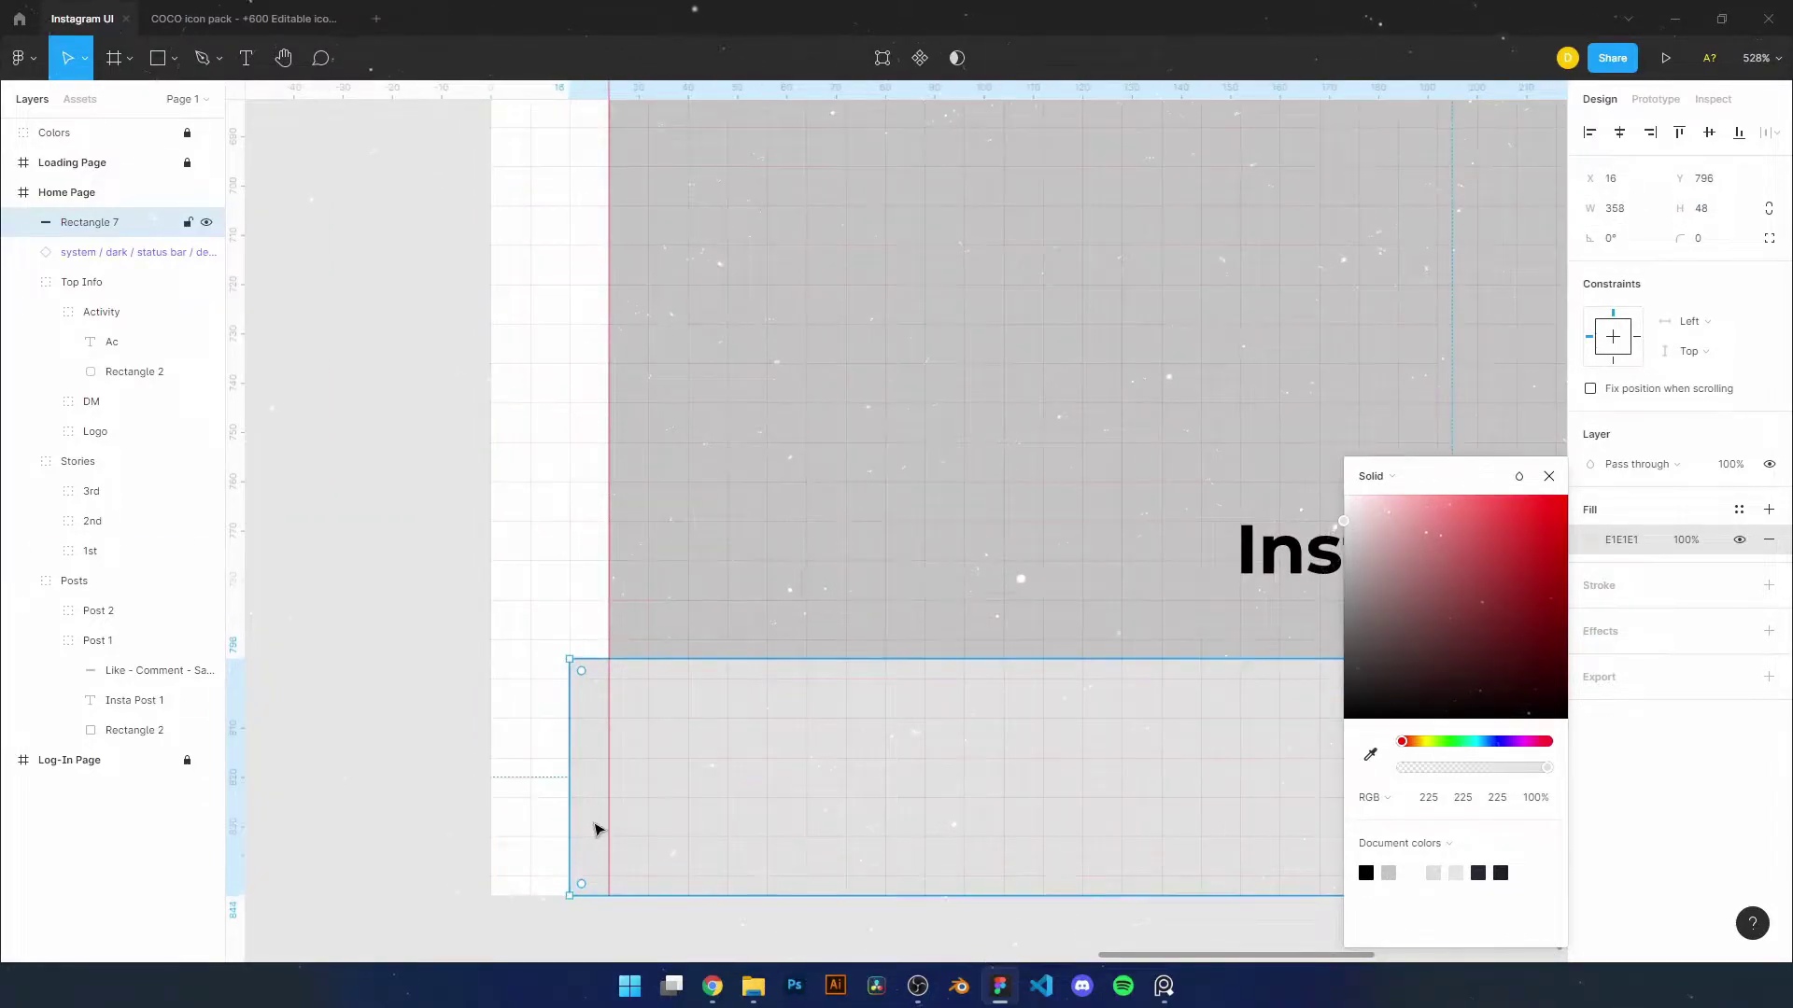
scroll(595, 828, "down", 5)
scroll(596, 828, "up", 3)
double_click(89, 222)
type("Bar")
key("Return")
Add a text label inside the bar and group them as Buttons
key("t")
left_click(803, 650)
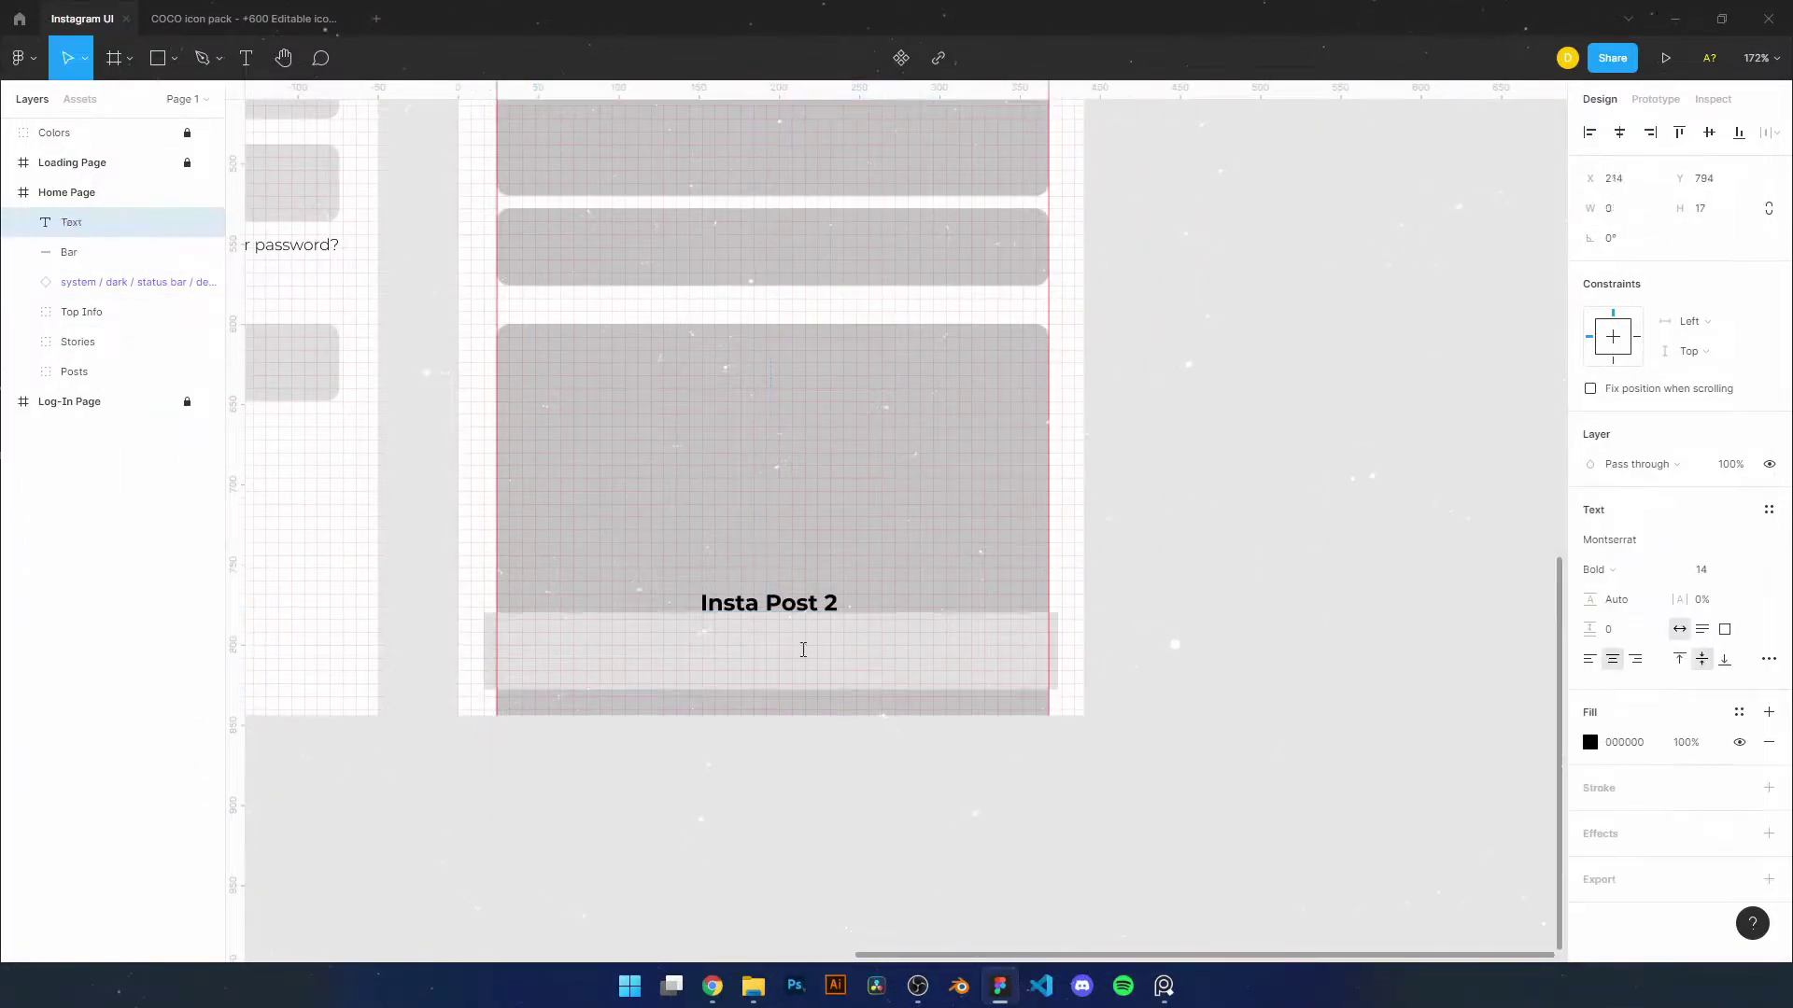
type("Buttons")
left_click(833, 654, "shift")
key("ctrl+g")
double_click(80, 222)
type("Buttons")
key("Return")
scroll(1341, 565, "down", 5)
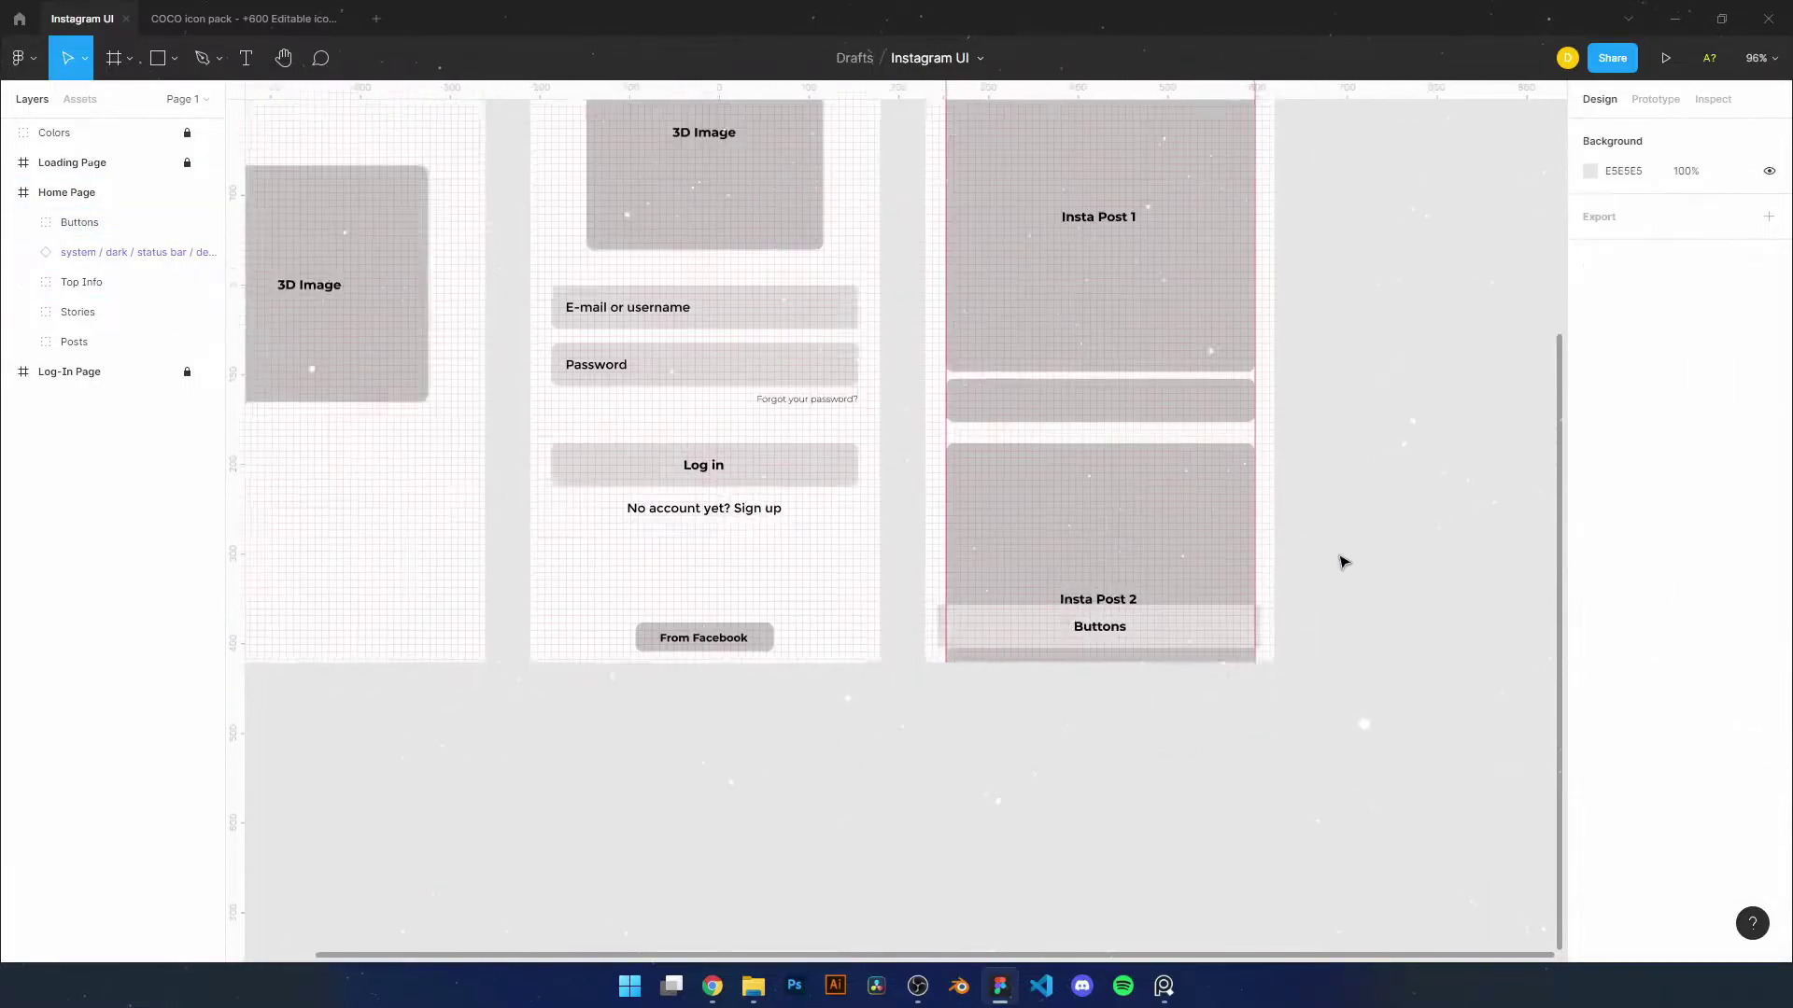
Draw a rectangle over the bottom of the frame covering the Posts group
left_click(1032, 825)
scroll(1480, 761, "down", 1)
scroll(1480, 761, "right", 2)
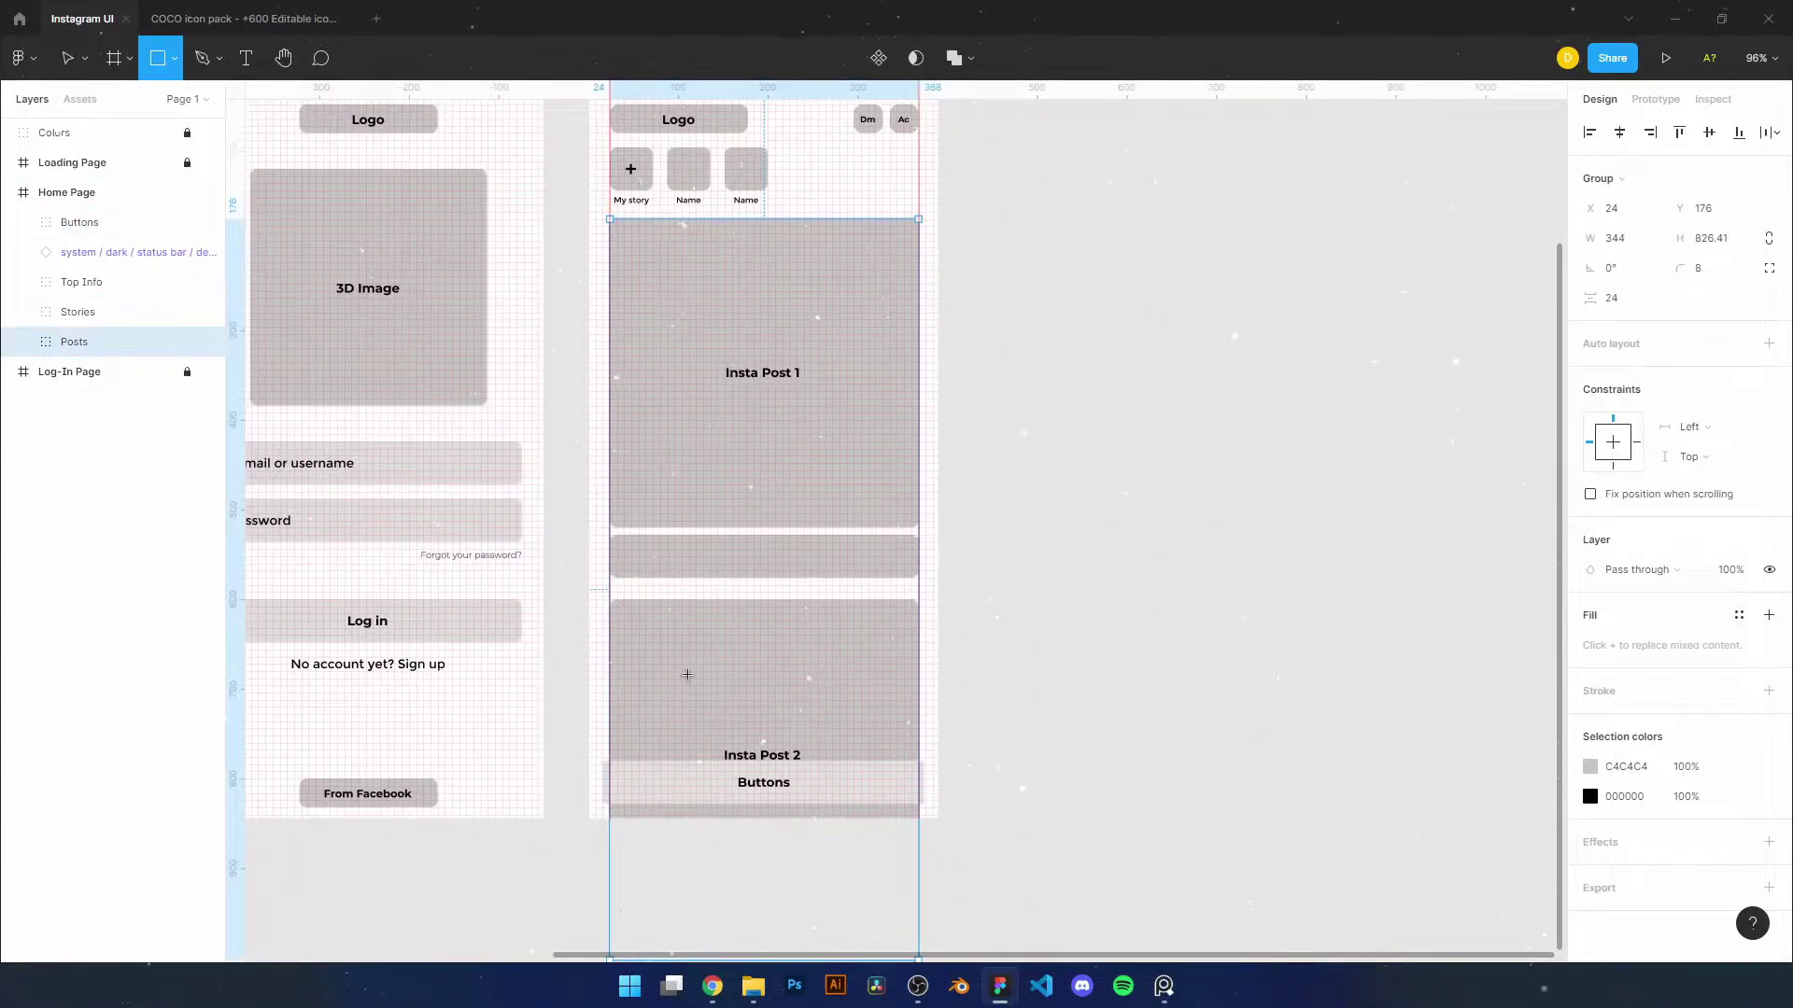
left_click_drag(589, 819, 928, 672)
key("shift+2")
Give the rectangle a linear black-to-white gradient fill with white on top
left_click(1590, 540)
left_click(1377, 408)
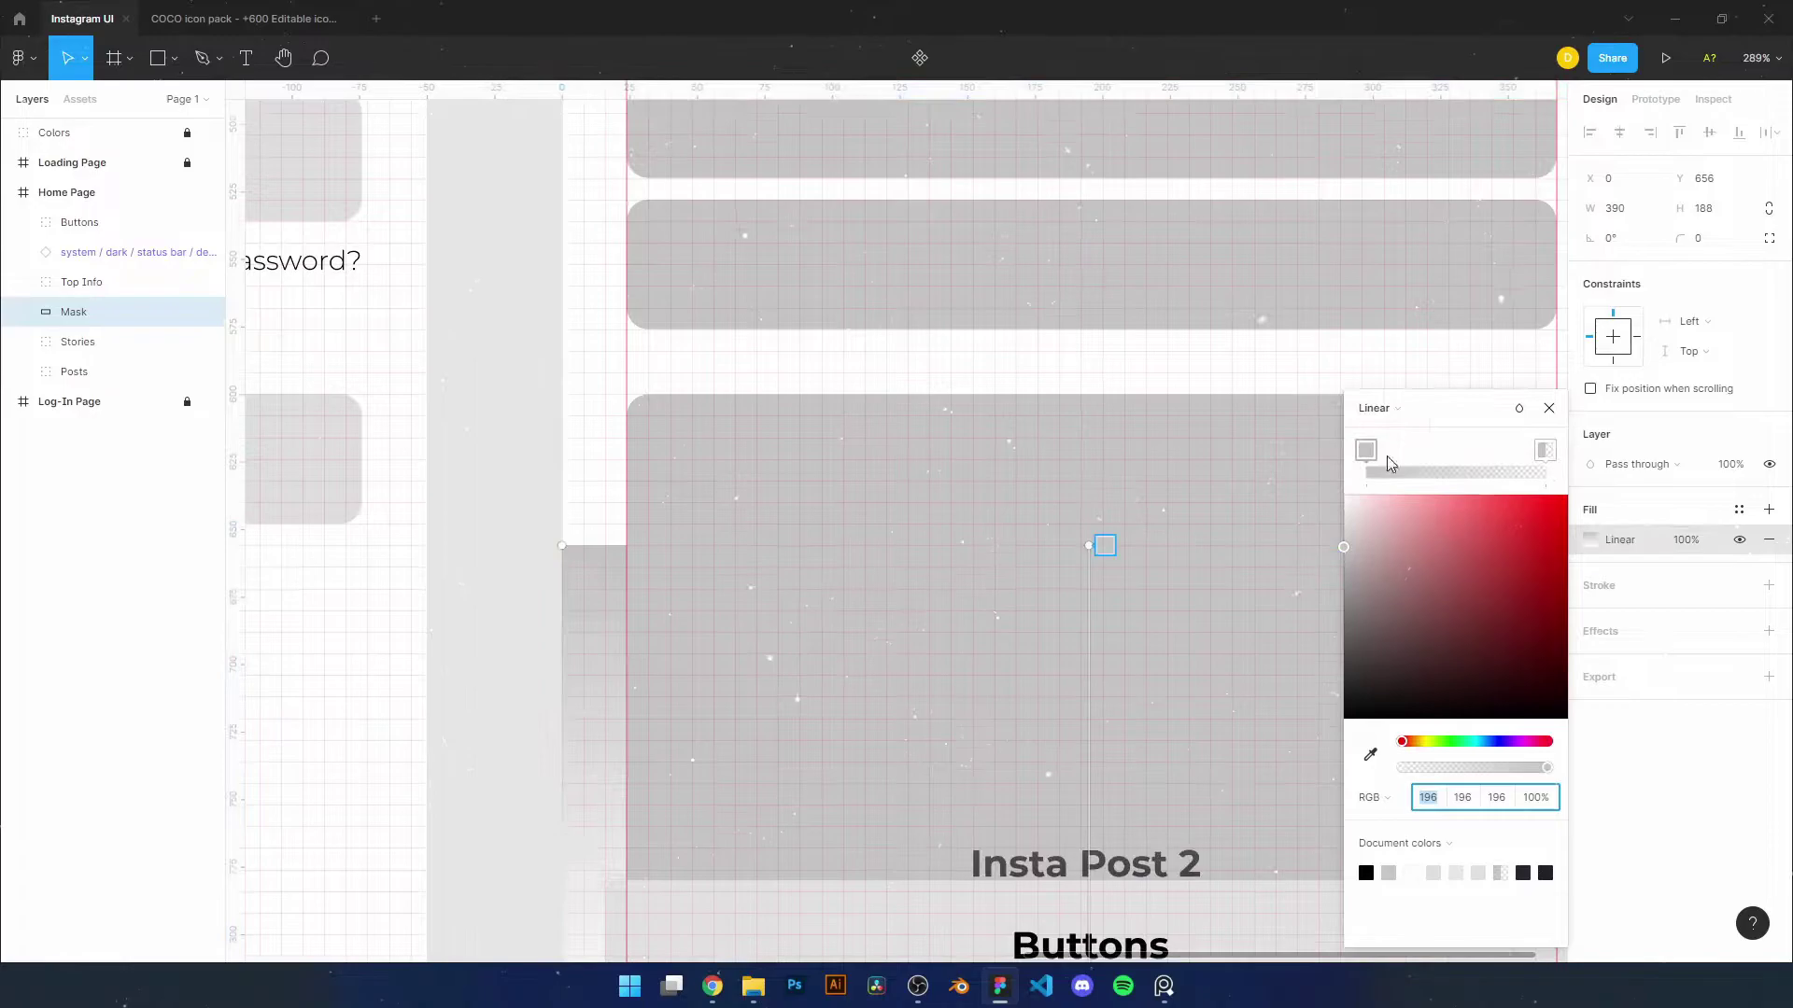
left_click(1365, 873)
left_click(1546, 450)
scroll(1235, 638, "down", 1)
left_click_drag(1547, 768, 1473, 767)
left_click(1519, 409)
scroll(928, 636, "down", 5)
Try the gradient mask on Stories, undo it, then mask the Posts group instead
key("Escape")
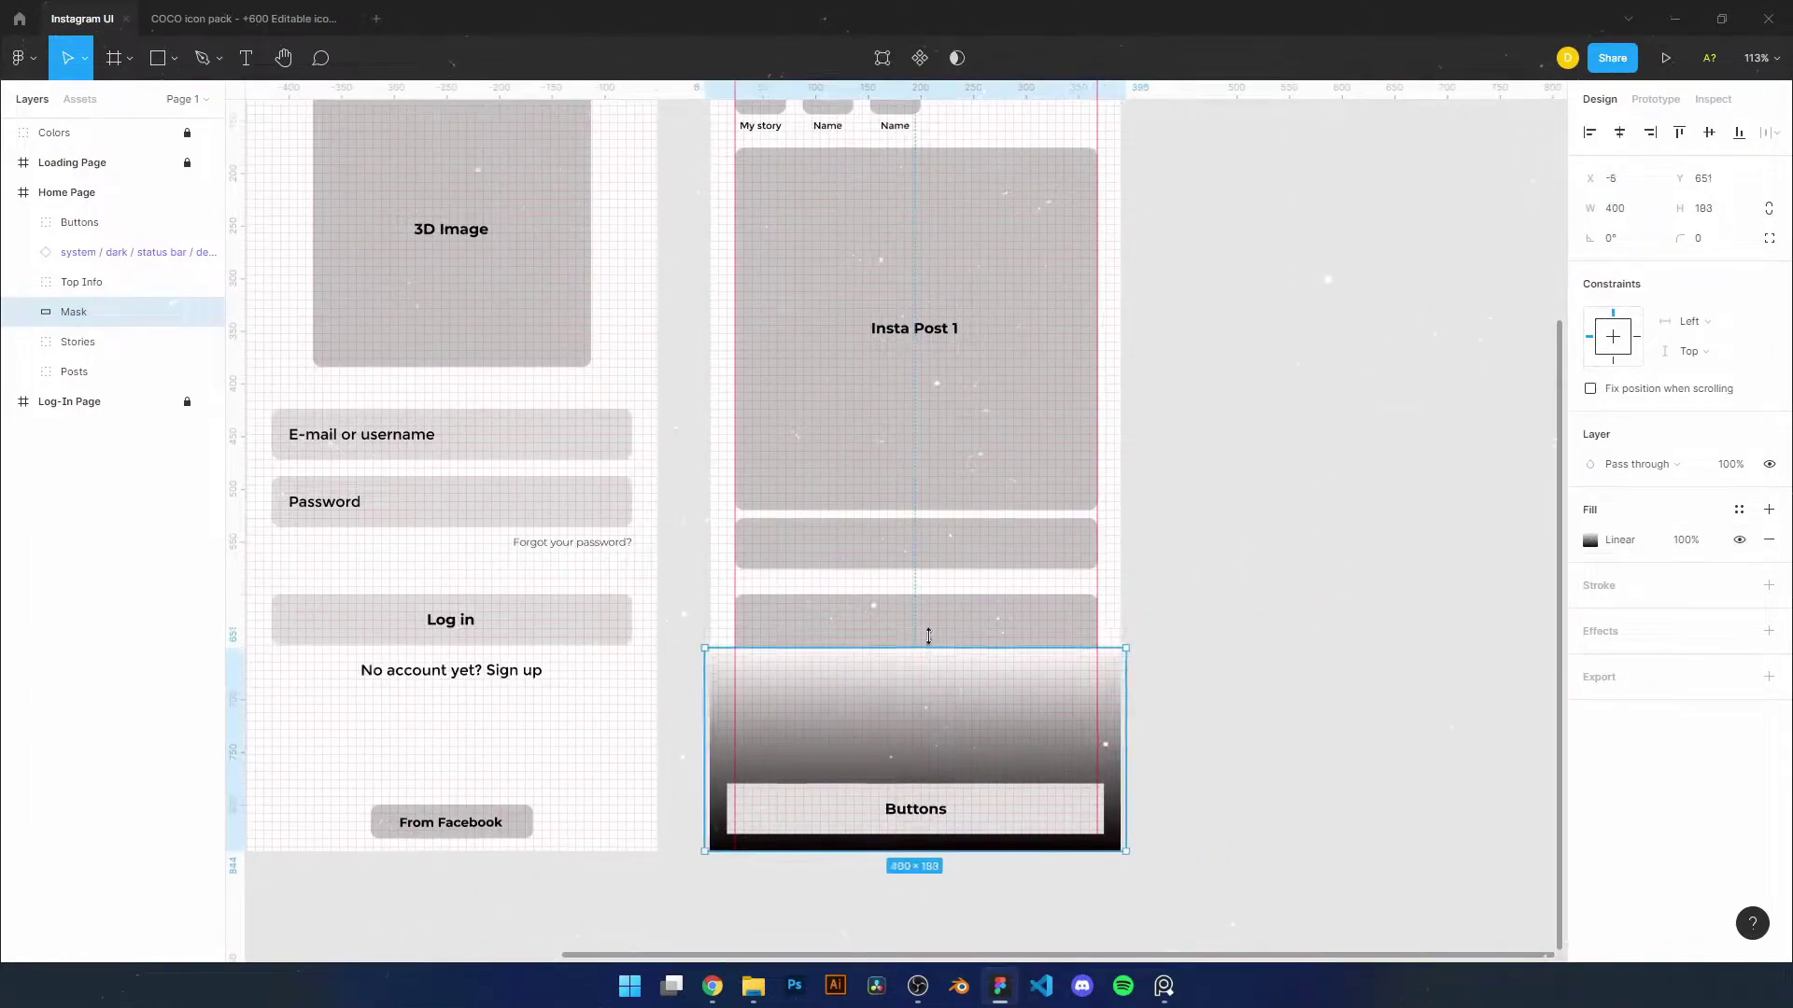
left_click(828, 116, "shift")
left_click(920, 58)
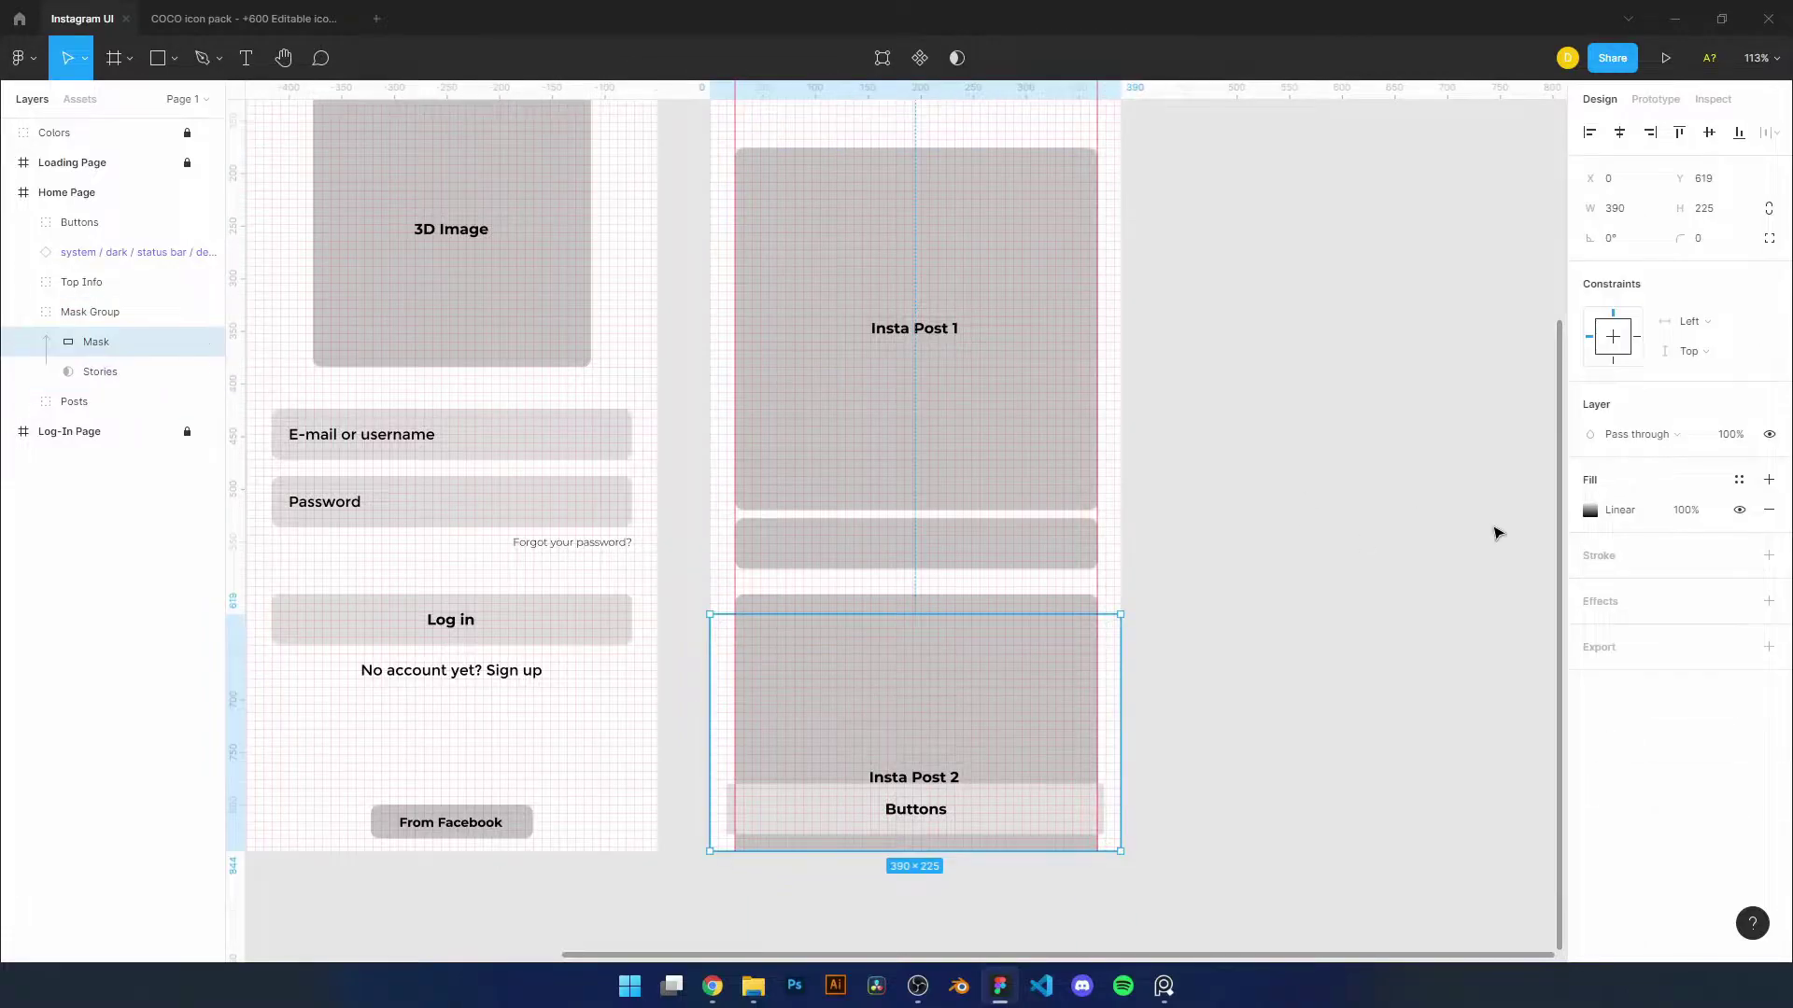
key("Escape")
scroll(934, 466, "down", 2)
key("ctrl+z")
key("ctrl+alt+m")
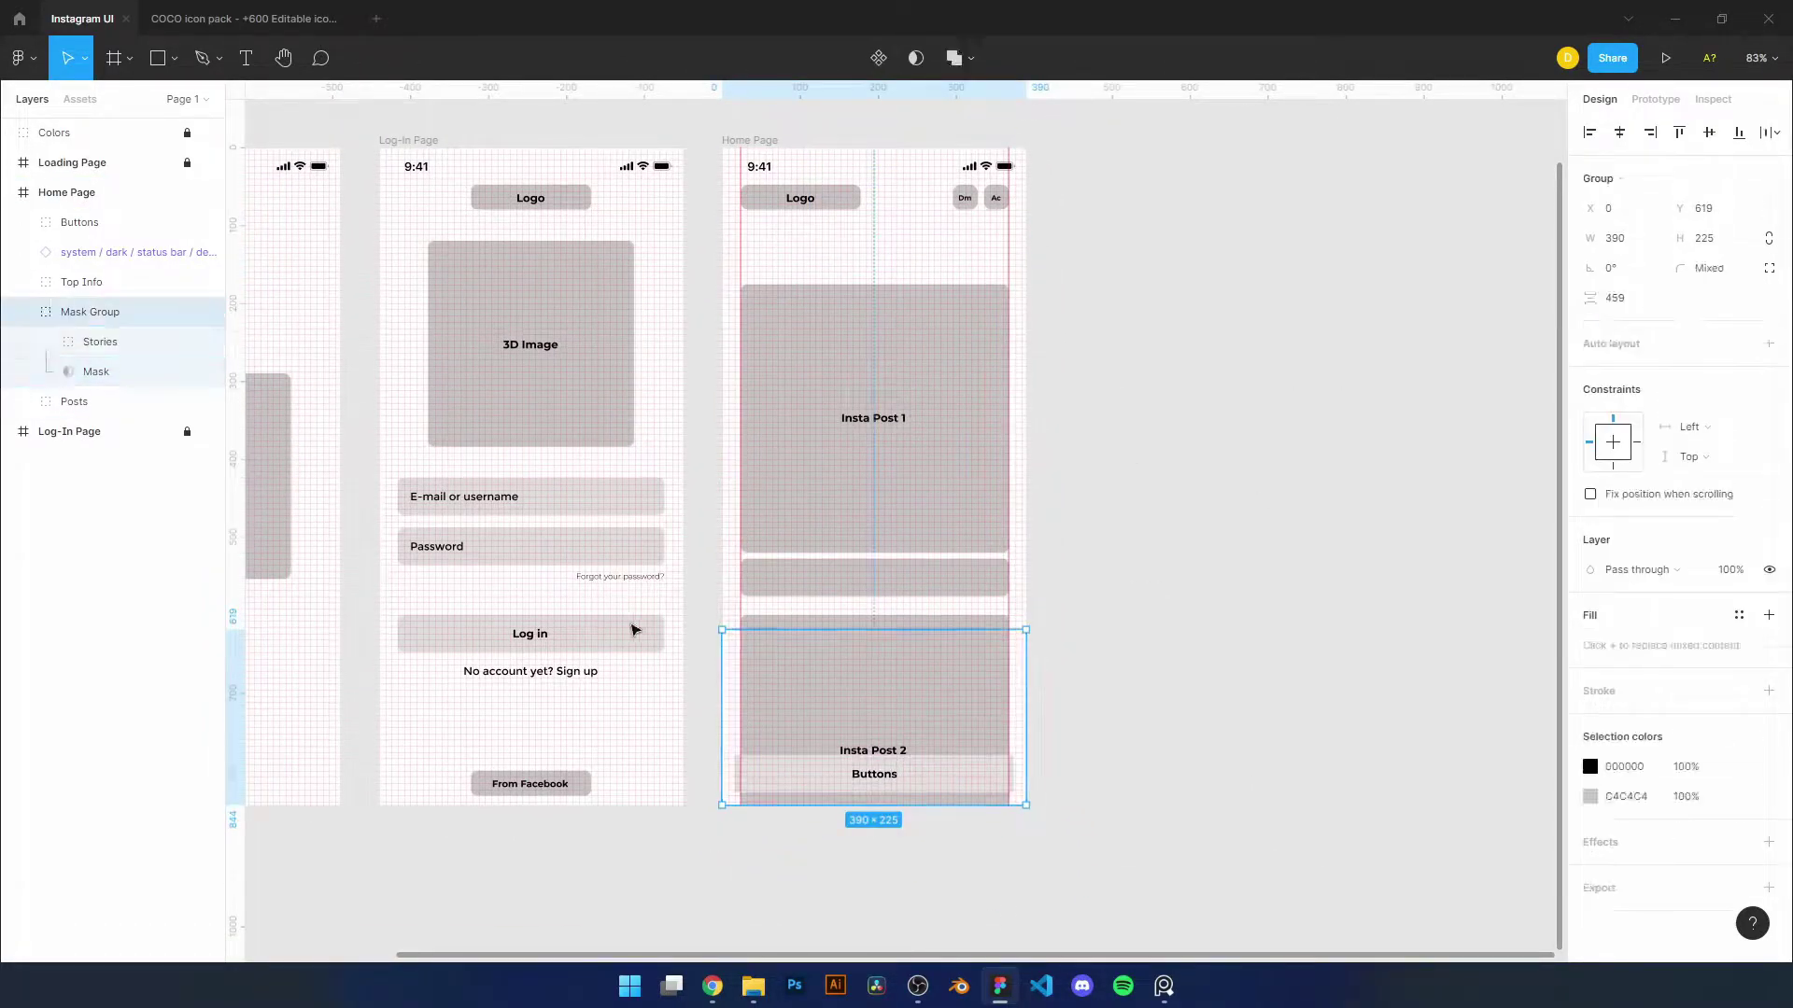
key("ctrl+z")
key("ctrl+z")
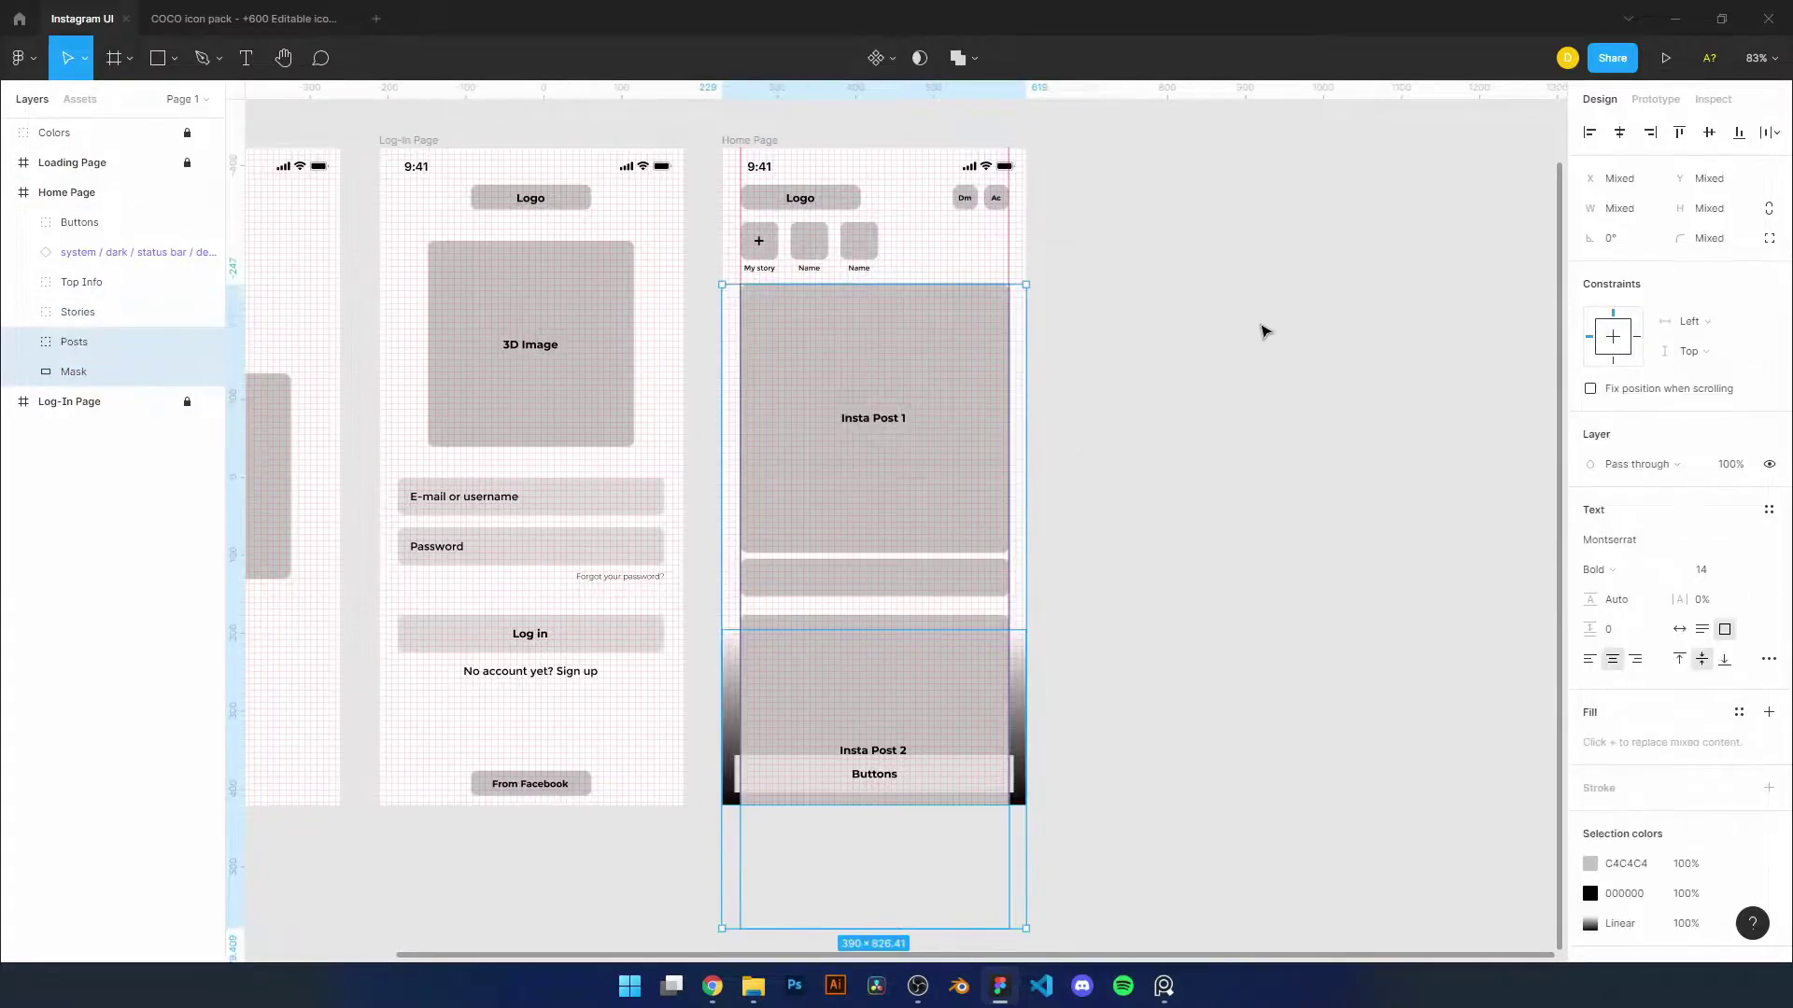
key("ctrl+alt+m")
left_click(113, 403)
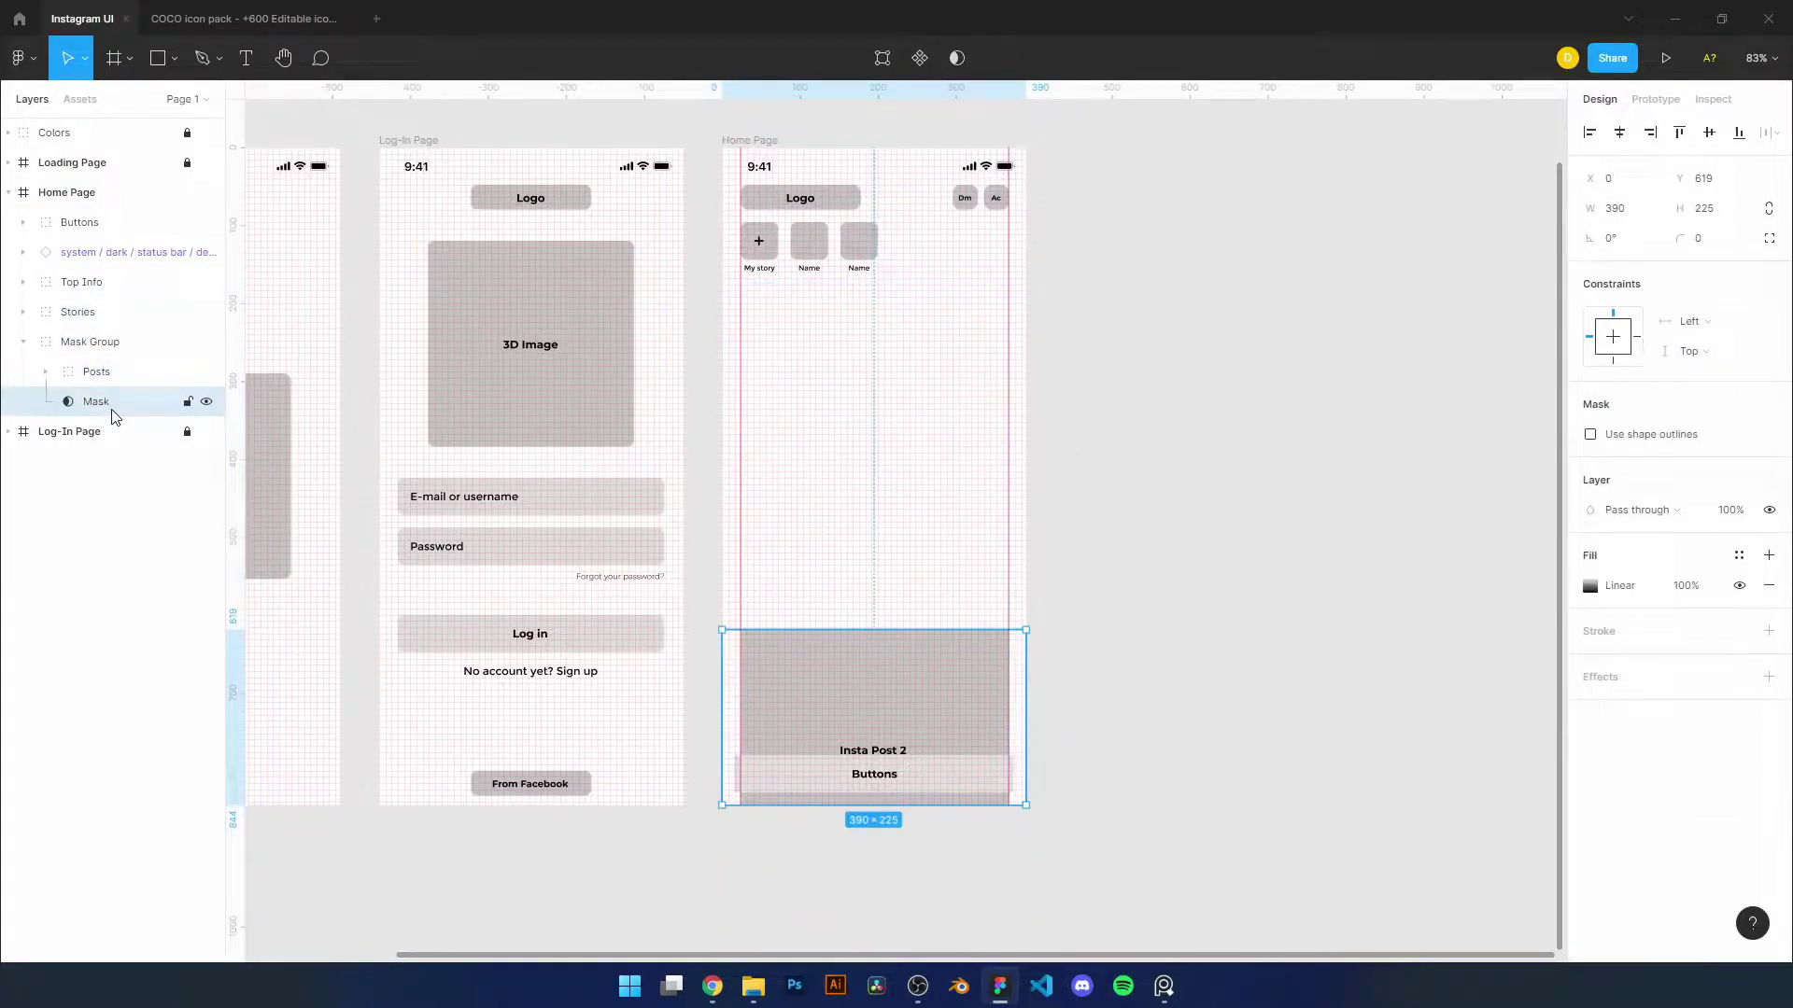
left_click(1590, 587)
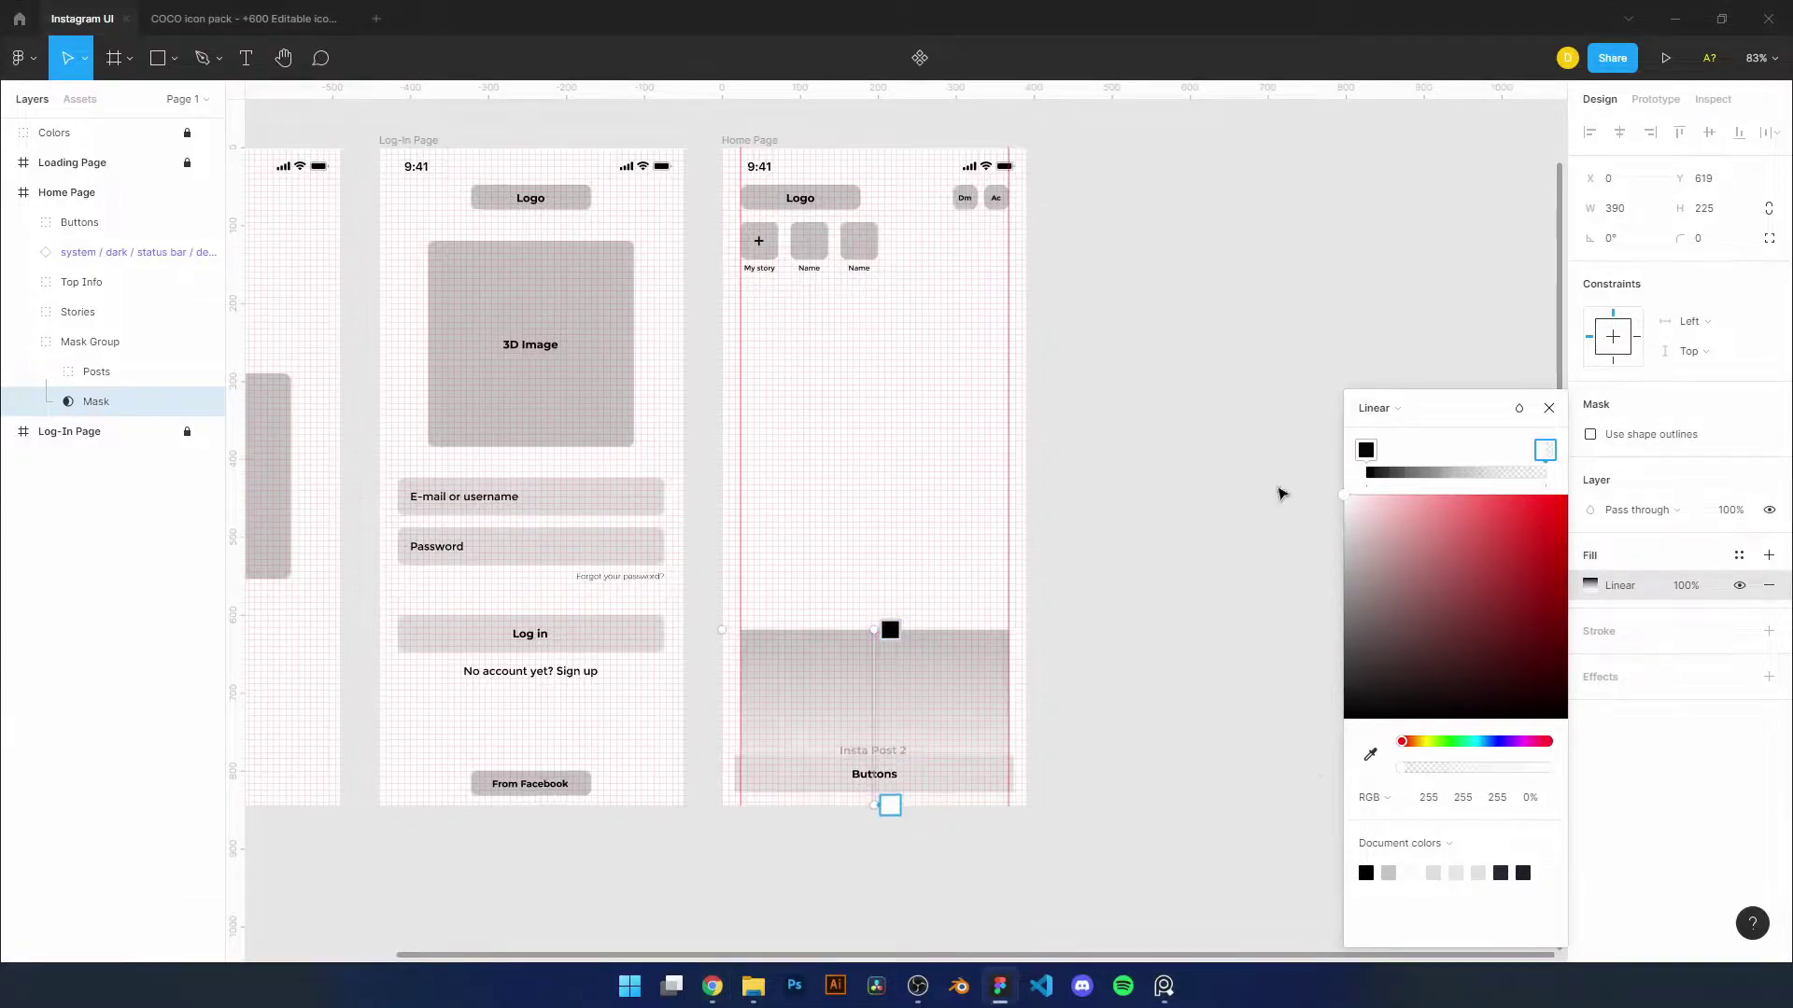
Swap the black and light ends of the mask's linear gradient
left_click_drag(1366, 451, 1572, 459)
key("Escape")
right_click(52, 397)
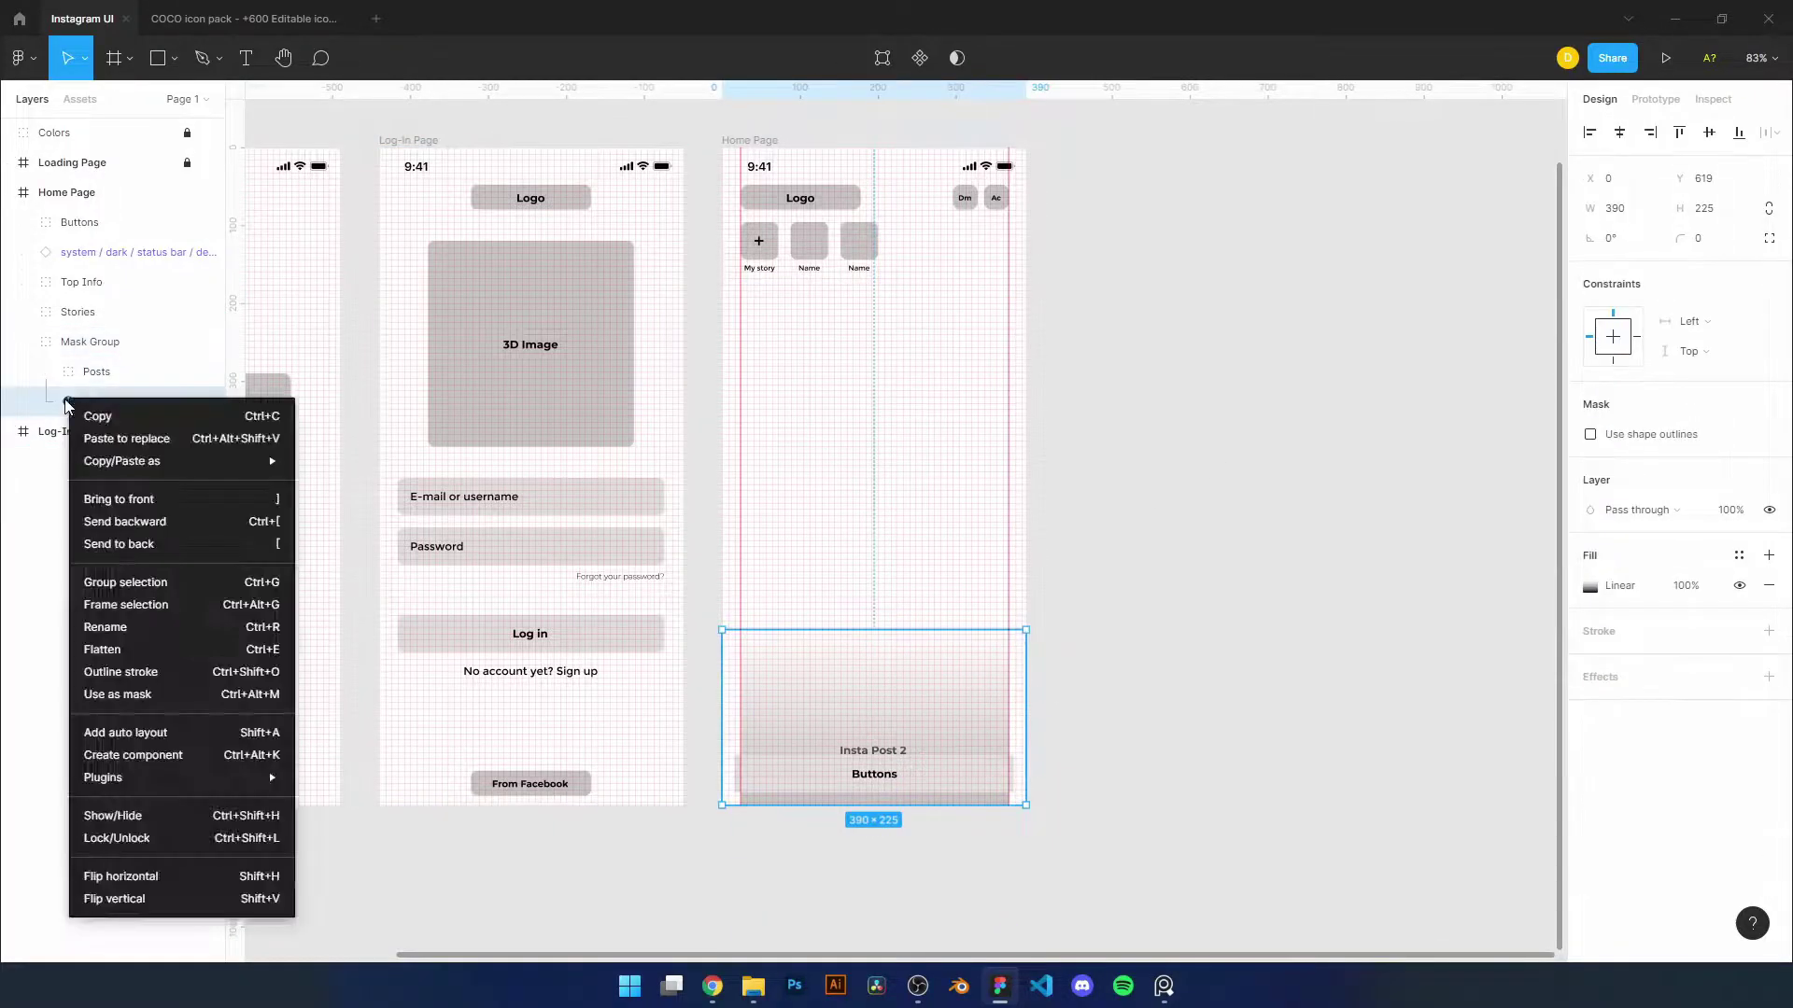
key("Escape")
scroll(810, 457, "down", 5)
left_click(112, 401)
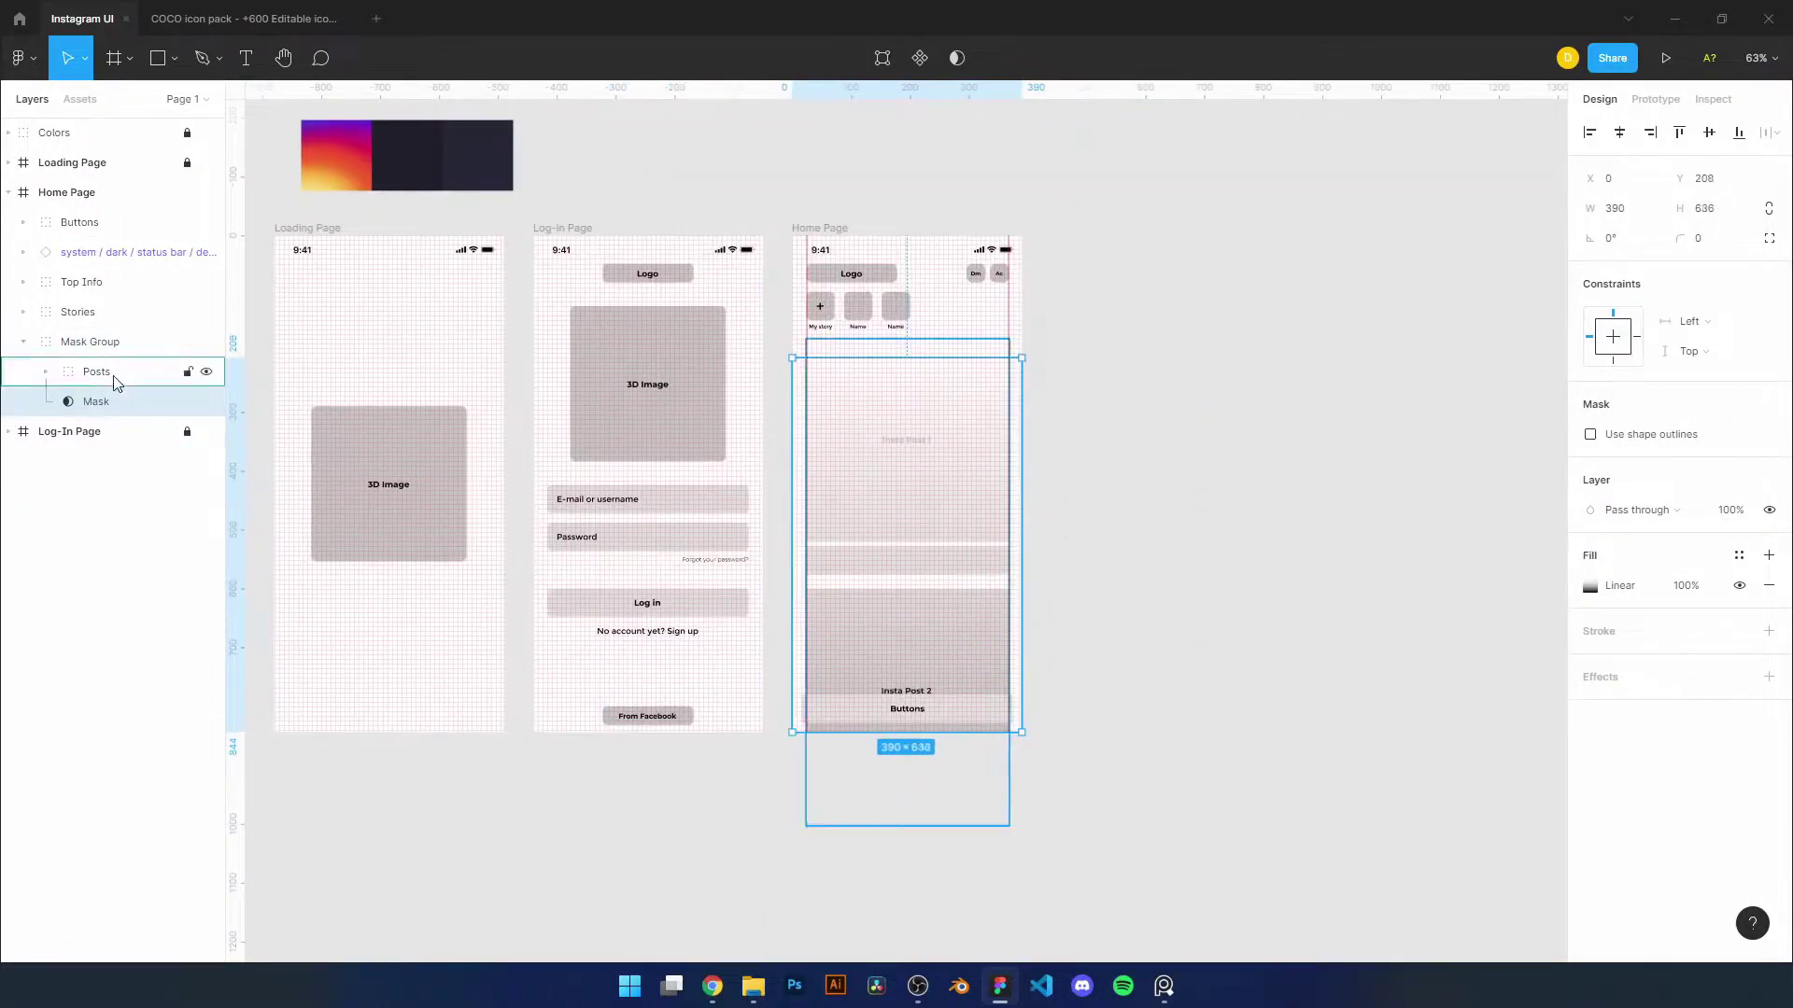
left_click(1590, 585)
Add a black stop mid-gradient to soften the mask's fade
left_click(1138, 911)
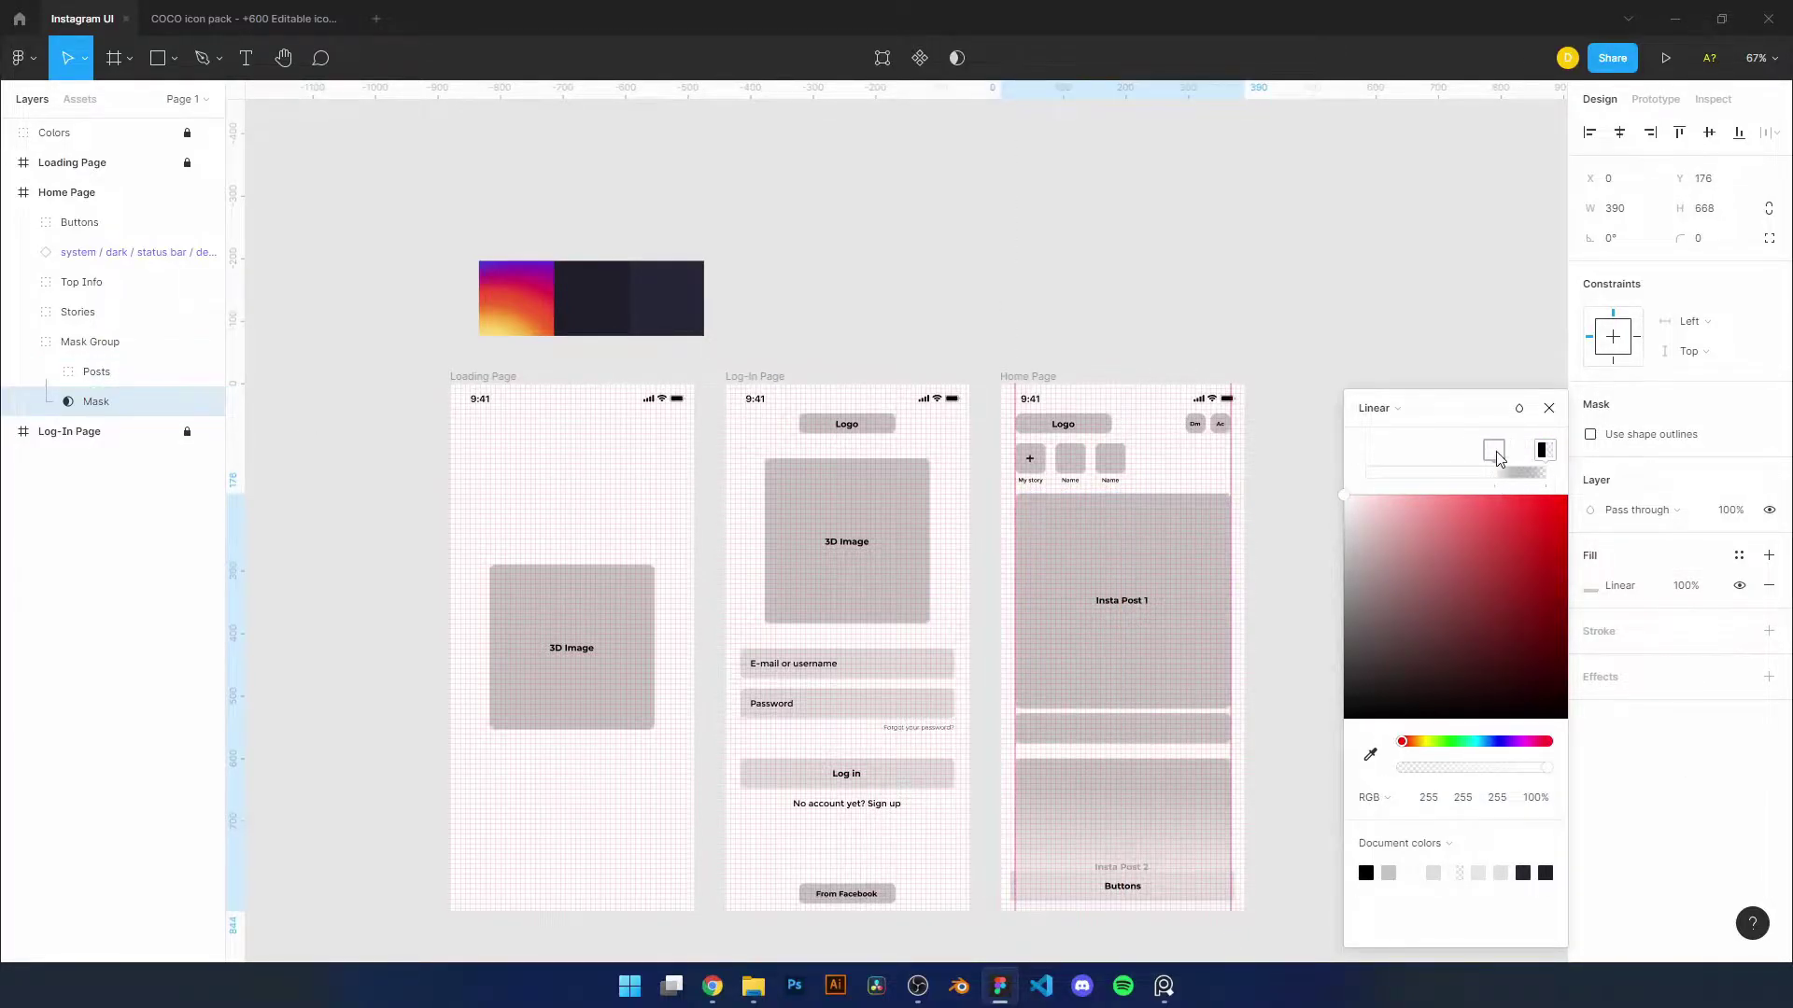
left_click(1158, 512)
scroll(1178, 791, "down", 2)
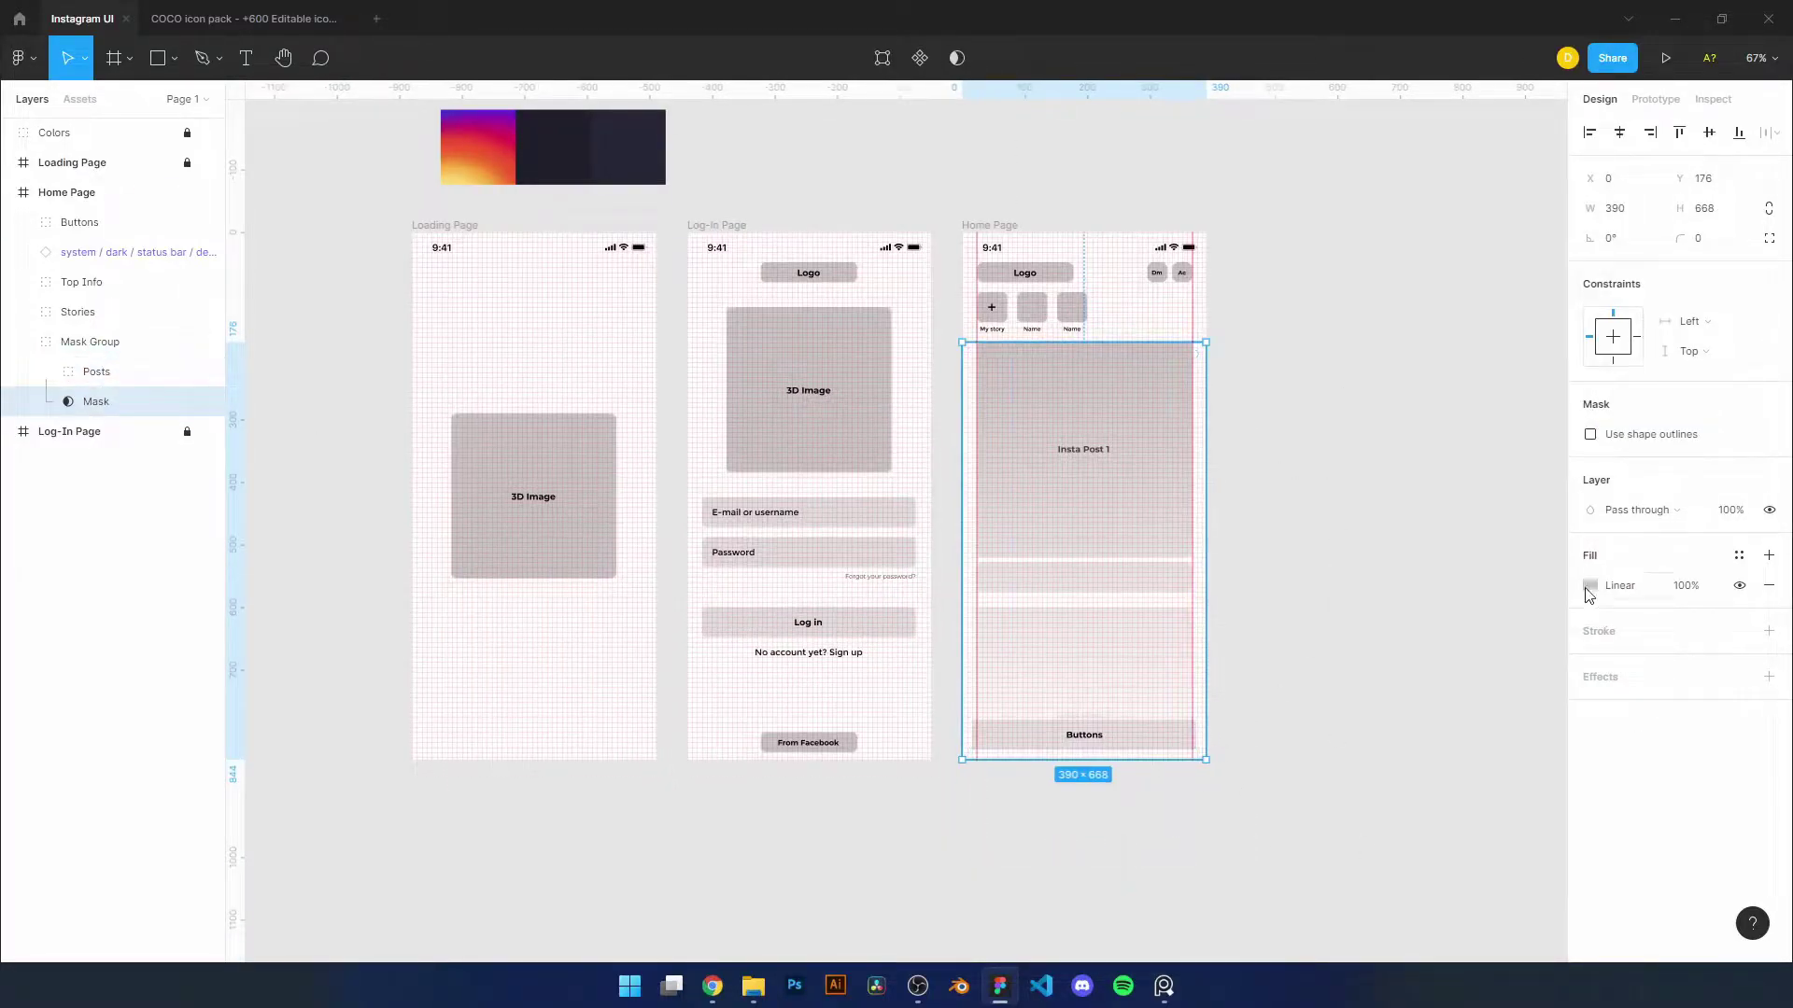
left_click(1585, 591)
left_click(1457, 471)
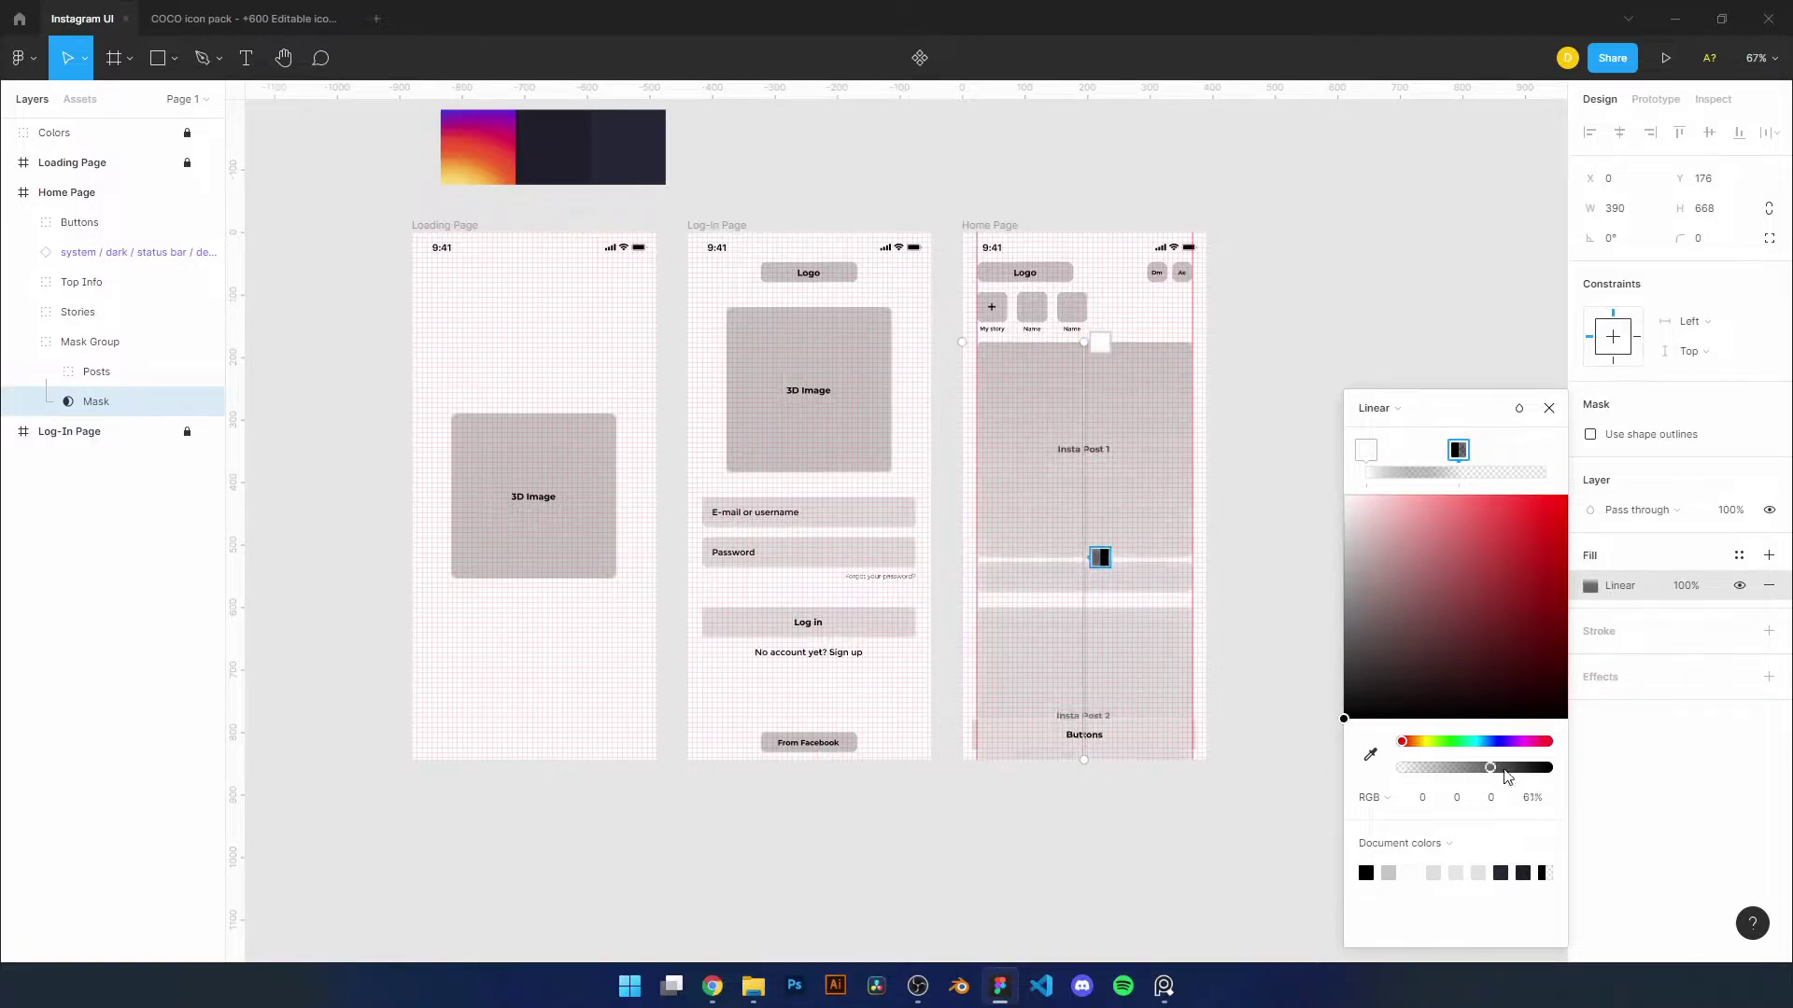
left_click(1549, 407)
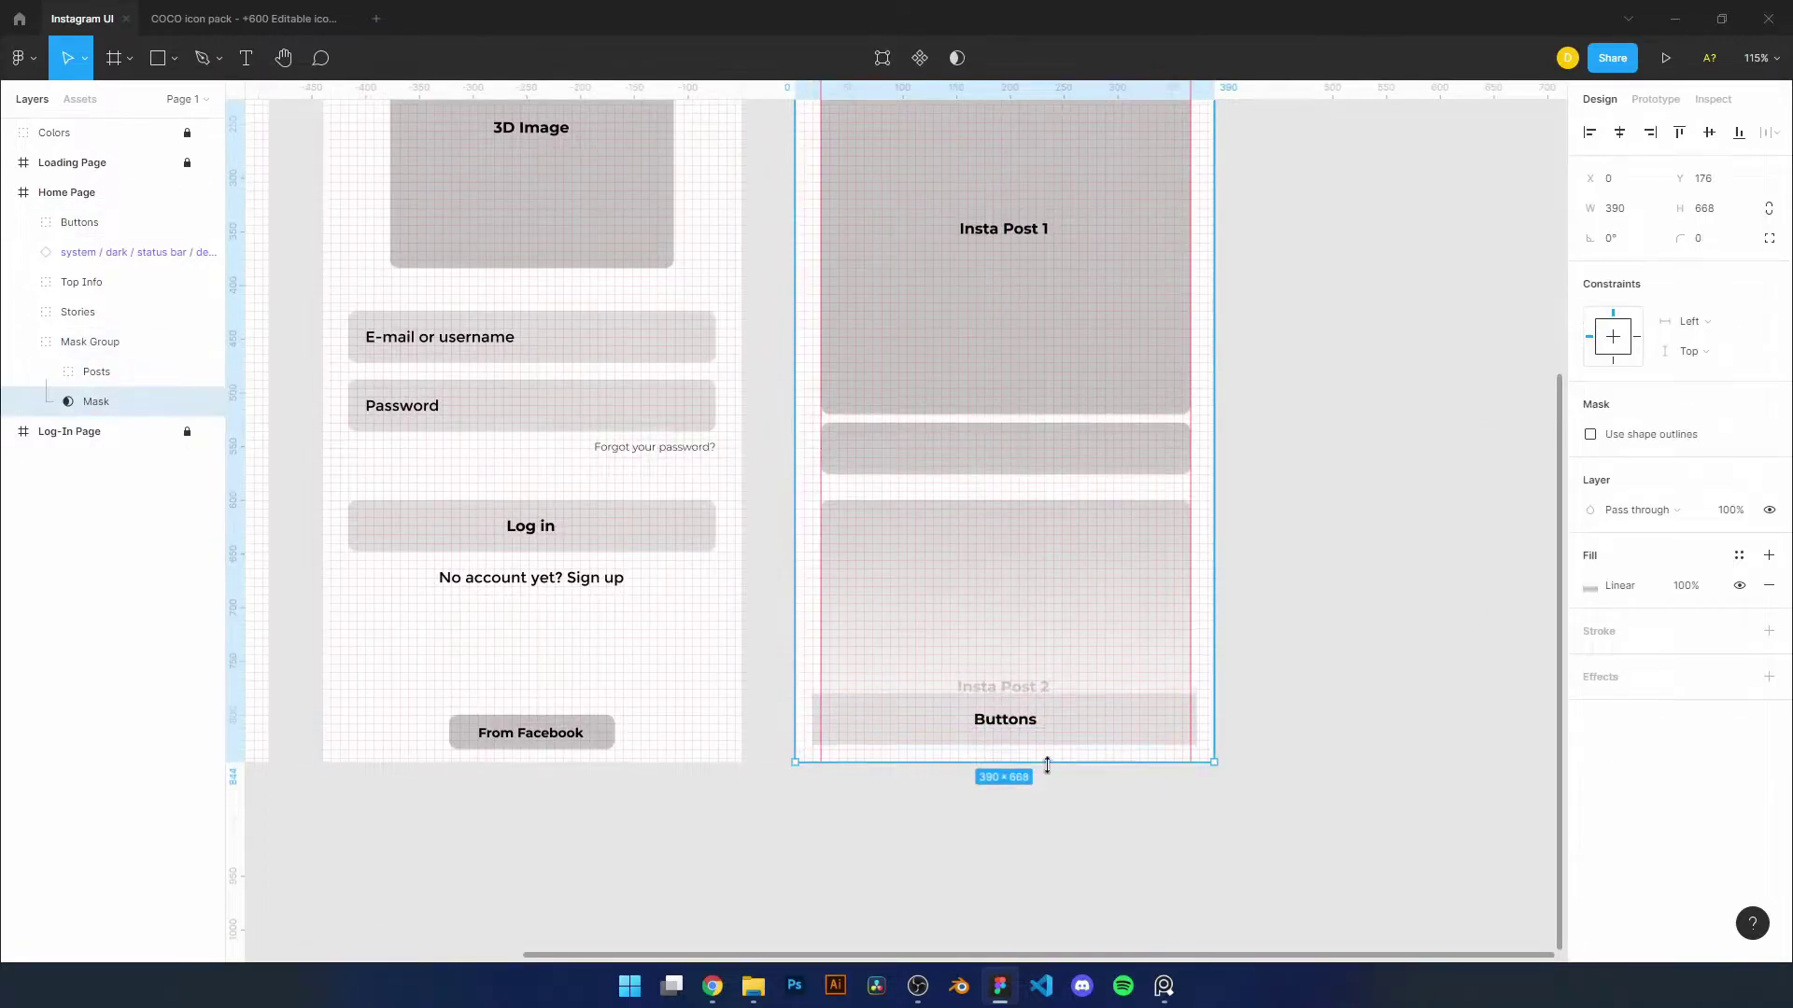
left_click(1305, 675)
Unlock the Loading Page and Log-In Page frames
scroll(1306, 675, "up", 1)
left_click(187, 162)
left_click(187, 431)
left_click(1368, 611)
left_click(1168, 773)
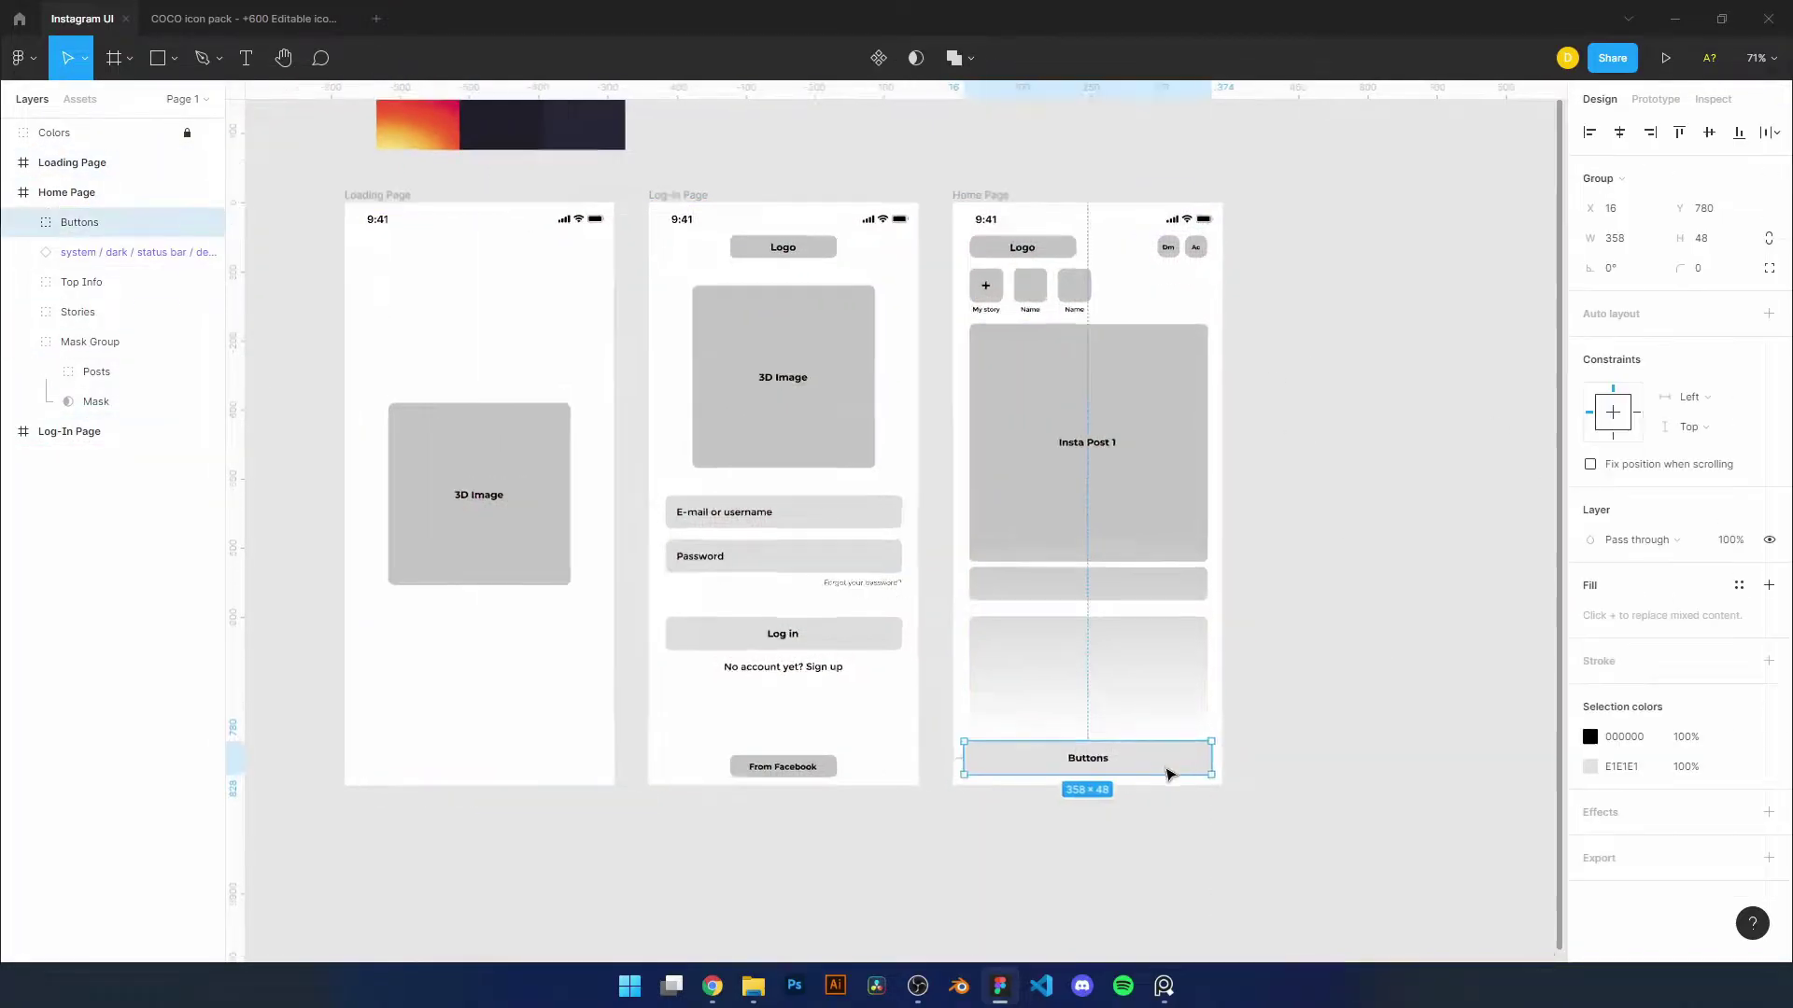
Zoom in on the Buttons group and inspect its Buttons label
scroll(1185, 592, "up", 5)
key("Escape")
scroll(1061, 661, "up", 5)
scroll(1061, 661, "up", 2)
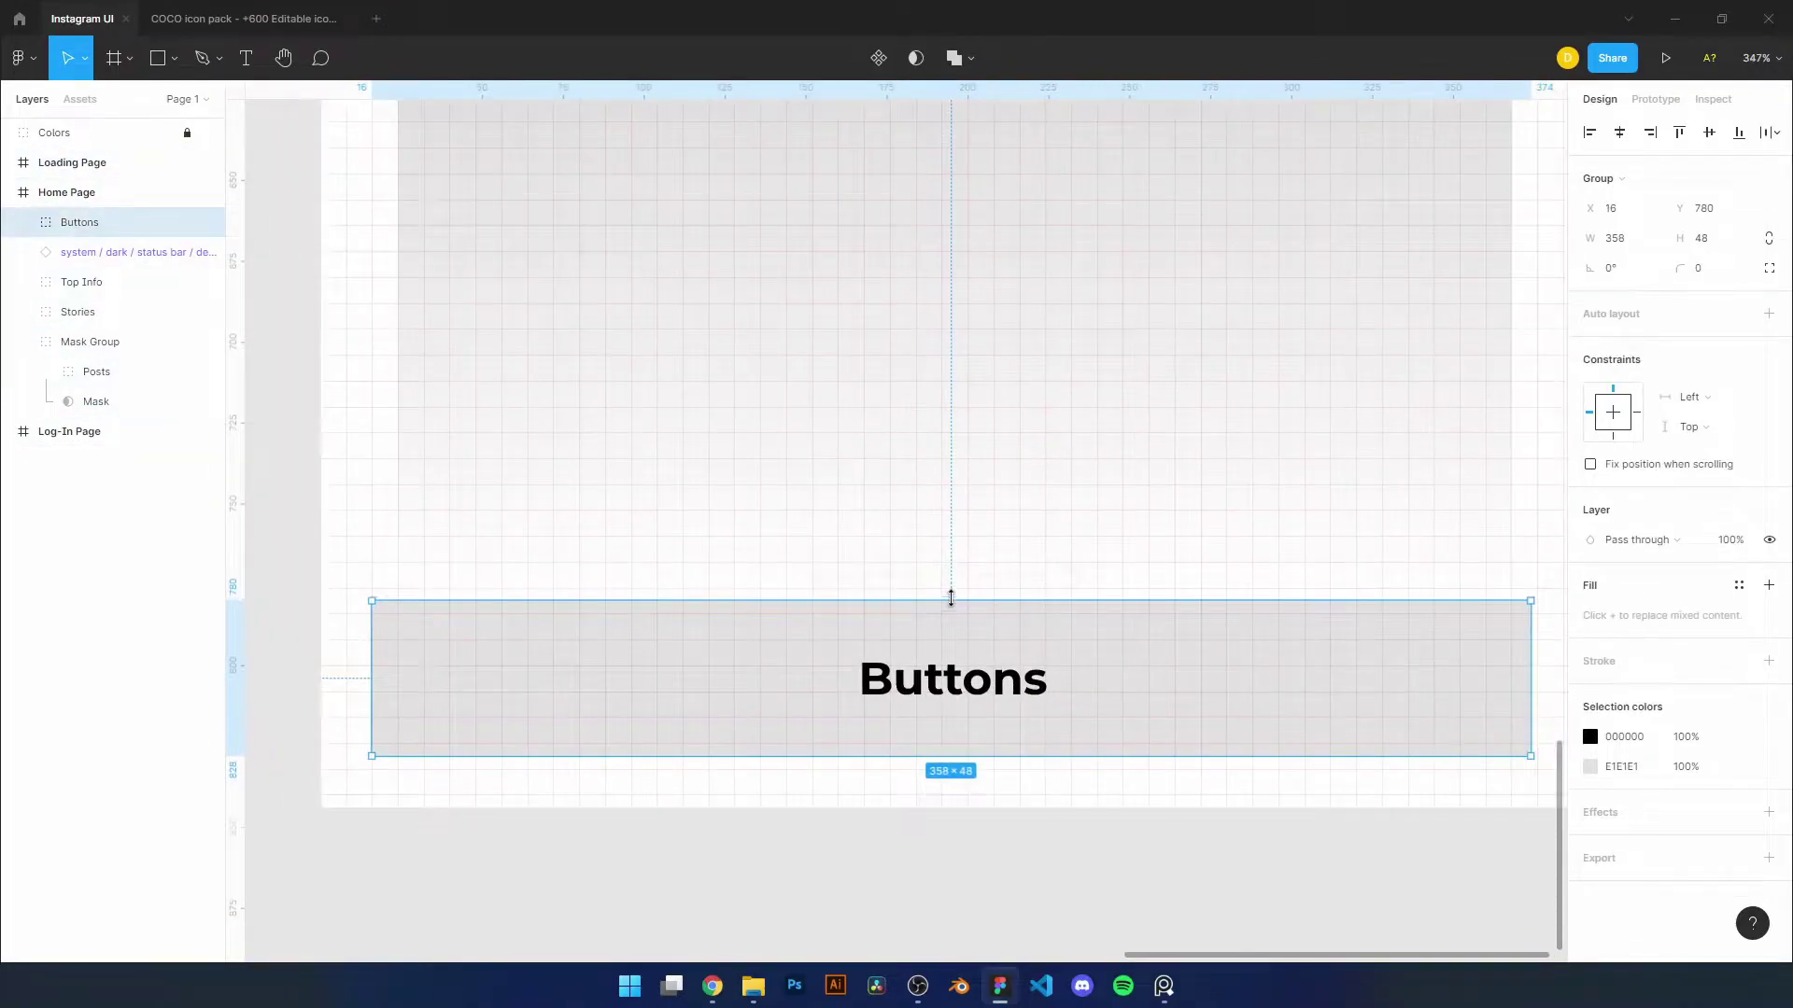
double_click(1031, 645)
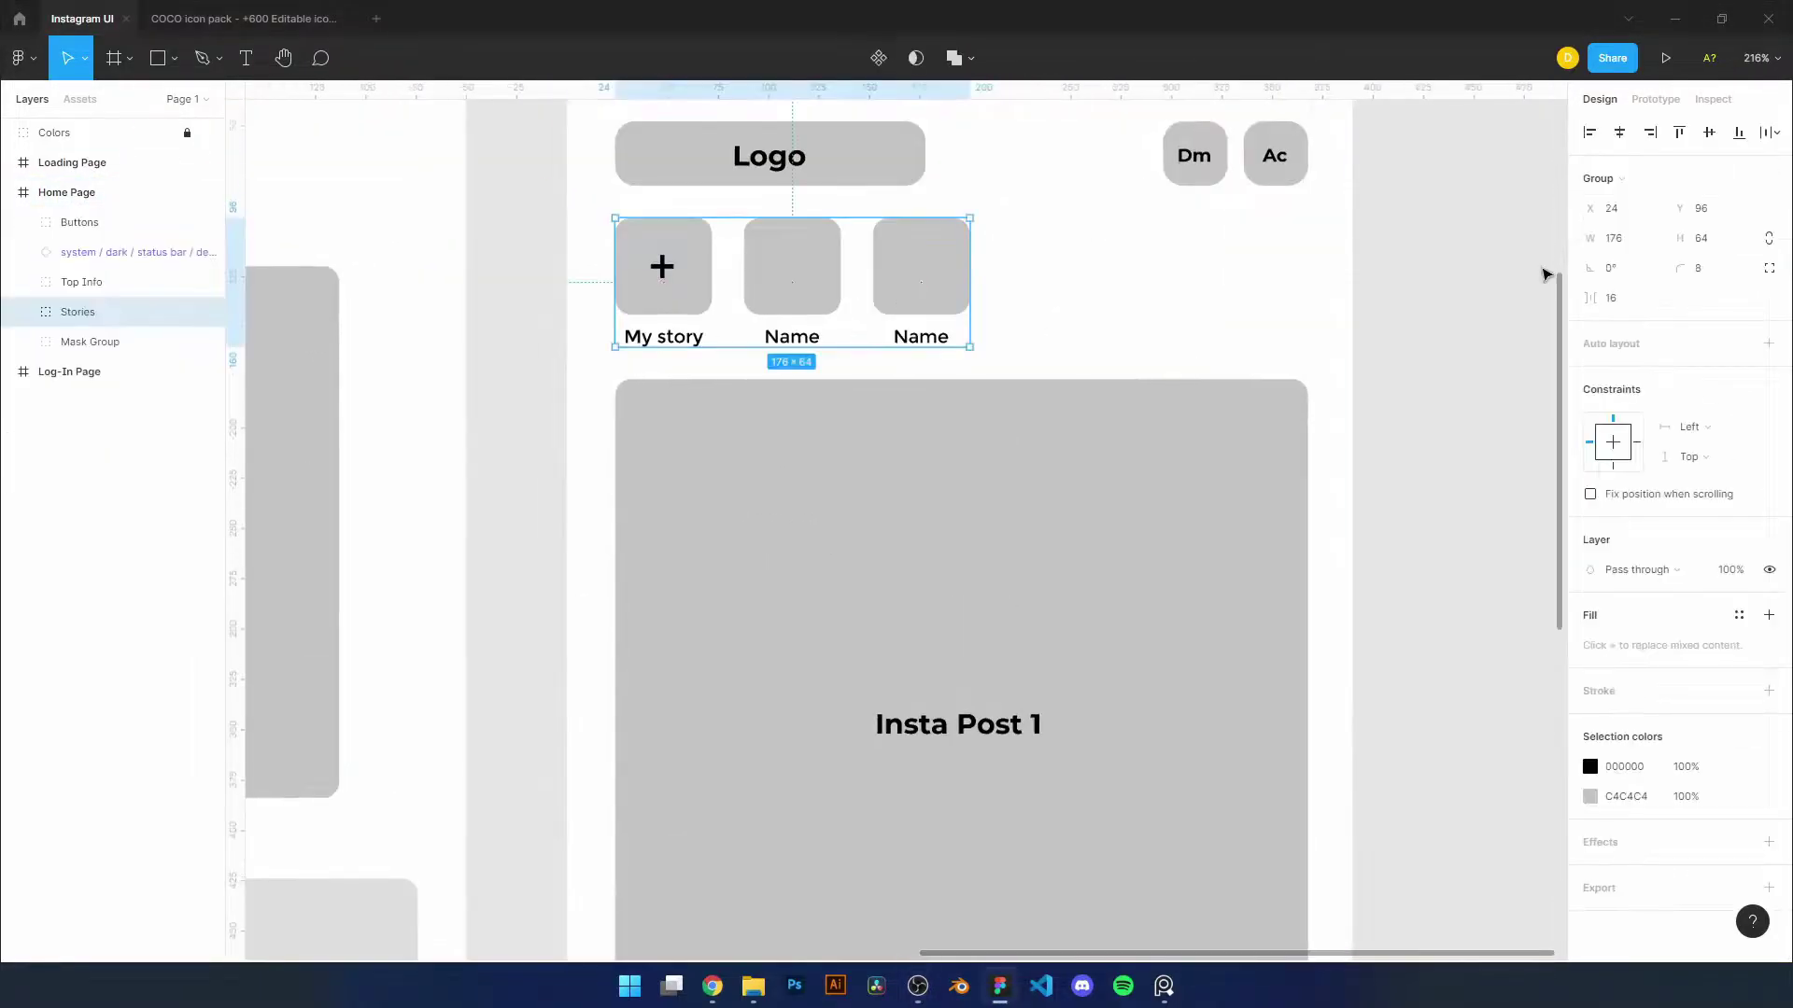
left_click(1357, 292)
scroll(1213, 427, "down", 1)
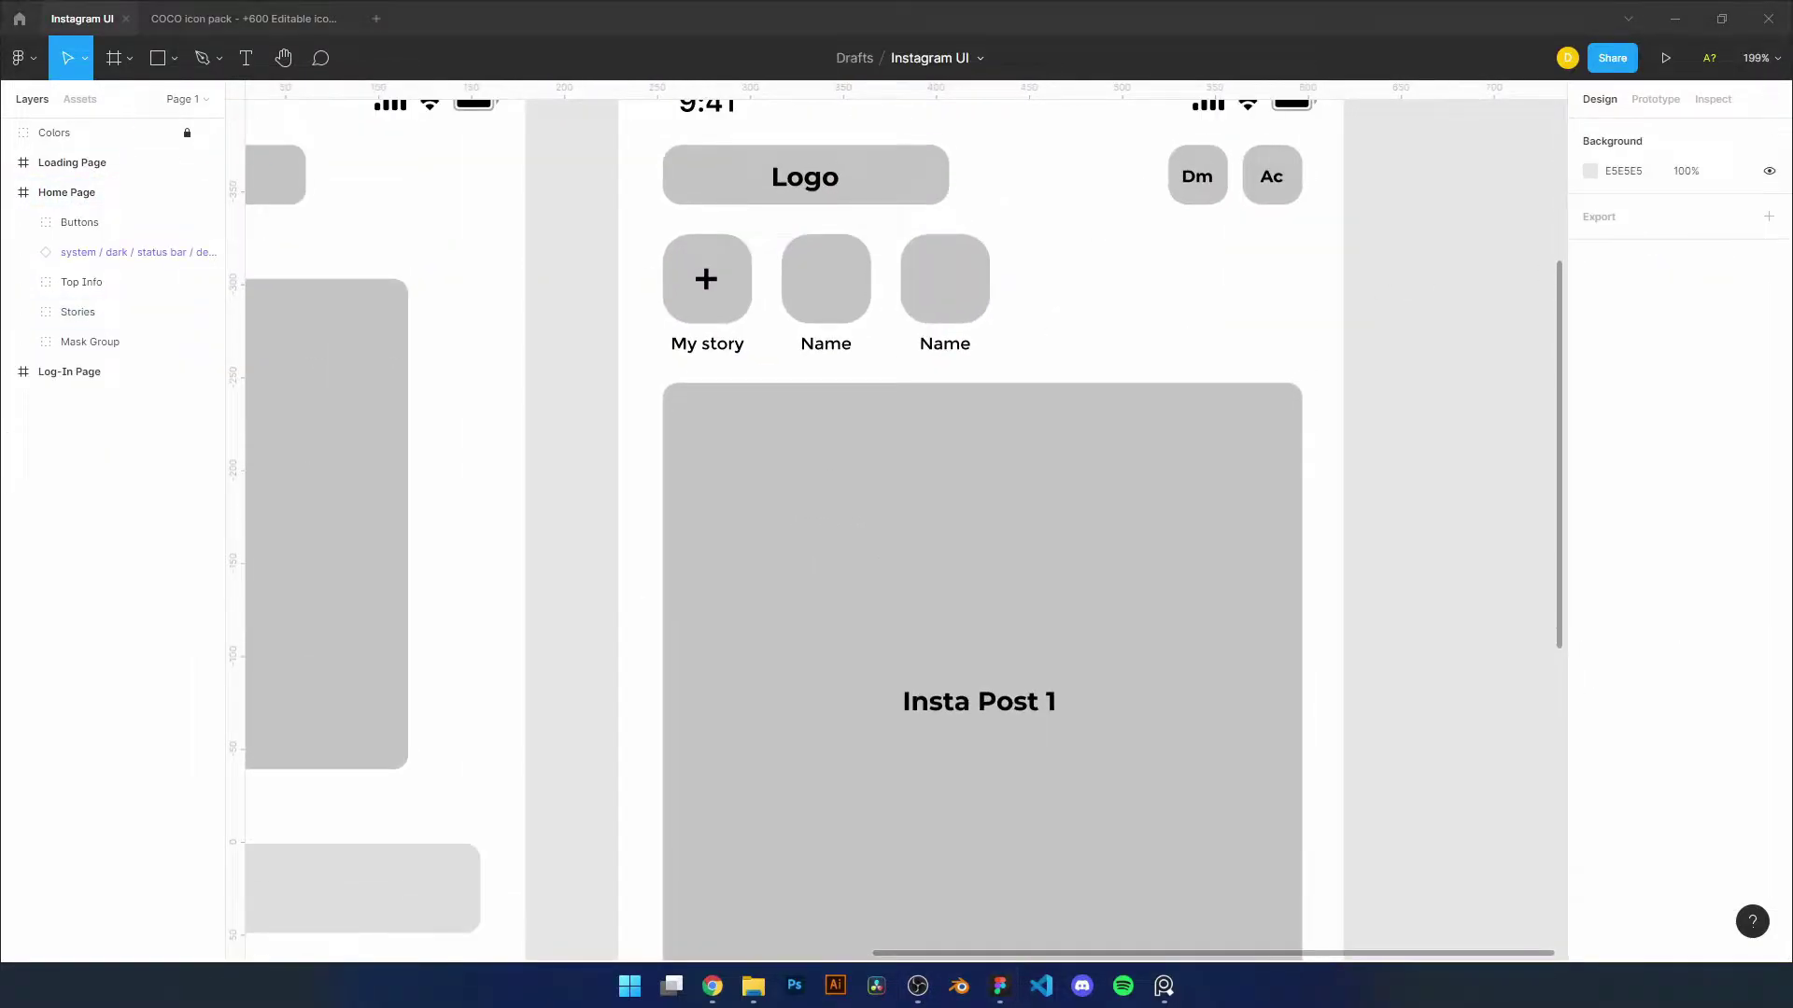
Copy the third story placeholder and rename the new layer 4th
double_click(958, 290)
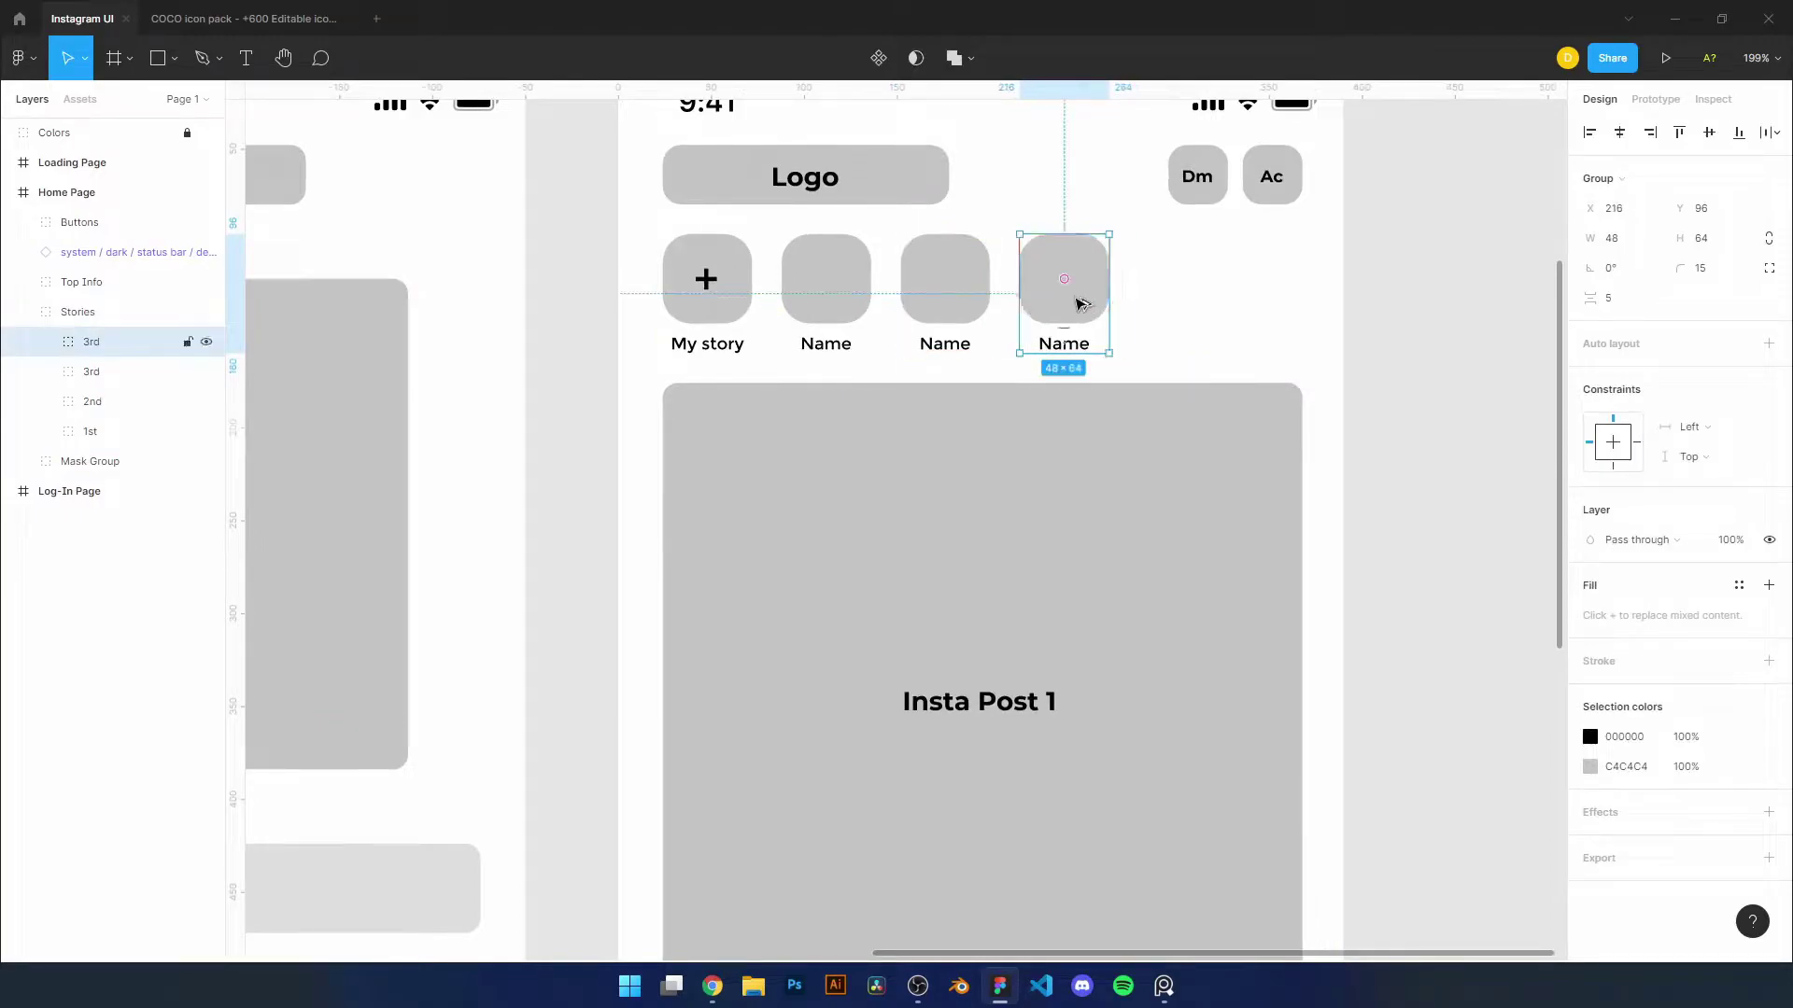
left_click(1089, 299)
double_click(91, 342)
type("4th")
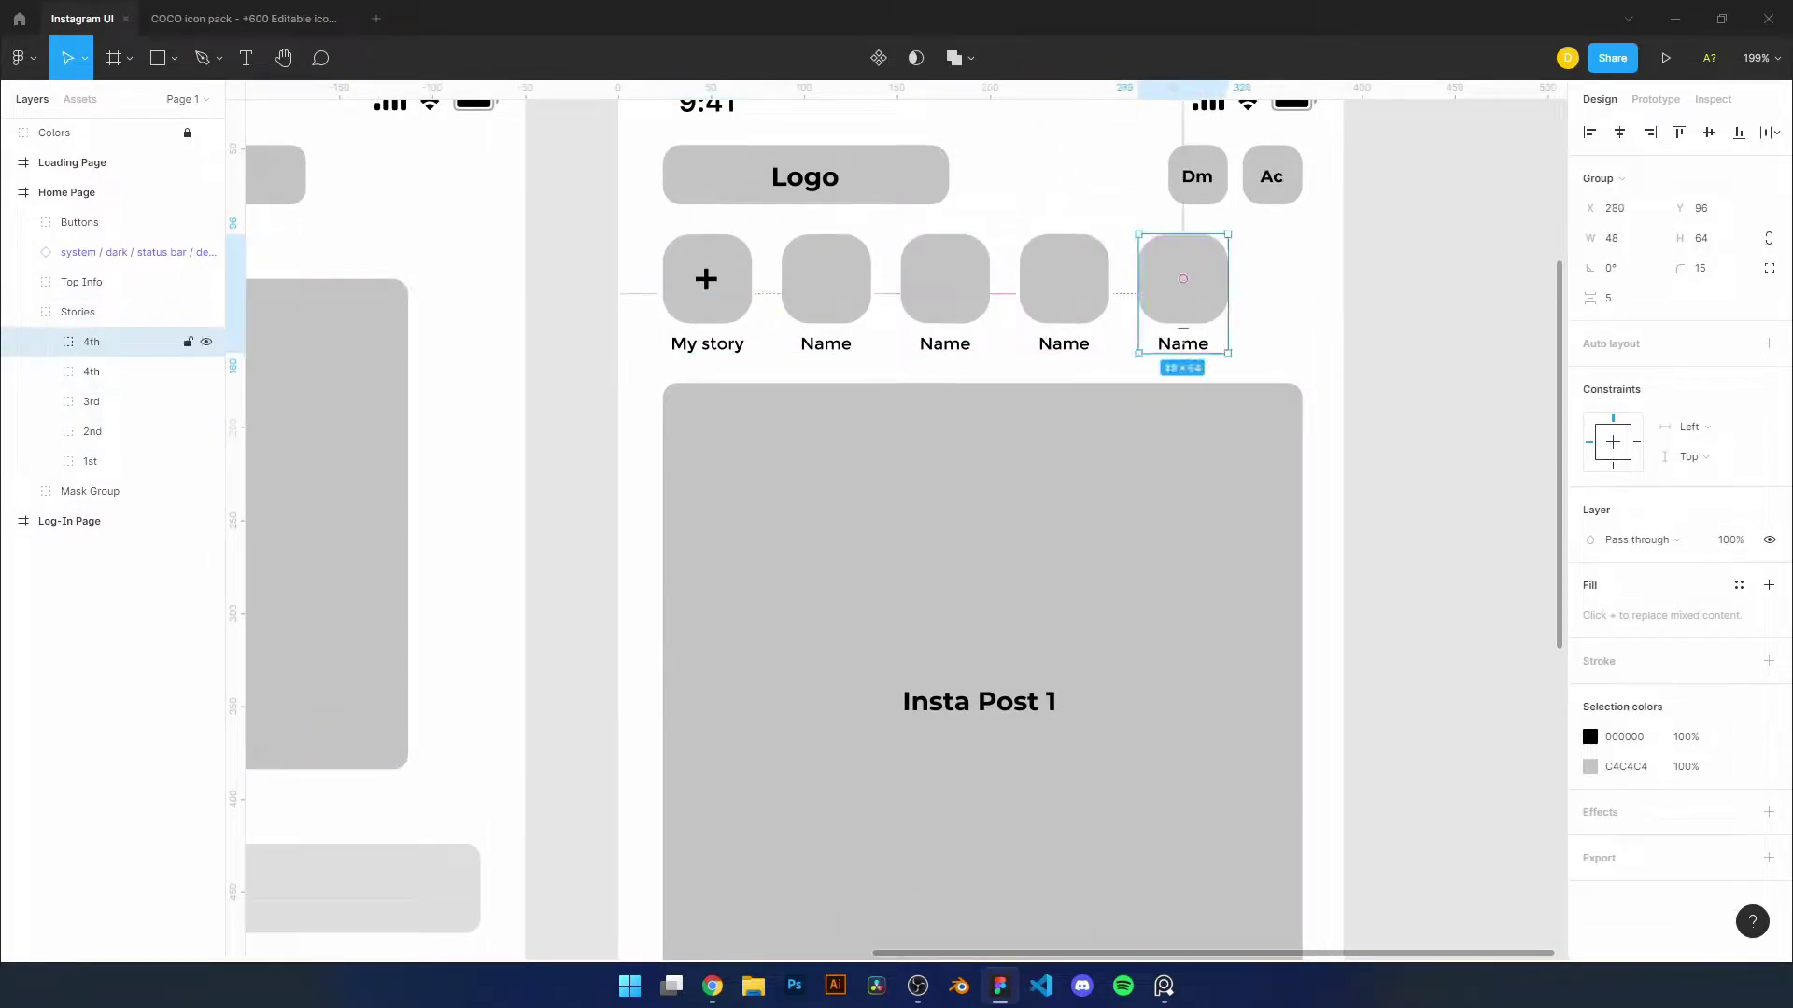
type("6th")
scroll(1353, 440, "down", 5)
left_click(1353, 440)
Inspect the Top Info group and expand the Log-In Page layers
scroll(1330, 701, "down", 3)
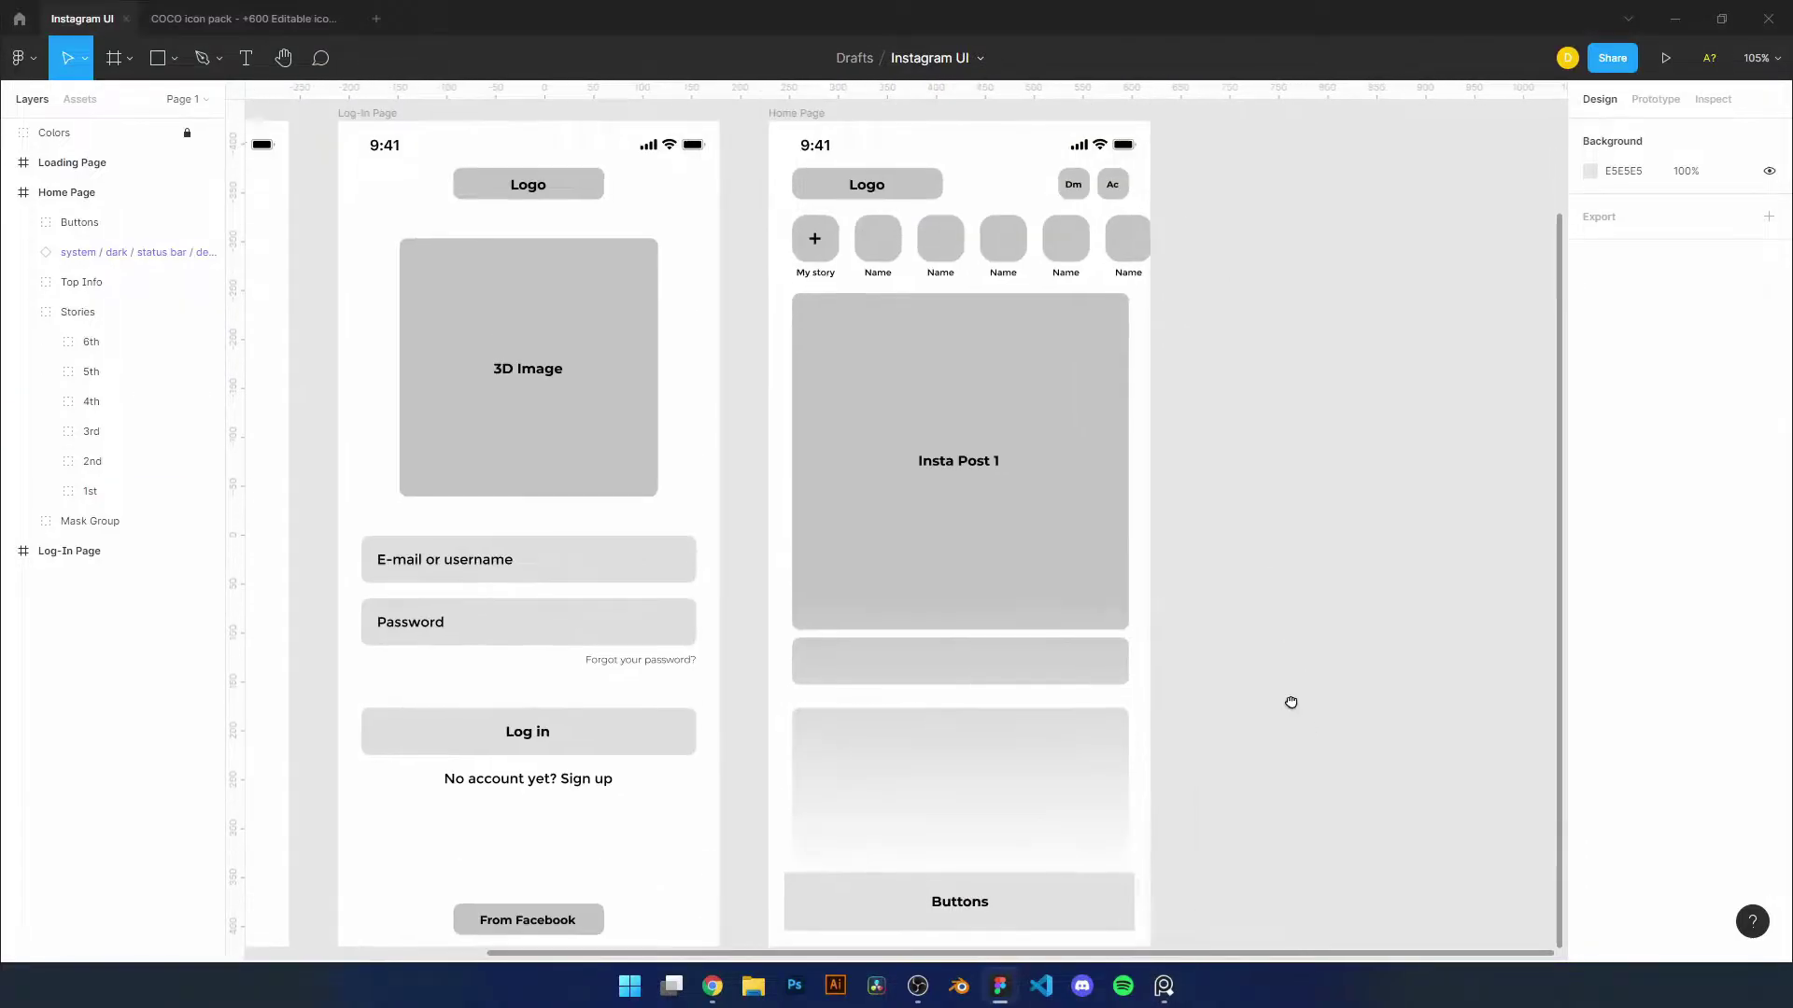
scroll(1288, 700, "down", 2)
left_click(973, 222)
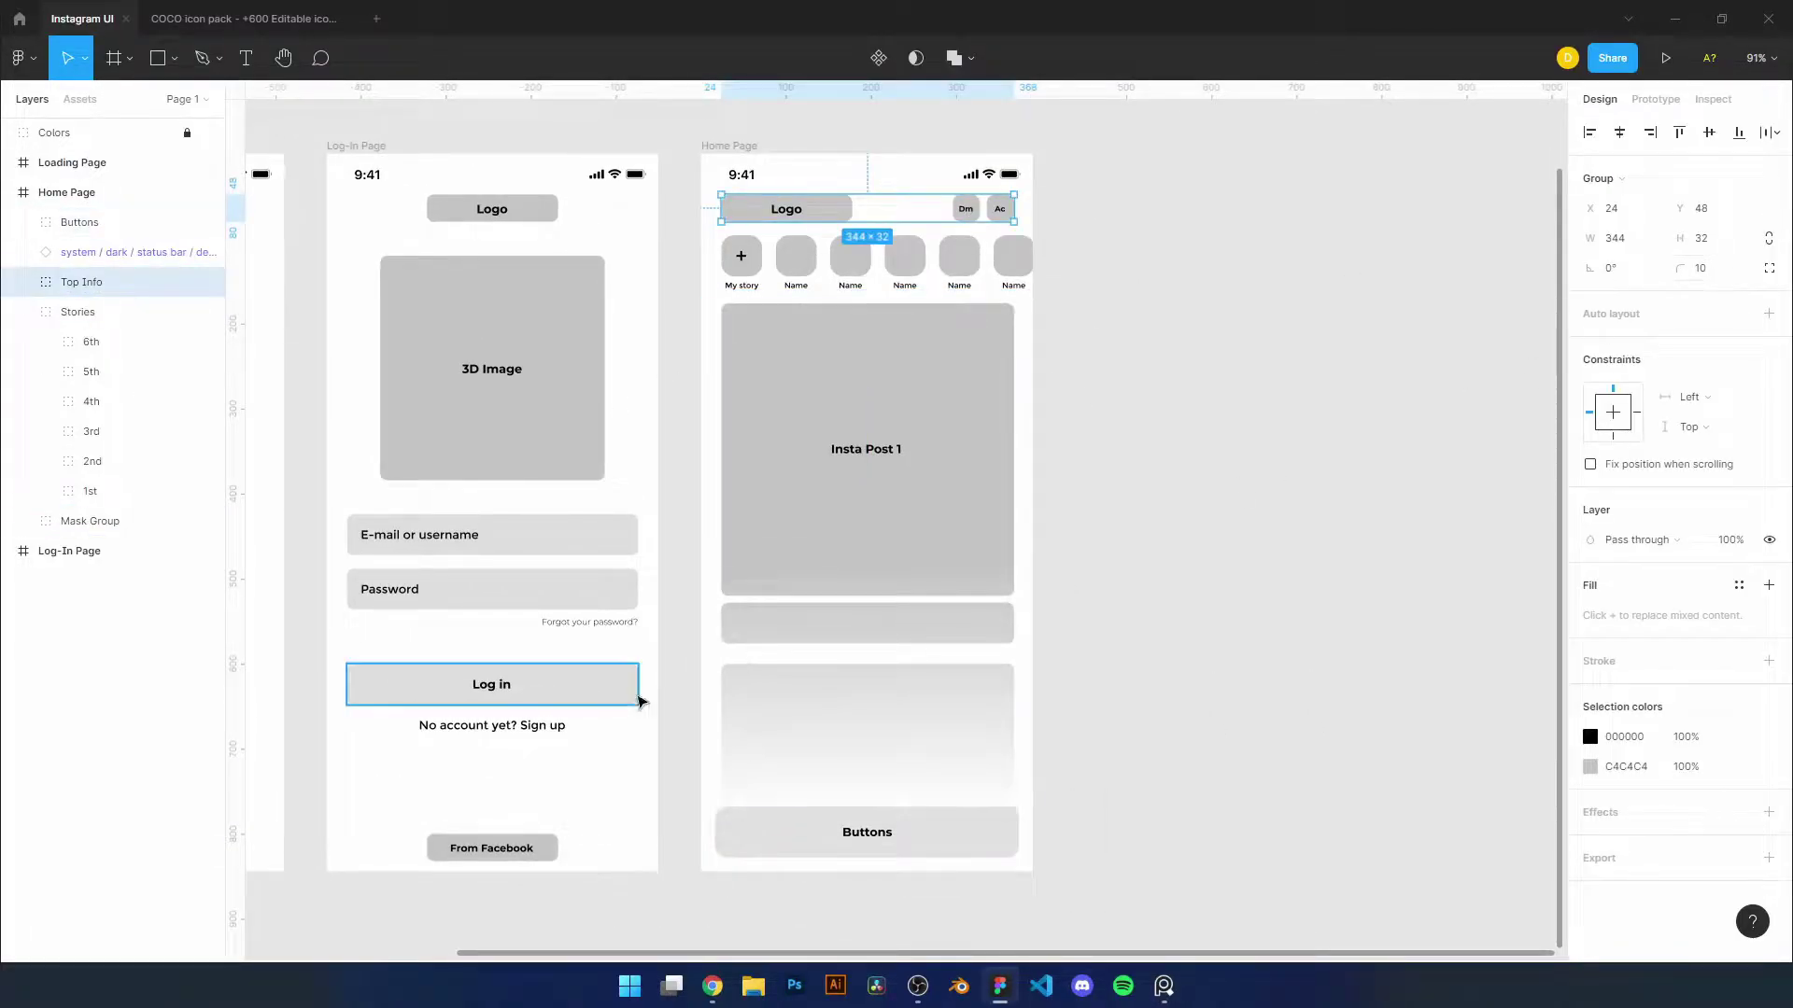
scroll(640, 701, "left", 4)
left_click(640, 701)
left_click(1422, 378)
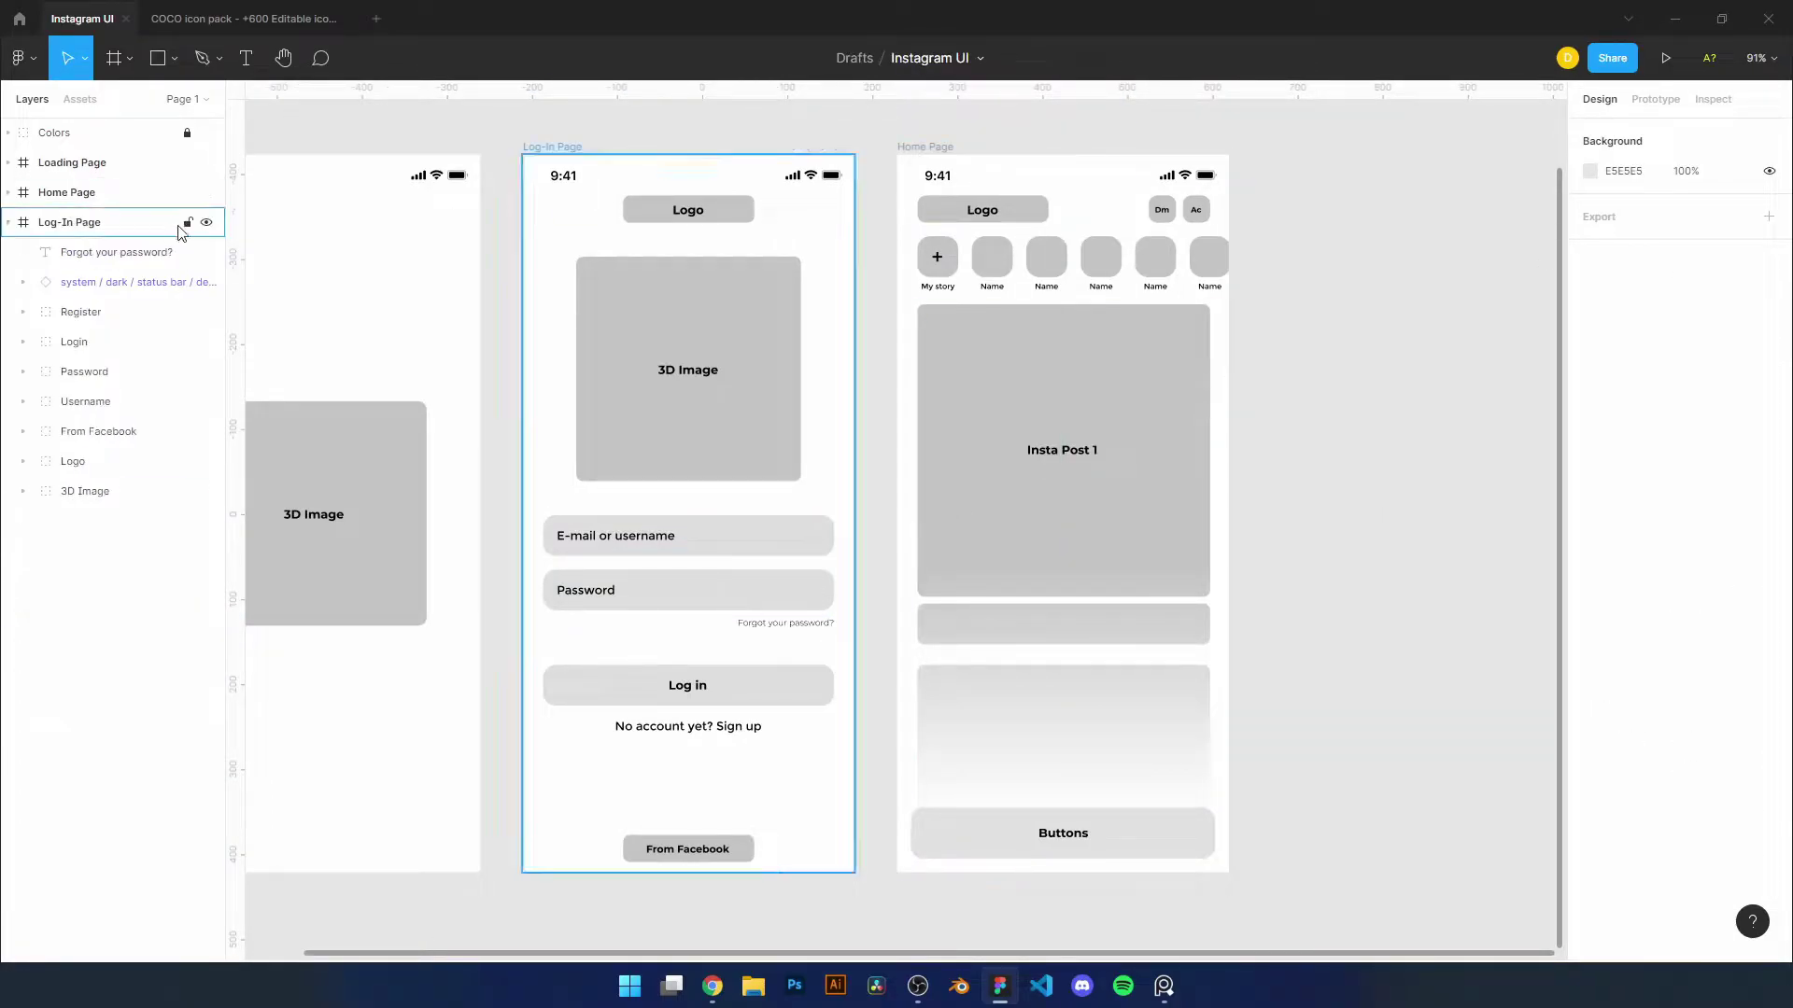
Duplicate the Home Page frame and delete the mask in the copy
left_click(67, 192)
key("ctrl+d")
scroll(837, 299, "down", 1)
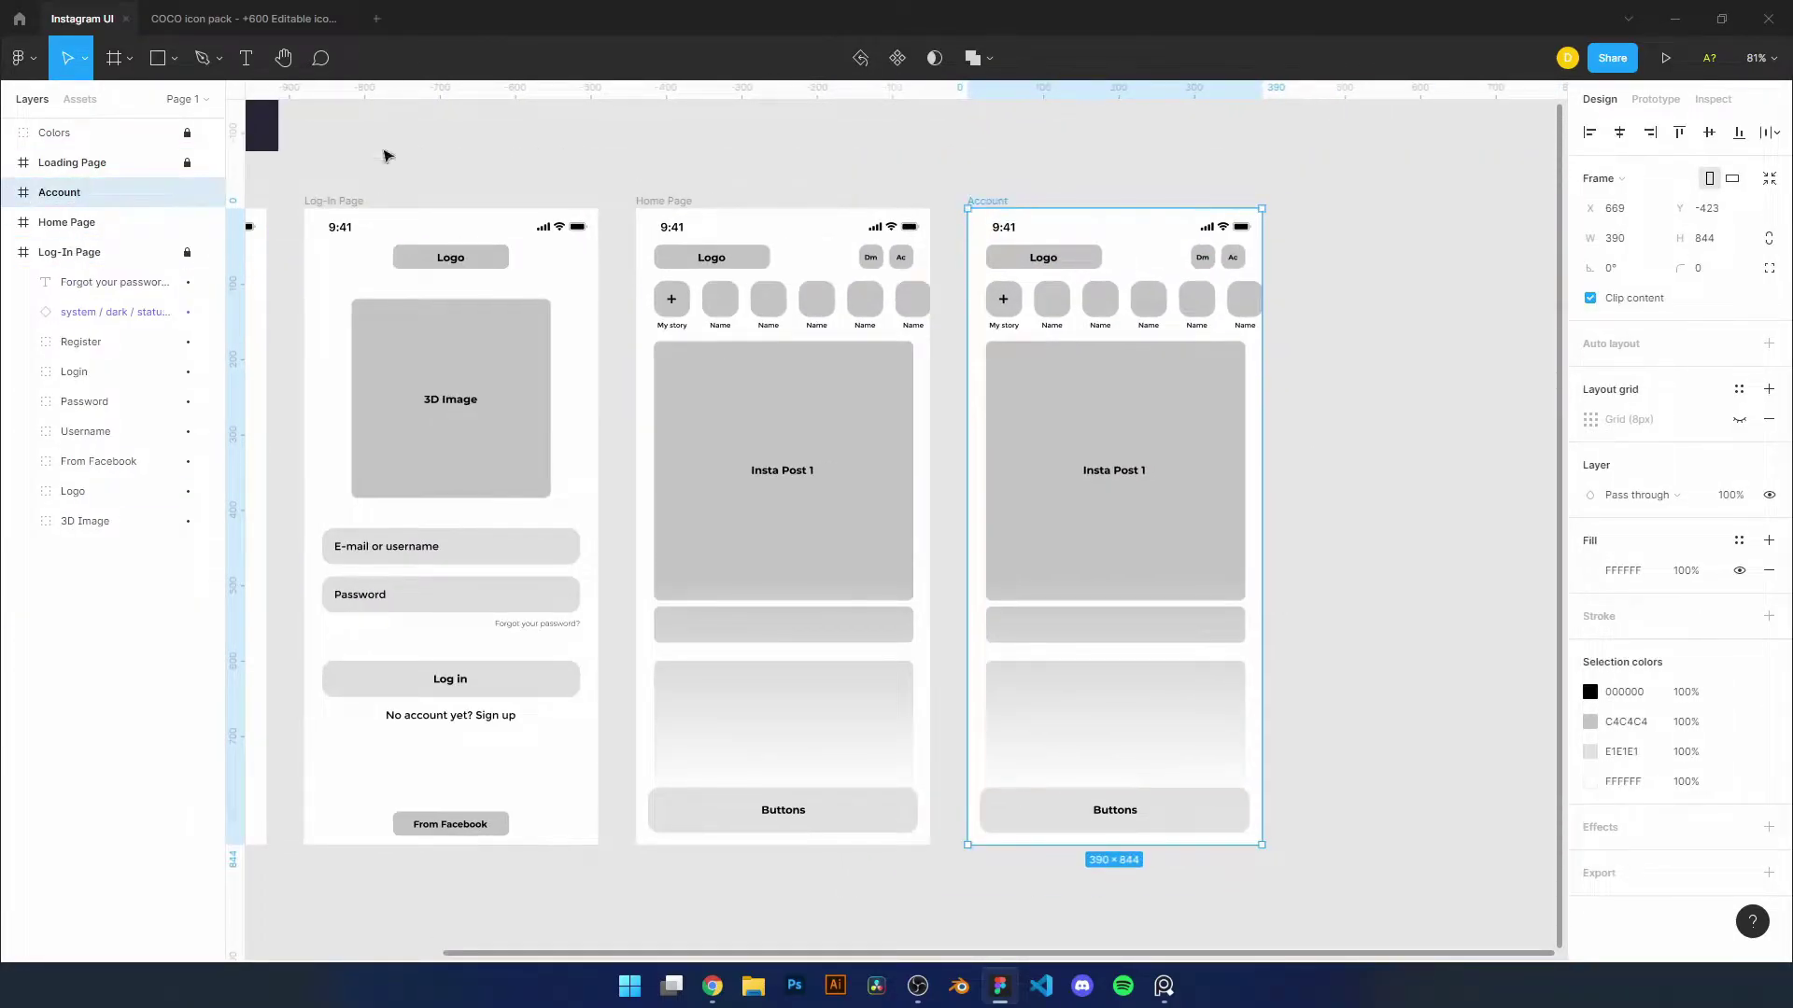
left_click(1179, 312)
scroll(1314, 352, "up", 1)
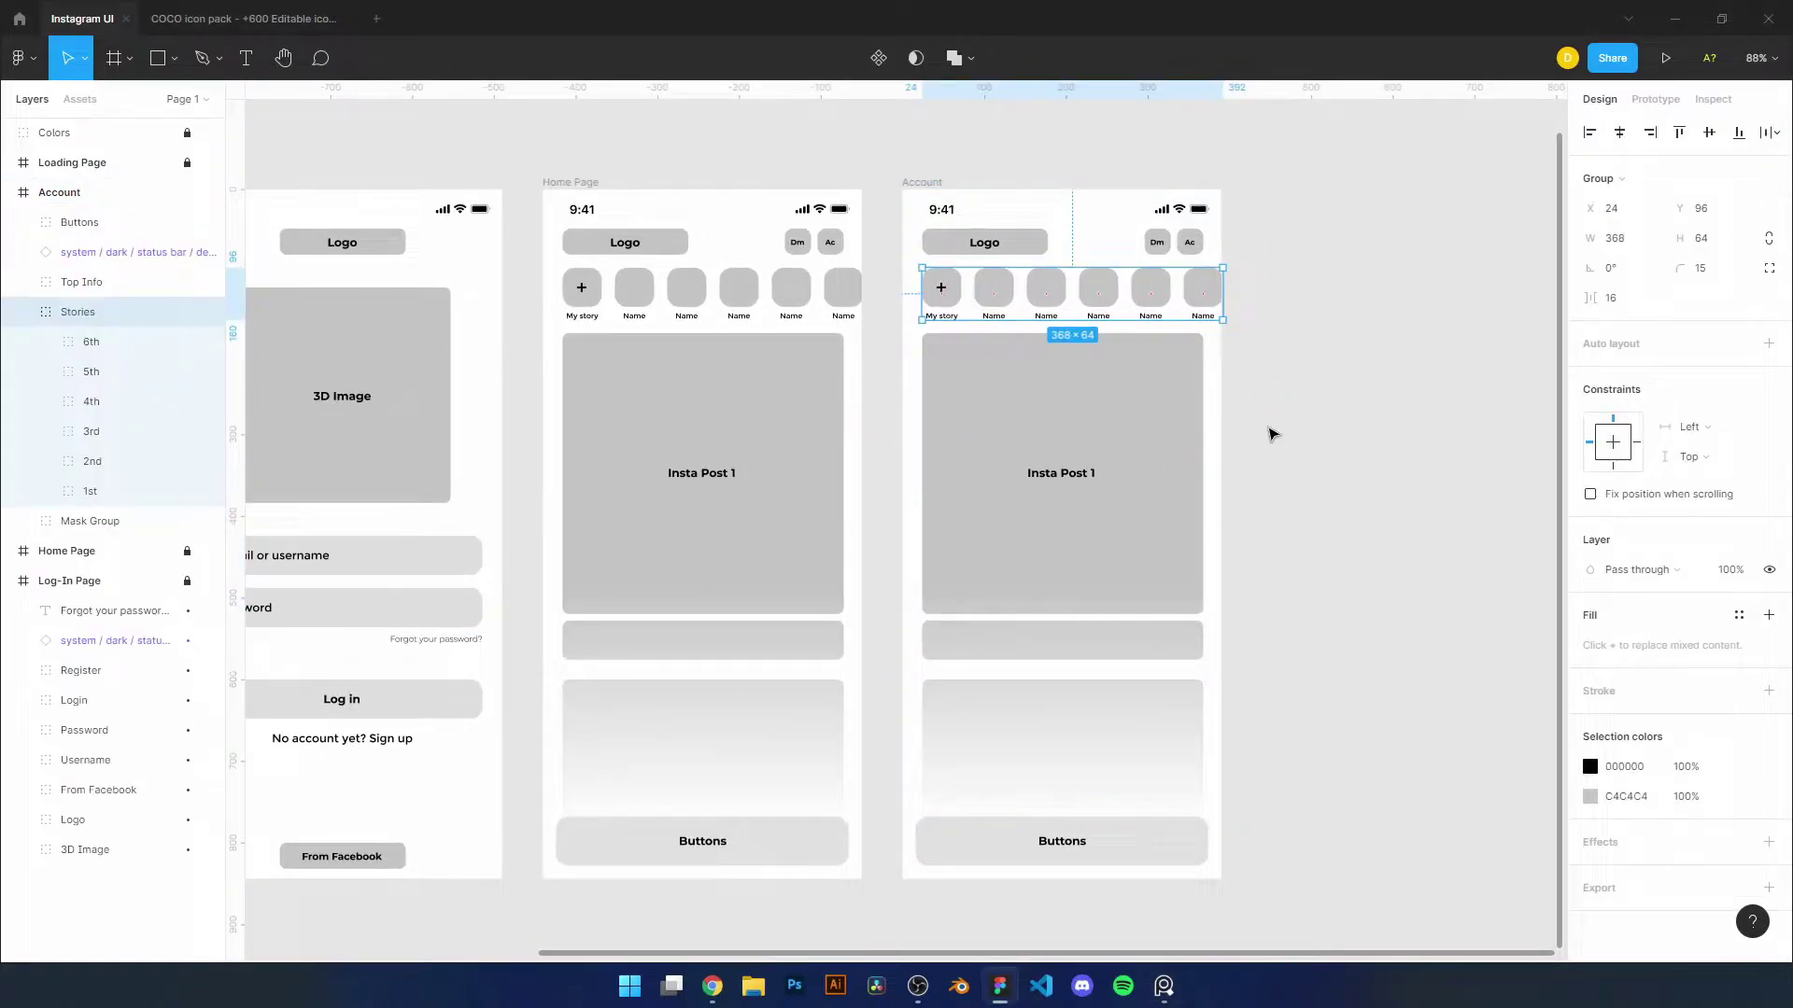
left_click(1089, 640)
key("Delete")
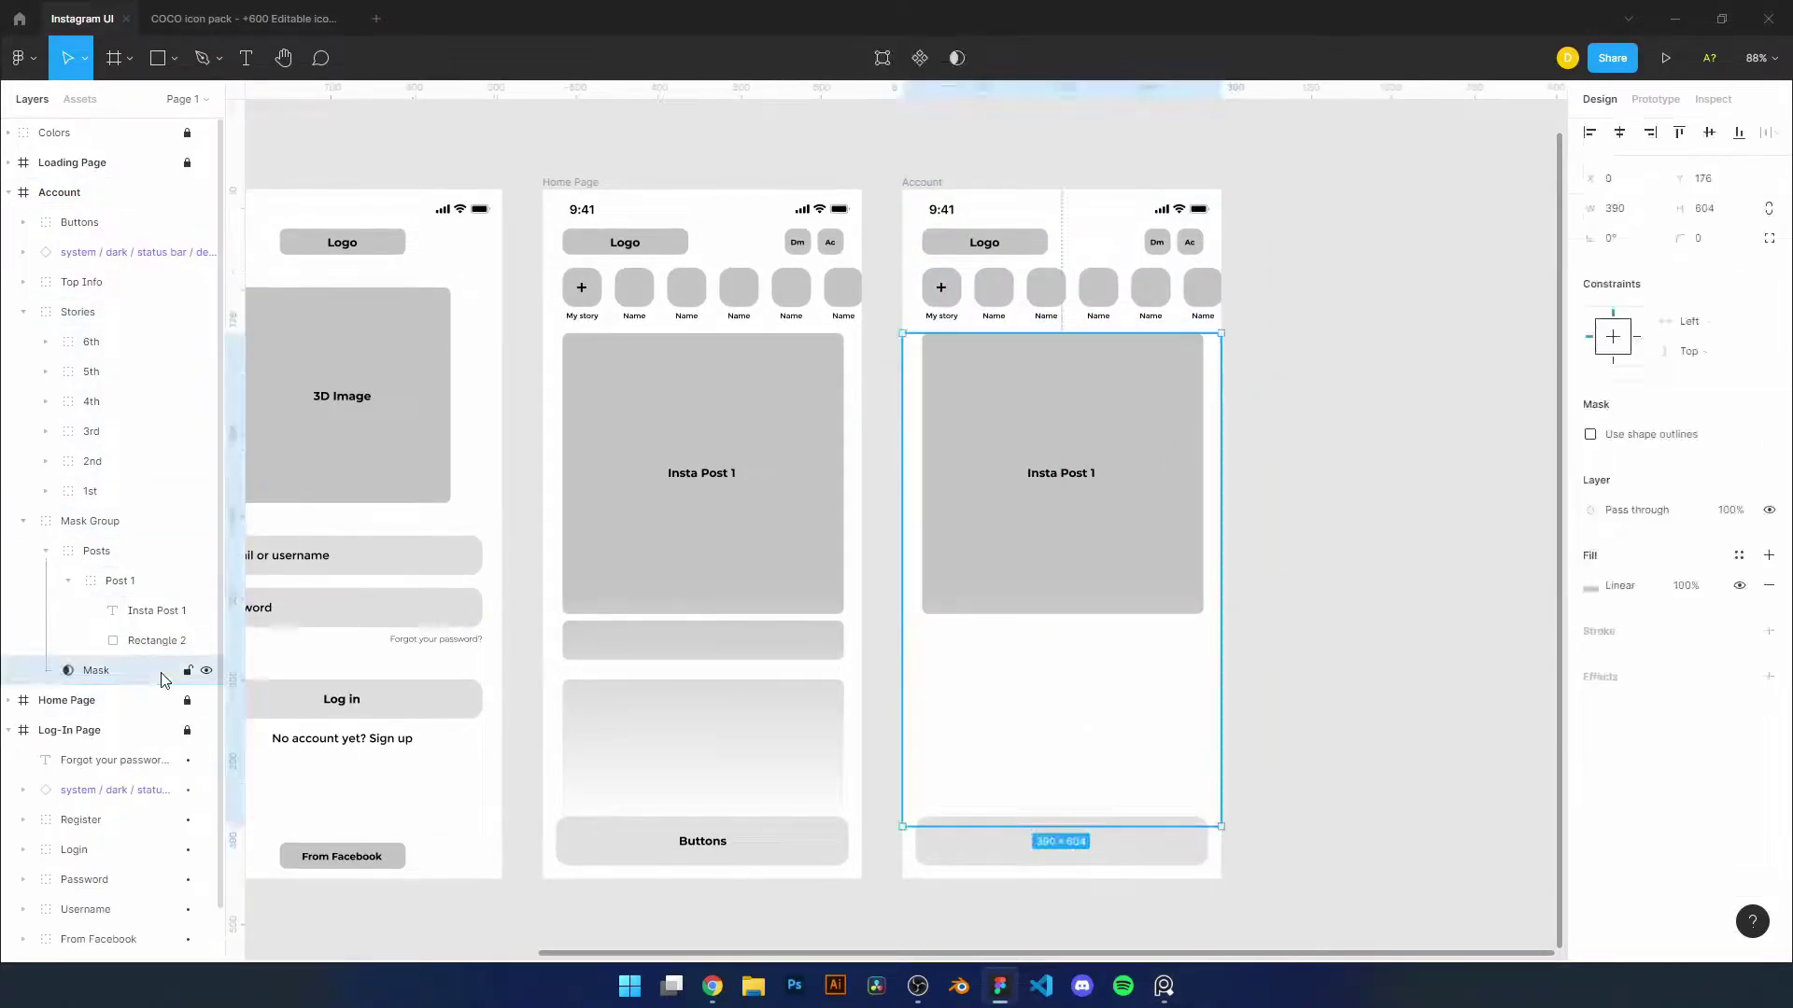
Move Post 1 up and scale it to about half size with K
left_click_drag(181, 580, 93, 314)
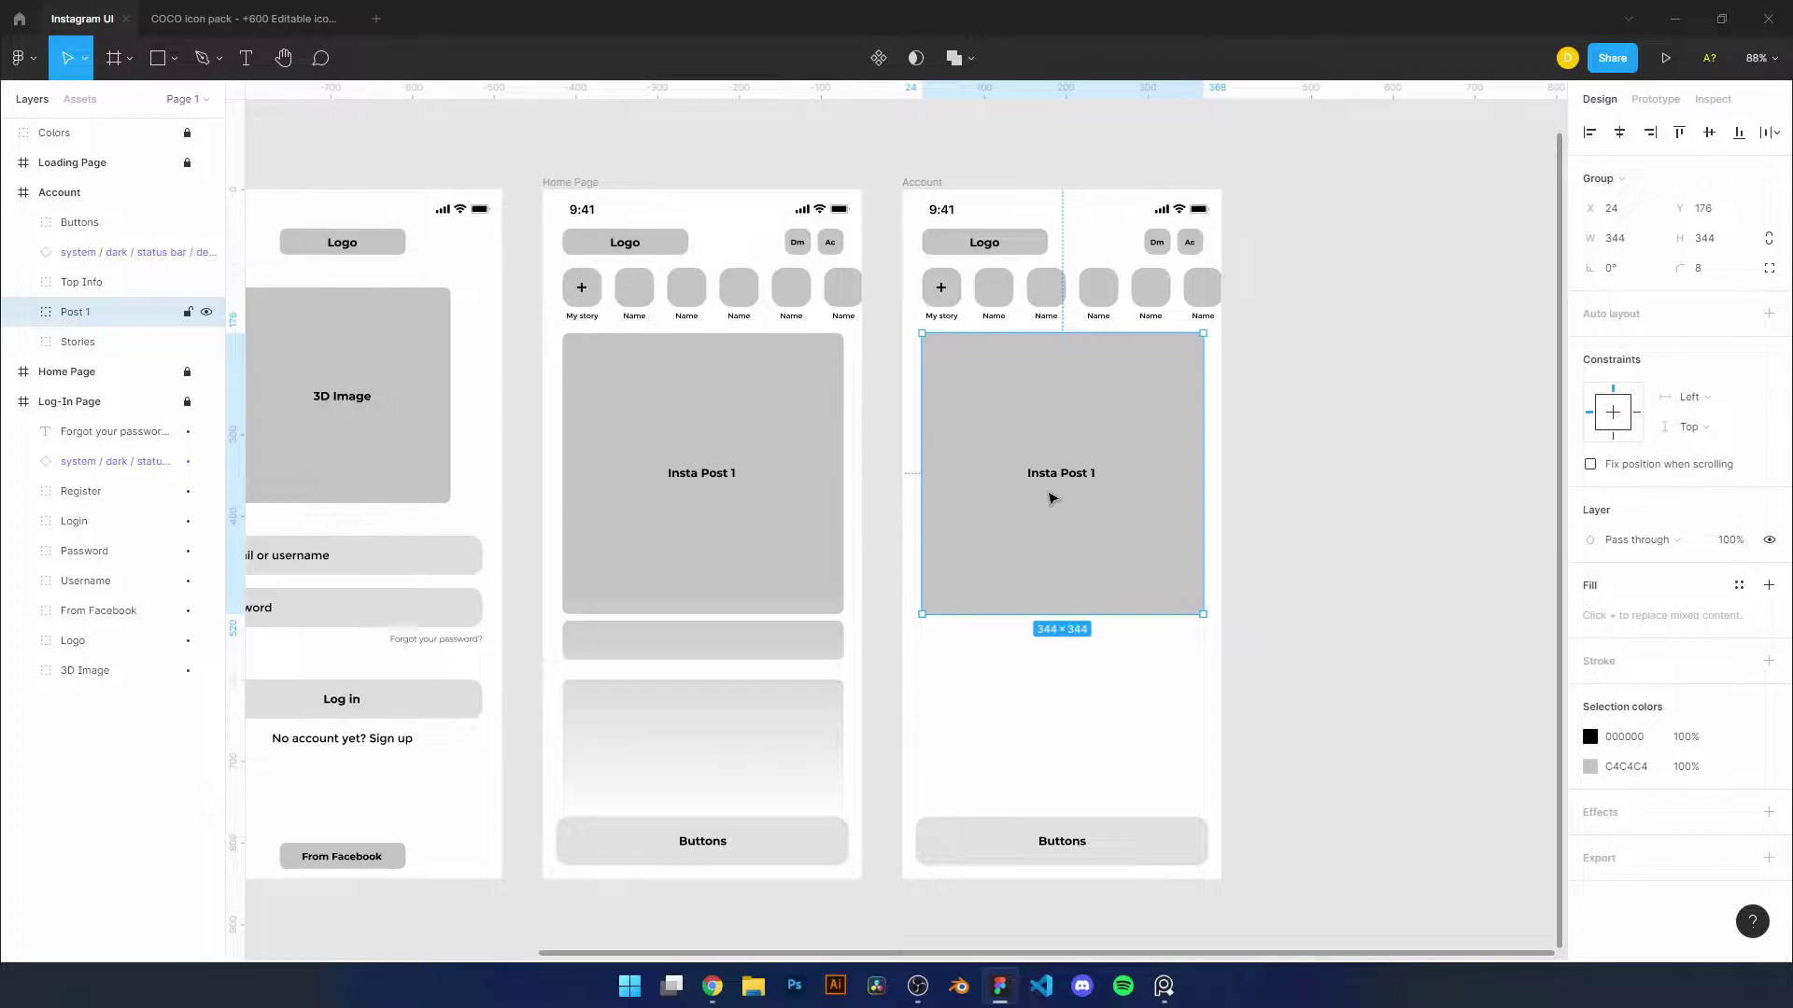
scroll(1138, 265, "up", 1)
key("Escape")
key("k")
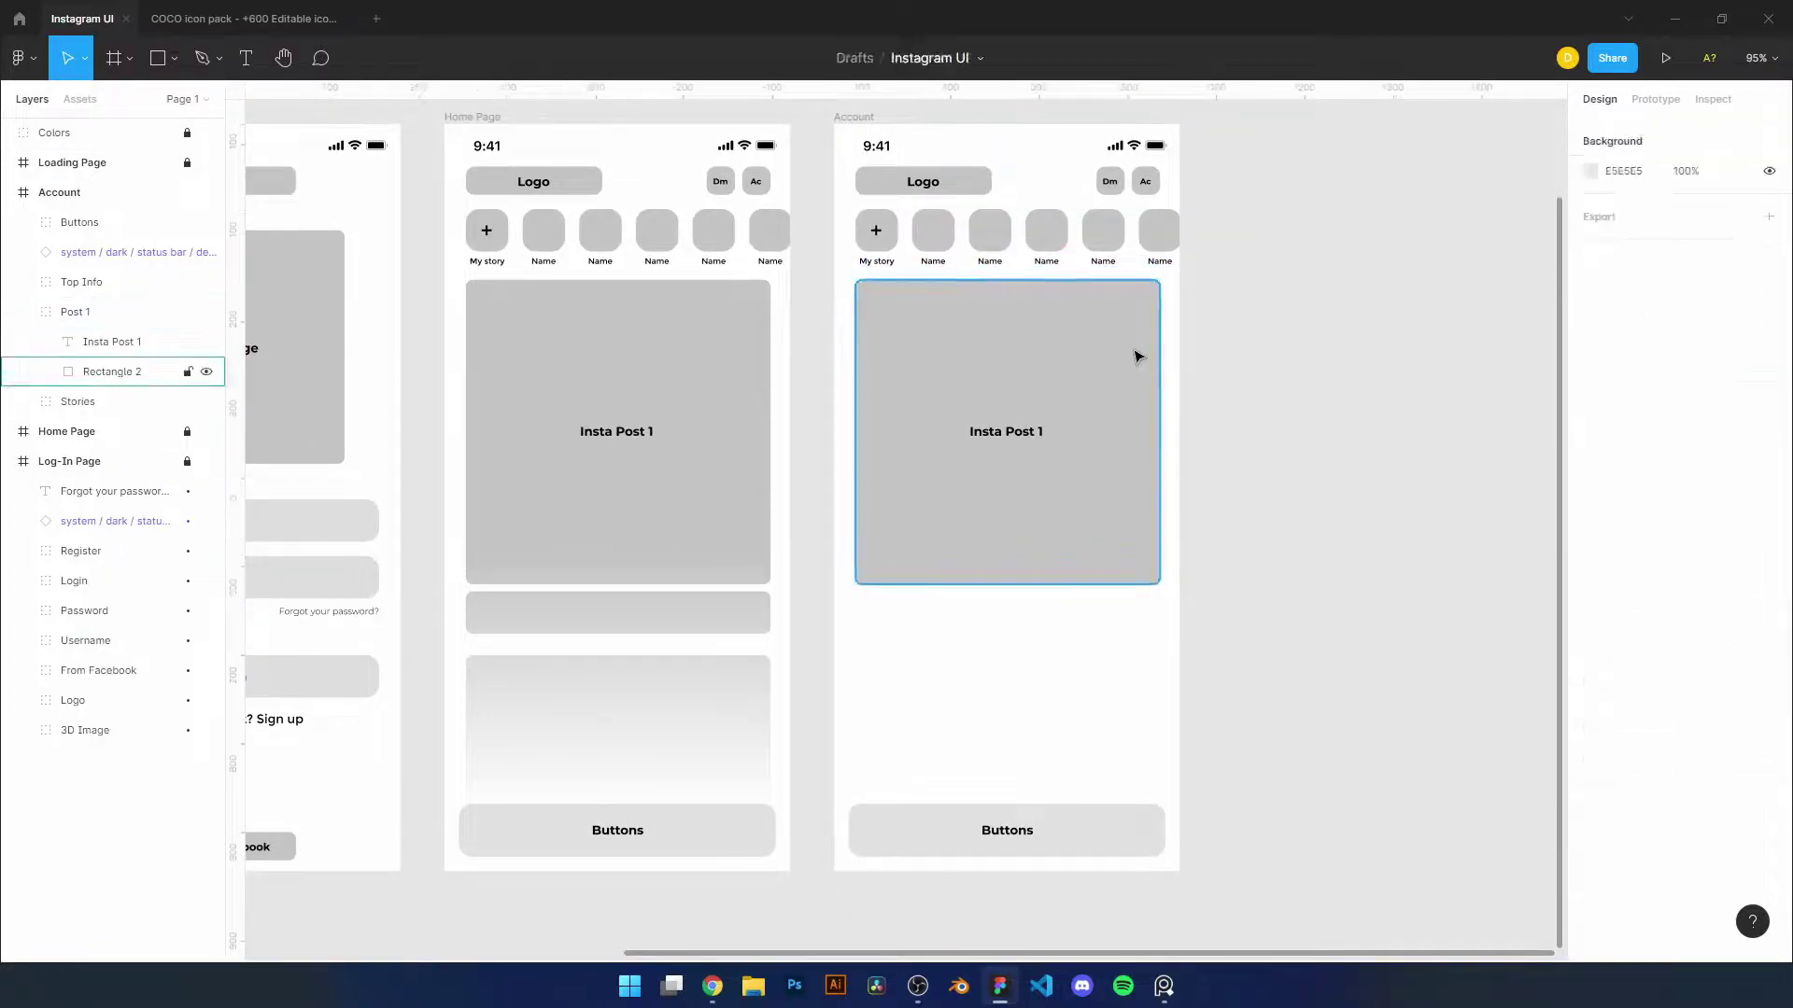
left_click(1093, 373)
left_click_drag(1160, 280, 1006, 433)
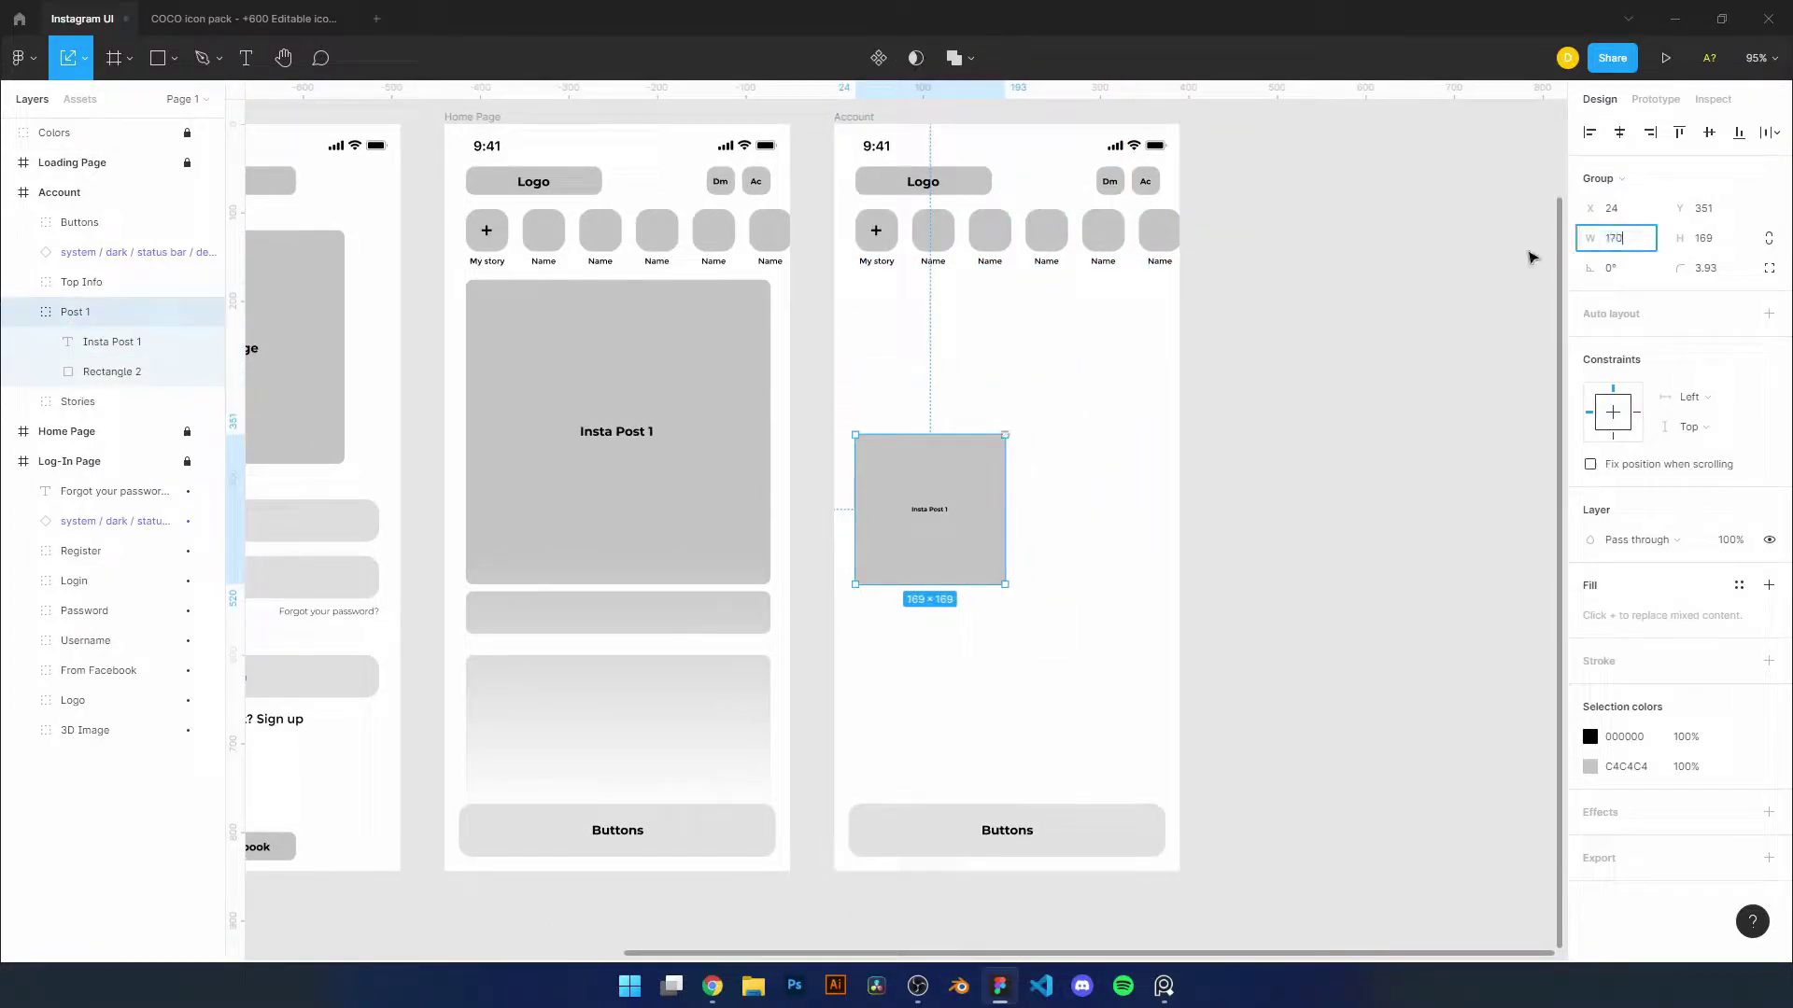
left_click(1201, 438)
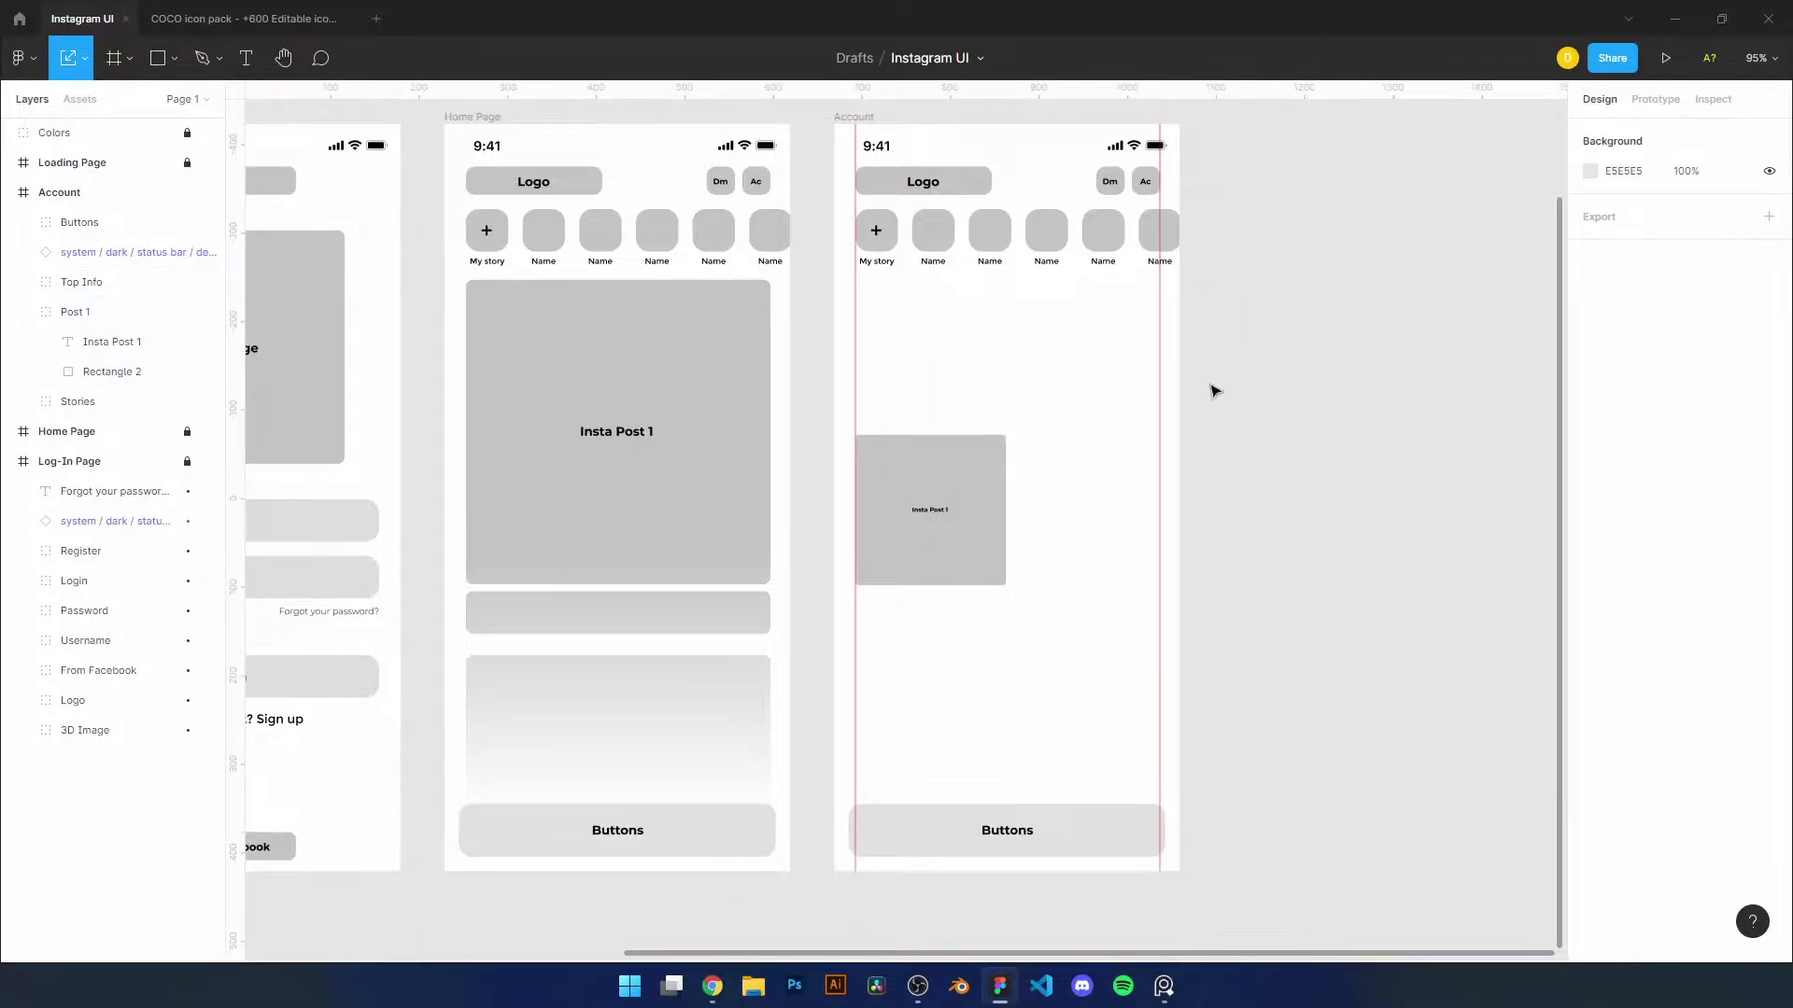
Move the stories row above the post and widen the copied post card
scroll(1213, 390, "up", 2)
left_click(916, 300)
mouse_move(916, 301)
left_mouse_down()
mouse_move(821, 587)
mouse_move(1000, 573)
left_mouse_up()
scroll(1073, 737, "up", 5)
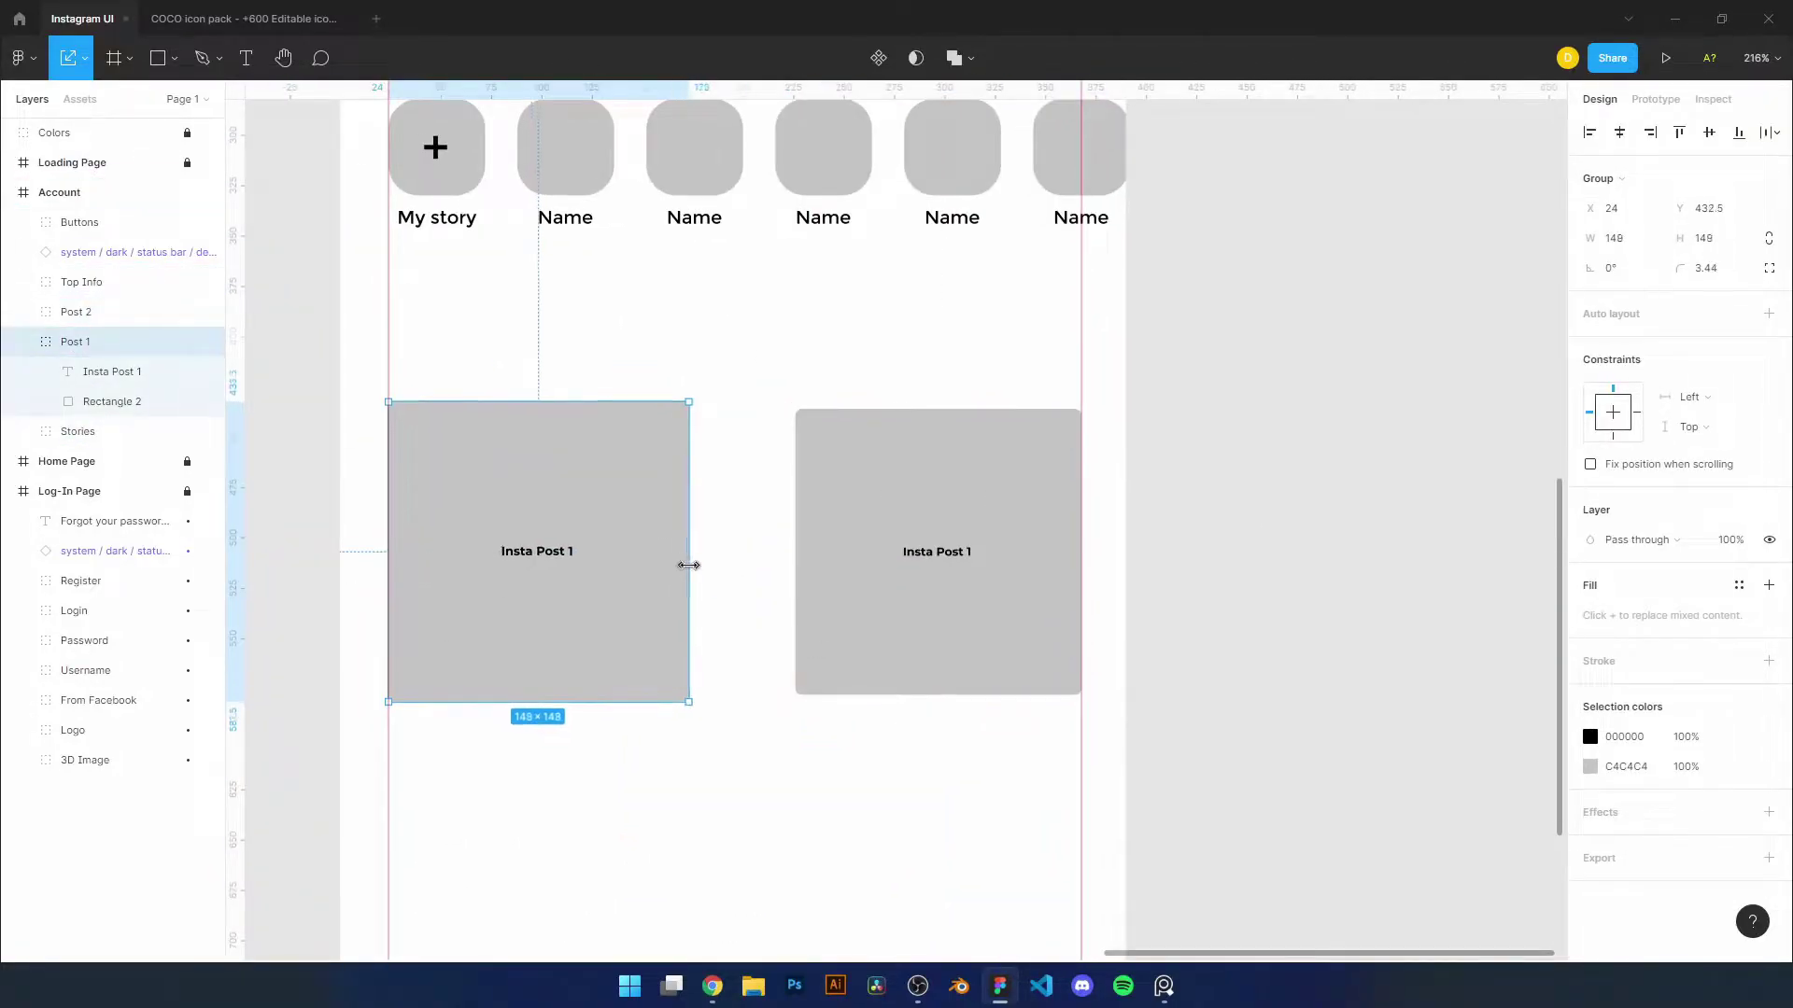
left_click(799, 560)
left_click_drag(796, 554, 779, 554)
key("Return")
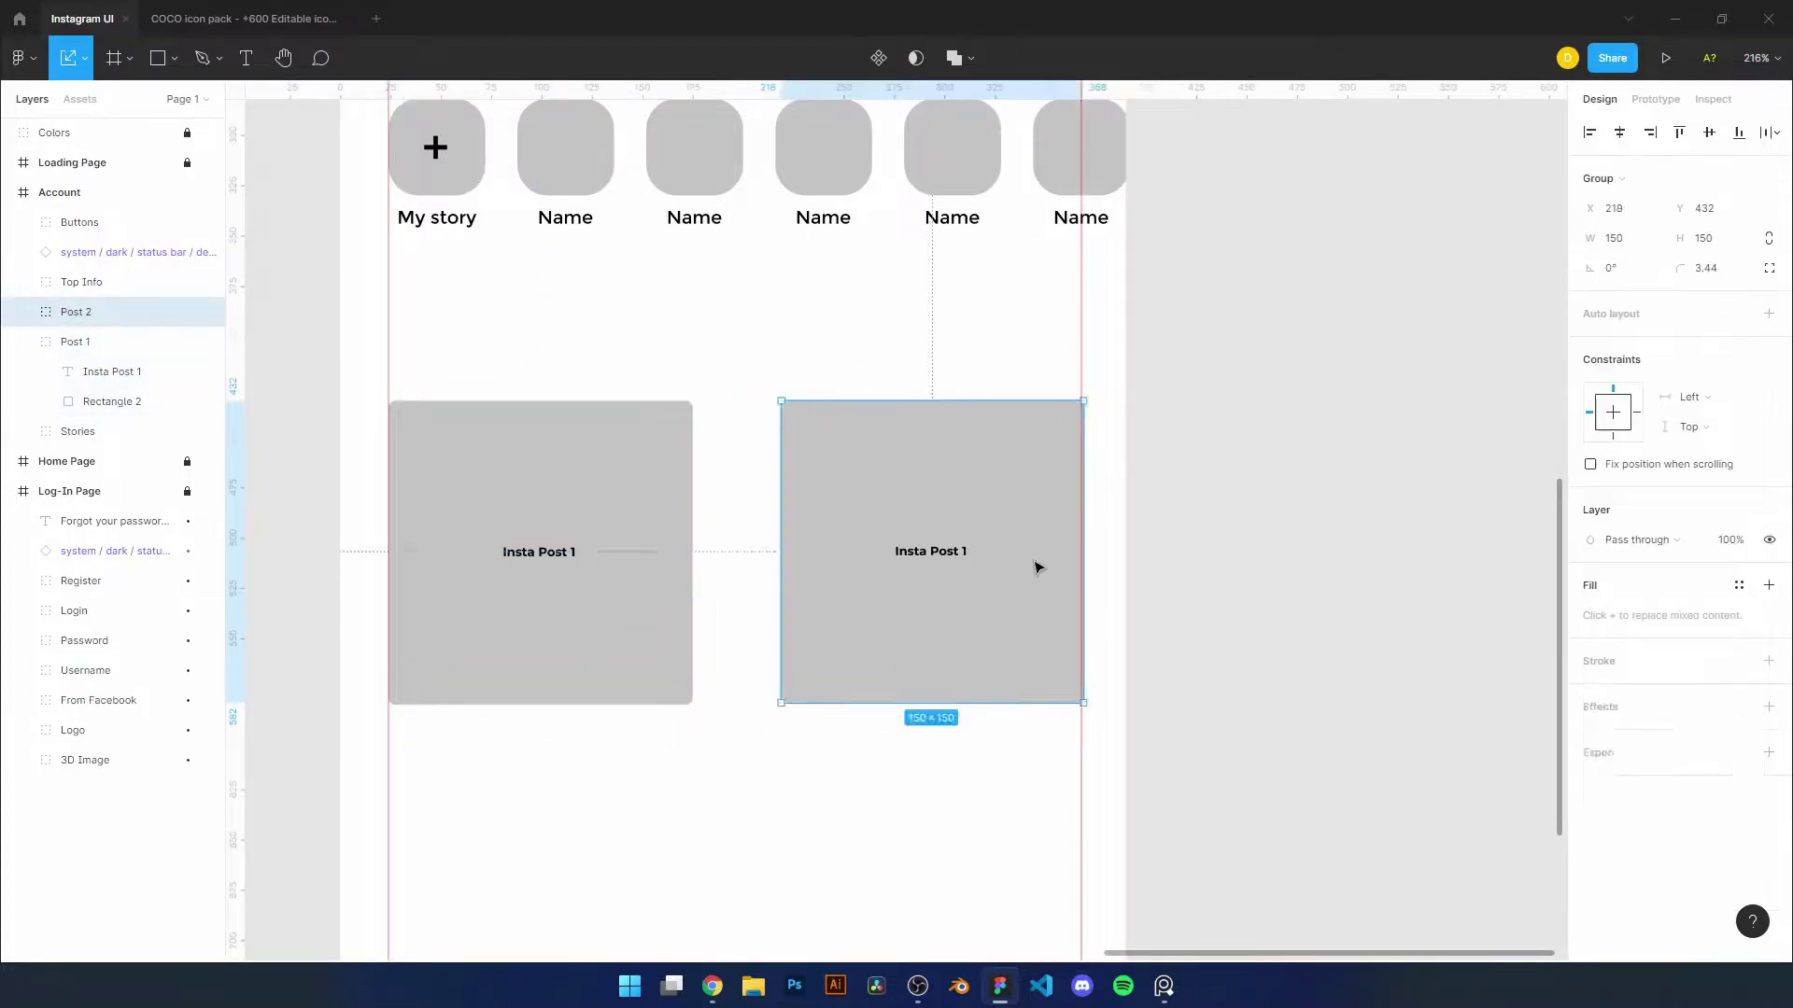
Resize Post 2 to a 168 px square beside Post 1
scroll(820, 648, "down", 5)
scroll(644, 505, "up", 10)
left_click(984, 653)
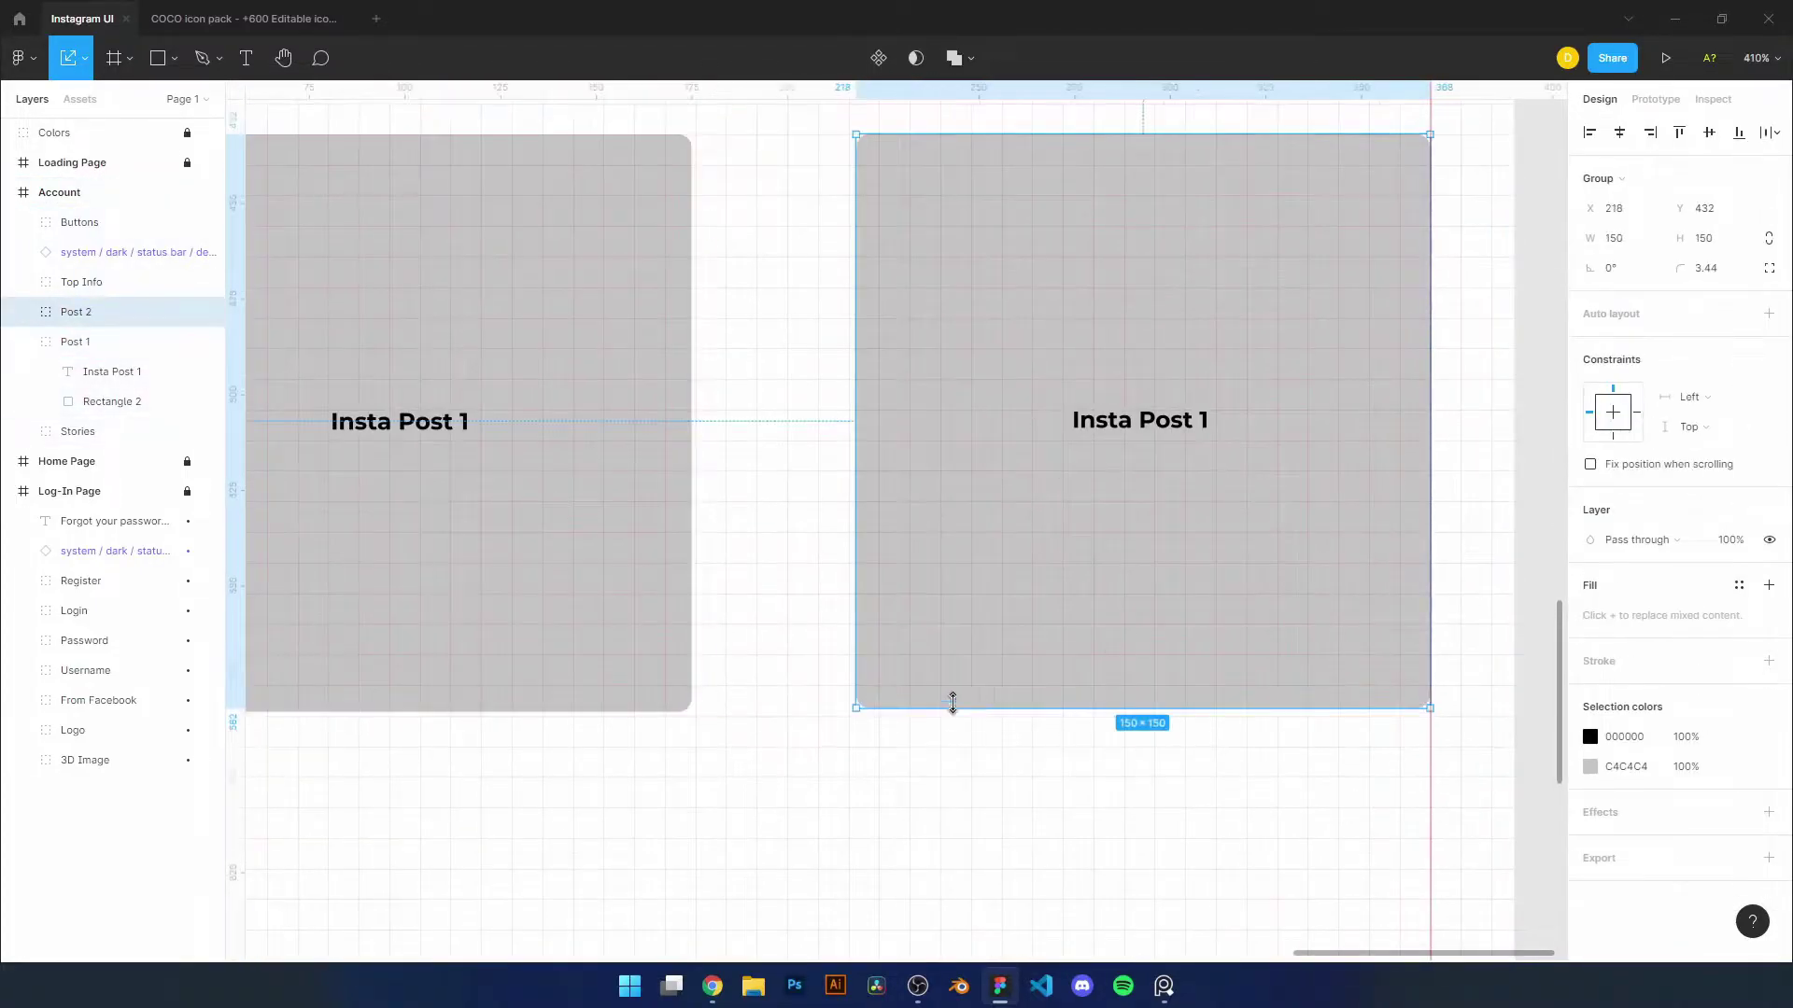
scroll(733, 460, "down", 3)
scroll(872, 464, "up", 3)
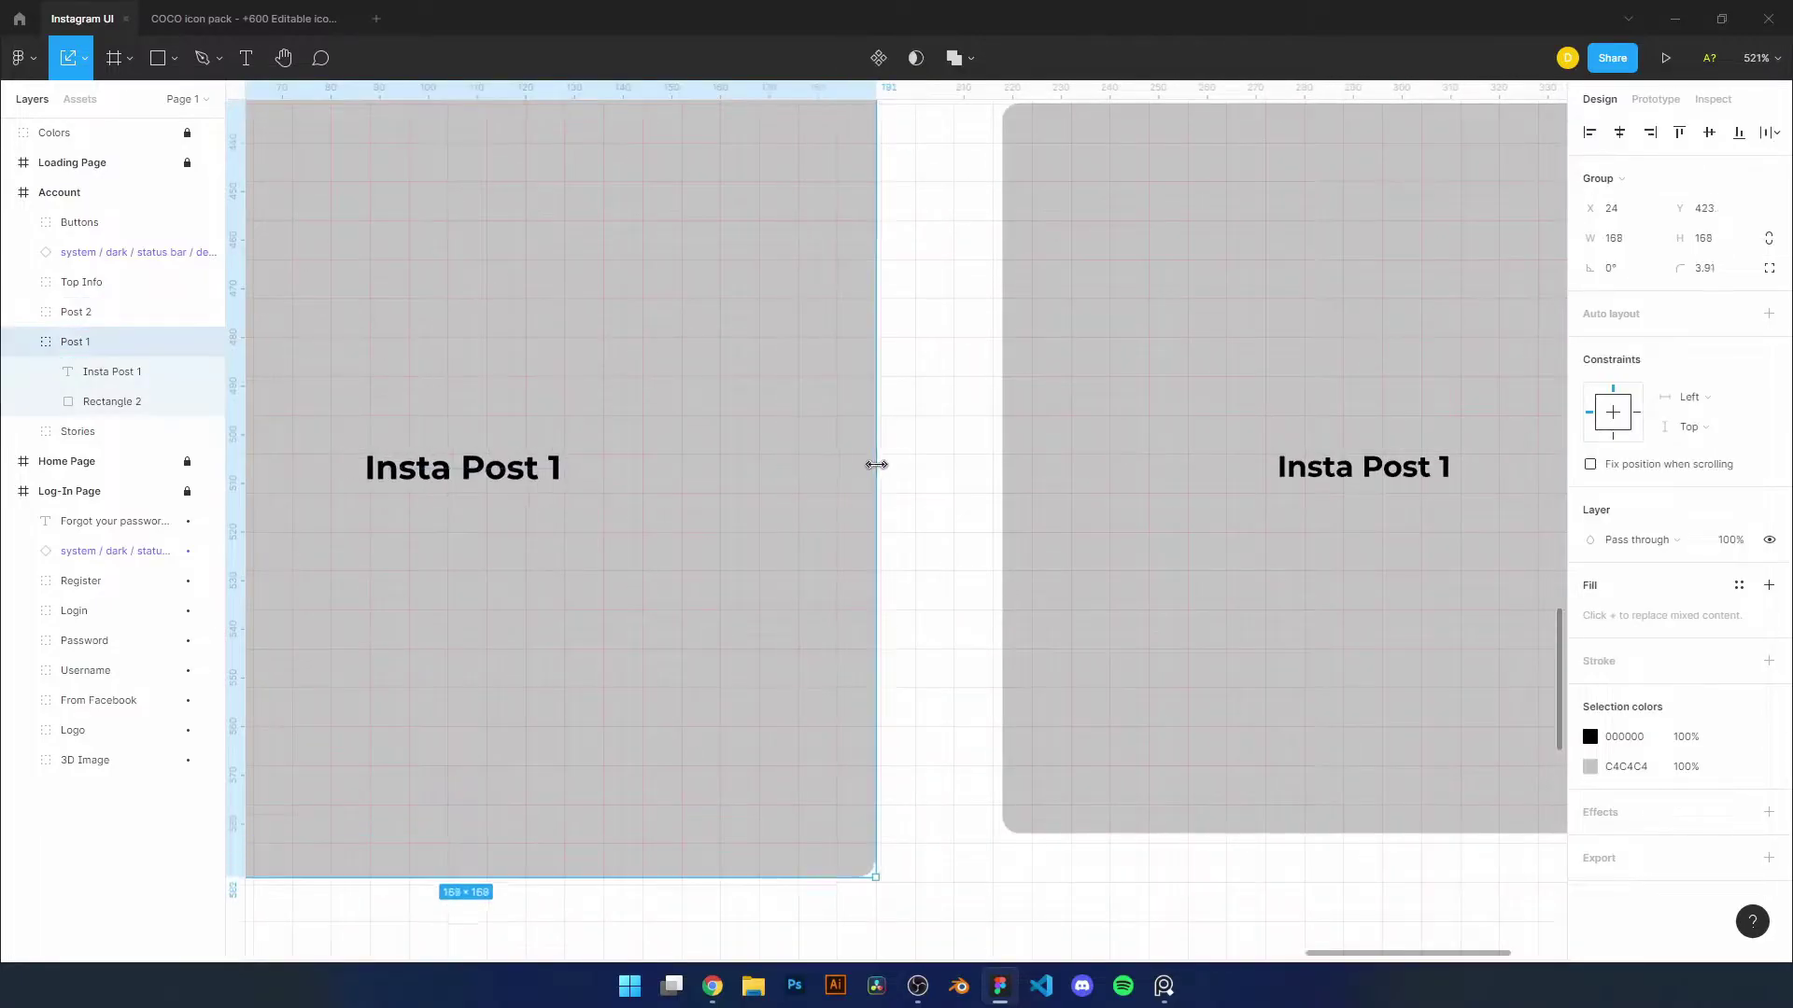
left_click(1120, 467)
left_click_drag(1000, 467, 912, 483)
scroll(1110, 559, "down", 2)
scroll(1110, 558, "down", 3)
double_click(1202, 597)
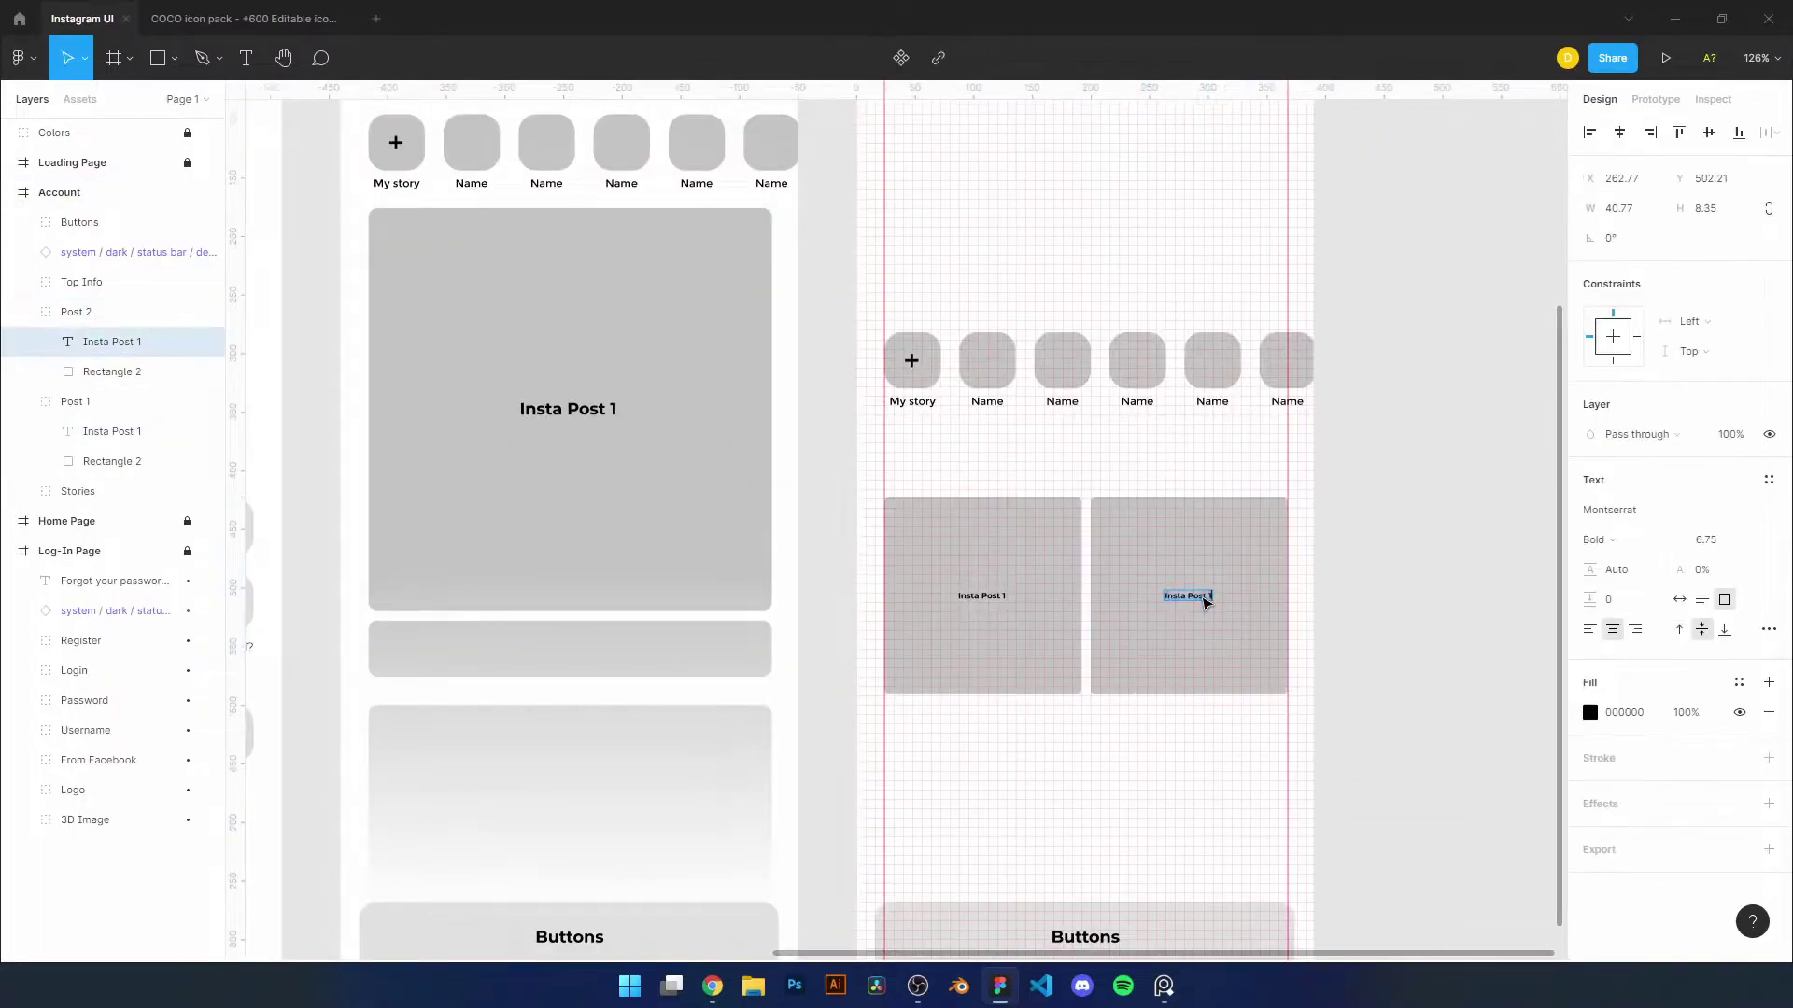
key("Escape")
Group Post 1 and Post 2 into a group named Posts
left_click(1189, 597)
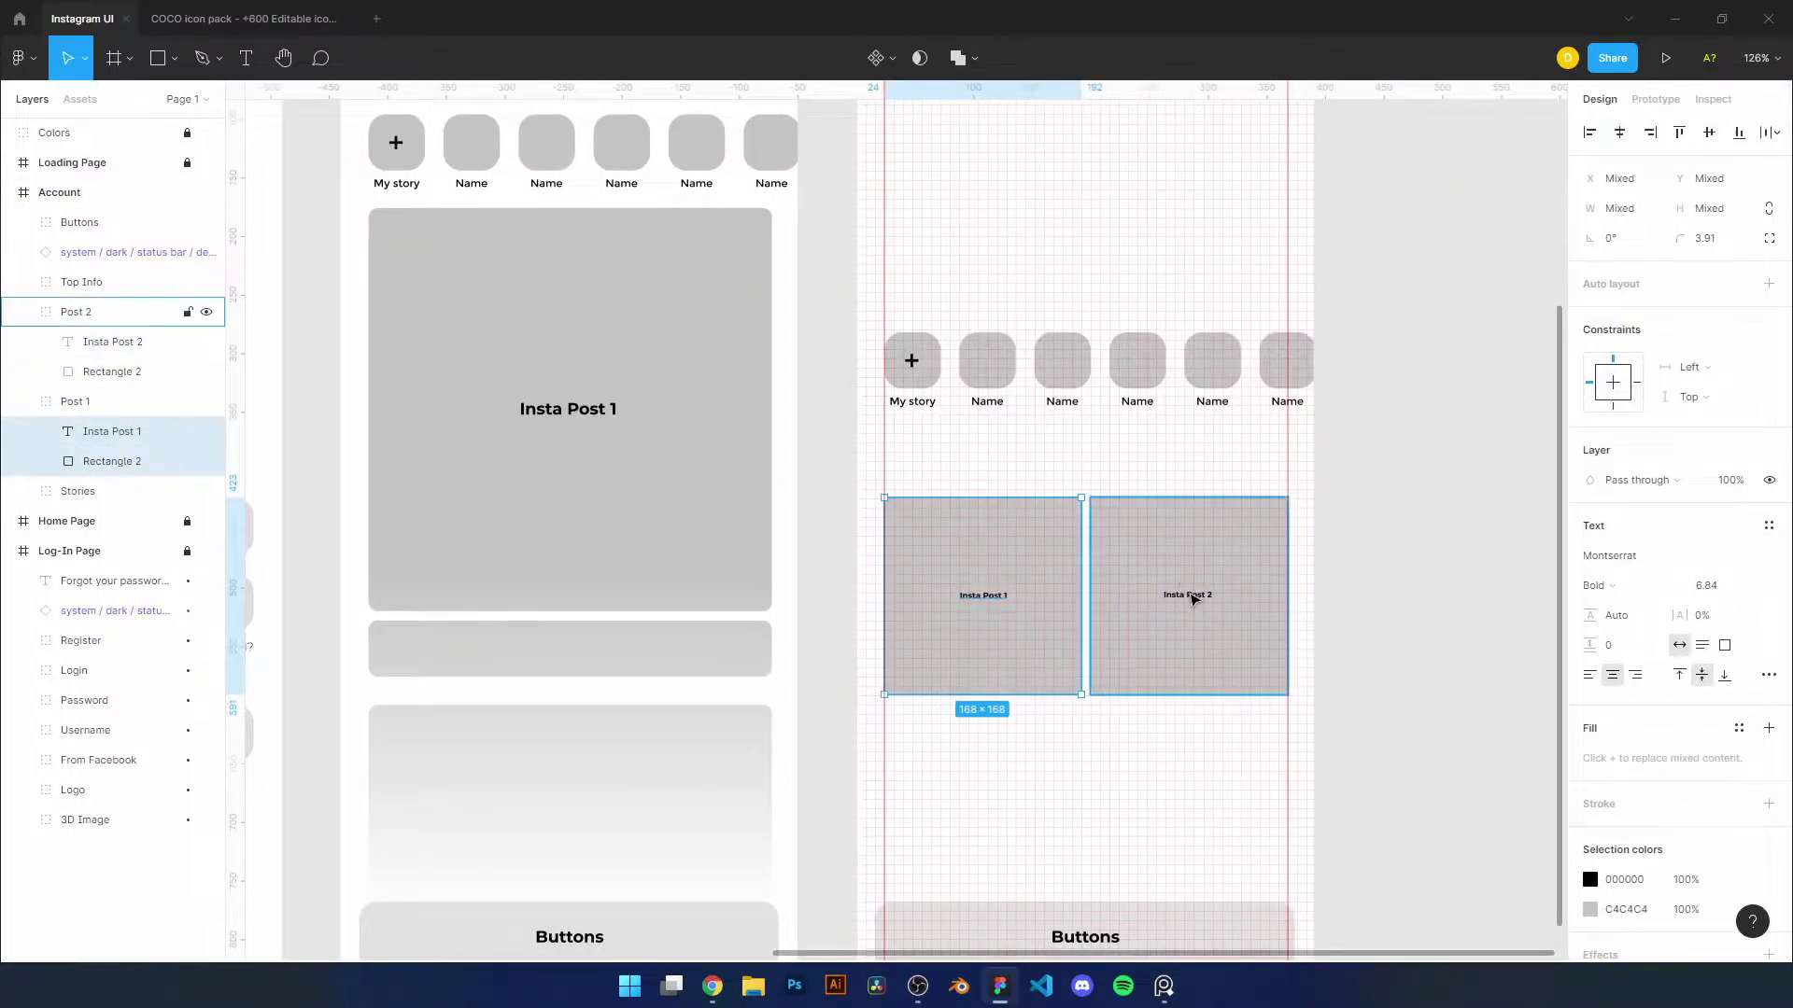
left_click(1093, 520)
scroll(944, 766, "down", 1)
left_click(23, 408)
left_click(76, 312, "shift")
key("ctrl+g")
double_click(74, 312)
type("Posts")
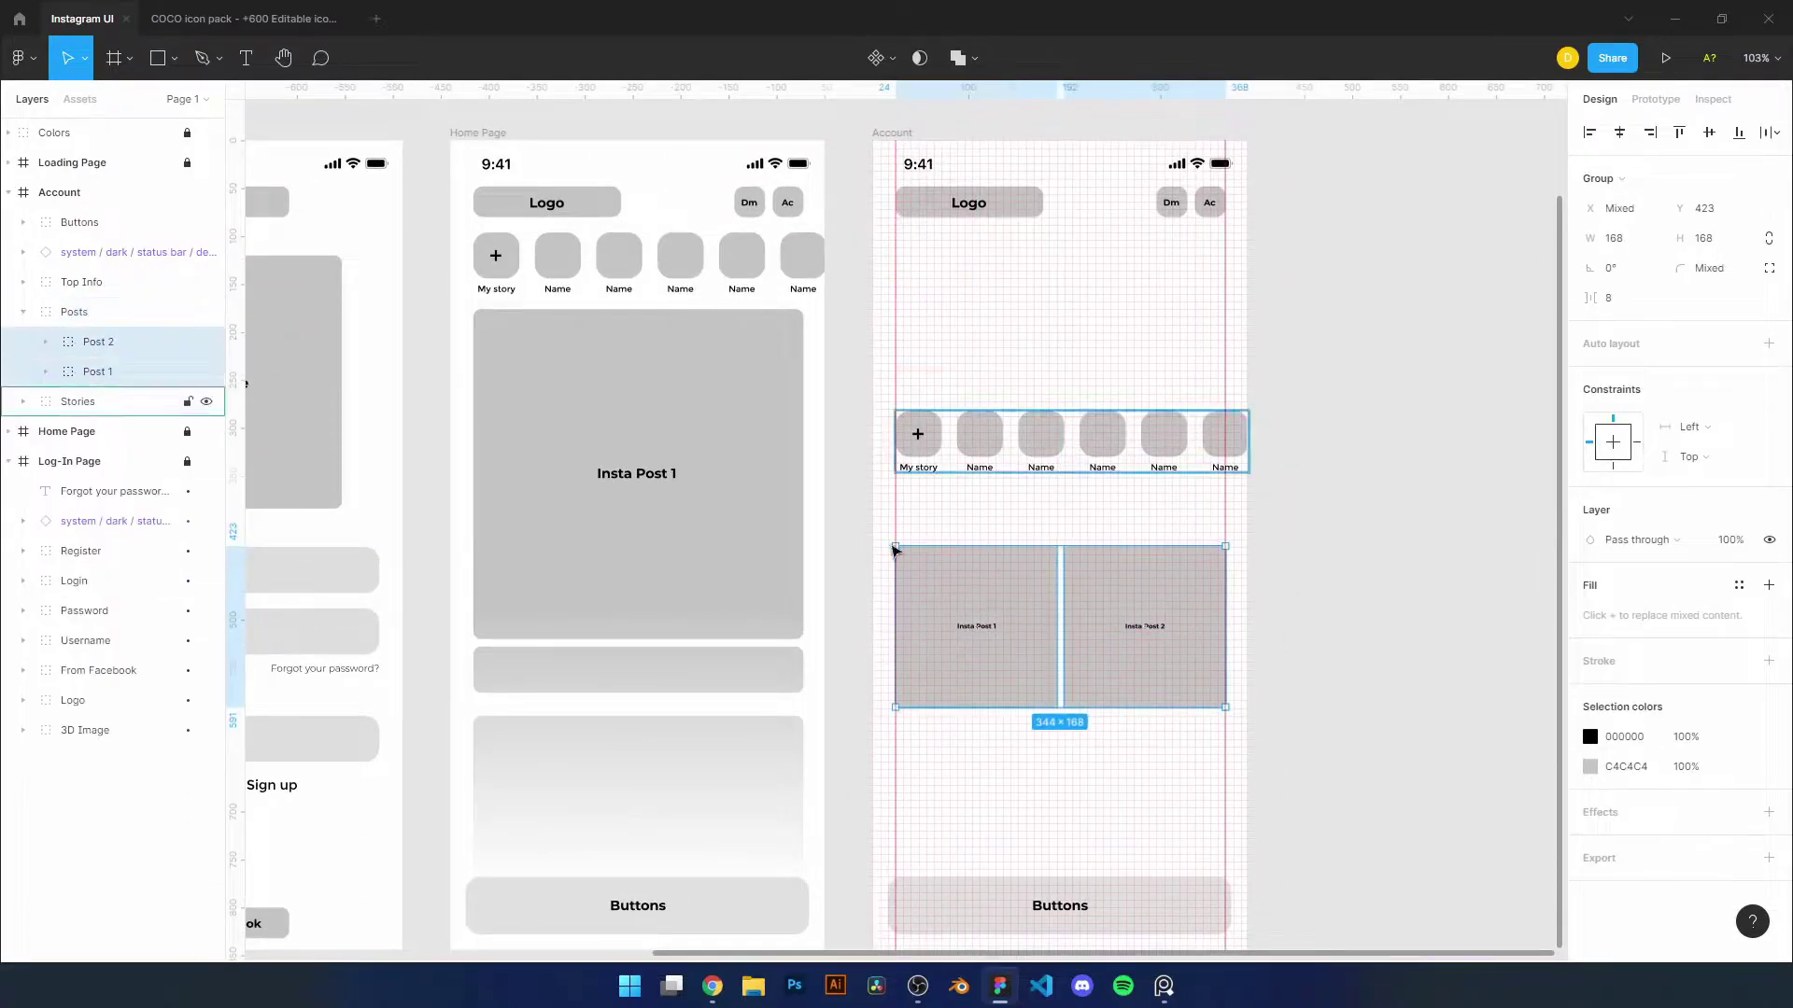
Copy the two posts into a second row below, forming a 2×2 grid
left_click_drag(976, 625, 976, 790)
scroll(1083, 868, "up", 10)
left_click(97, 431)
scroll(323, 489, "down", 6)
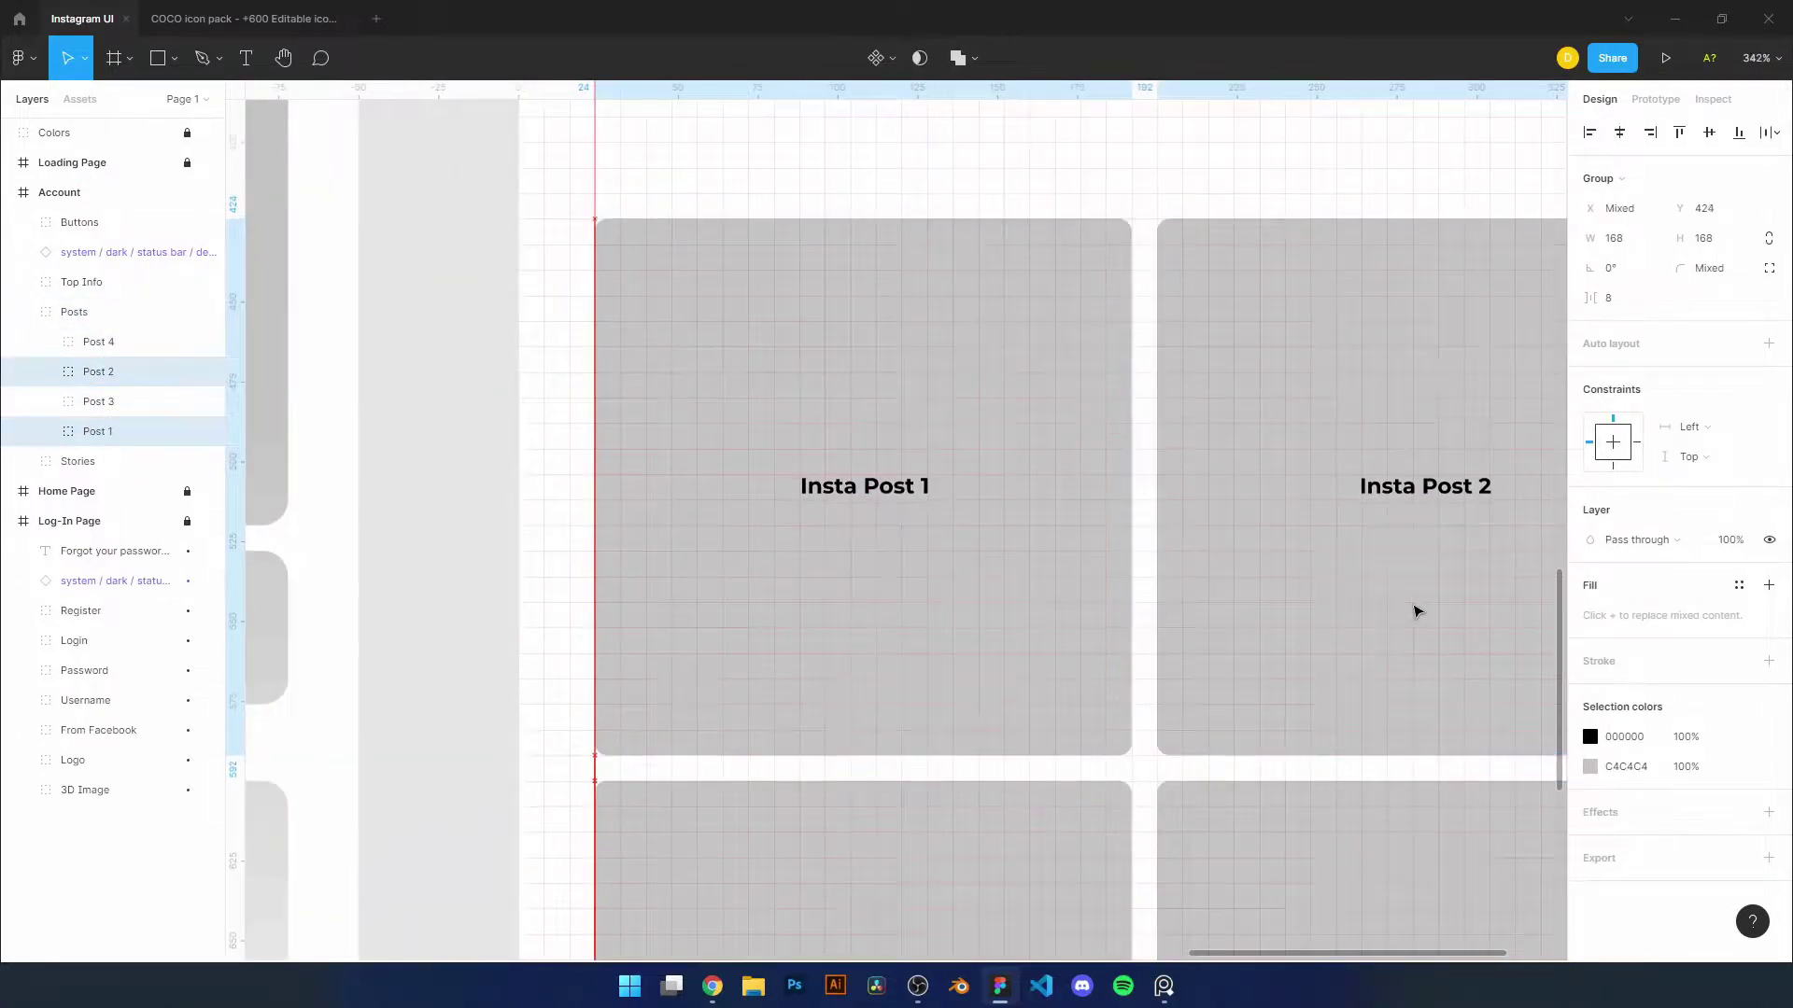
scroll(685, 500, "down", 5)
key("Escape")
scroll(933, 654, "down", 2)
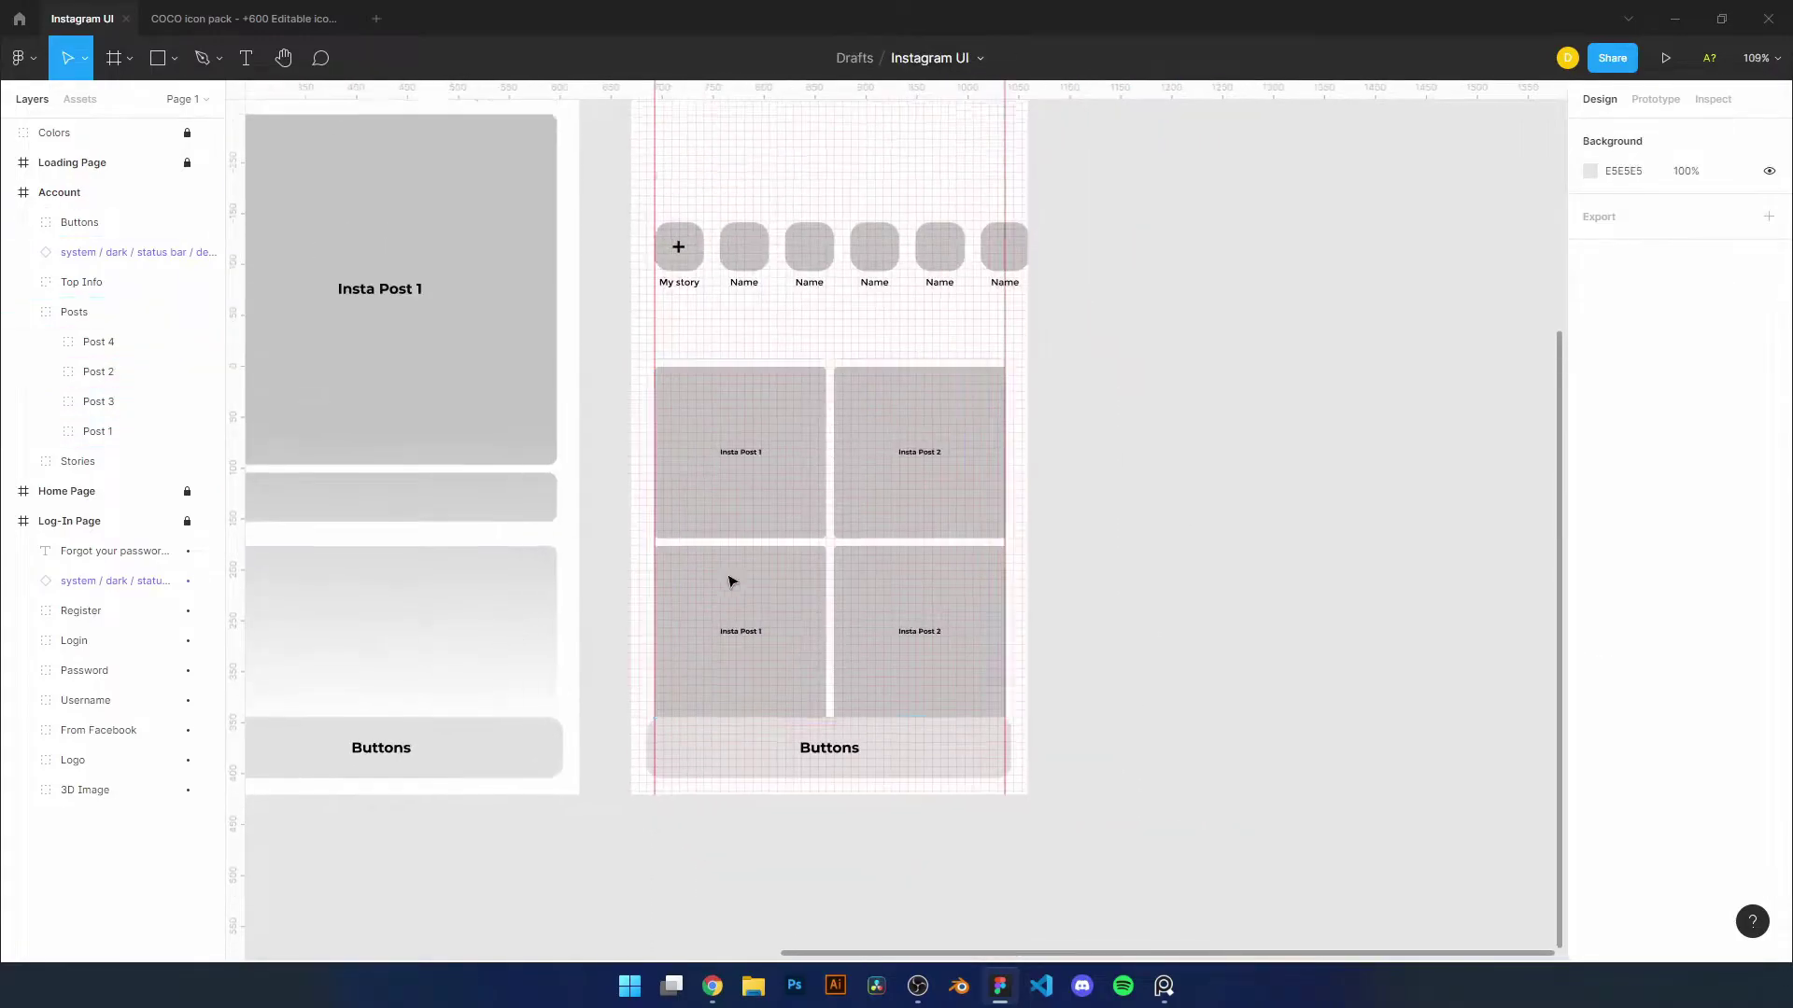
Remove the fade mask from the Account page's Posts group, which now holds six posts
left_click(402, 654)
left_click_drag(1055, 563, 1050, 563)
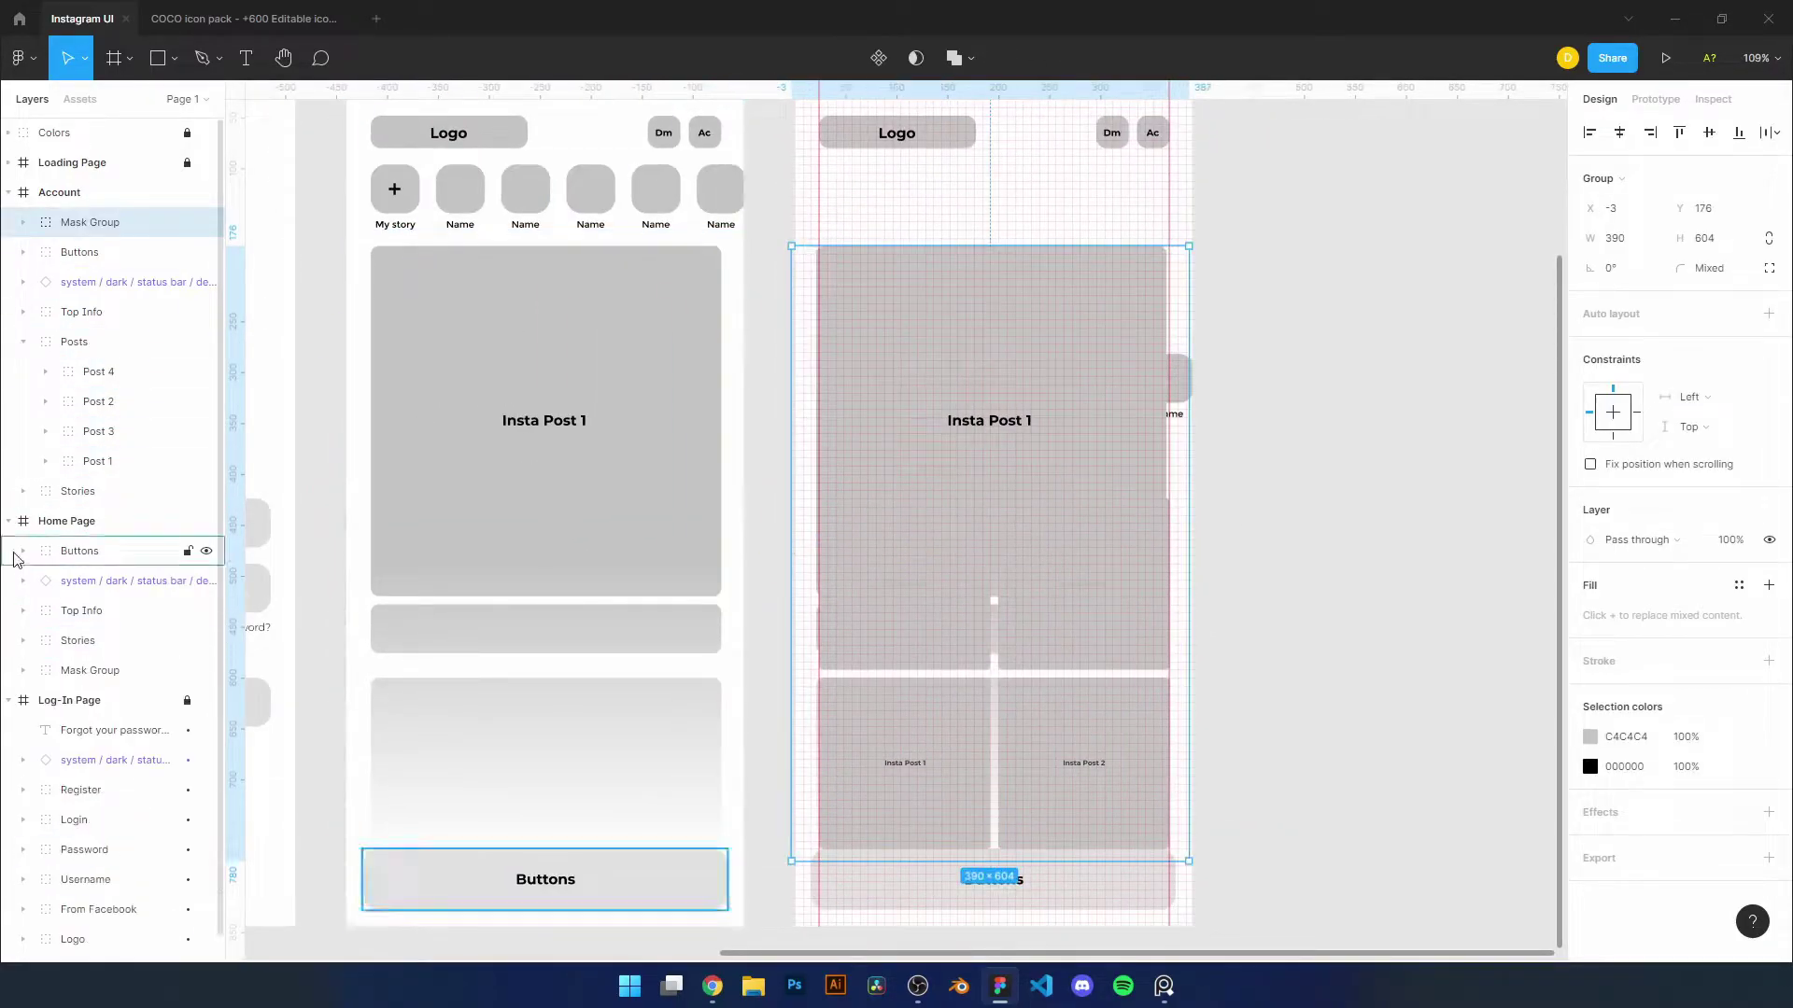
left_click_drag(120, 461, 121, 372)
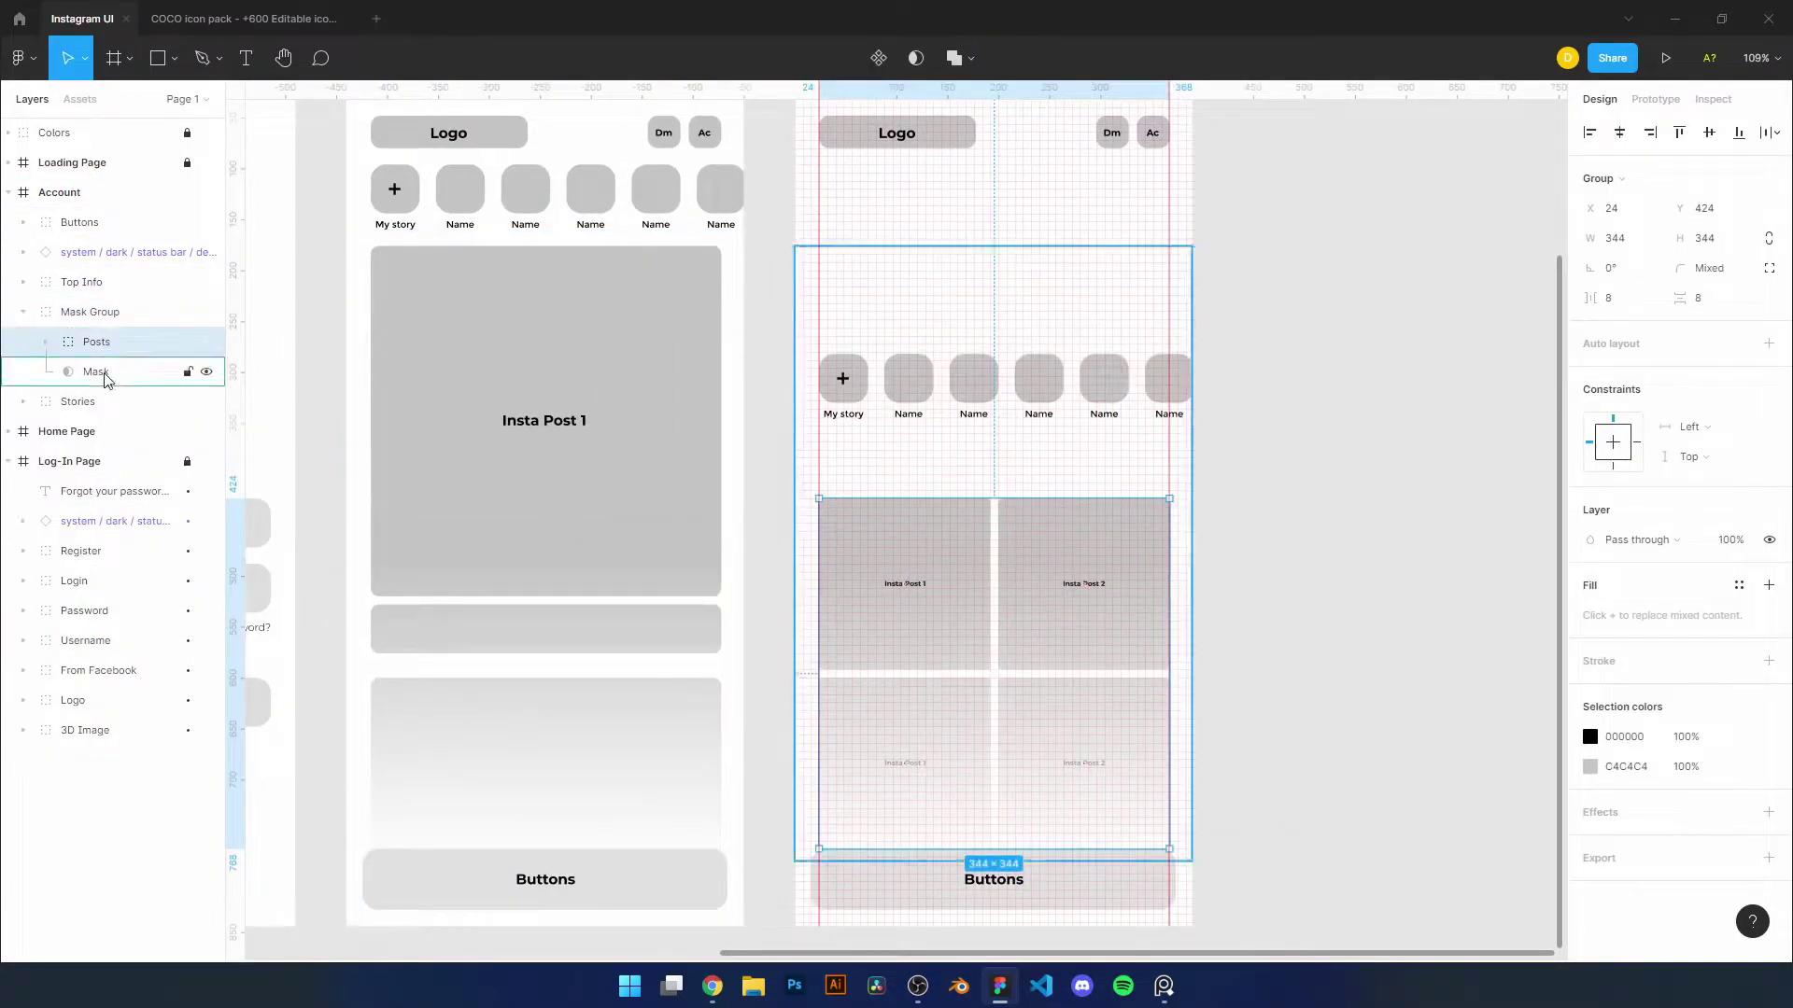
left_click_drag(977, 248, 986, 639)
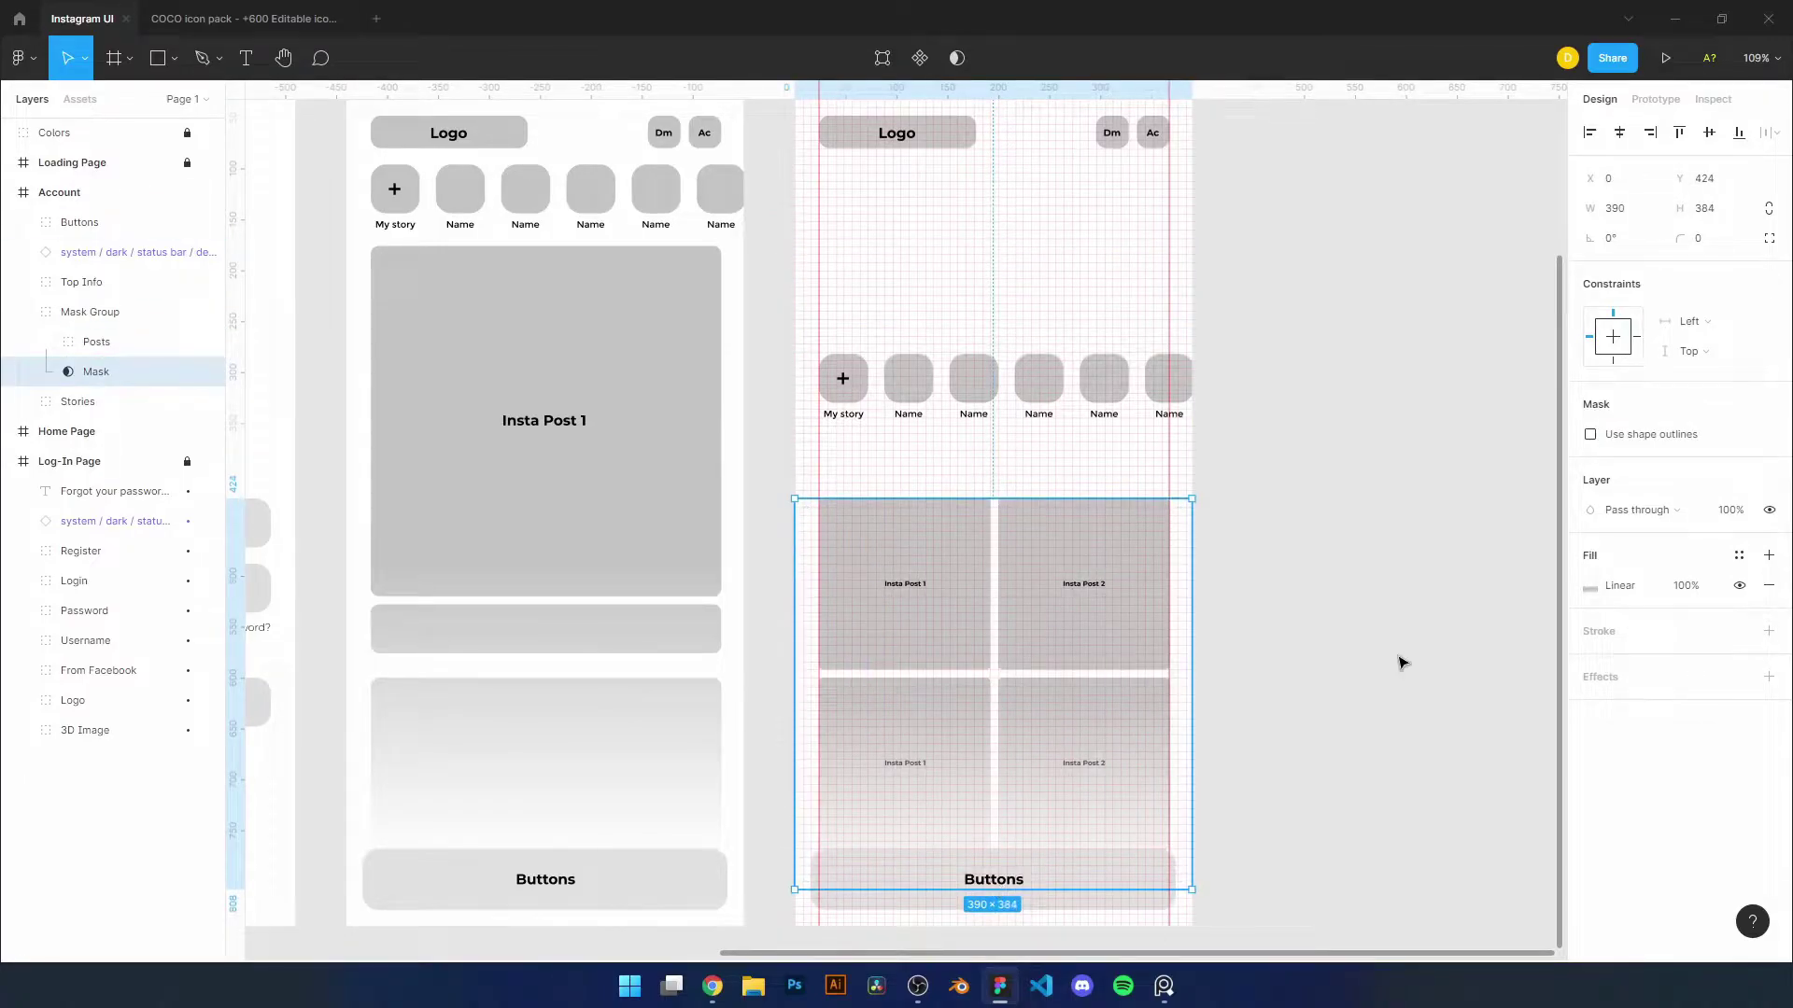
key("Delete")
left_click(87, 312)
key("shift+2")
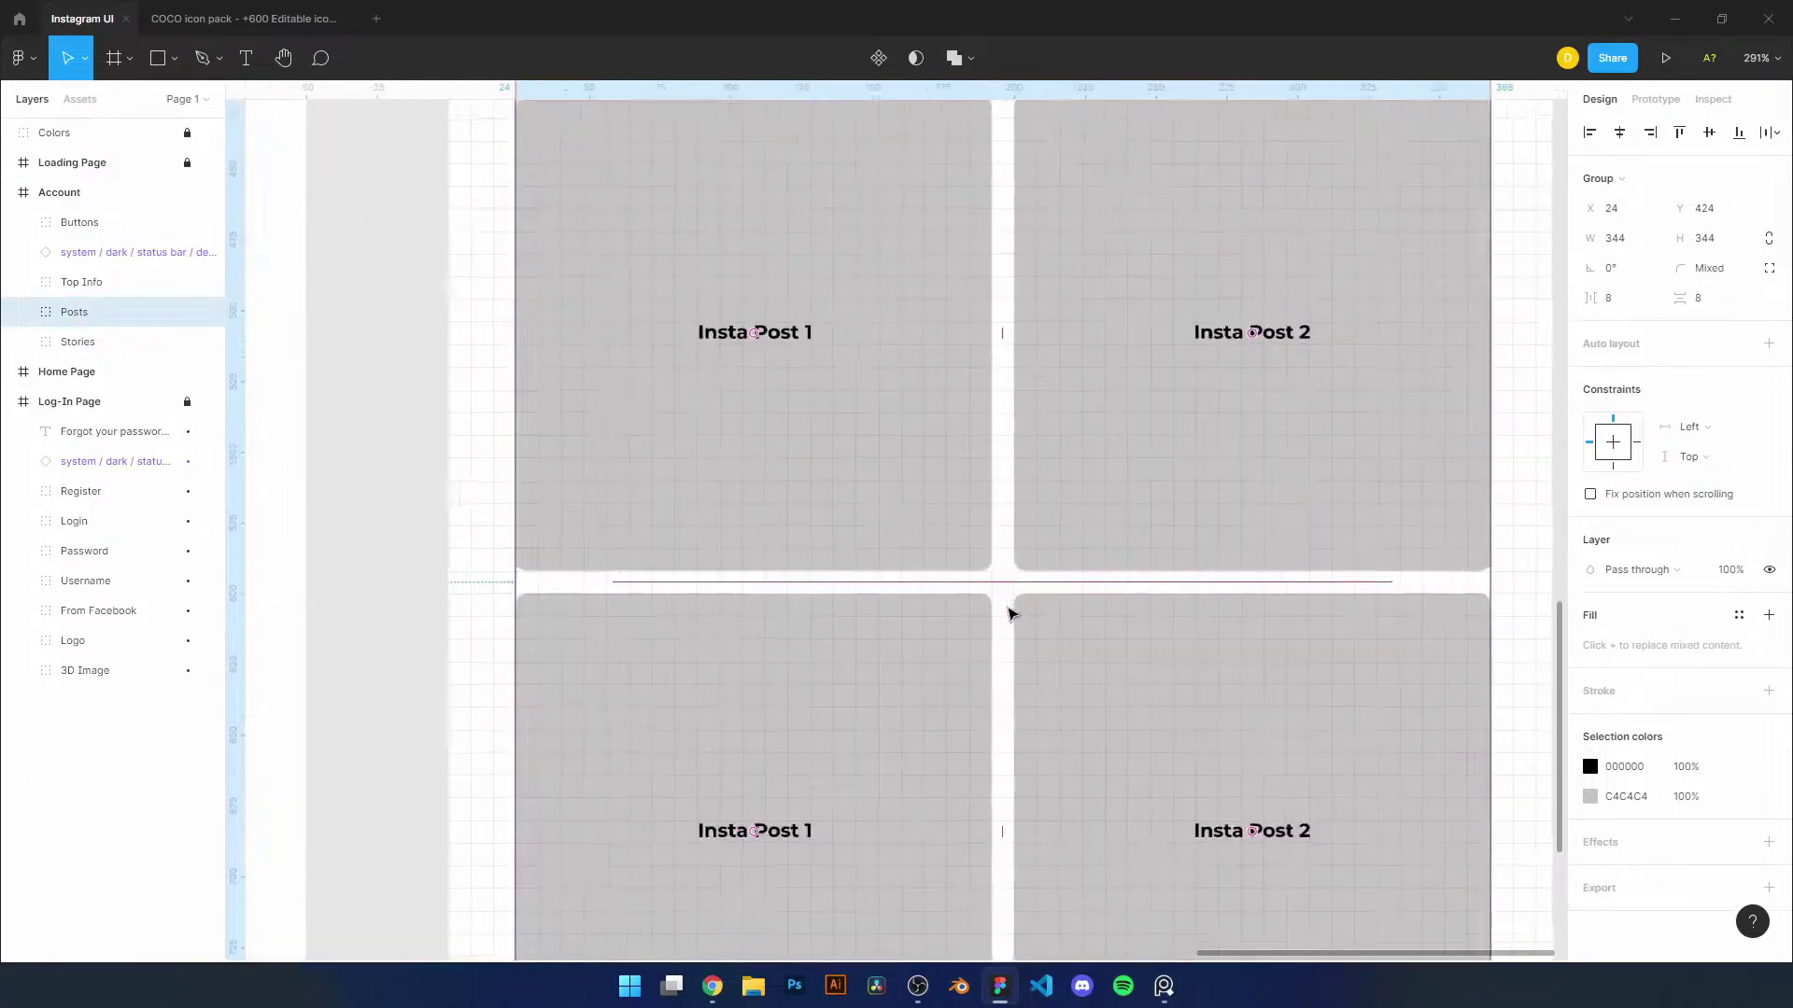
Move the BG Blur layer into the Account Buttons group and paste a copy there
scroll(484, 652, "down", 3)
scroll(940, 689, "down", 3)
scroll(1352, 672, "down", 2)
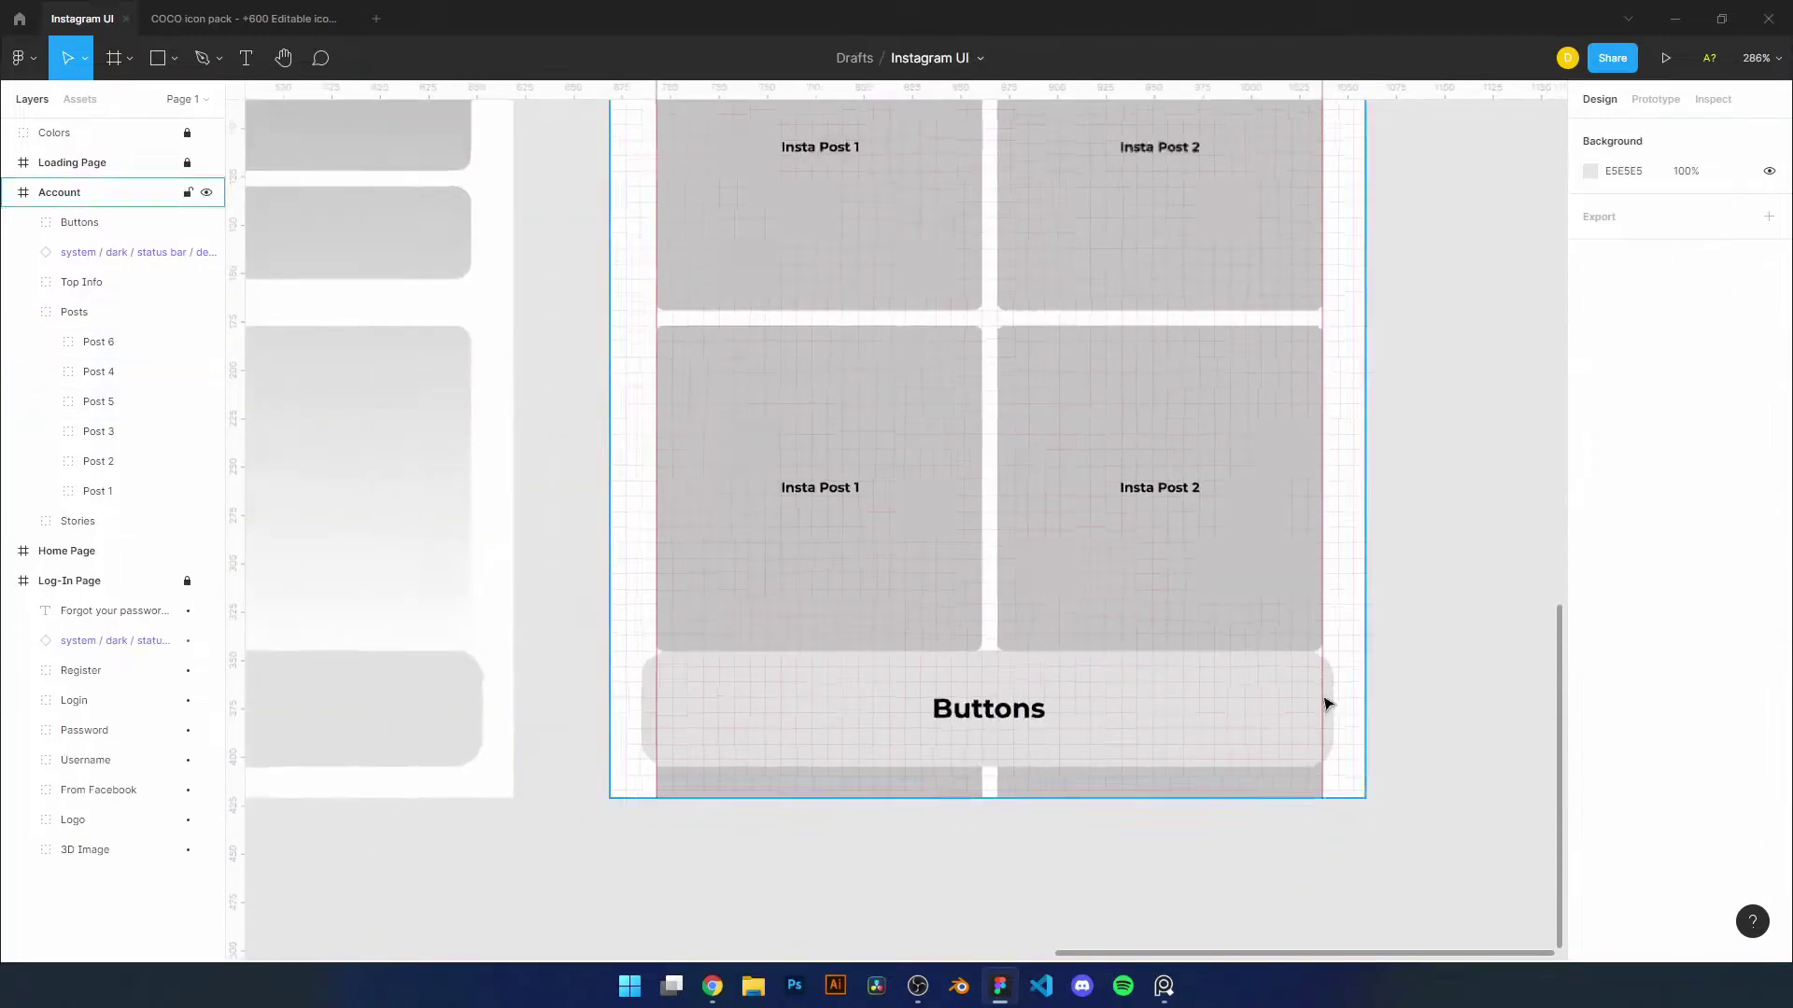
left_click_drag(1119, 864, 1027, 733)
key("ctrl+c")
left_click(80, 670)
key("ctrl+v")
Delete the old Top Info bar from the Account page
scroll(1363, 538, "down", 3)
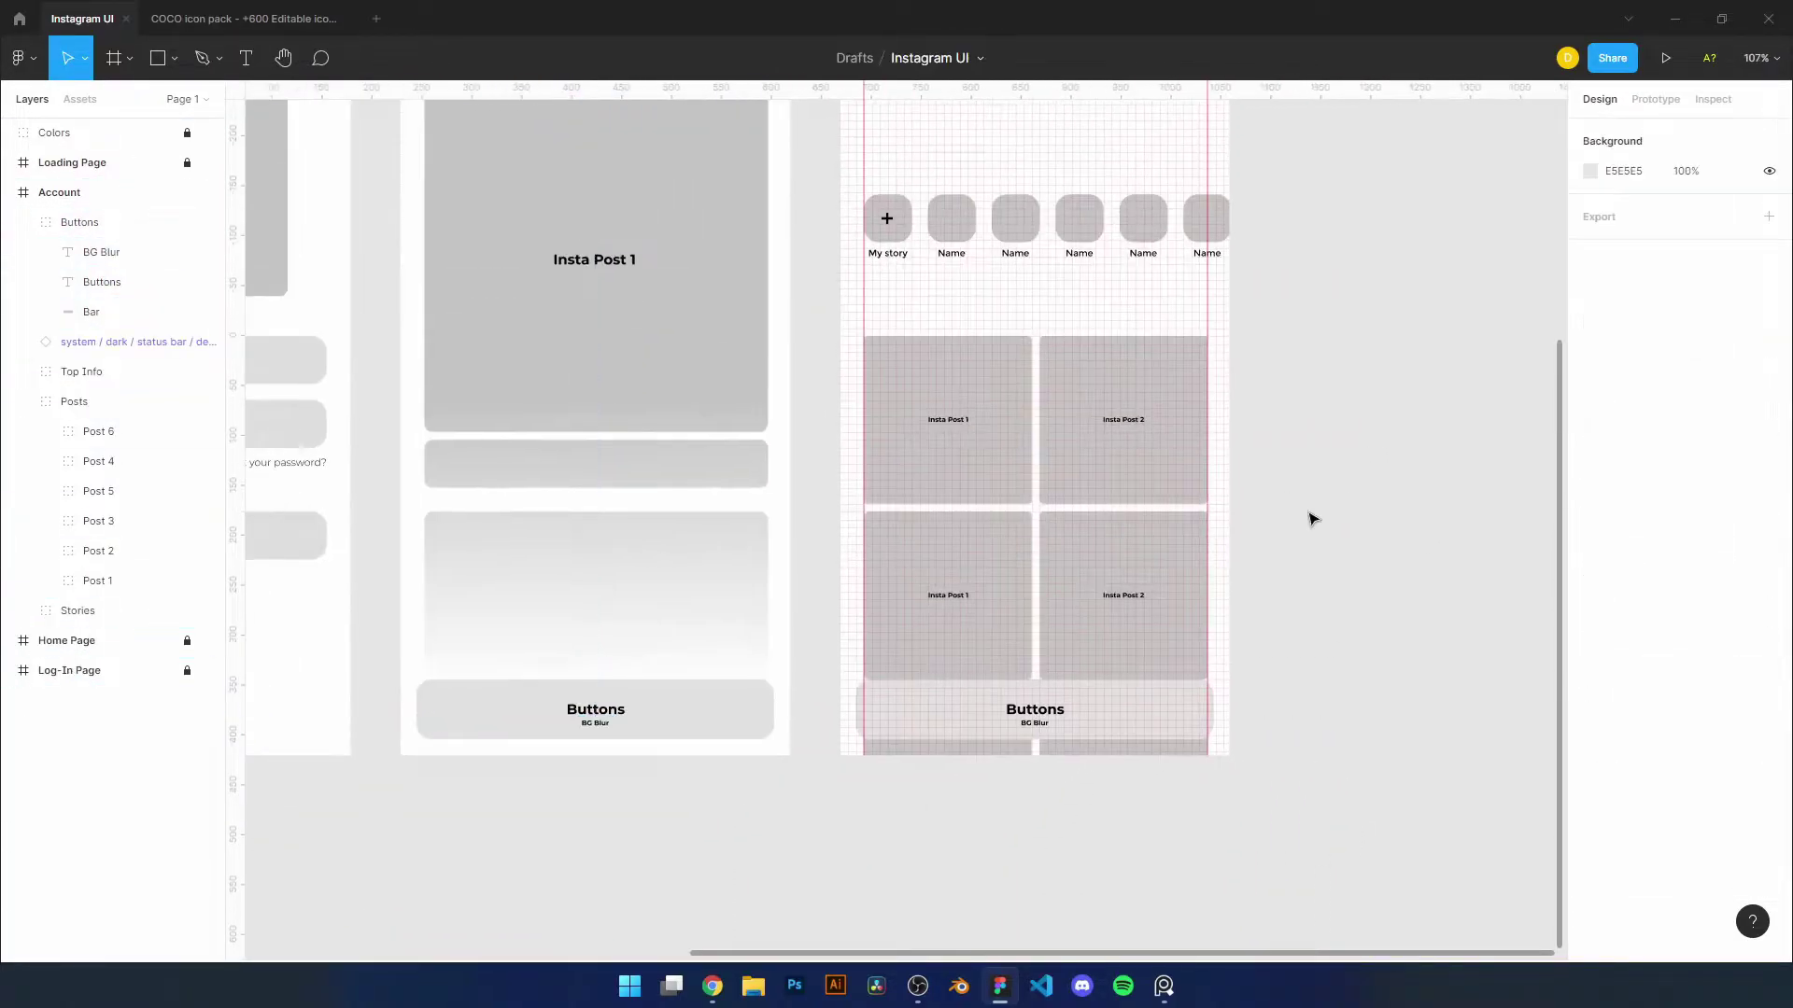
scroll(889, 416, "up", 2)
left_click(798, 326)
key("Delete")
scroll(1077, 362, "up", 3)
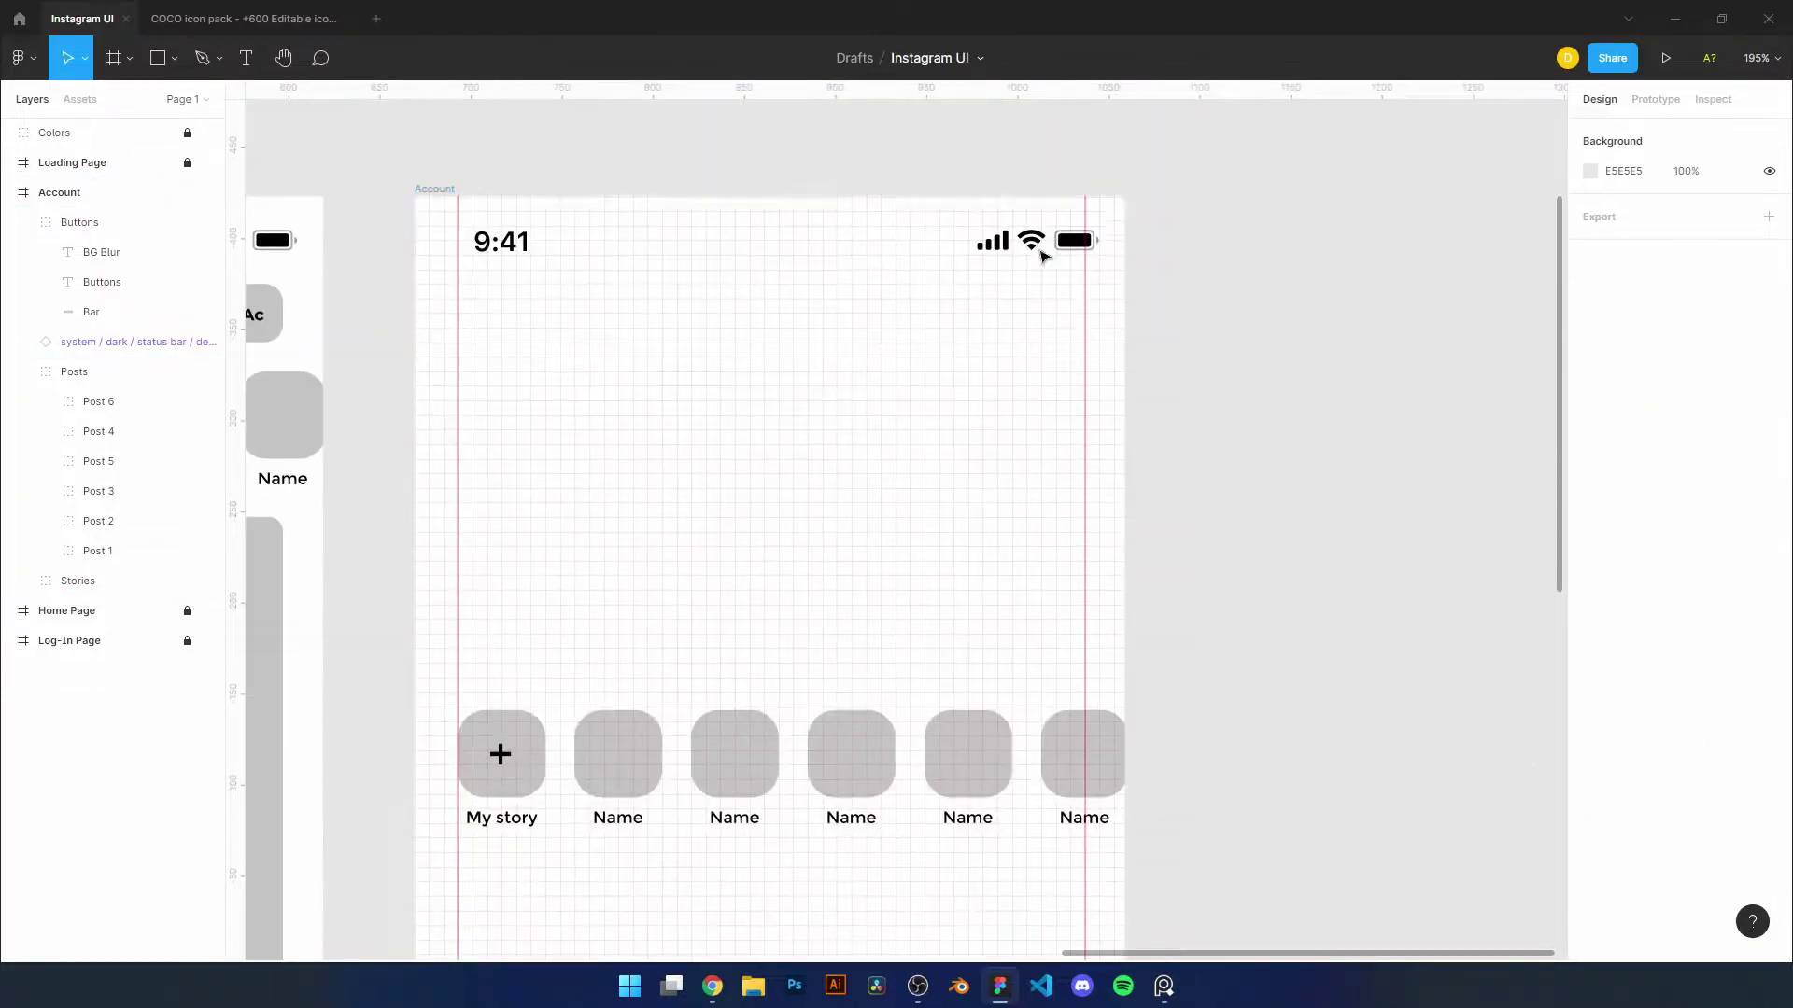
Draw a thin bar below the battery icon and duplicate it into a grouped three-bar stack
left_click(1047, 254)
left_click(174, 58)
left_click(186, 100)
left_click_drag(1116, 306, 1040, 313)
scroll(1074, 336, "up", 3)
key("ctrl+d")
key("ctrl+d")
scroll(1021, 320, "up", 3)
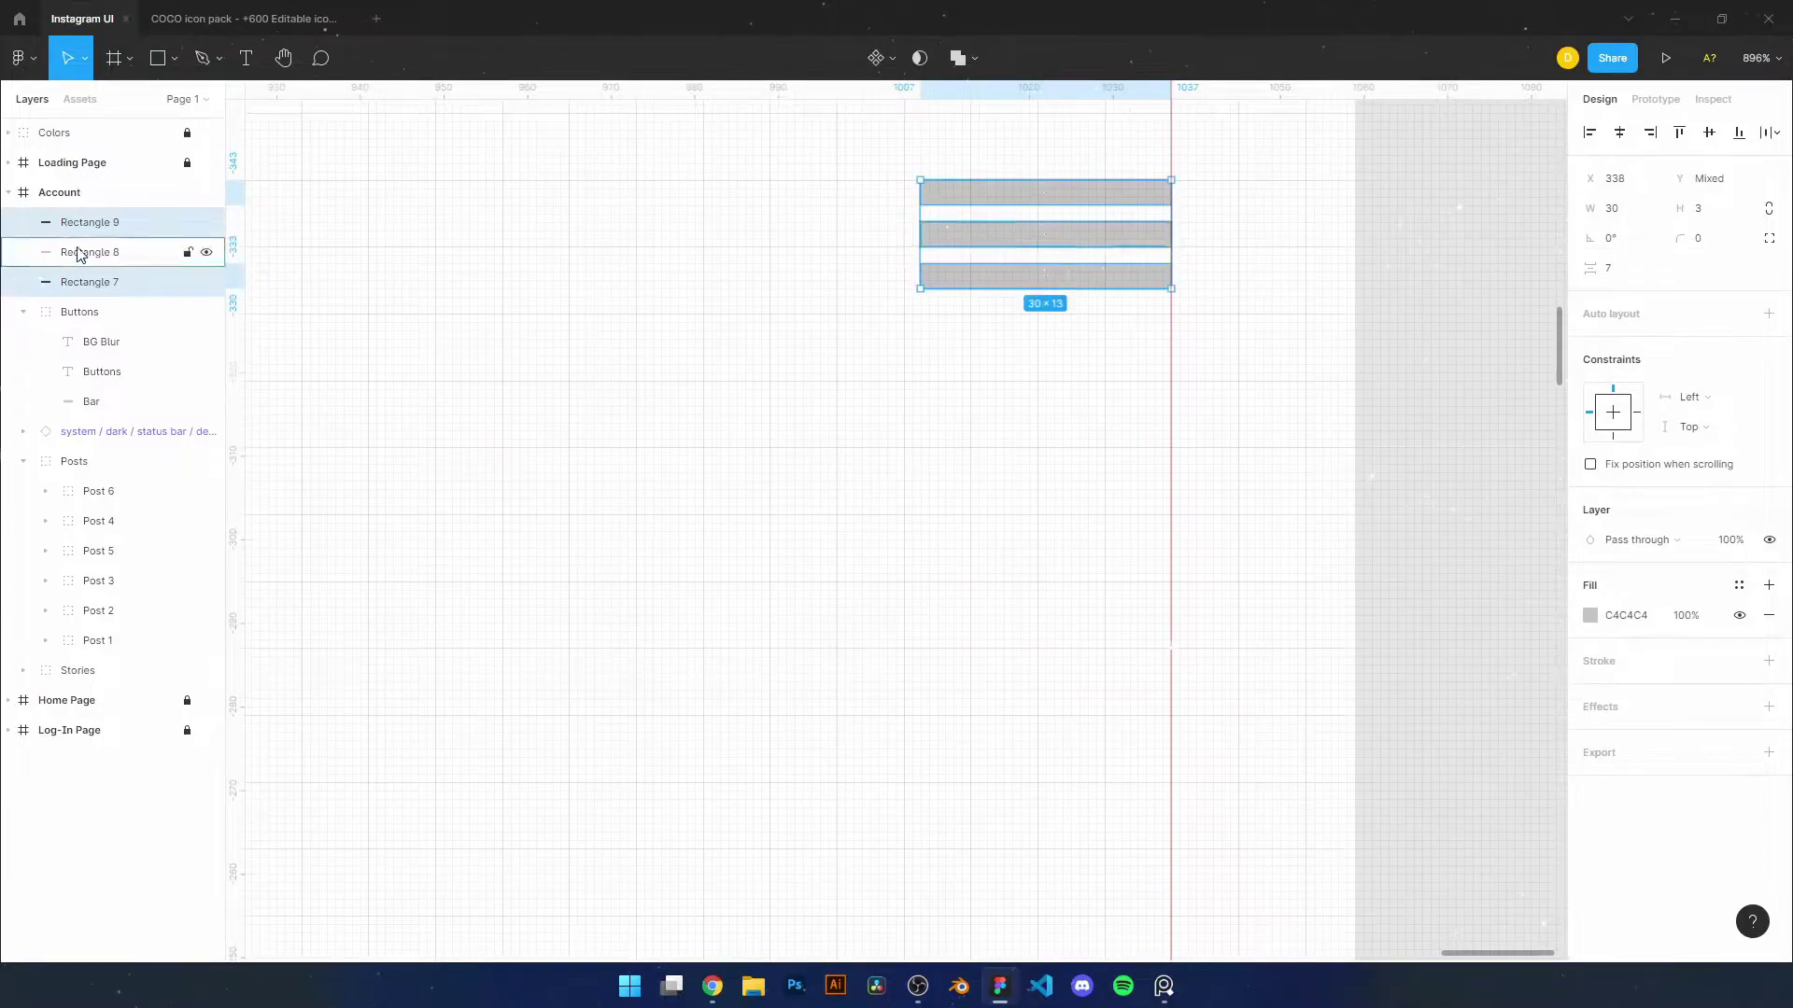
key("ctrl+g")
Name the group 'Options icon' and nudge it up about 20 px
double_click(93, 224)
key("Return")
scroll(1046, 280, "down", 3)
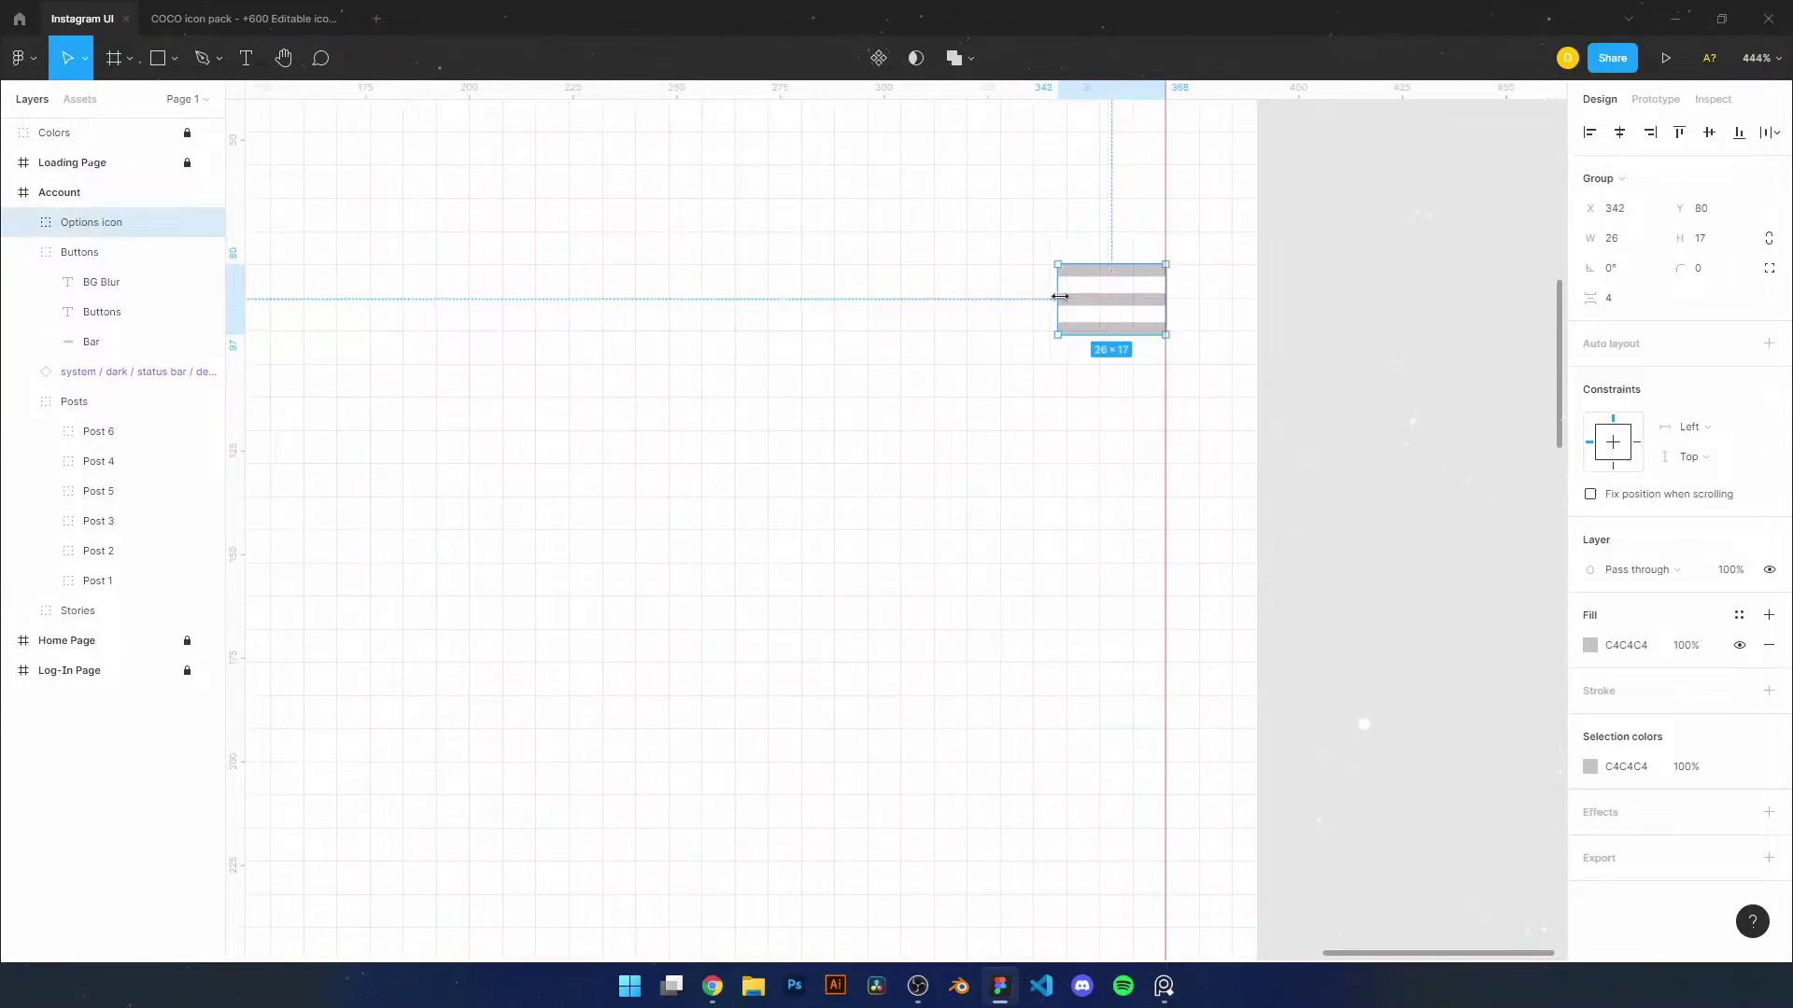
scroll(1074, 289, "down", 3)
scroll(1109, 290, "down", 2)
left_click_drag(1248, 364, 1249, 345)
left_click(954, 651, "ctrl")
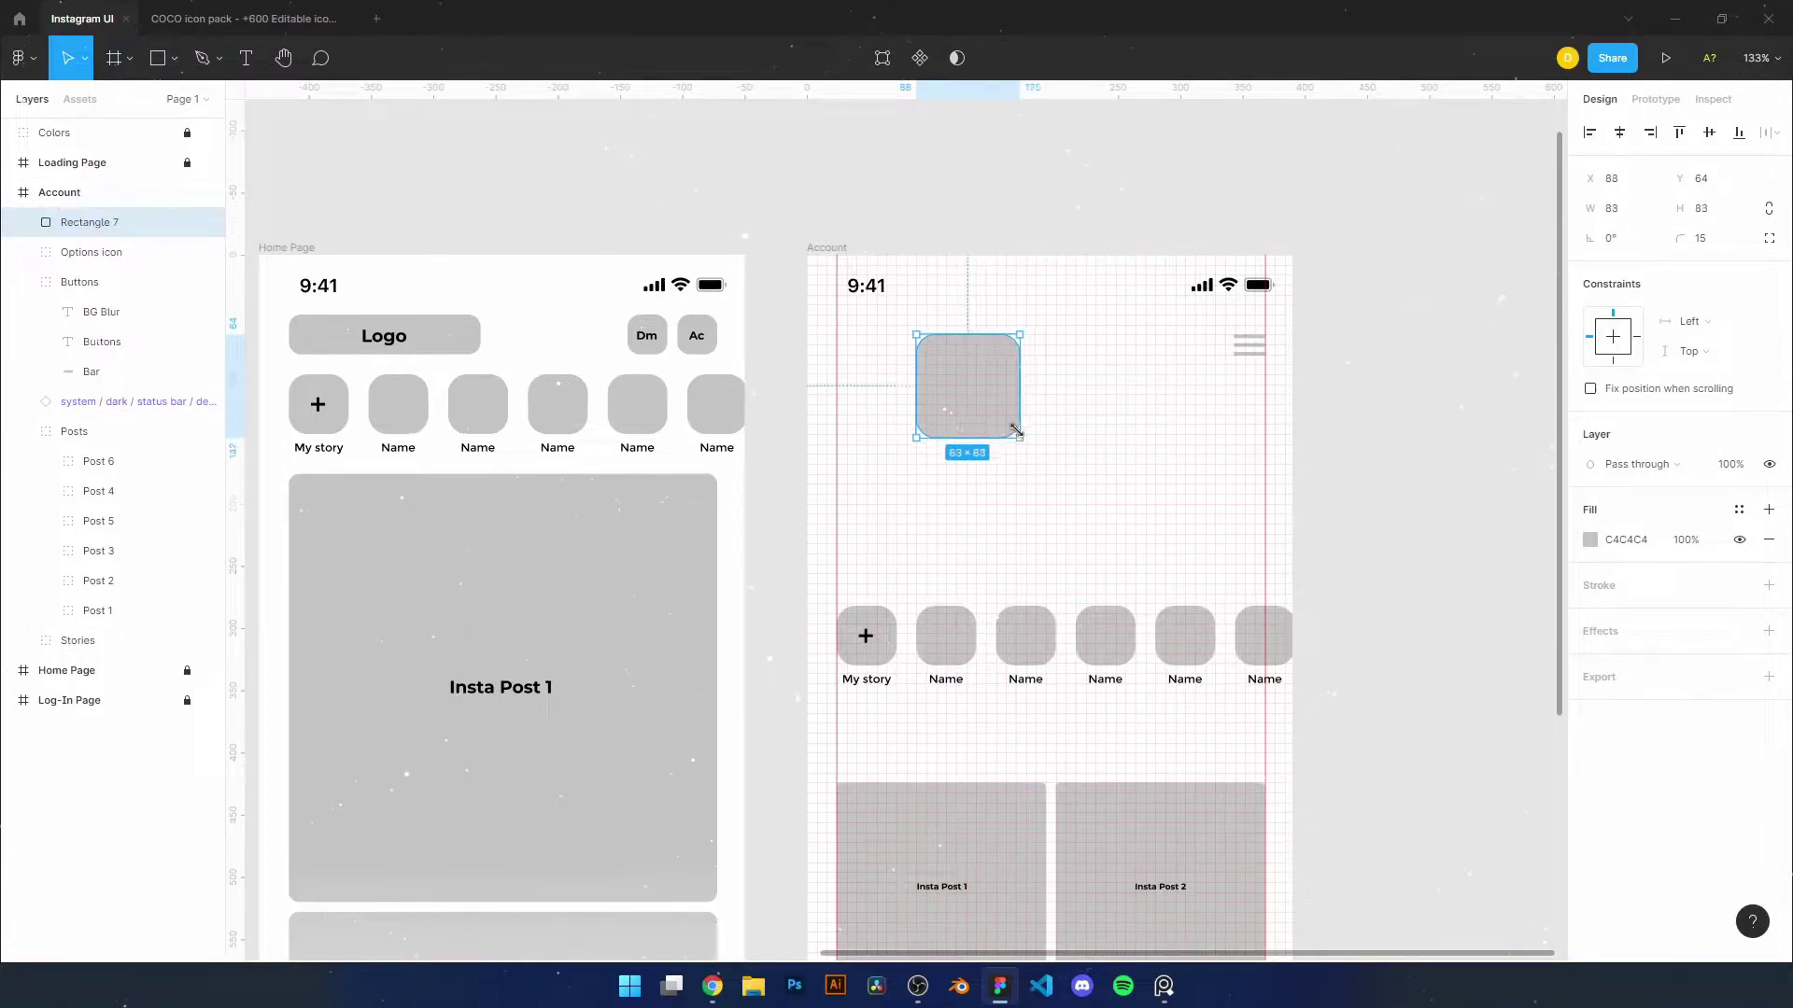
Resize the profile square to 64×64 and add the bold dou.arts username text above it
scroll(1021, 435, "up", 5)
scroll(952, 372, "down", 2)
mouse_move(980, 417)
left_mouse_down()
mouse_move(860, 389)
mouse_move(859, 519)
left_mouse_up()
key("t")
left_click(914, 373)
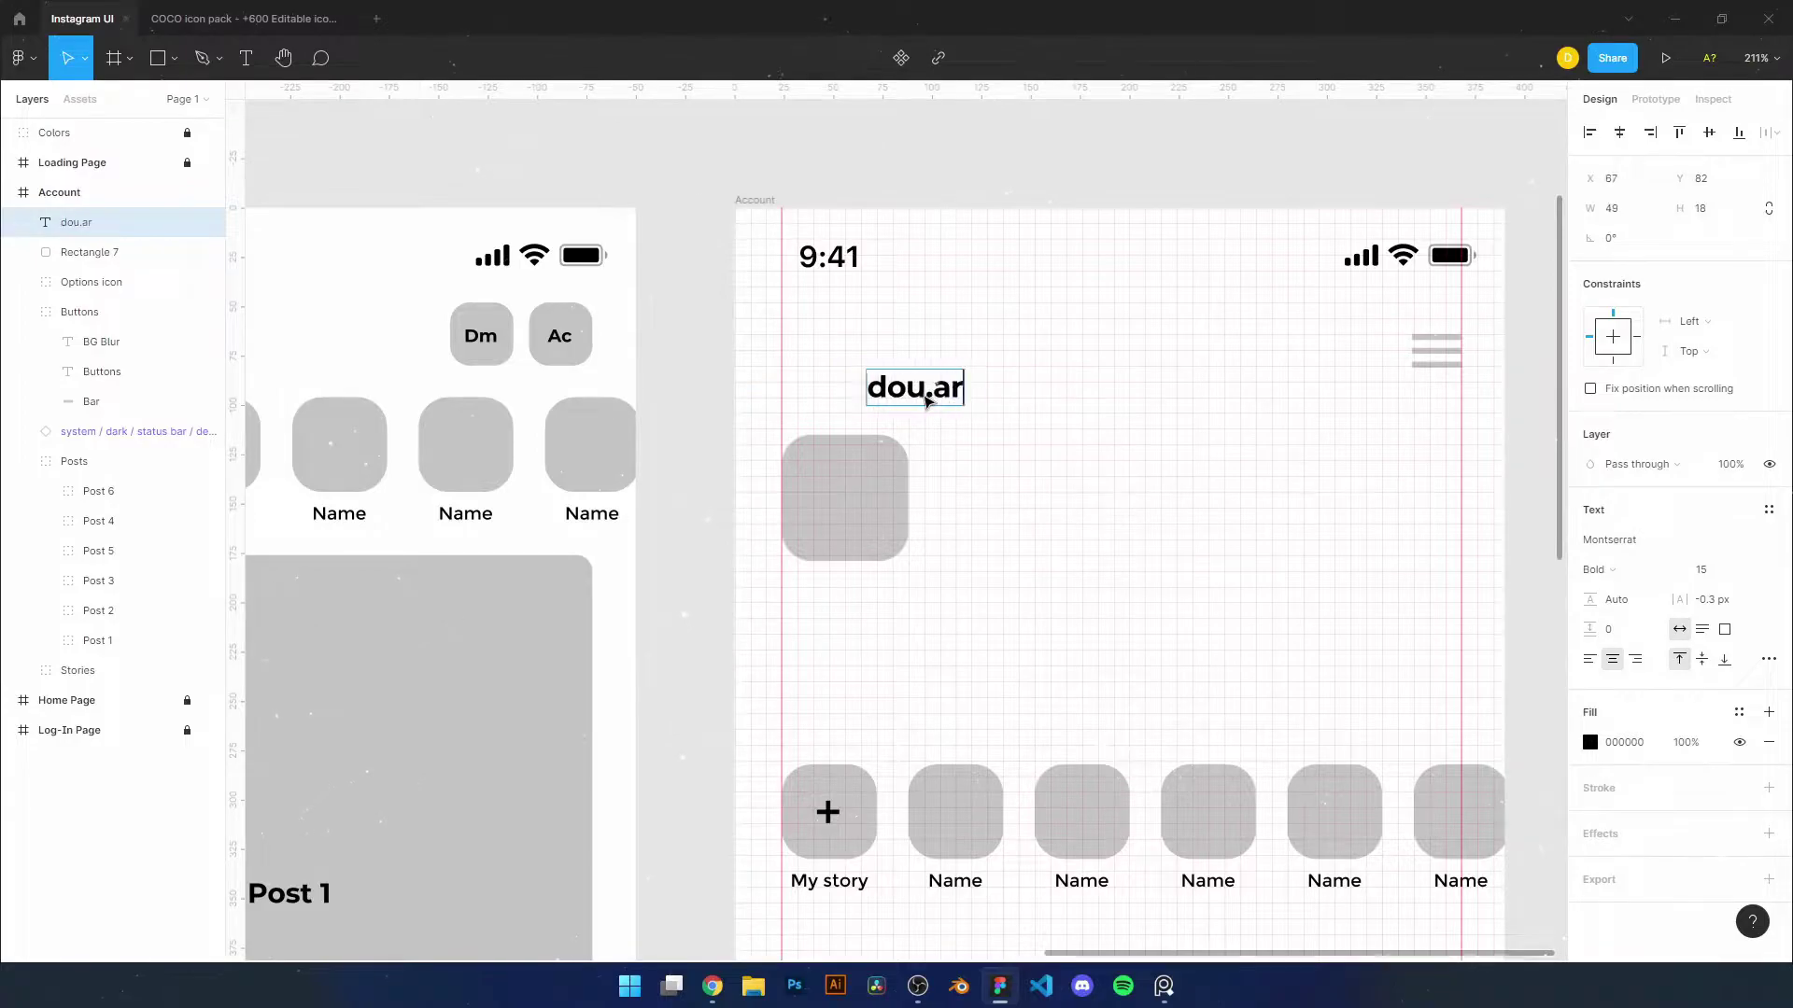
key("shift+2")
Discard trial arrows beside the username and draw a short horizontal line there instead
scroll(797, 368, "down", 2)
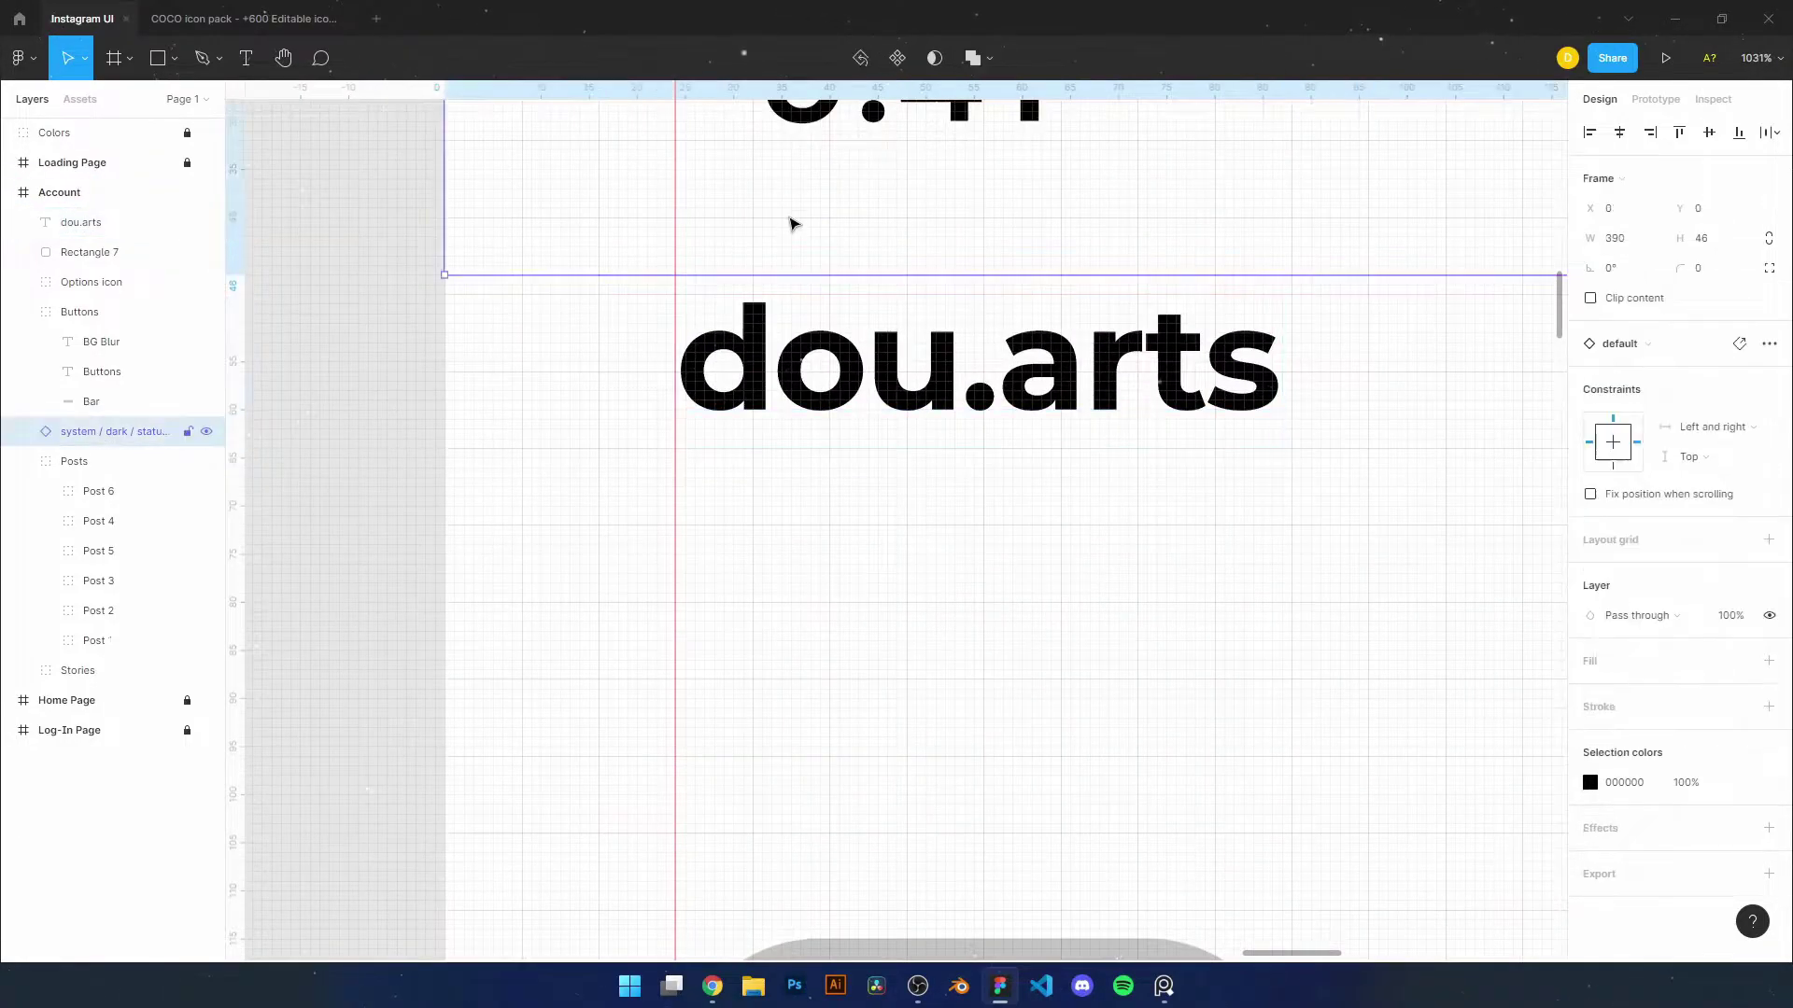
key("Escape")
left_click_drag(1322, 411, 1322, 501)
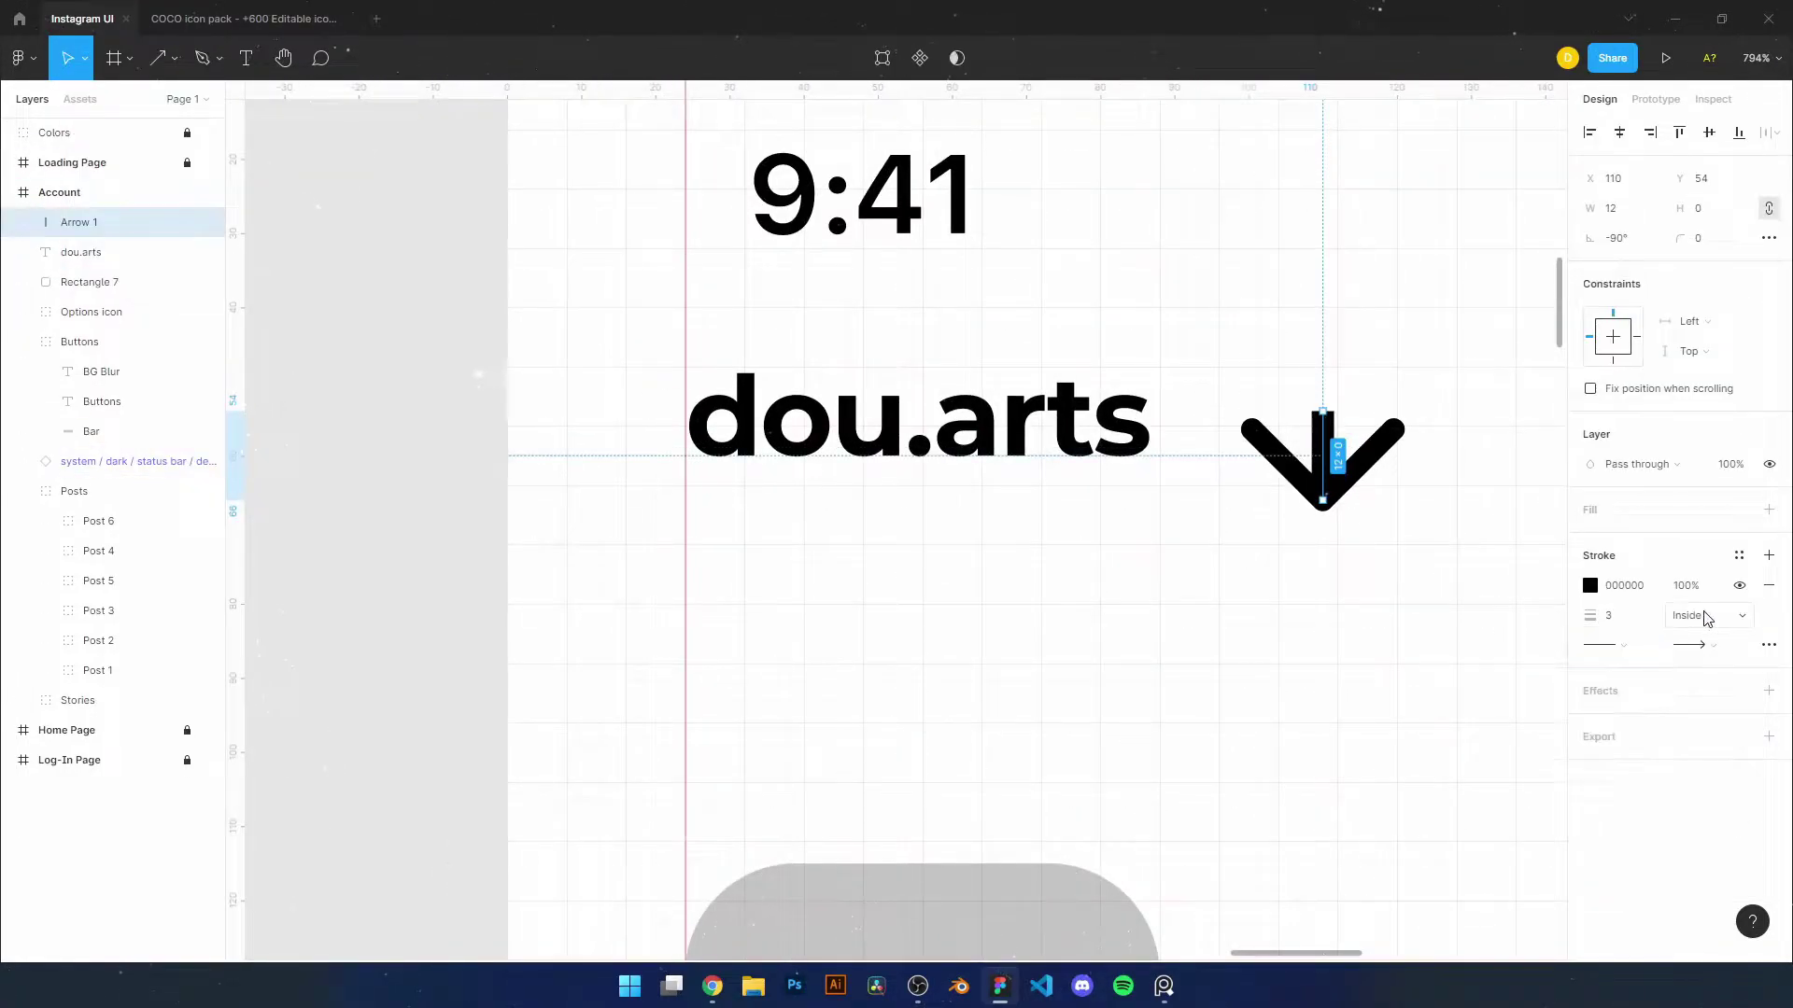
key("shift+l")
left_click_drag(1374, 448, 1382, 534)
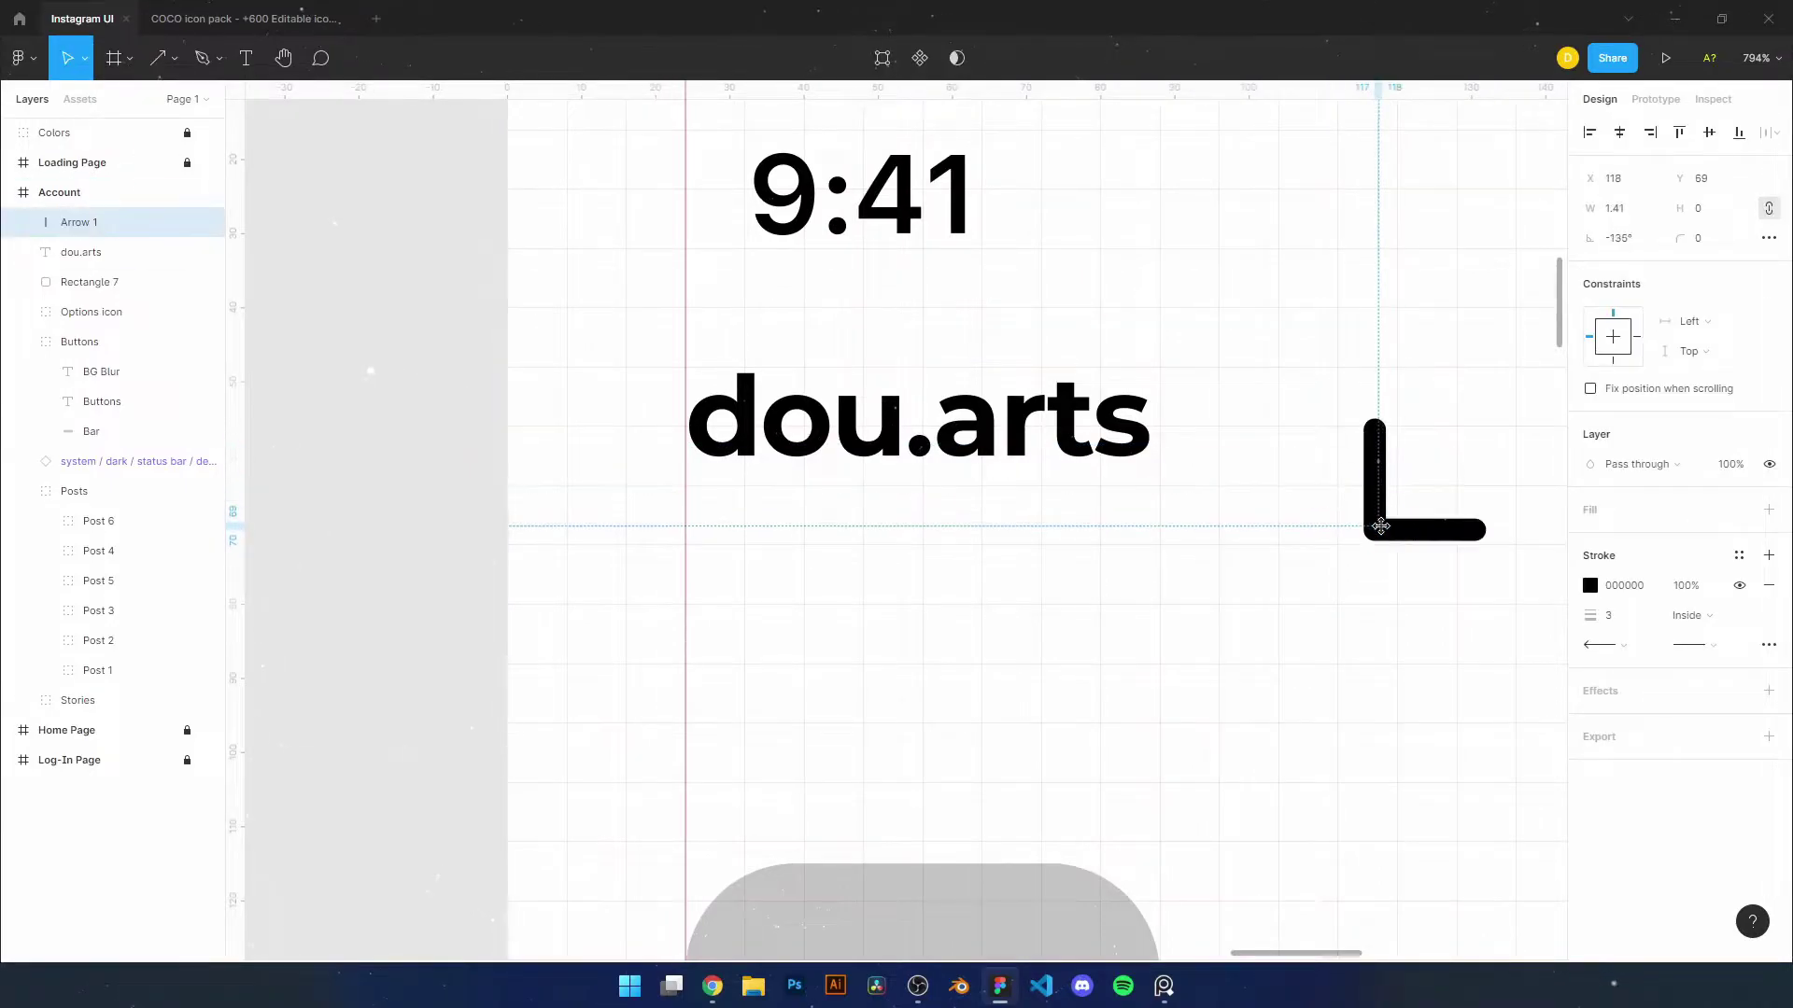
key("Delete")
key("l")
left_click_drag(1256, 401, 1353, 402)
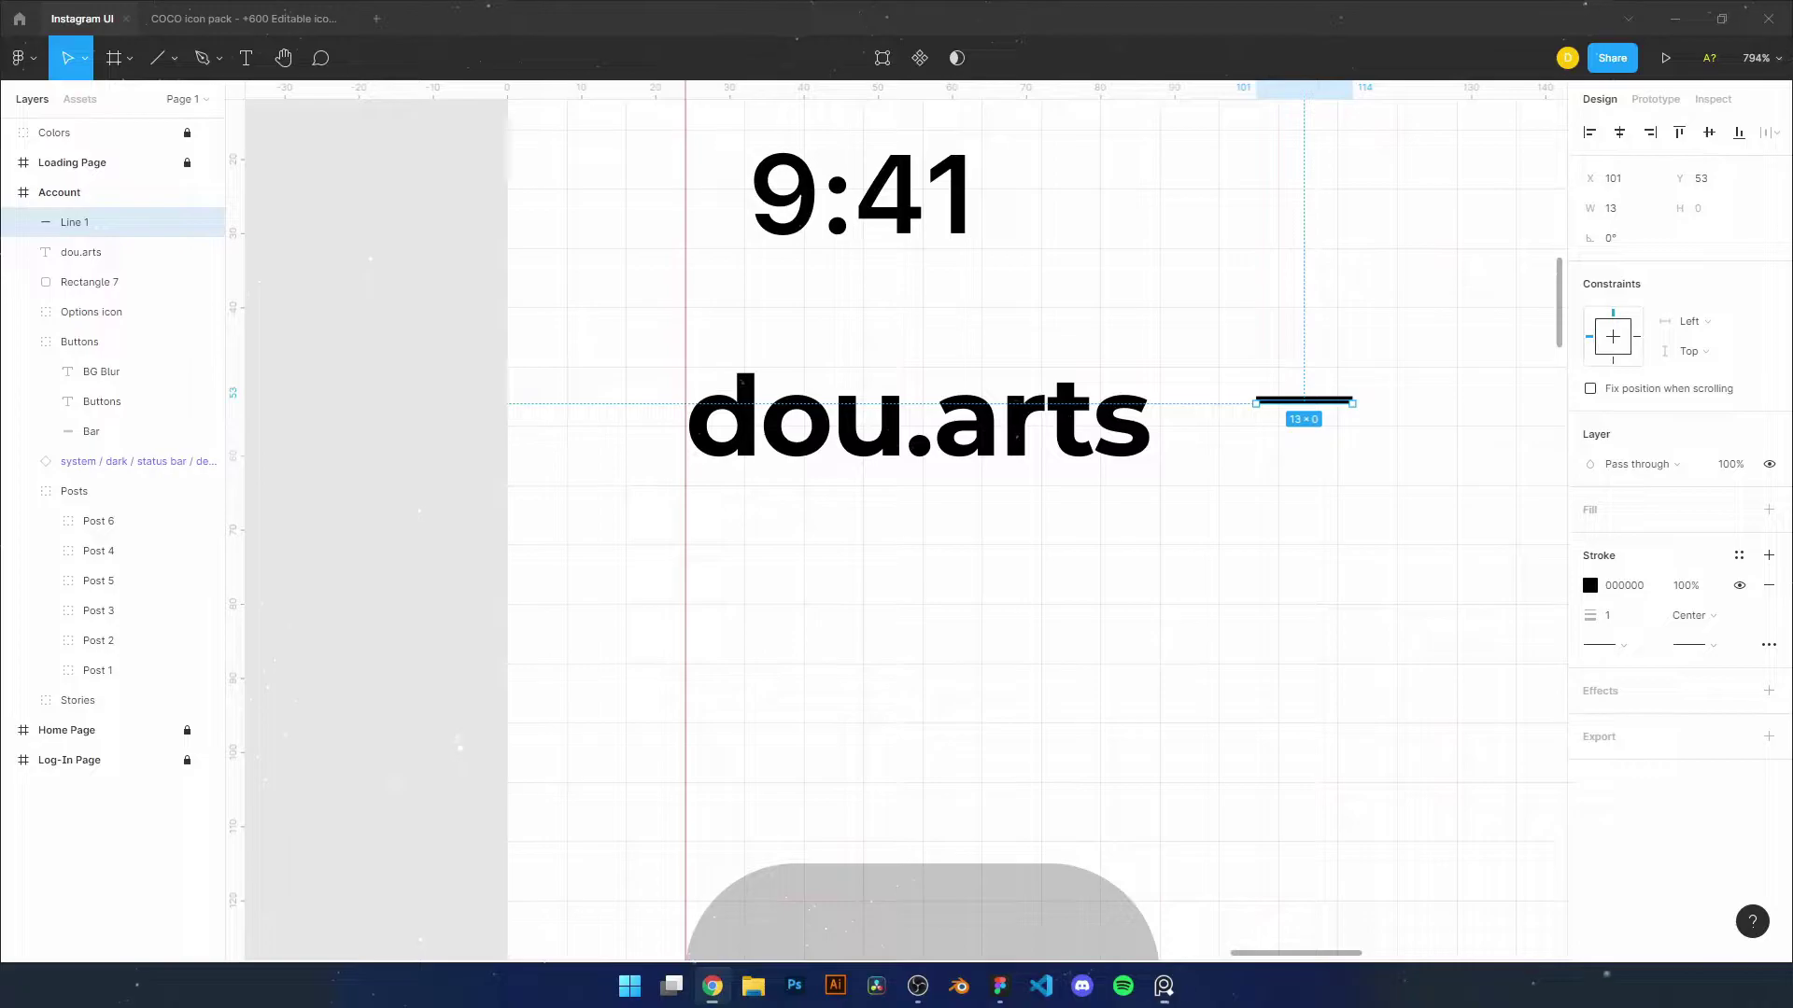
key("alt+Tab")
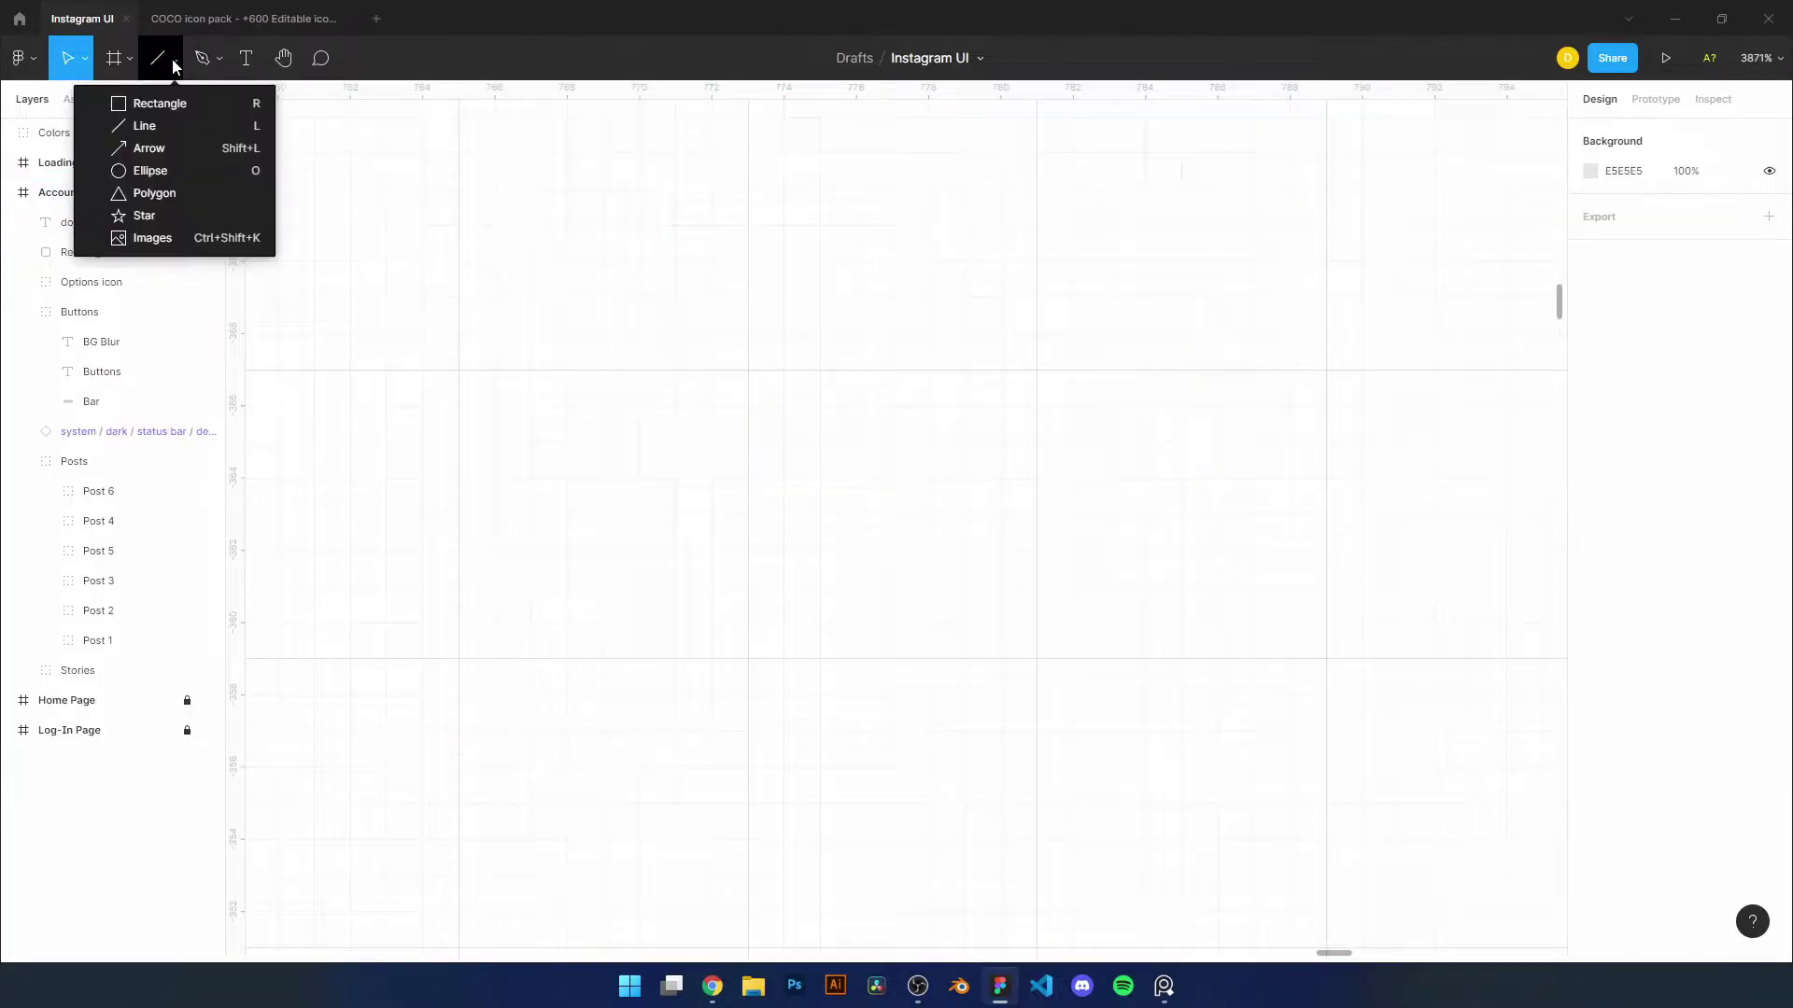
Draw a V-shaped chevron path beside the username with the Pen tool
left_click(834, 388)
left_click(979, 533)
key("Escape")
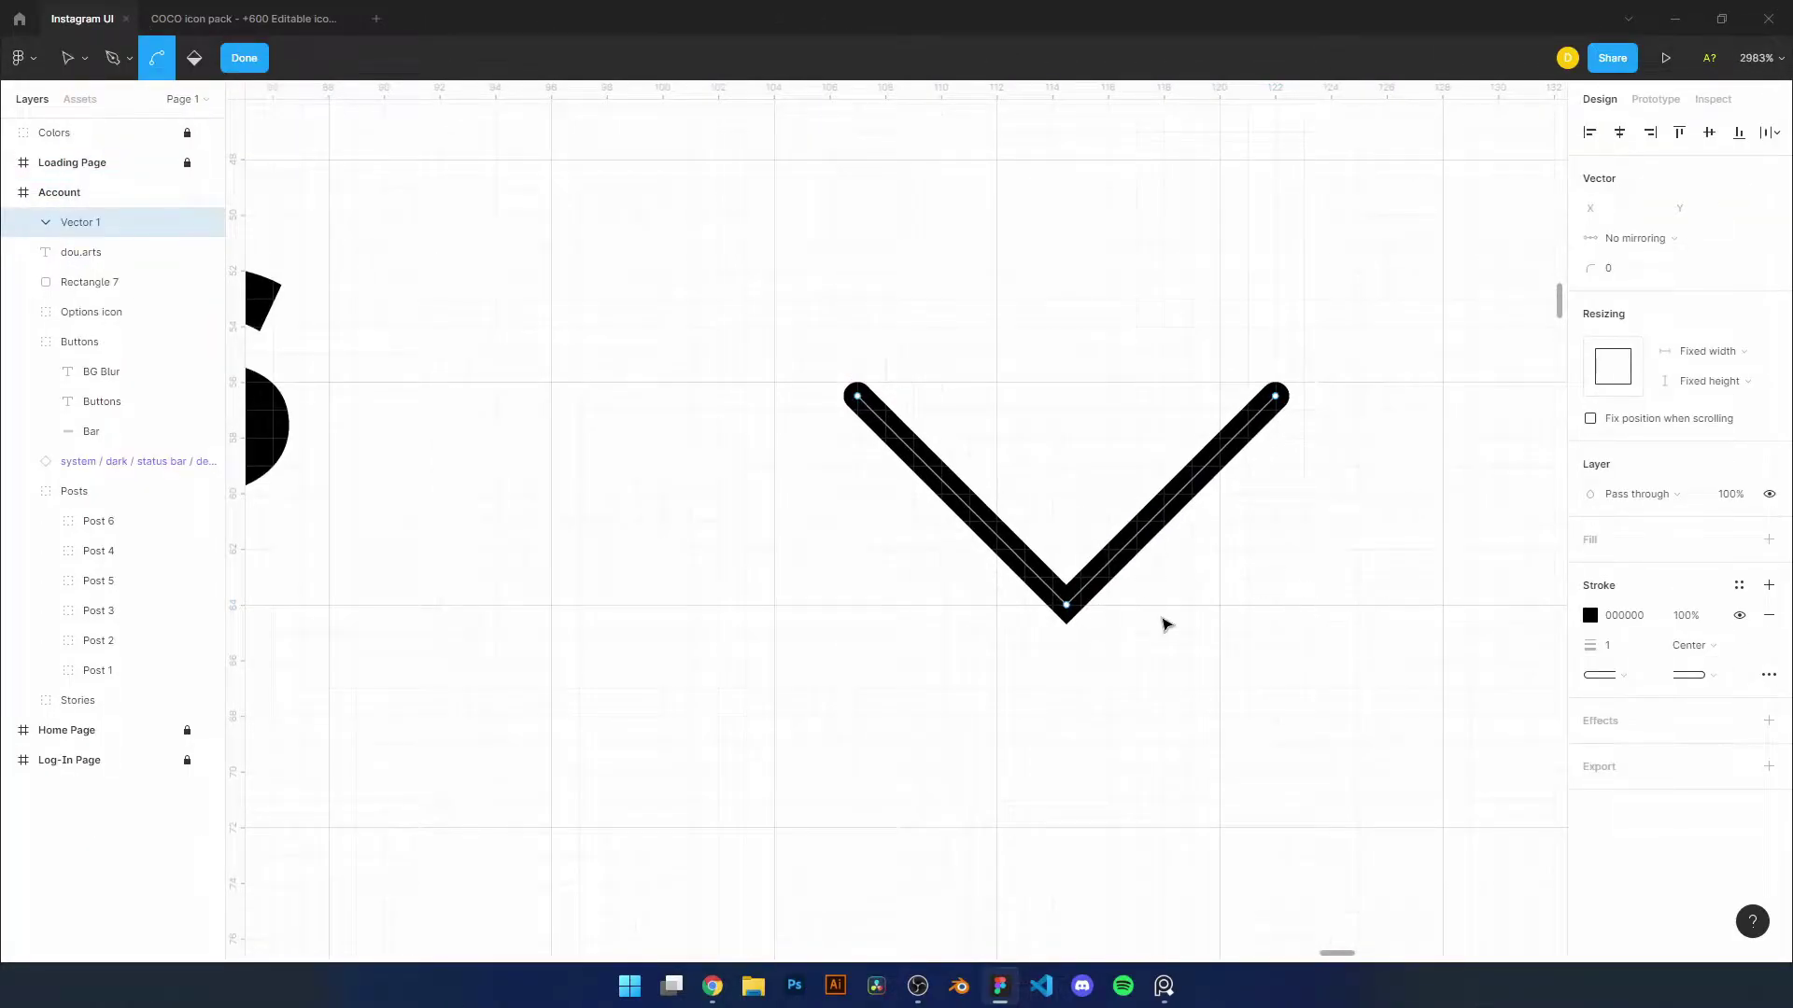
scroll(1166, 624, "down", 3)
key("Escape")
scroll(1009, 499, "up", 1)
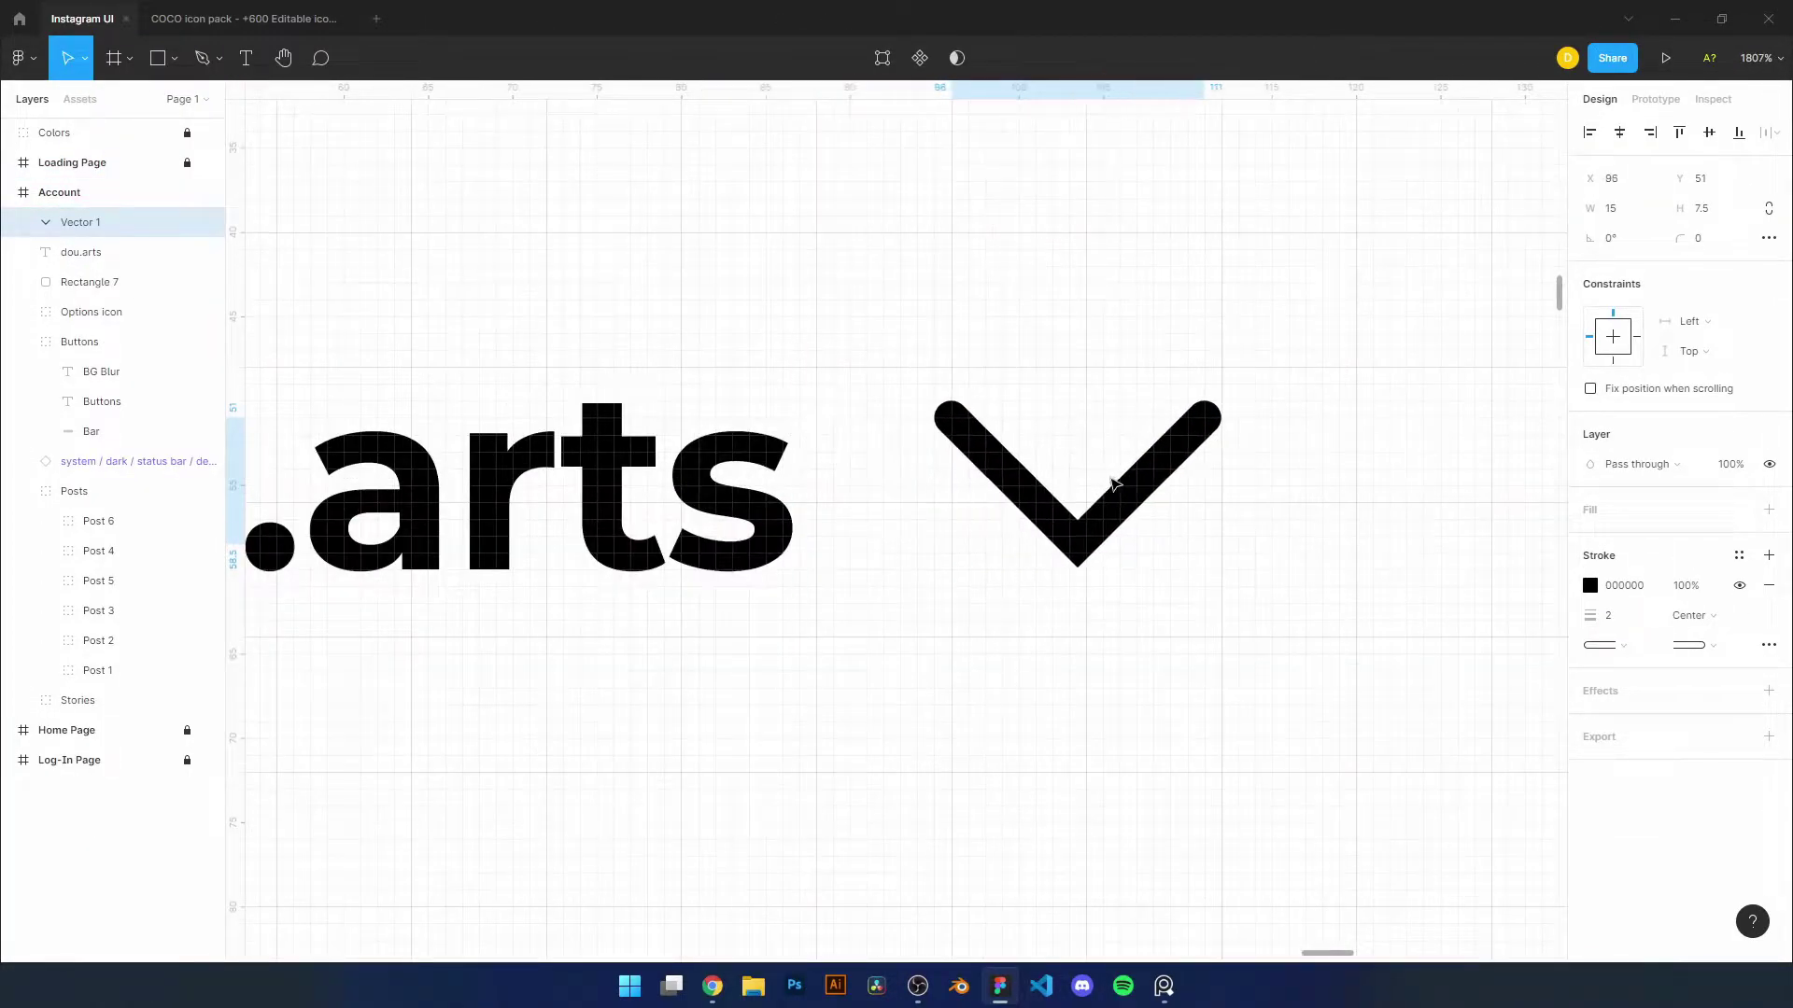
scroll(863, 529, "down", 5)
scroll(969, 524, "up", 4)
scroll(1224, 568, "up", 4)
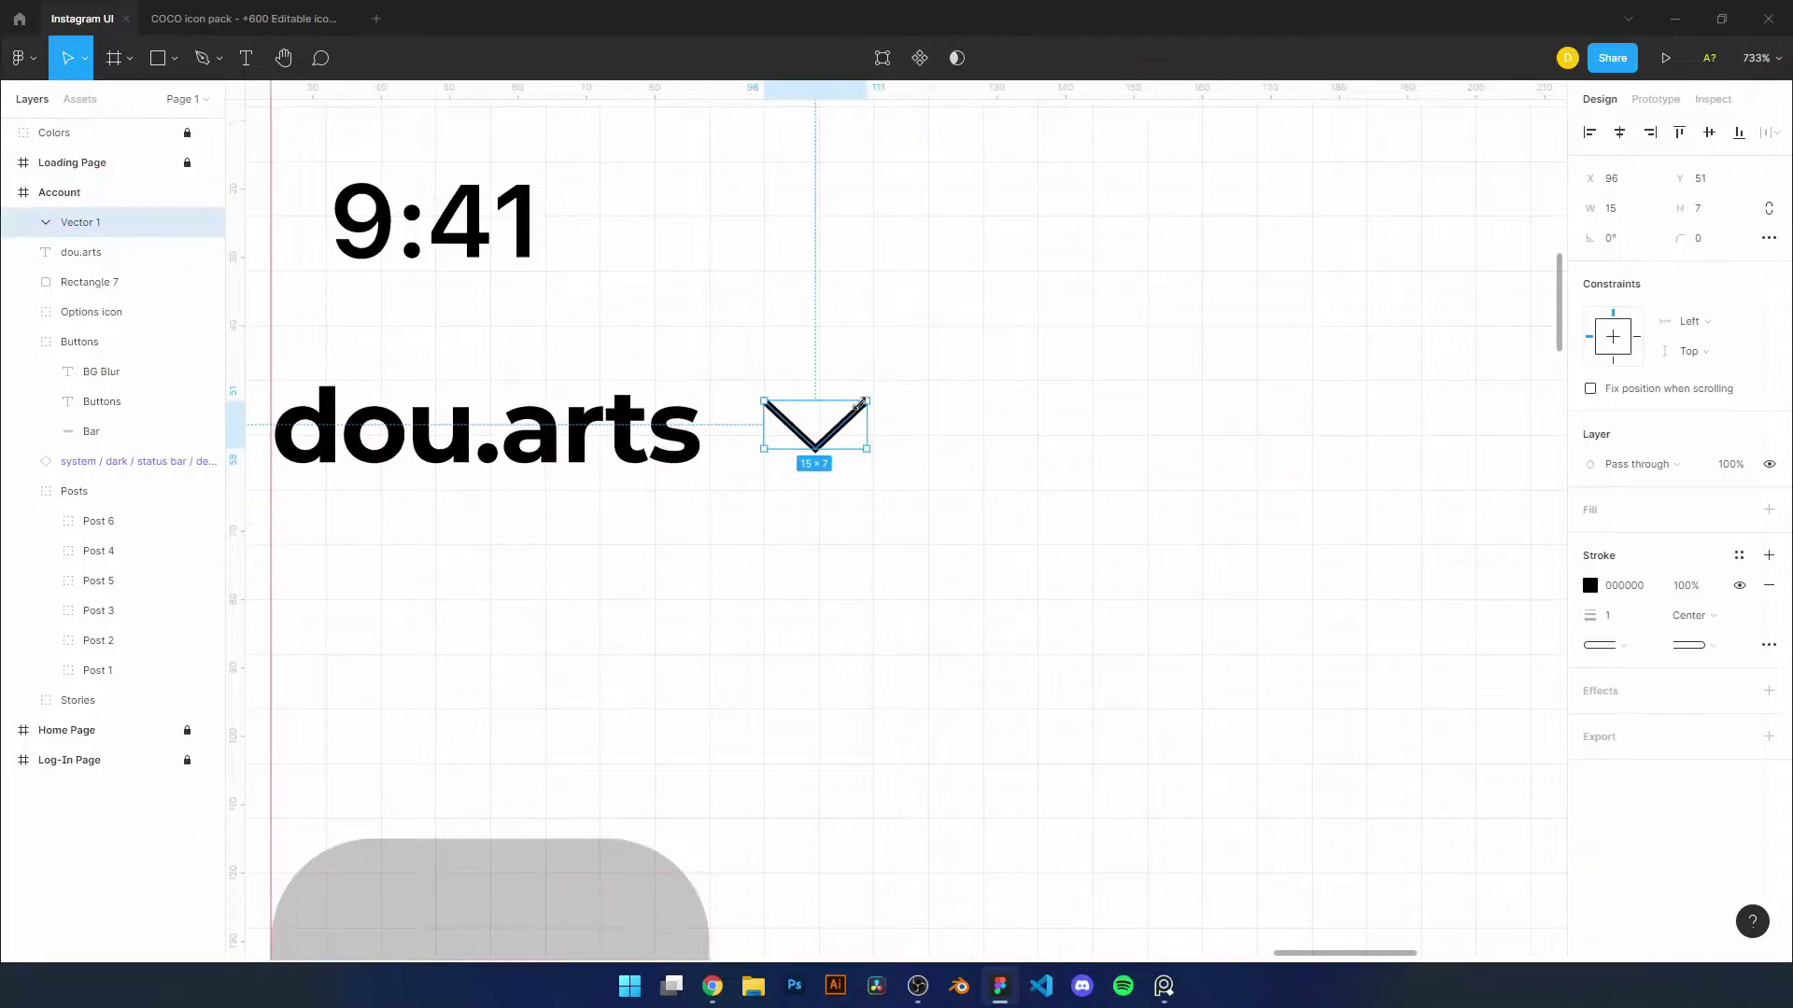
key("Escape")
Place the chevron next to the username with stroke weight 2 and width 15
left_click_drag(828, 446, 779, 454)
type("2")
key("Return")
scroll(1053, 480, "up", 2)
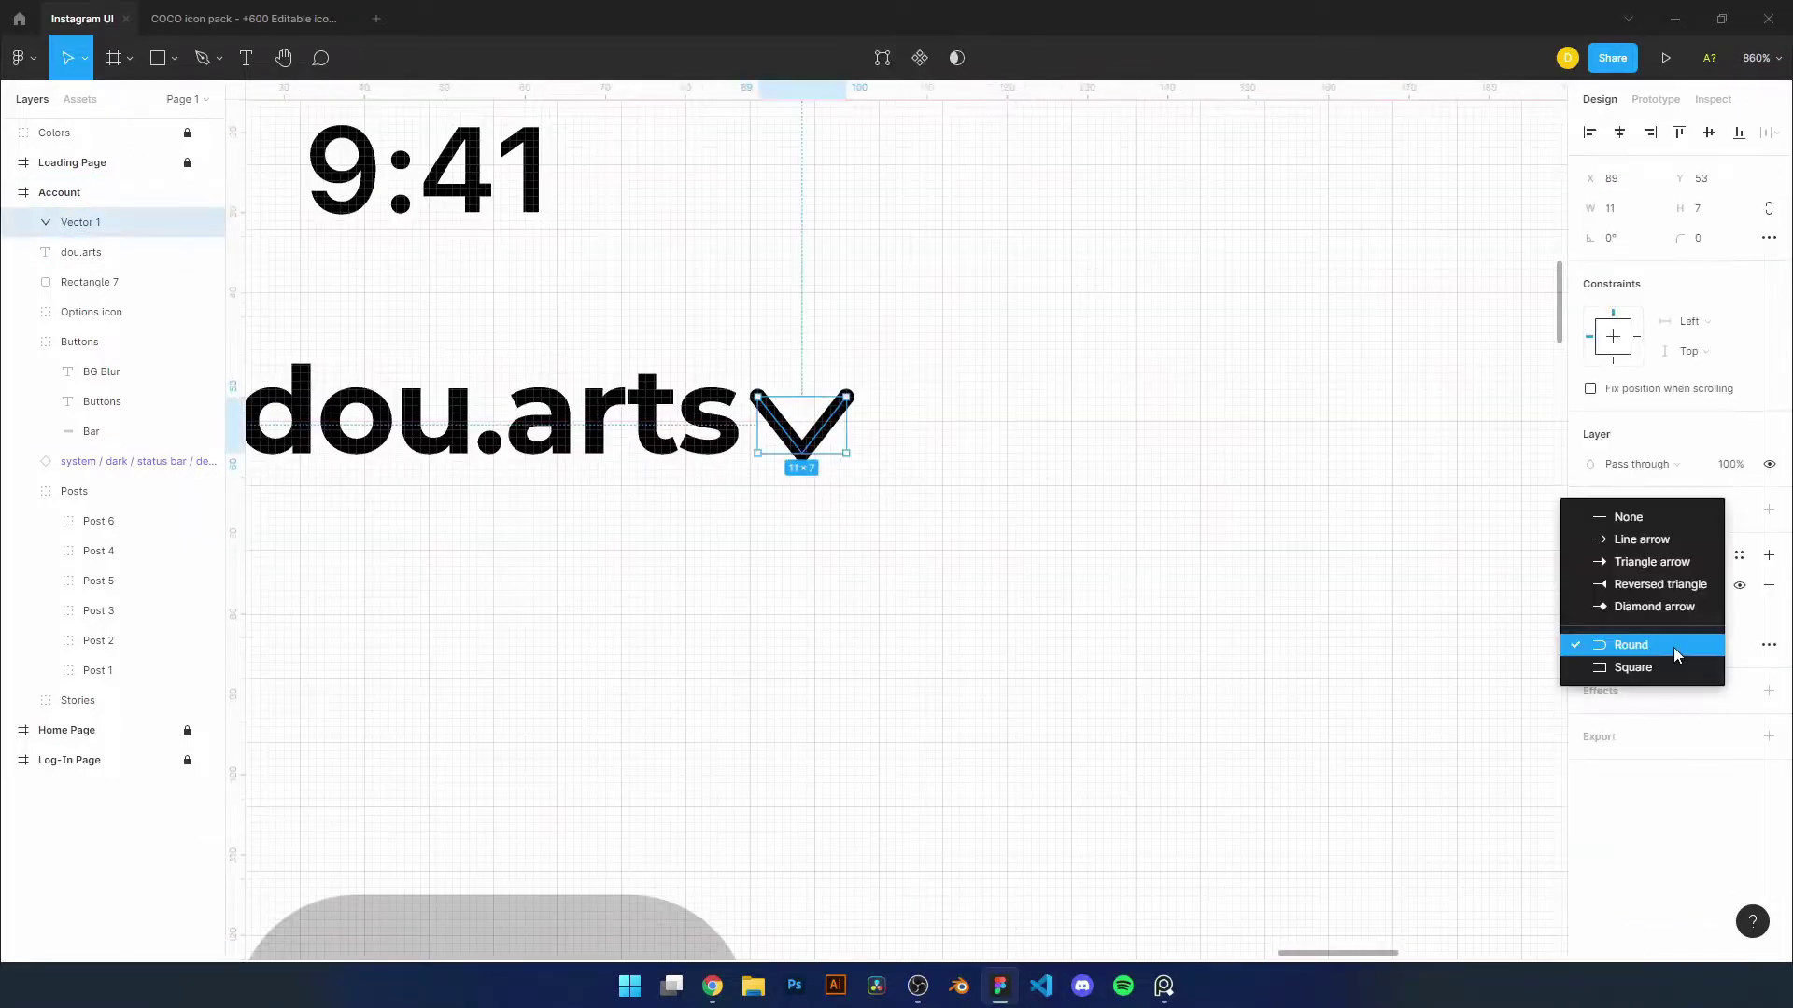
scroll(1054, 480, "up", 3)
left_click_drag(821, 414, 758, 414)
scroll(758, 414, "down", 5)
scroll(1028, 334, "up", 4)
scroll(931, 455, "down", 5)
scroll(931, 454, "up", 5)
left_click_drag(1590, 616, 1572, 620)
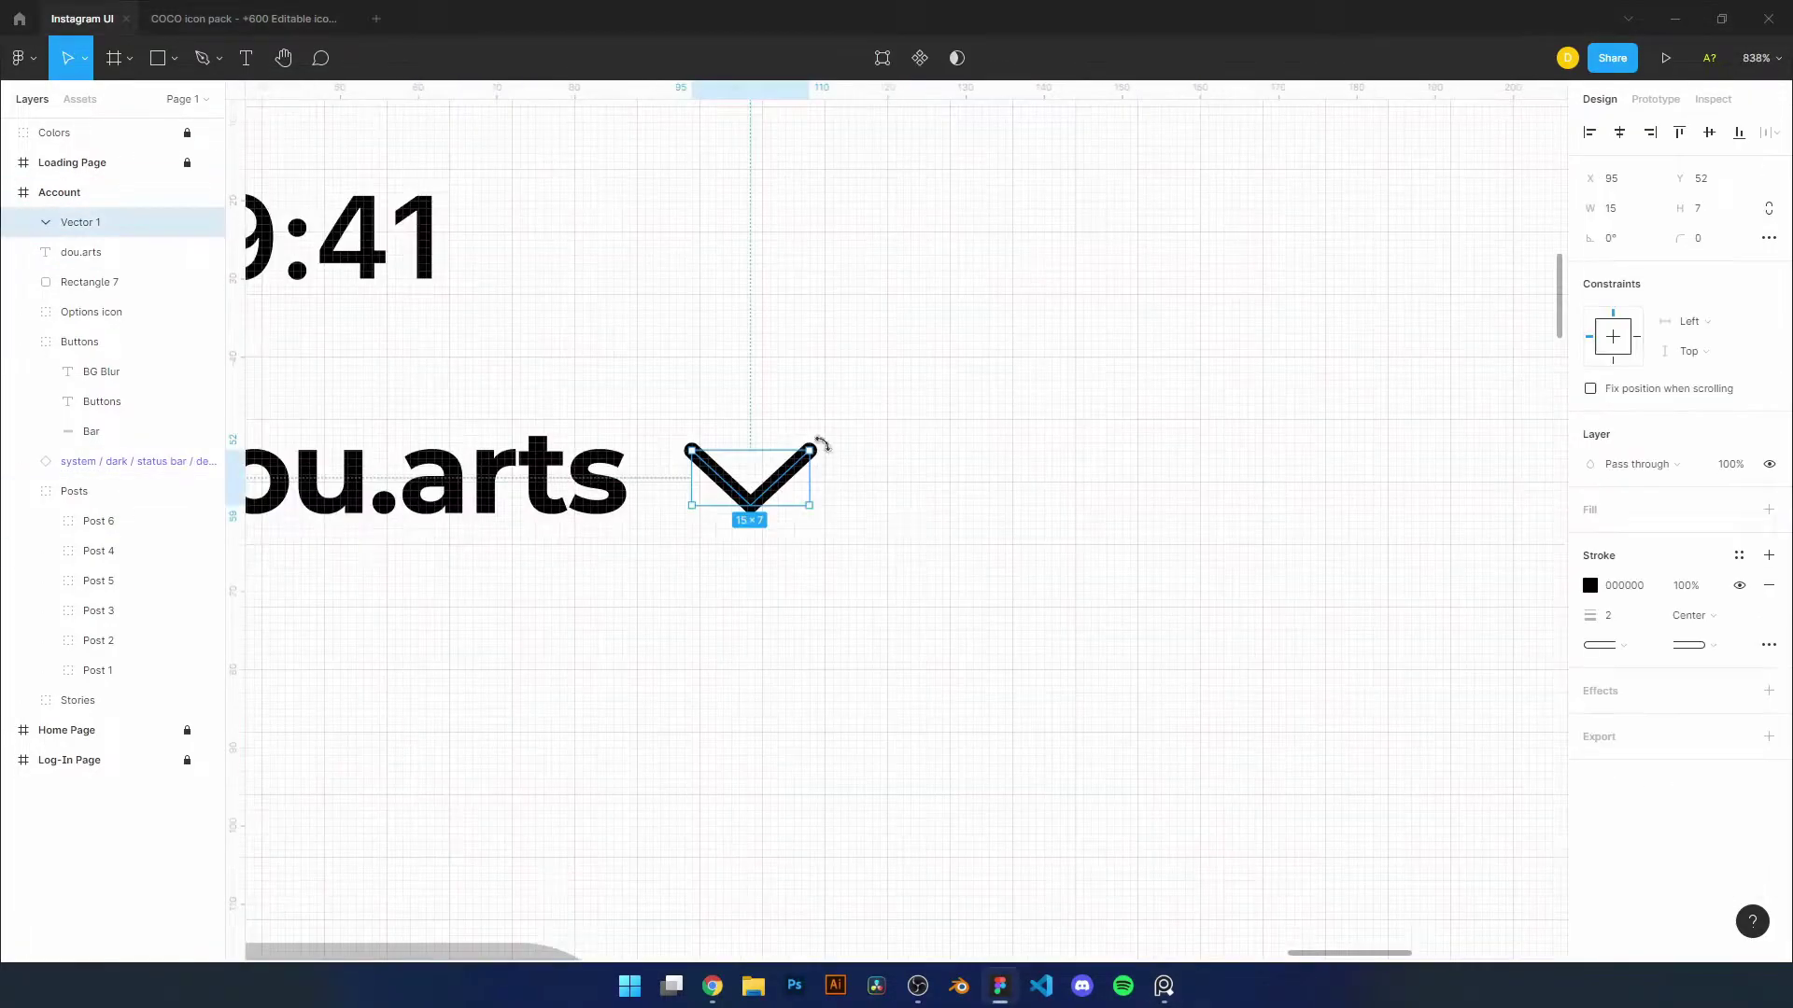
key("shift+0")
Resize the profile picture square to 72×72
left_click(743, 493)
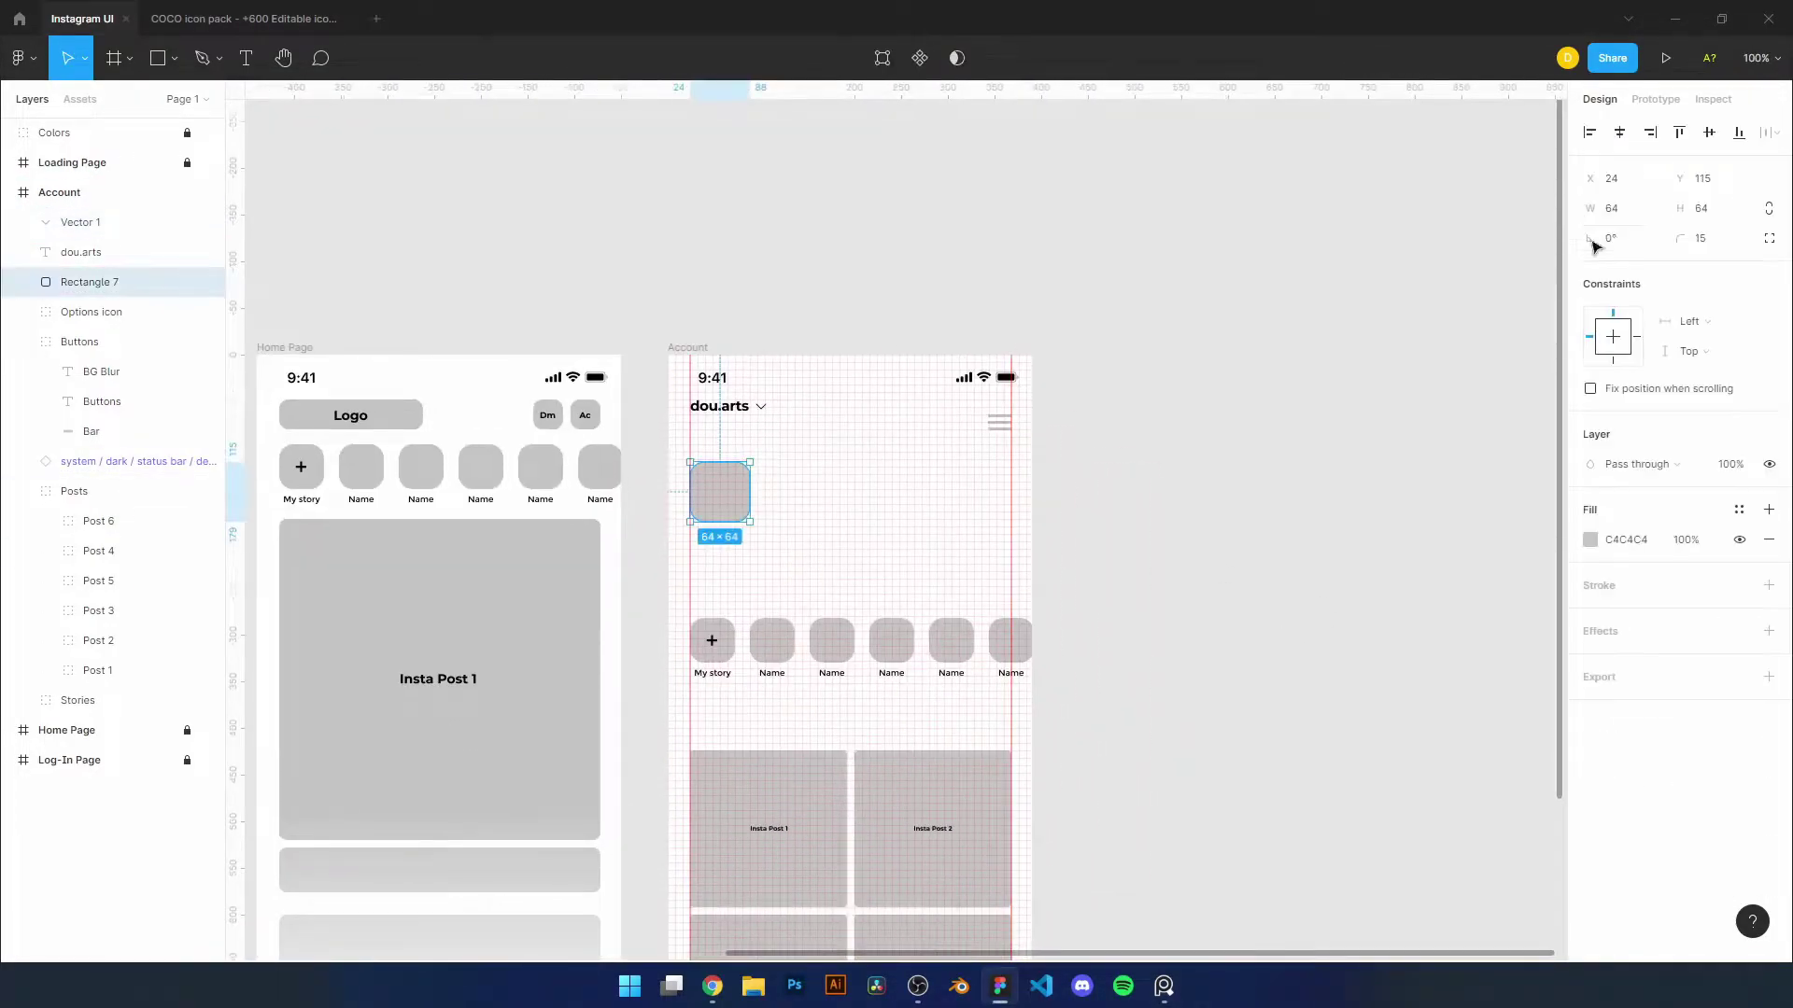
key("Return")
scroll(723, 430, "up", 5)
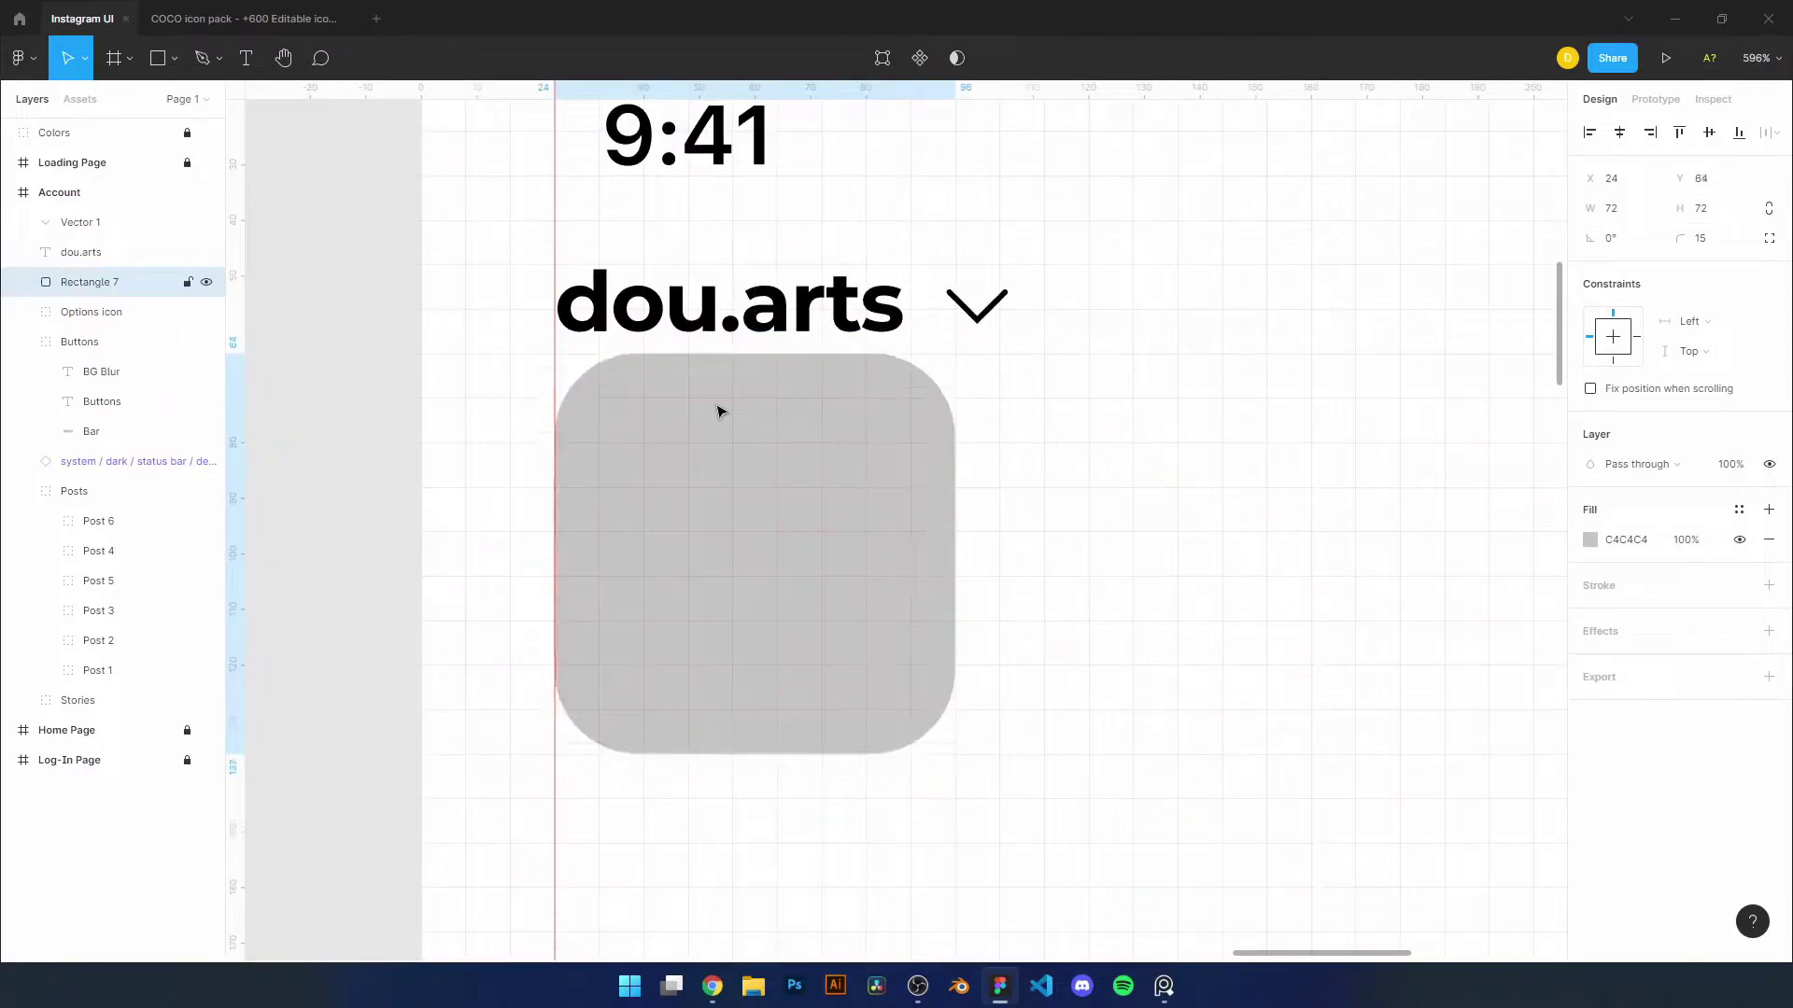
left_click_drag(725, 432, 826, 539)
Set the Options icon fill to black (000000) and draw a vertical divider right of the profile square
left_click(1380, 459)
left_click(1590, 644)
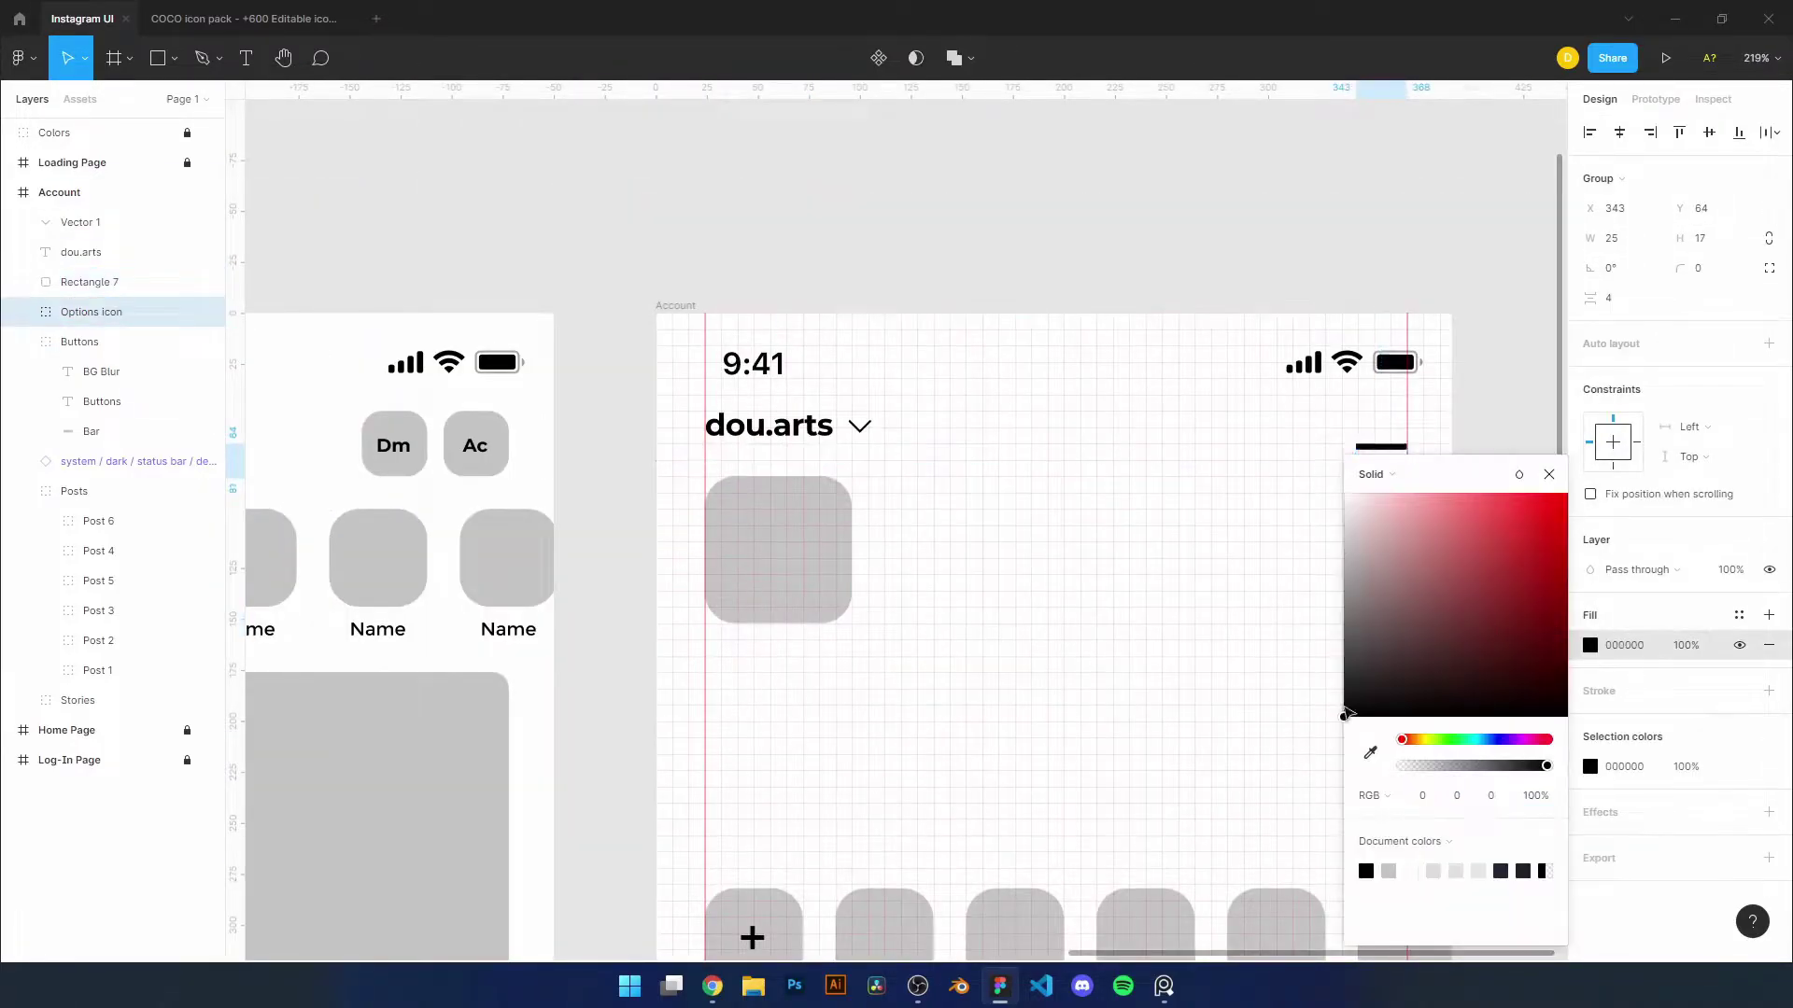
left_click(1365, 865)
scroll(1394, 467, "up", 5)
key("Return")
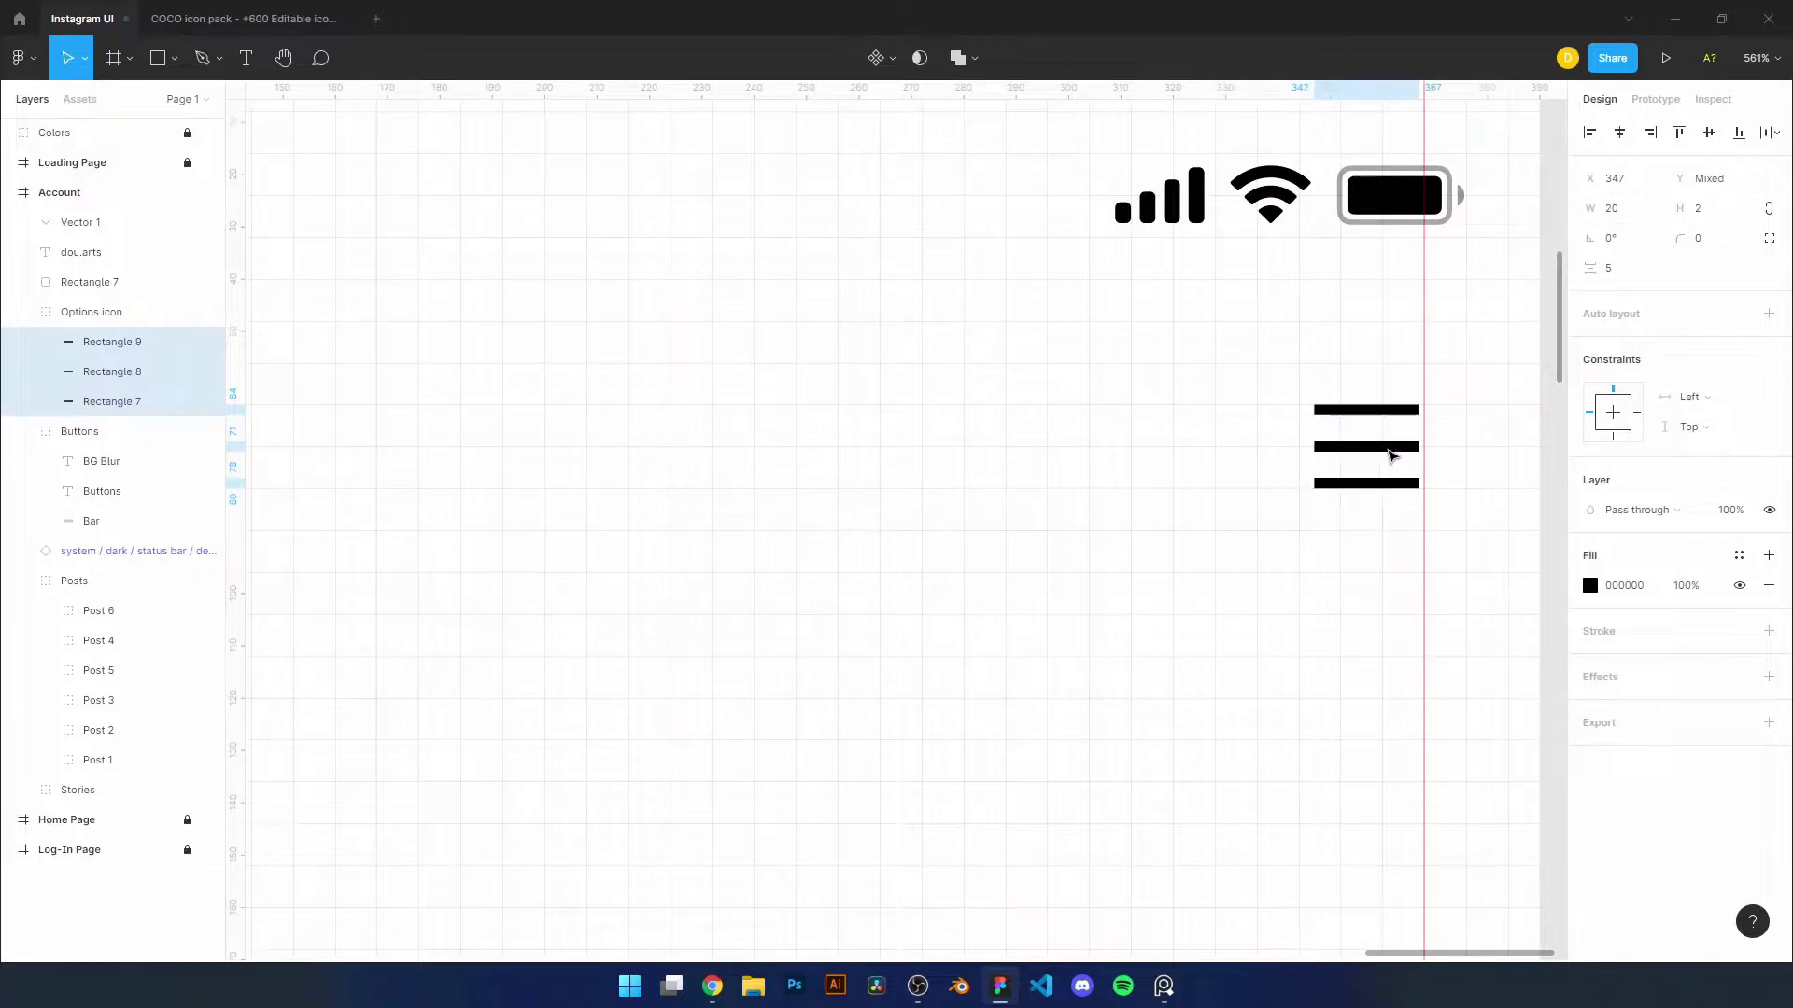
scroll(1390, 455, "down", 3)
left_click(1387, 430)
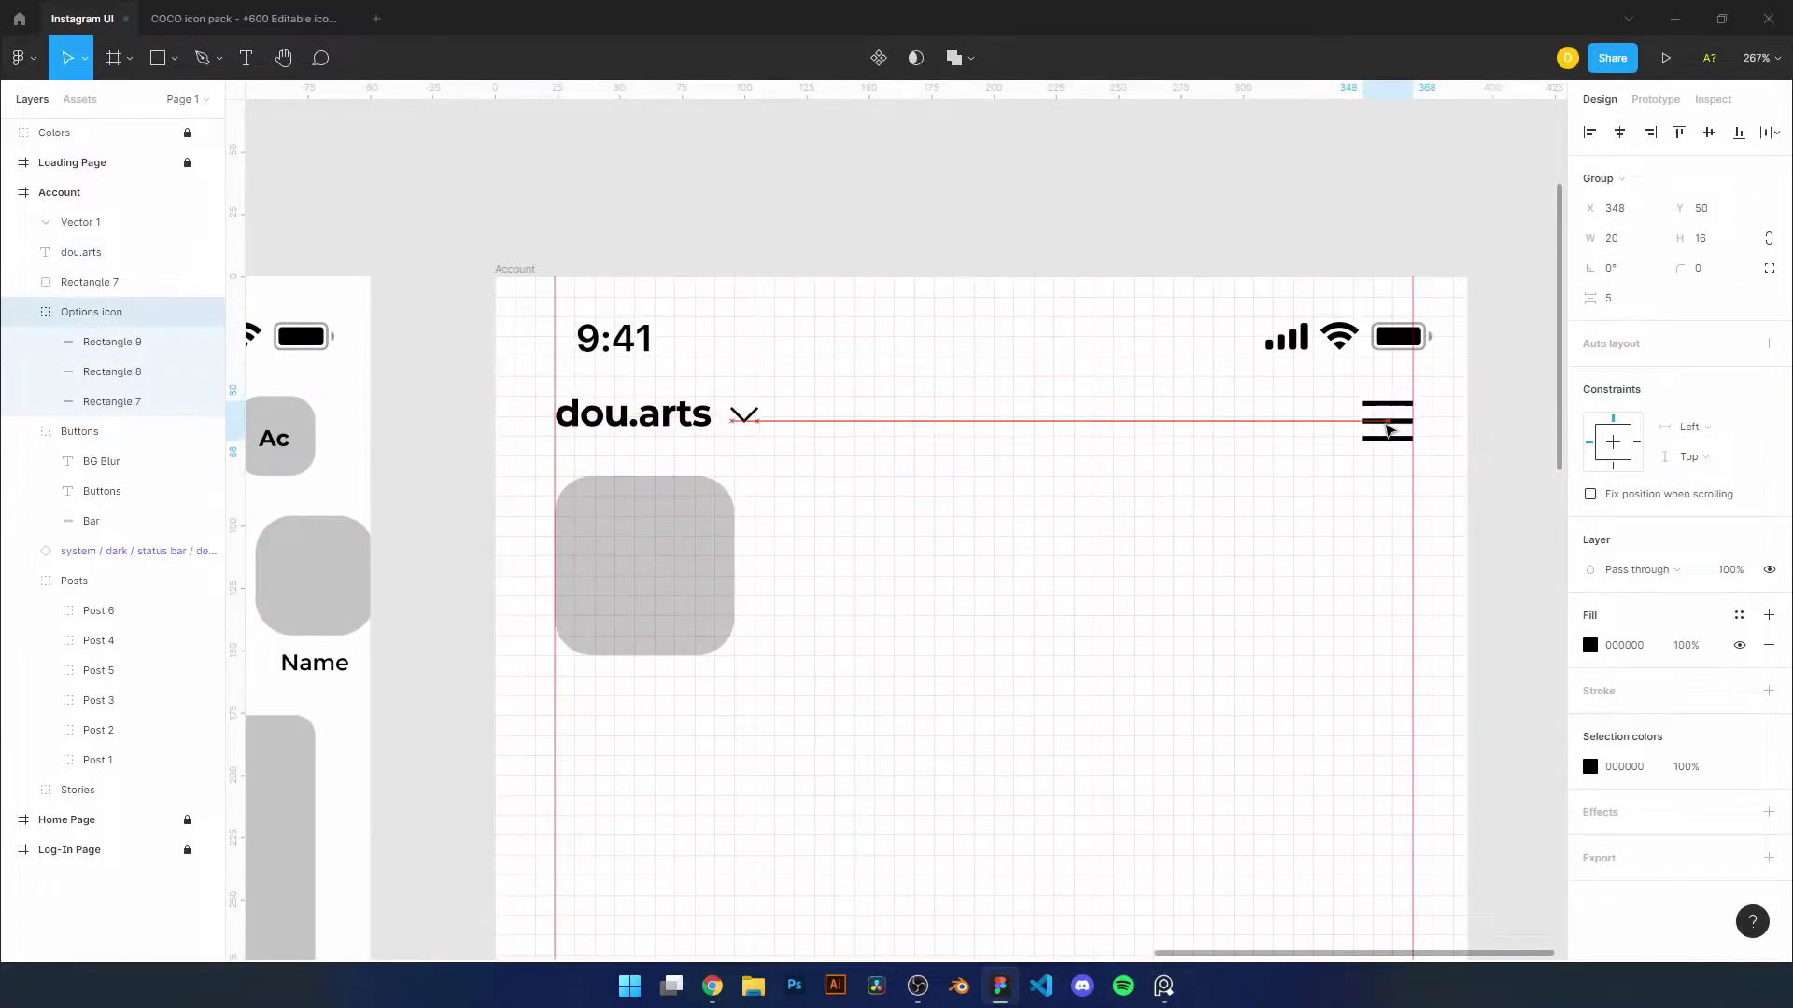
scroll(1181, 441, "down", 5)
left_click(1181, 441)
scroll(757, 581, "up", 4)
key("l")
left_click_drag(720, 561, 721, 611)
Draw a second vertical divider and finish the Posts, Followers, Following labels
key("l")
left_click_drag(848, 561, 848, 612)
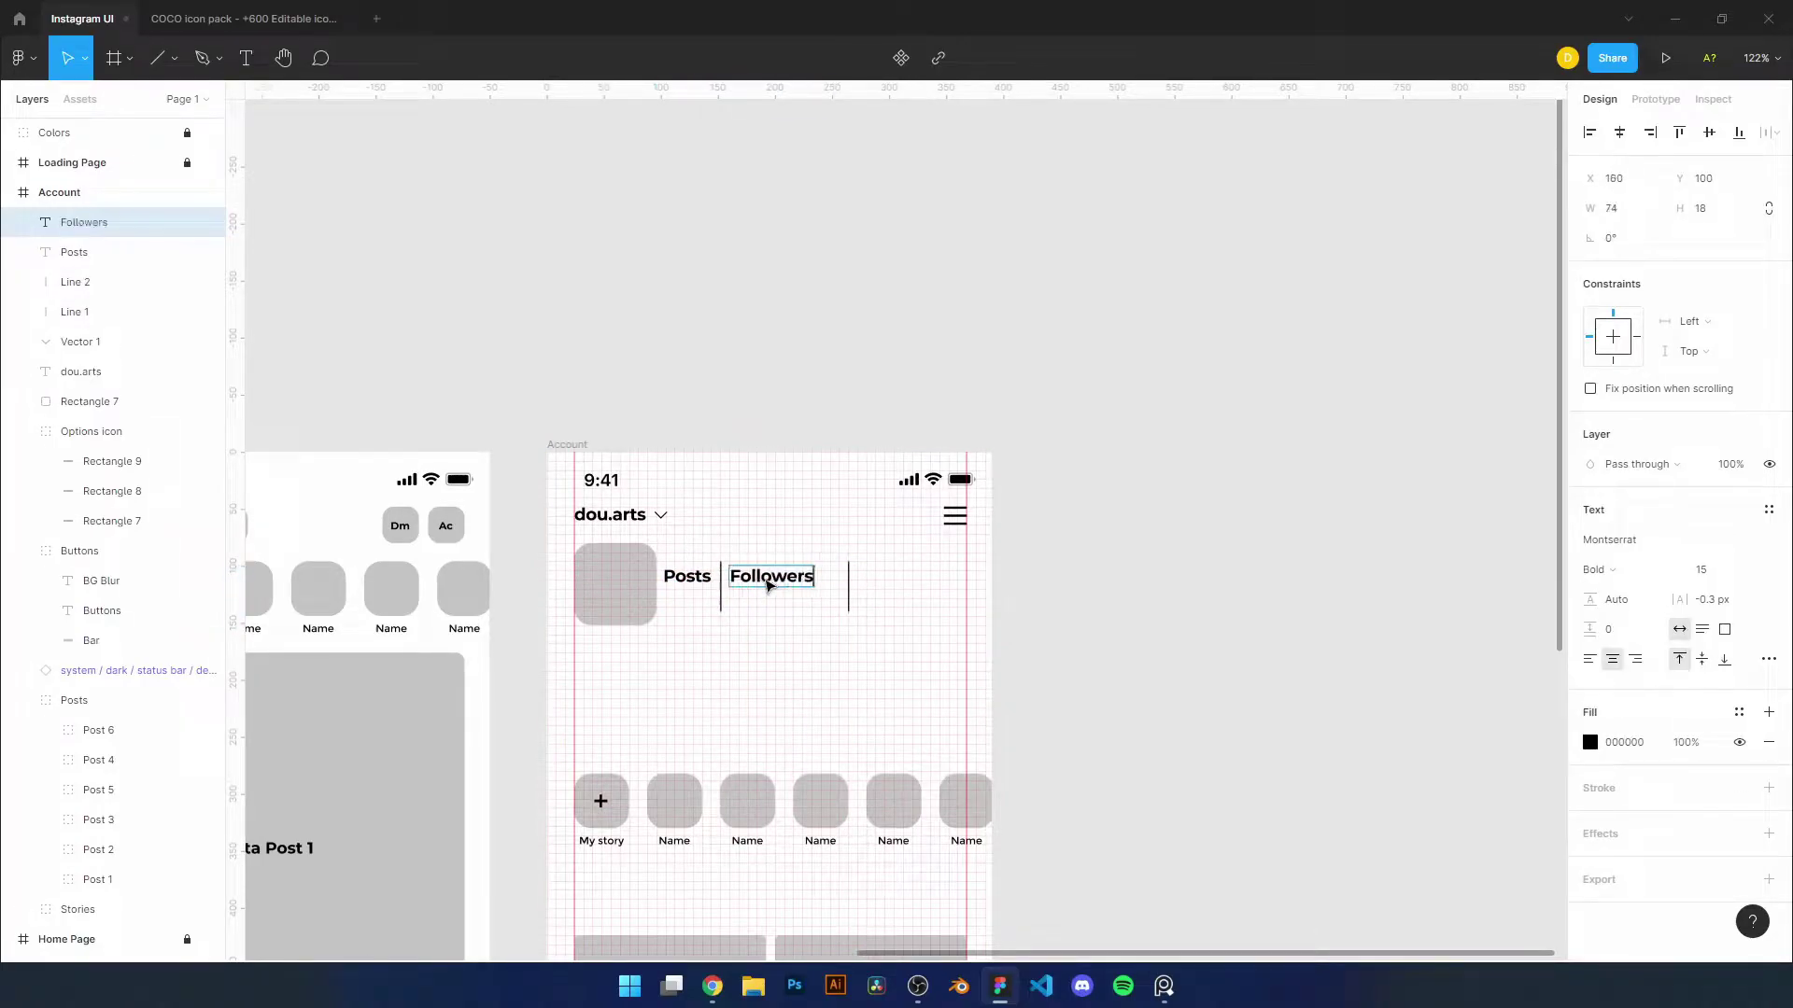
type("Following")
left_click(771, 576, "shift")
Group the three stat labels as 'Info Text' and tighten their spacing
left_click(686, 576, "shift")
left_click(1701, 570)
left_click(1718, 597)
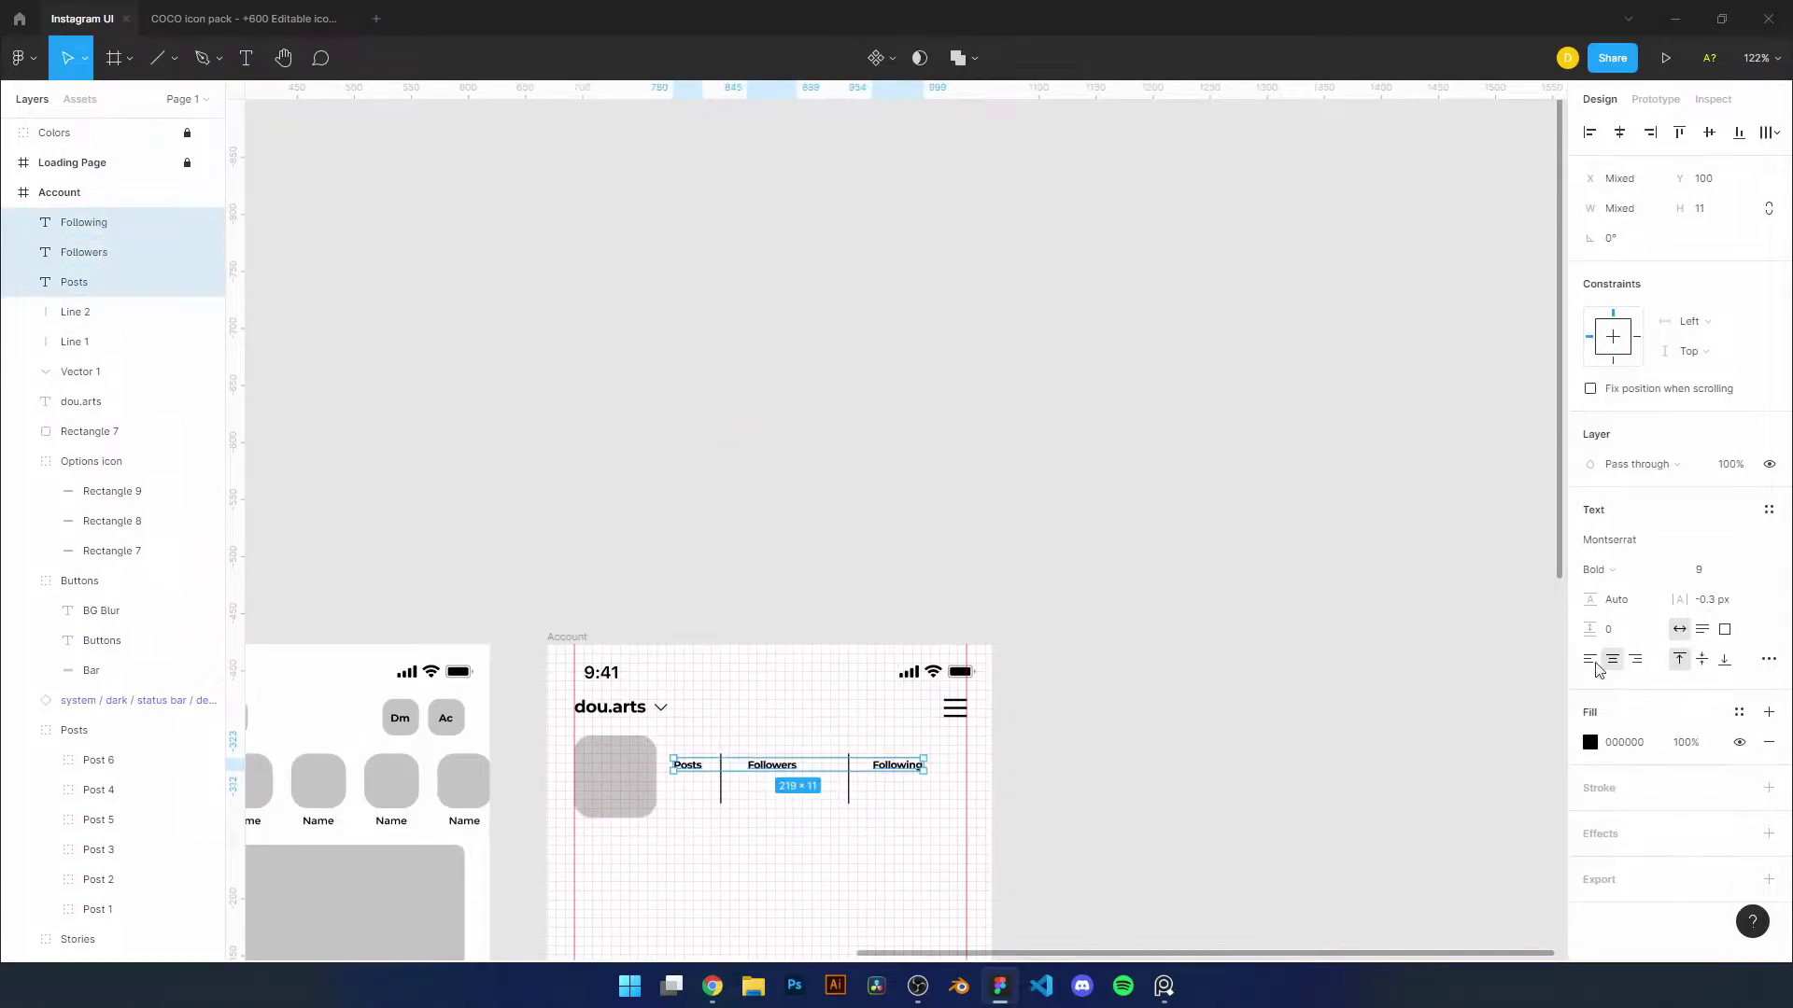
scroll(847, 419, "up", 3)
scroll(579, 685, "up", 4)
key("ctrl+g")
double_click(90, 222)
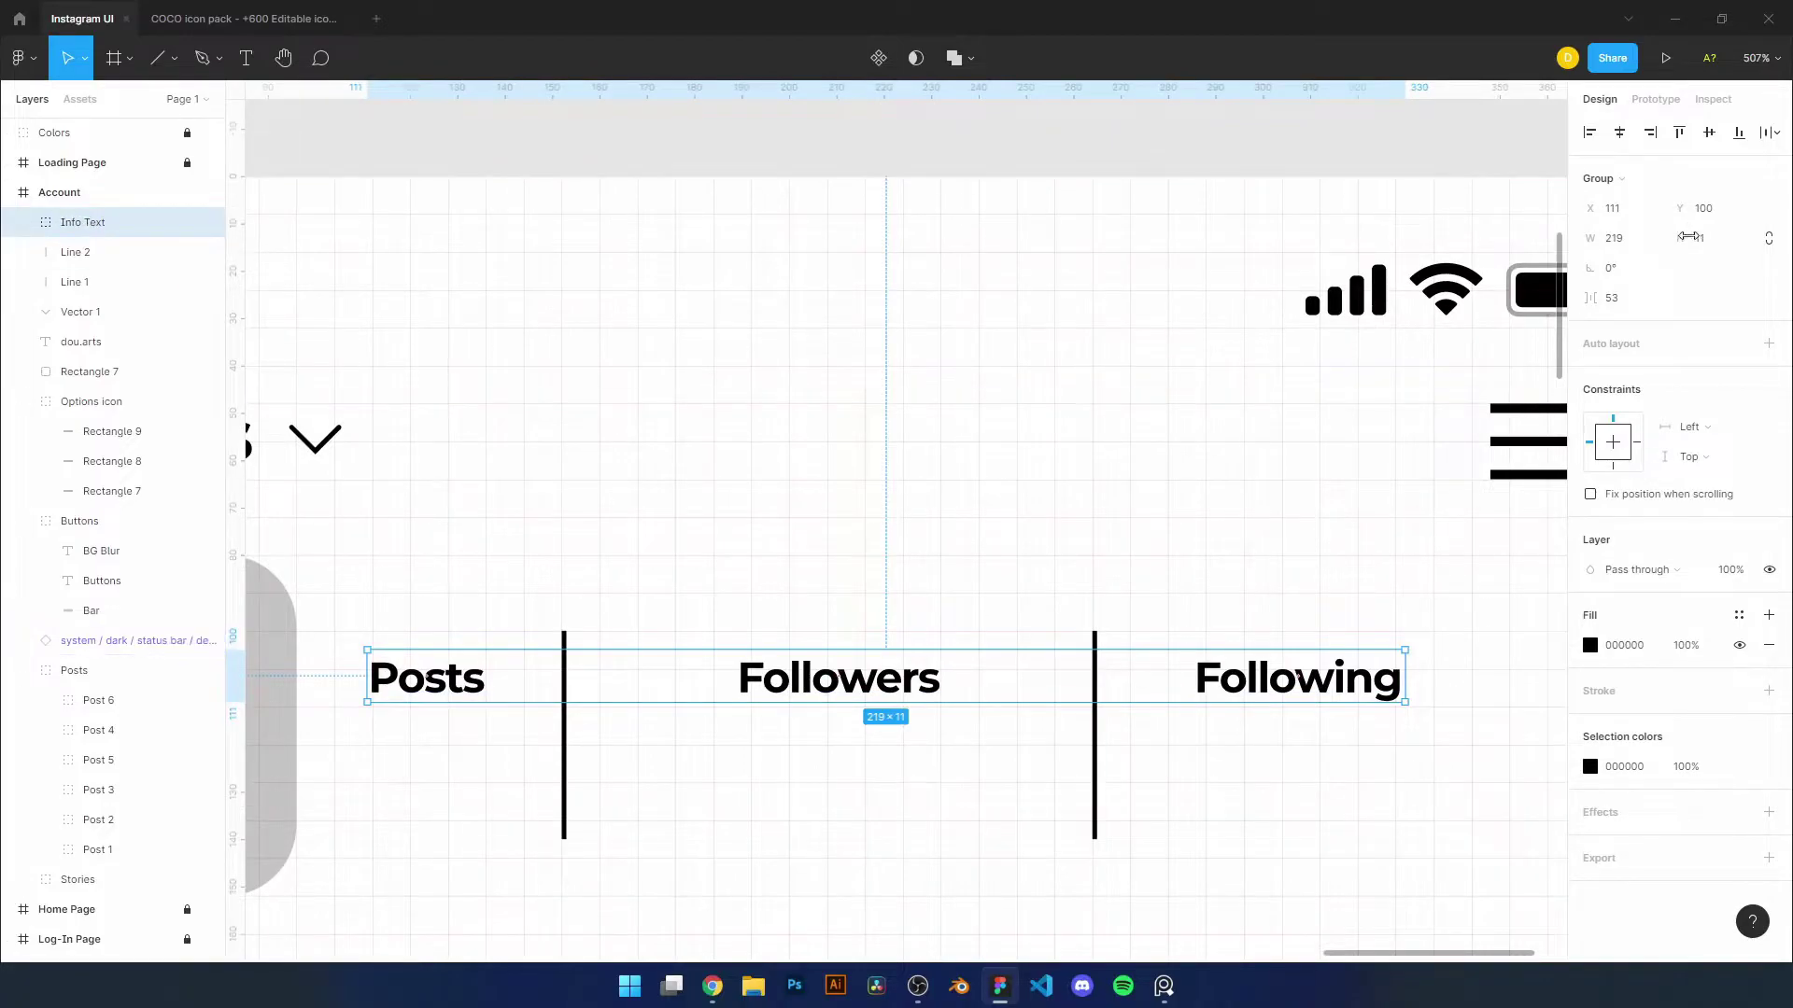
left_click_drag(1590, 298, 1573, 306)
Duplicate the label row below as 'Info Numbers' with counts 38, 352 and 139
scroll(1150, 661, "down", 3)
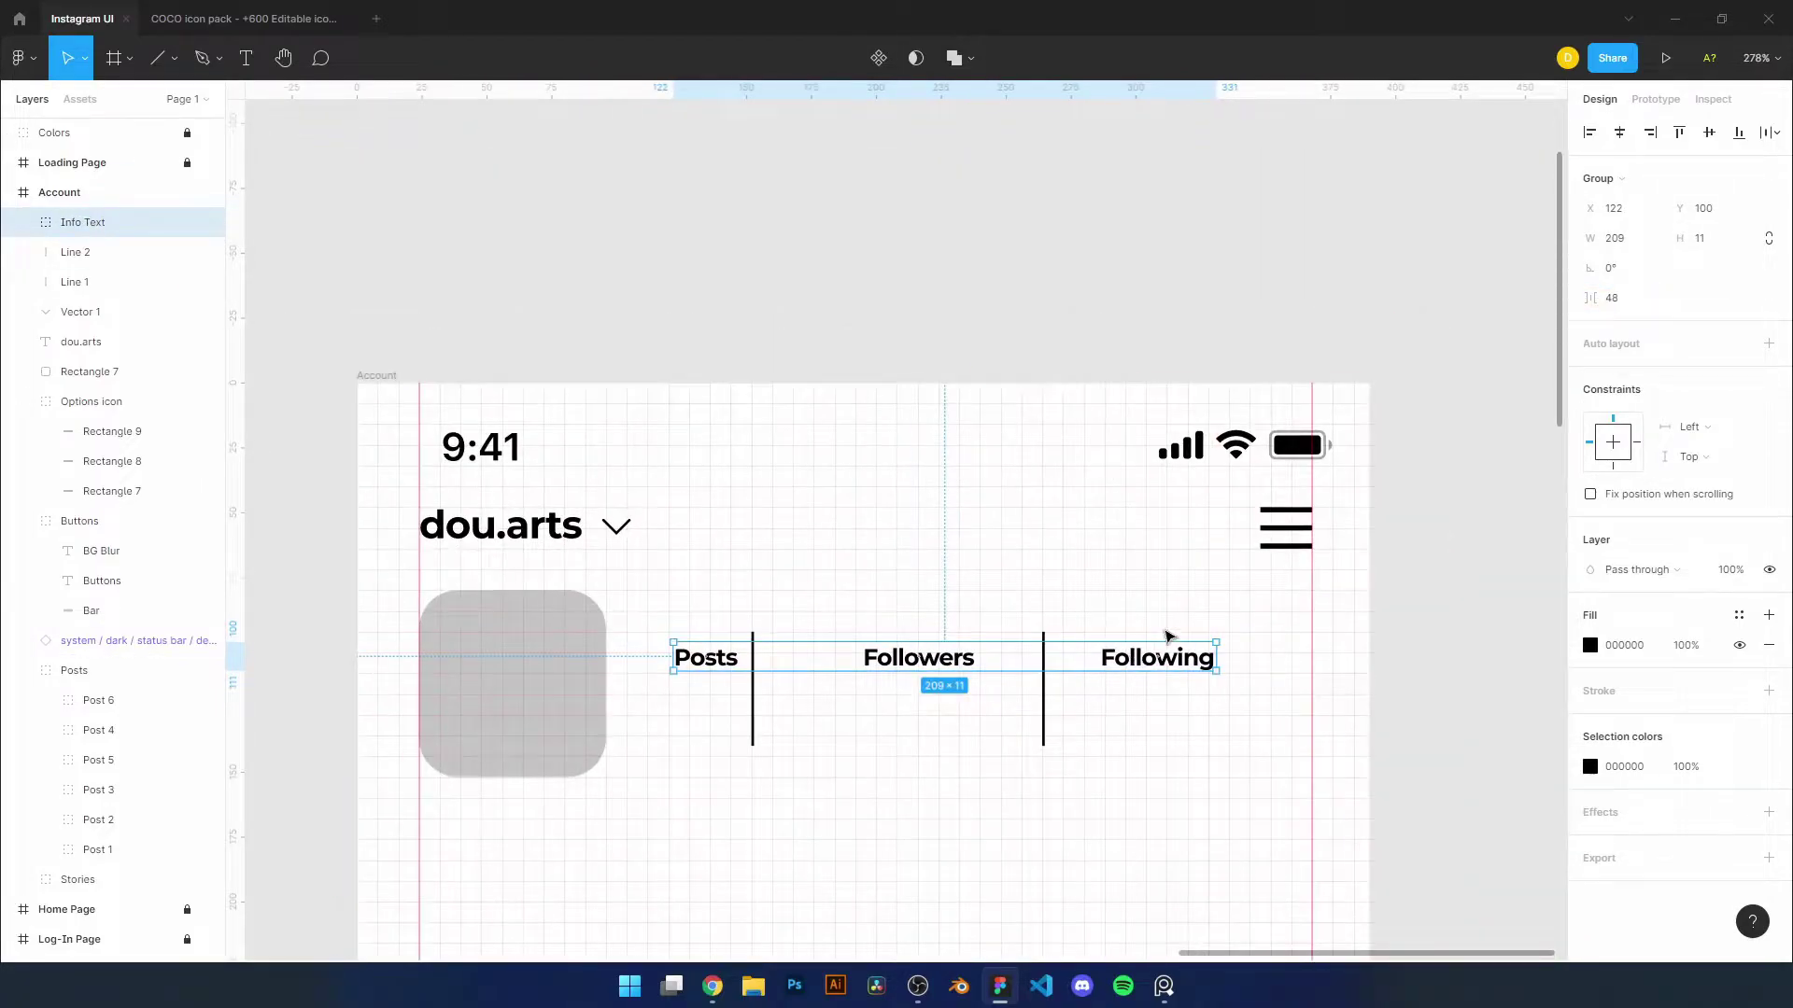
key("ctrl+d")
left_click_drag(934, 657, 934, 703)
key("ctrl+r")
type("Info Numbers")
key("Return")
double_click(706, 702)
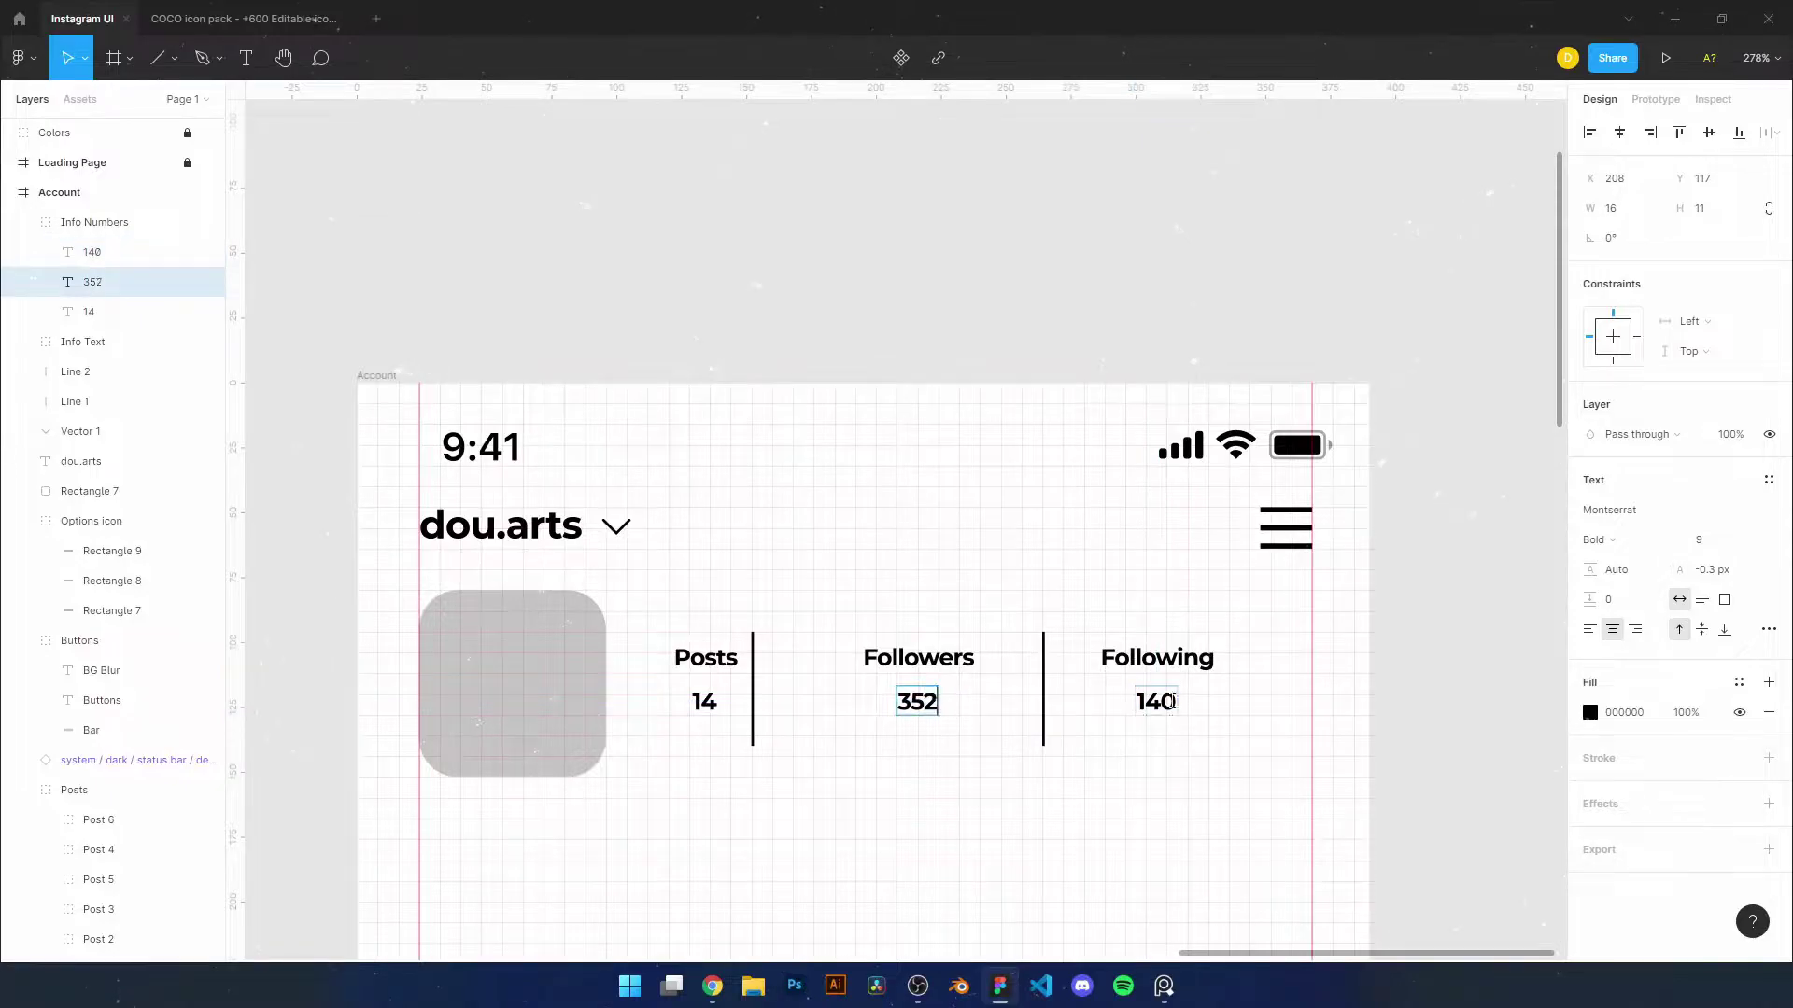
left_click(1043, 702)
scroll(1043, 702, "up", 3)
Draw a grey rectangle over the stats row and hide it
key("r")
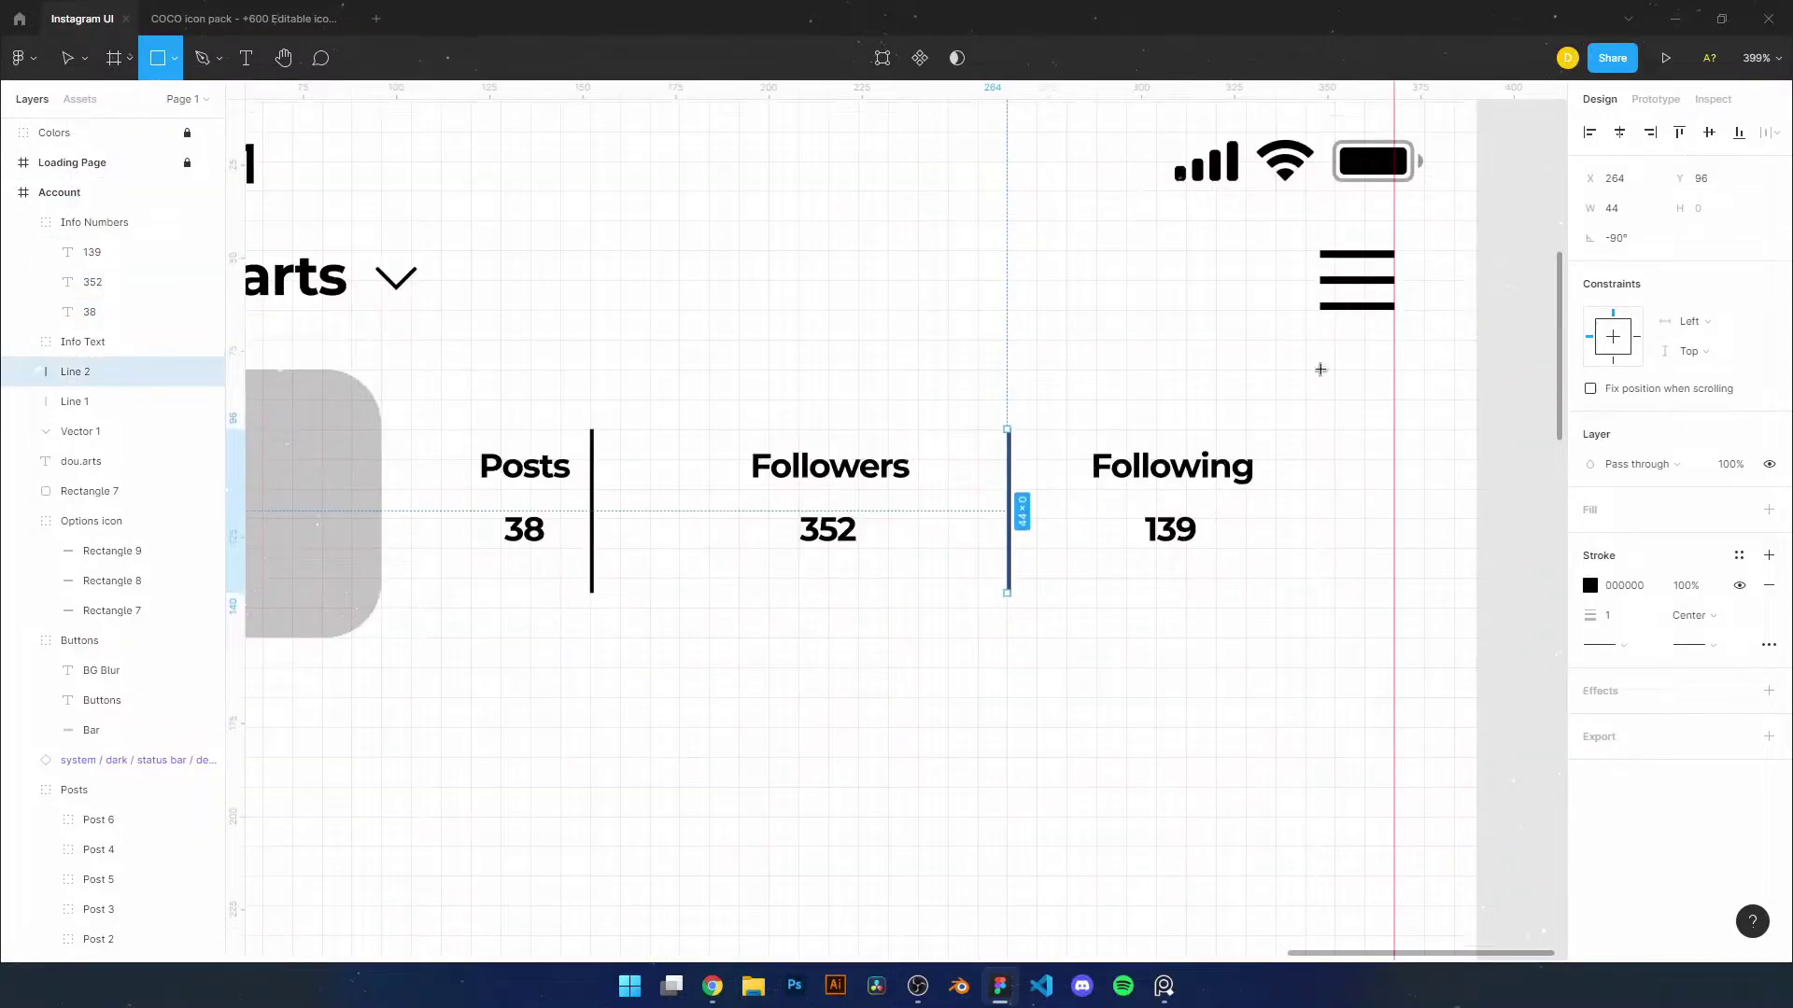
left_click_drag(1318, 310, 381, 548)
left_click(1072, 360, "shift")
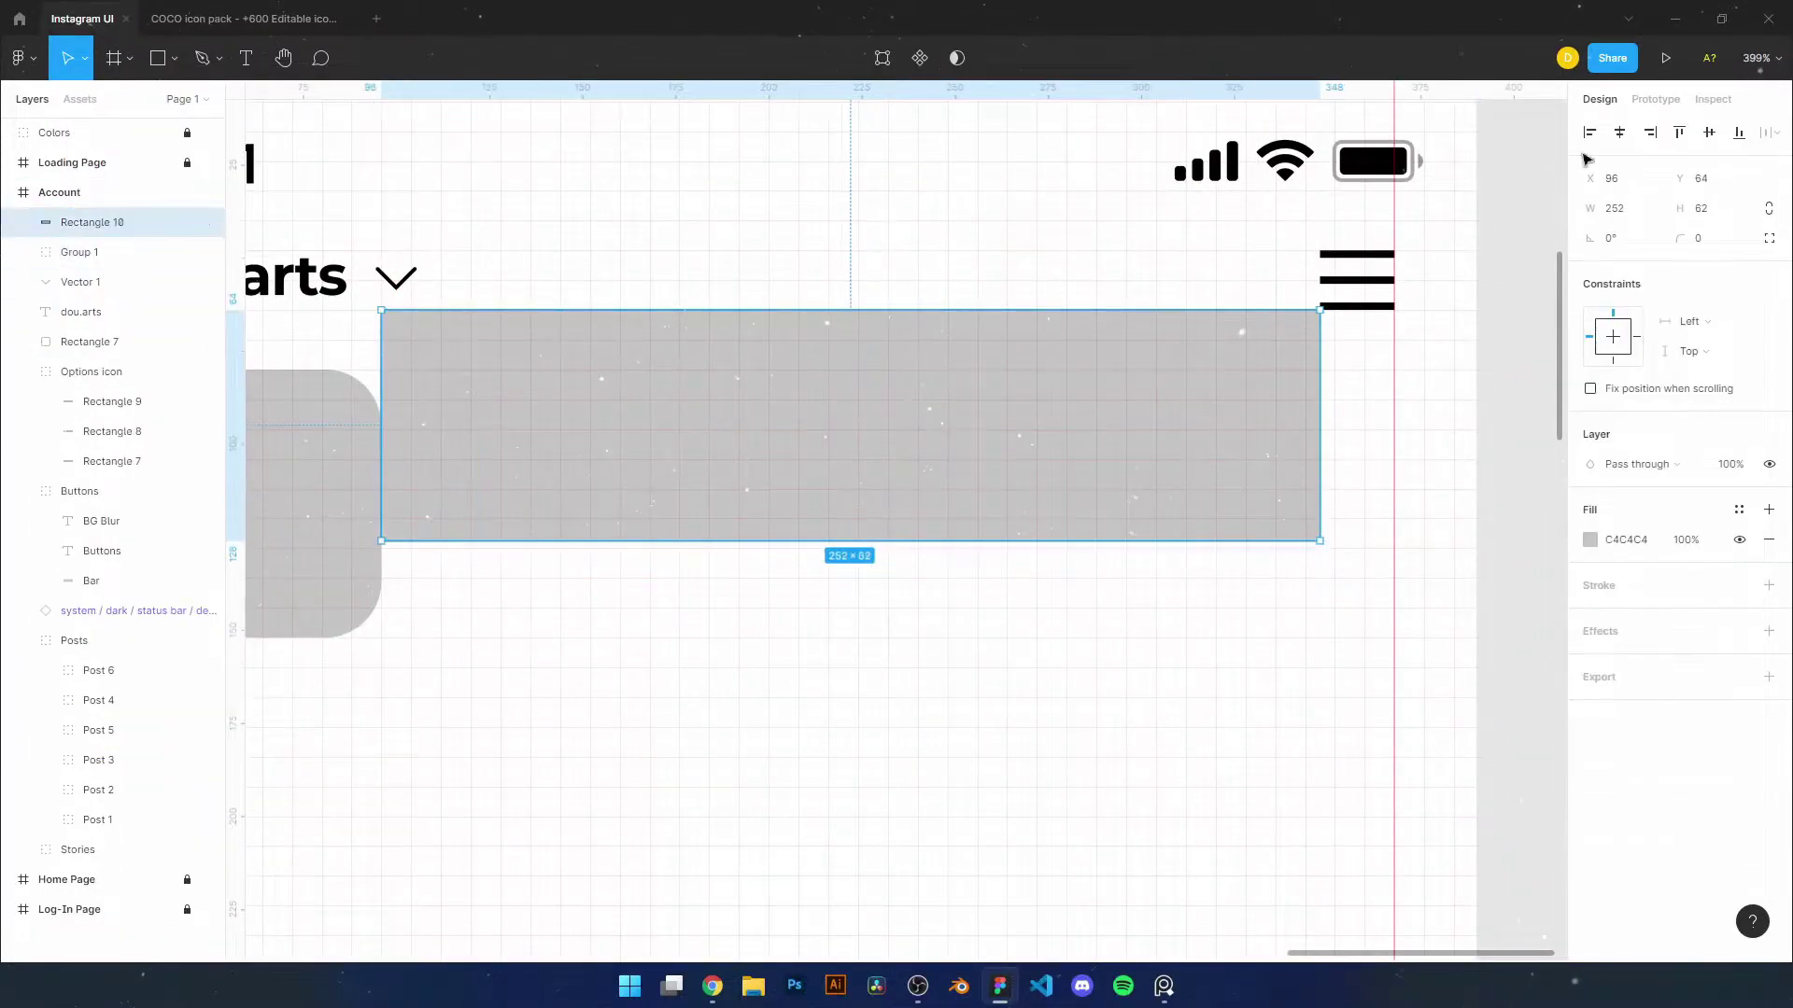
key("ctrl+shift+h")
scroll(1121, 608, "down", 3)
Enlarge the three stat numbers and group the stats row as Info
left_click(1185, 572)
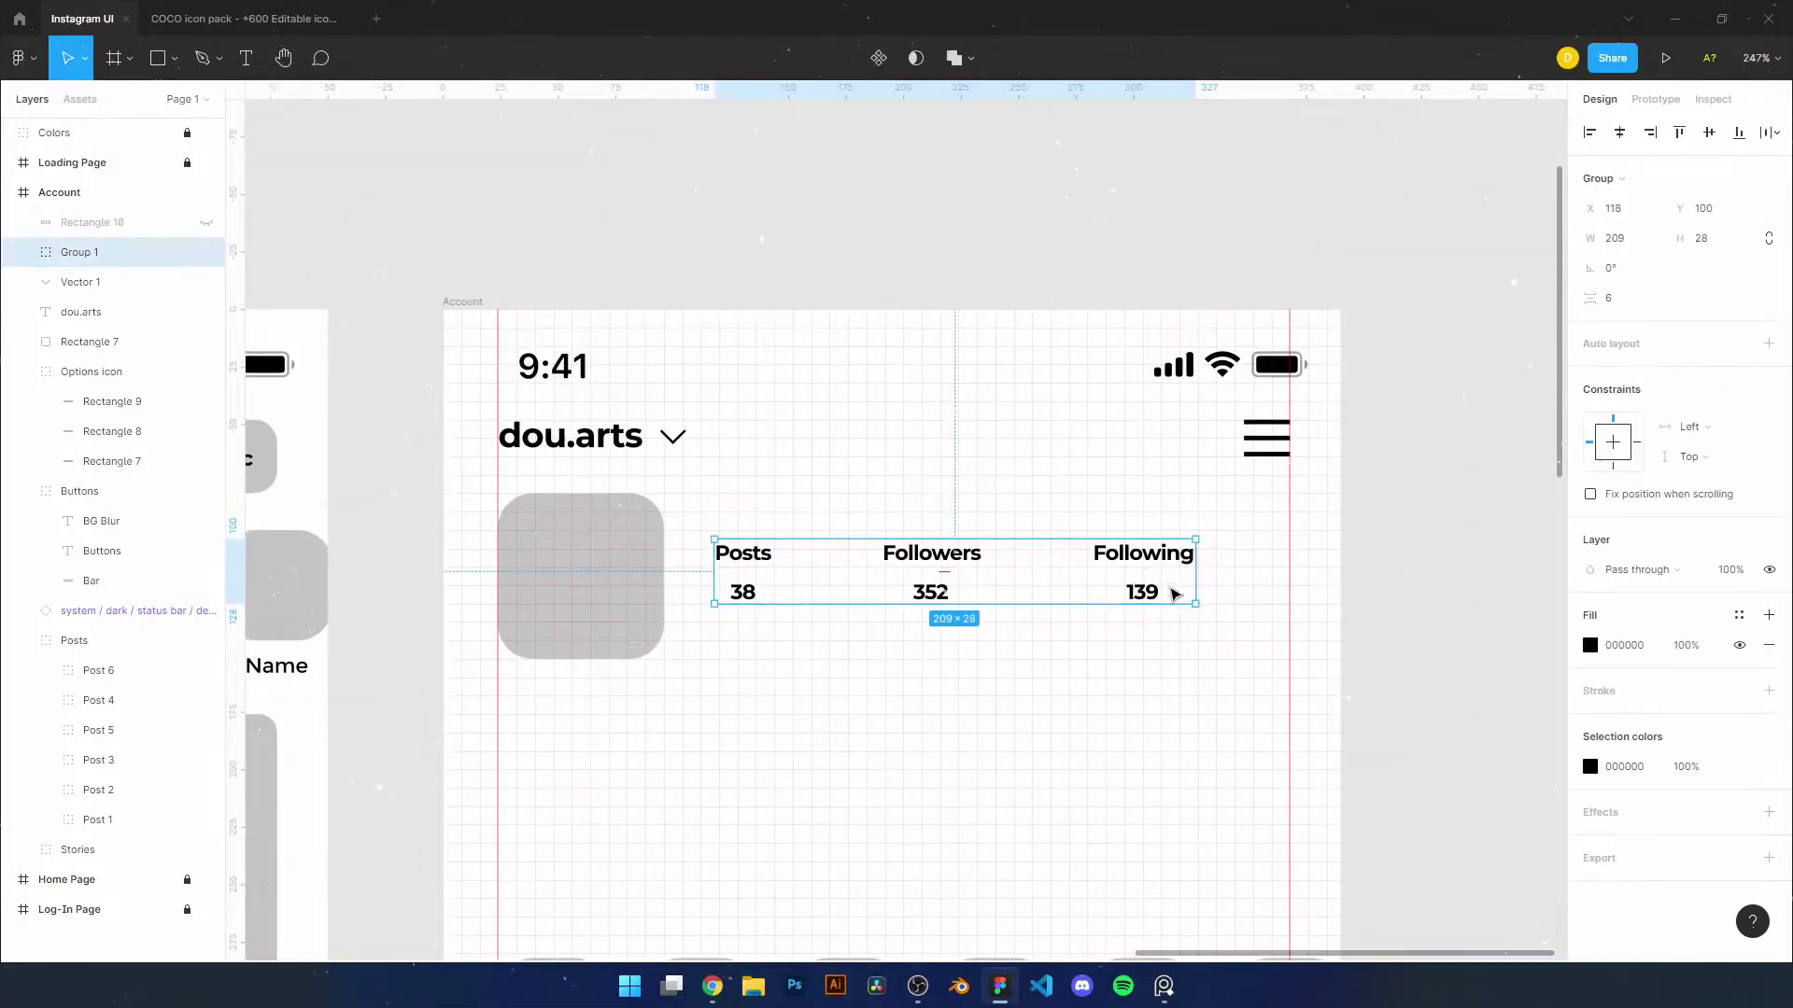
left_click(1748, 546)
key("Escape")
key("Tab")
key("Return")
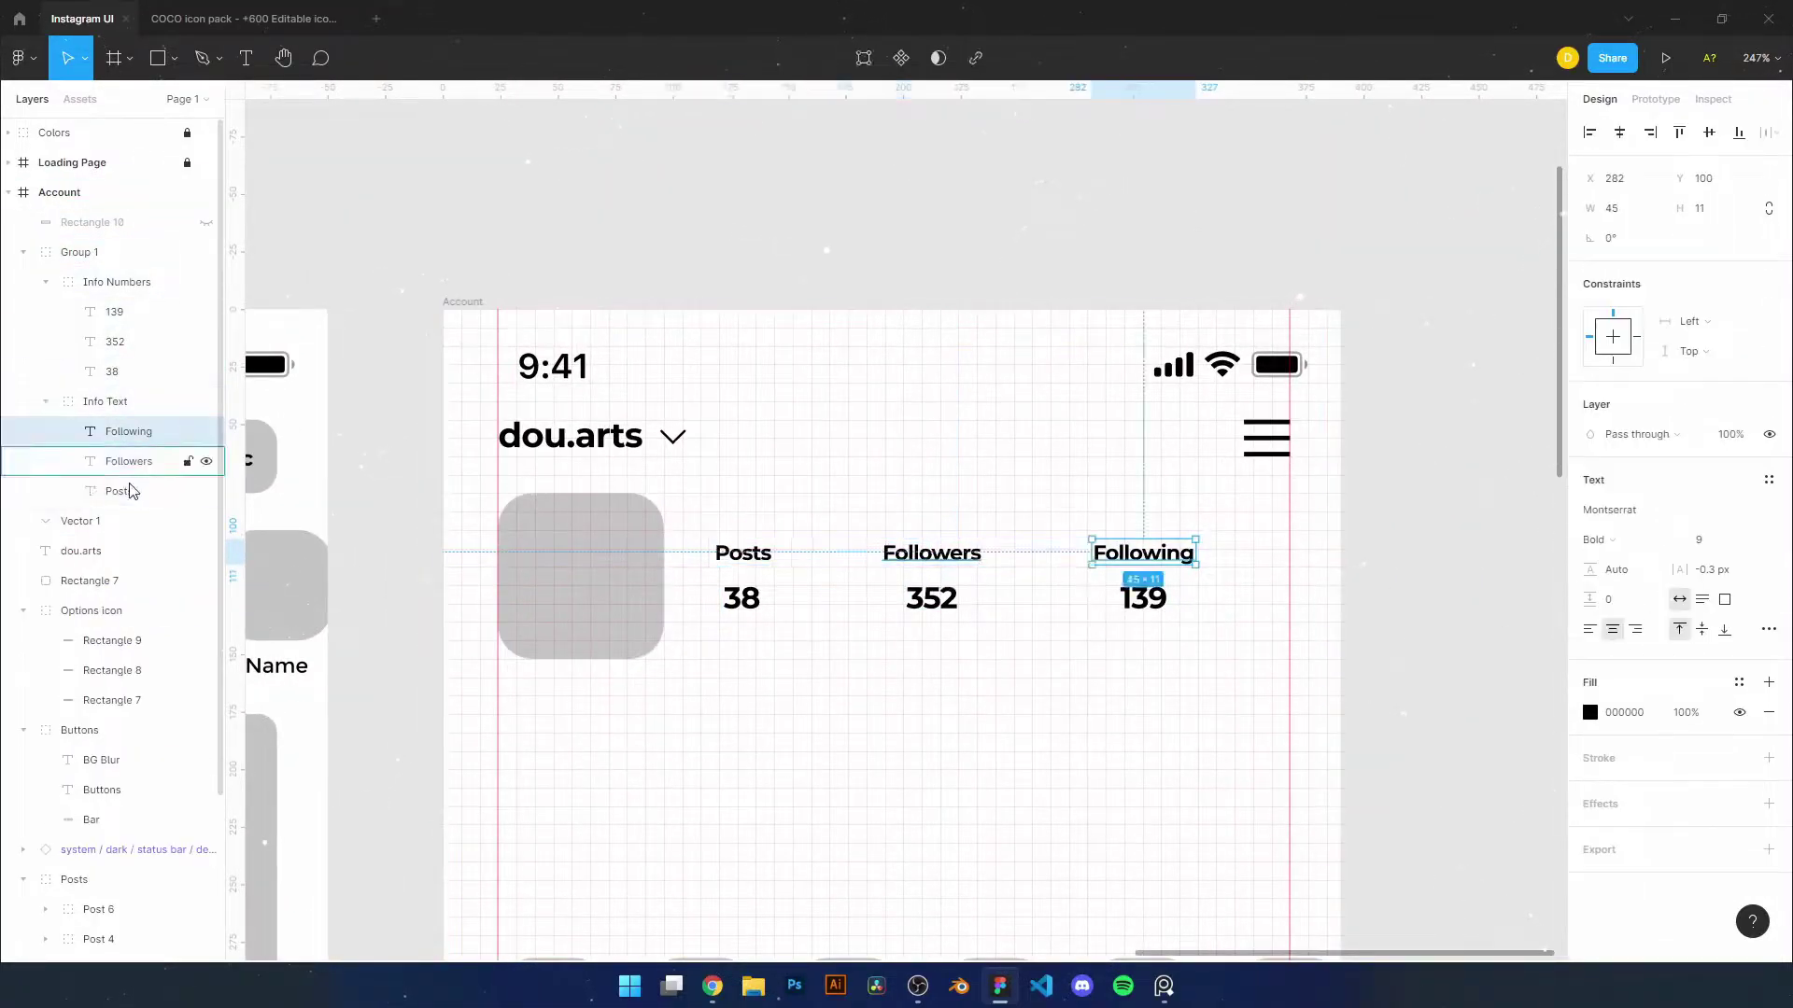
key("Escape")
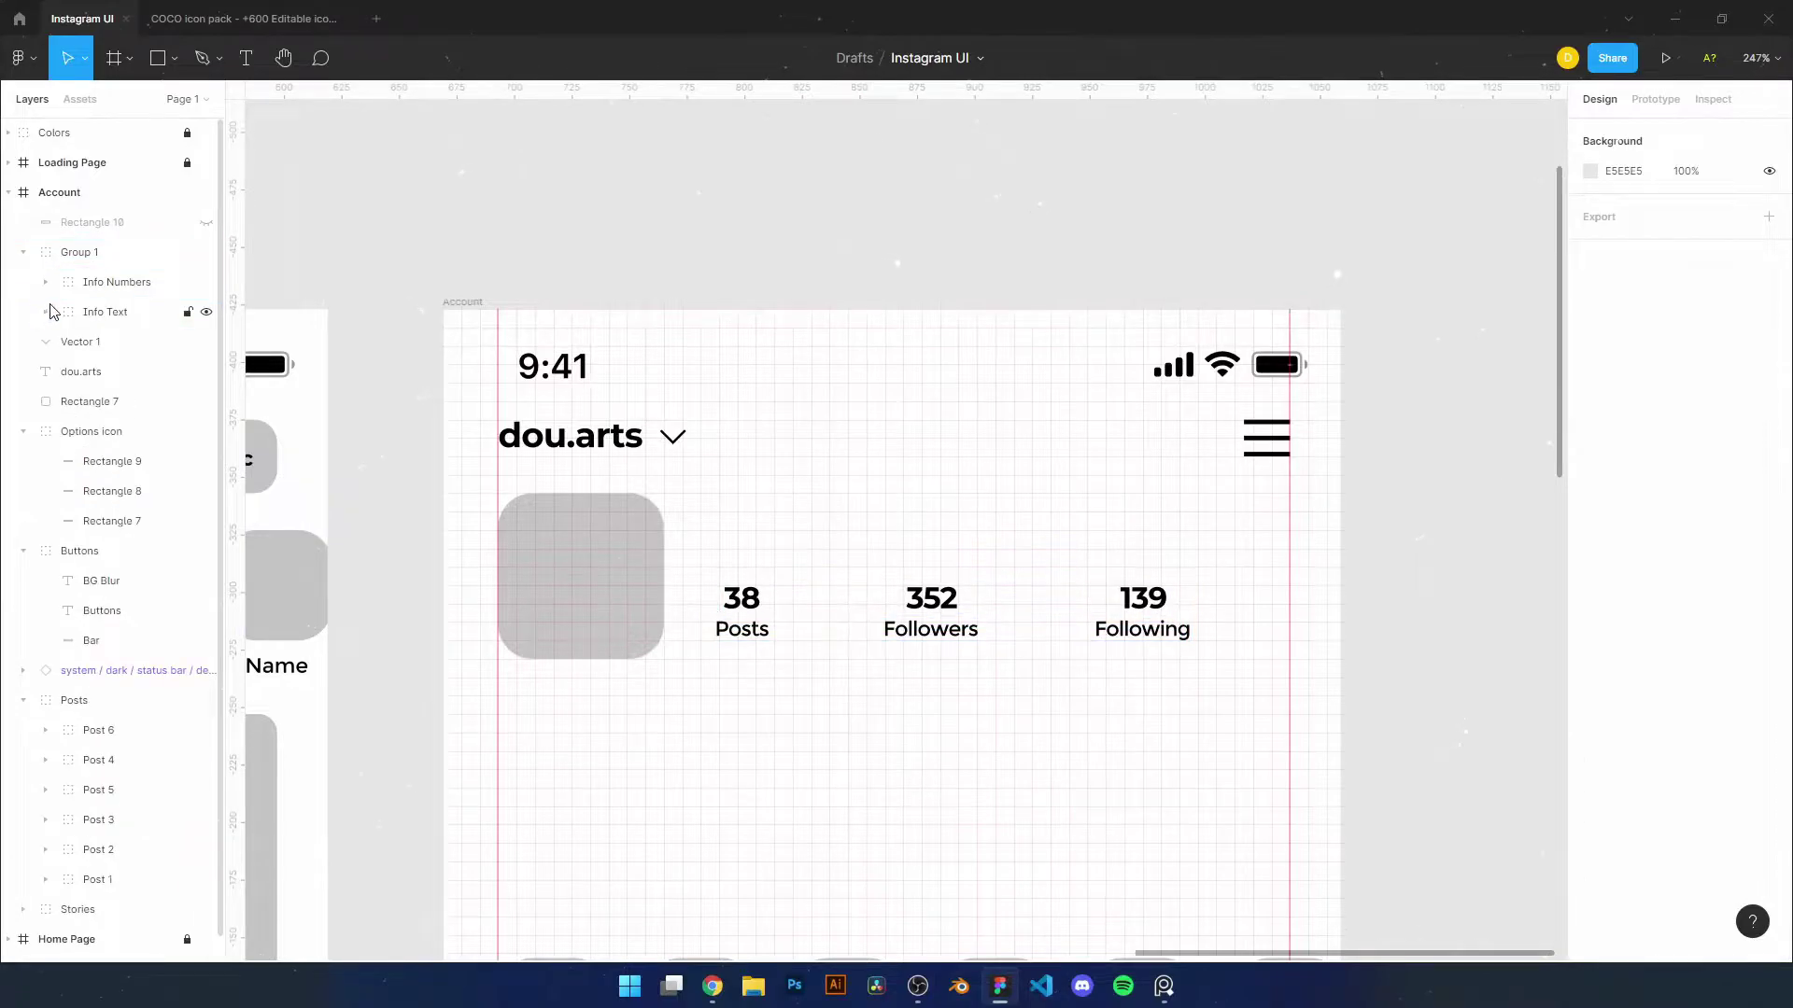
left_click(100, 261)
scroll(939, 540, "up", 3)
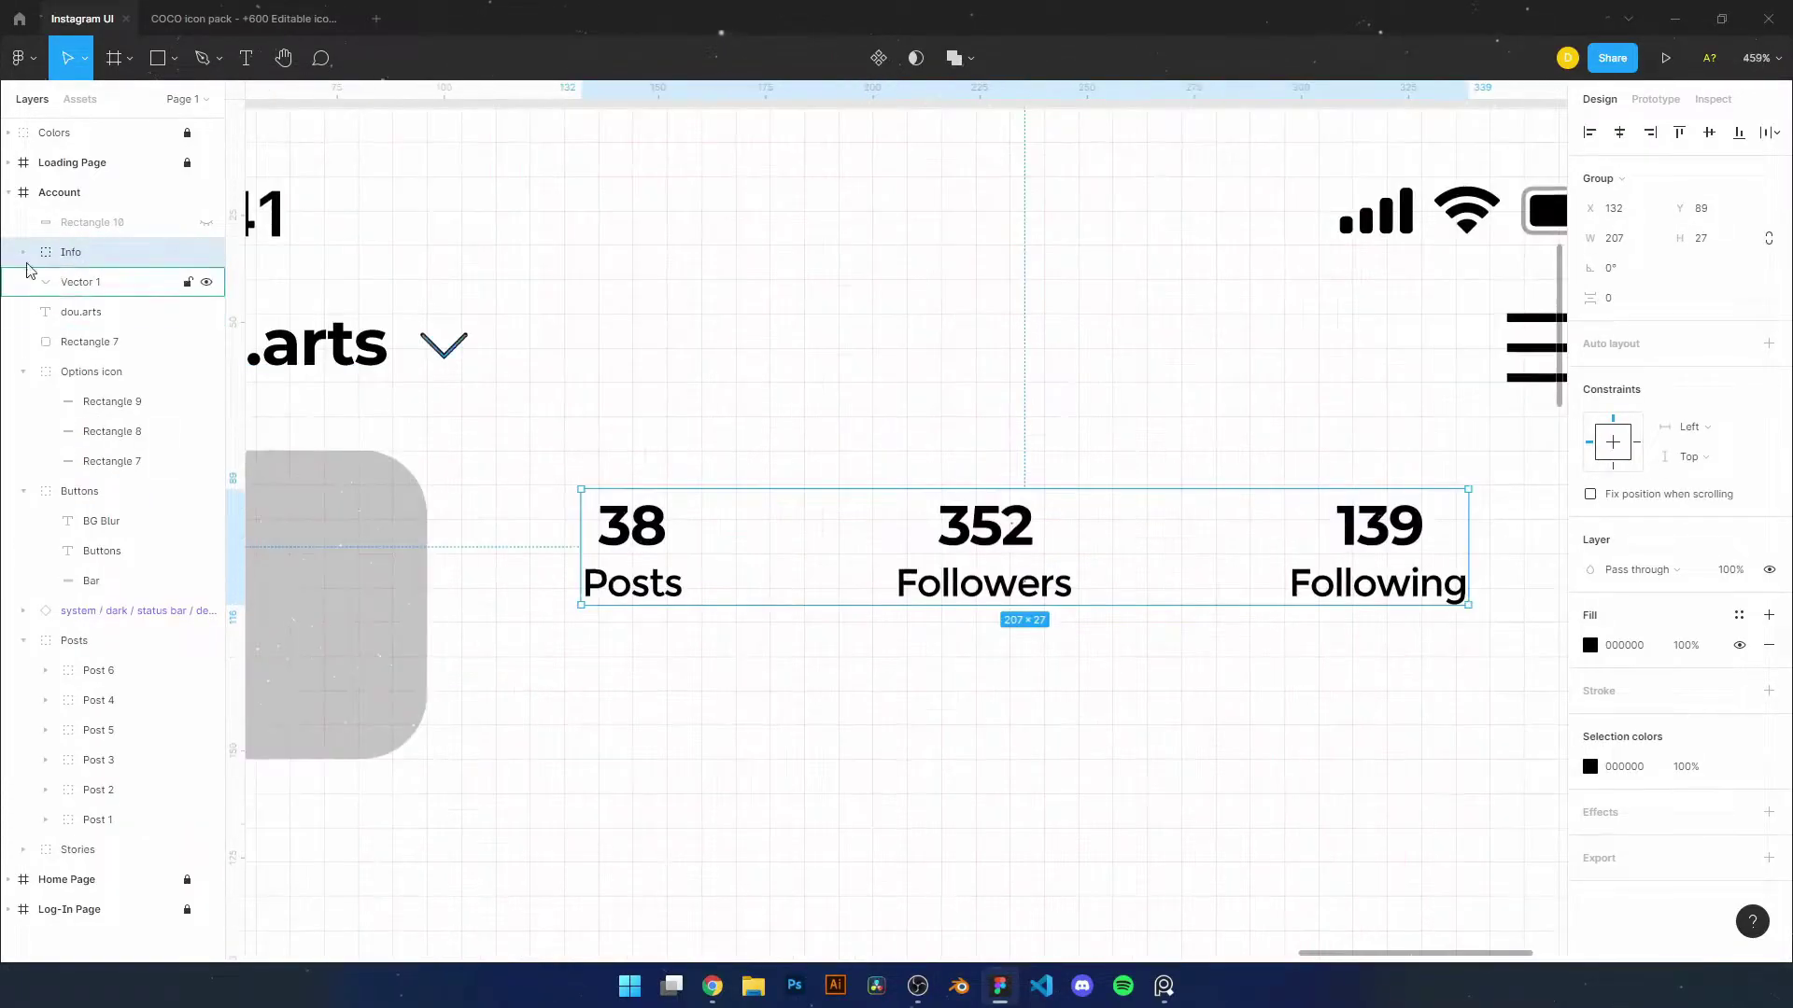
Select the stat numbers, including 352, inside the Info group to sit above the labels
double_click(943, 527)
key("Return")
left_click(985, 523)
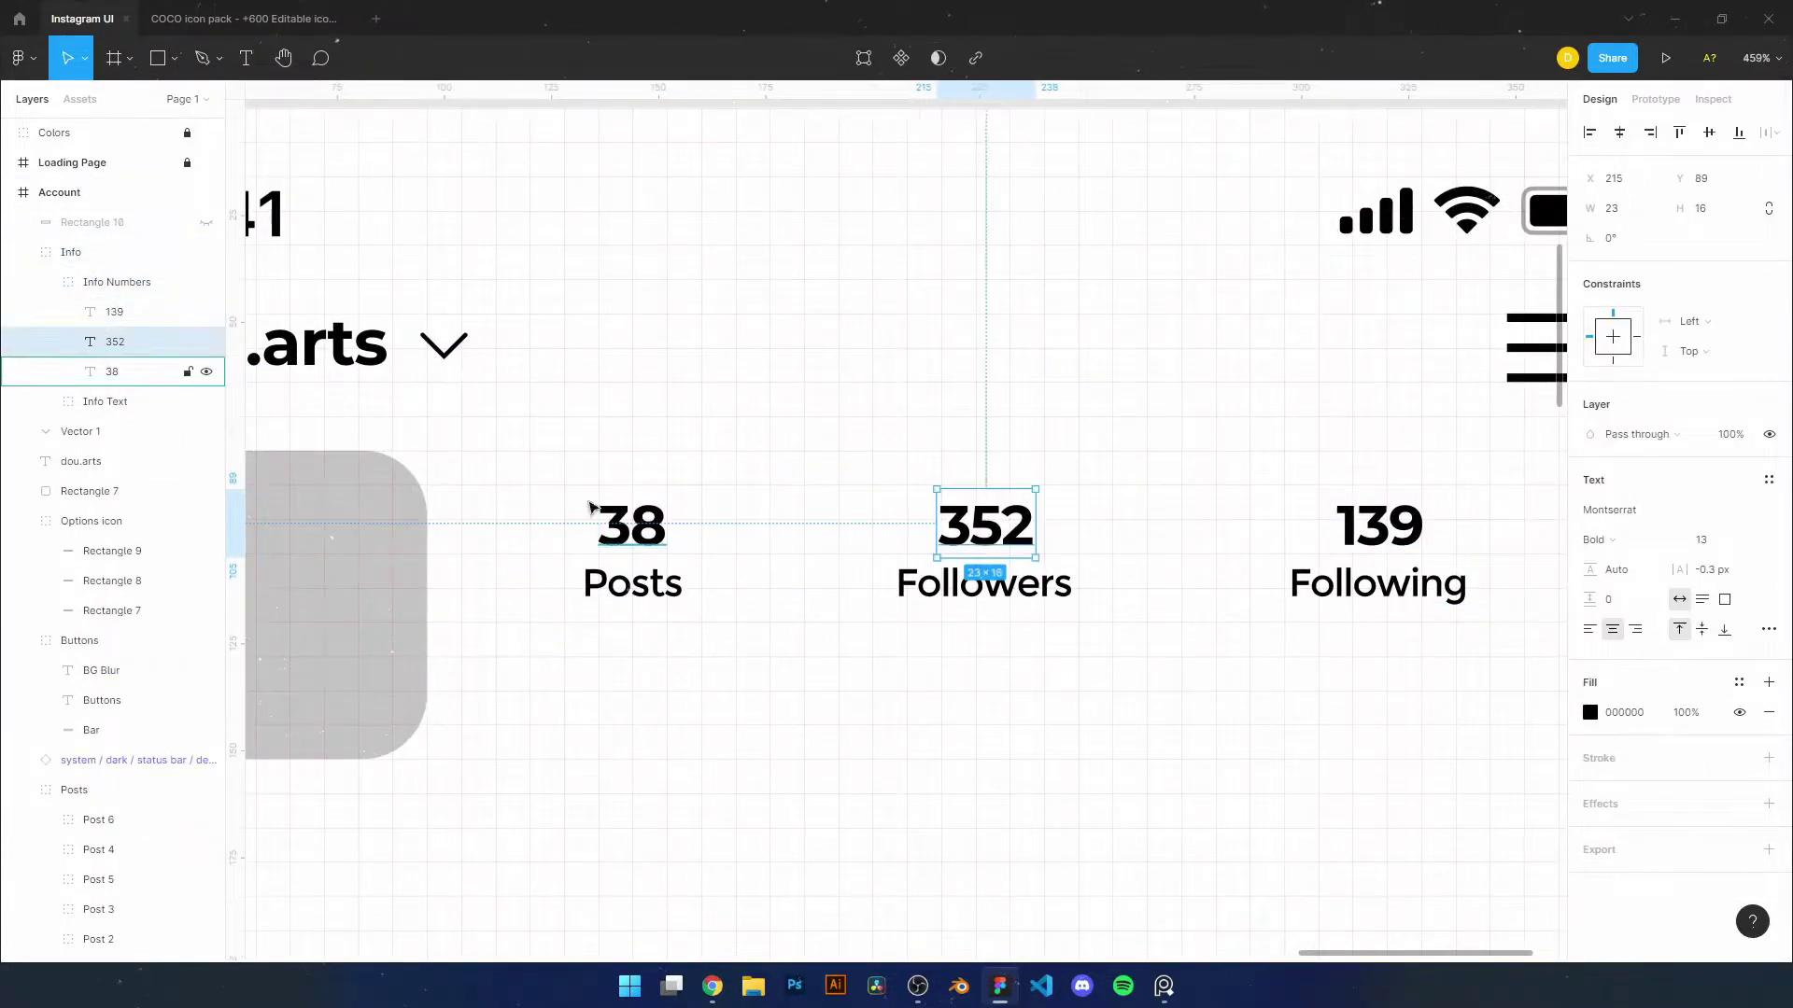
left_click(117, 281)
scroll(1382, 641, "down", 2)
scroll(1061, 520, "up", 5)
left_click(1154, 266)
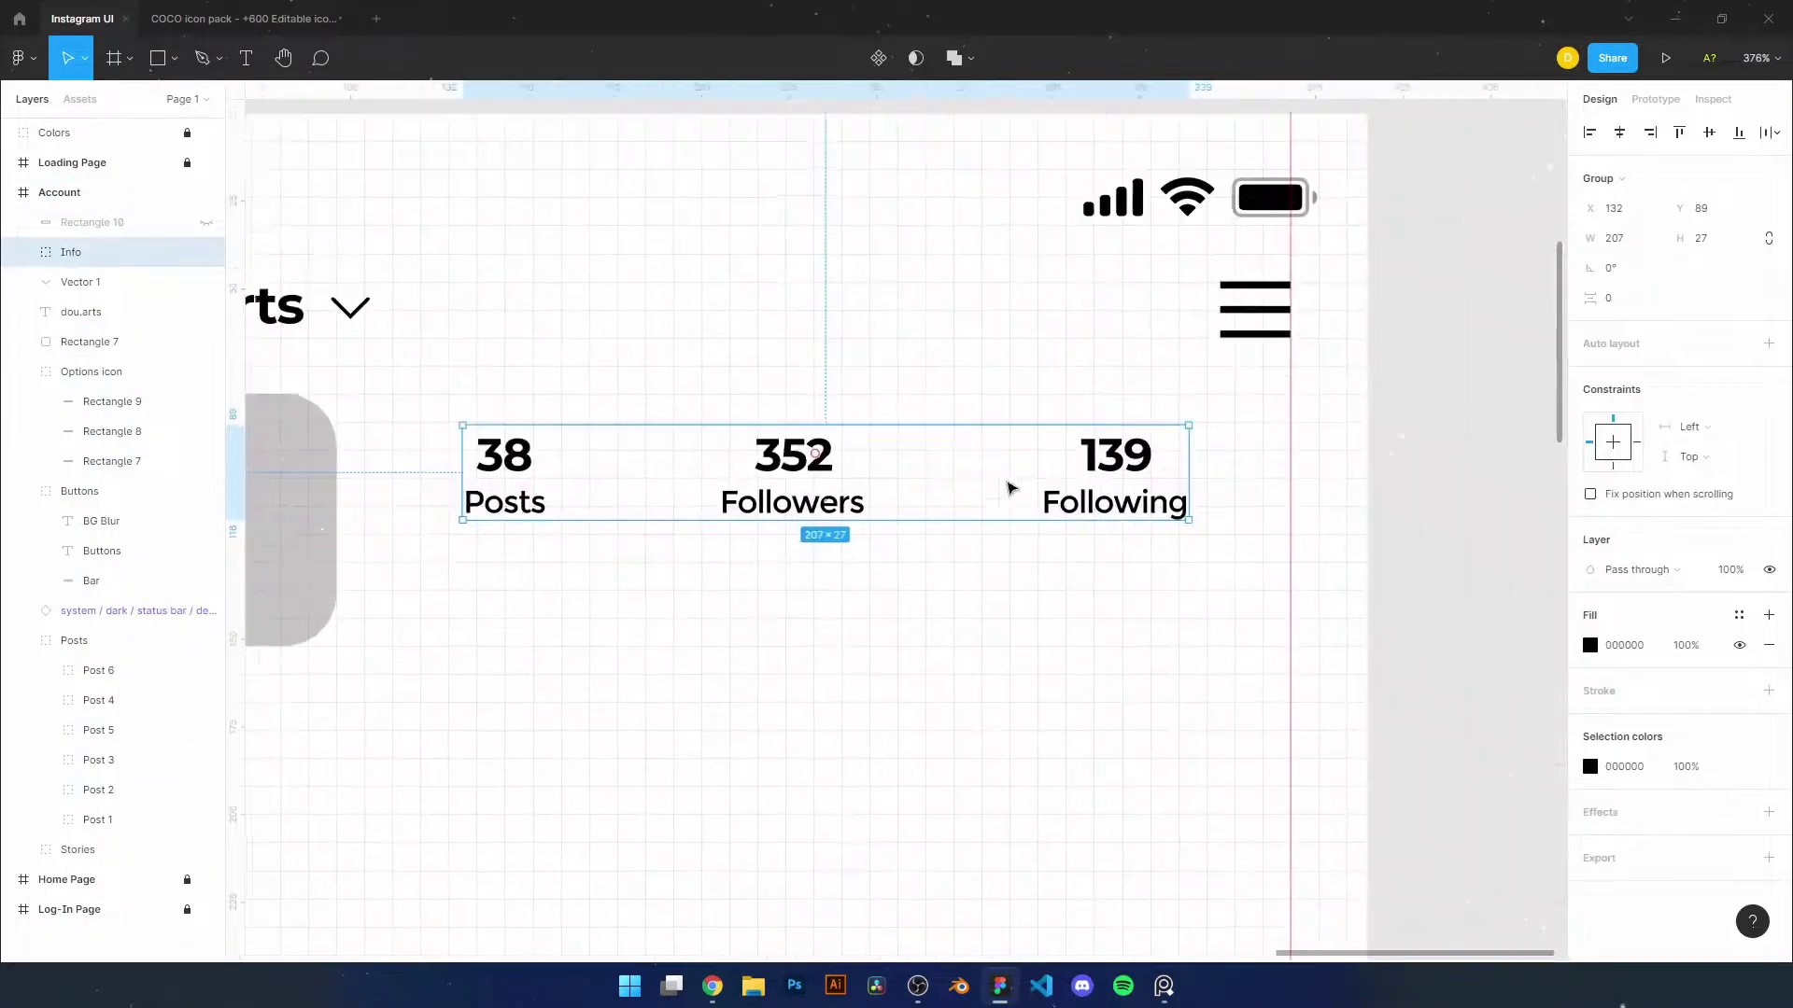
scroll(1152, 257, "down", 10)
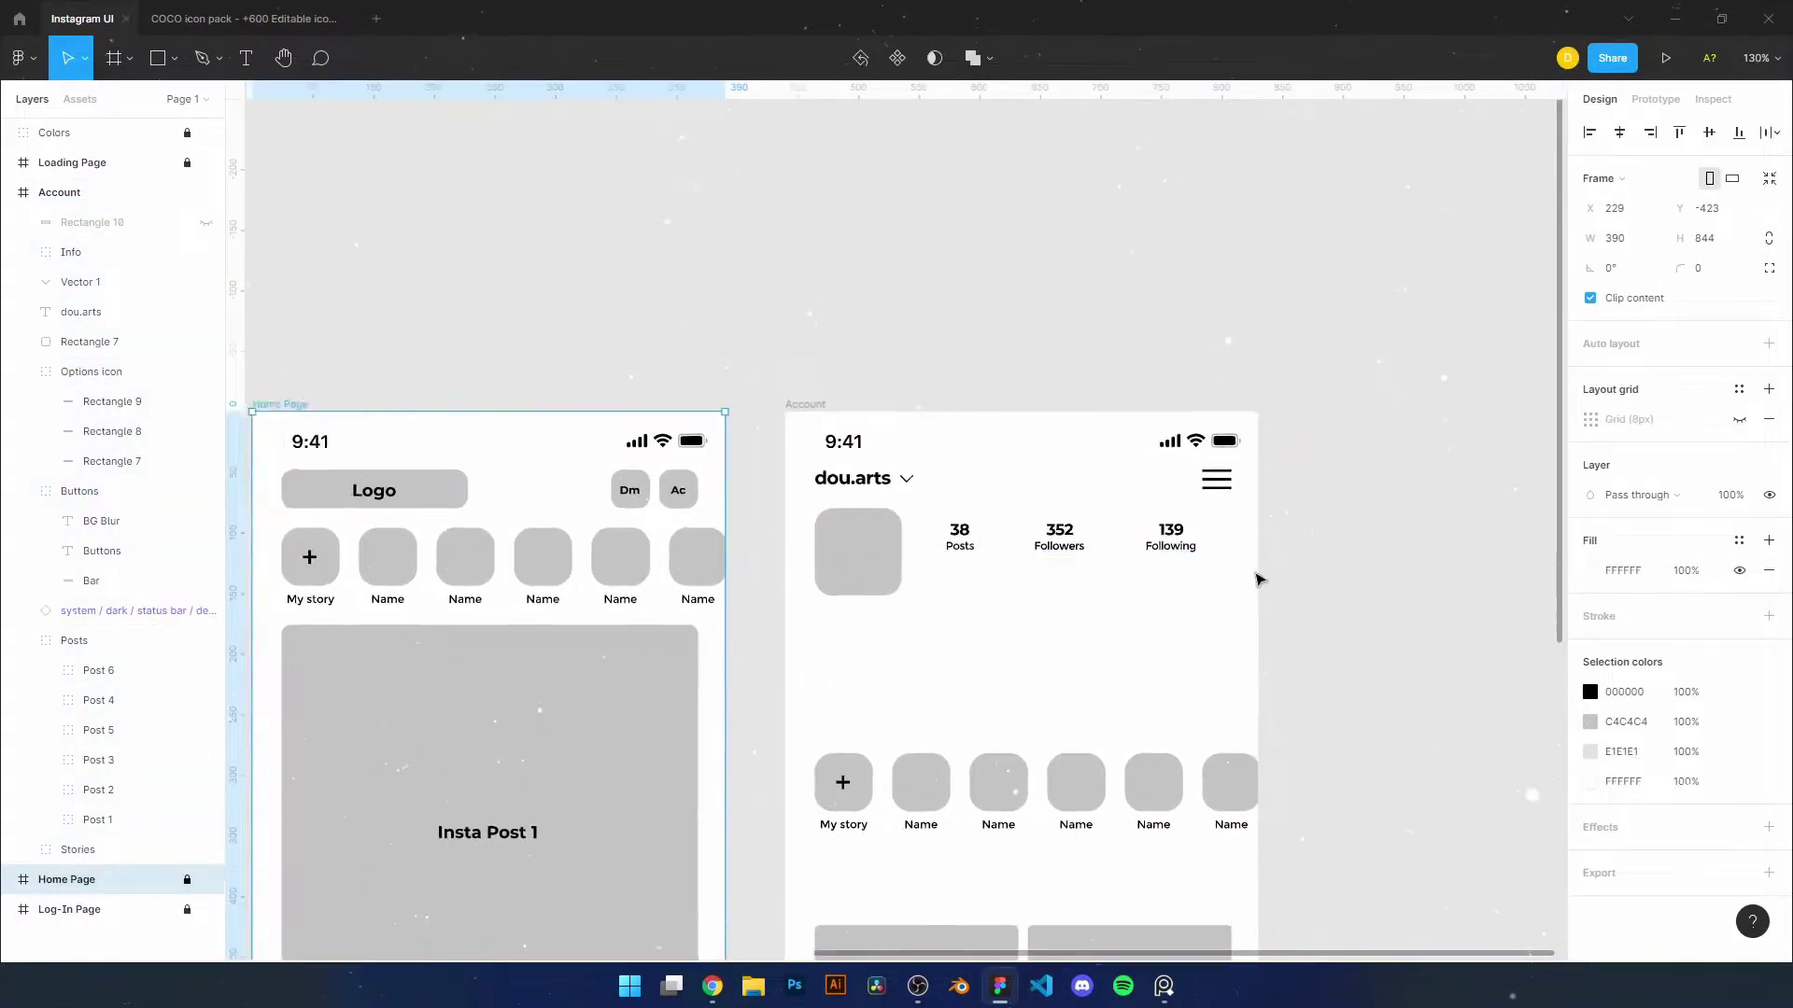
scroll(1120, 531, "up", 3)
left_click(1120, 530)
scroll(1149, 512, "up", 3)
Try a grey bar above the stats, then undo it
key("r")
left_click_drag(544, 471, 1109, 469)
scroll(1110, 469, "down", 2)
left_click(1031, 504, "shift")
key("ctrl+z")
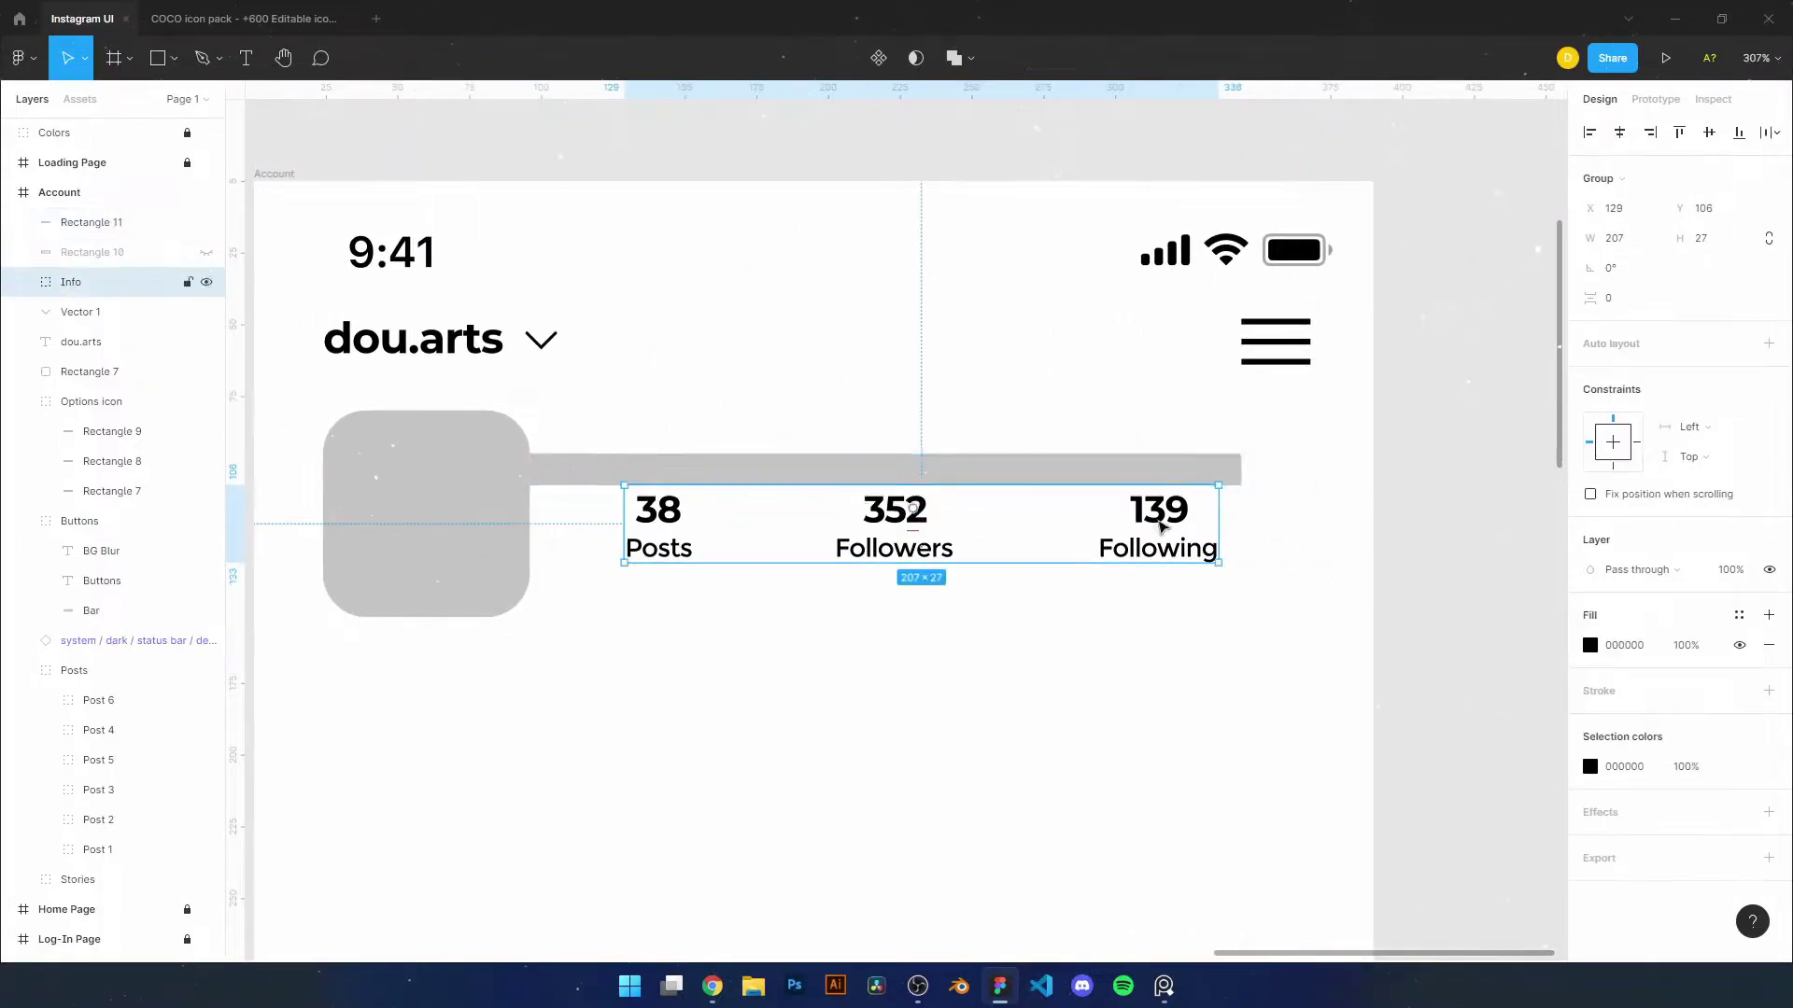
key("ctrl+z")
scroll(1197, 511, "down", 4)
scroll(1198, 511, "up", 3)
Draw a vertical divider line between Posts and Followers
key("l")
left_click_drag(818, 430, 818, 518)
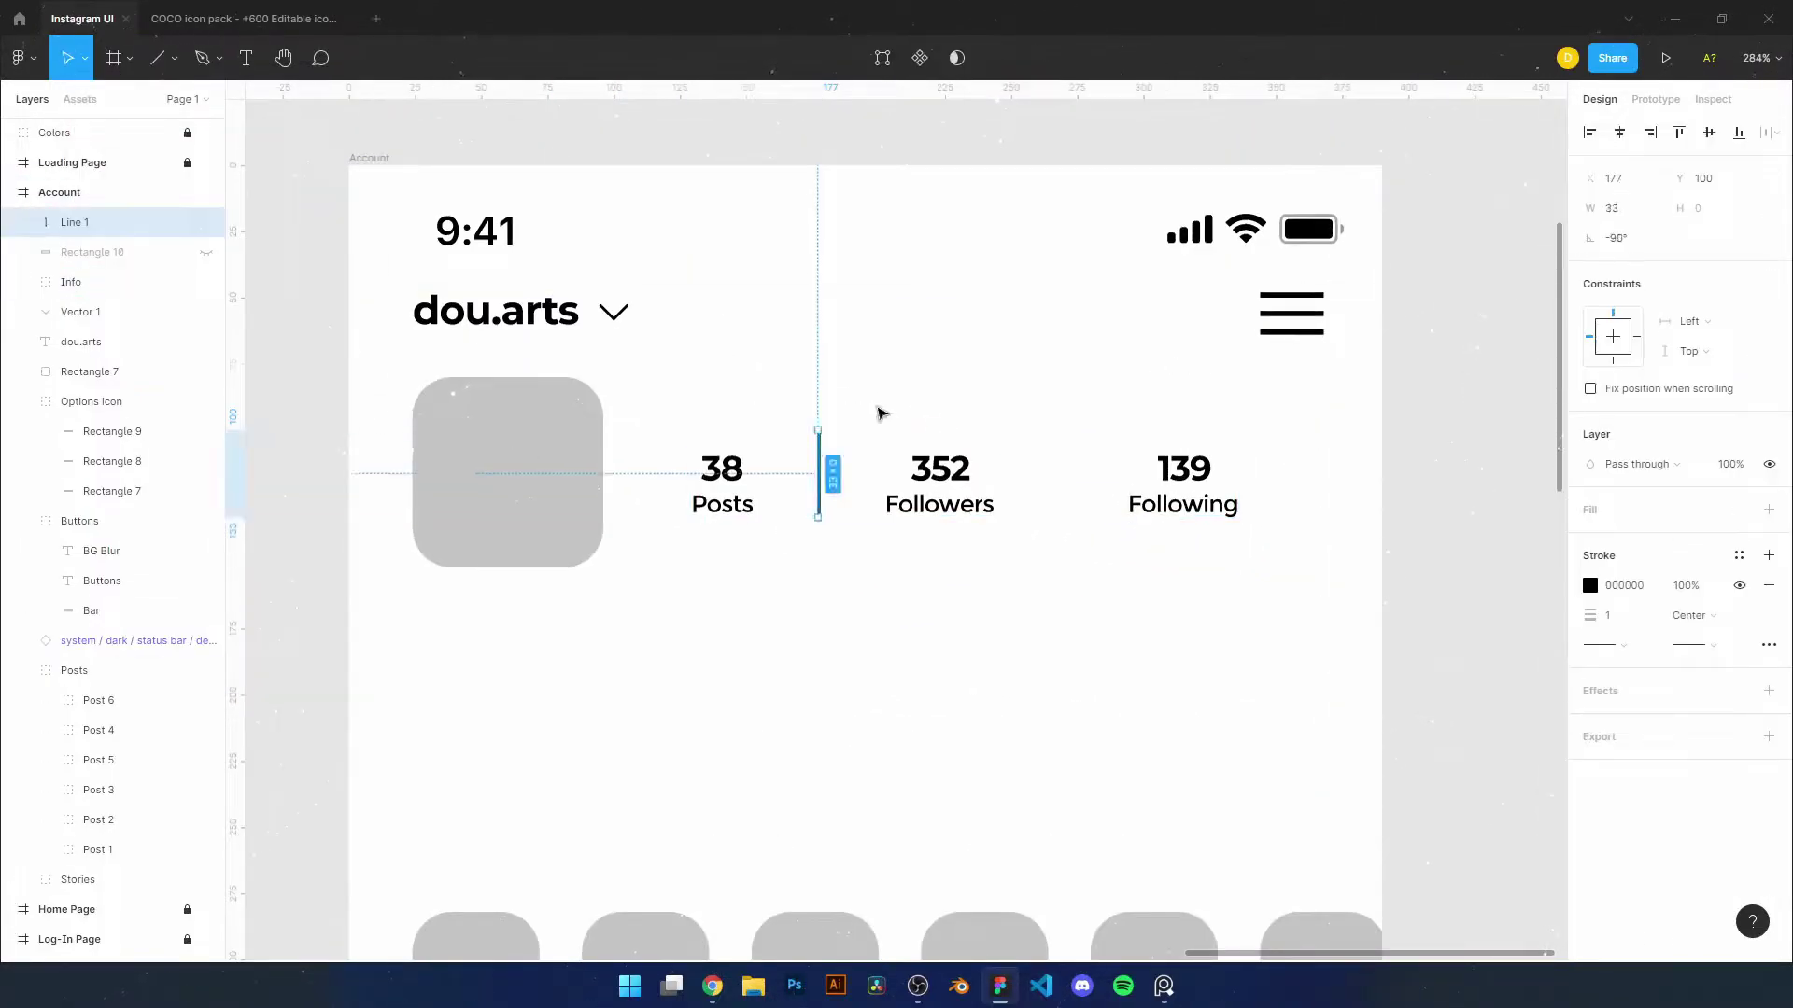
left_click(821, 484)
scroll(777, 489, "up", 3)
left_click(853, 477)
Measure divider spacing with a temporary spacer bar, then delete it
key("r")
scroll(750, 523, "up", 5)
left_click_drag(713, 490, 1397, 545)
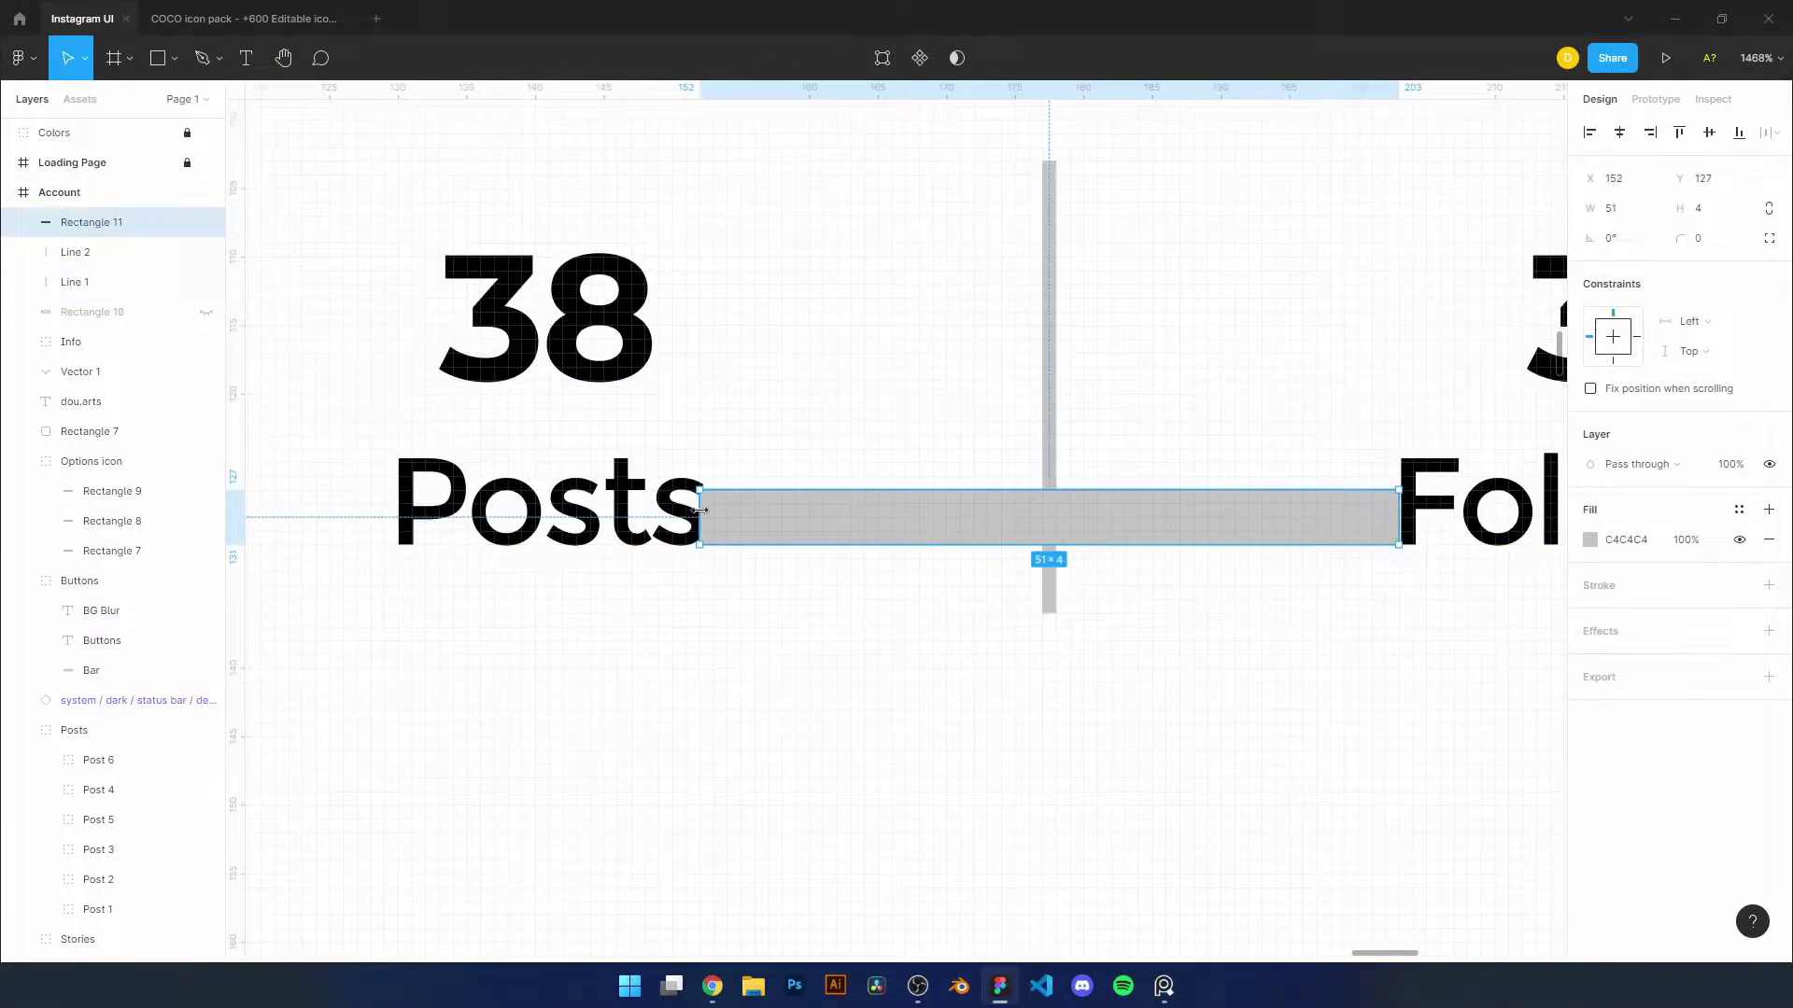
left_click_drag(1184, 511, 1137, 600)
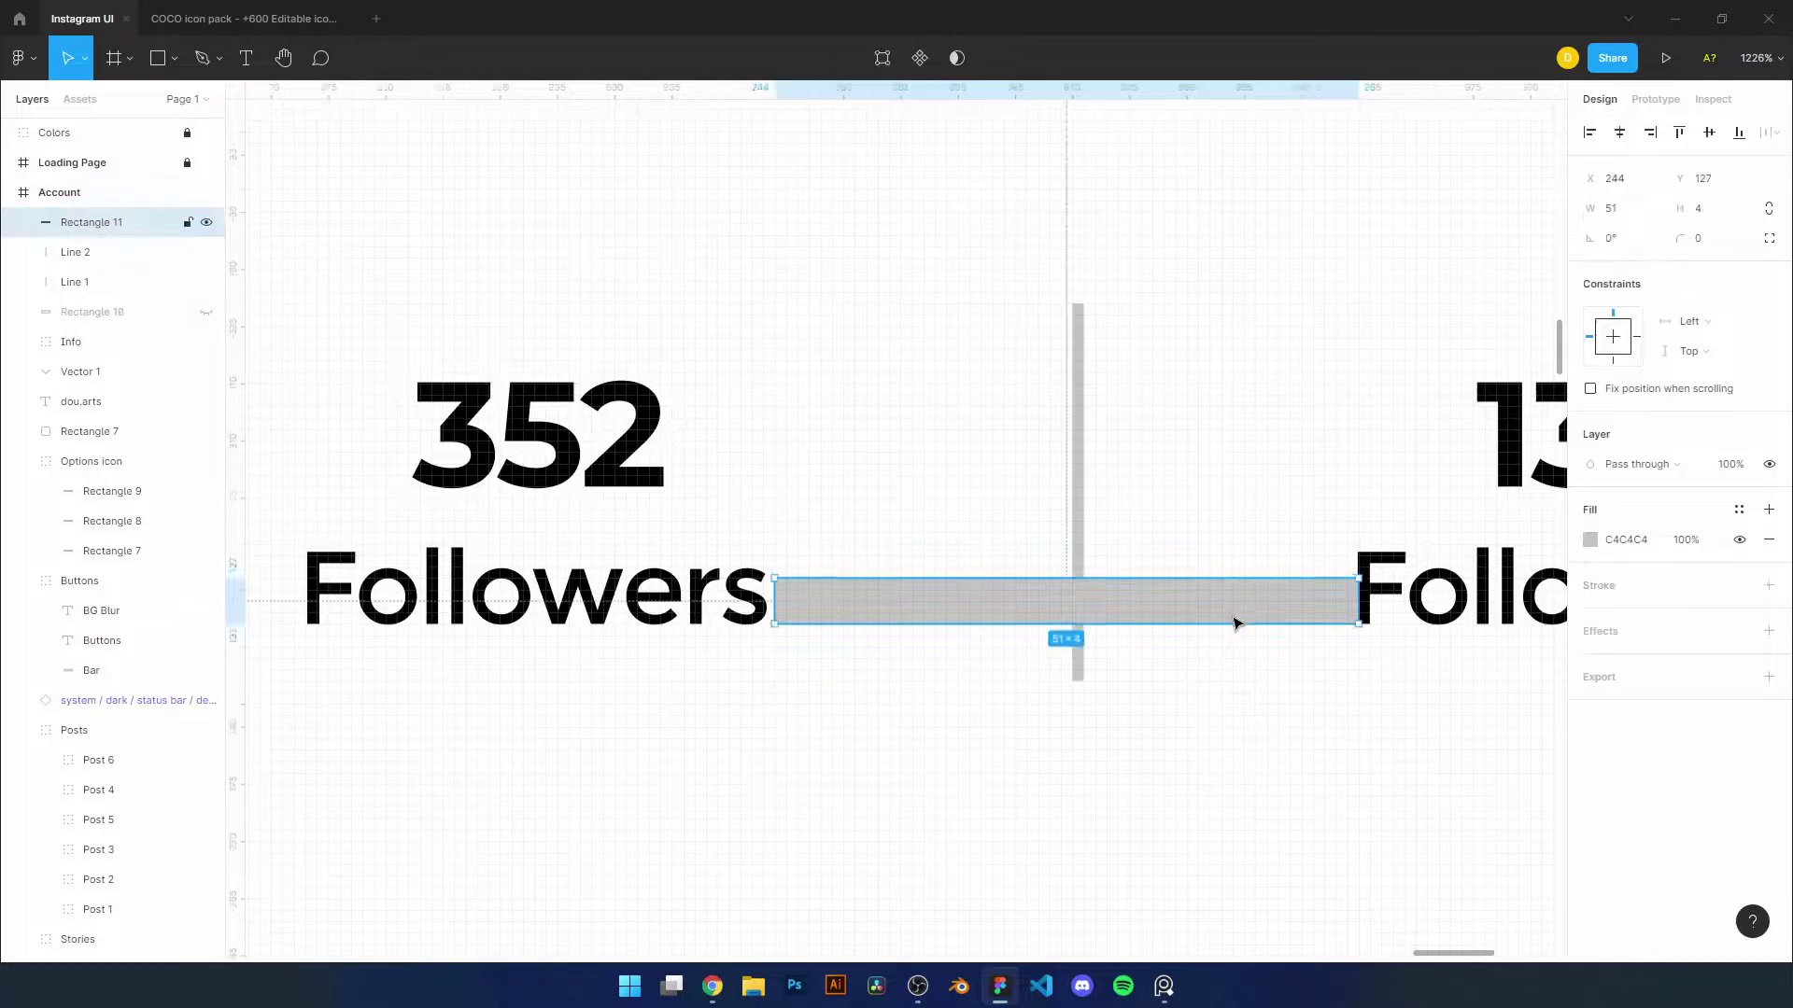
key("Delete")
key("shift+0")
Move both vertical divider lines into the Info group
left_click(74, 222)
left_click(75, 252, "shift")
left_click_drag(103, 283, 100, 281)
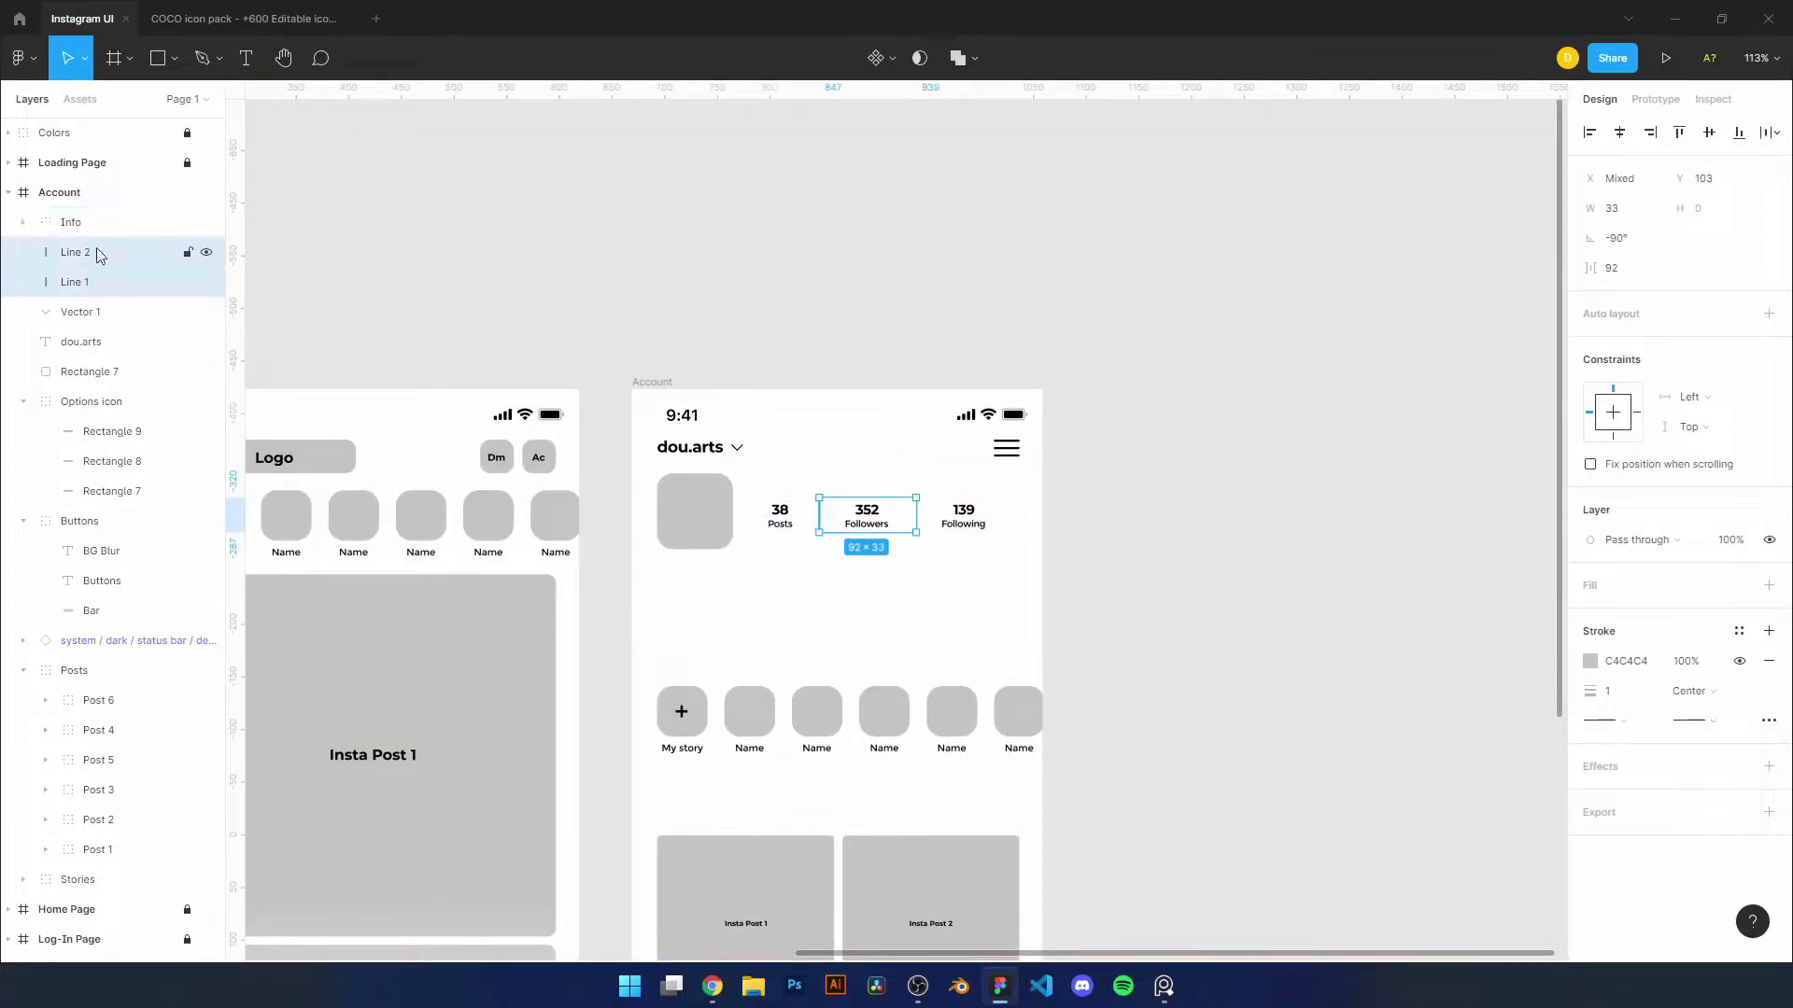
scroll(672, 481, "up", 3)
scroll(1162, 490, "up", 4)
left_click(1163, 490)
scroll(1284, 292, "down", 5)
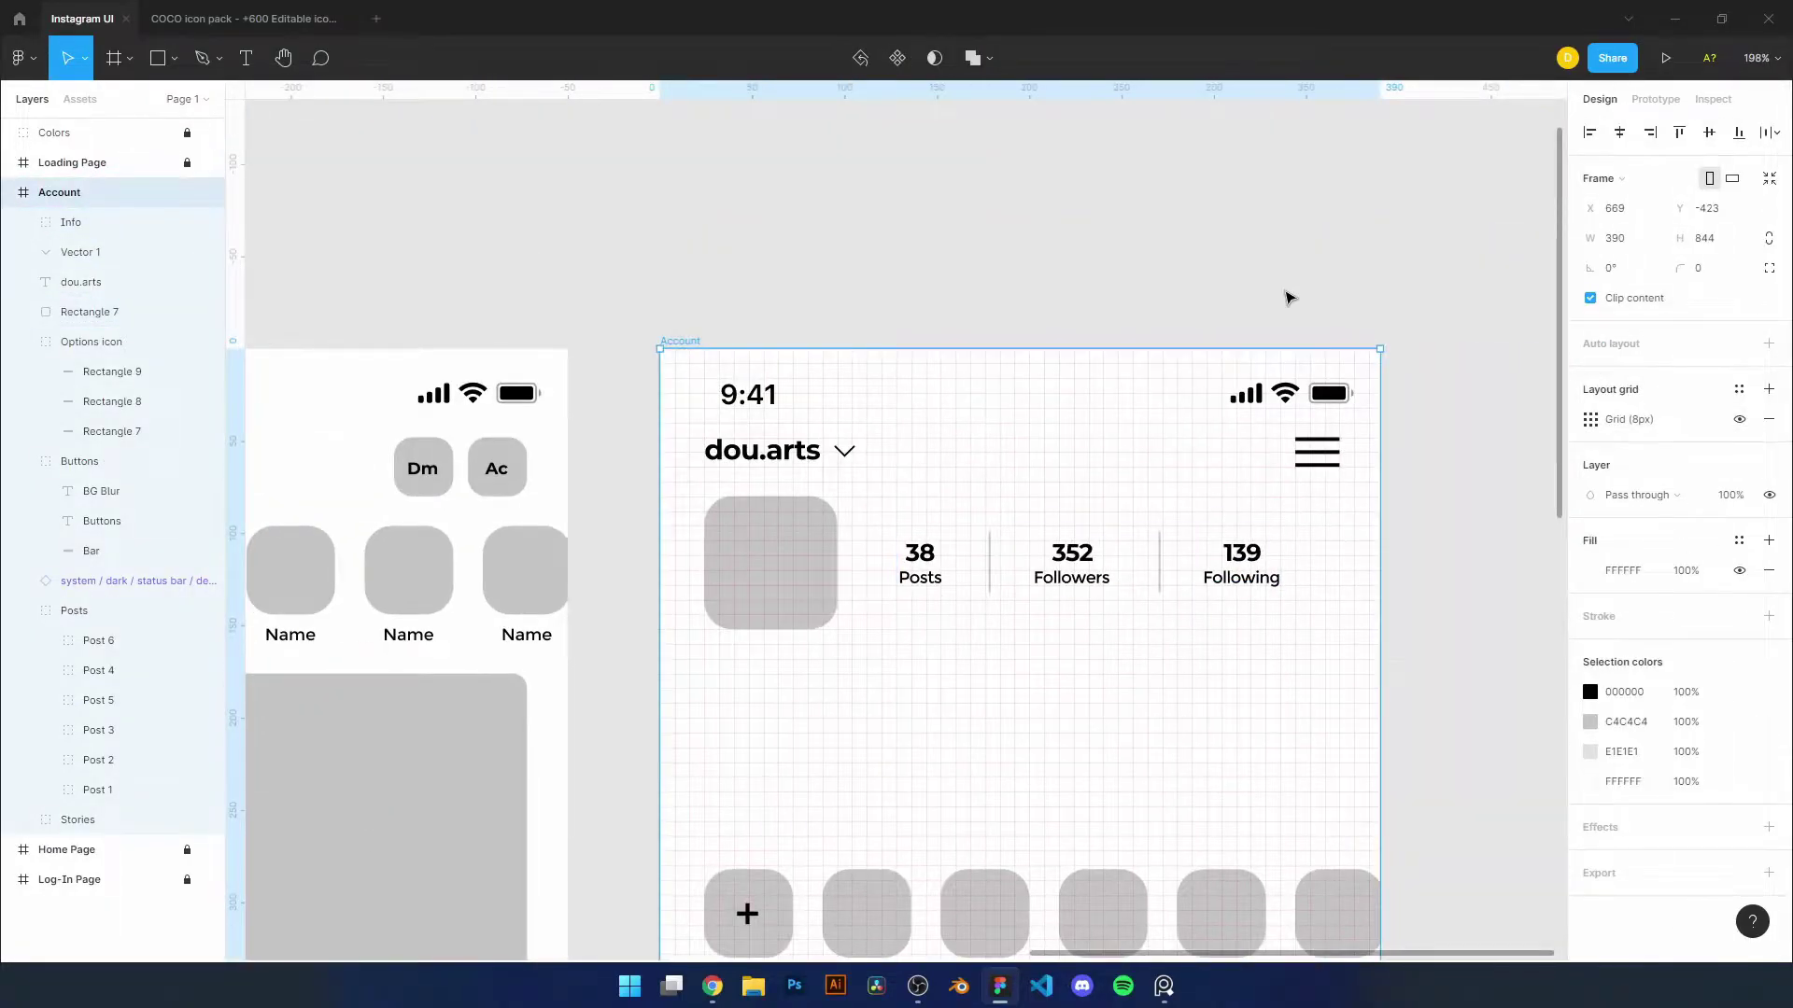
scroll(1124, 620, "up", 2)
Scale the Info group down proportionally
left_click(1256, 574)
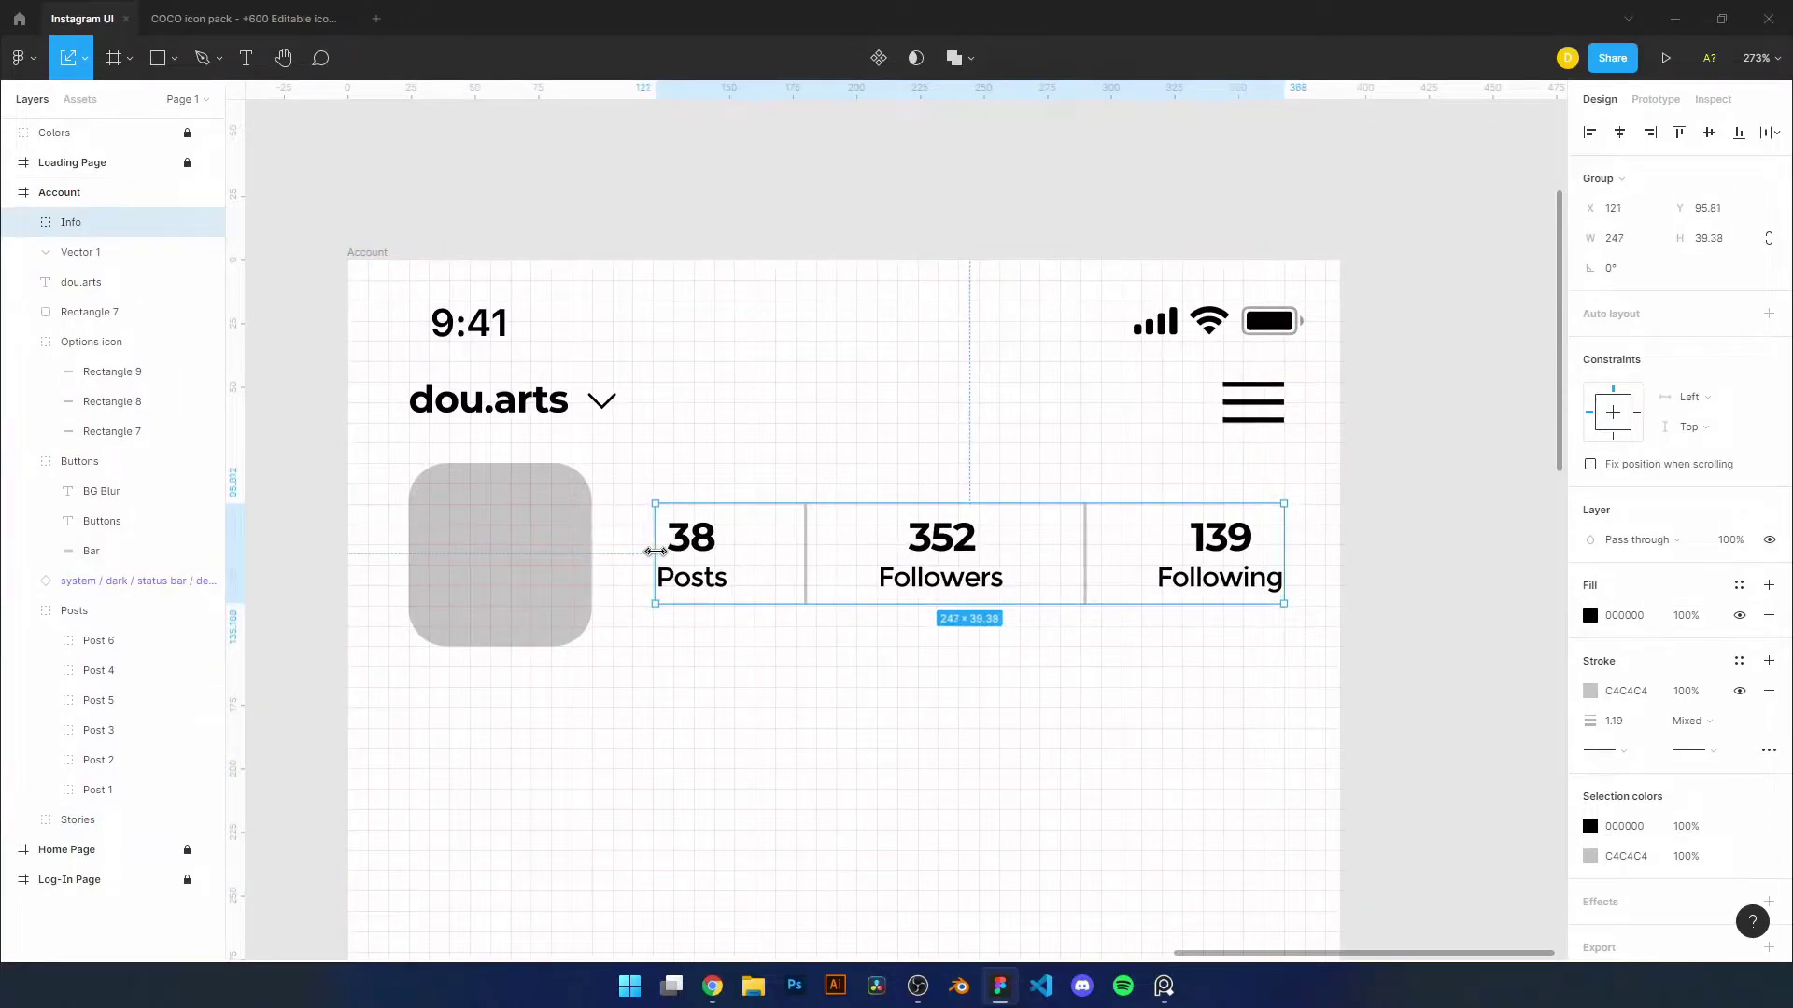
scroll(656, 552, "up", 4)
scroll(668, 500, "down", 6)
scroll(1285, 640, "up", 4)
left_click_drag(1465, 468, 1440, 457)
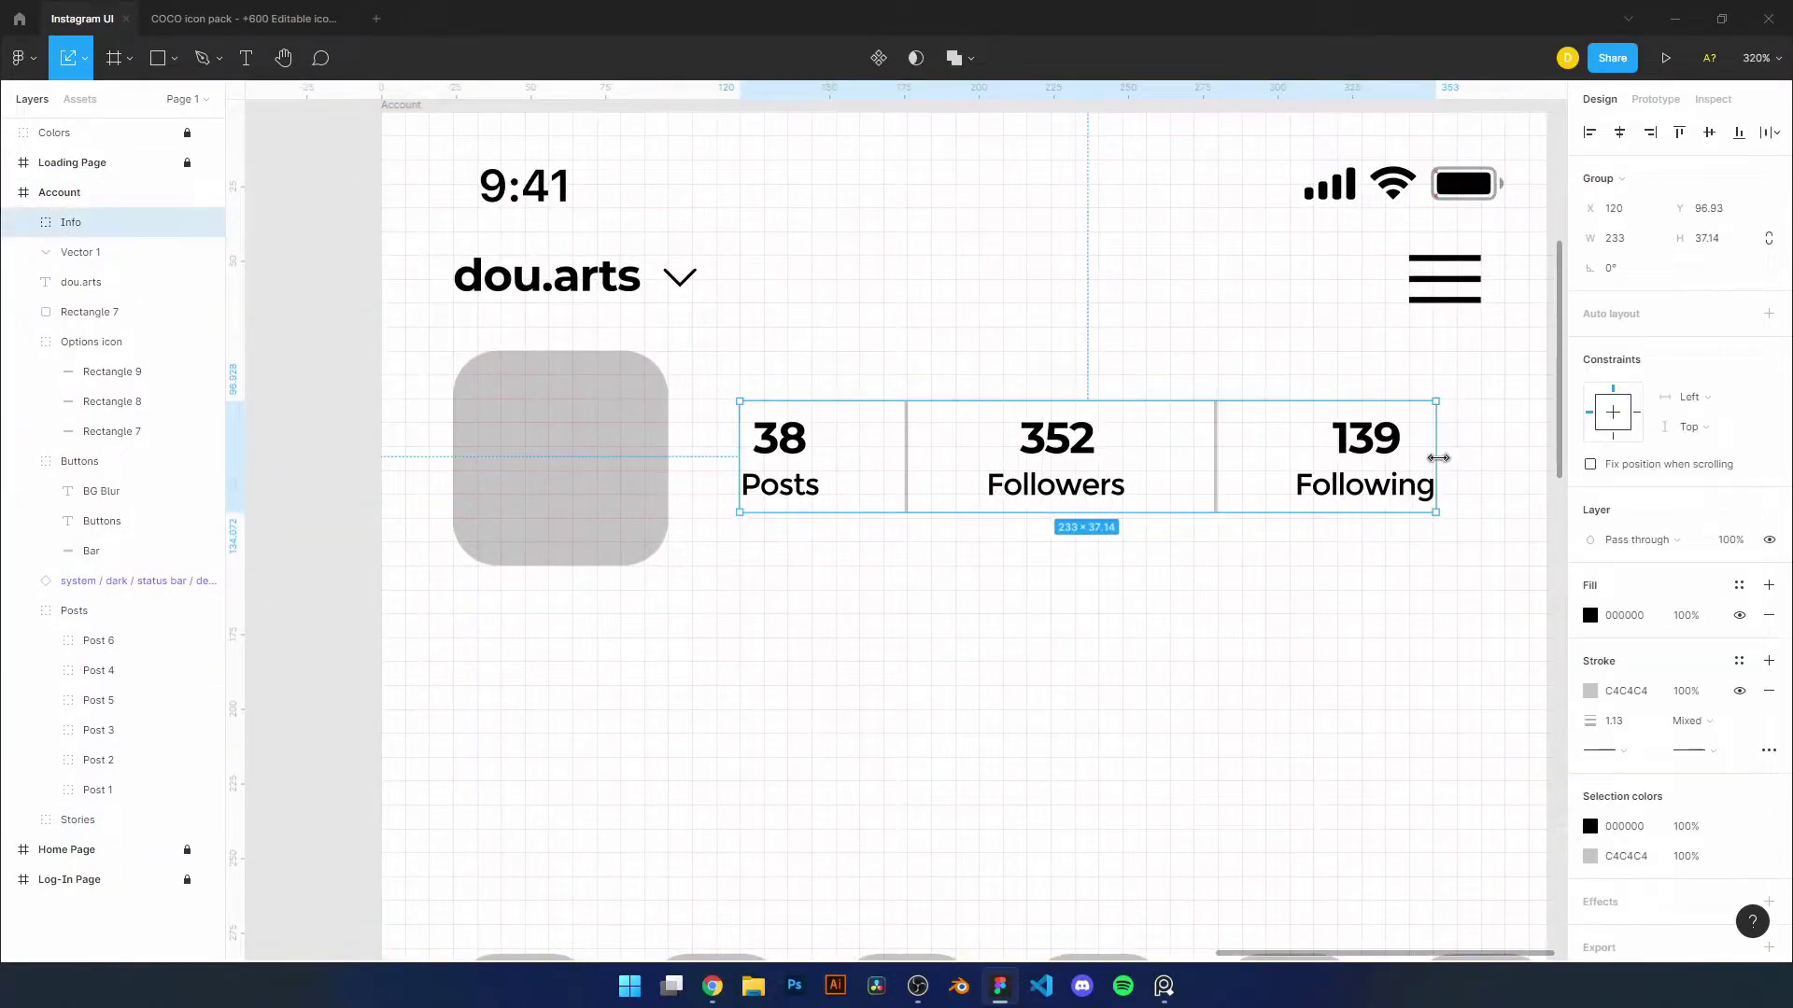
scroll(1273, 484, "down", 3)
left_click(944, 508)
scroll(944, 508, "up", 3)
Set the Posts, Followers and Following labels to Regular weight
left_click(1128, 521)
double_click(1128, 521)
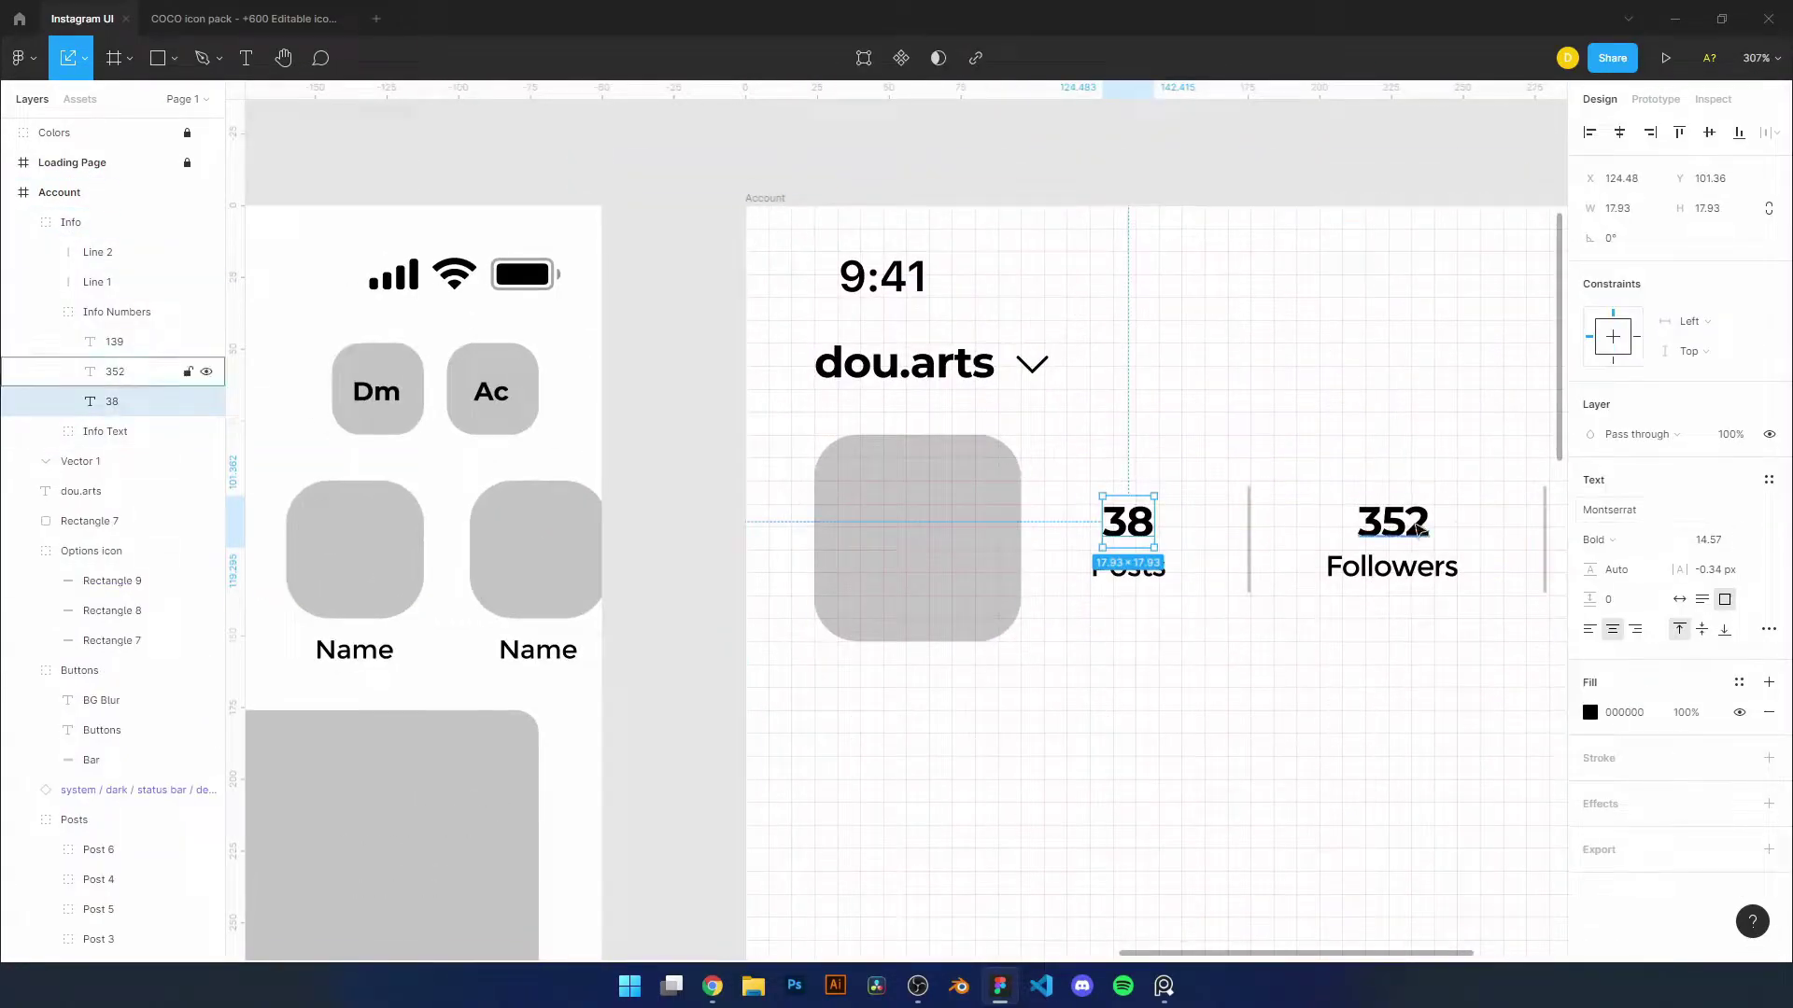
left_click(1742, 539)
left_click(128, 461)
left_click(119, 521, "shift")
left_click(1742, 540)
left_click(1721, 653)
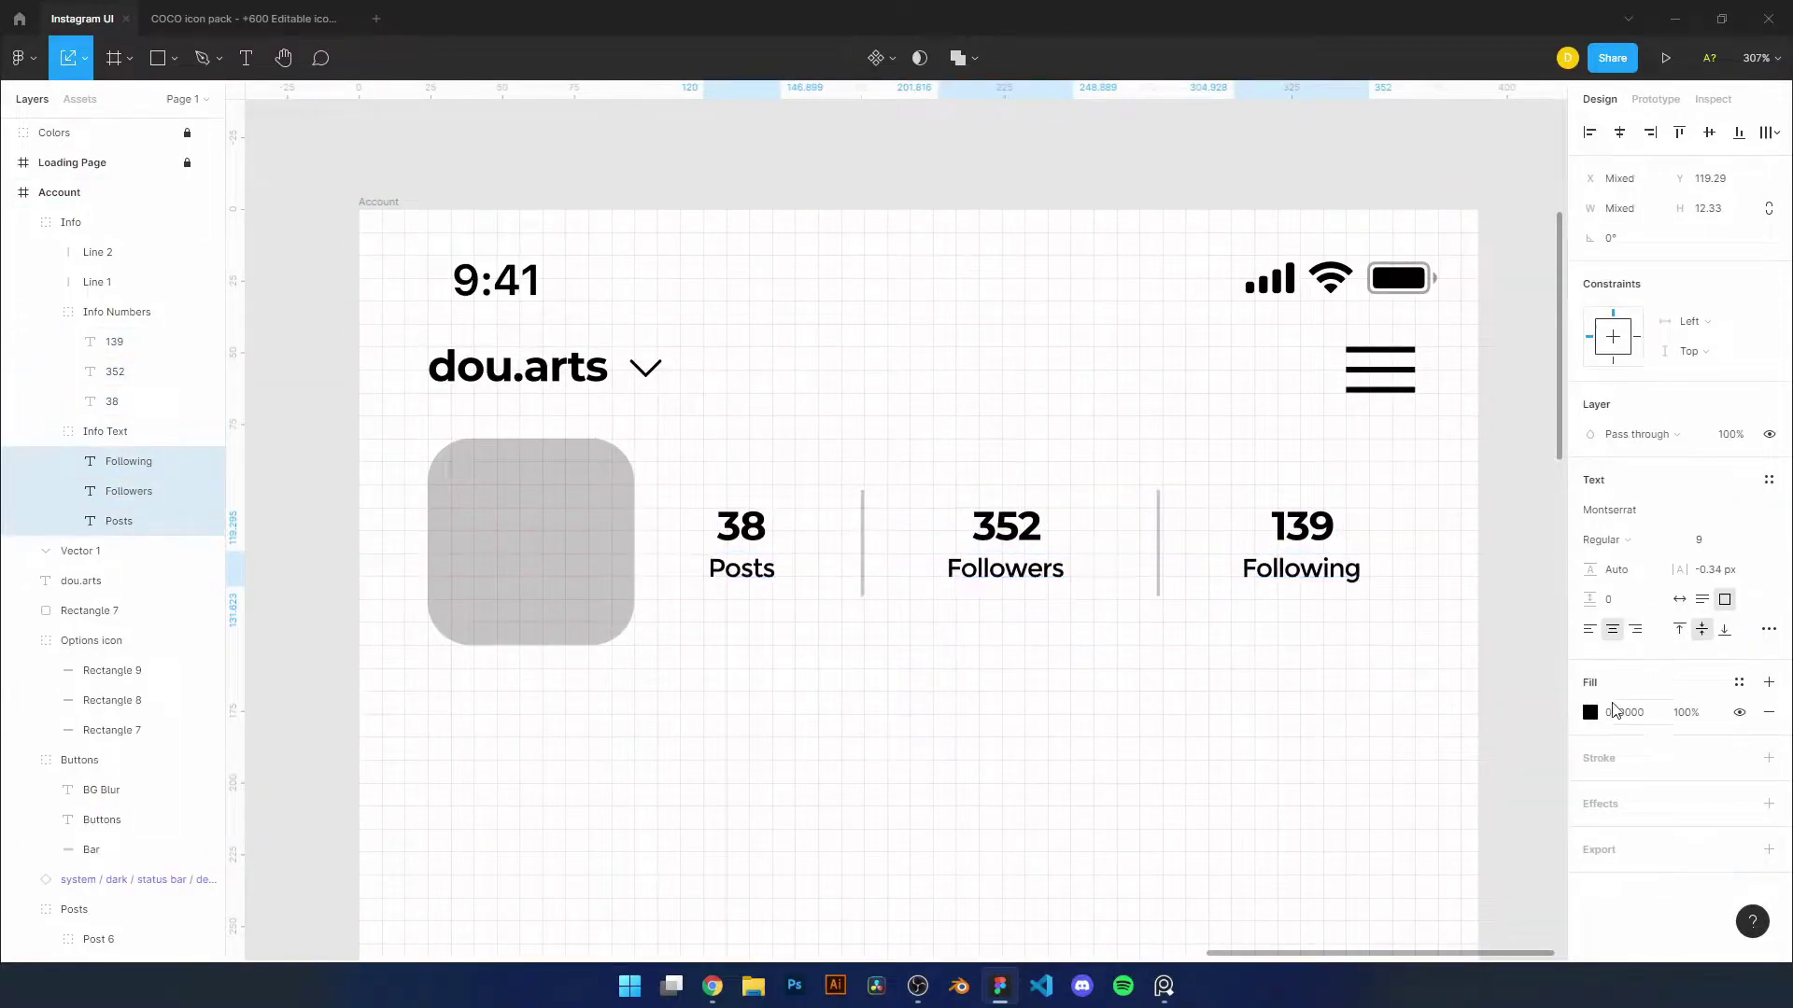
Add a new Name text layer below the avatar
key("shift+0")
scroll(1285, 544, "up", 2)
key("ctrl+v")
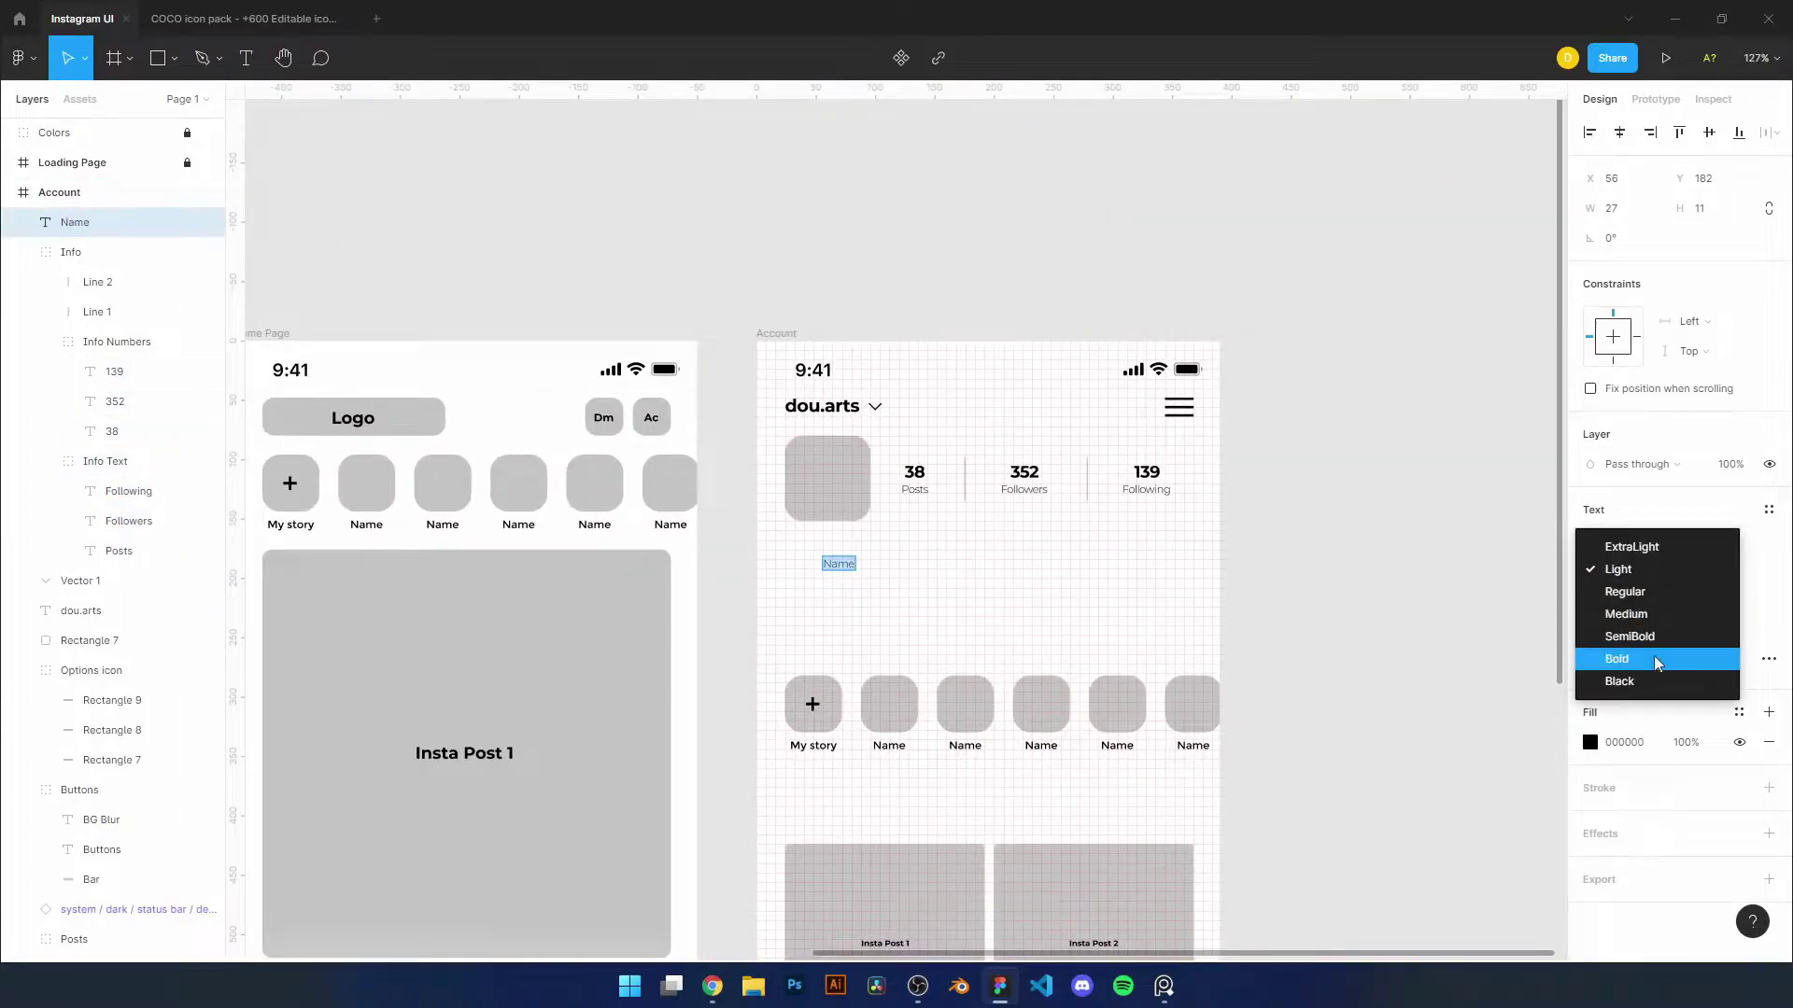
Make the Name text Bold at size 11
left_click(1654, 659)
scroll(1052, 631, "up", 2)
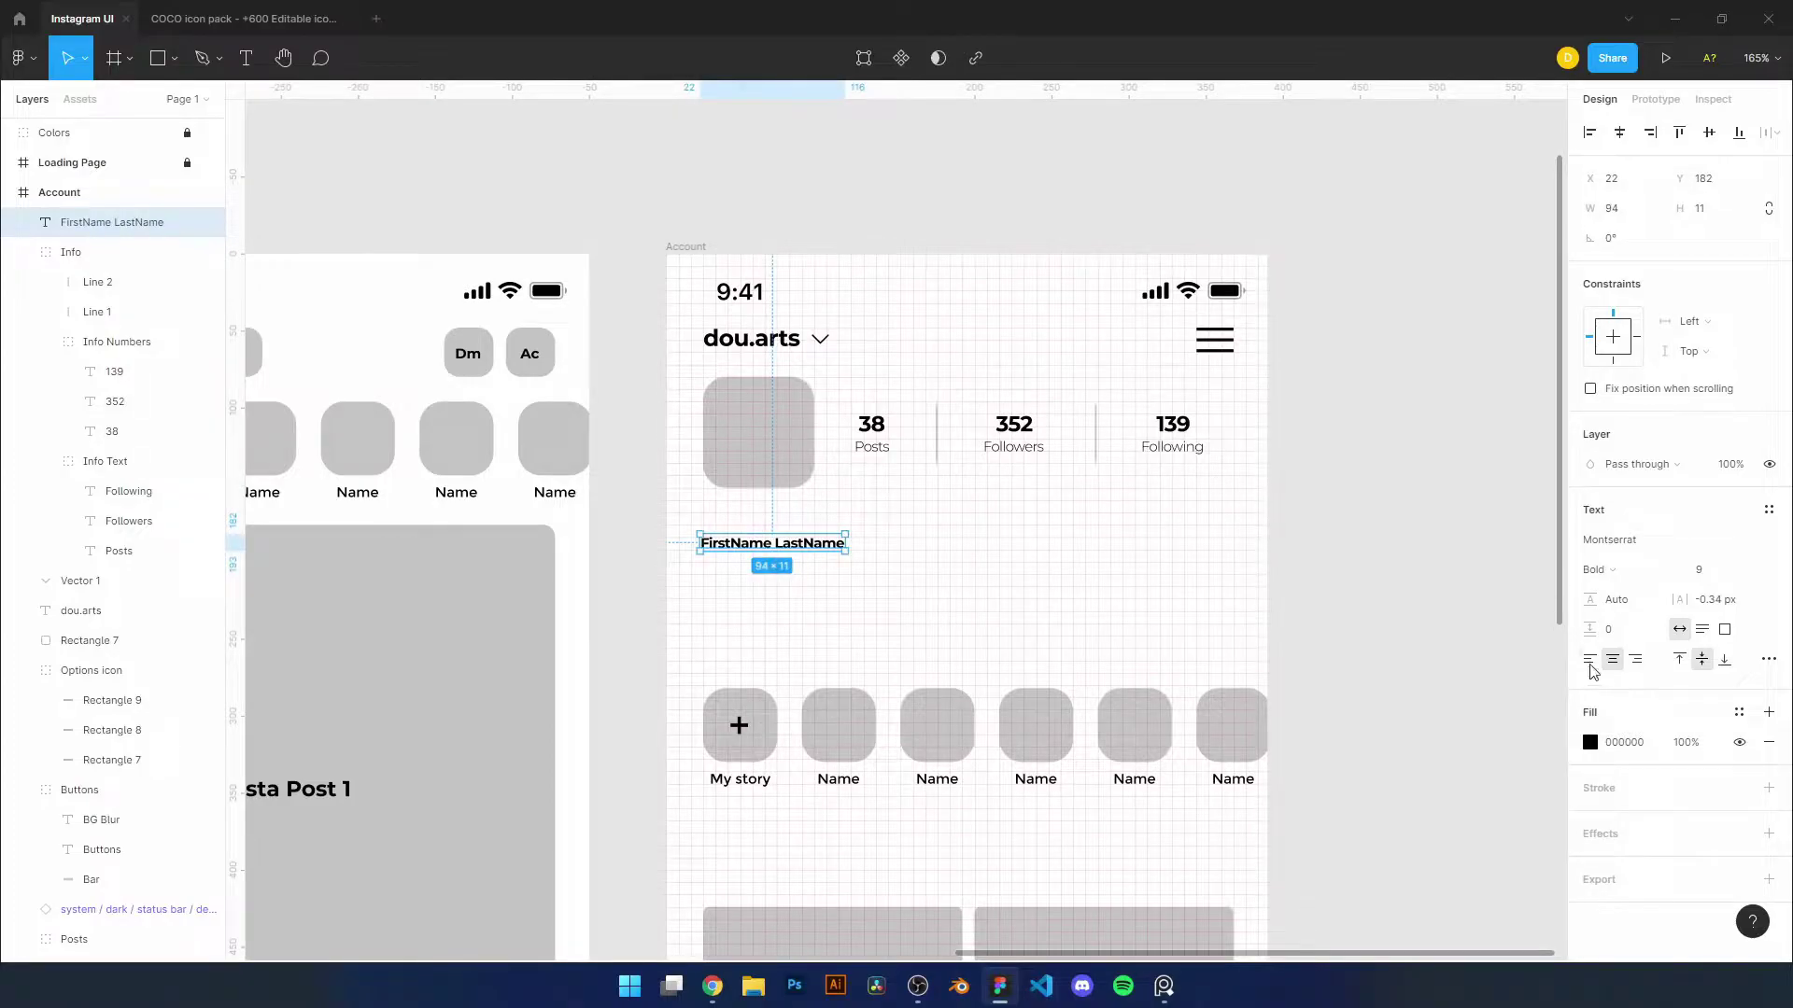
scroll(724, 374, "up", 5)
scroll(813, 448, "down", 5)
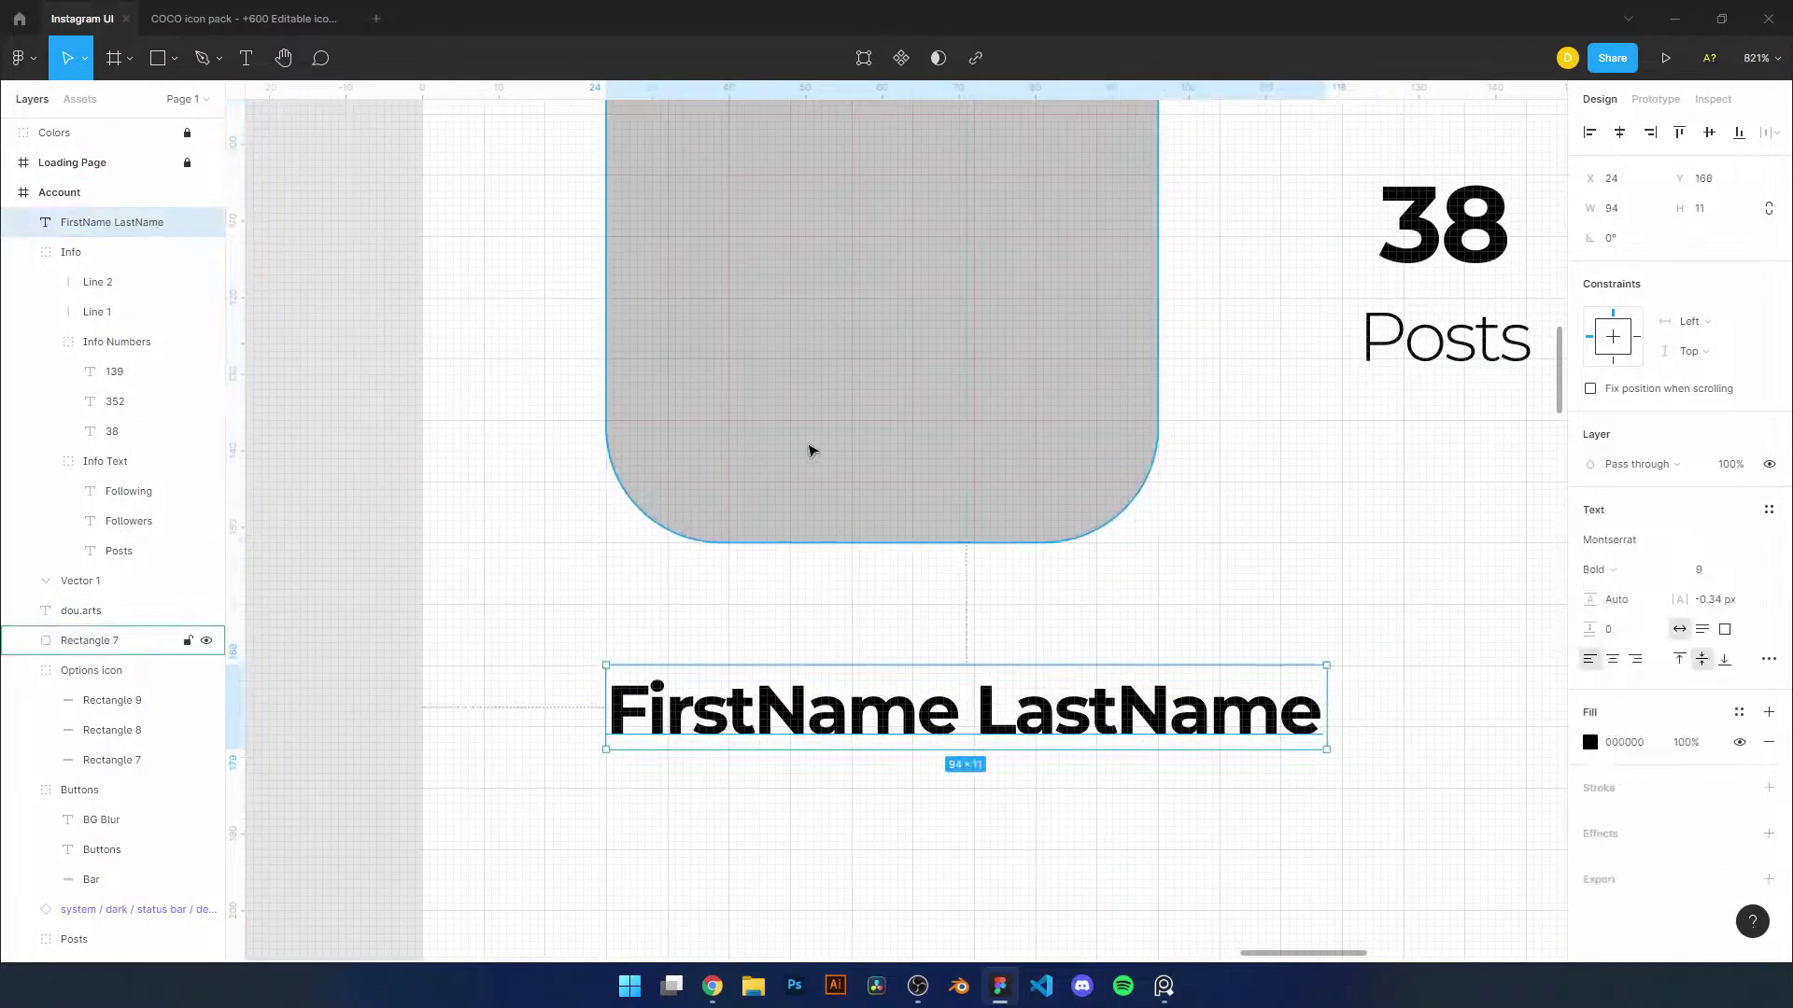
scroll(1102, 719, "down", 3)
left_click(1709, 570)
left_click(1718, 647)
scroll(1049, 600, "down", 2)
Duplicate the name line, retype it as 'Bio...' and widen its text box
double_click(950, 595)
scroll(947, 628, "up", 2)
double_click(1027, 620)
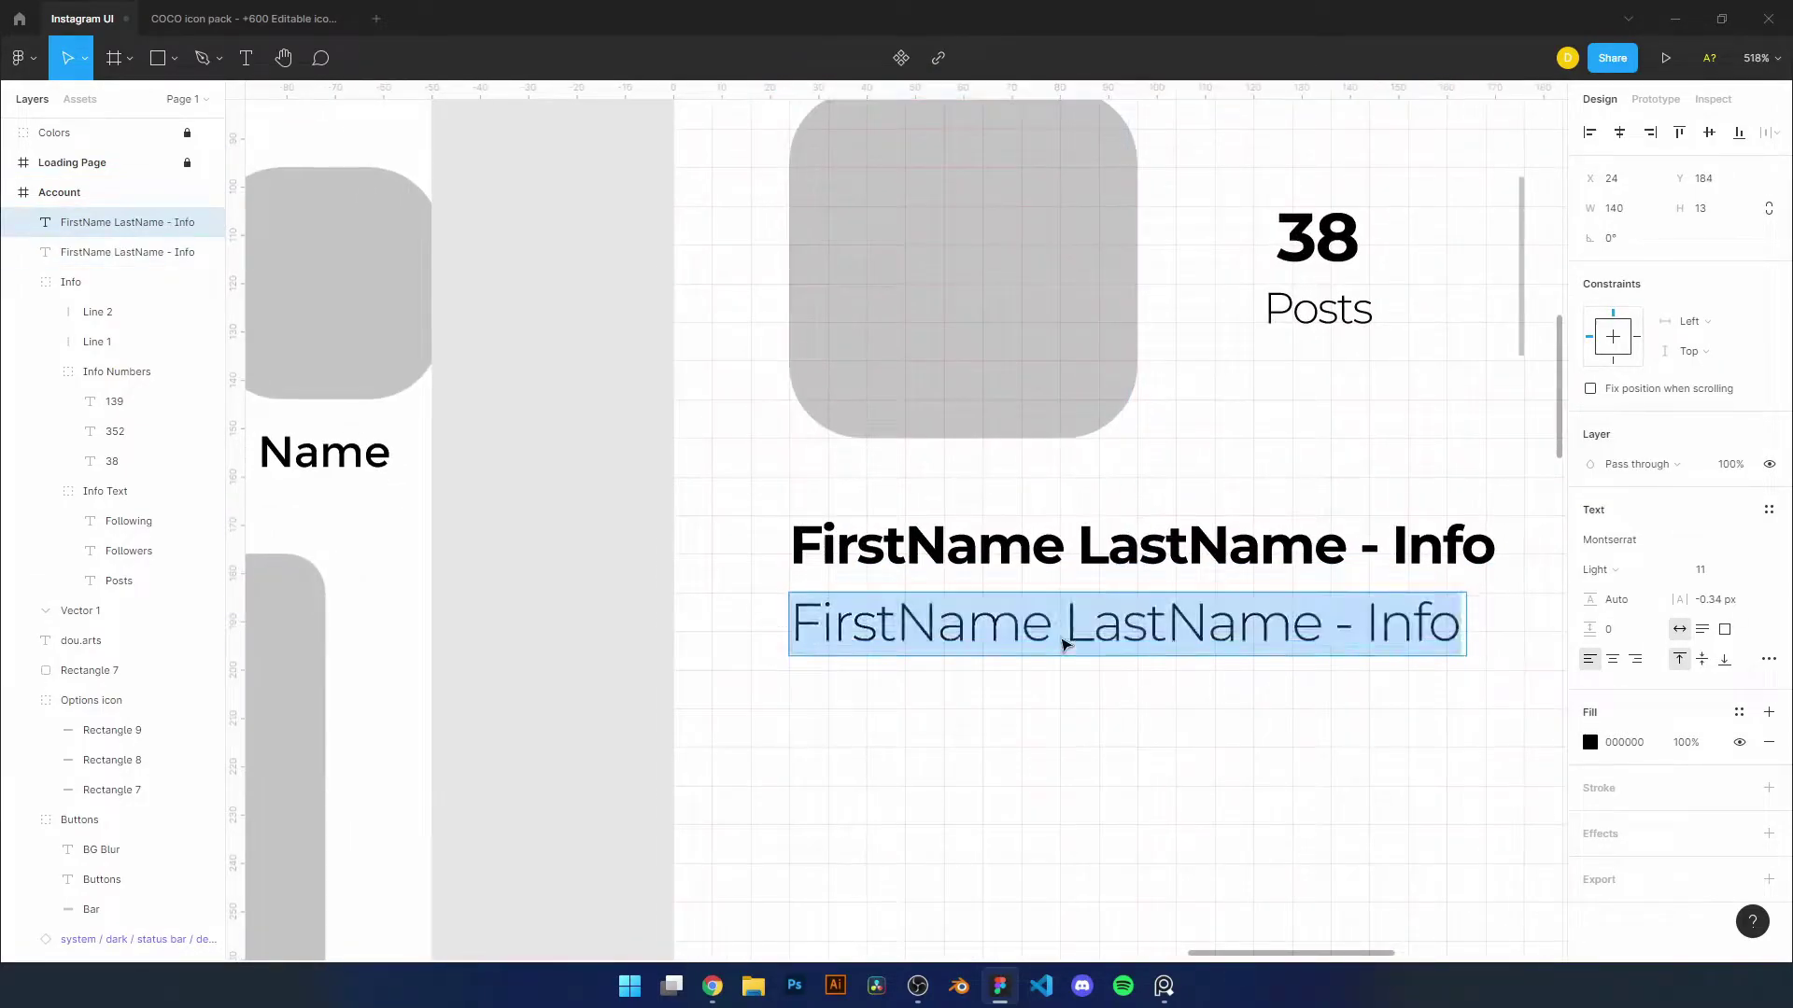
type("Bio...")
key("shift+0")
scroll(631, 561, "up", 1)
left_click_drag(751, 590, 873, 588)
scroll(660, 496, "up", 5)
scroll(813, 492, "down", 3)
scroll(812, 492, "down", 3)
key("Escape")
Enter the display name in the name line and duplicate it below the bio
scroll(1287, 625, "up", 1)
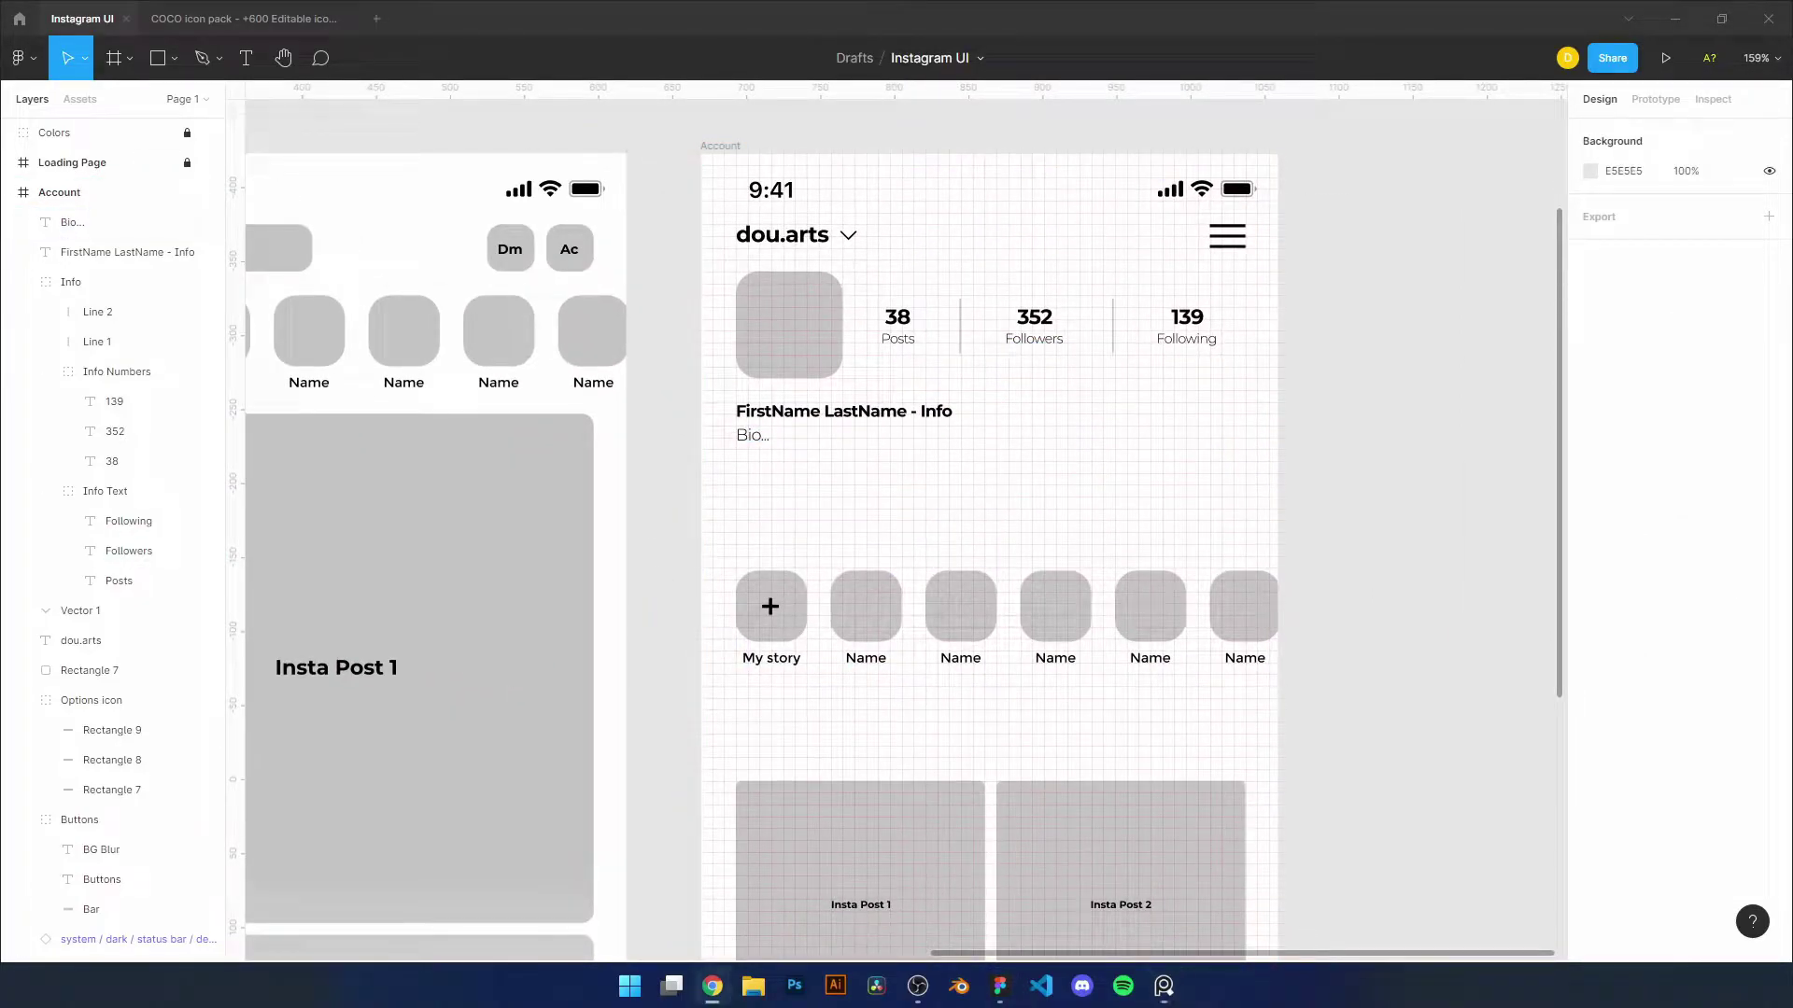
double_click(778, 416)
type("Najim Doudouh - 3D Artist")
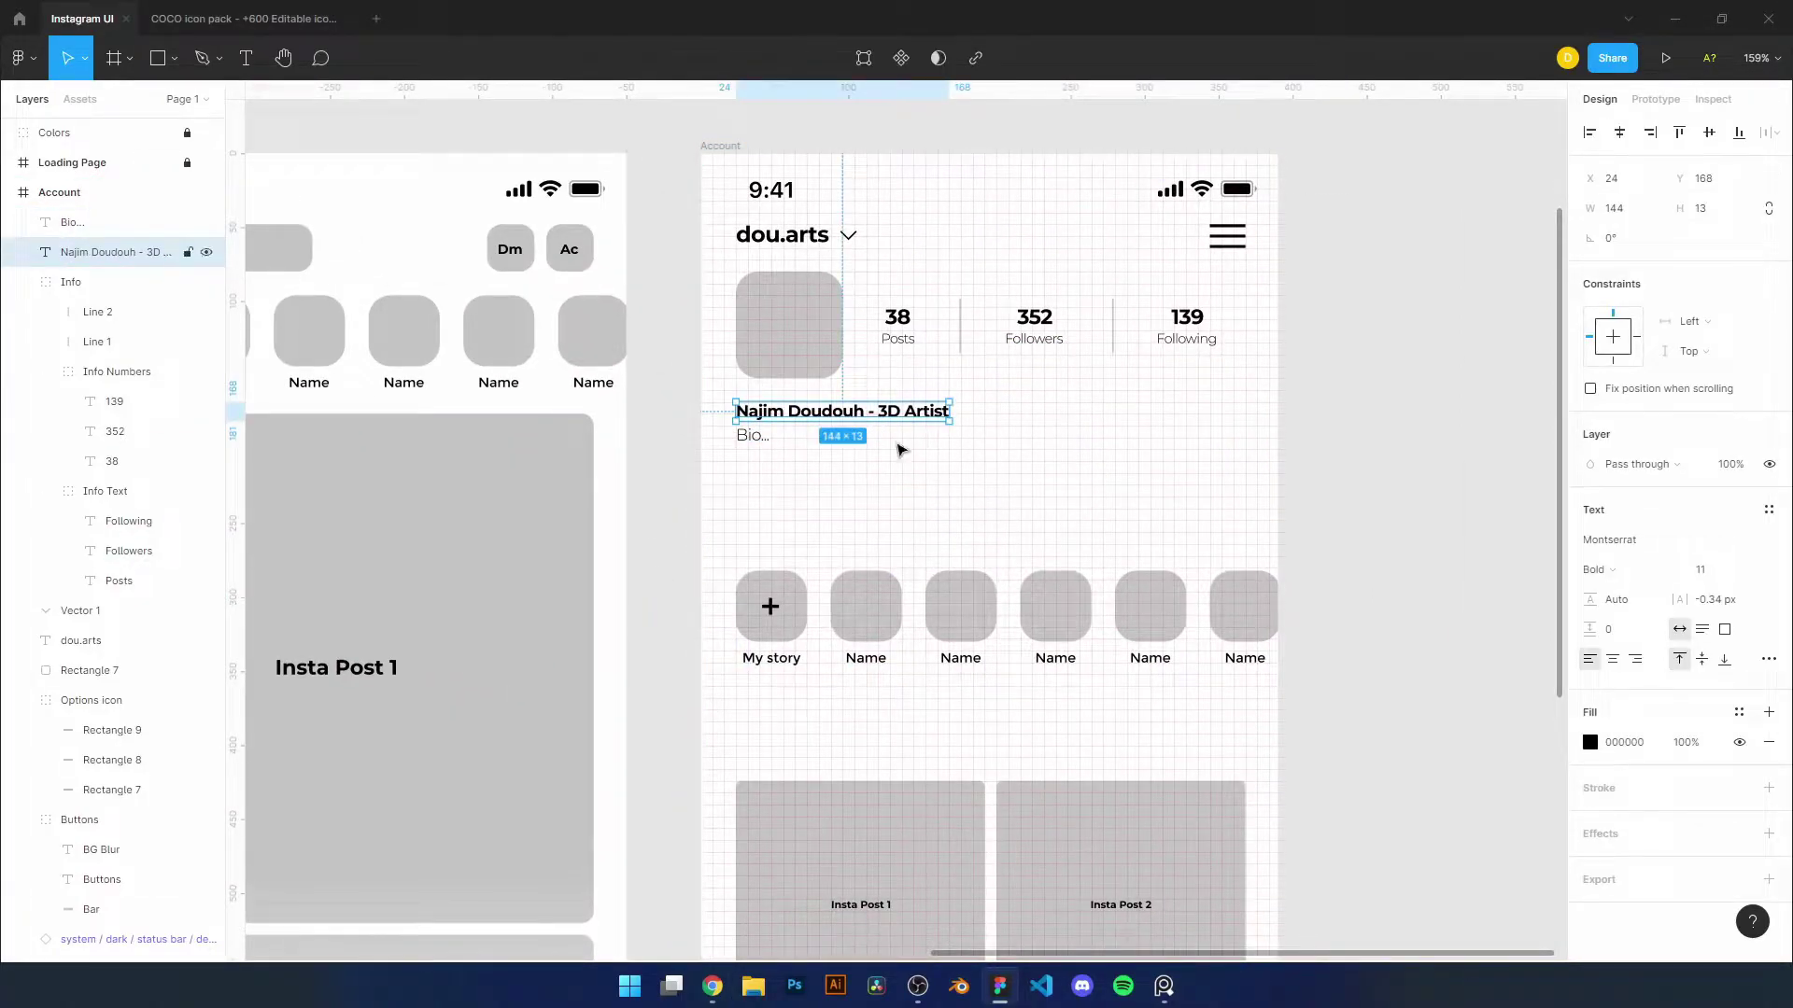
left_click(758, 434)
left_click_drag(794, 412, 800, 468)
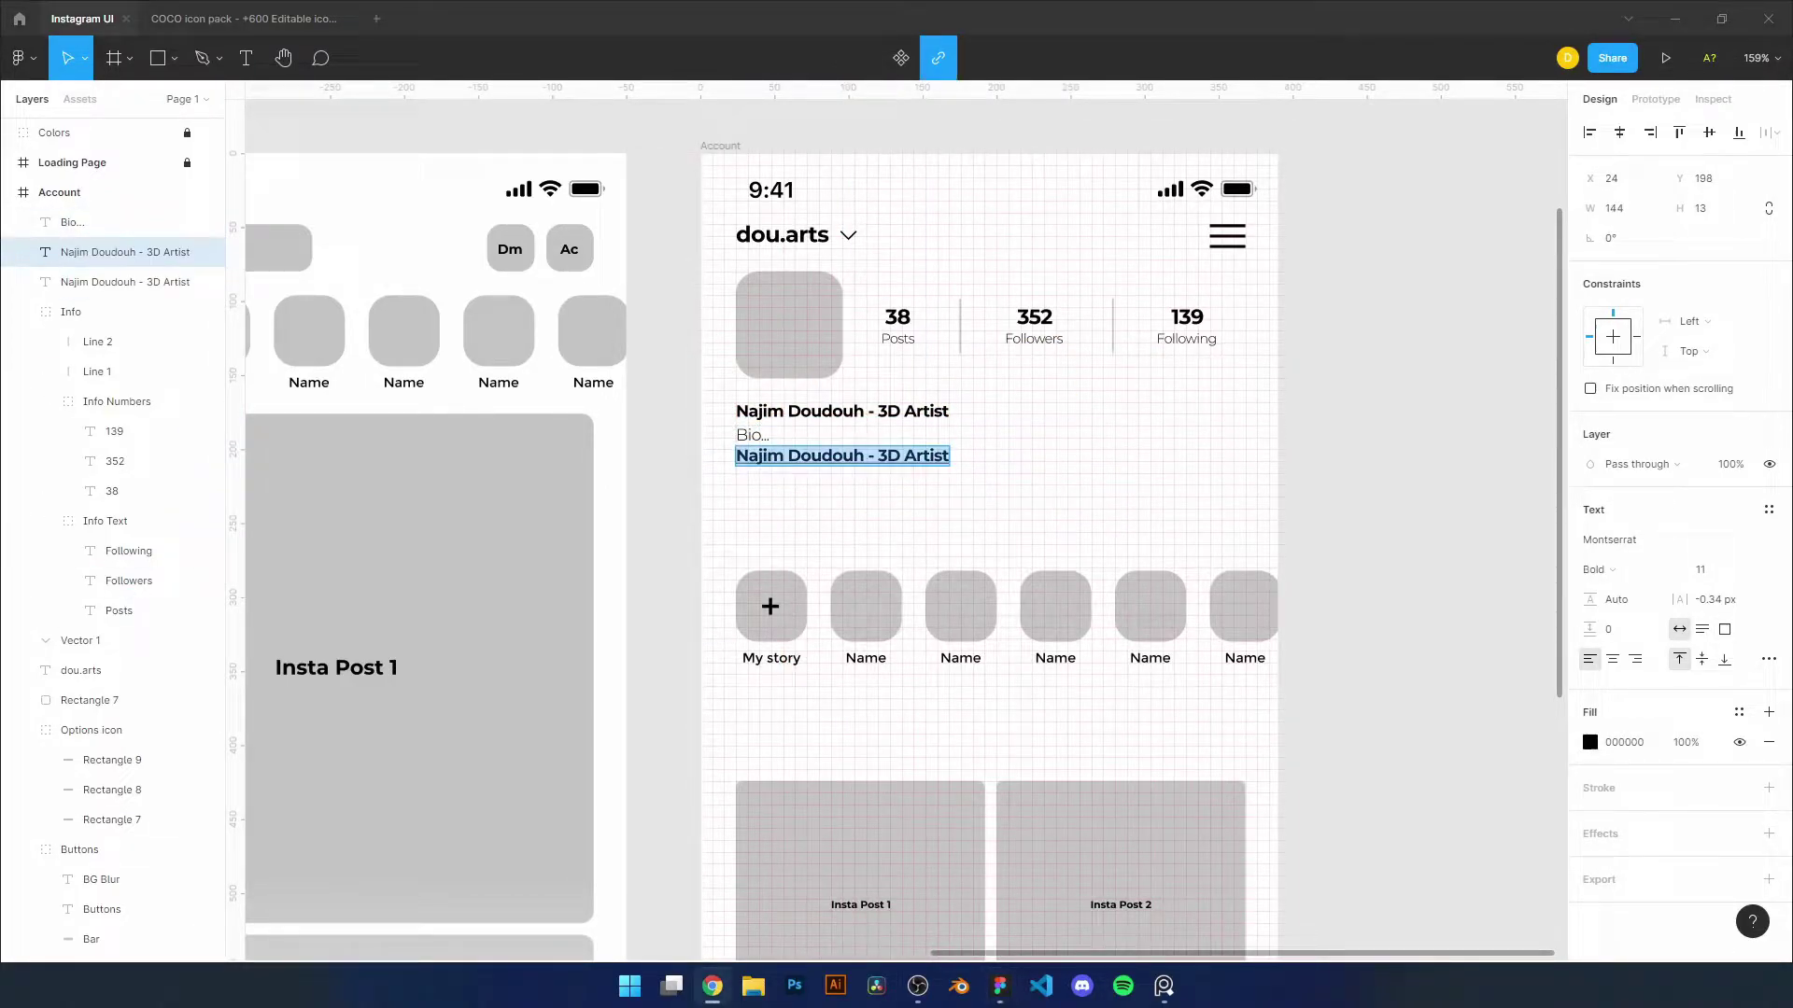
Replace the copied line with a shortened YouTube link in Light grey text
type("https://www.youtube.com/watch?v=s64QNAAi7Pg")
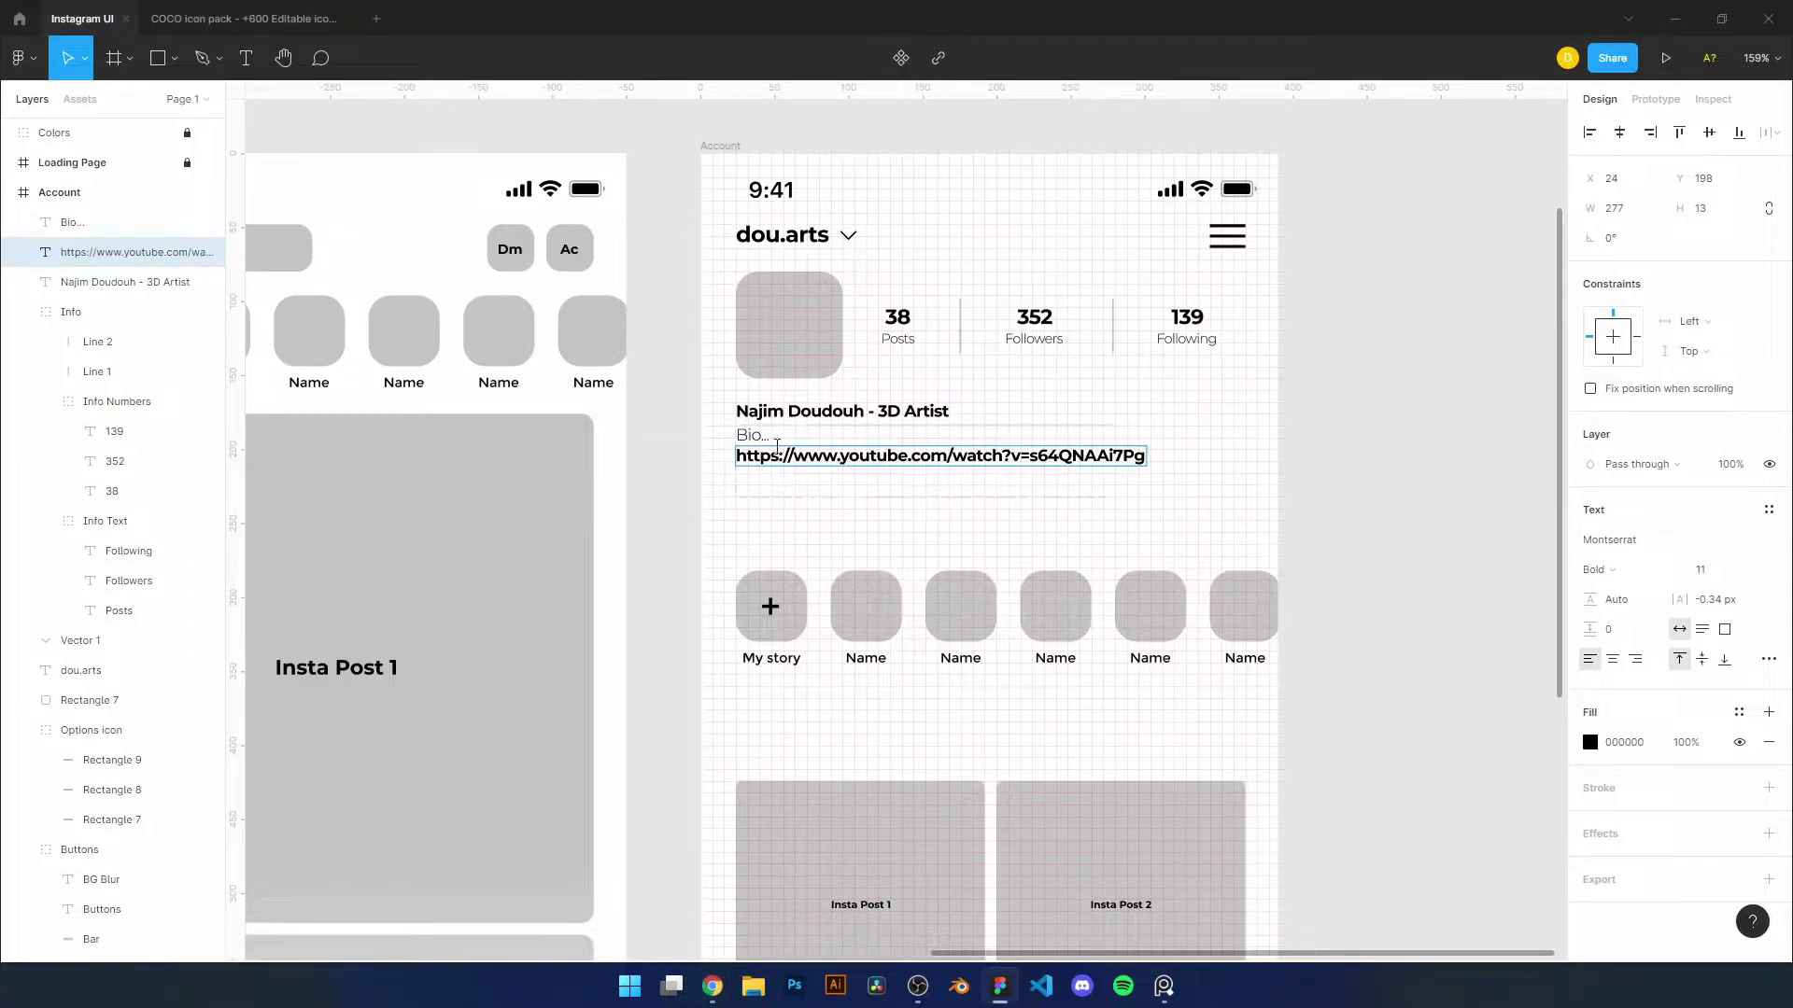
key("Return")
key("BackSpace")
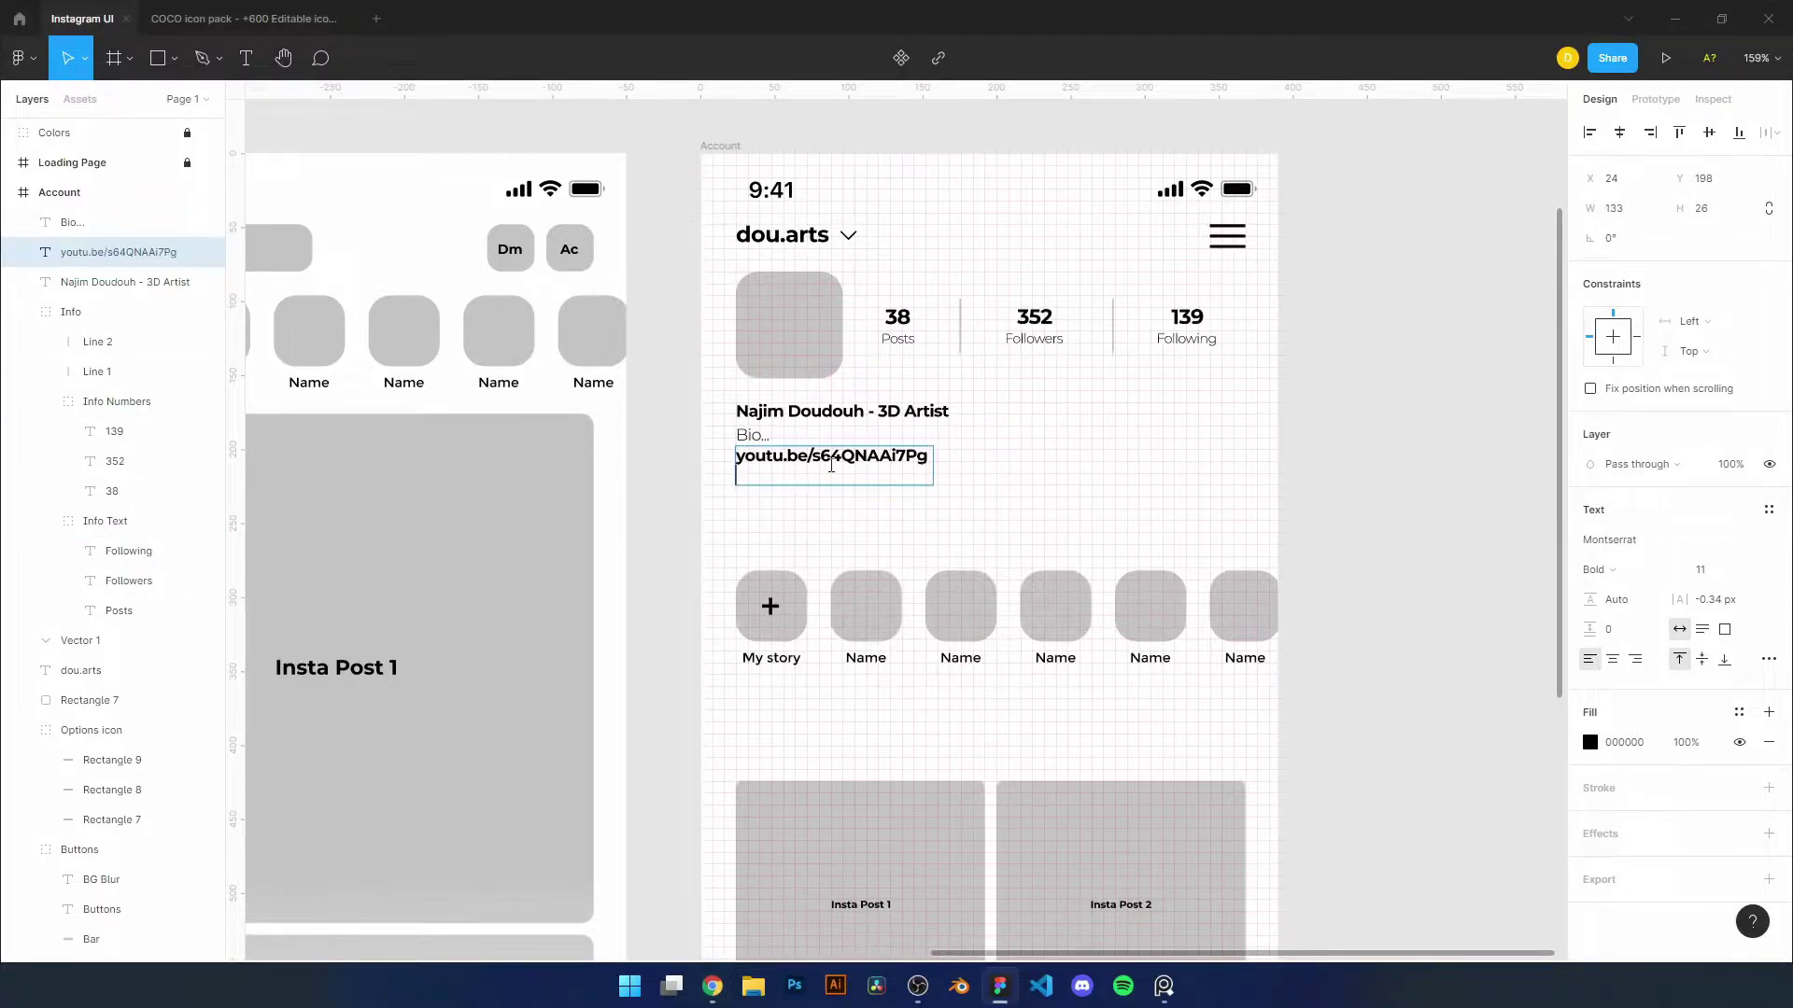
left_click(1665, 564)
left_click(1590, 742)
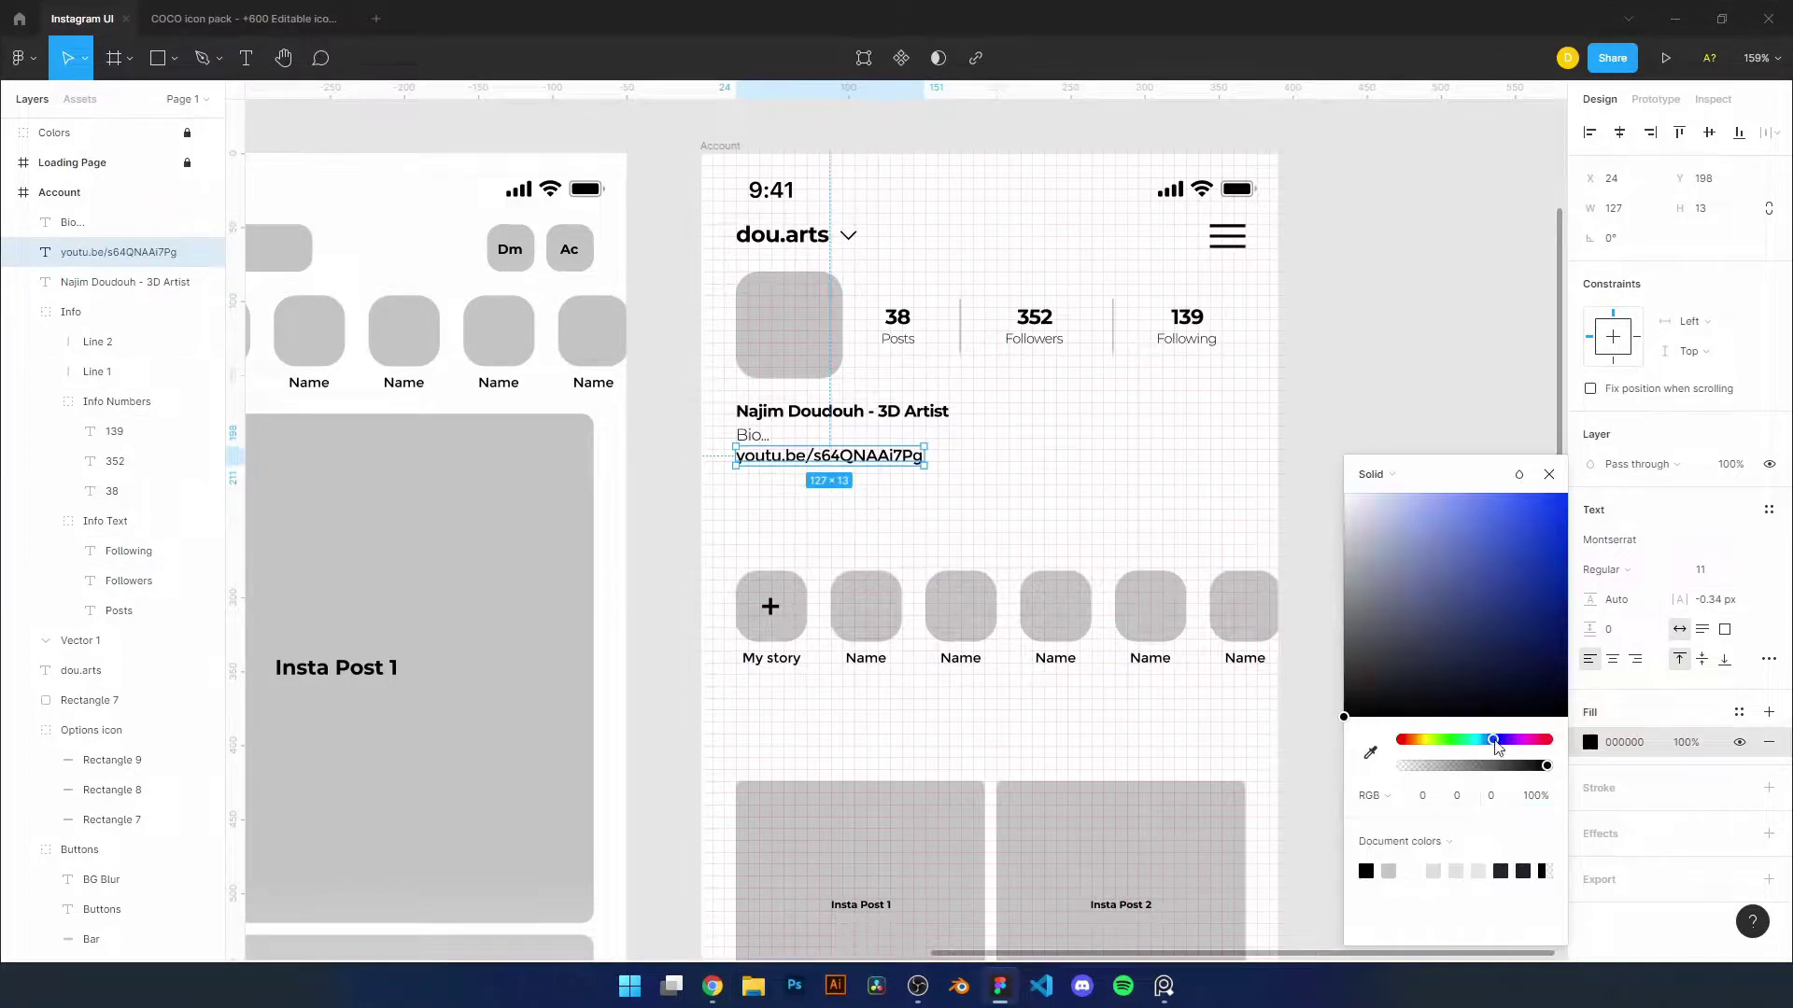
Fill the Bio text with Lorem ipsum placeholder words via the plugin
double_click(948, 429)
right_click(737, 439)
left_click(1036, 669)
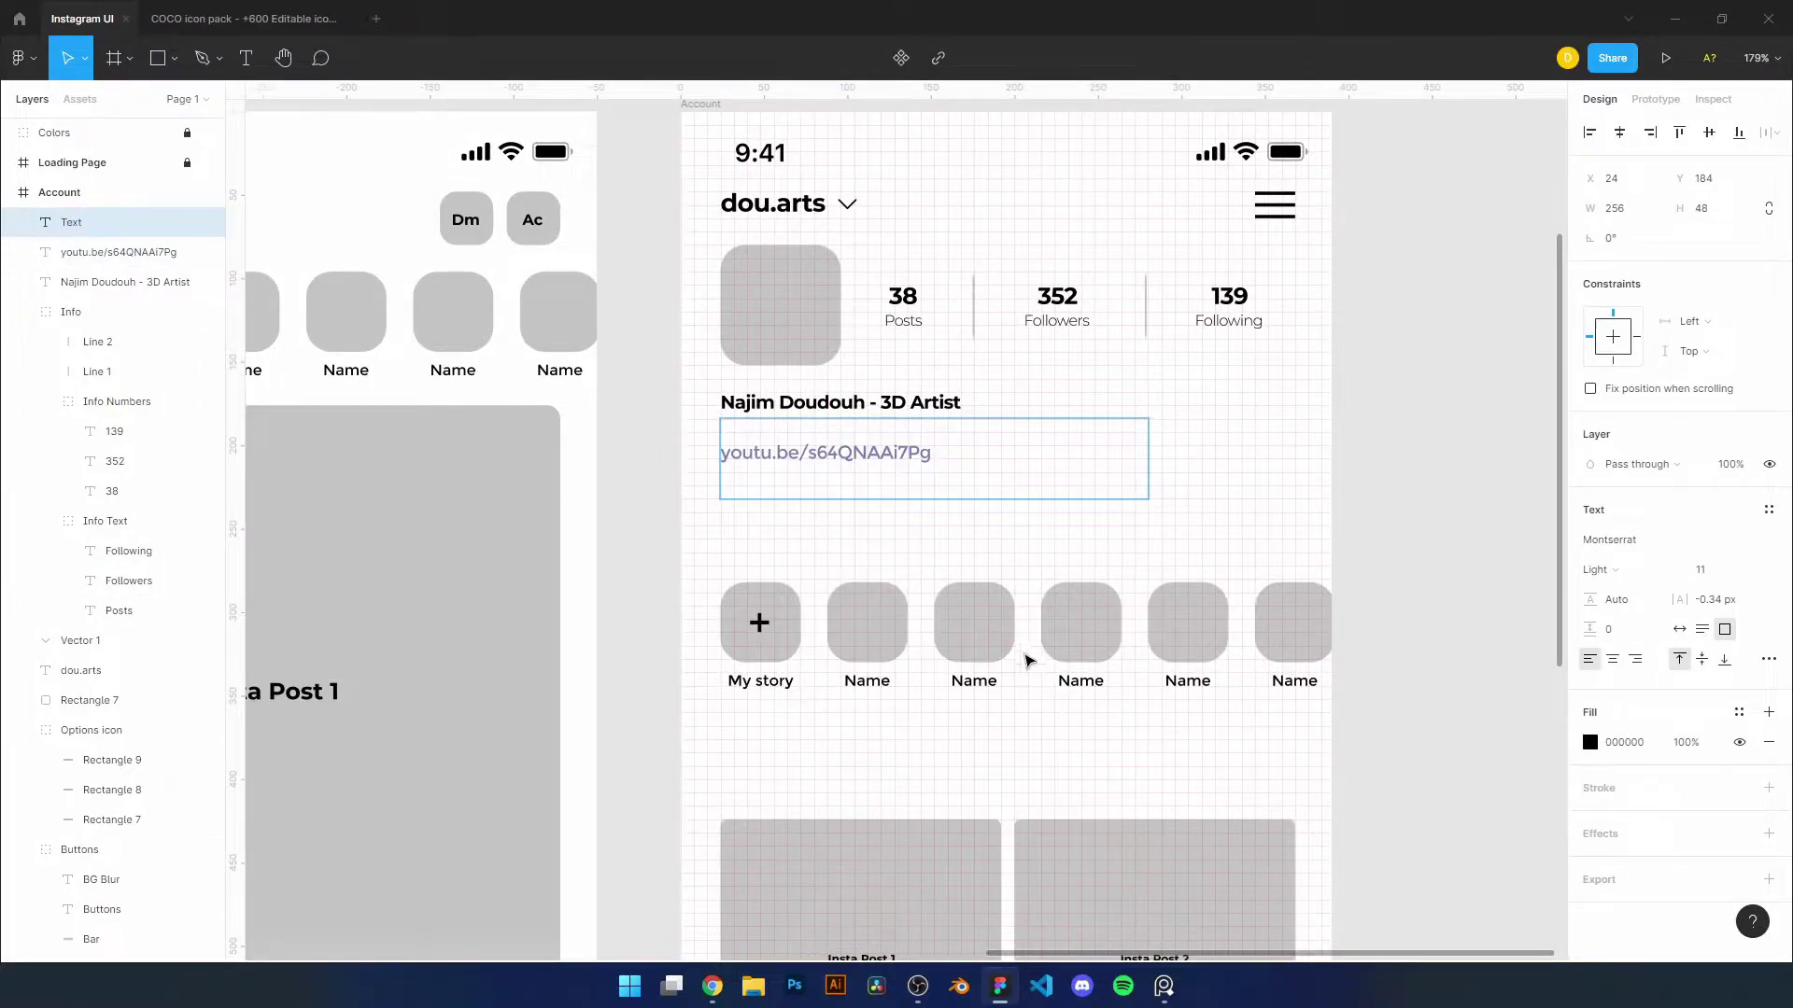
left_click(980, 616)
Position the YouTube link below the bio paragraph
left_click(142, 261)
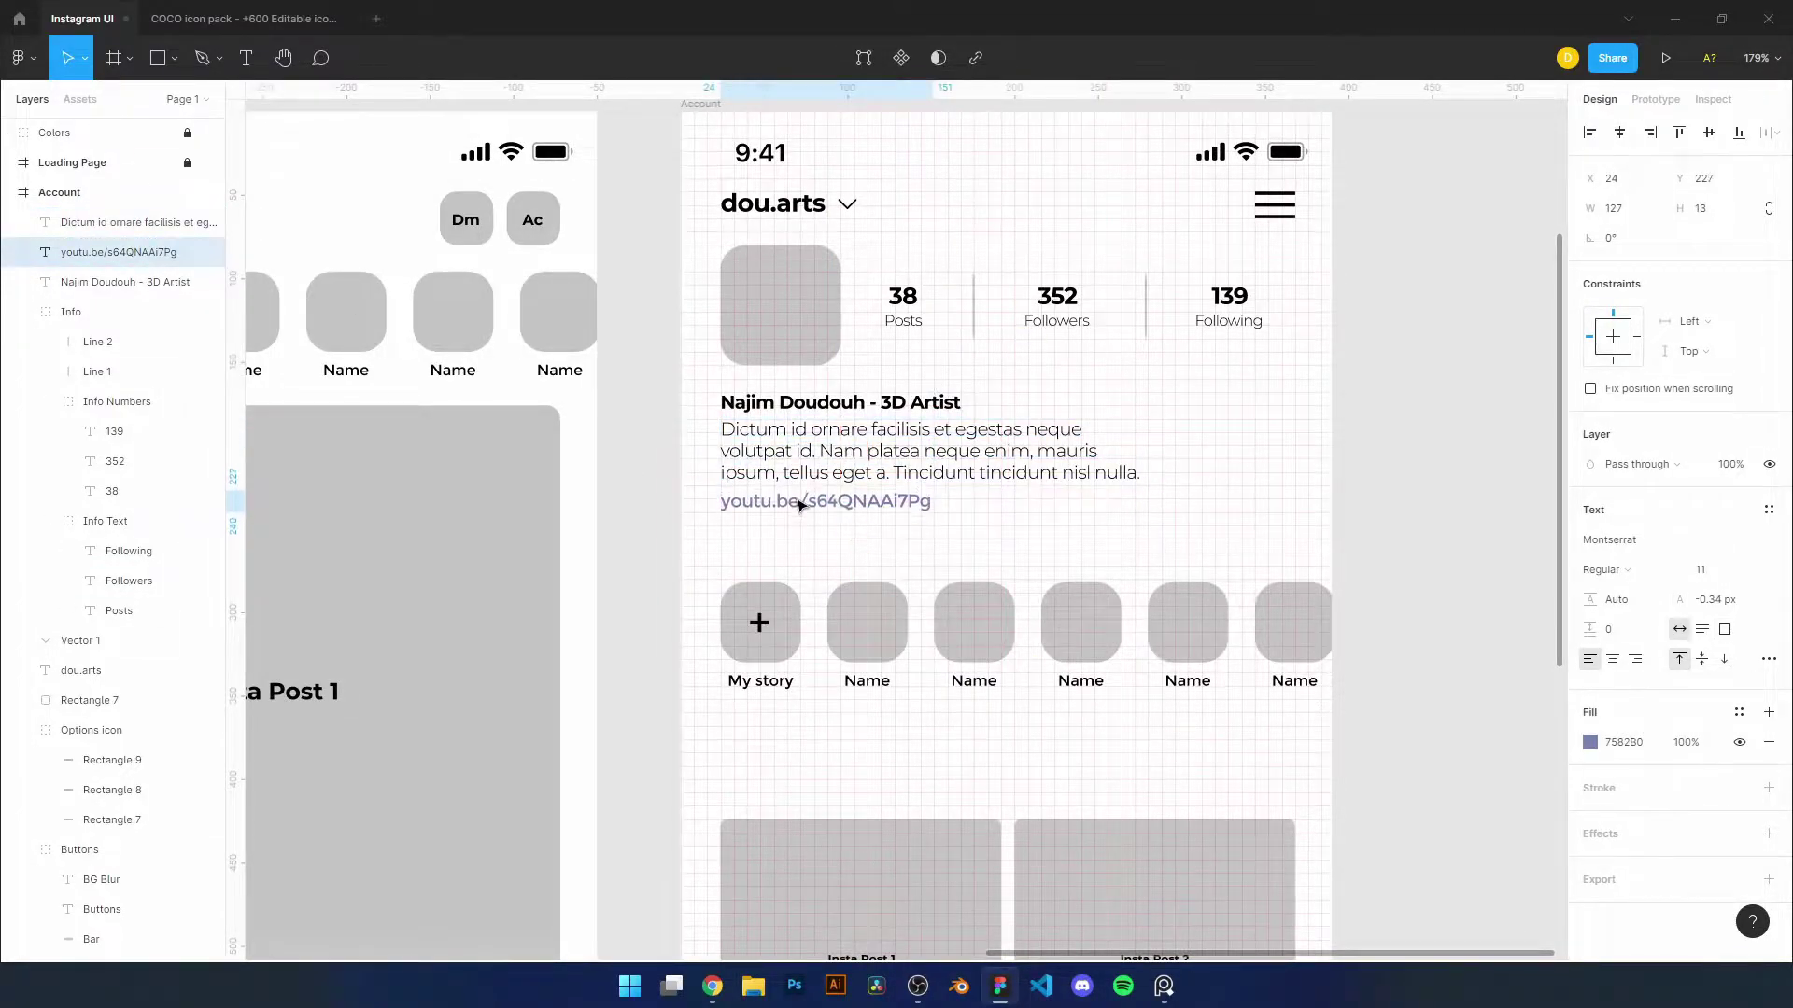
key("shift+2")
scroll(803, 504, "down", 5)
scroll(701, 654, "up", 3)
key("Escape")
left_click(698, 652)
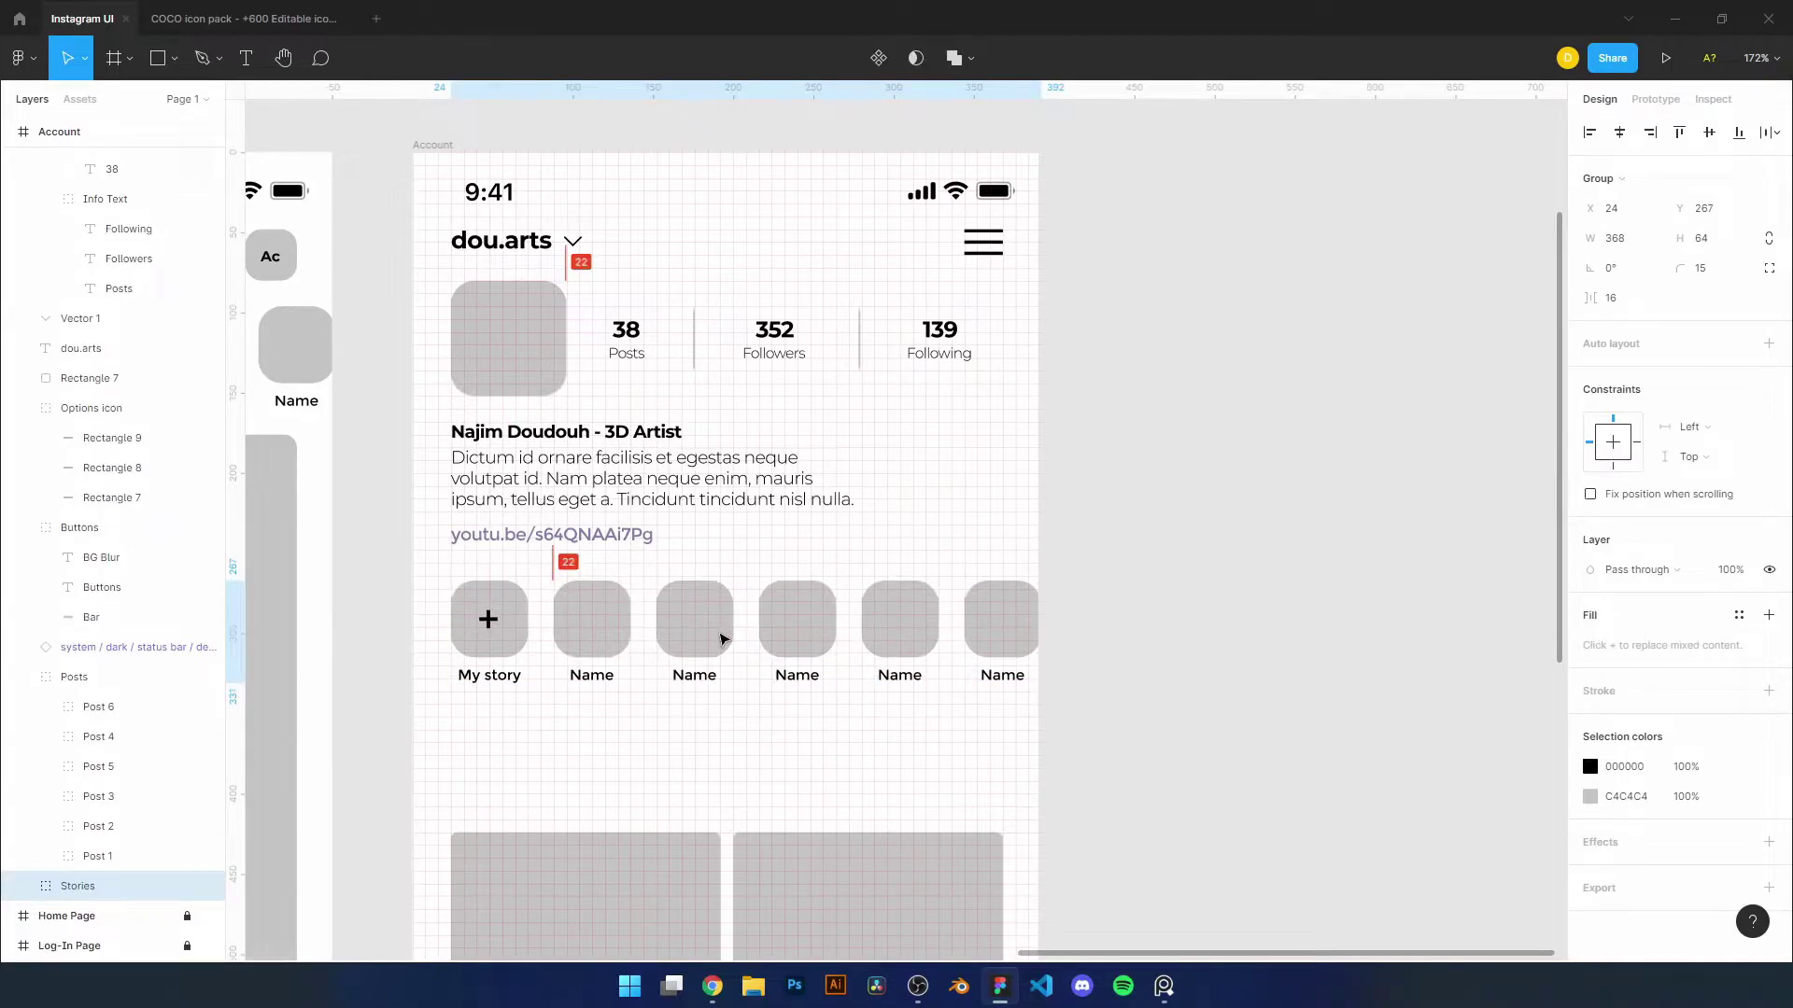
Rename the first story label to Add and type a Highlights heading
key("shift+2")
scroll(728, 606, "down", 5)
double_click(729, 608)
type("Add")
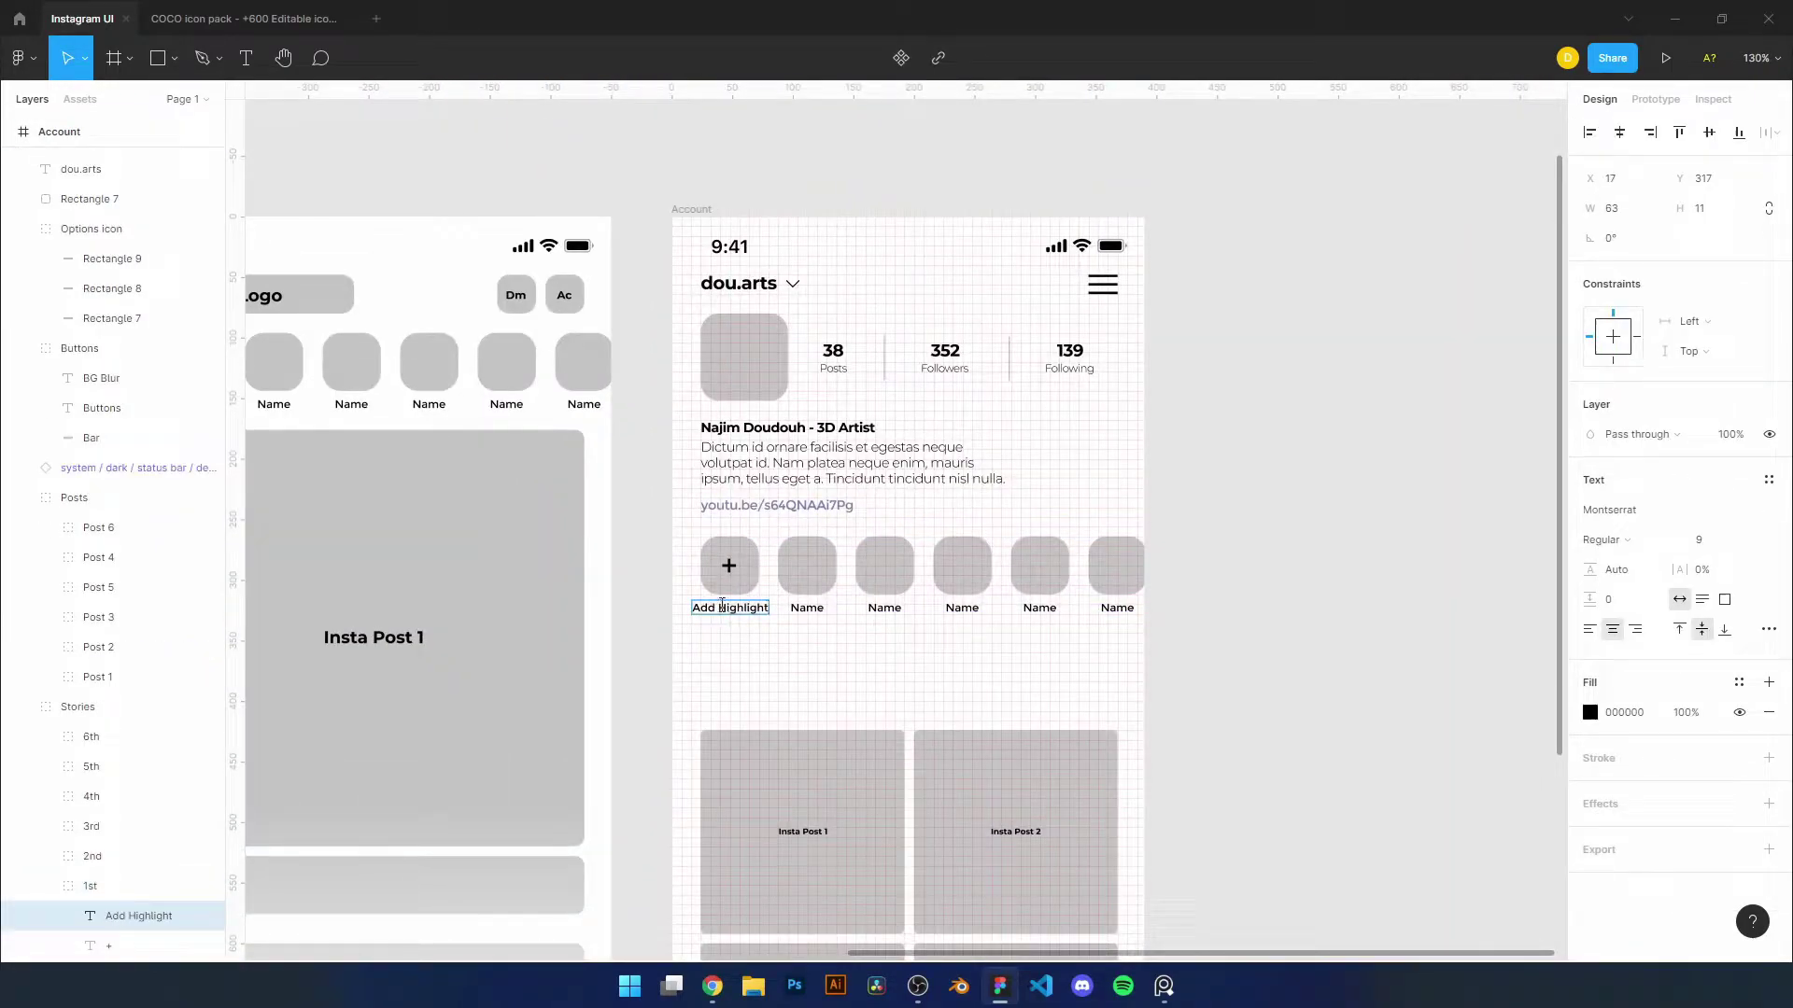
type("Highlights")
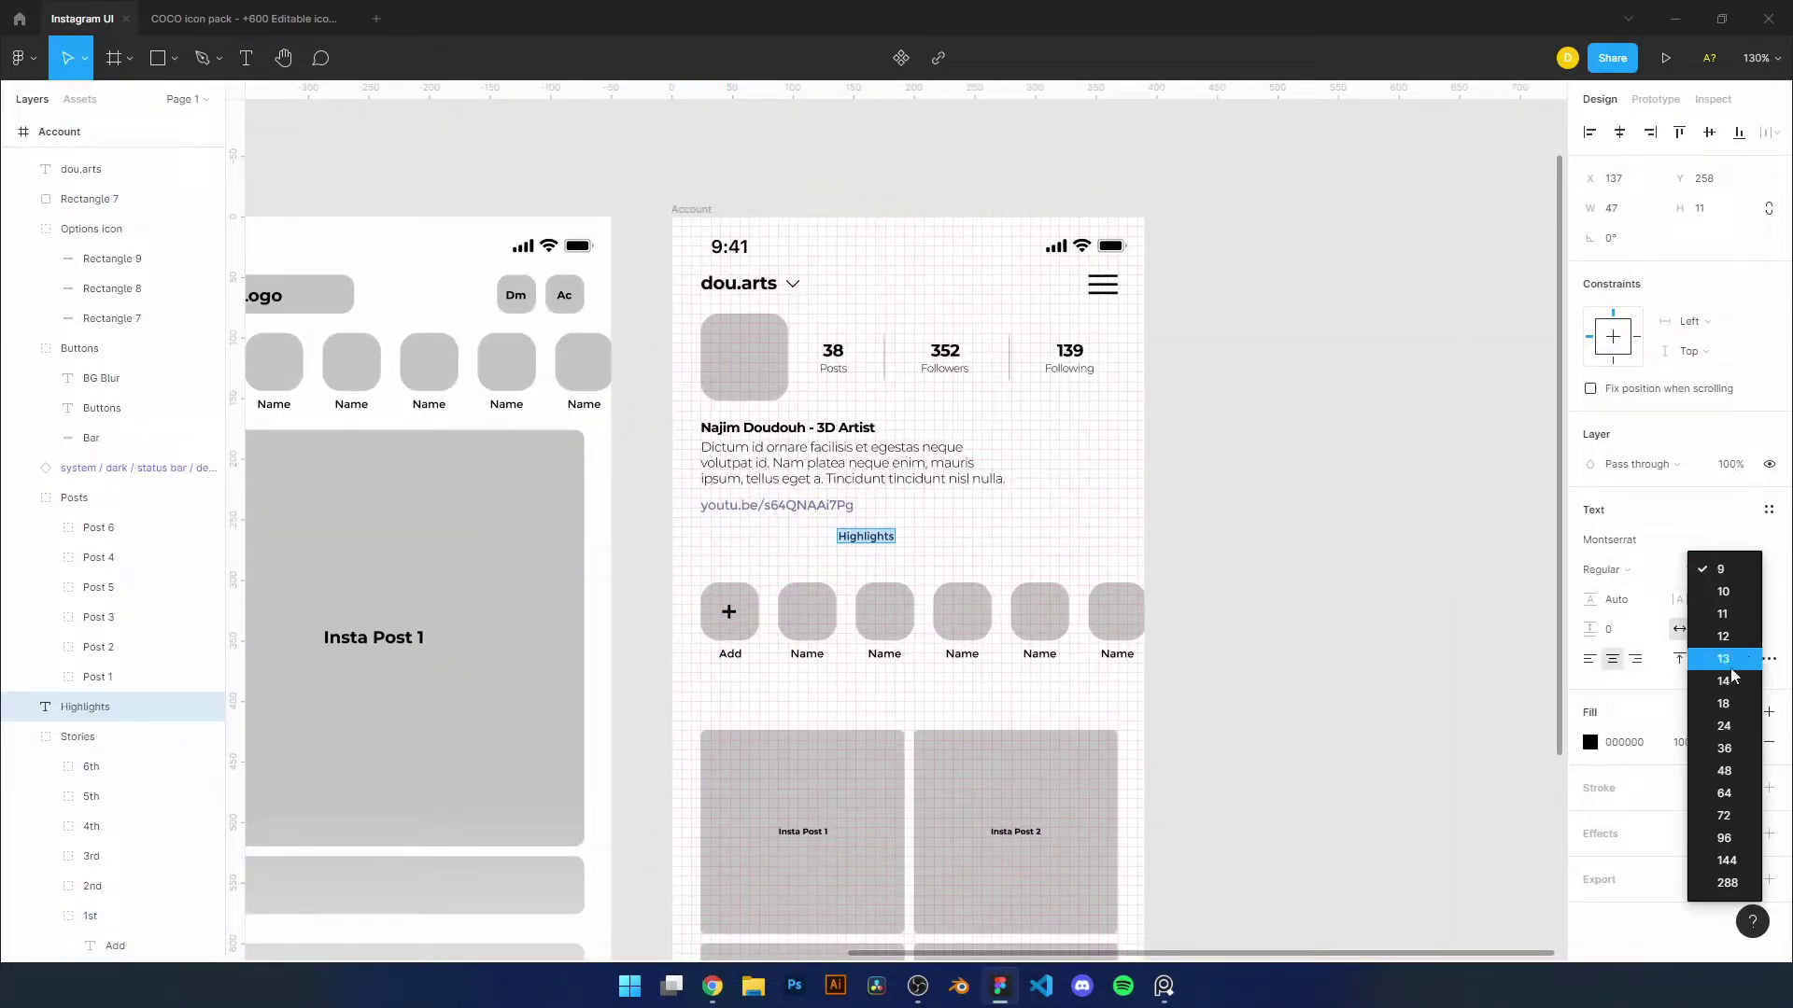
key("shift+2")
Set the Highlights heading to font size 14
scroll(840, 572, "down", 5)
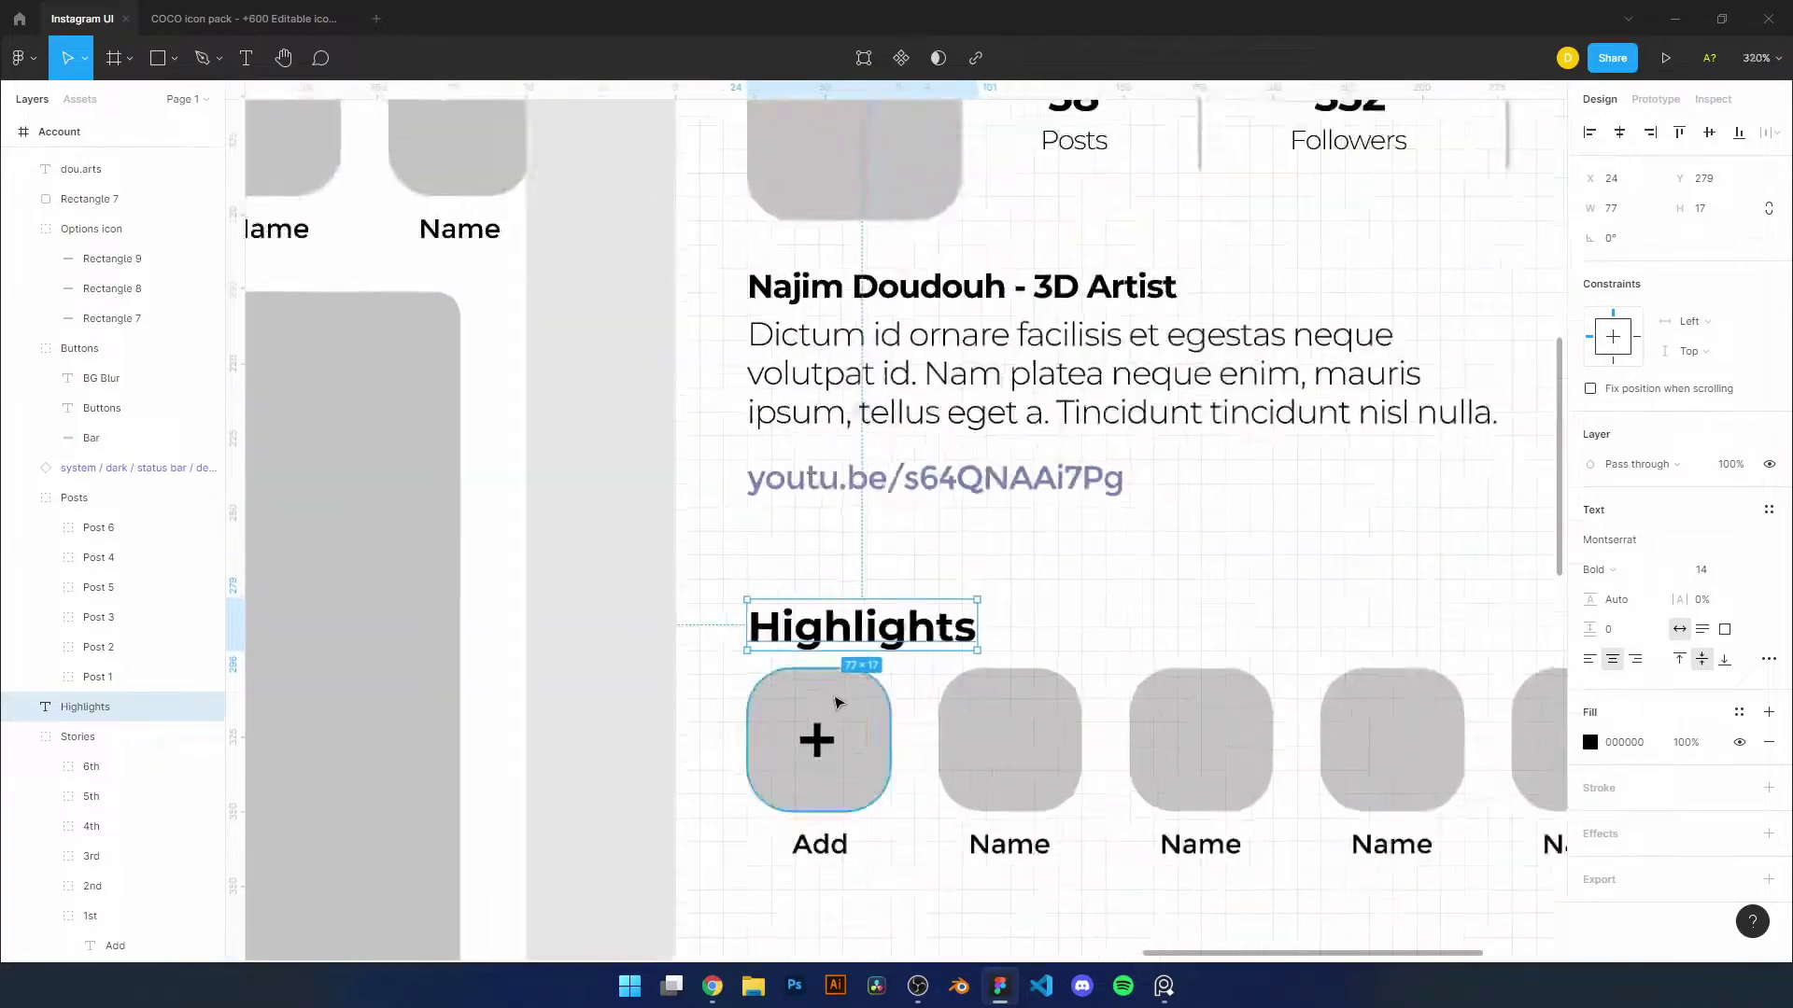
left_click(863, 718)
left_click(850, 397)
left_click(1749, 569)
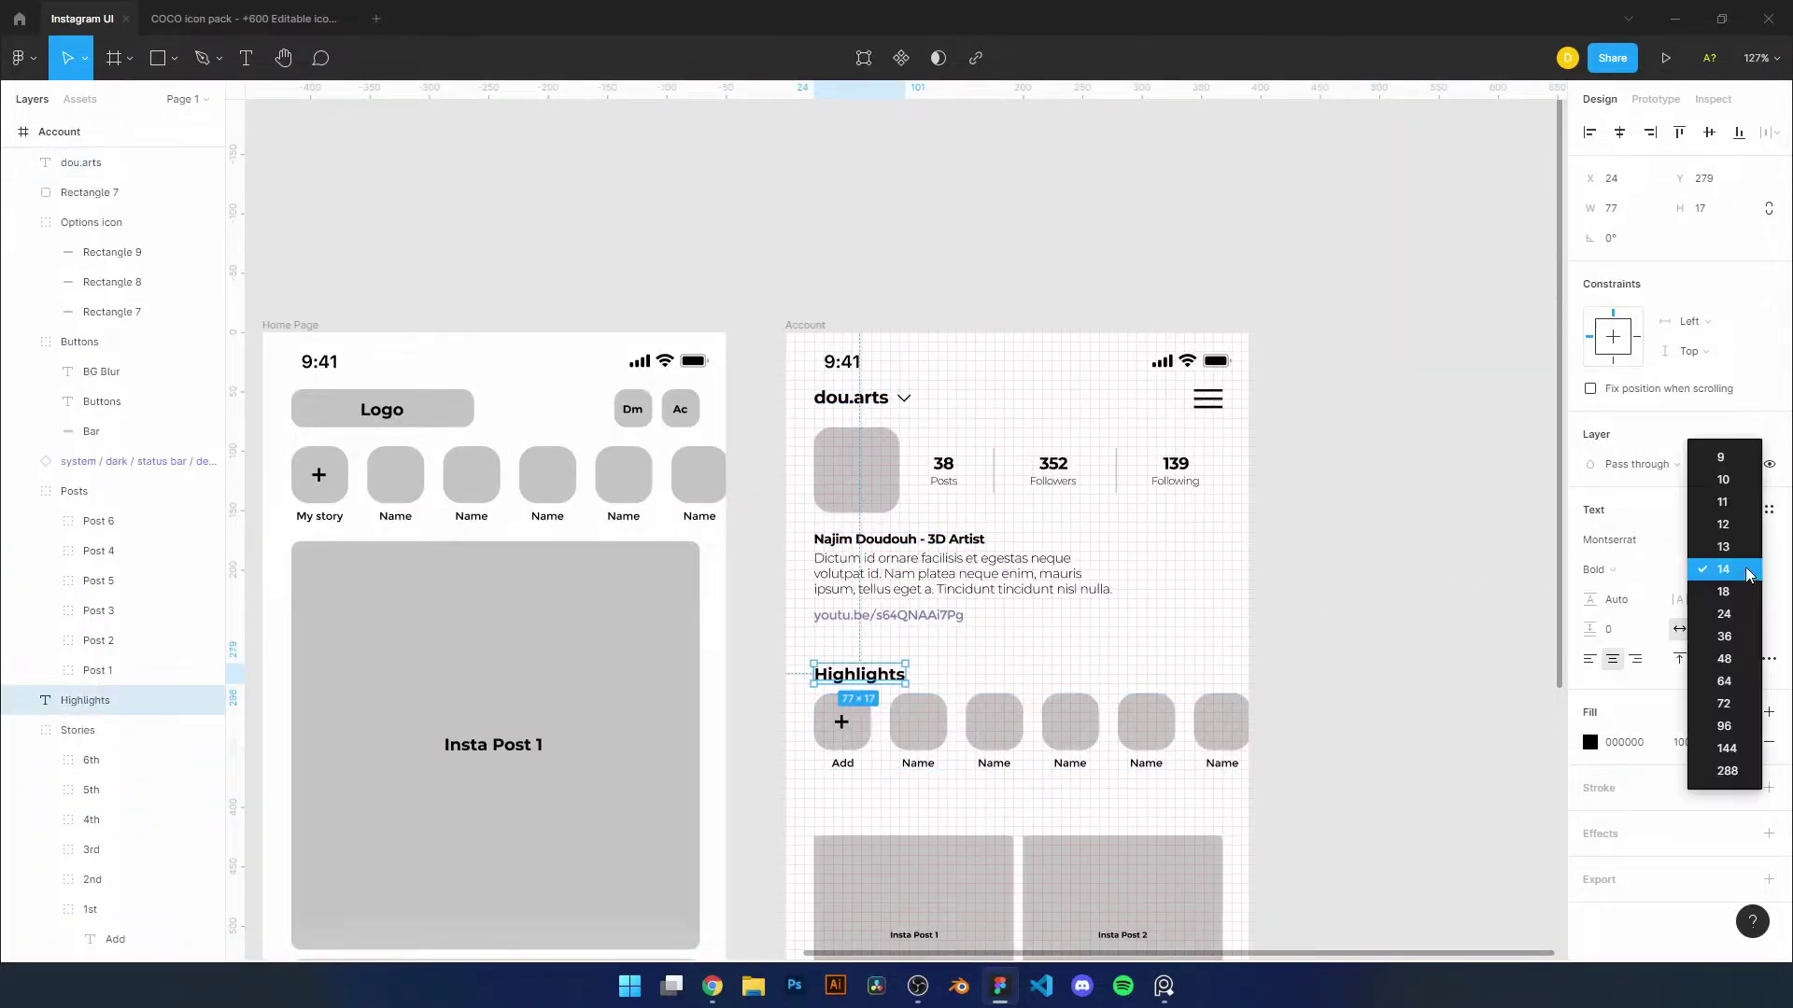
left_click(1625, 667)
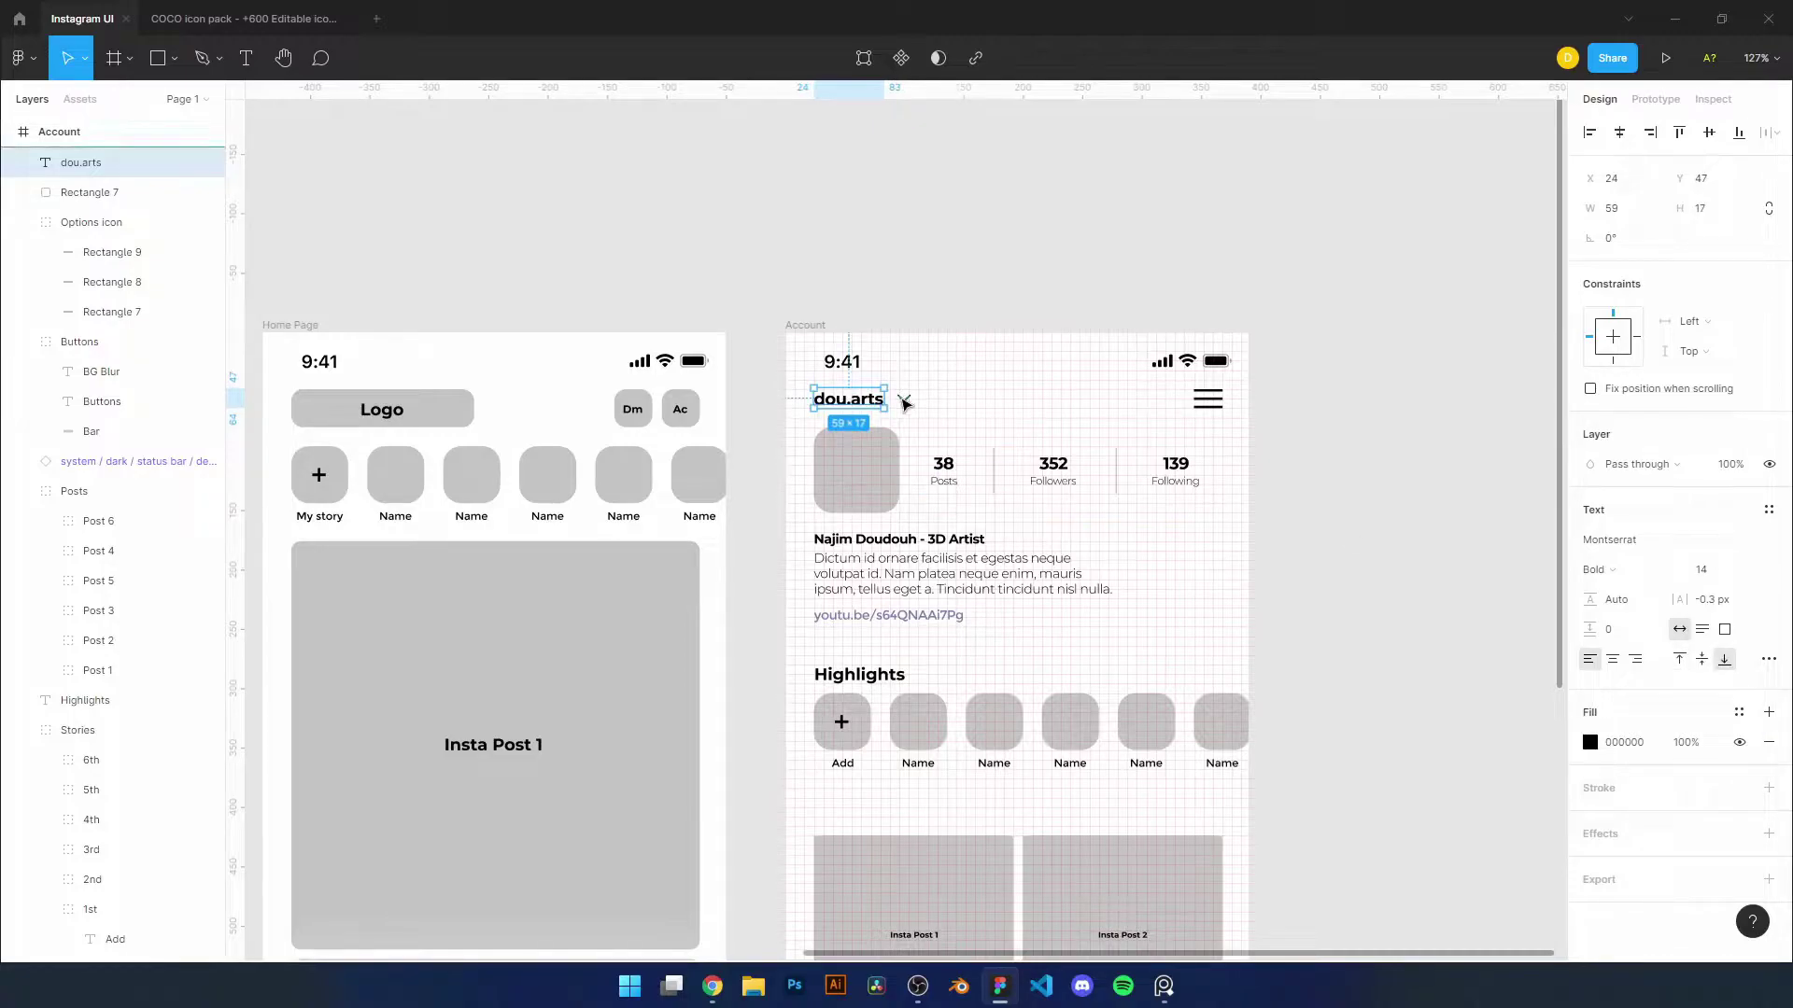
Show the whole Account screen at 100% zoom
left_click(900, 399)
key("shift+2")
key("shift+0")
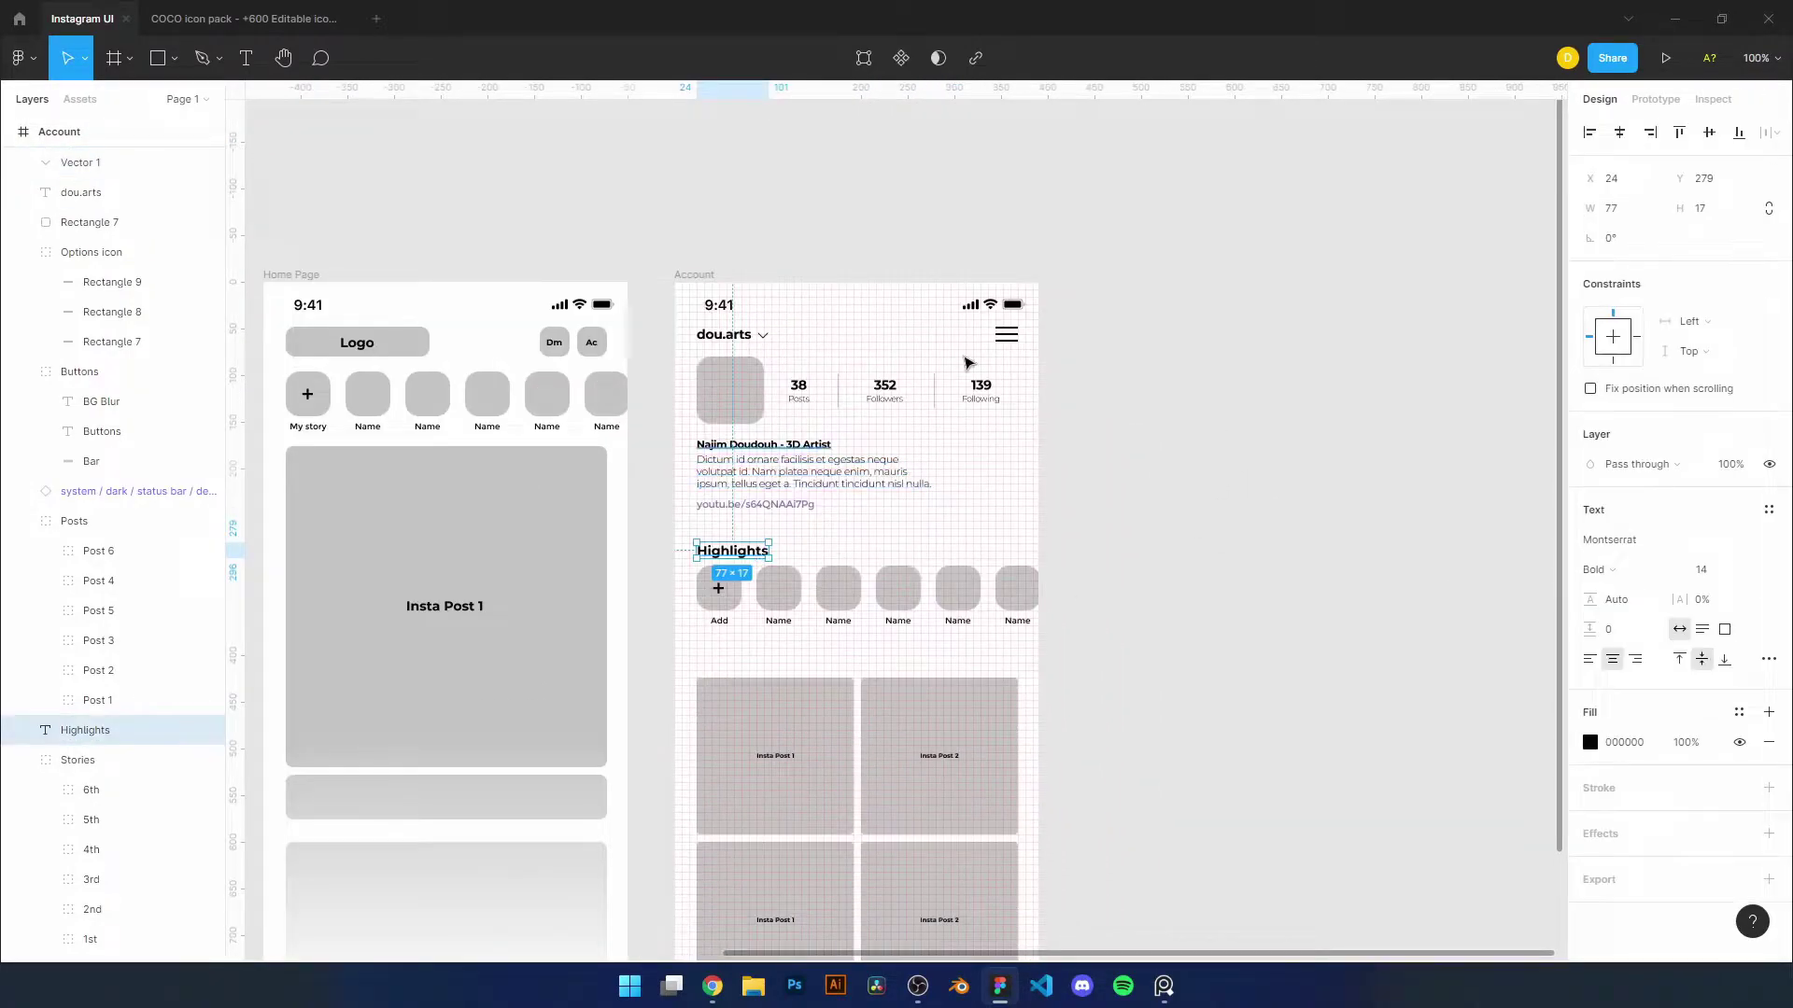
left_click(1005, 334)
Draw a small grey ellipse dot near the top right of the screen
key("shift+2")
key("o")
scroll(1049, 468, "up", 5)
mouse_move(883, 327)
left_mouse_down()
mouse_move(907, 352)
mouse_move(993, 316)
left_mouse_up()
scroll(902, 349, "up", 3)
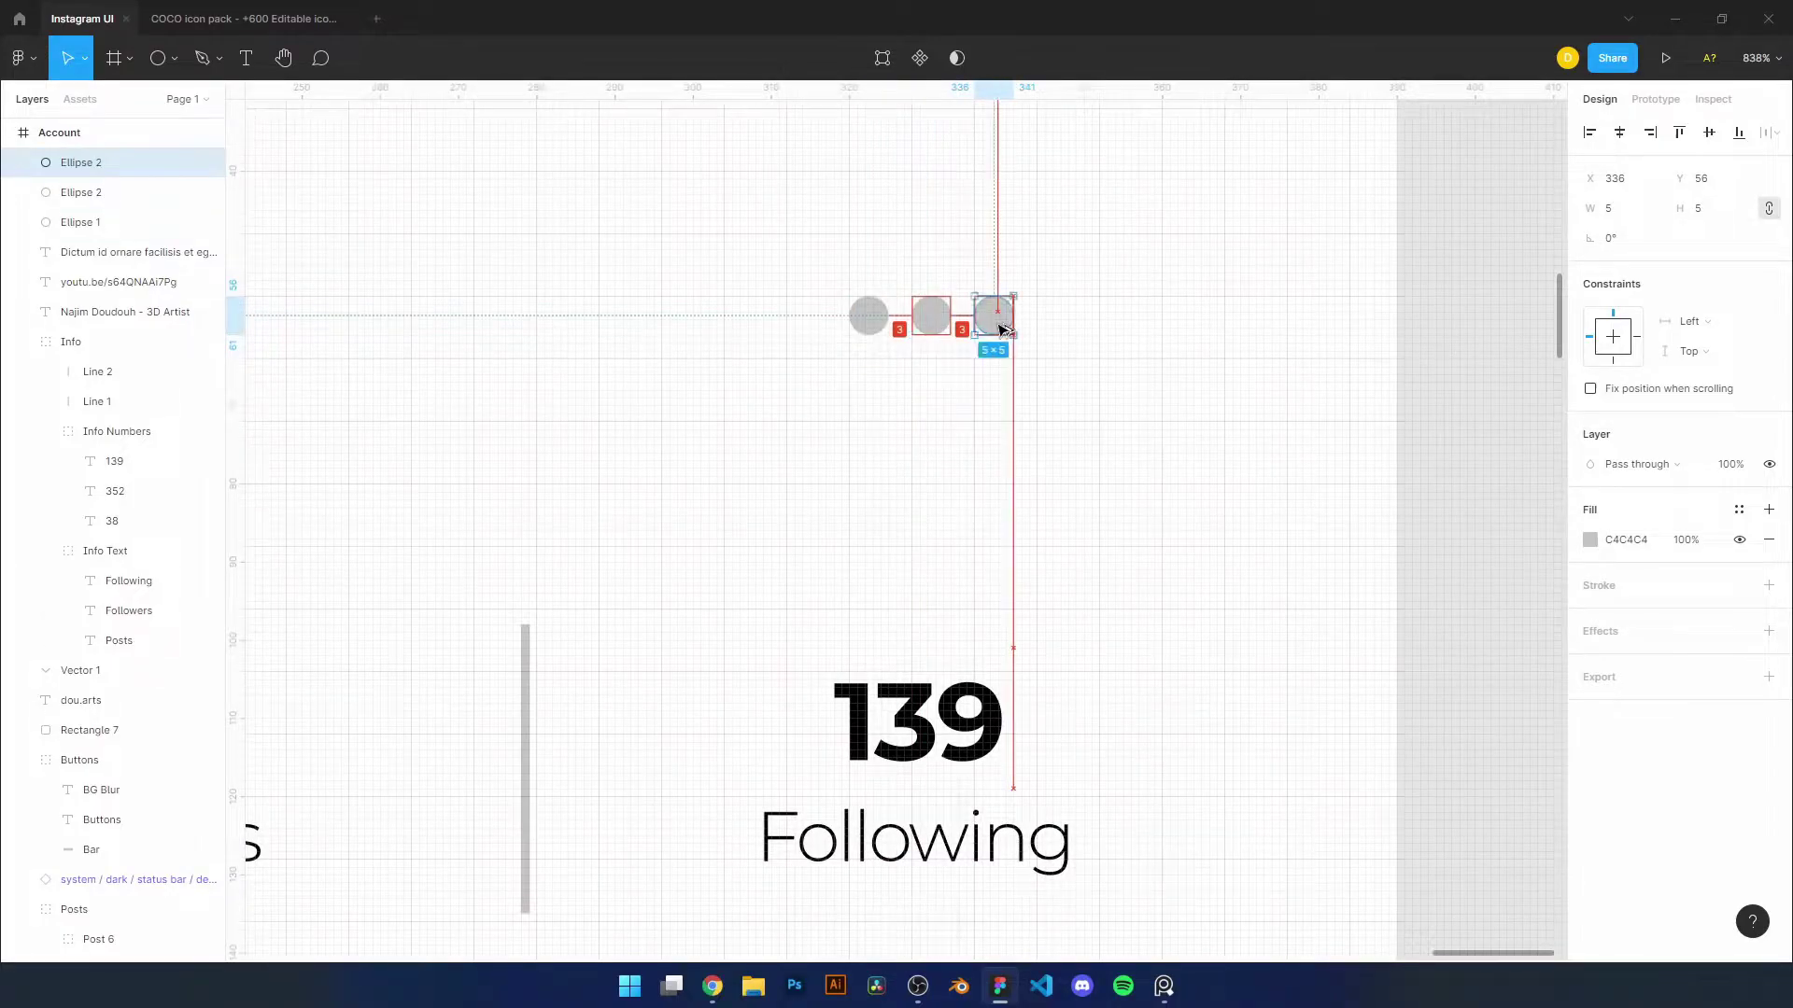
Align the third dot with the others and group all three dots
left_click(1769, 132)
left_click(1537, 204)
key("ctrl+g")
key("shift+0")
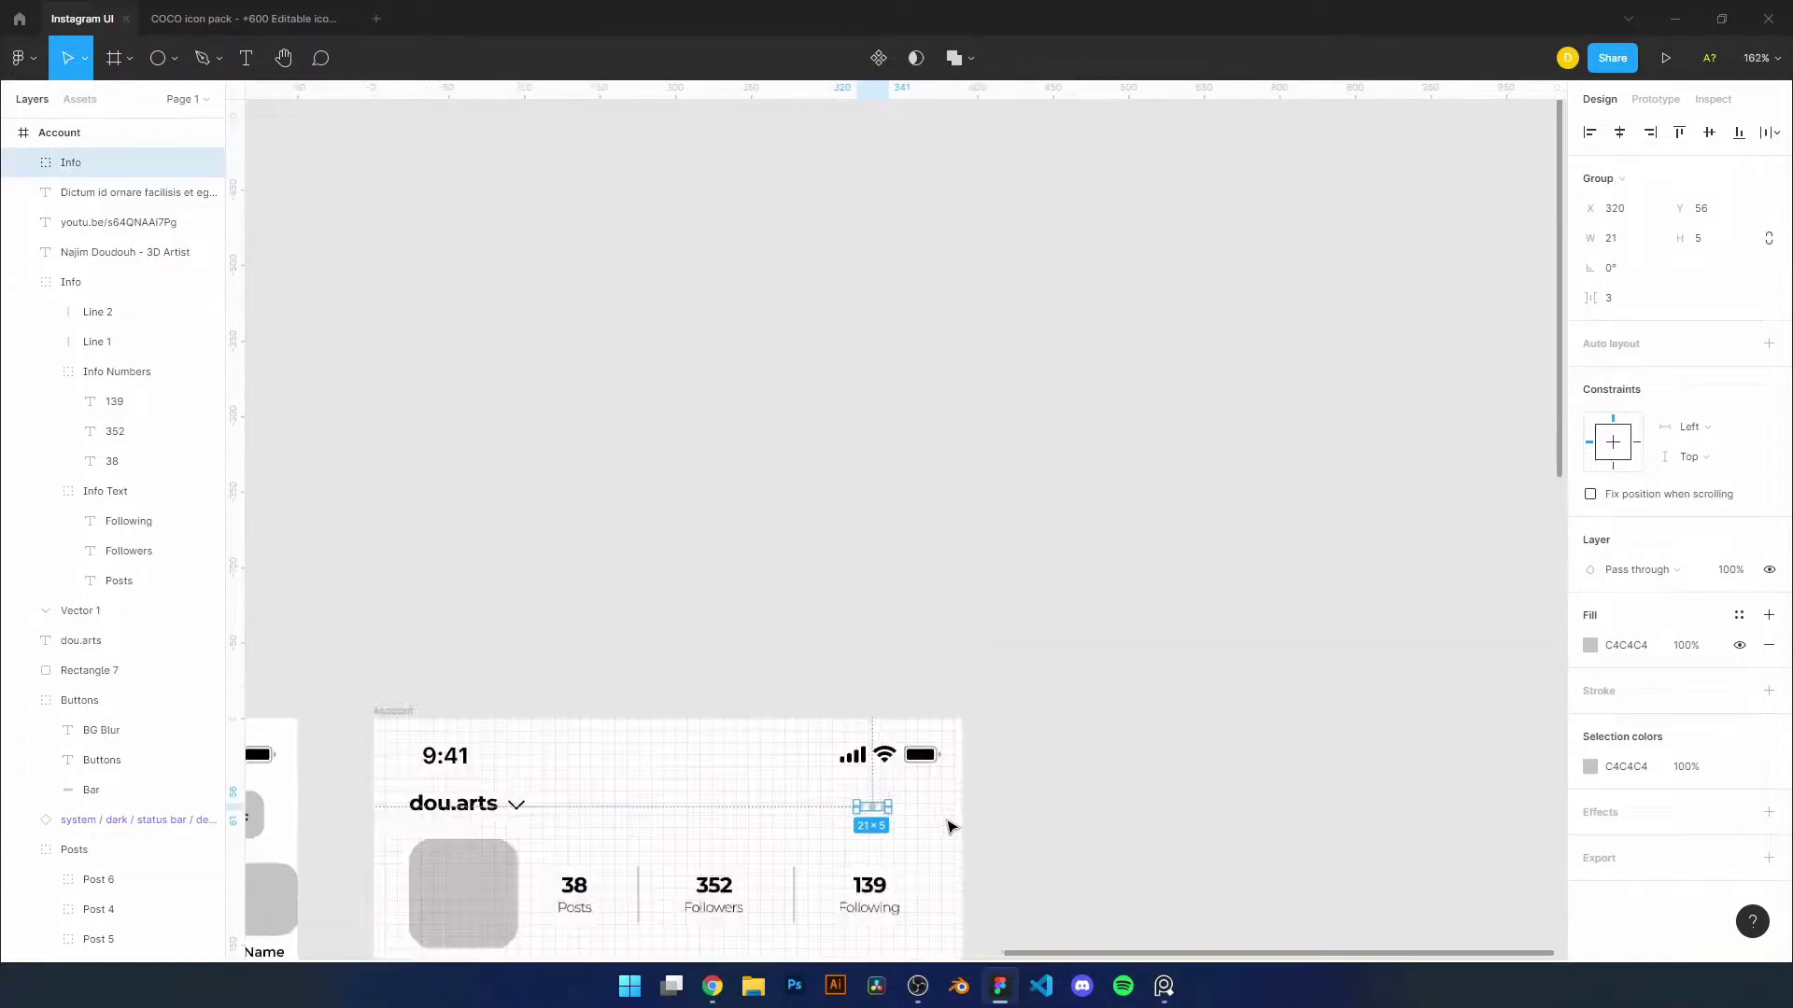
scroll(1123, 544, "up", 3)
scroll(1124, 545, "up", 2)
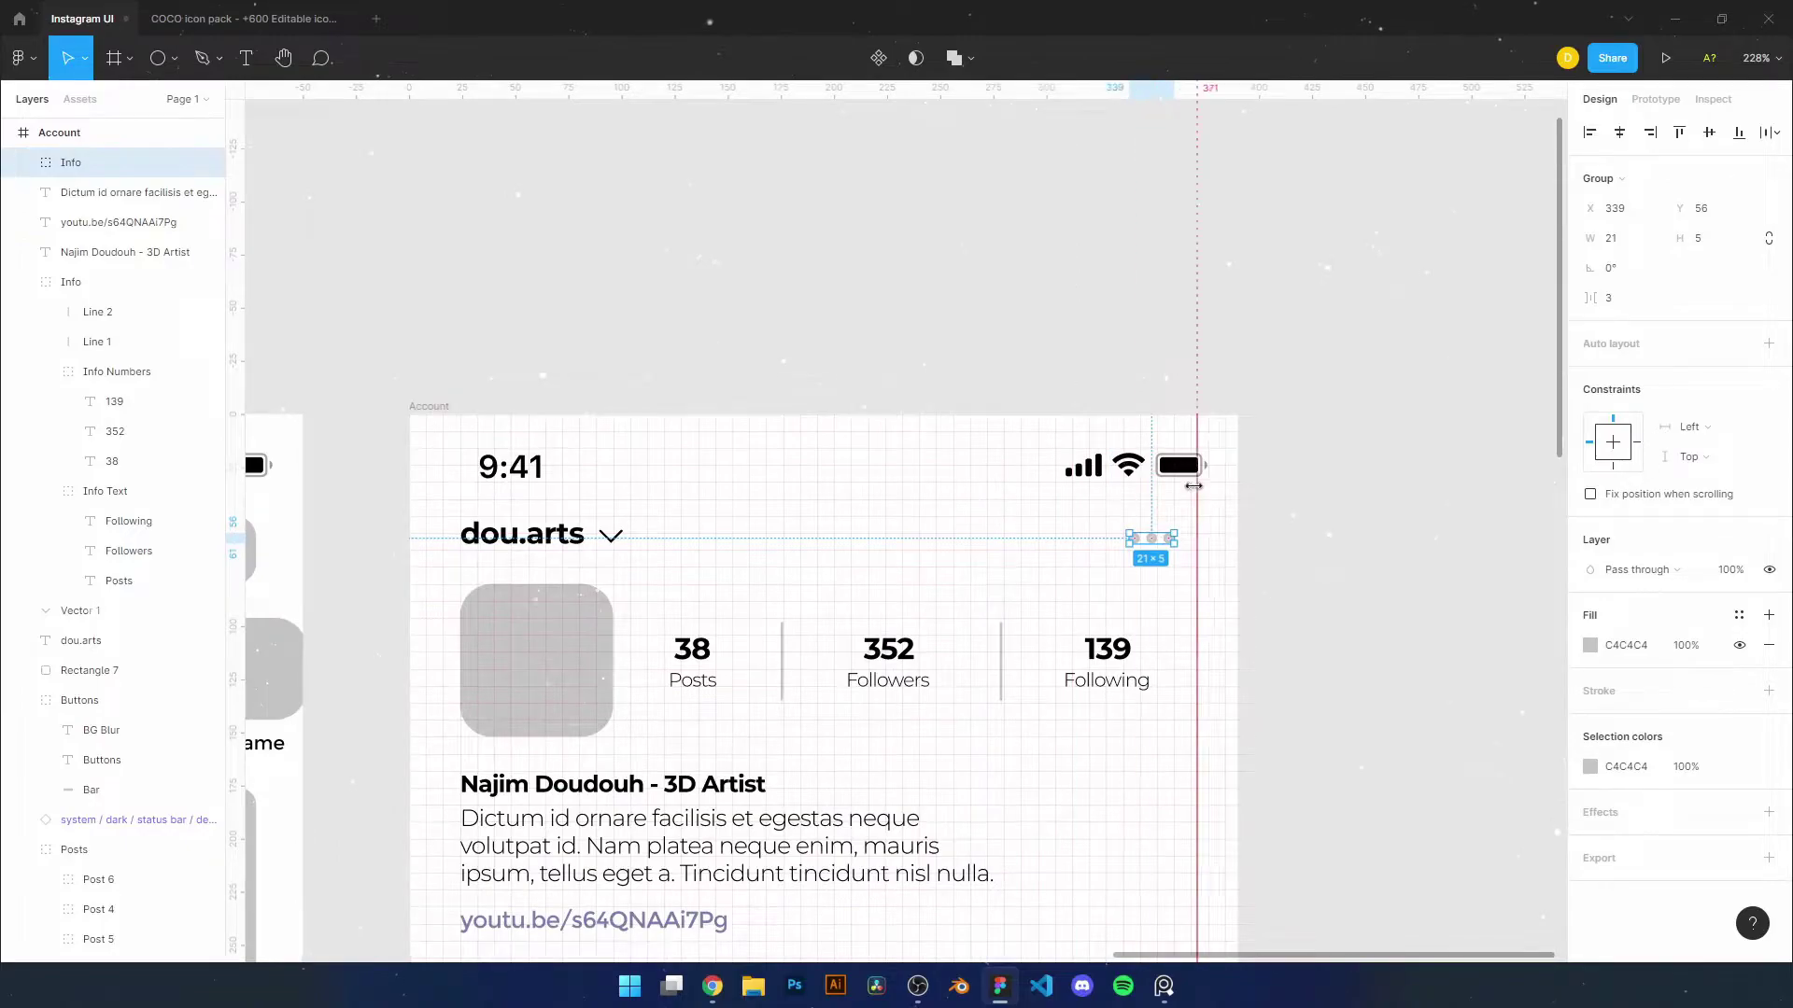
scroll(1189, 525, "down", 5)
scroll(1128, 821, "up", 10)
scroll(1129, 821, "down", 8)
Fill the dot group black (000000) and nudge it right into the top-right corner
left_click(1590, 646)
left_click(1365, 873)
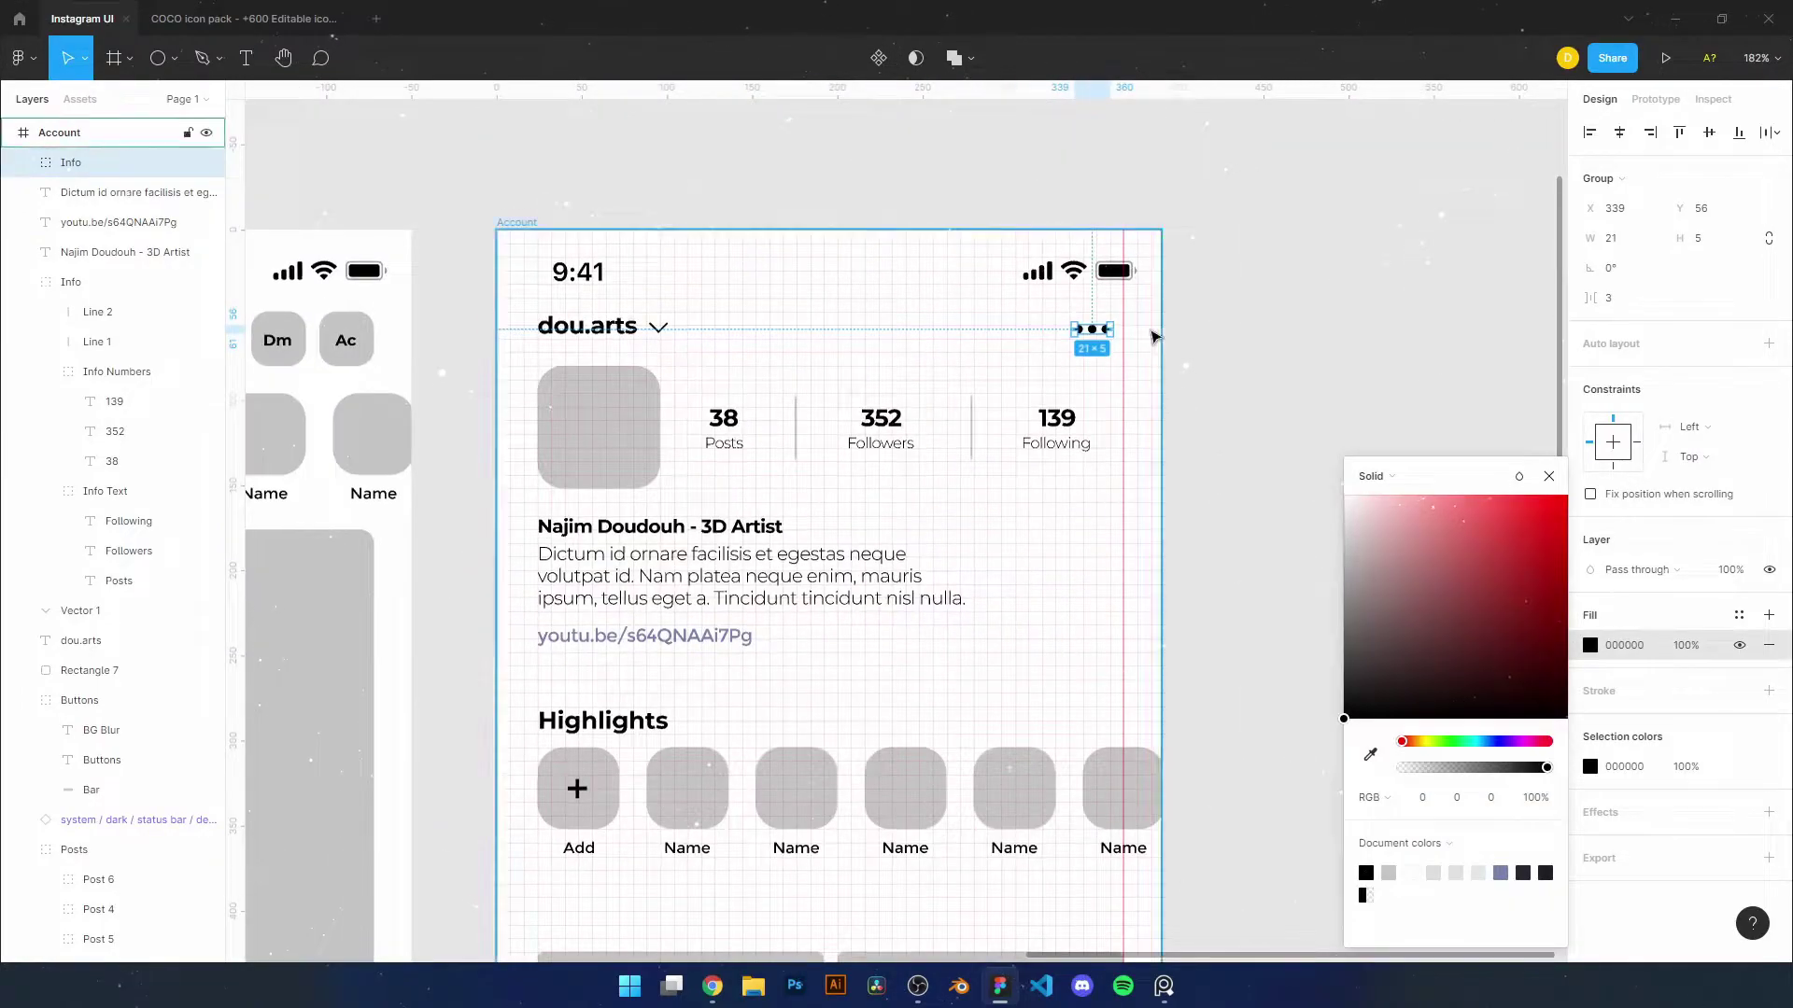
key("Right")
key("Right")
key("Right")
scroll(1155, 337, "up", 3)
scroll(1057, 312, "up", 5)
key("shift+0")
Move the thinner chevron up against the dou.arts username
left_click(81, 610)
scroll(648, 516, "up", 10)
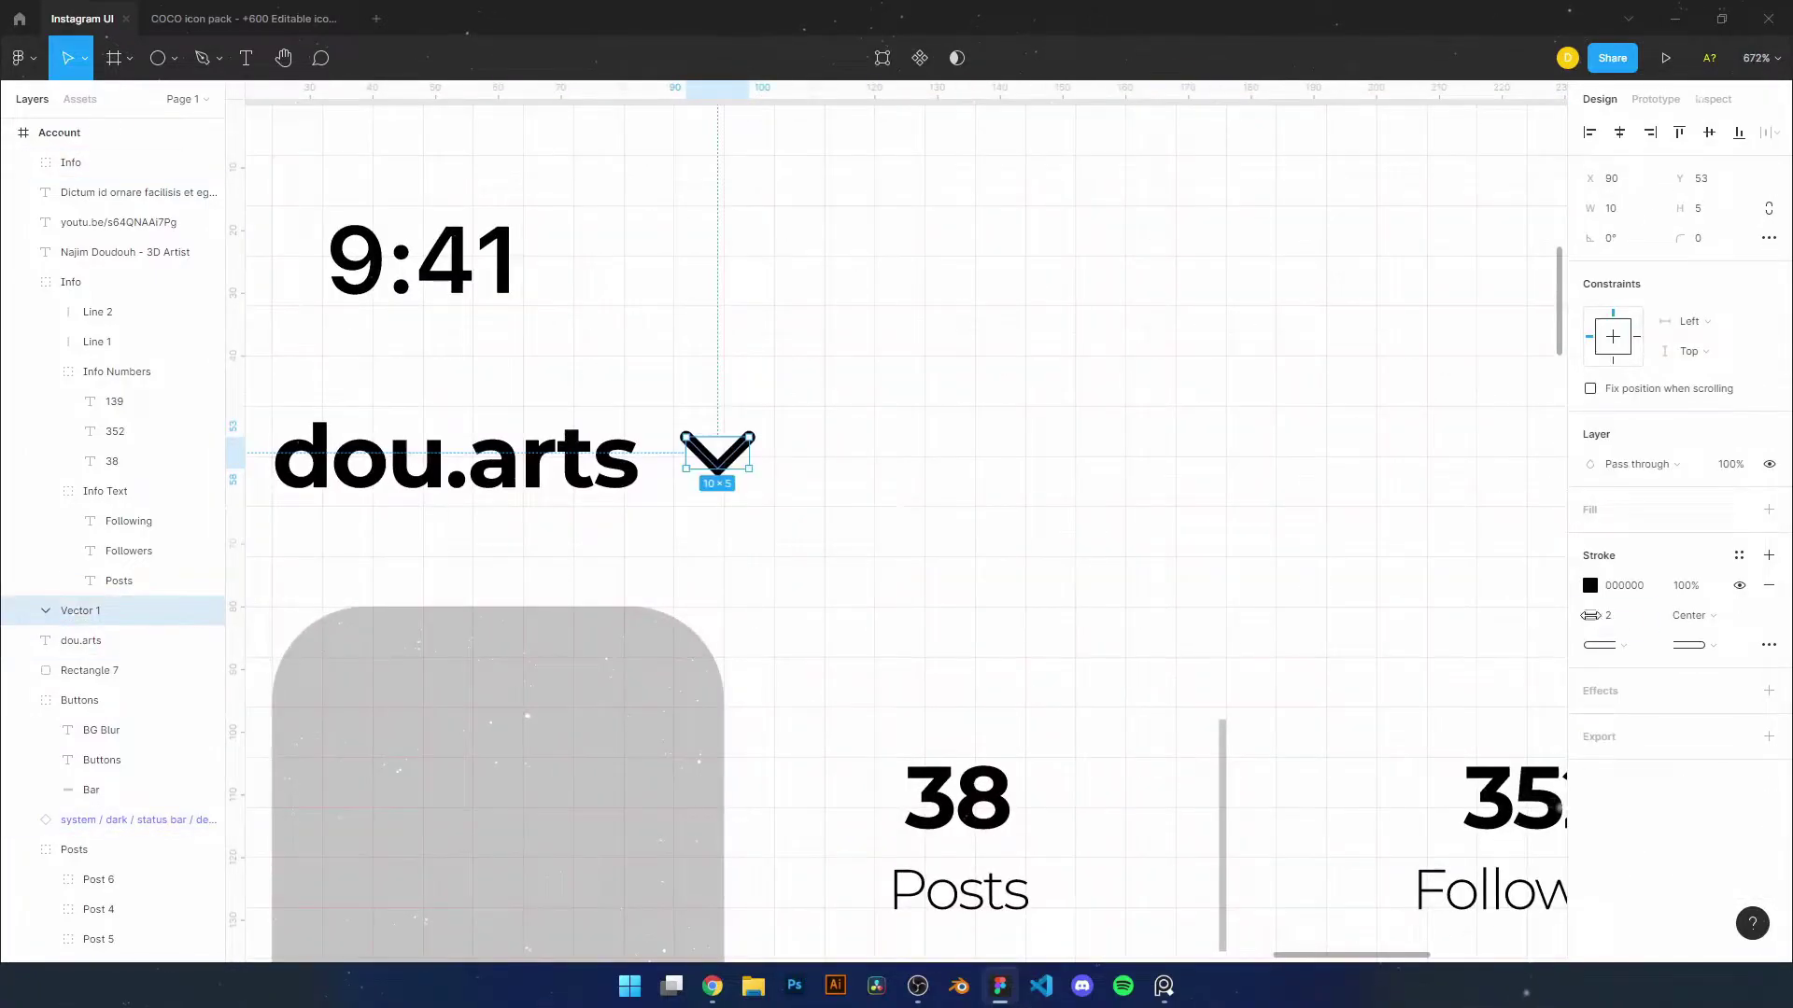
left_click_drag(727, 457, 727, 464)
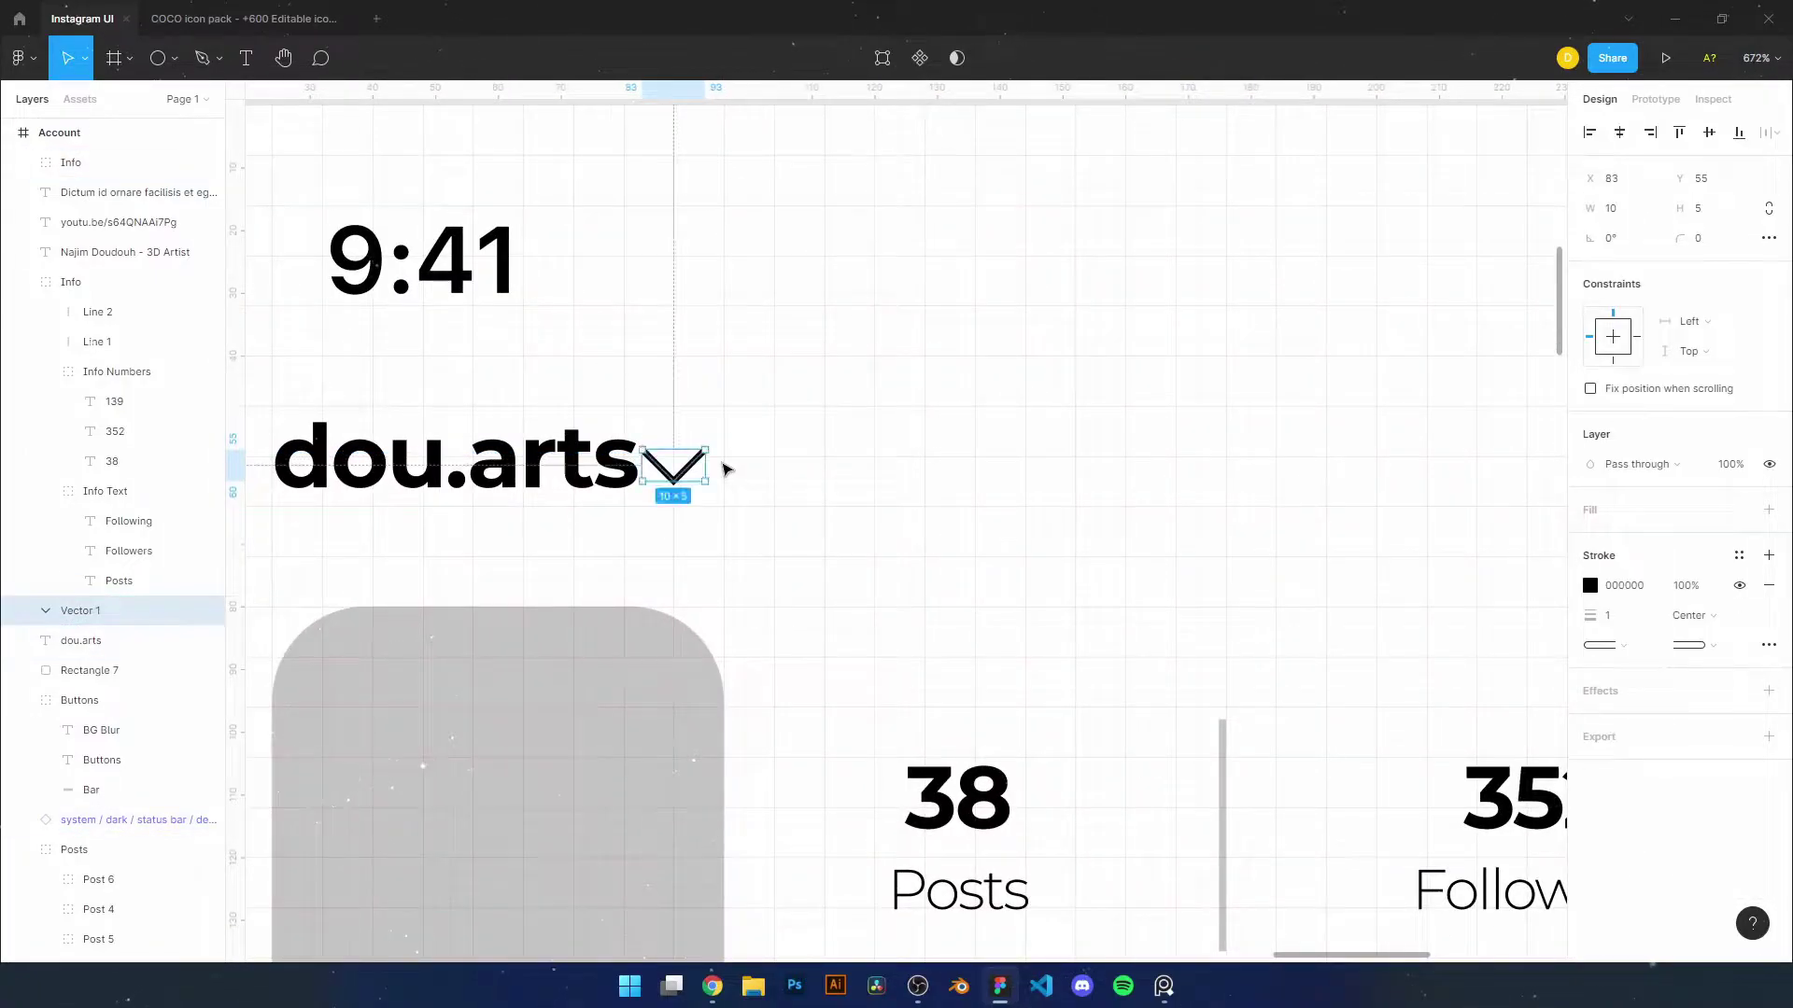
key("shift+0")
Hide the Account screen's 8px layout grid
scroll(1216, 488, "down", 3)
left_click(691, 303)
left_click(1739, 419)
scroll(616, 644, "up", 5)
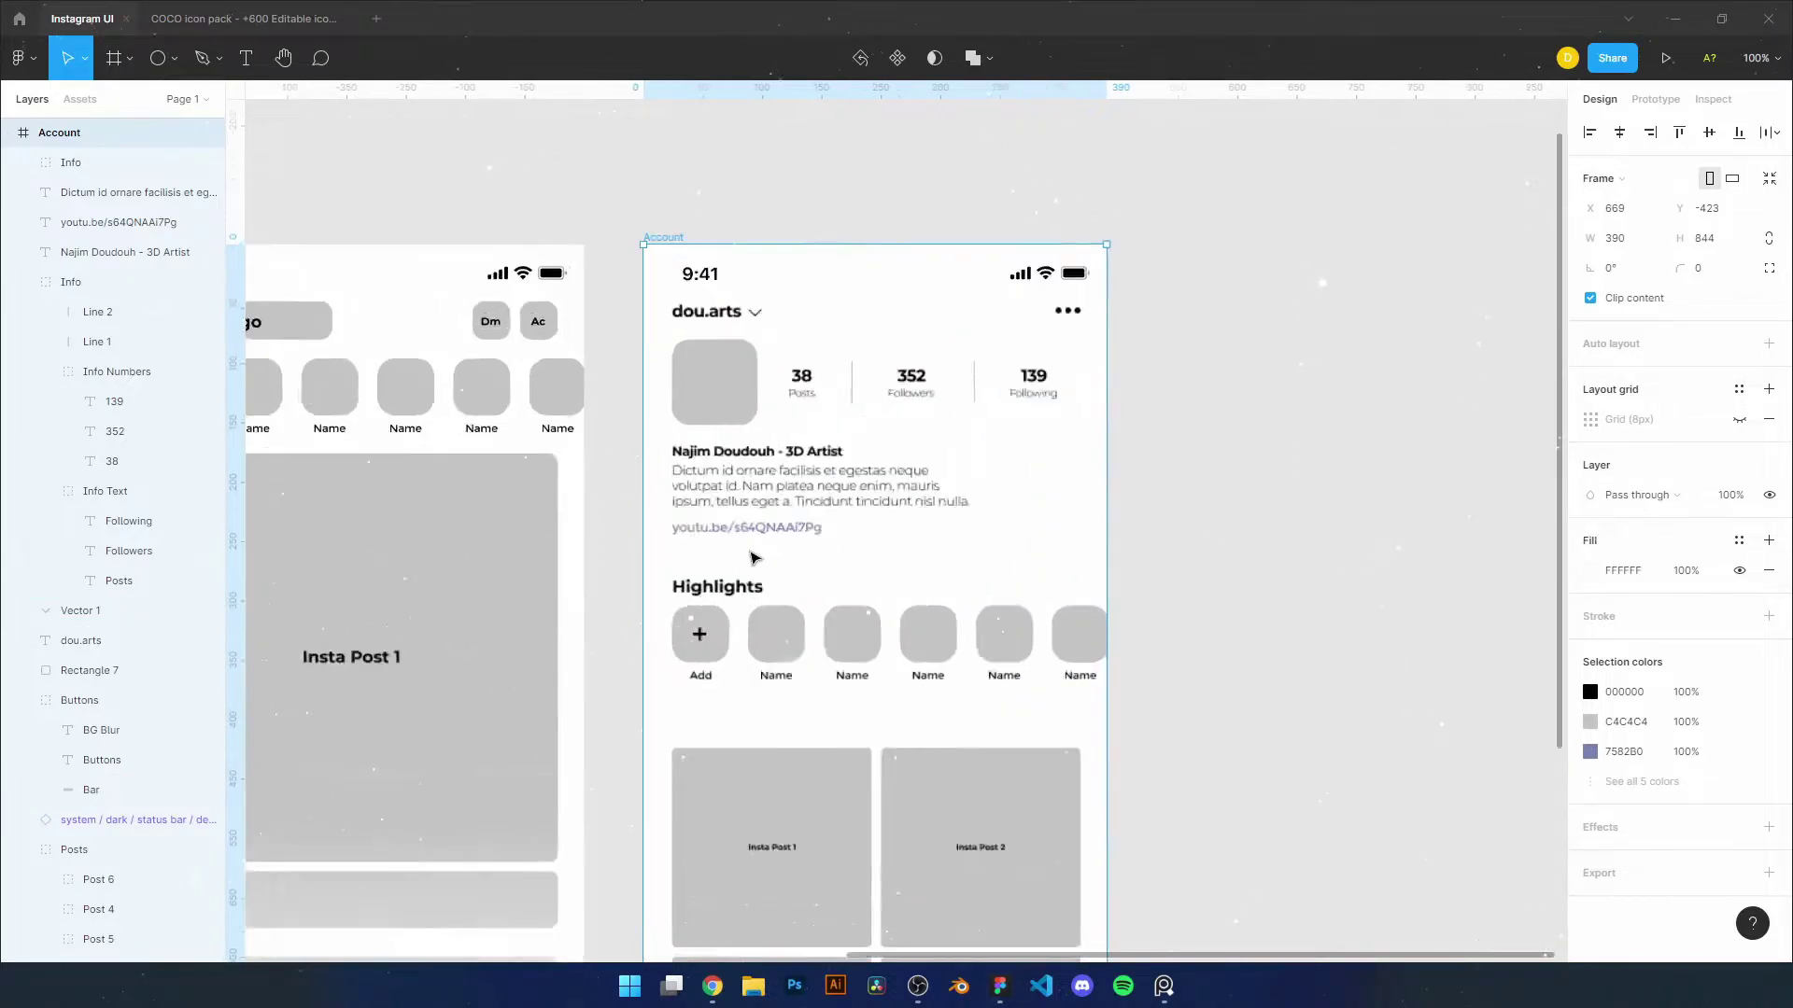
Move the bio paragraph lower under the artist name
left_click(840, 504, "shift")
scroll(686, 644, "up", 5)
left_click(686, 645)
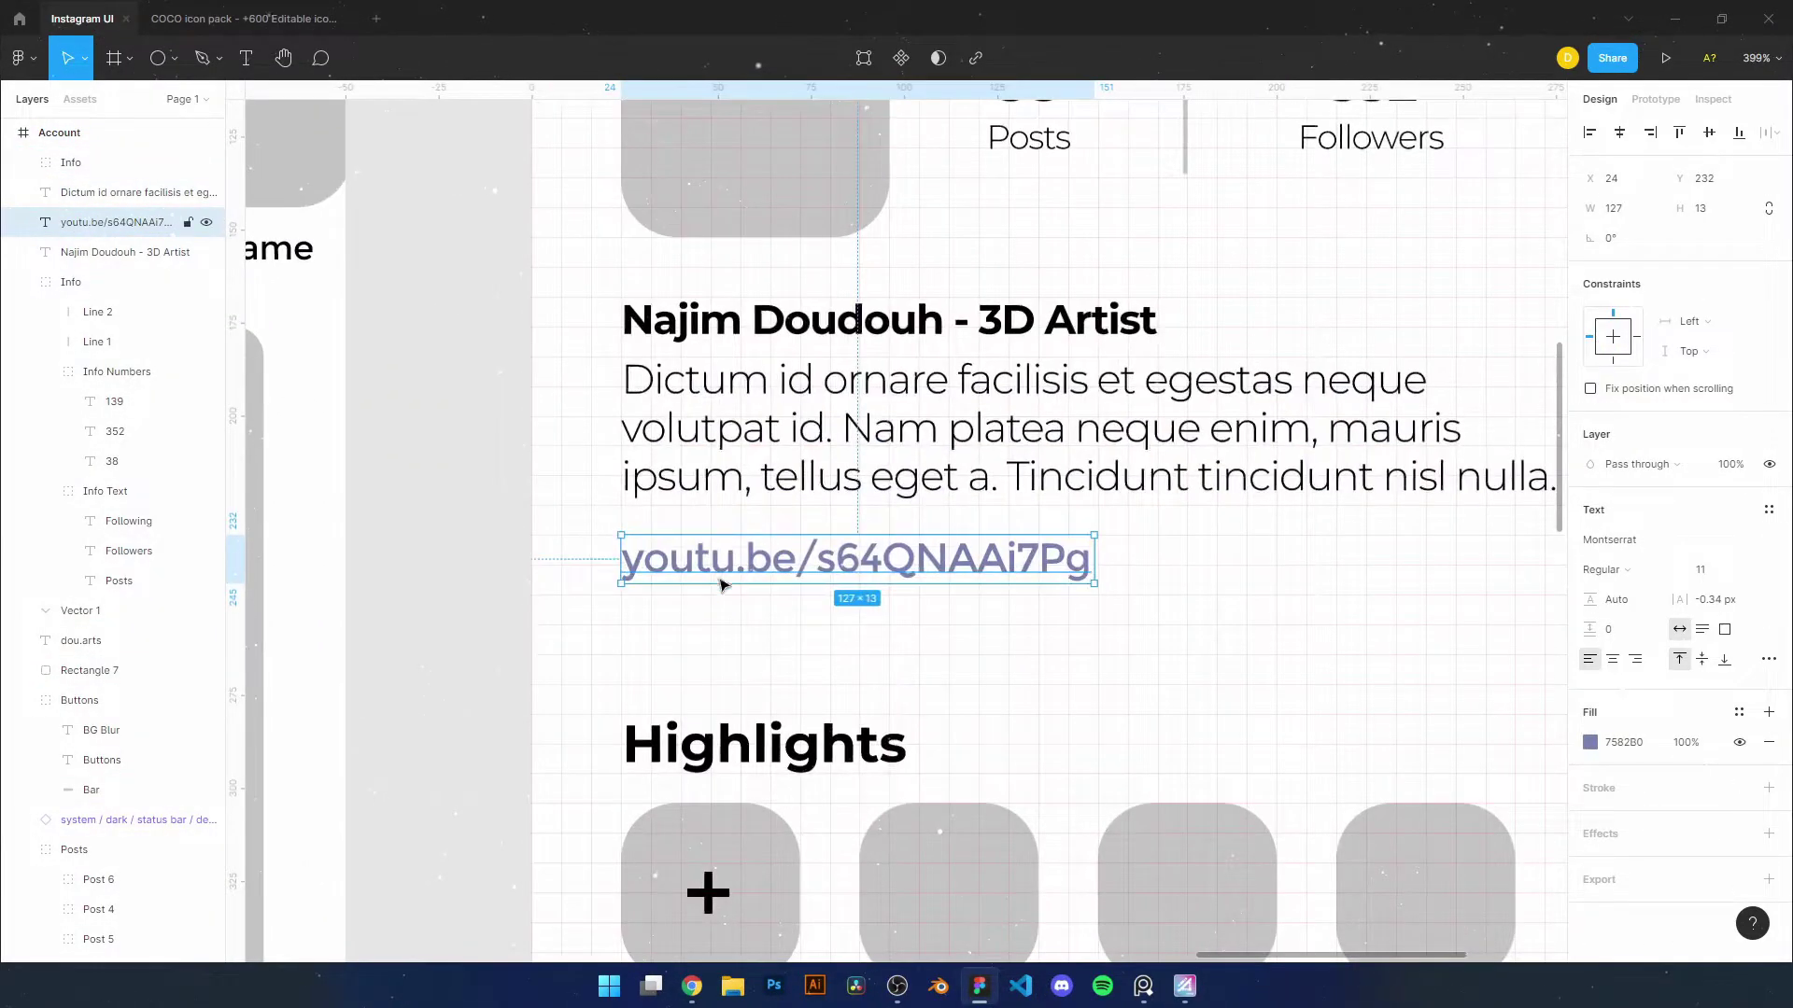
scroll(710, 579, "up", 4)
left_click_drag(775, 466, 775, 545)
Duplicate the bio into the gap above and change its text to 'Graphic Designer'
left_click_drag(762, 390, 762, 305)
double_click(773, 289)
key("ctrl+a")
type("Graphic Designer")
key("Escape")
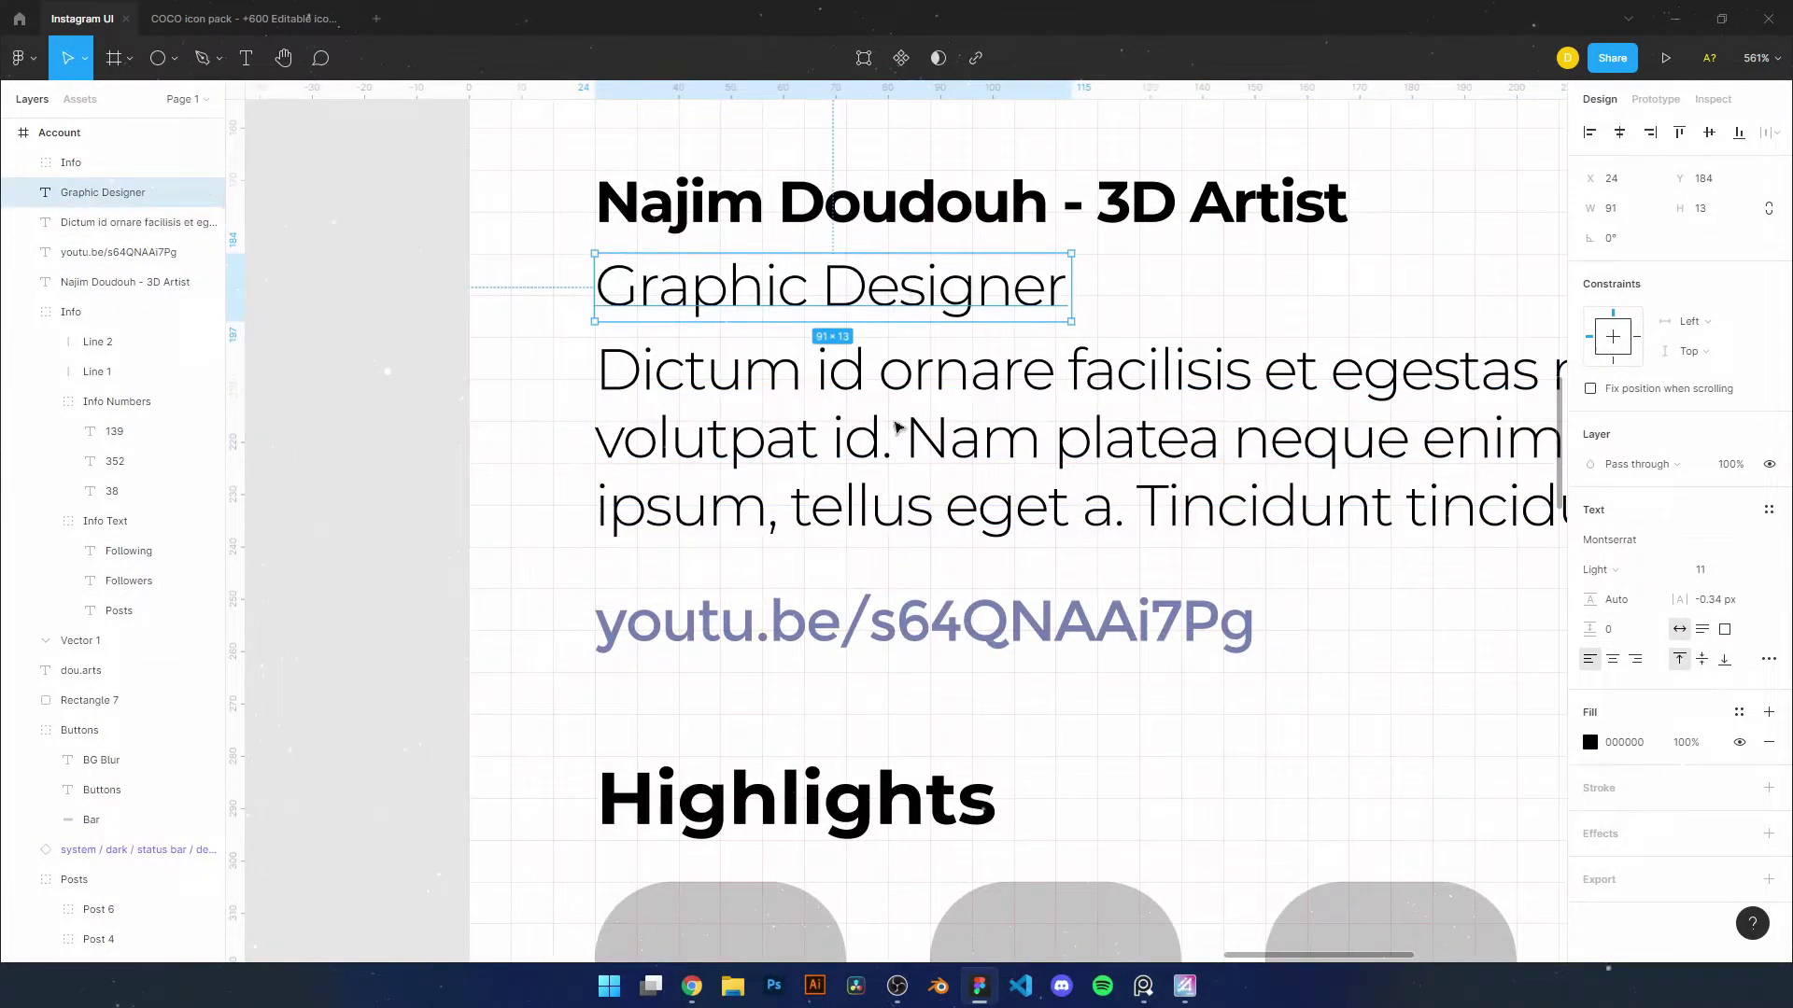
Select the link, bio, Graphic Designer line and artist name to check their fit
left_click(772, 641)
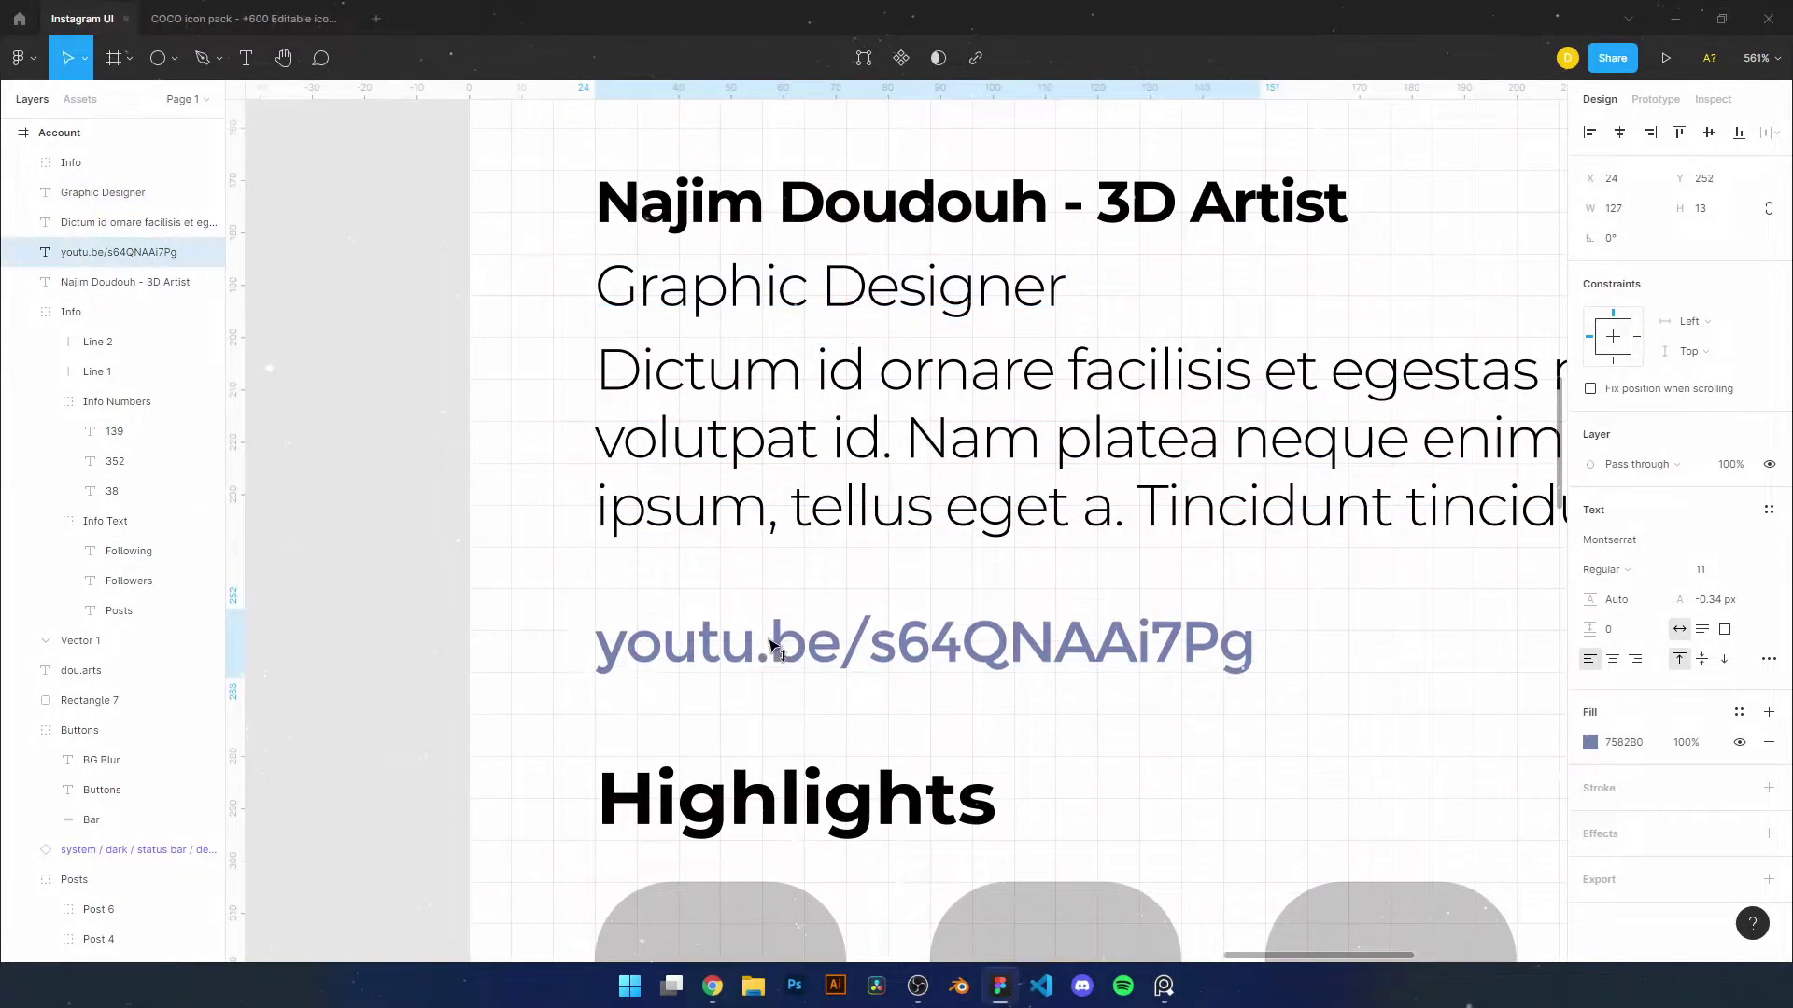
scroll(668, 621, "up", 3)
left_click(817, 421)
scroll(817, 422, "down", 2)
scroll(817, 421, "up", 3)
left_click(817, 421)
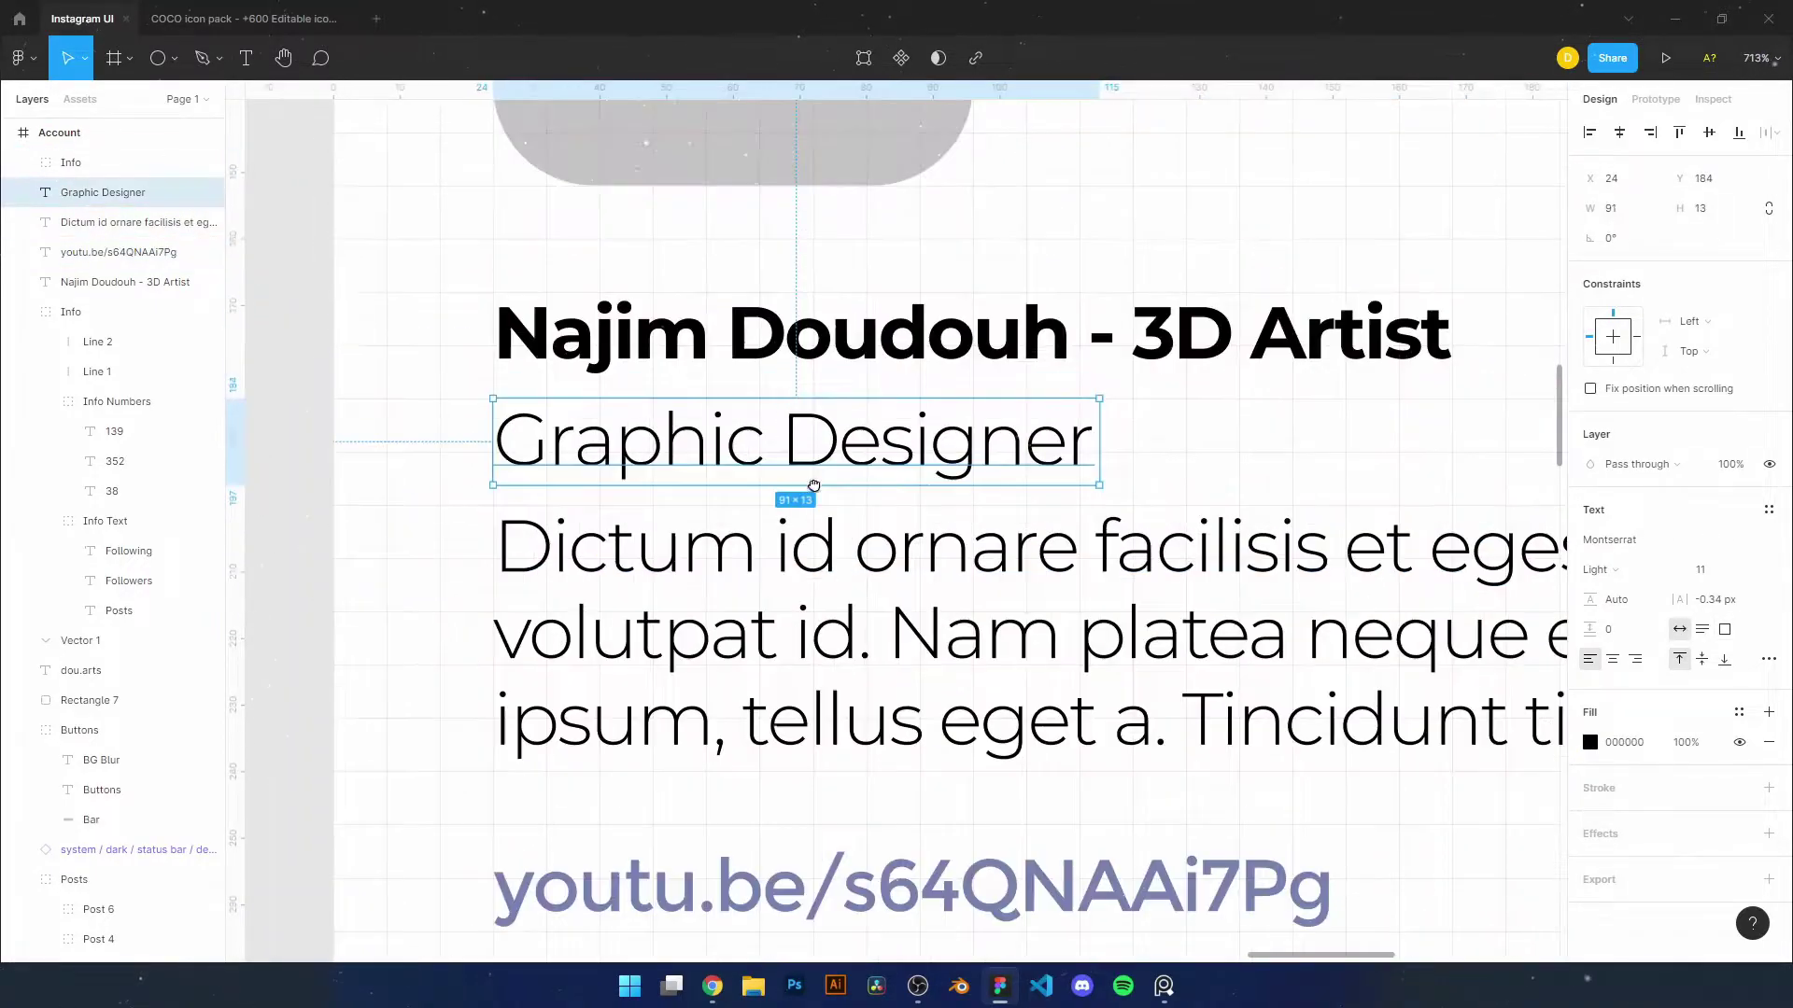
left_click(732, 294, "shift")
key("shift+2")
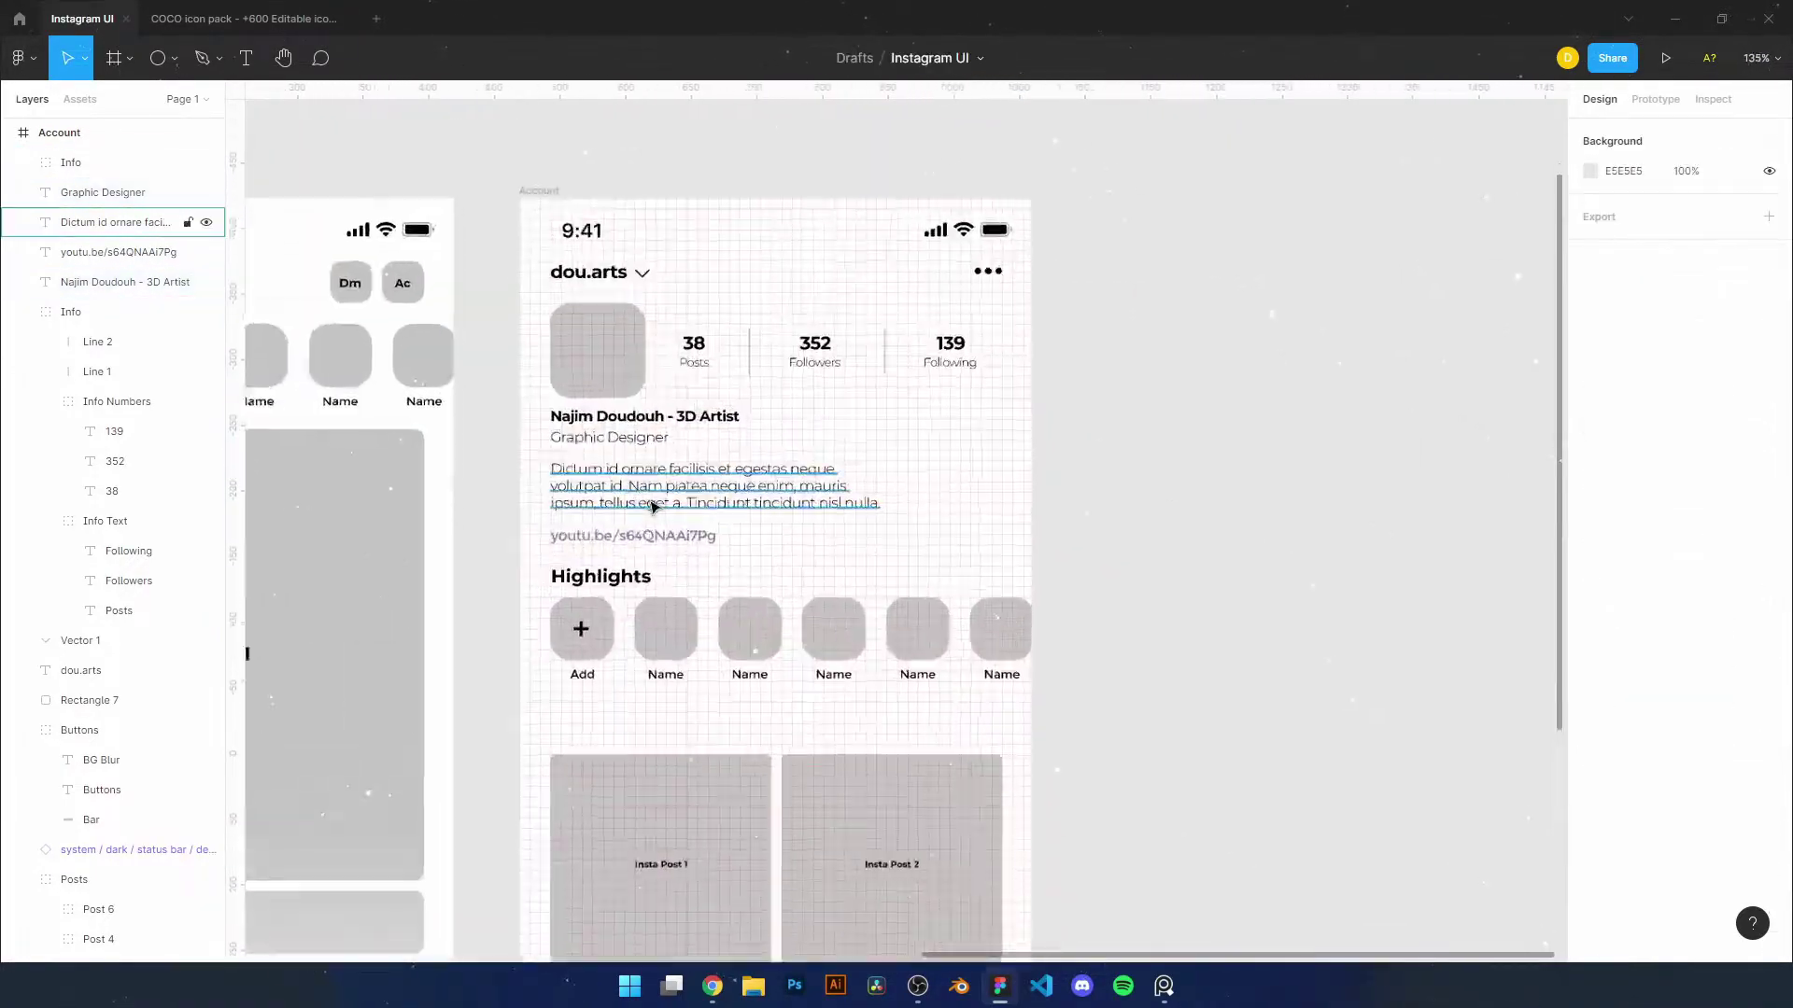
Select the Highlights heading, story row and Posts group to shift them down
scroll(1244, 544, "down", 3)
left_click(825, 537)
left_click(786, 502, "shift")
scroll(910, 551, "up", 5)
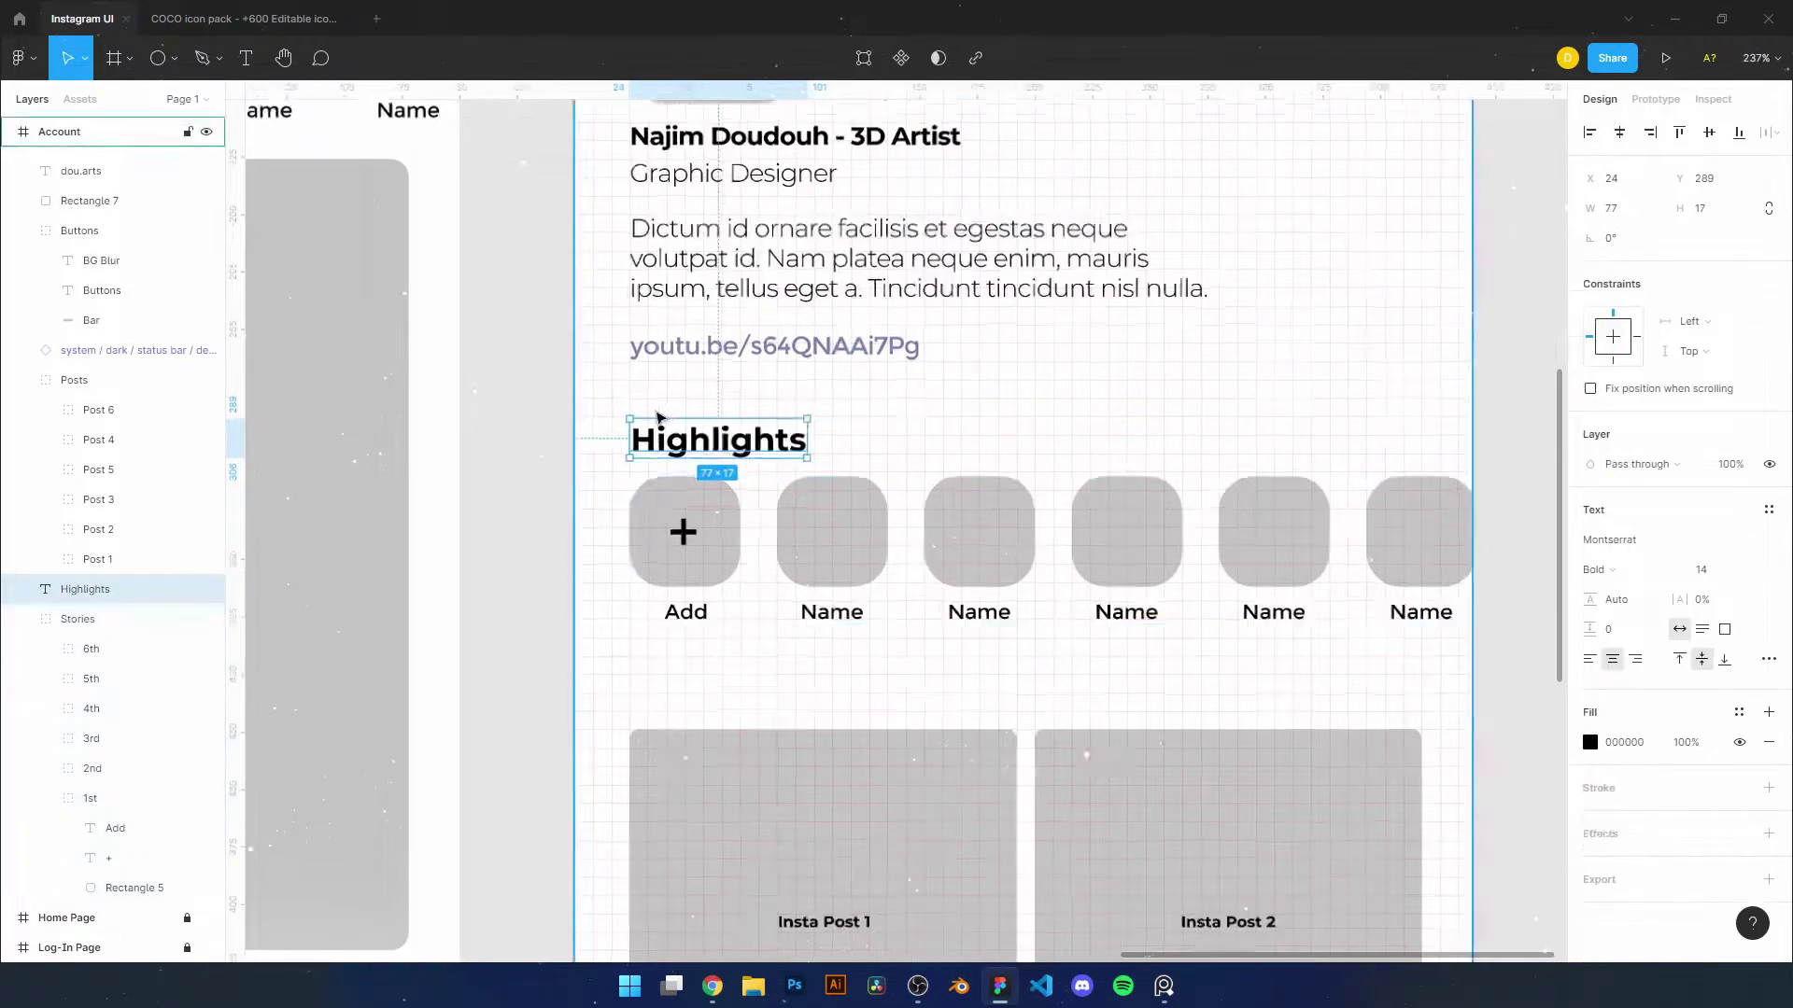
scroll(793, 673, "up", 4)
left_click(821, 635)
key("shift+0")
left_click(944, 596)
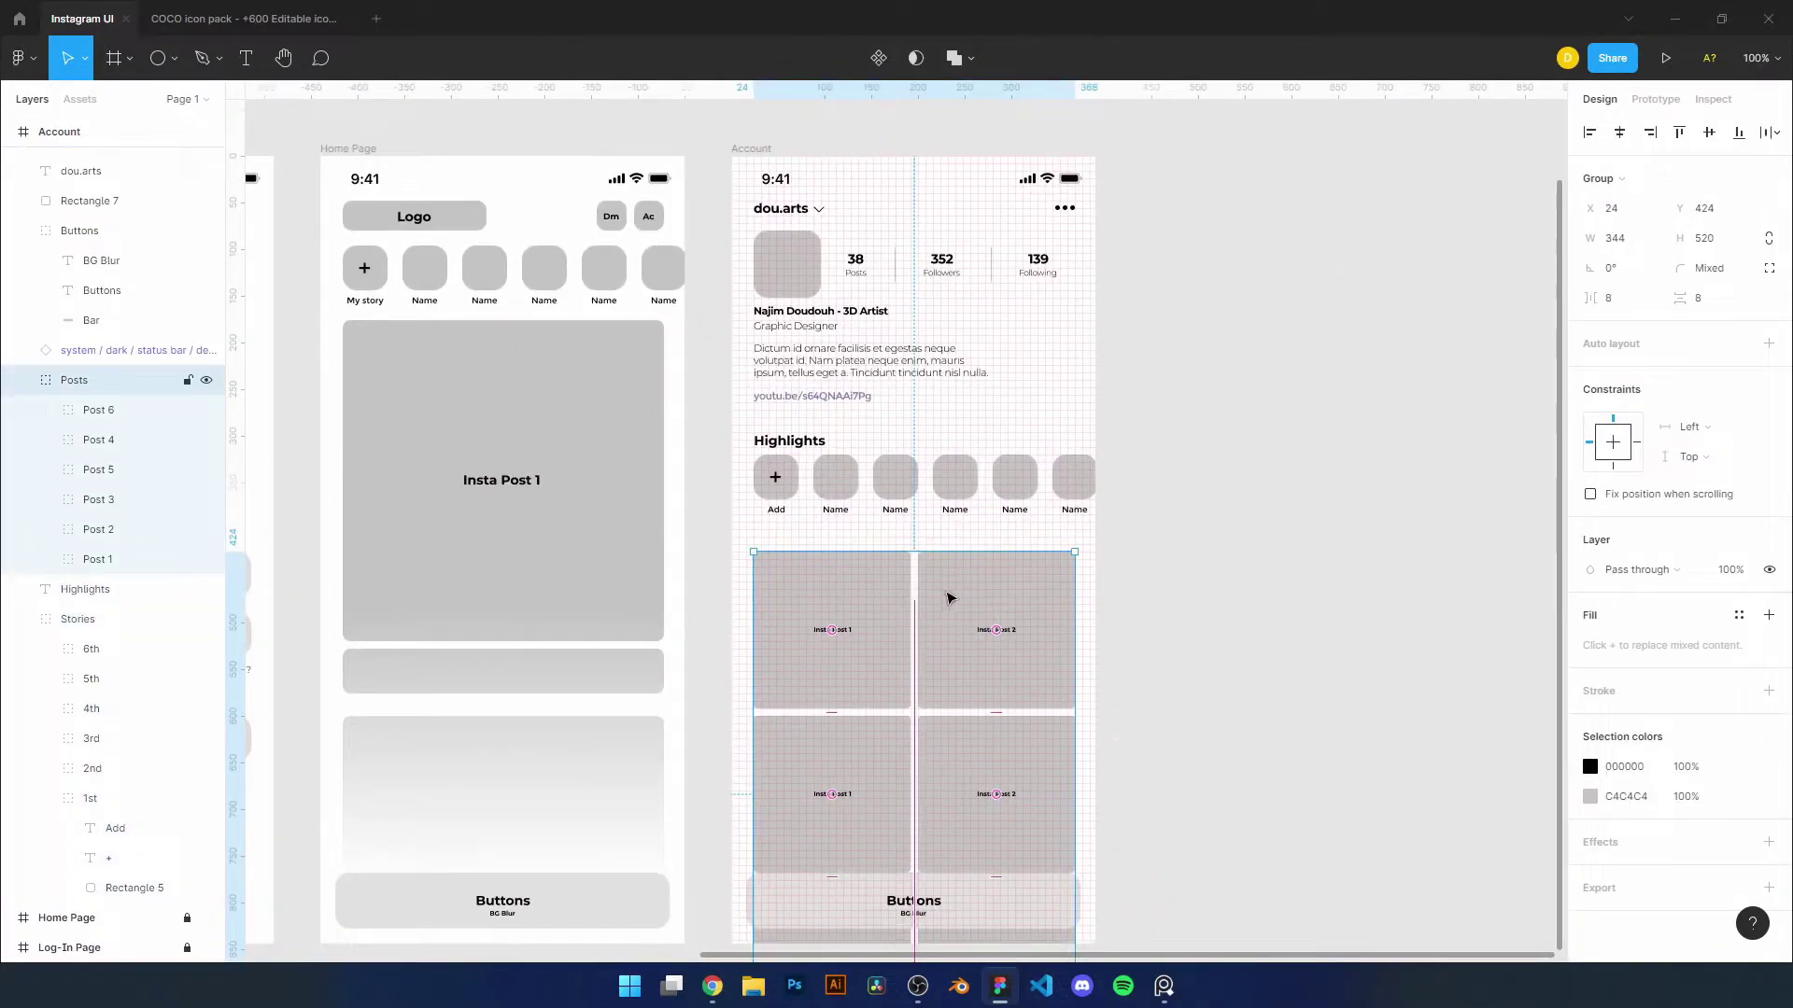
Draw a full-width divider line below Highlights
left_click(174, 58)
left_click(187, 129)
scroll(933, 560, "up", 2)
left_click_drag(733, 572, 1252, 575)
scroll(1252, 561, "up", 4)
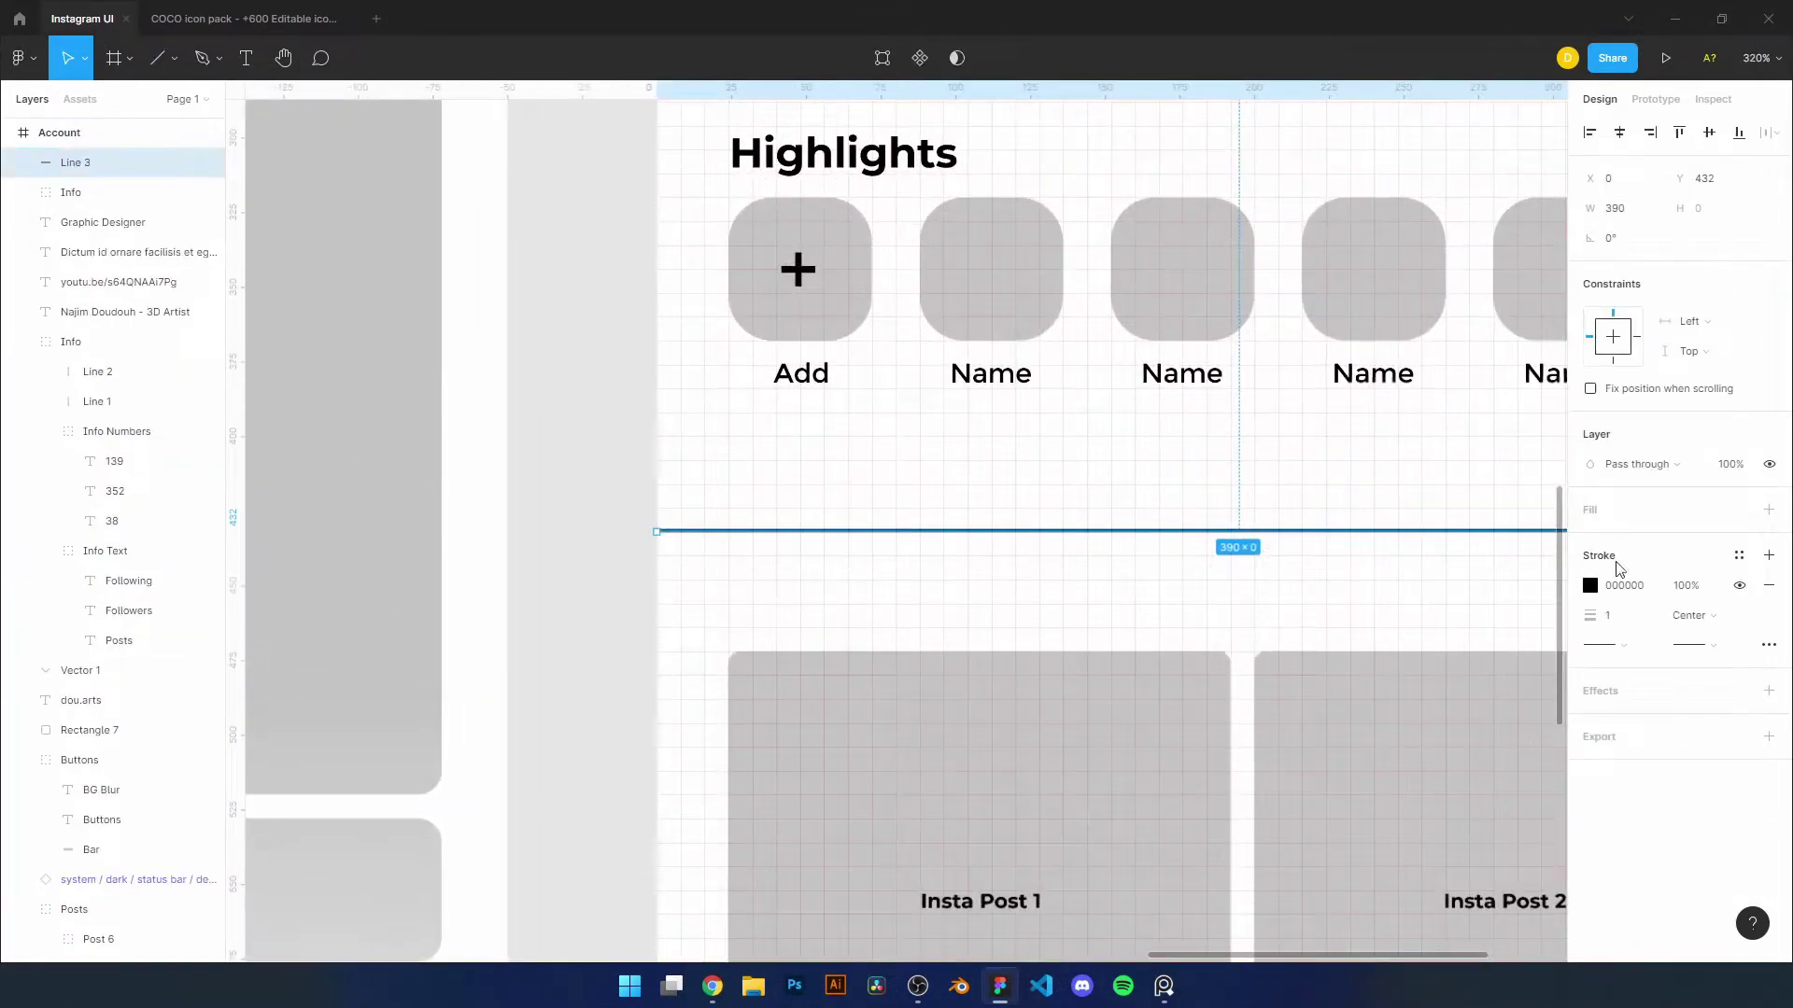
Draw four small squares under the divider and union them into one grid icon
key("t")
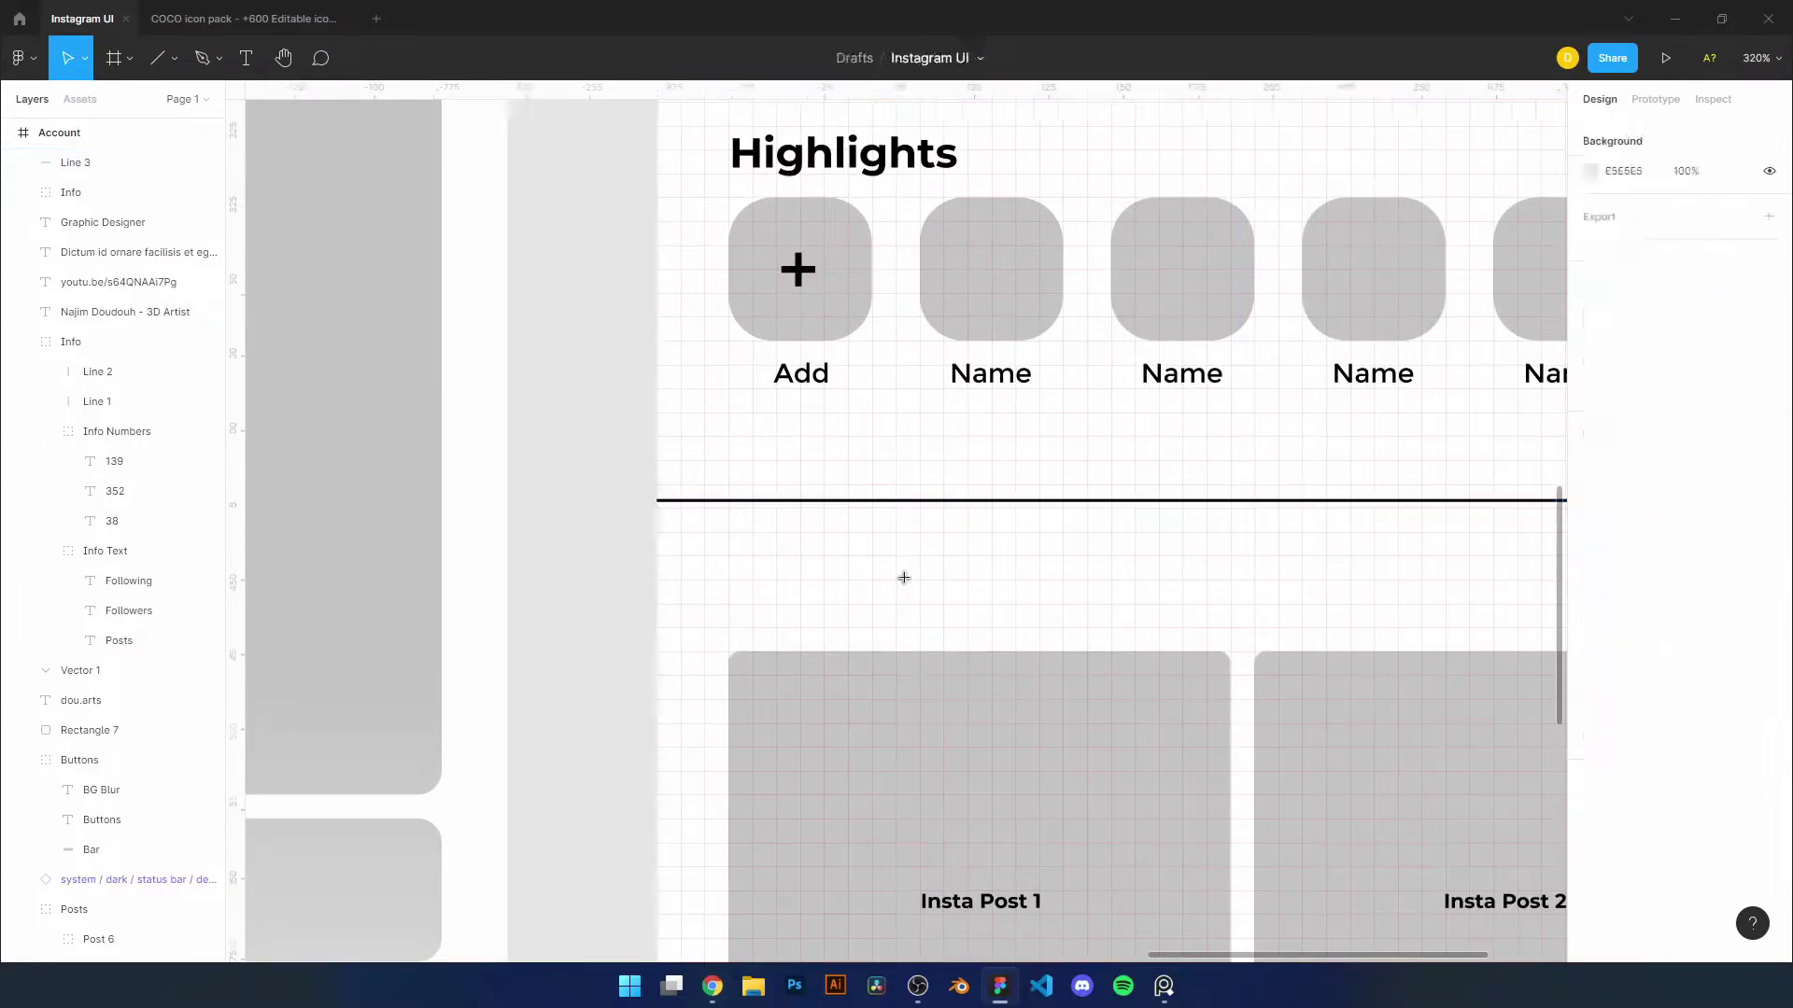
left_click(903, 576)
key("Delete")
key("r")
mouse_move(919, 532)
left_mouse_down()
mouse_move(960, 568)
mouse_move(946, 588)
left_mouse_up()
mouse_move(906, 607)
left_mouse_down()
mouse_move(1001, 532)
mouse_move(1034, 537)
left_mouse_up()
key("ctrl+e")
key("ctrl+r")
scroll(1034, 537, "up", 3)
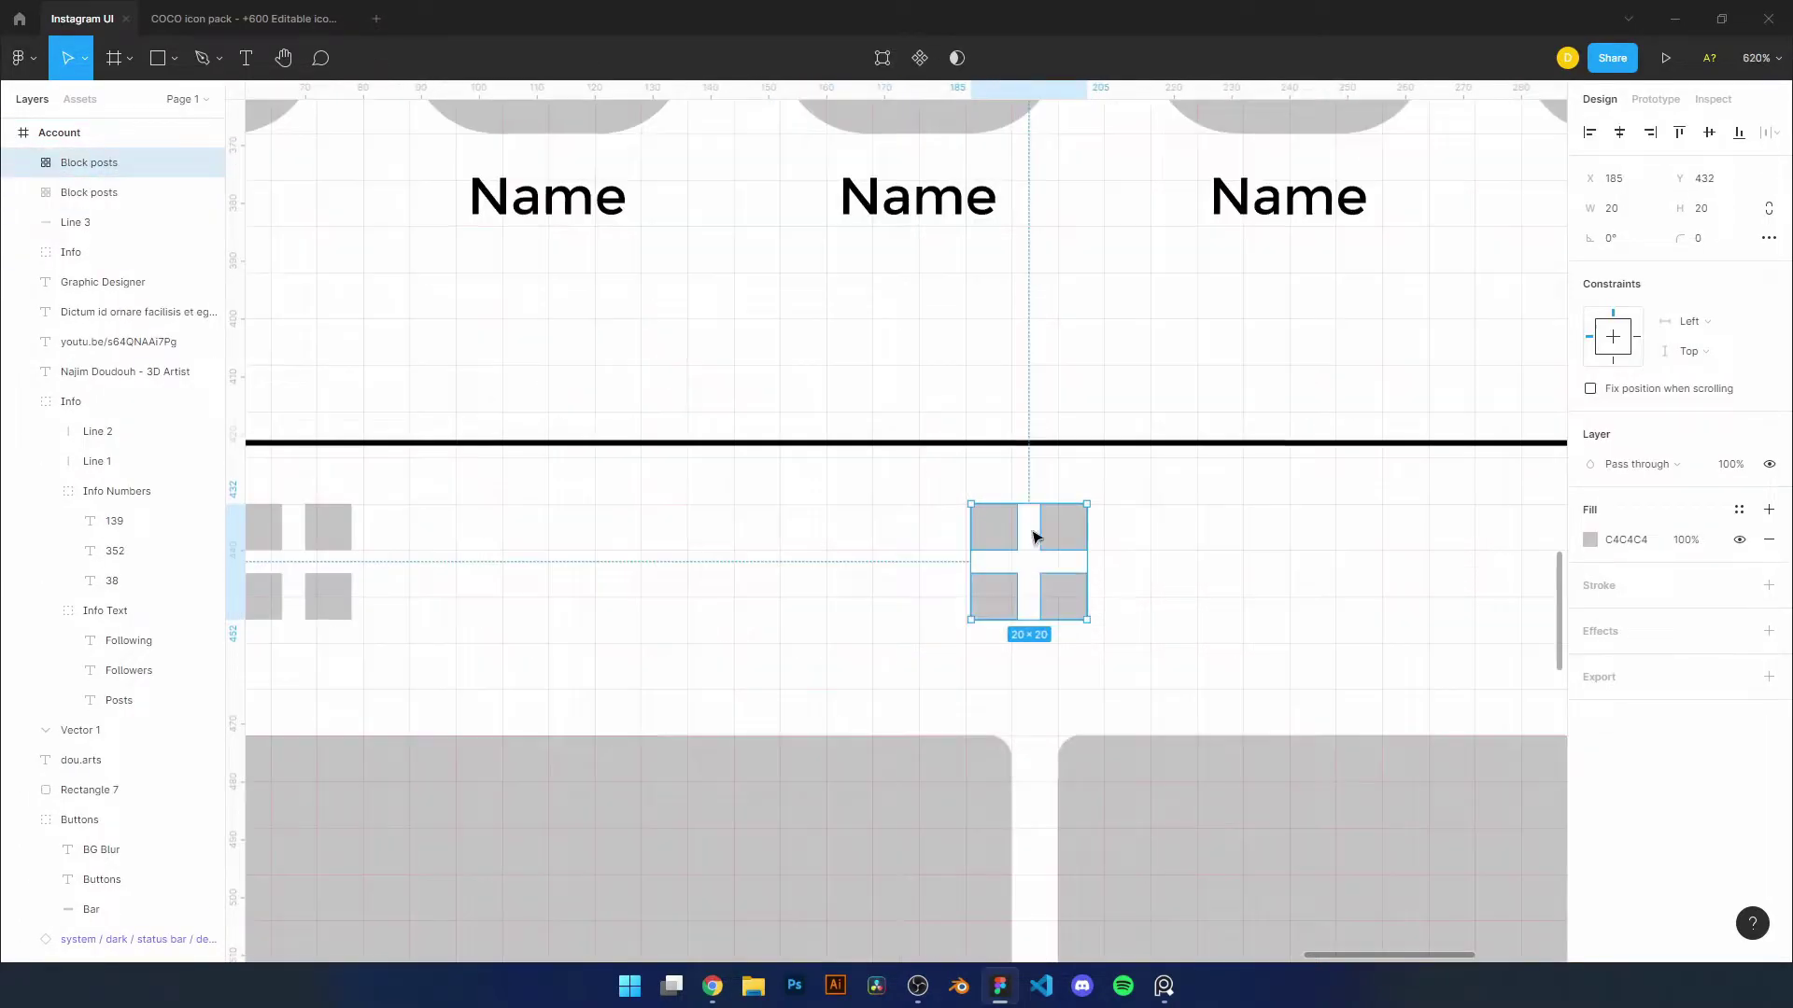
Draw an 18×2 bar, duplicate it into five, and move them beside the grid icon
left_click(173, 58)
left_click(160, 100)
scroll(653, 466, "up", 3)
left_click_drag(539, 454, 745, 475)
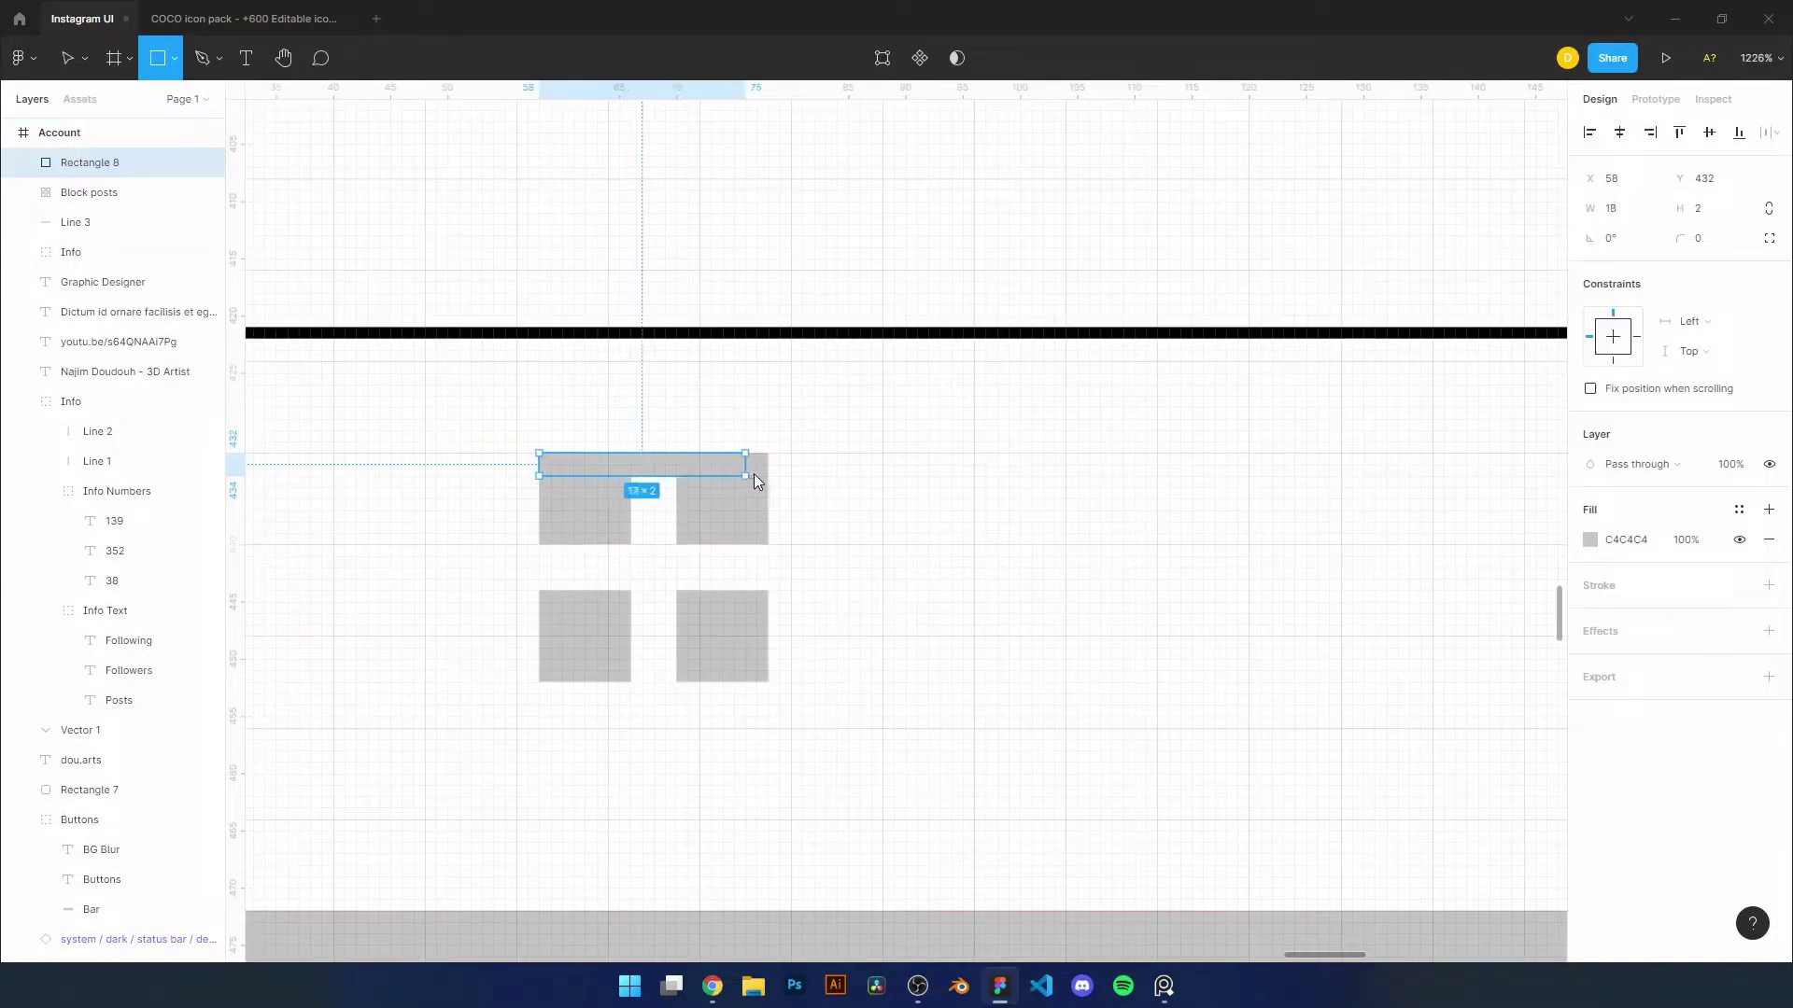
key("ctrl+d")
key("ctrl+d")
key("ctrl+d")
left_click_drag(1555, 700, 1168, 383)
left_click_drag(1298, 647, 889, 656)
Space the five bars 2 px apart evenly and flatten them into a list icon
left_click(1721, 212)
left_click(1570, 217)
left_click_drag(913, 632, 954, 608)
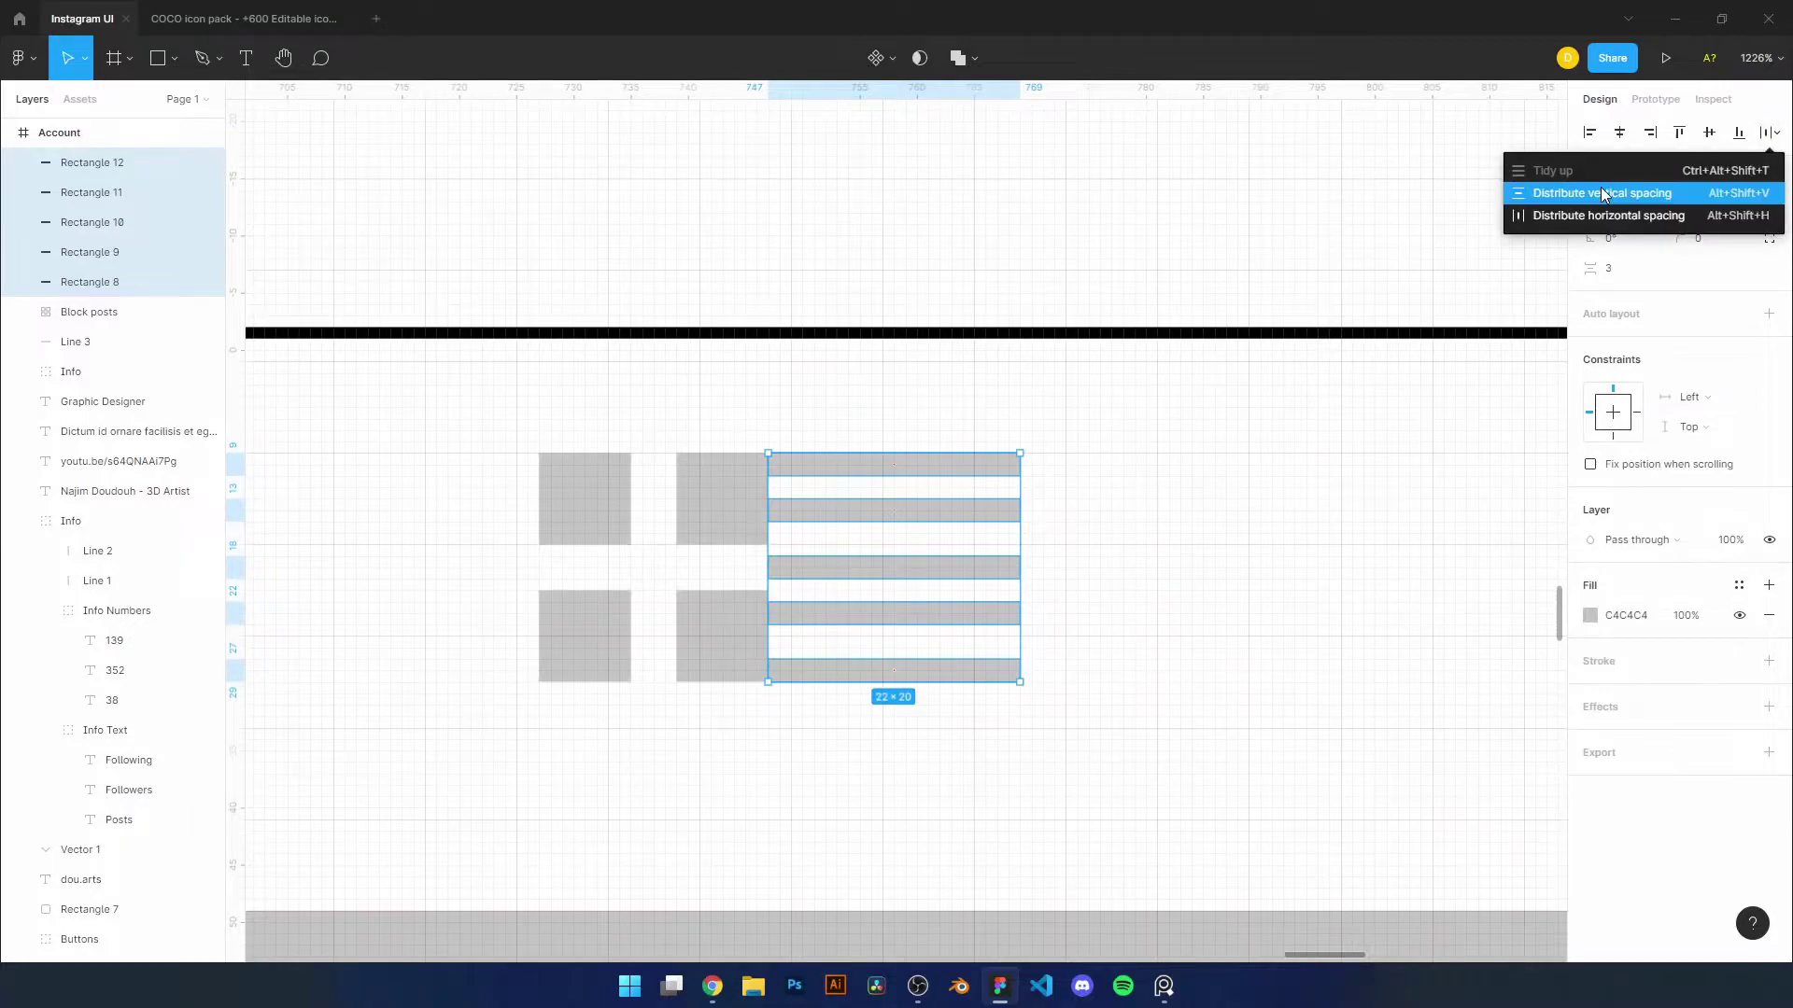
left_click(1603, 193)
left_click(708, 651)
left_click(878, 605)
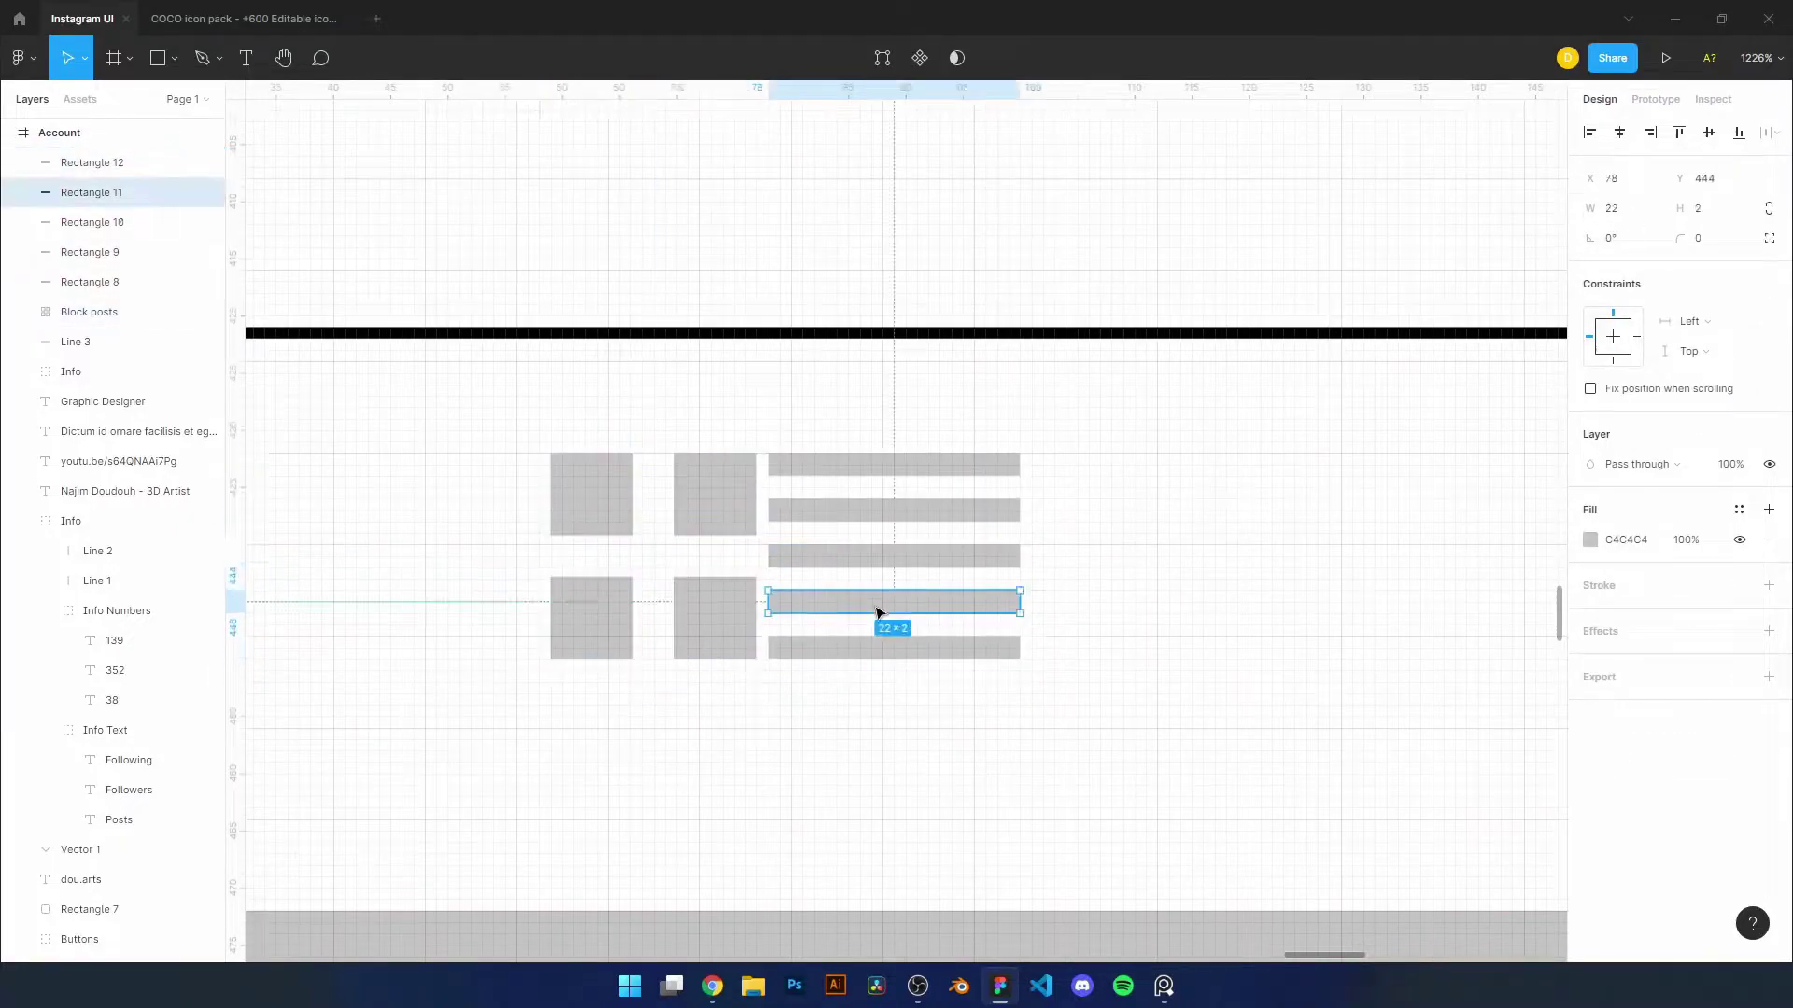
key("ctrl+e")
Switch to the COCO icon pack file and browse its Bold icons
scroll(885, 568, "down", 5)
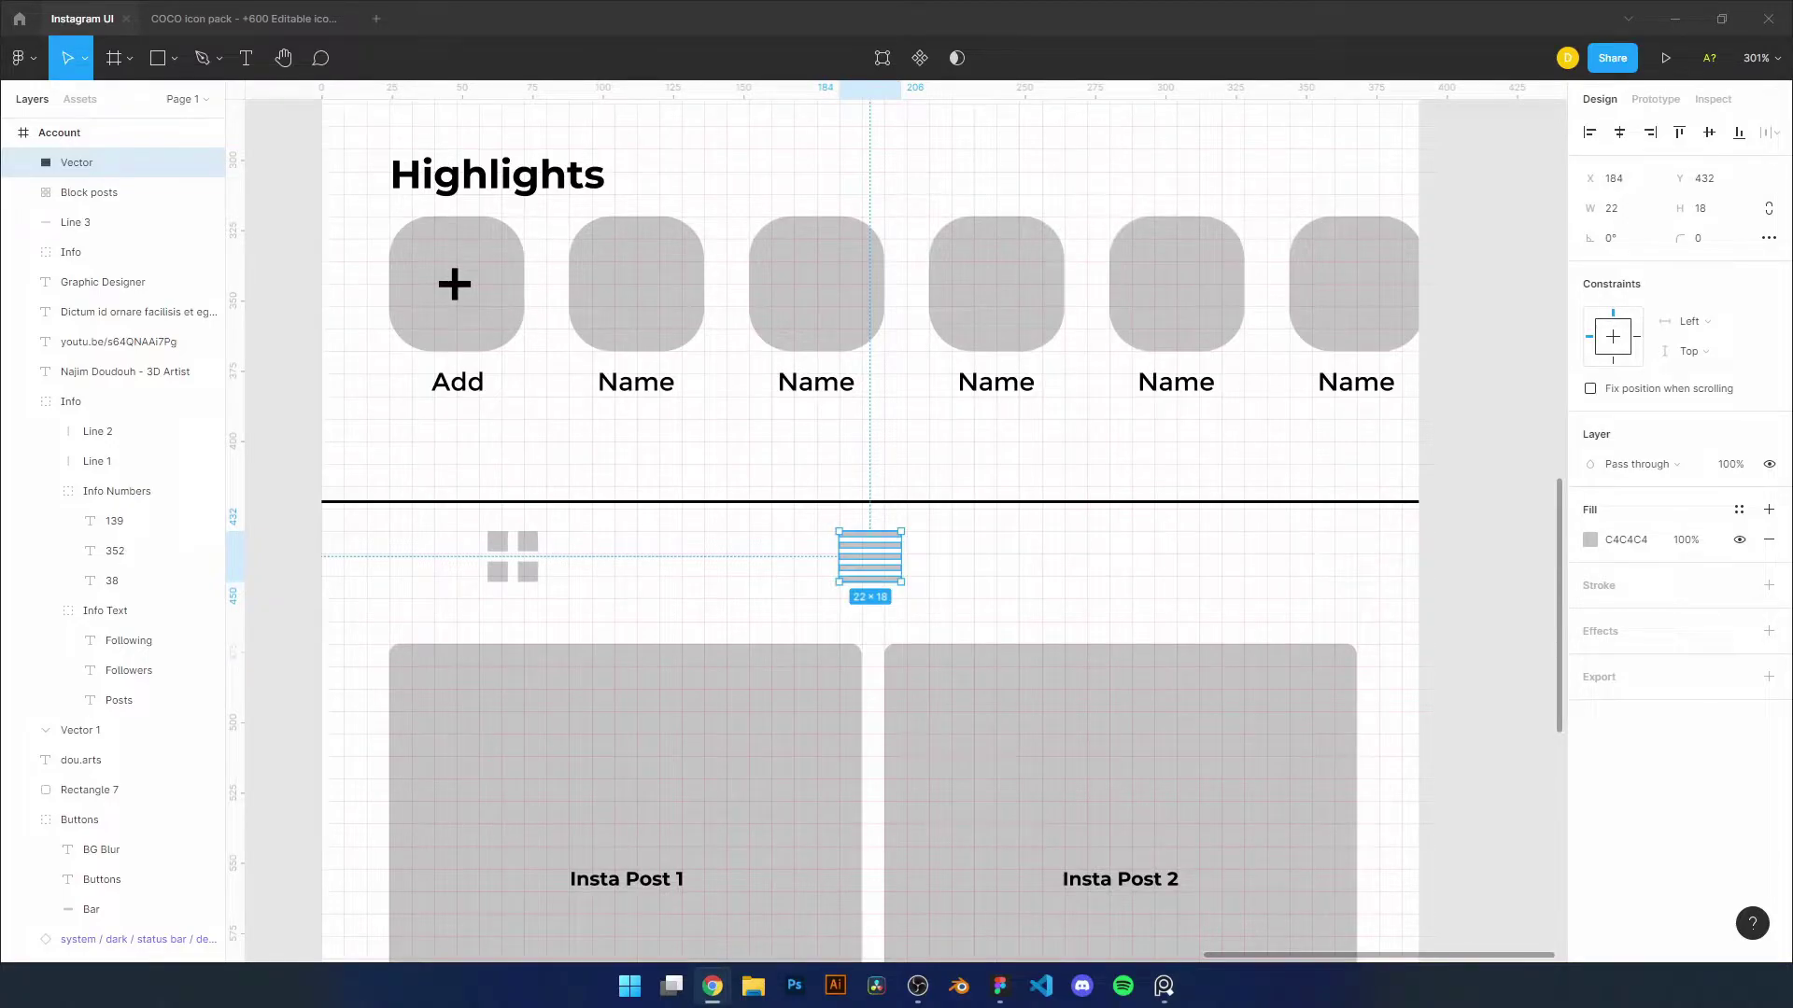
left_click(174, 24)
scroll(681, 457, "up", 10)
scroll(1008, 613, "up", 5)
scroll(981, 423, "left", 3)
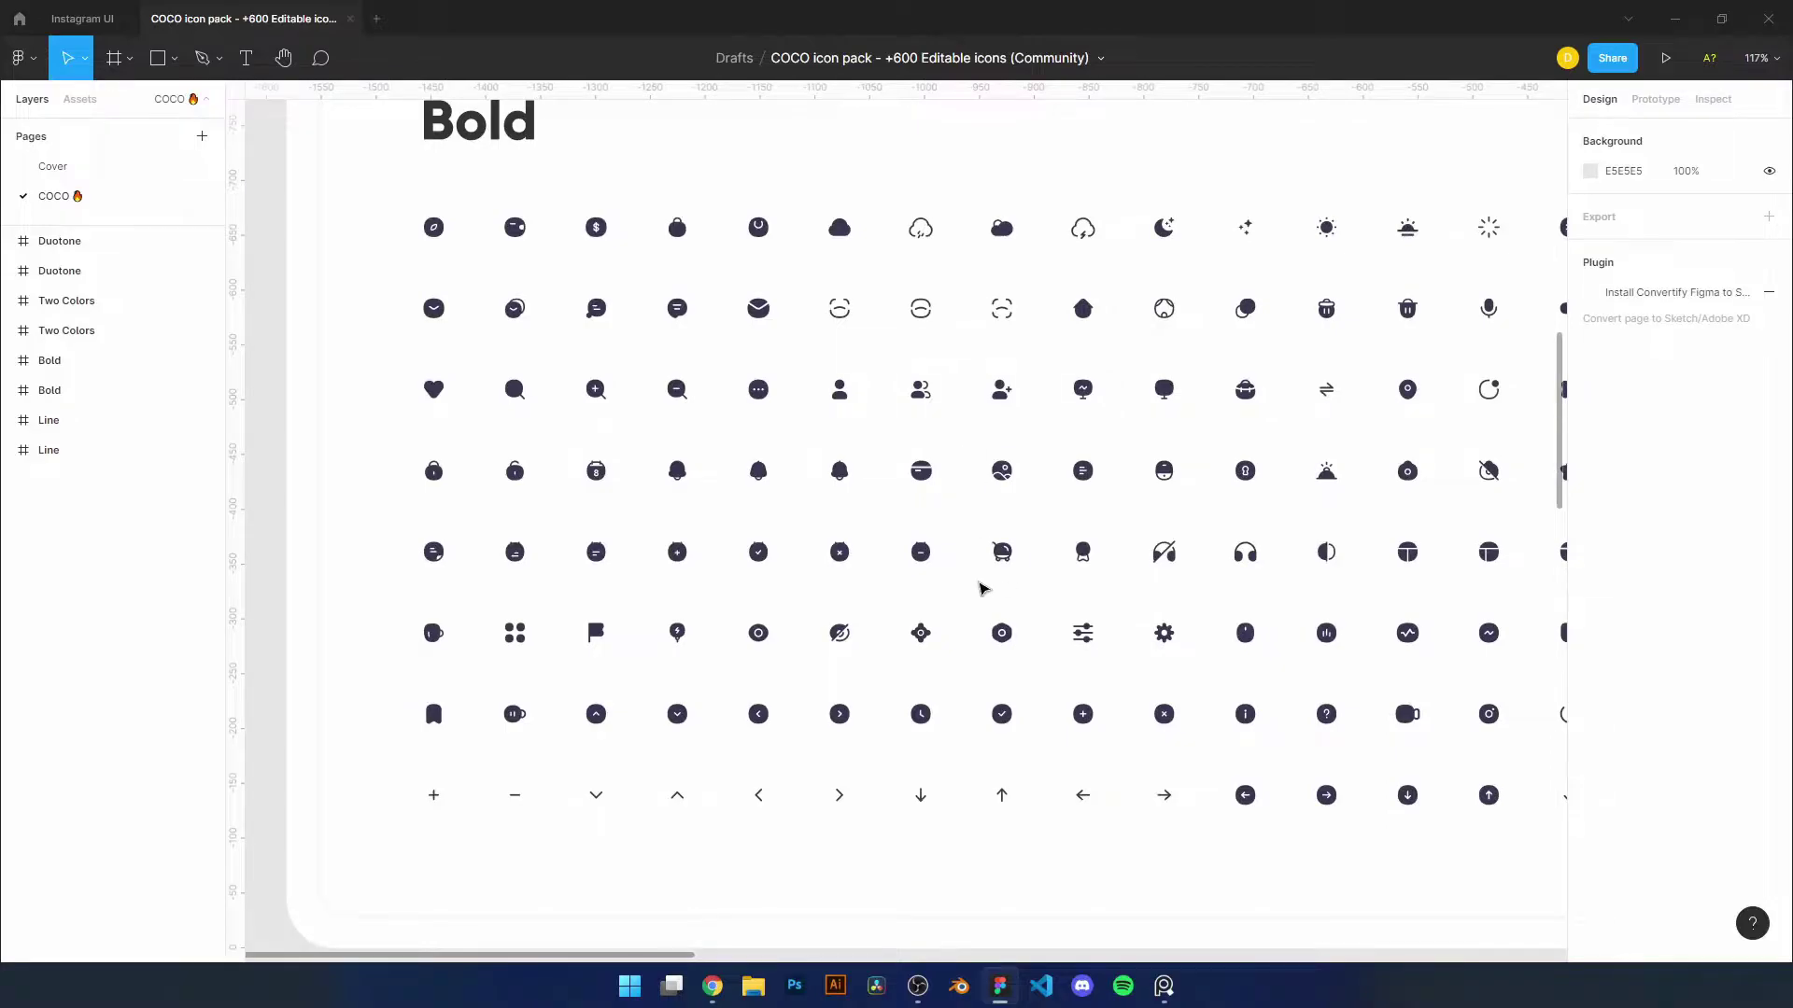
Paste the bookmark icon from the icon pack into the mockup and remove its frame
left_click(433, 714)
key("ctrl+c")
key("ctrl+Tab")
key("ctrl+v")
scroll(878, 572, "up", 3)
scroll(878, 571, "down", 3)
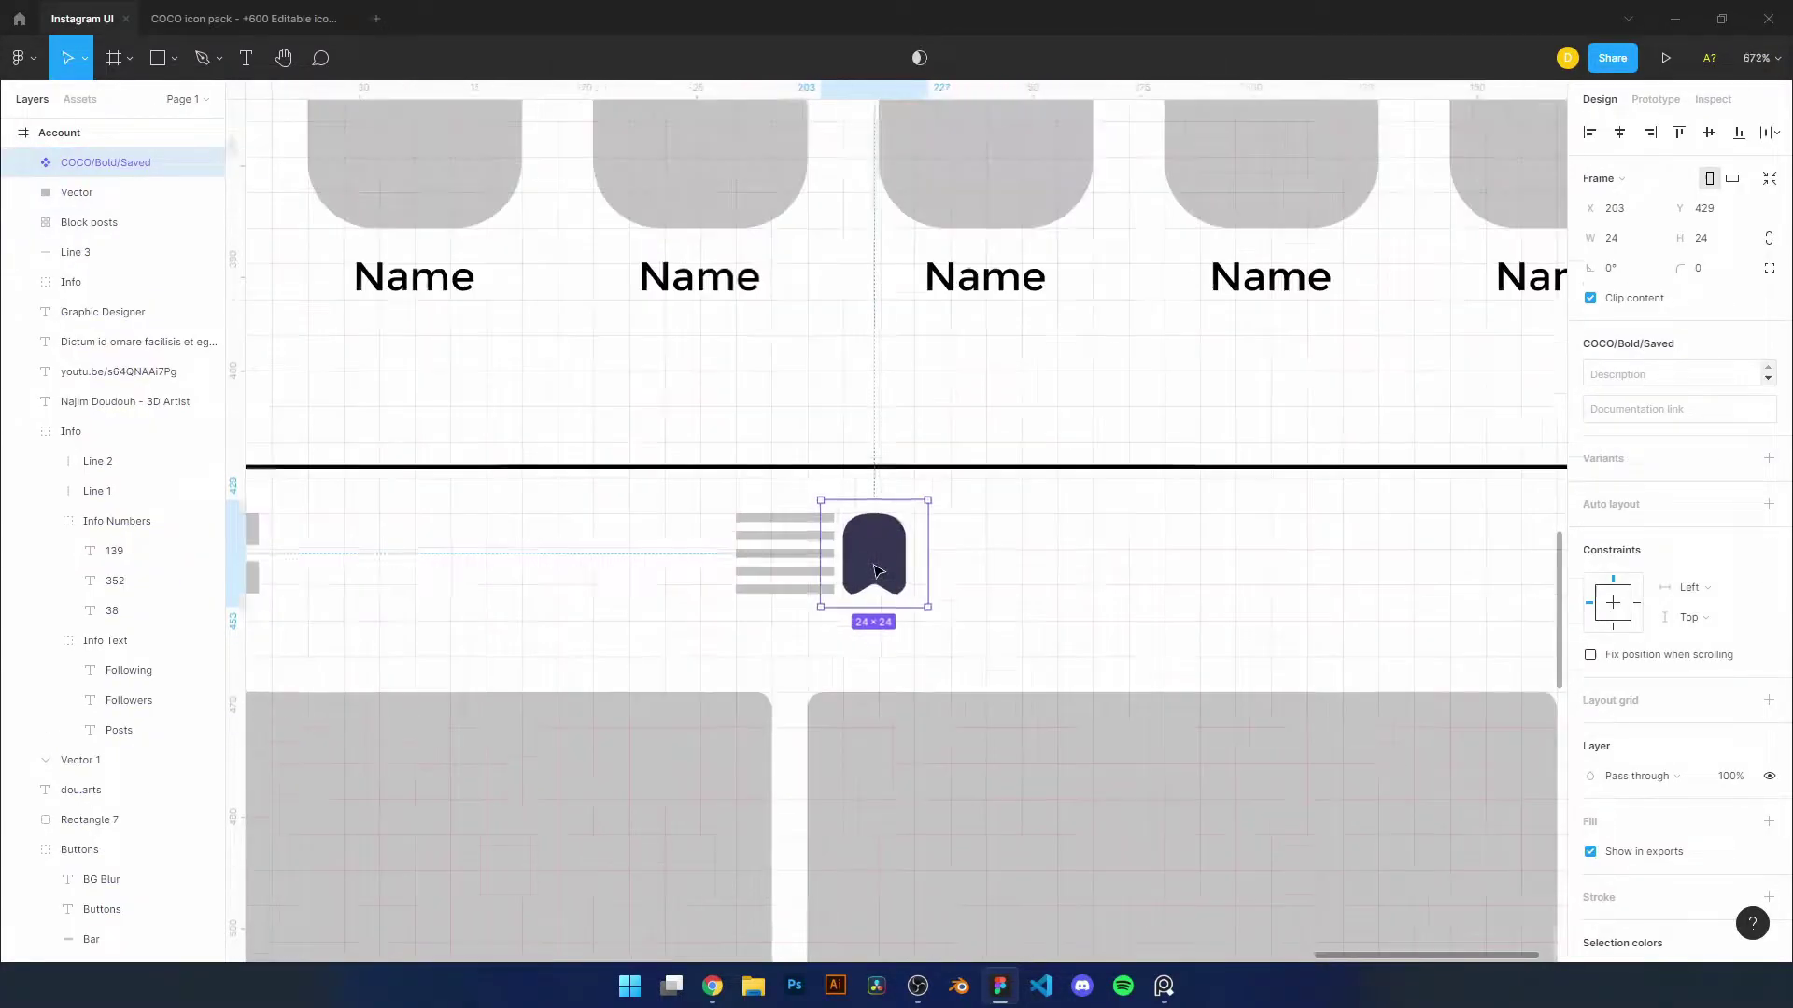
key("ctrl+shift+g")
Recolour the bookmark icon C4C4C4 and group it with the grid and list icons
left_click(877, 560)
key("i")
left_click(760, 576)
scroll(890, 553, "down", 3)
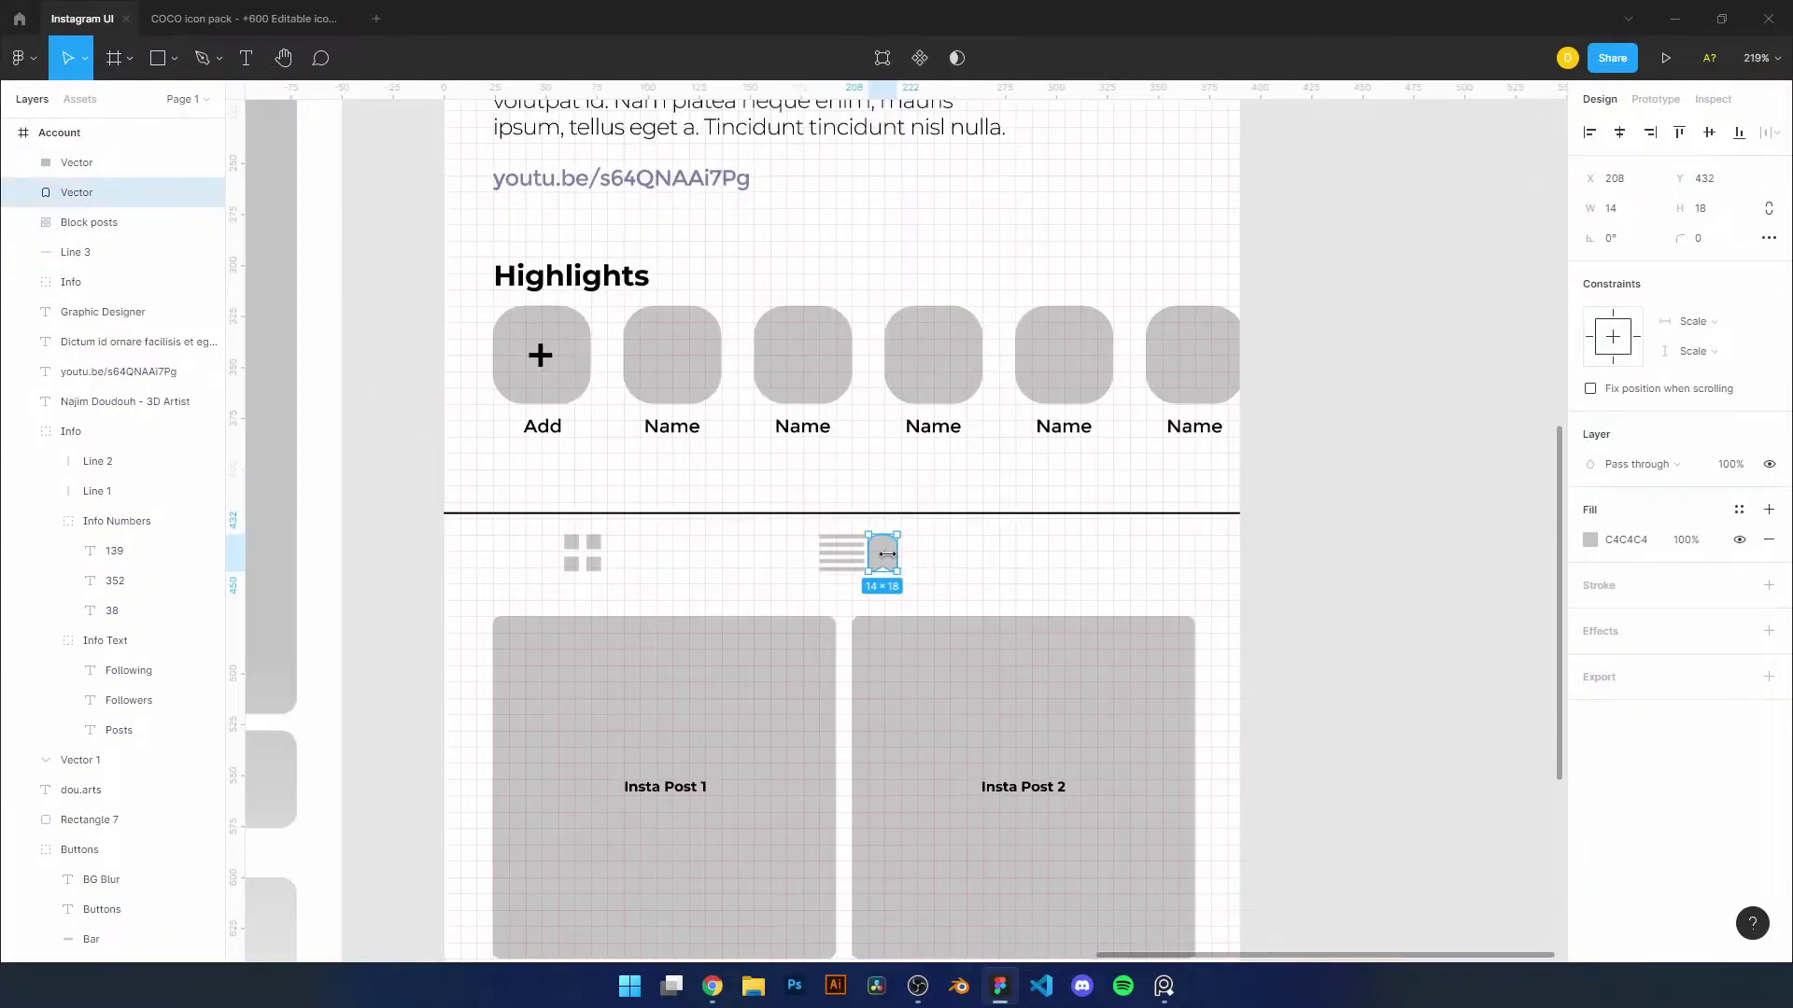
left_click(129, 161, "shift")
left_click(128, 221, "shift")
key("ctrl+g")
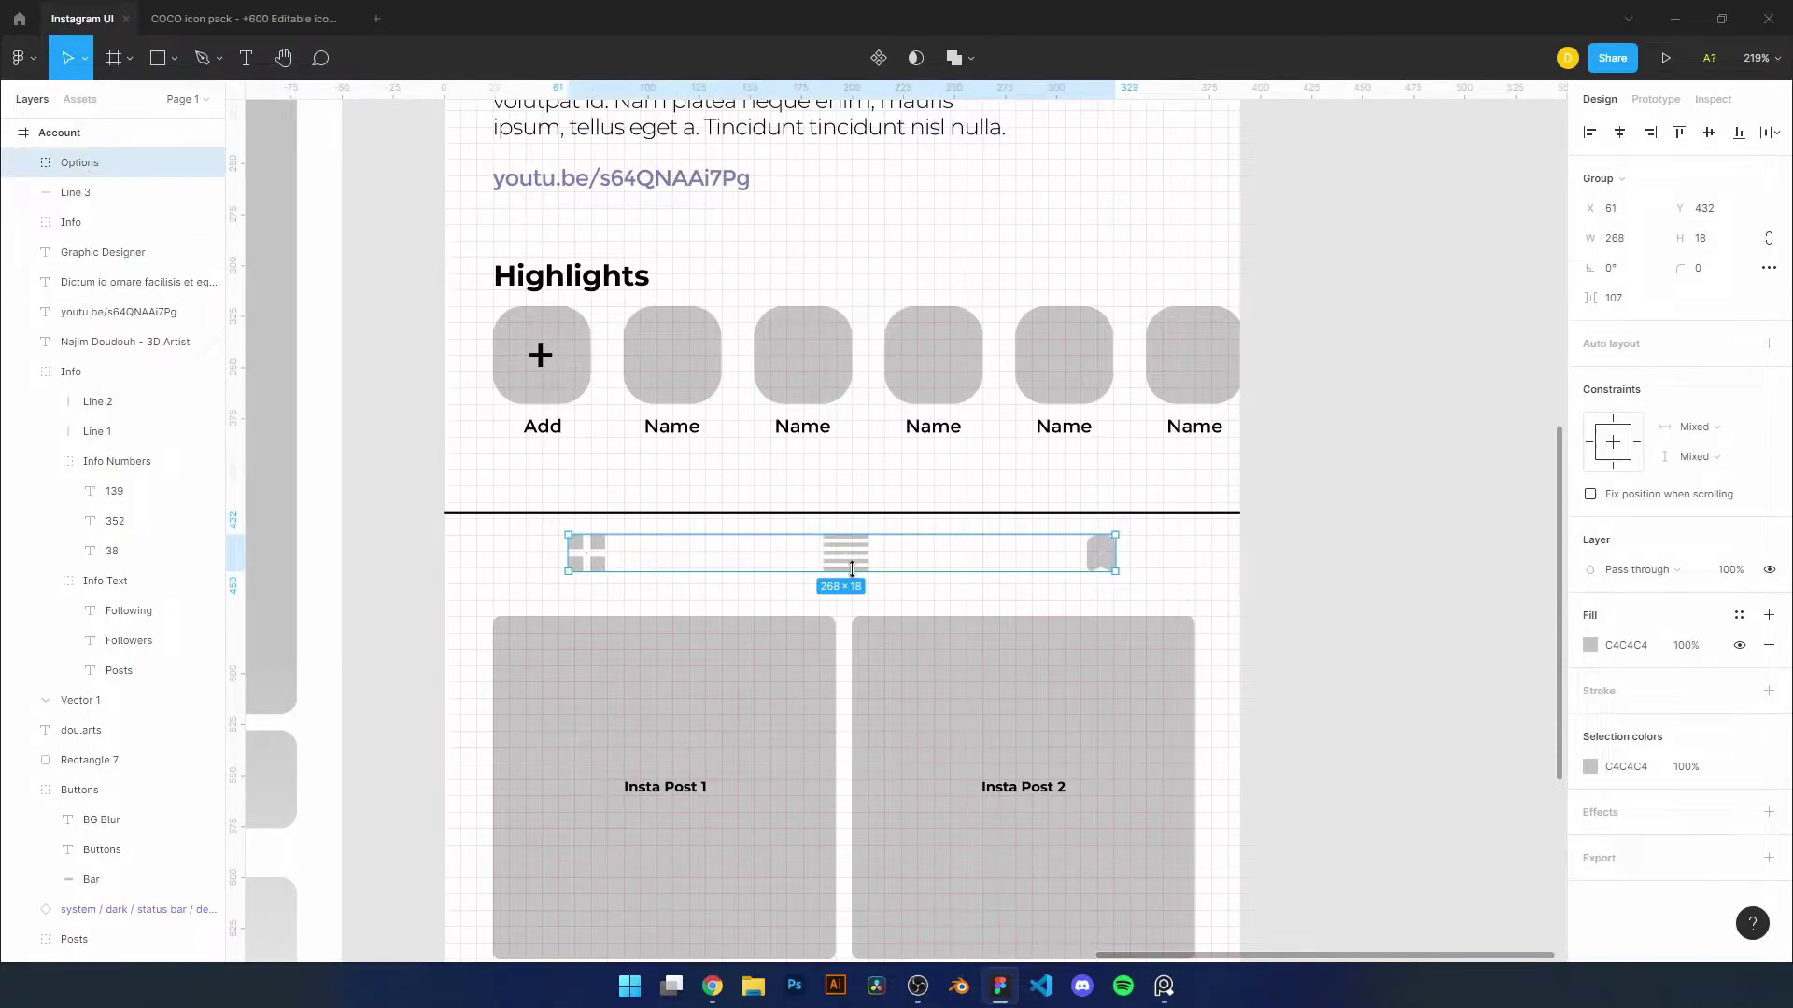
Draw a rectangle behind the tab icons, stretched across the tab row under the divider
double_click(851, 560)
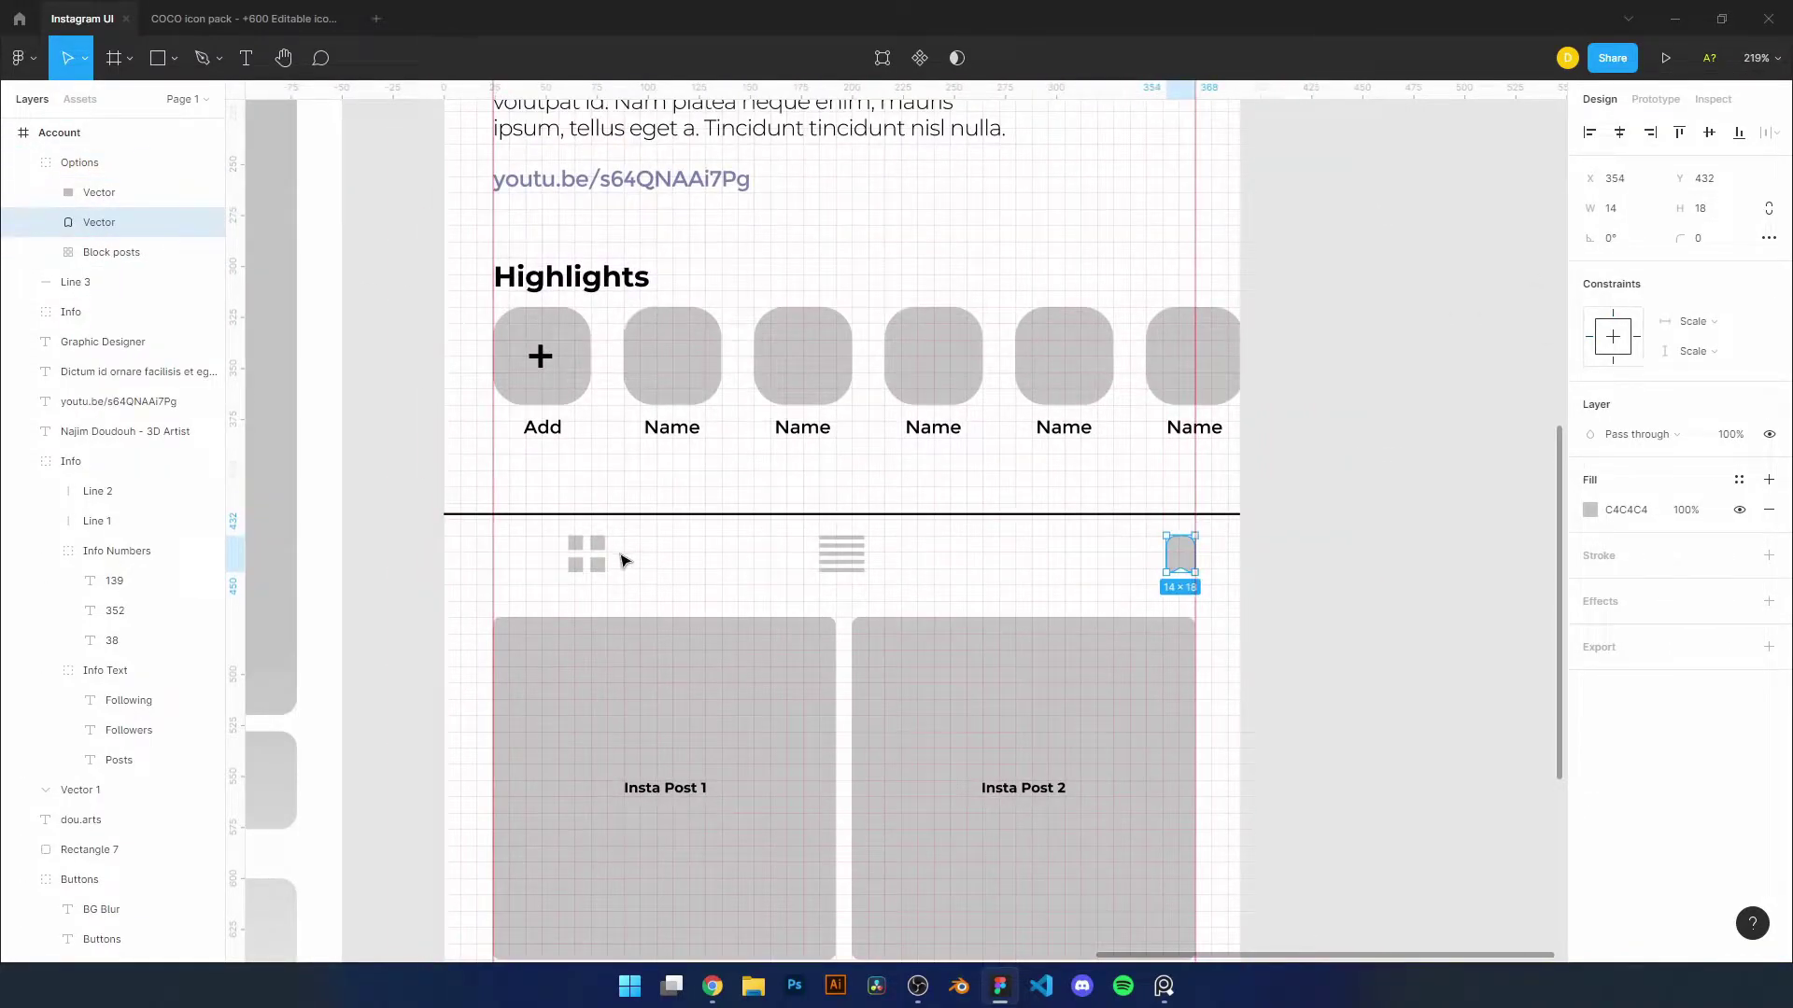
left_click(599, 549)
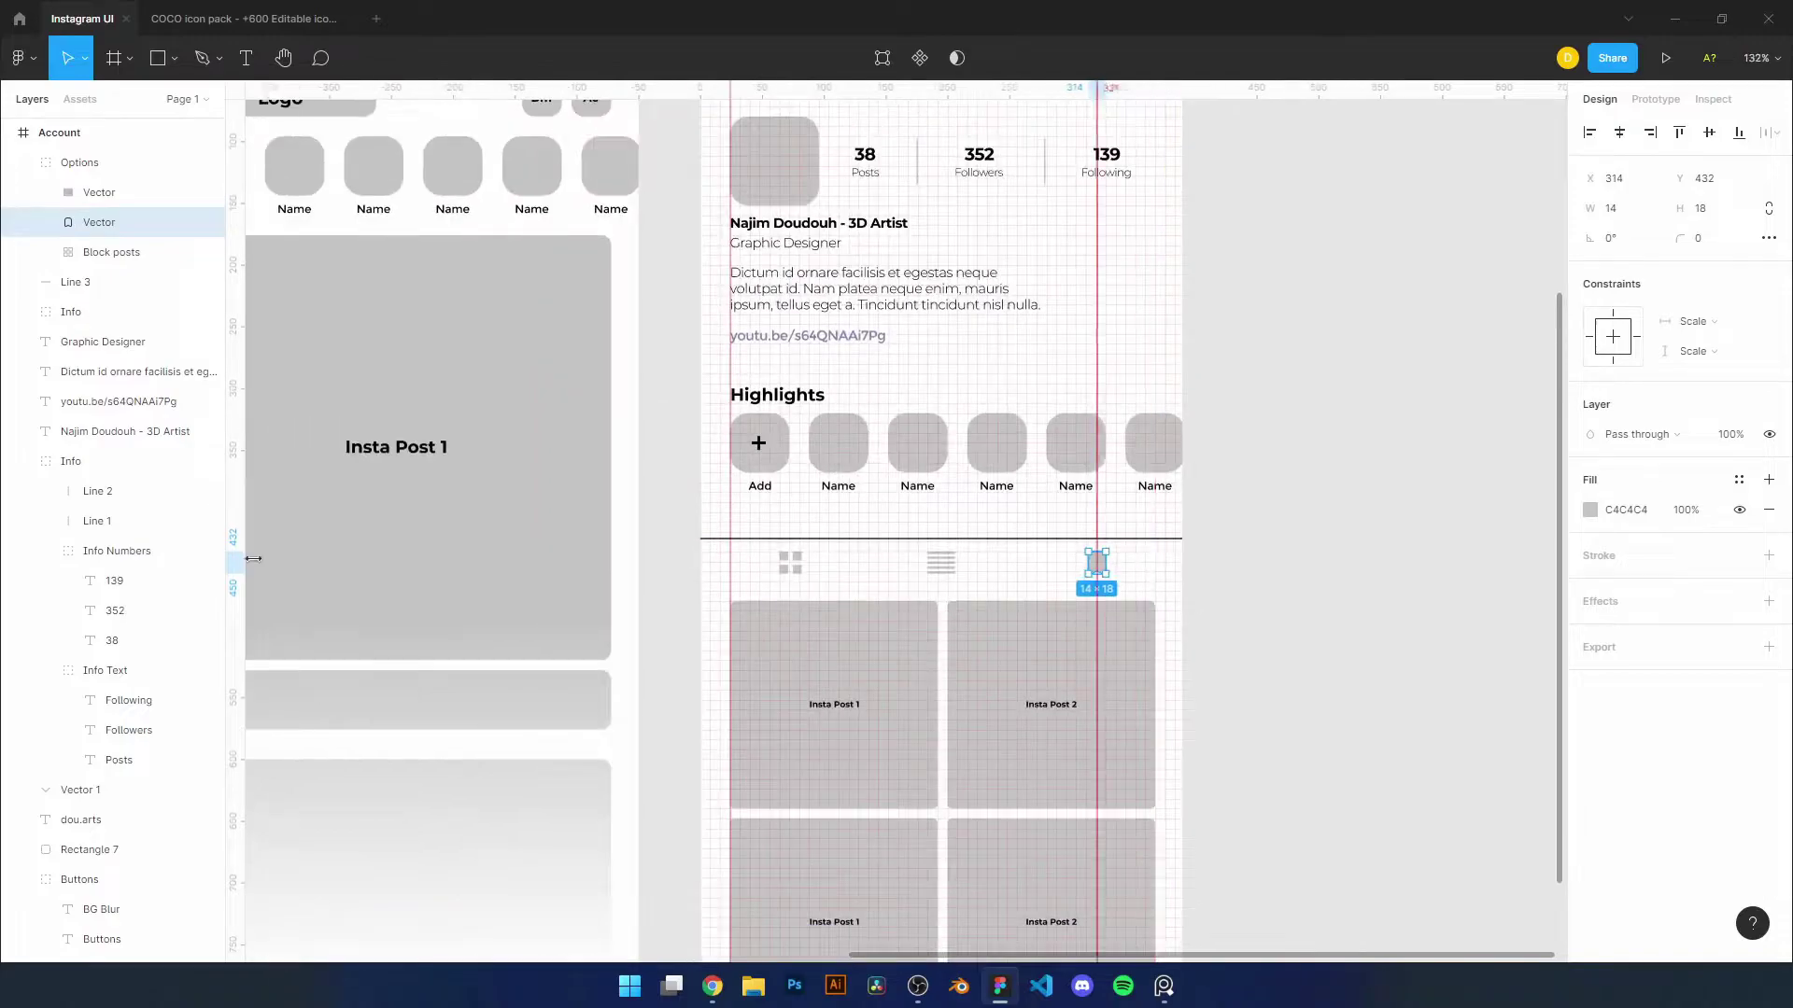
left_click(154, 277)
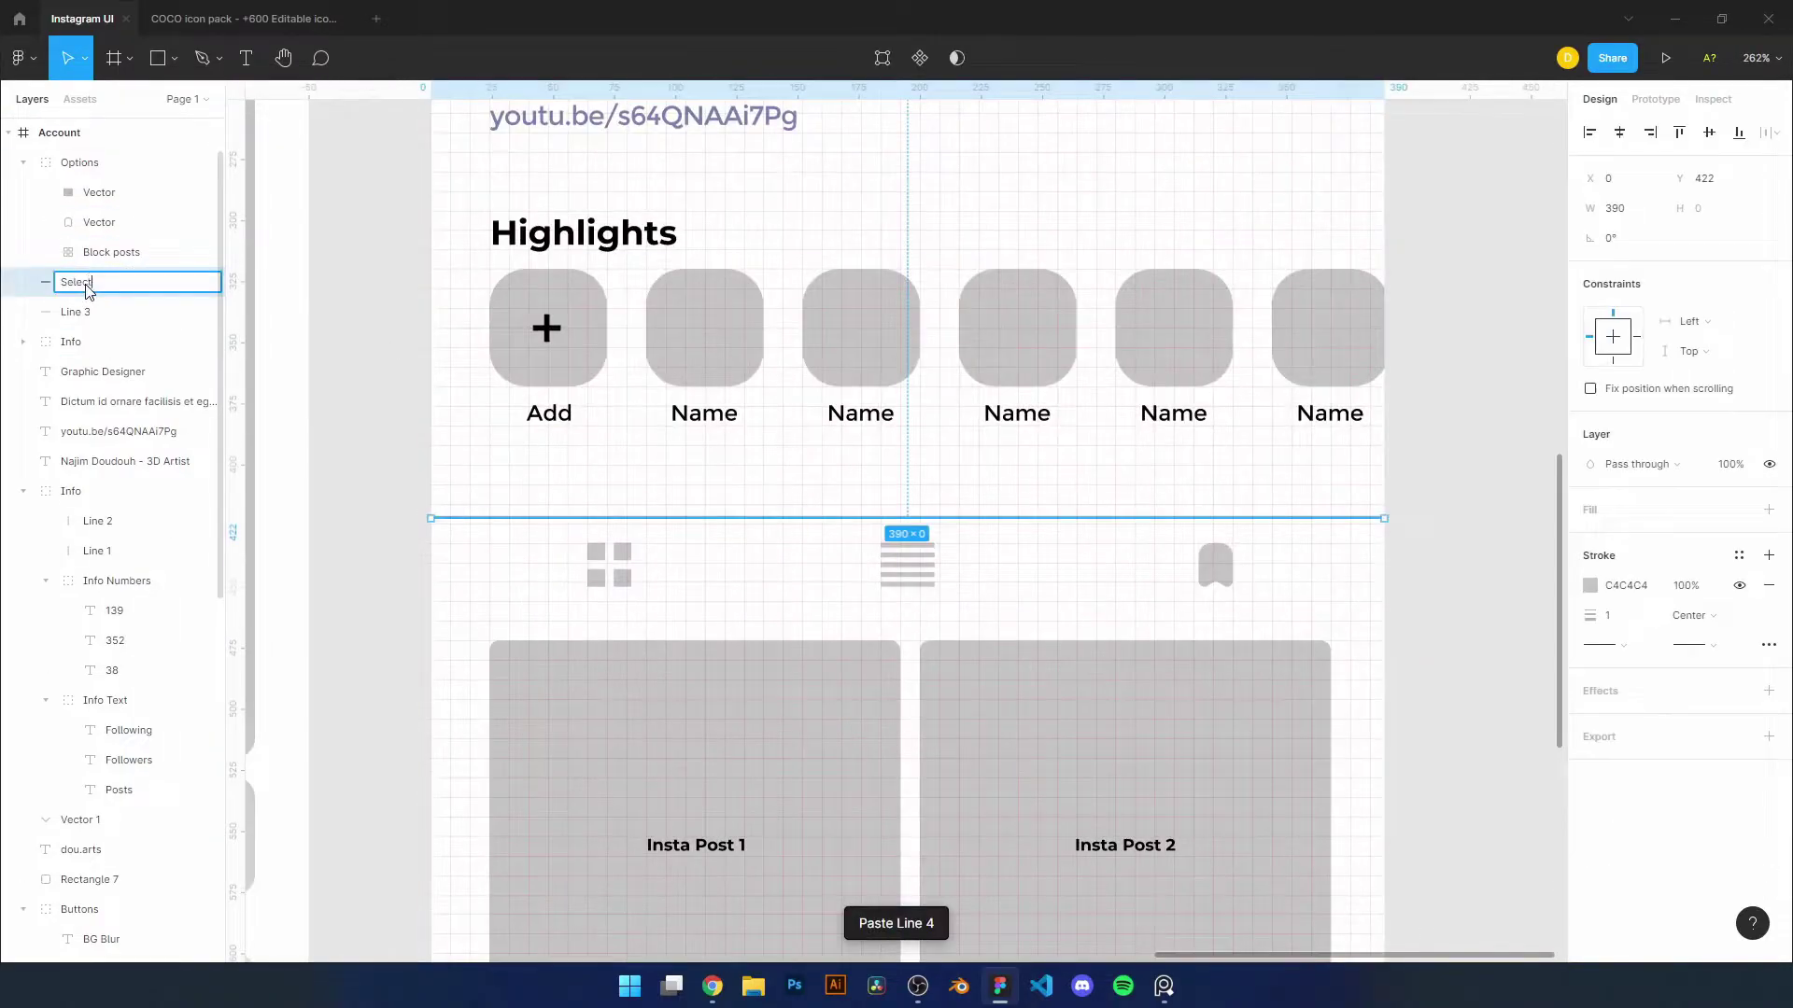
left_click(157, 58)
left_click(343, 415)
key("bracketleft")
left_click_drag(588, 660, 540, 632)
scroll(540, 632, "down", 3)
left_click_drag(701, 581, 1162, 572)
Make three one-third-width tab rectangles filled E8E8E8
left_click(1648, 217)
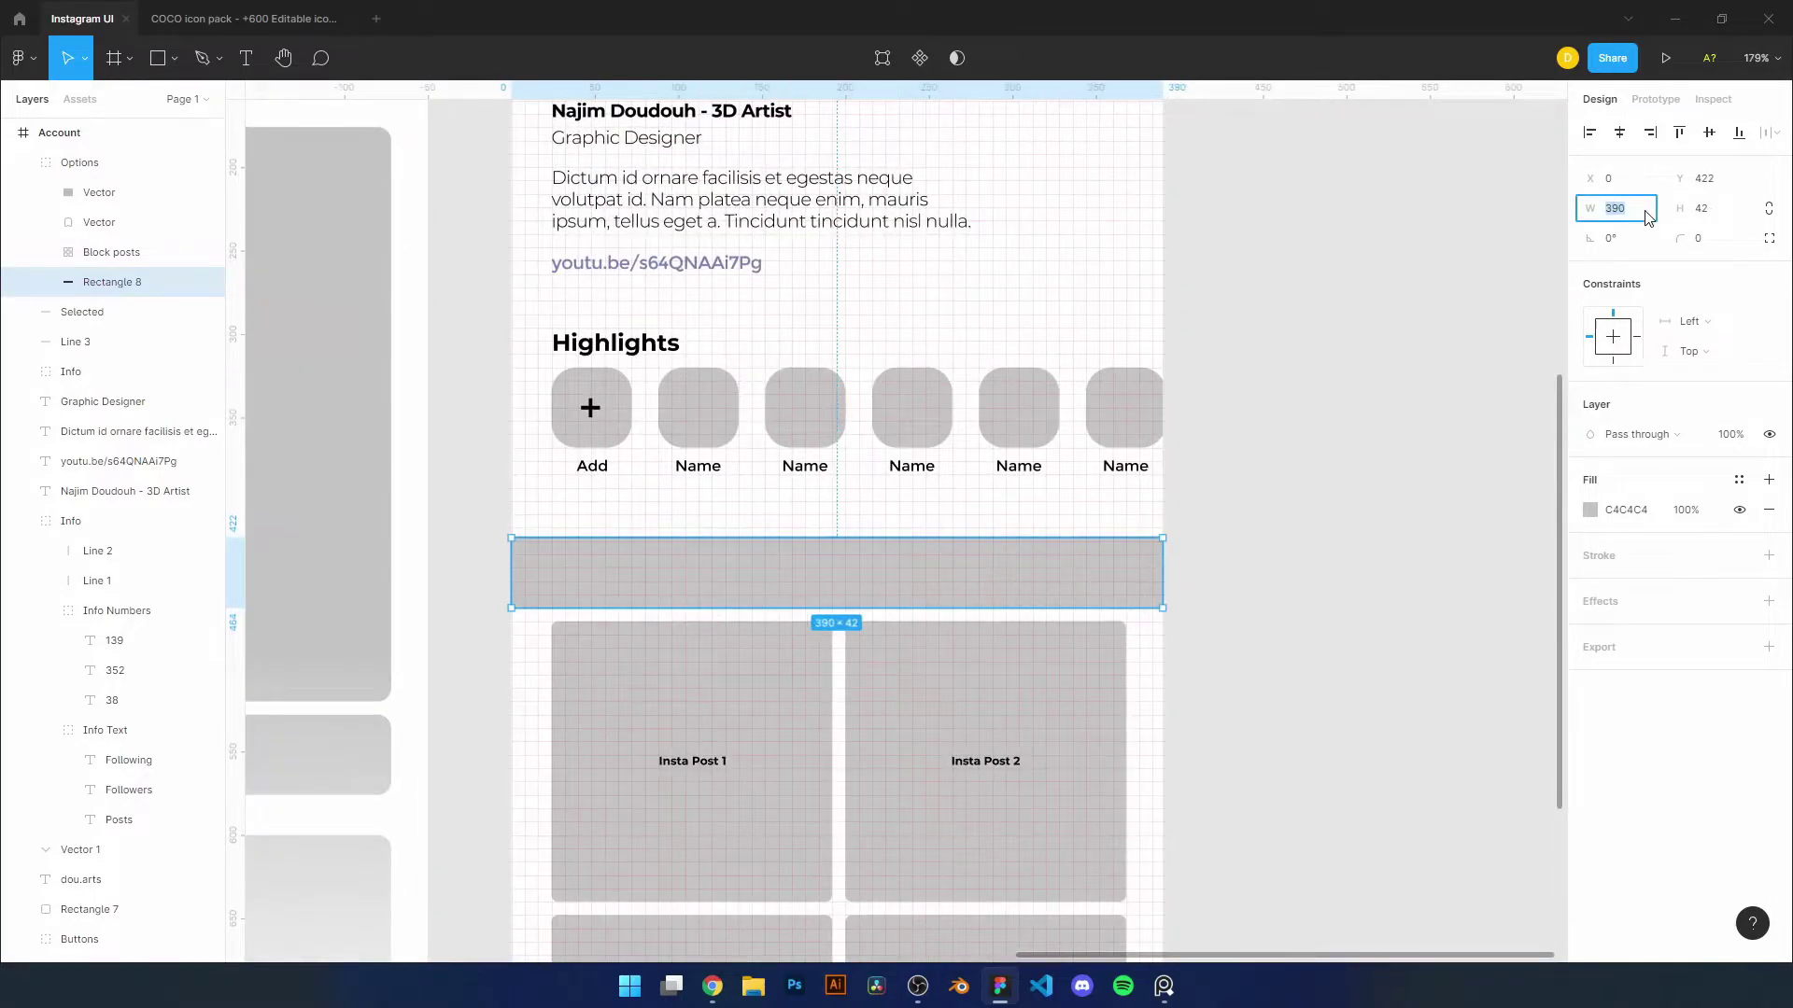
type("/3")
key("Return")
left_click_drag(684, 574, 848, 574)
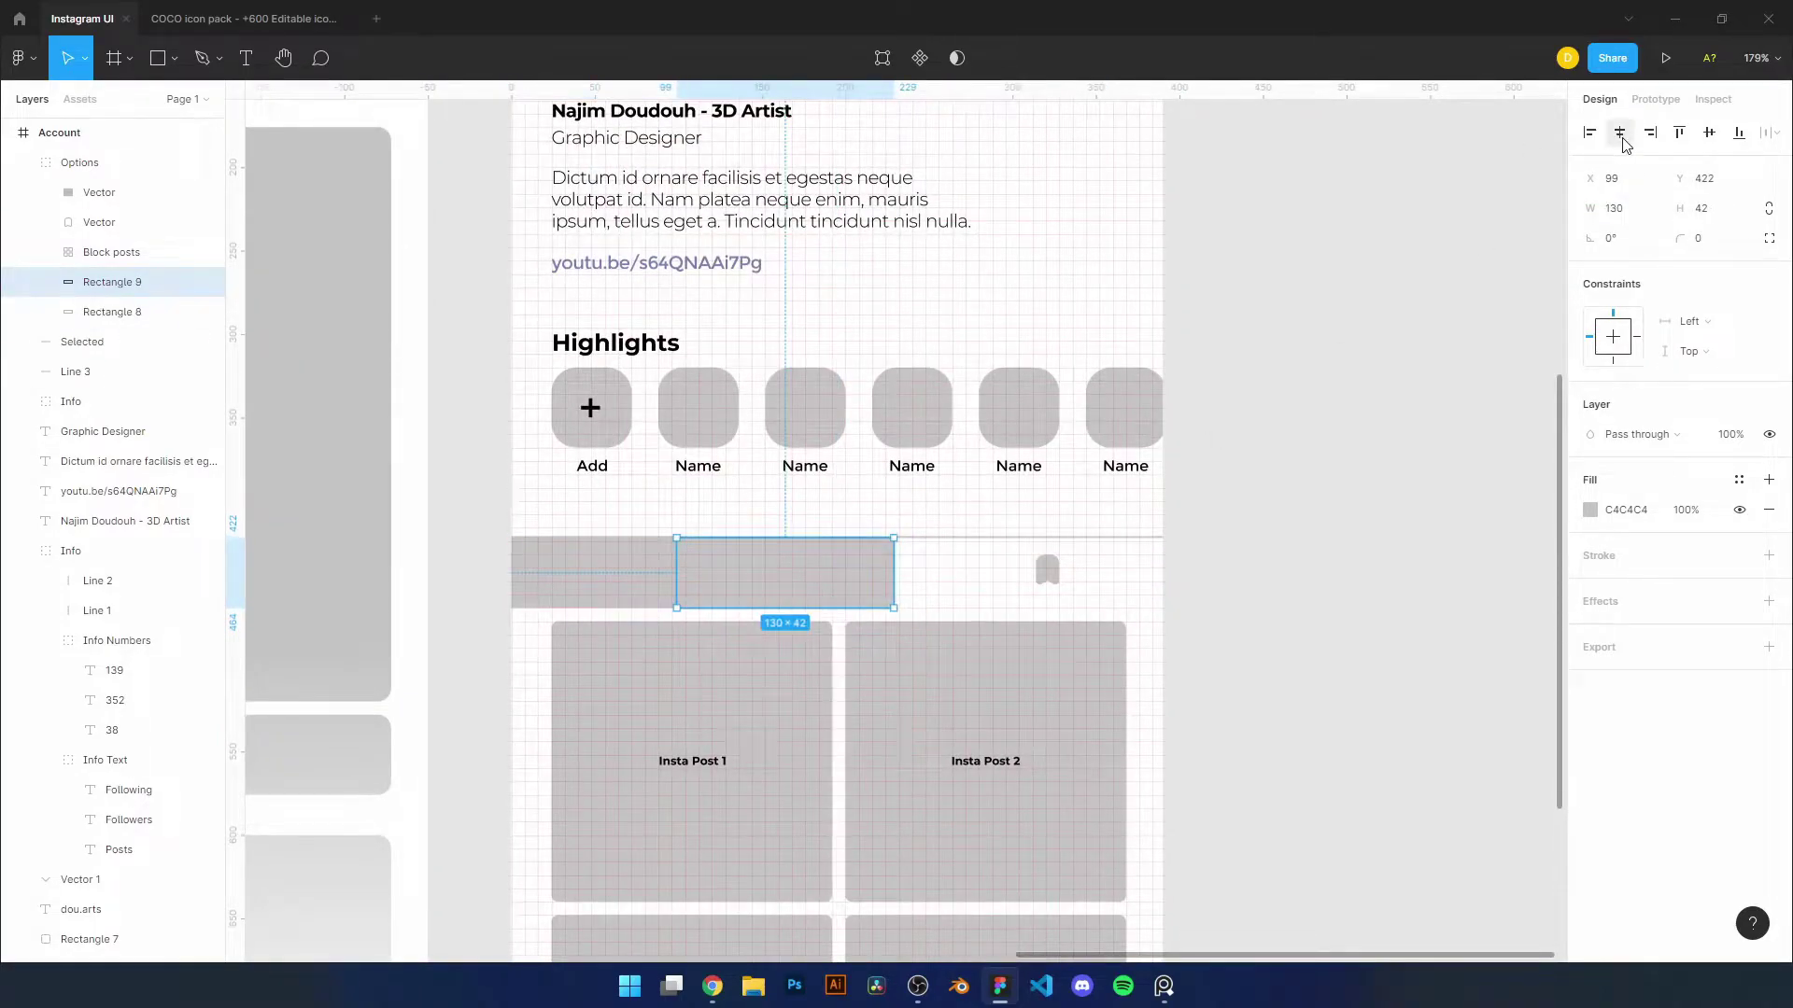
left_click_drag(89, 162, 112, 327)
key("ctrl+d")
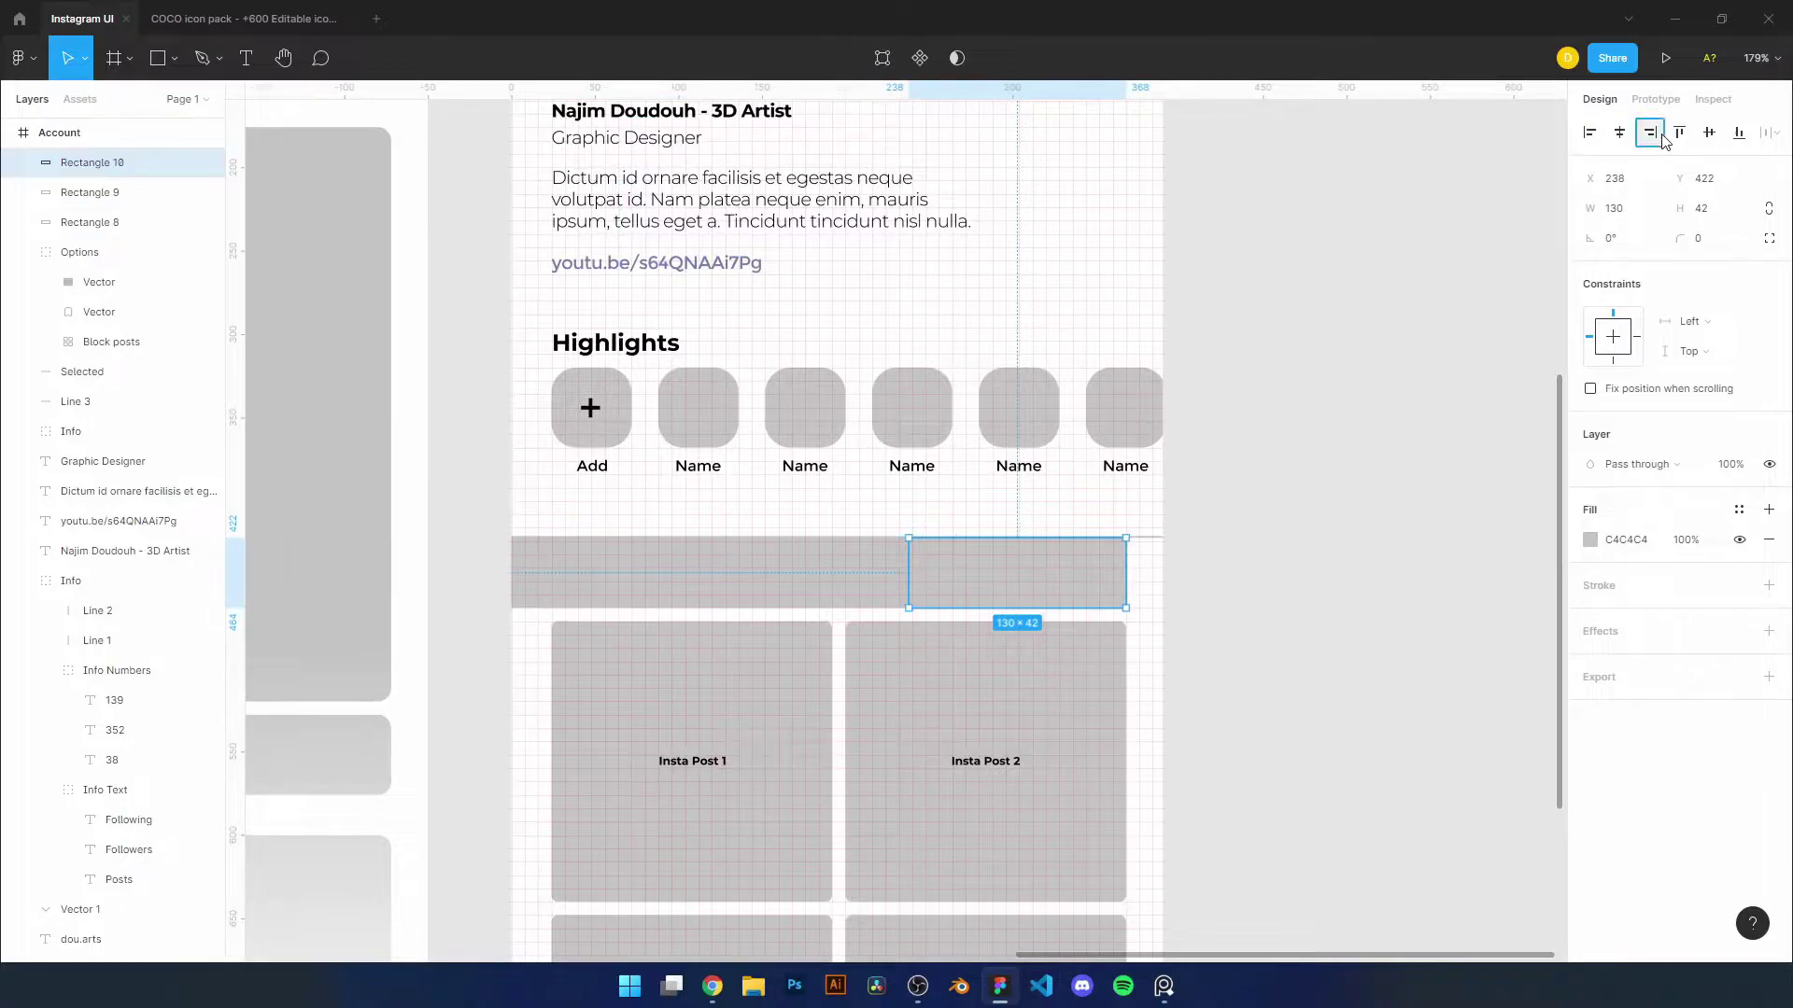
left_click(112, 342, "shift")
left_click(1590, 585)
left_click_drag(1345, 547, 1318, 530)
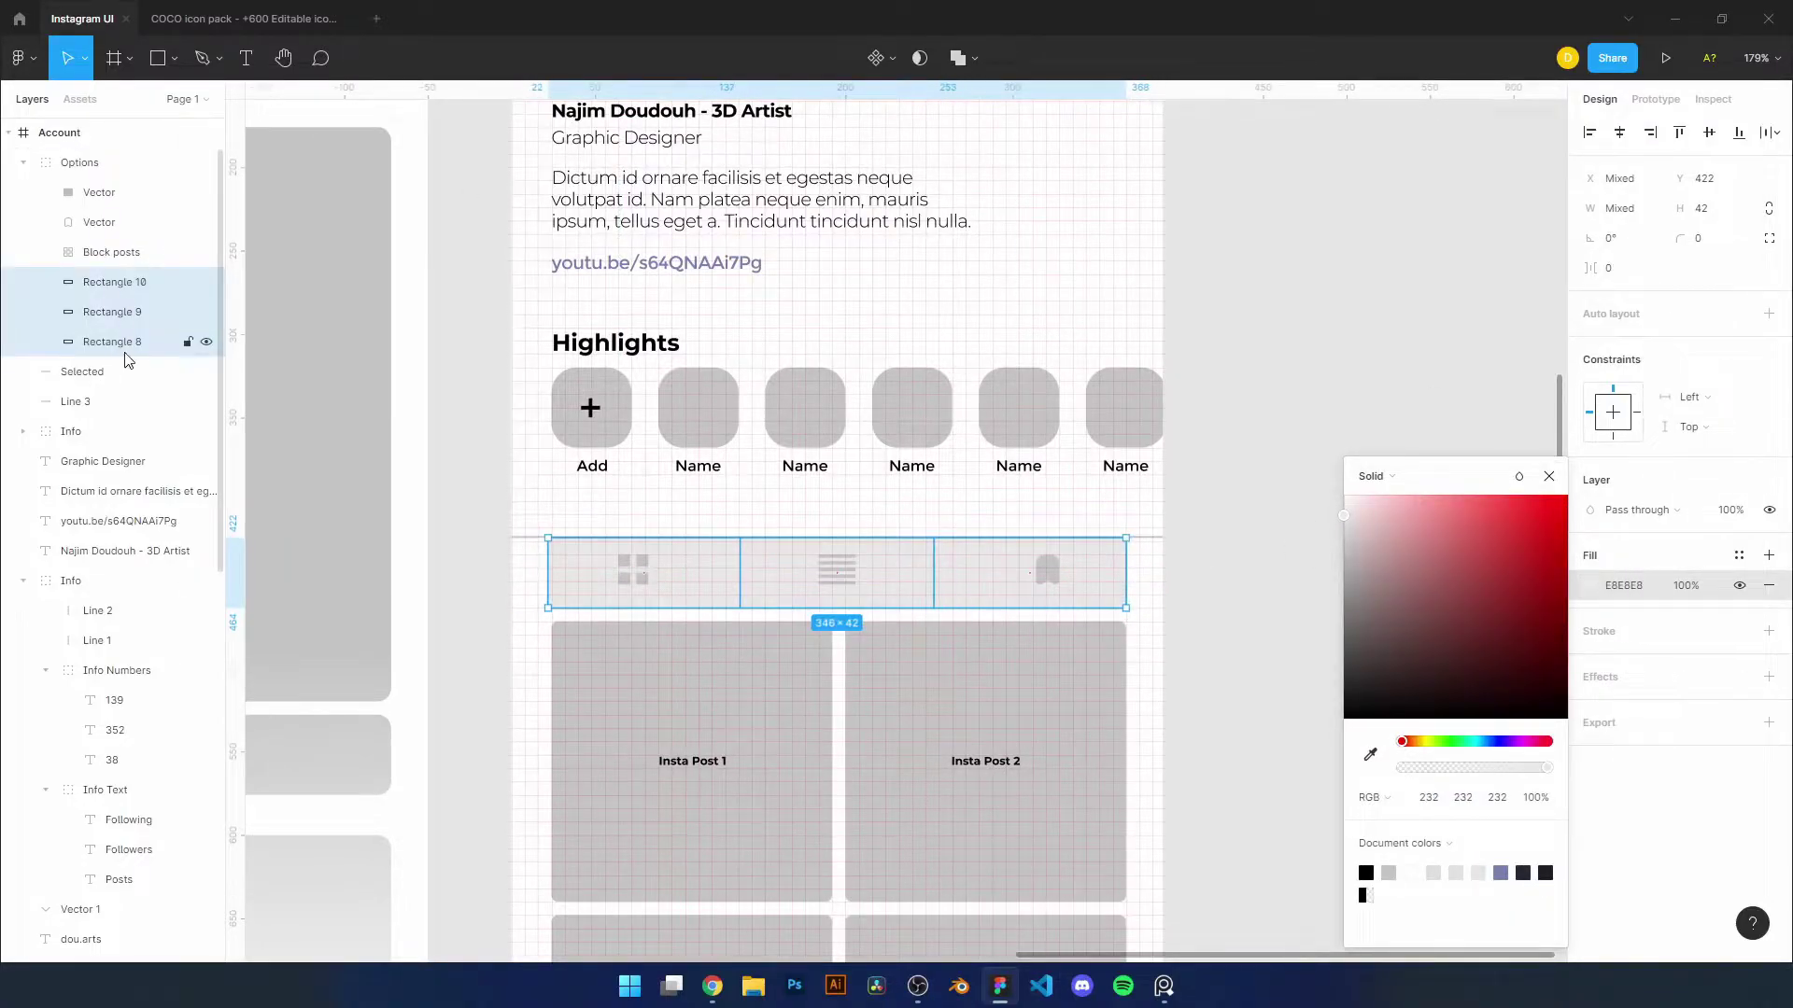
Centre the bookmark icon within the right tab rectangle
left_click(99, 192)
left_click(114, 282, "shift")
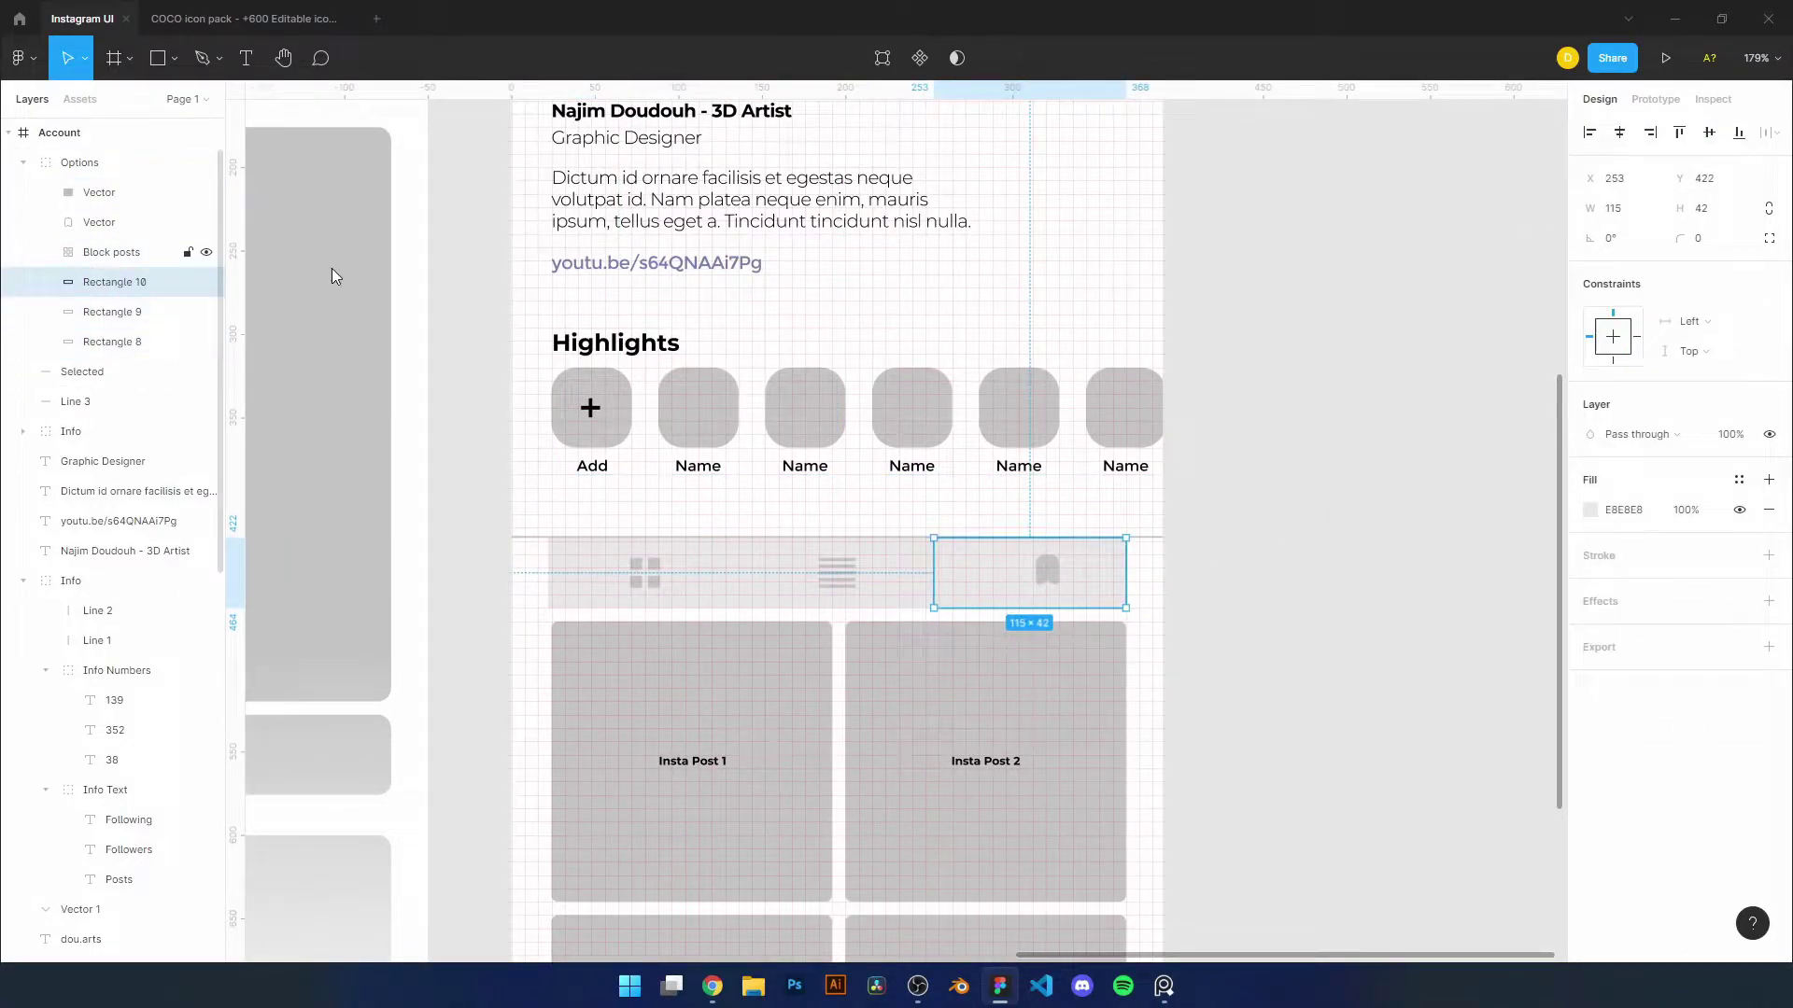
left_click(1620, 139)
left_click(1341, 629)
scroll(1105, 565, "down", 3)
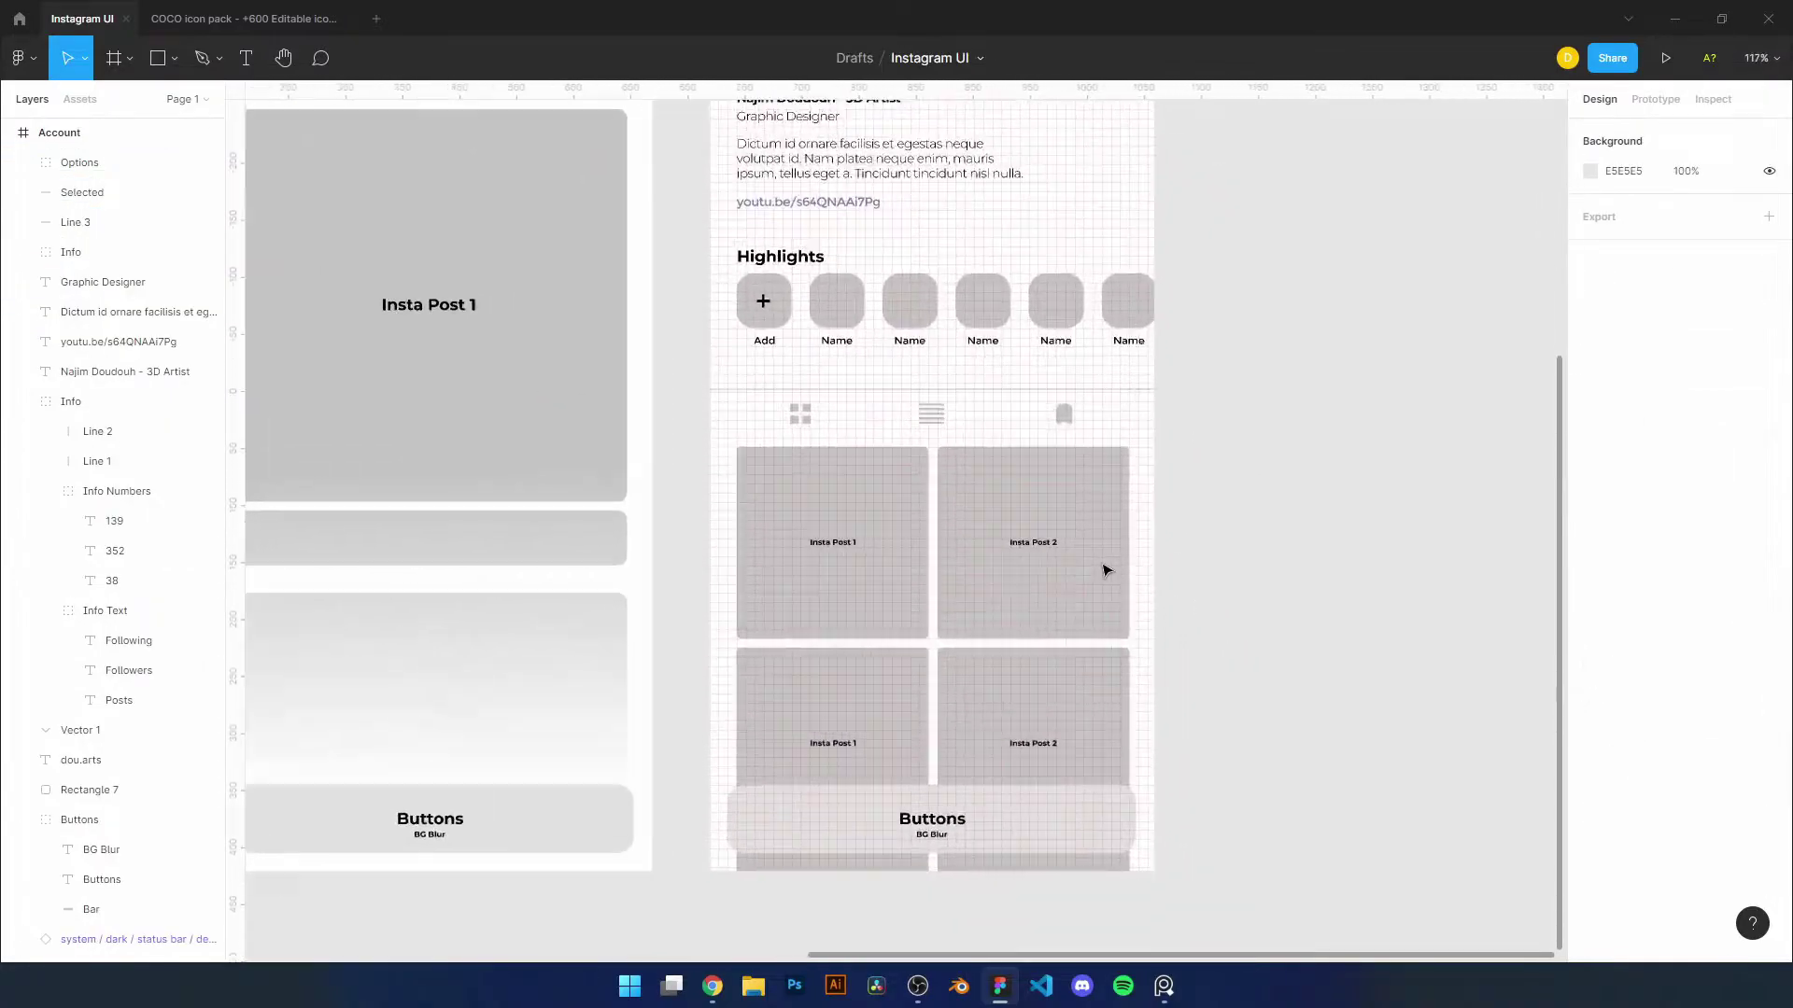
left_click(803, 390)
scroll(803, 400, "up", 5)
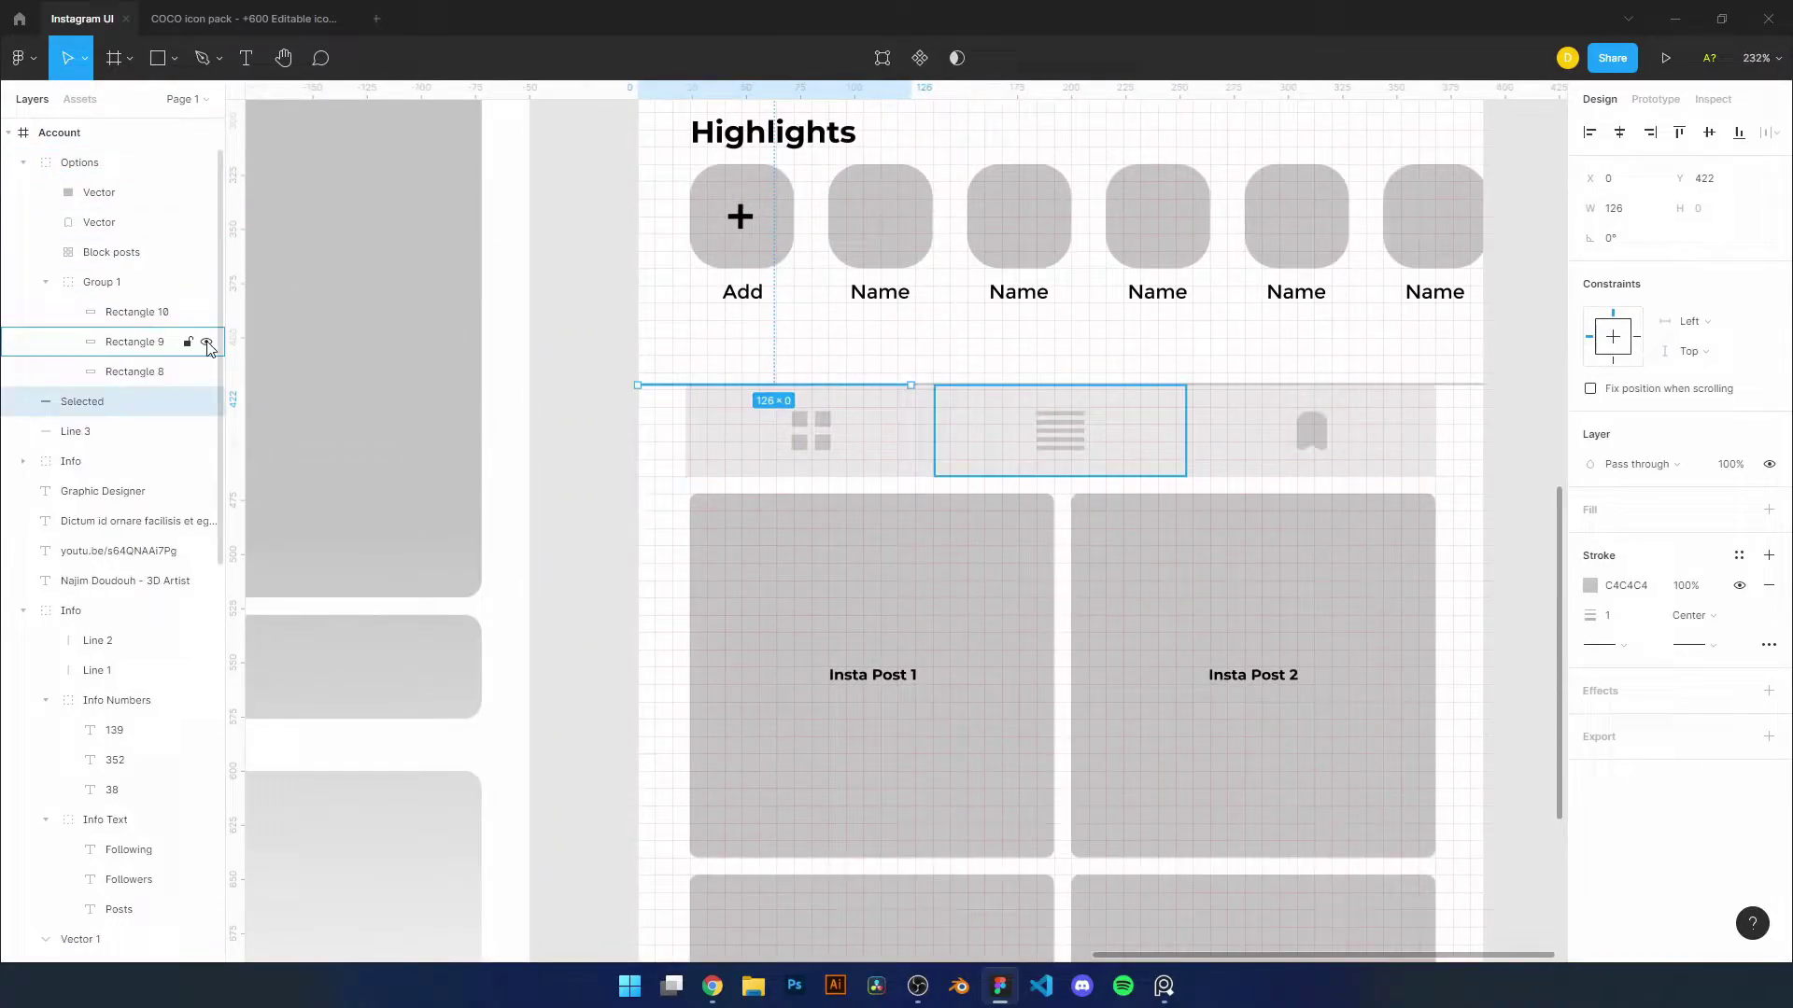
Centre the grid icon within the left tab rectangle
left_click(700, 440)
scroll(436, 429, "up", 2)
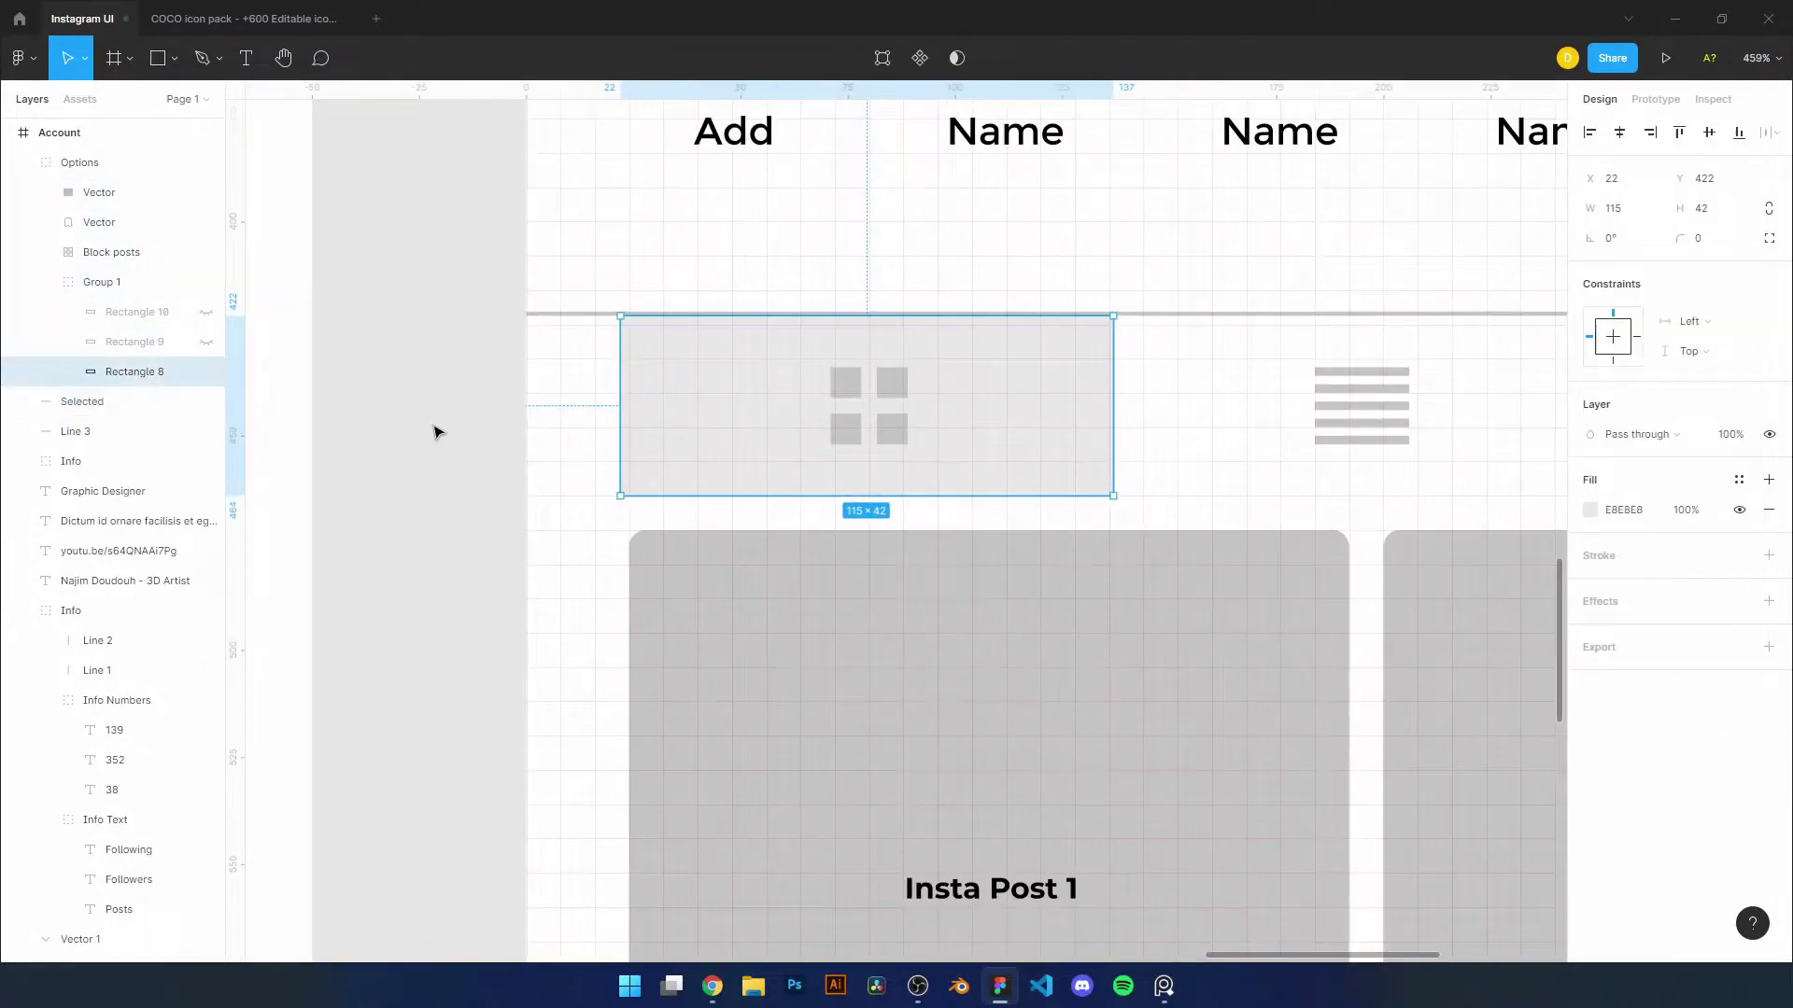
left_click(136, 342, "shift")
scroll(761, 507, "right", 2)
scroll(761, 507, "up", 1)
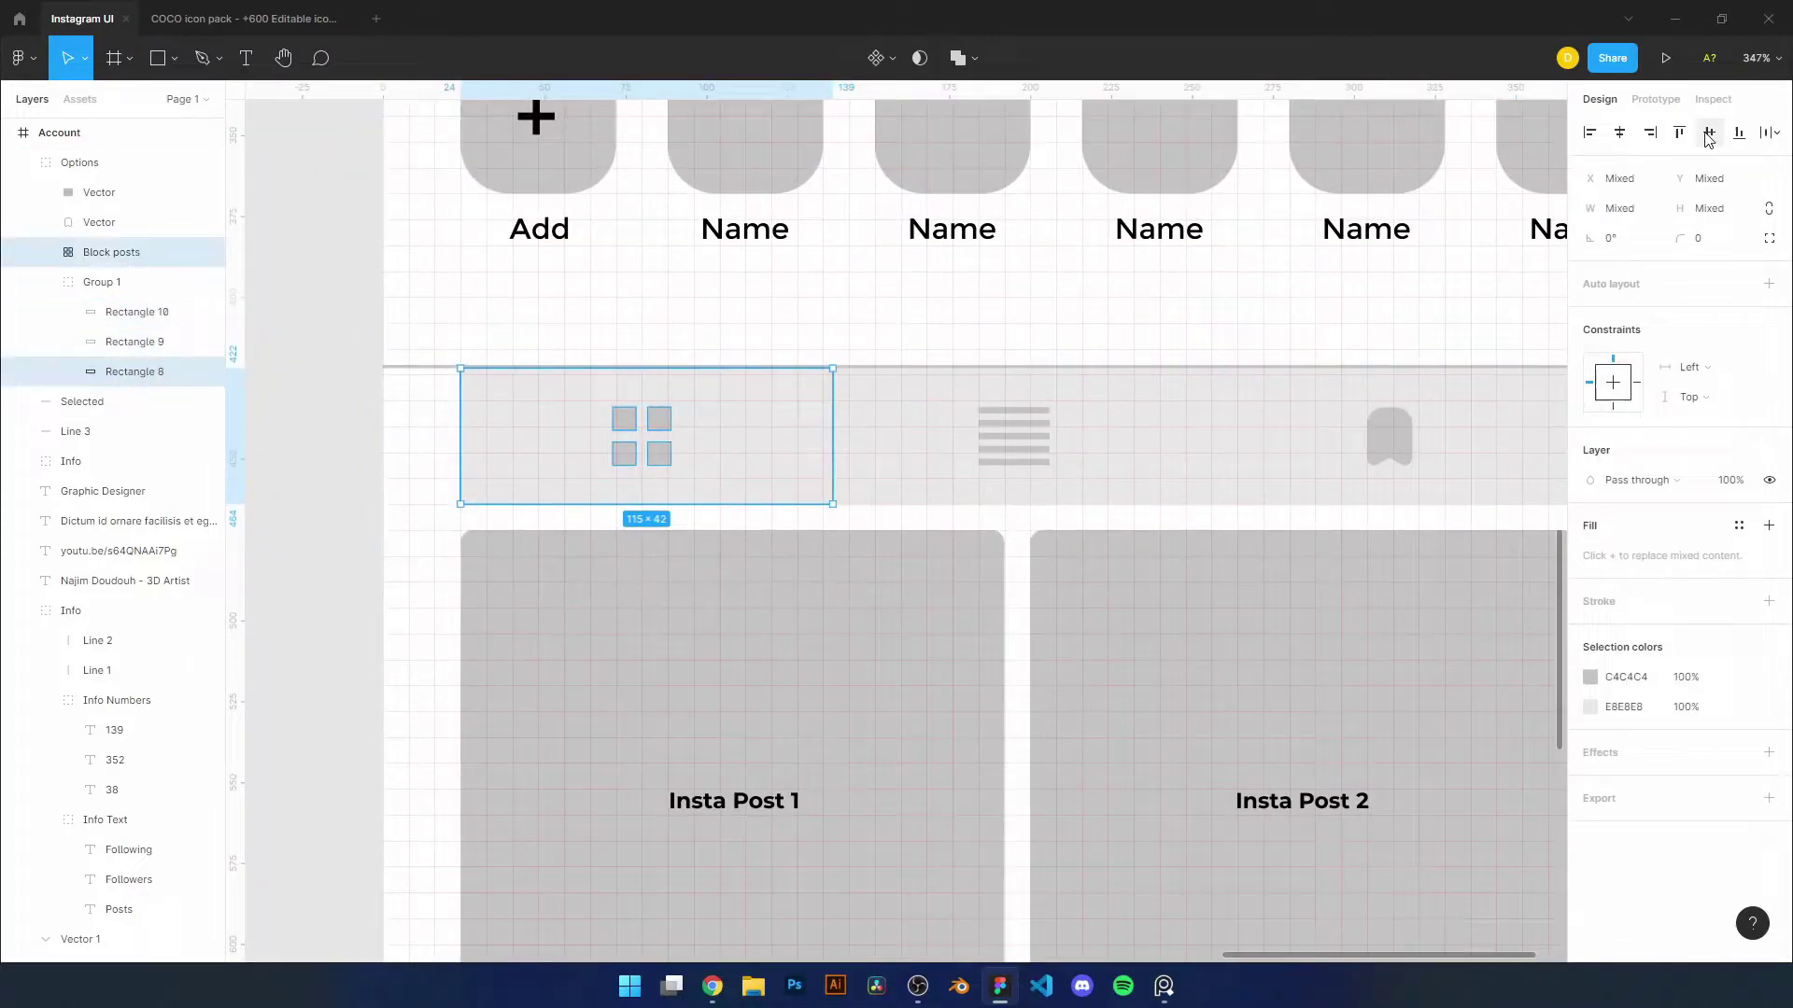
left_click(137, 312)
left_click(99, 223, "shift")
Temporarily hide the second and third tab rectangles and check the underline at 100%
scroll(841, 281, "right", 3)
left_click(206, 312)
left_click(206, 342)
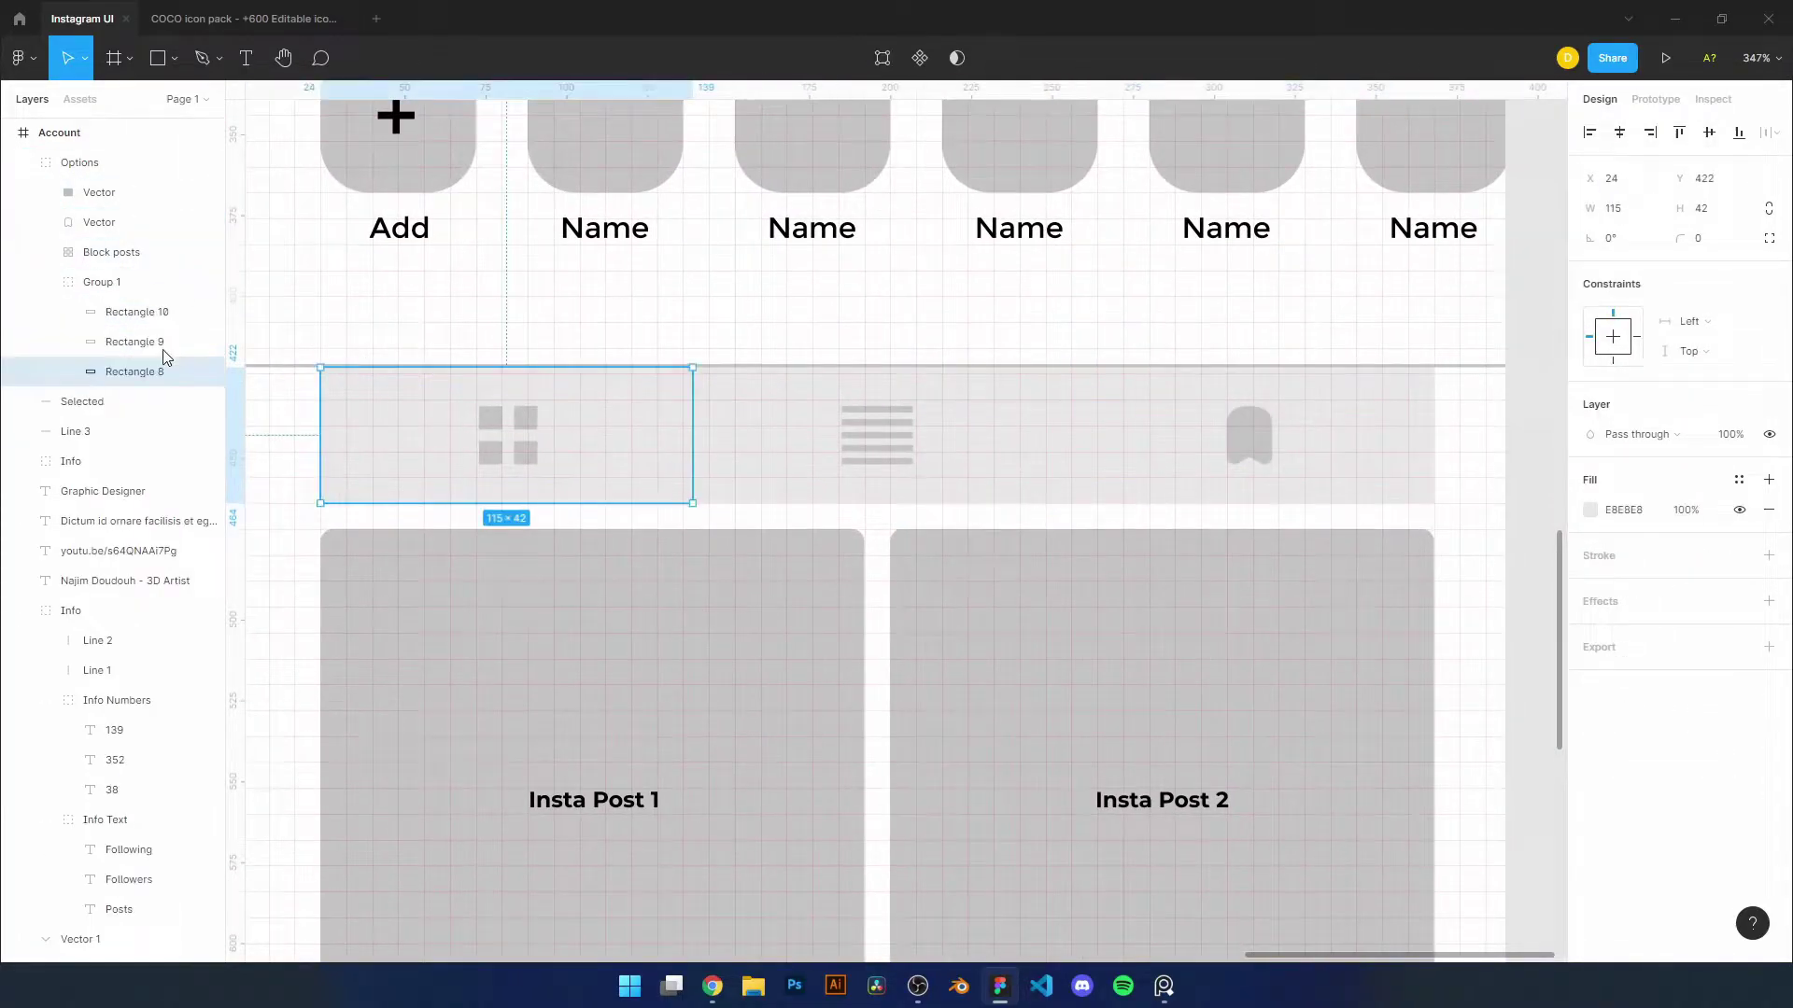
left_click(392, 380)
key("Escape")
key("shift+0")
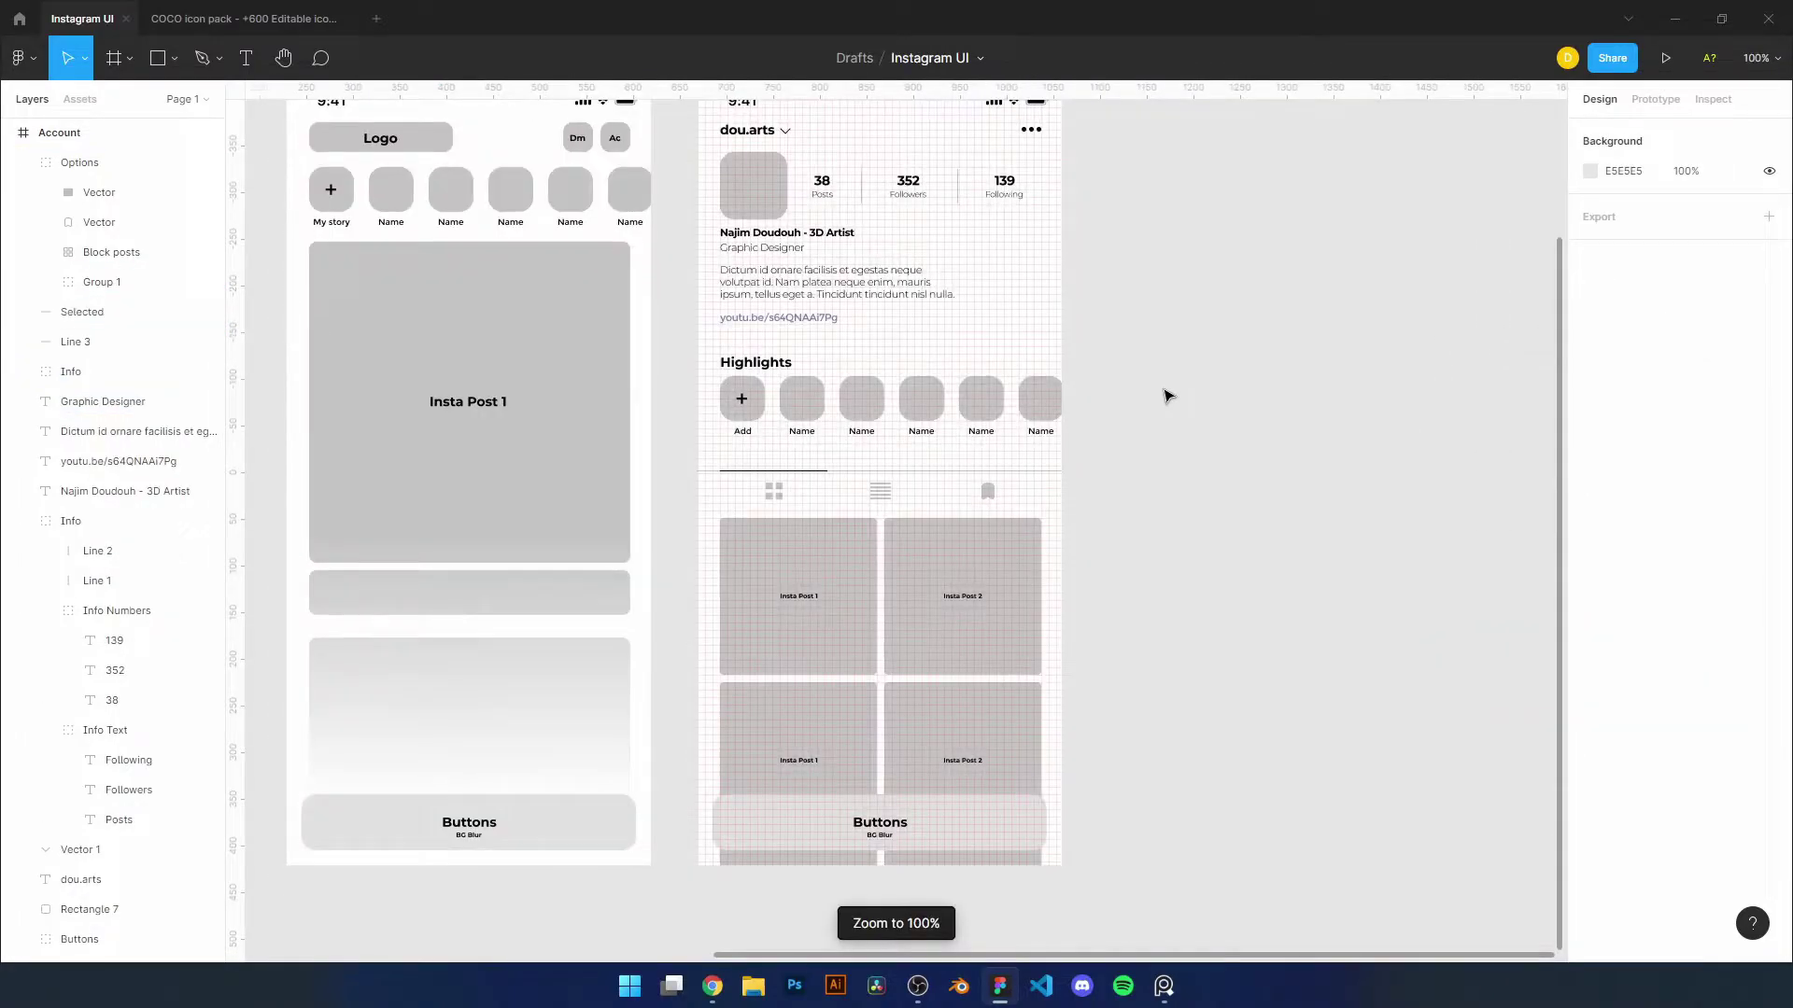
Make the grid icon black, restore the hidden tab rectangles and review the design
left_click(777, 504)
left_click(1372, 439)
scroll(852, 539, "up", 5)
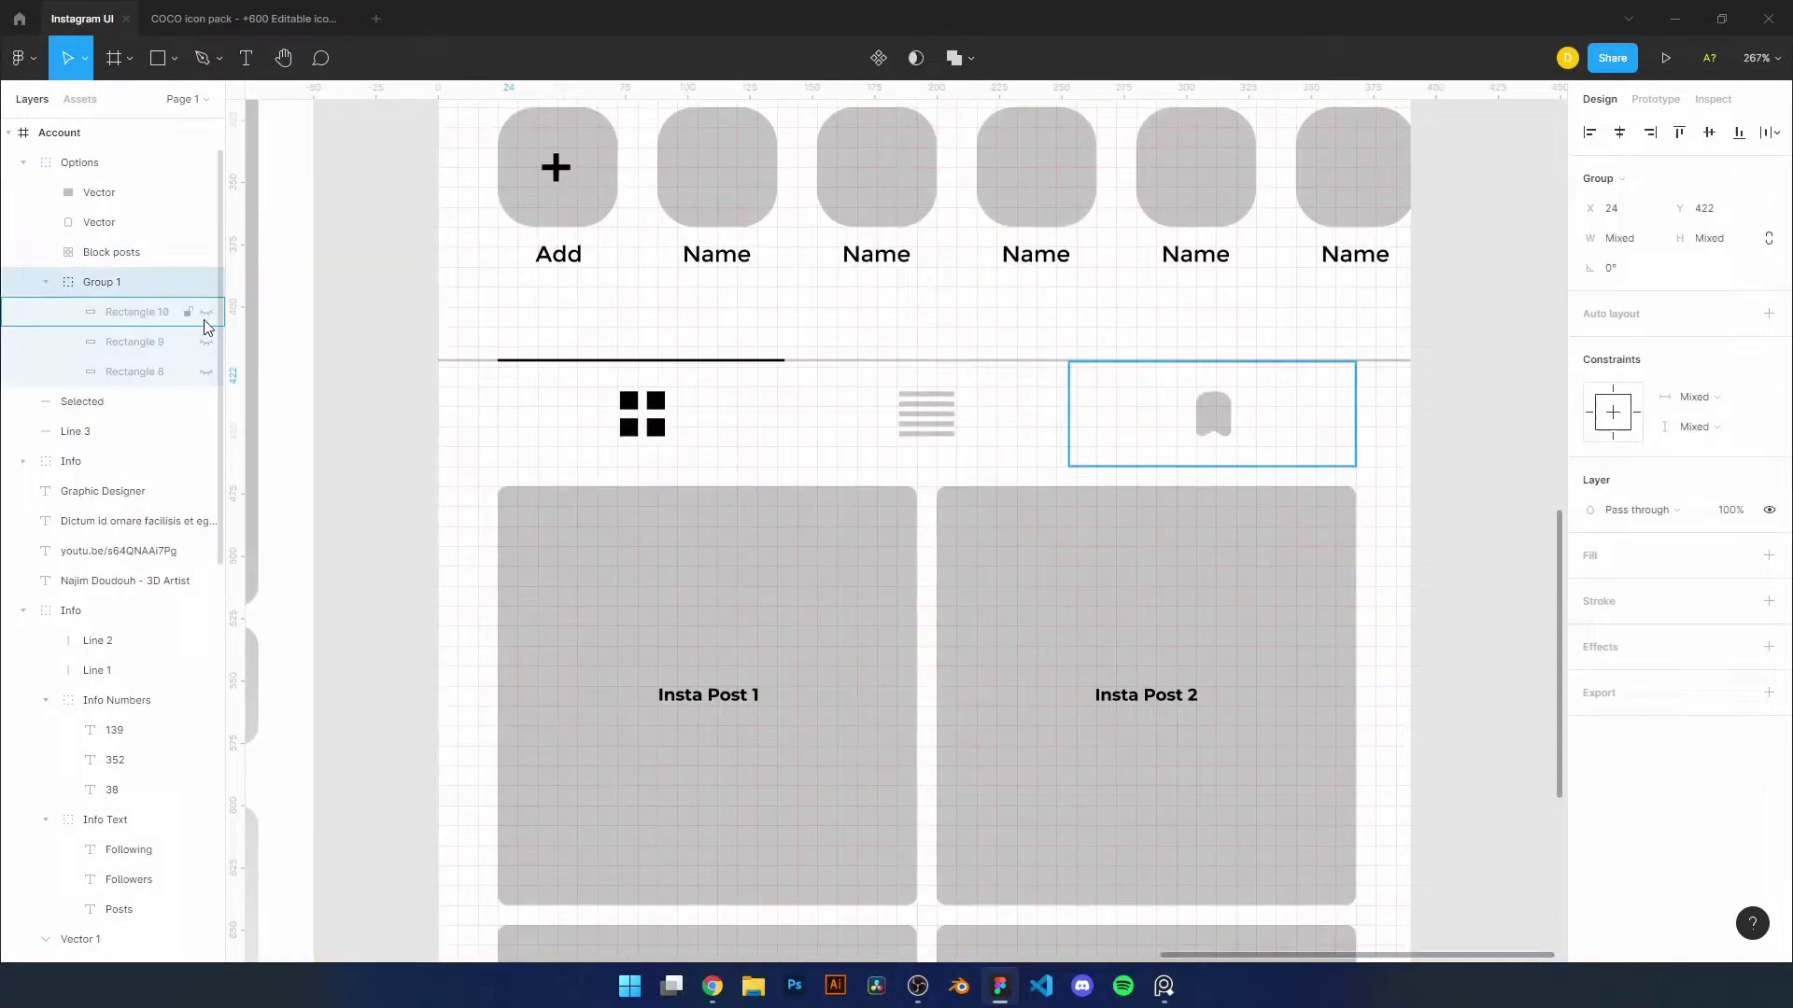
left_click(206, 311)
scroll(680, 560, "up", 2)
left_click(680, 560)
scroll(753, 686, "down", 1)
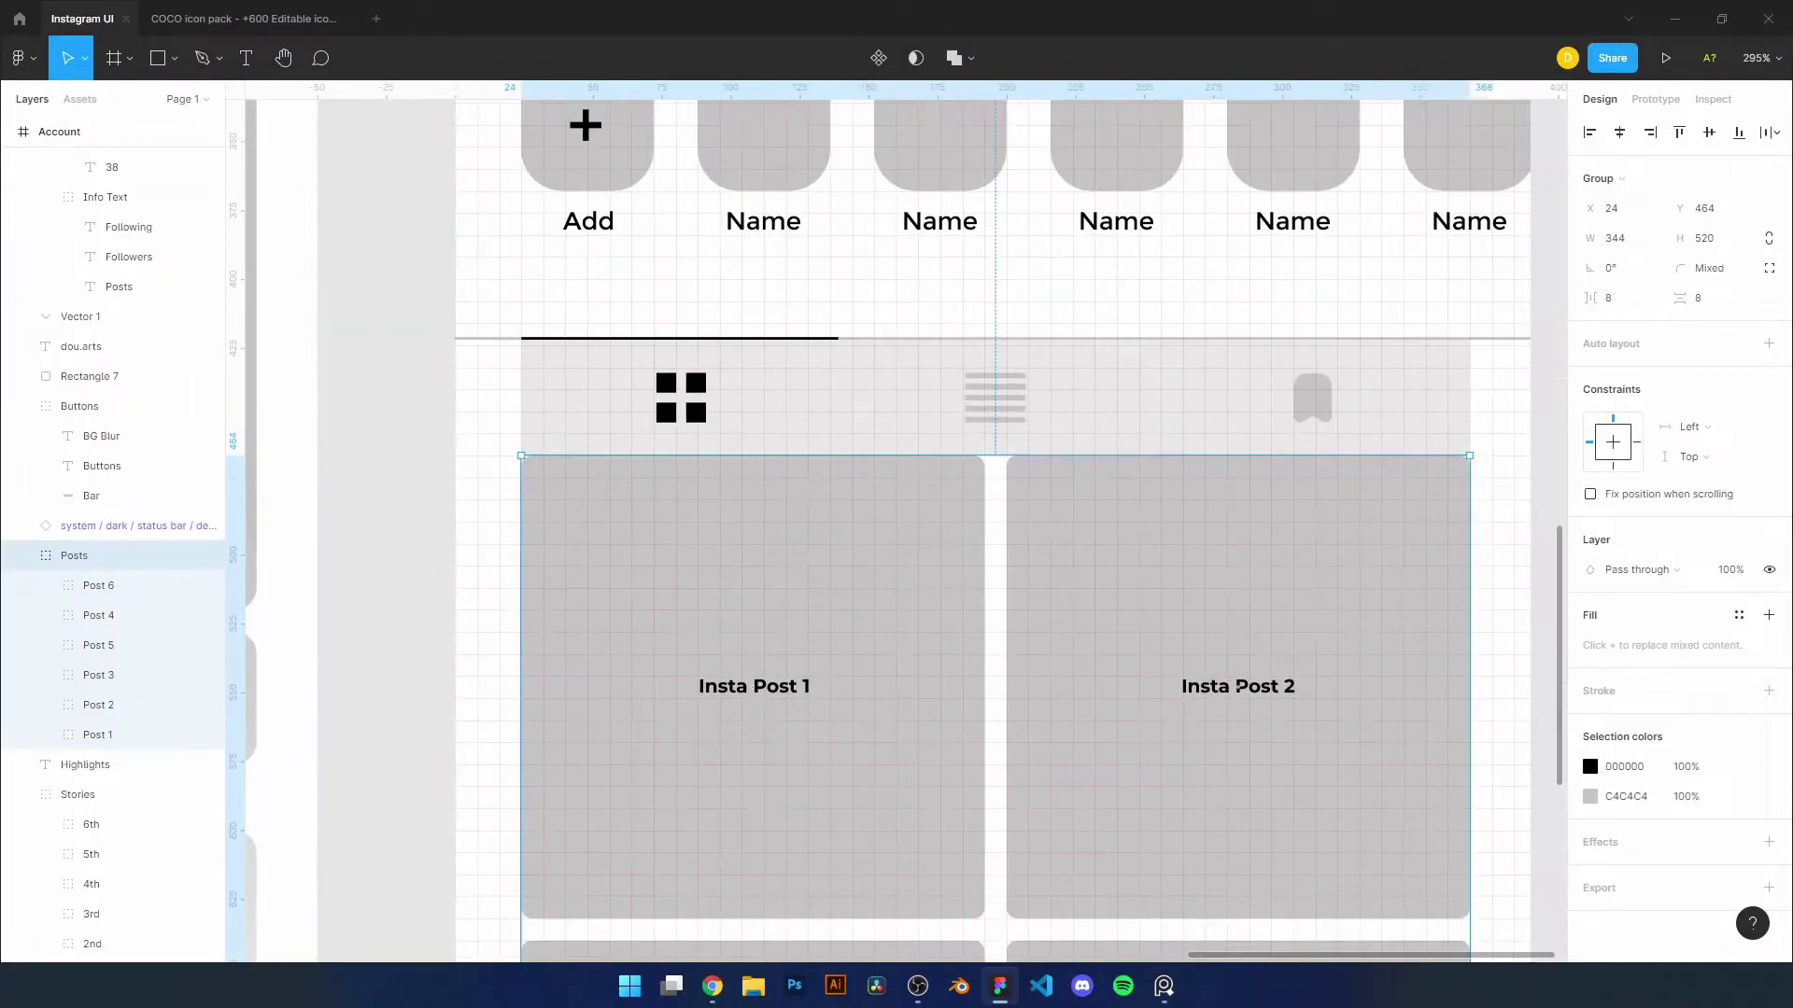
left_click(713, 985)
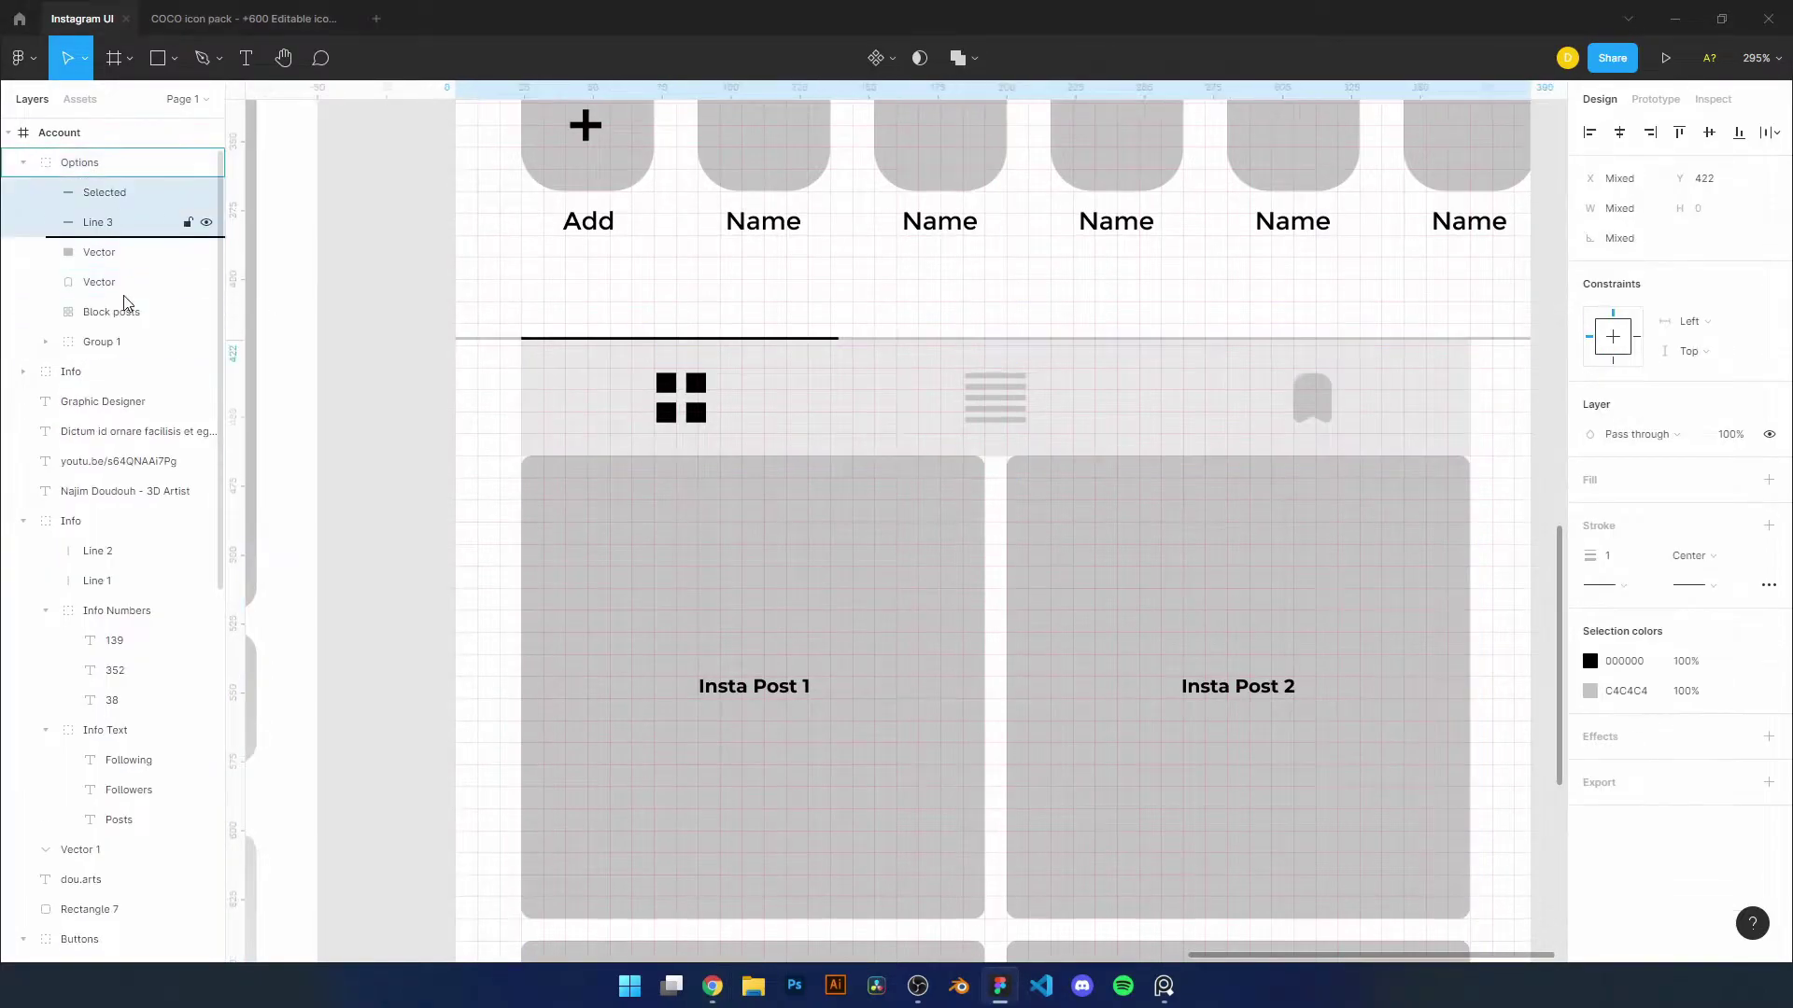
key("shift+0")
scroll(1028, 352, "up", 1)
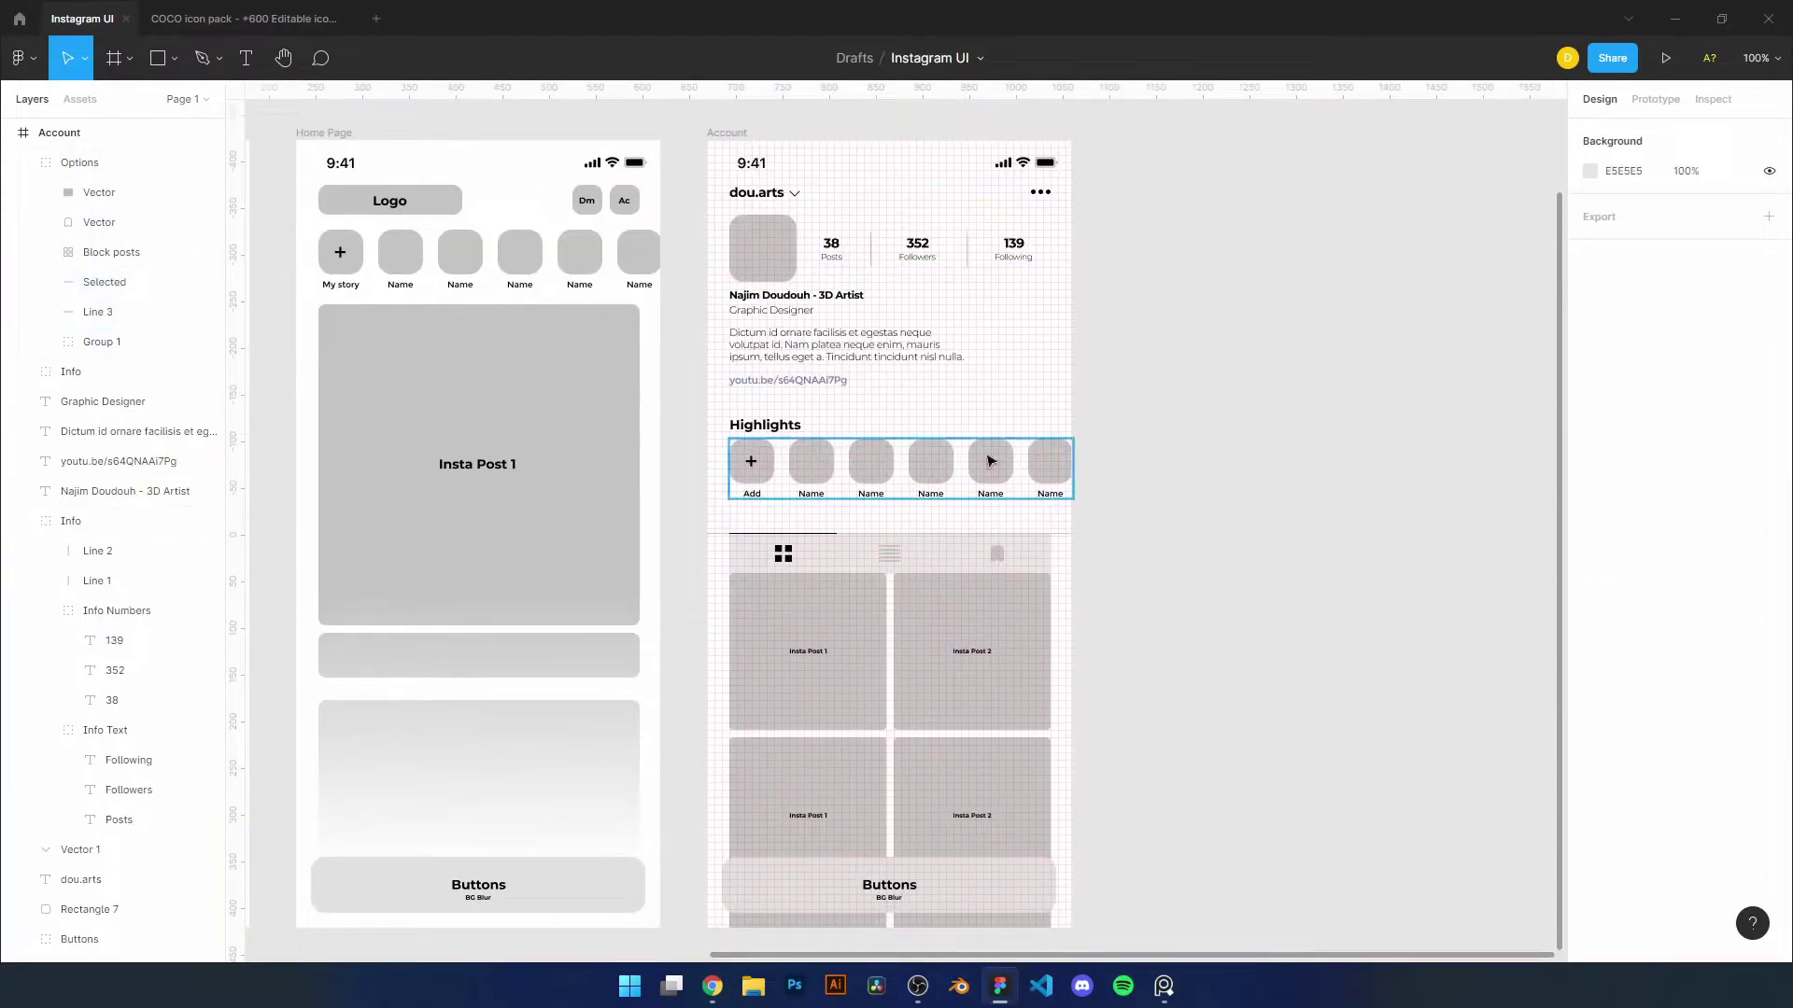
Make the Graphic Designer subtitle light grey C4C4C4
scroll(777, 393, "up", 3)
left_click(1132, 301)
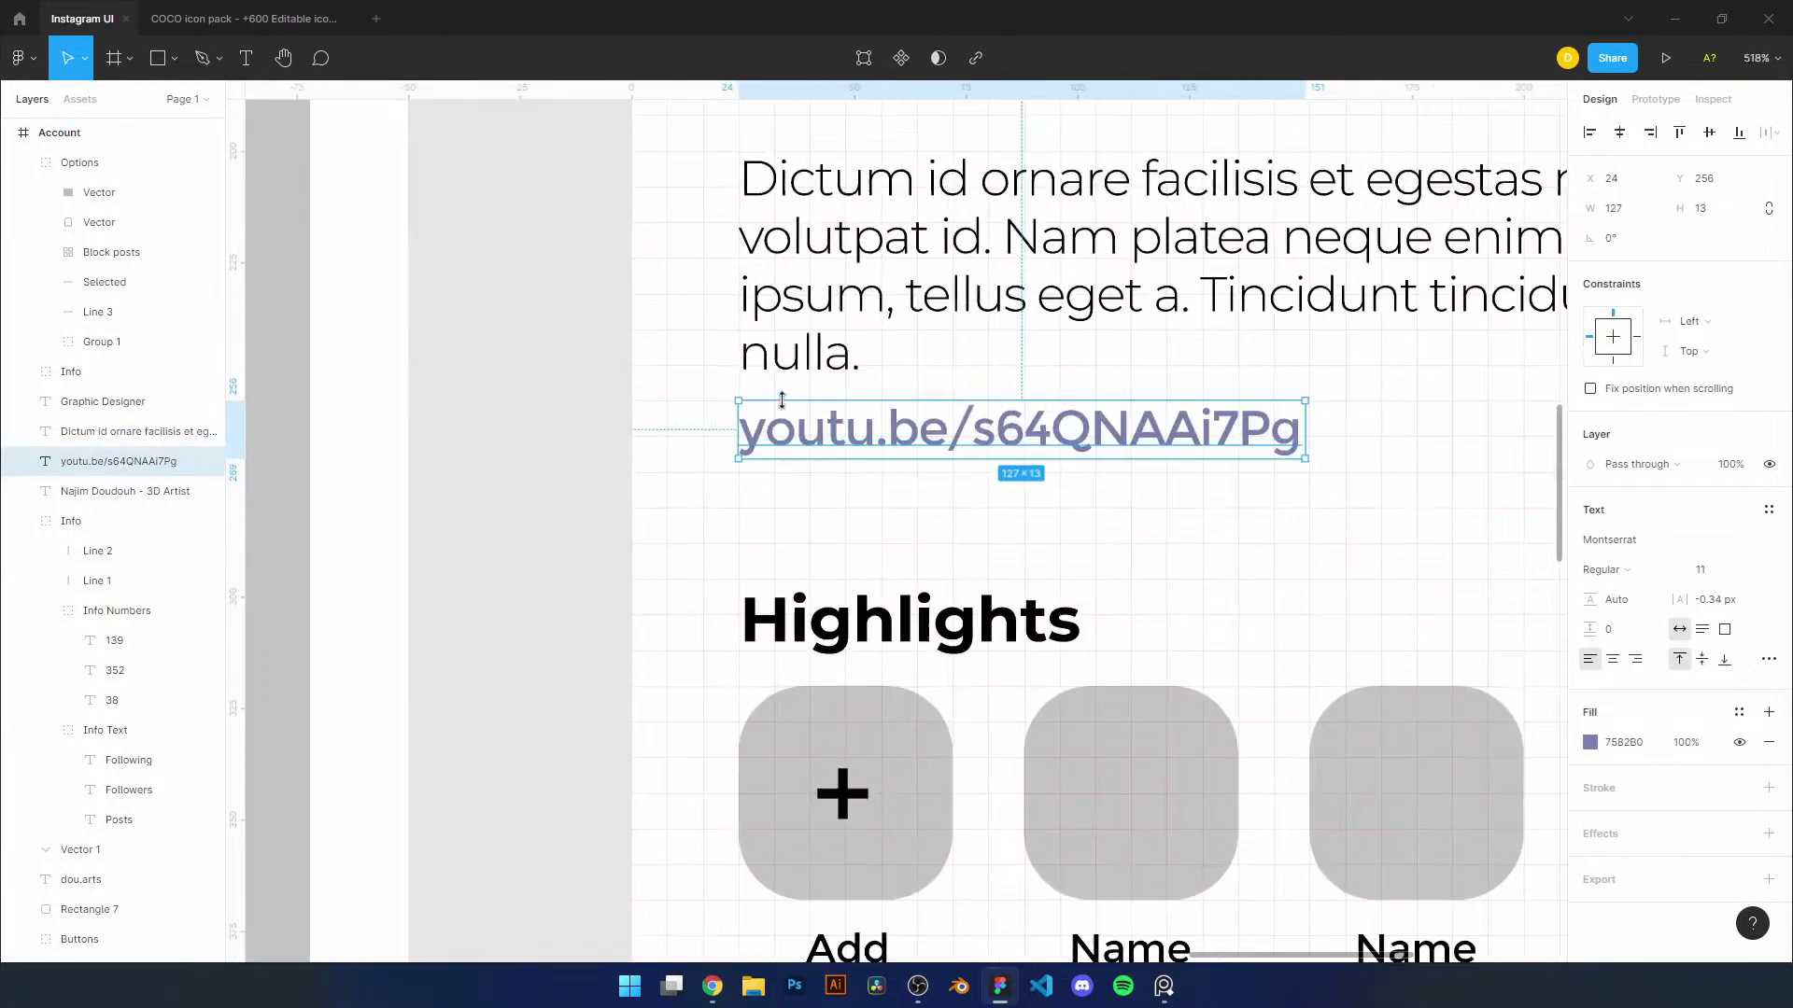
scroll(968, 613, "down", 3)
left_click(829, 412)
left_click(1591, 742)
left_click(1351, 492)
Make the Posts, Followers and Following labels light grey as well
scroll(852, 360, "down", 1)
left_click(105, 730)
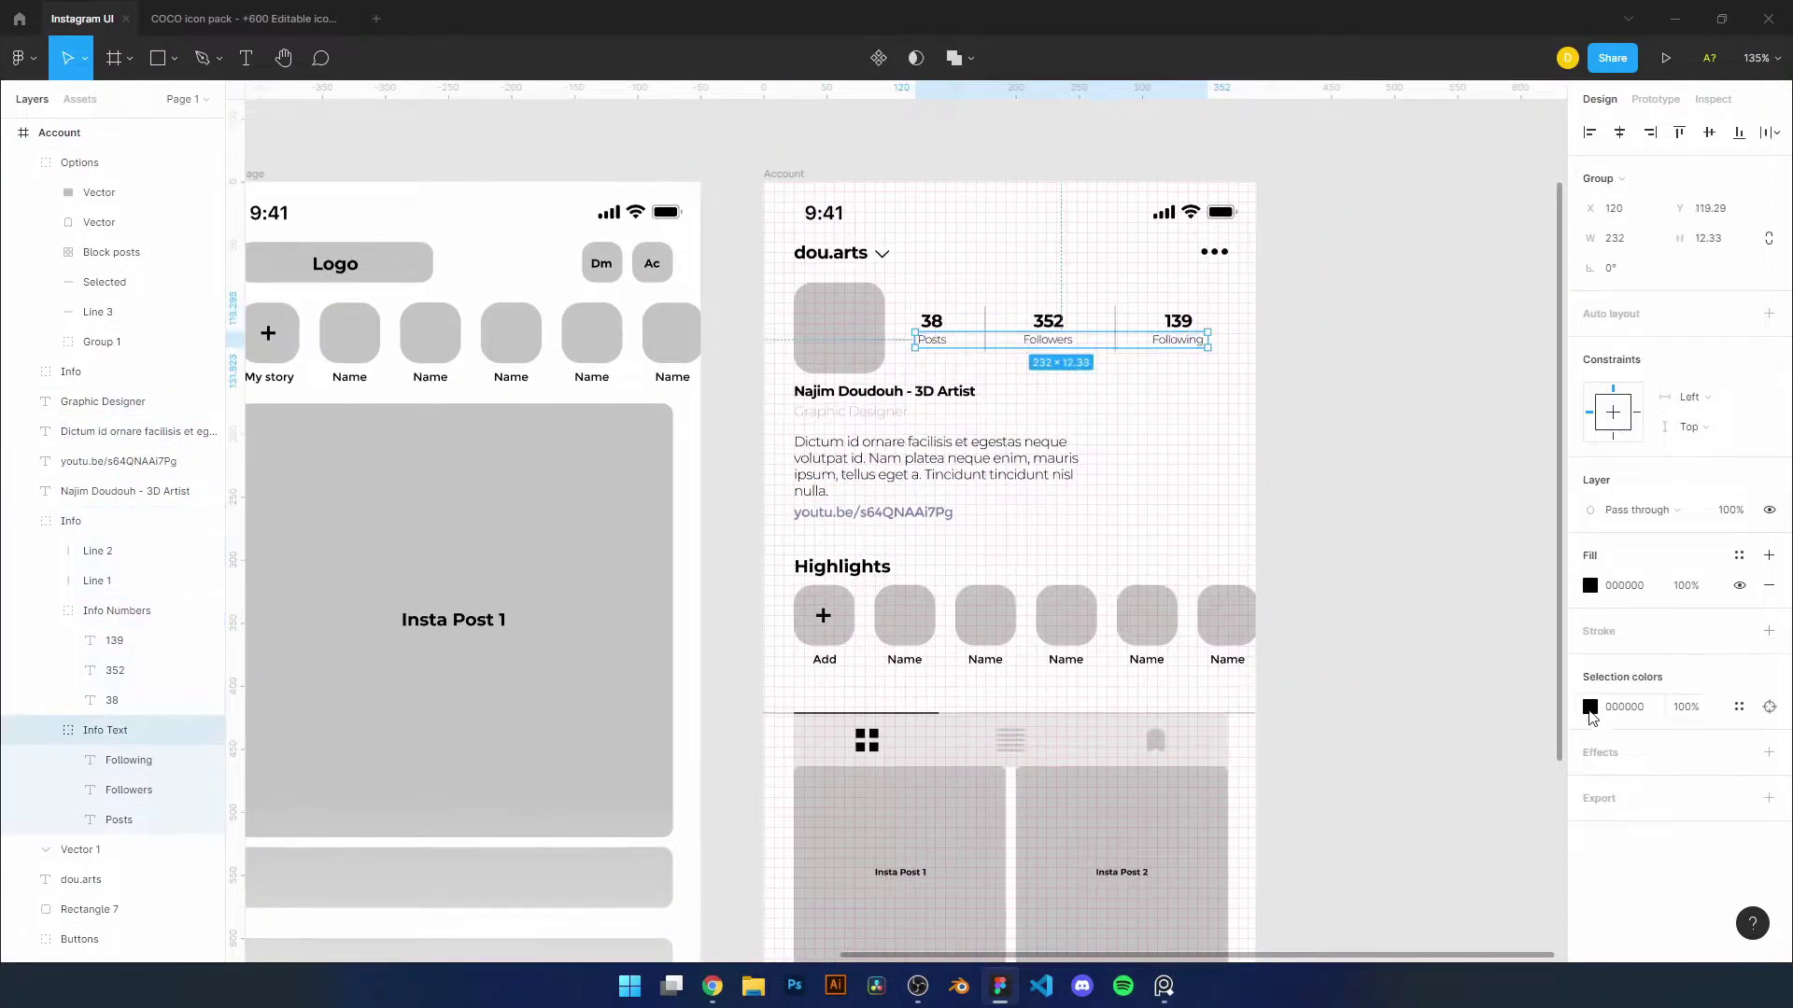
left_click(1590, 707)
left_click(1344, 547)
left_click(1549, 481)
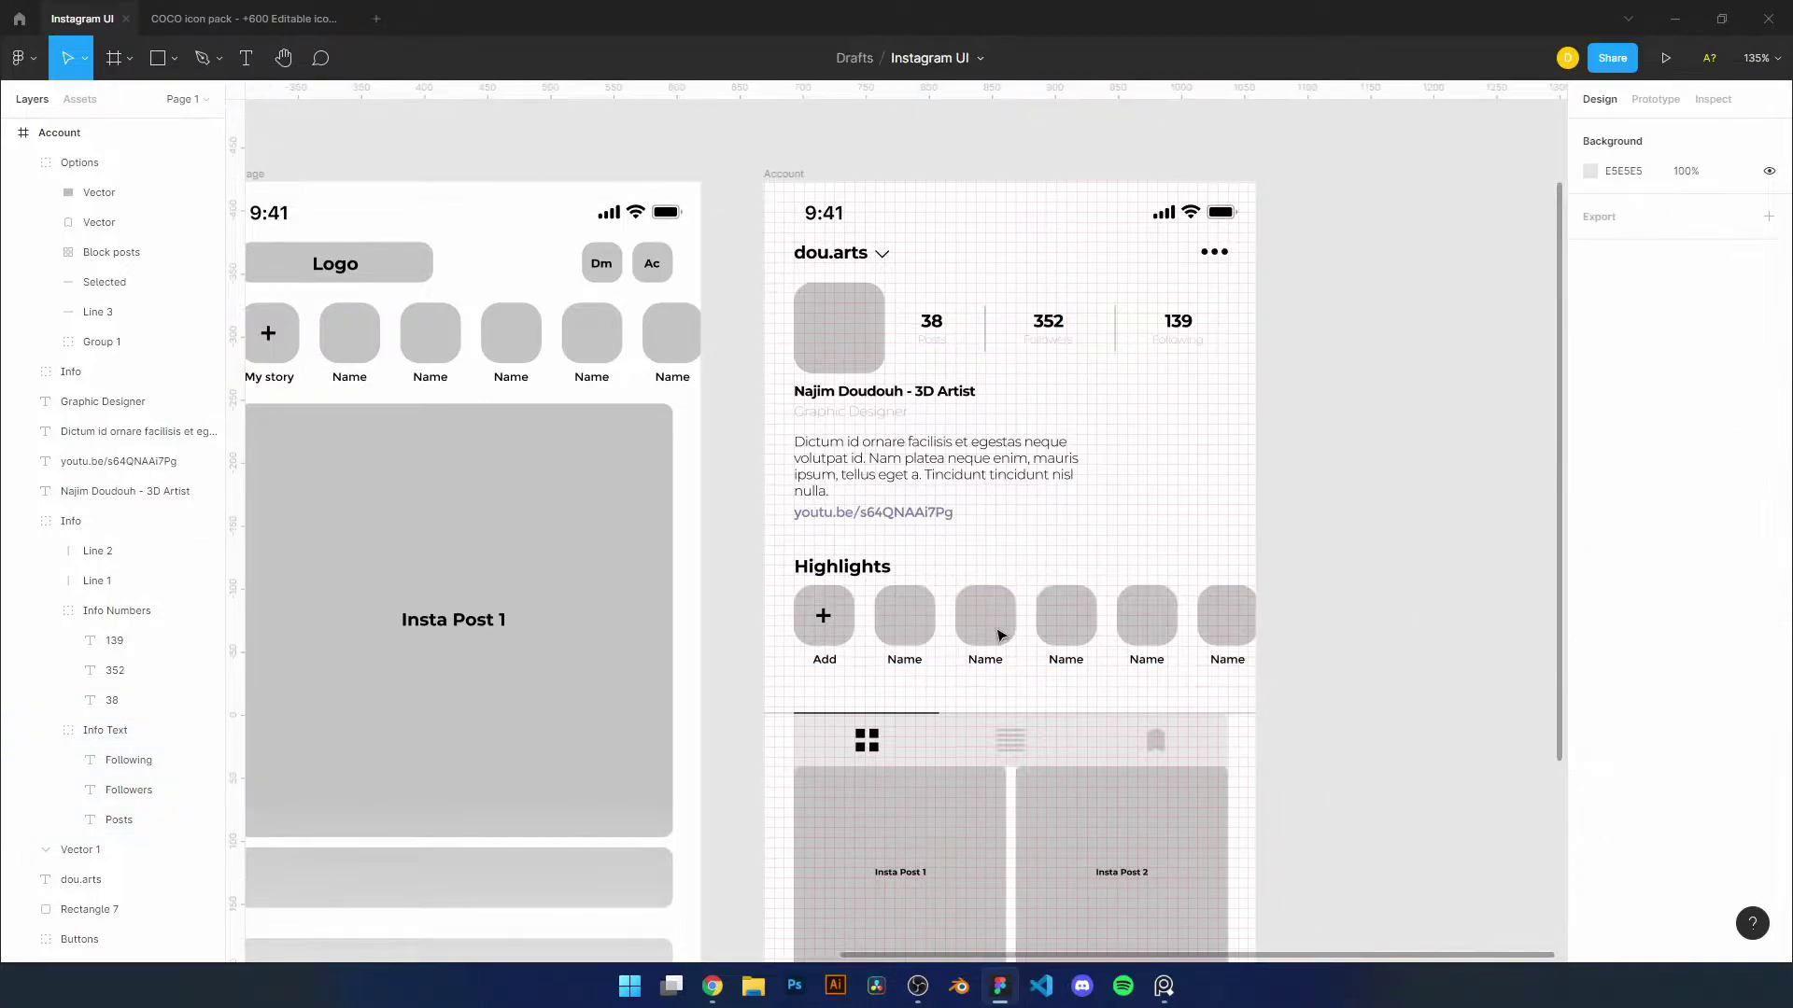
Change the first highlight's caption to 'Add'
left_click(834, 662, "ctrl")
scroll(838, 664, "down", 1)
double_click(811, 637)
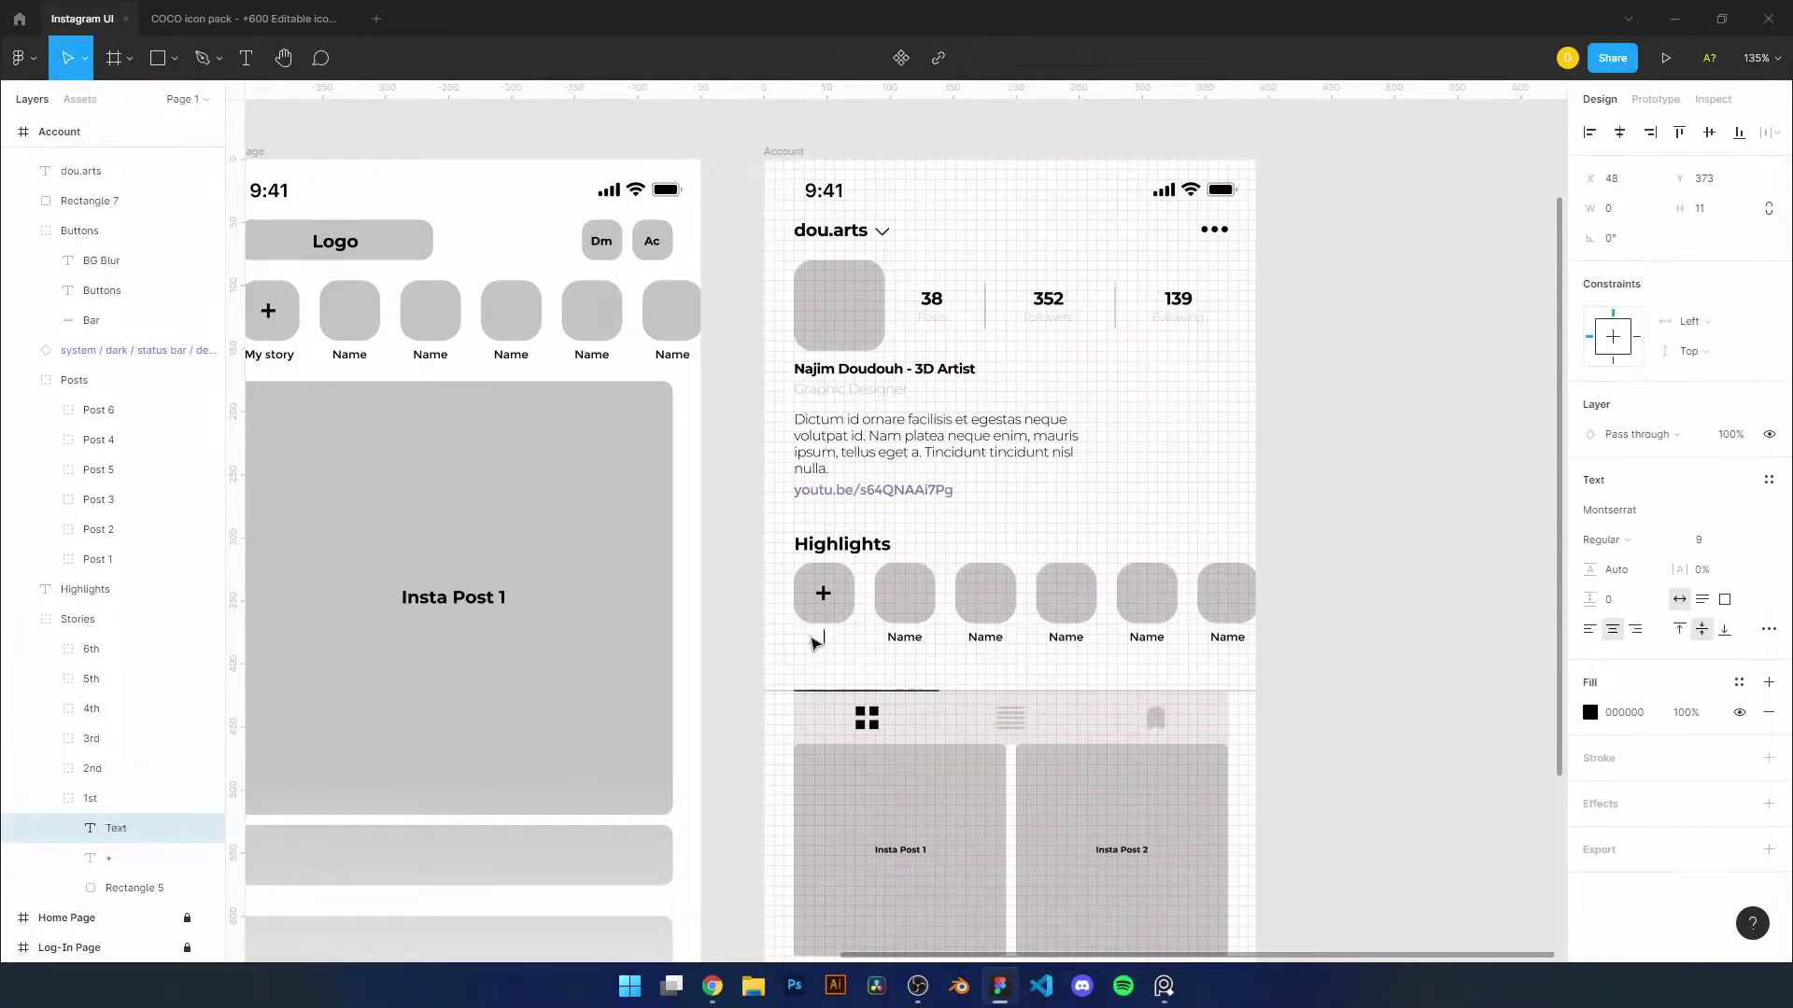
type("Add")
key("shift+0")
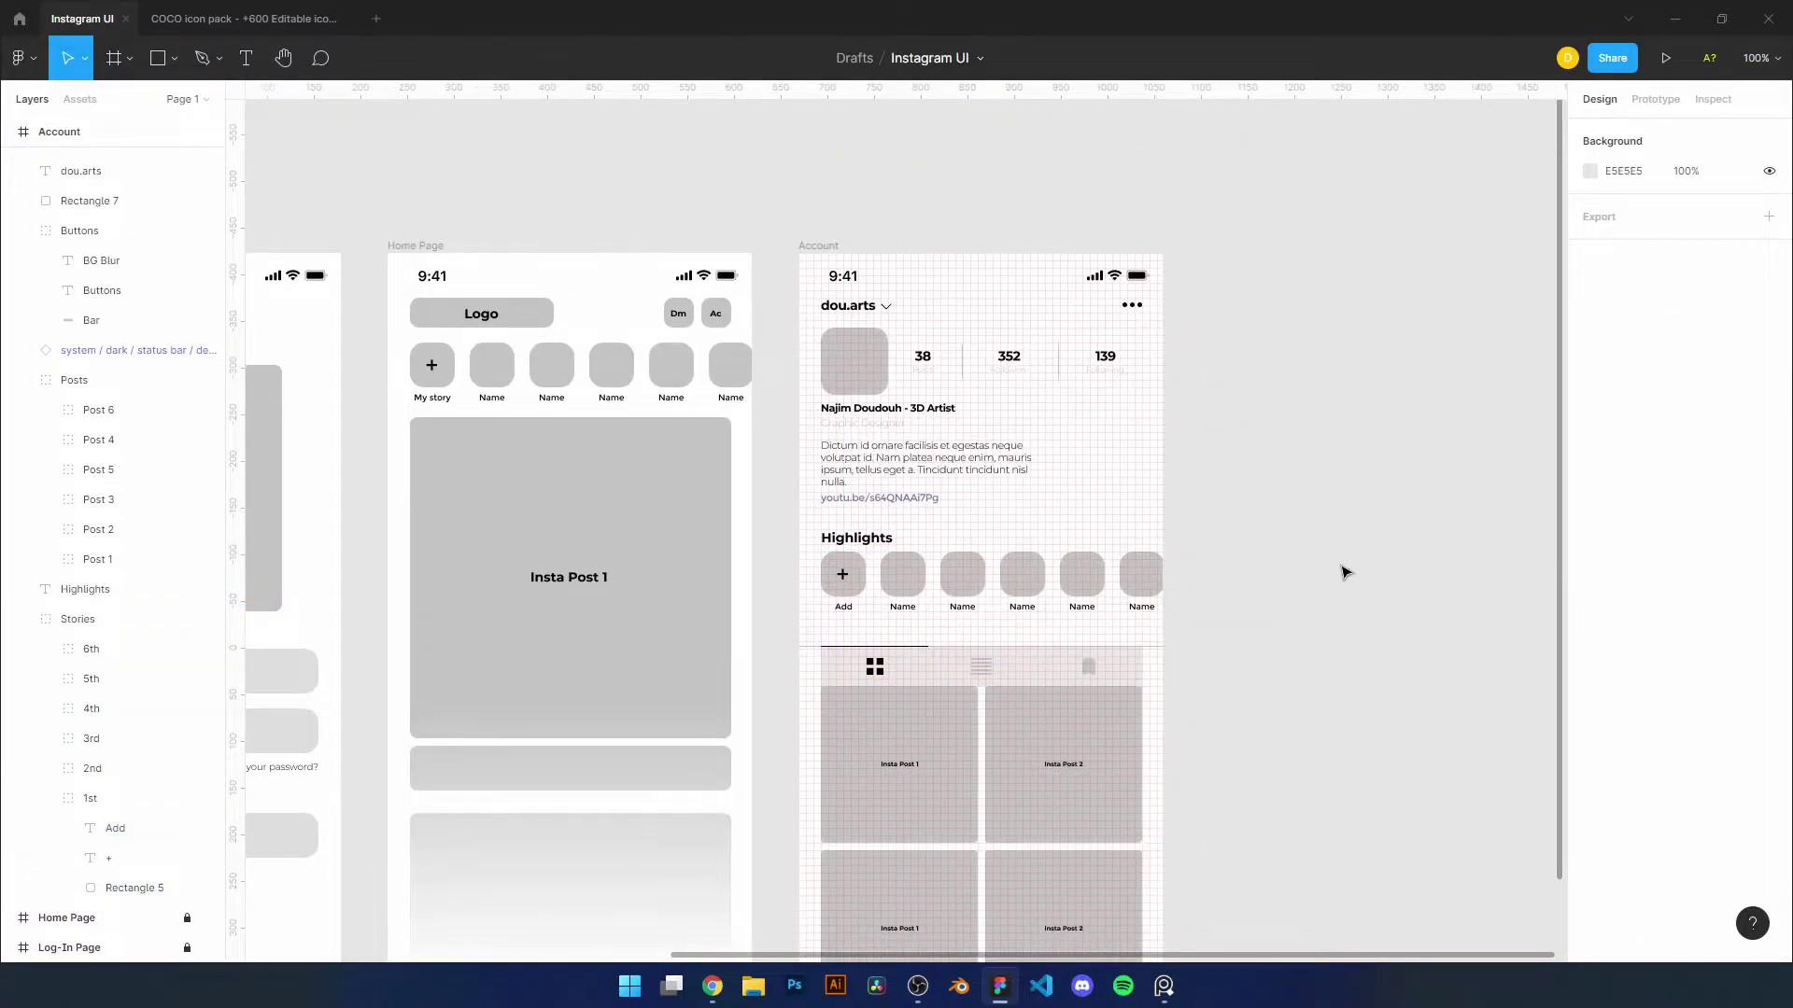
Review the Highlights row and select the Account frame
scroll(1203, 600, "down", 2, "ctrl")
scroll(1167, 598, "right", 2)
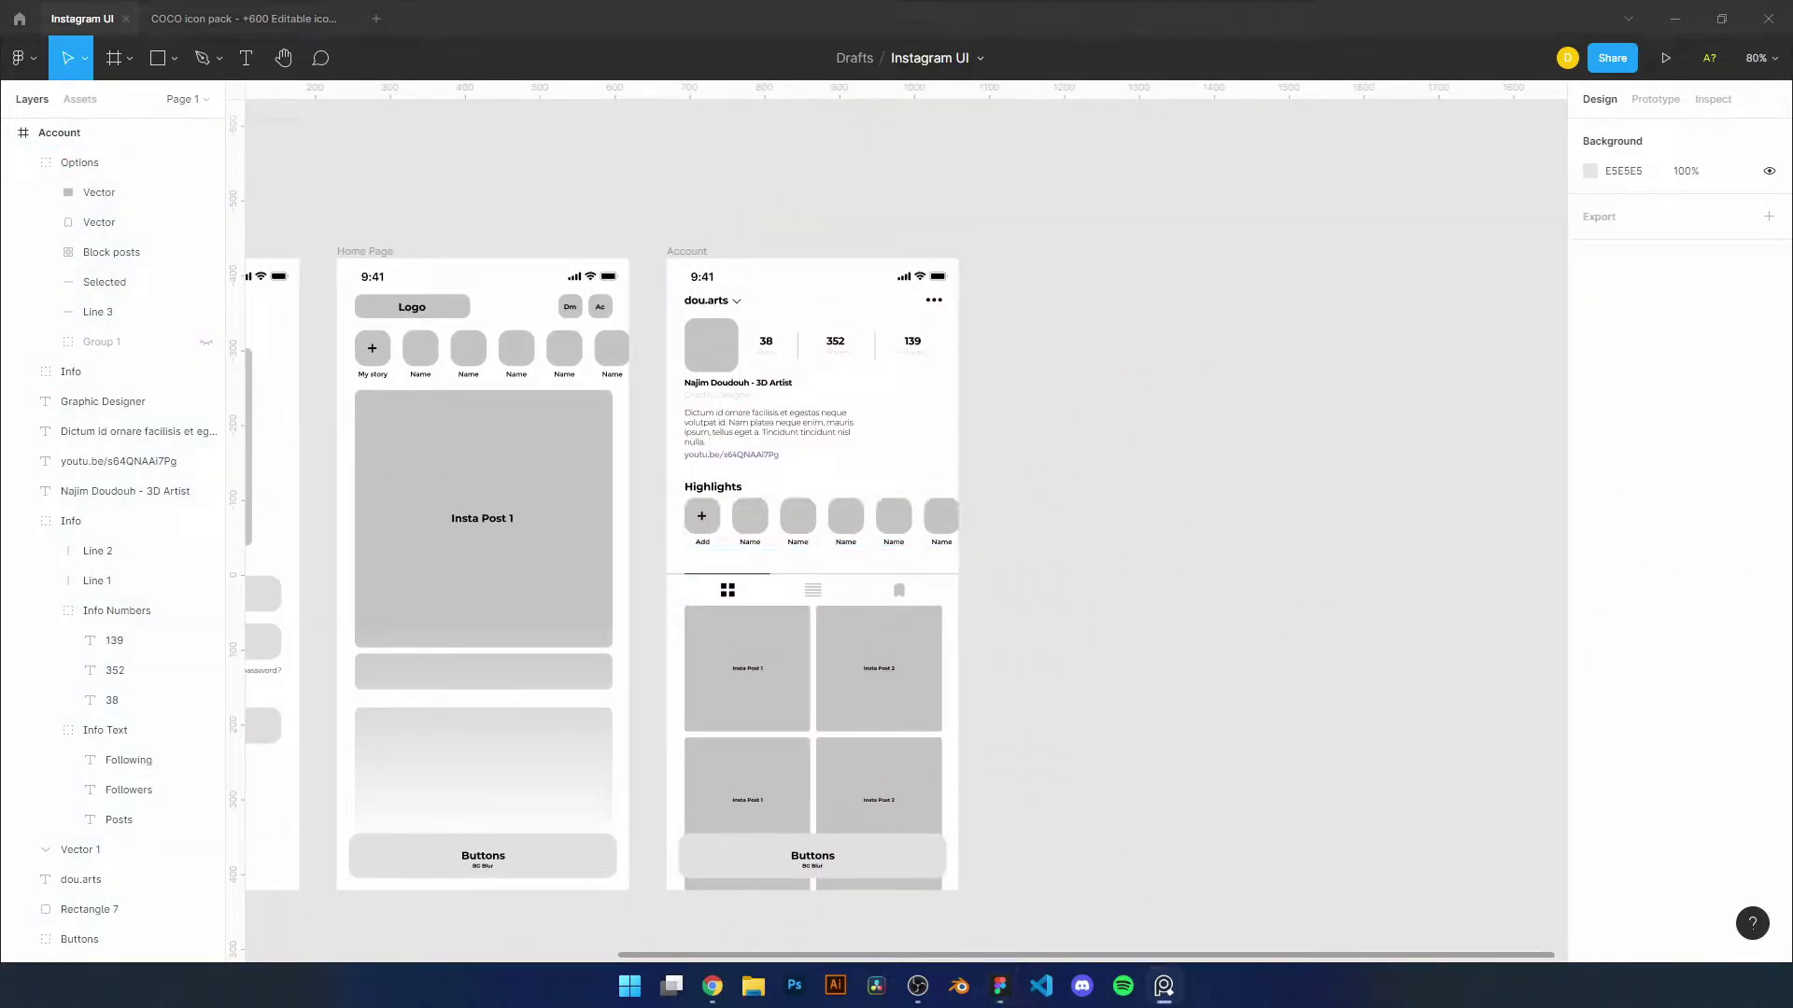
left_click(747, 518)
scroll(632, 566, "up", 3, "ctrl")
key("shift+Return")
scroll(744, 684, "up", 2, "ctrl")
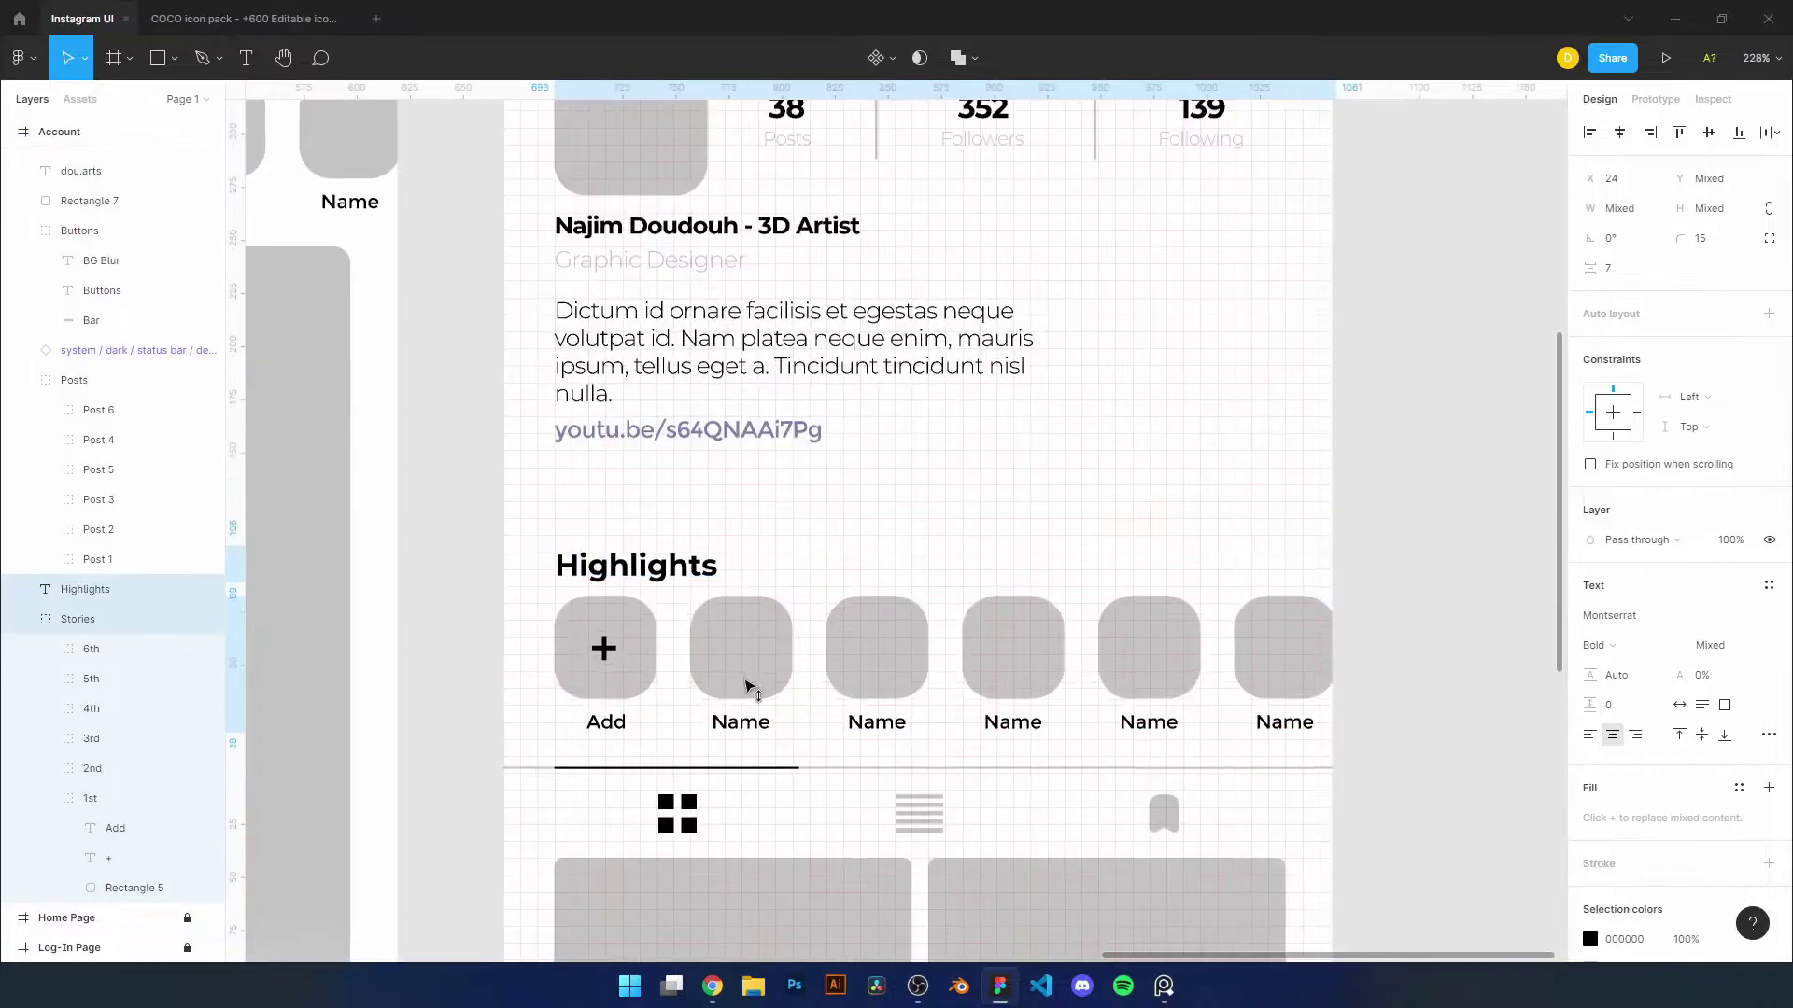
Draw a button rectangle below the profile link with width 114.67
left_click(928, 672)
key("Escape")
scroll(810, 534, "up", 10, "ctrl")
key("r")
left_click_drag(790, 513, 1024, 668)
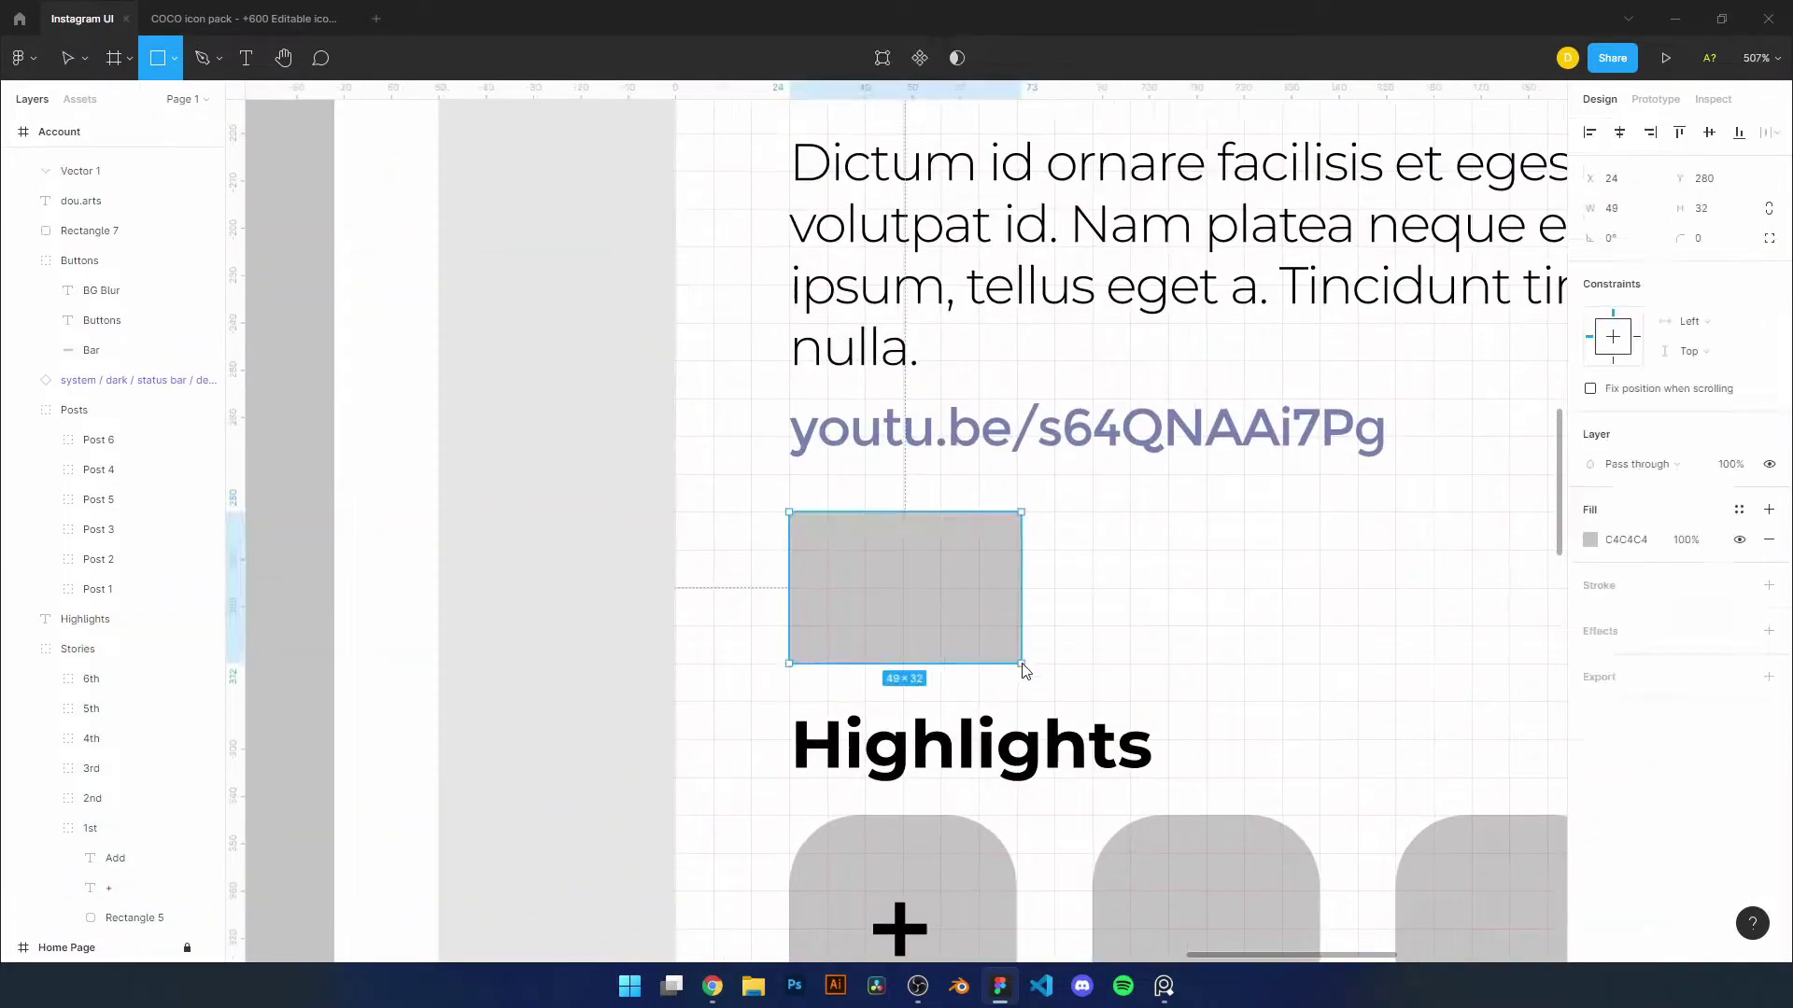
scroll(877, 536, "up", 3, "ctrl")
scroll(877, 535, "down", 6, "ctrl")
left_click_drag(1273, 552, 1212, 604)
scroll(1212, 604, "up", 3, "ctrl")
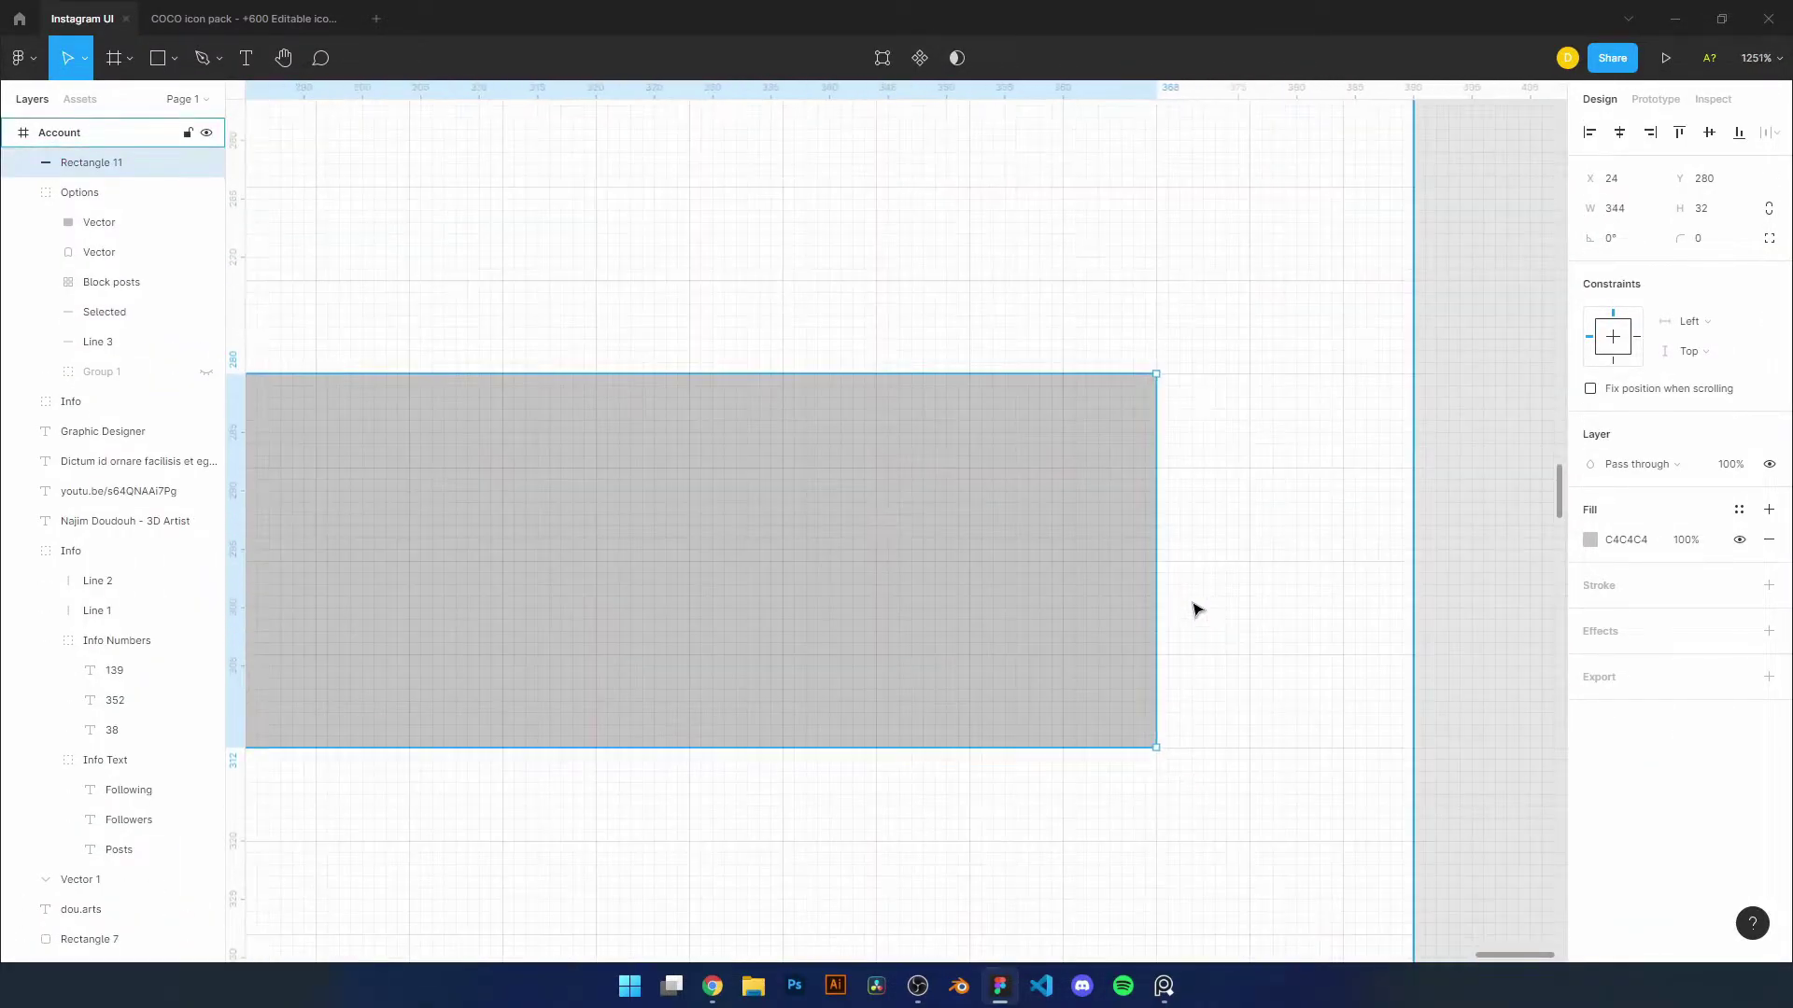
left_click(1620, 208)
type("114.67")
key("Return")
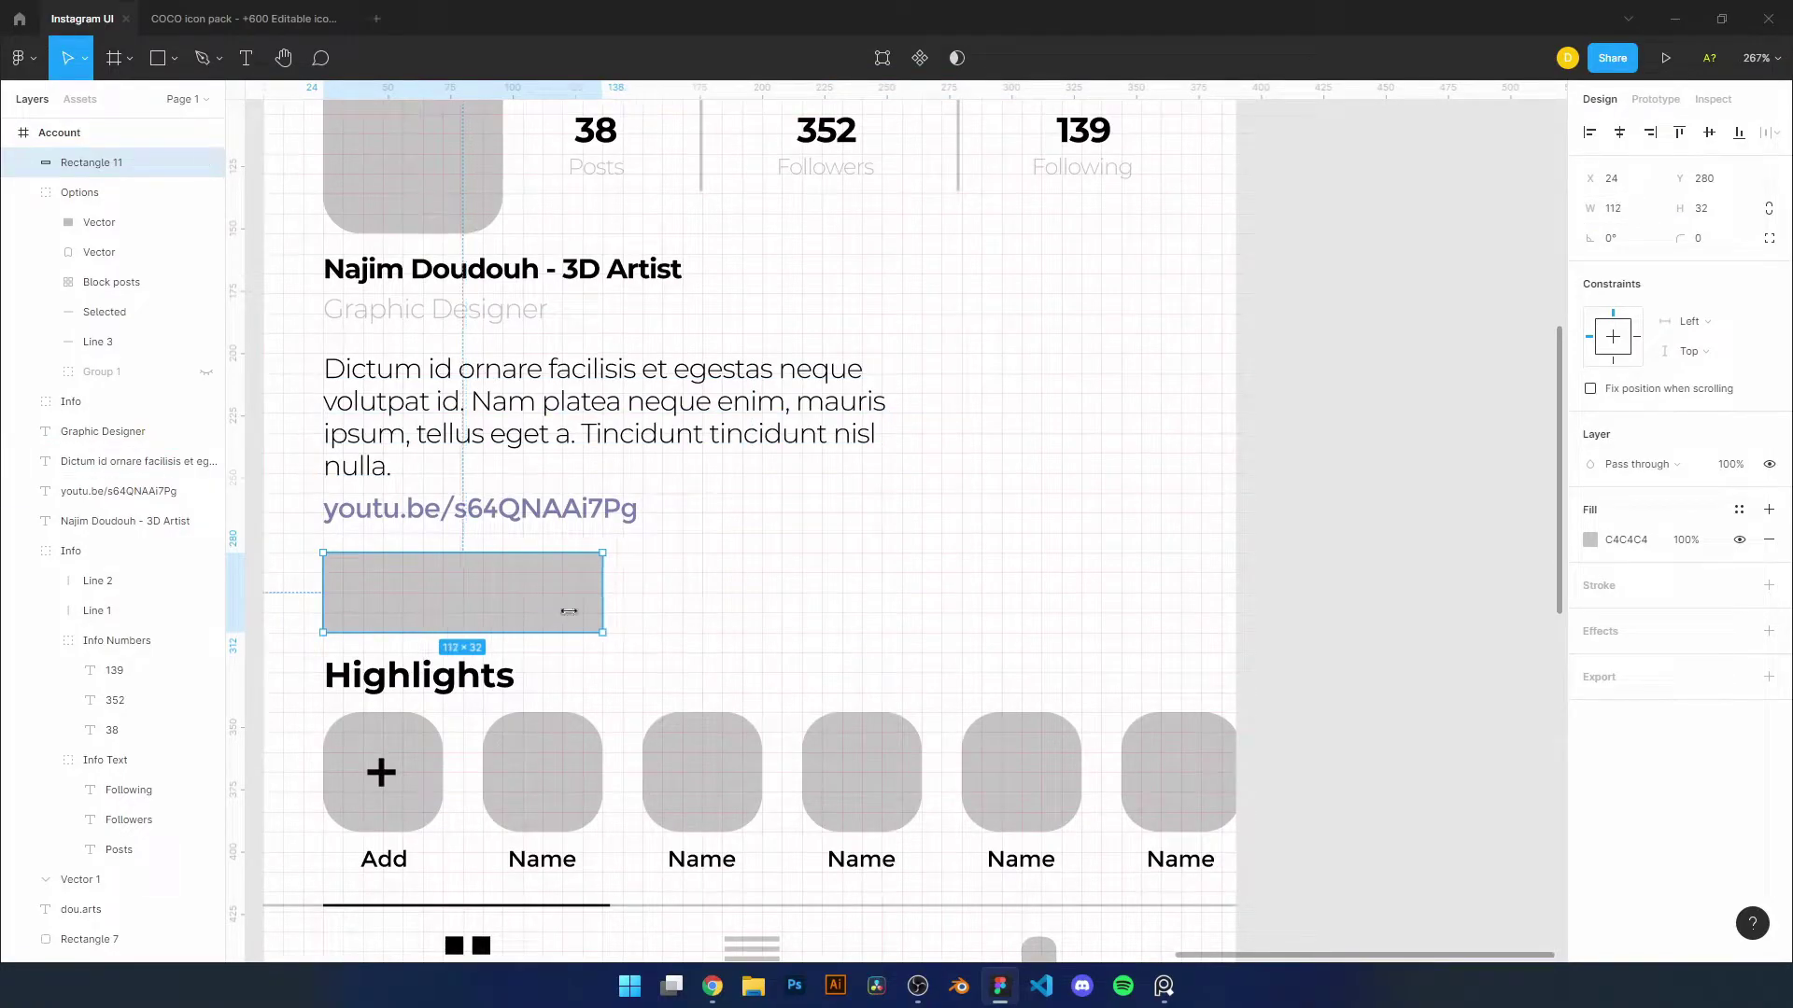
Duplicate the button rectangle twice to its right
left_click_drag(484, 616, 762, 618, "alt")
scroll(789, 612, "up", 2, "ctrl")
scroll(1133, 580, "down", 3, "ctrl")
left_click_drag(934, 632, 1173, 632, "alt")
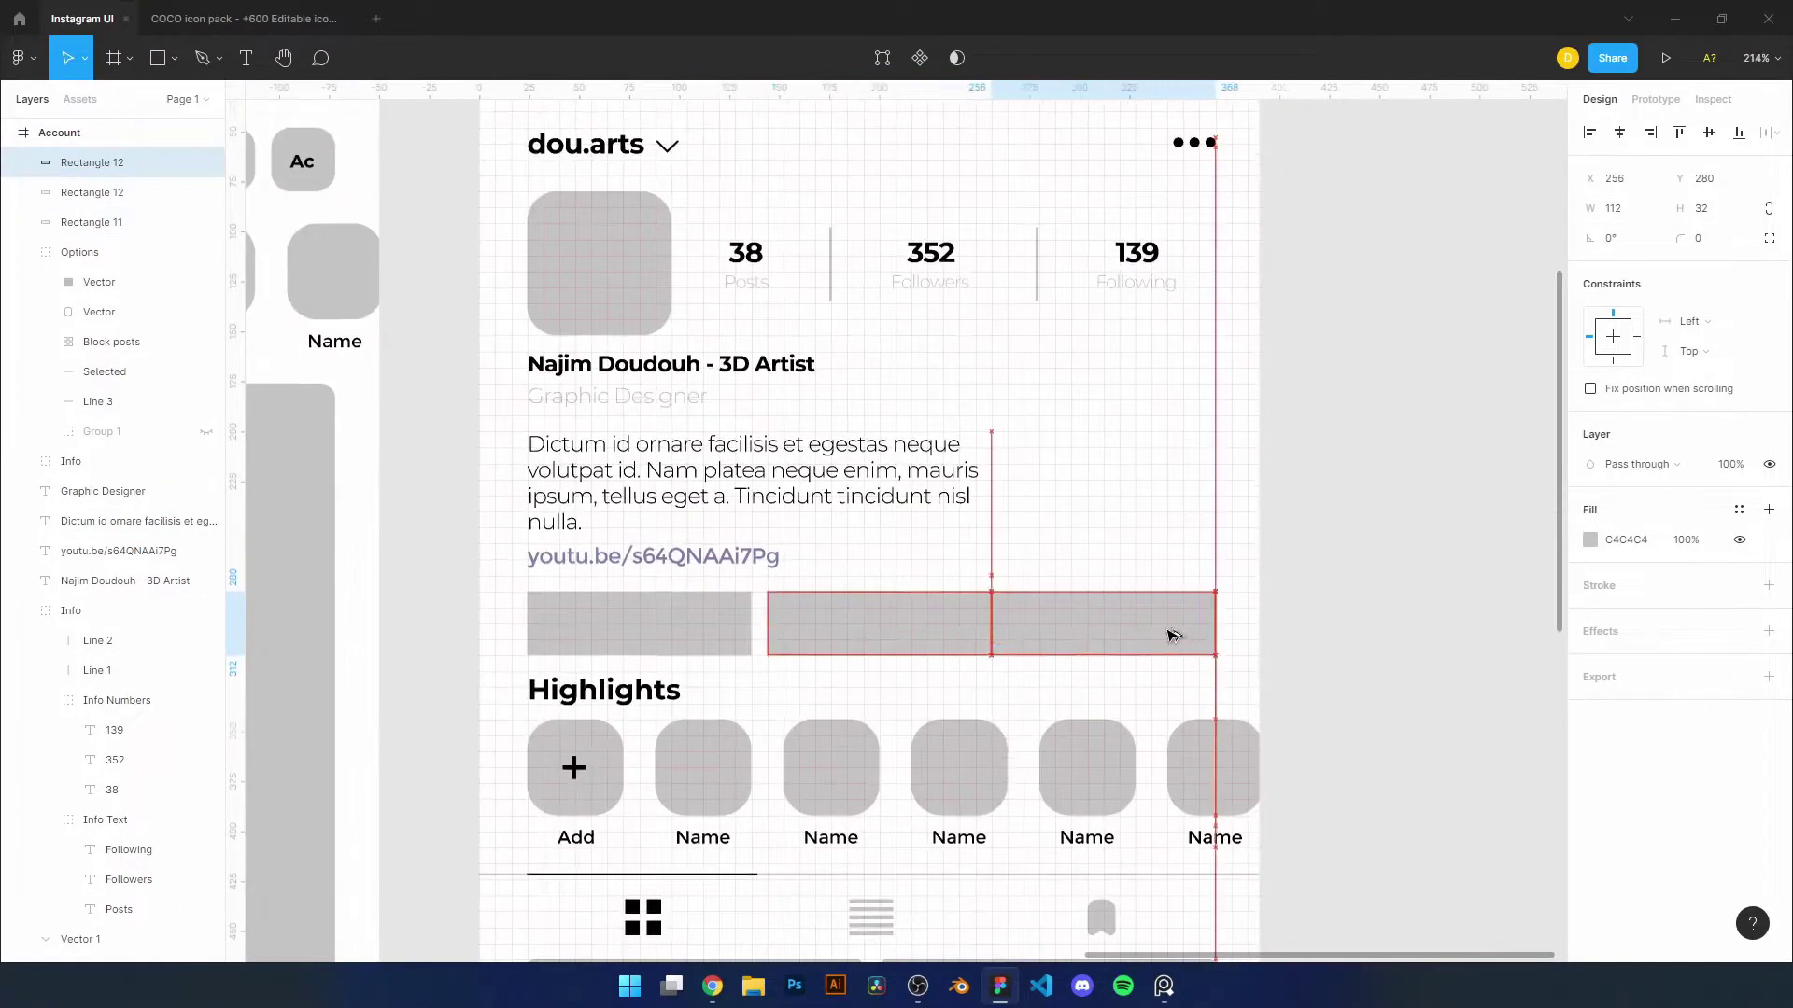
scroll(961, 448, "up", 3, "ctrl")
scroll(1014, 442, "up", 2, "ctrl")
scroll(999, 549, "down", 2, "ctrl")
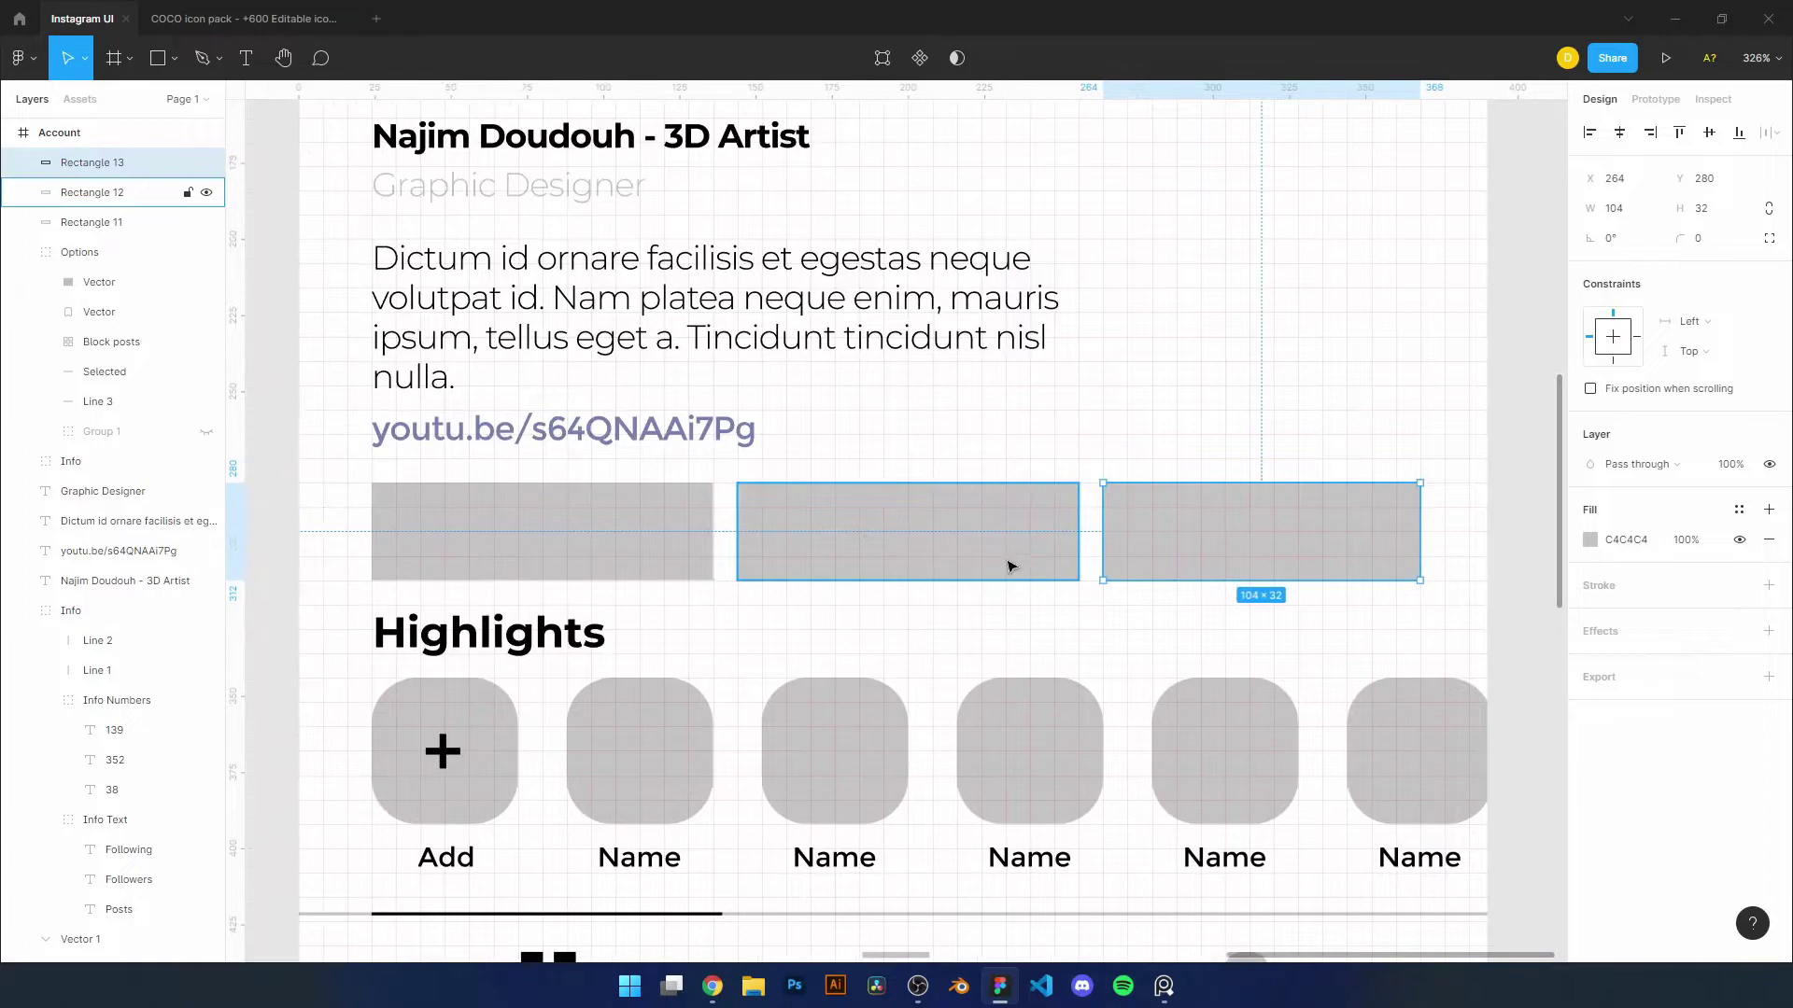
Resize the button to start at X 24 with width 172 and duplicate it rightward
left_click_drag(1103, 580, 371, 579)
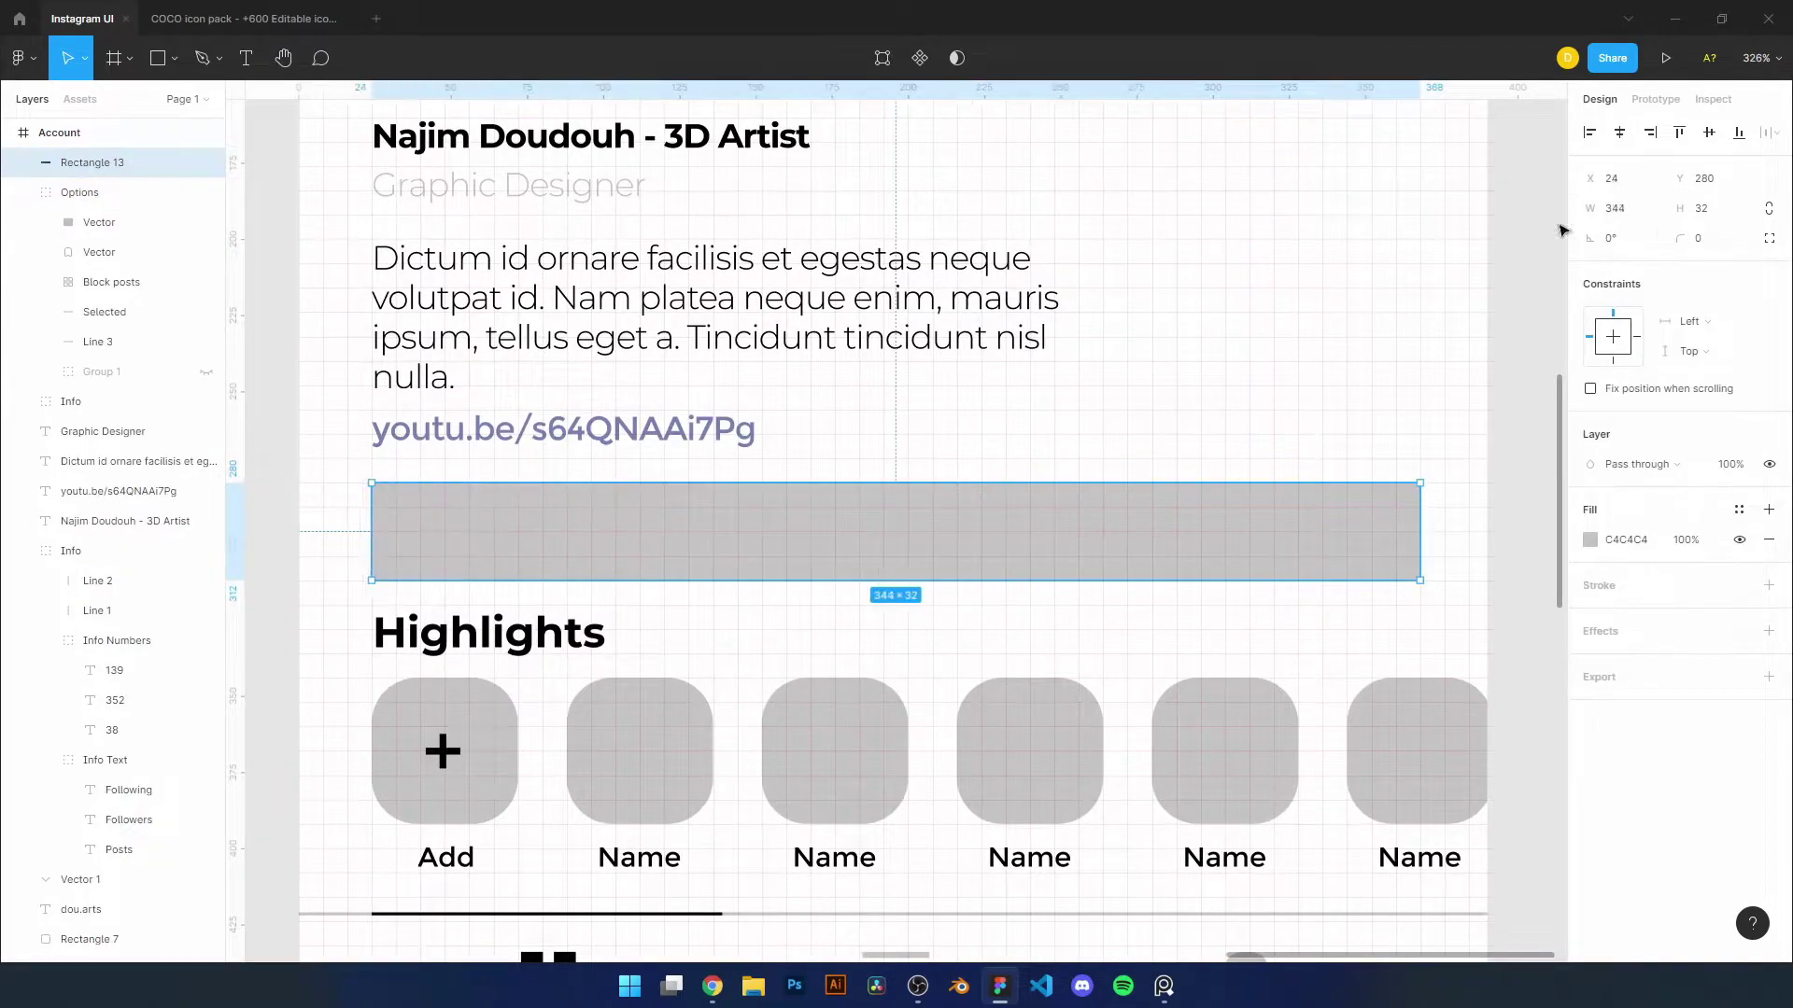
left_click(1624, 209)
type("172")
key("Return")
left_click_drag(773, 557, 1204, 552)
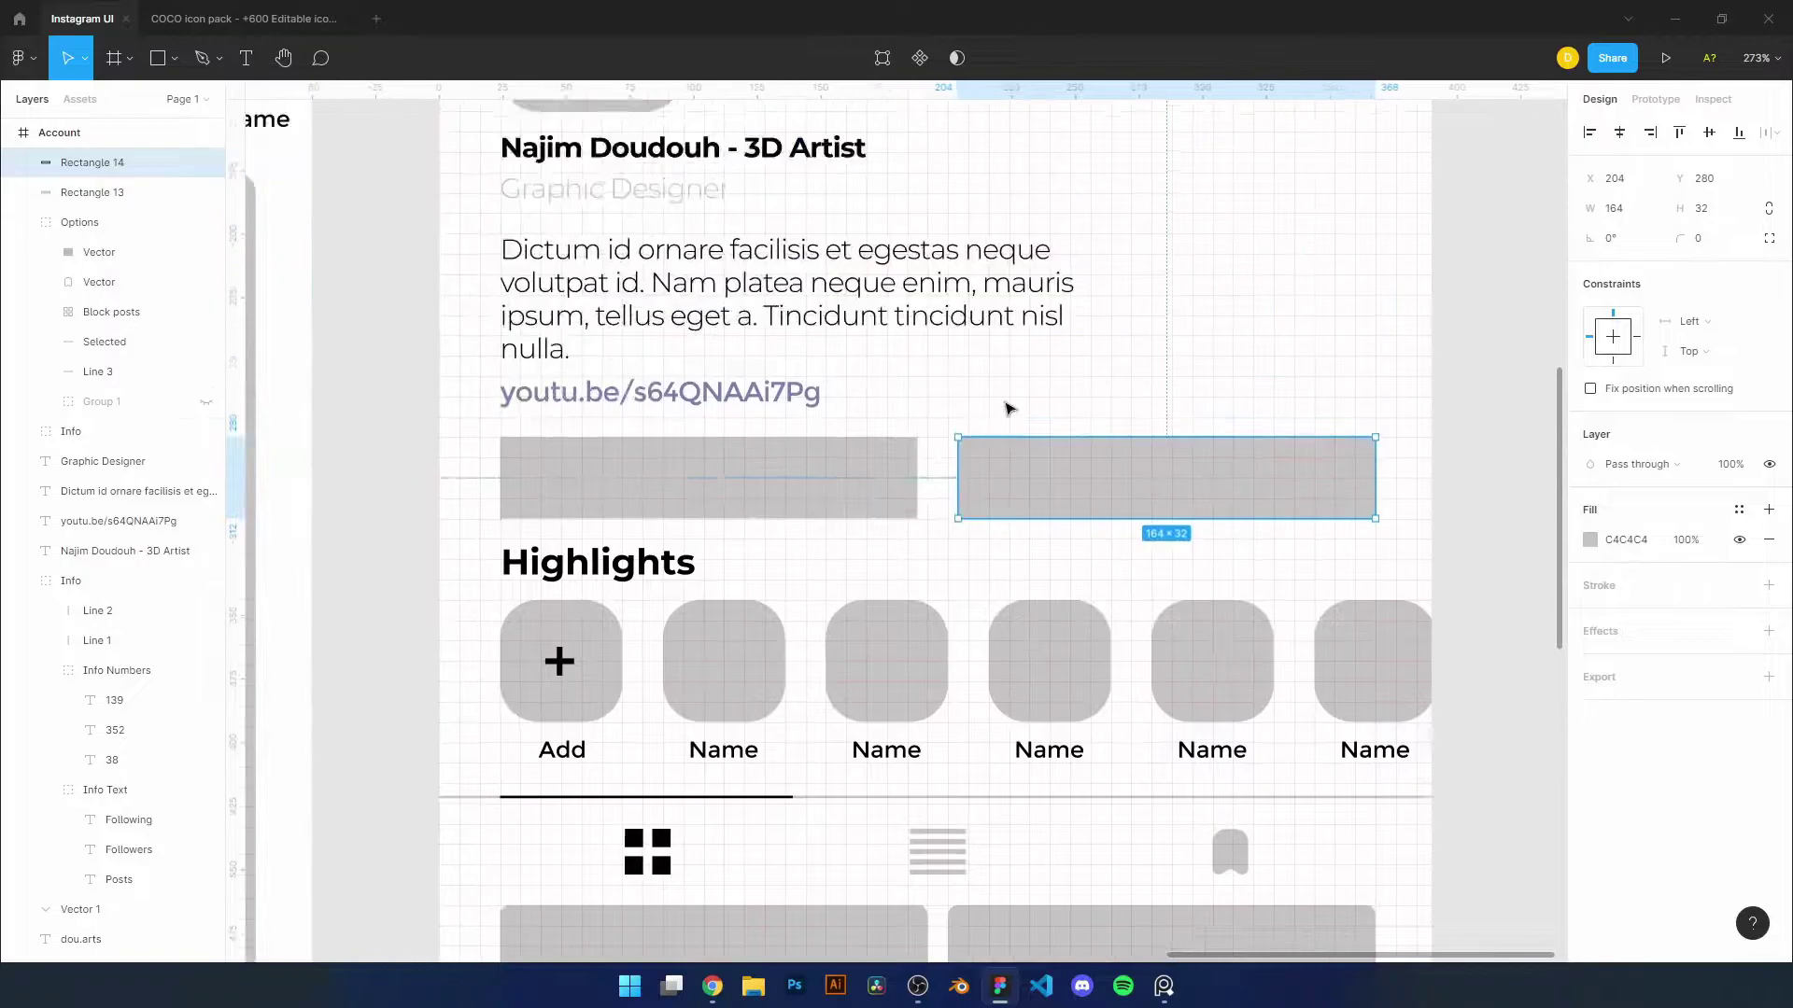
left_click(413, 425)
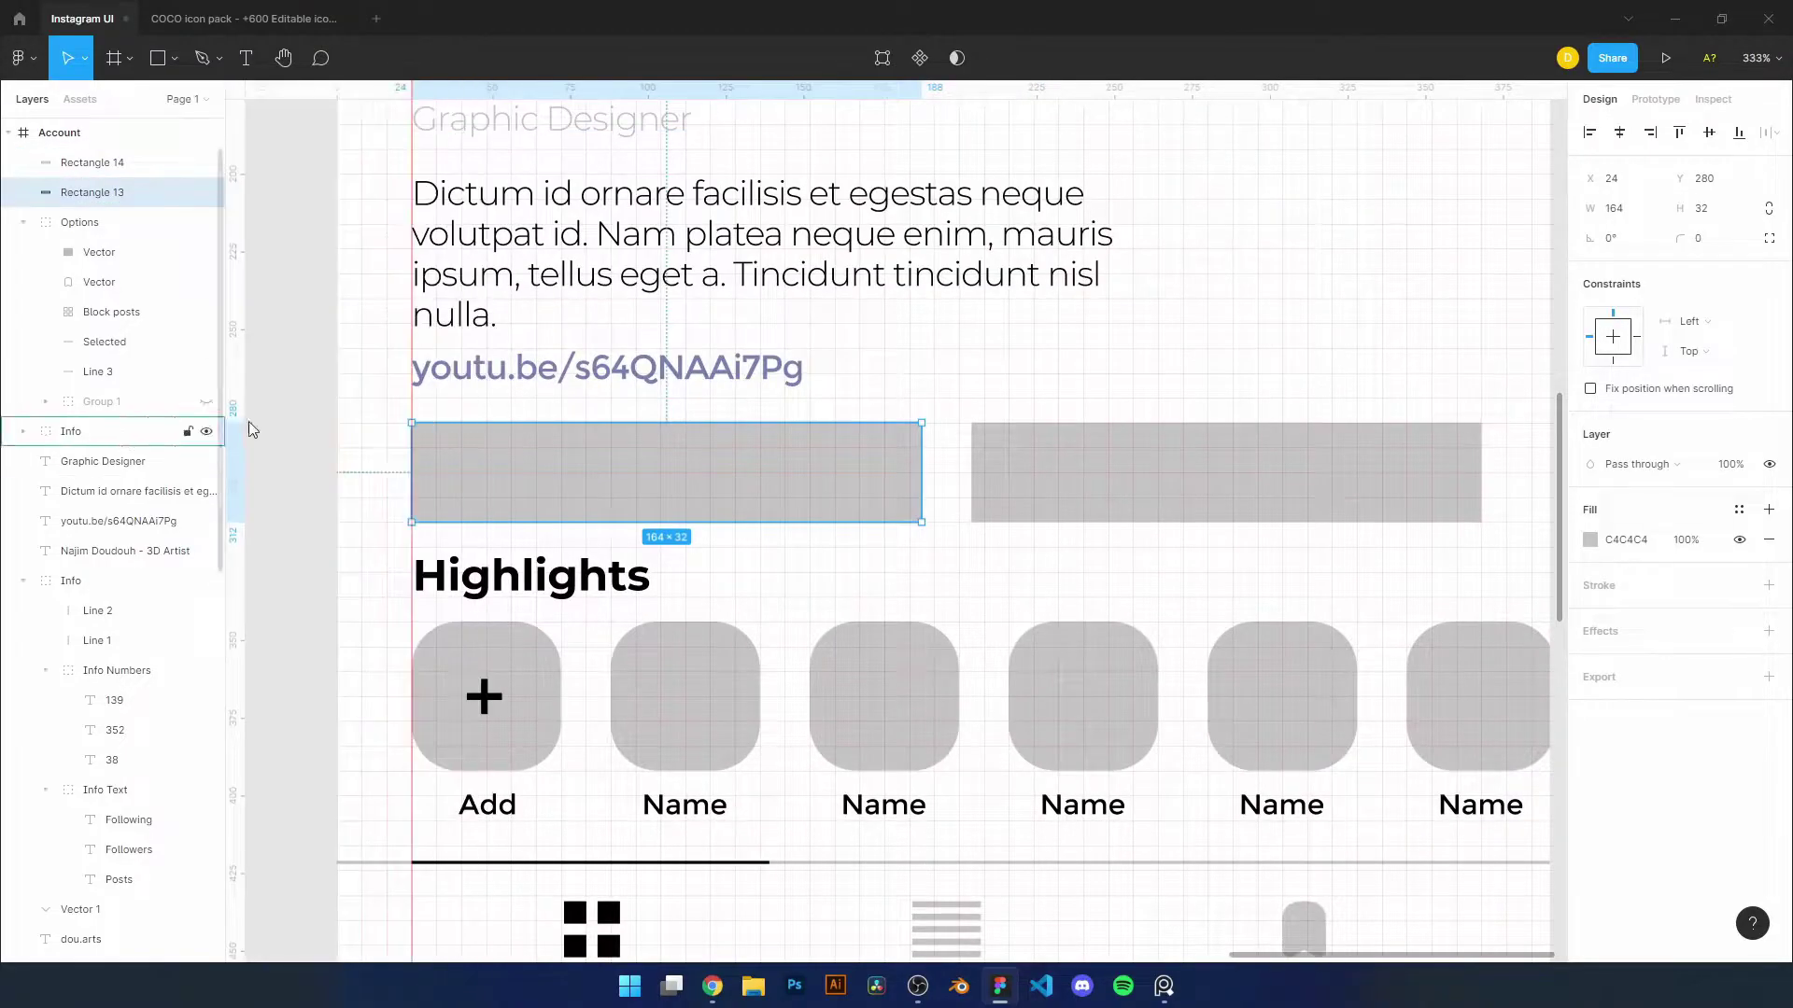
Add a Promotions label on the left button and an Insights label on the right
key("t")
left_click(731, 492)
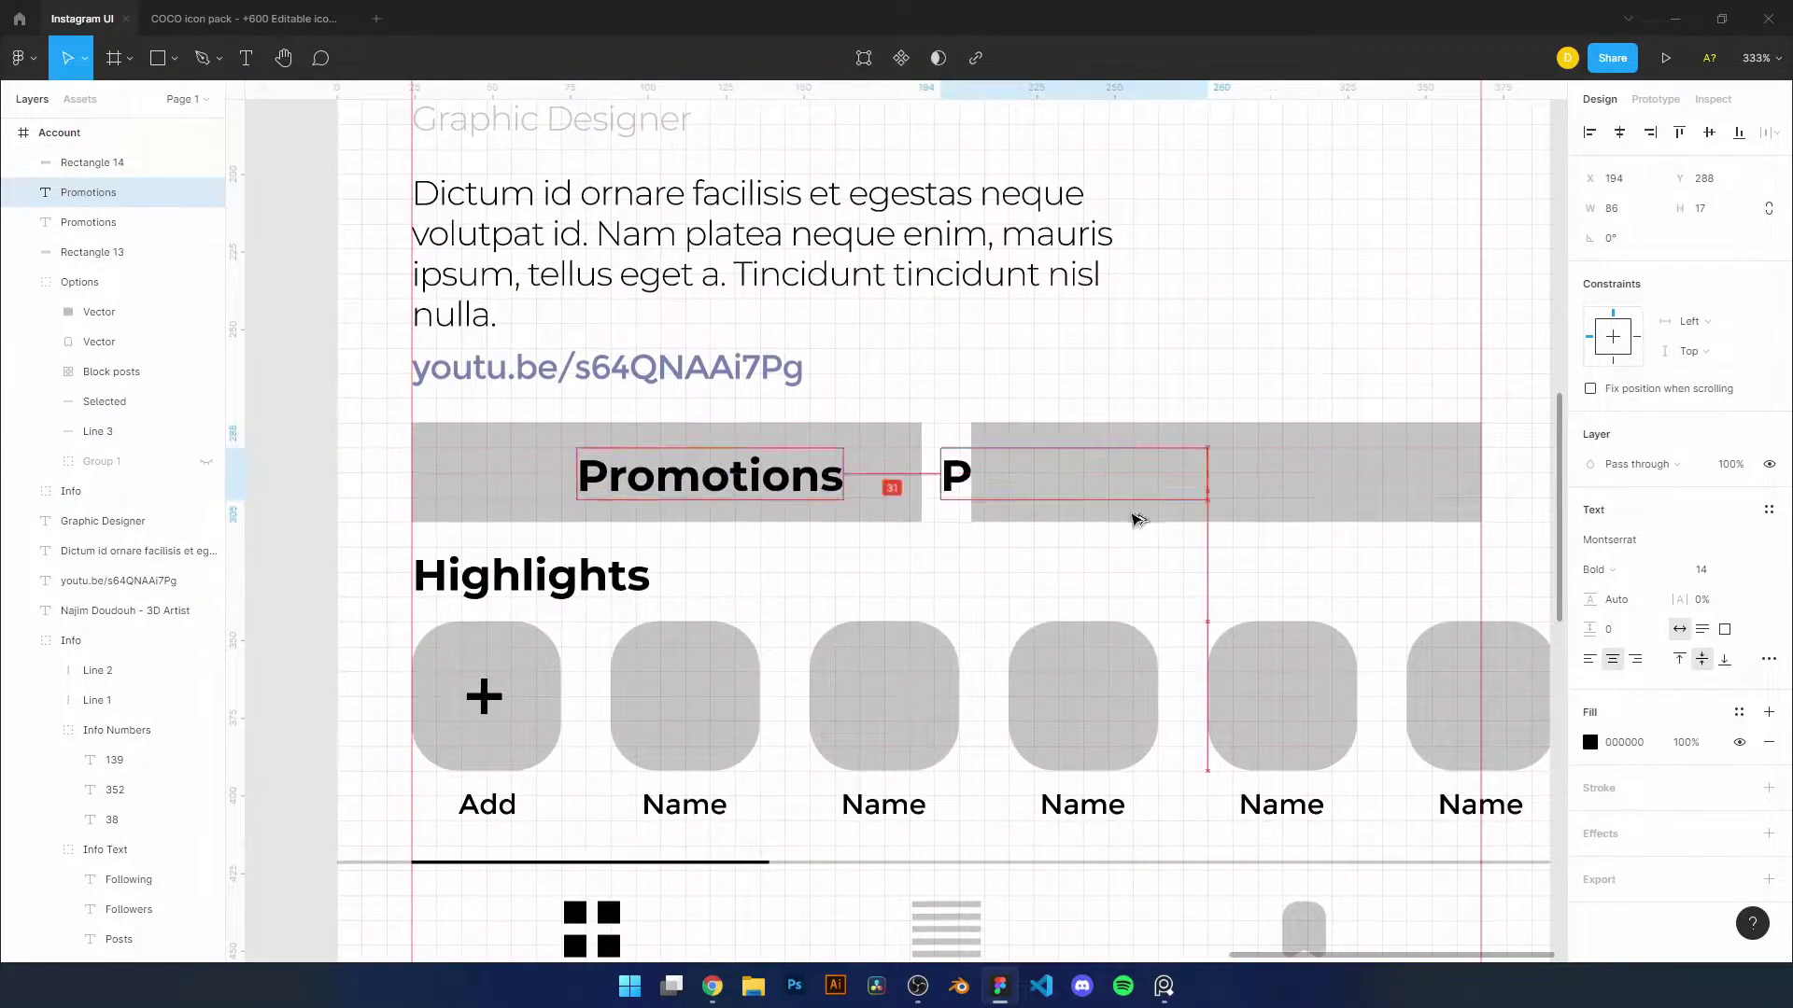
left_click_drag(709, 475, 1076, 473)
double_click(1076, 473)
type("Insights")
Set the button labels, bio texts and profile link to Medium weight
left_click(88, 192, "shift")
left_click(1672, 646)
left_click(1624, 578)
scroll(809, 271, "down", 5)
left_click(103, 521, "shift")
left_click(112, 550, "shift")
left_click(1606, 569)
left_click(1642, 676)
scroll(725, 161, "up", 3)
scroll(725, 161, "down", 2)
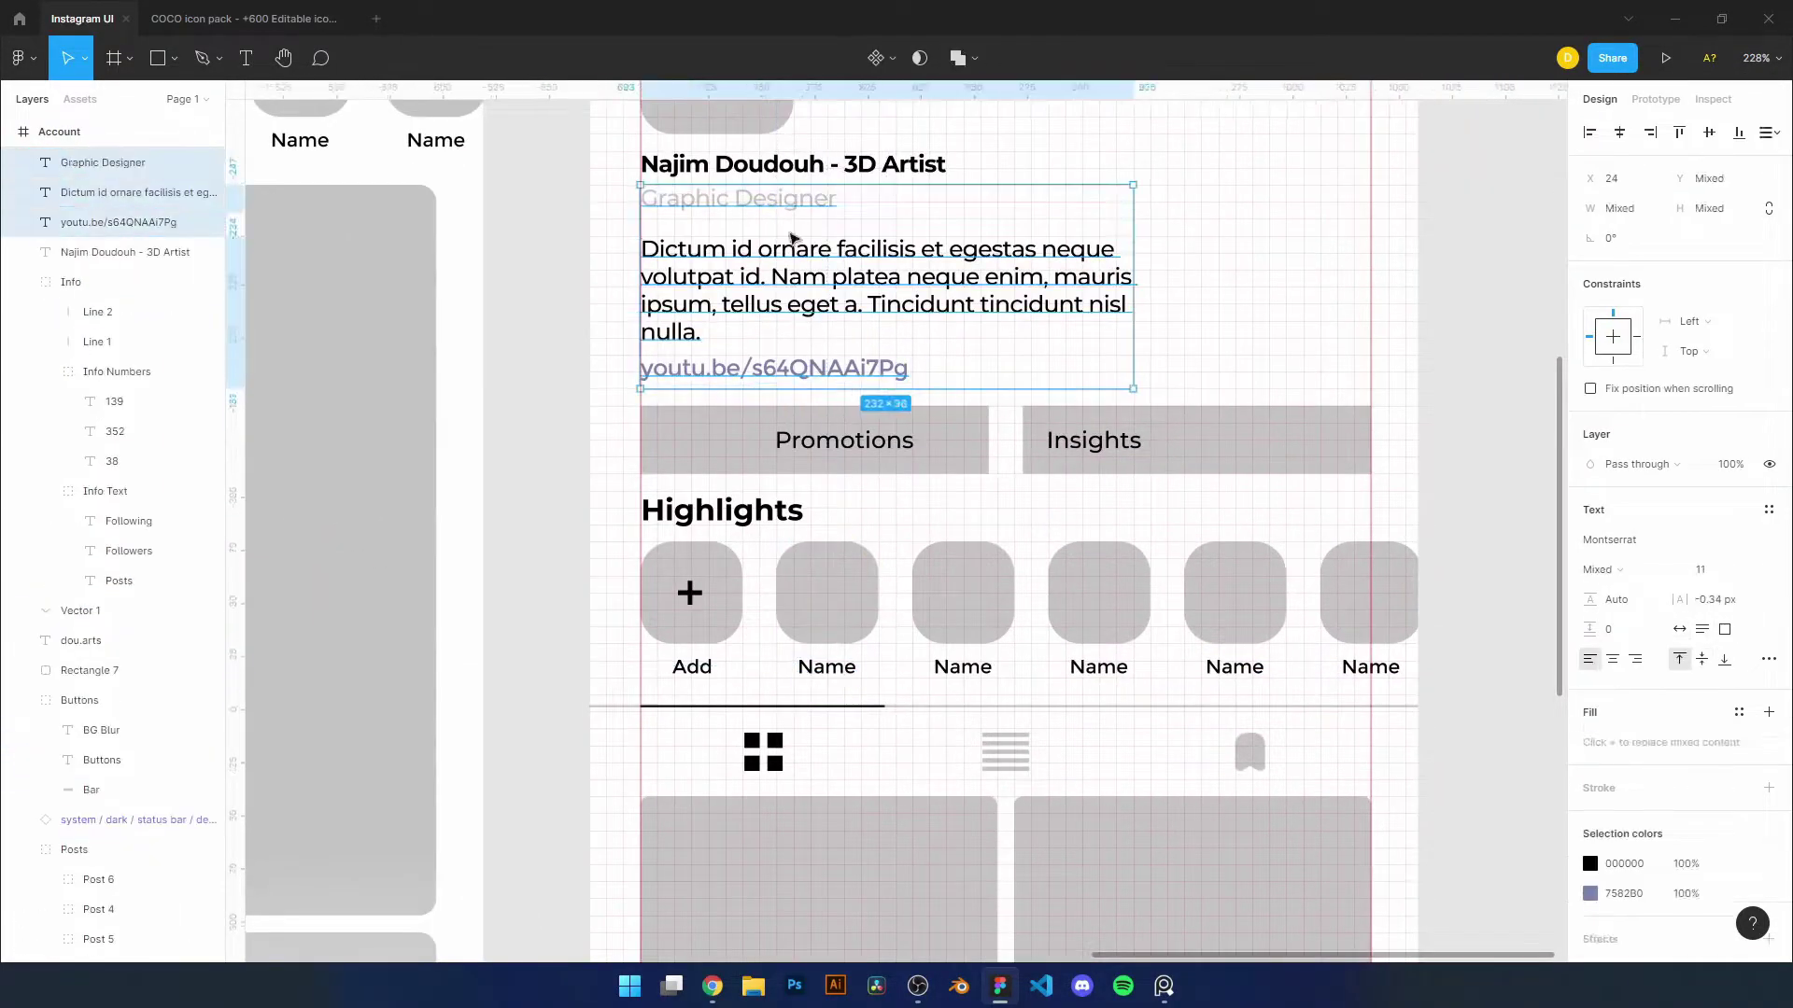
left_click(1140, 459)
Check the Promotions and Insights labels, then collapse the Account layer list
scroll(1205, 464, "down", 3)
left_click(896, 320)
left_click(1120, 322)
key("Escape")
scroll(1245, 439, "down", 5)
scroll(1245, 439, "up", 3)
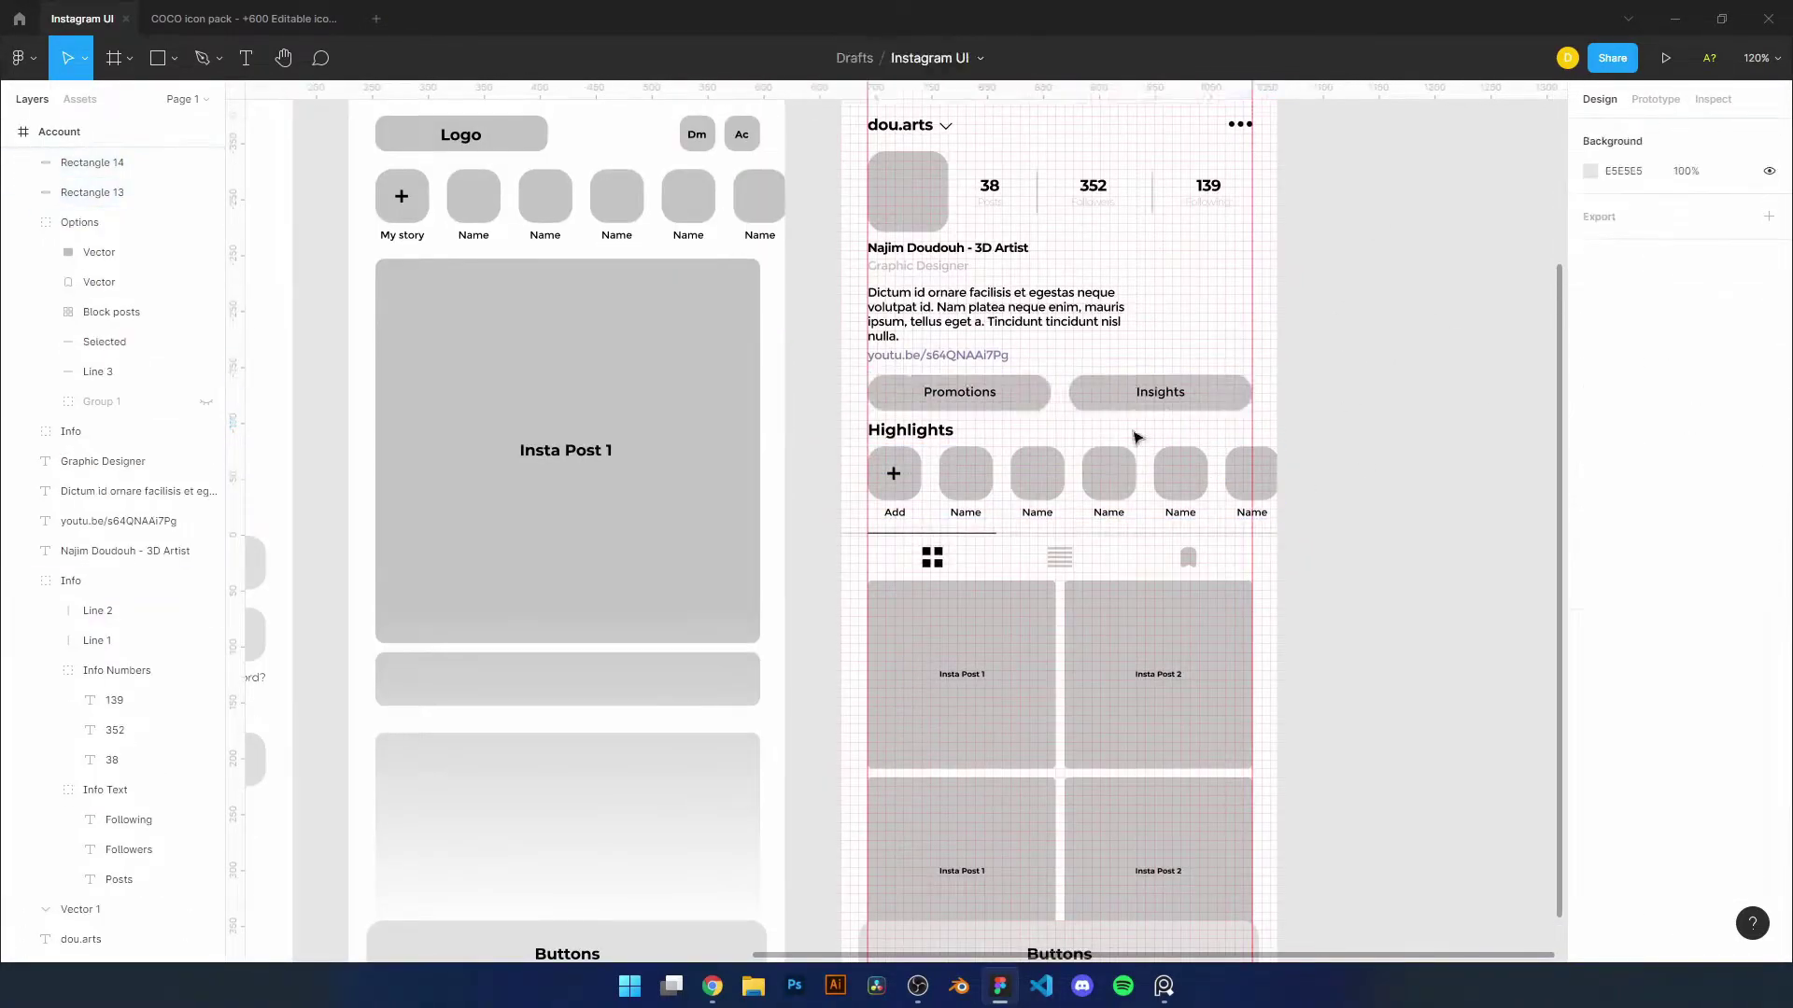
left_click(95, 225)
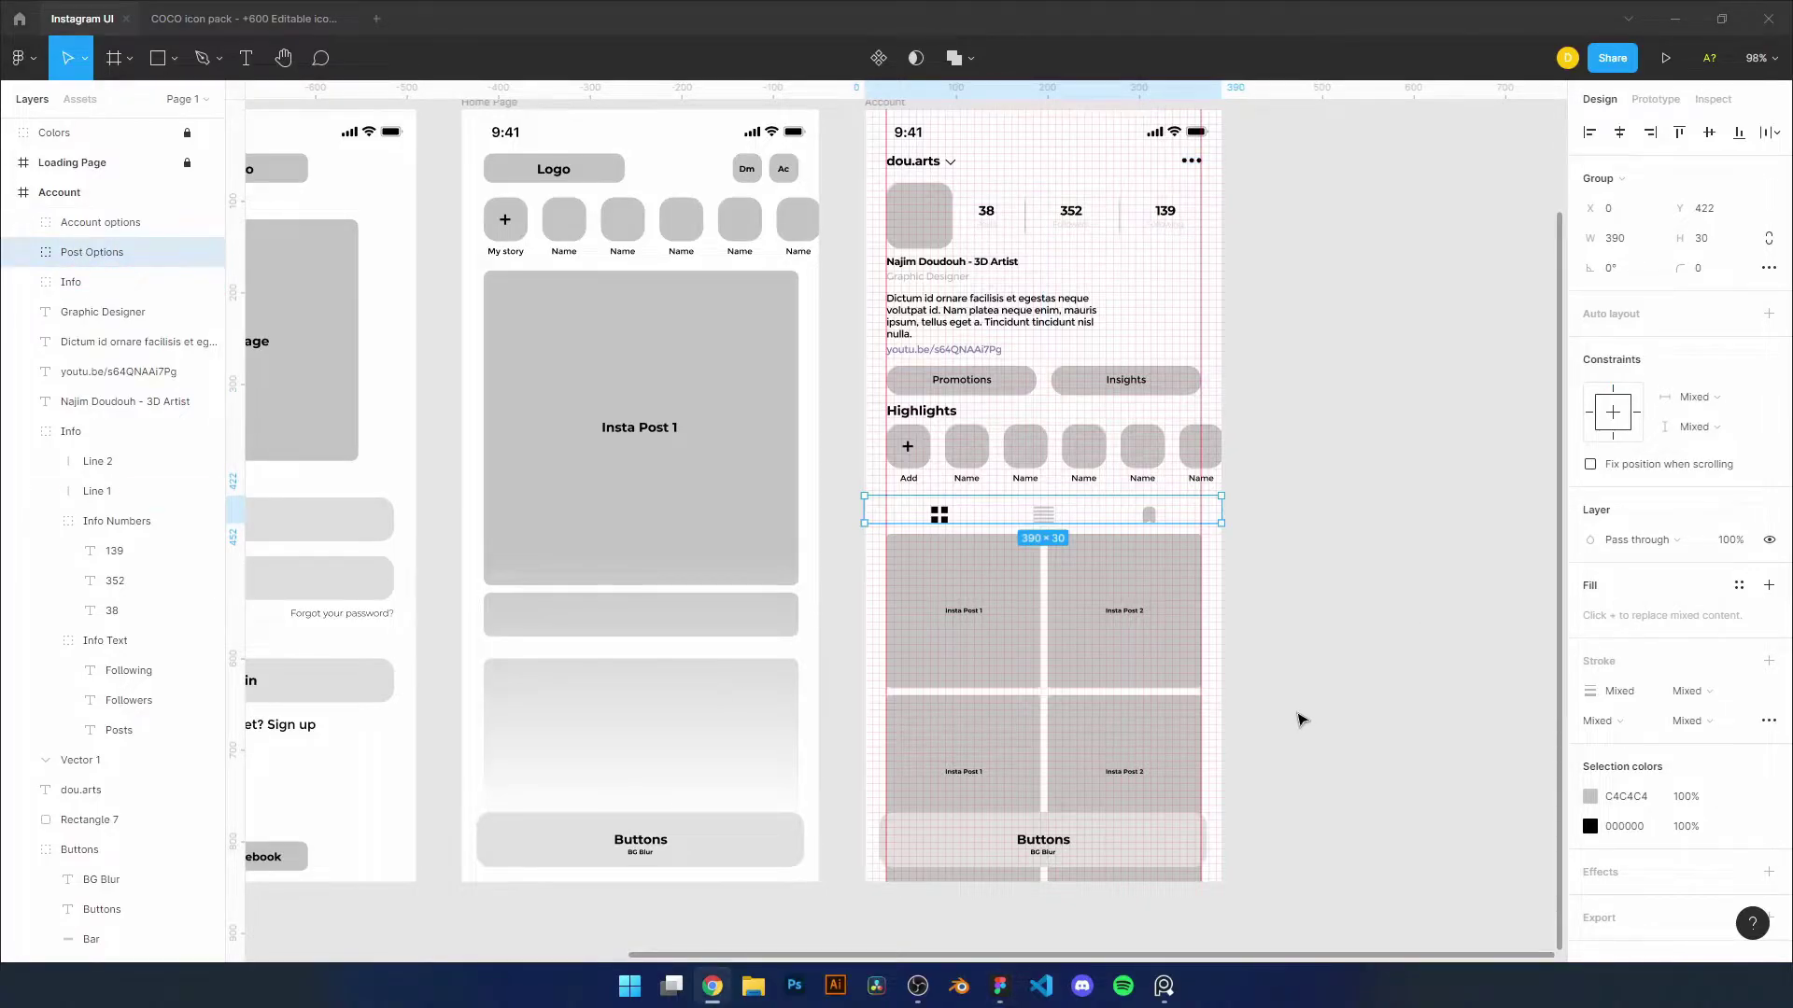
left_click(1302, 719)
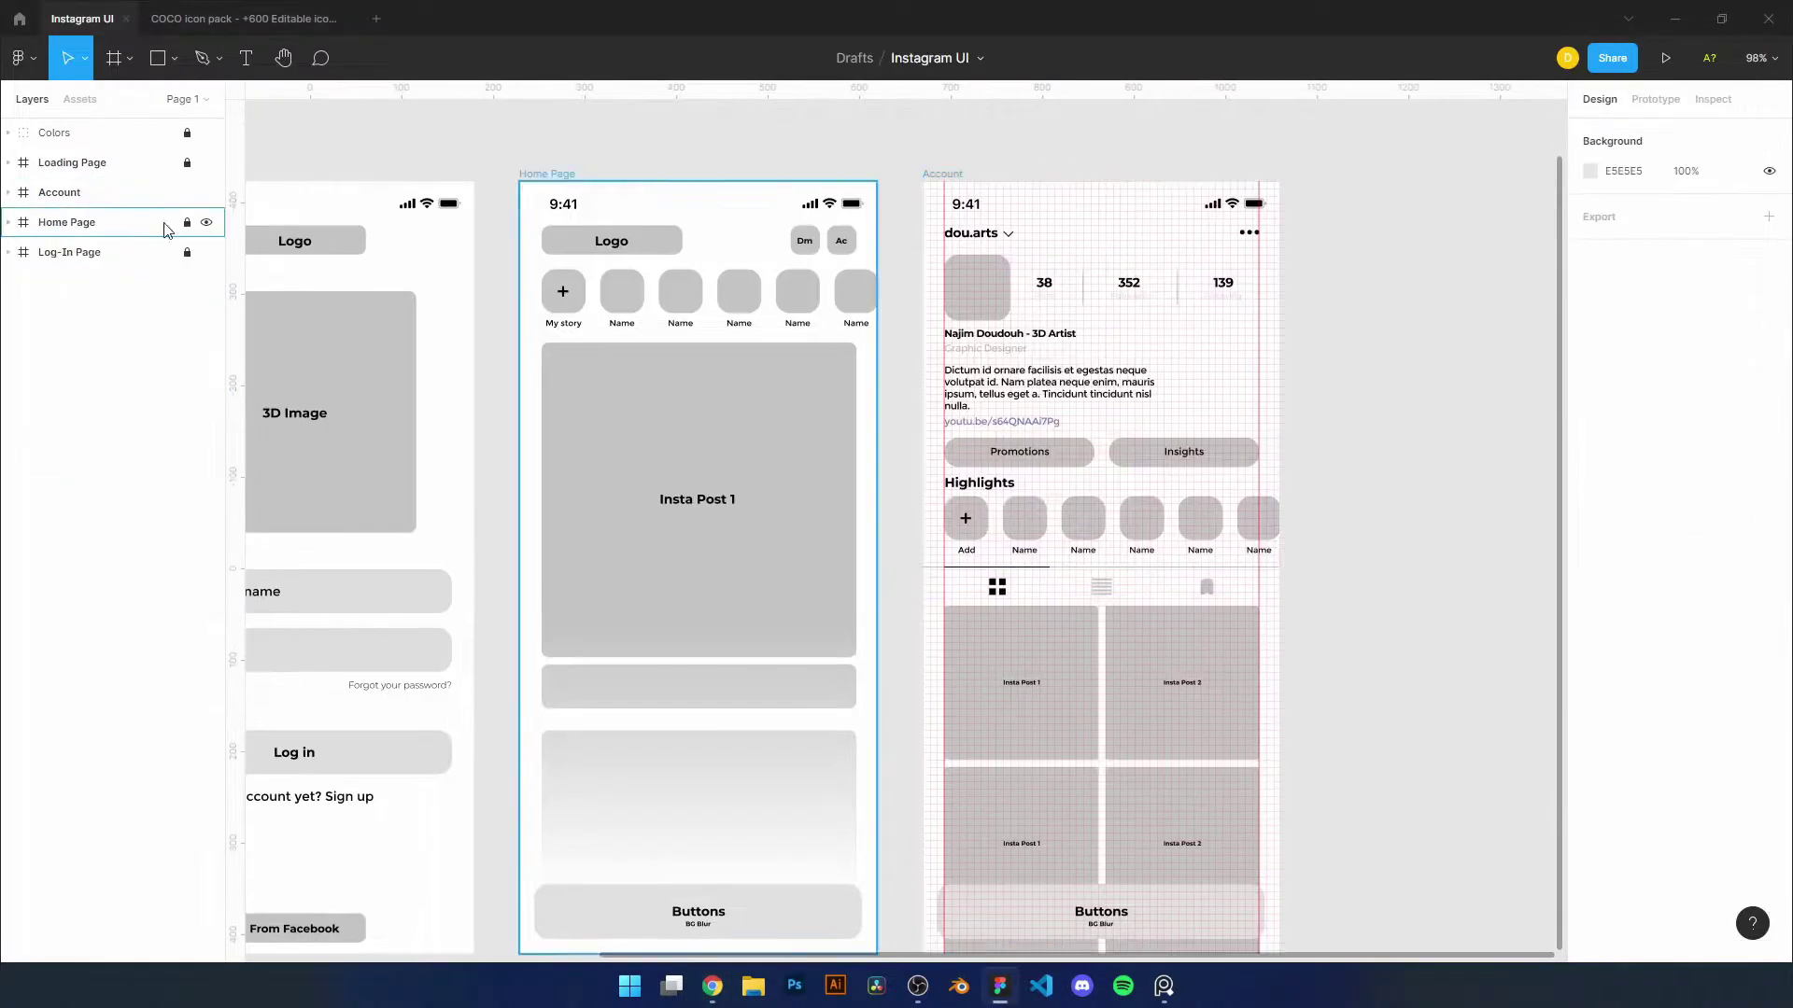
left_click(93, 222)
left_click(60, 192)
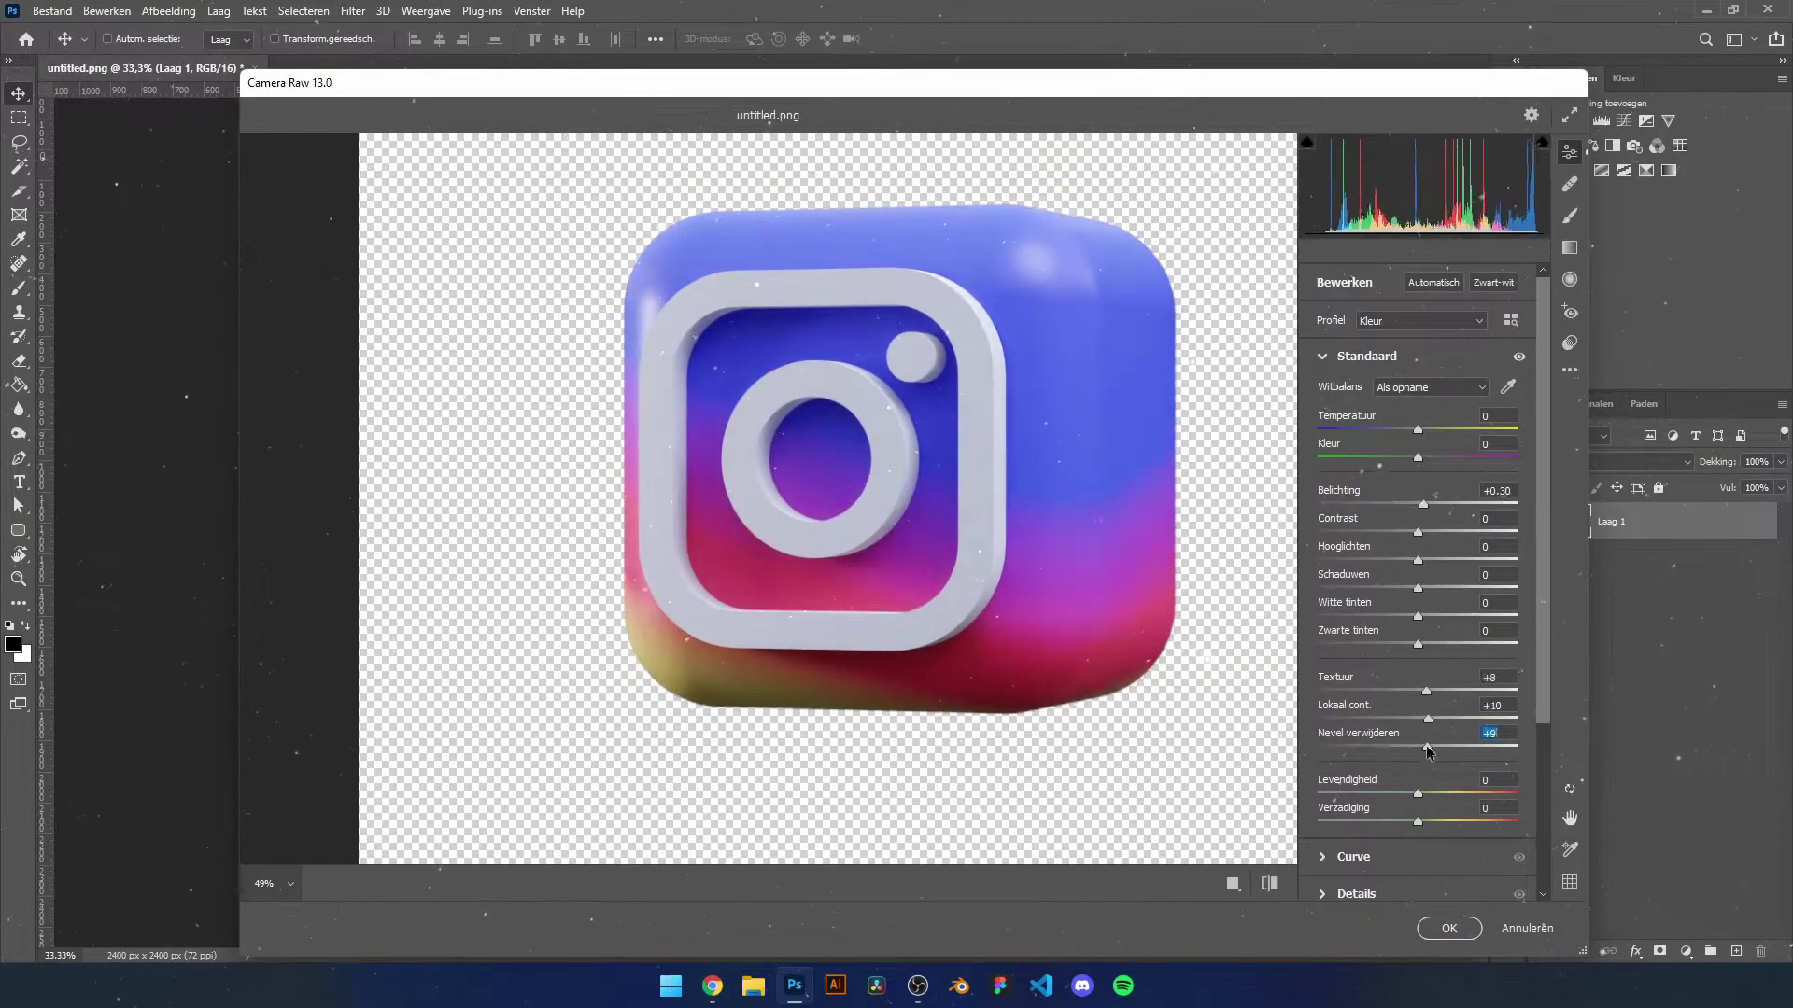
In Camera Raw, raise the logo's Highlights, Texture and Dehaze and lower Shadows, then save it for web as PNG-24
left_click_drag(1417, 560, 1449, 560)
left_click_drag(1417, 589, 1404, 588)
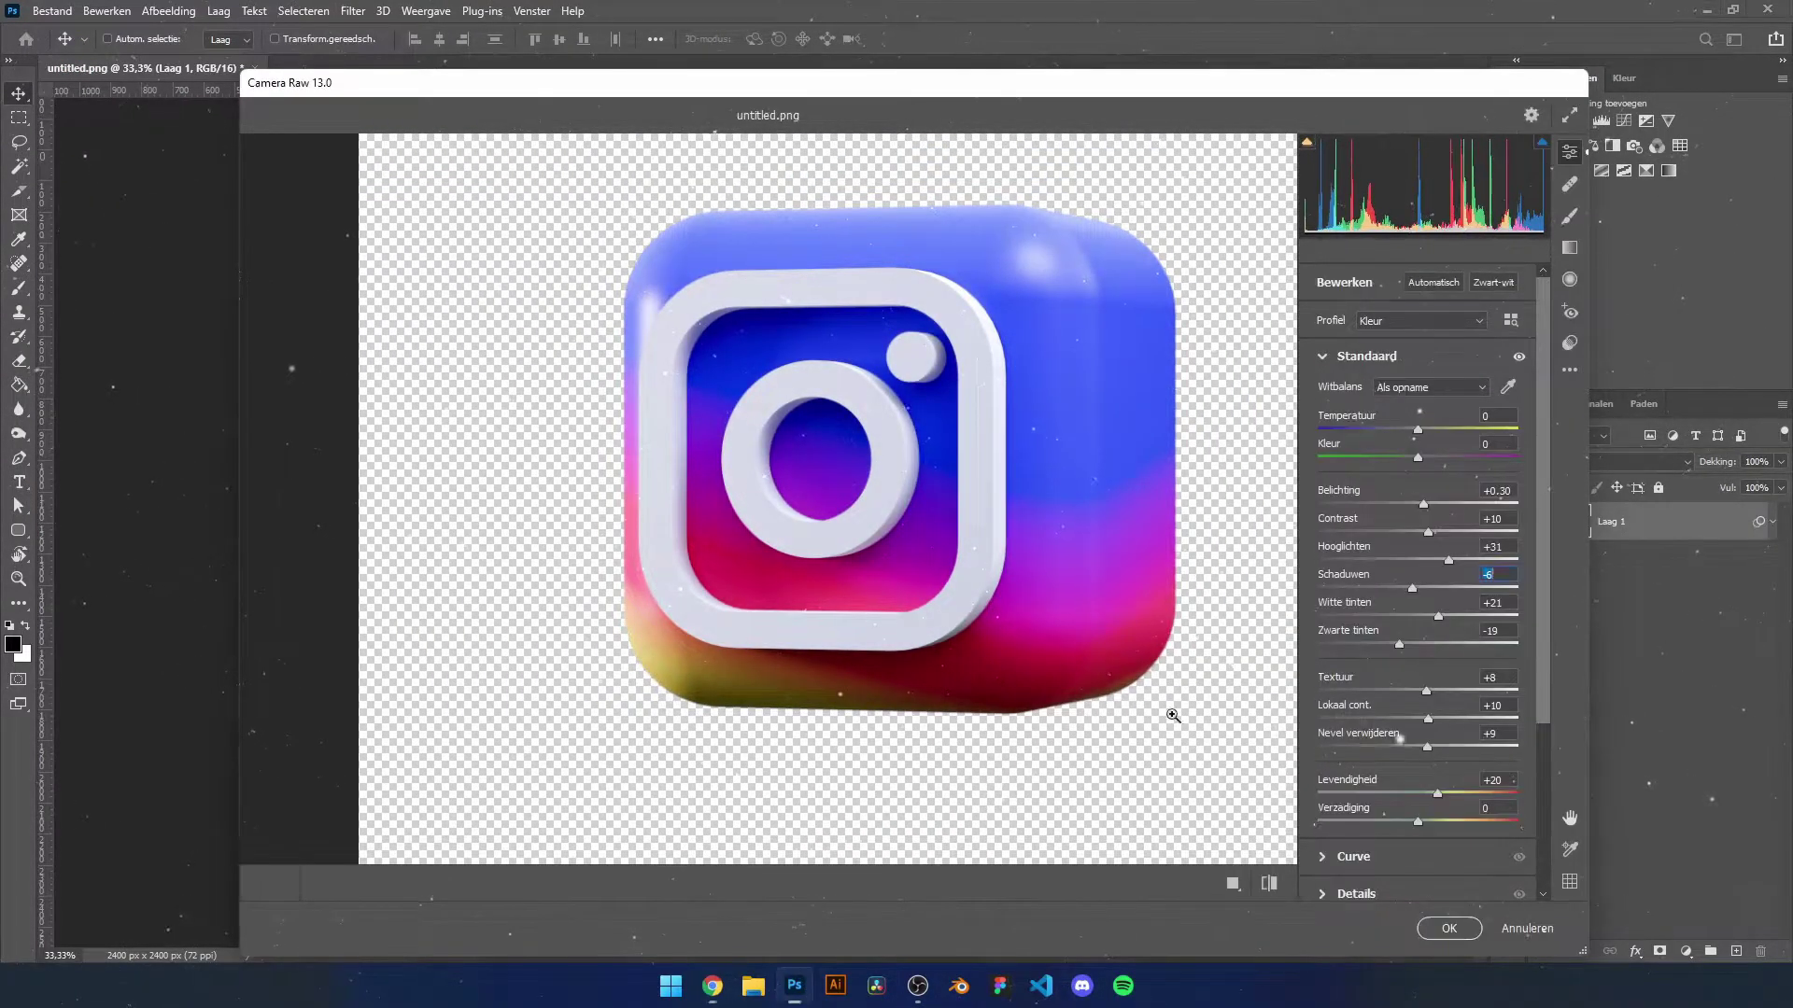
left_click_drag(1426, 691, 1444, 691)
key("Return")
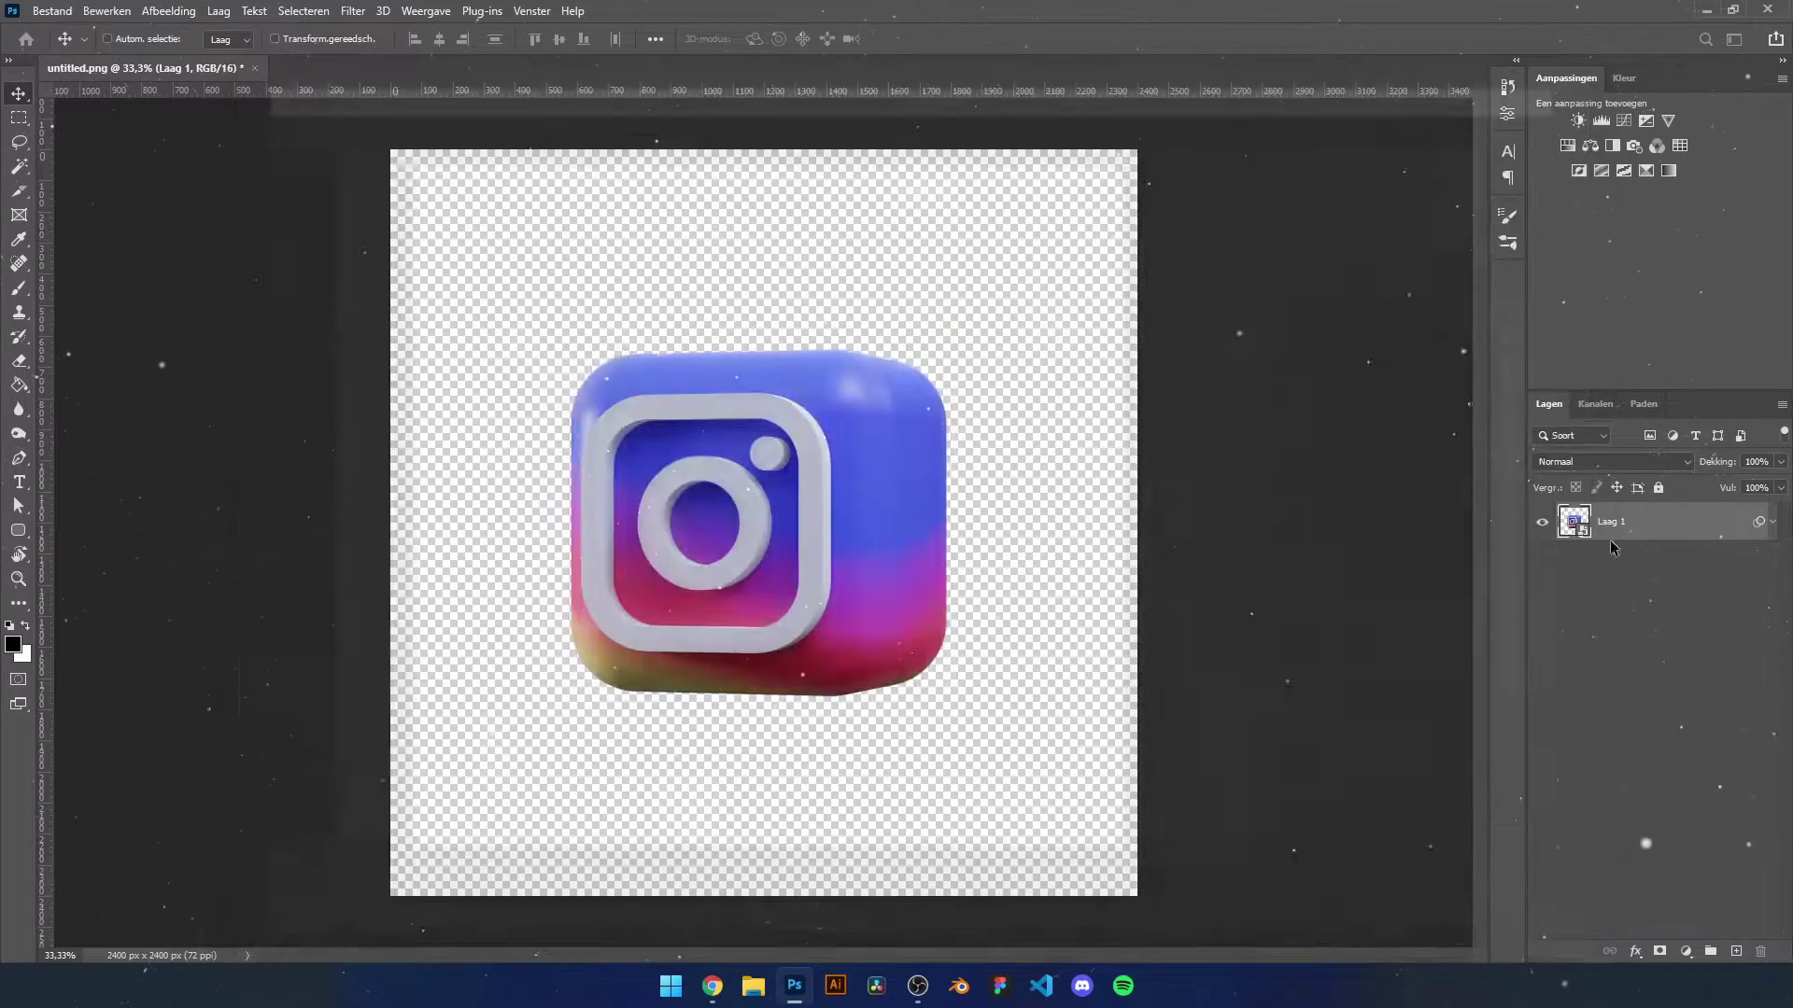
key("ctrl+alt+shift+s")
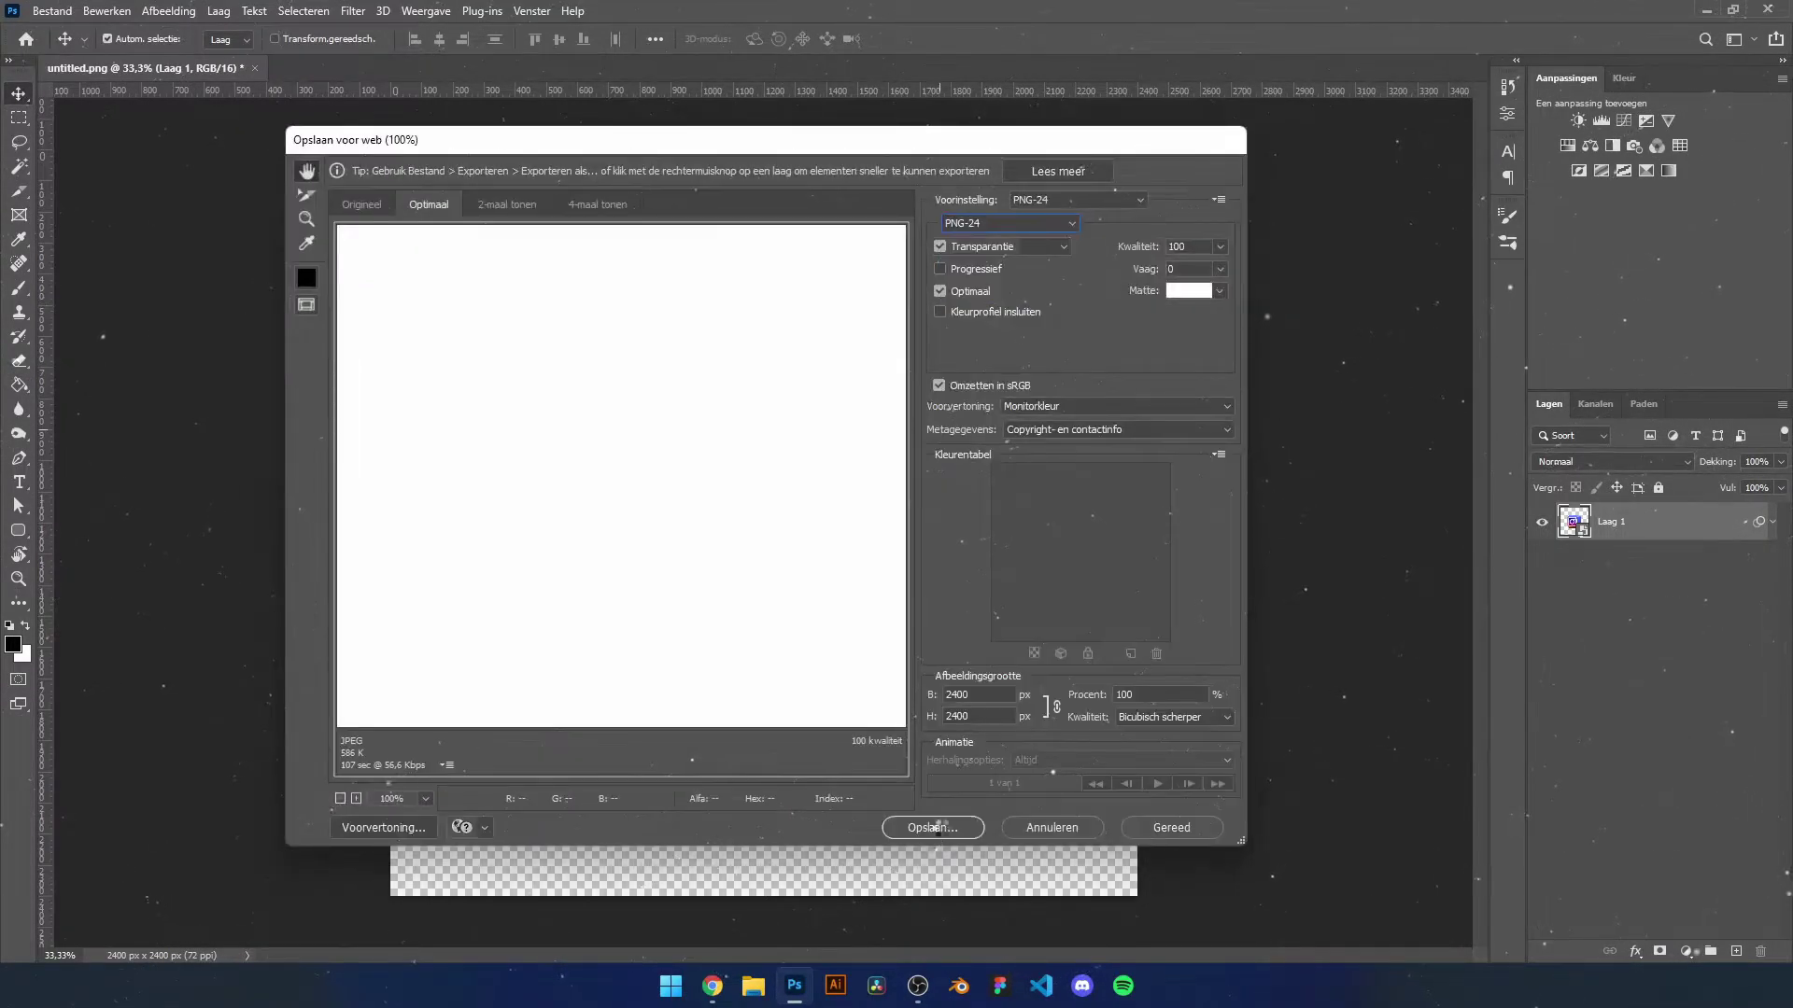
left_click(934, 827)
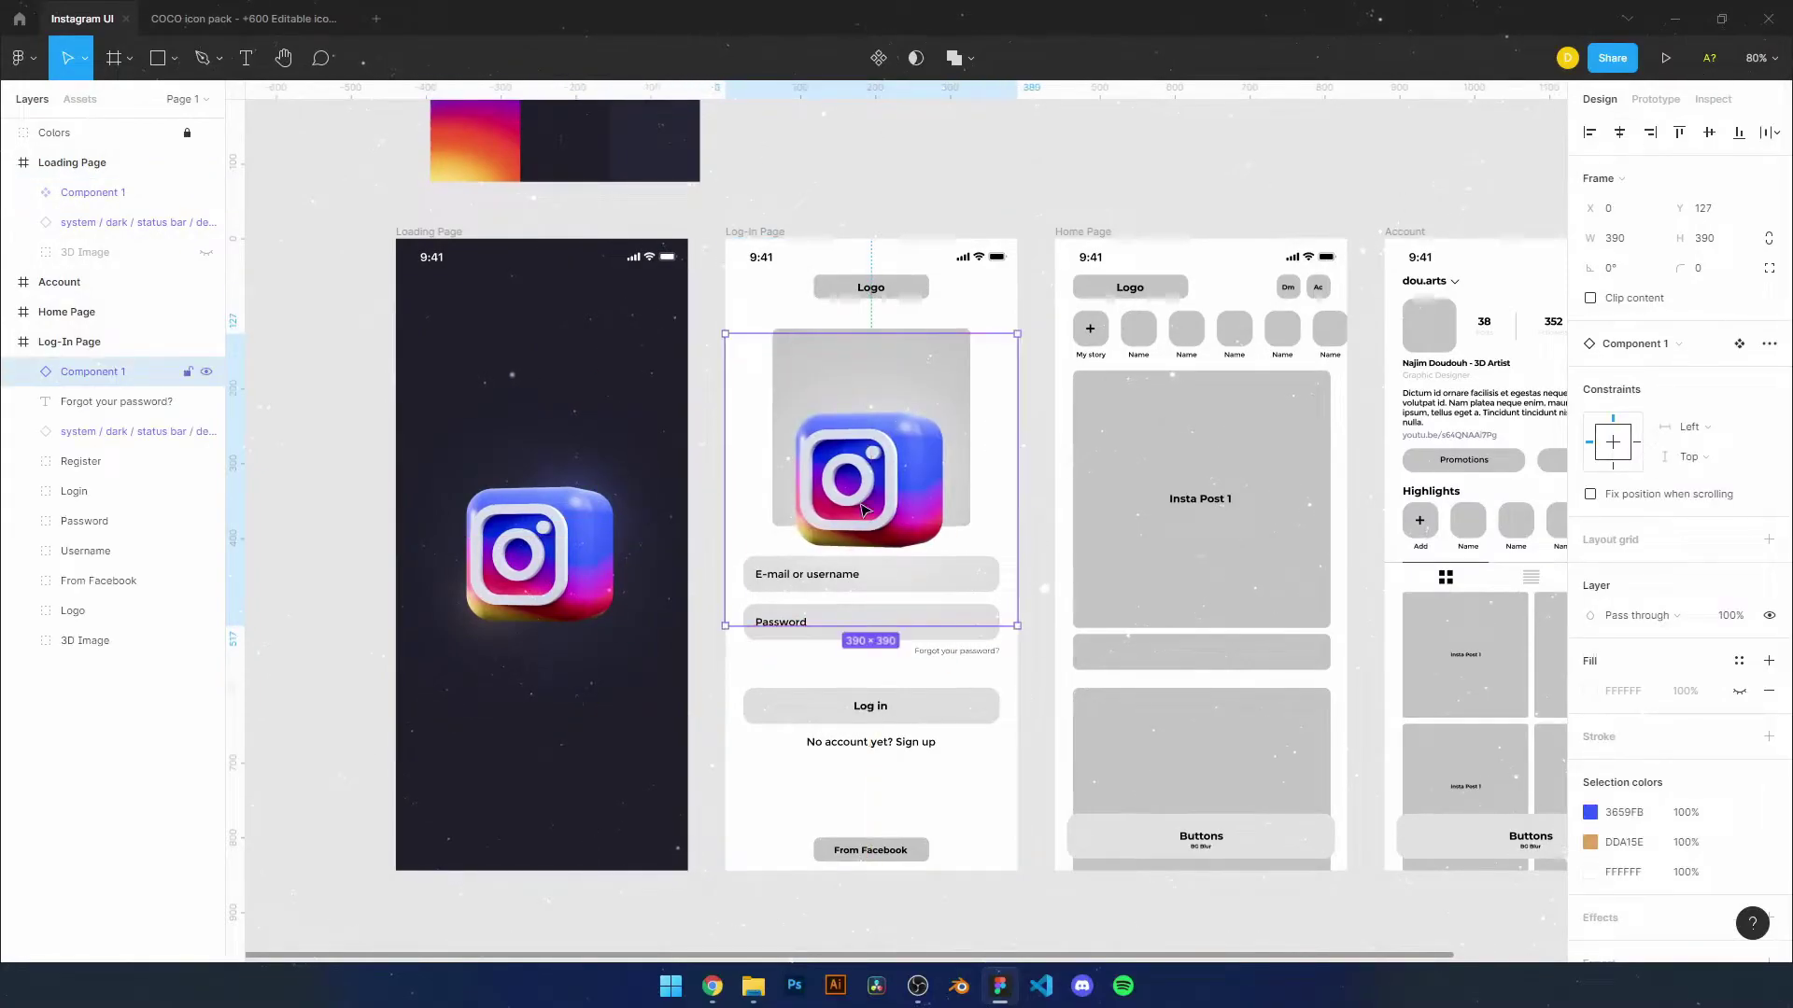
Move the logo higher, make the sign-up text white, and fill the input fields with 262736
left_click_drag(864, 510, 880, 463)
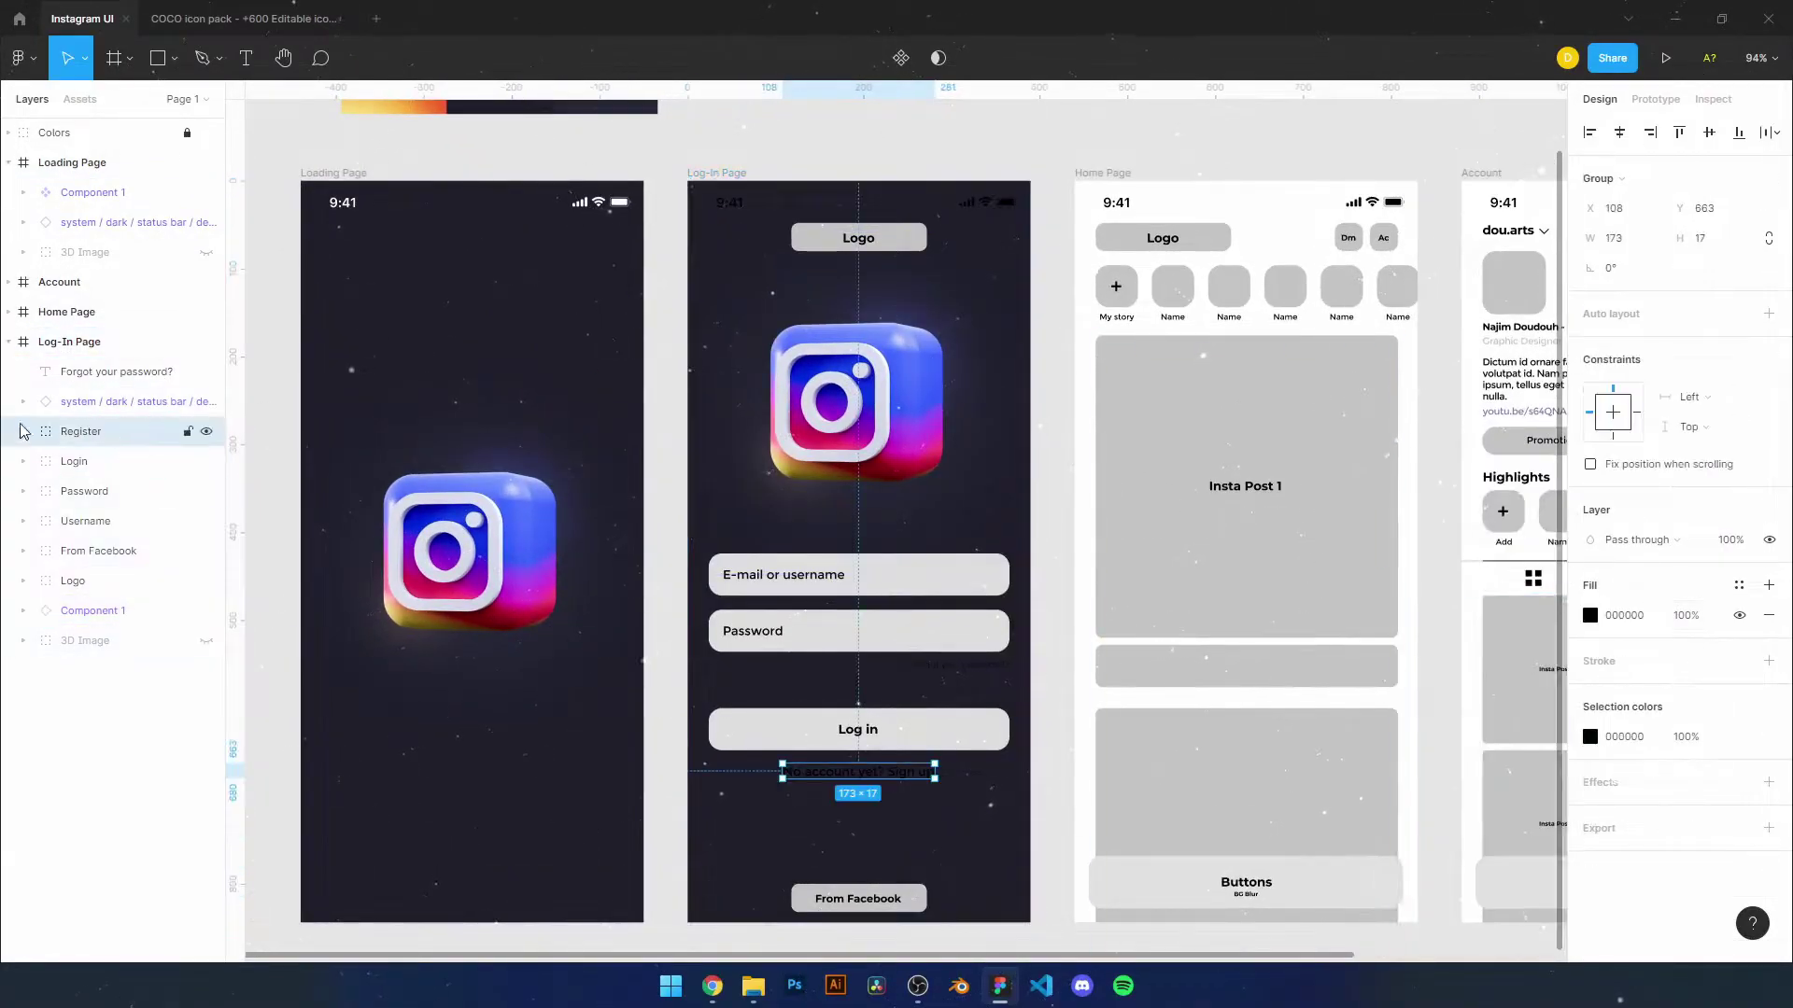
left_click(1590, 615)
left_click(84, 521)
left_click(85, 551, "shift")
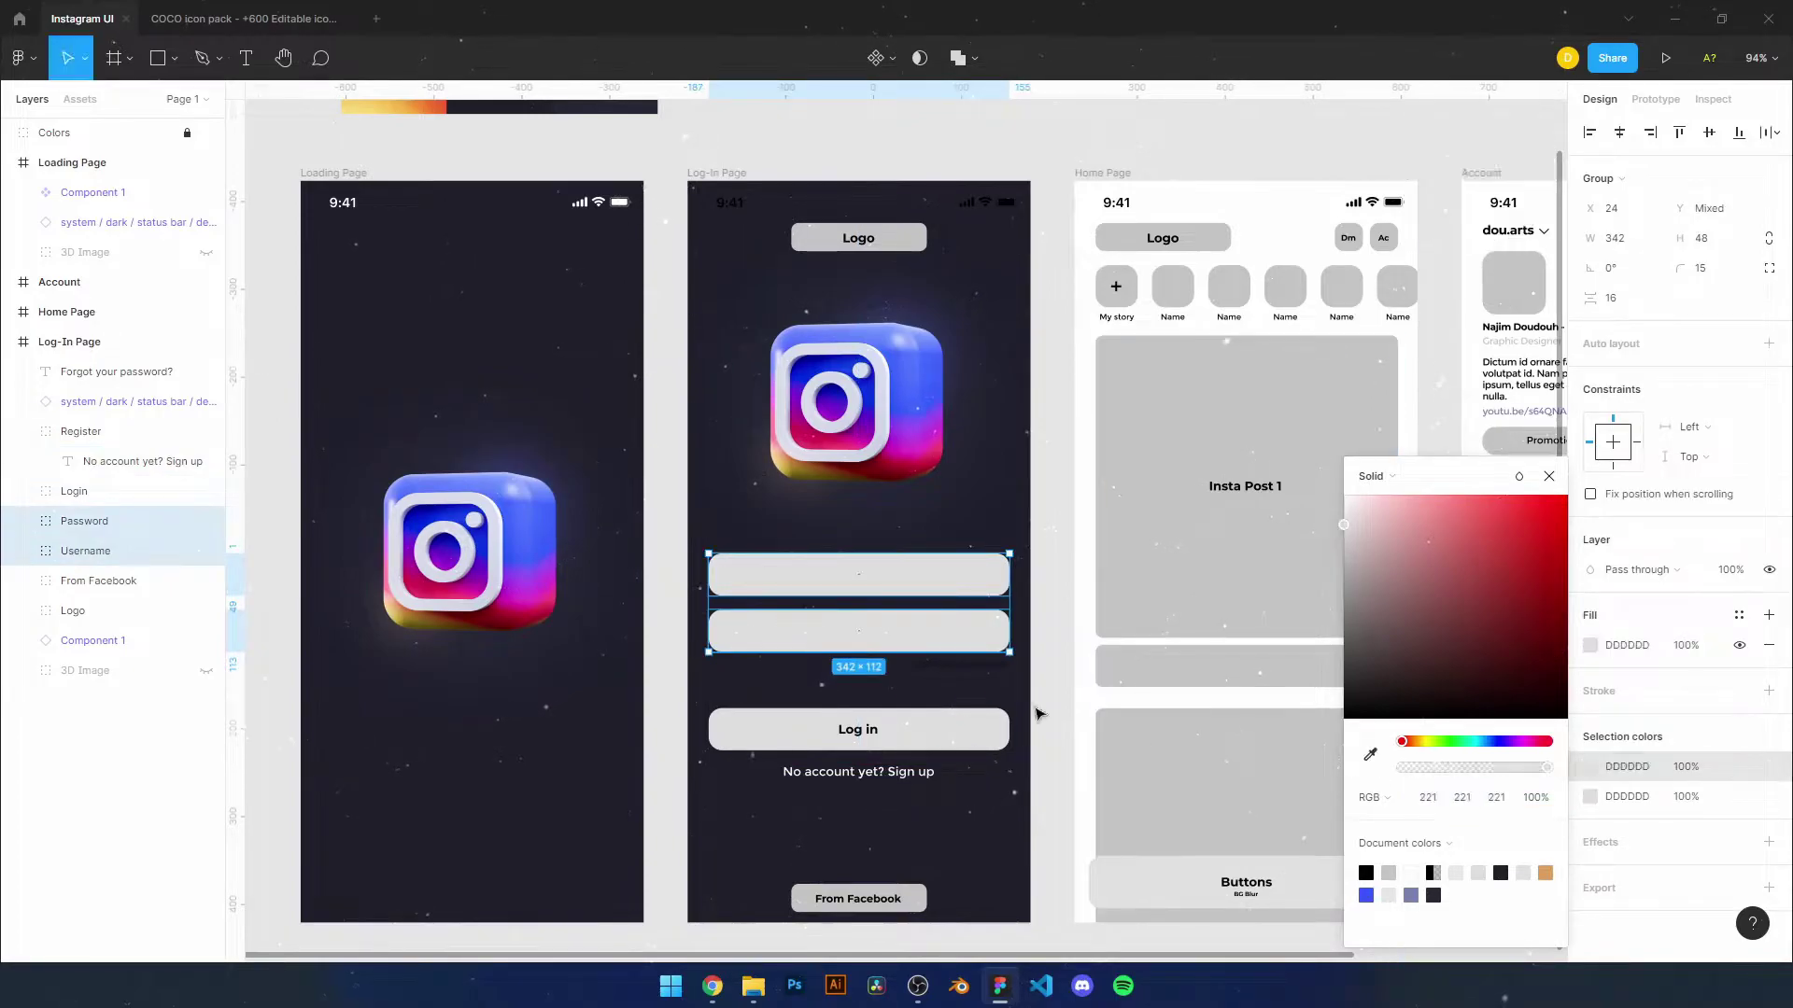
key("ctrl+alt+v")
Recolour the Username and Password placeholders and turn the Log in button blue (466BFC)
left_click(68, 541)
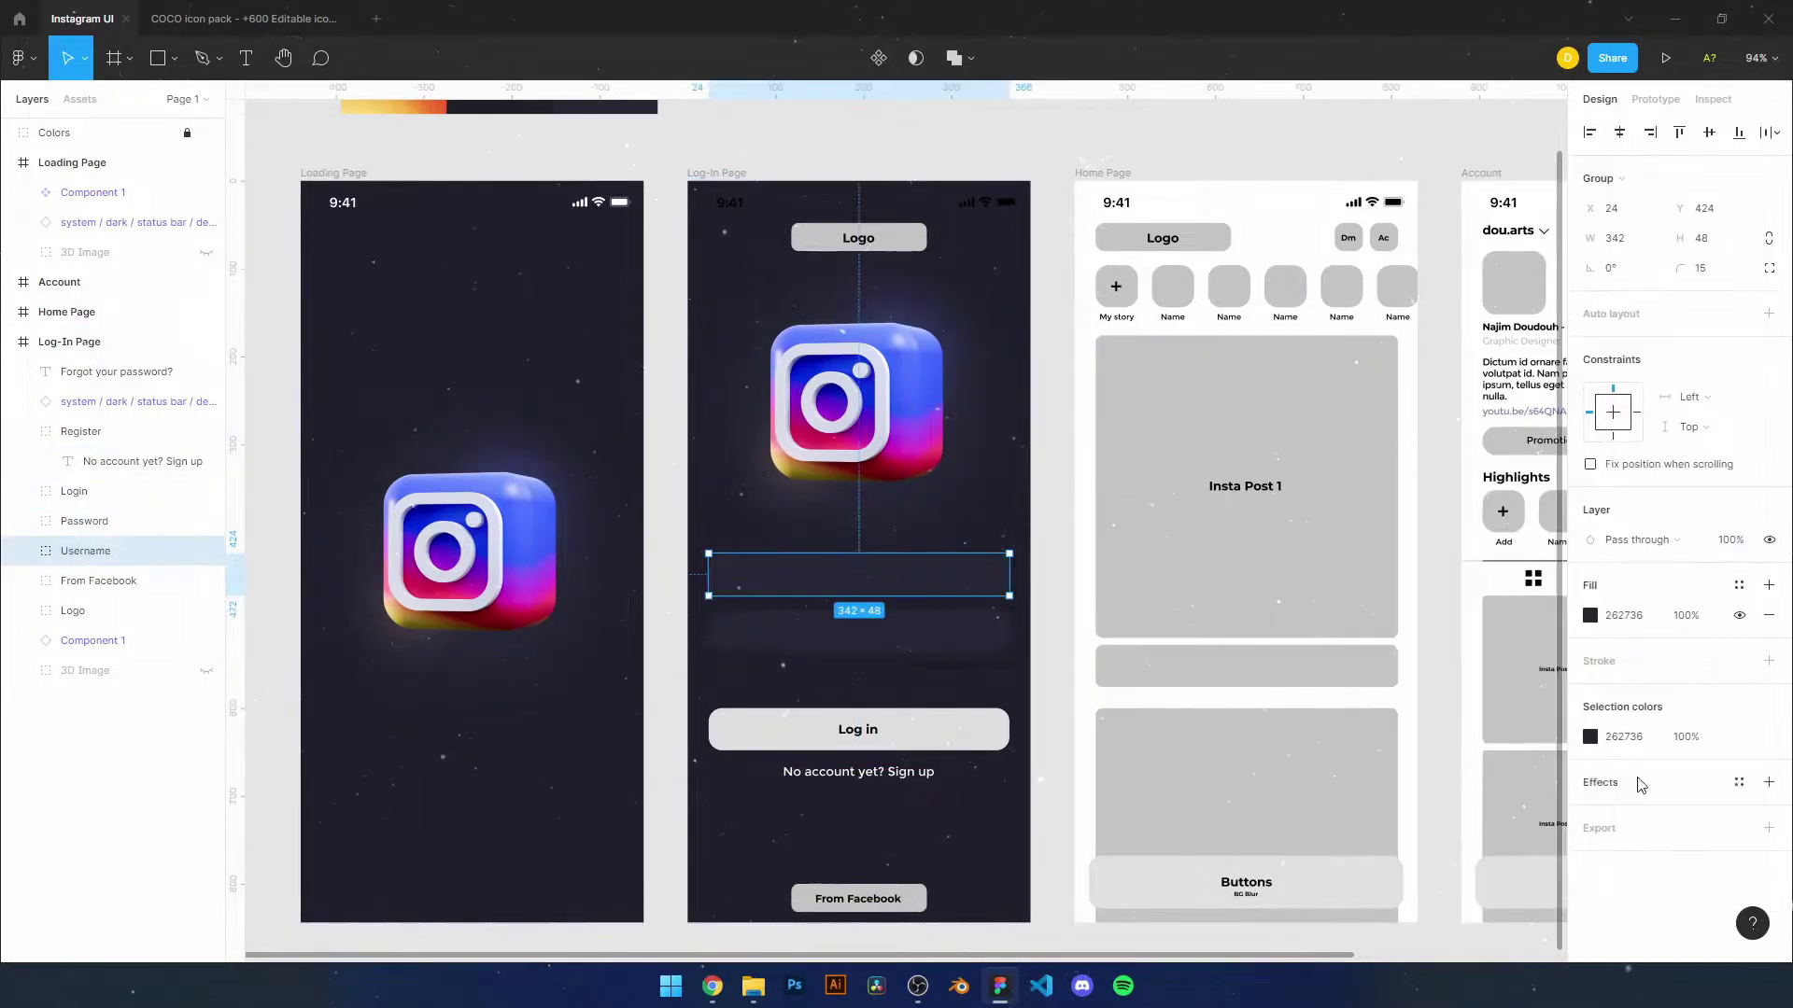
left_click(143, 647)
left_click(93, 551, "shift")
left_click(1590, 712)
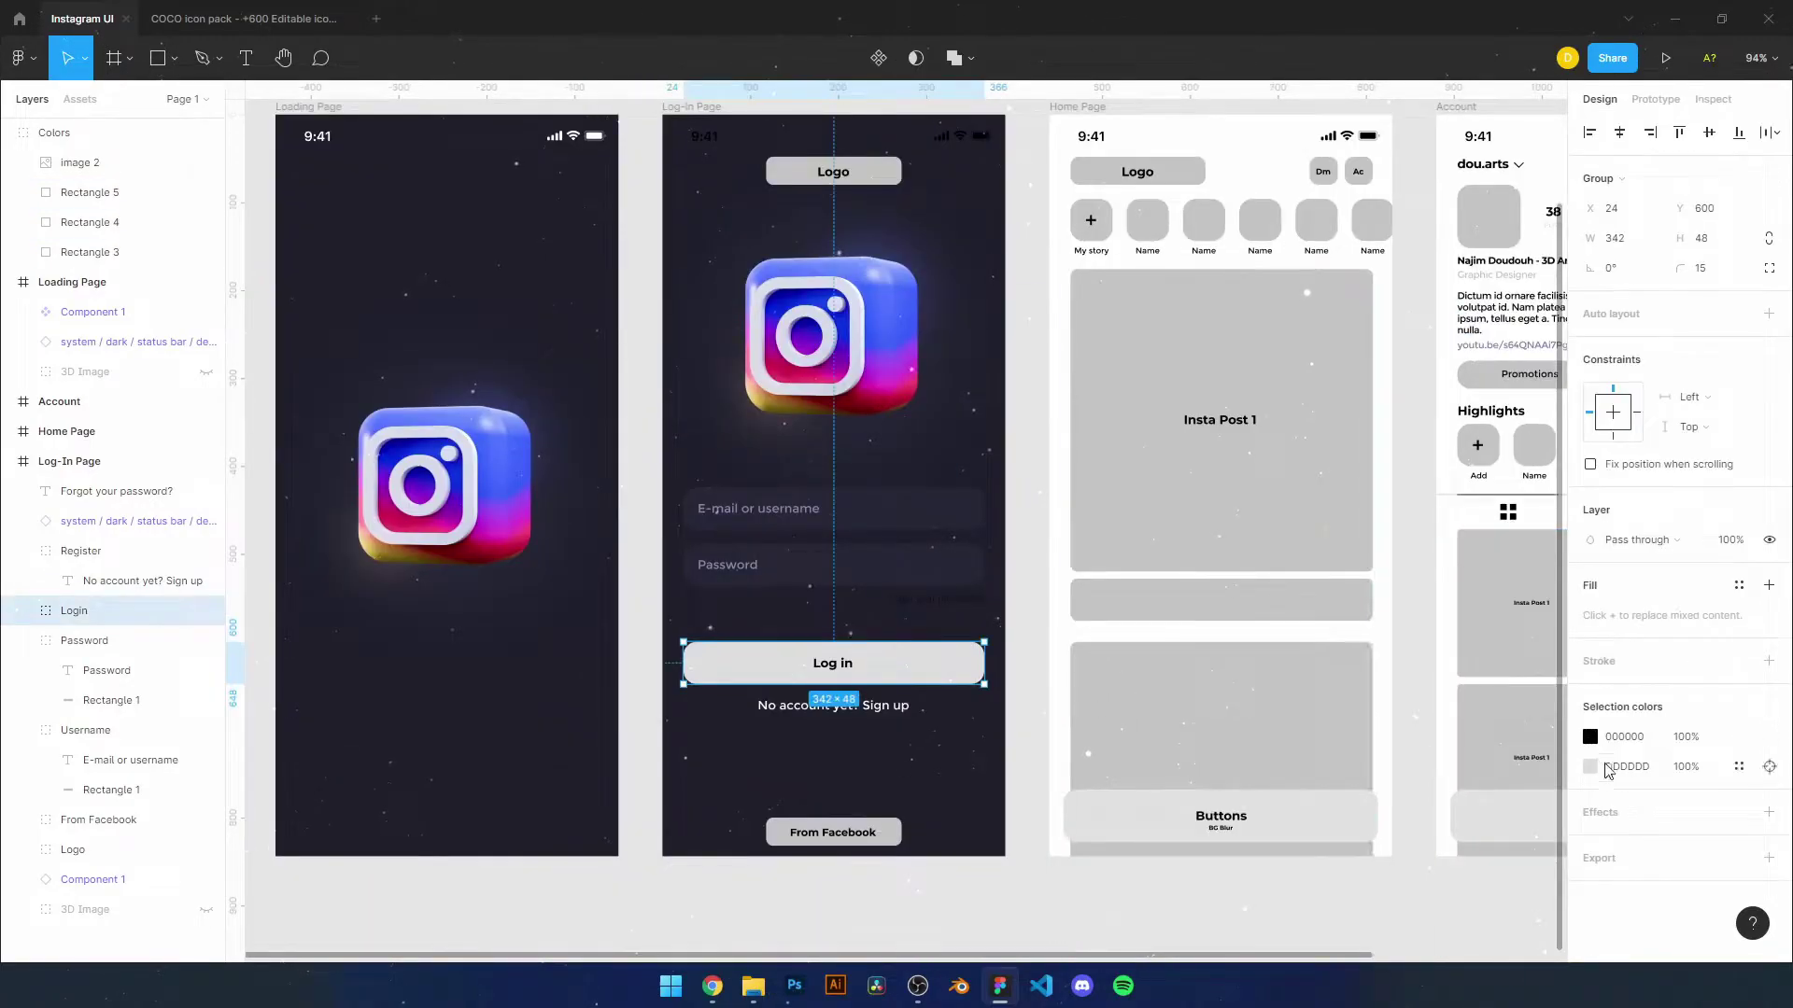
left_click(1590, 766)
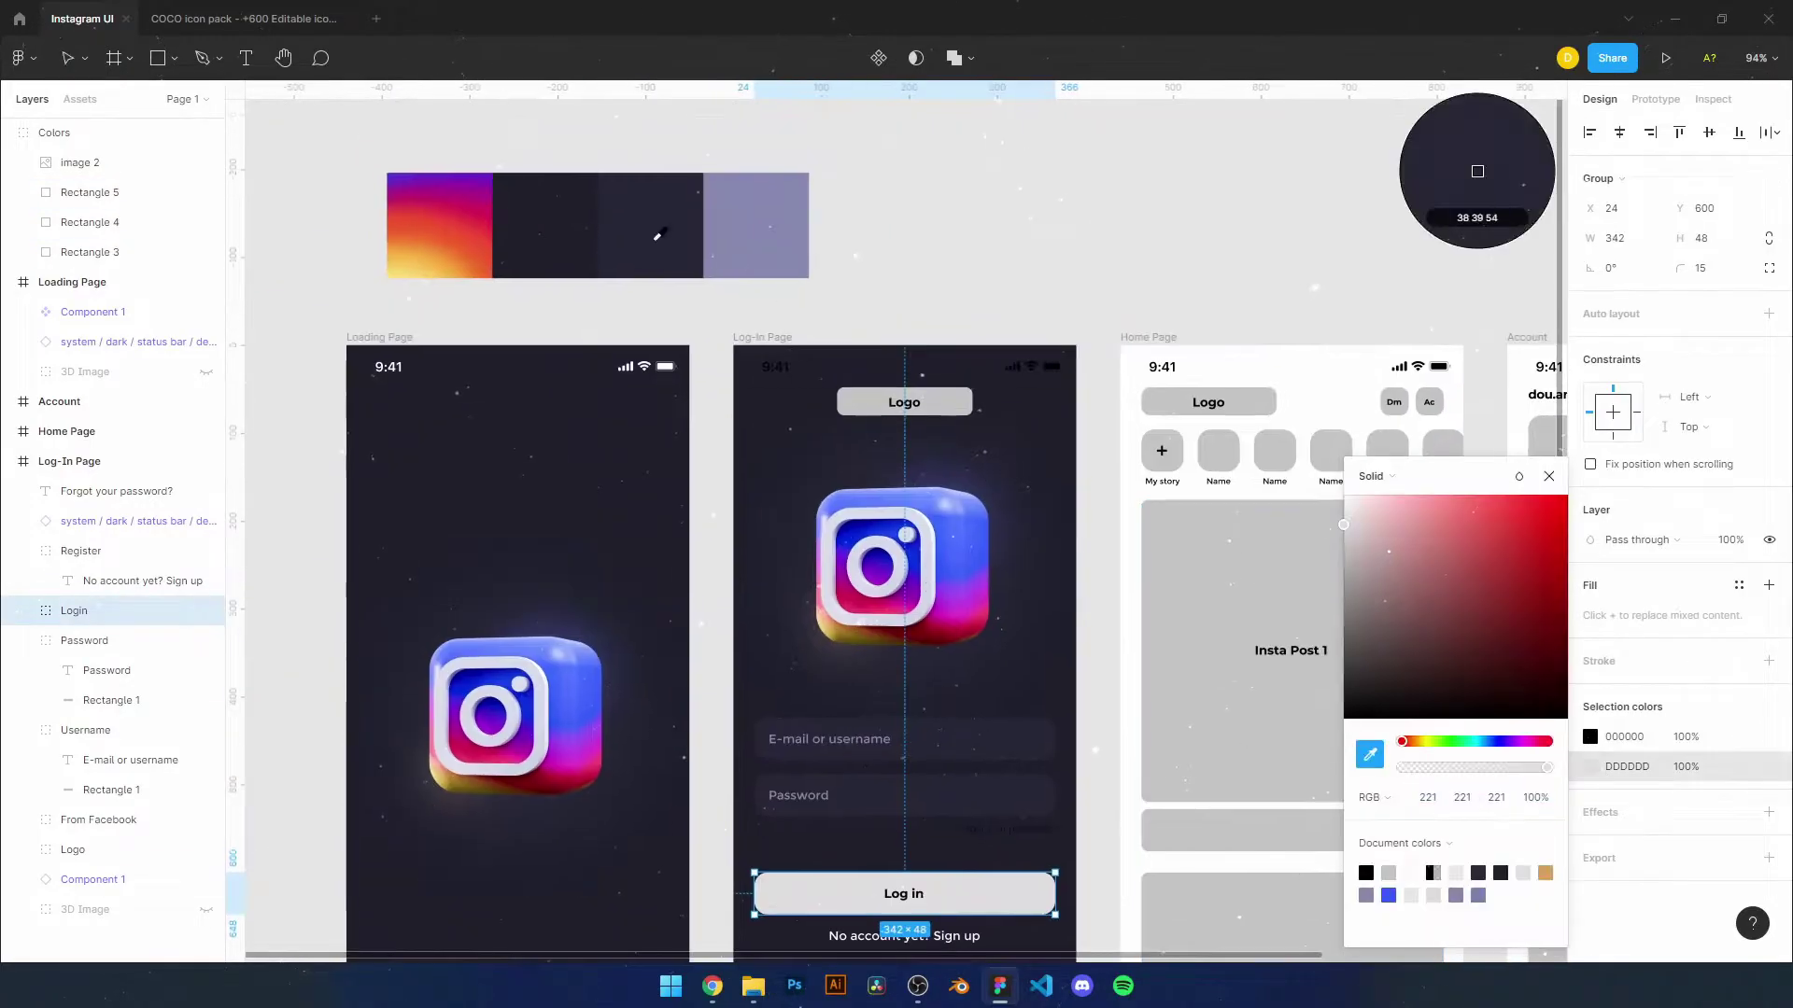
left_click(1389, 896)
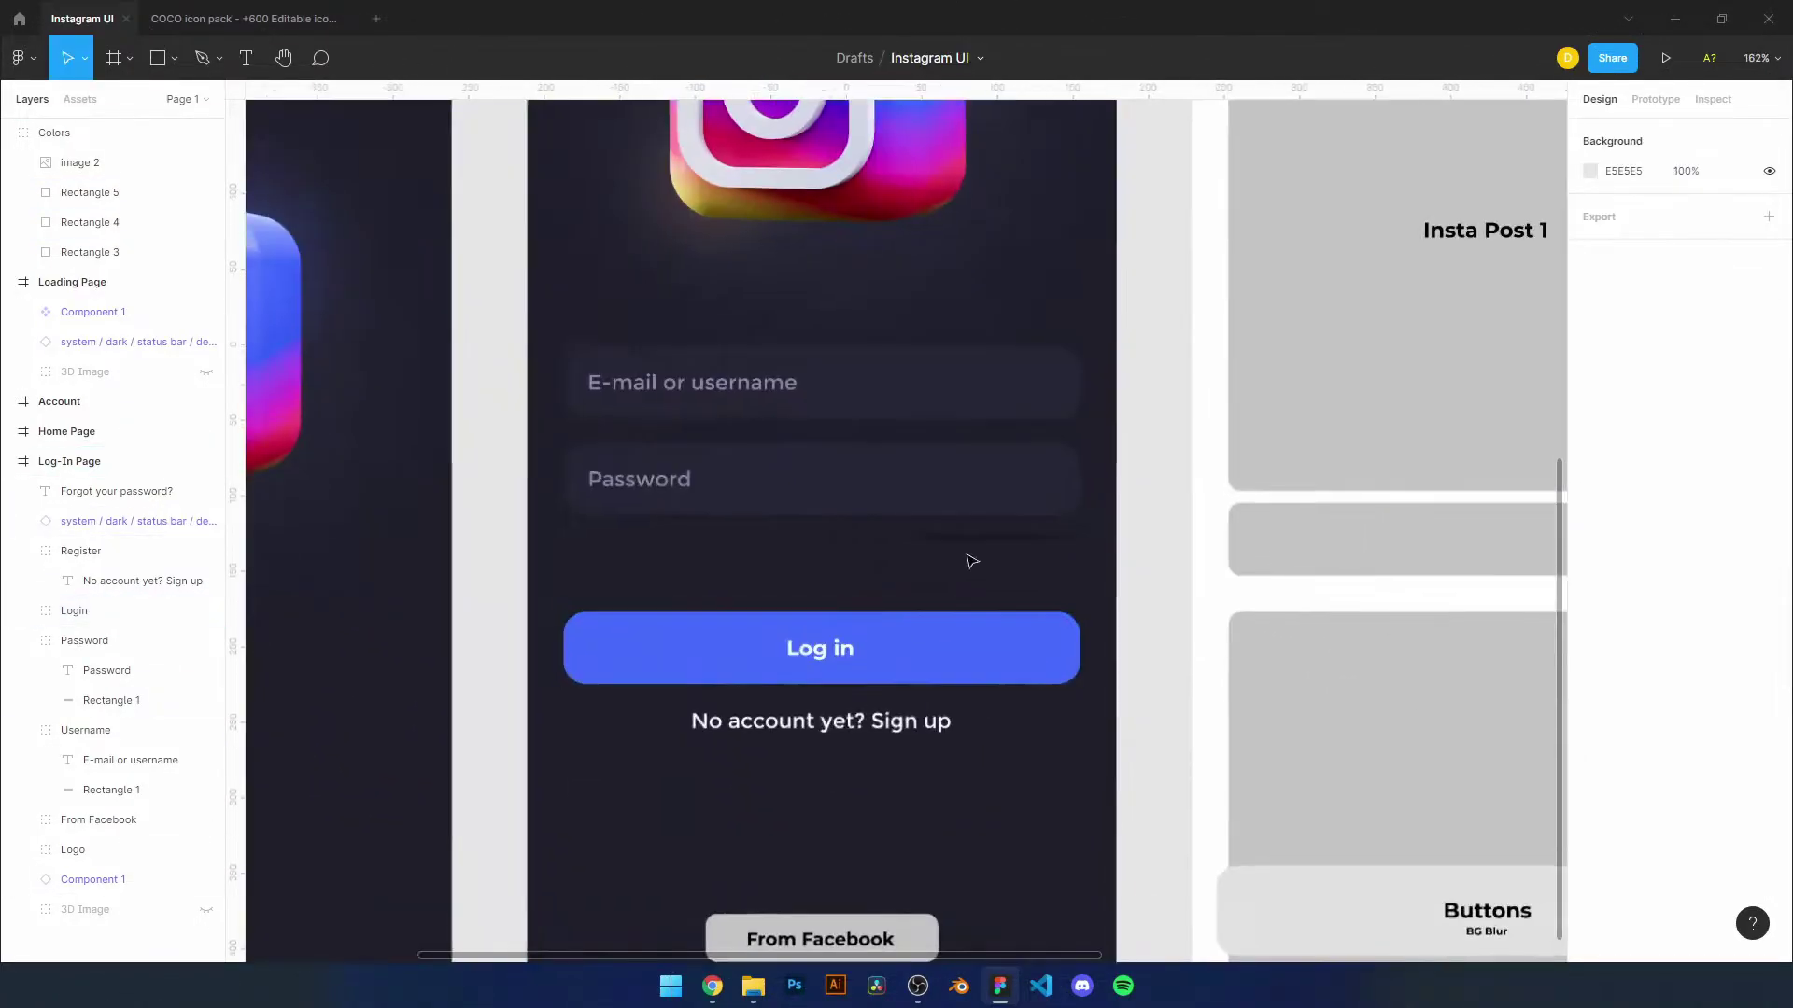
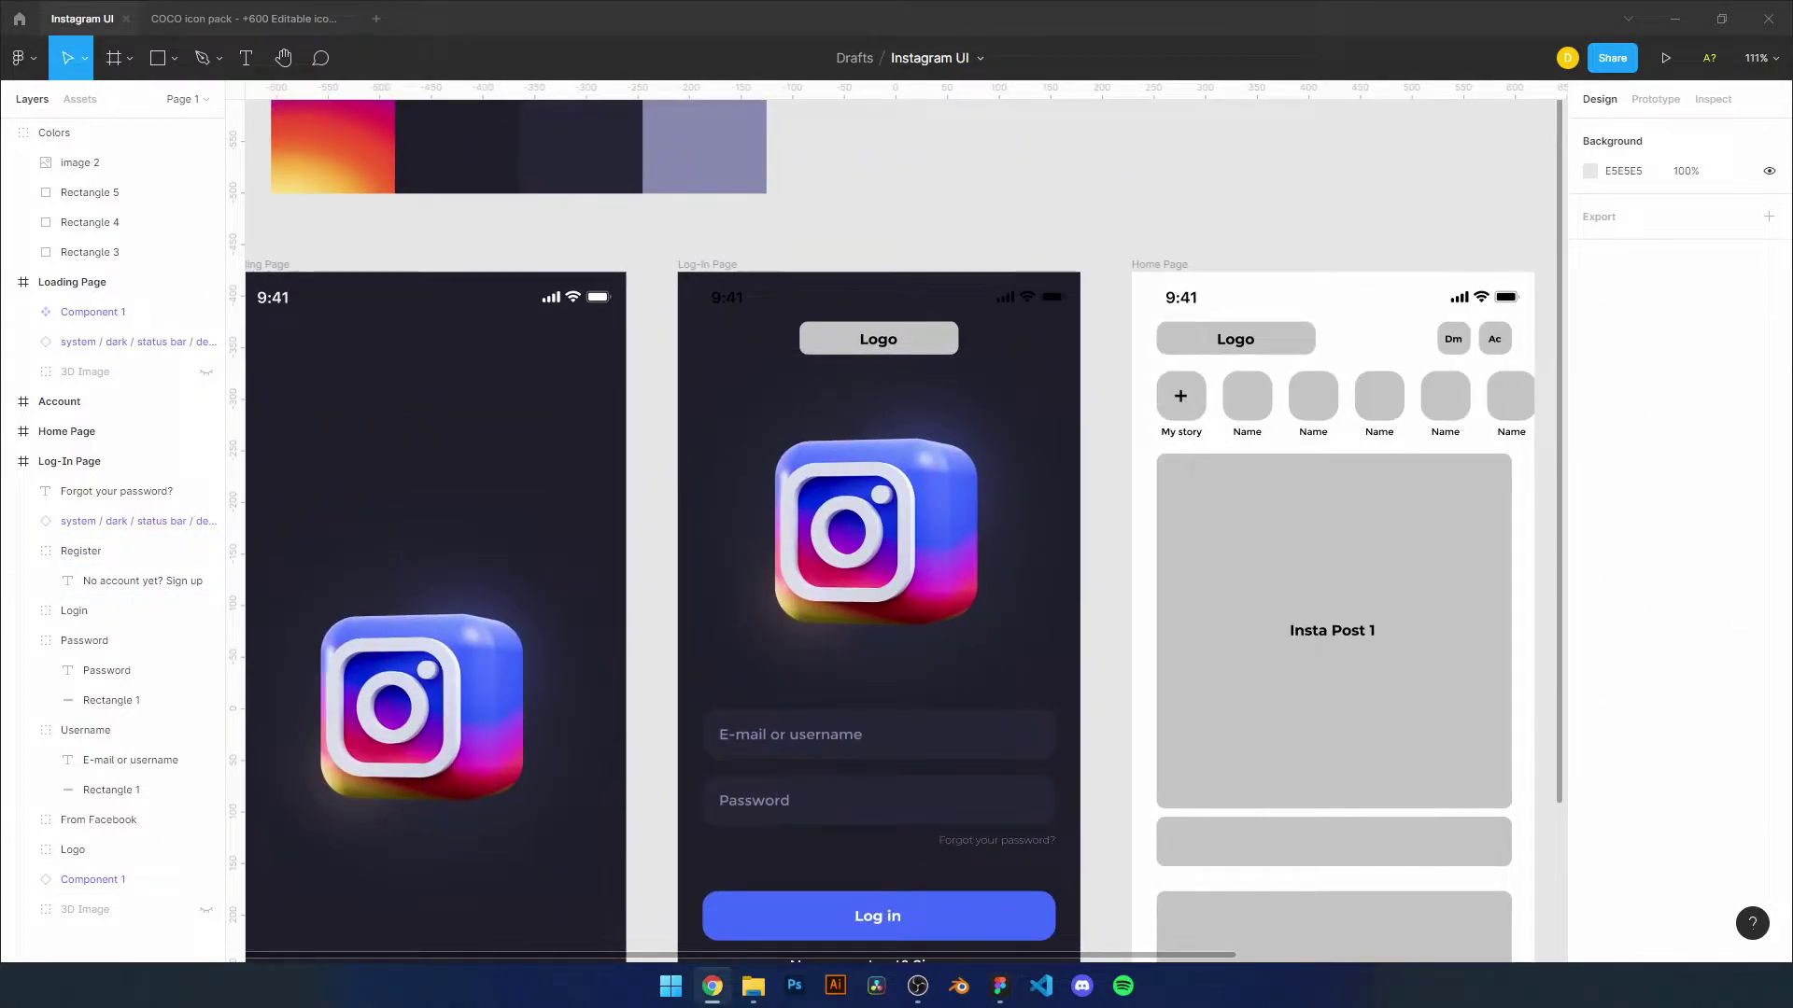
Paste the vector Instagram wordmark and move its group into the Log-In Page
left_click_drag(91, 671, 967, 385)
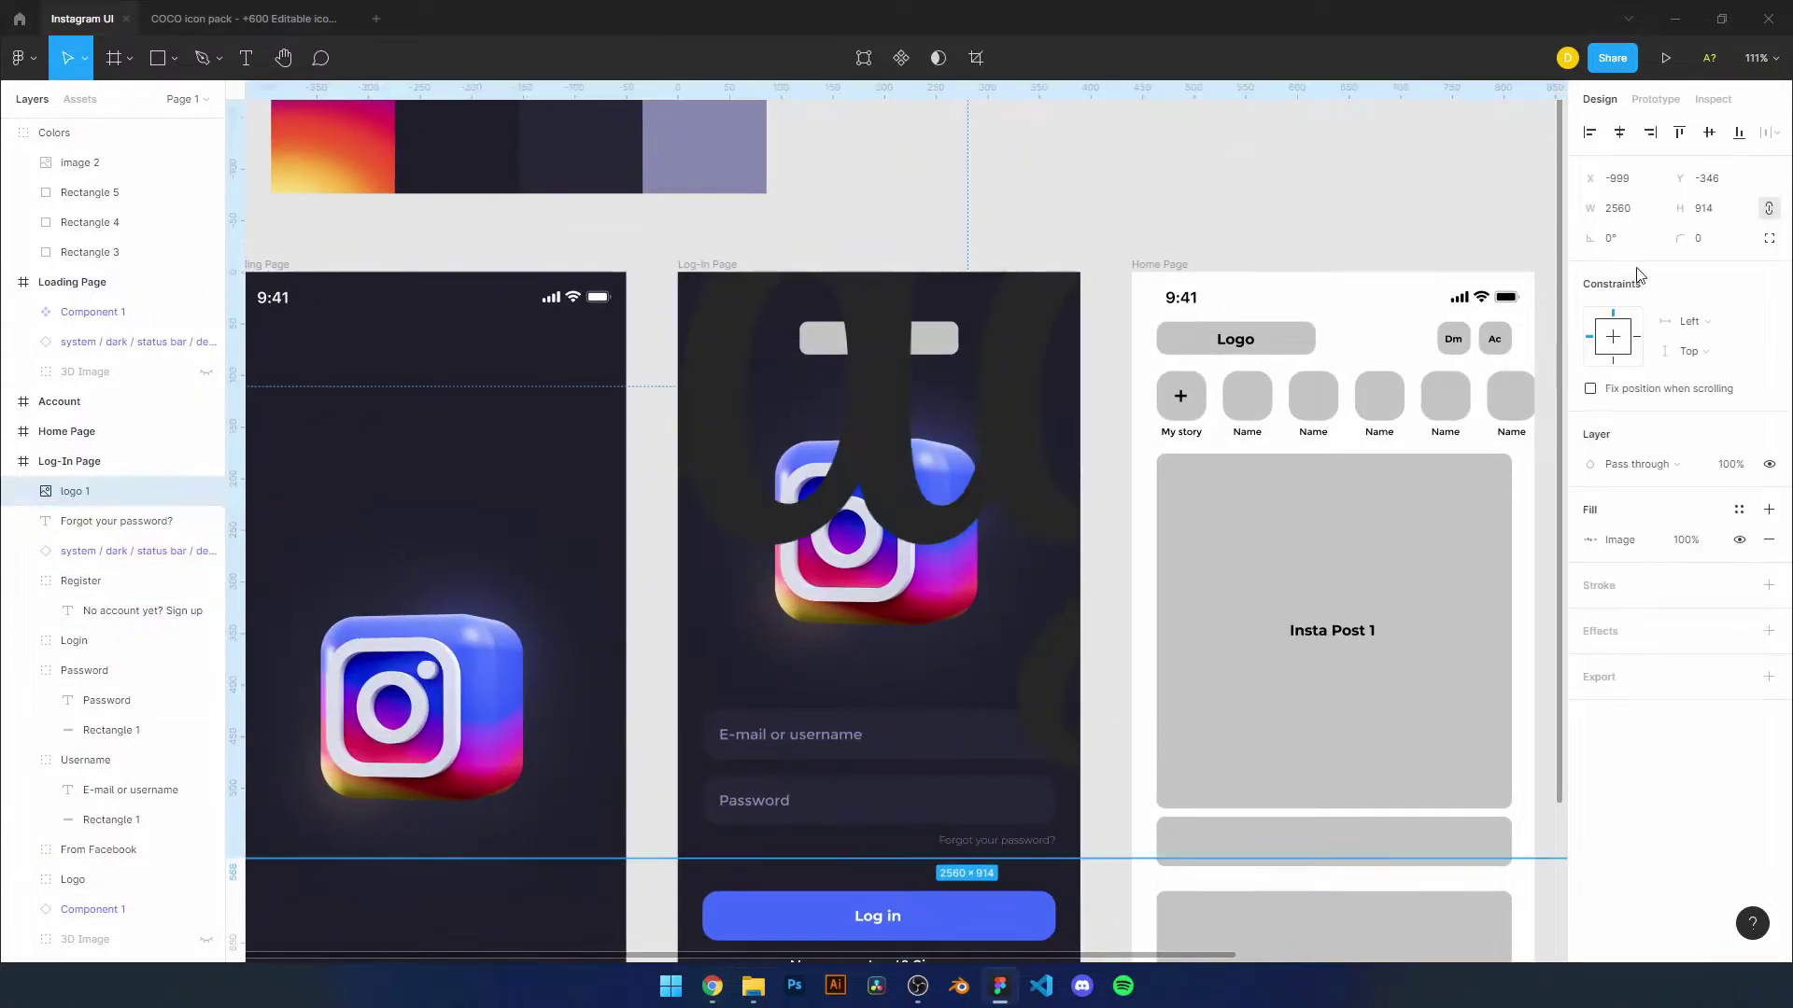
key("ctrl+z")
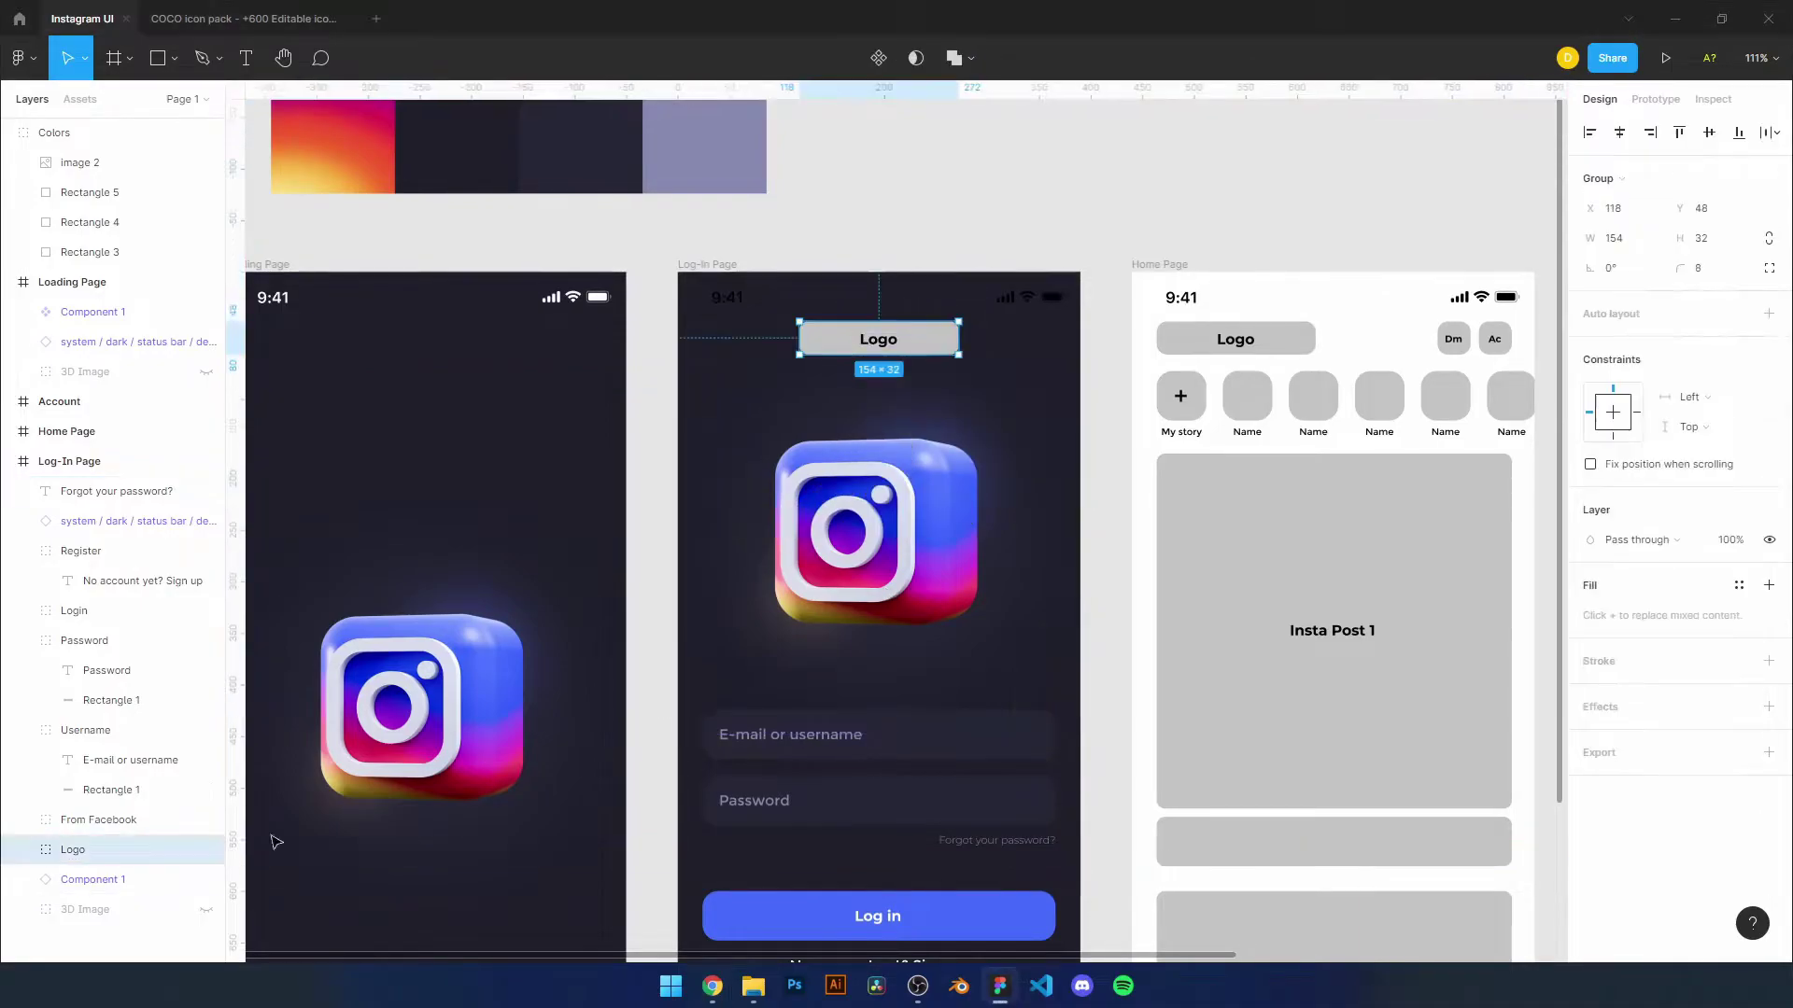
key("ctrl+v")
left_click_drag(94, 630, 93, 894)
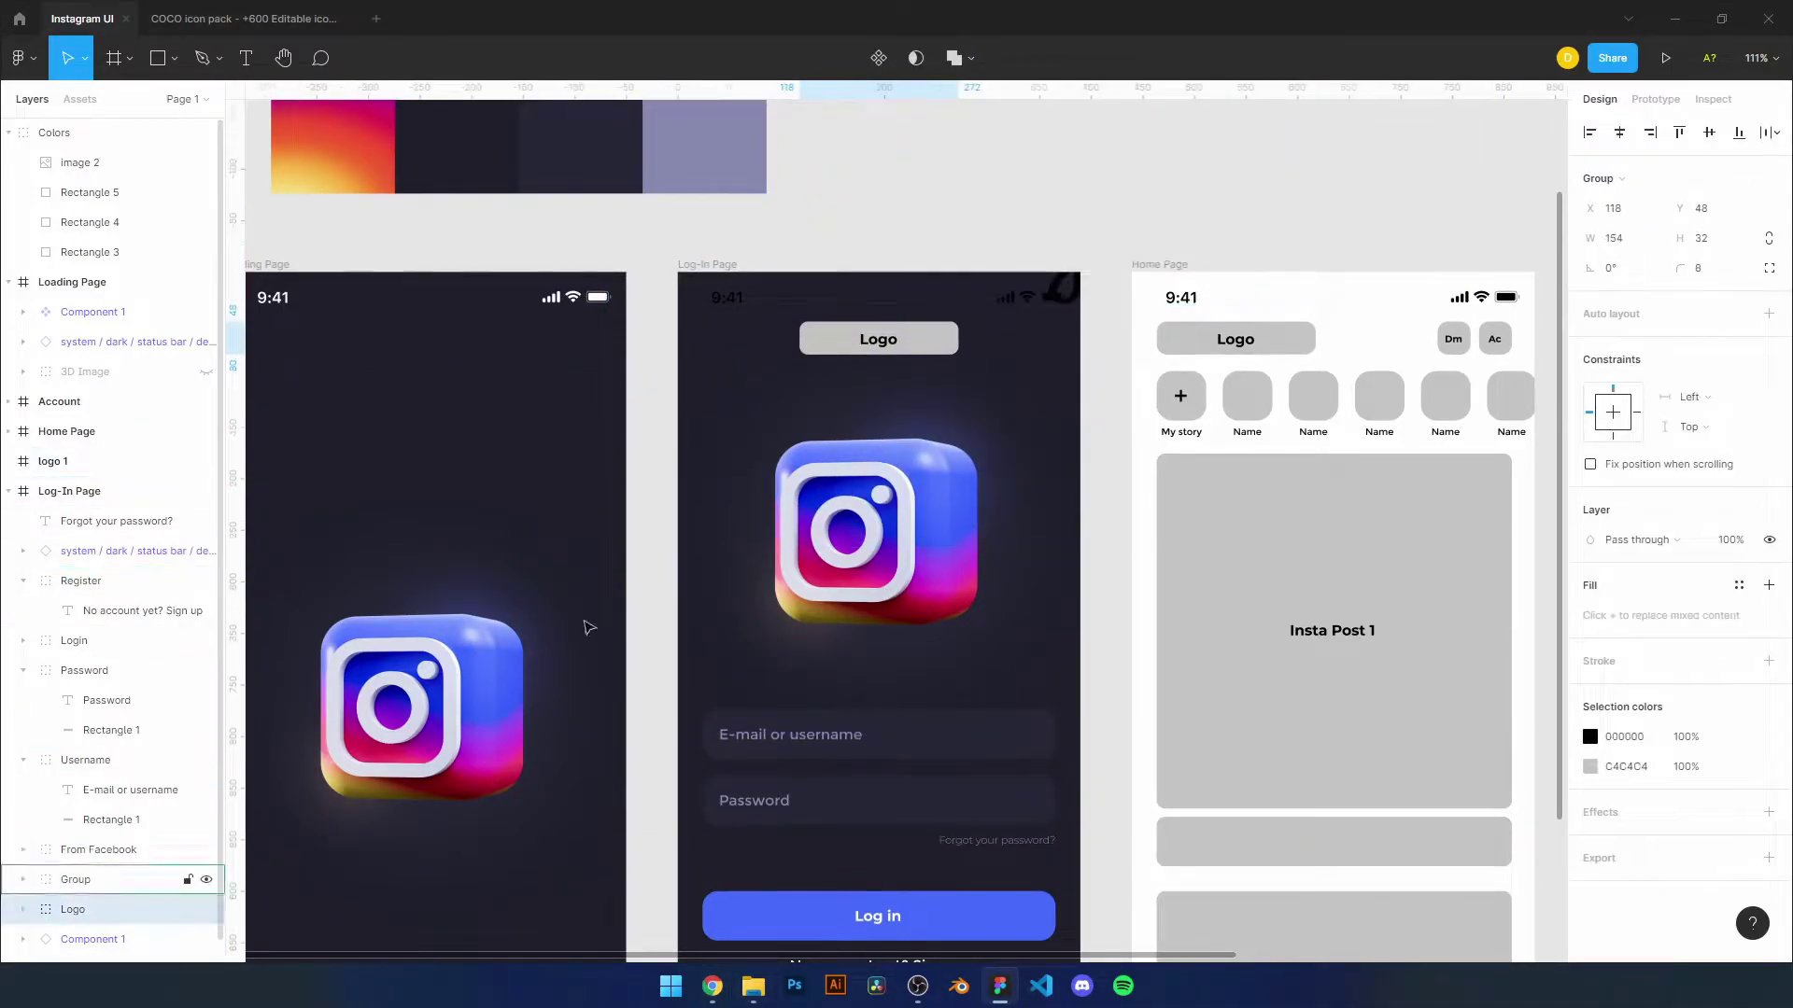
Fill the wordmark FFFFFF, scale it to 113×32 over the Logo pill, then paste the copyright line
left_click(1590, 646)
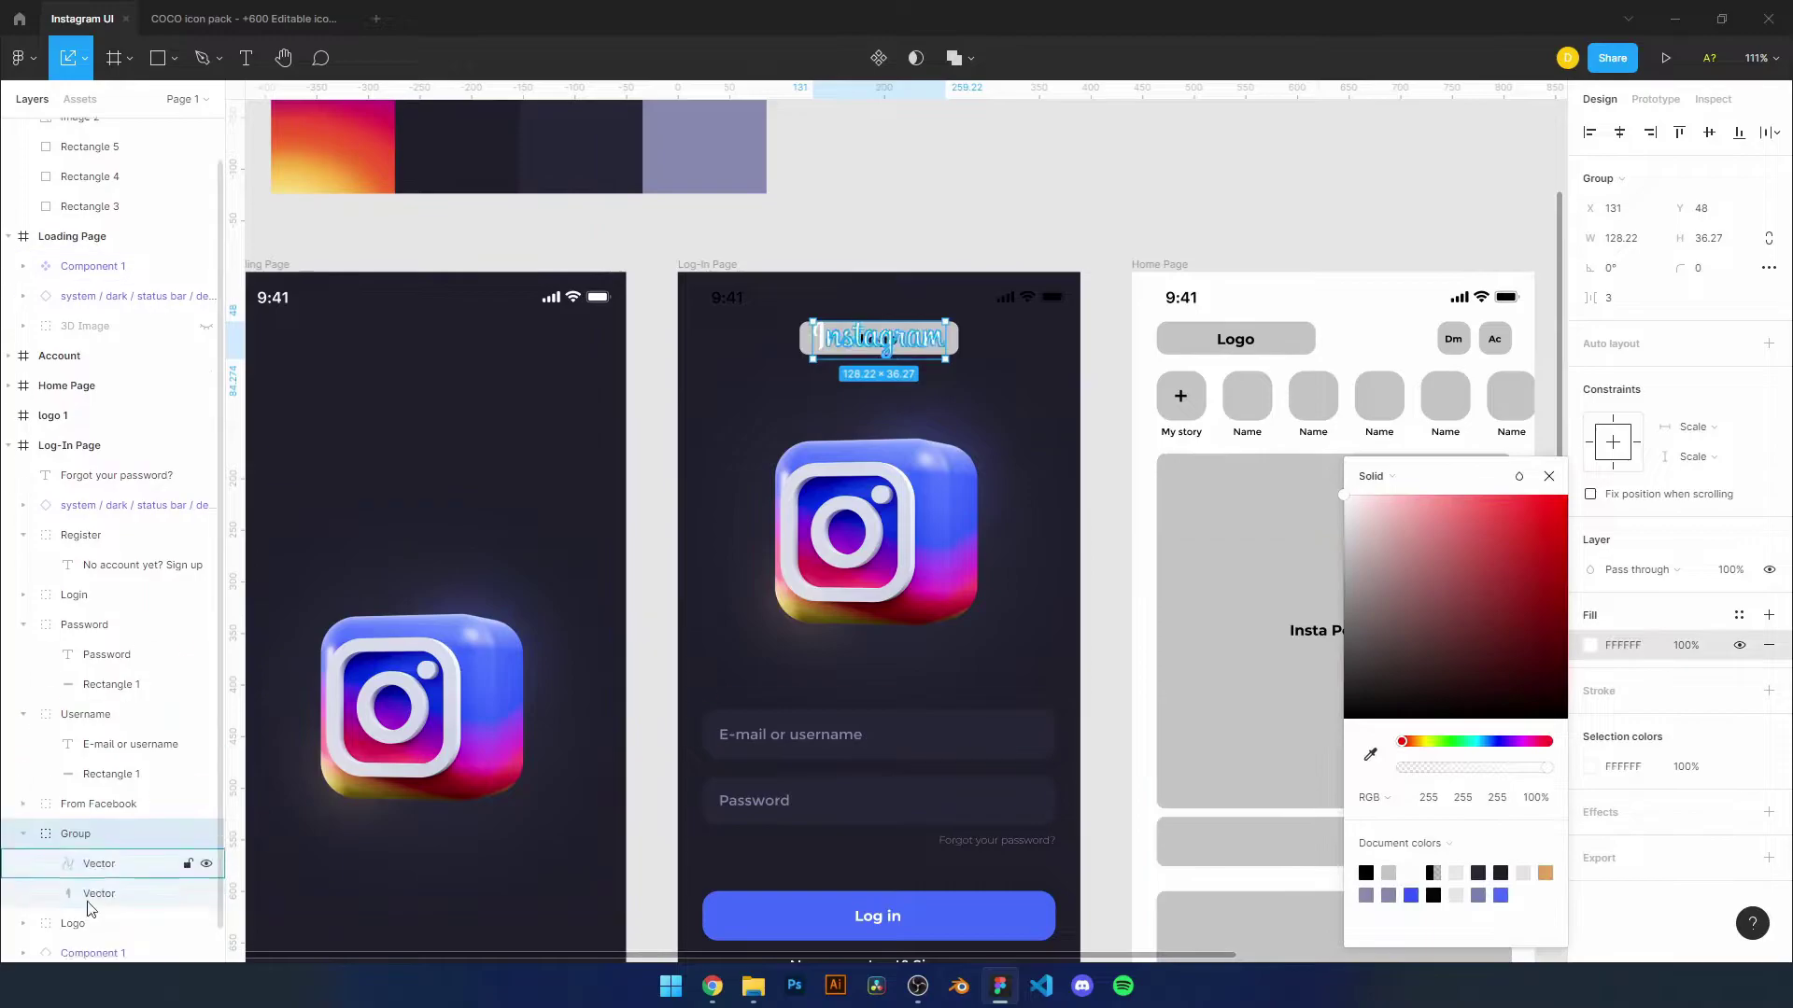
left_click(99, 858)
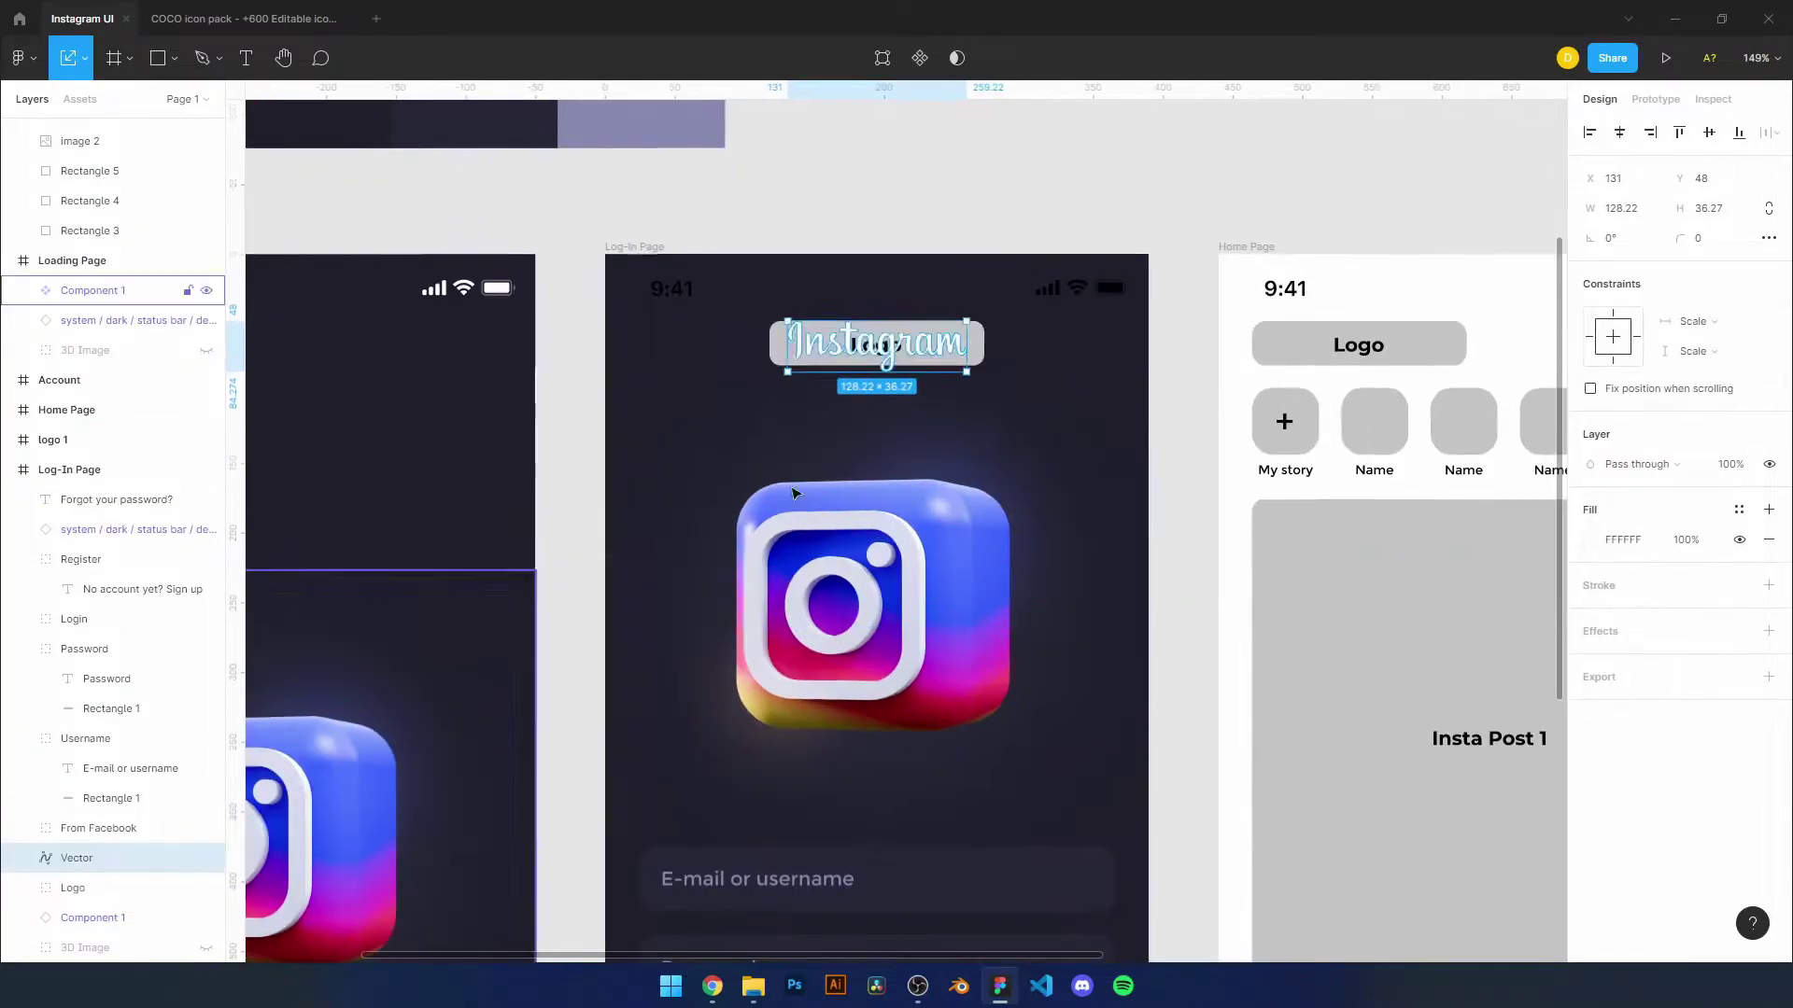
scroll(886, 336, "up", 5, "ctrl")
mouse_move(1062, 397)
left_mouse_down()
mouse_move(1062, 418)
mouse_move(1062, 385)
left_mouse_up()
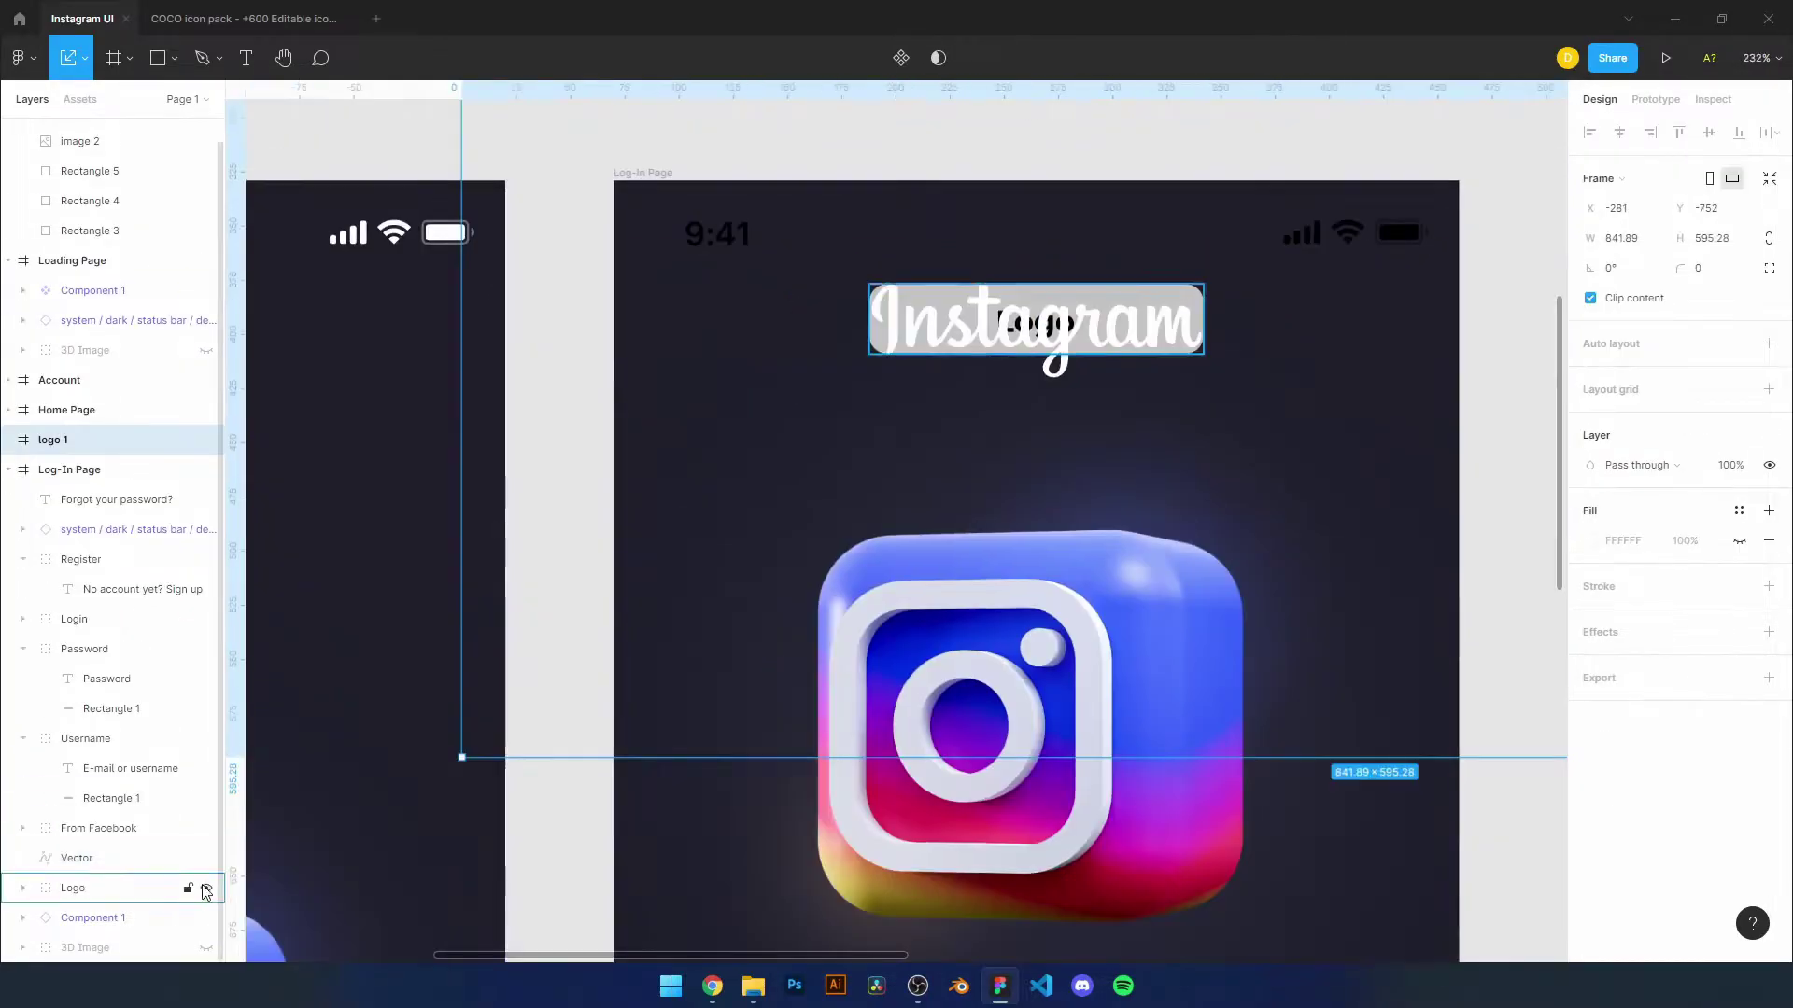
scroll(934, 467, "down", 5, "ctrl")
scroll(753, 567, "up", 5, "ctrl")
scroll(753, 567, "down", 5, "ctrl")
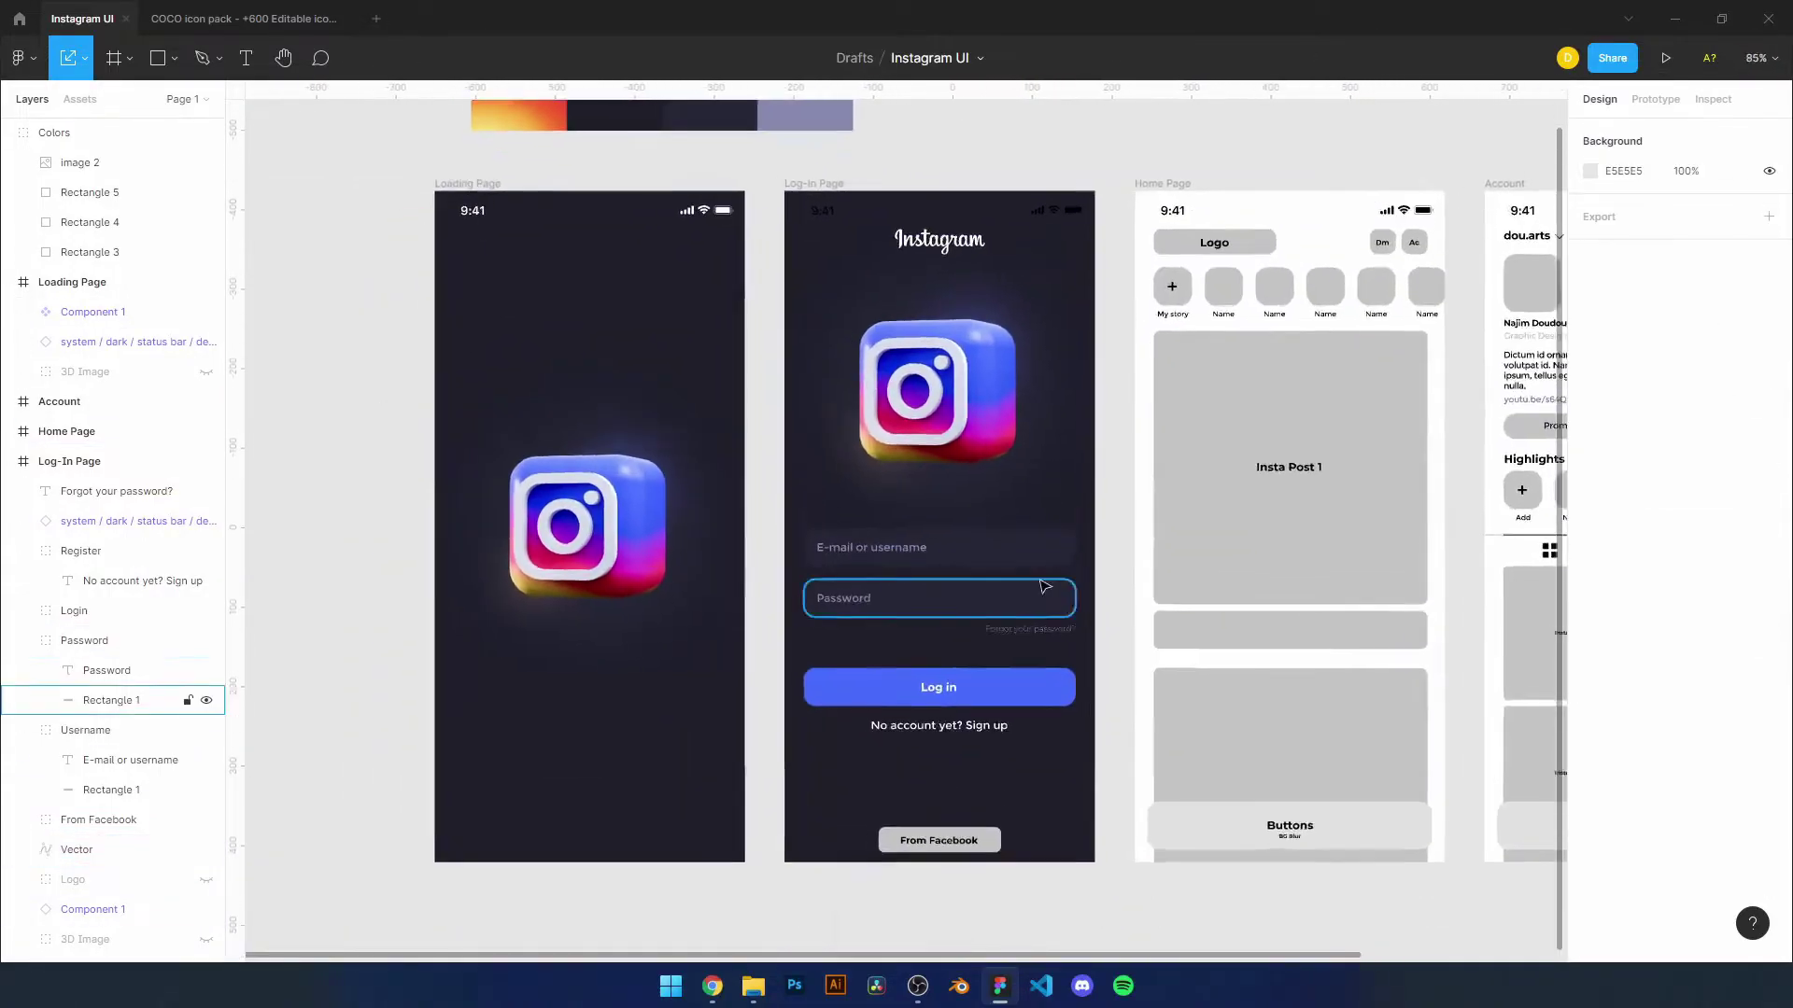
scroll(752, 567, "up", 2, "ctrl")
key("ctrl+v")
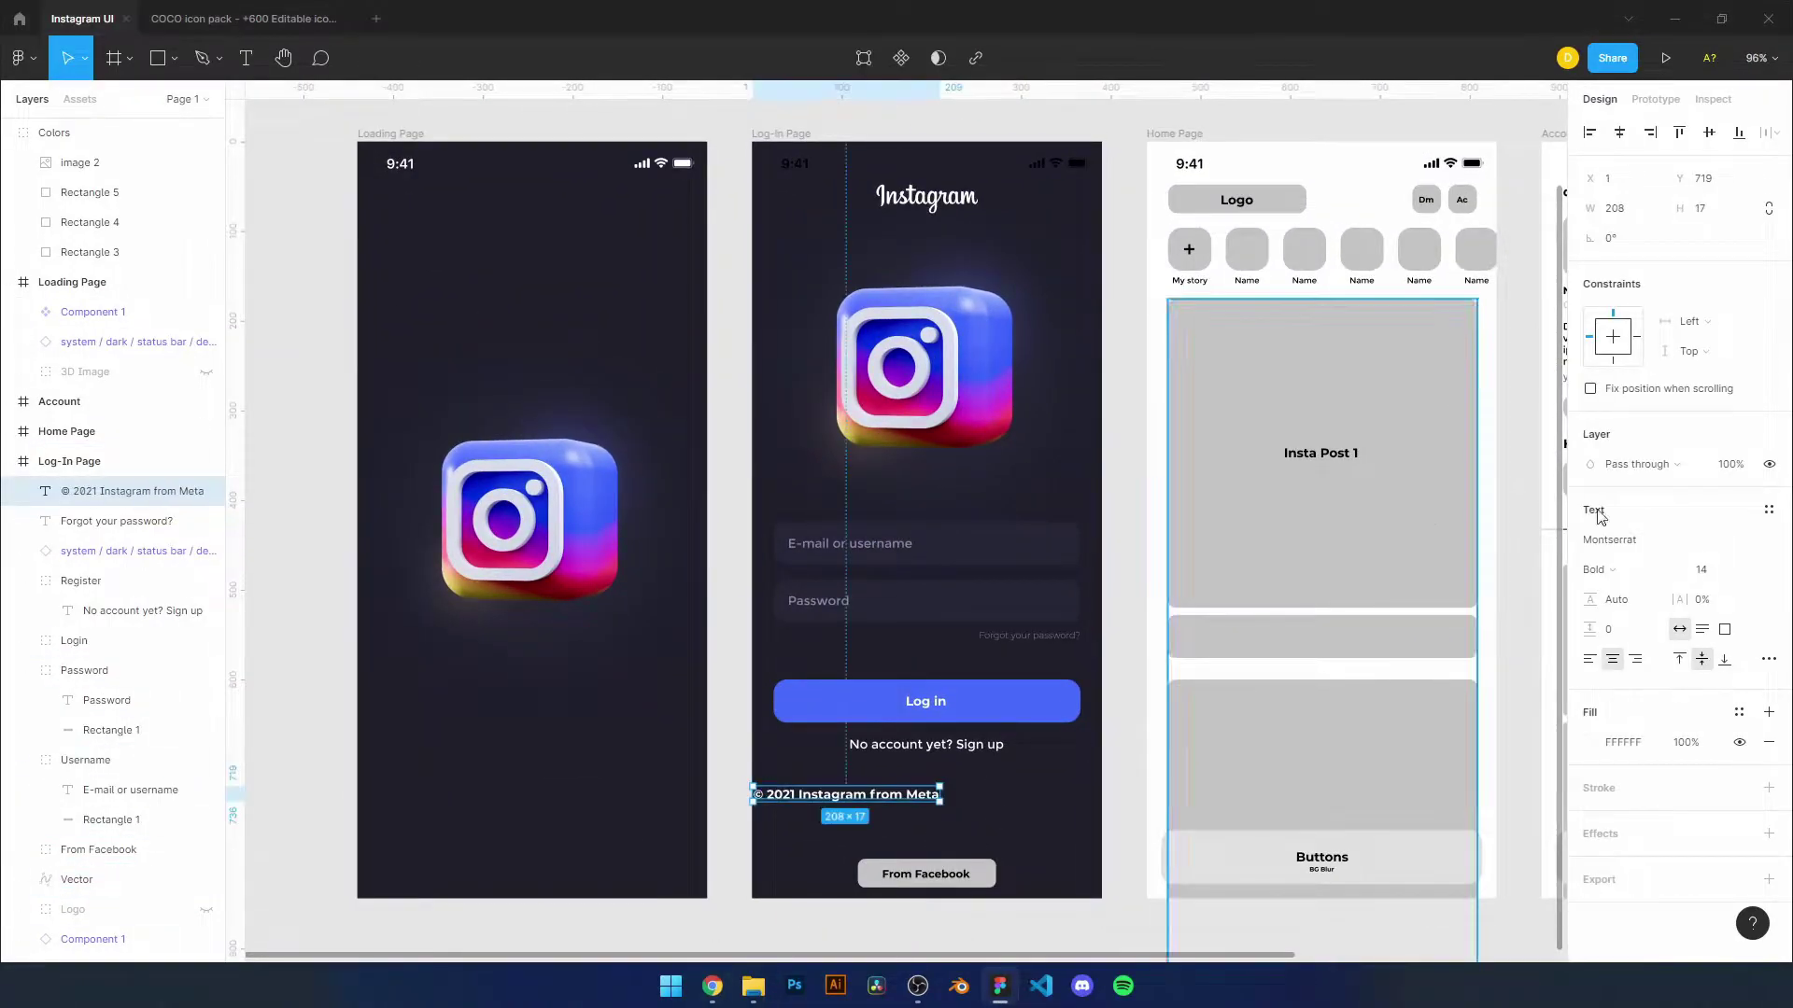
Set the copyright text to 12 pt, hide From Facebook, and reorder the copyright layer
left_click(1709, 131)
scroll(941, 905, "up", 5, "ctrl")
left_click(206, 849)
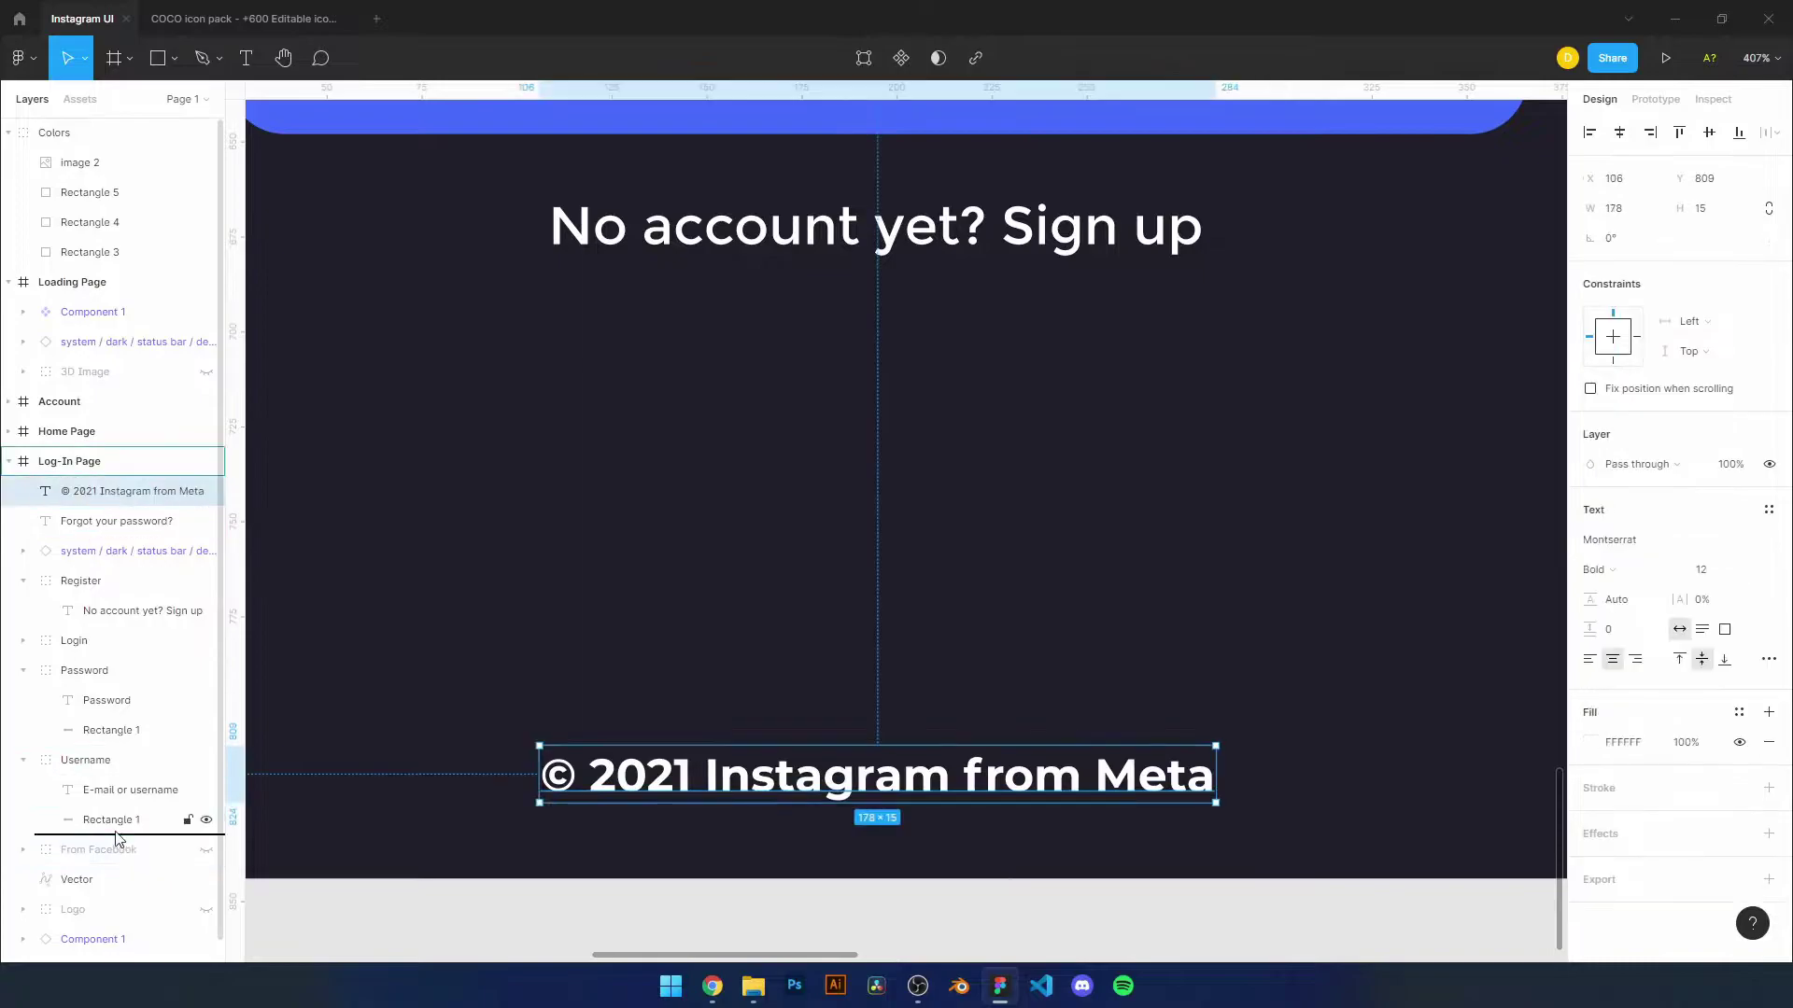
left_click_drag(131, 491, 131, 667)
Give the copyright text Light weight and a grey 878AAF fill
left_click(1426, 659)
scroll(1195, 683, "down", 5, "ctrl")
scroll(1195, 682, "down", 3, "ctrl")
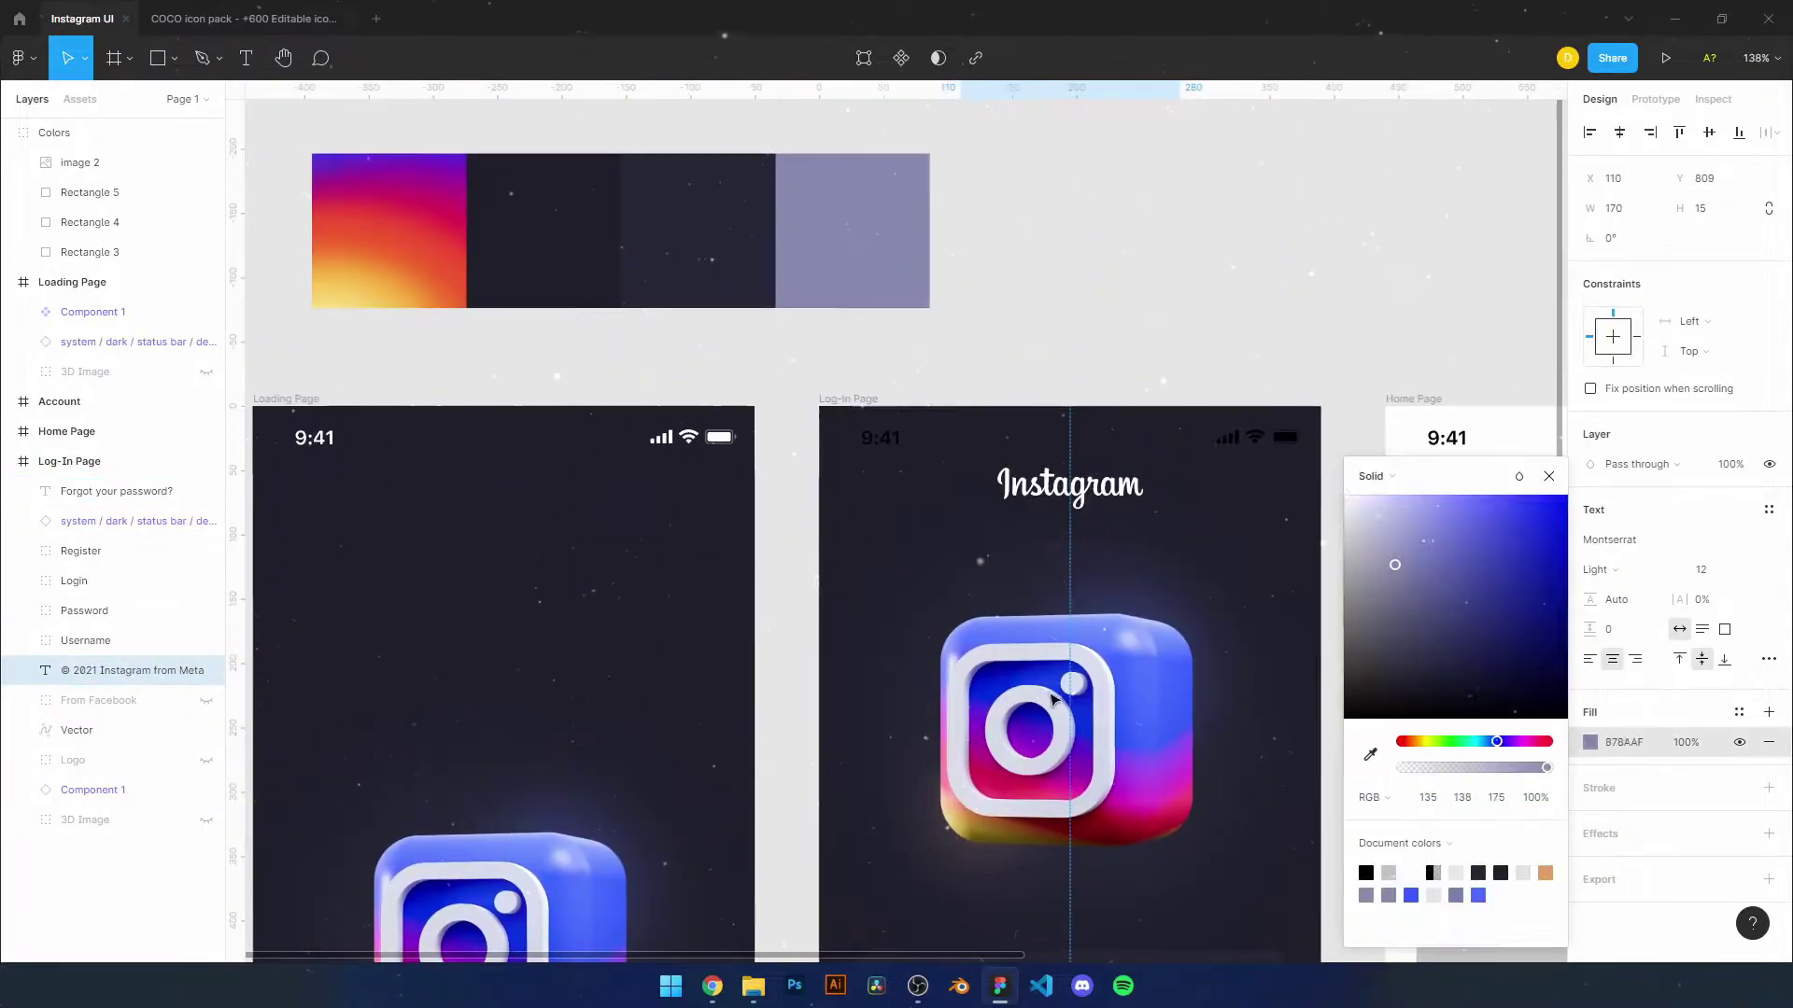
key("Escape")
key("Escape")
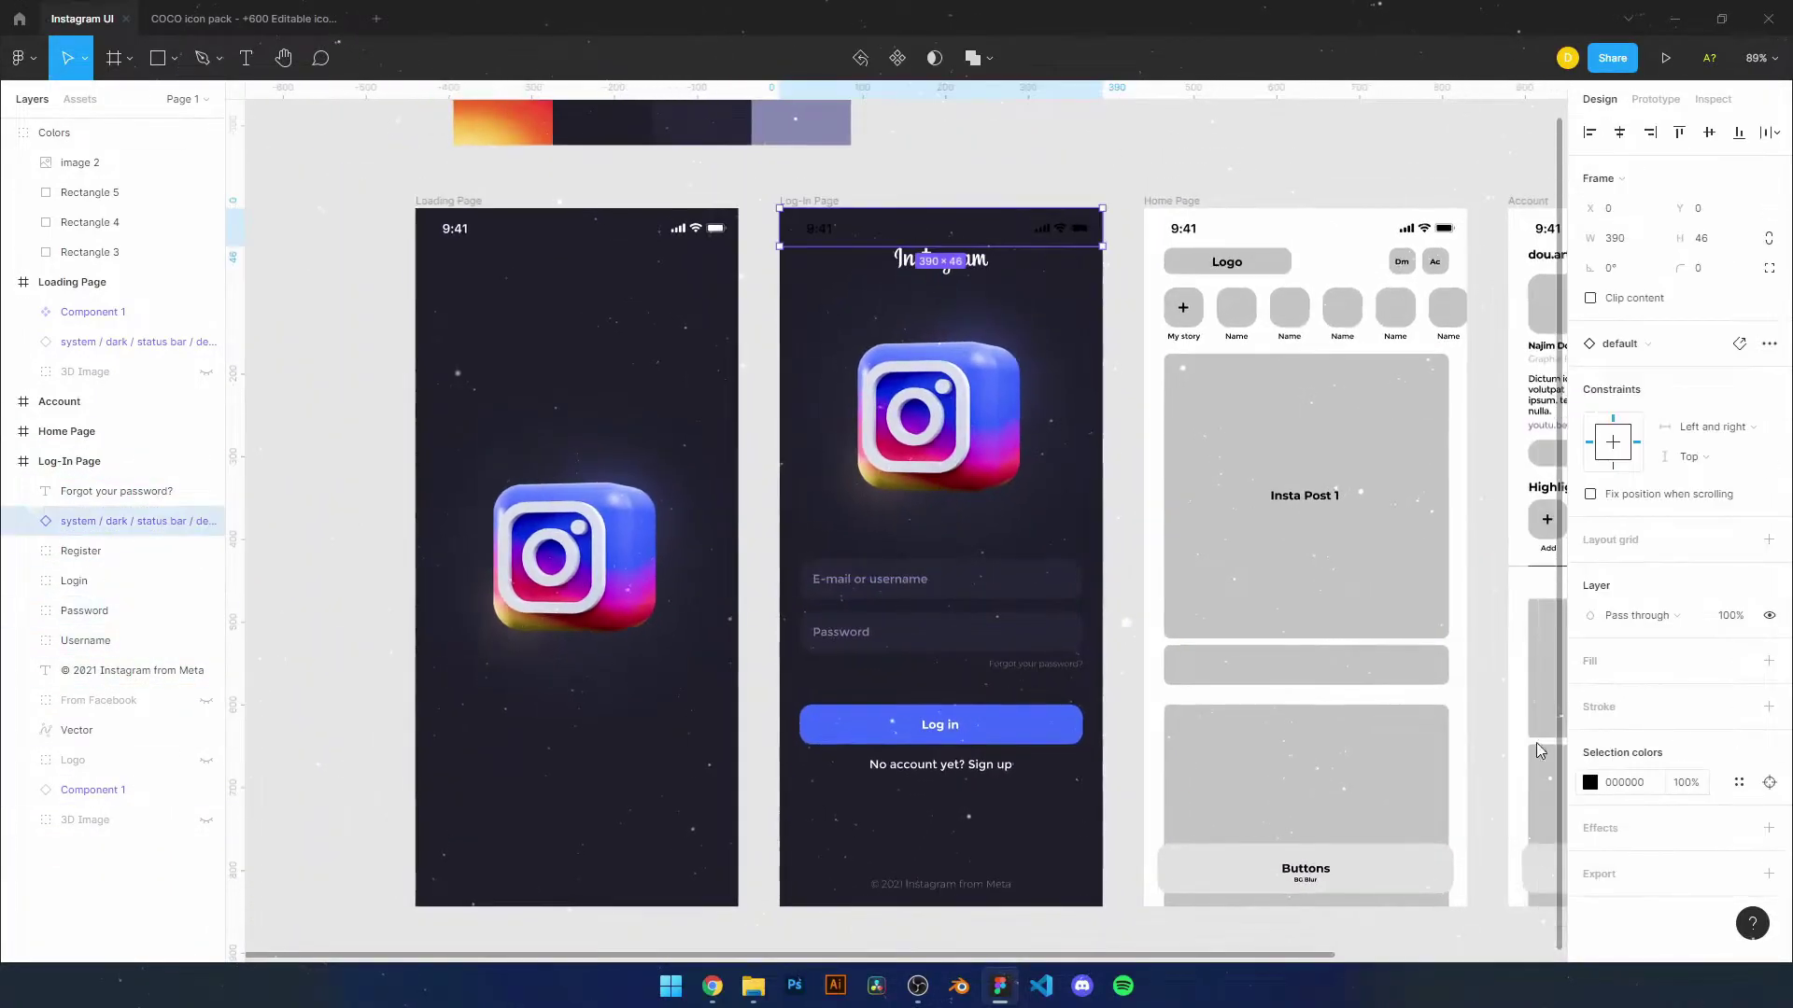
scroll(1447, 591, "down", 3, "ctrl")
scroll(764, 552, "up", 3, "ctrl")
scroll(896, 560, "down", 3, "ctrl")
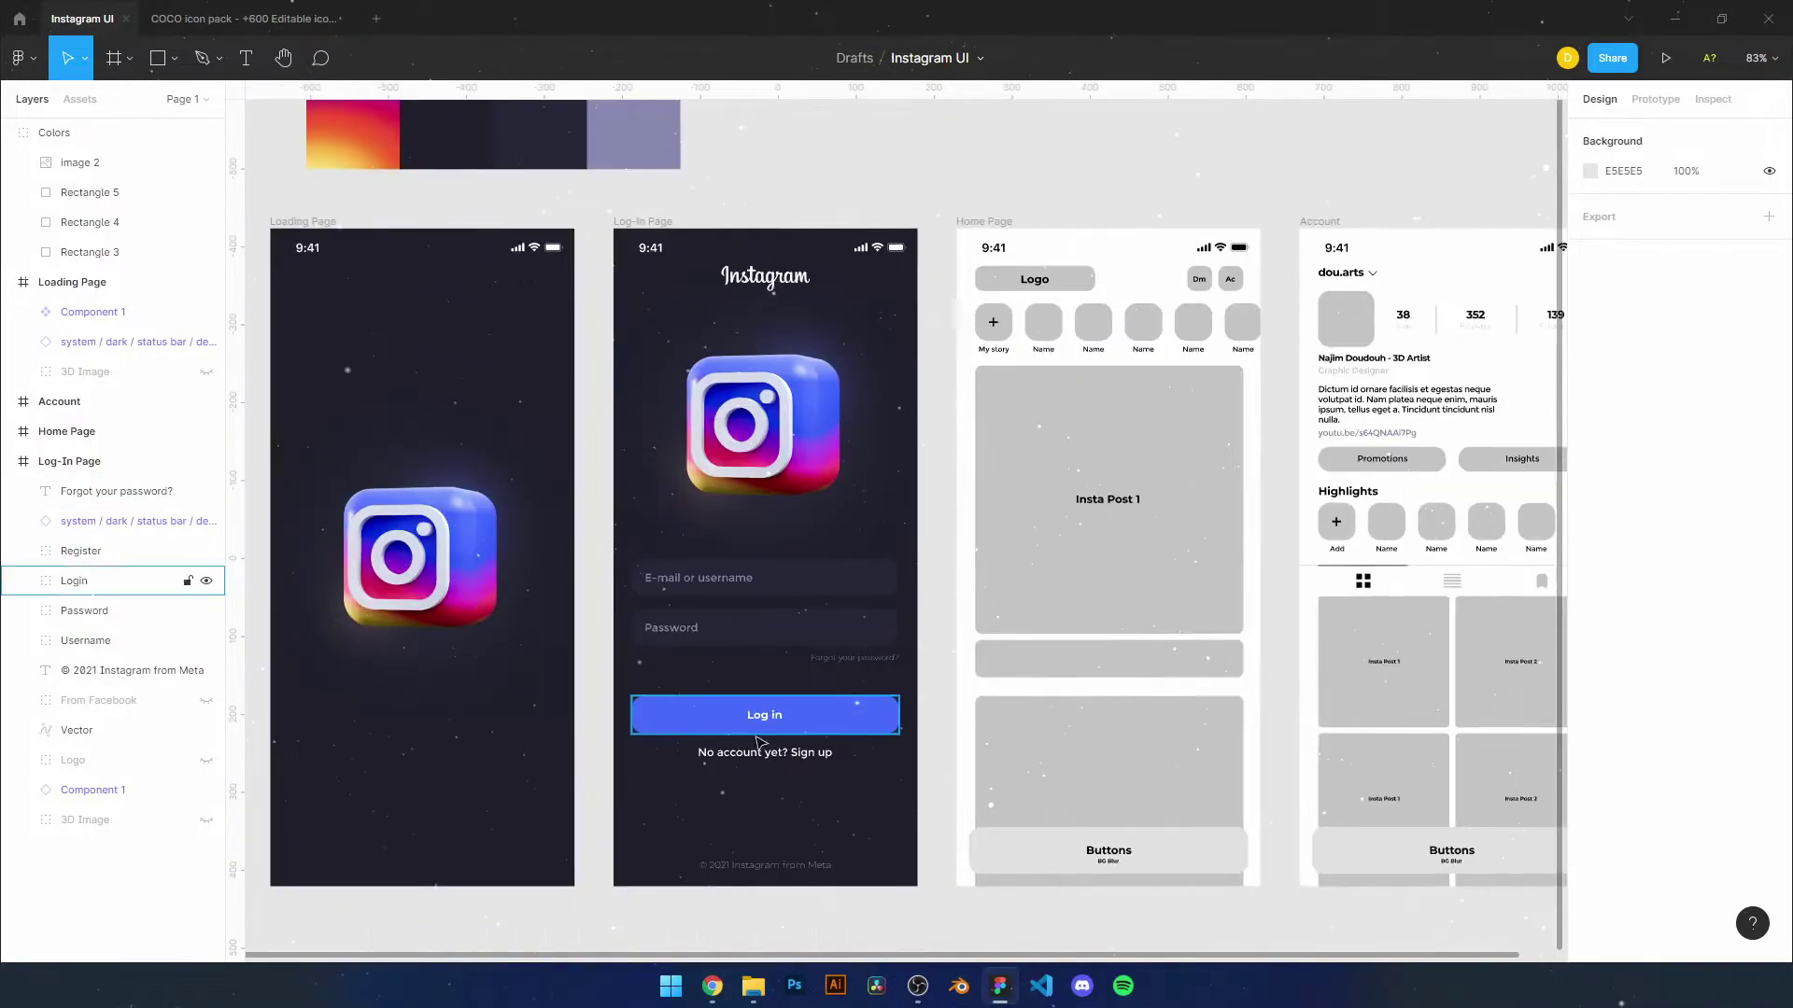
left_click(79, 733)
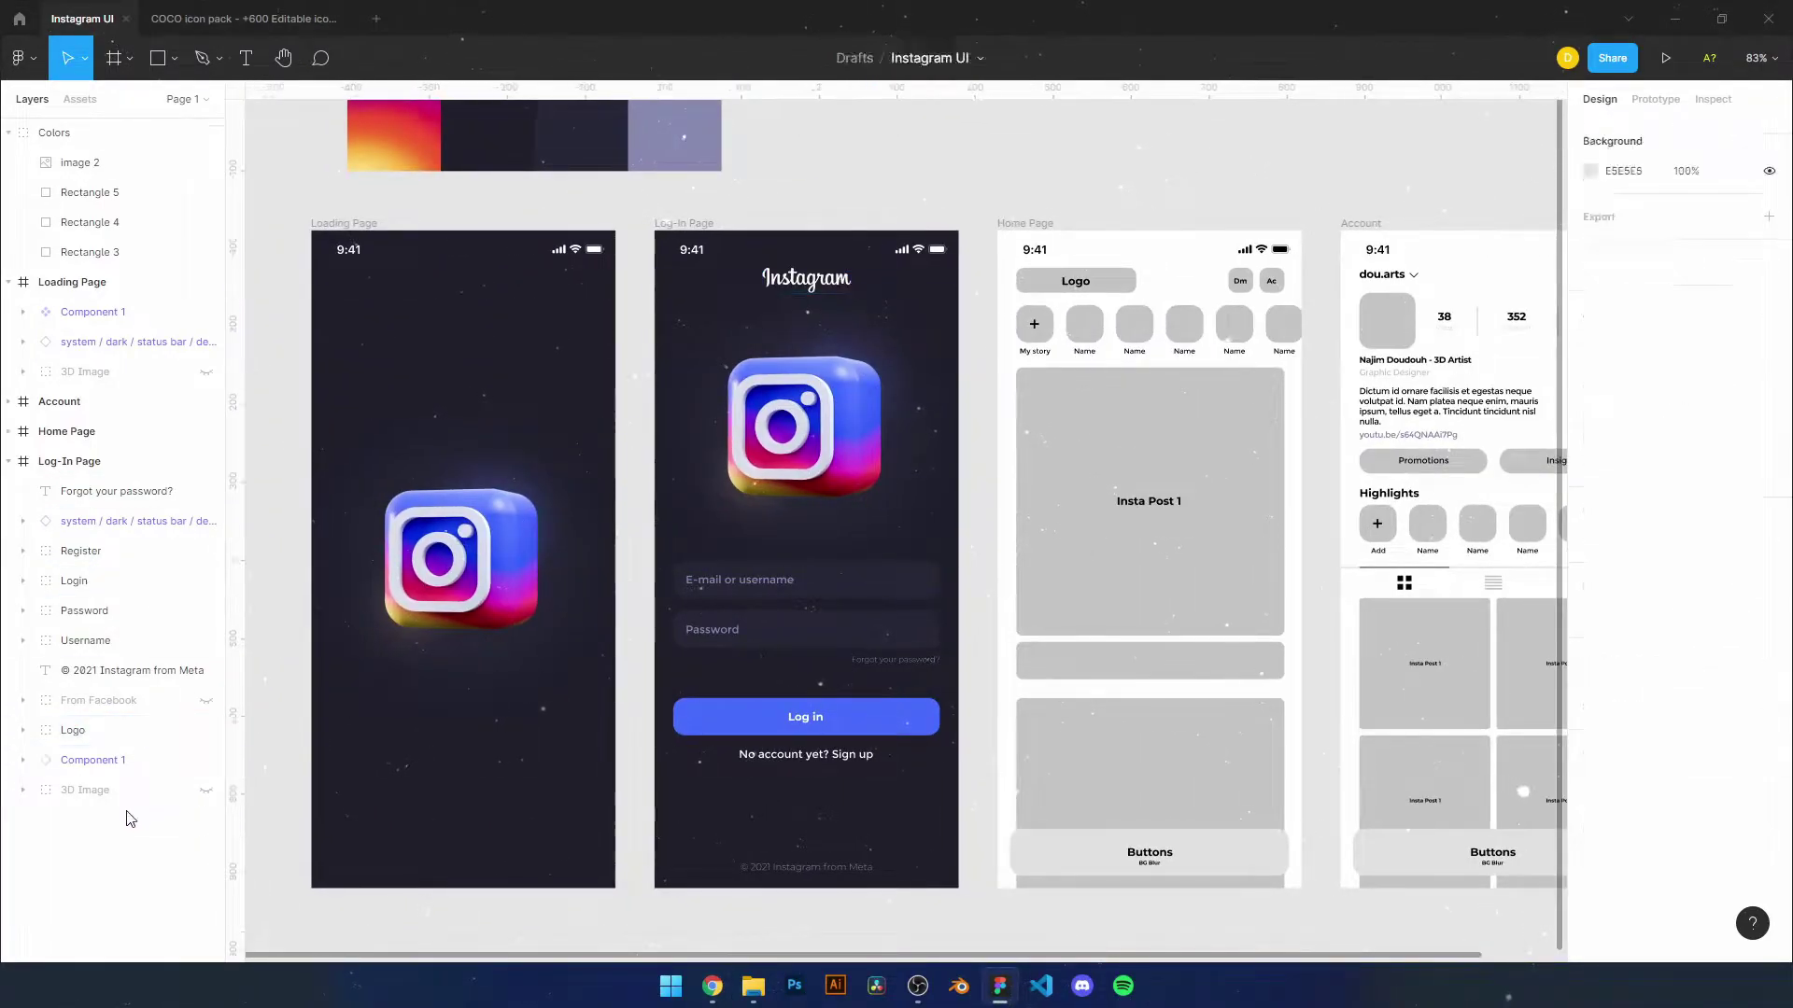
Paste a copy of the wordmark into the Home Page's Top Info header group
left_click(1028, 289)
scroll(1018, 327, "right", 3)
key("ctrl+v")
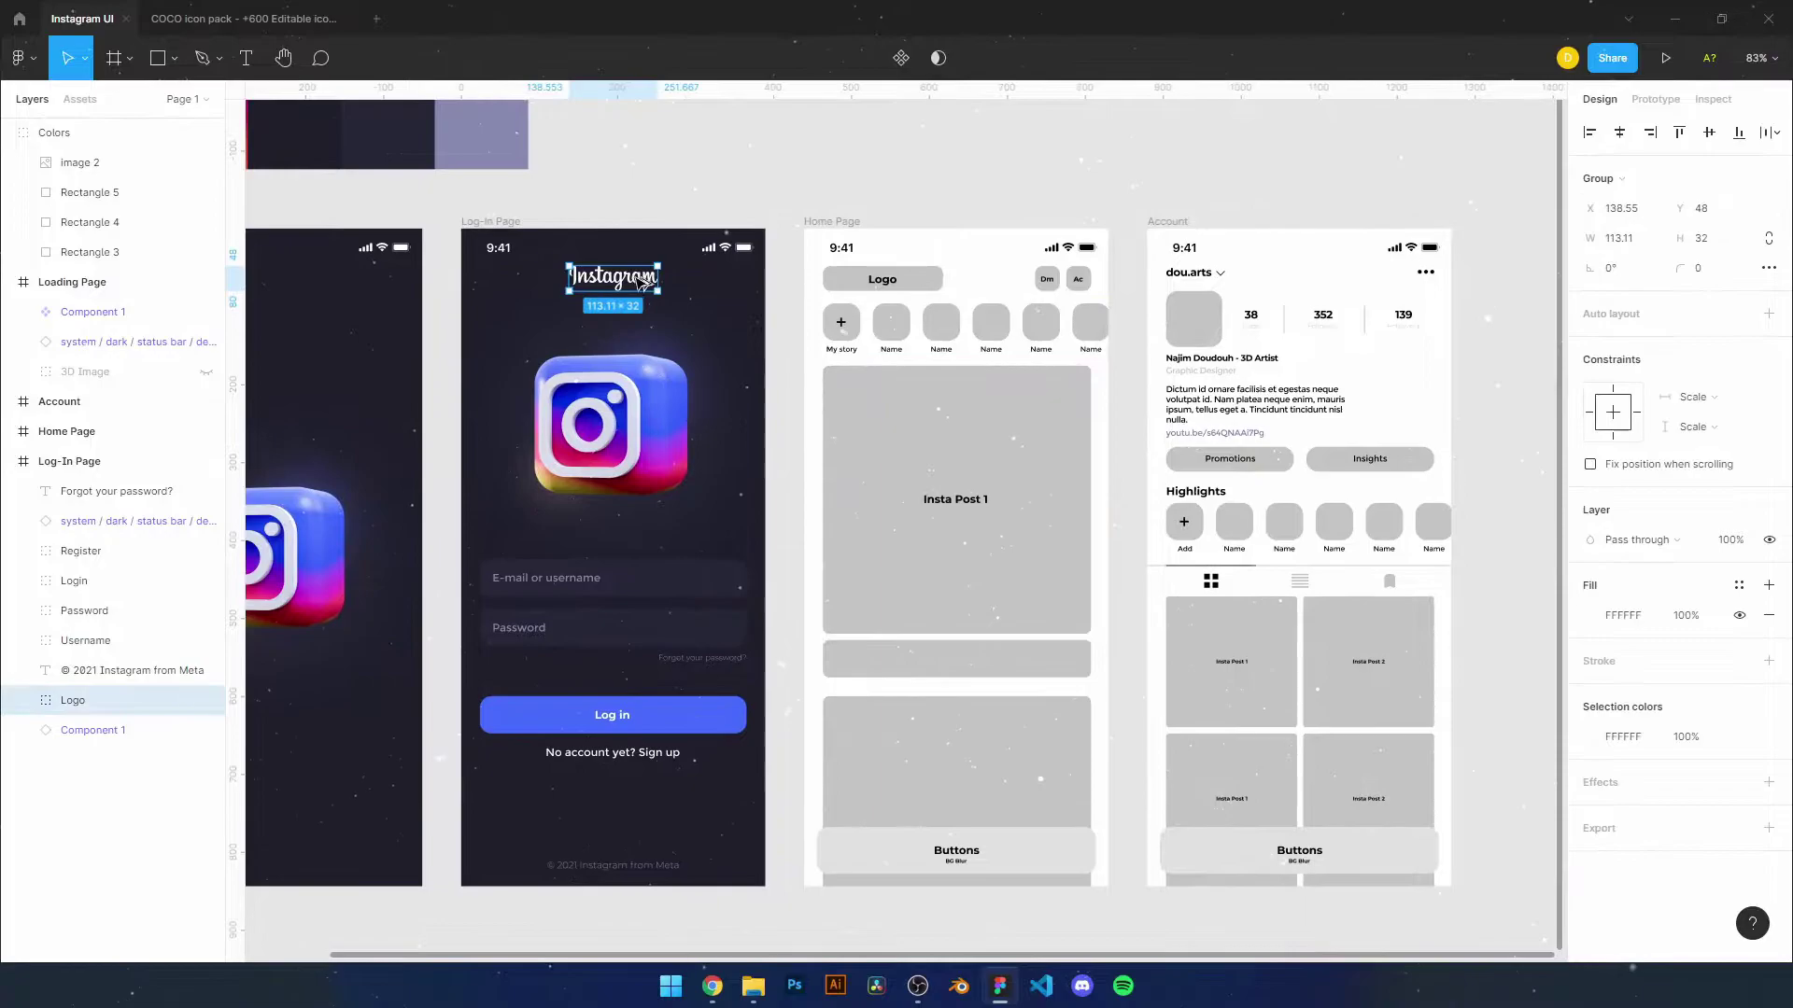
left_click_drag(33, 467, 93, 609)
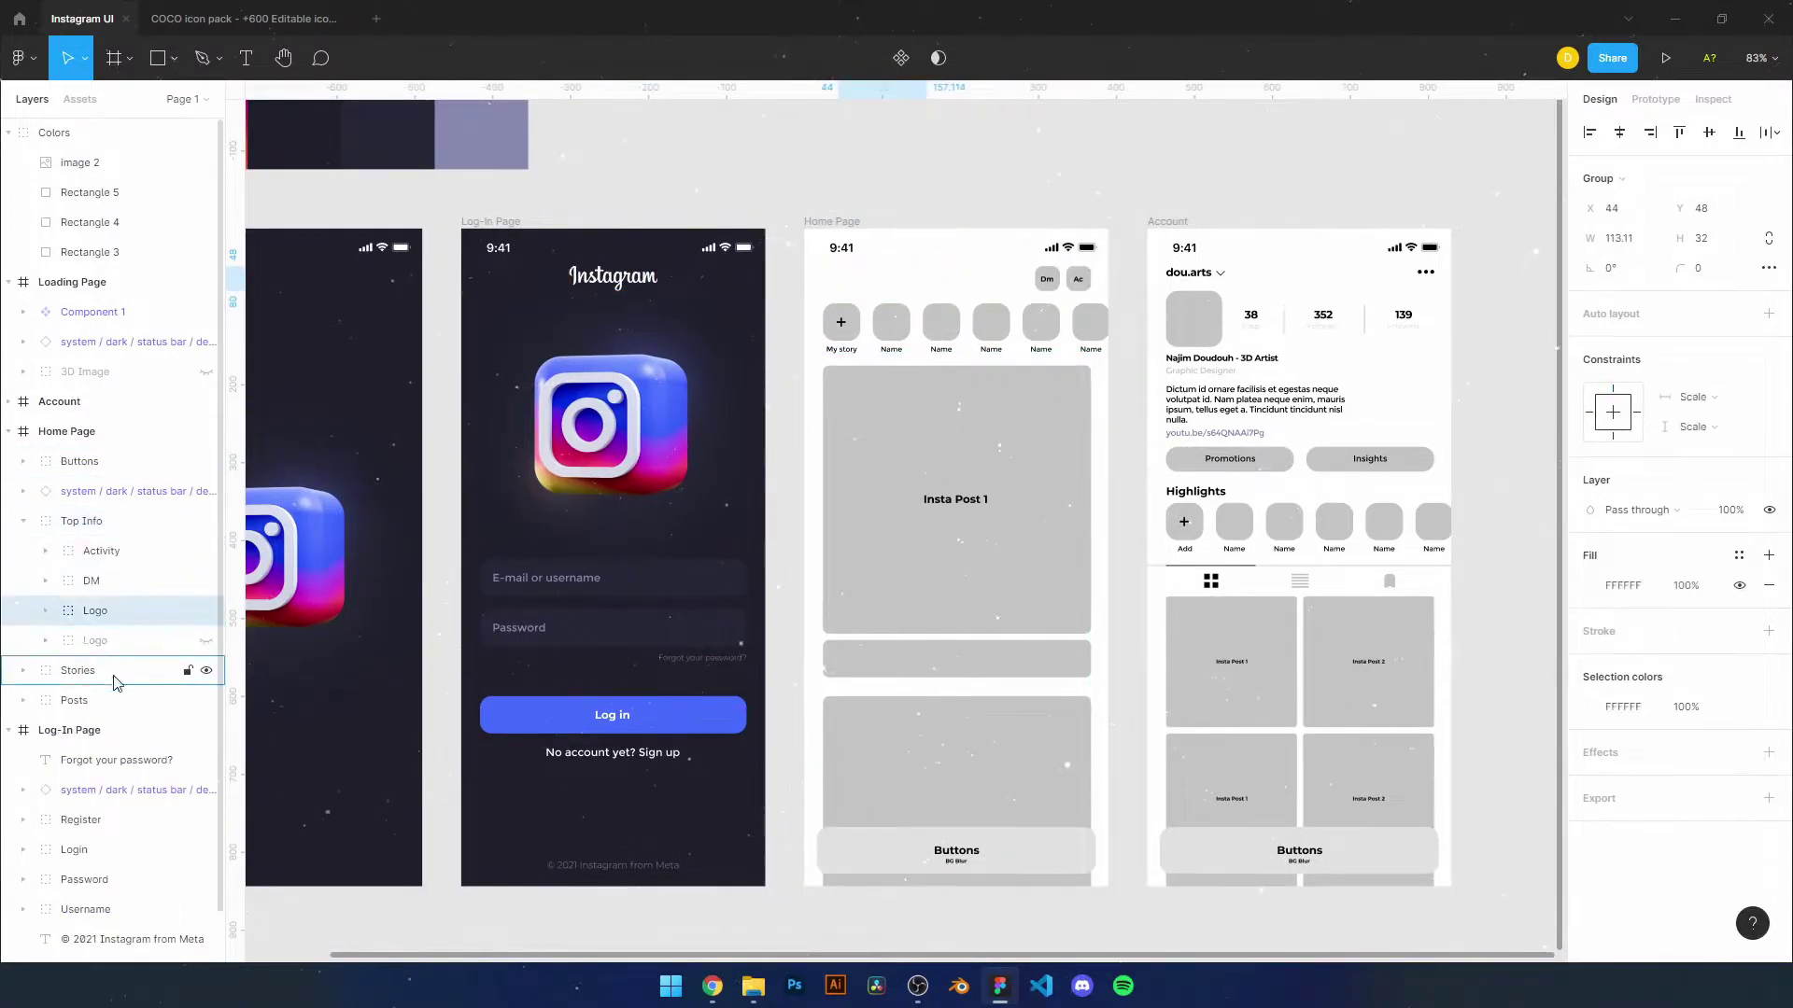
Run the Iconify plugin and search icons for 'direct messaging', then 'dm'
right_click(725, 163)
left_click(961, 348)
type("direct messaging")
key("Return")
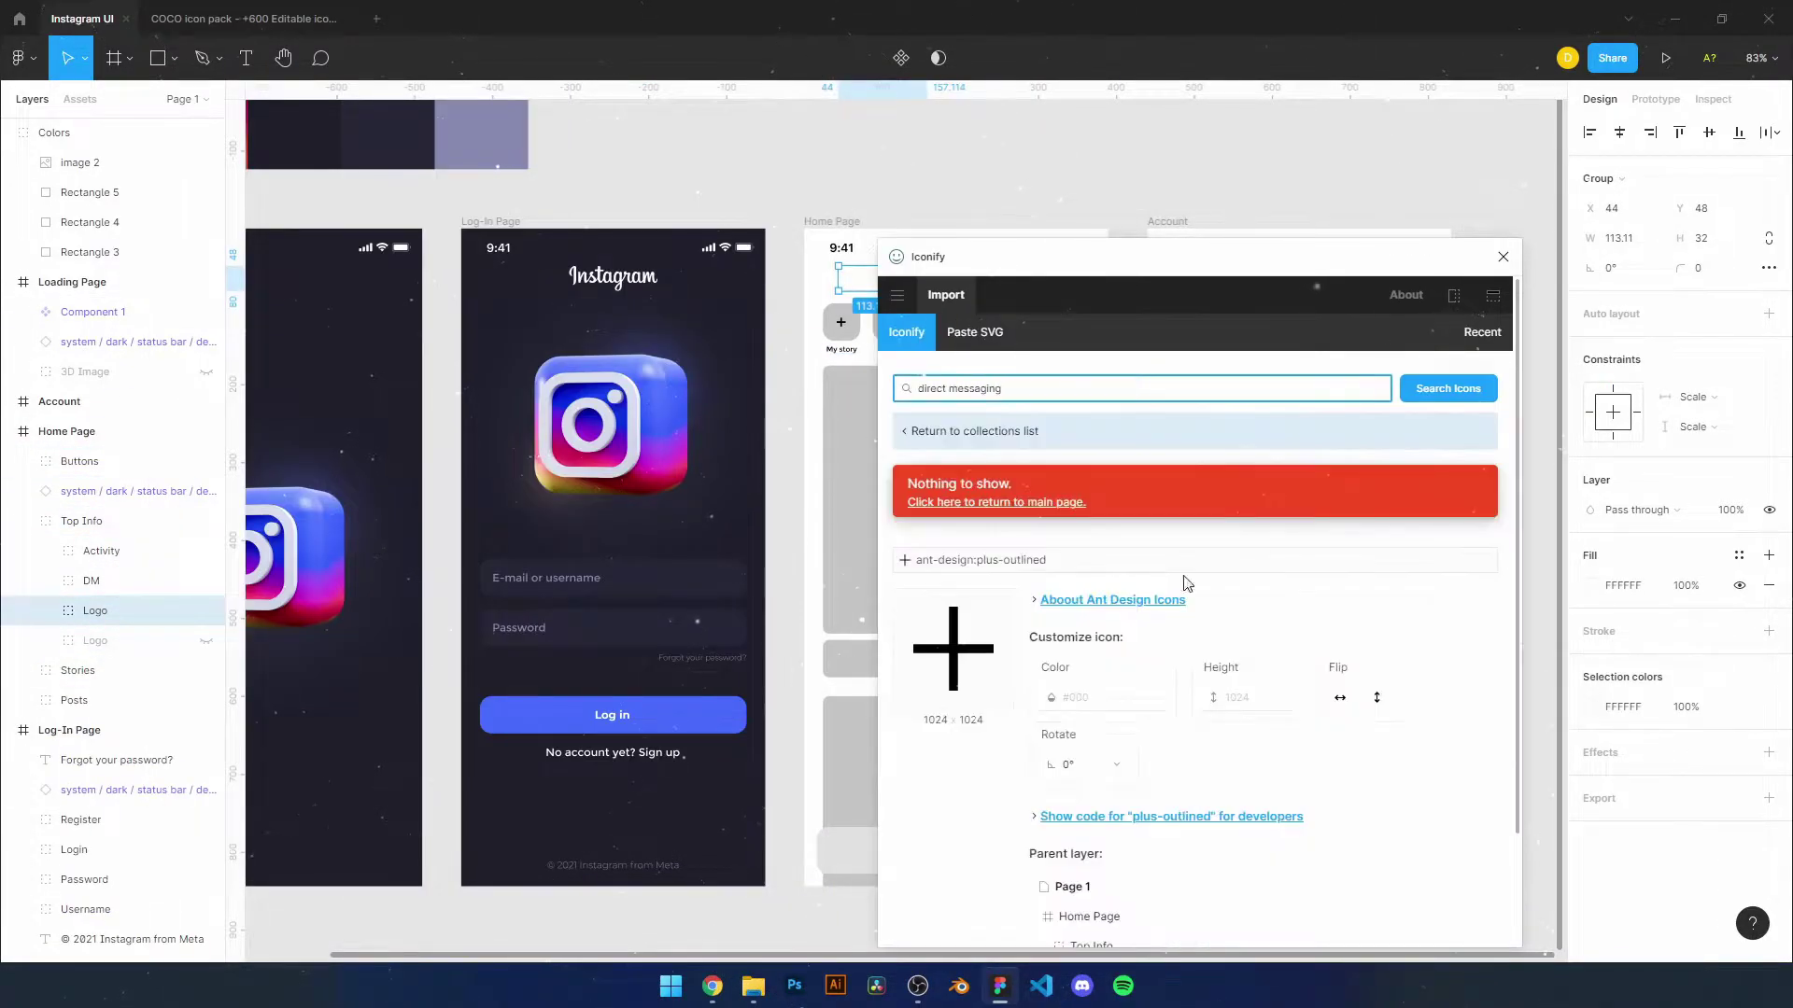
type("dm")
key("Return")
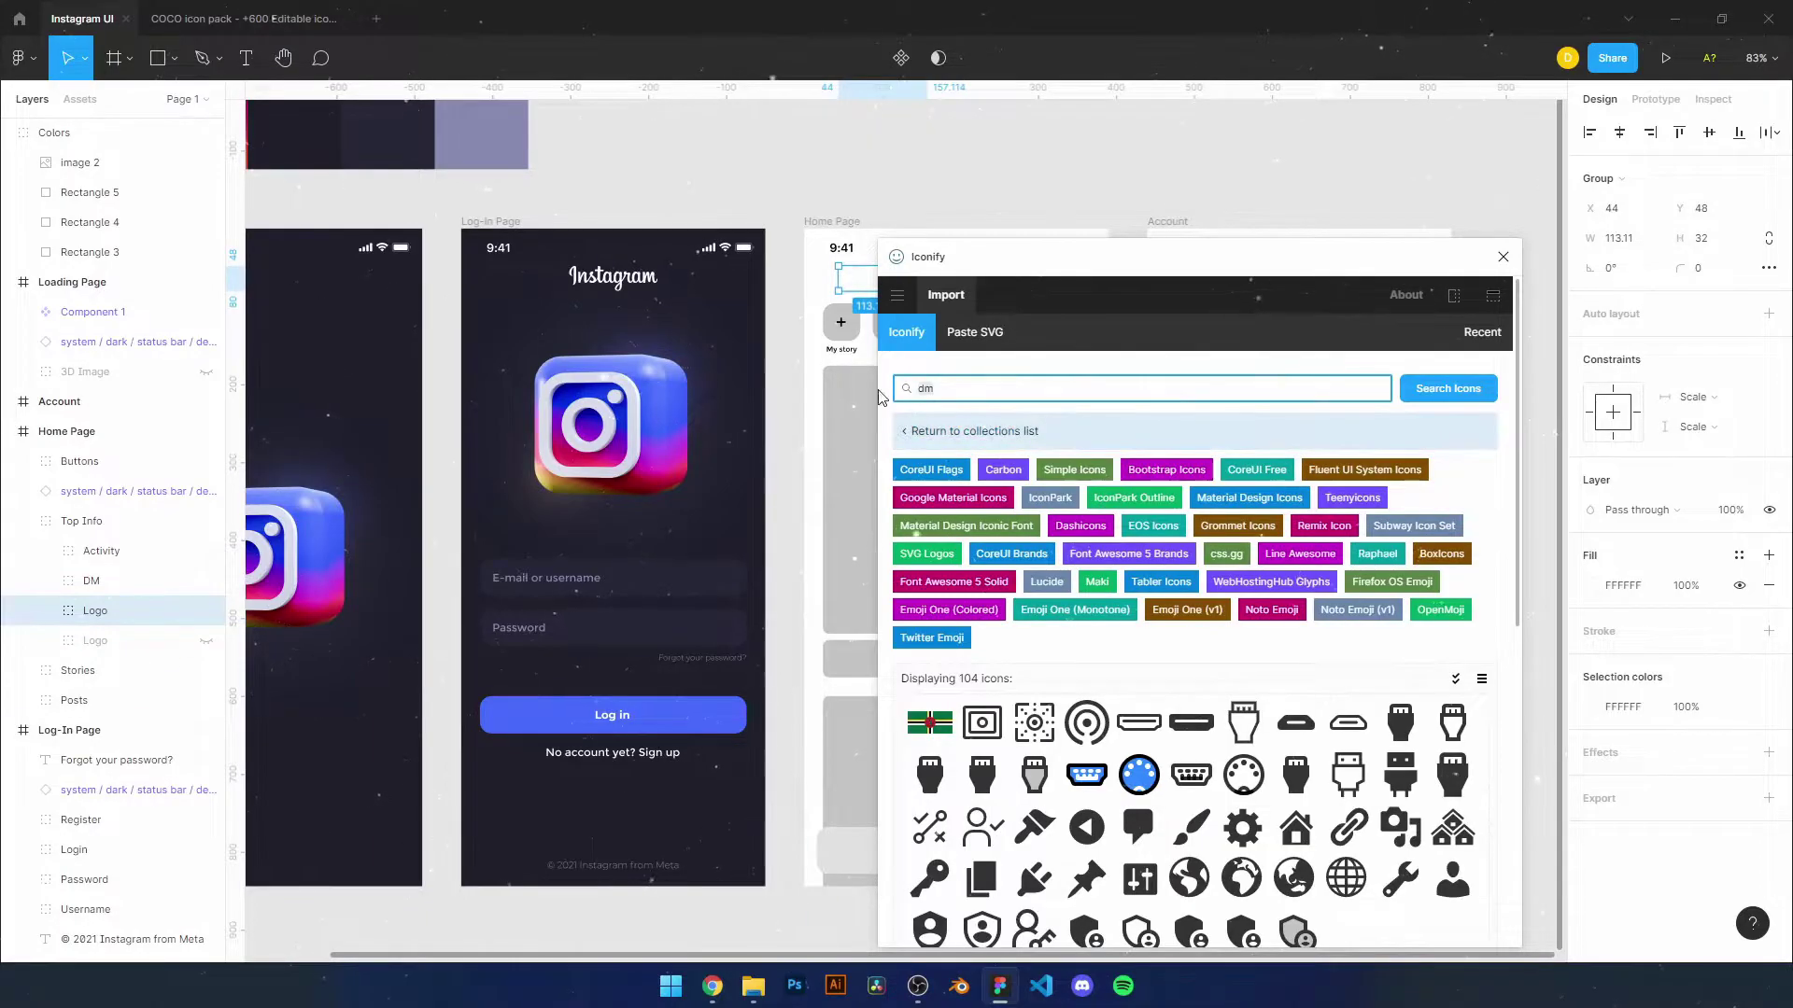
key("Return")
Return to Iconify's collections list and switch to the COCO icon pack file
left_click(1045, 504)
scroll(1372, 560, "down", 3)
scroll(1419, 420, "down", 3)
left_click(243, 19)
Give the Home Page frame the dark background colour sampled from the palette swatch
scroll(460, 433, "up", 5)
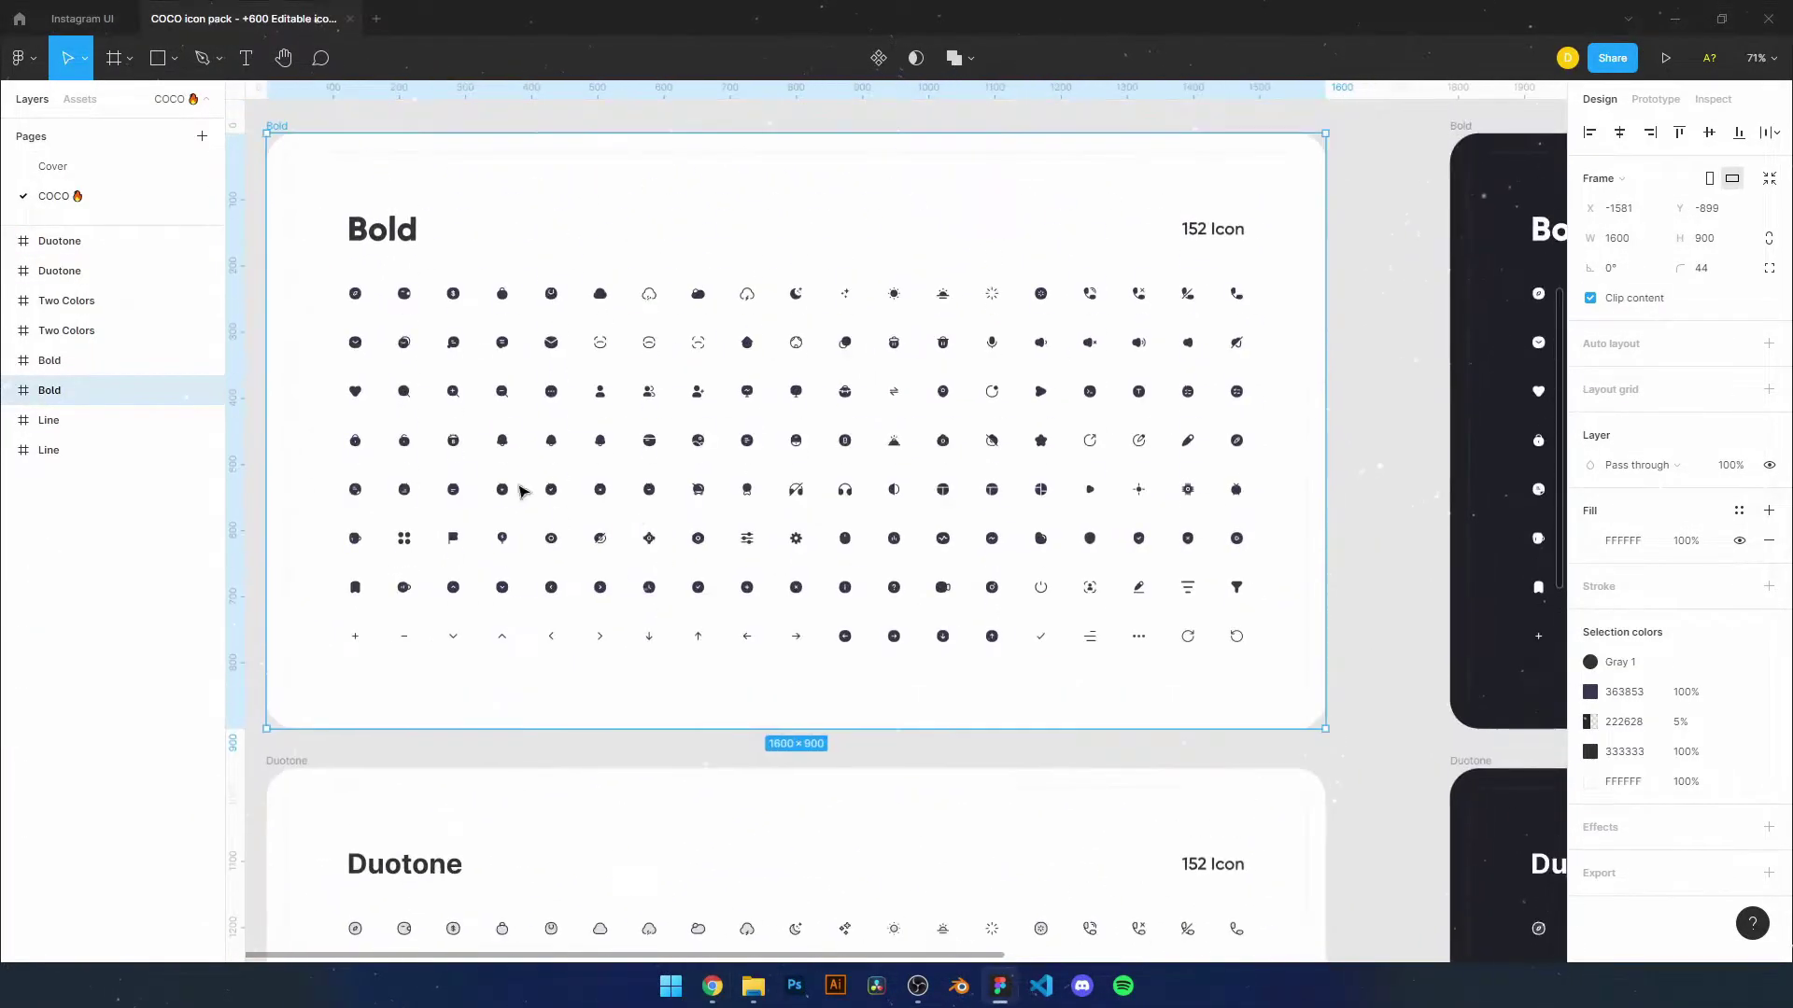
left_click(64, 19)
scroll(654, 467, "left", 1)
left_click(66, 431)
left_click(1590, 709)
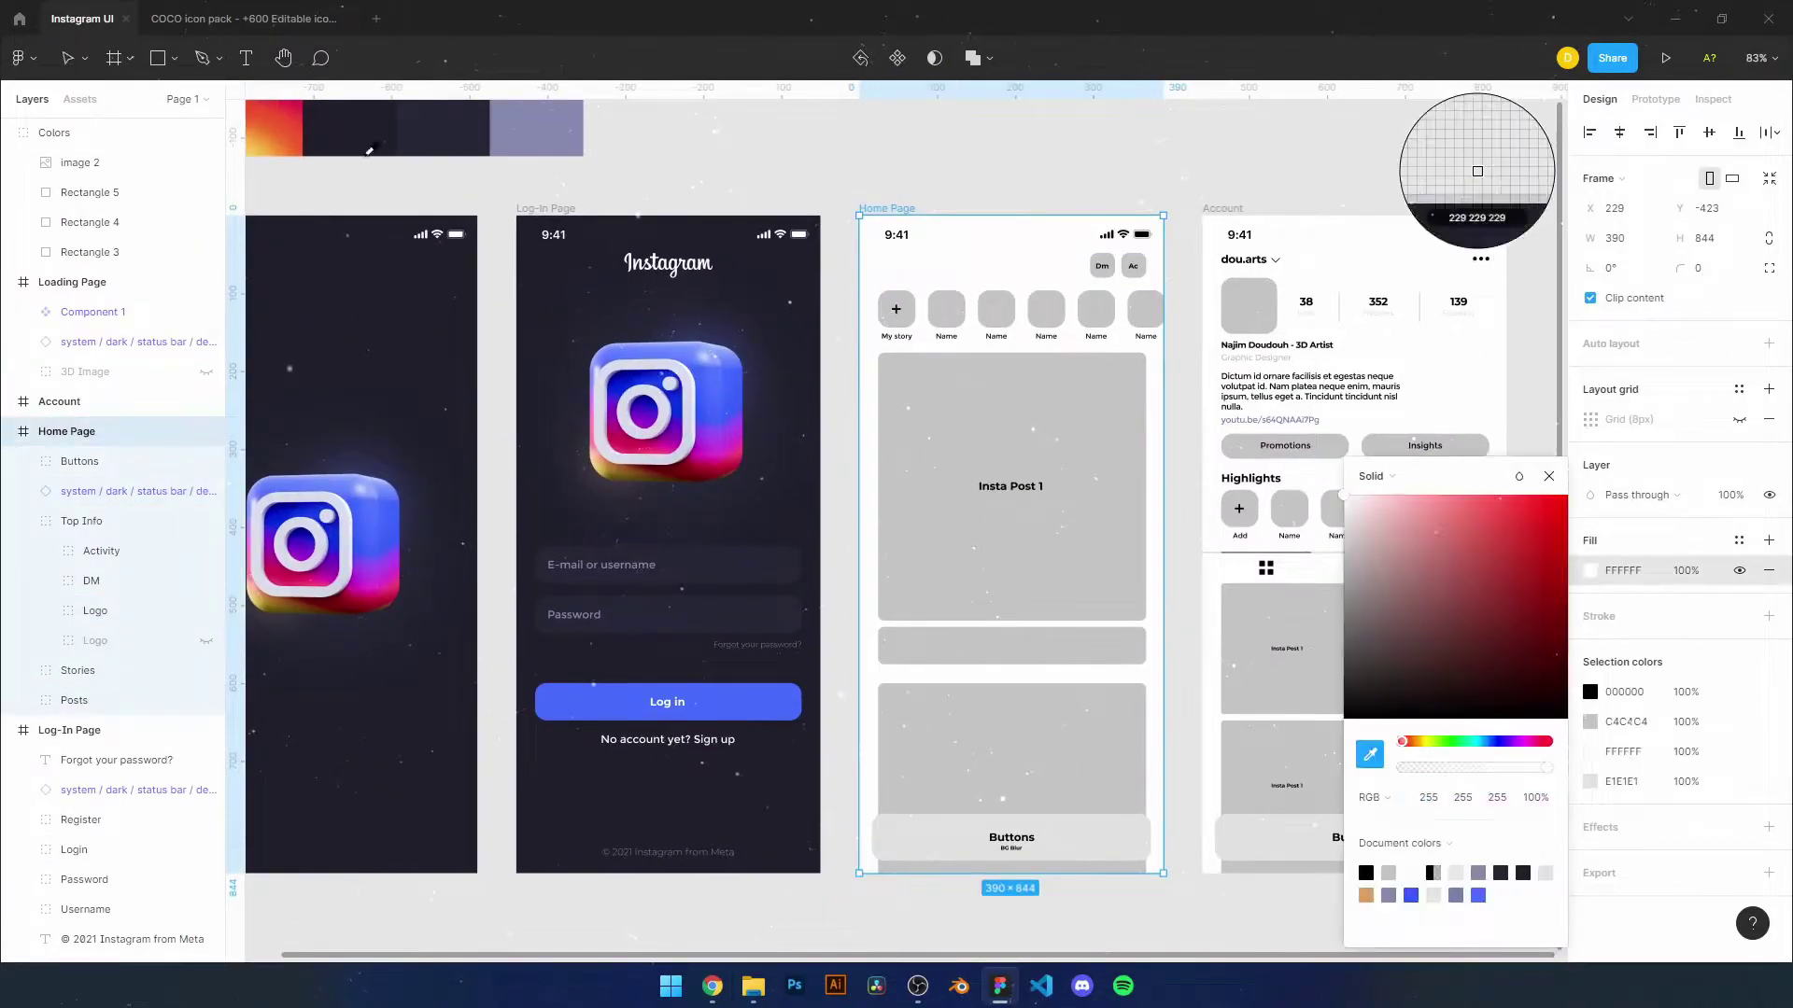
left_click(439, 128)
left_click(533, 136)
key("Escape")
key("Escape")
Copy the COCO Message-3 icon into the Home Page header and make it white
key("ctrl+Tab")
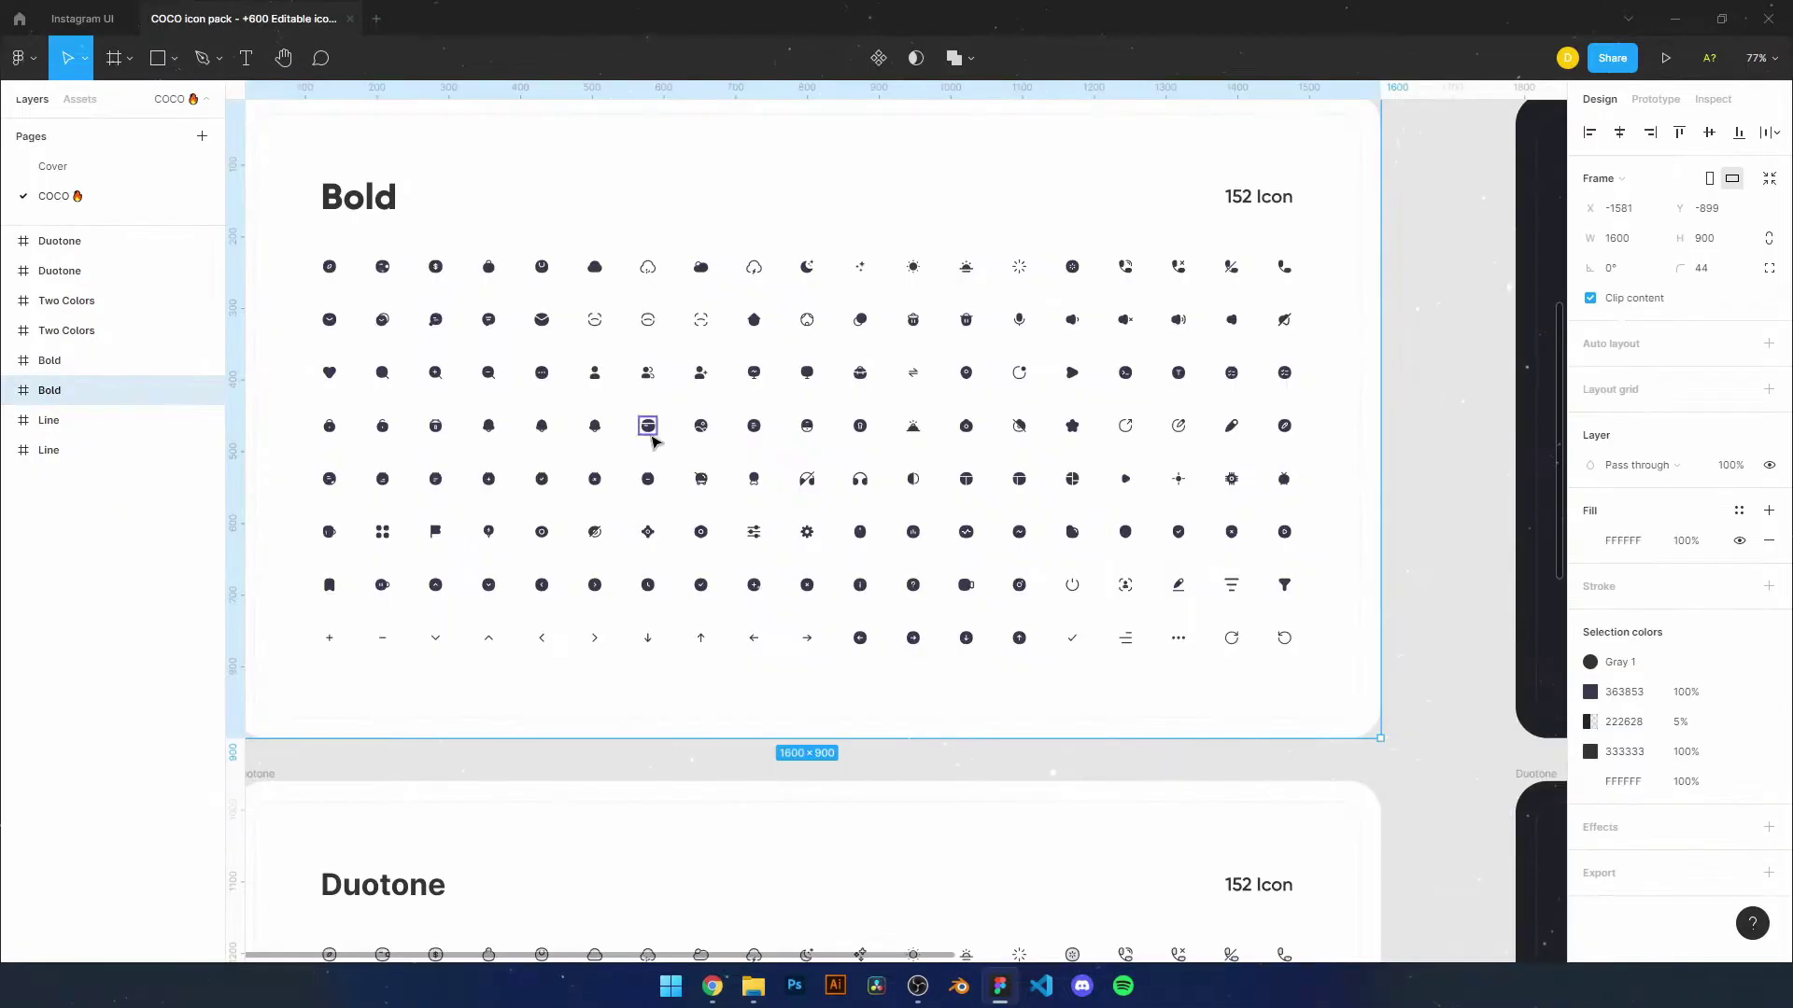
scroll(1342, 390, "up", 2)
left_click(570, 323)
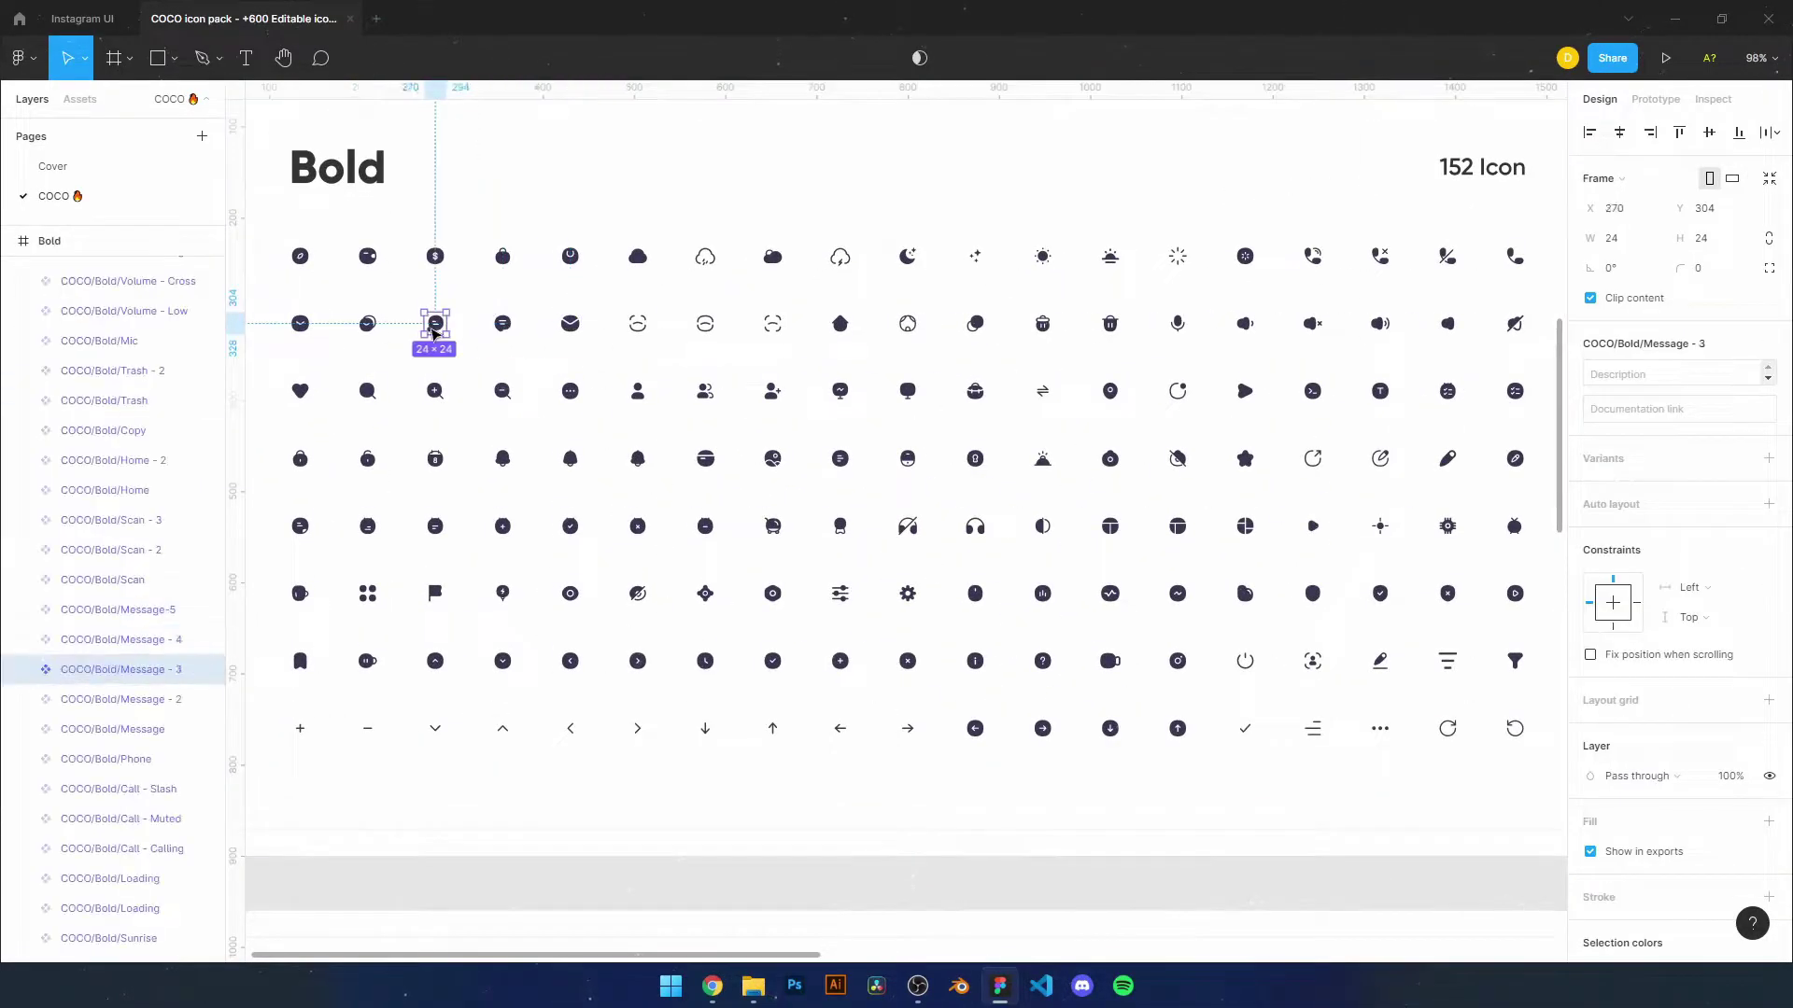
key("ctrl+c")
key("ctrl+Tab")
key("ctrl+v")
scroll(943, 380, "up", 5)
scroll(943, 380, "down", 5)
left_click(1588, 692)
left_click(1347, 504)
key("Escape")
Copy the COCO Heart icon into the Home Page header and make it white
key("ctrl+Tab")
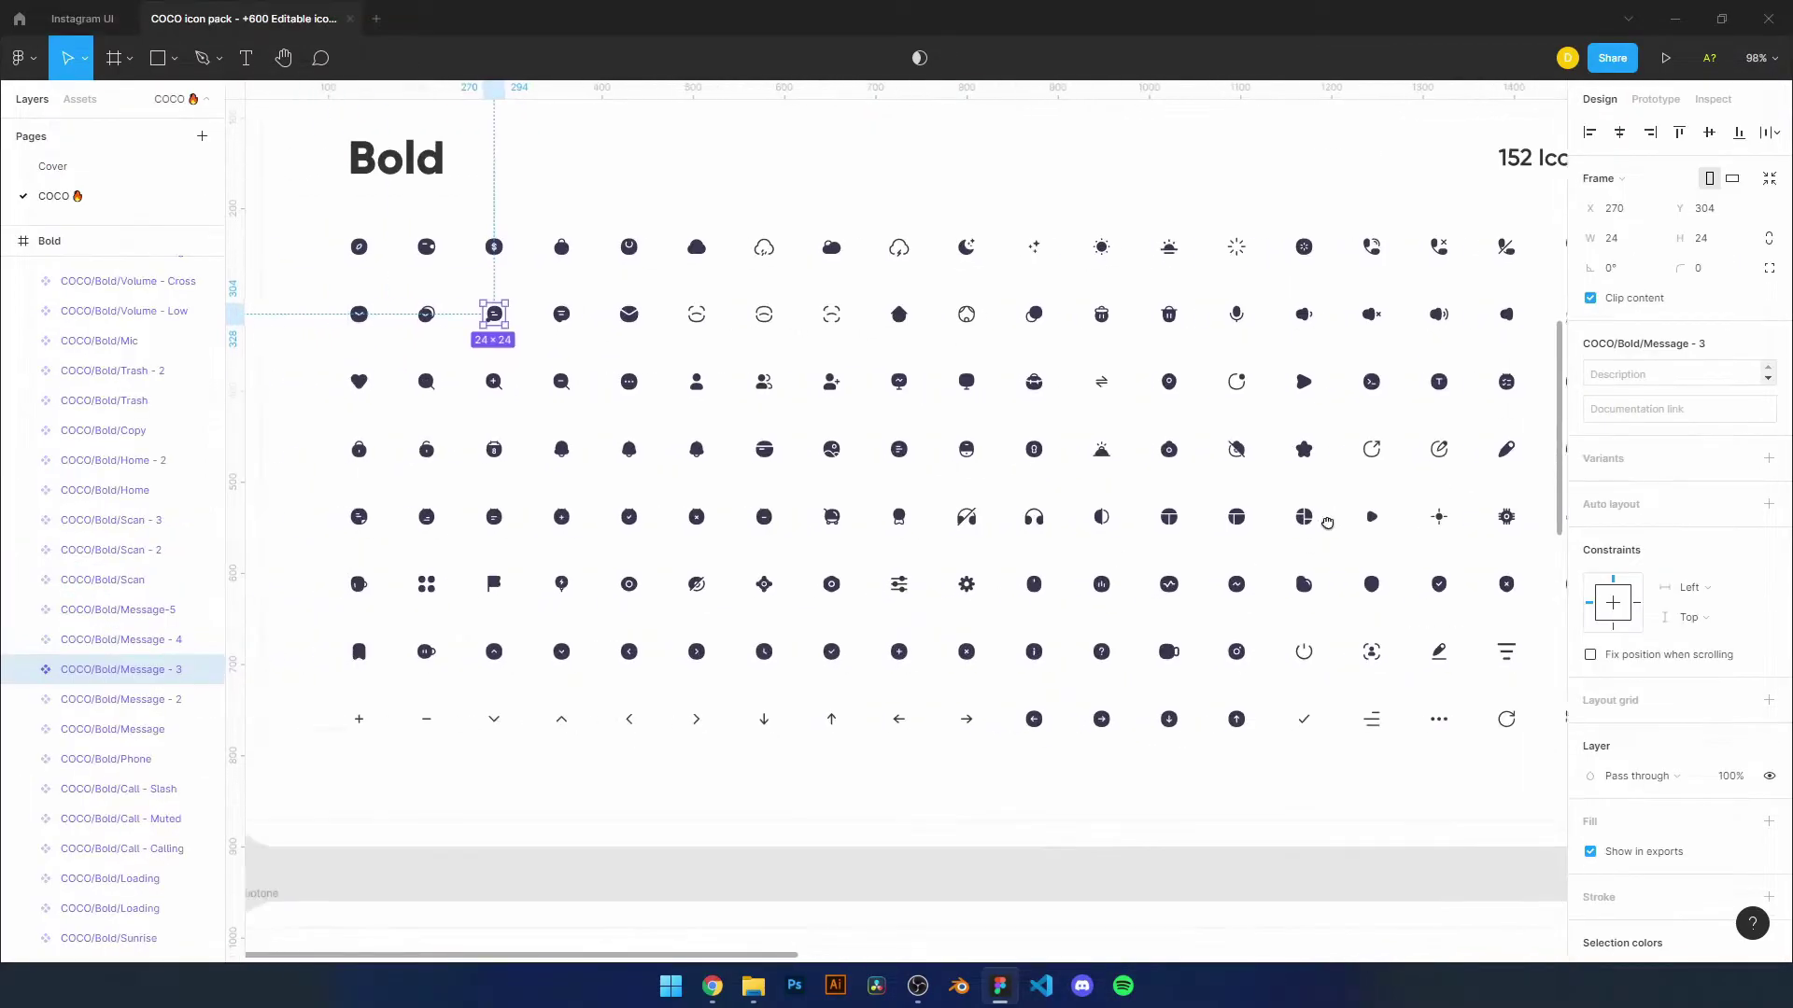
left_click(331, 381)
key("ctrl+c")
key("ctrl+Tab")
key("ctrl+v")
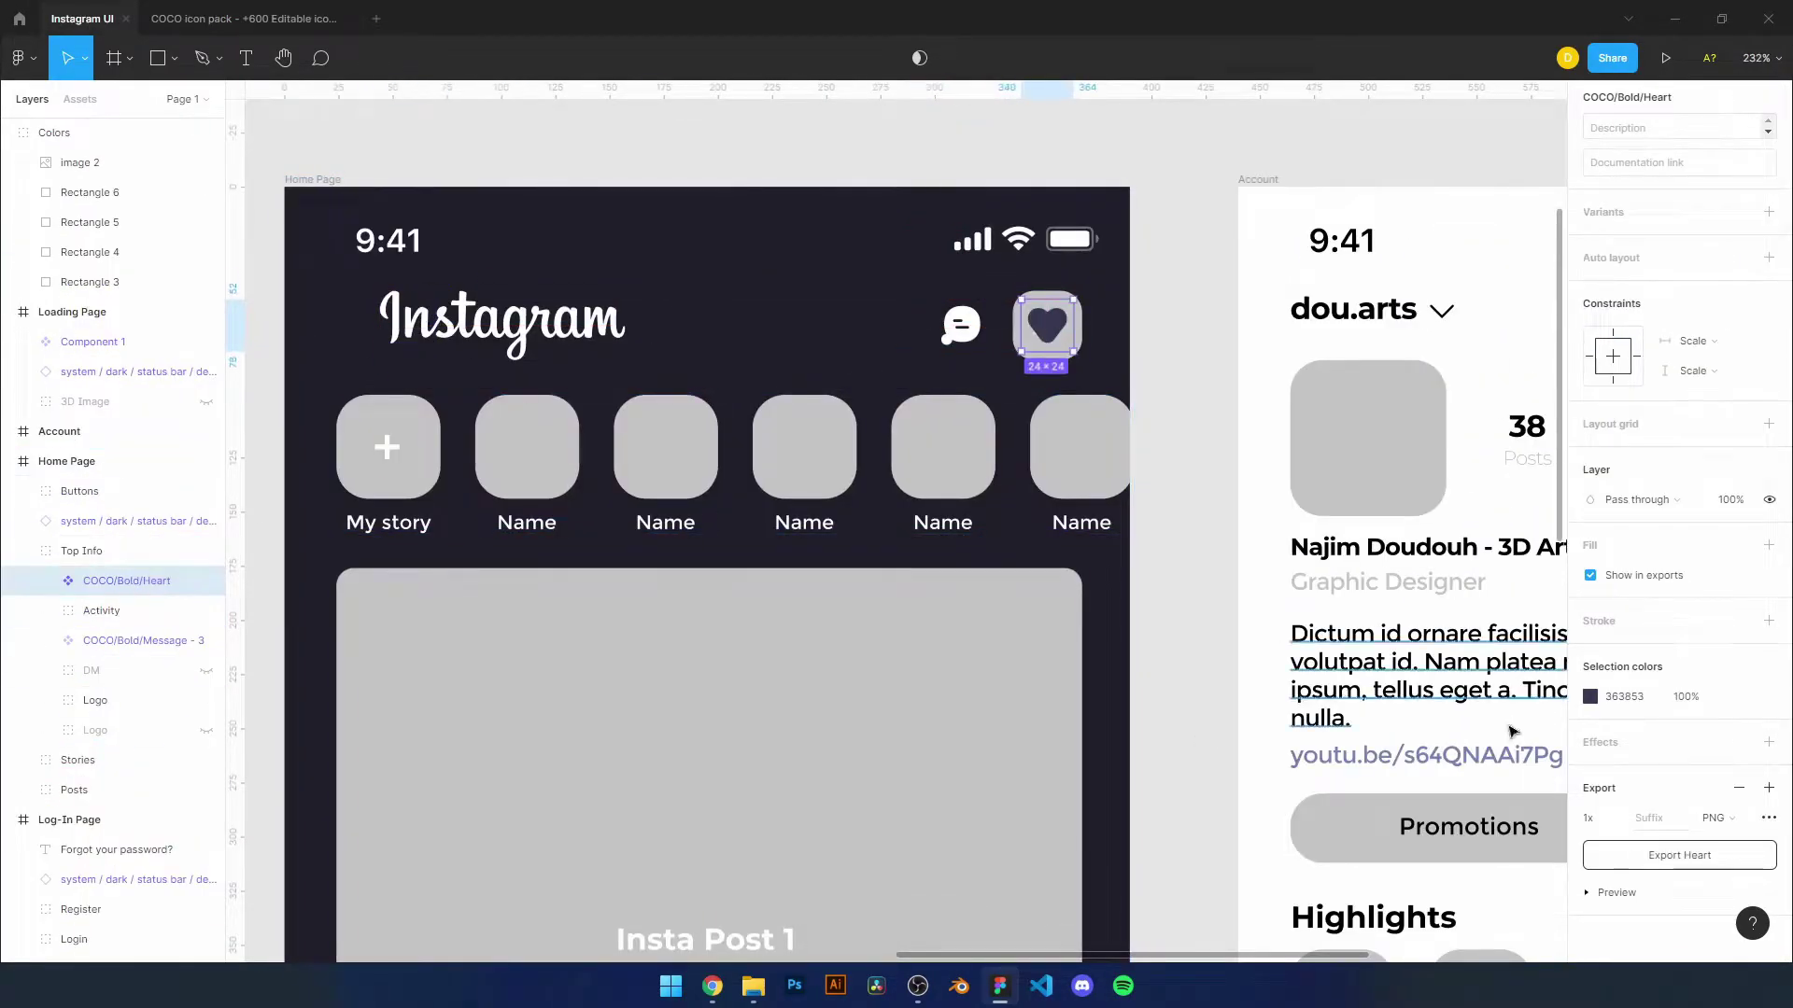
left_click(1590, 697)
left_click(1347, 504)
key("Escape")
scroll(968, 534, "down", 5)
key("Escape")
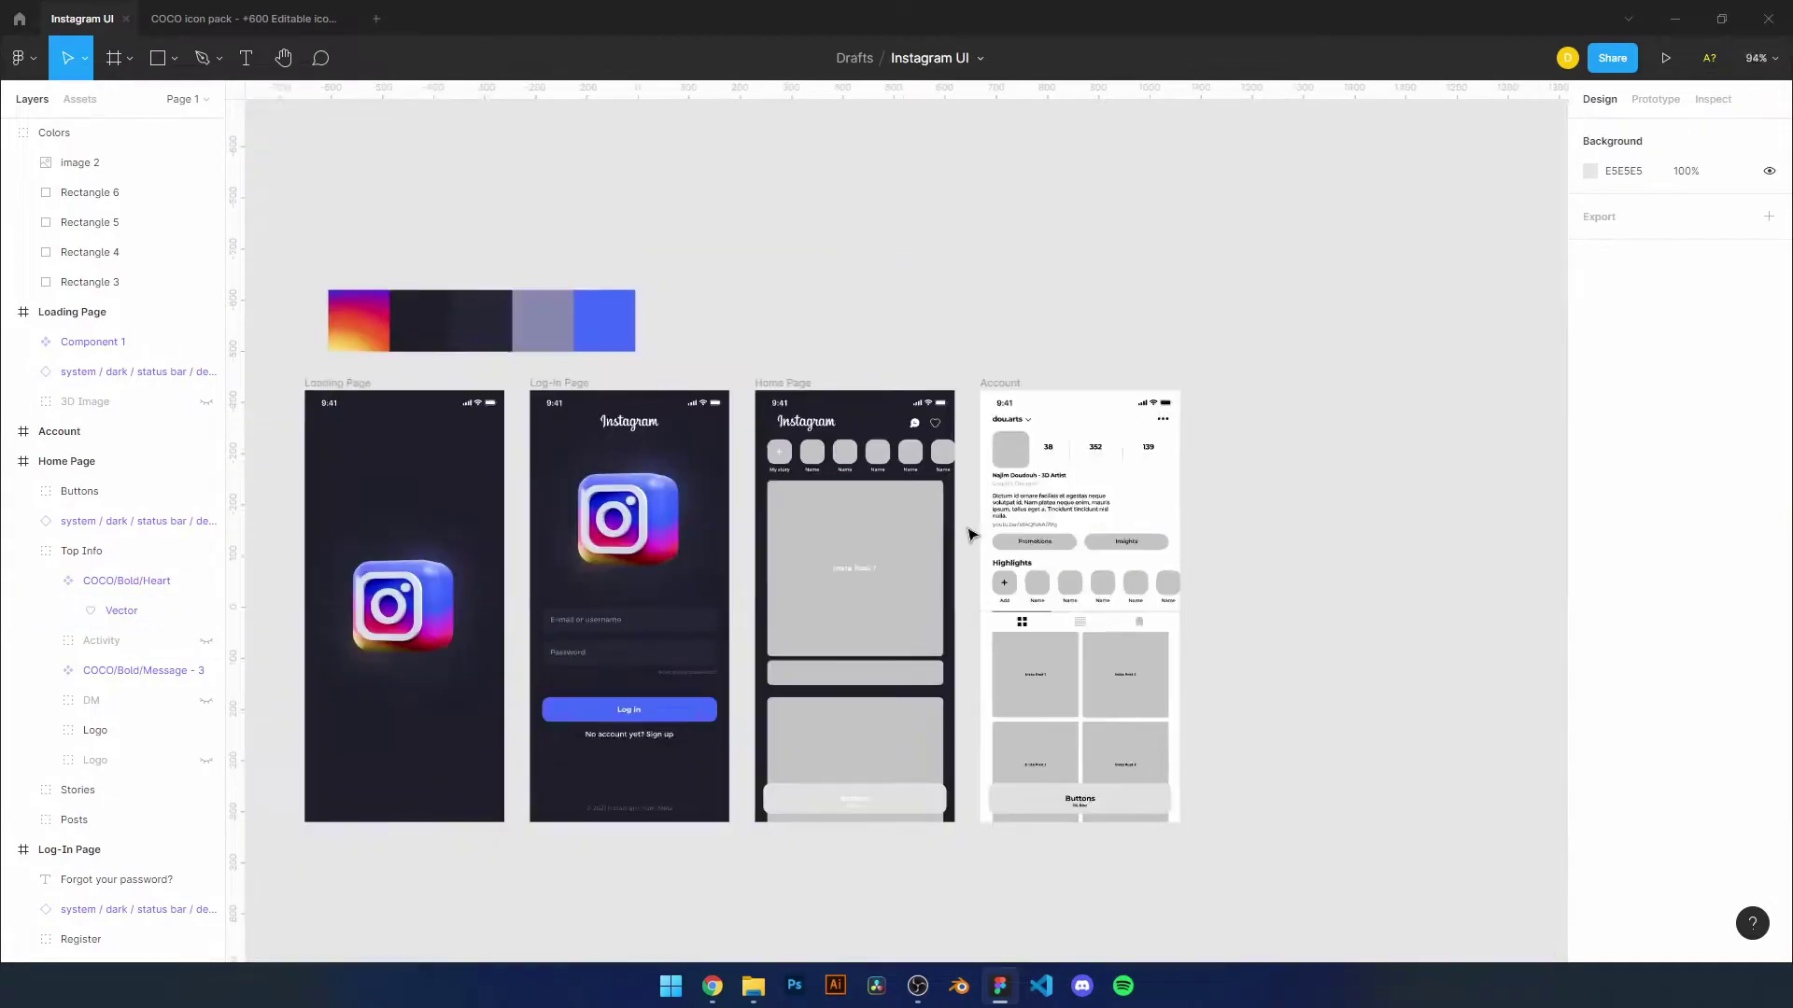
Align the Home Page wordmark to the logo box's left edge and hide the grey Logo placeholder
left_click(691, 348, "ctrl")
scroll(691, 347, "up", 5)
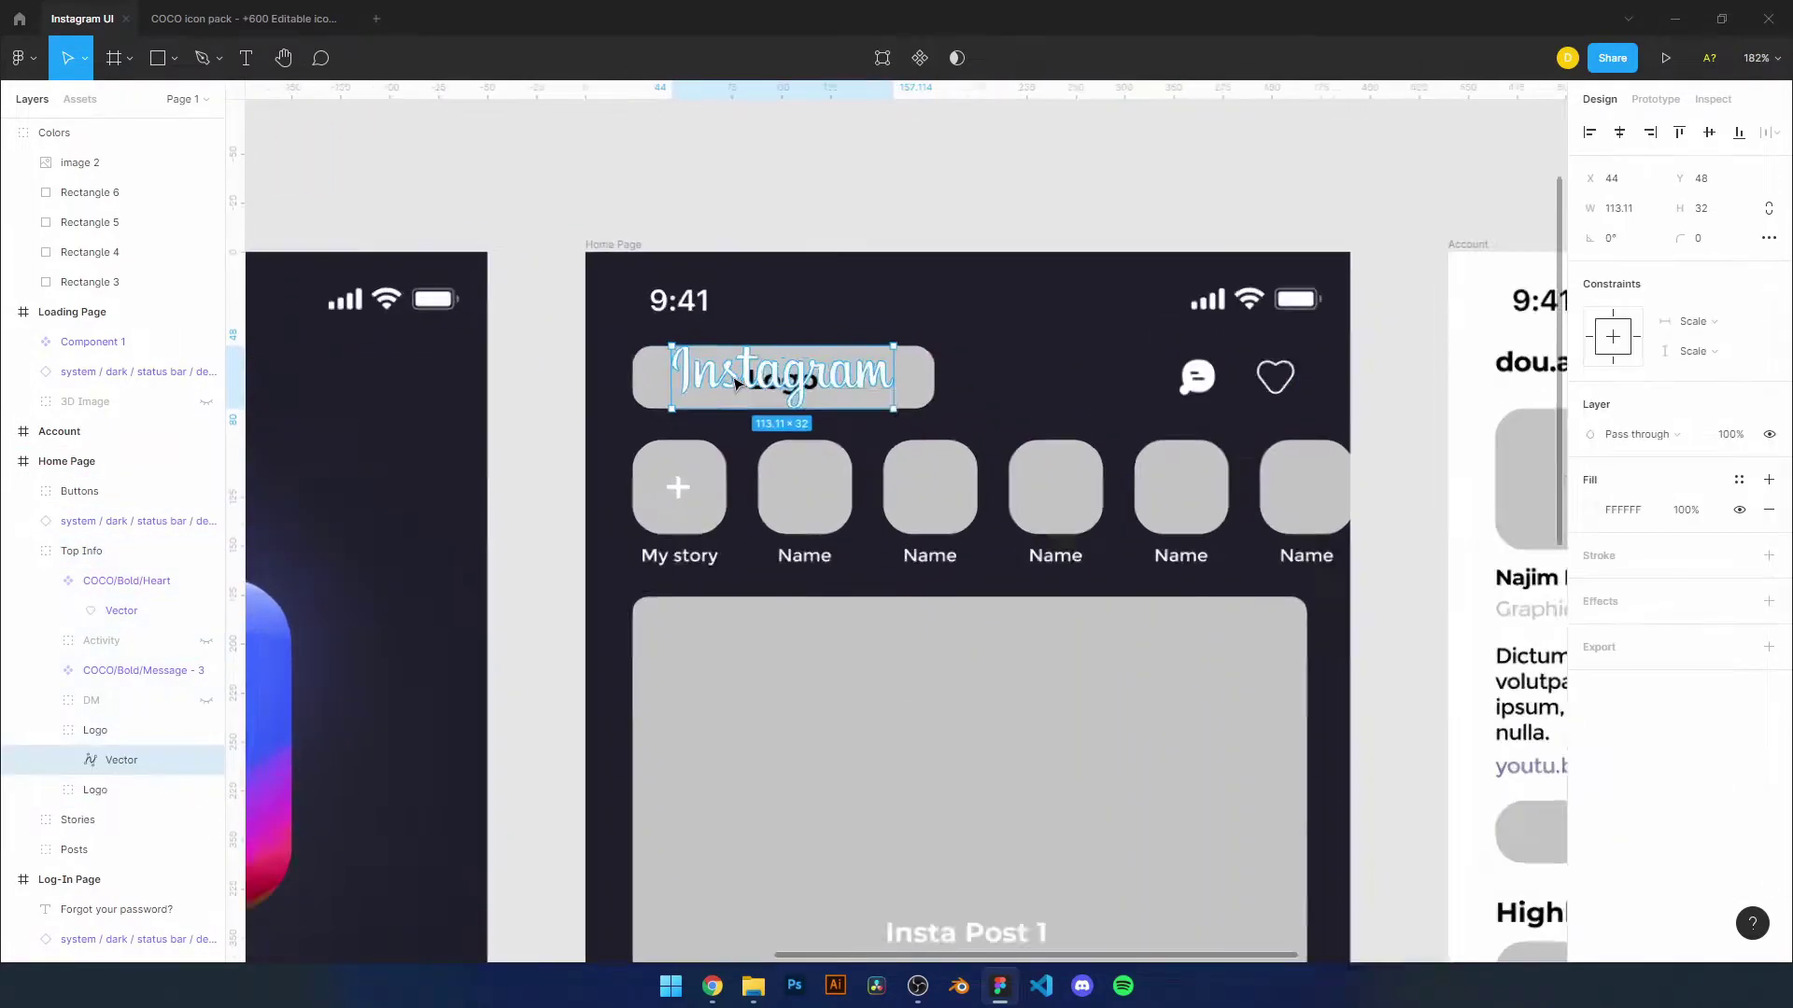
scroll(737, 383, "up", 4)
key("shift+Left")
key("shift+Left")
left_click(207, 790)
key("shift+1")
Hide the grey DM background behind the message icon and inspect the My story circle's fill
left_click(127, 641)
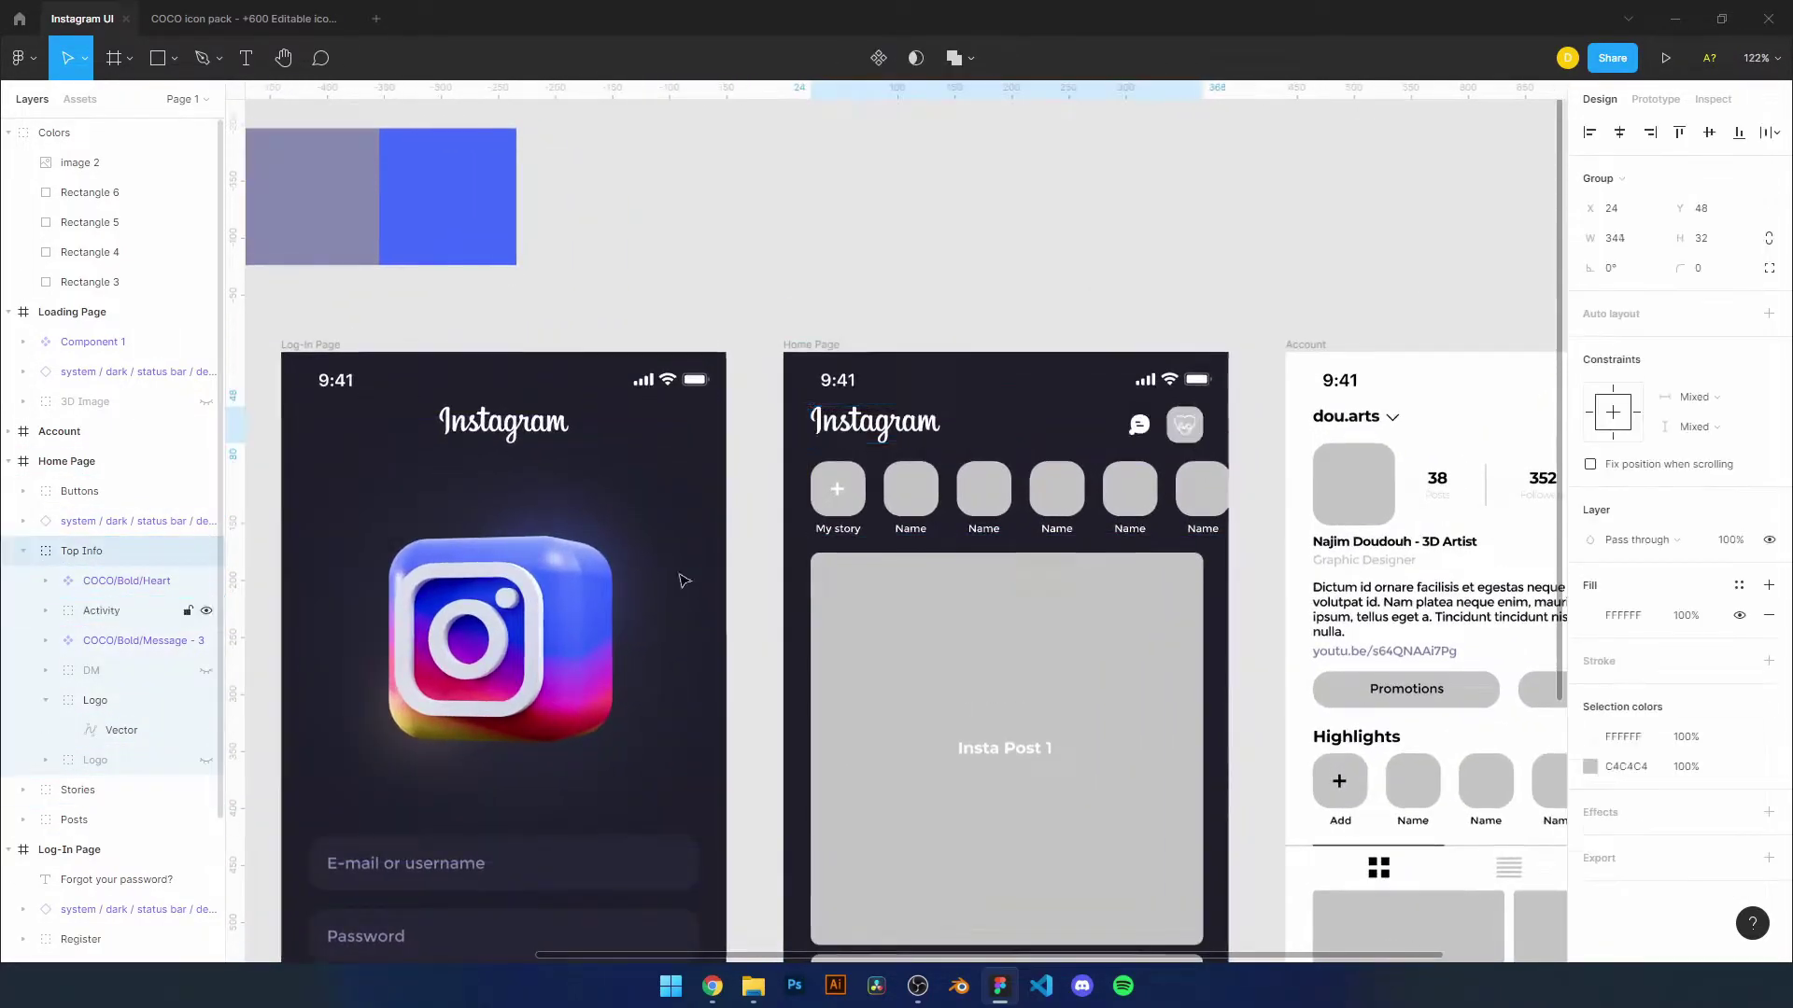
key("shift+2")
left_click(207, 670)
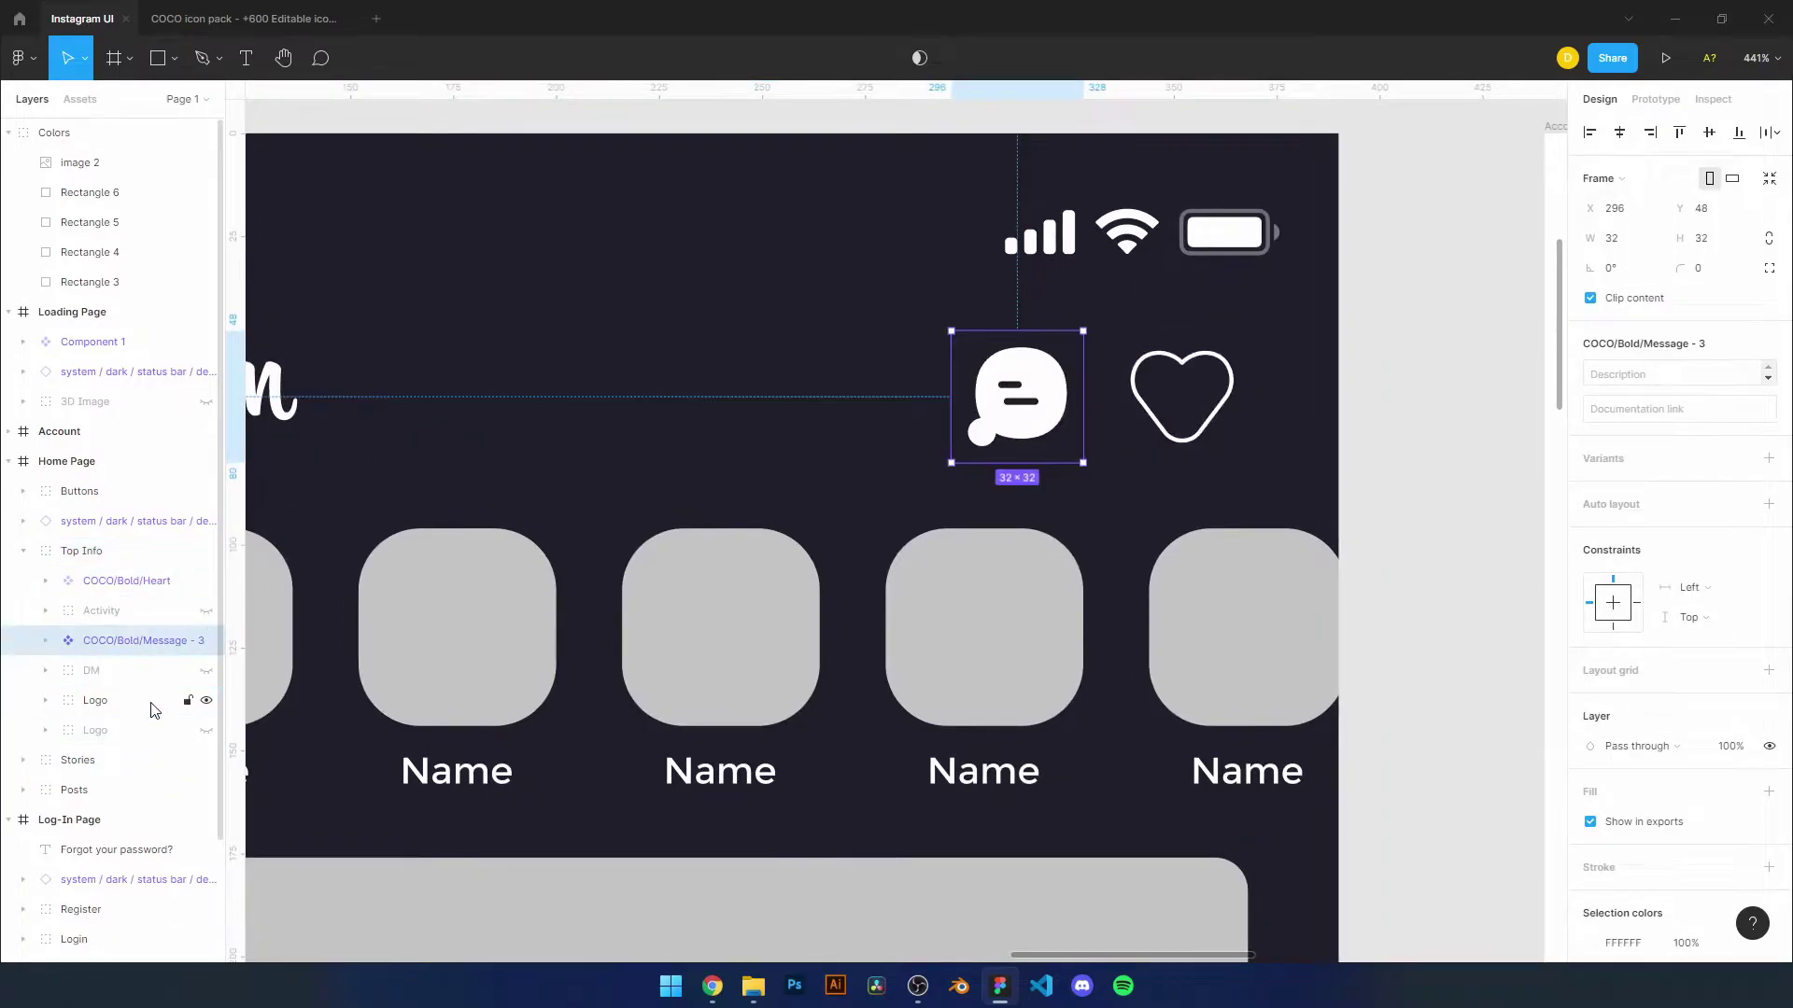
key("shift+1")
left_click(911, 367)
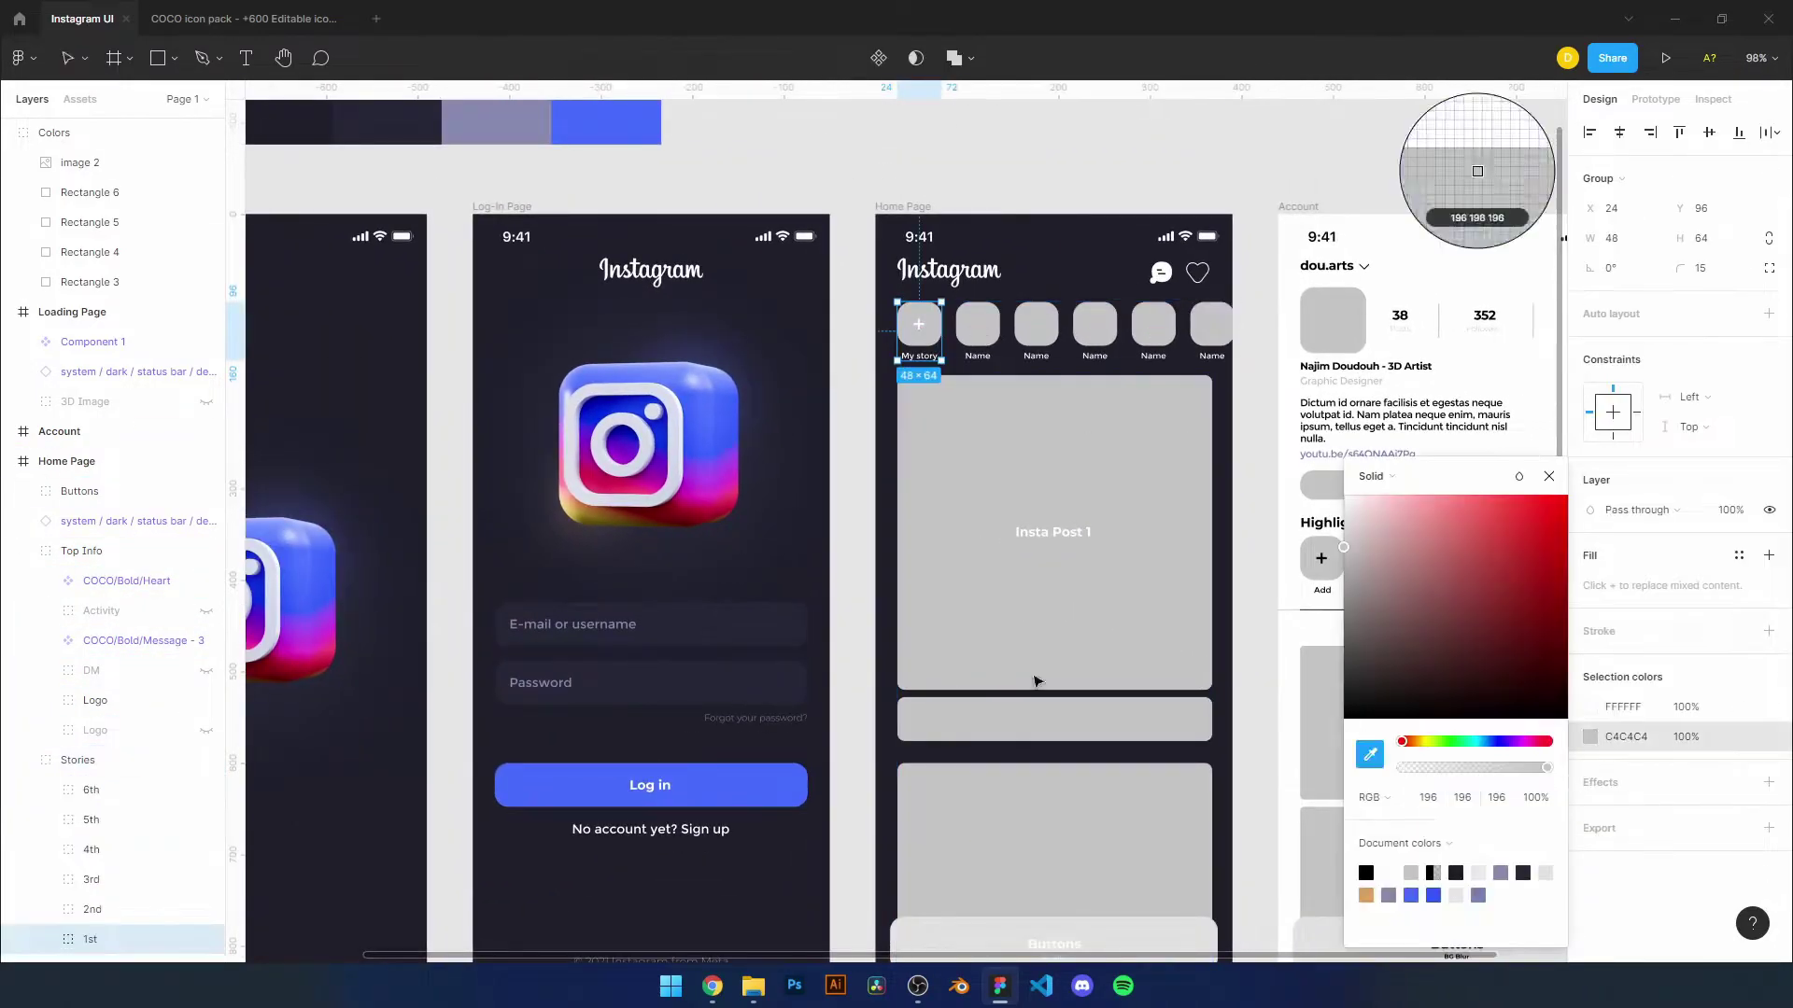
double_click(918, 327)
left_click(1028, 172)
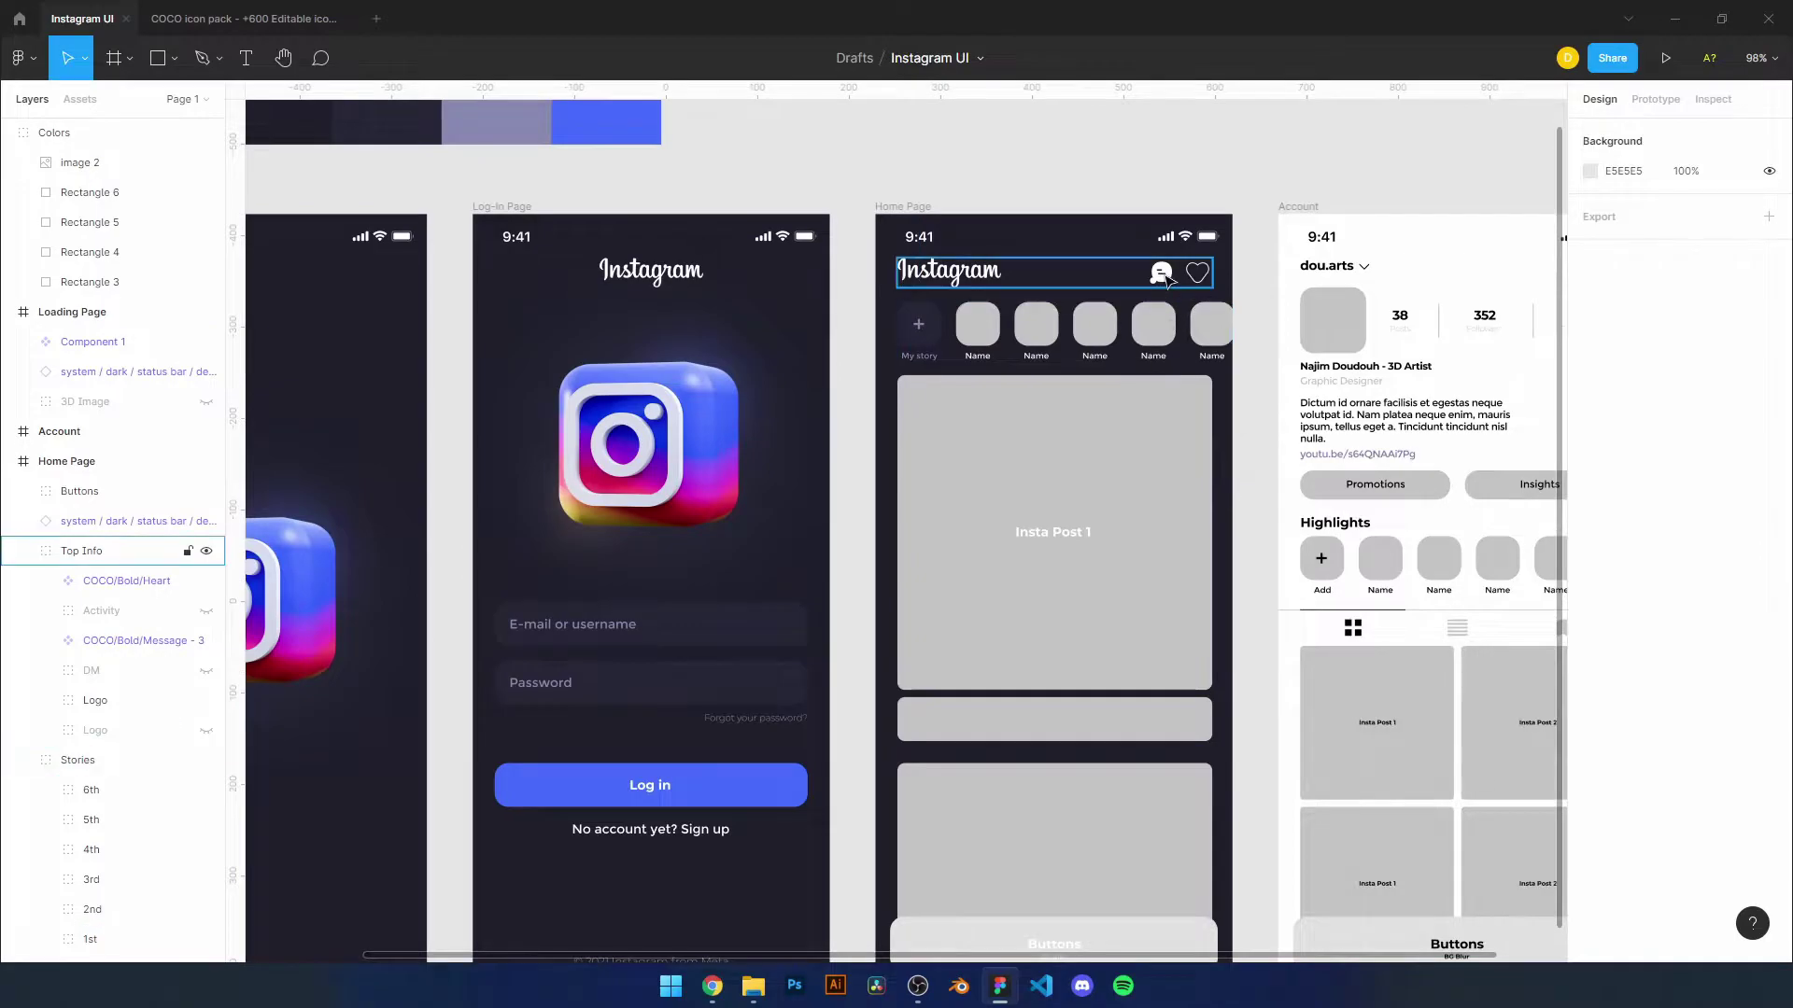
Inspect the message and heart icons up close, restoring the Activity and DM backgrounds
left_click(1162, 273)
left_click(1197, 273, "shift")
key("shift+2")
key("ctrl+z")
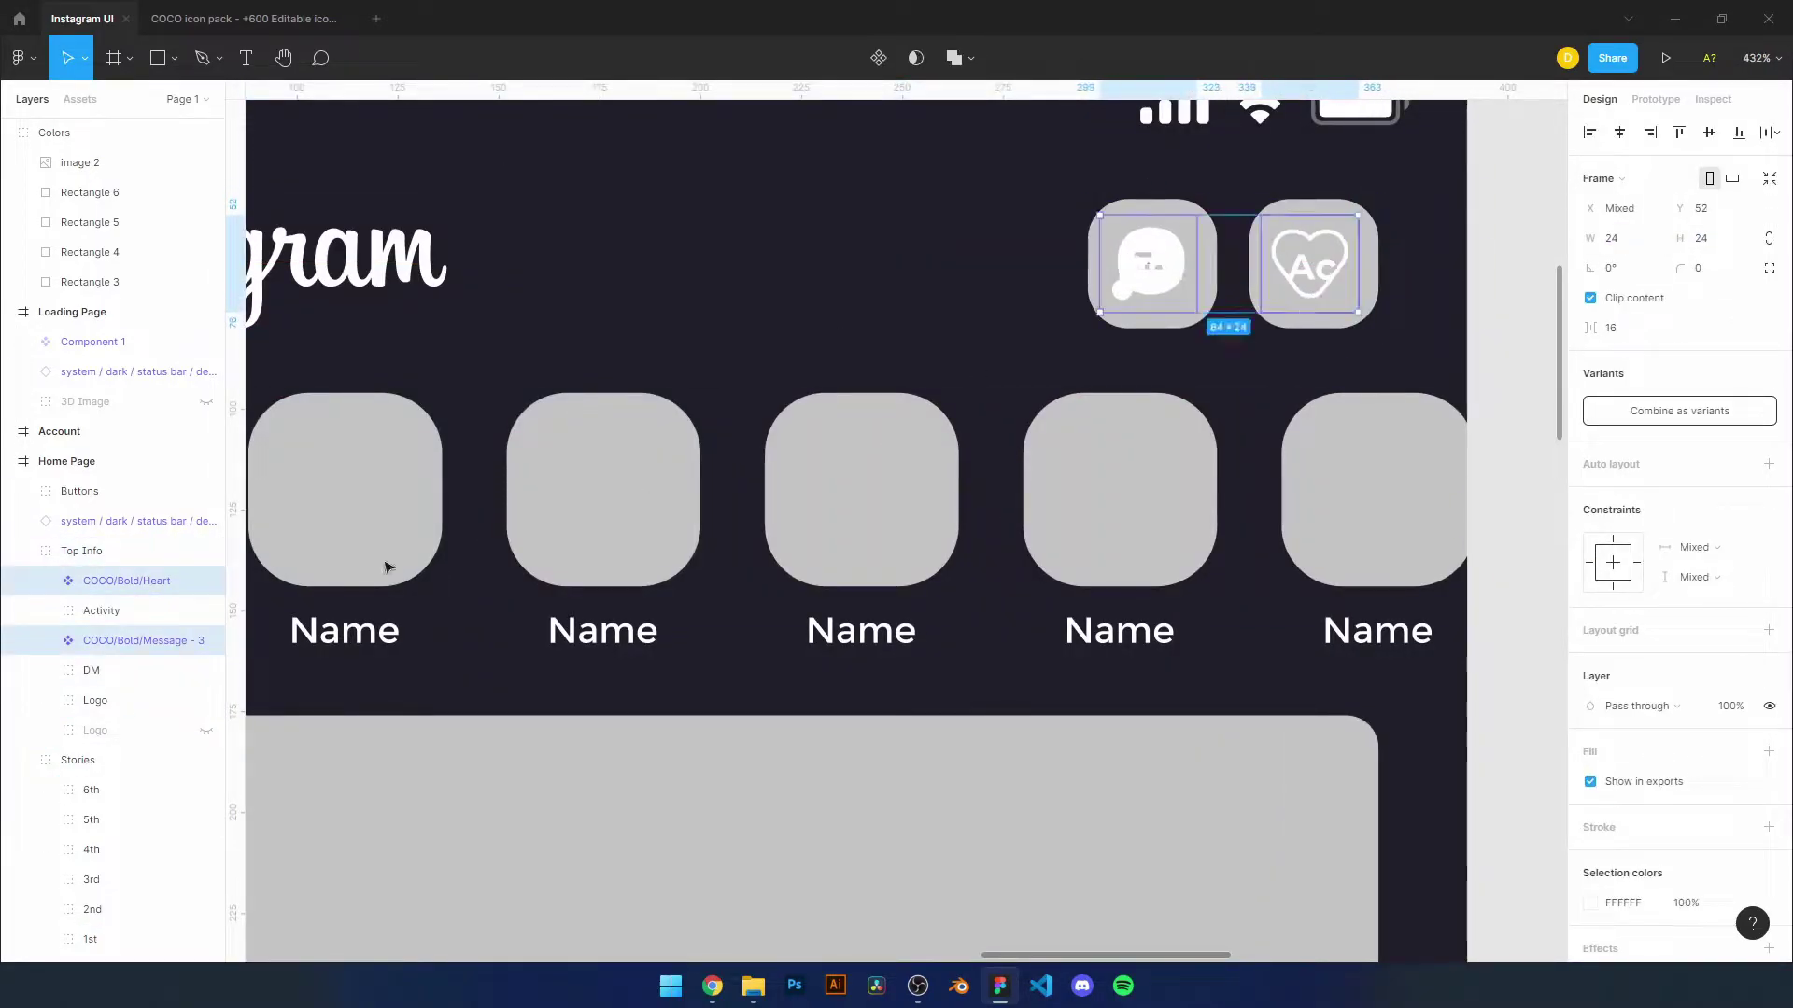
left_click(158, 591, "shift")
double_click(1330, 285)
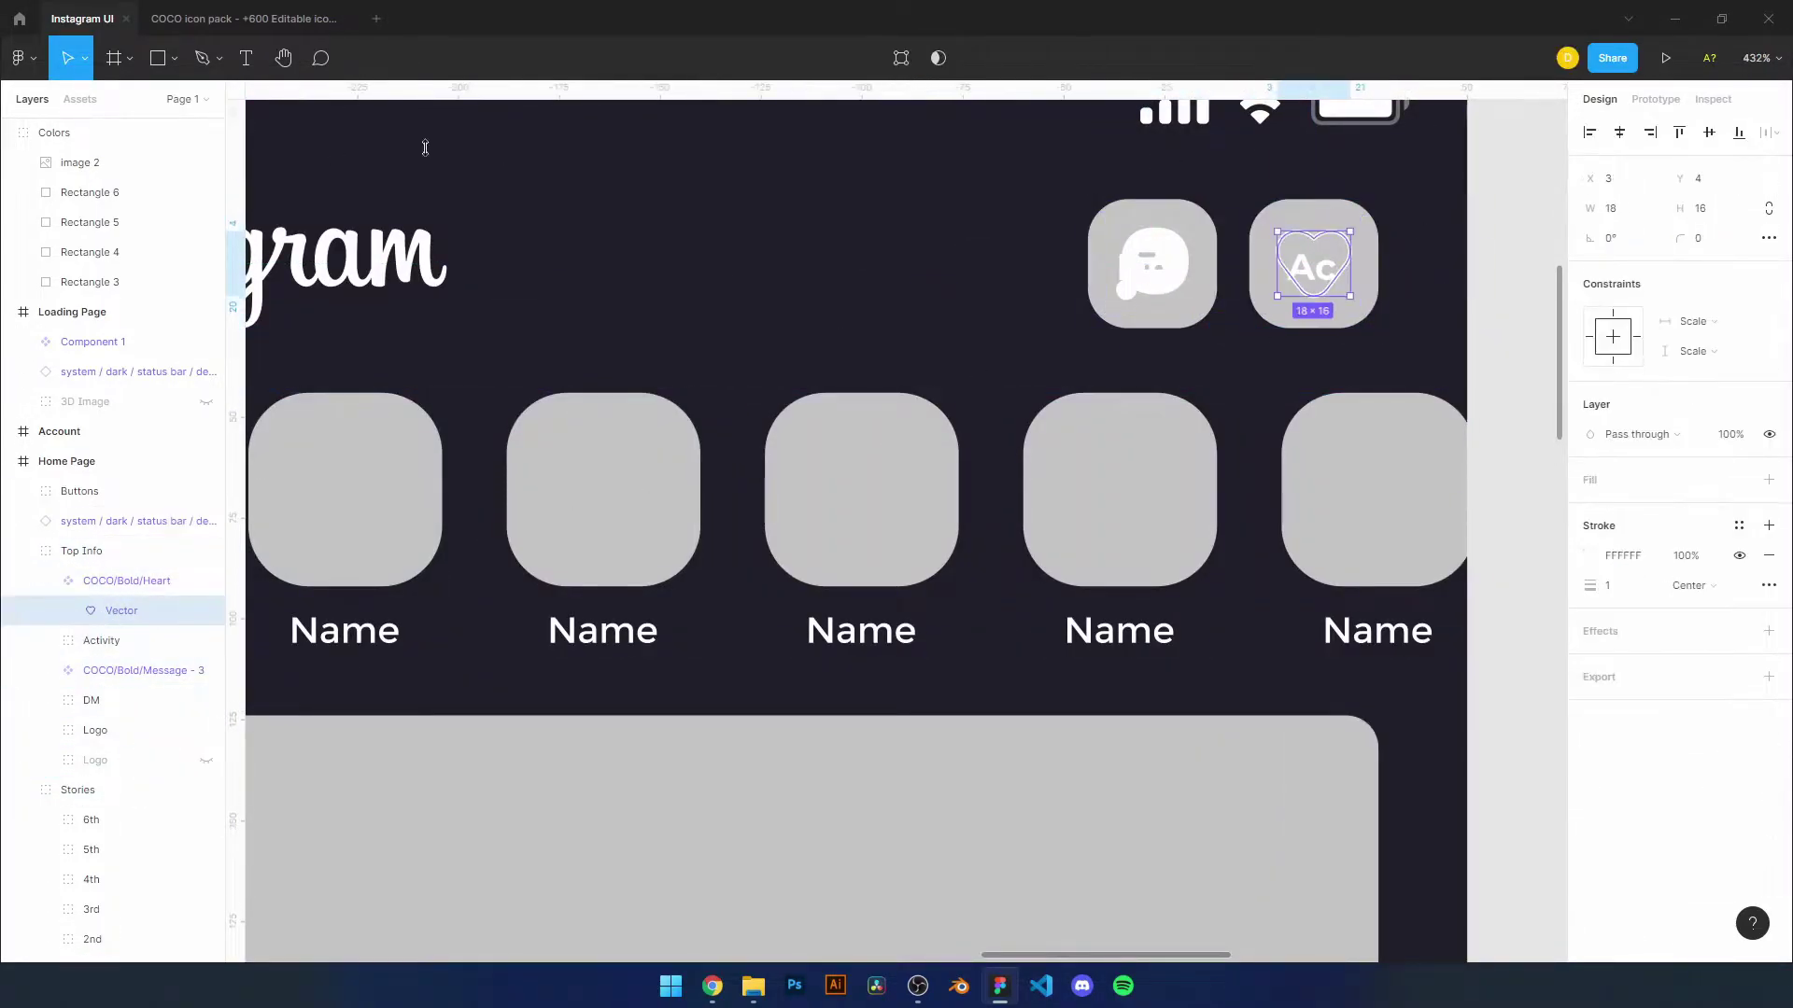
scroll(1172, 275, "up", 3)
scroll(1187, 431, "down", 10)
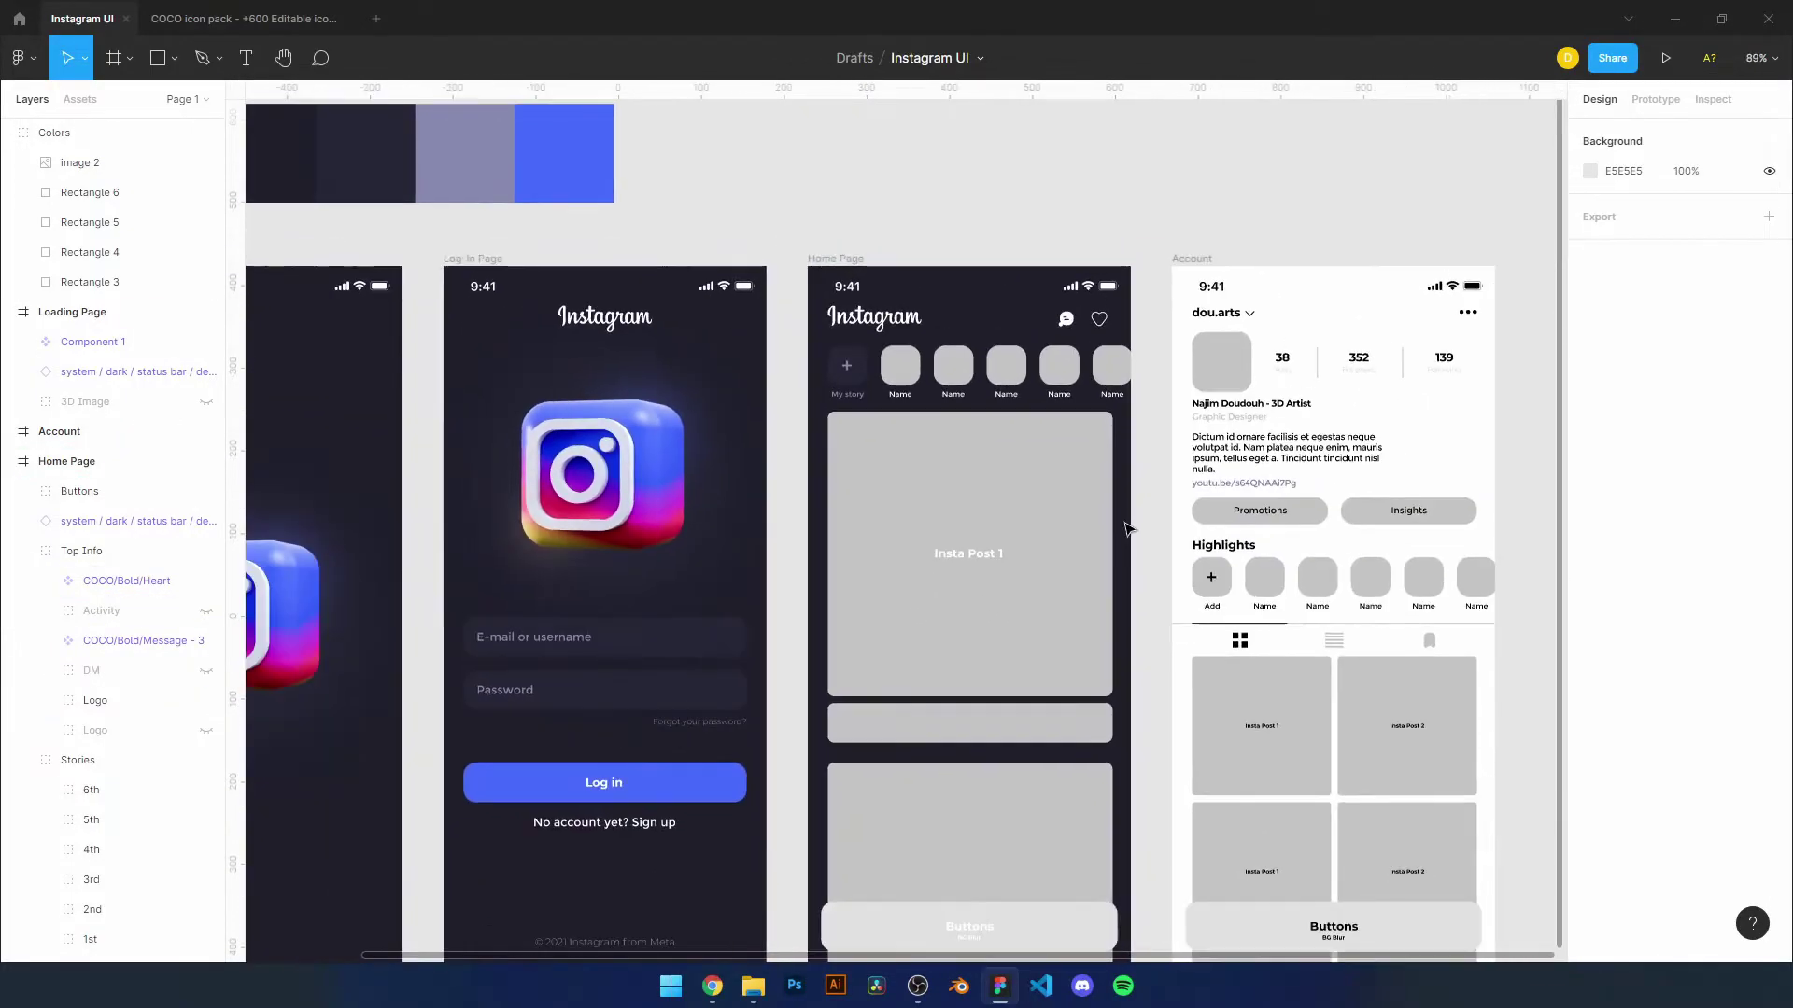
left_click(875, 299)
Fill the five selected story circles with face photos using the UI Faces plugin
left_click(982, 299, "ctrl+shift")
left_click(1034, 299, "ctrl+shift")
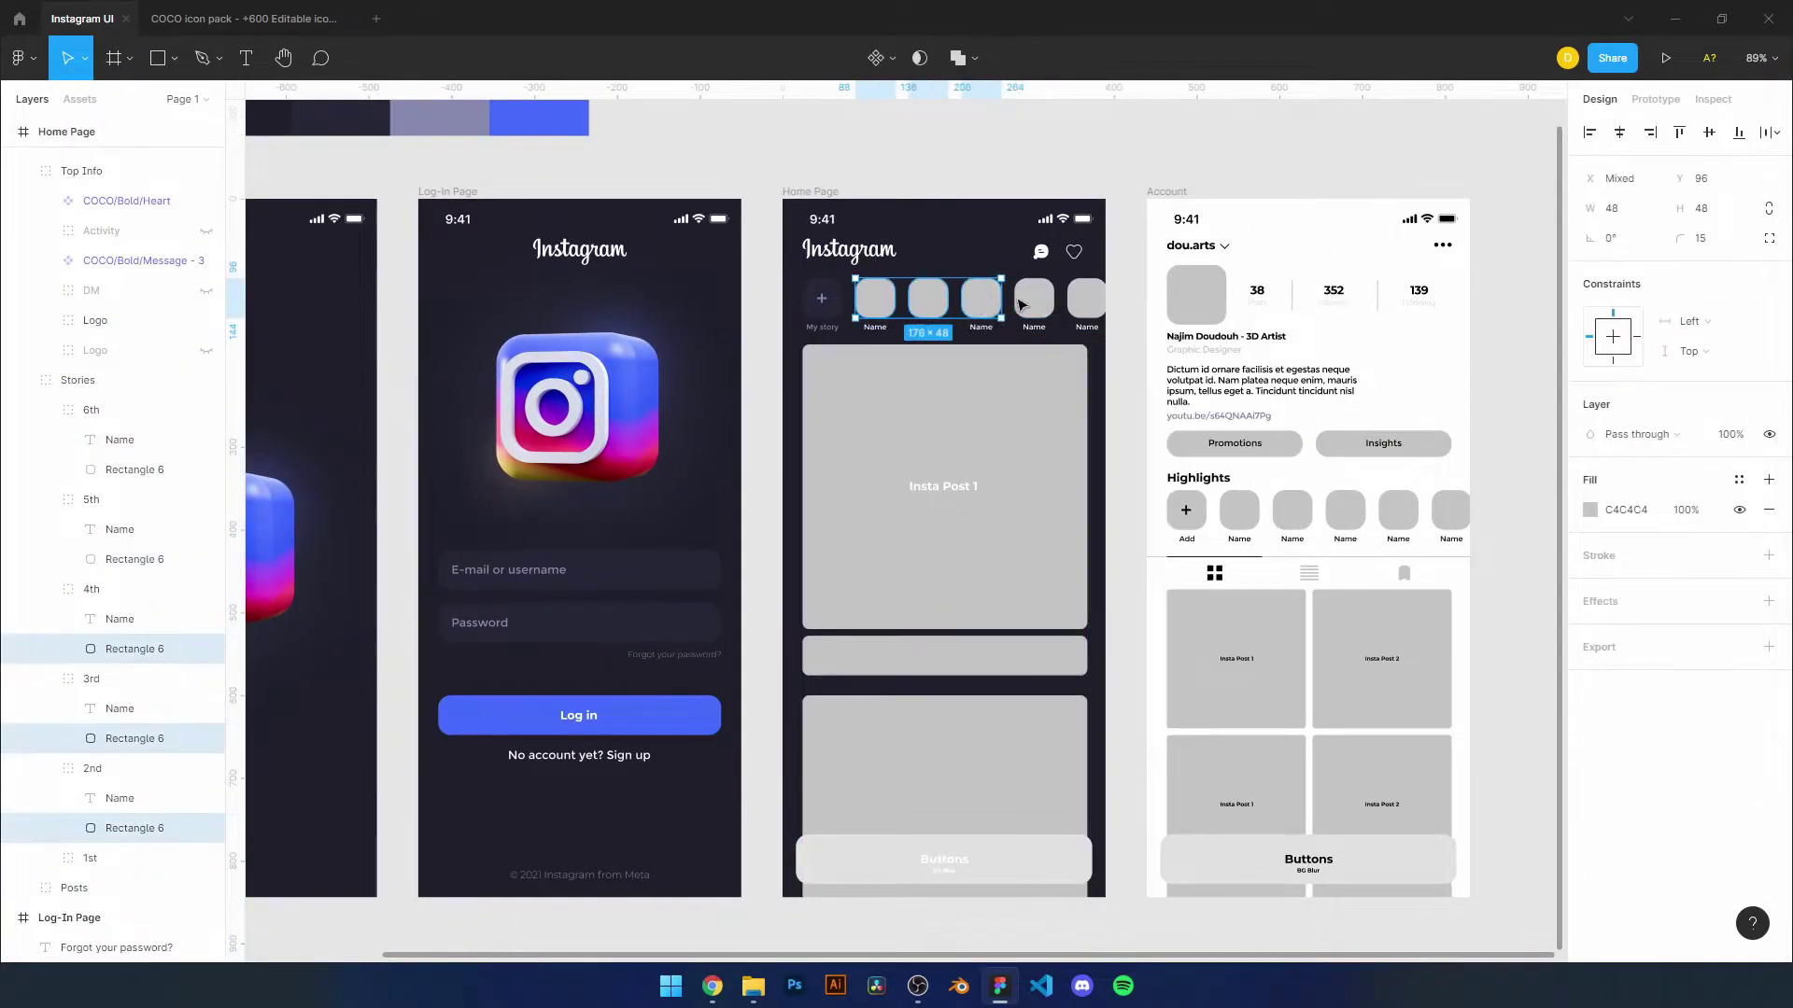
right_click(1065, 298)
key("Escape")
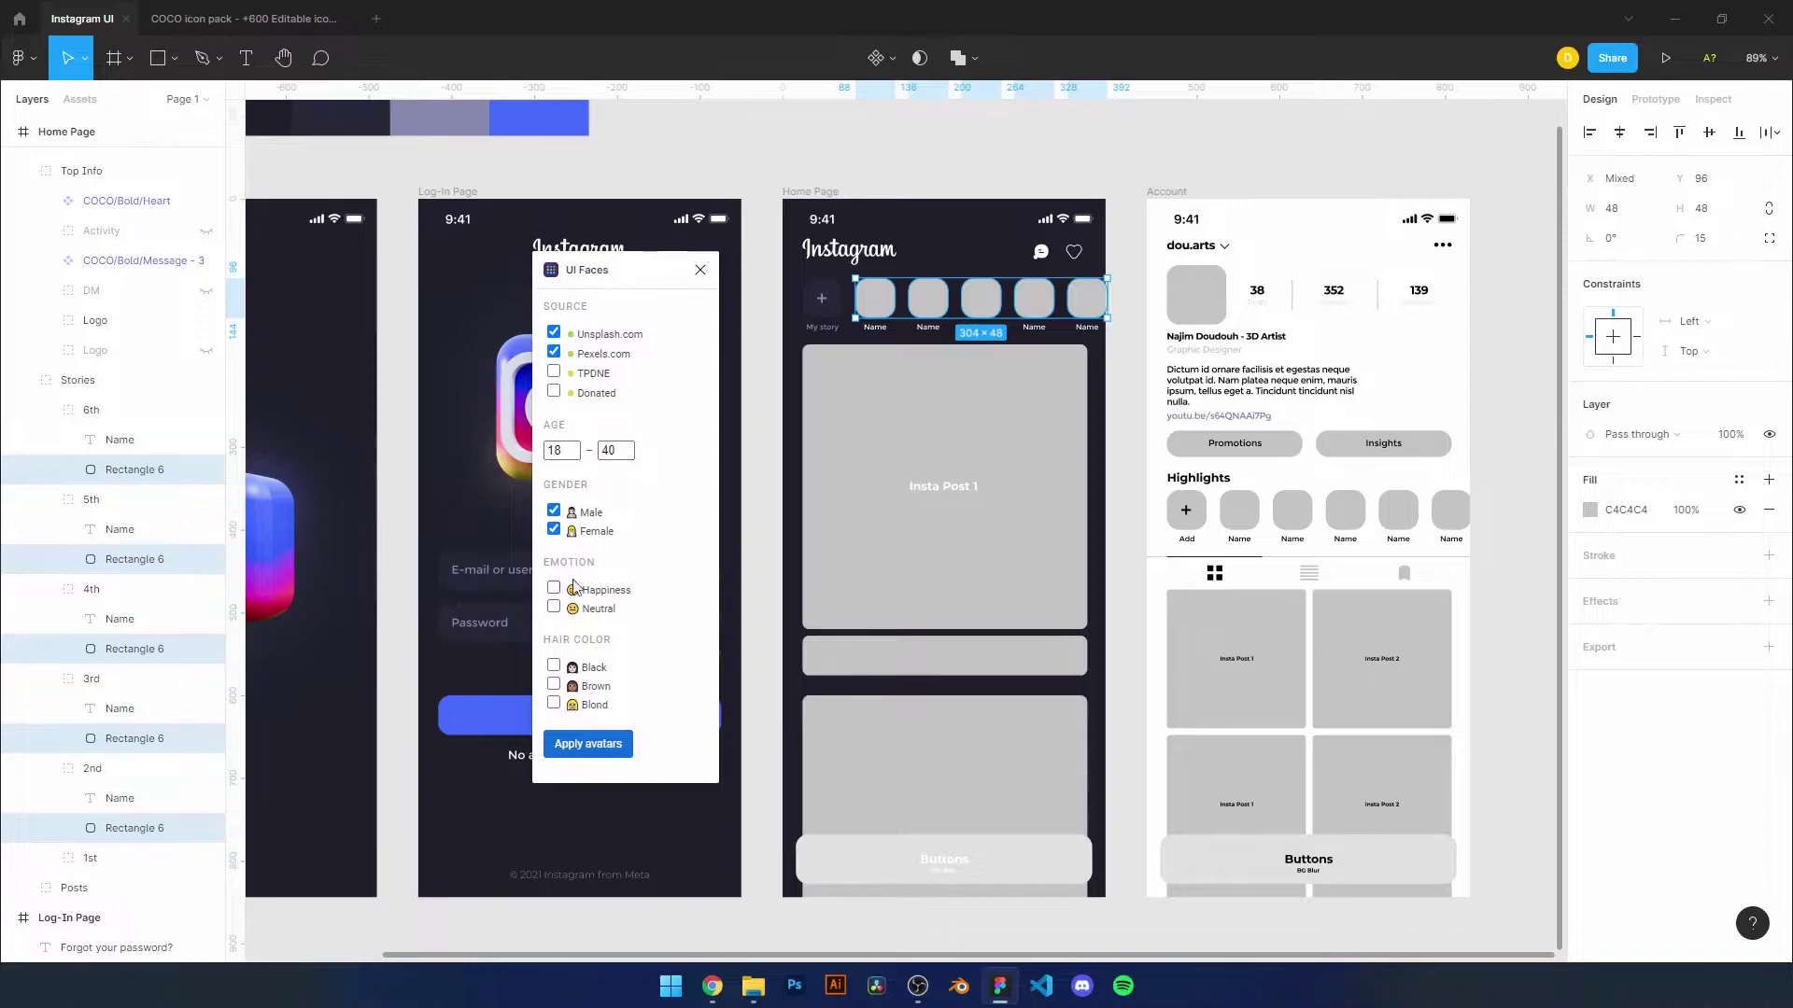
scroll(902, 293, "up", 5)
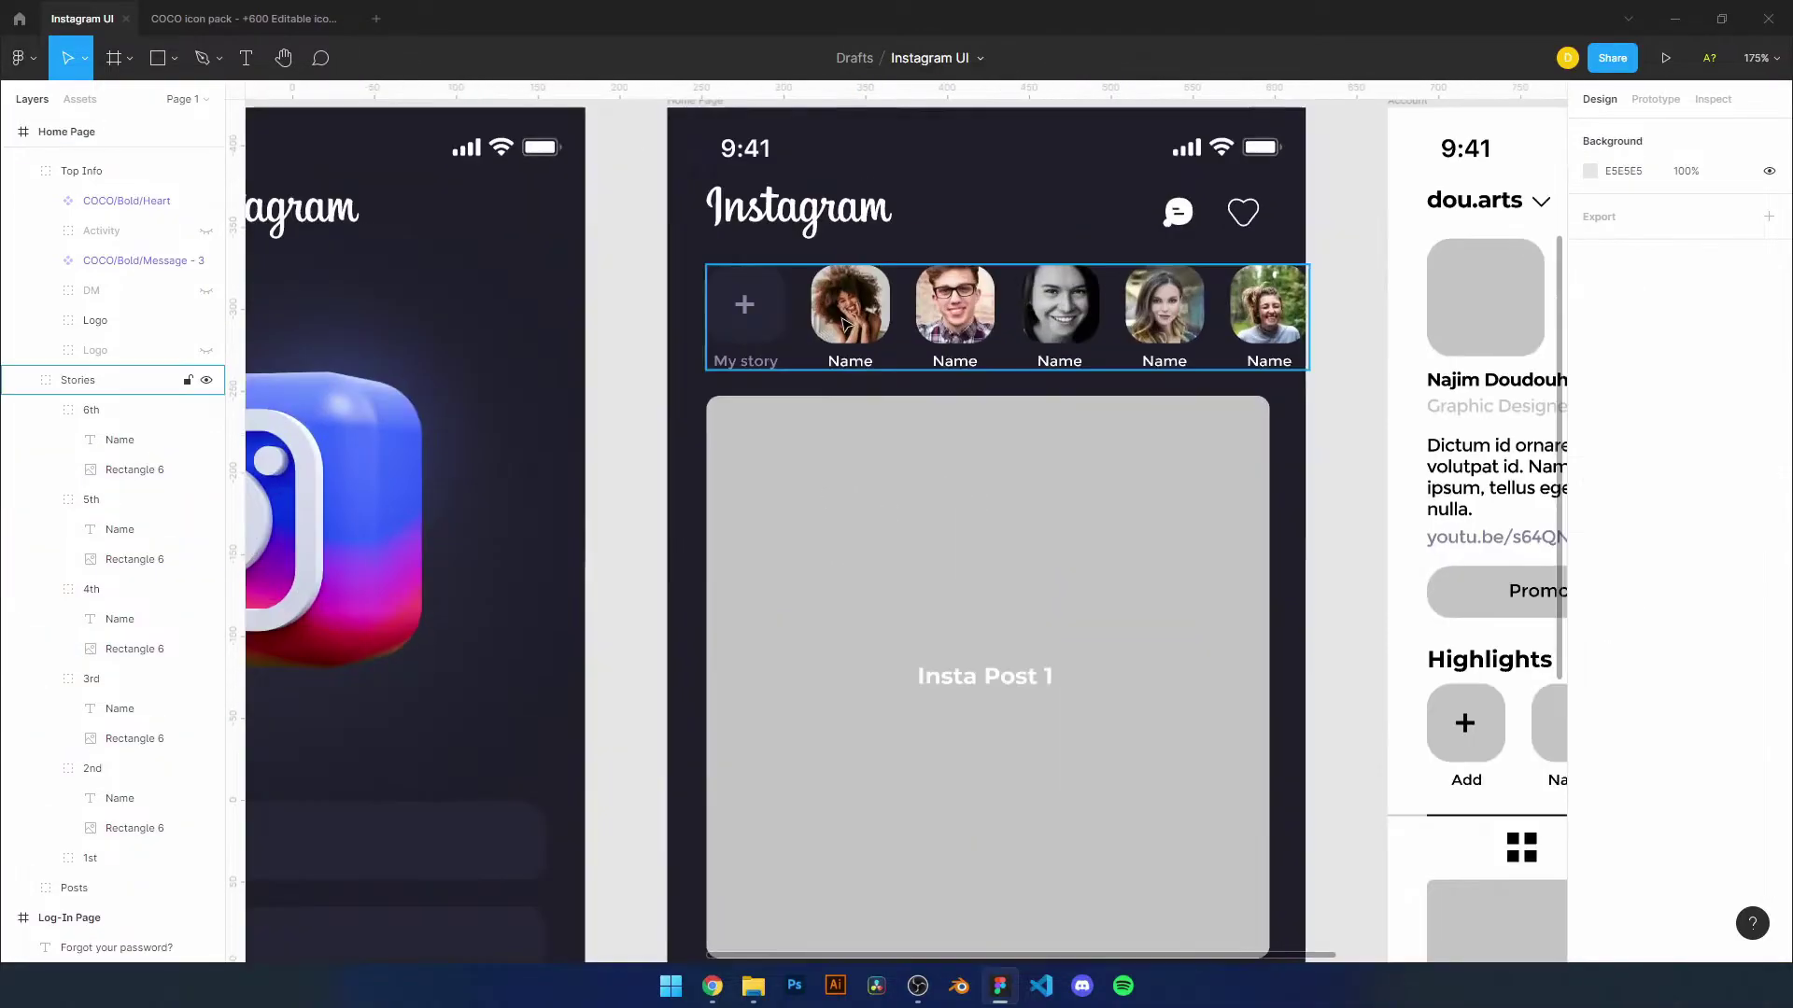
left_click(1769, 556)
Give the story circles a linear gradient stroke with red, purple, blue and yellow stops
left_click(1590, 586)
left_click(1382, 476)
left_click(1410, 522)
scroll(840, 557, "down", 2)
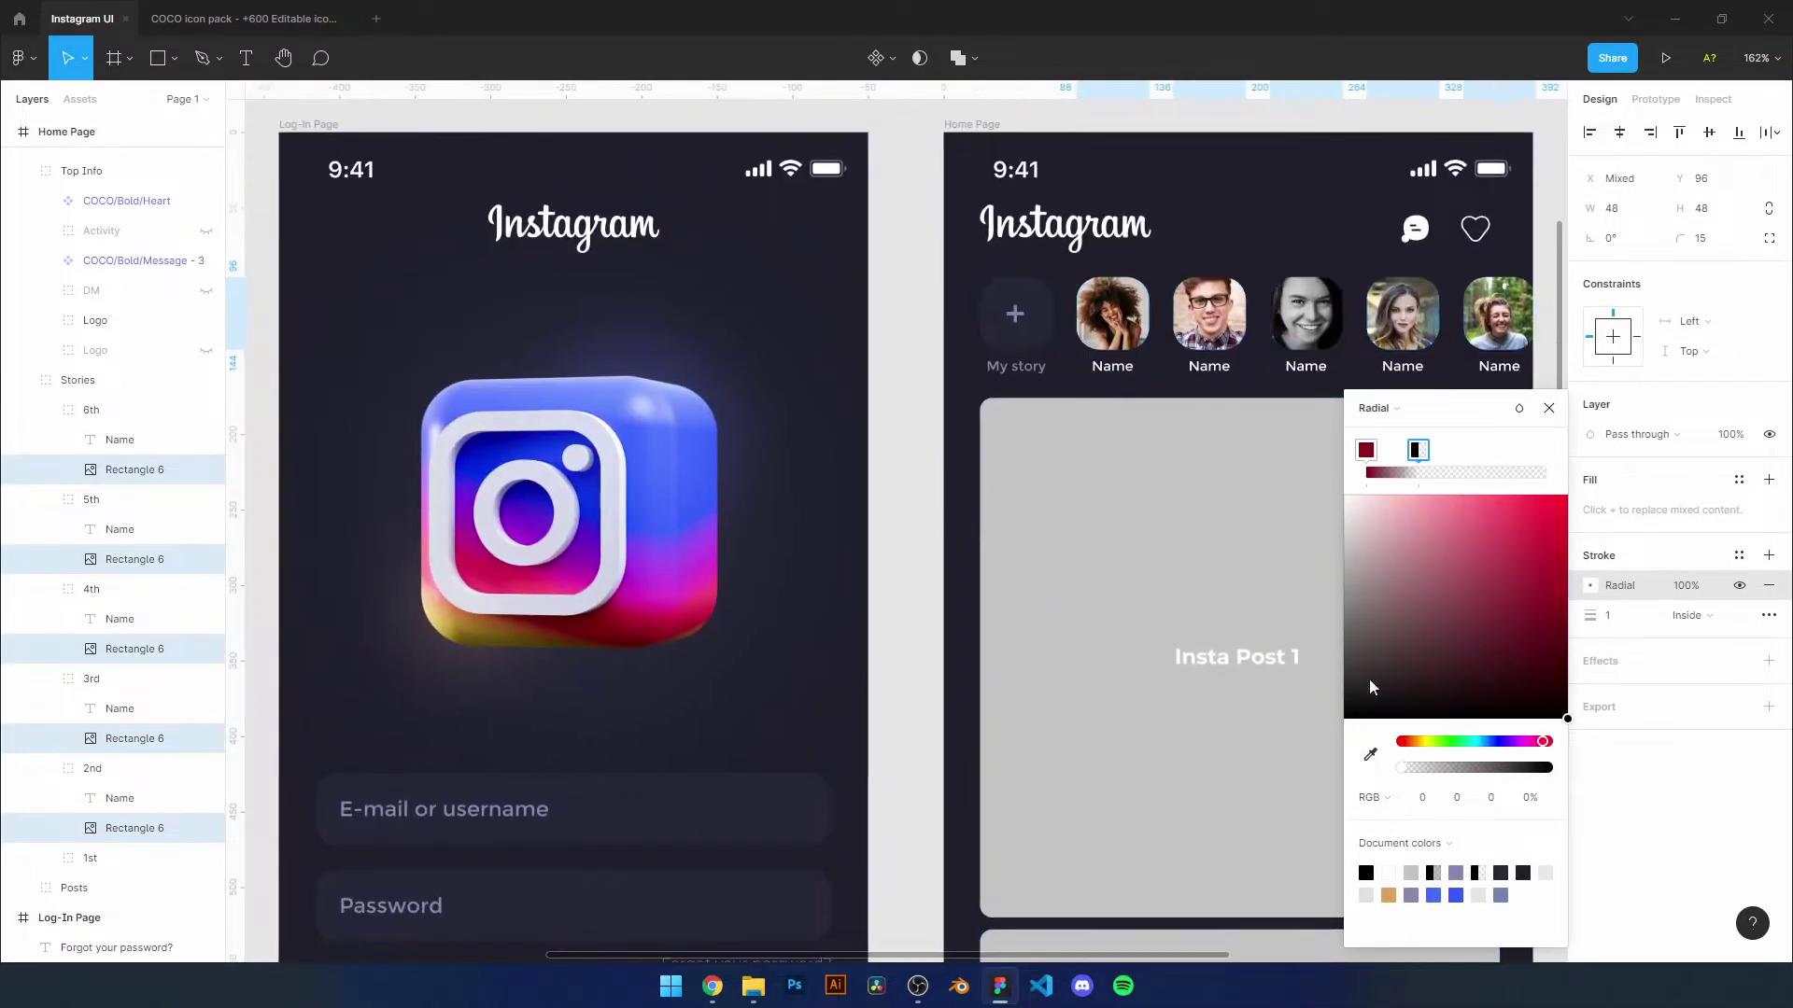
left_click(1477, 170)
left_click(490, 613)
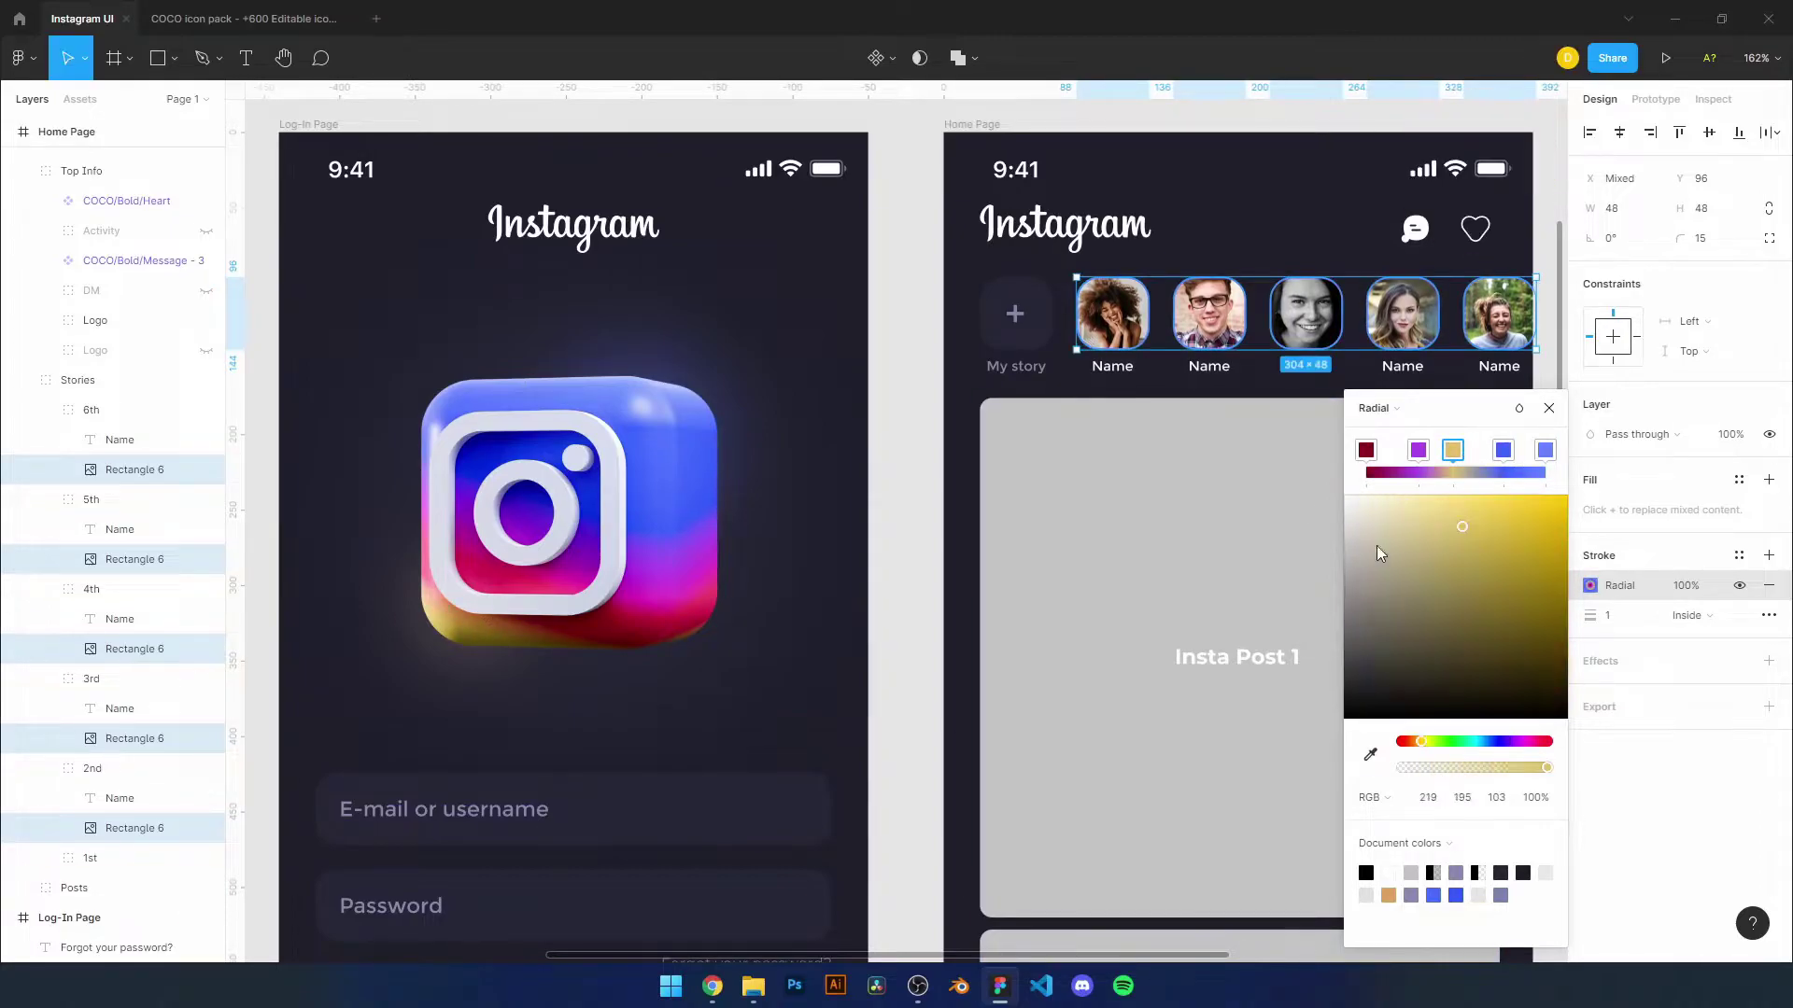
left_click(1419, 450)
left_click(1462, 450)
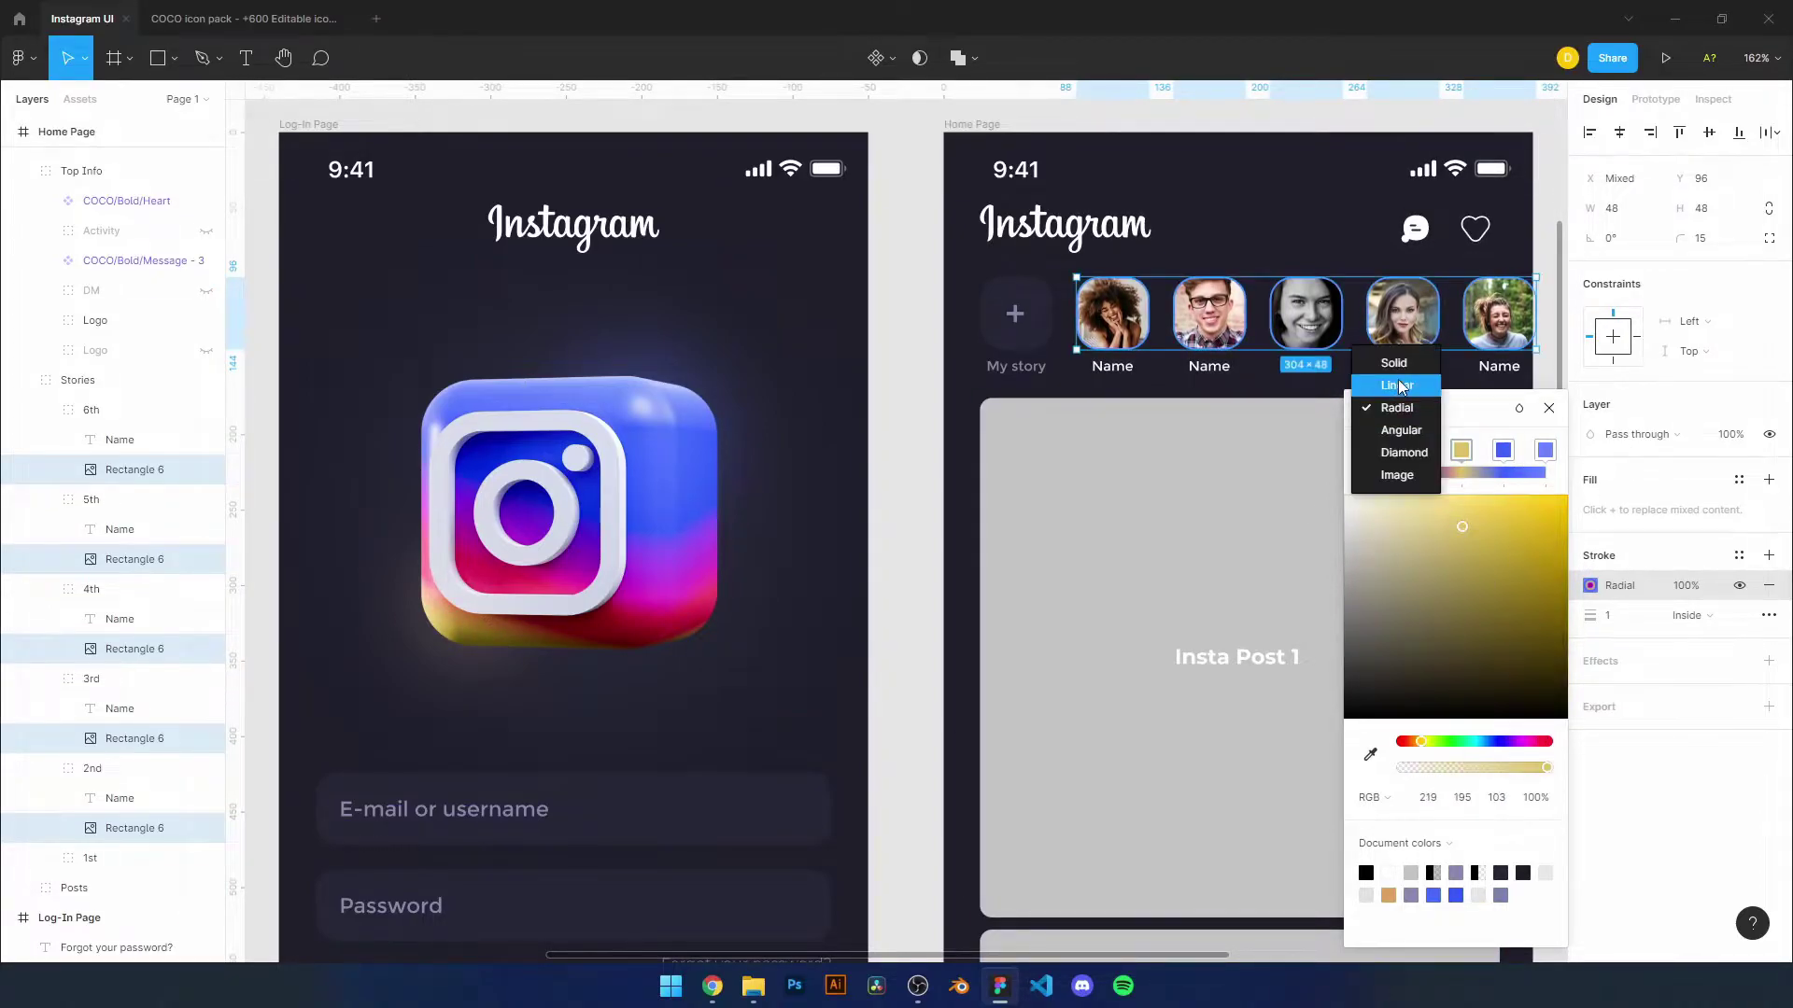
left_click(1400, 386)
scroll(945, 394, "up", 3)
left_click_drag(1503, 450, 1455, 453)
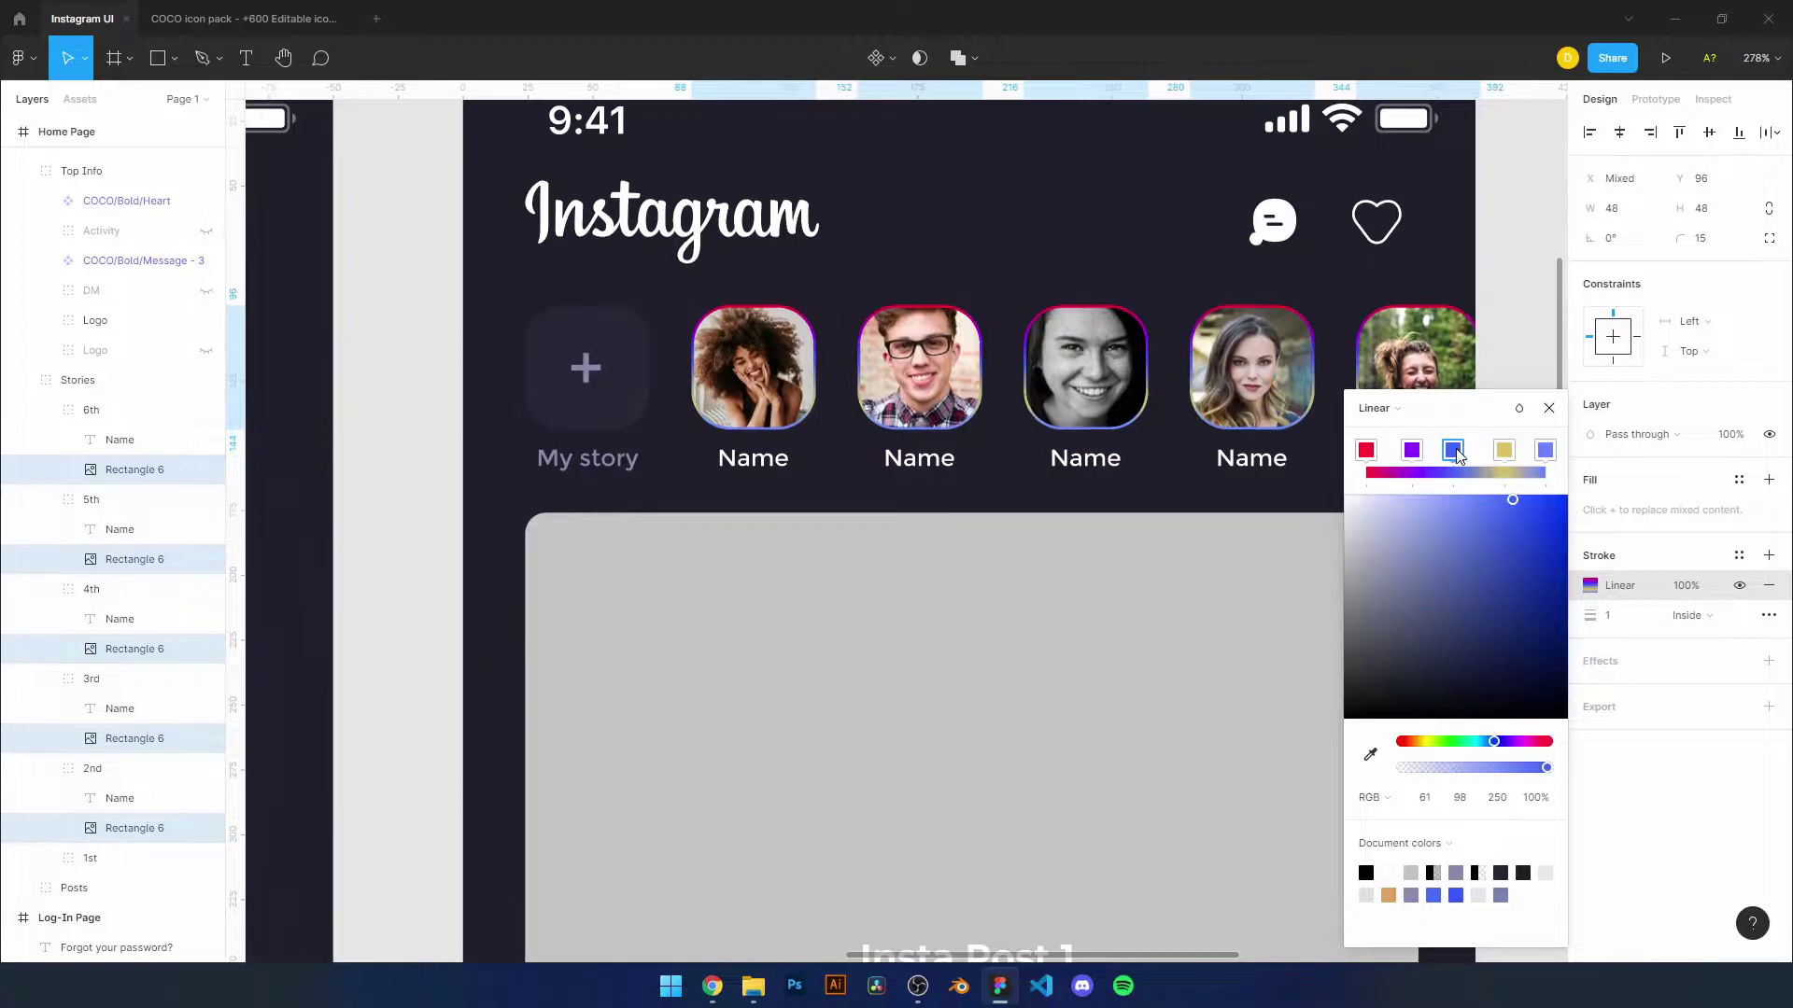
Adjust the blue stop in the last story circle's gradient outline
left_click(129, 469)
left_click(1590, 585)
scroll(1072, 457, "right", 3)
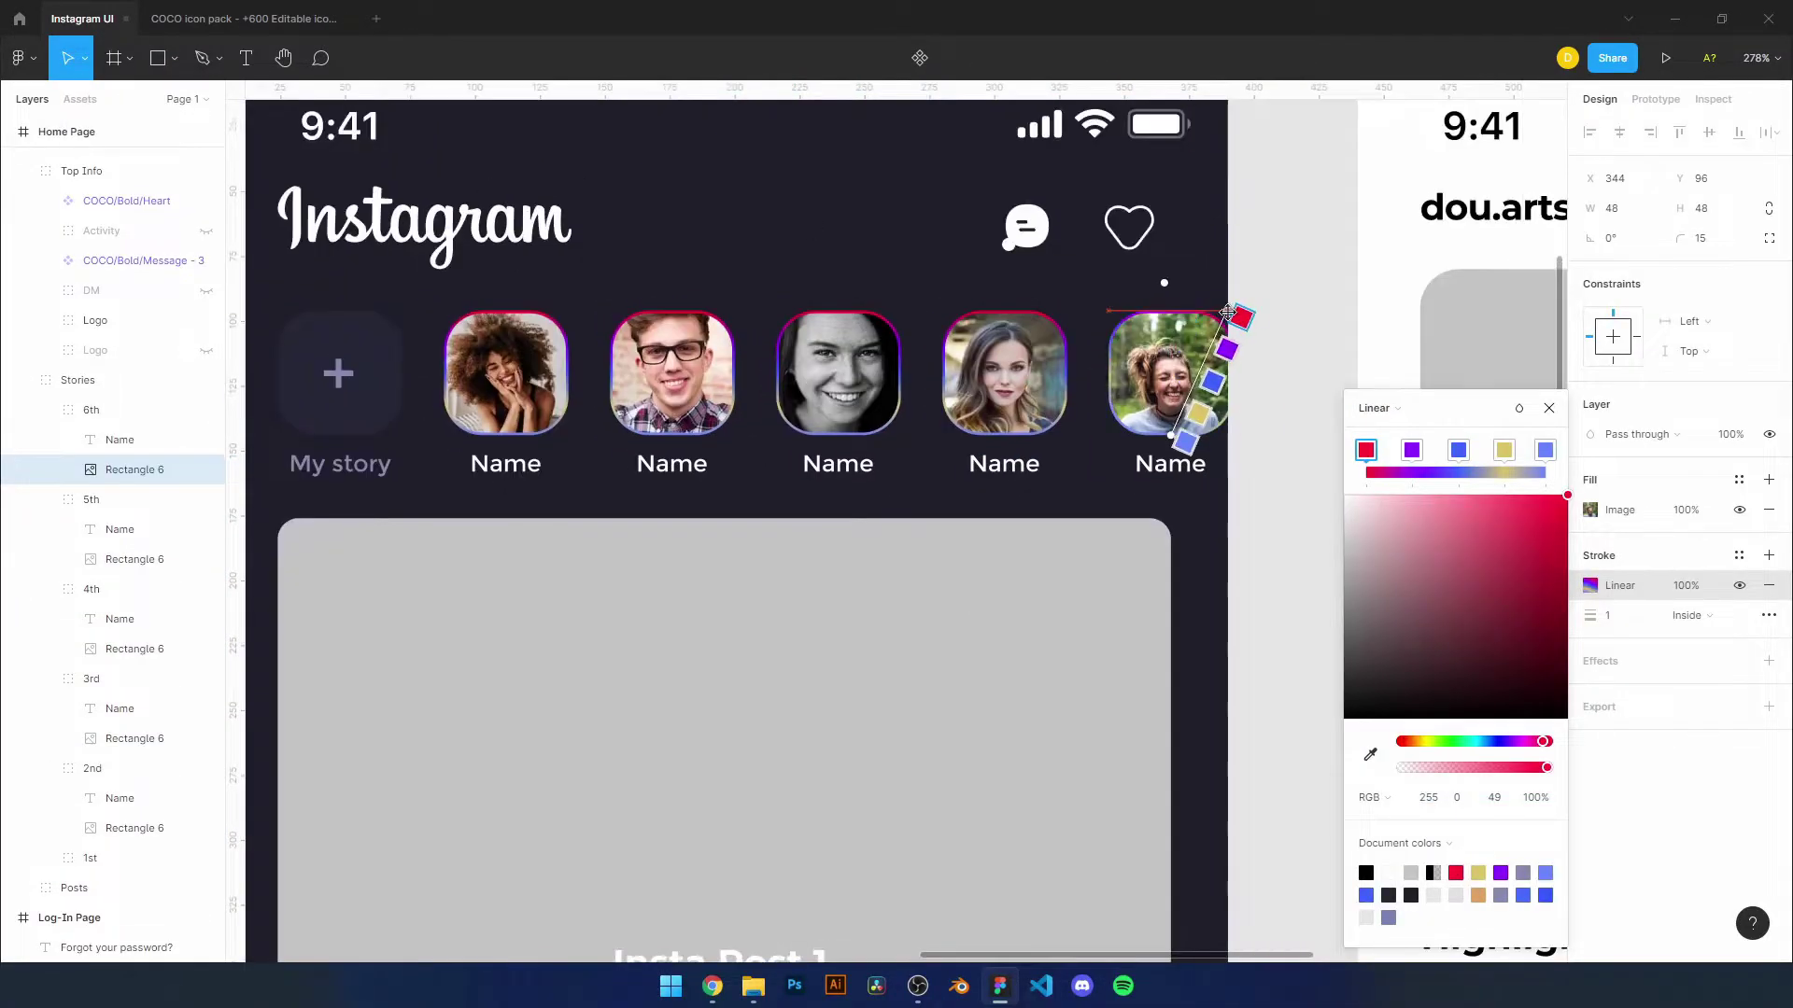
left_click(1459, 450)
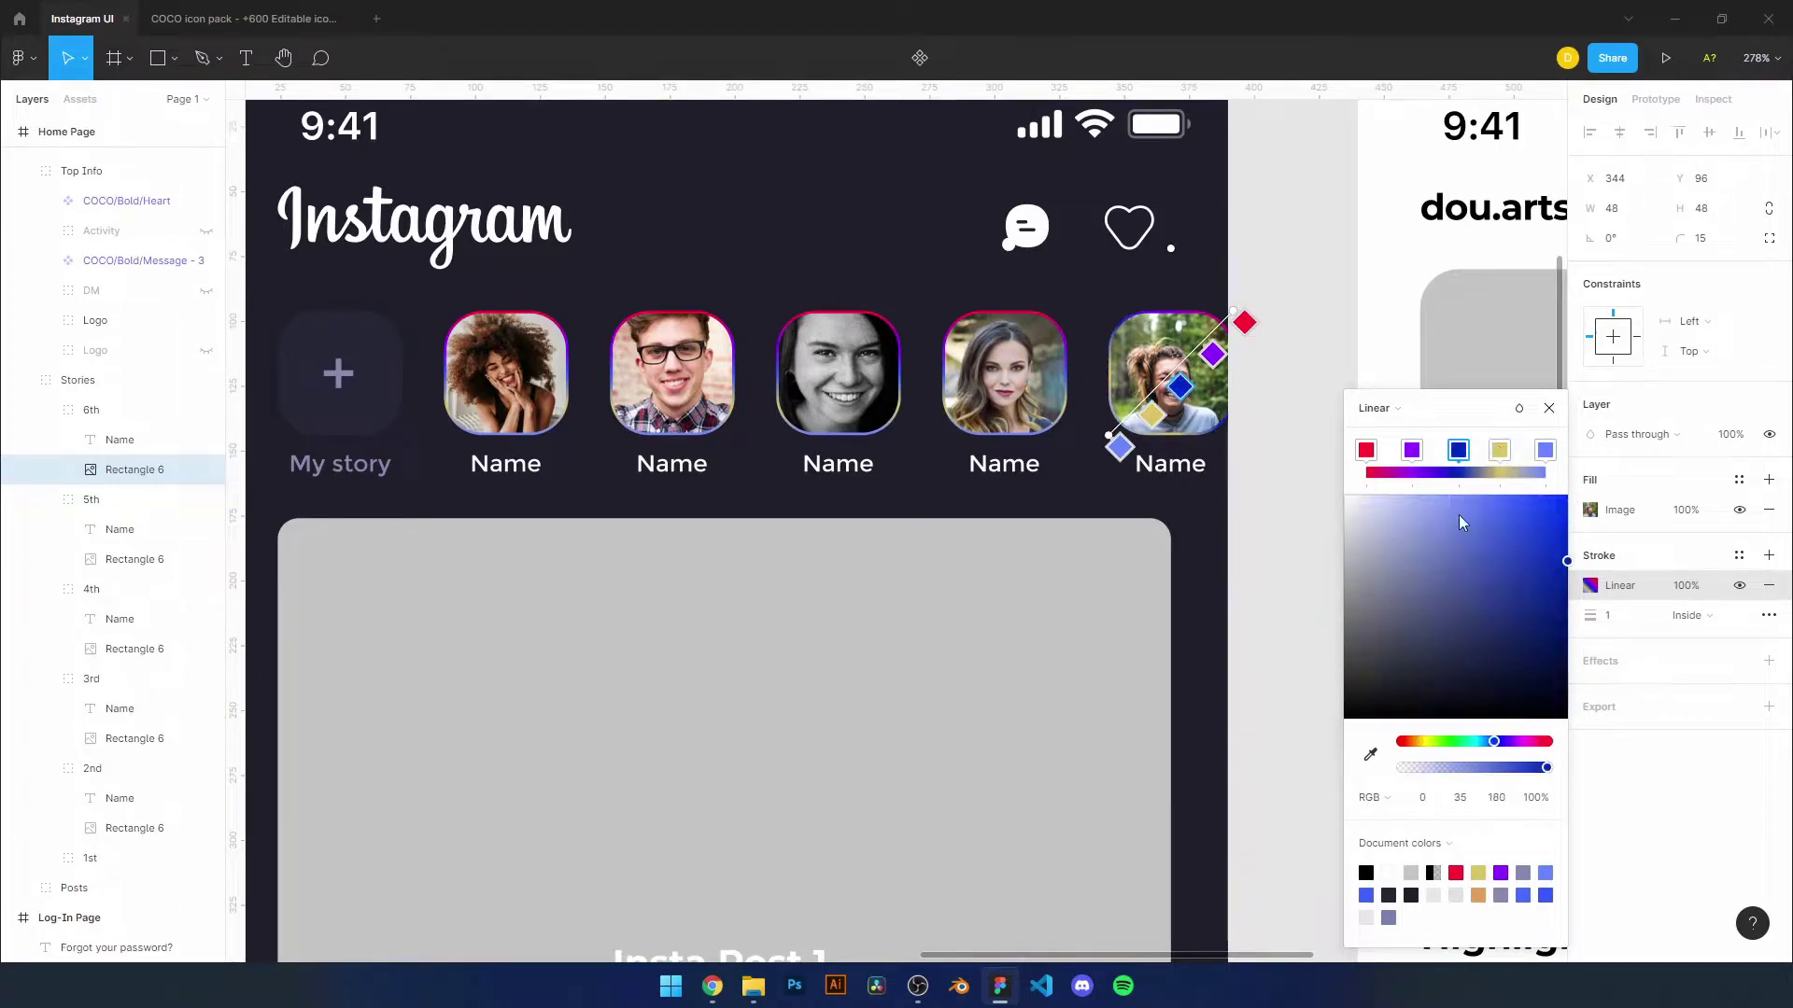
left_click(1549, 410)
left_click(1590, 585)
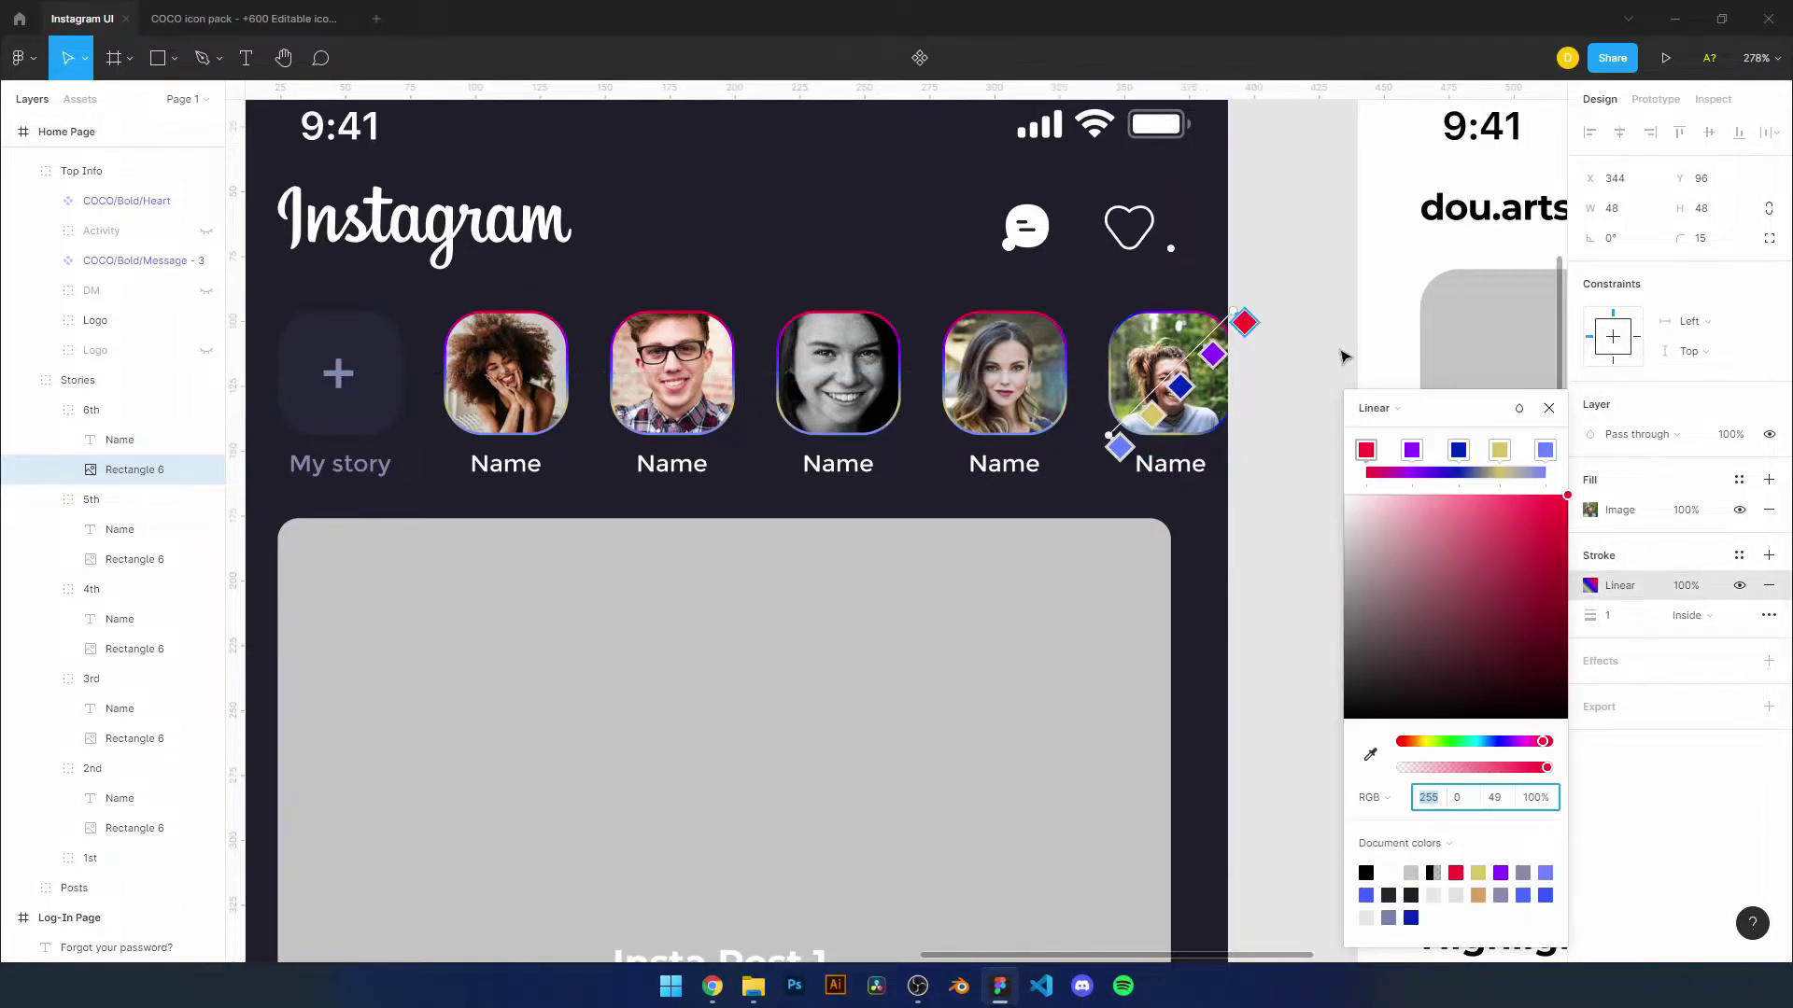
left_click(1004, 374)
left_click(135, 828, "shift")
scroll(840, 560, "down", 2, "ctrl")
key("Escape")
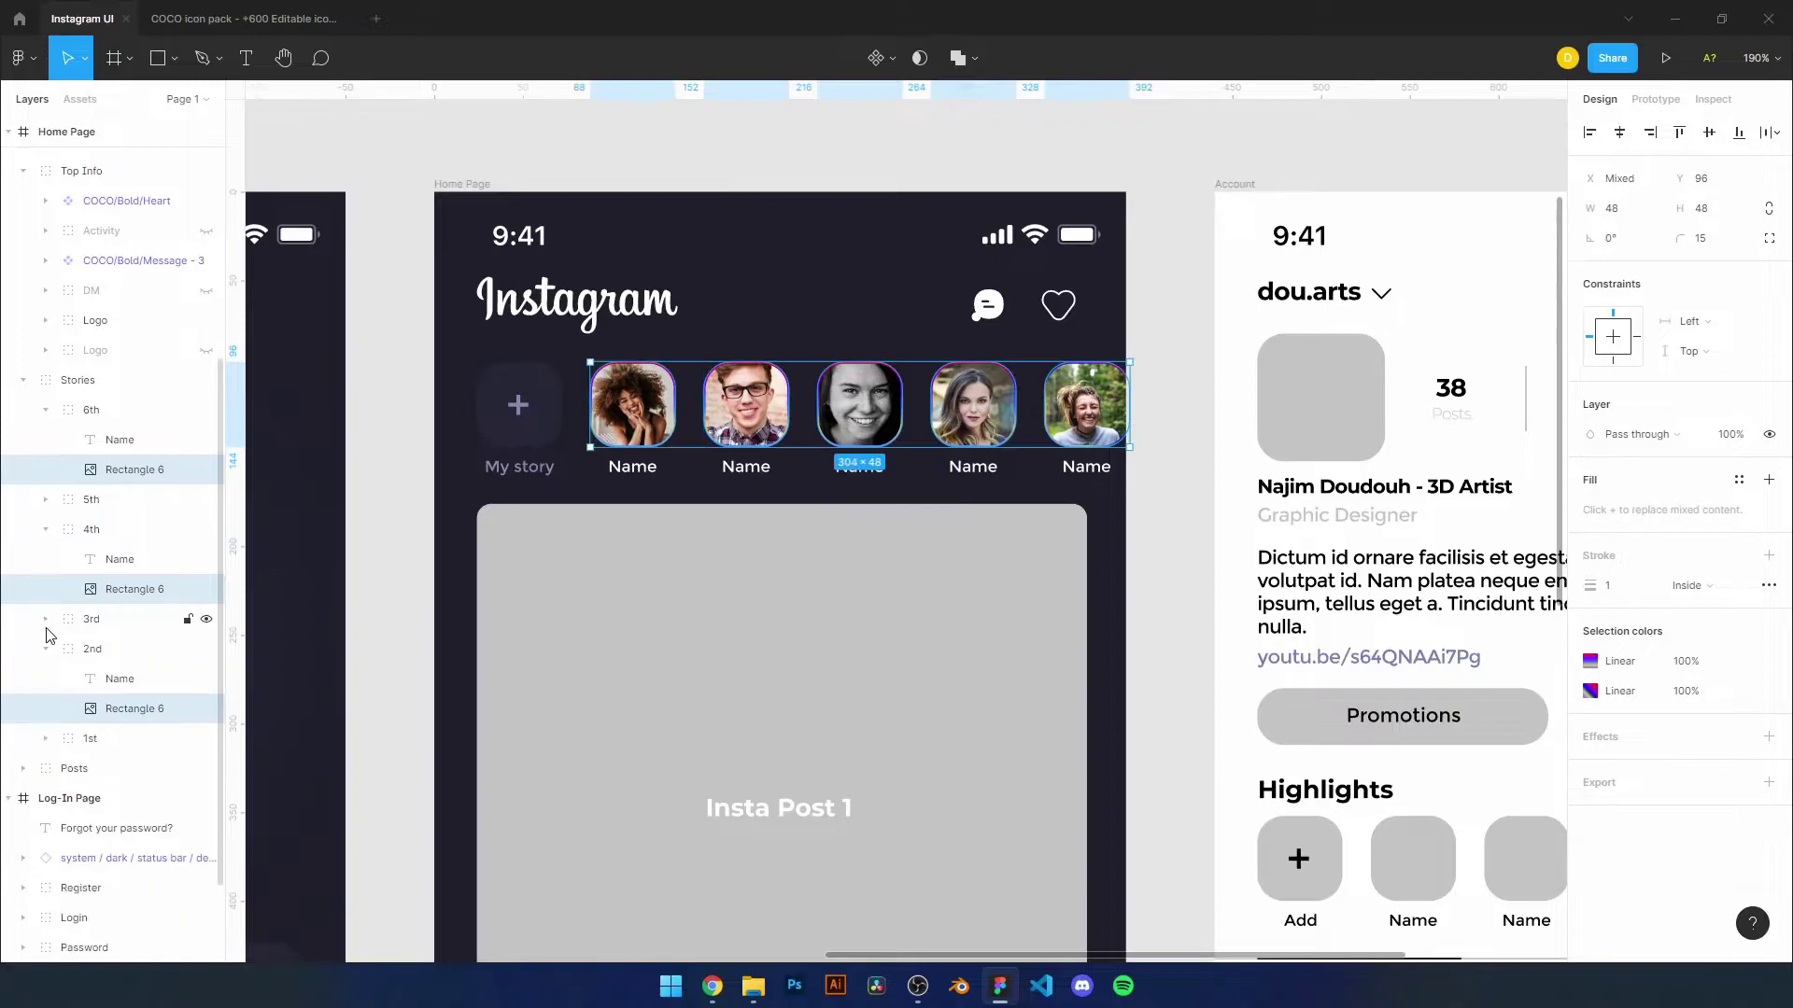
Give Insta Post 1's top strip a black-to-transparent Multiply gradient and set its rectangle fill to Image
key("shift+1")
left_click(804, 508)
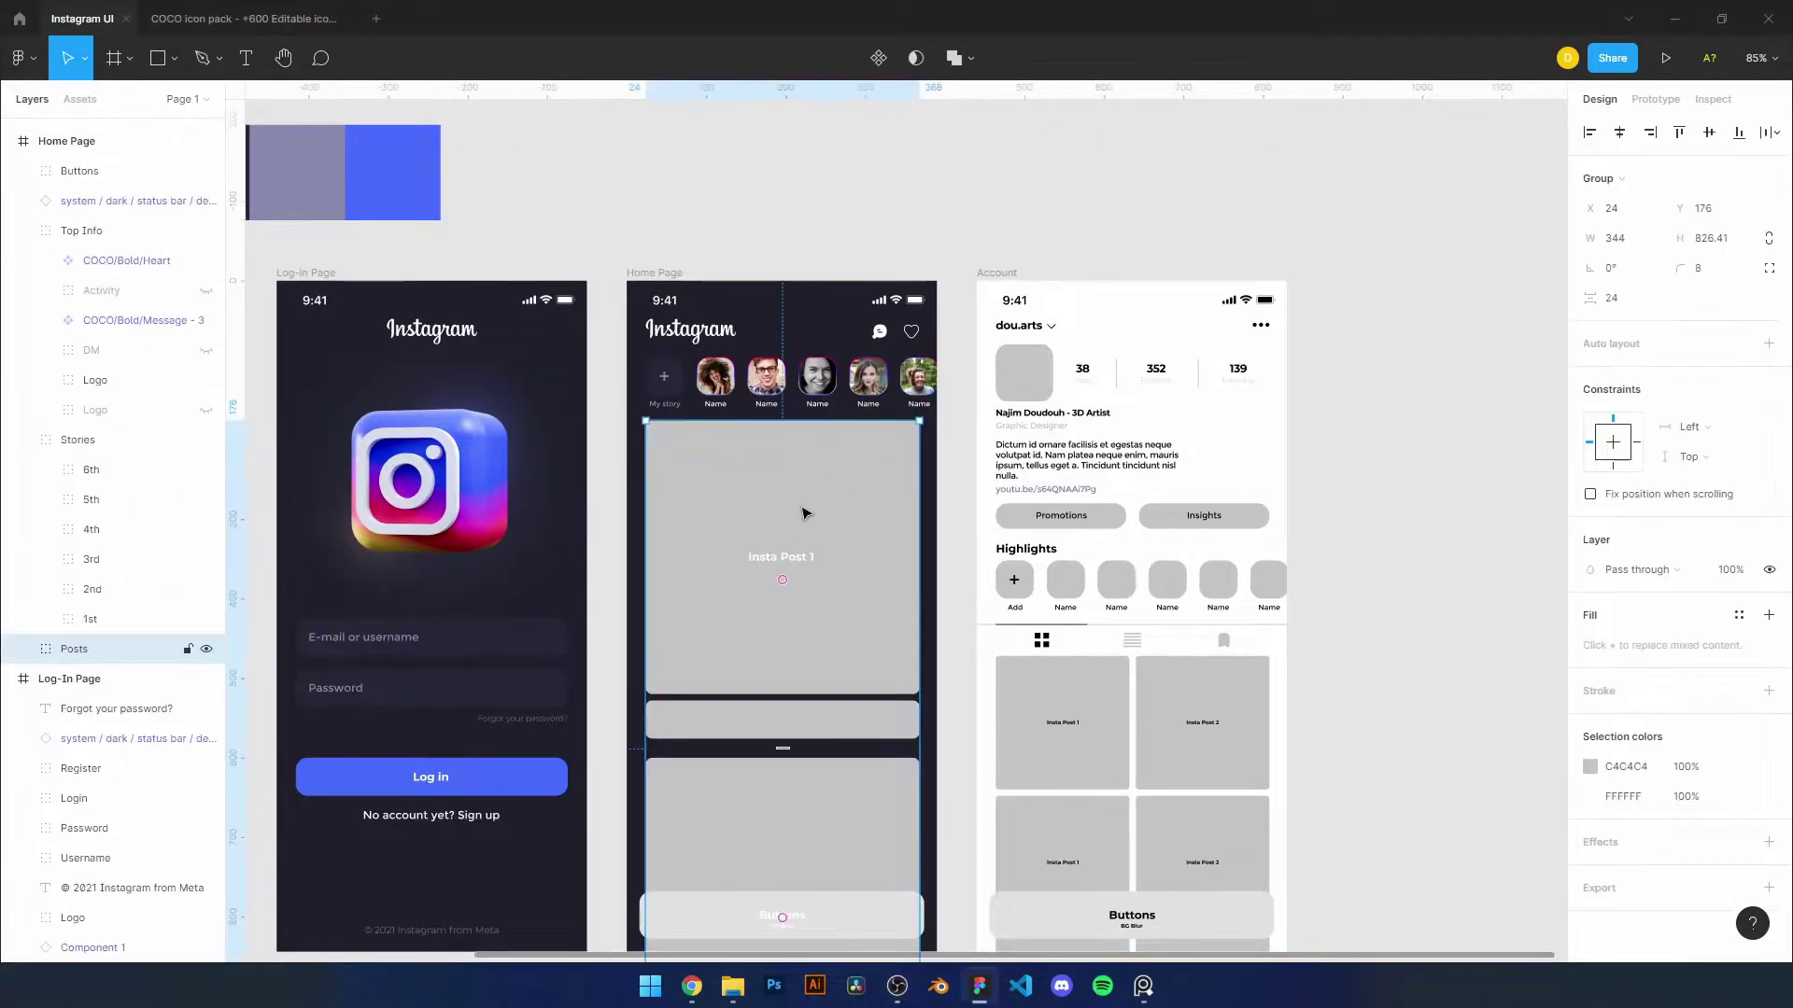
double_click(804, 508)
scroll(813, 508, "up", 3, "ctrl")
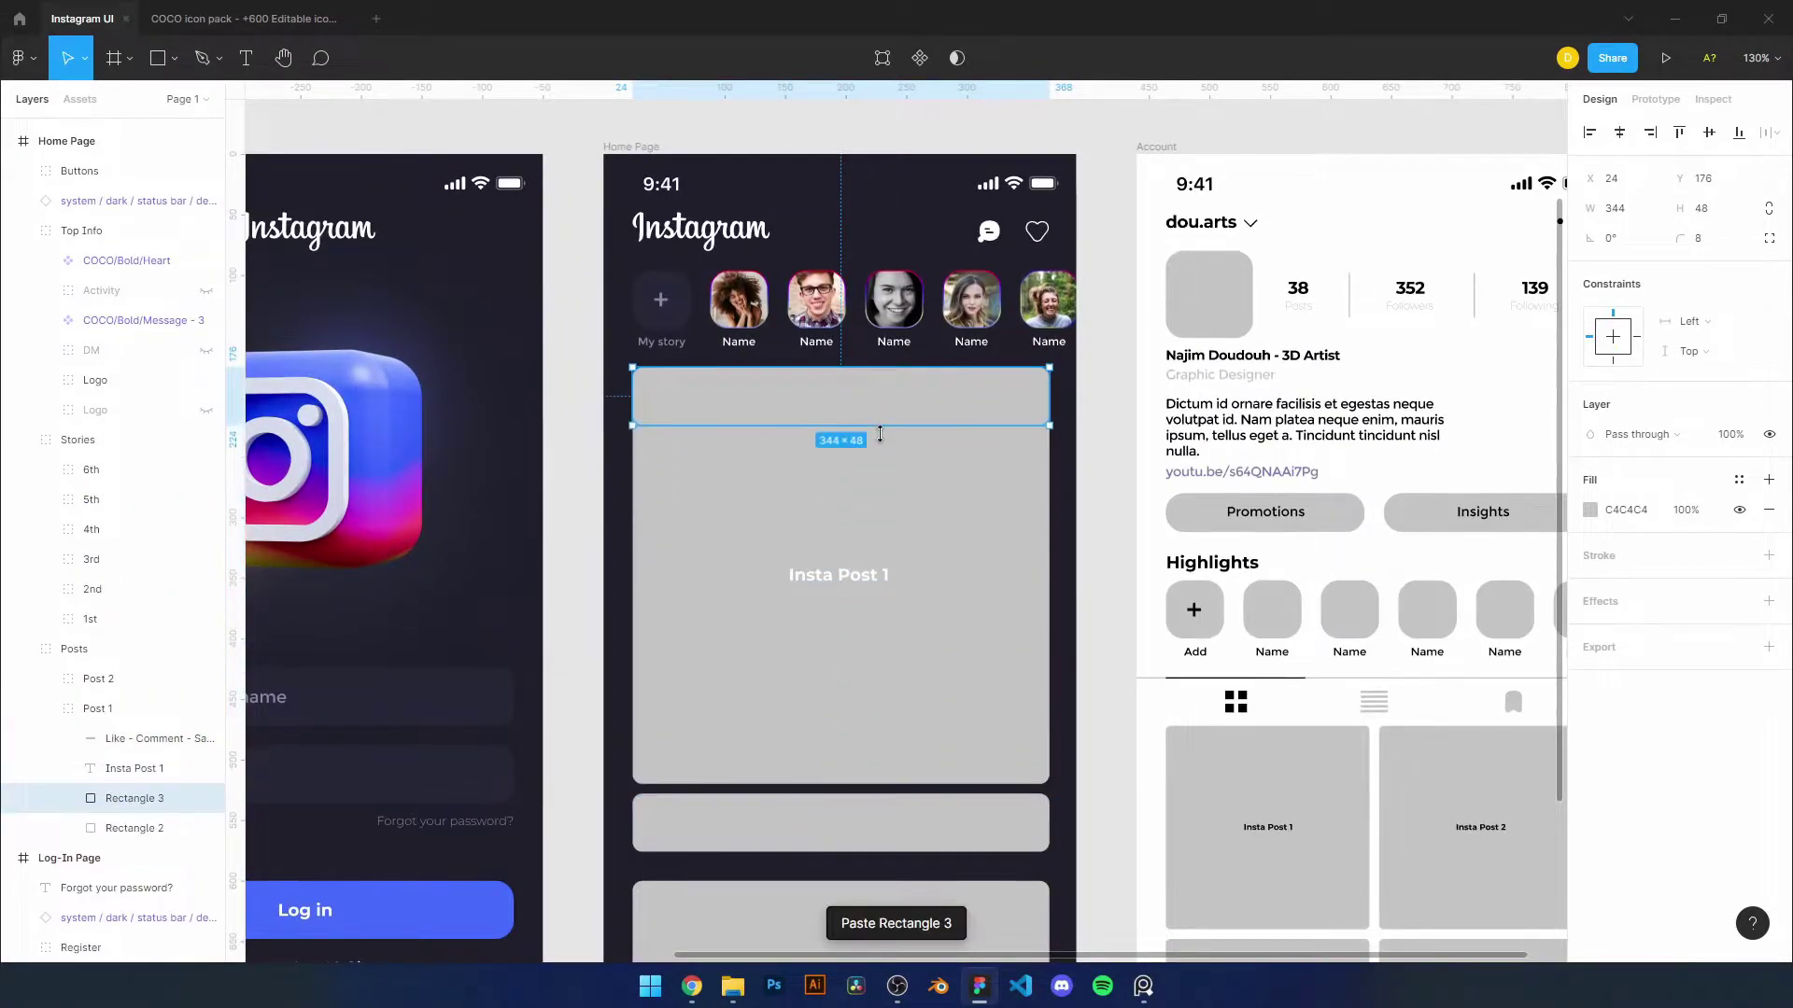
left_click(1545, 450)
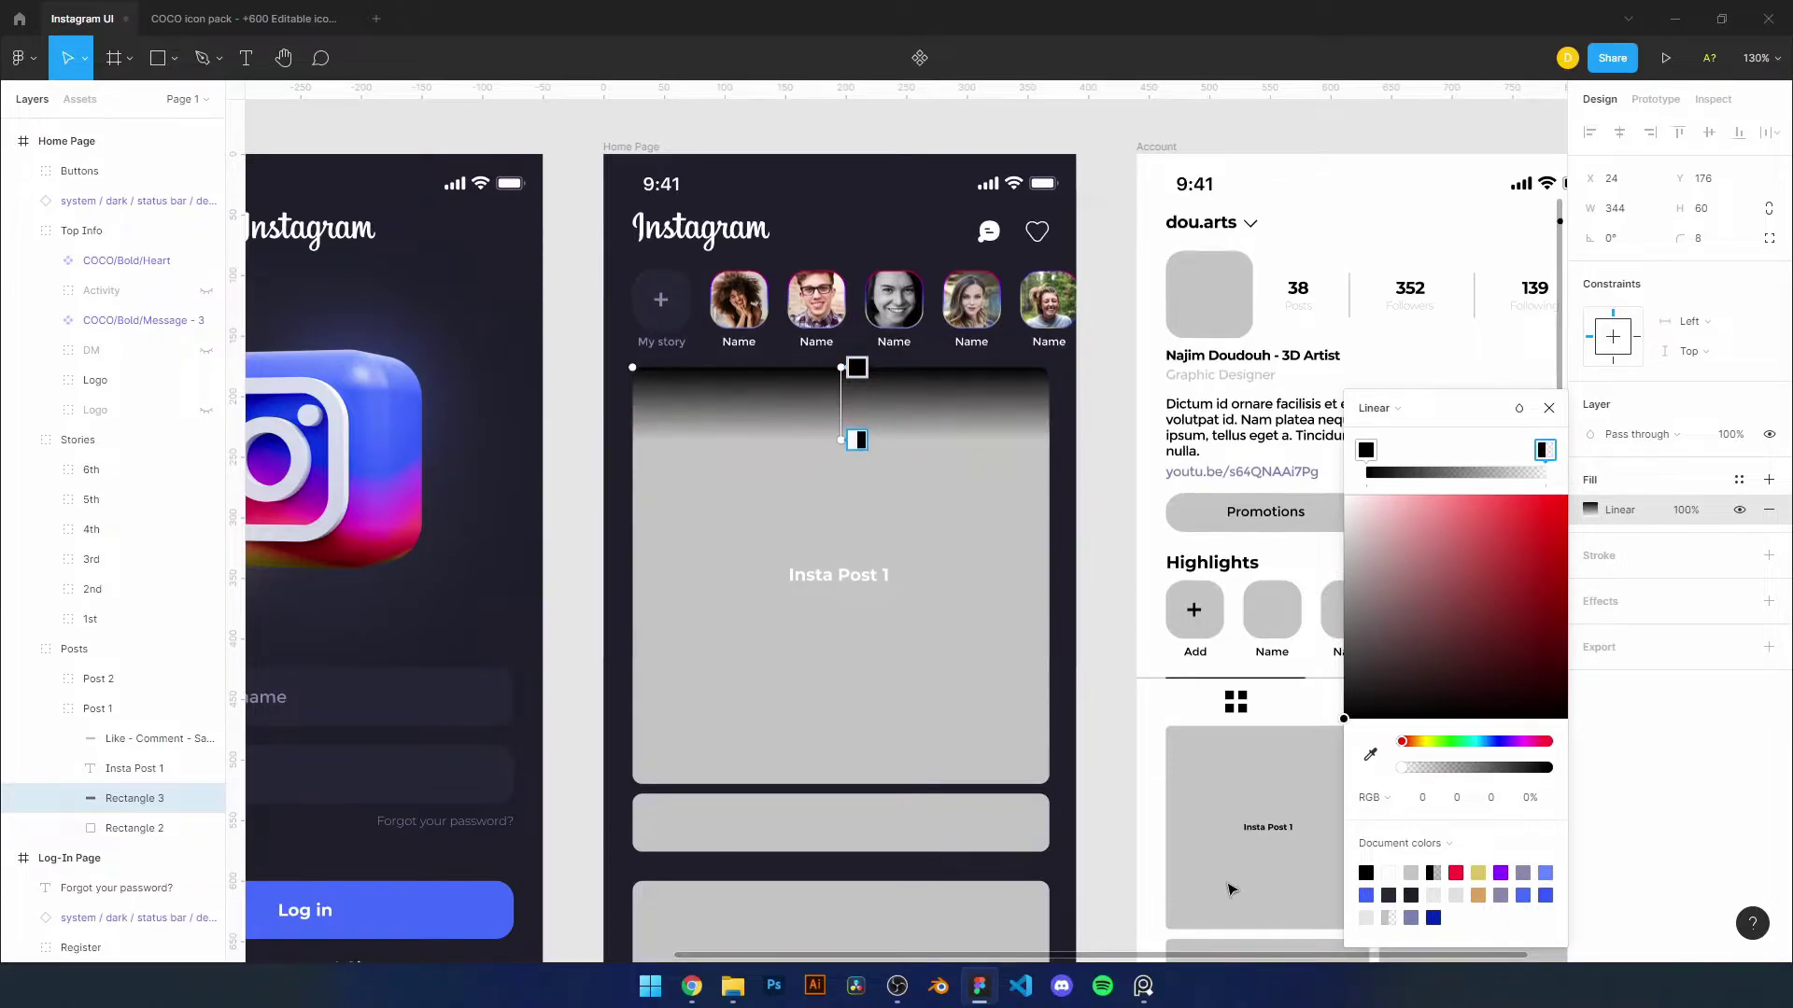
left_click(1661, 446)
left_click(1651, 546)
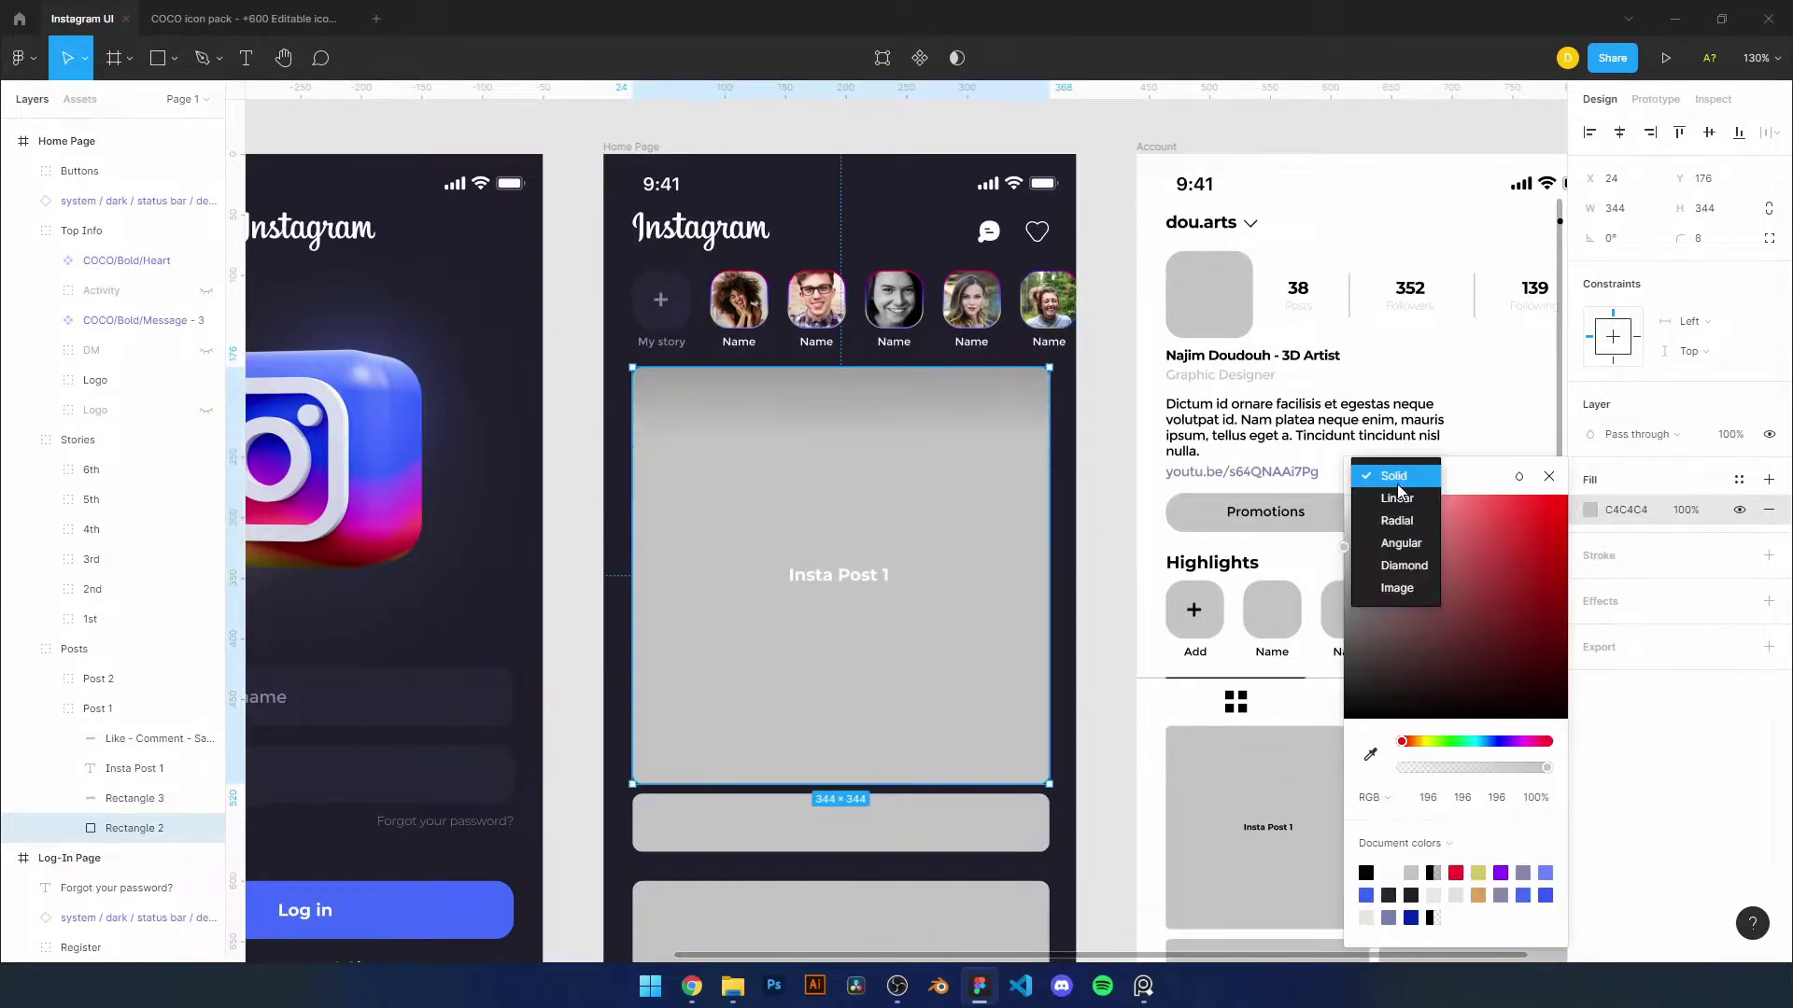
double_click(498, 196)
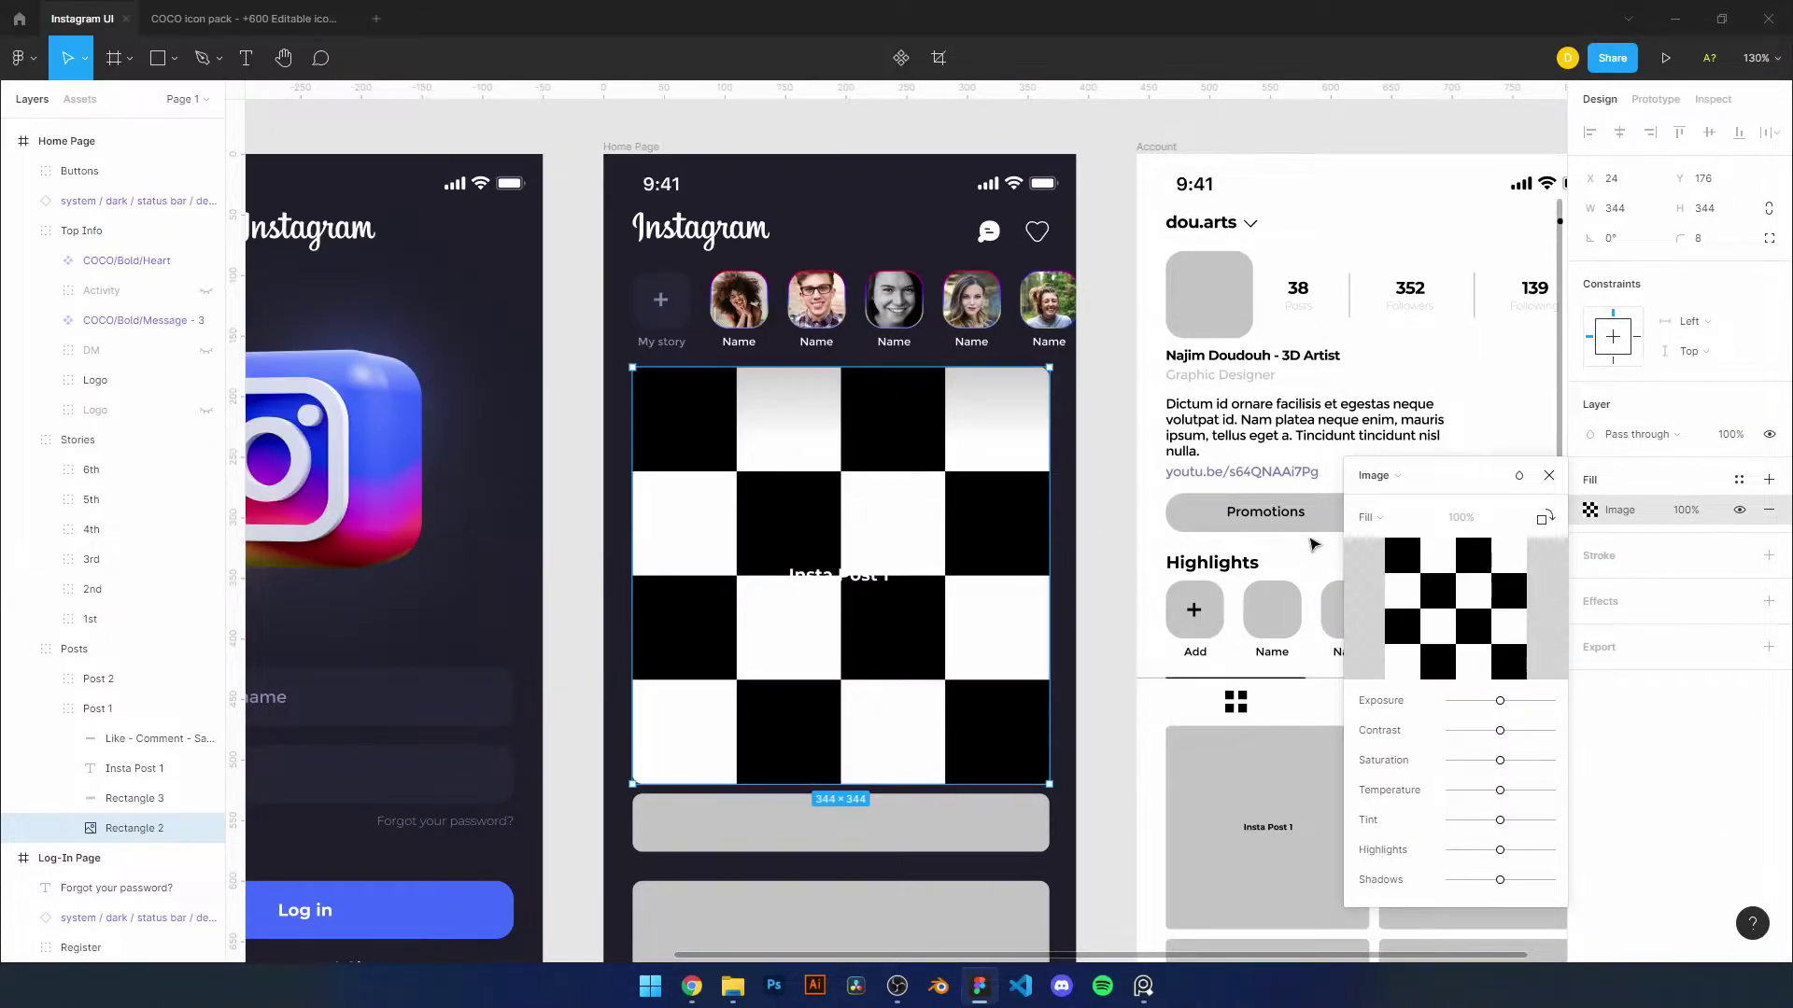
Fit the crystal-and-clouds picture inside the Post 1 rectangle
left_click(1370, 517)
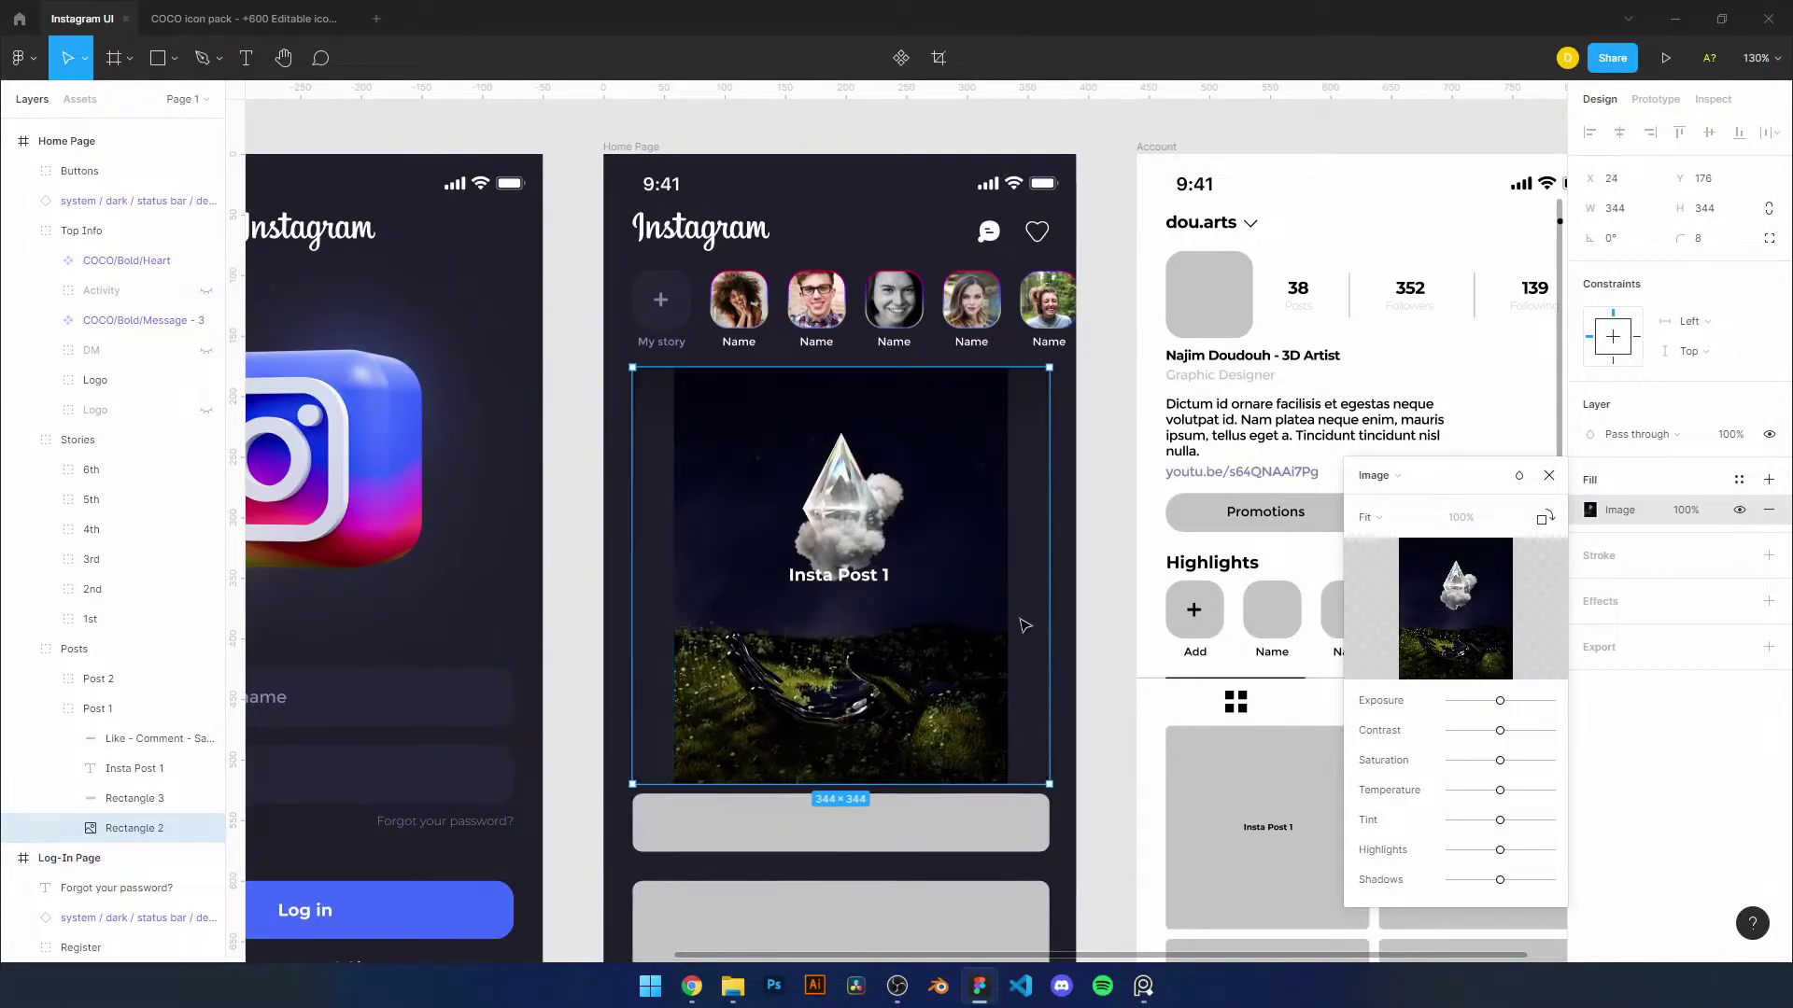
key("ctrl+z")
scroll(1024, 625, "down", 5)
key("Escape")
Fill the Post 2 rectangle with the chrome face image
left_click(134, 769)
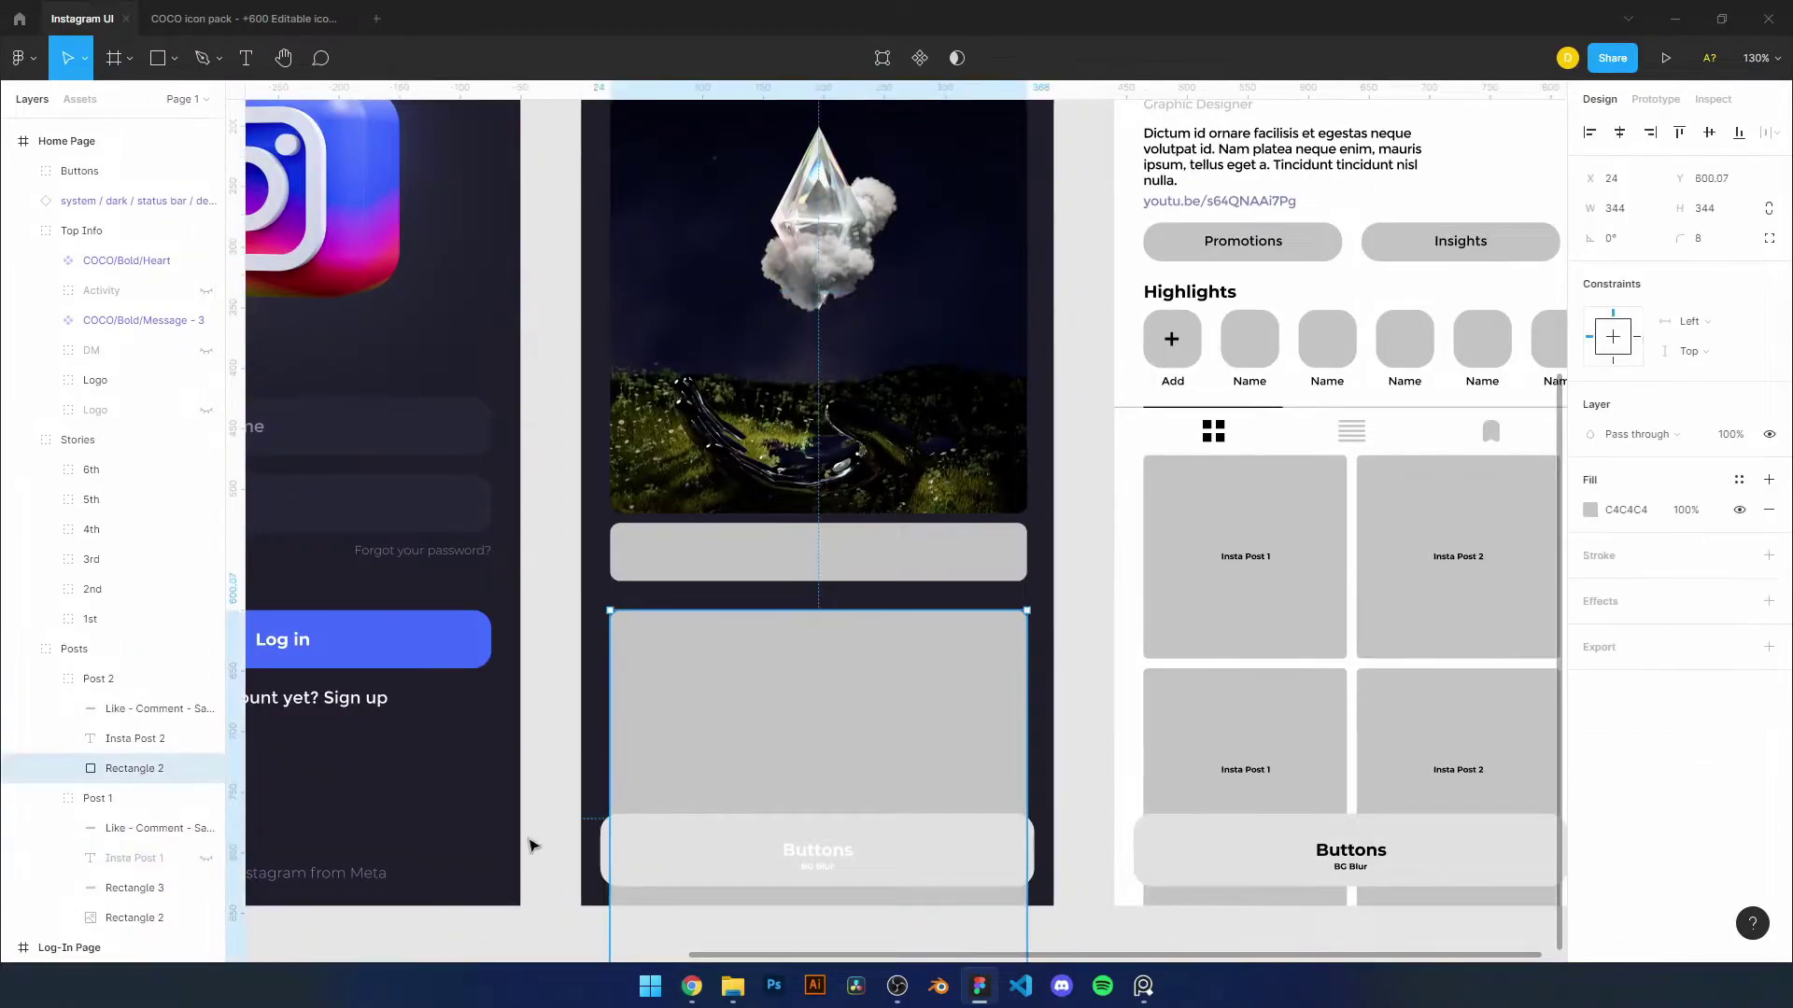
left_click(1590, 510)
left_click(1386, 590)
double_click(320, 154)
scroll(805, 565, "down", 1)
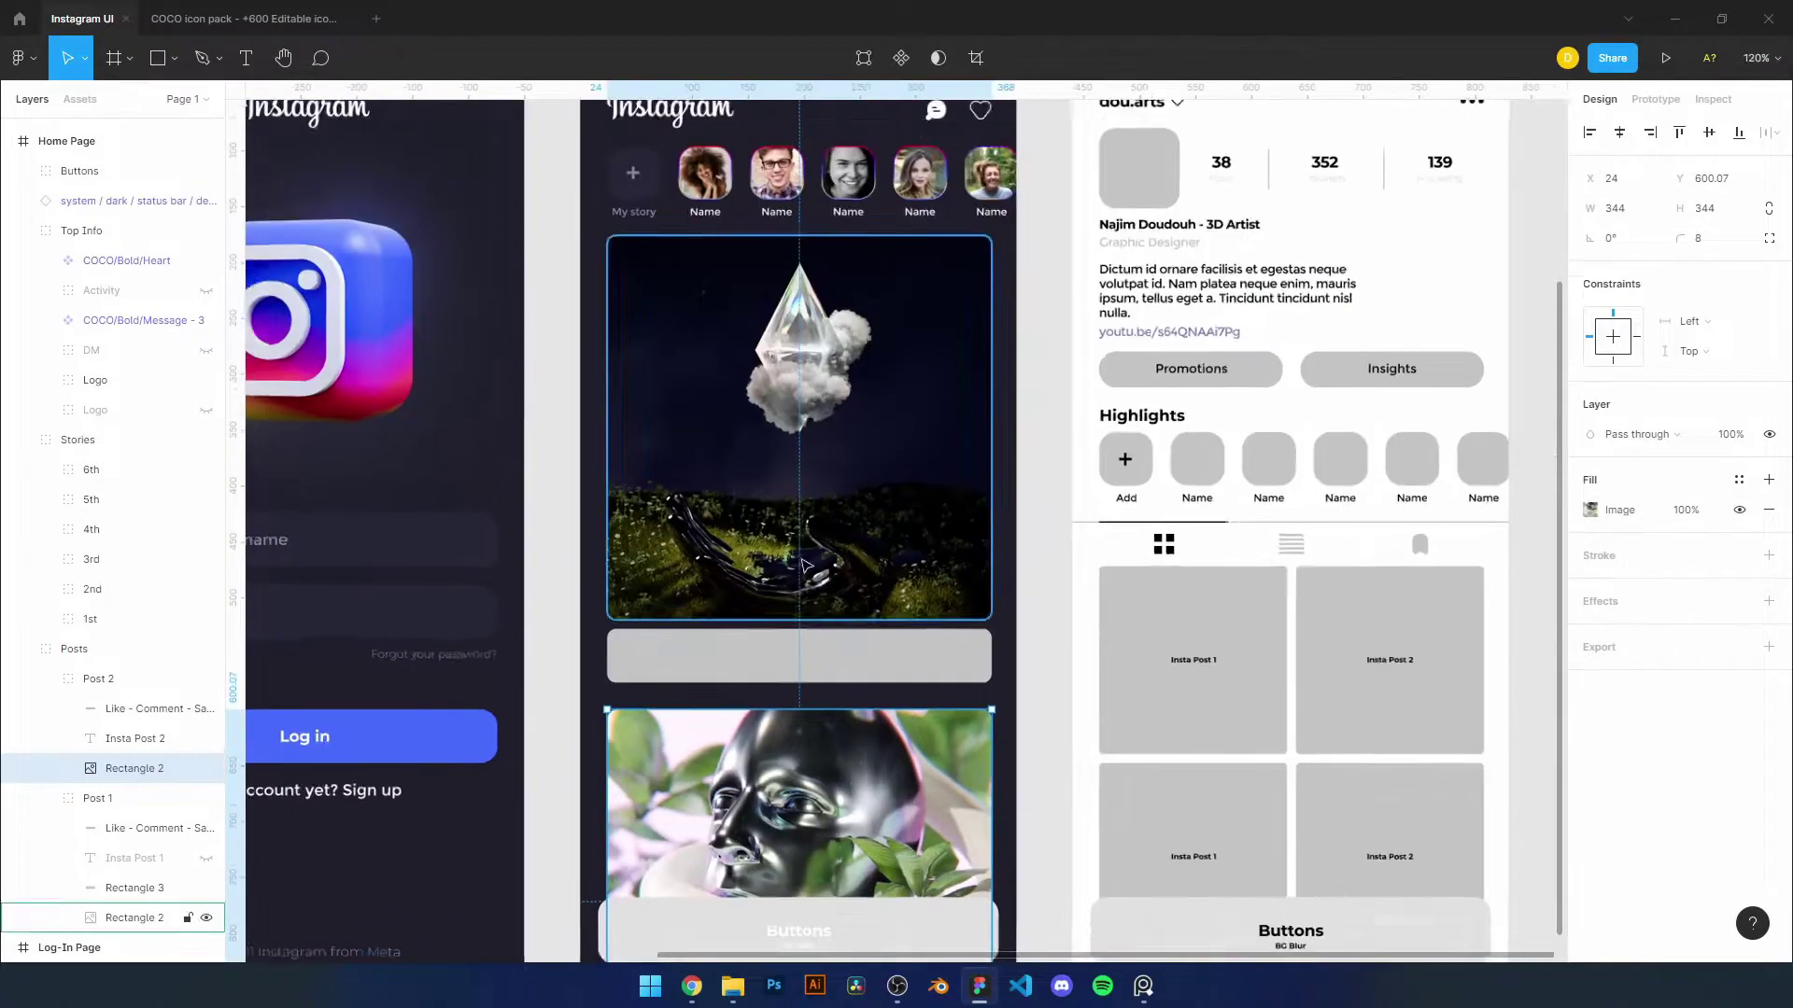
scroll(805, 565, "down", 1)
Make the dark gradient overlay a component and place copies atop Post 1 and Post 2
left_click_drag(134, 888, 135, 815)
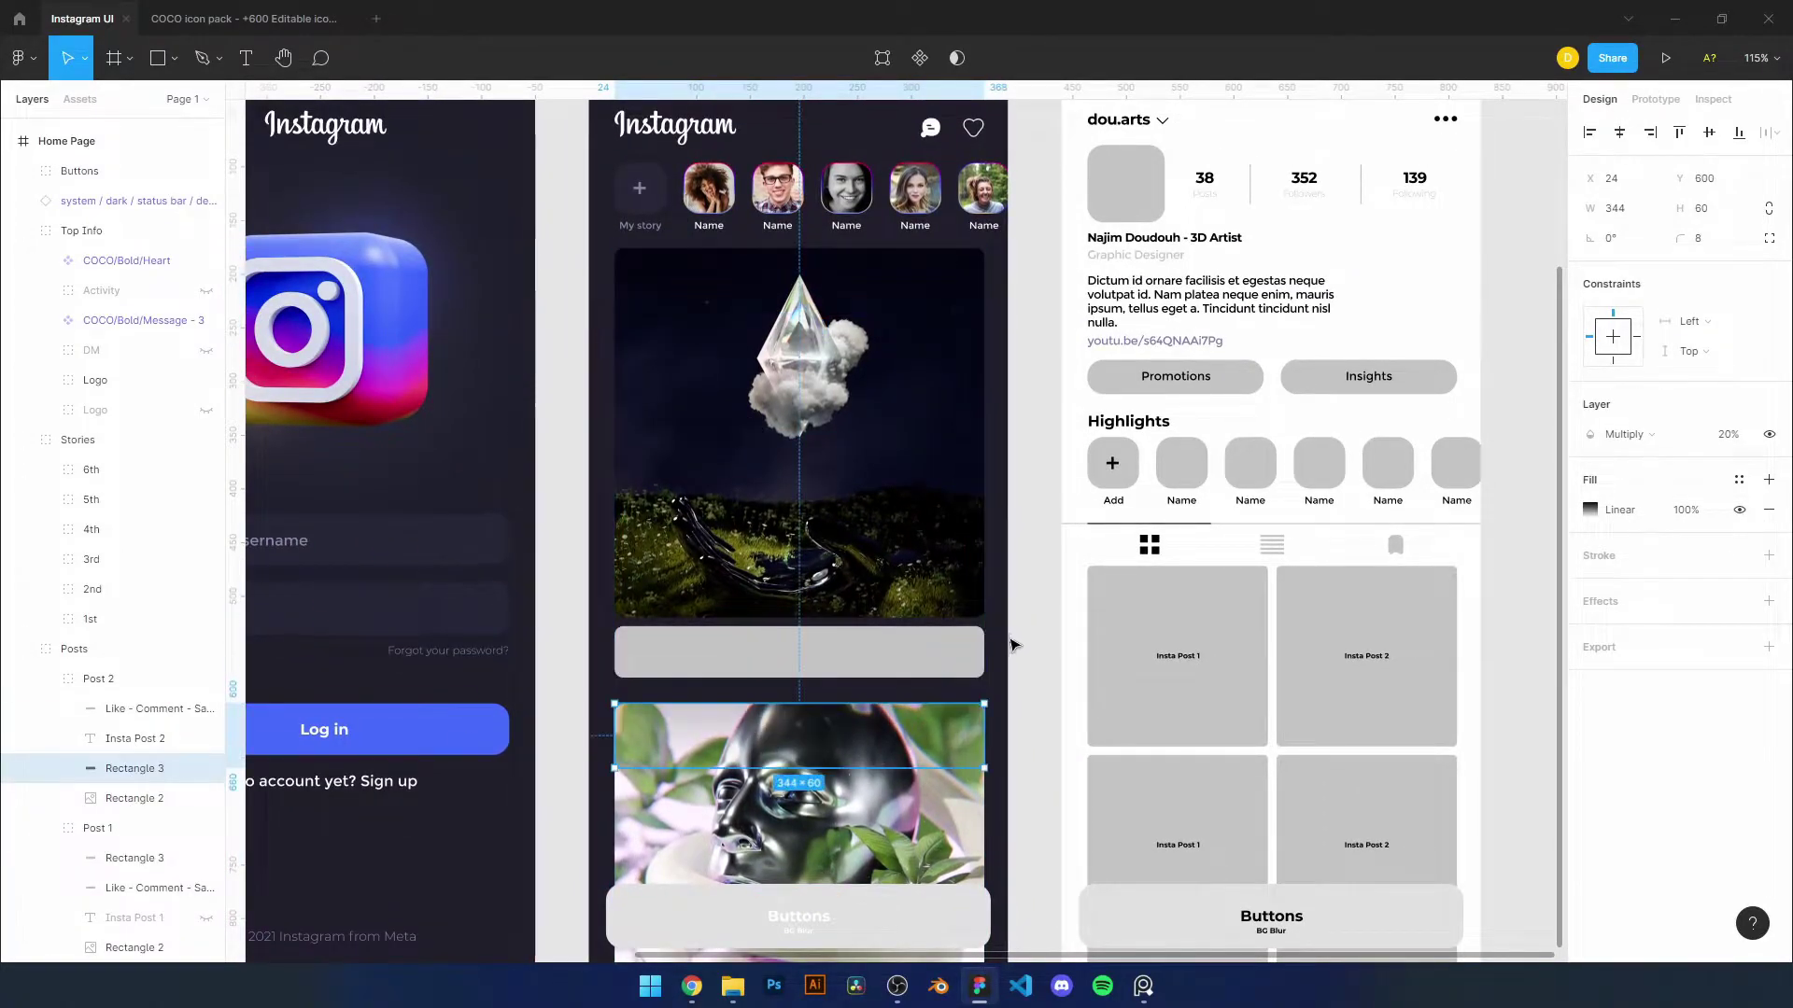
left_click(1648, 434)
key("ctrl+alt+k")
key("ctrl+d")
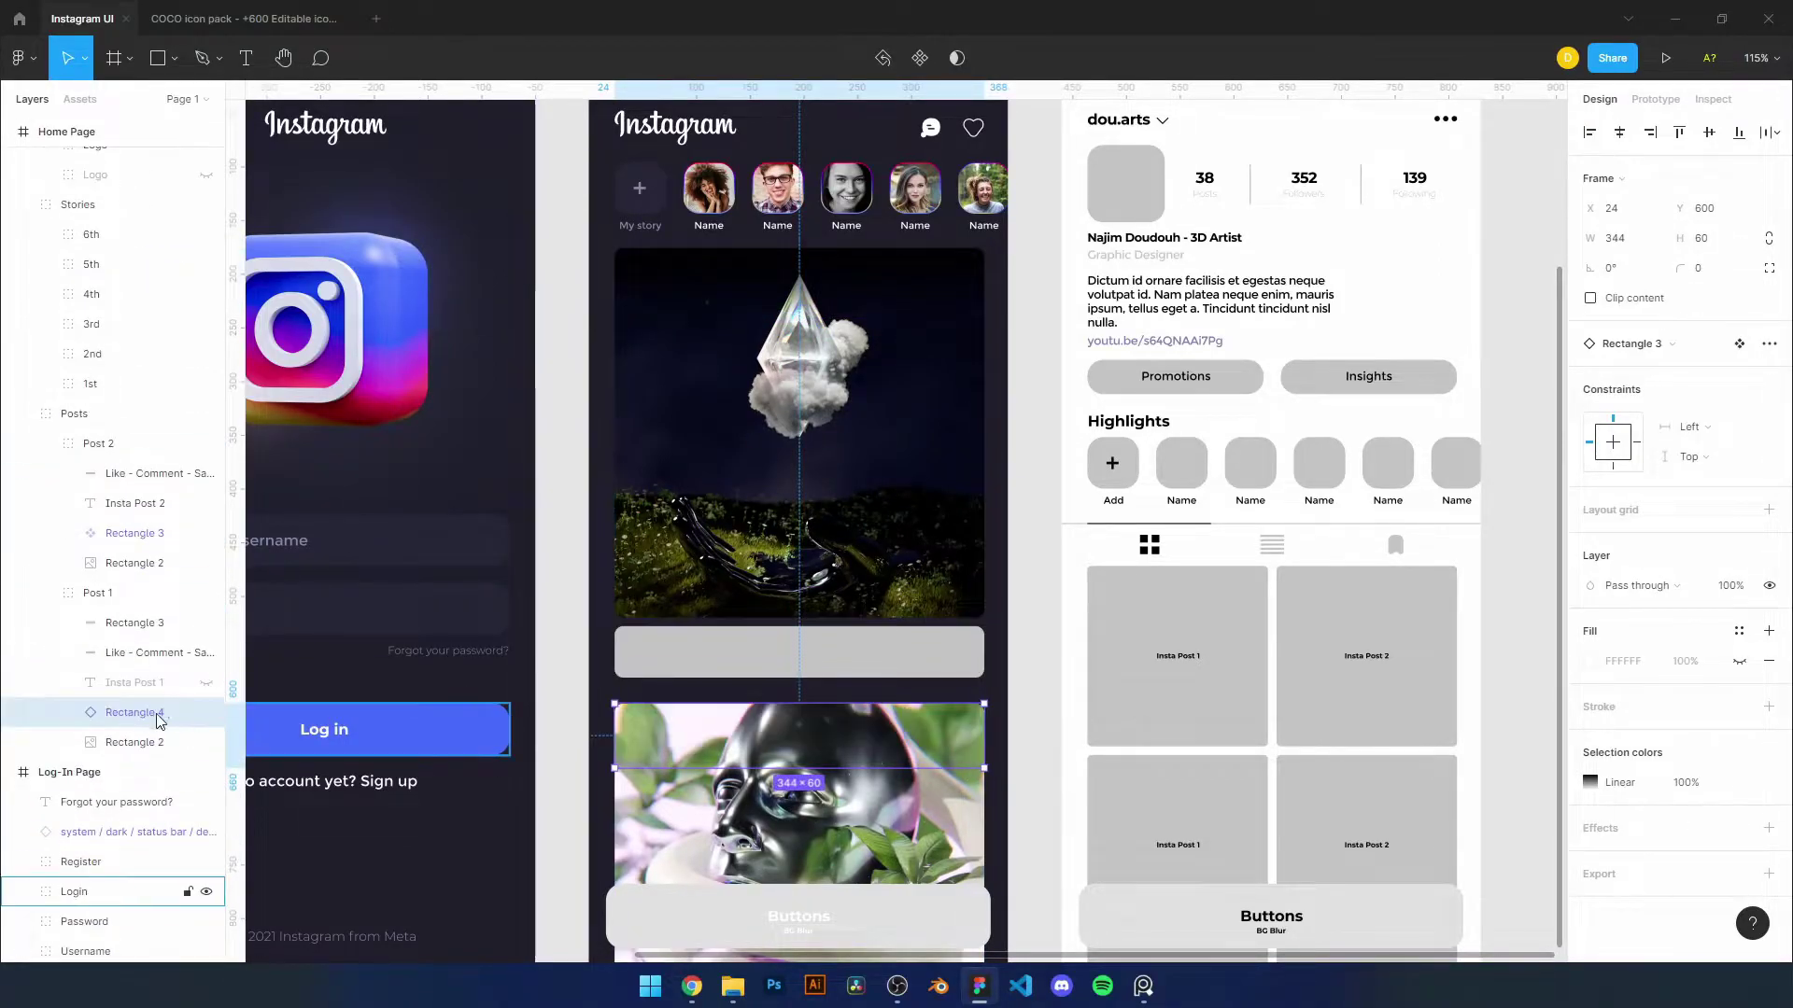
left_click_drag(134, 533, 135, 728)
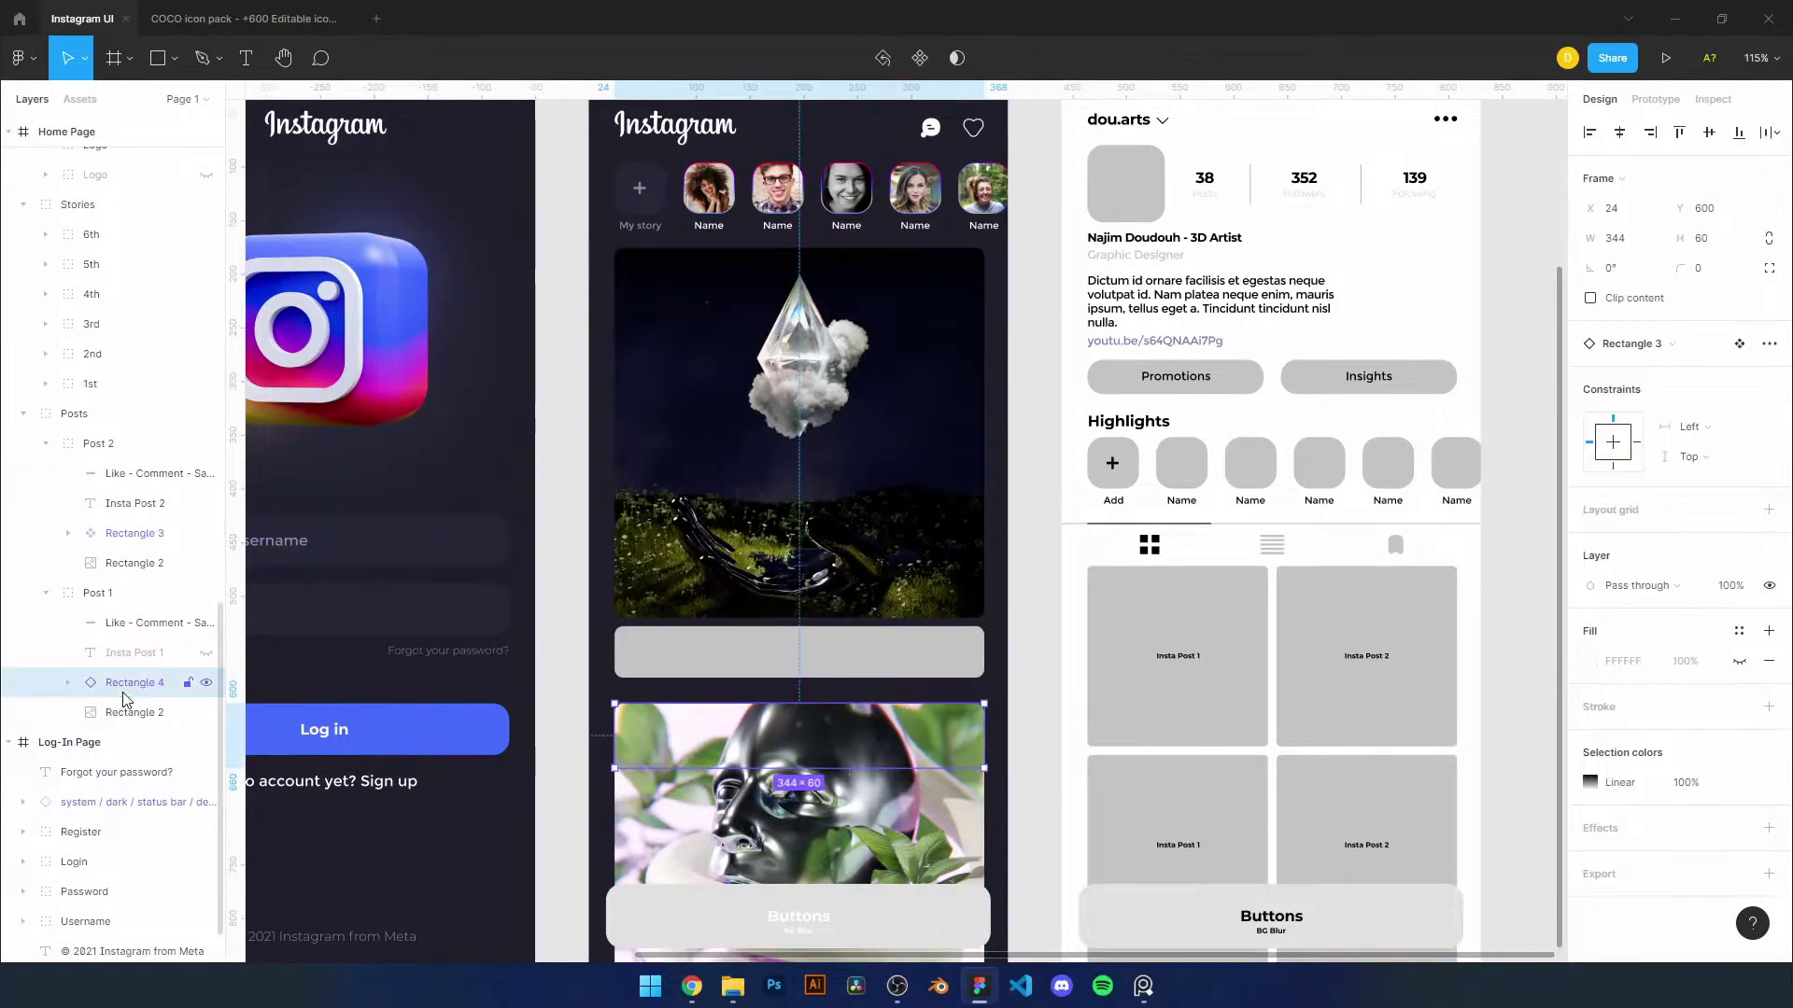
left_click_drag(134, 534, 134, 620)
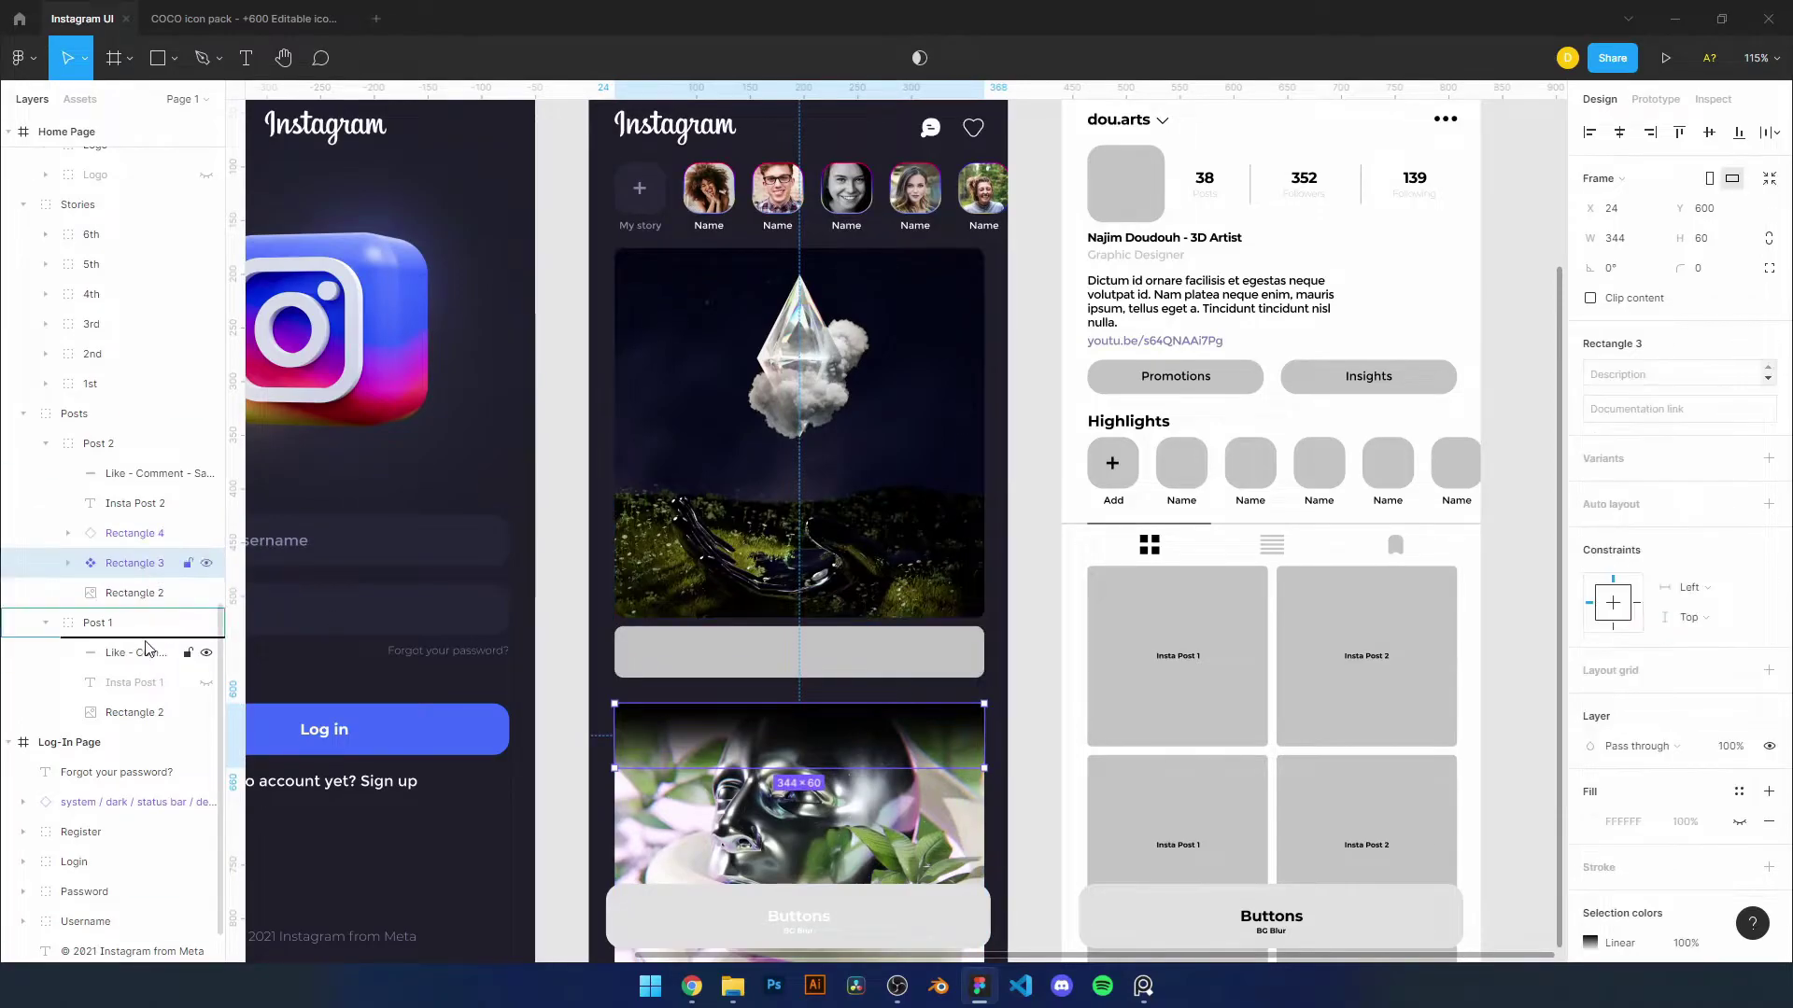
Adjust the overlay rectangle's opacity and blend mode inside the component
key("Return")
left_click(1727, 435)
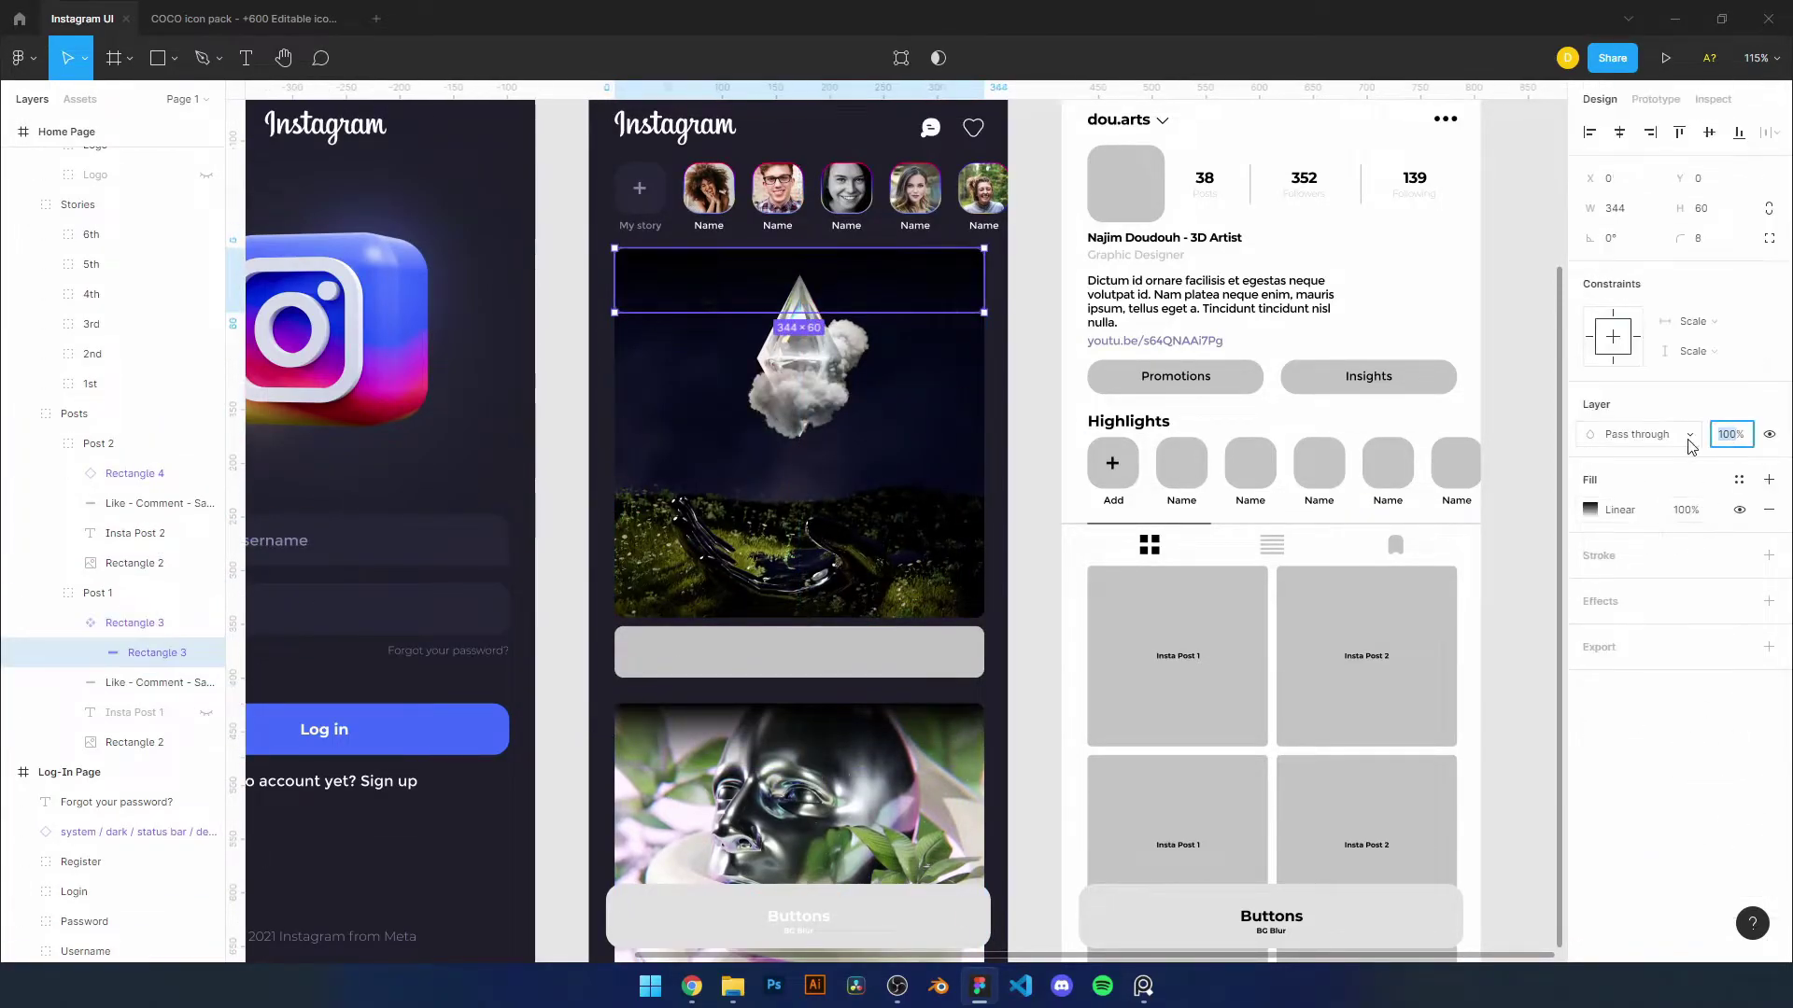
type("35")
left_click(1682, 451)
key("Escape")
scroll(852, 712, "down", 1)
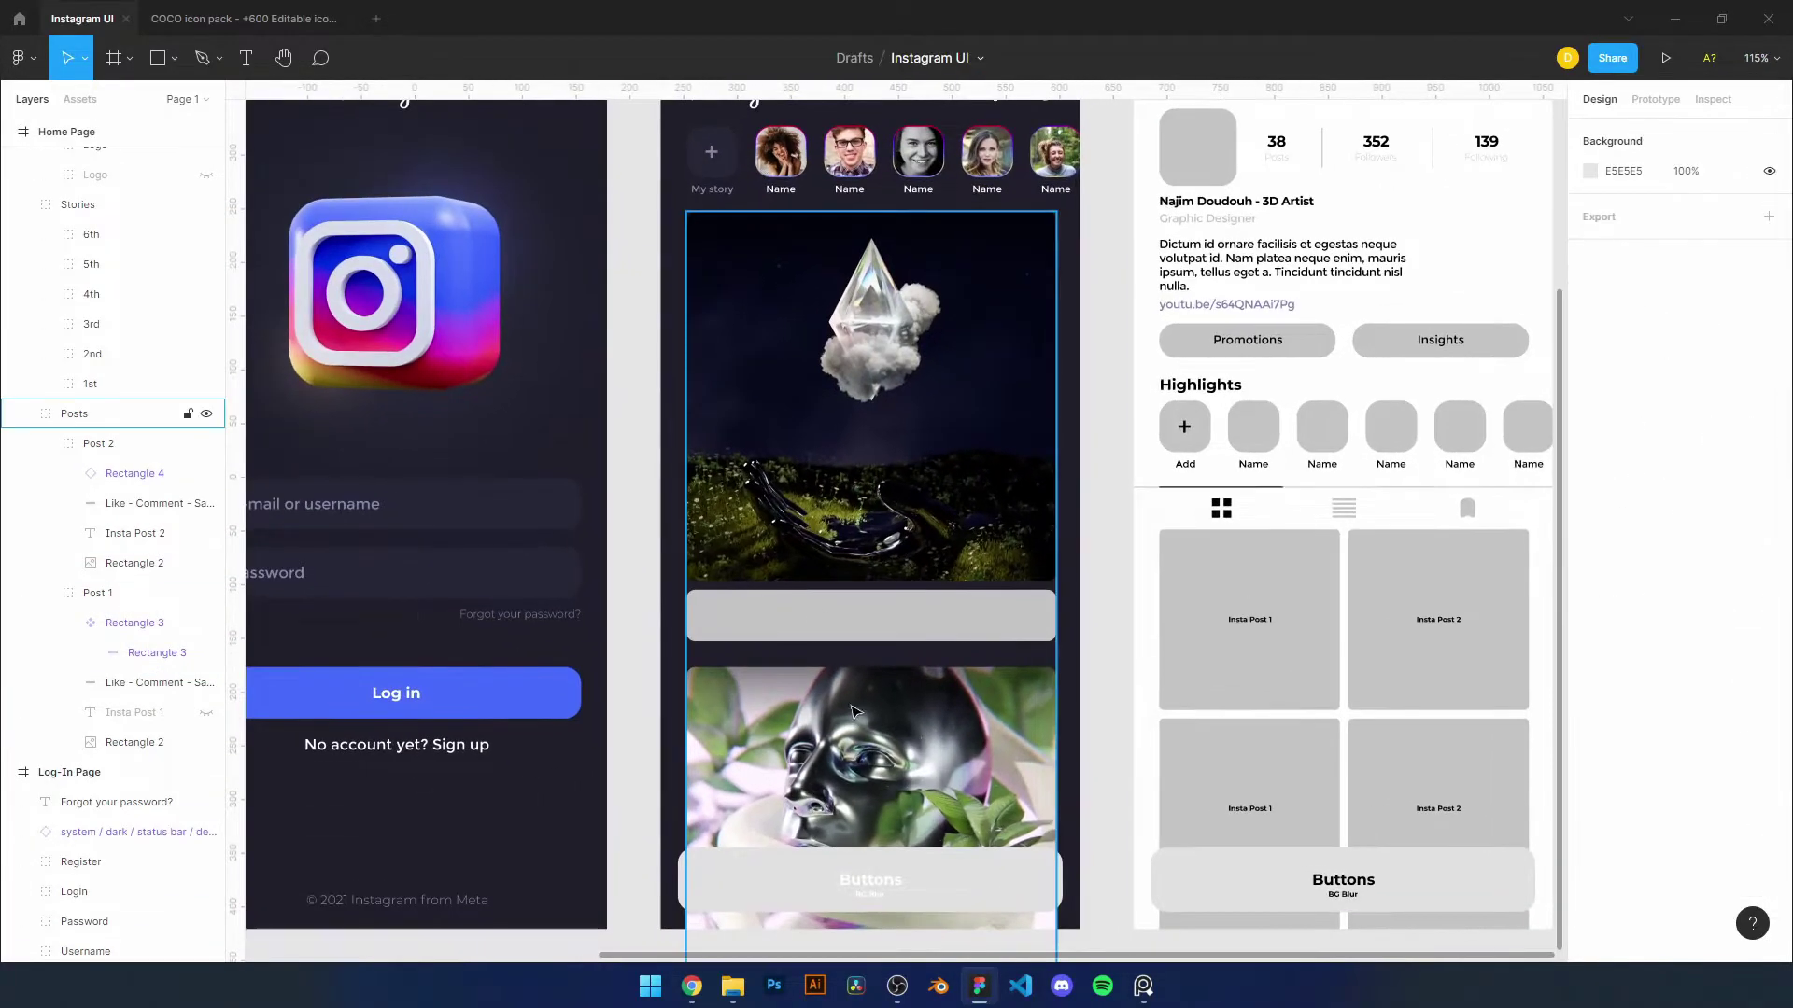
left_click(154, 682)
scroll(840, 653, "down", 1)
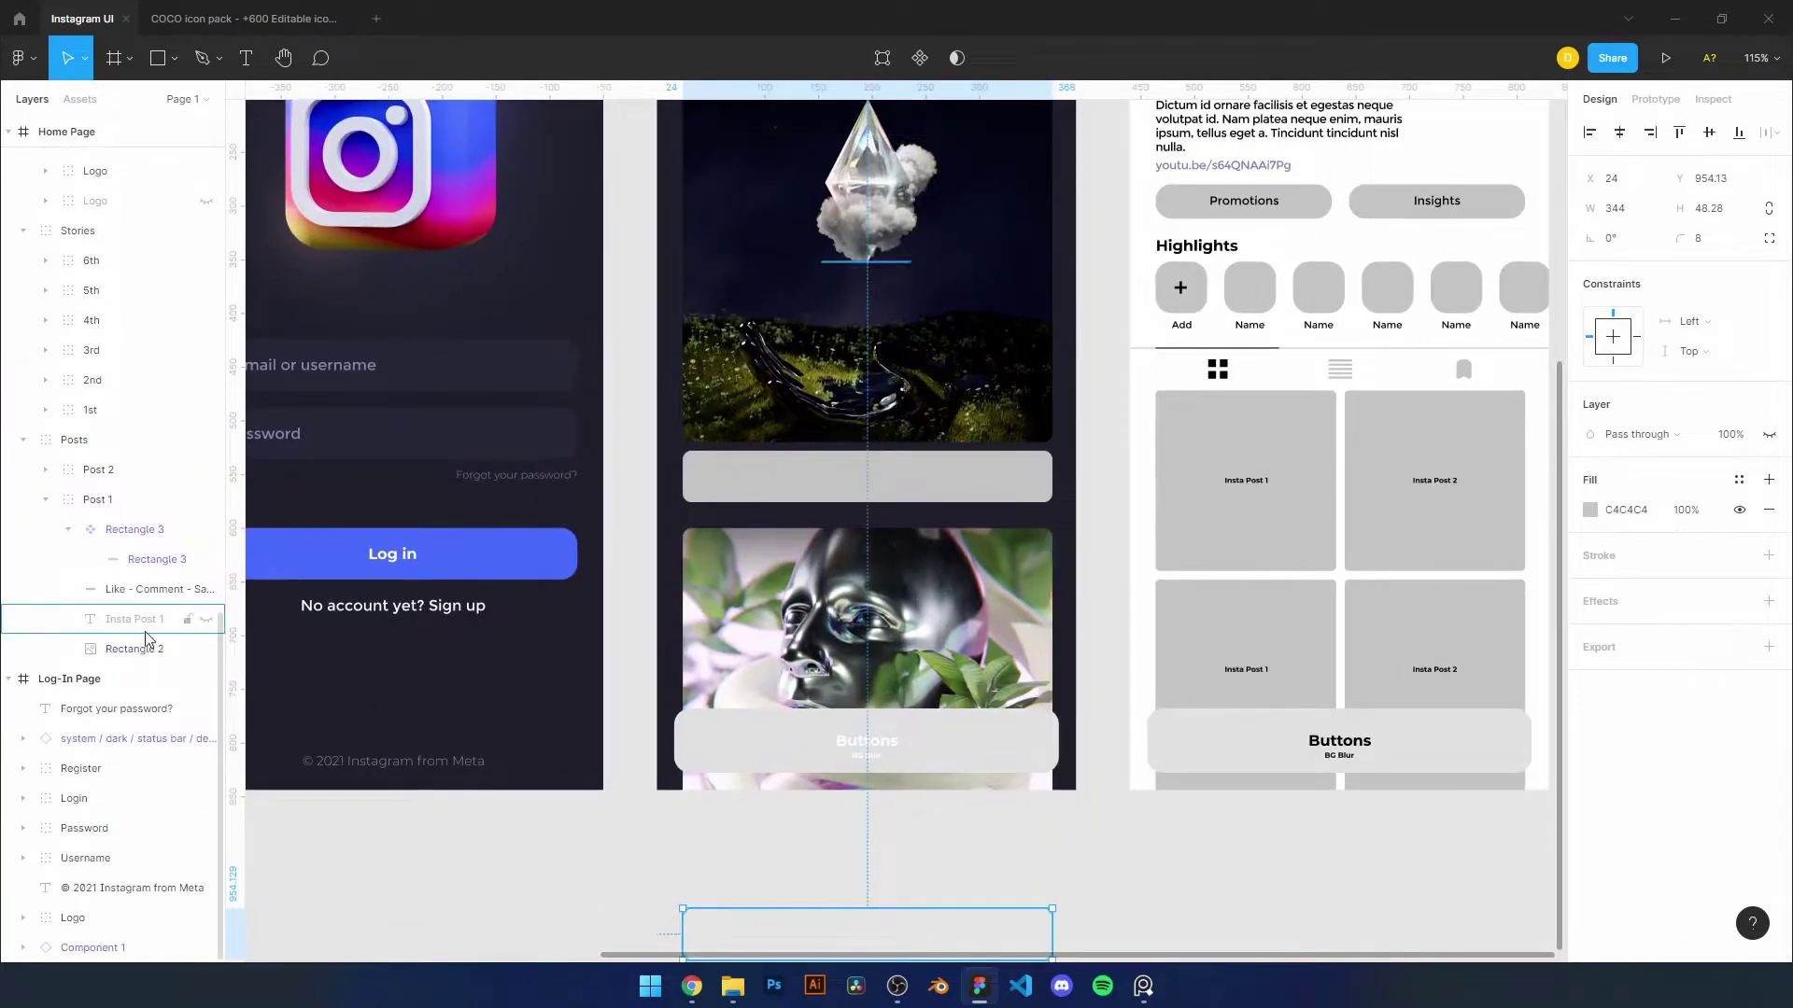
scroll(1027, 288, "down", 3)
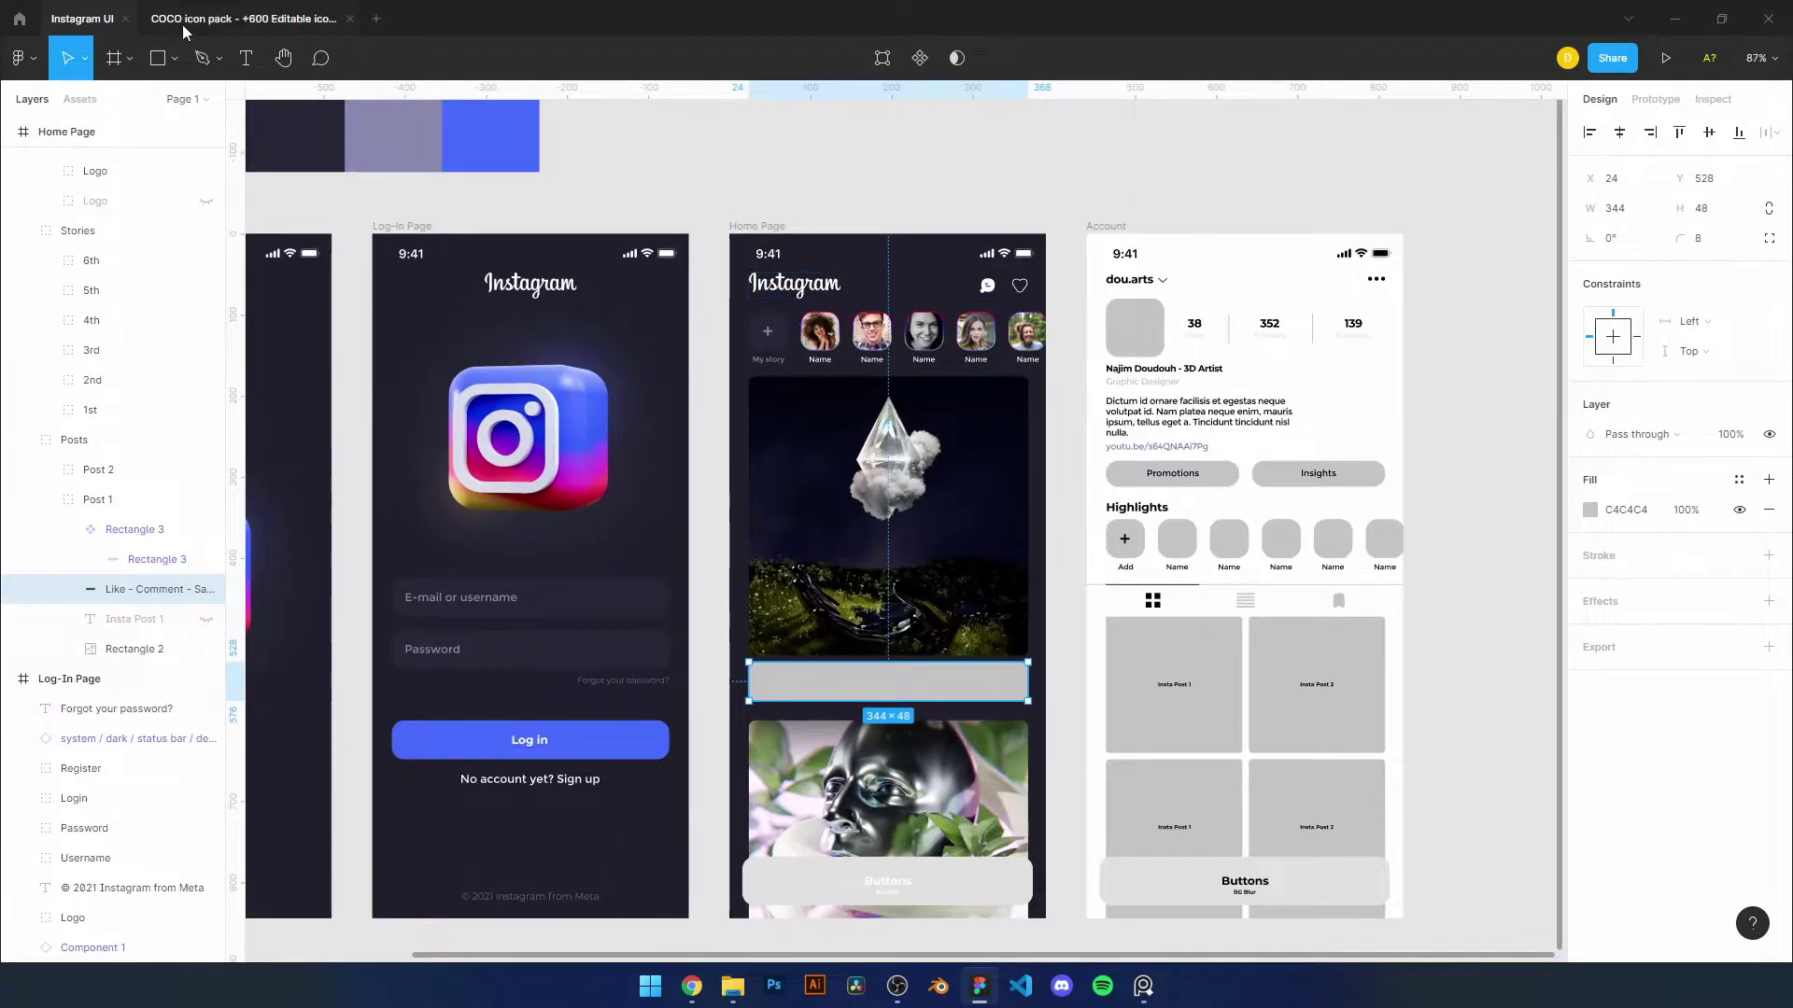
Copy the Message icon from the COCO icon pack into the Instagram UI file
left_click(184, 21)
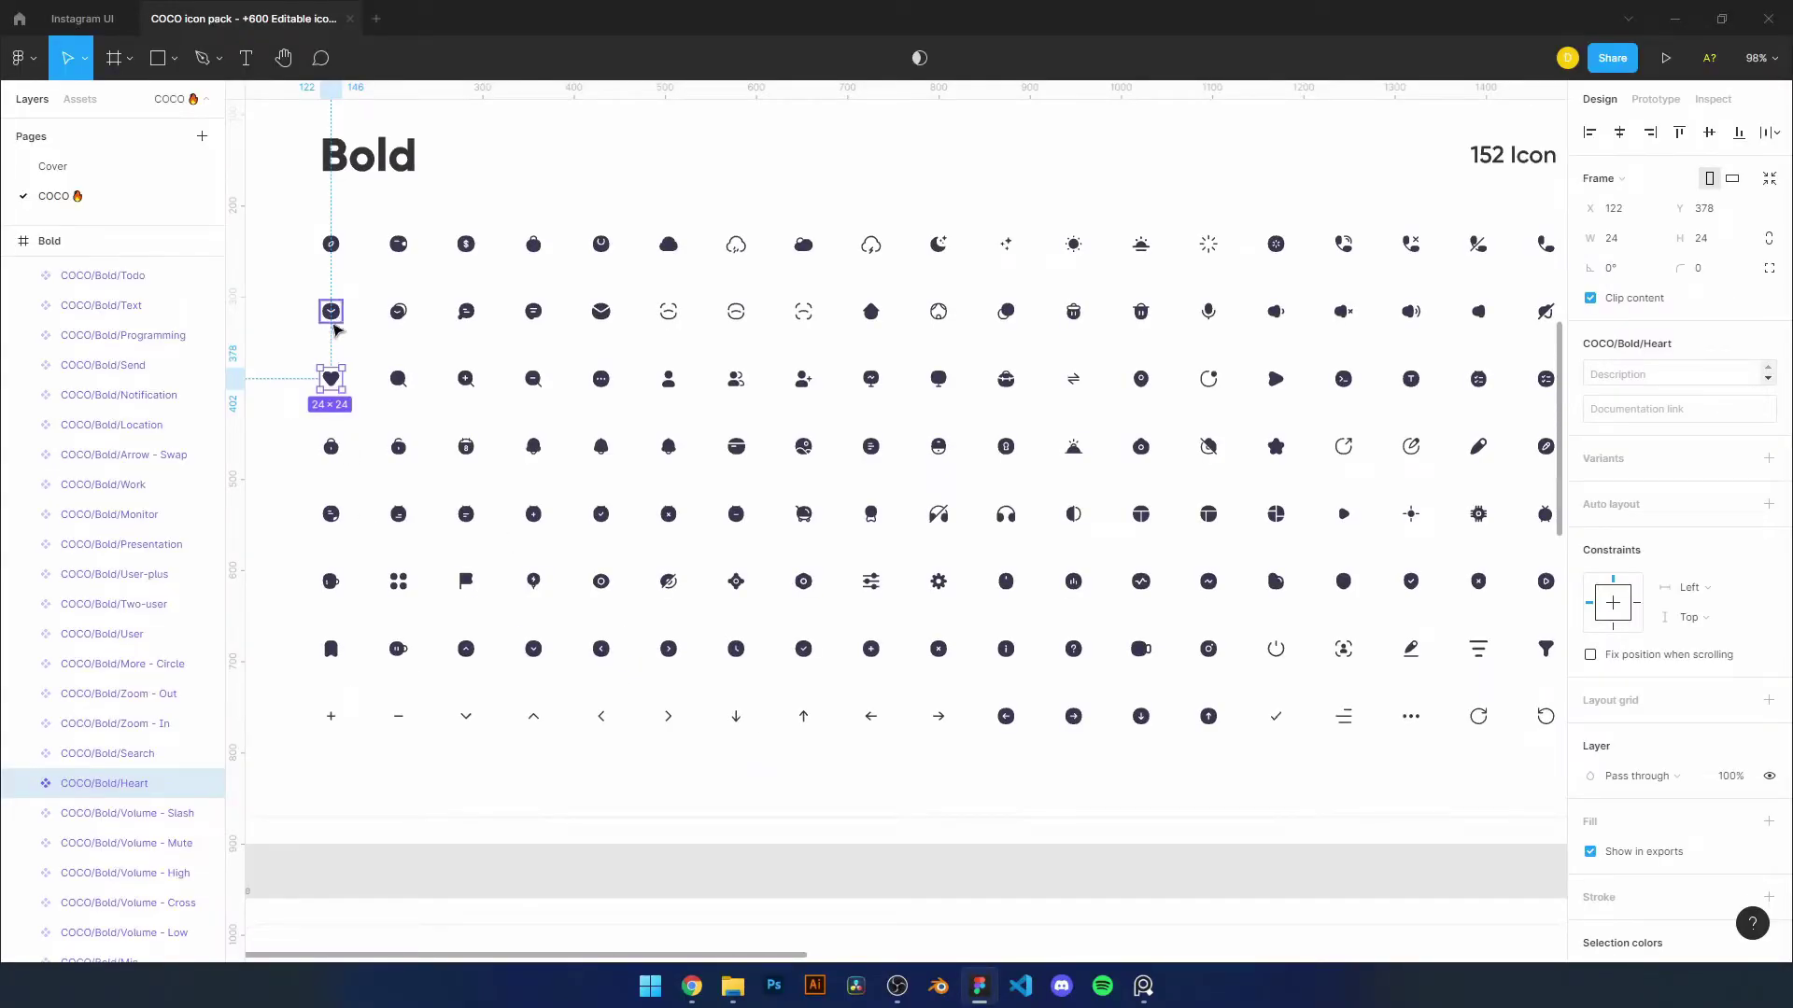
left_click(332, 317)
left_click(82, 19)
key("ctrl+v")
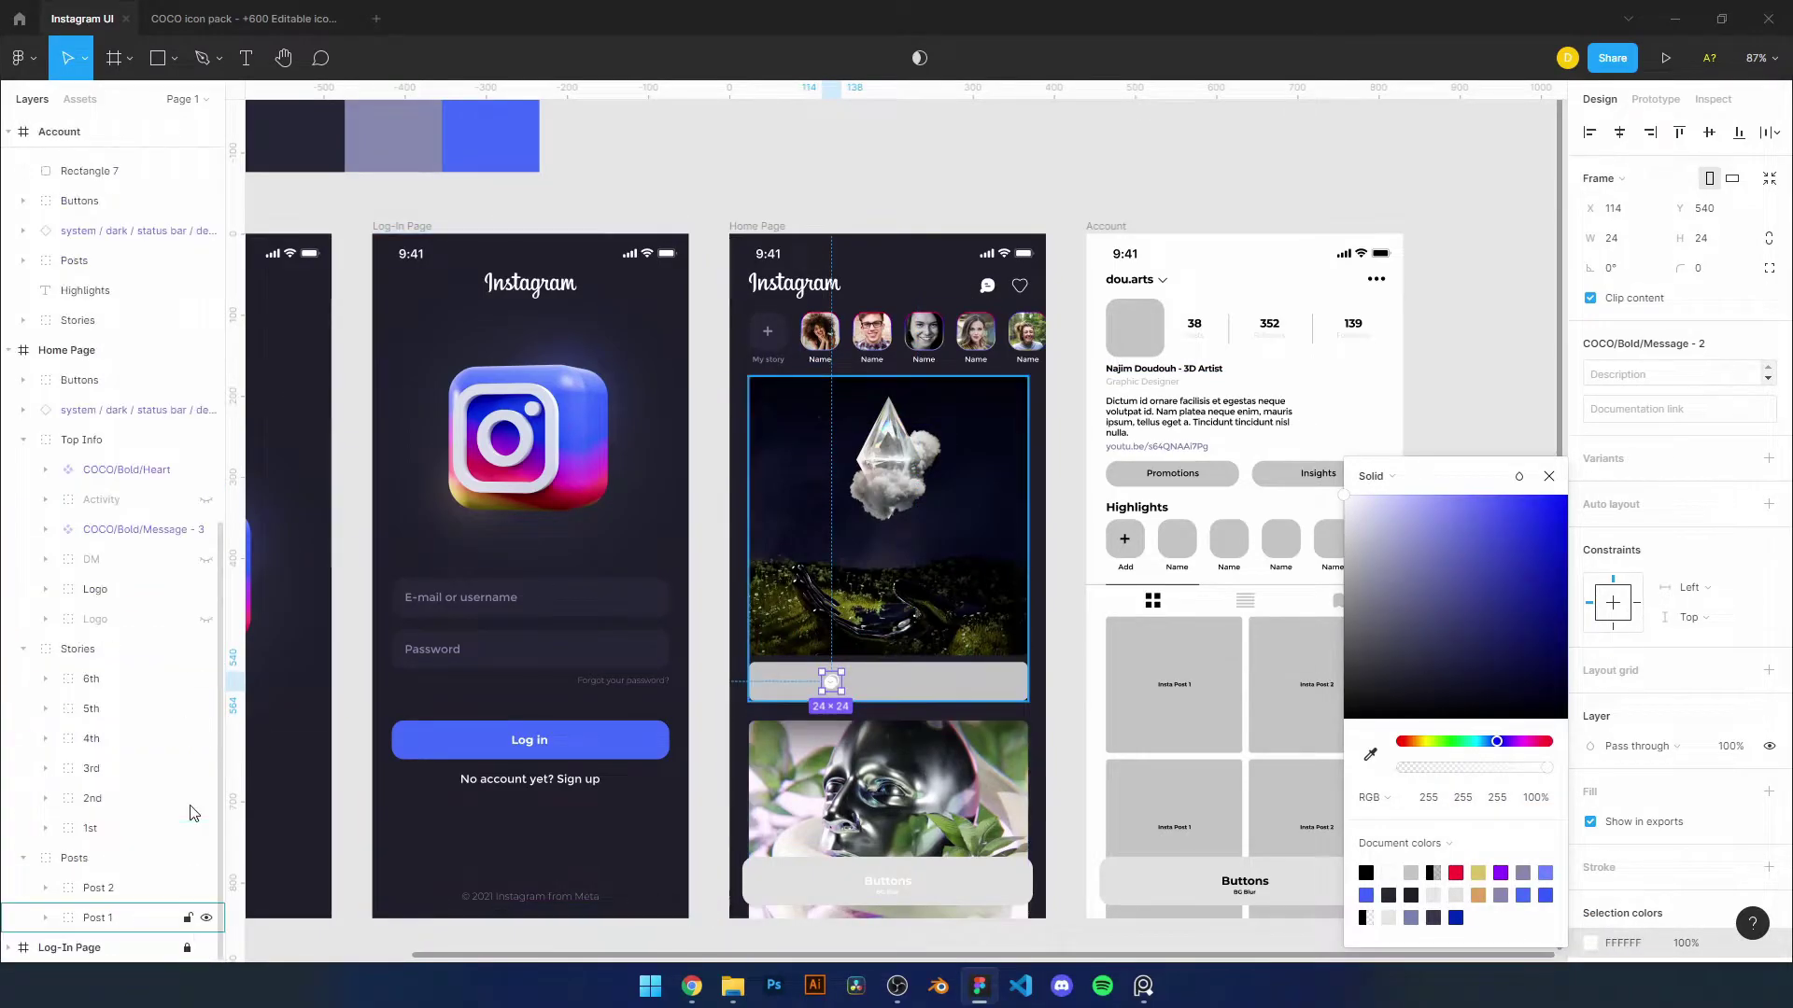
left_click(131, 831)
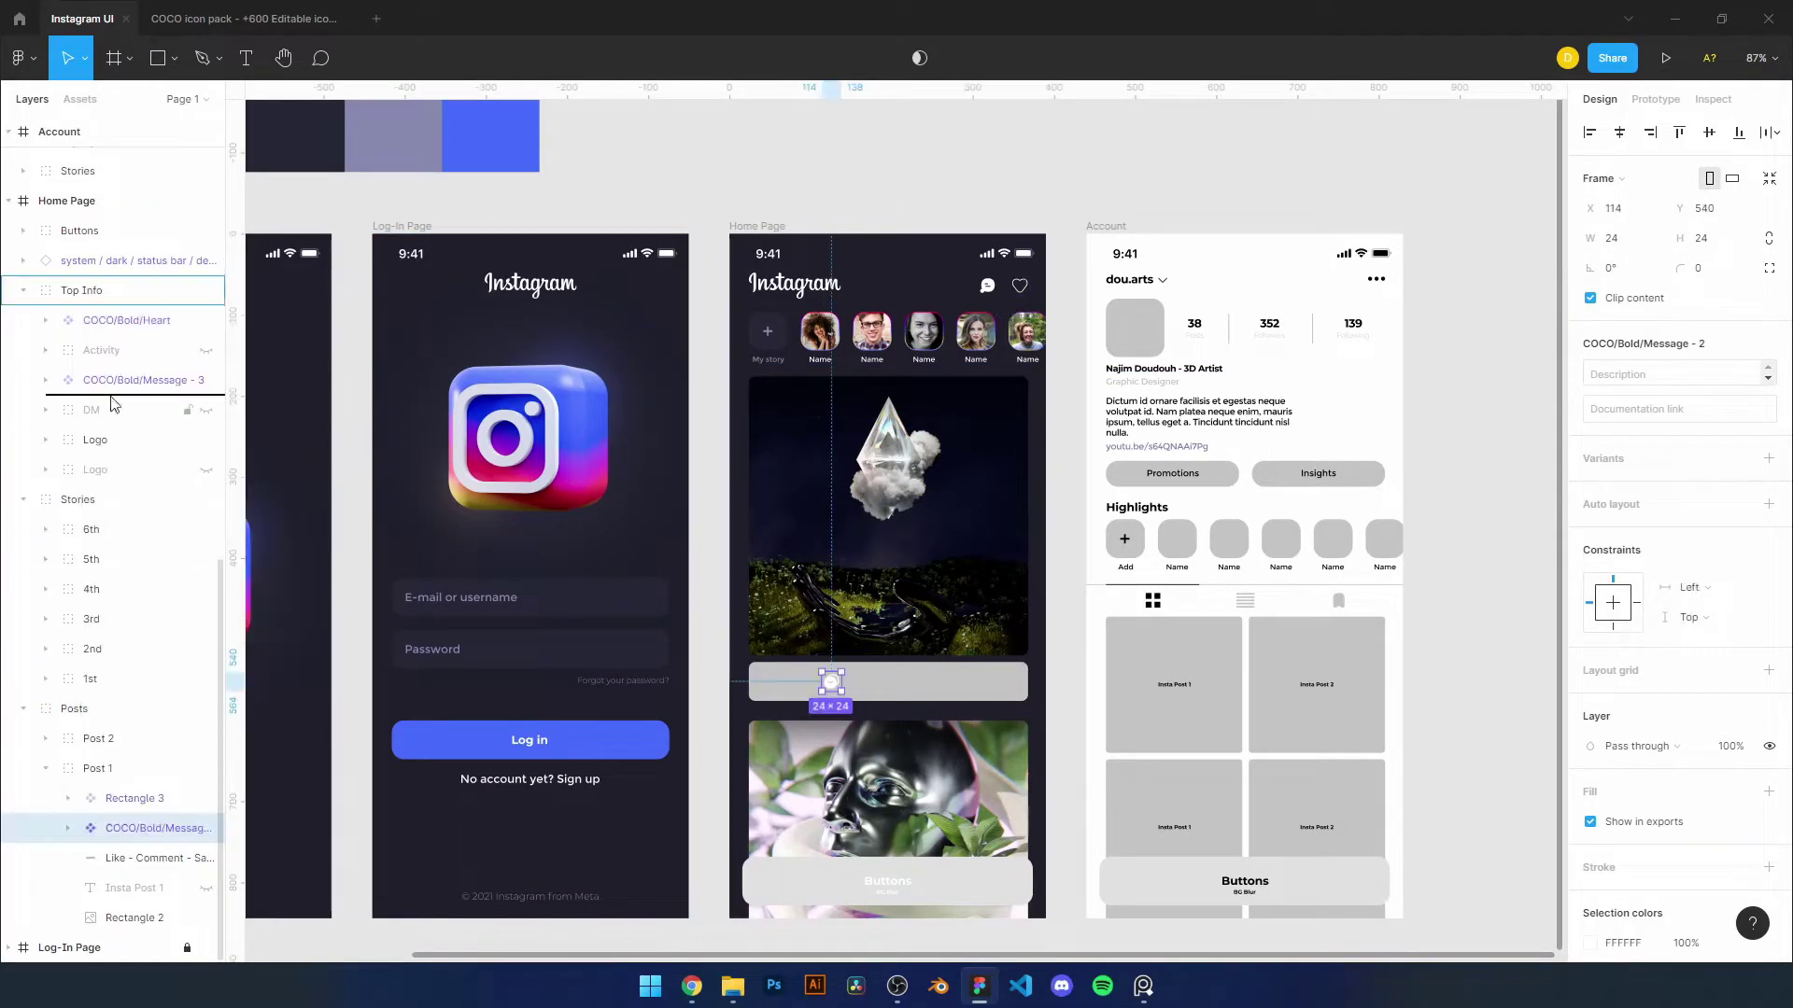
left_click_drag(117, 445, 117, 313)
scroll(812, 551, "up", 5)
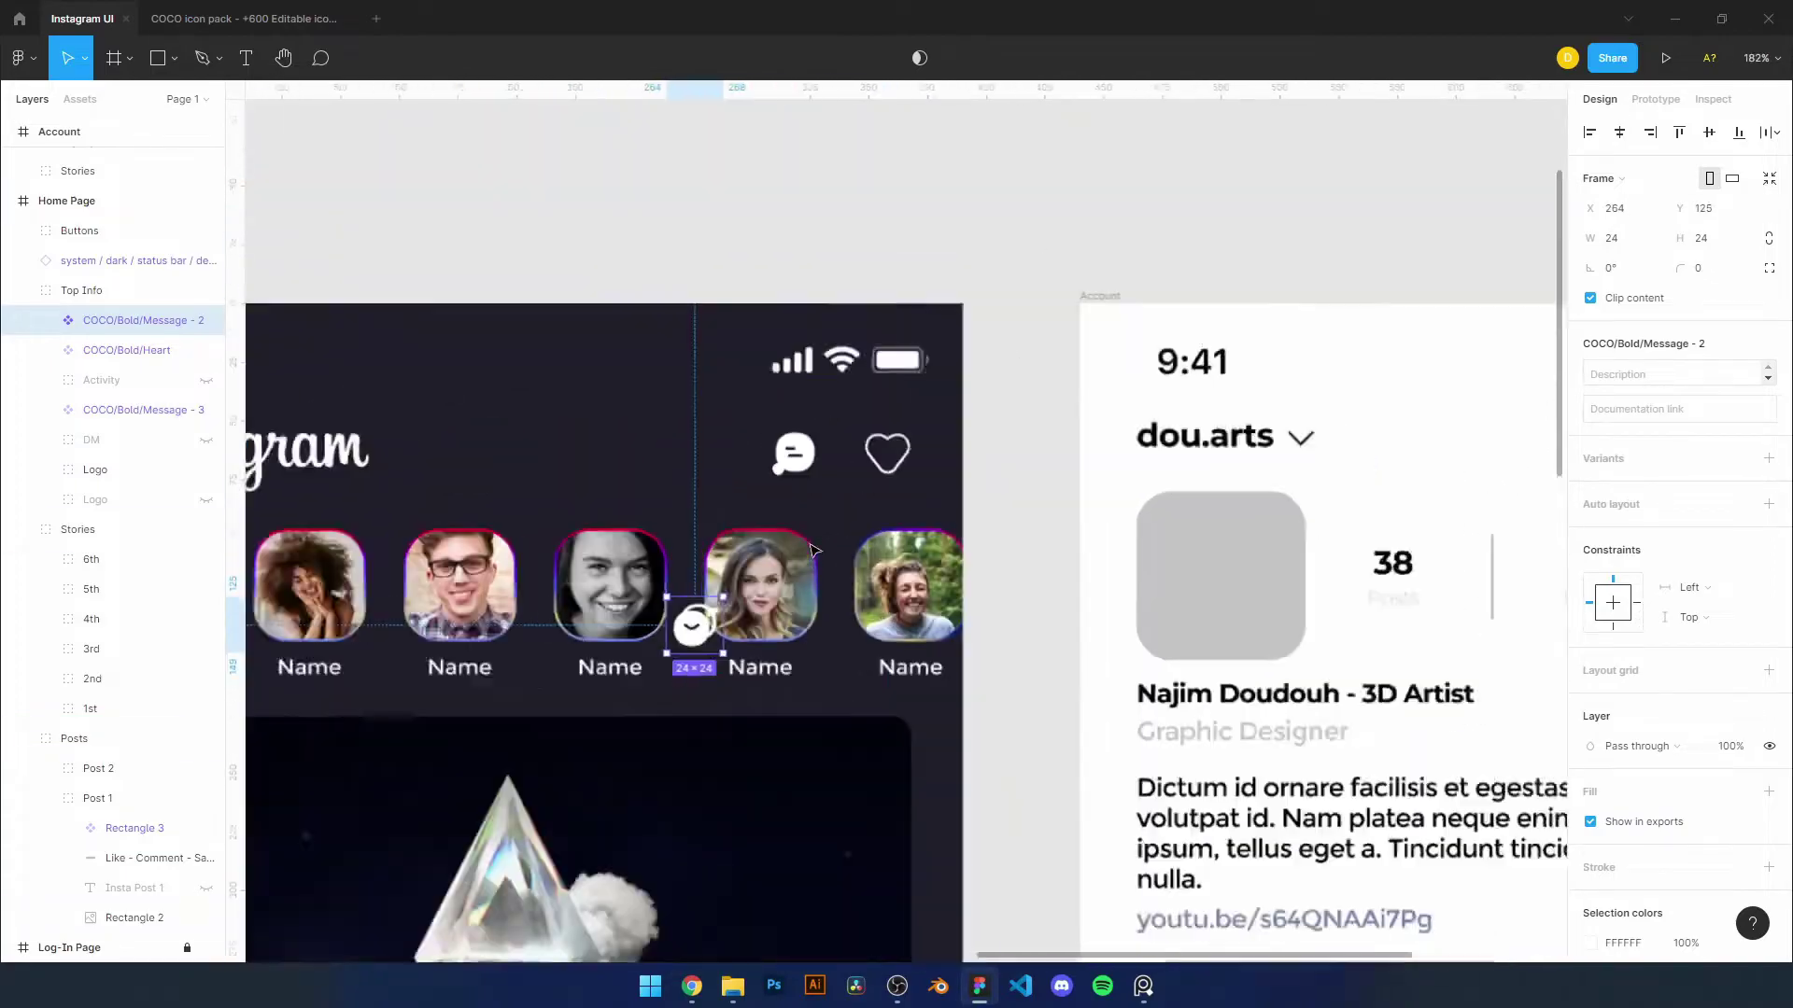
scroll(654, 467, "down", 5)
scroll(654, 467, "down", 2)
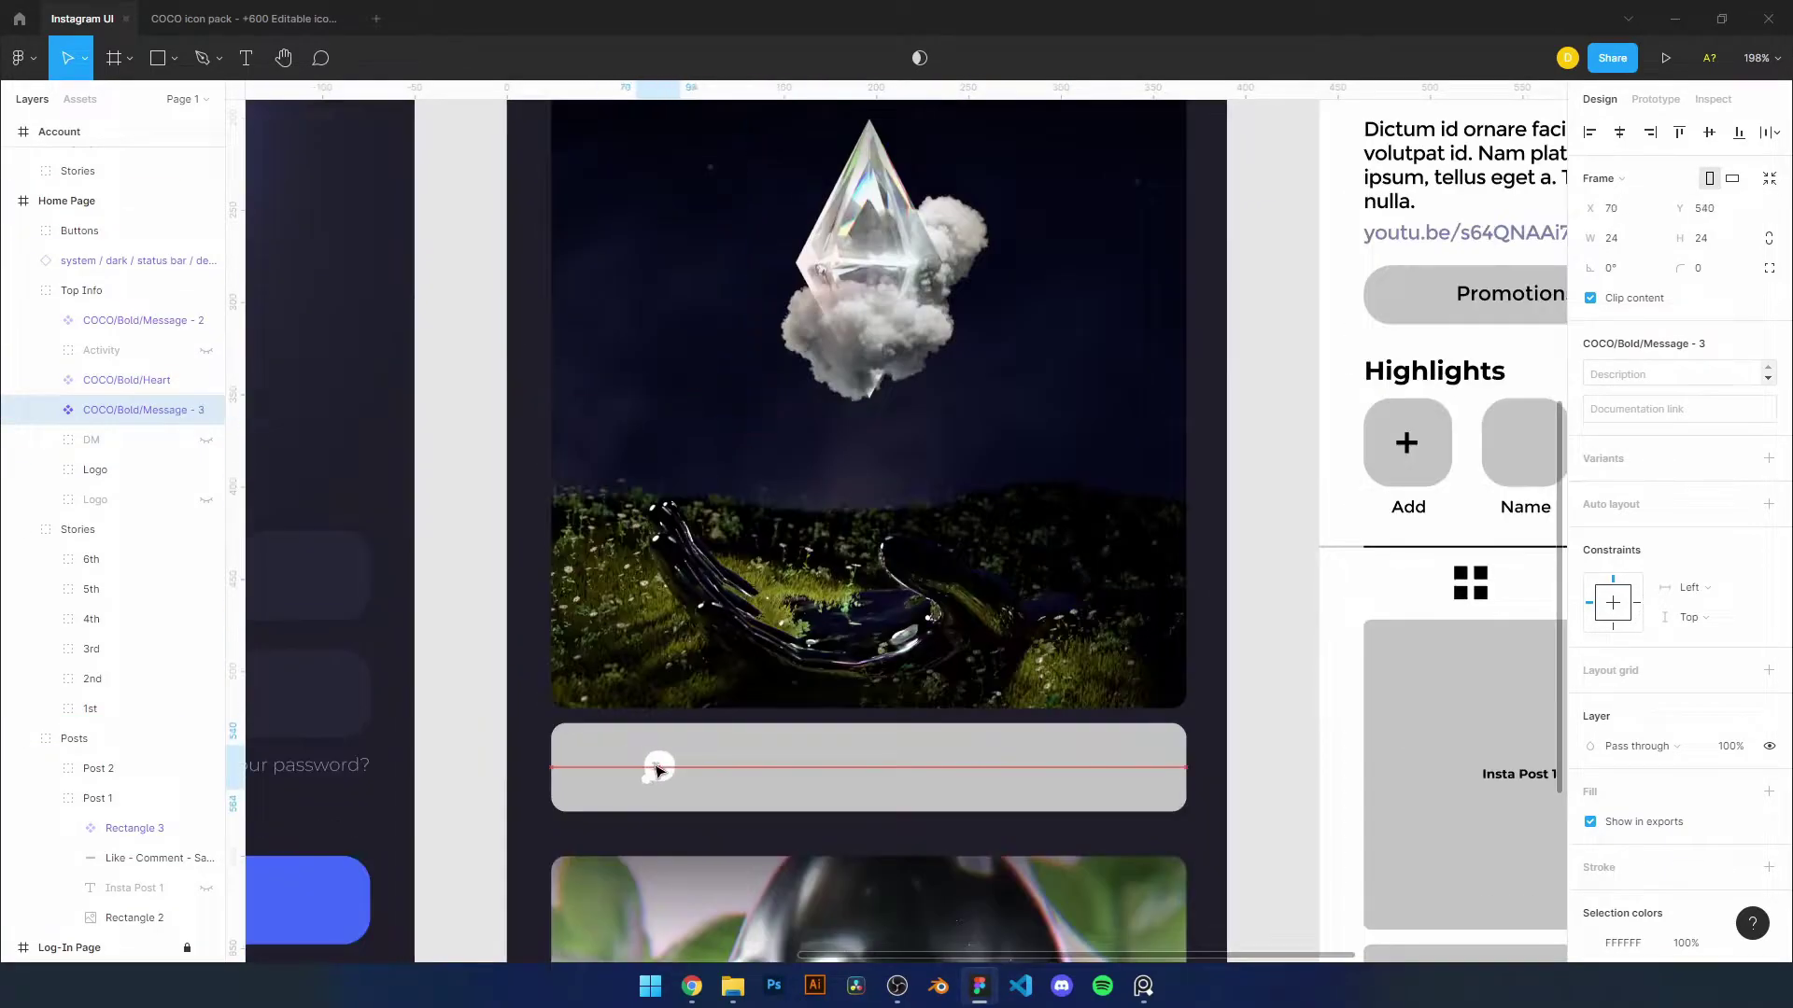
Place the Message icon in Post 1's action row beside the heart icon
left_click(244, 19)
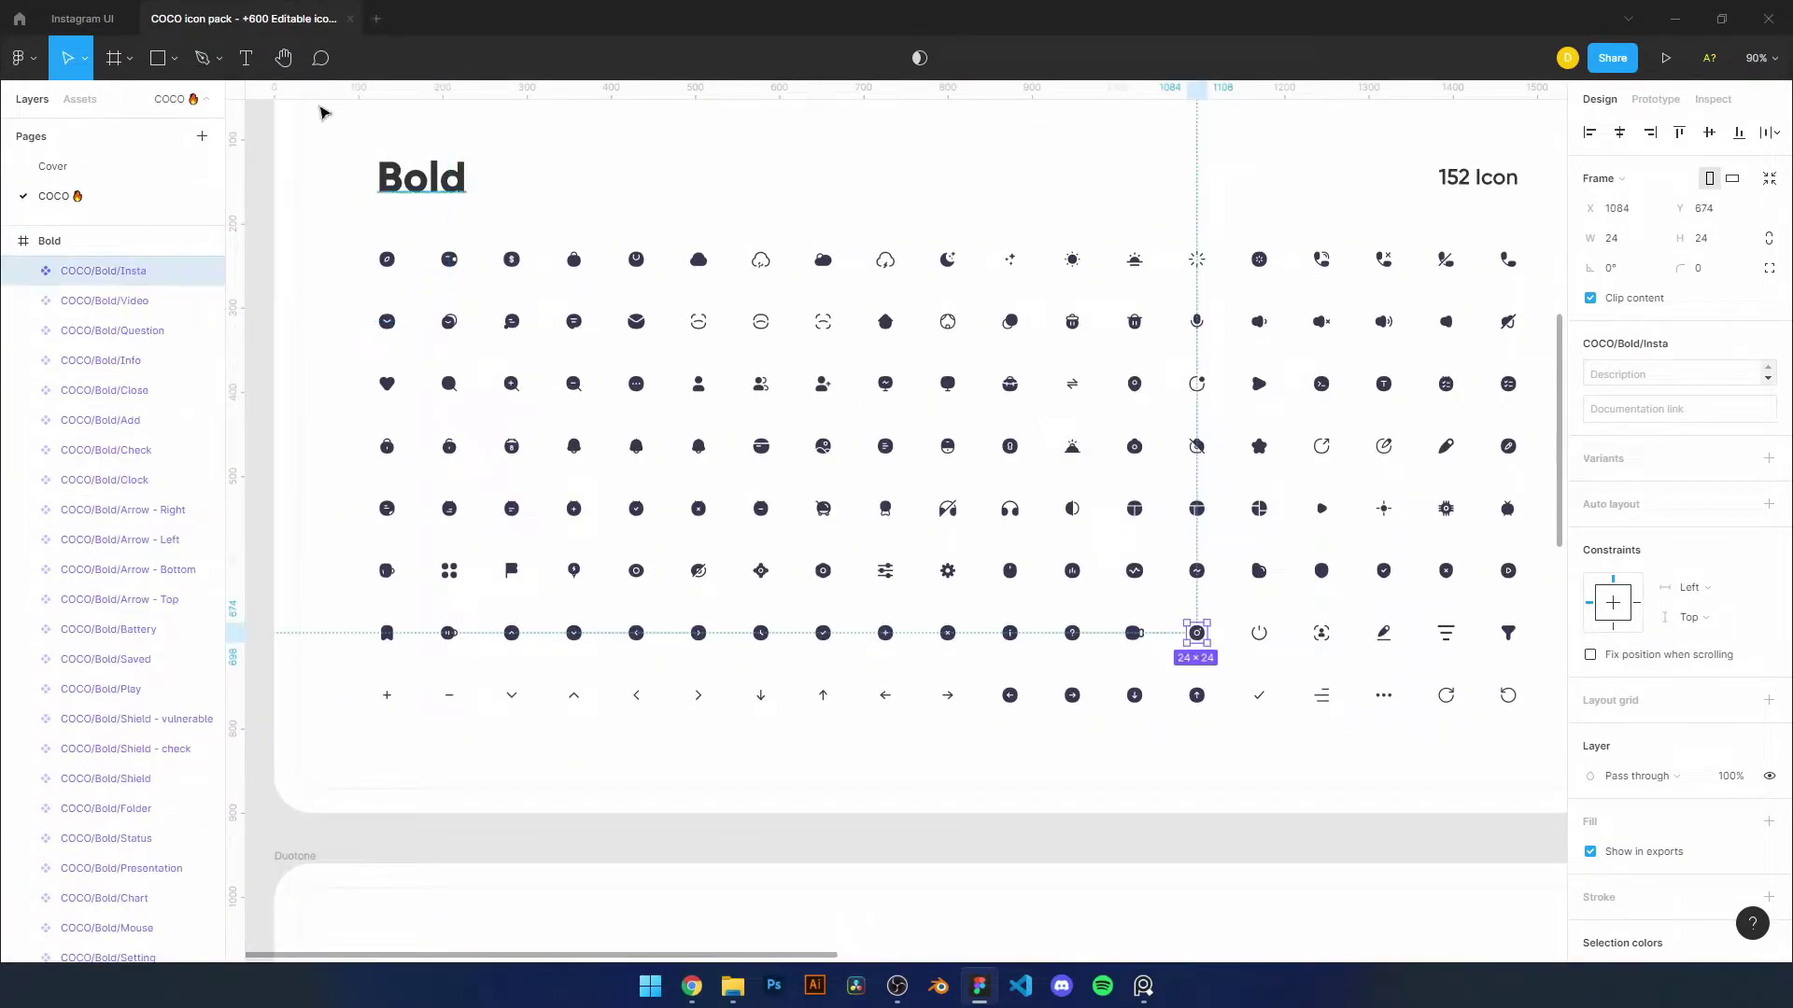
left_click(82, 19)
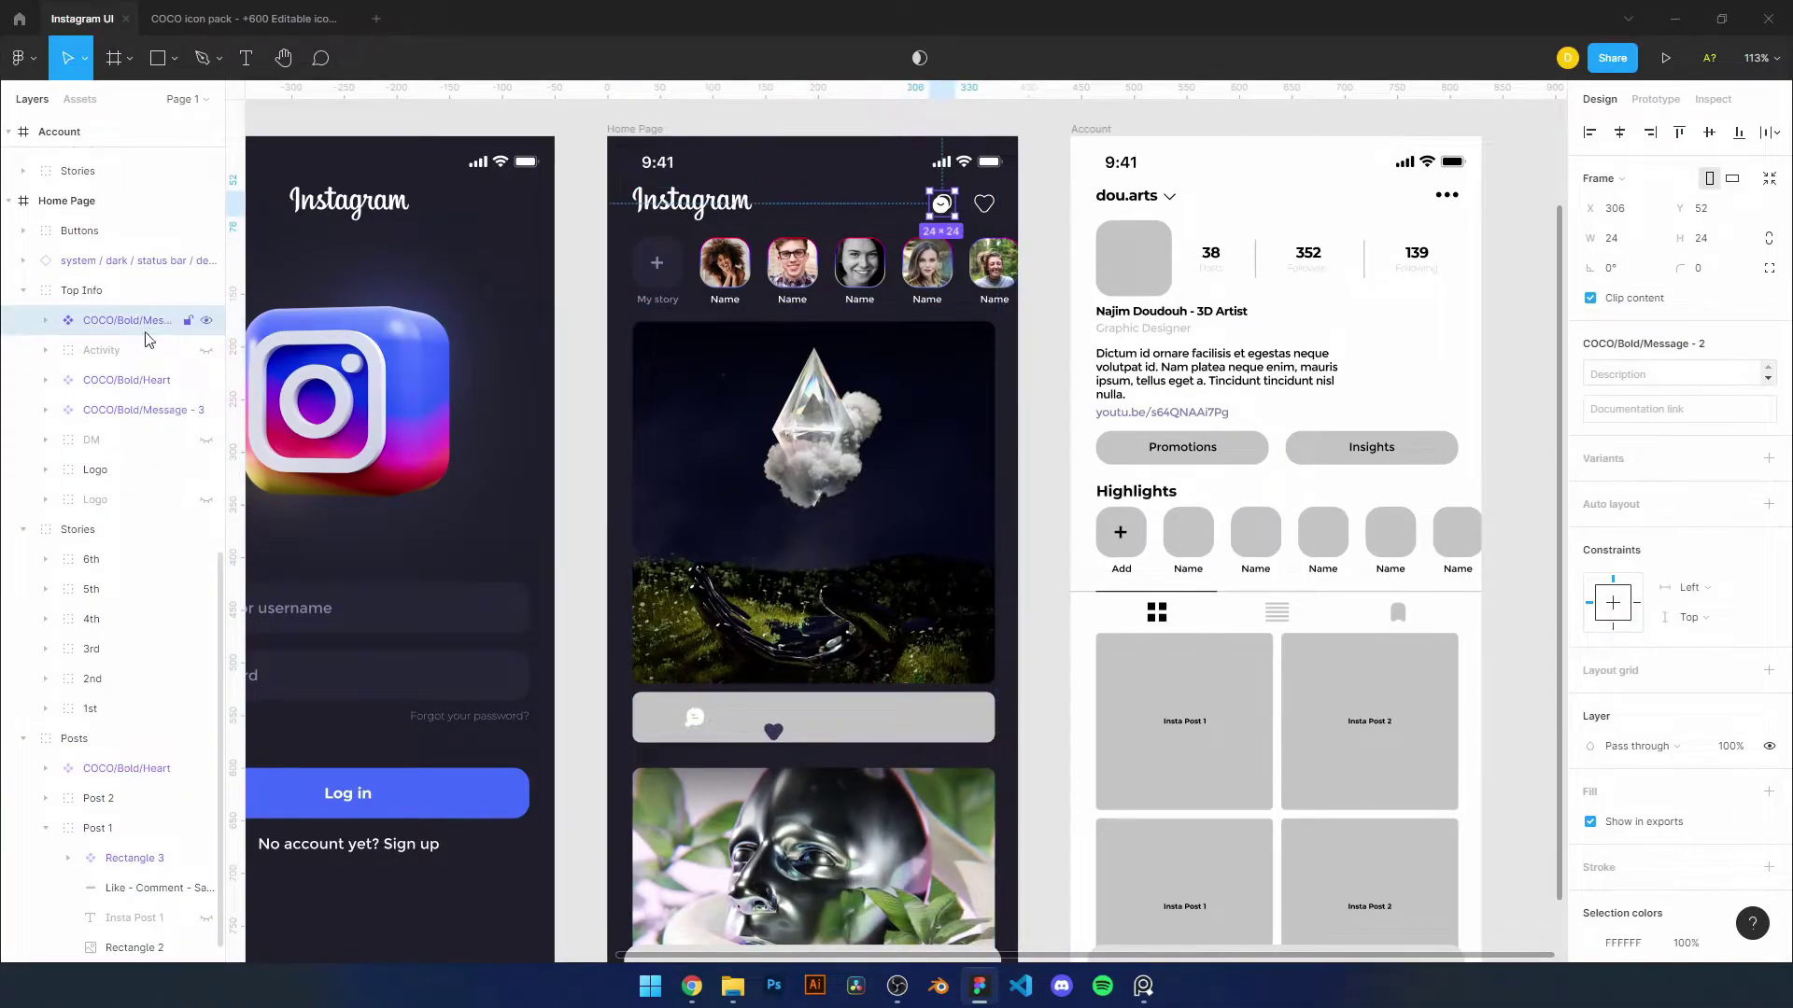
left_click_drag(140, 845, 140, 845)
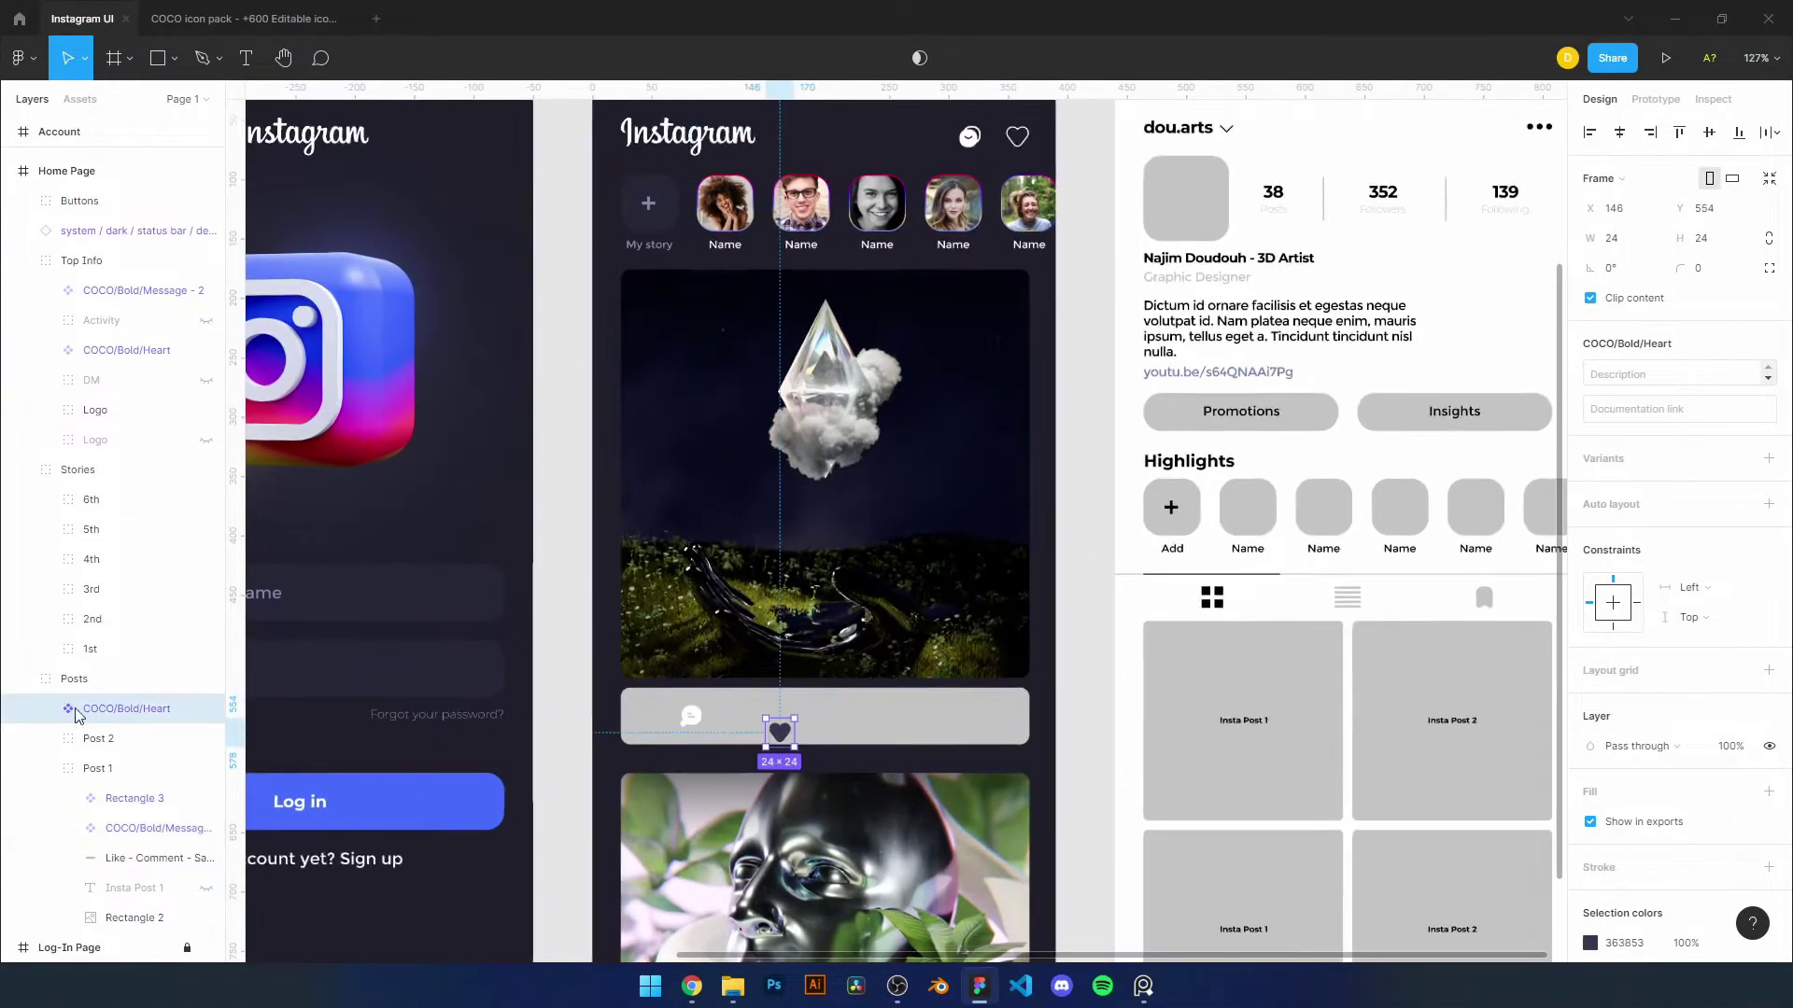
left_click(1591, 810)
left_click(1640, 721)
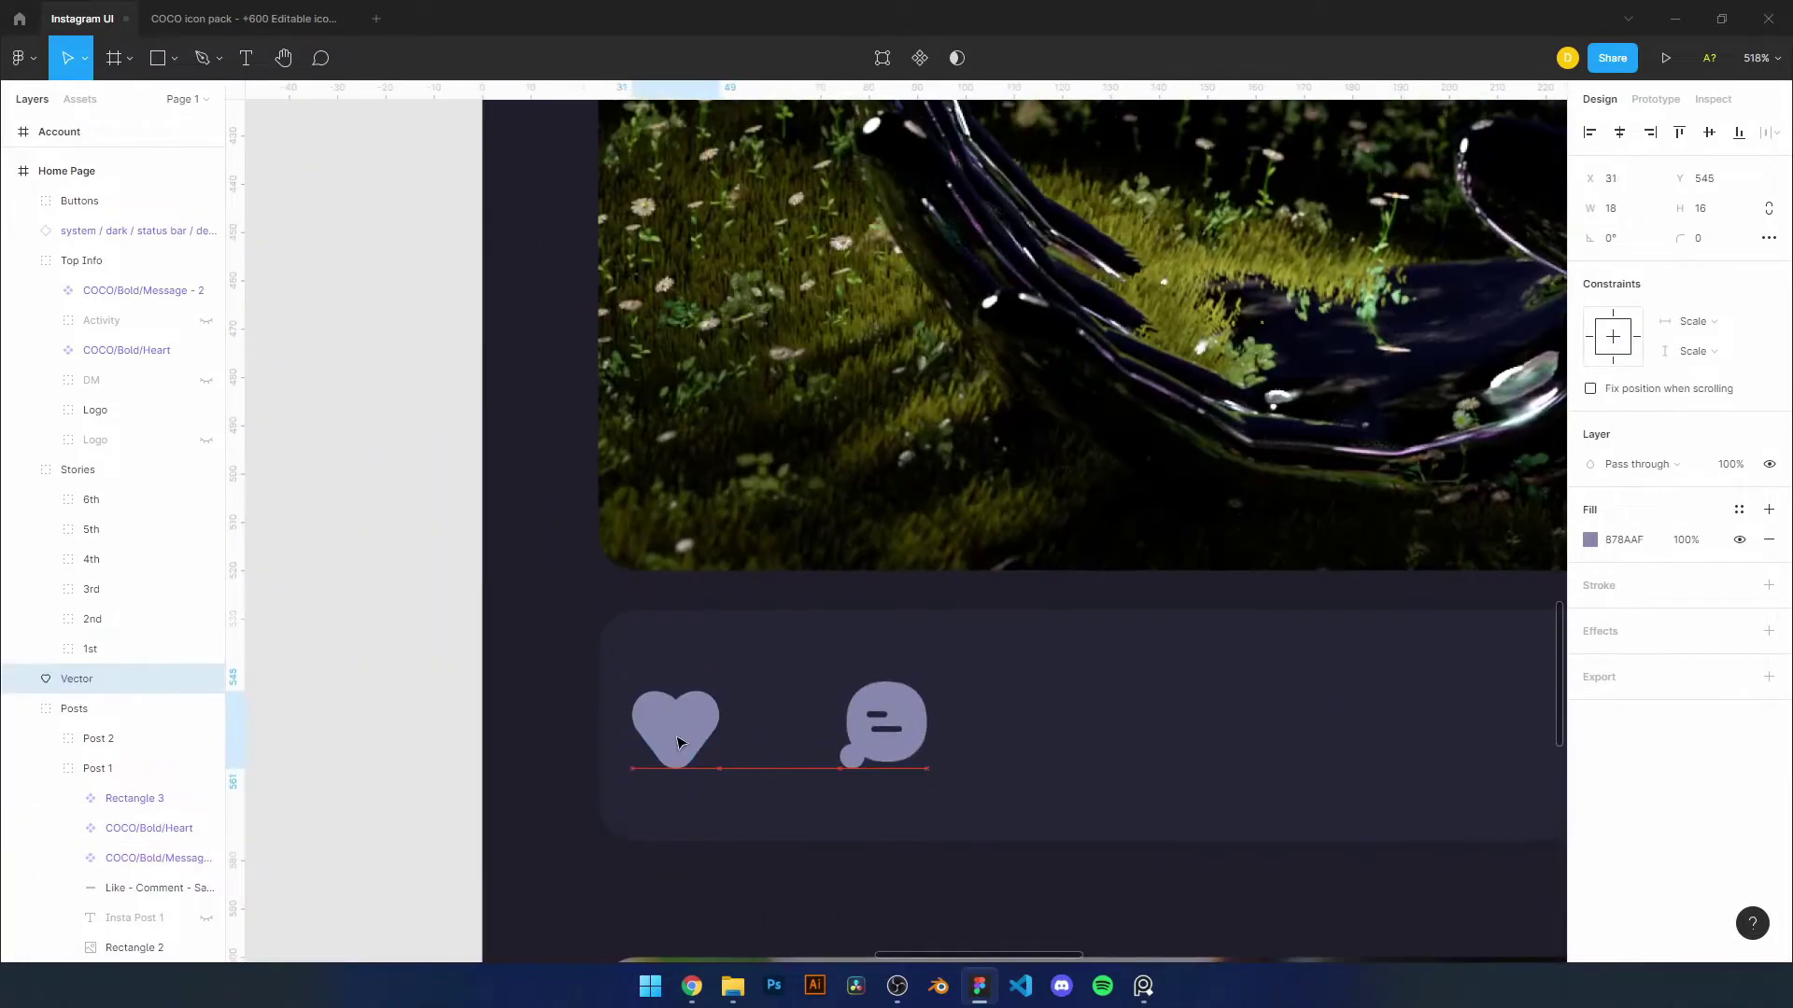
left_click(157, 826)
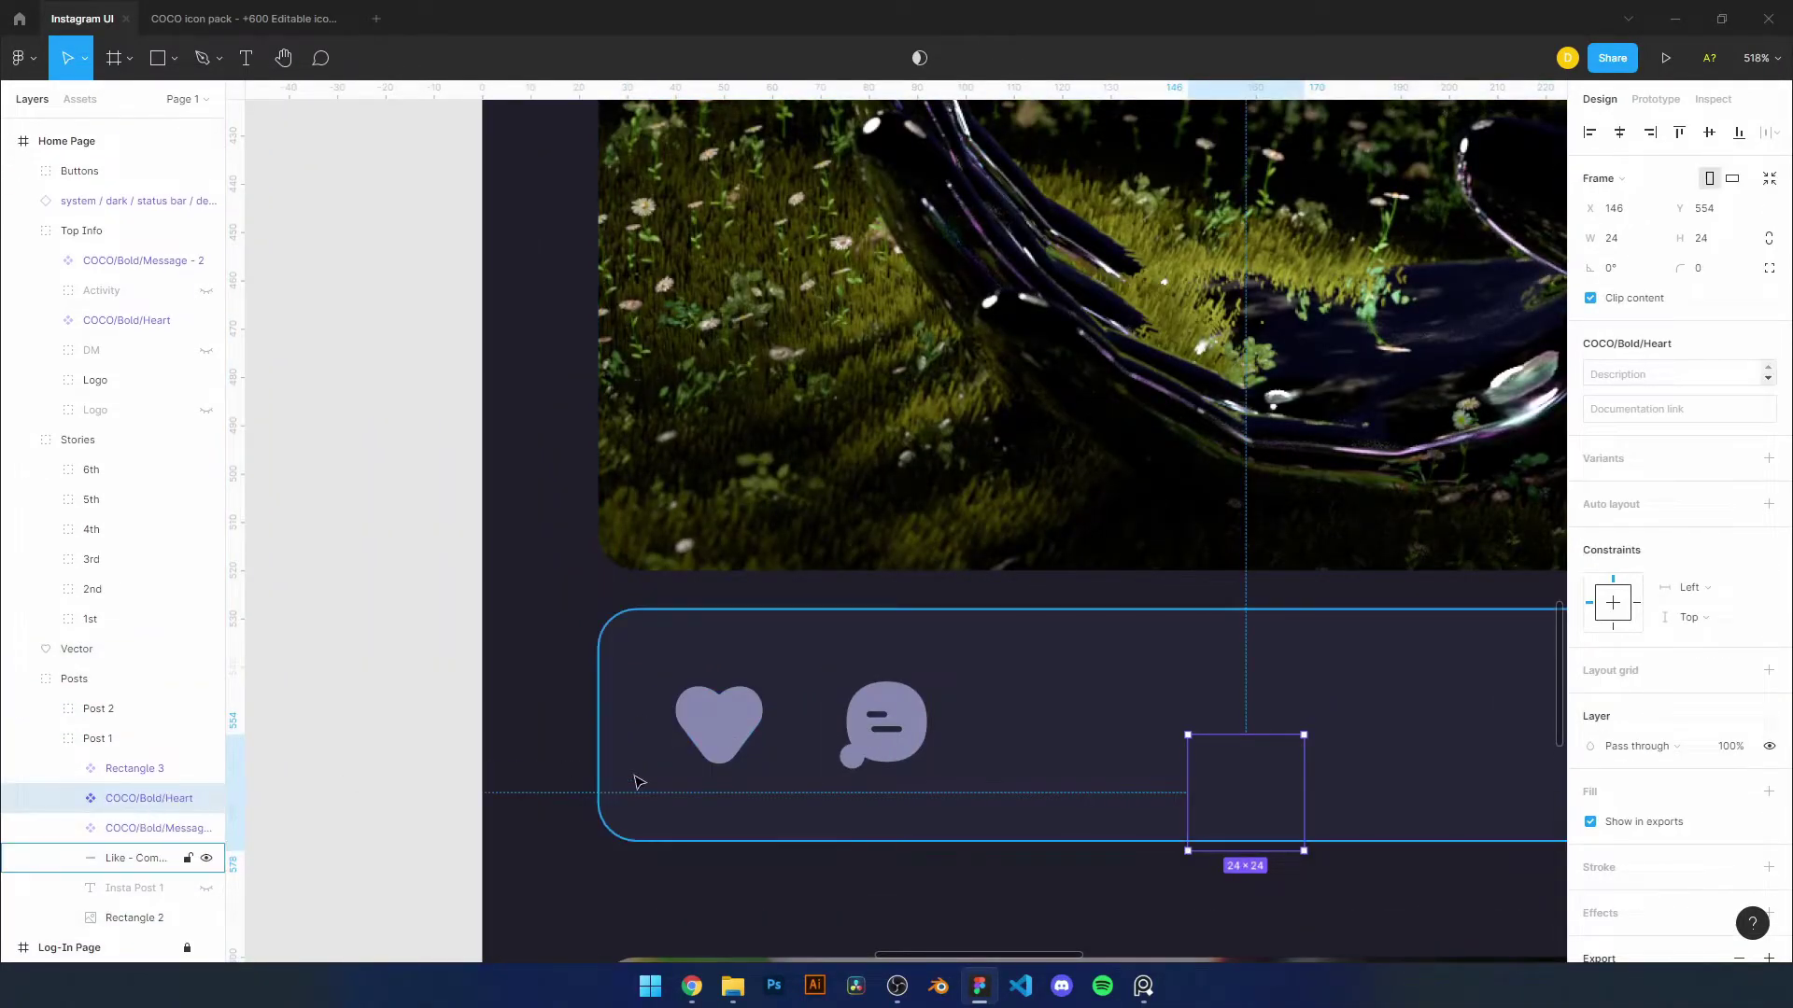
left_click_drag(76, 649, 149, 798)
left_click_drag(1270, 813, 688, 747)
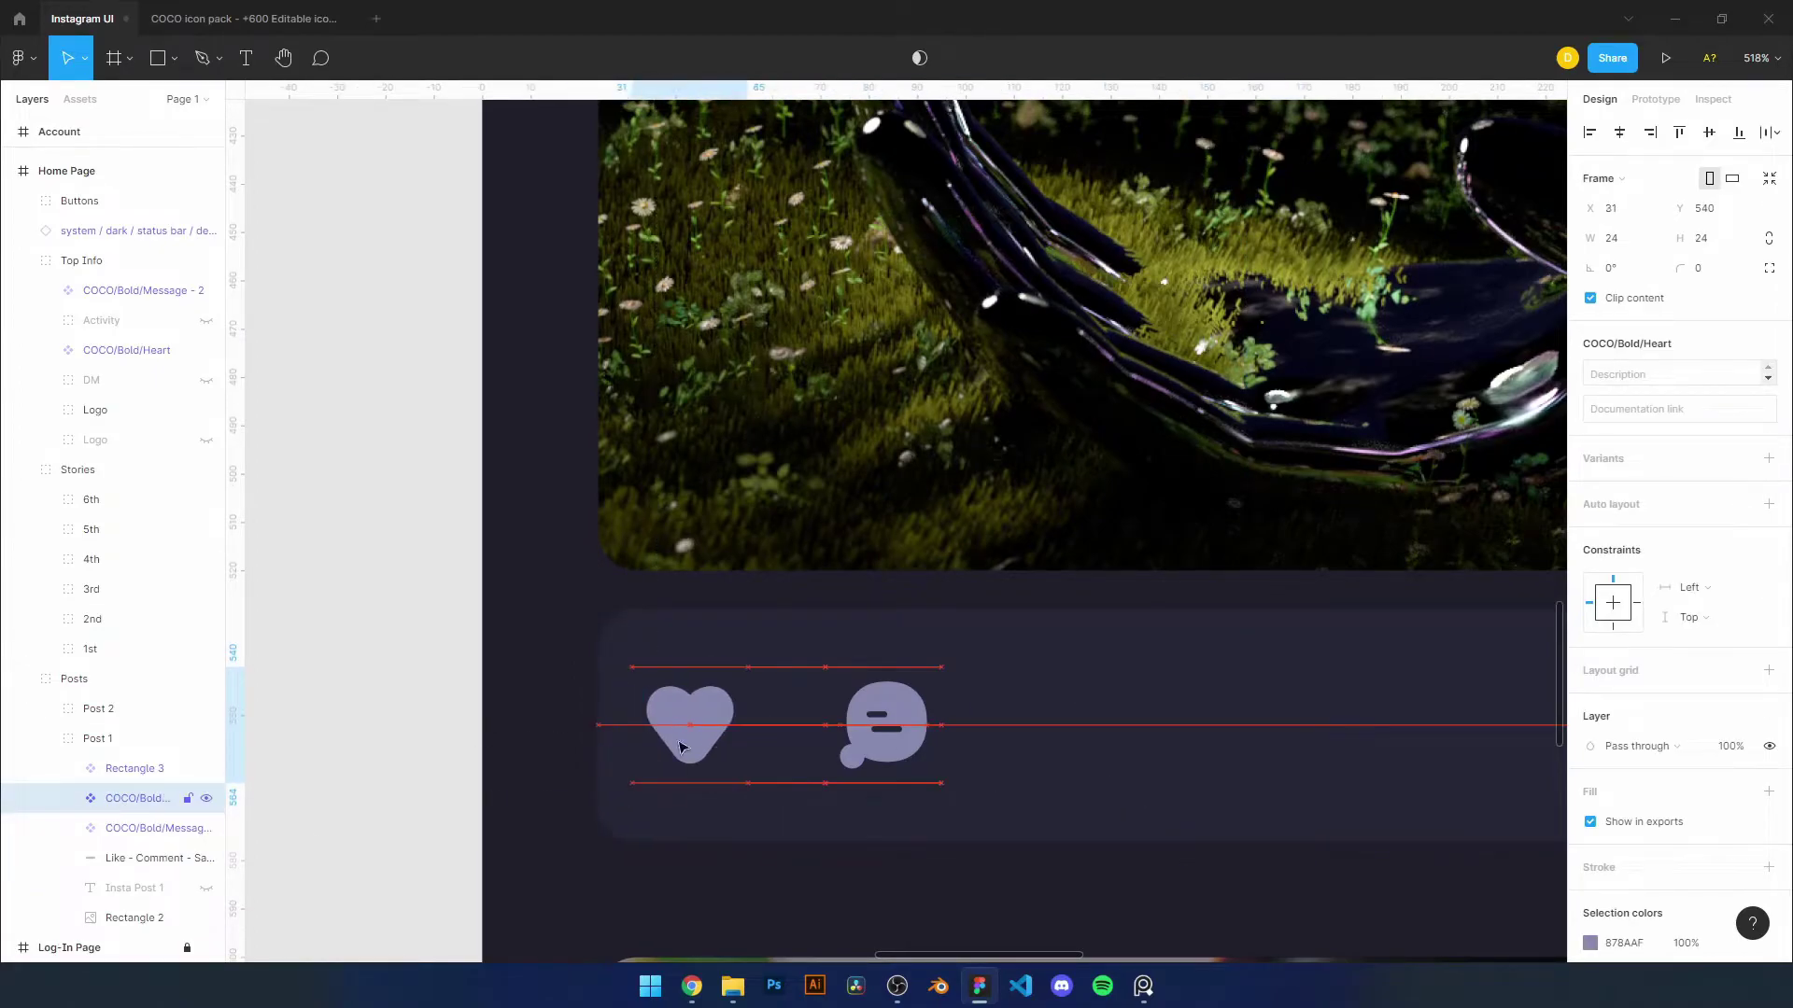
key("shift+Tab")
Give the heart a stroke in the Log in button's blue (466BFC)
double_click(753, 725)
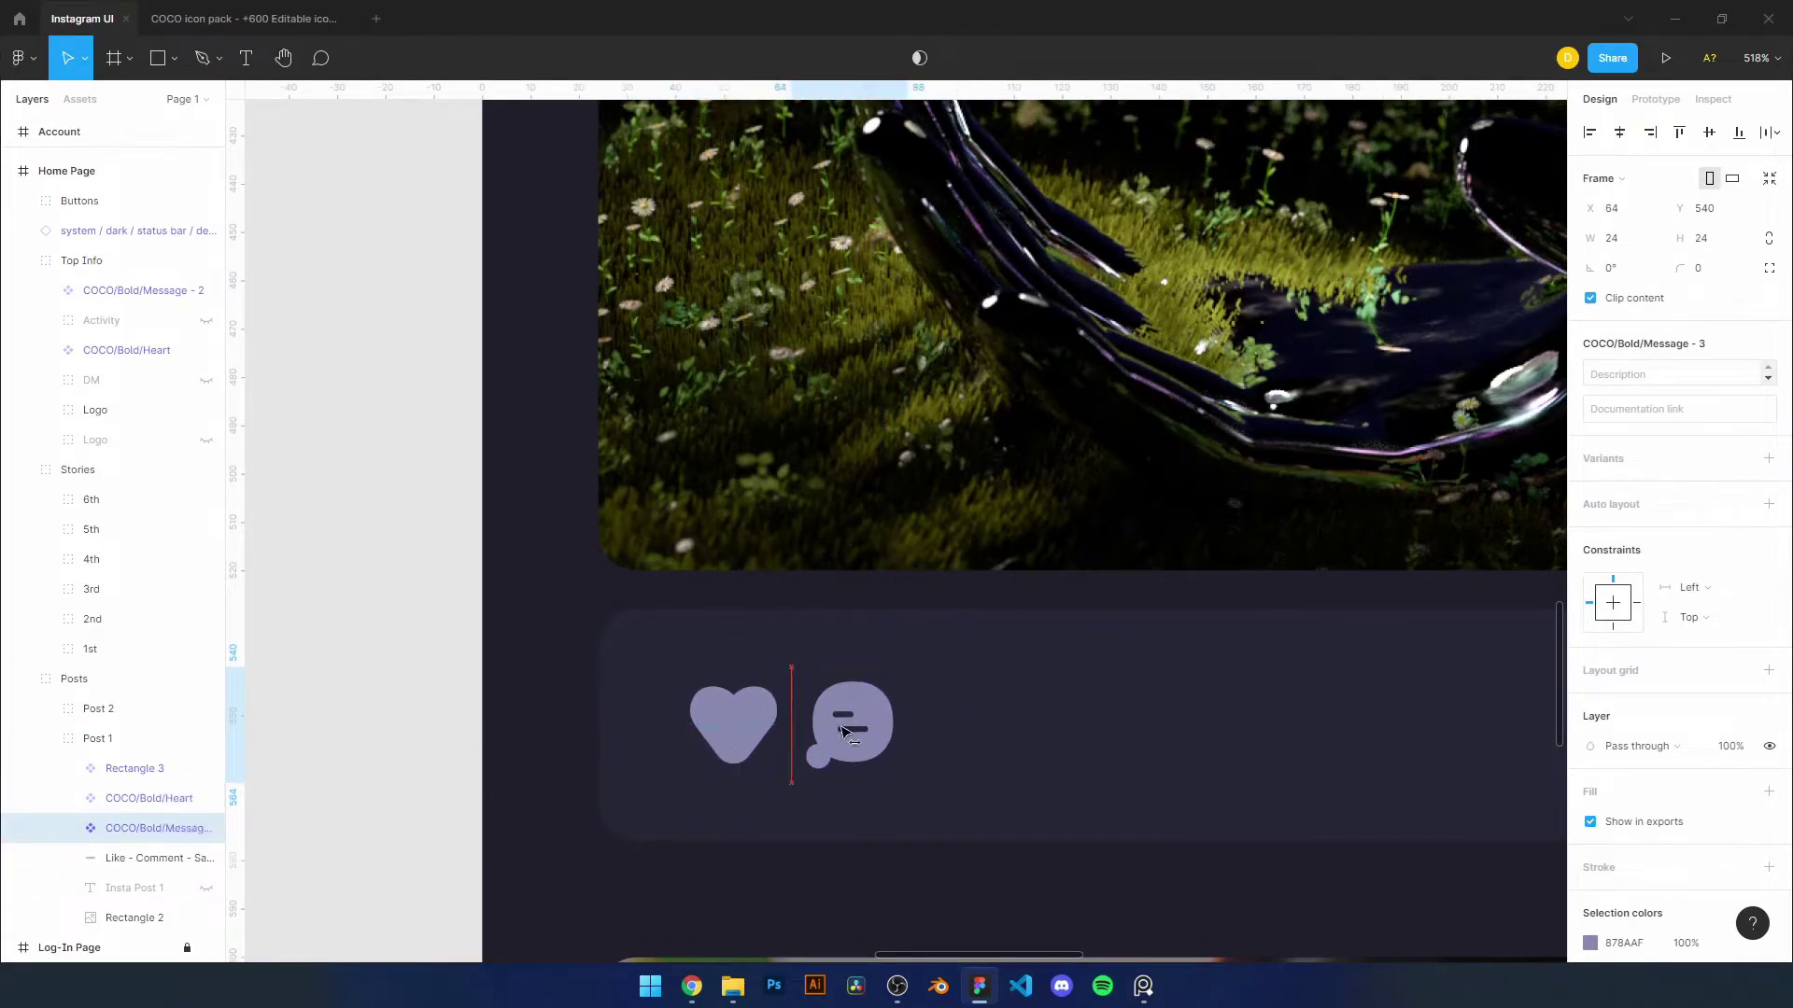
scroll(794, 721, "down", 10, "ctrl")
scroll(794, 721, "up", 8, "ctrl")
left_click(1768, 555)
left_click(1590, 585)
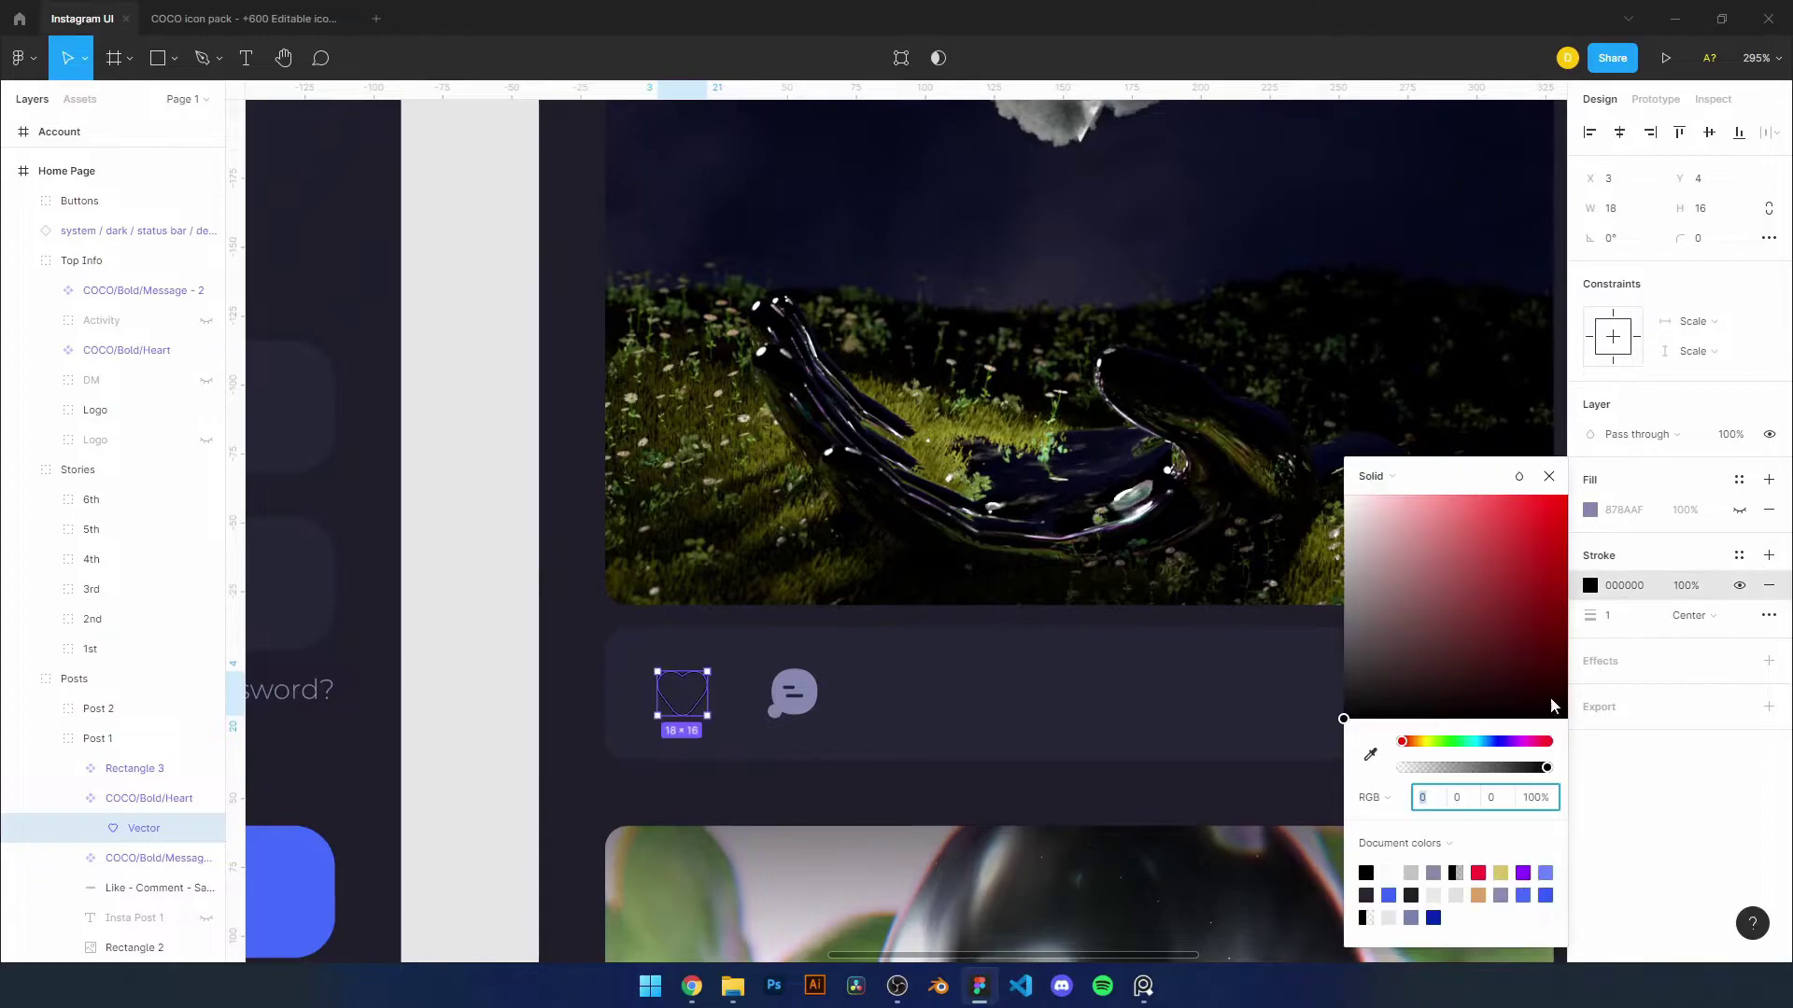
scroll(933, 560, "down", 5, "ctrl")
scroll(934, 560, "up", 4, "ctrl")
left_click(74, 649)
left_click(111, 799)
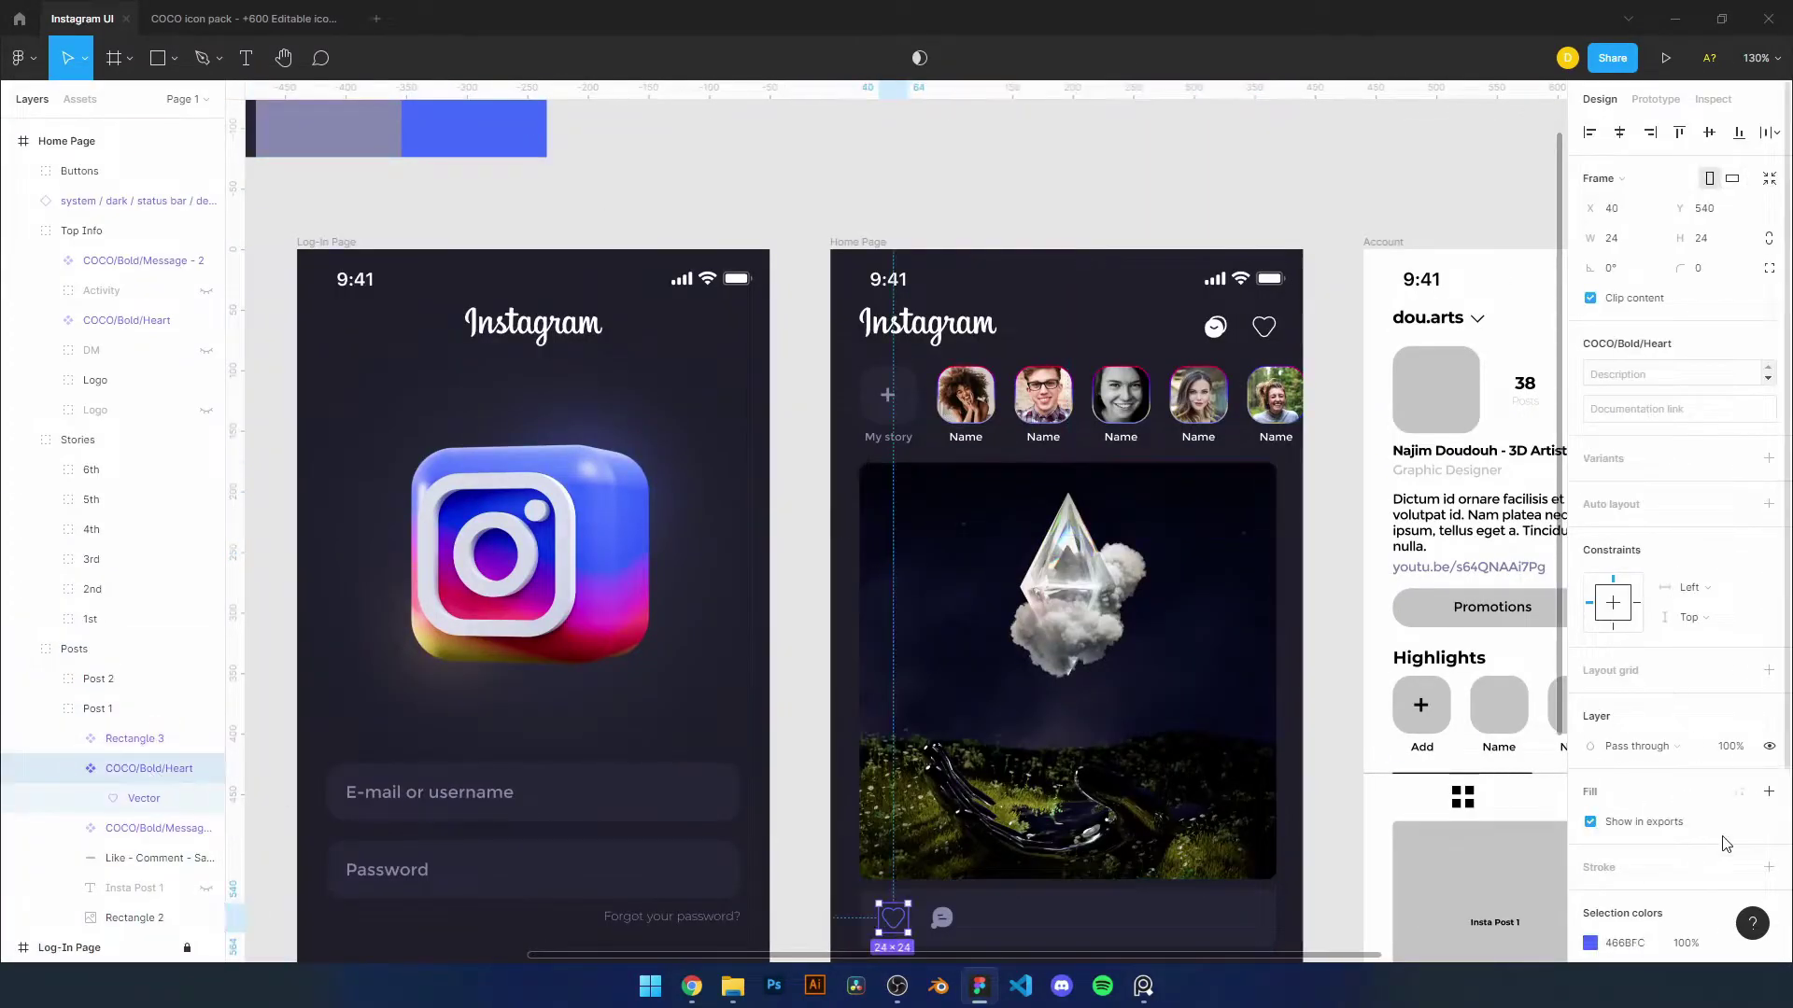
Fill the heart with the same 466BFC blue
left_click(1739, 510)
scroll(1226, 786, "up", 3, "ctrl")
scroll(885, 843, "down", 3, "ctrl")
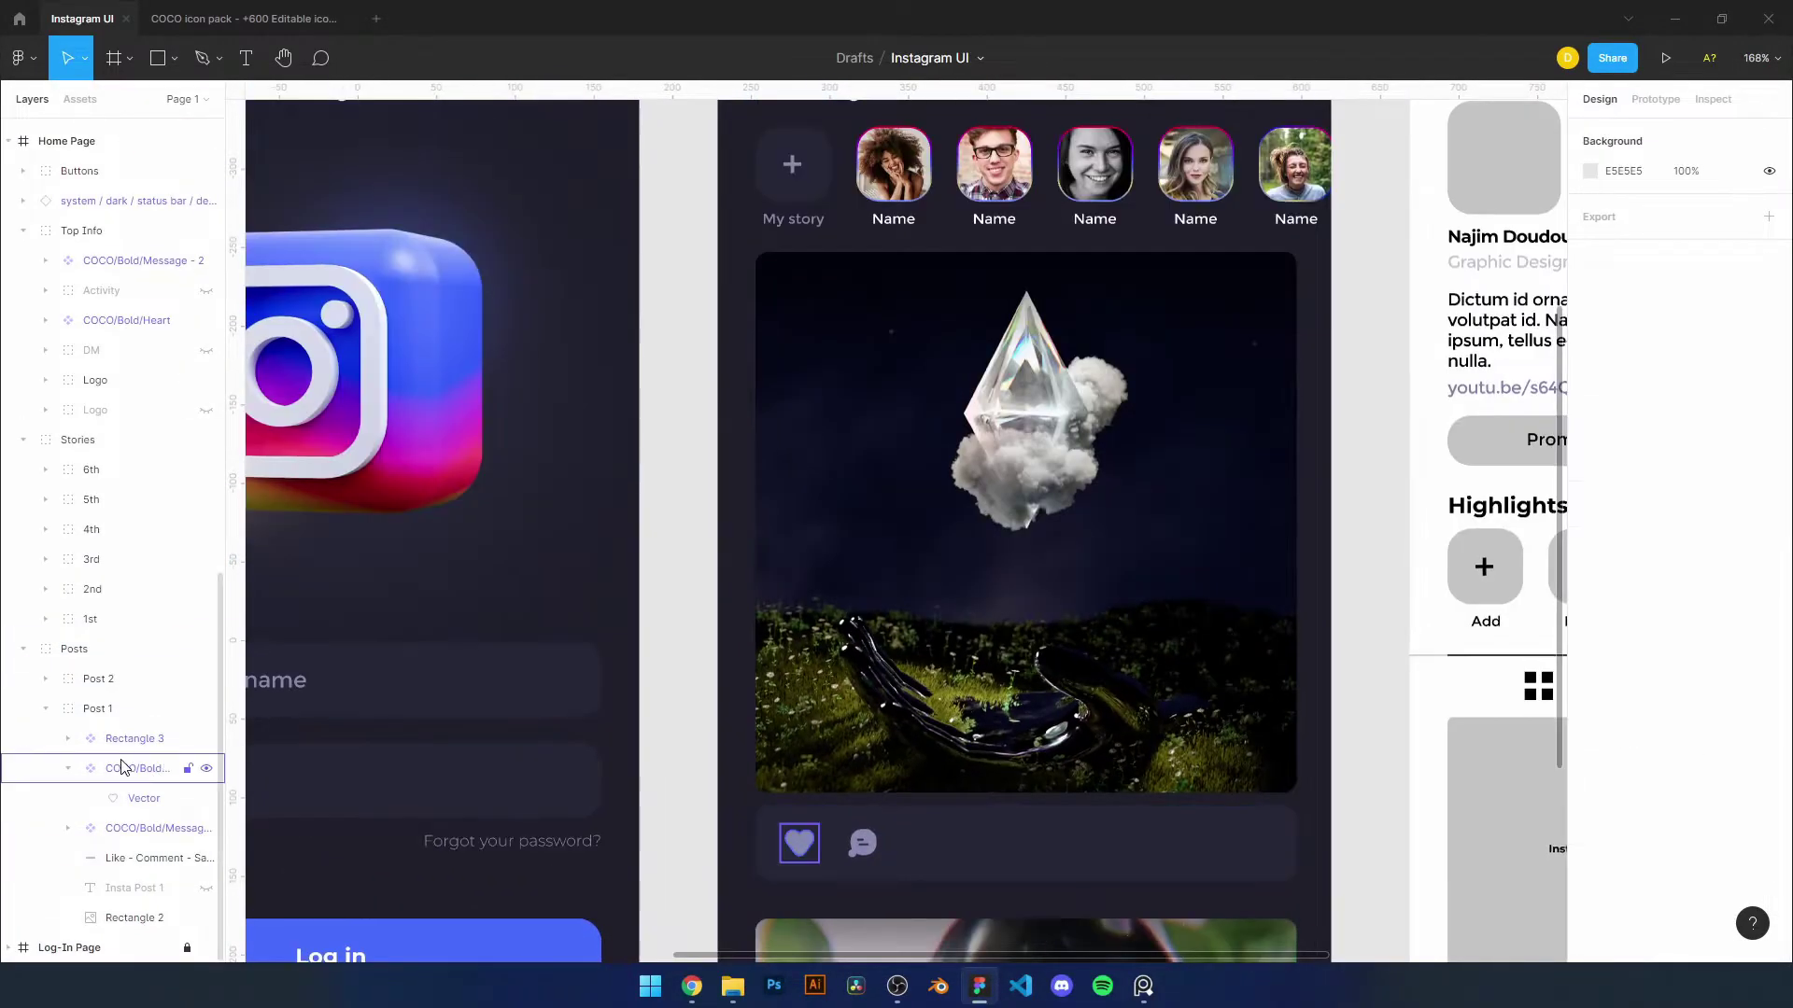
left_click(1590, 585)
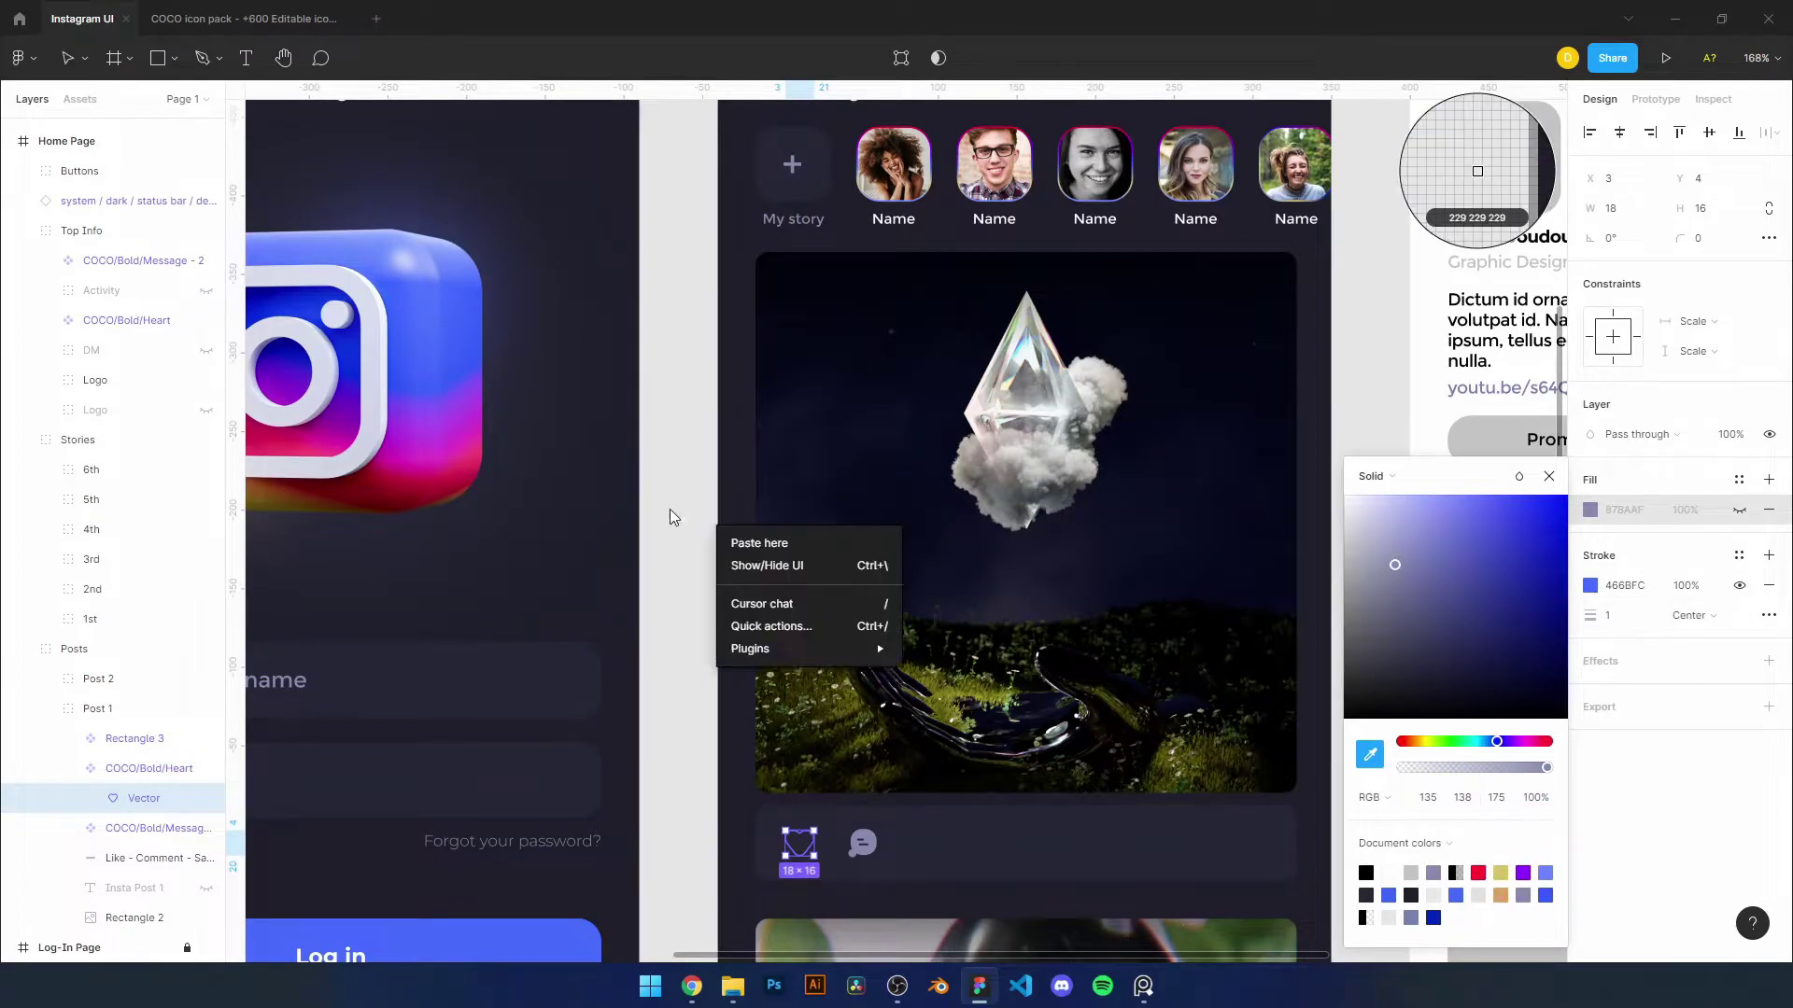
left_click(1739, 510)
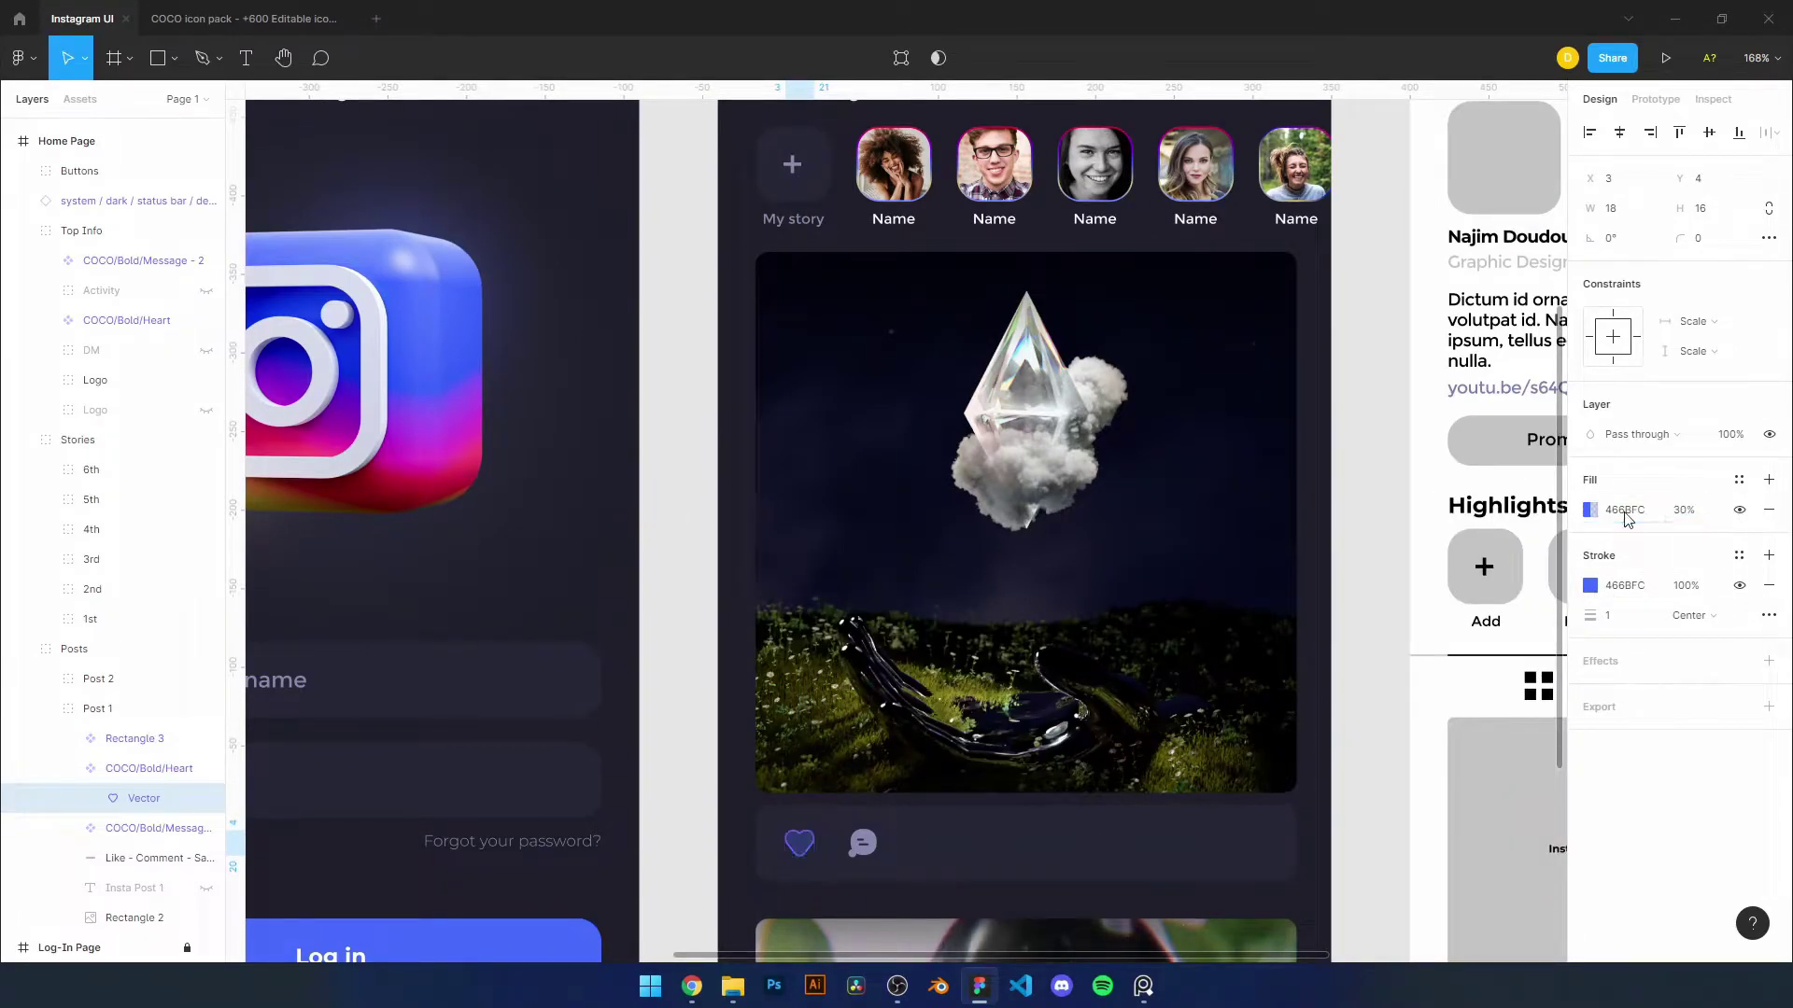
scroll(908, 752, "up", 1, "ctrl")
Fill the comment icon with the Log in button's blue at 30%
left_click(908, 751, "ctrl")
left_click(1590, 510)
key("i")
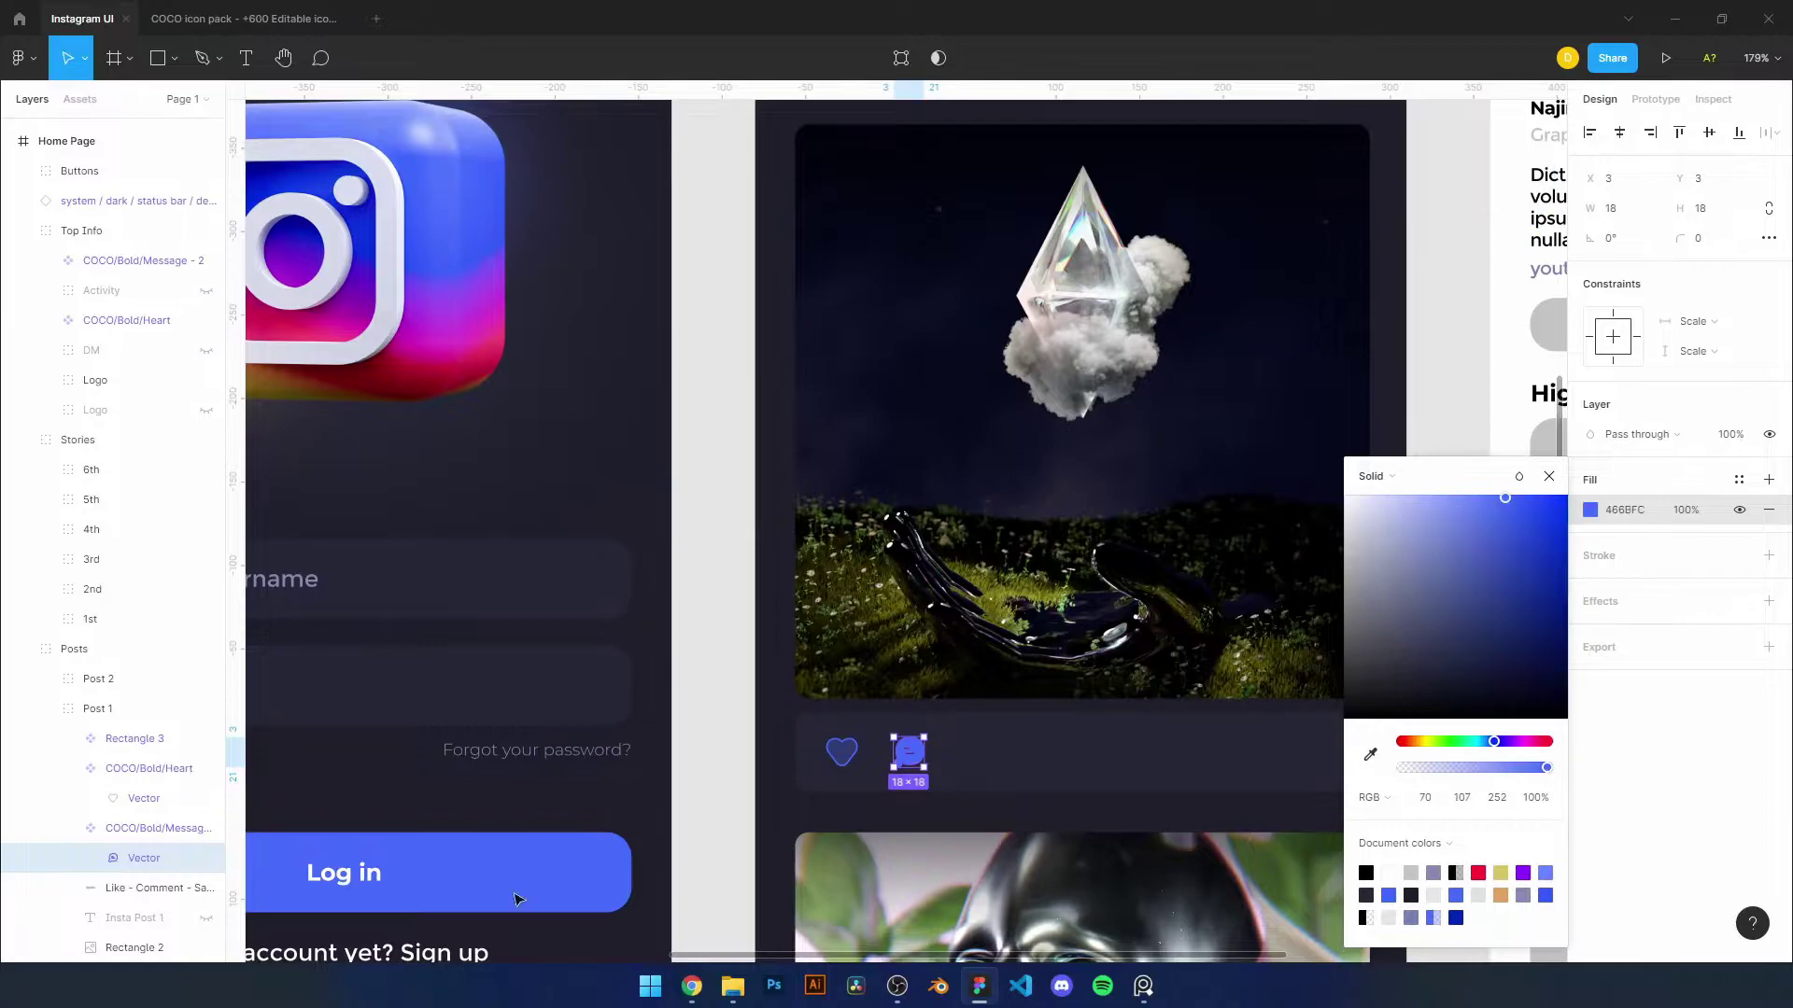
key("Escape")
type("30")
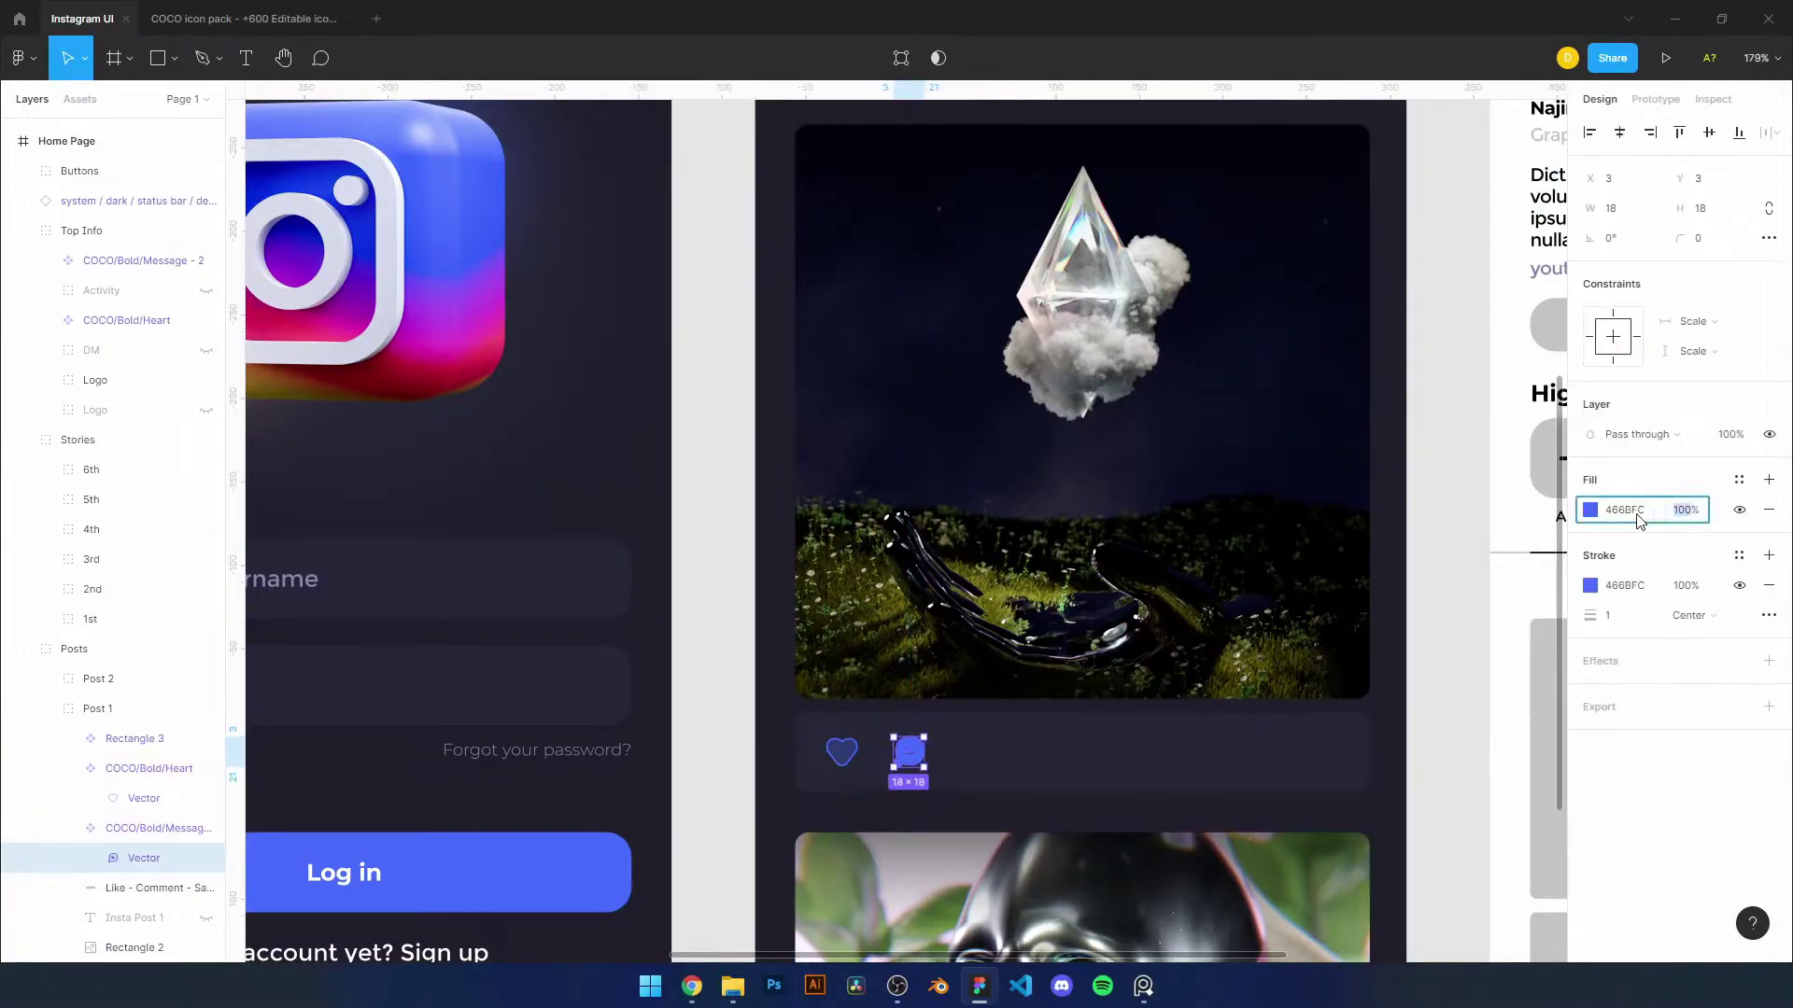
left_click(1738, 510)
left_click(1590, 510)
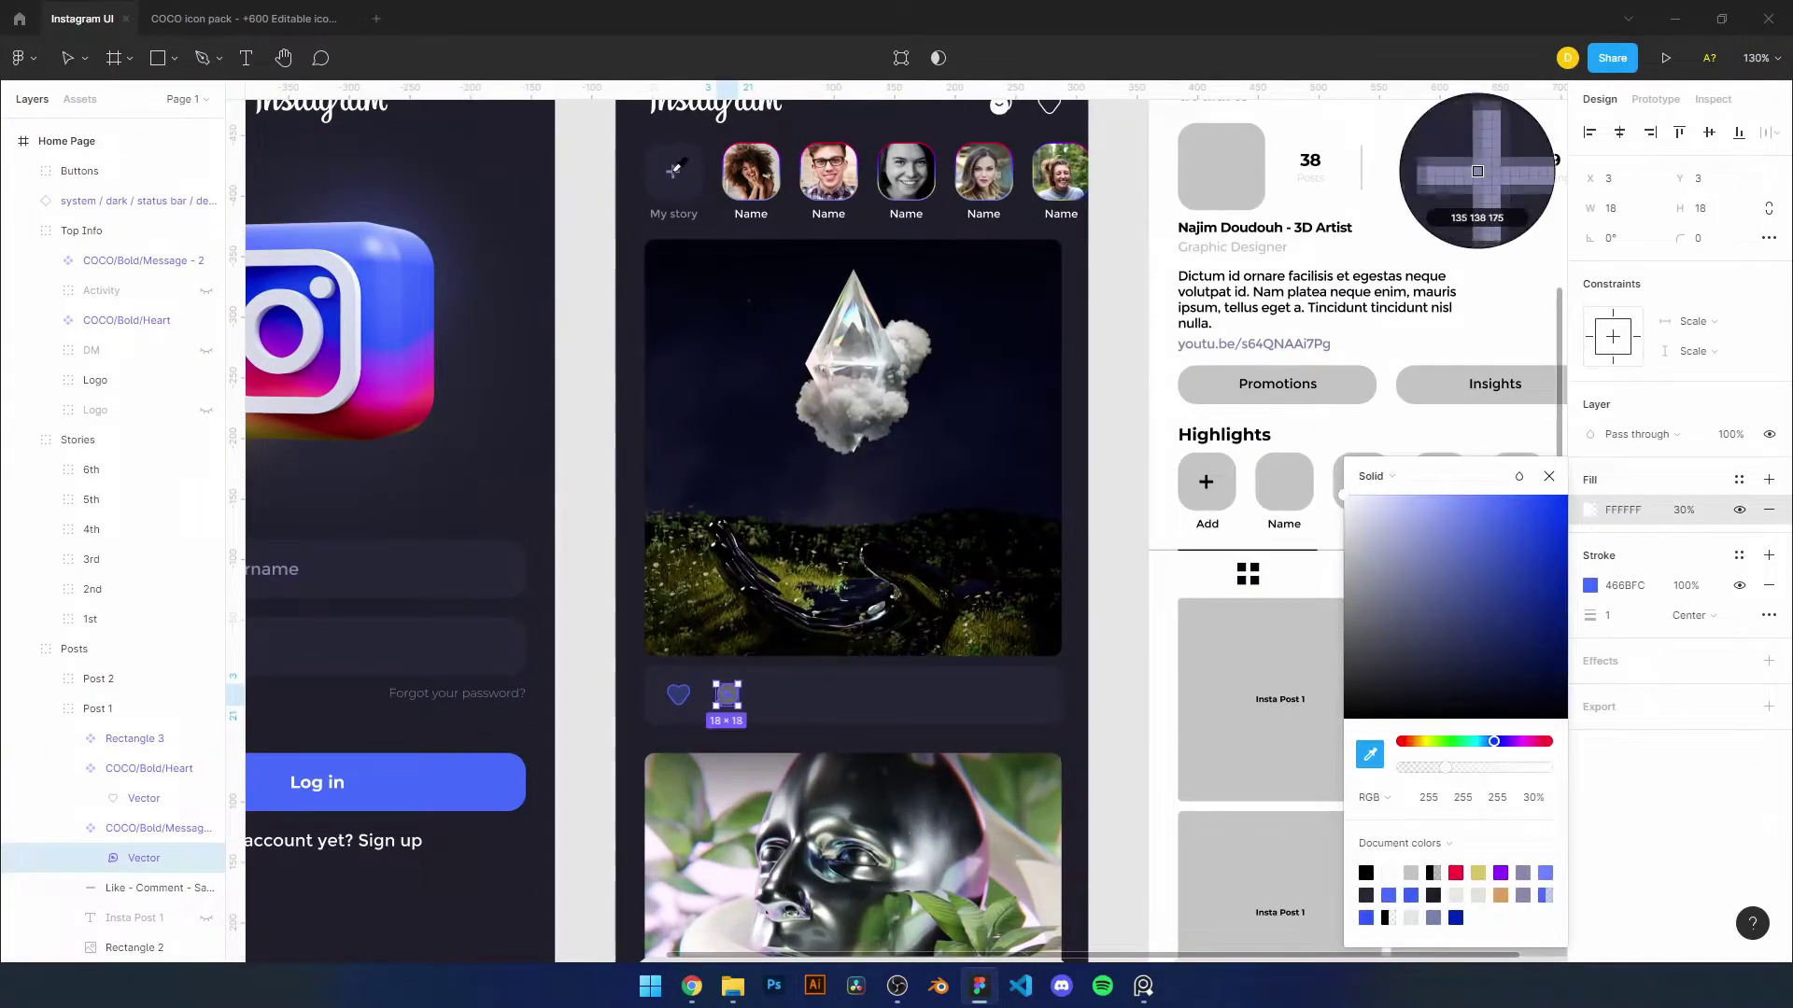
Copy the Account screen's bookmark icon into Post 1's action row
left_click(1477, 171)
key("shift+0")
left_click(1418, 589, "ctrl")
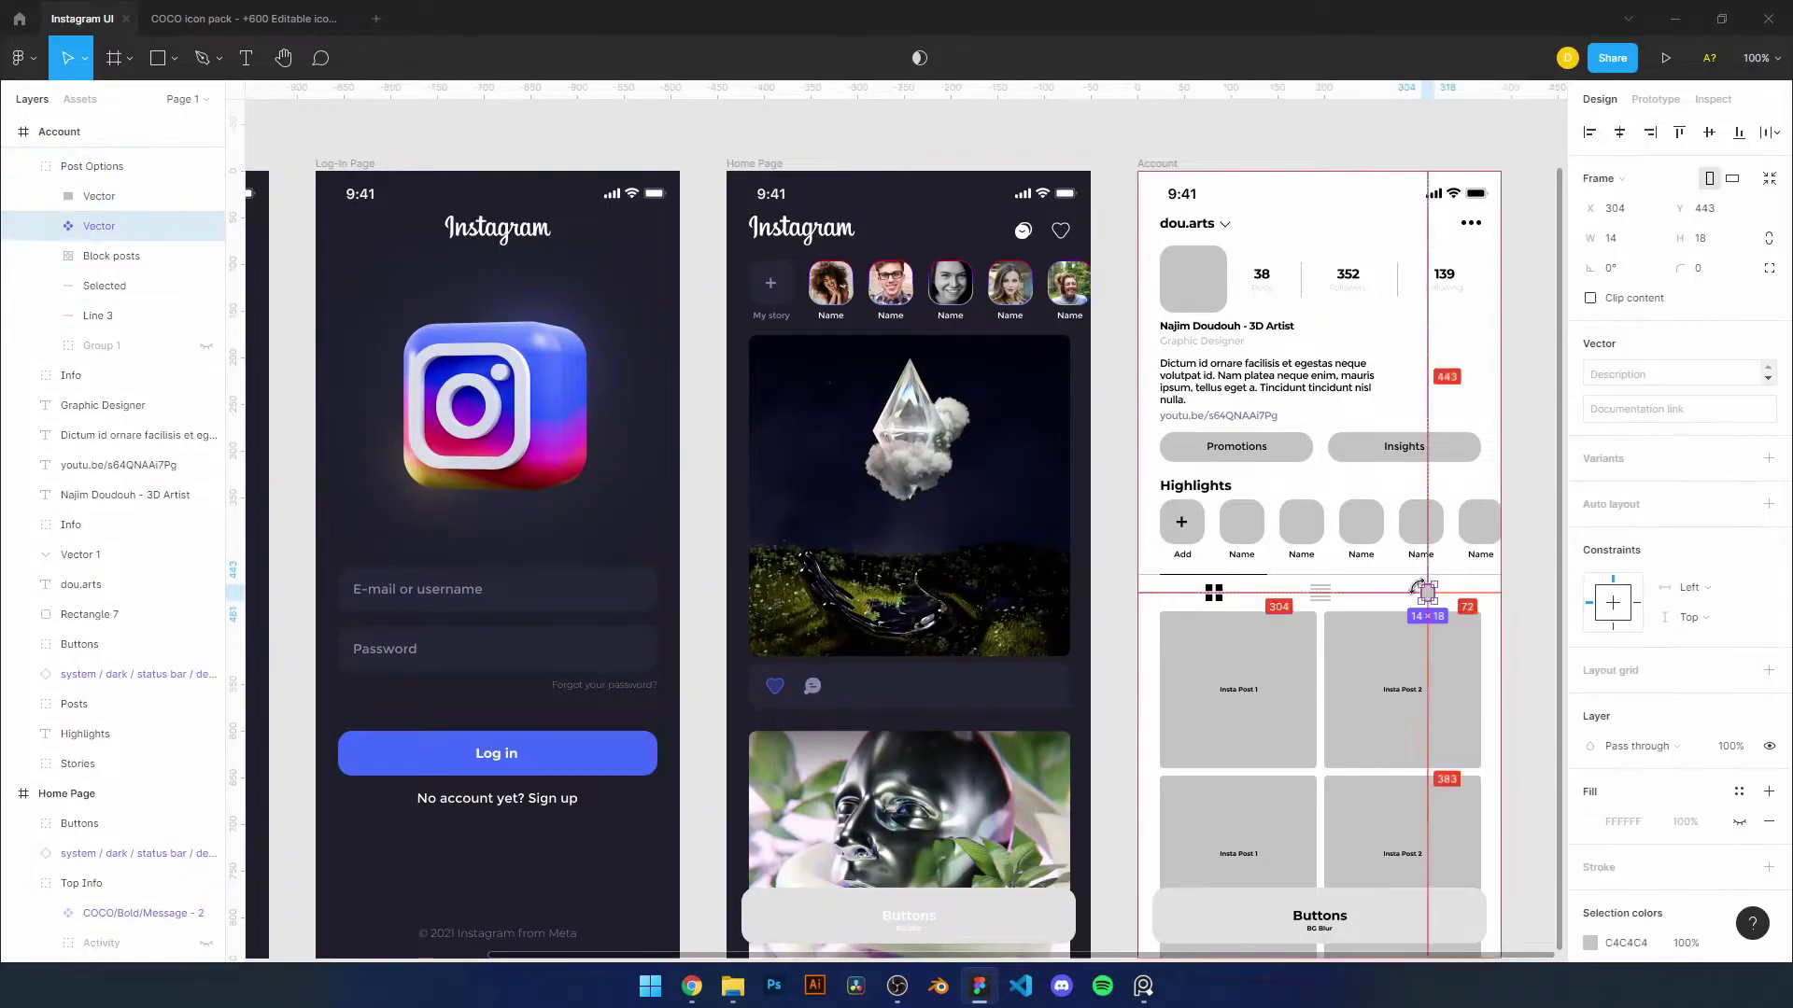
left_click_drag(1419, 589, 1048, 686)
scroll(1055, 689, "up", 5)
key("shift+0")
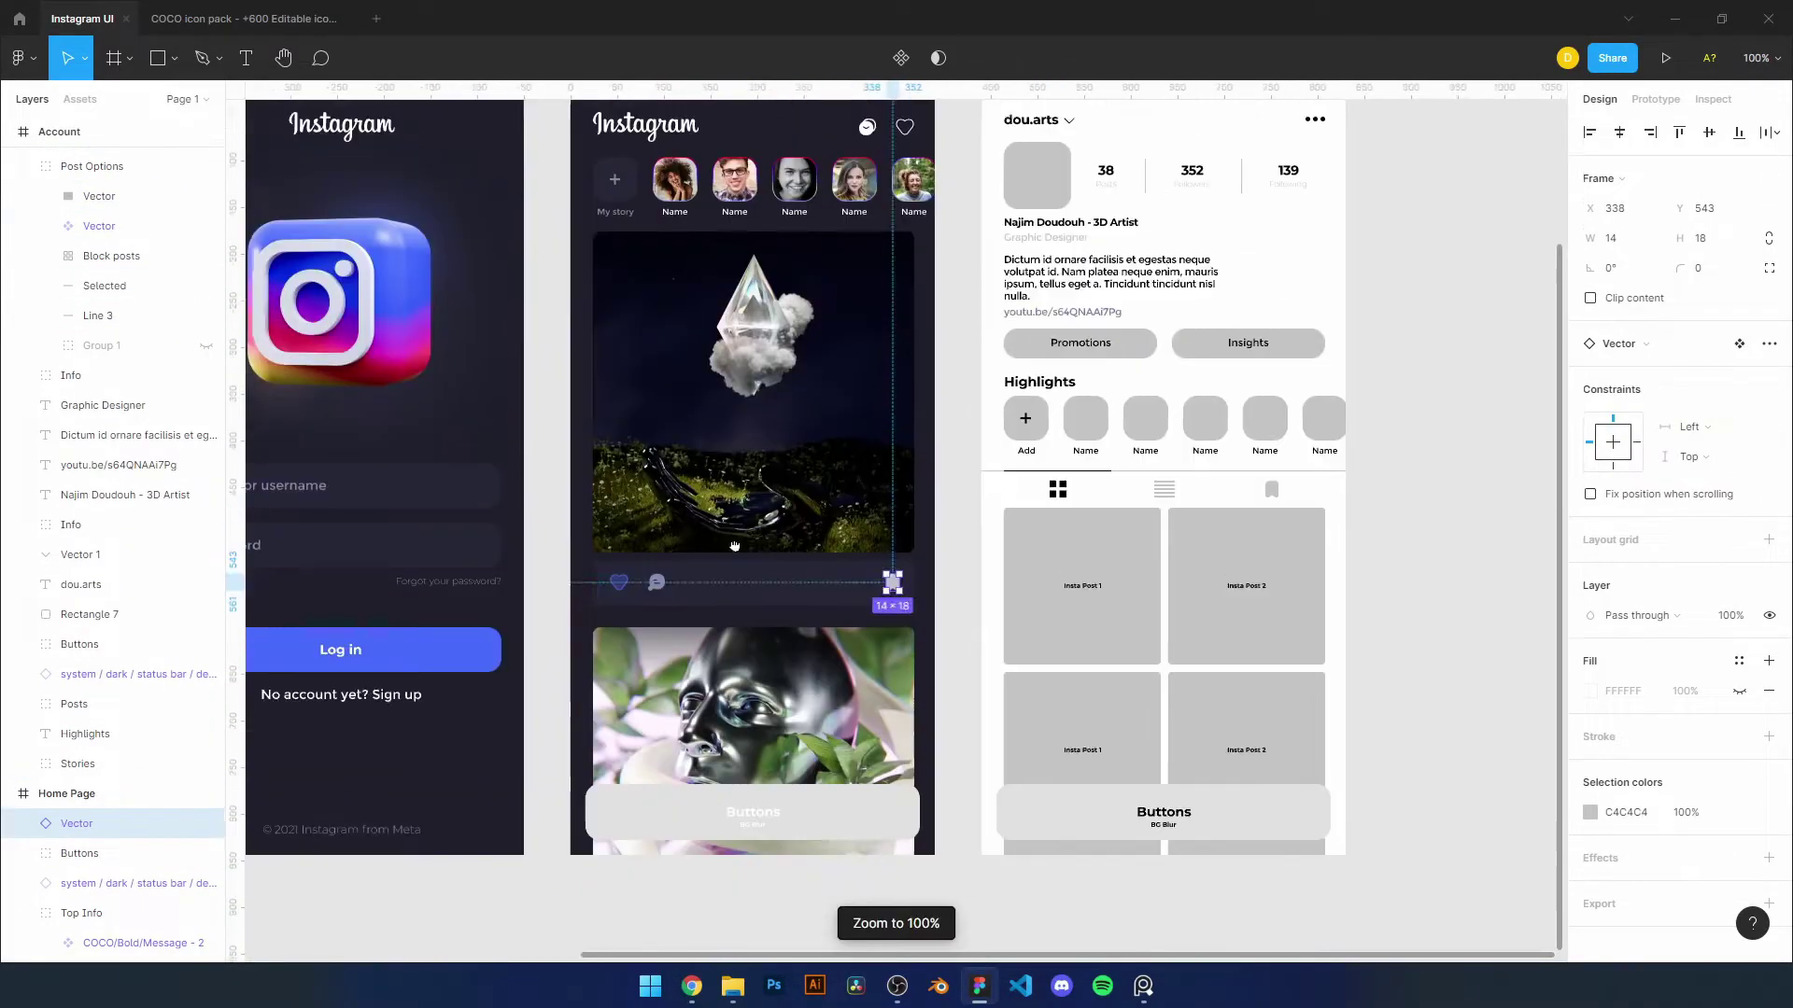
scroll(735, 547, "up", 5)
left_click_drag(76, 823, 74, 795)
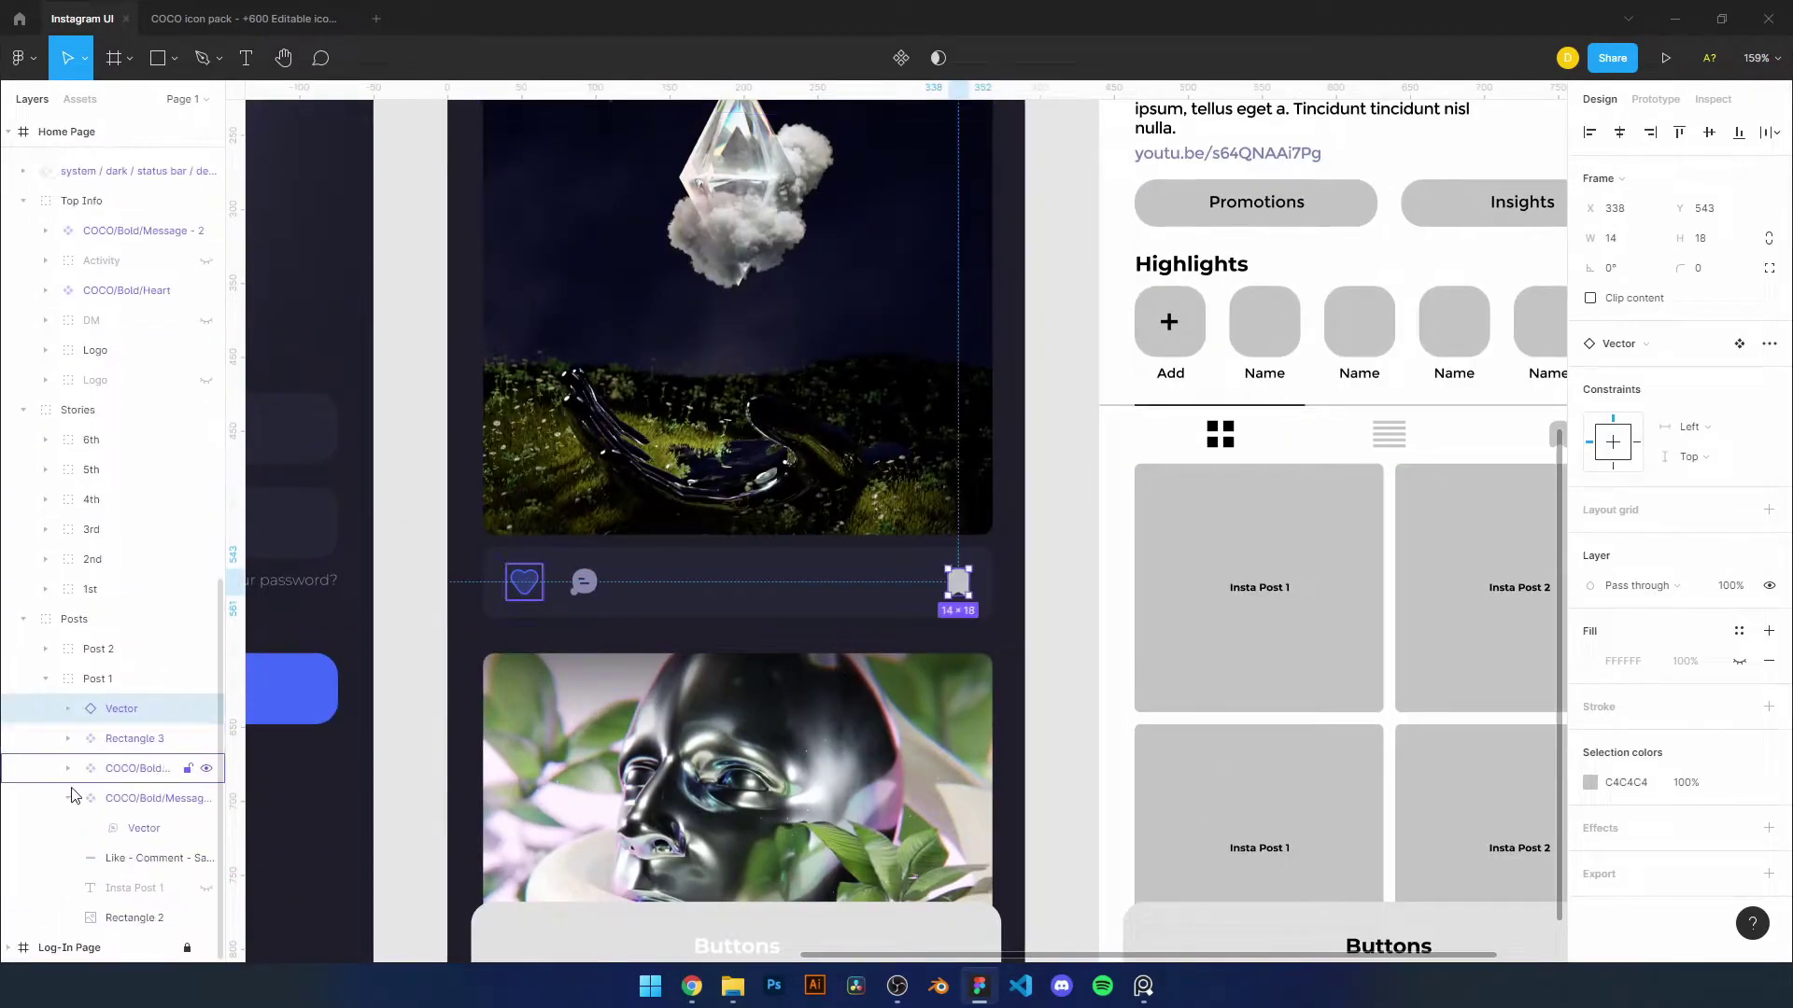
Give the bookmark icon the other icons' lavender fill
key("i")
left_click(1477, 170)
key("shift+1")
scroll(543, 721, "up", 3)
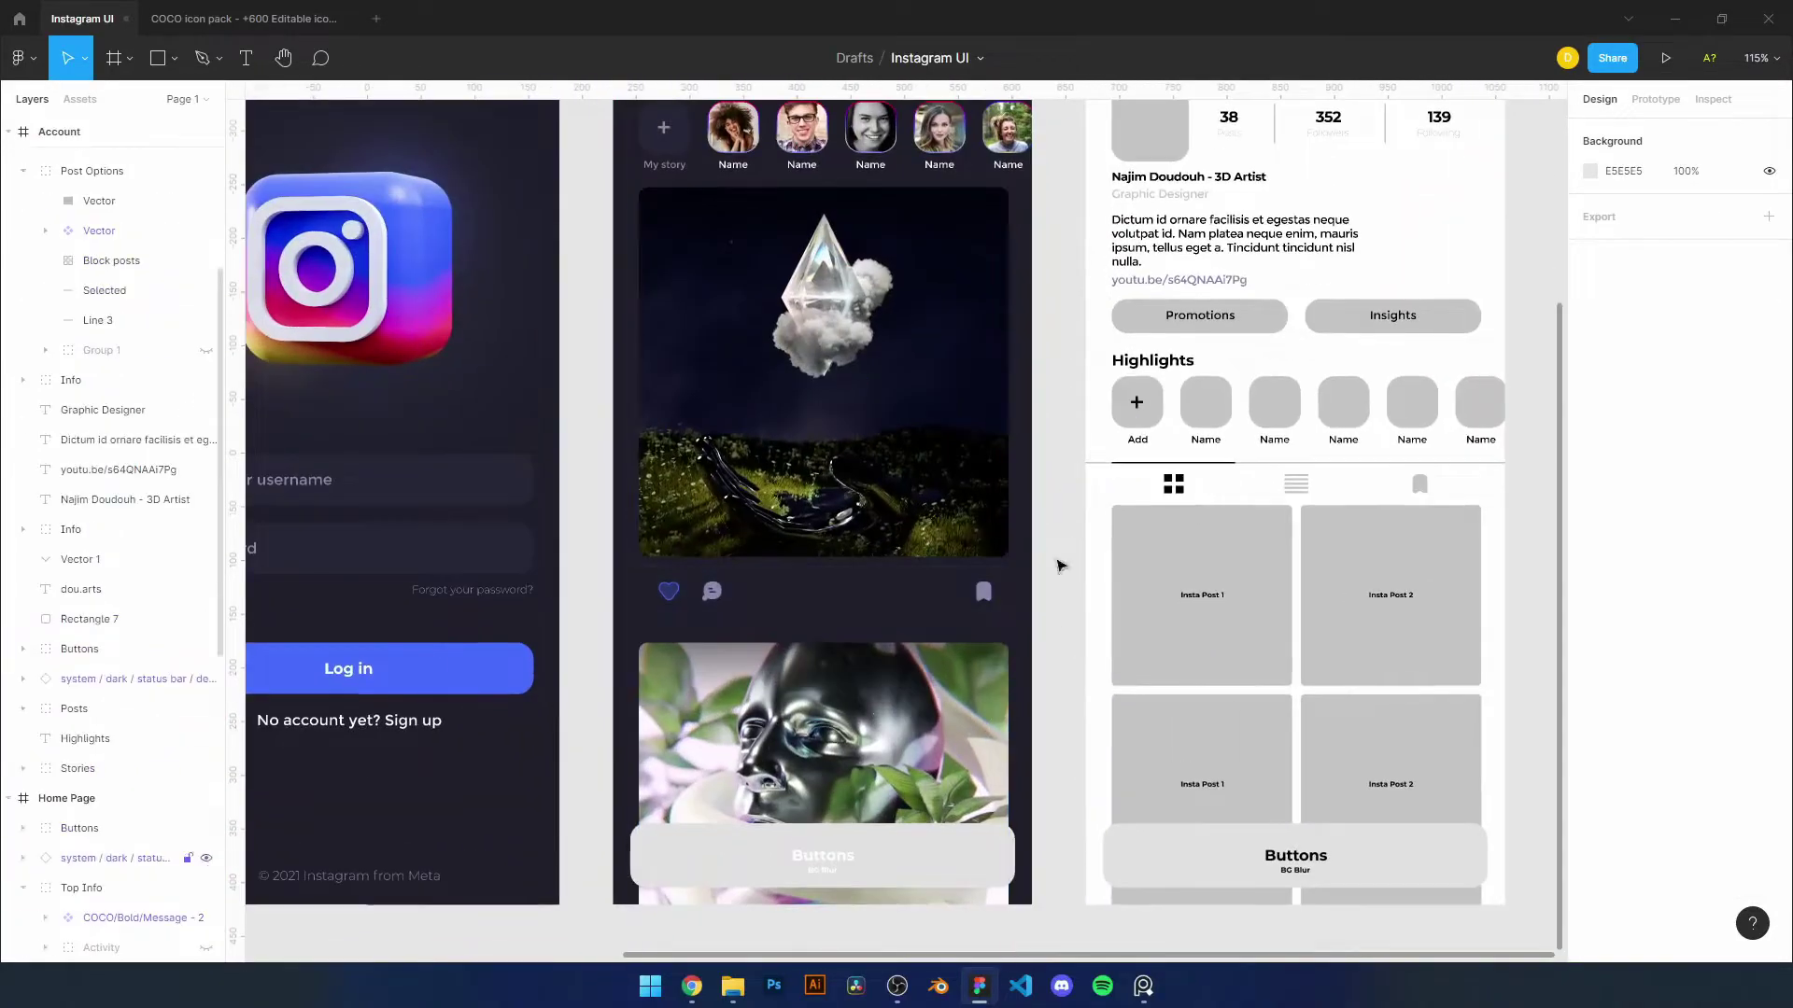
Select the home page story avatars and inspect their gradient outline
scroll(542, 721, "left", 3)
scroll(1104, 579, "down", 4)
scroll(1104, 579, "up", 2)
left_click(128, 741, "shift")
scroll(933, 420, "up", 3)
left_click(1623, 696)
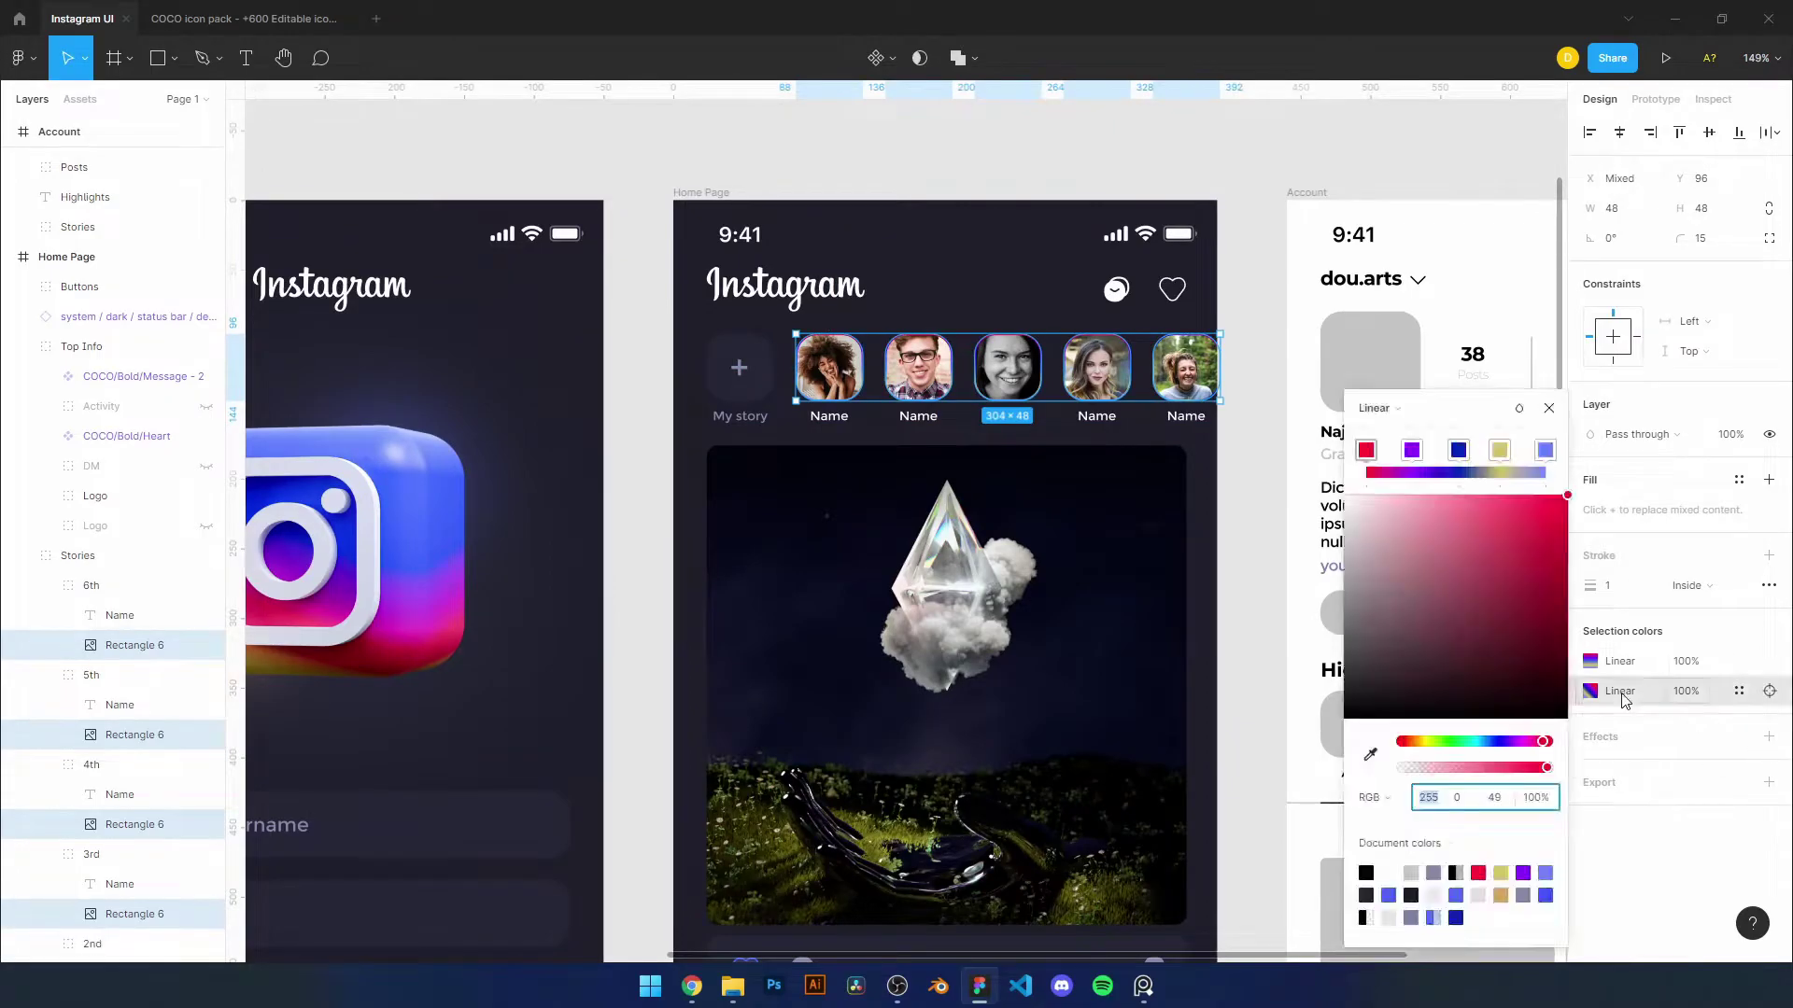
left_click(1625, 700)
Apply new faces to the story avatars with the UI Faces plugin
left_click(1163, 366)
right_click(1163, 366)
key("Escape")
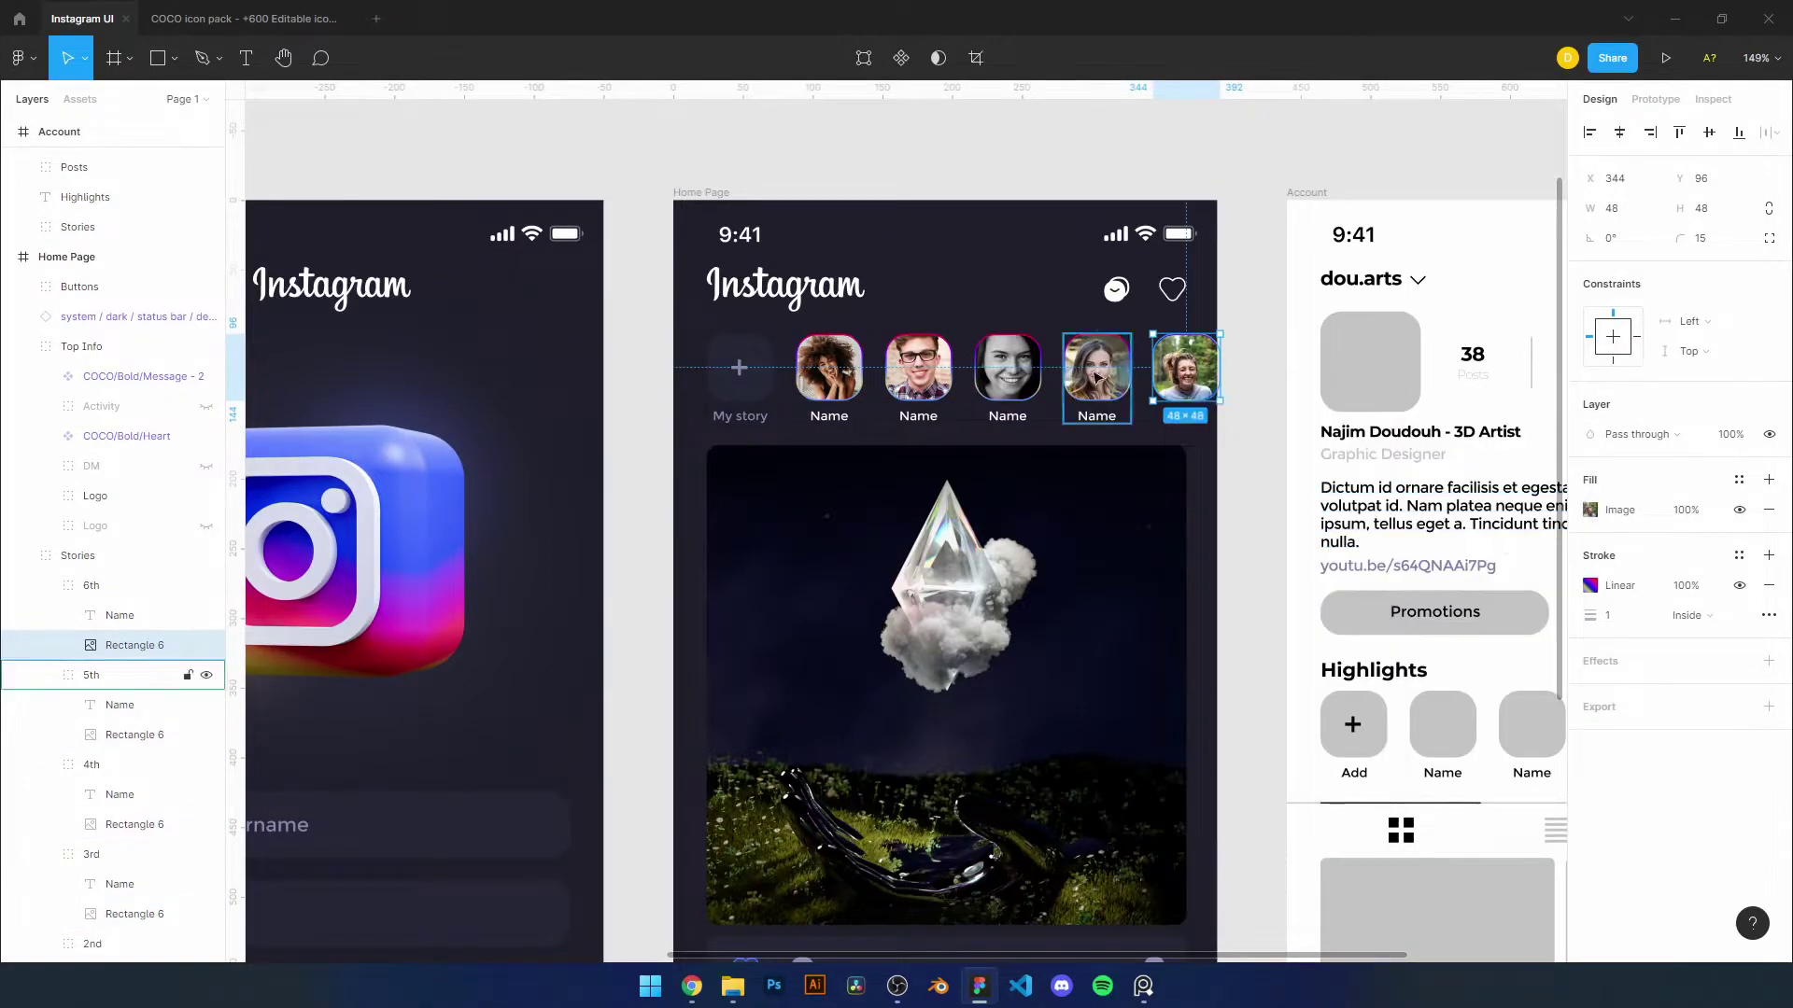
right_click(1108, 383)
left_click(1406, 635)
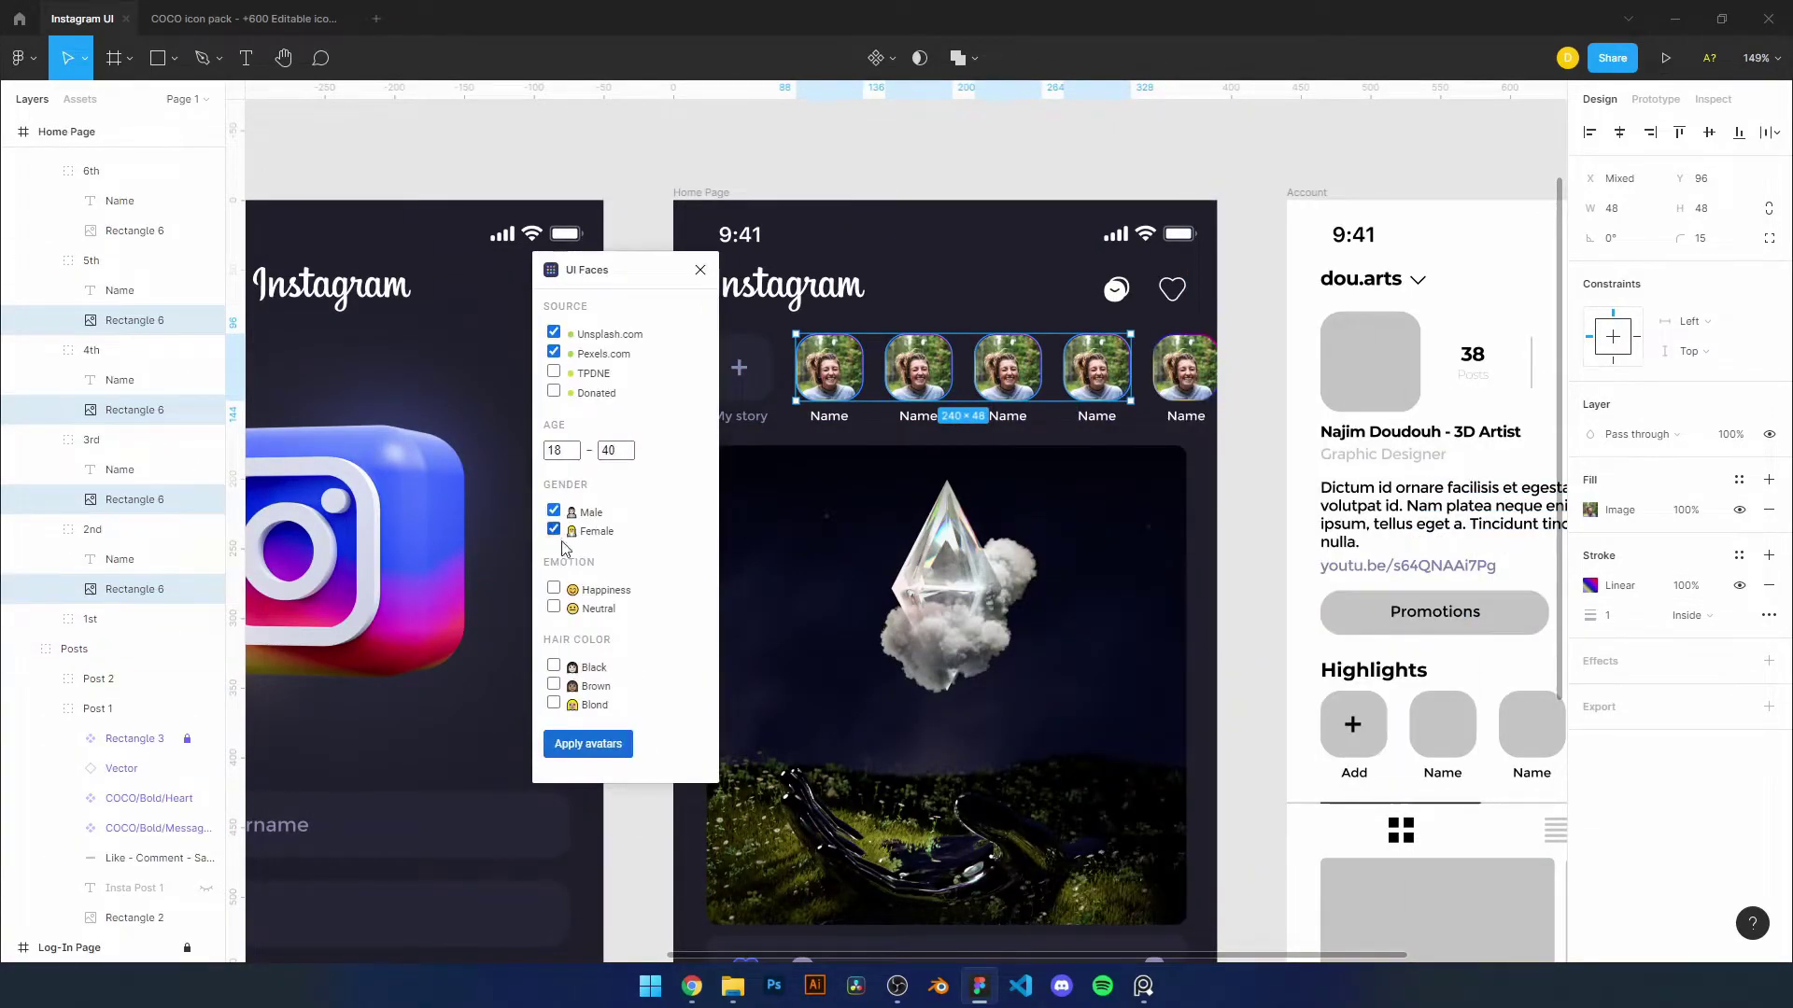
left_click(589, 744)
Add a drop shadow to the avatars with offset 8 and blue at 10%
scroll(934, 560, "down", 3)
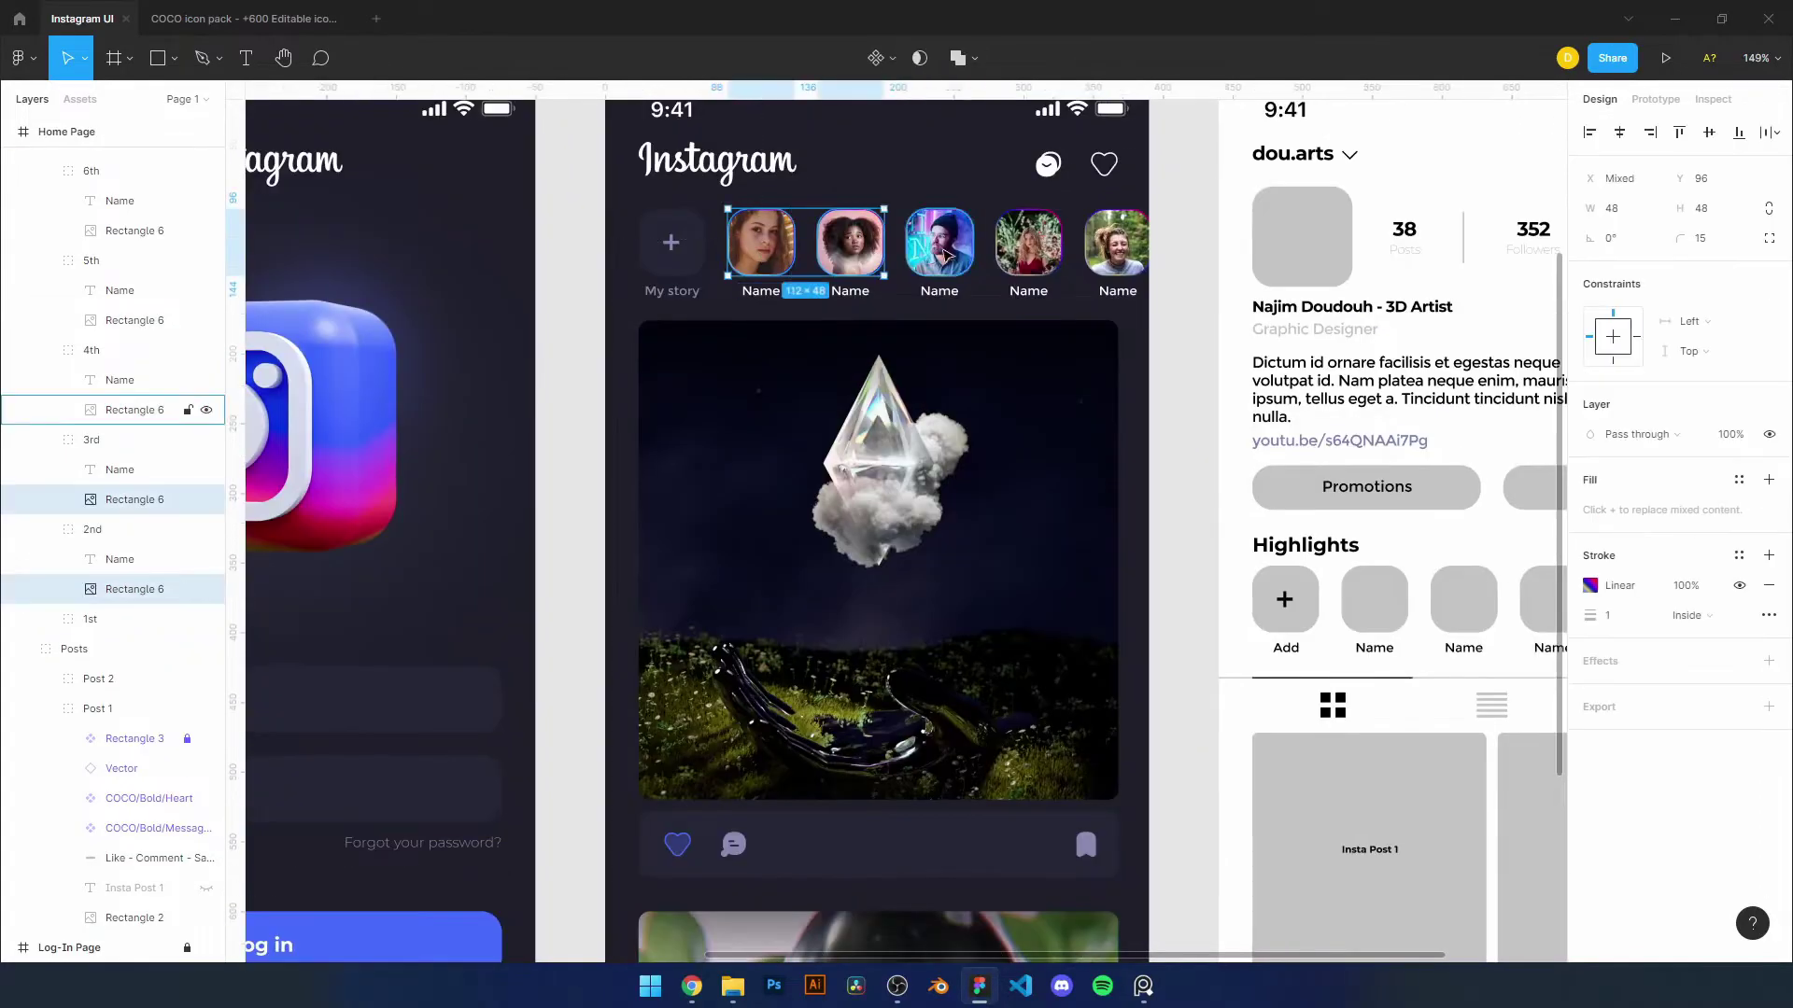
left_click(1768, 661)
left_click(1590, 691)
left_click(1365, 797)
left_click_drag(1387, 767, 1319, 487)
left_click(1320, 873)
scroll(1179, 467, "up", 3)
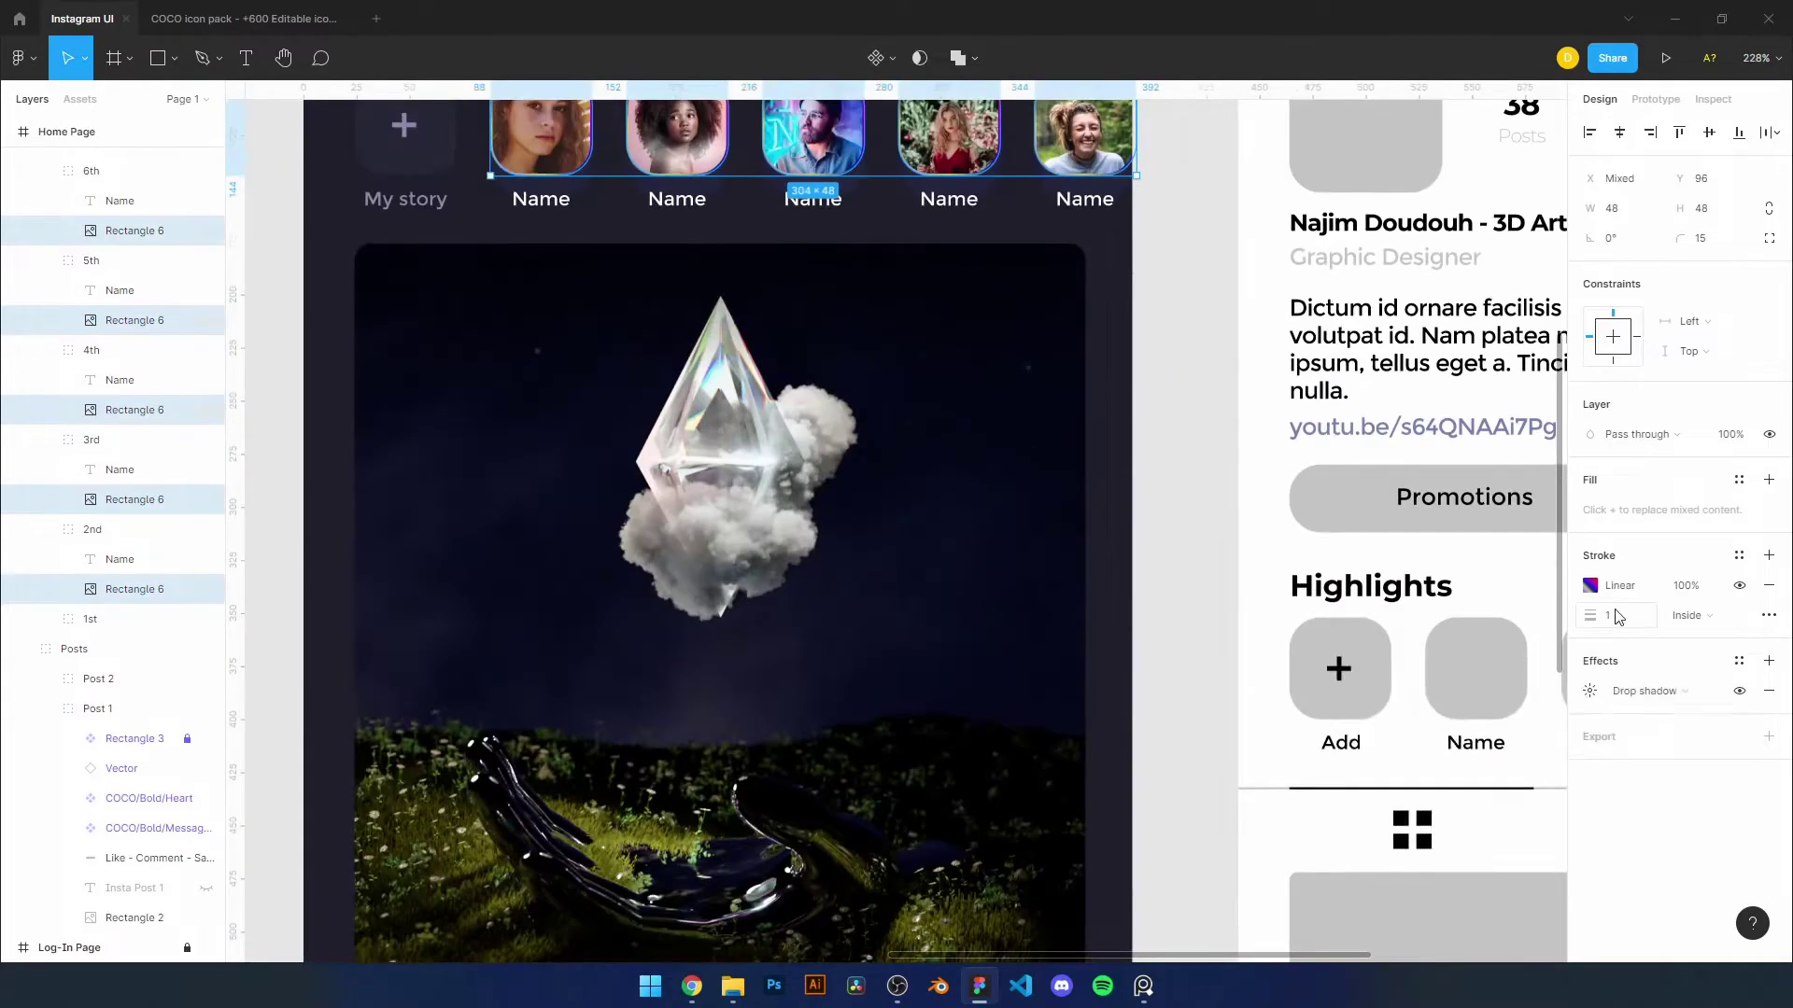
scroll(1446, 808, "down", 3)
Add blue drop shadows to the first post image and the like-comment bar
left_click(873, 589)
left_click(1590, 631)
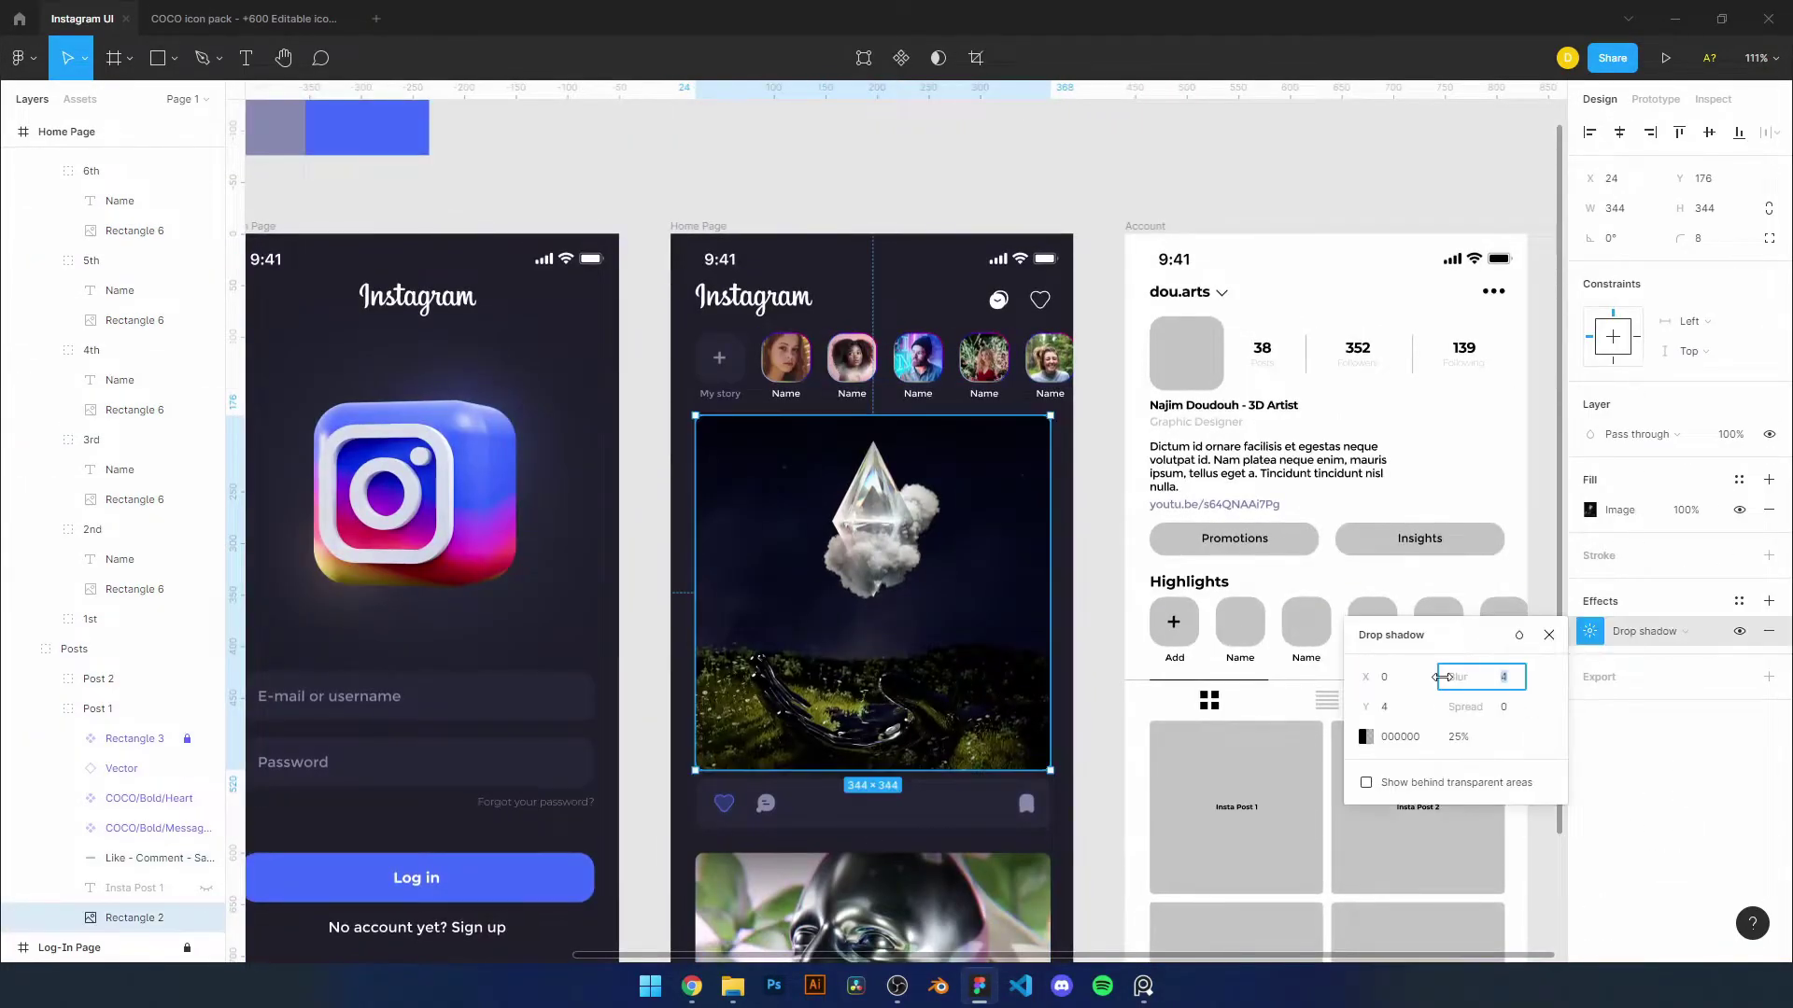
left_click(1365, 736)
left_click(873, 803)
scroll(873, 747, "down", 2)
left_click(1768, 601)
left_click(1590, 631)
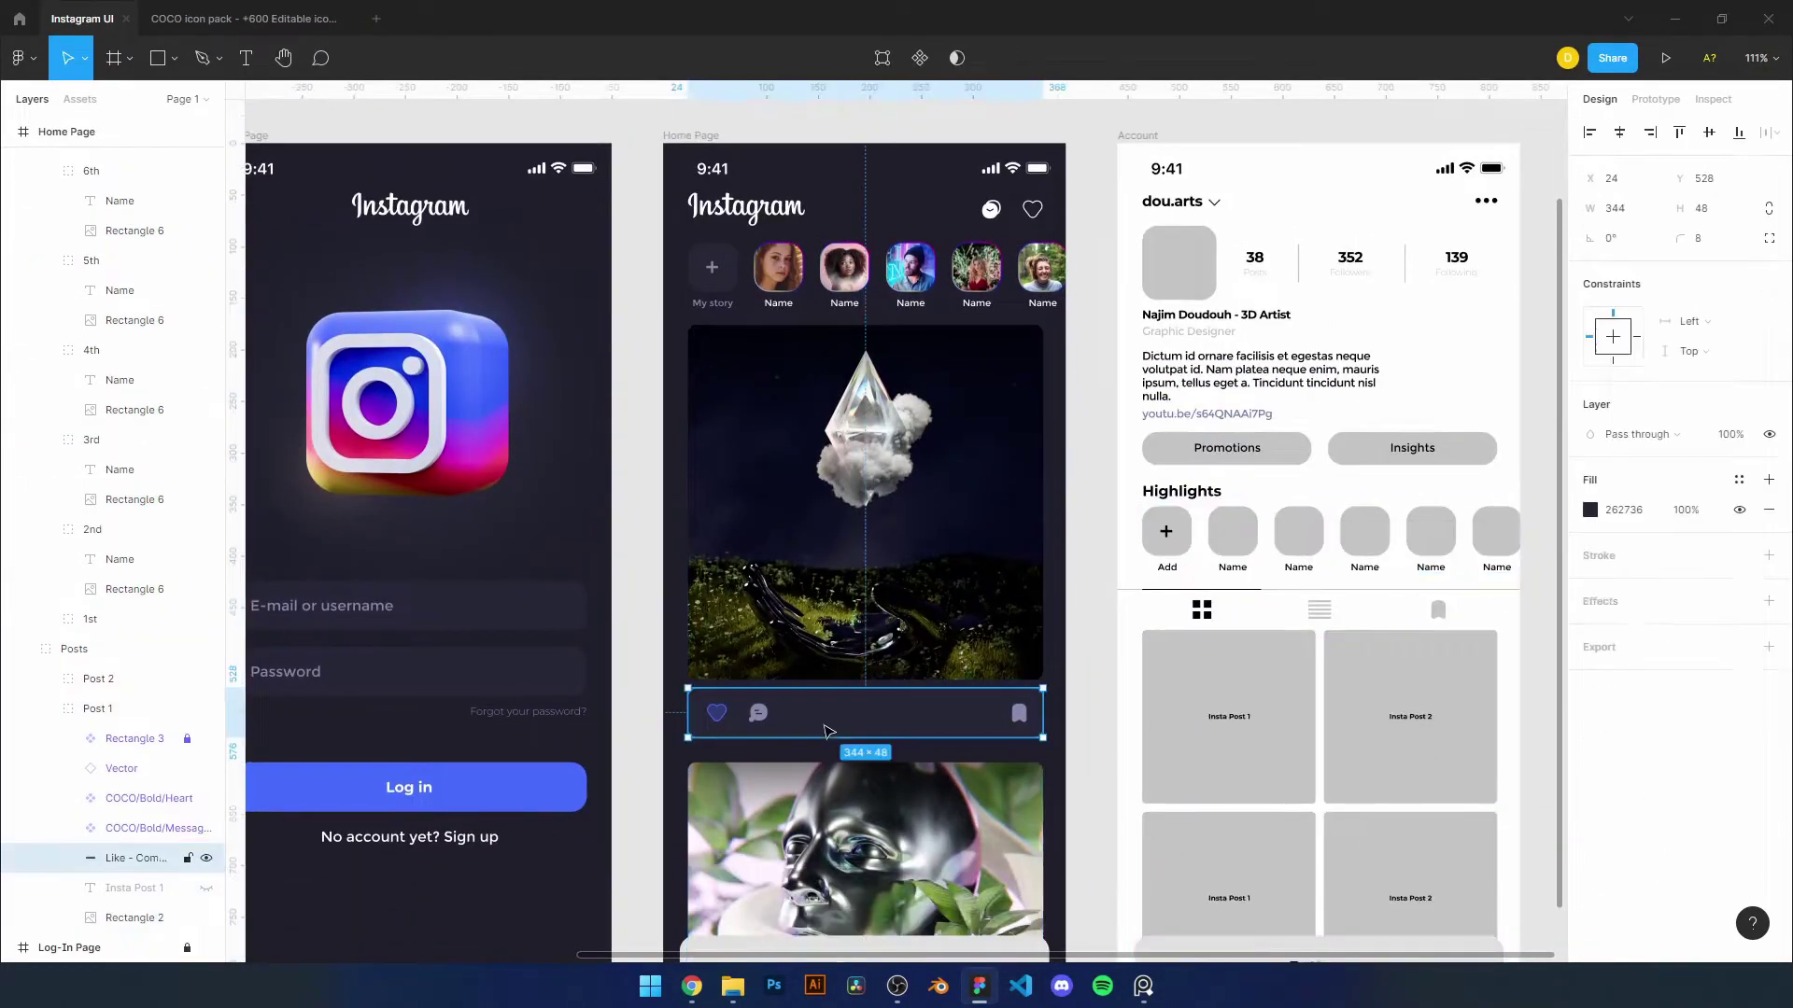
left_click(1365, 737)
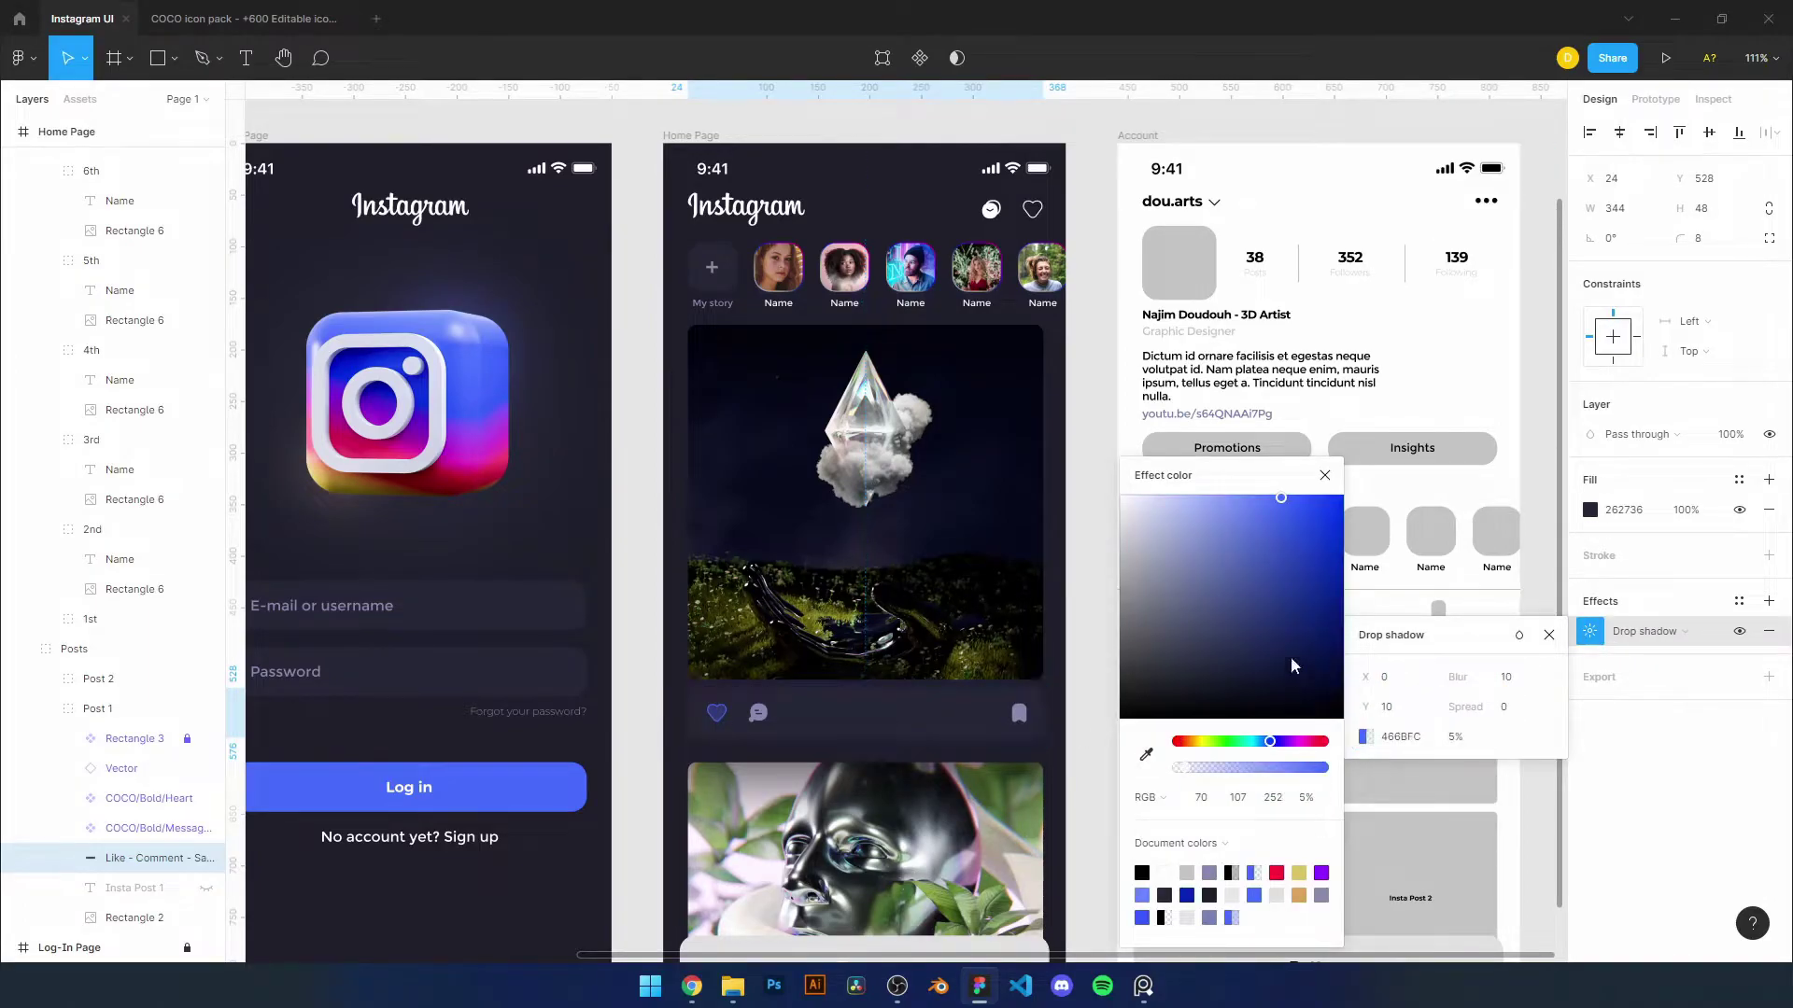
key("Escape")
Add a brand-blue drop shadow to the second post image
left_click(873, 840)
left_click(1768, 601)
left_click(1590, 631)
left_click(1365, 736)
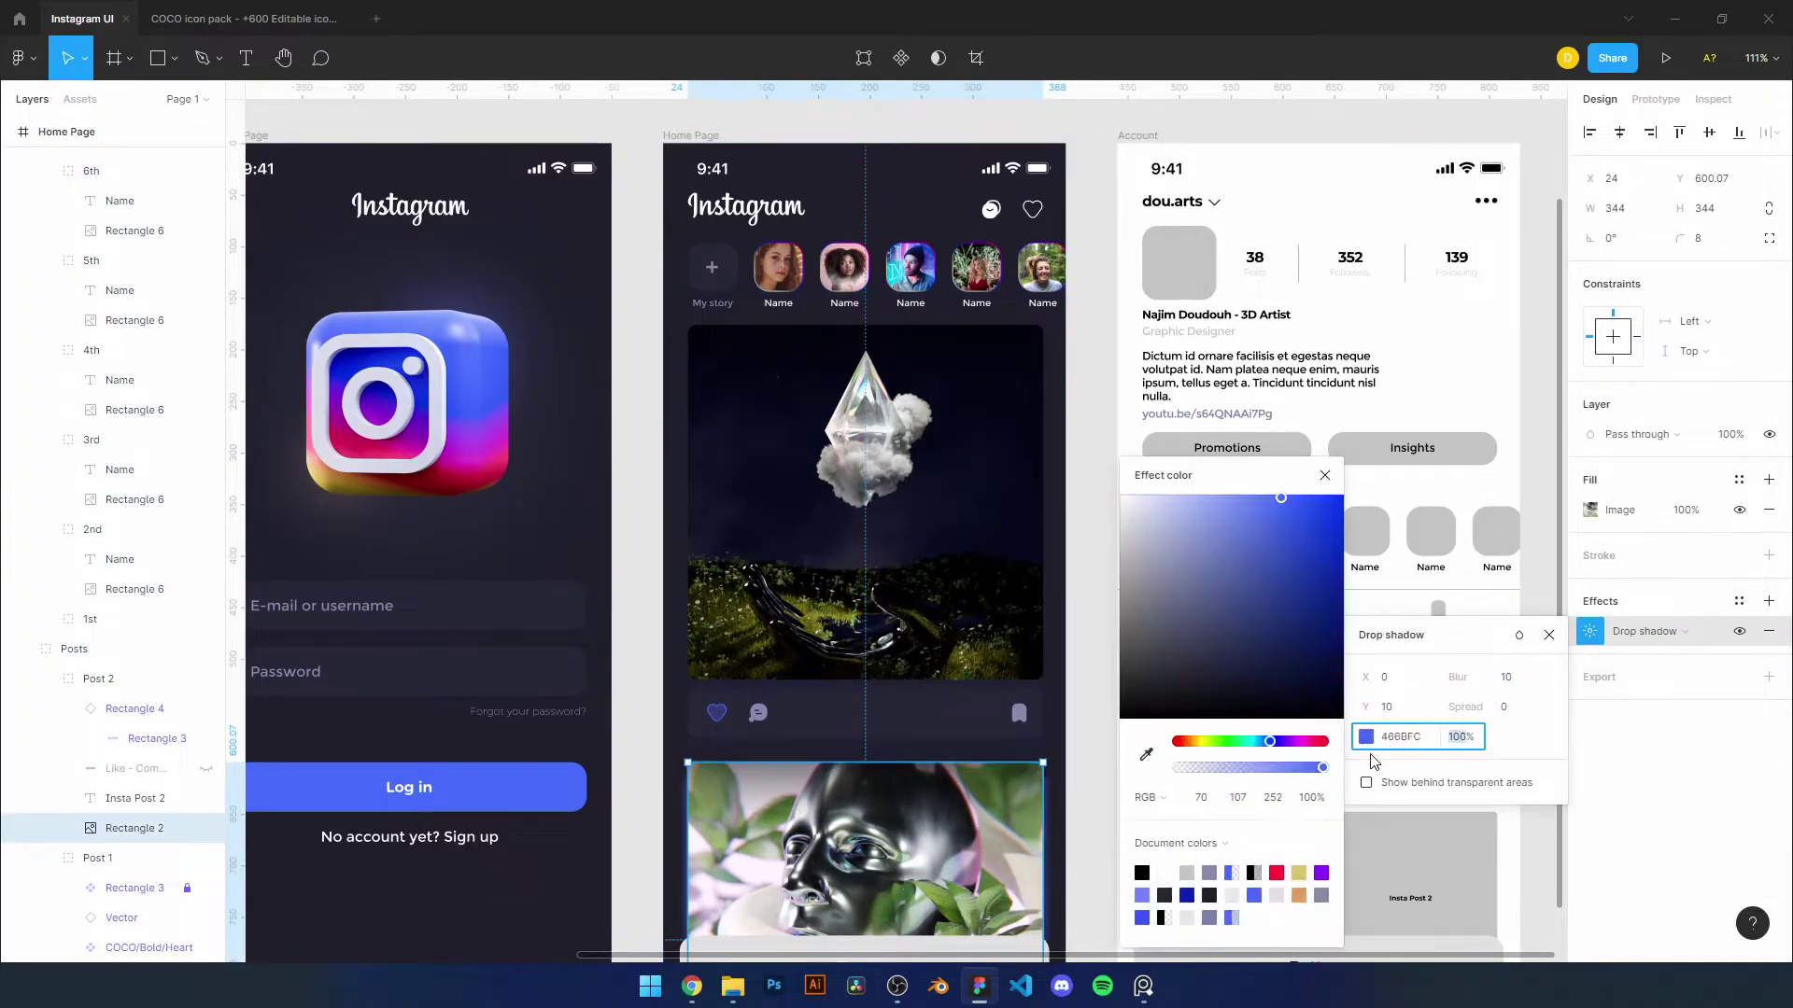
key("Escape")
scroll(1400, 728, "down", 3)
key("Escape")
scroll(1146, 562, "up", 5, "ctrl")
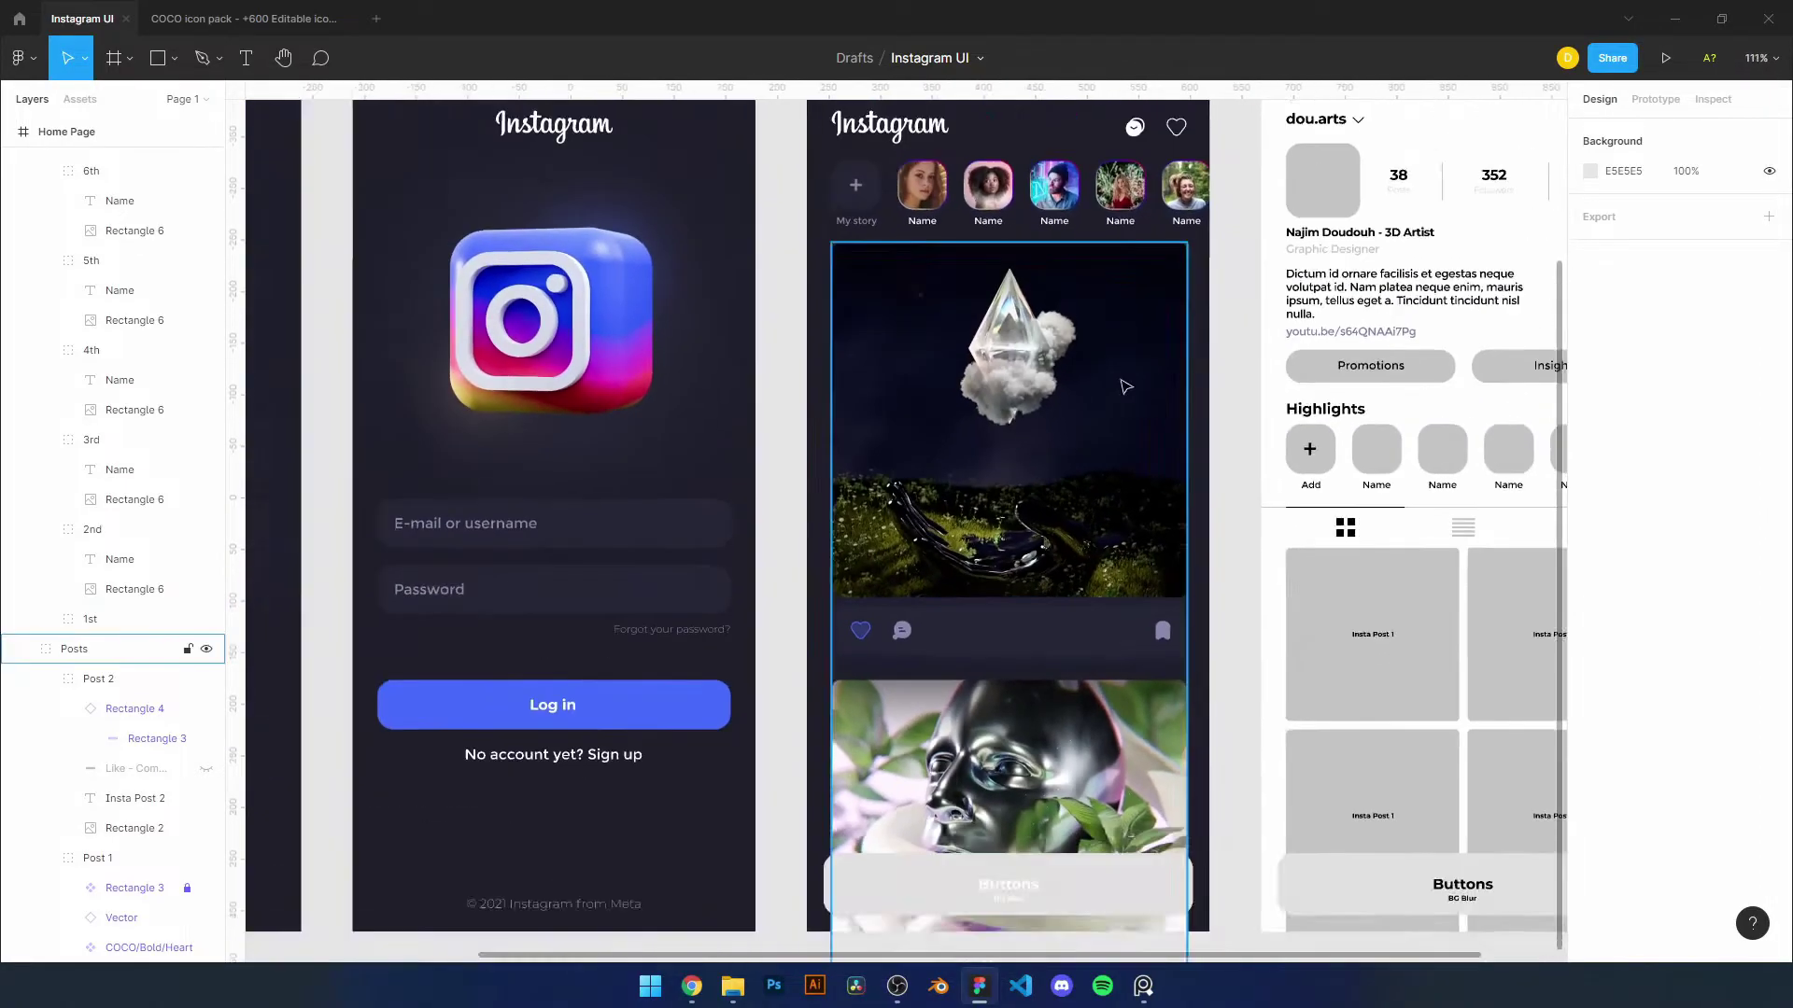
Copy the dou.arts username into the home page post header and make it white
left_click_drag(1403, 201, 781, 428)
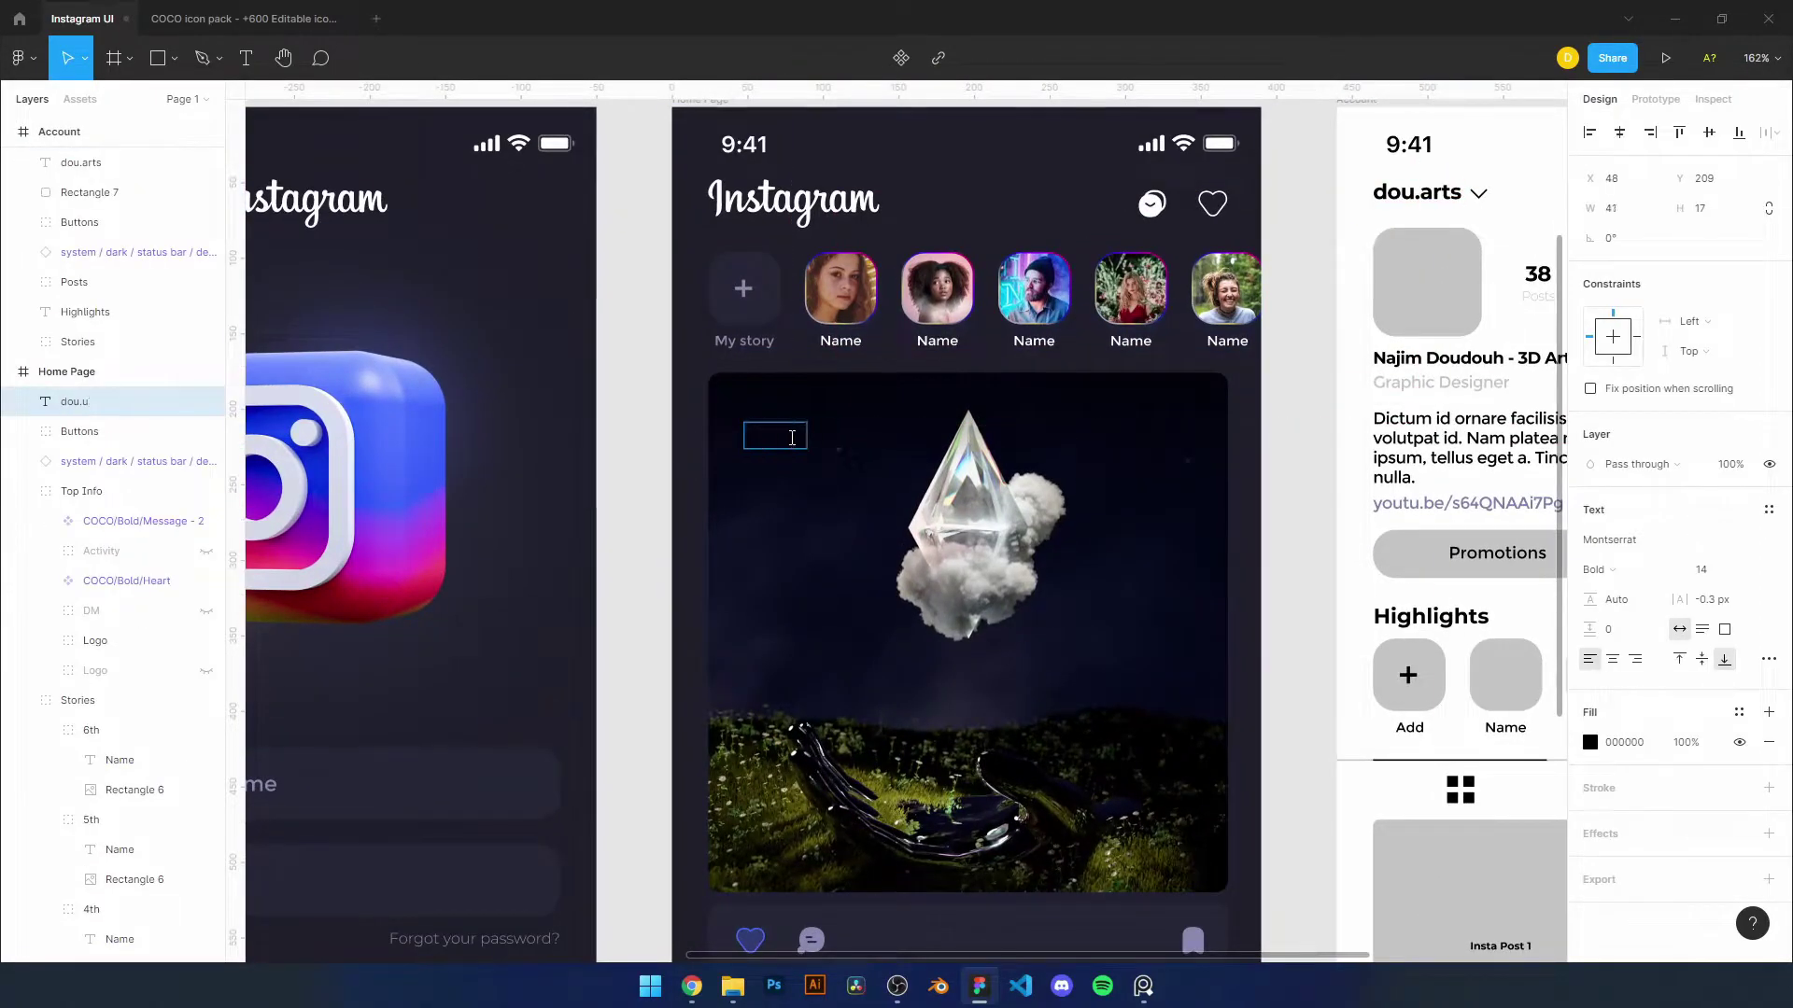
type("d")
left_click(1590, 743)
left_click(1408, 584)
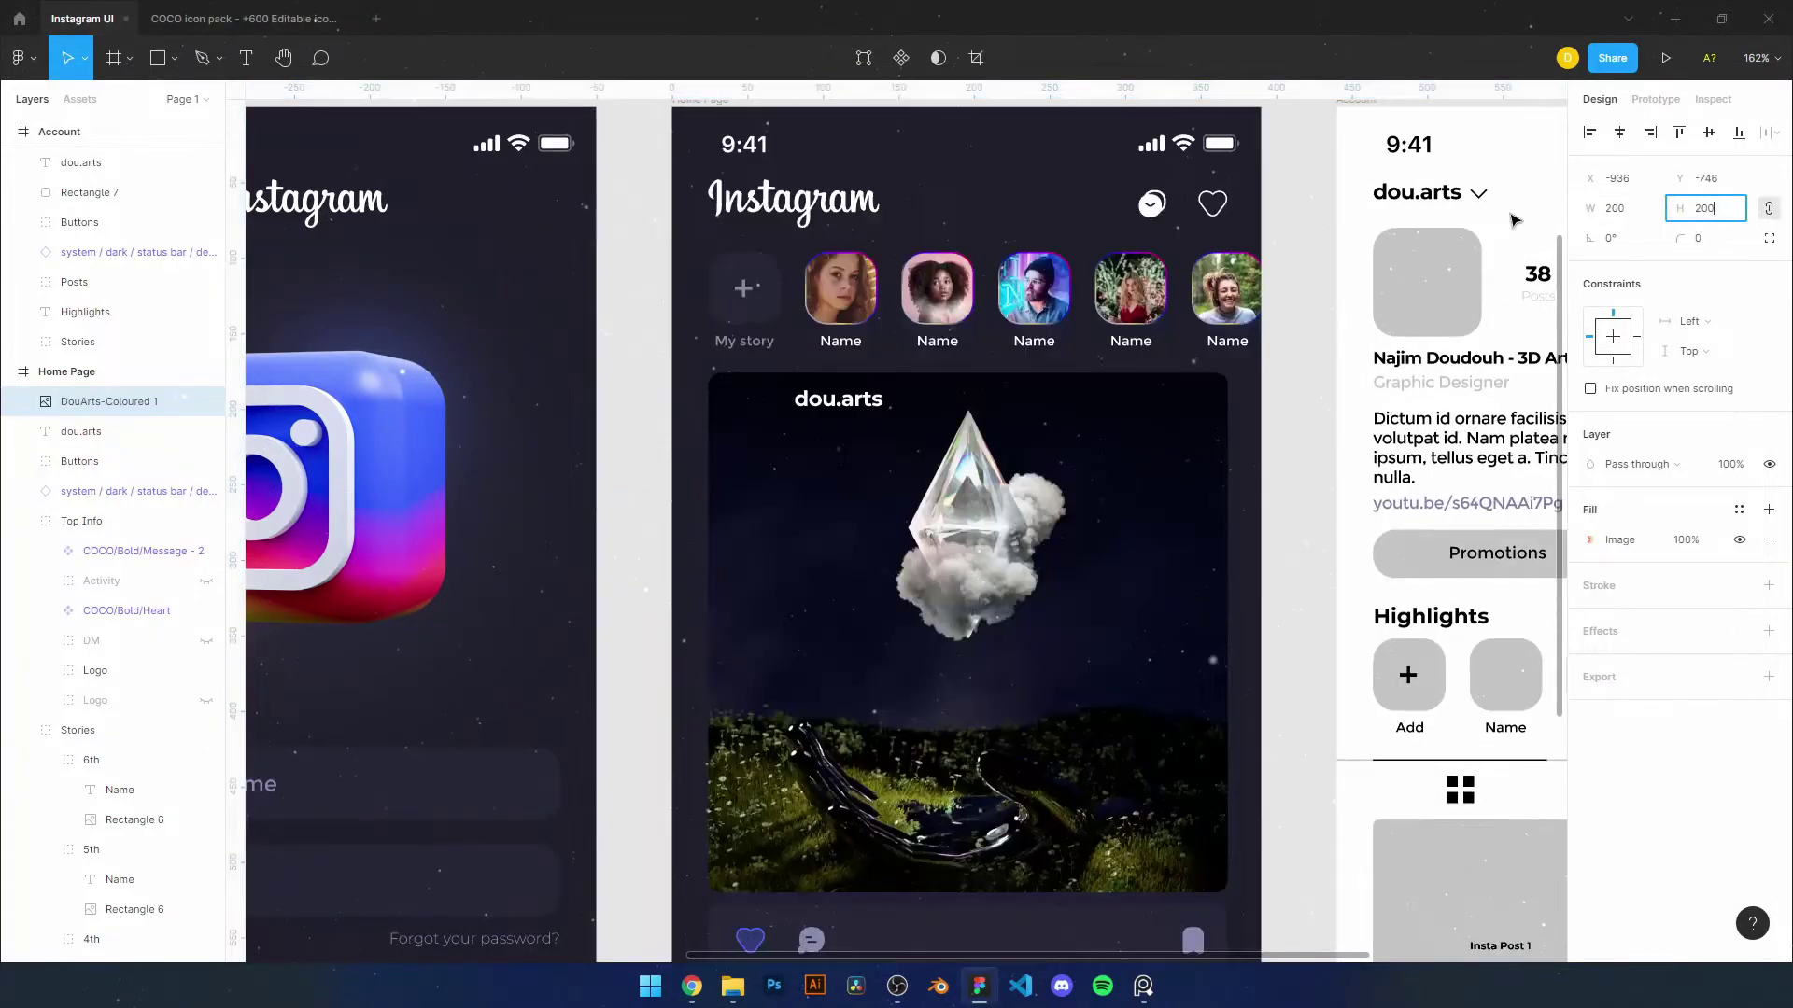
Paste the D logo image into the post header and shrink it to 37×37
key("ctrl+v")
mouse_move(1120, 592)
left_mouse_down()
mouse_move(871, 840)
mouse_move(730, 350)
left_mouse_up()
scroll(872, 844, "up", 2)
type("5")
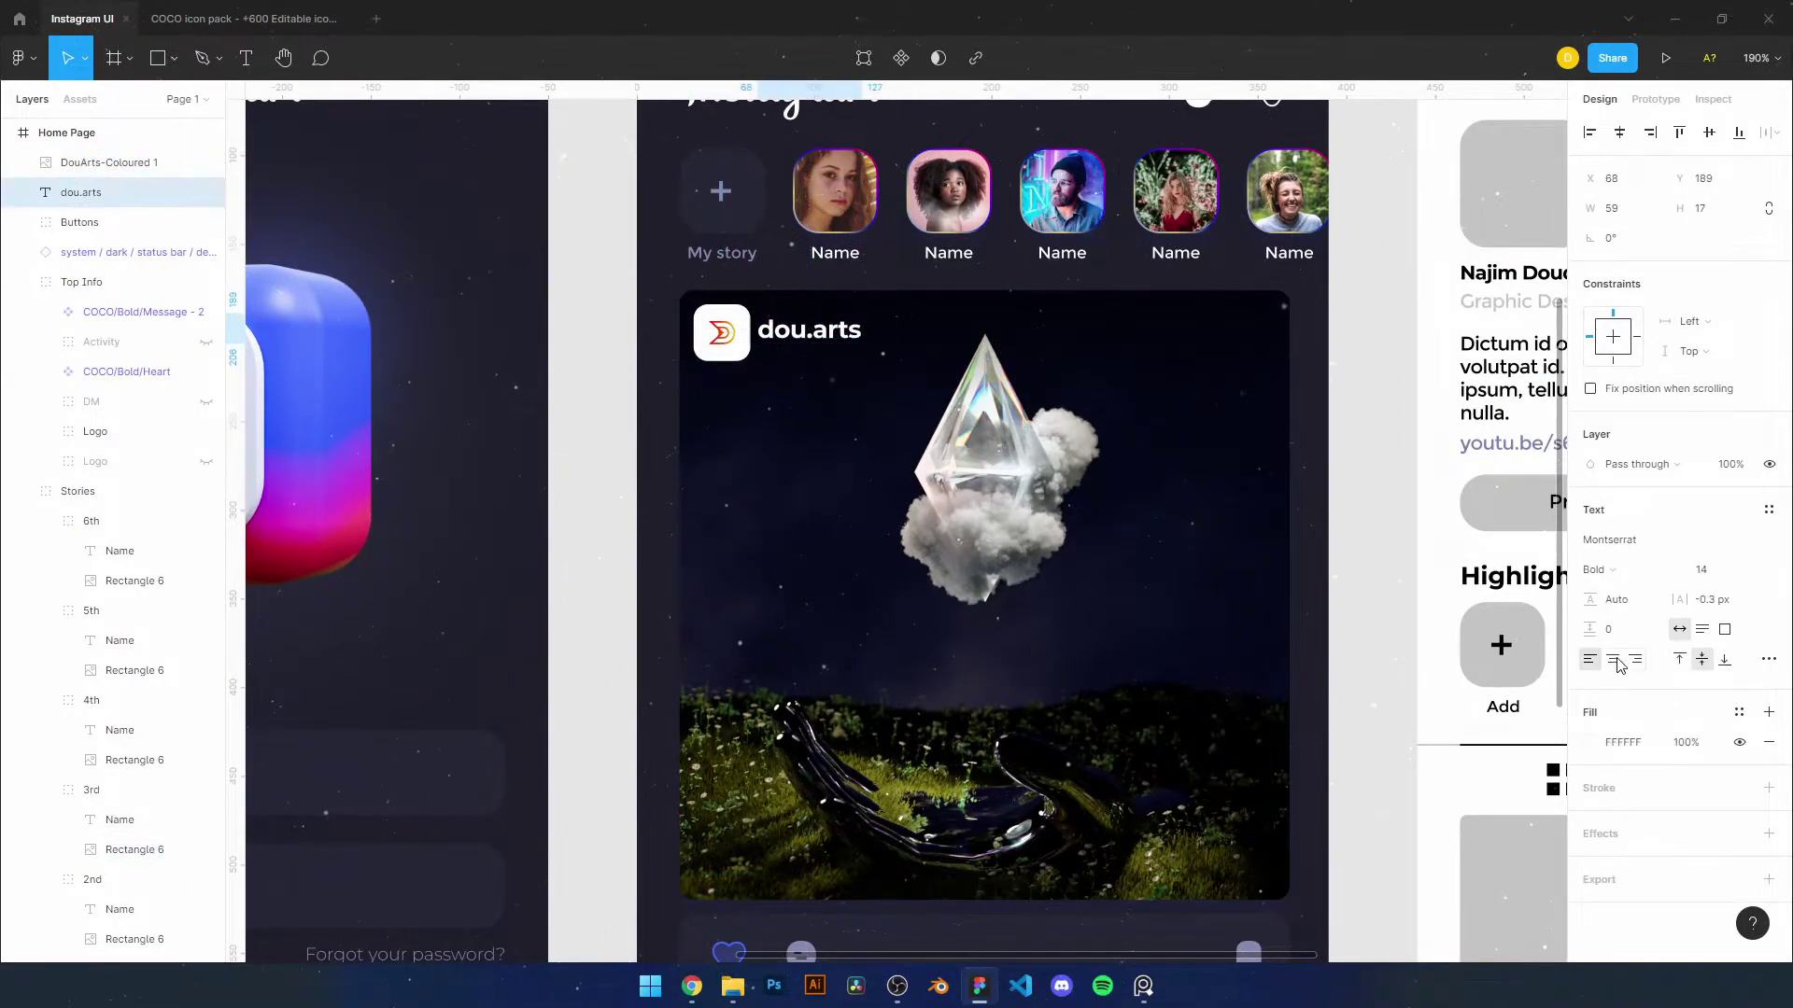
scroll(809, 330, "up", 3)
Copy the Account screen's white three-dot menu onto the home post header
key("shift+0")
left_click(832, 215)
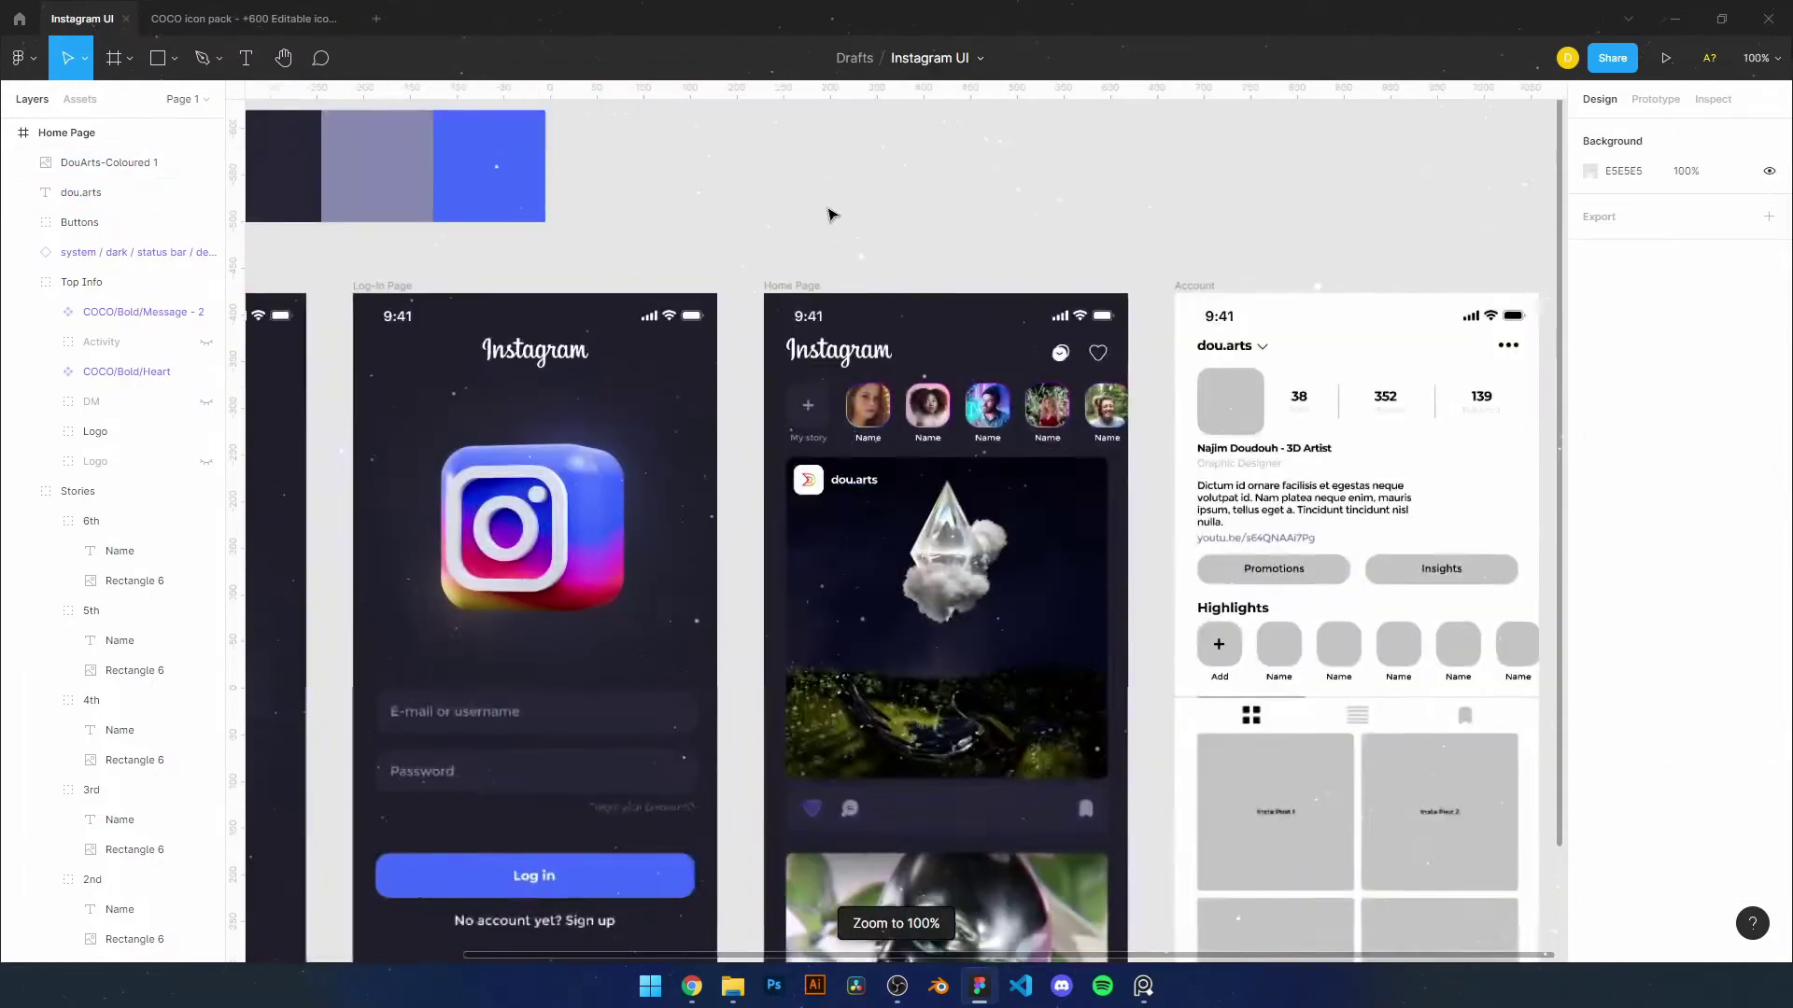
scroll(832, 214, "up", 2)
left_click(1490, 189)
right_click(56, 350)
key("Escape")
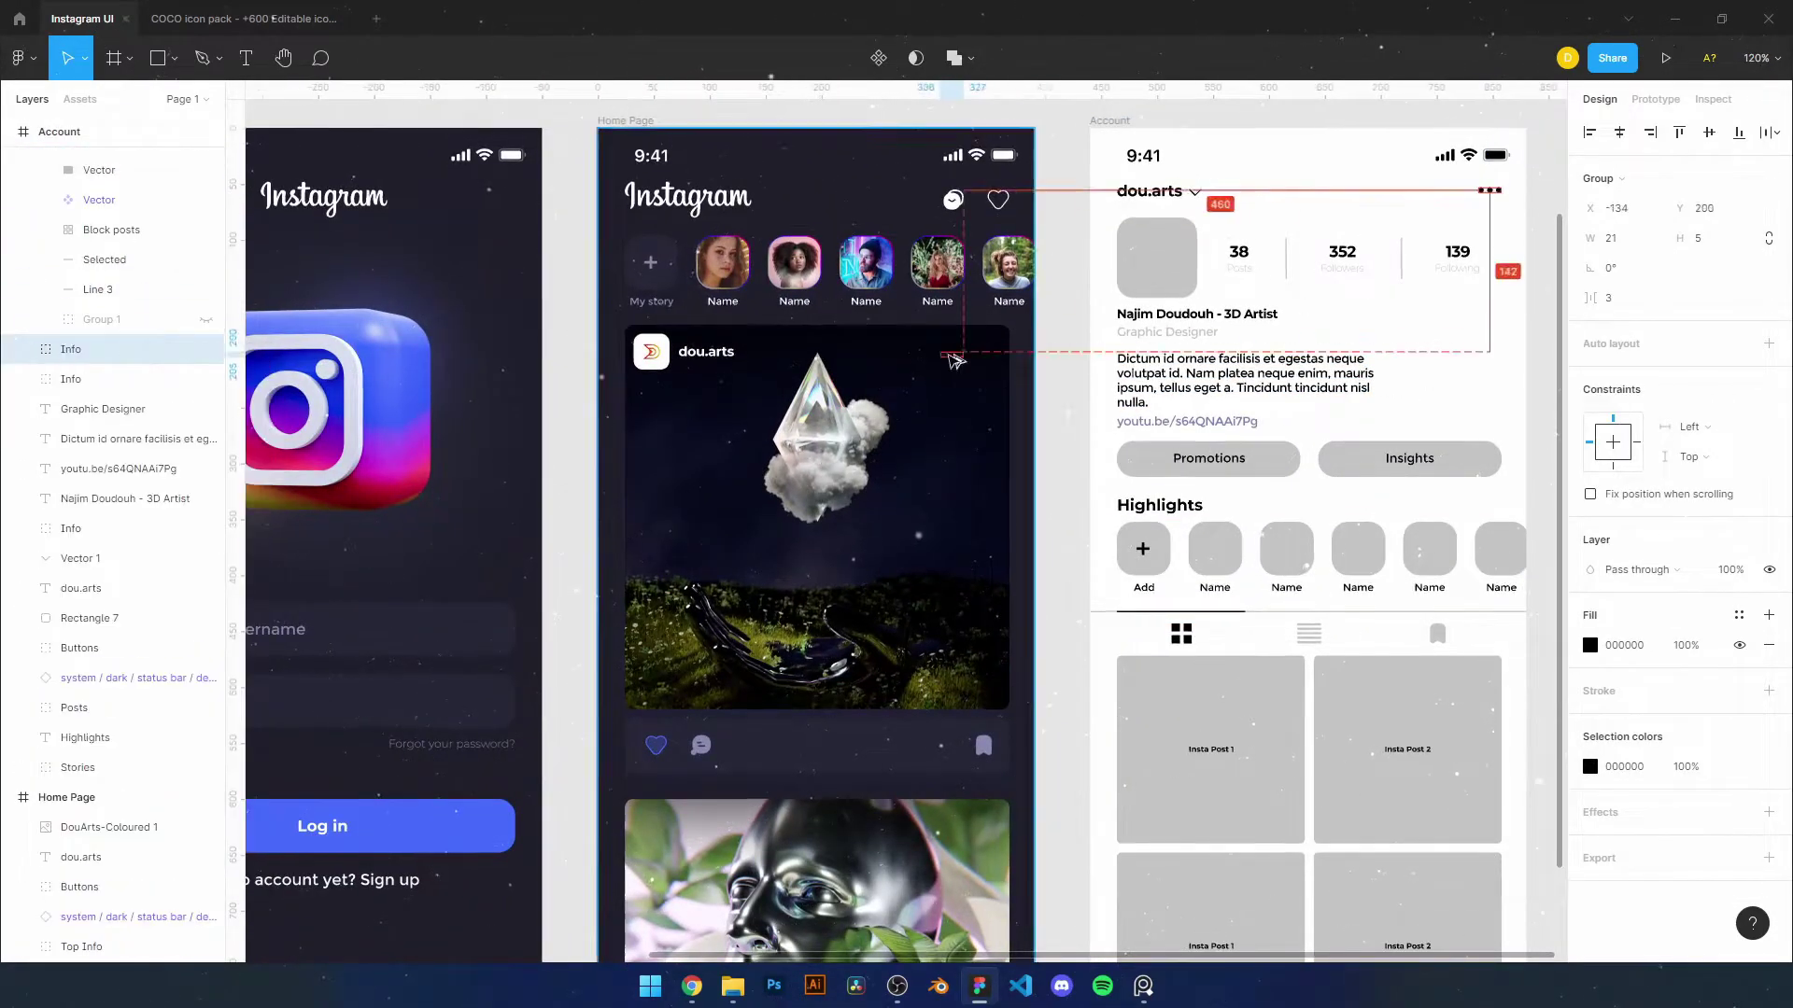
left_click_drag(954, 362, 956, 357)
scroll(957, 357, "up", 5)
scroll(1007, 320, "down", 5)
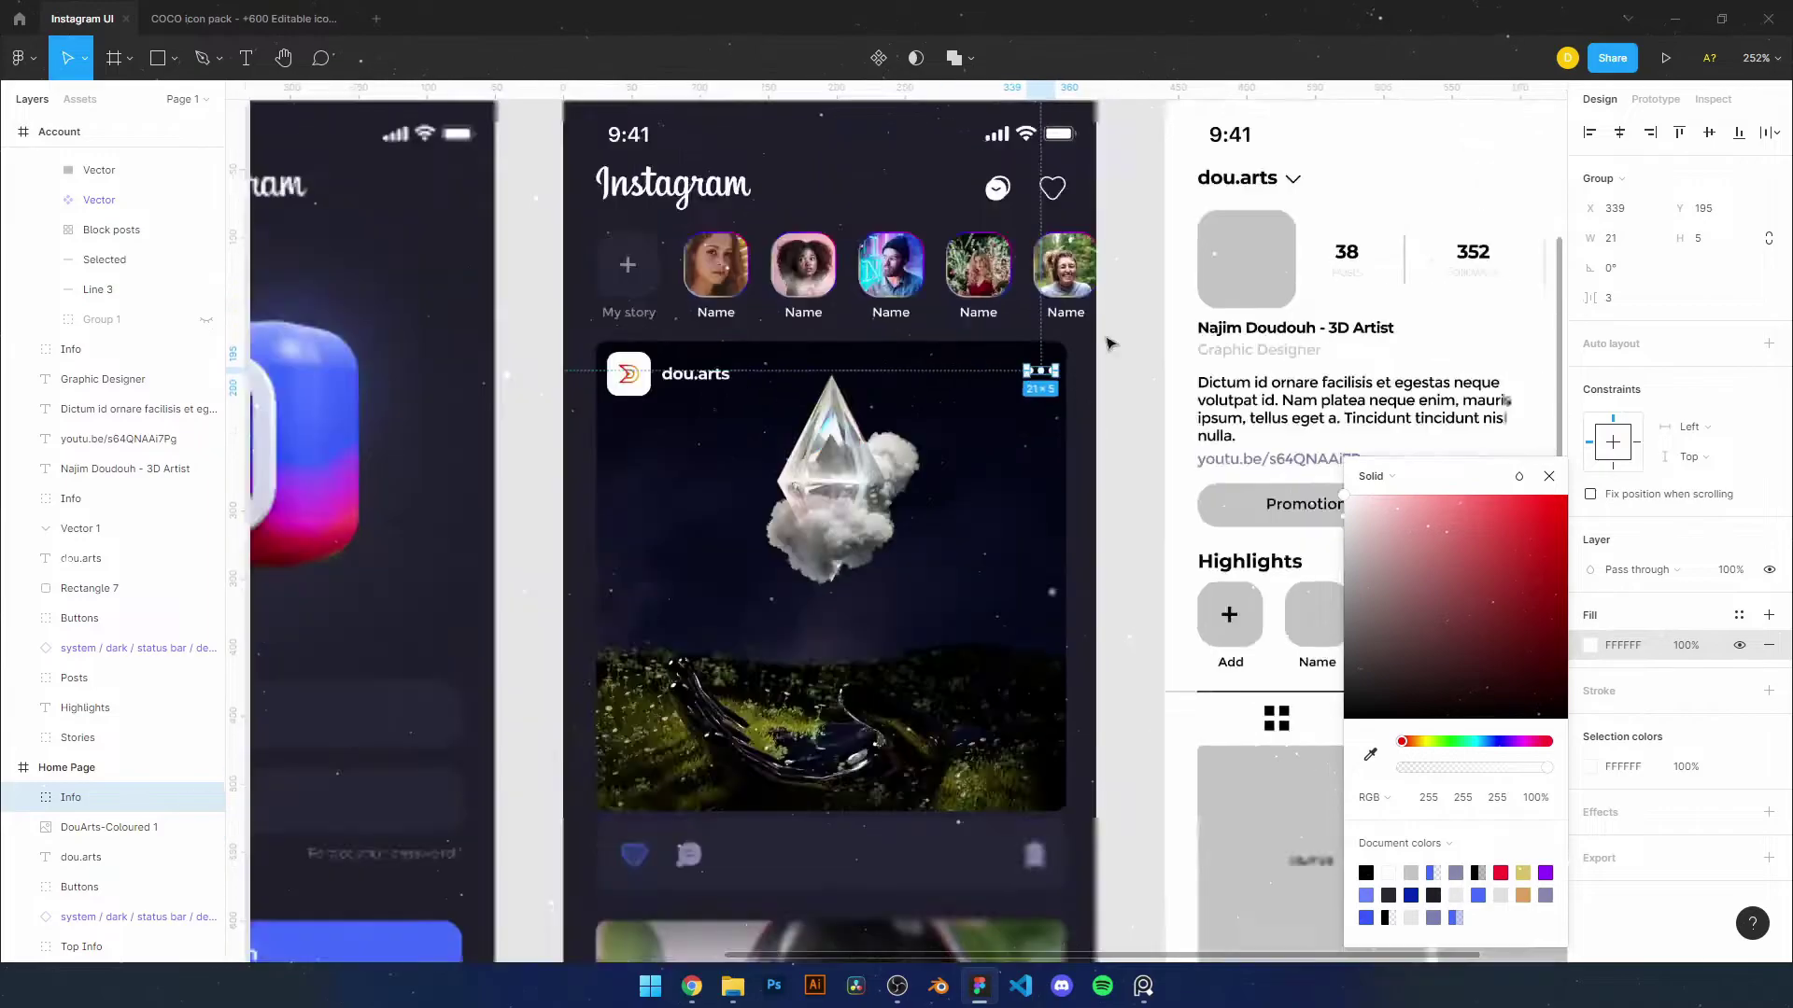
key("Escape")
scroll(1063, 350, "up", 5)
scroll(1063, 351, "down", 5)
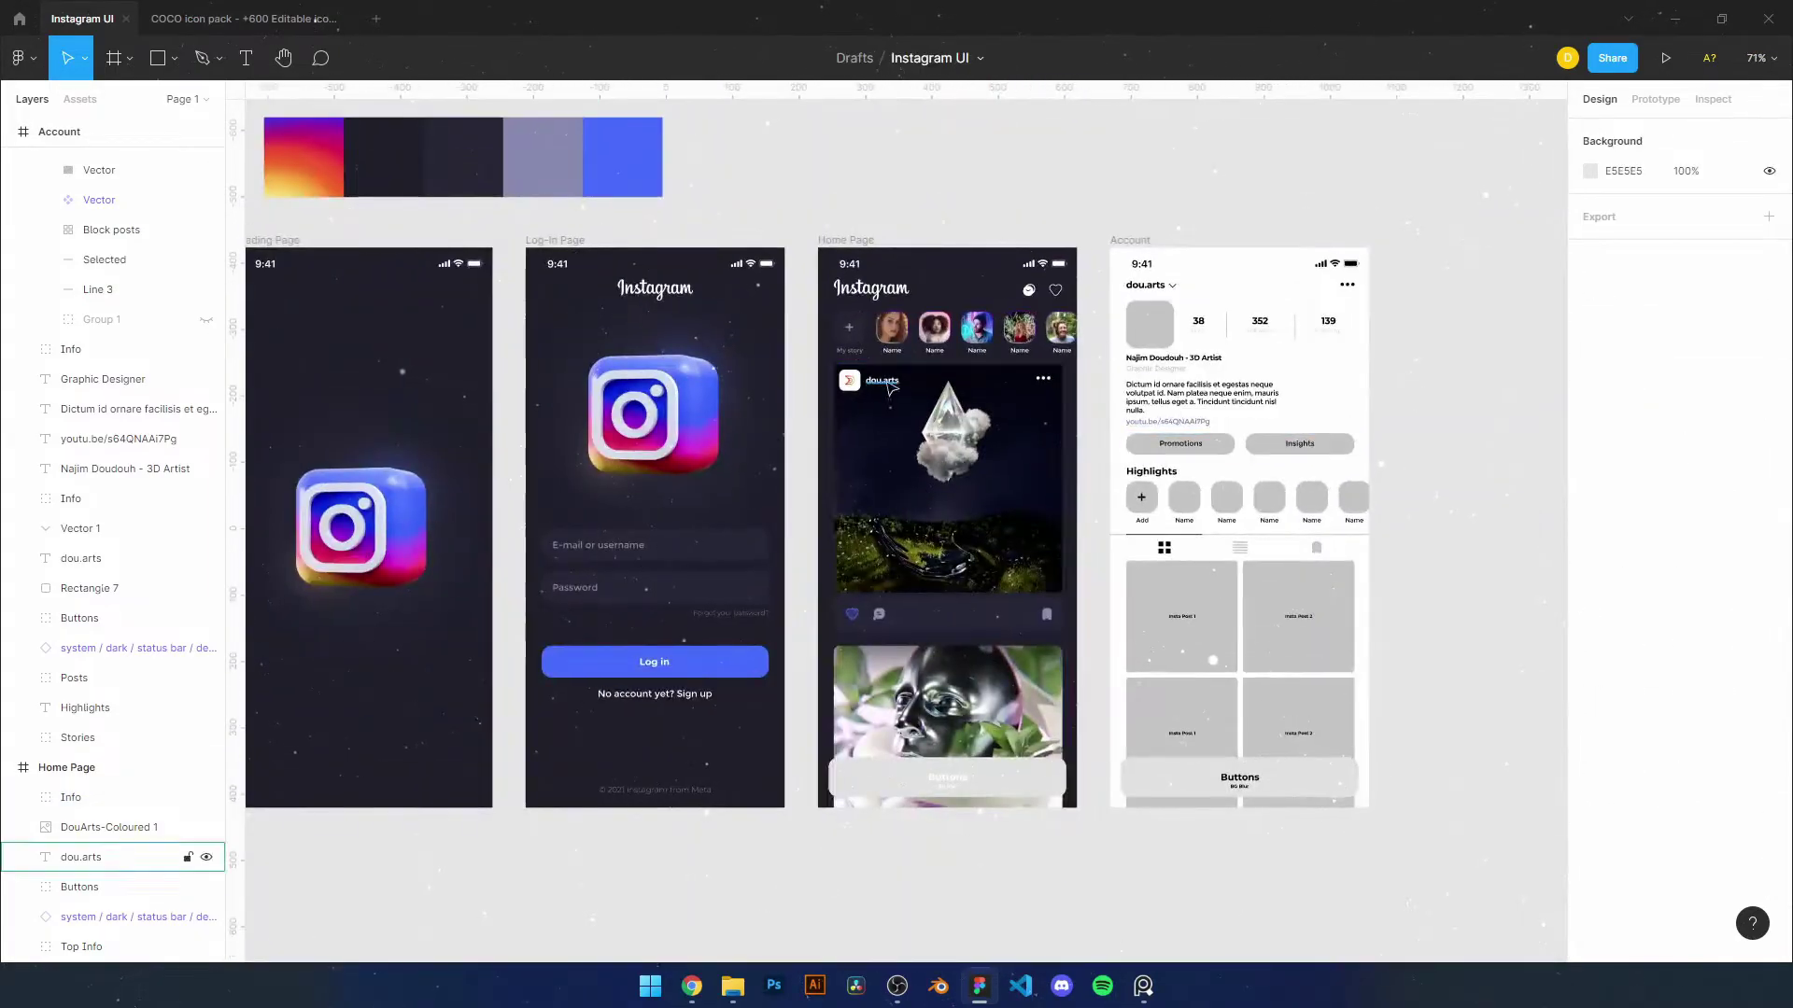
Select the dou.arts logo layer, collapse the Stories group and select the second post's overlay
left_click(70, 561)
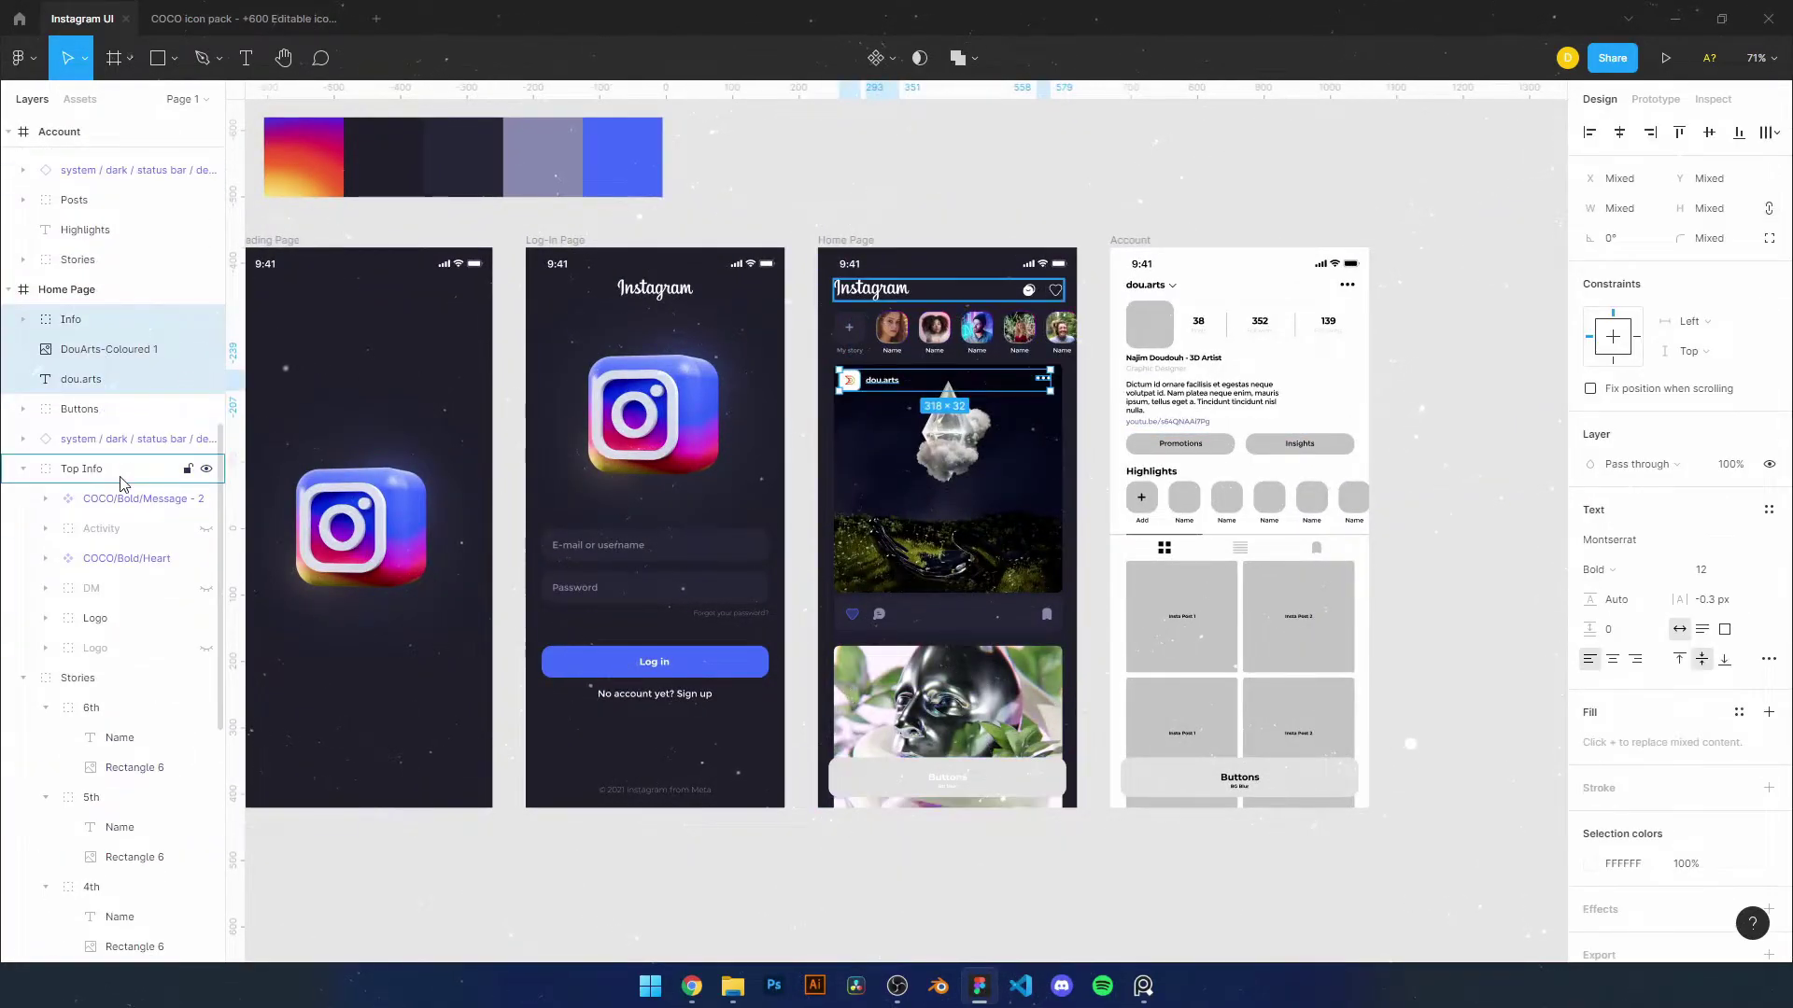
left_click(22, 499)
scroll(112, 527, "down", 3)
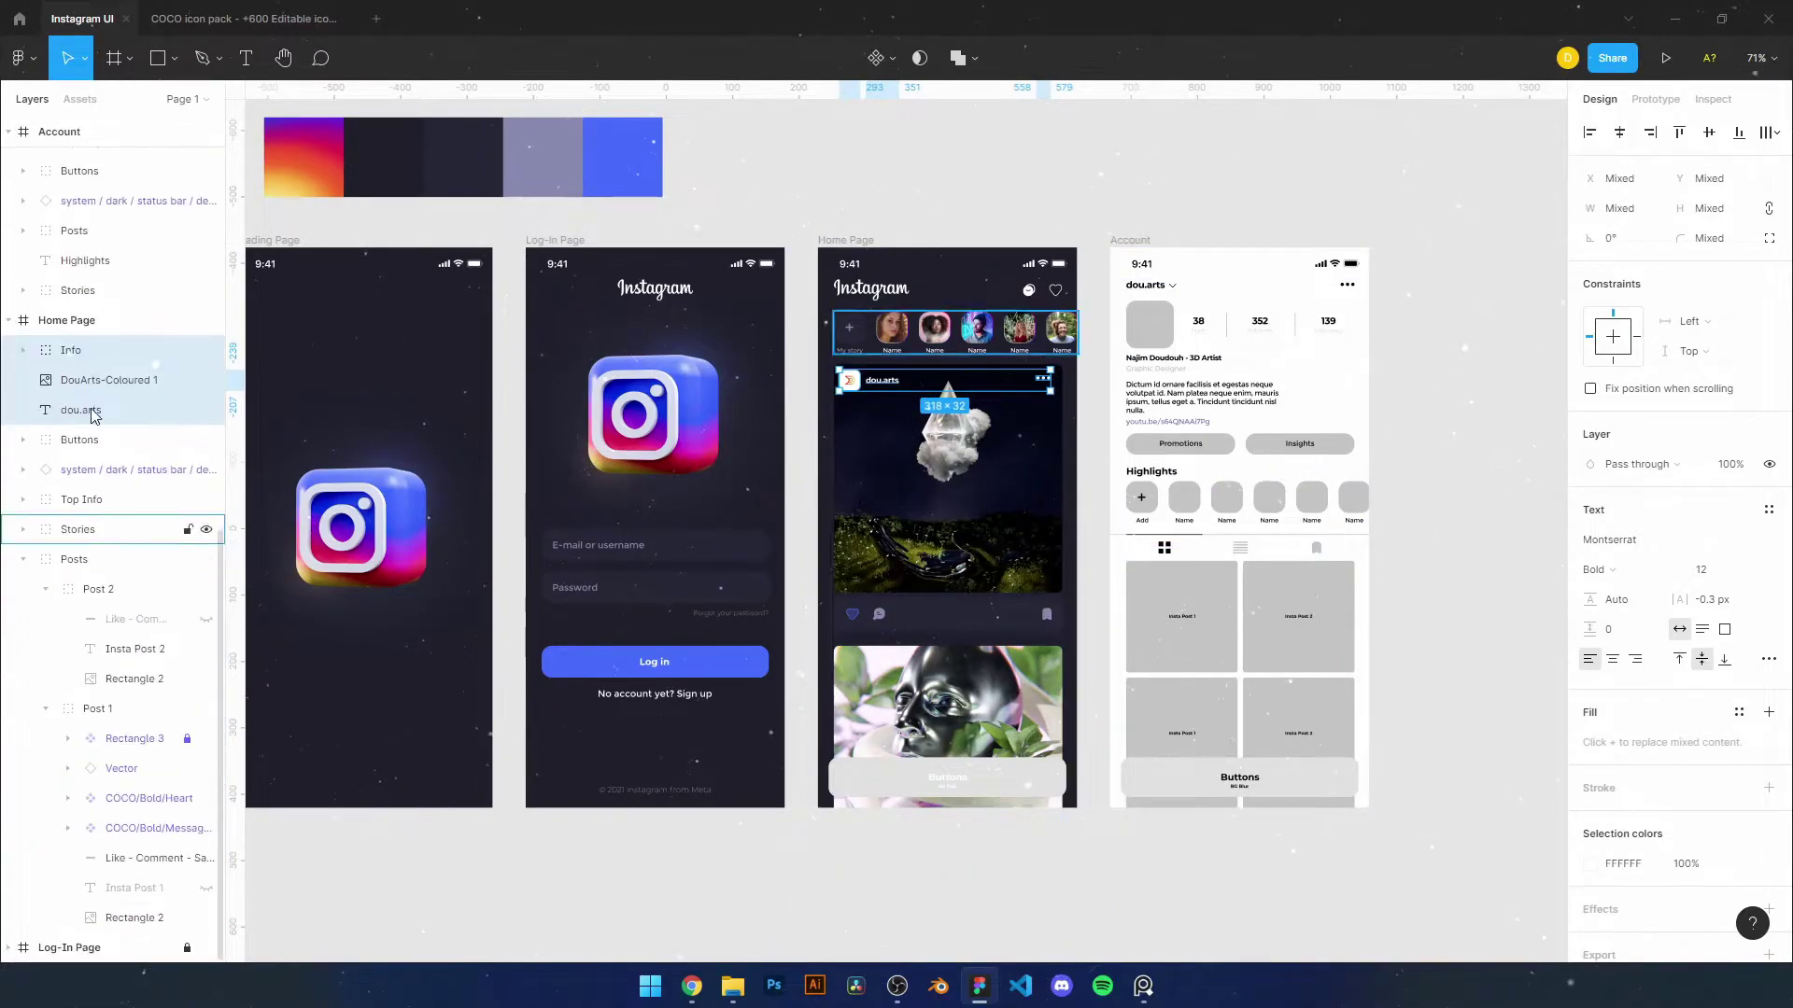
left_click(193, 744)
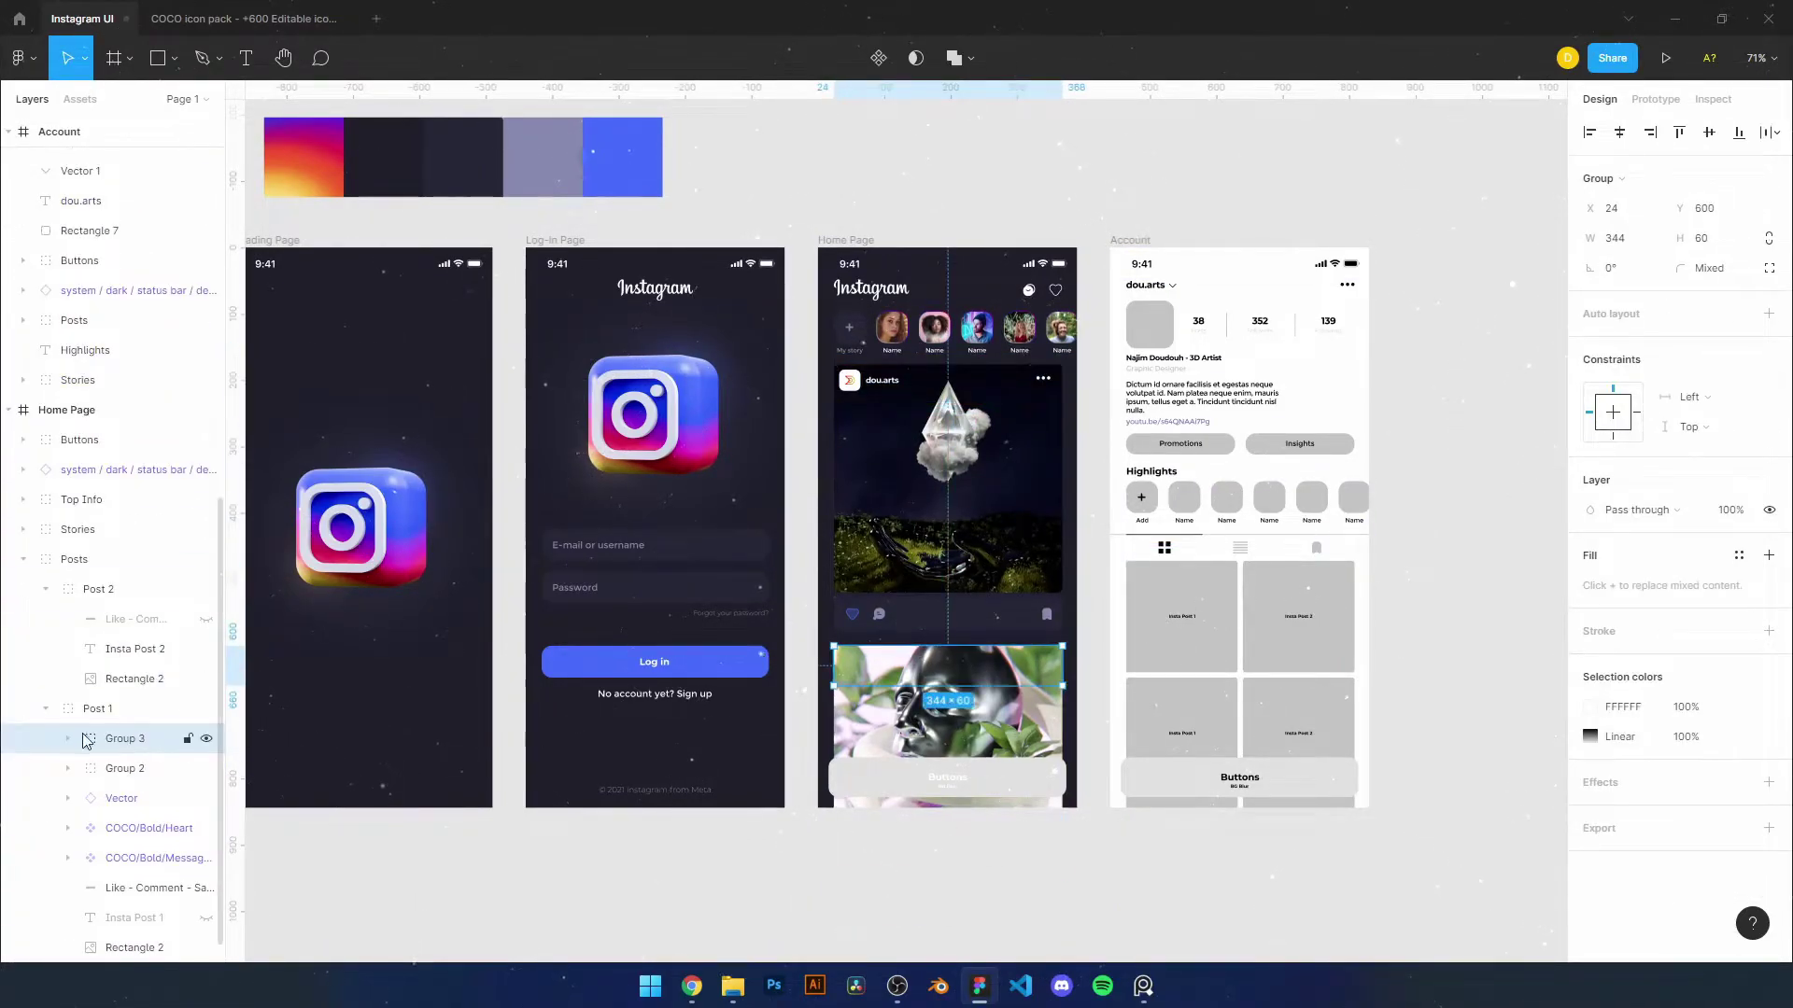
scroll(853, 592, "up", 5)
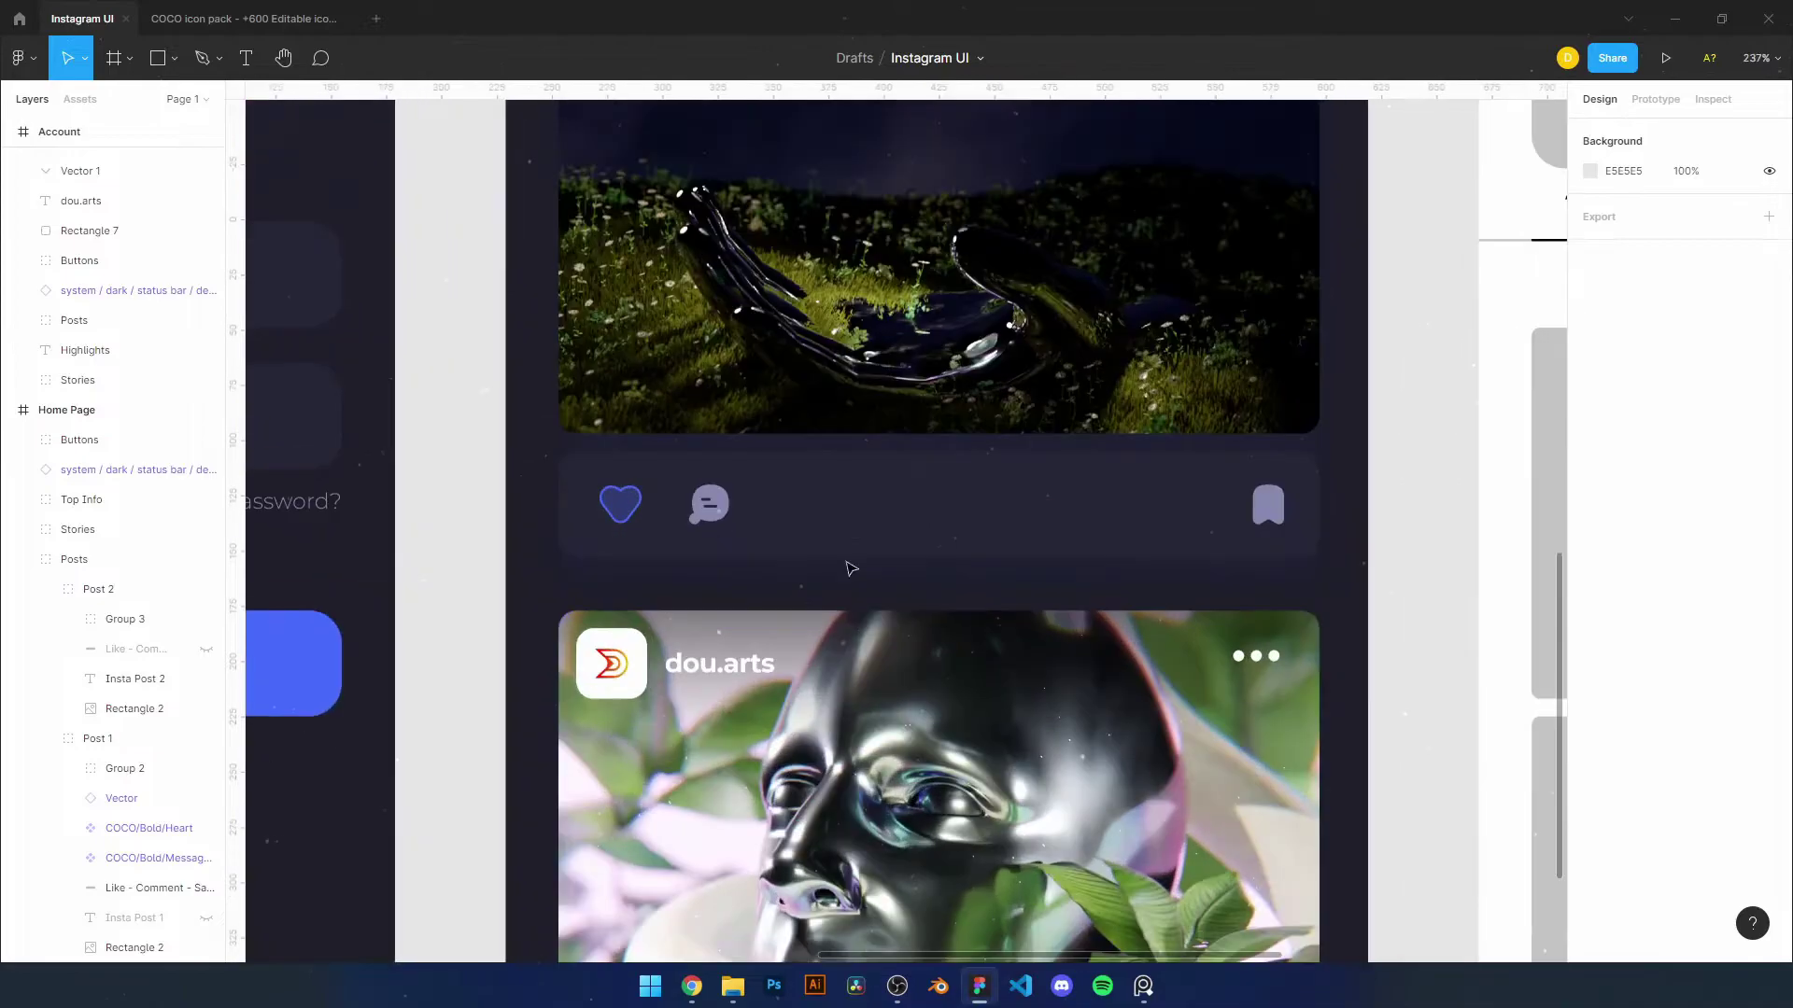
Add a '201' count in Regular 10, grey #878AAF, aligned beside the comment icon
key("t")
left_click(830, 497)
type("01")
left_click(1601, 570)
left_click(1606, 504)
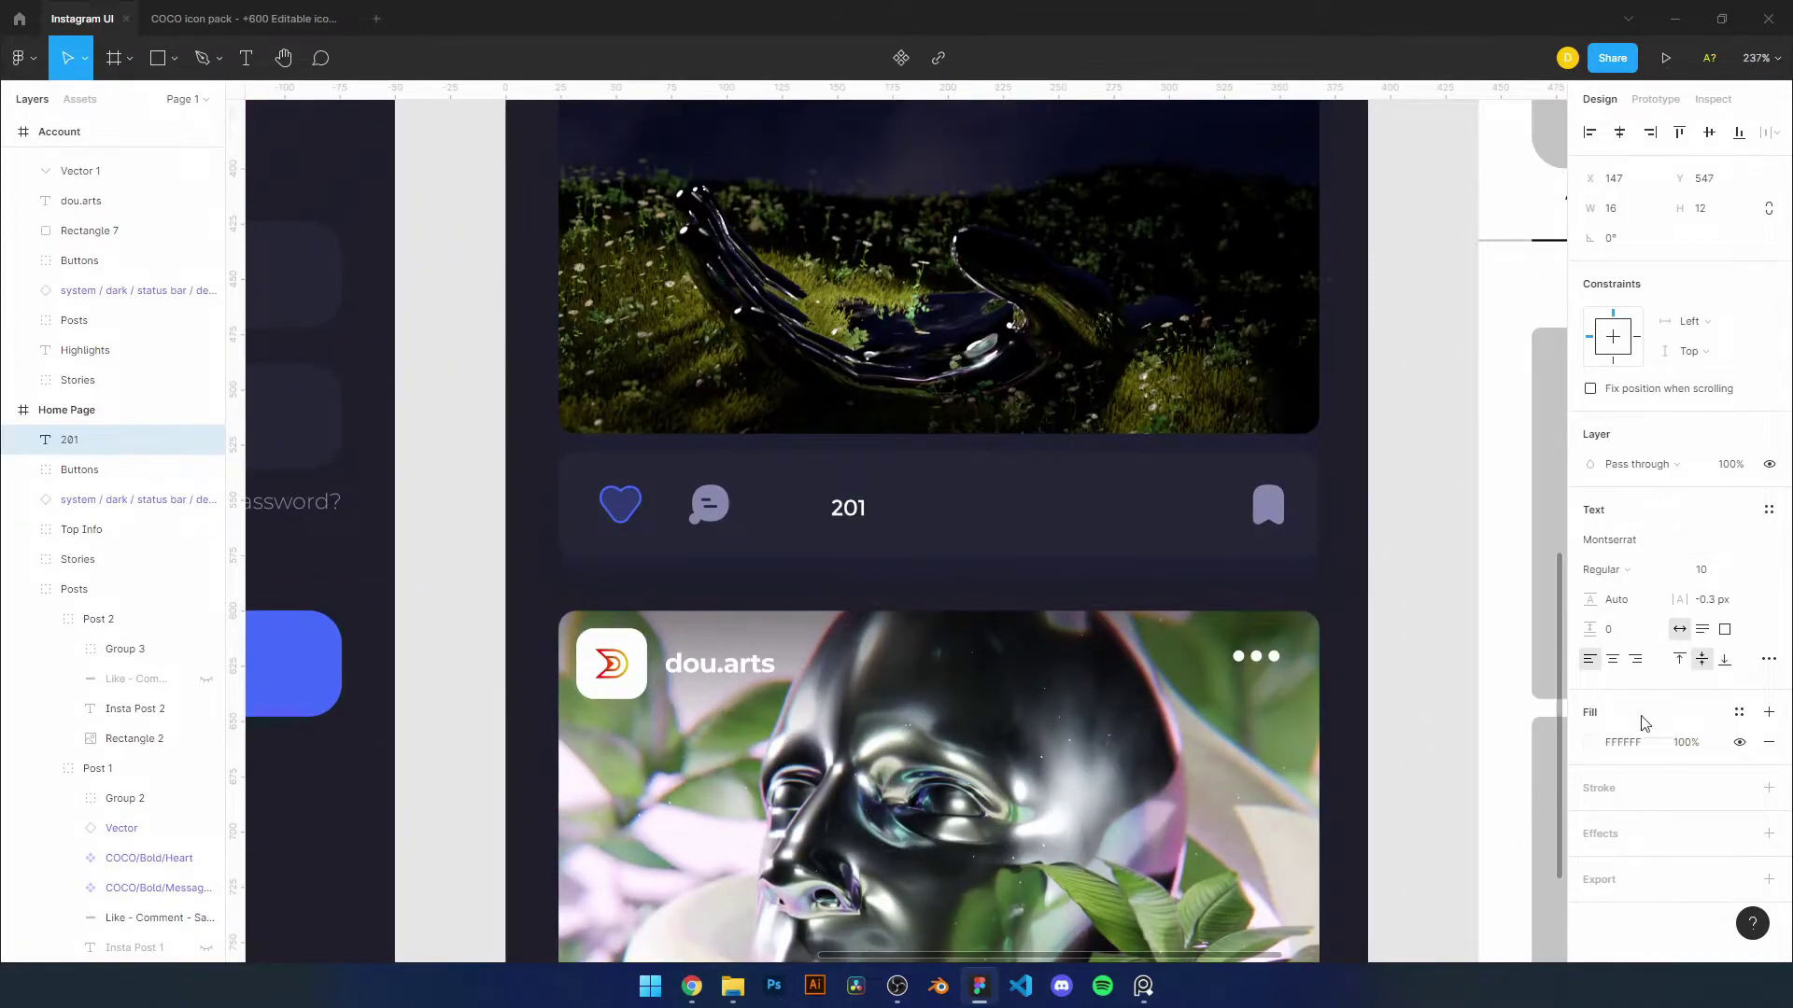
left_click(1590, 743)
scroll(1190, 428, "down", 10)
scroll(934, 467, "up", 10)
left_click_drag(112, 440, 140, 850)
left_click_drag(894, 628, 904, 628)
key("shift+0")
left_click(892, 801)
Add a background blur to the nav bar and set its fill opacity to 20
left_click(91, 799)
left_click(1769, 600)
left_click(1643, 631)
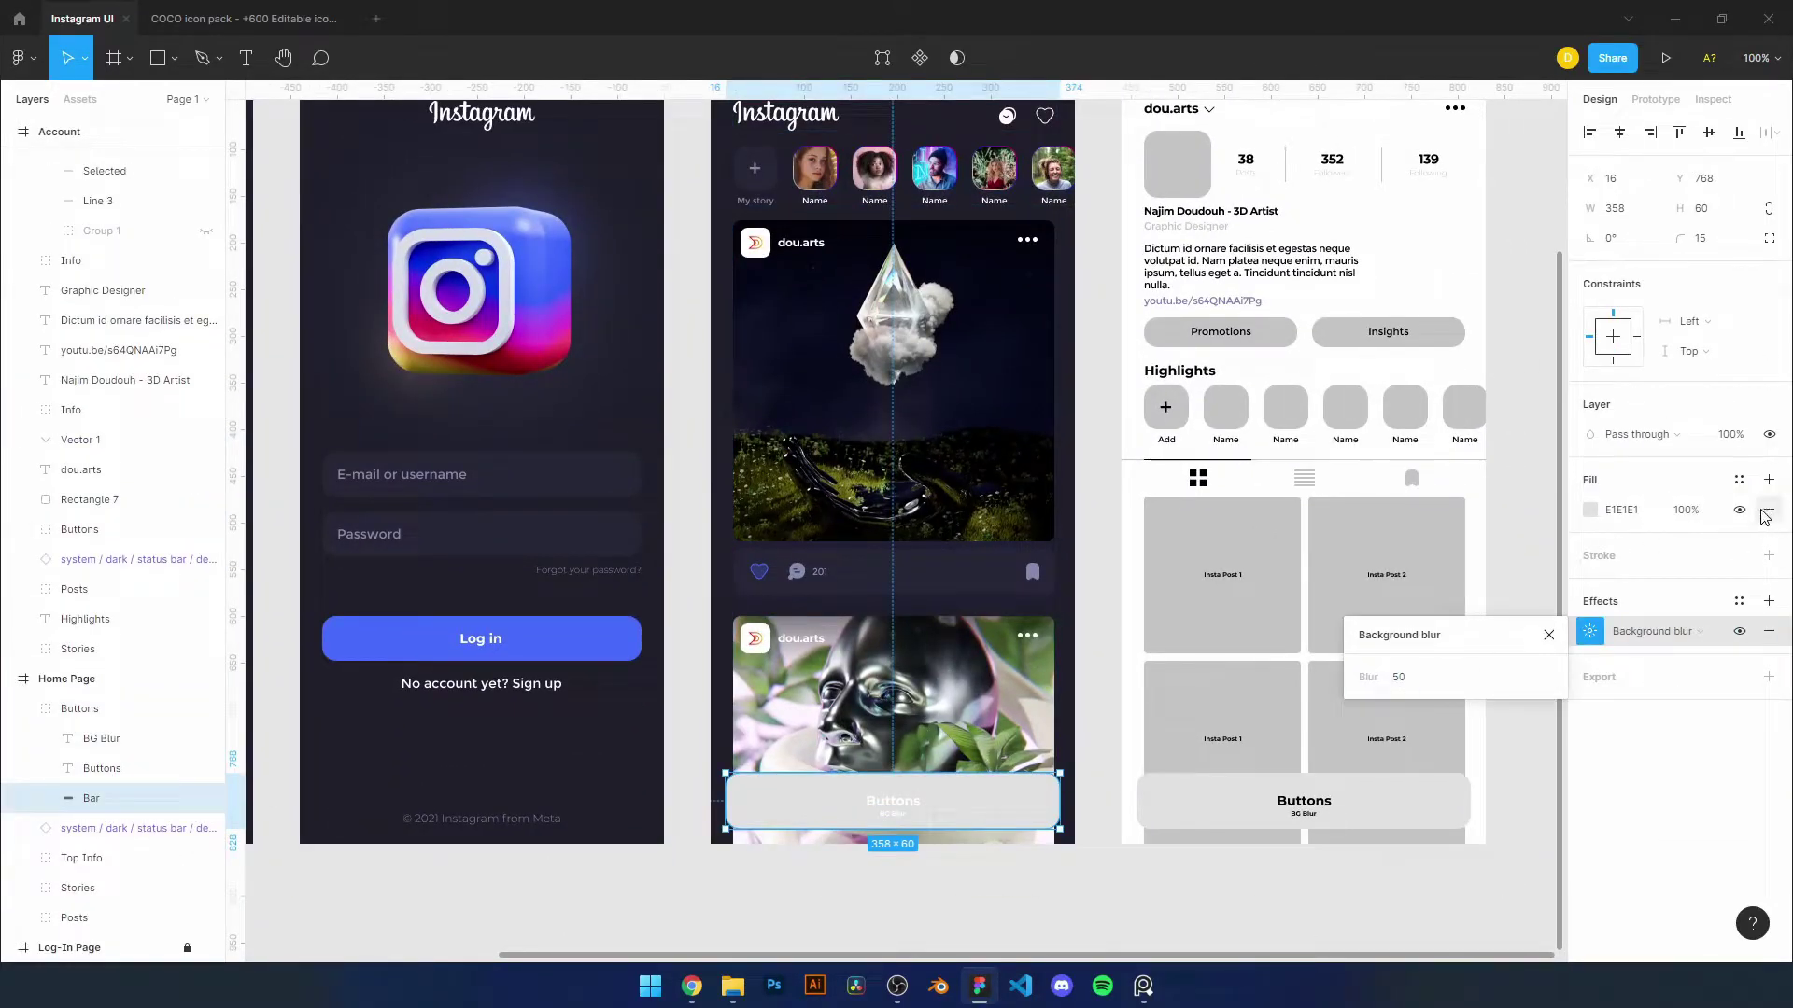
key("Escape")
key("shift+2")
key("shift+Return")
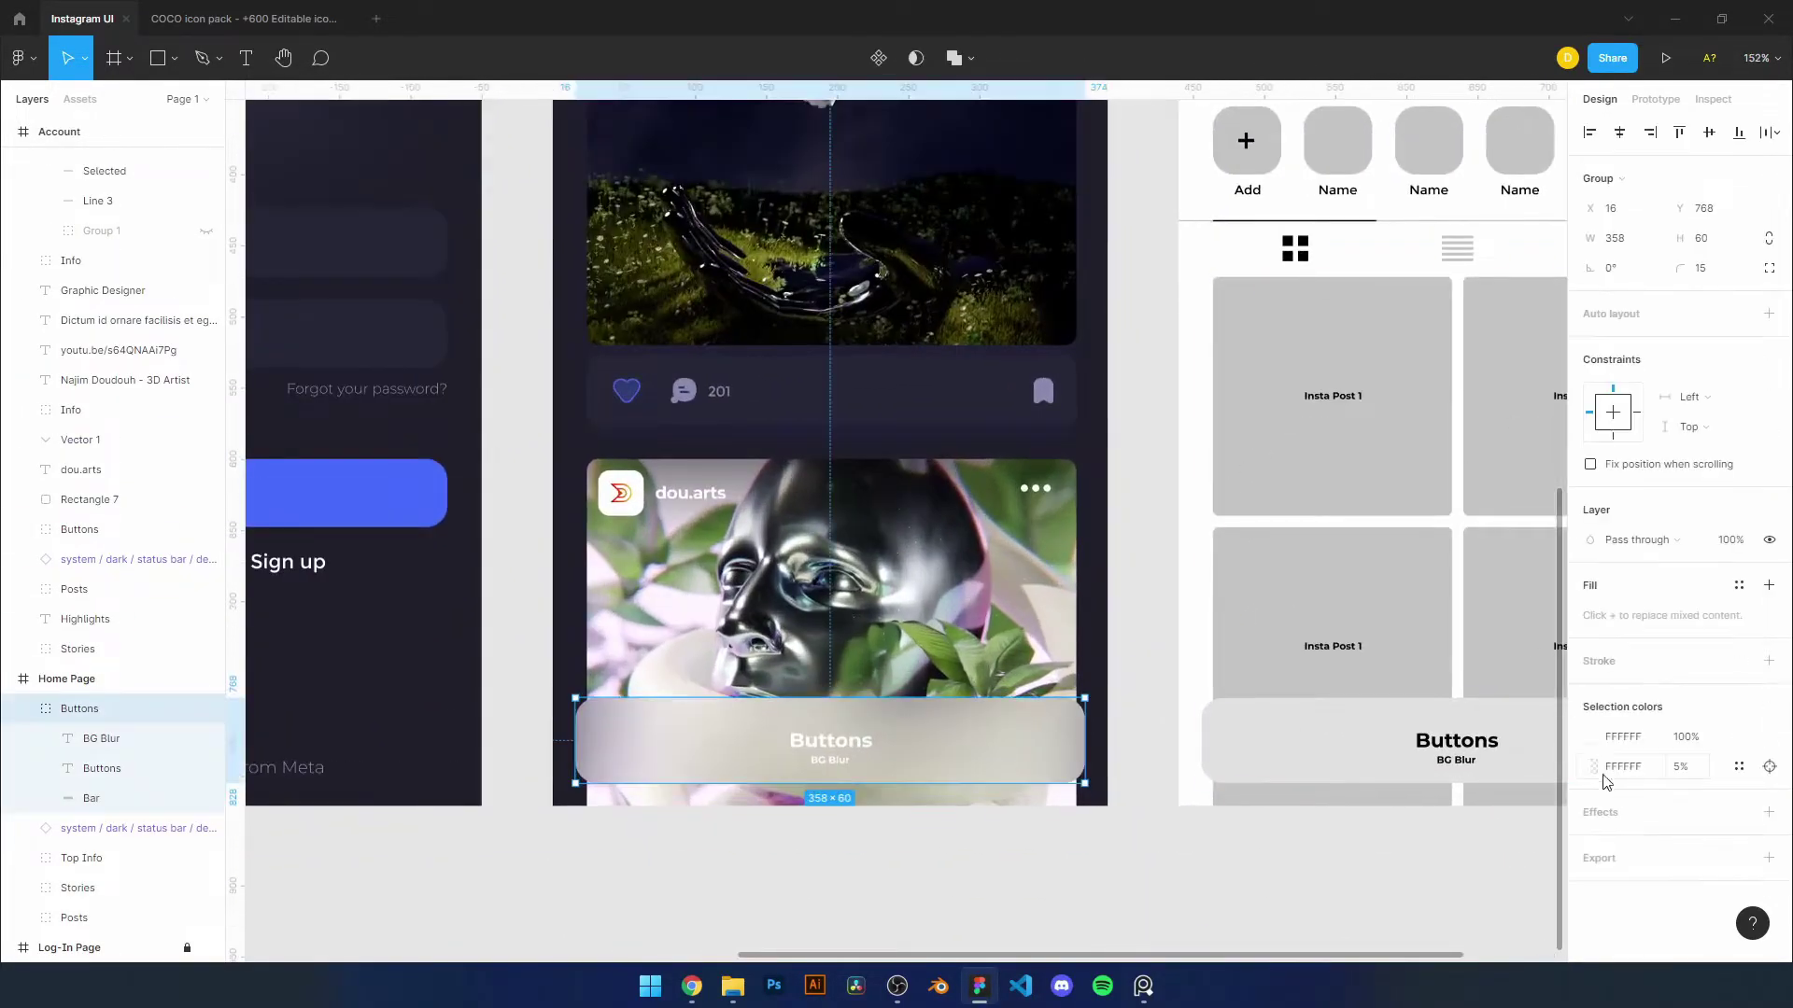
type("20")
key("Return")
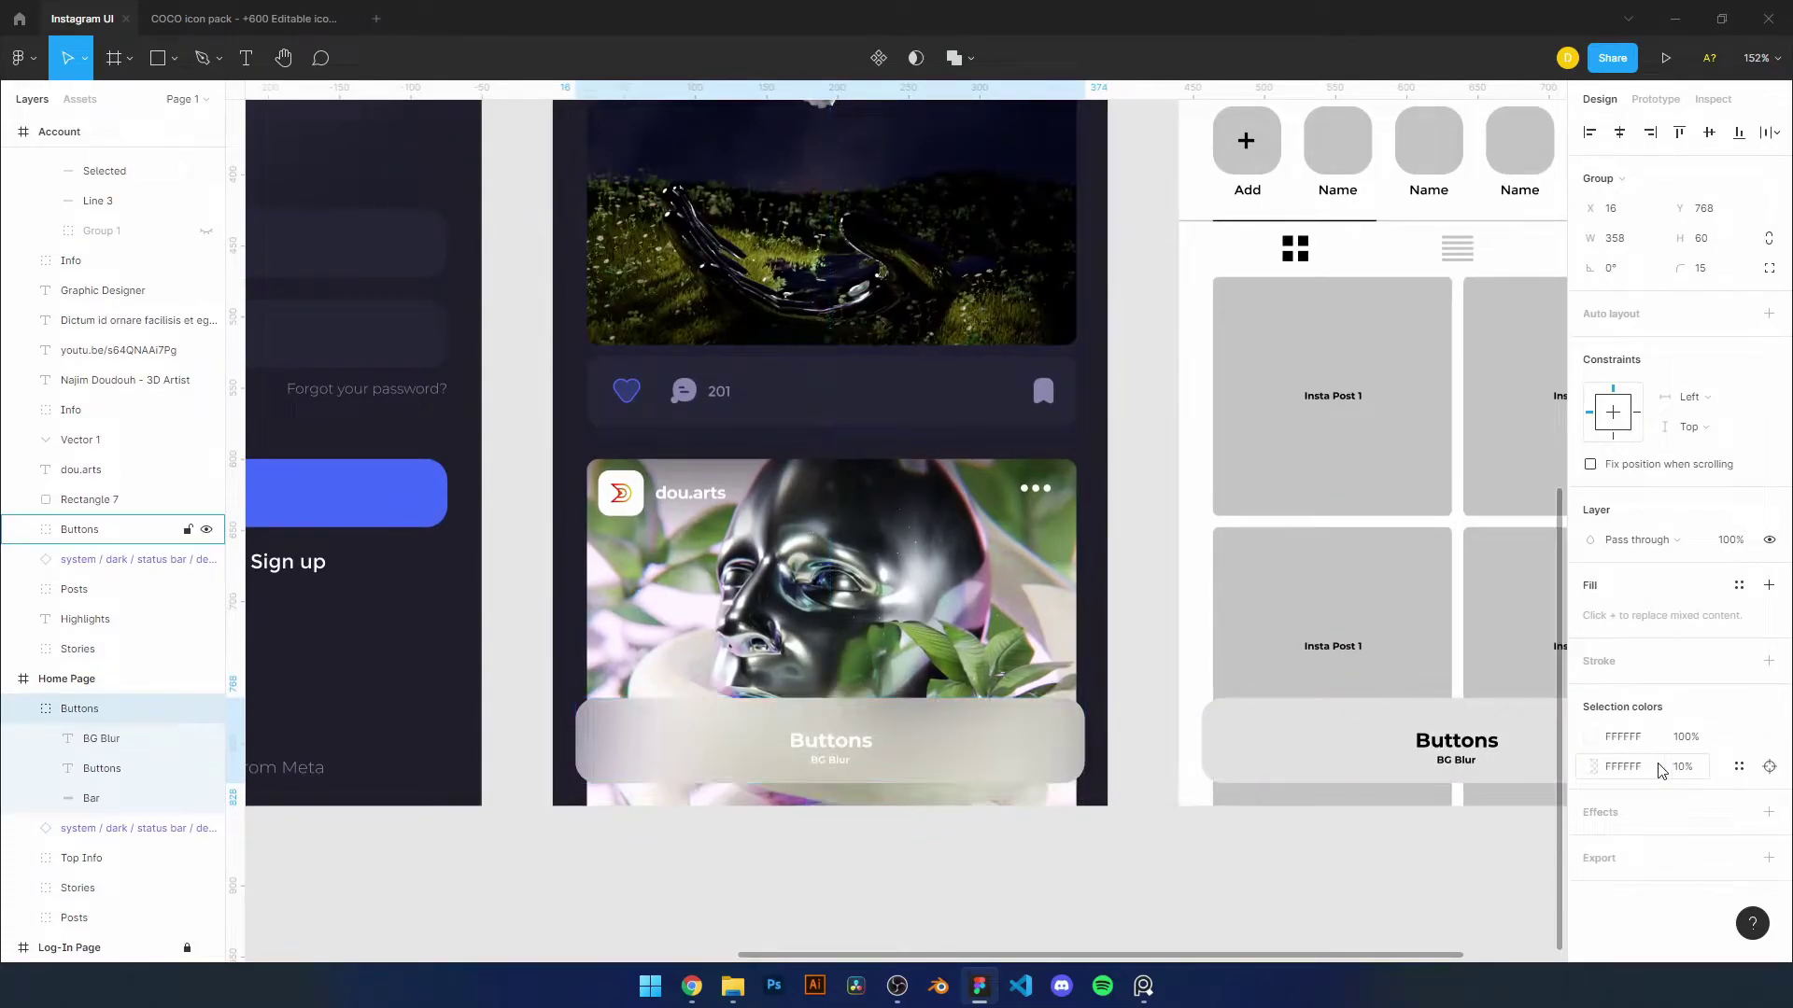
key("shift+1")
key("ctrl+z")
key("ctrl+z")
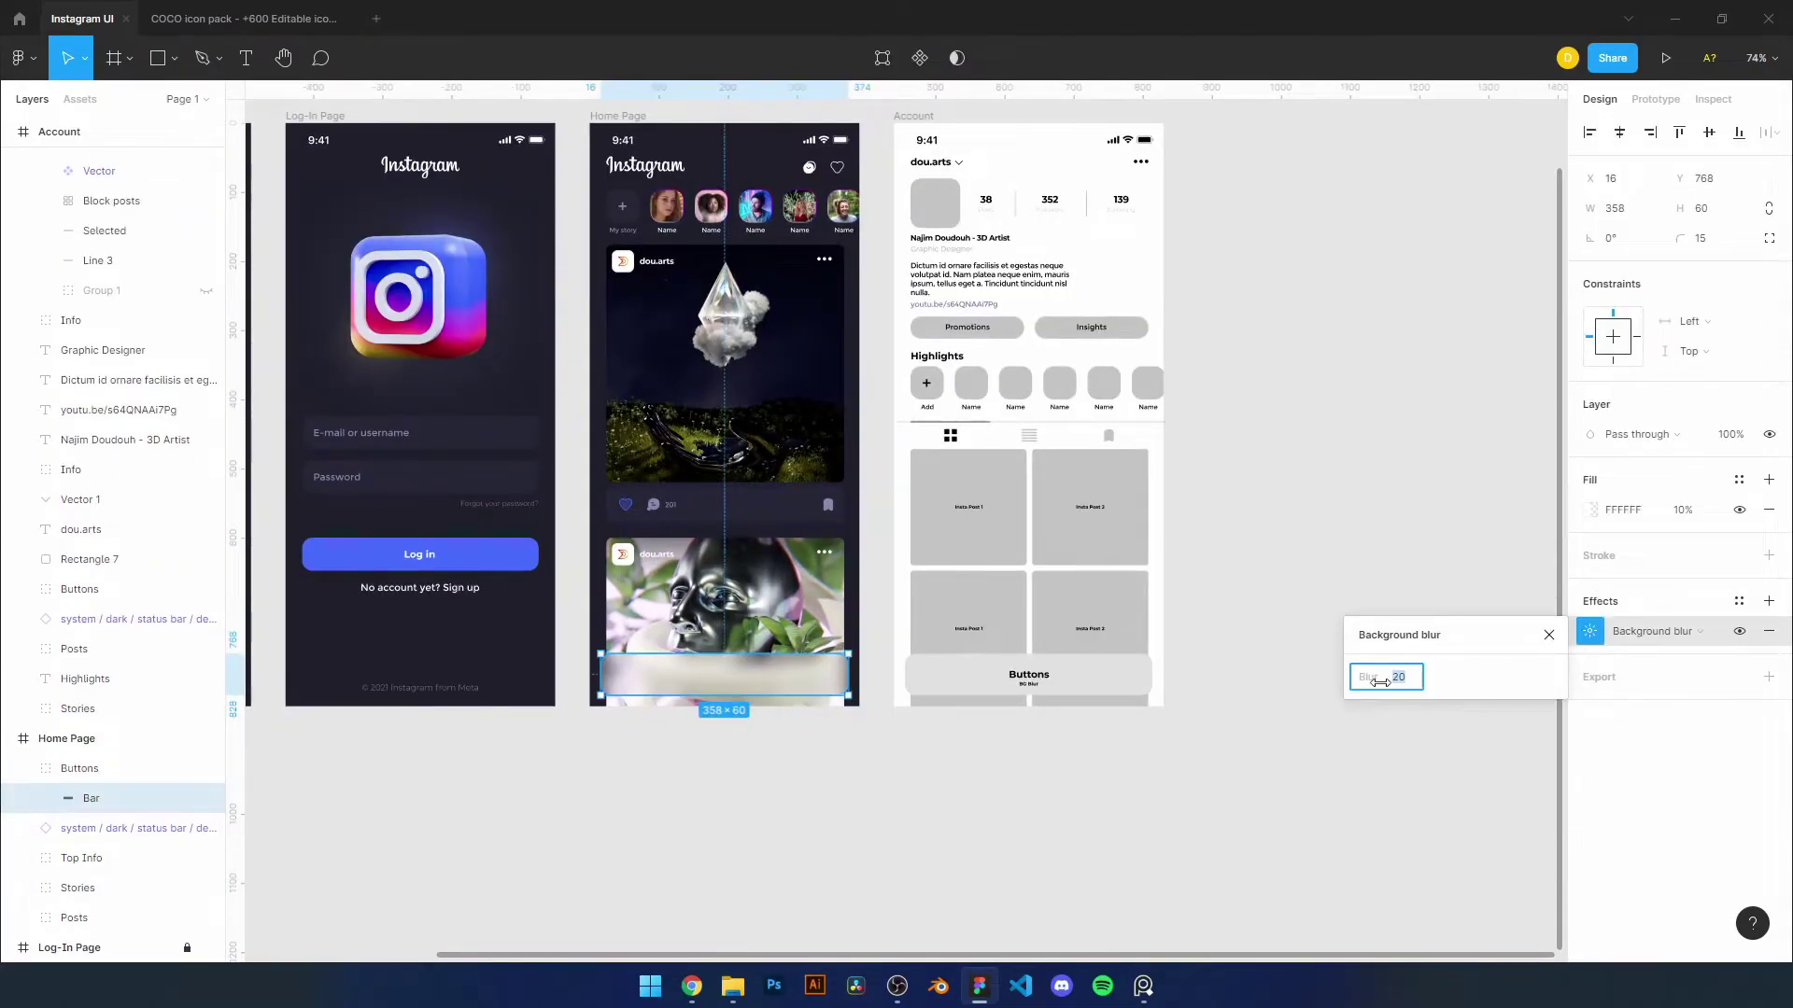
Copy the Insta icon from the icon pack file into the home nav bar
key("ctrl+Tab")
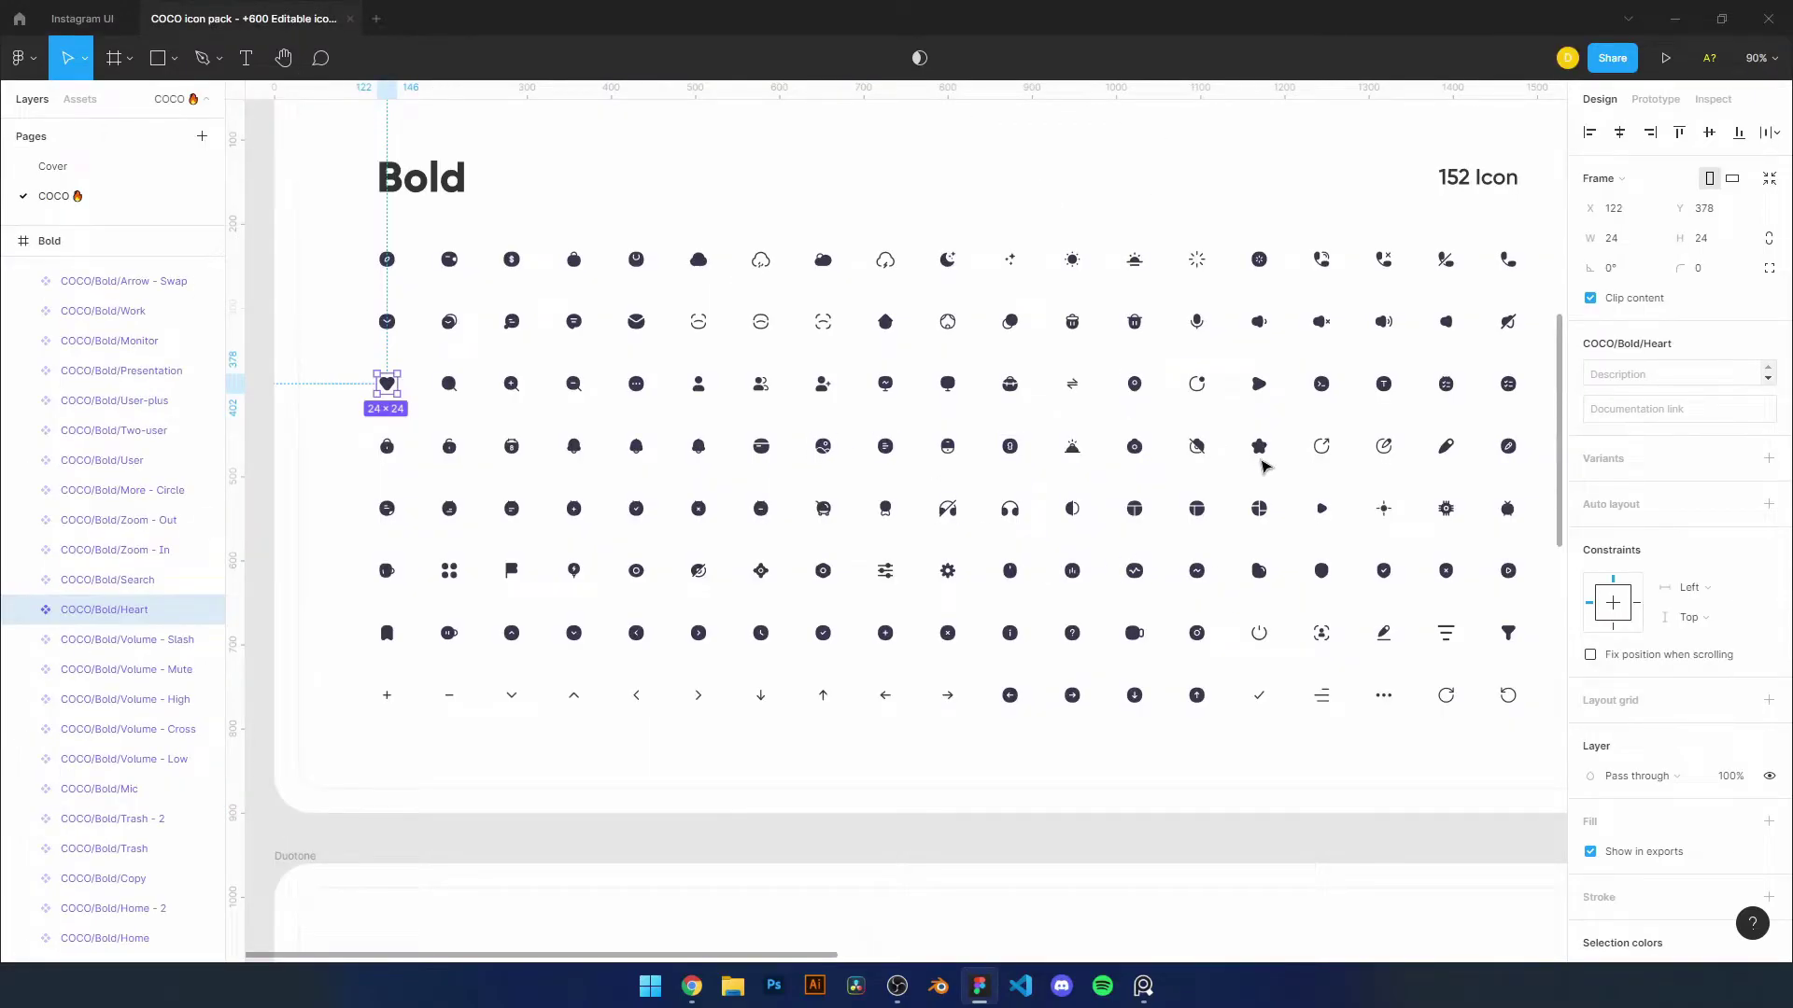
left_click(1258, 264)
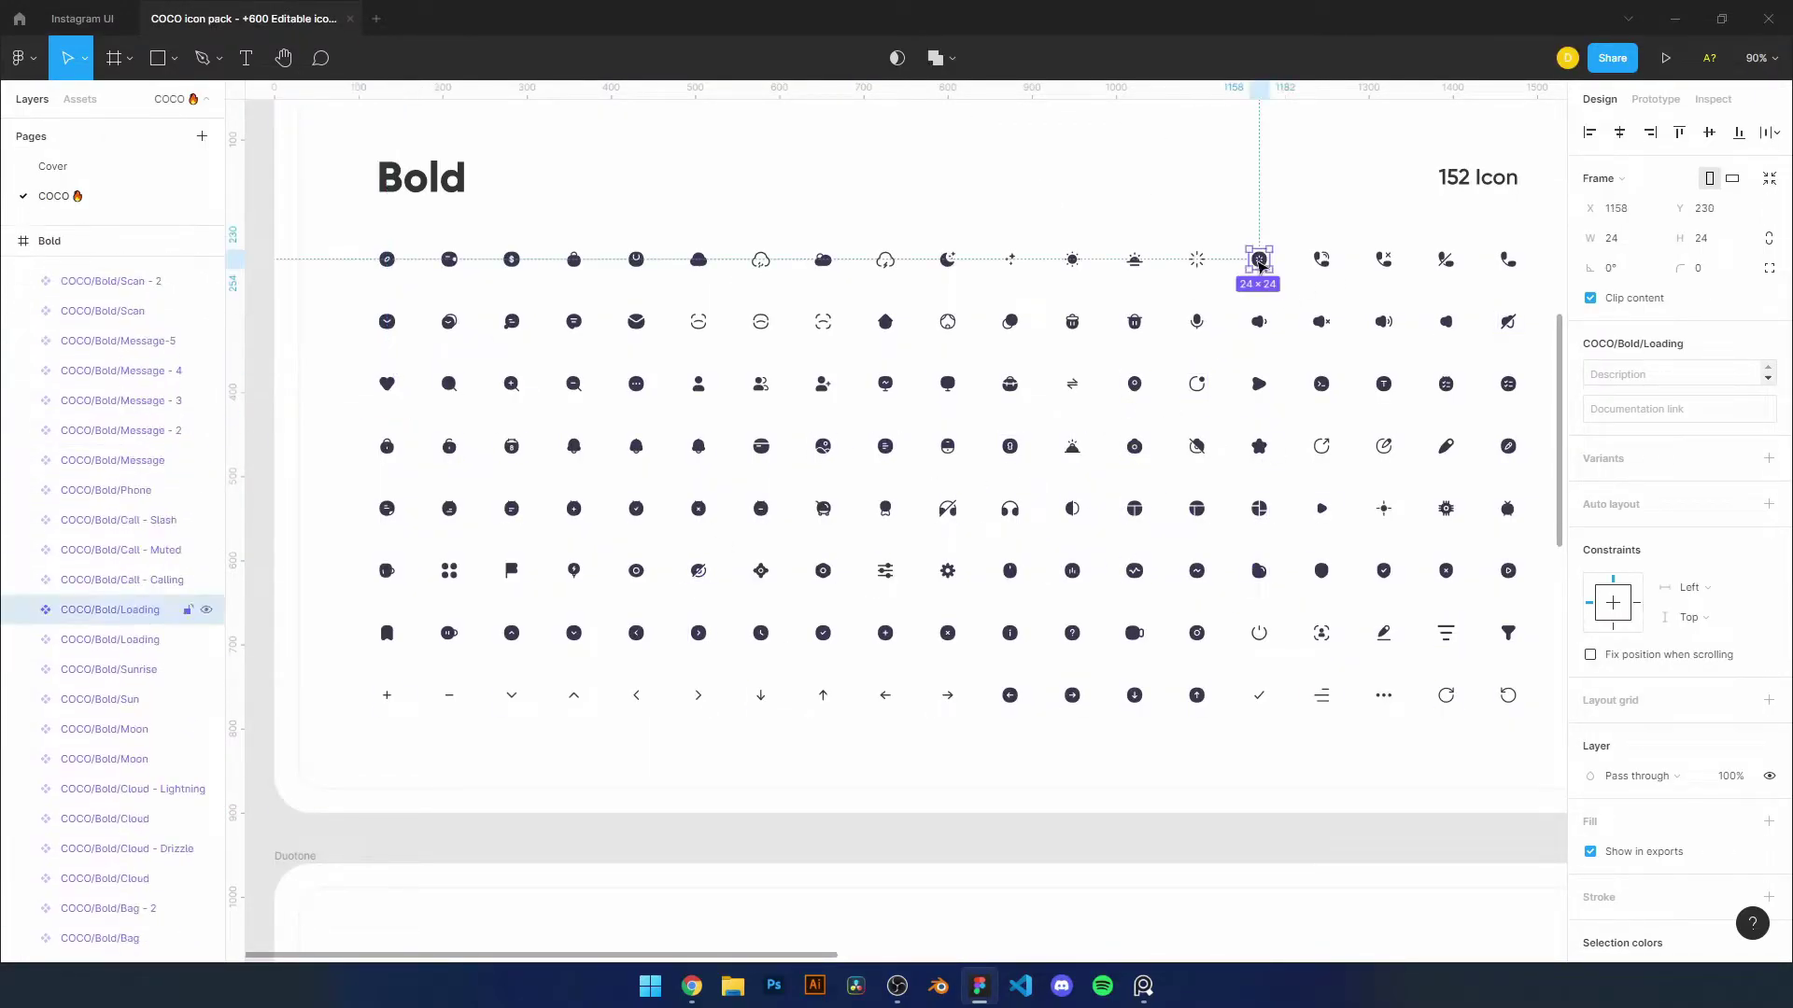
left_click(1196, 633)
key("ctrl+c")
key("ctrl+Tab")
key("ctrl+v")
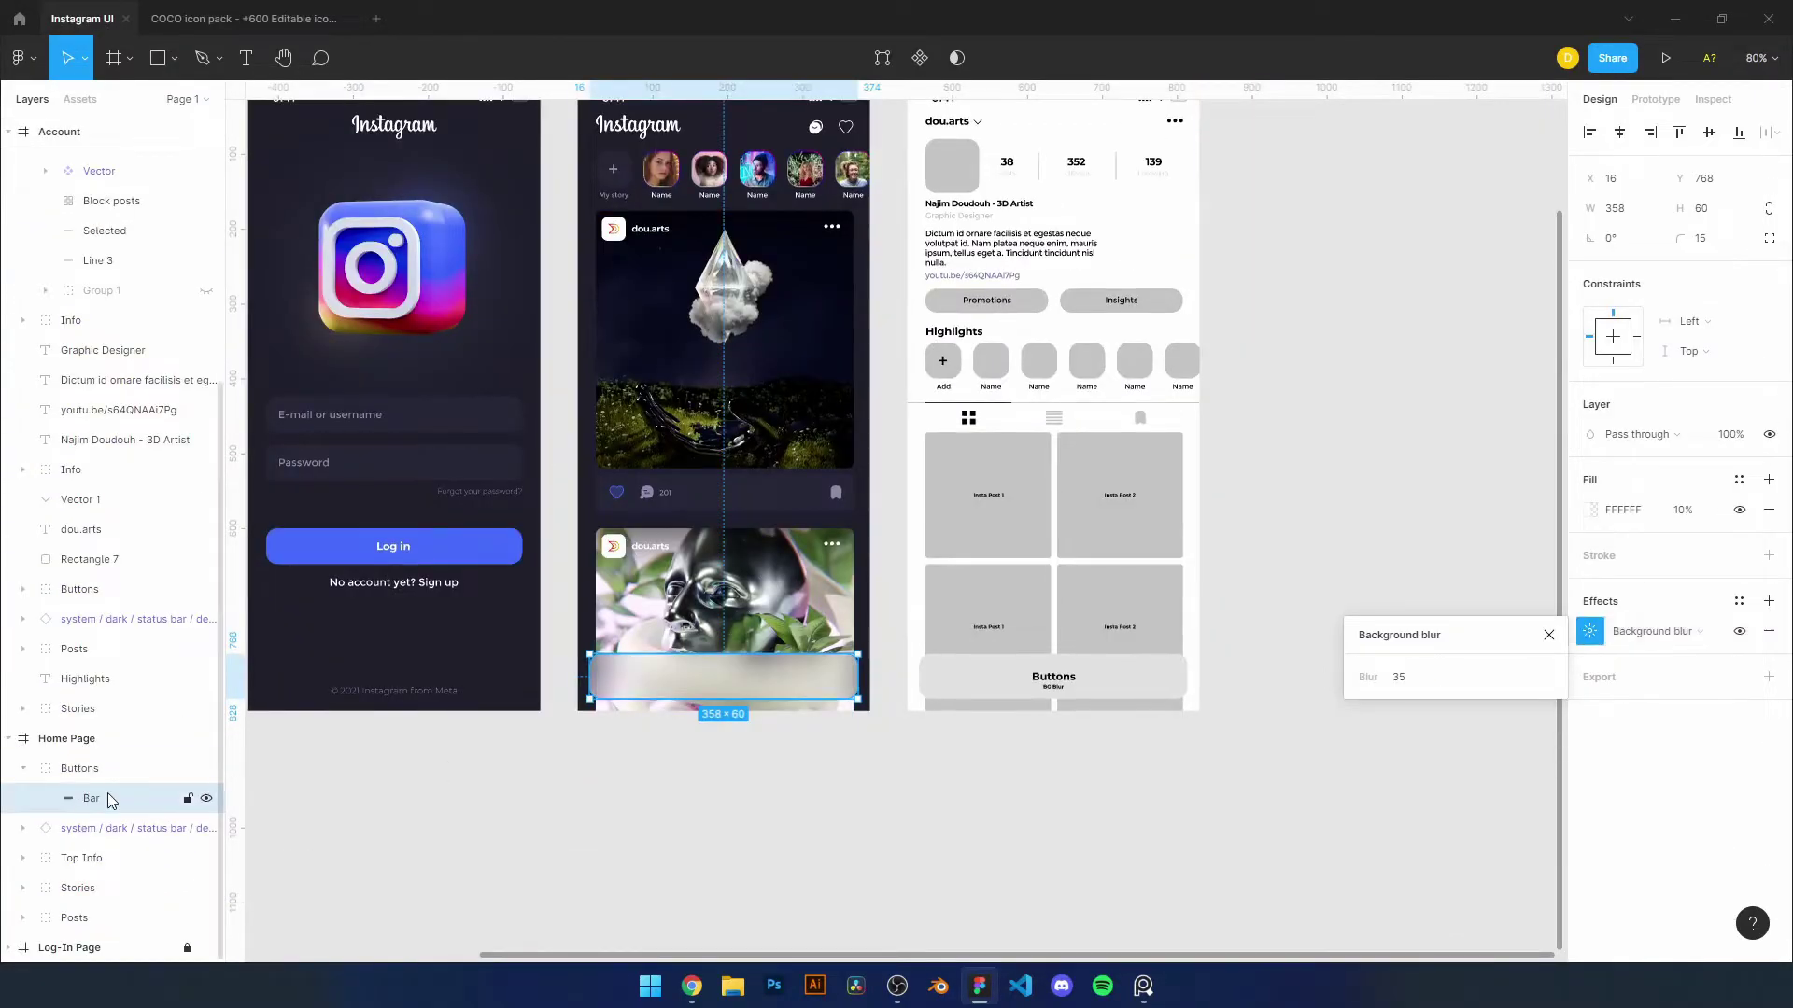
key("shift+2")
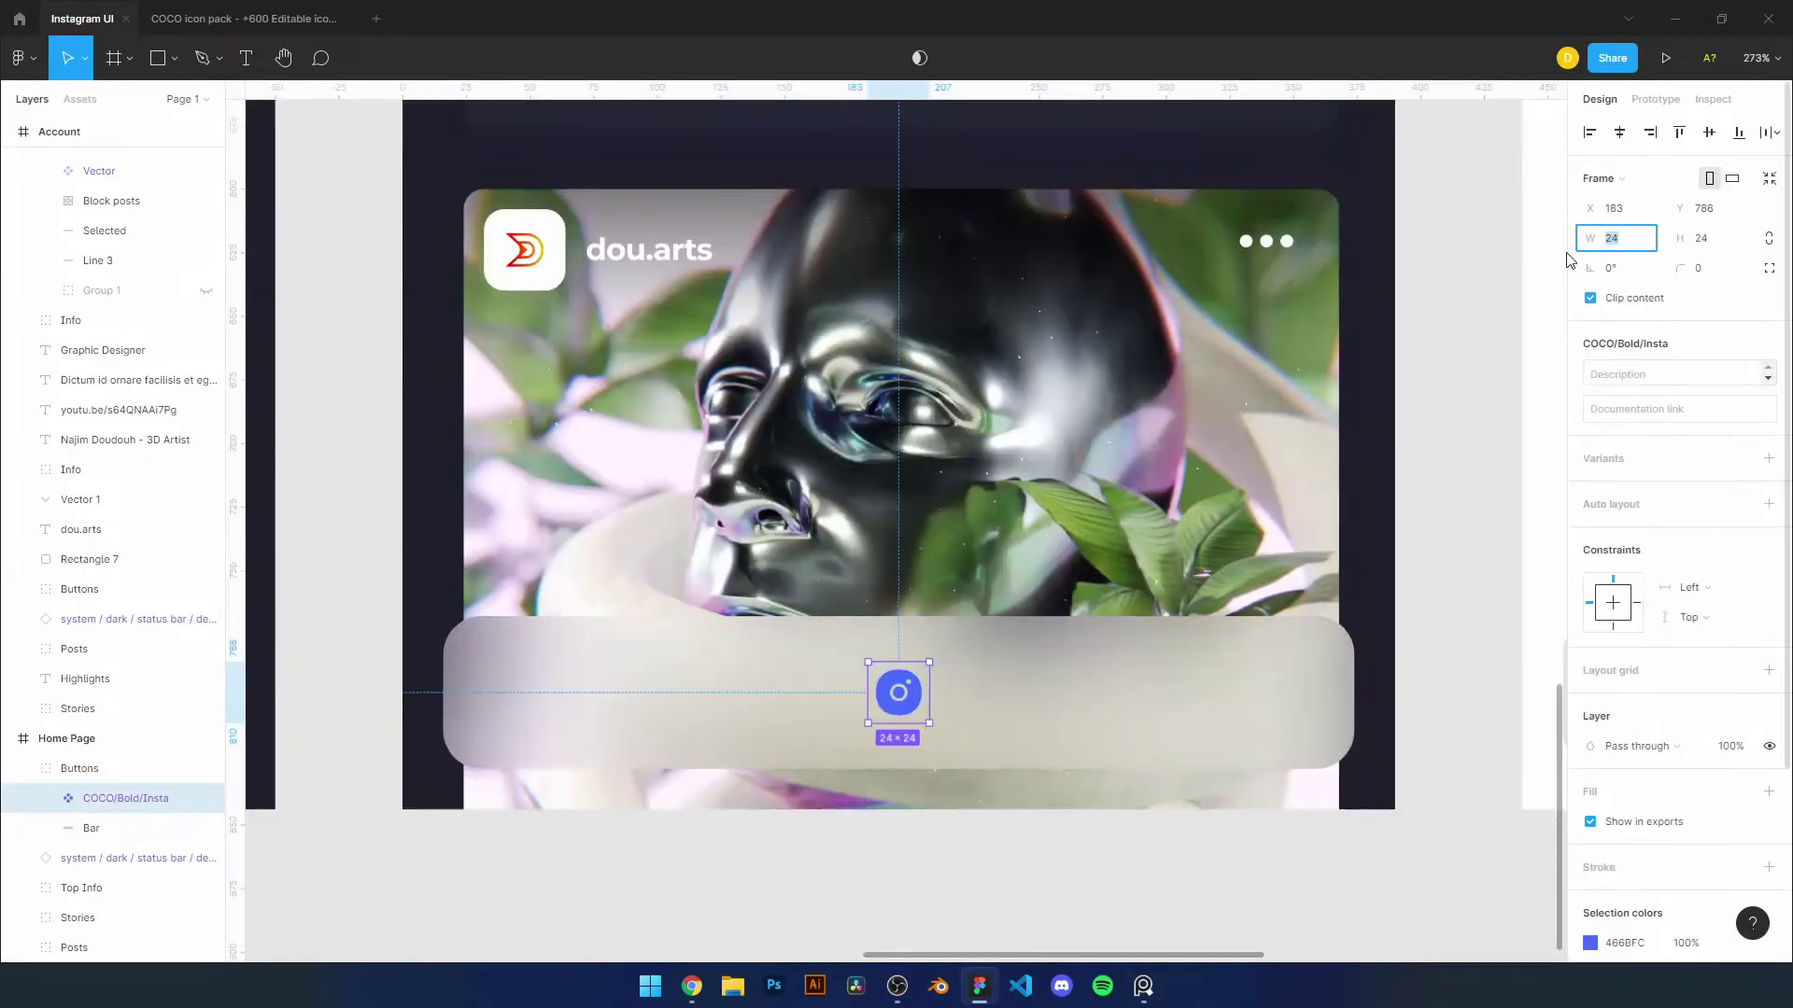
Colour the Insta icon blue #466BFC, draw a matching underline beneath it, and group them
left_click(912, 696)
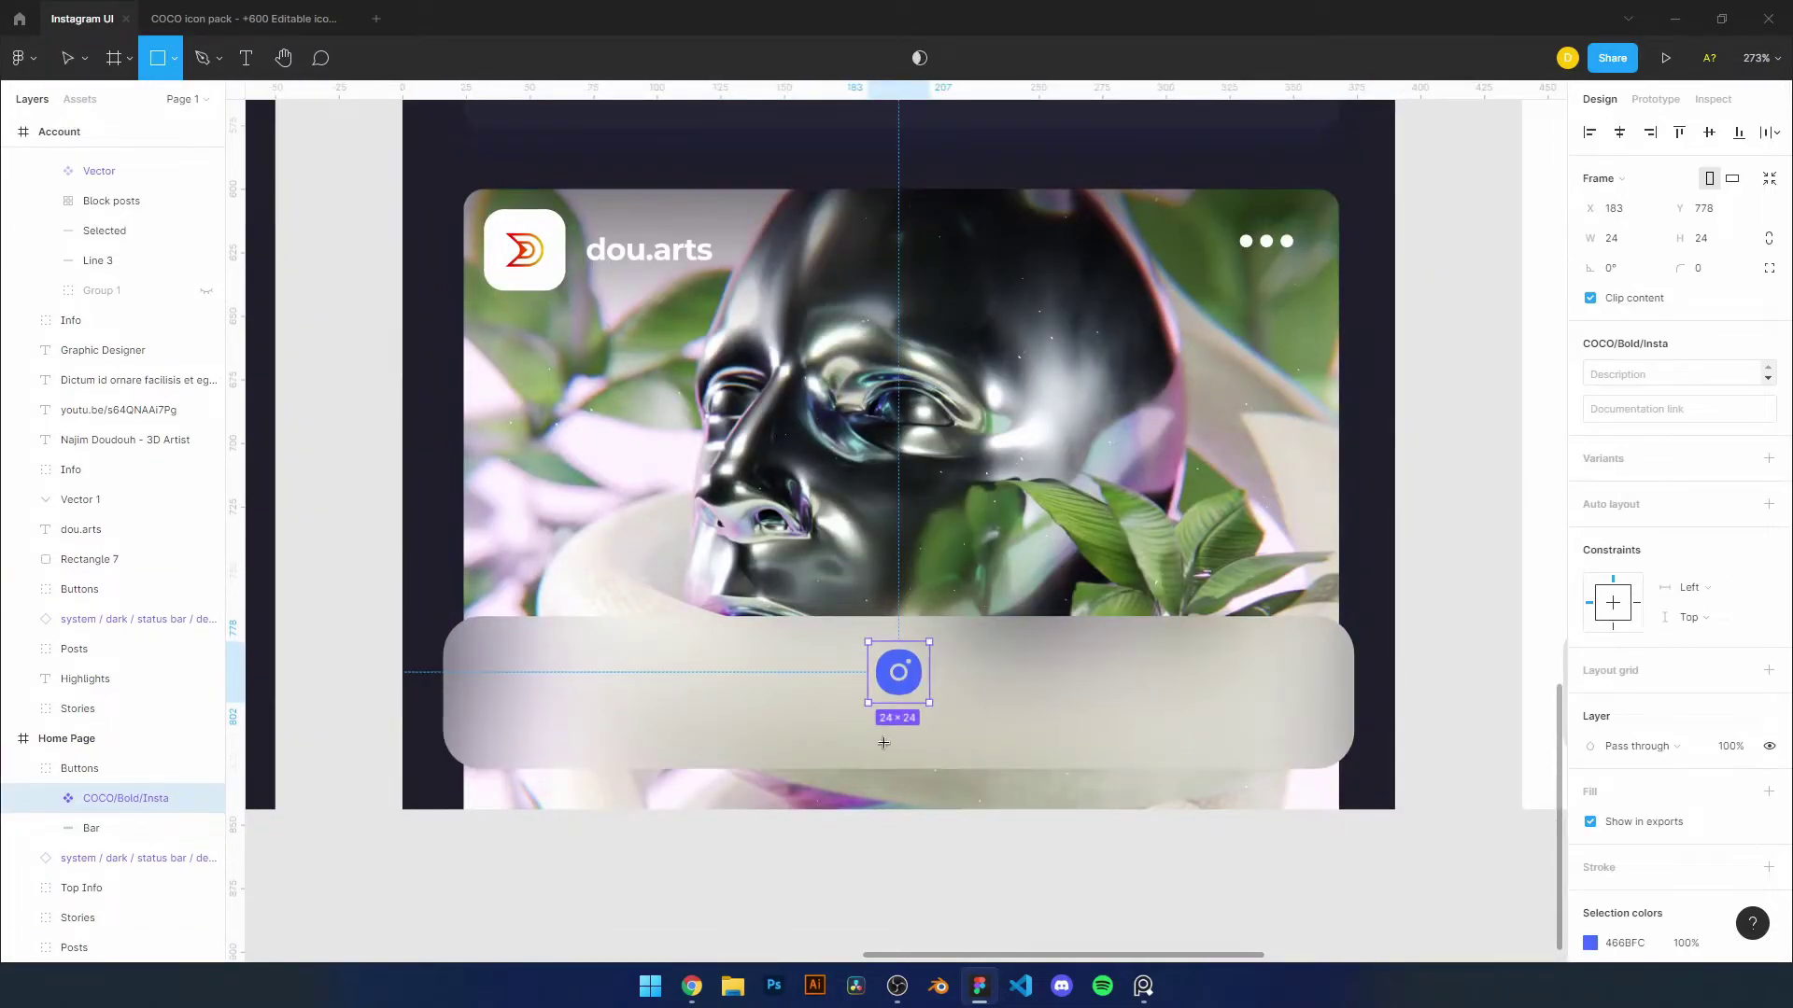
left_click_drag(869, 707, 929, 712)
left_click(1590, 510)
key("Escape")
left_click(125, 828, "shift")
key("ctrl+g")
Size the underline to 24×2 and nudge the Insta icon group to the nav bar's left
left_click_drag(1082, 653, 1081, 661)
scroll(1502, 403, "down", 1)
left_click(1615, 208)
scroll(1393, 781, "down", 5)
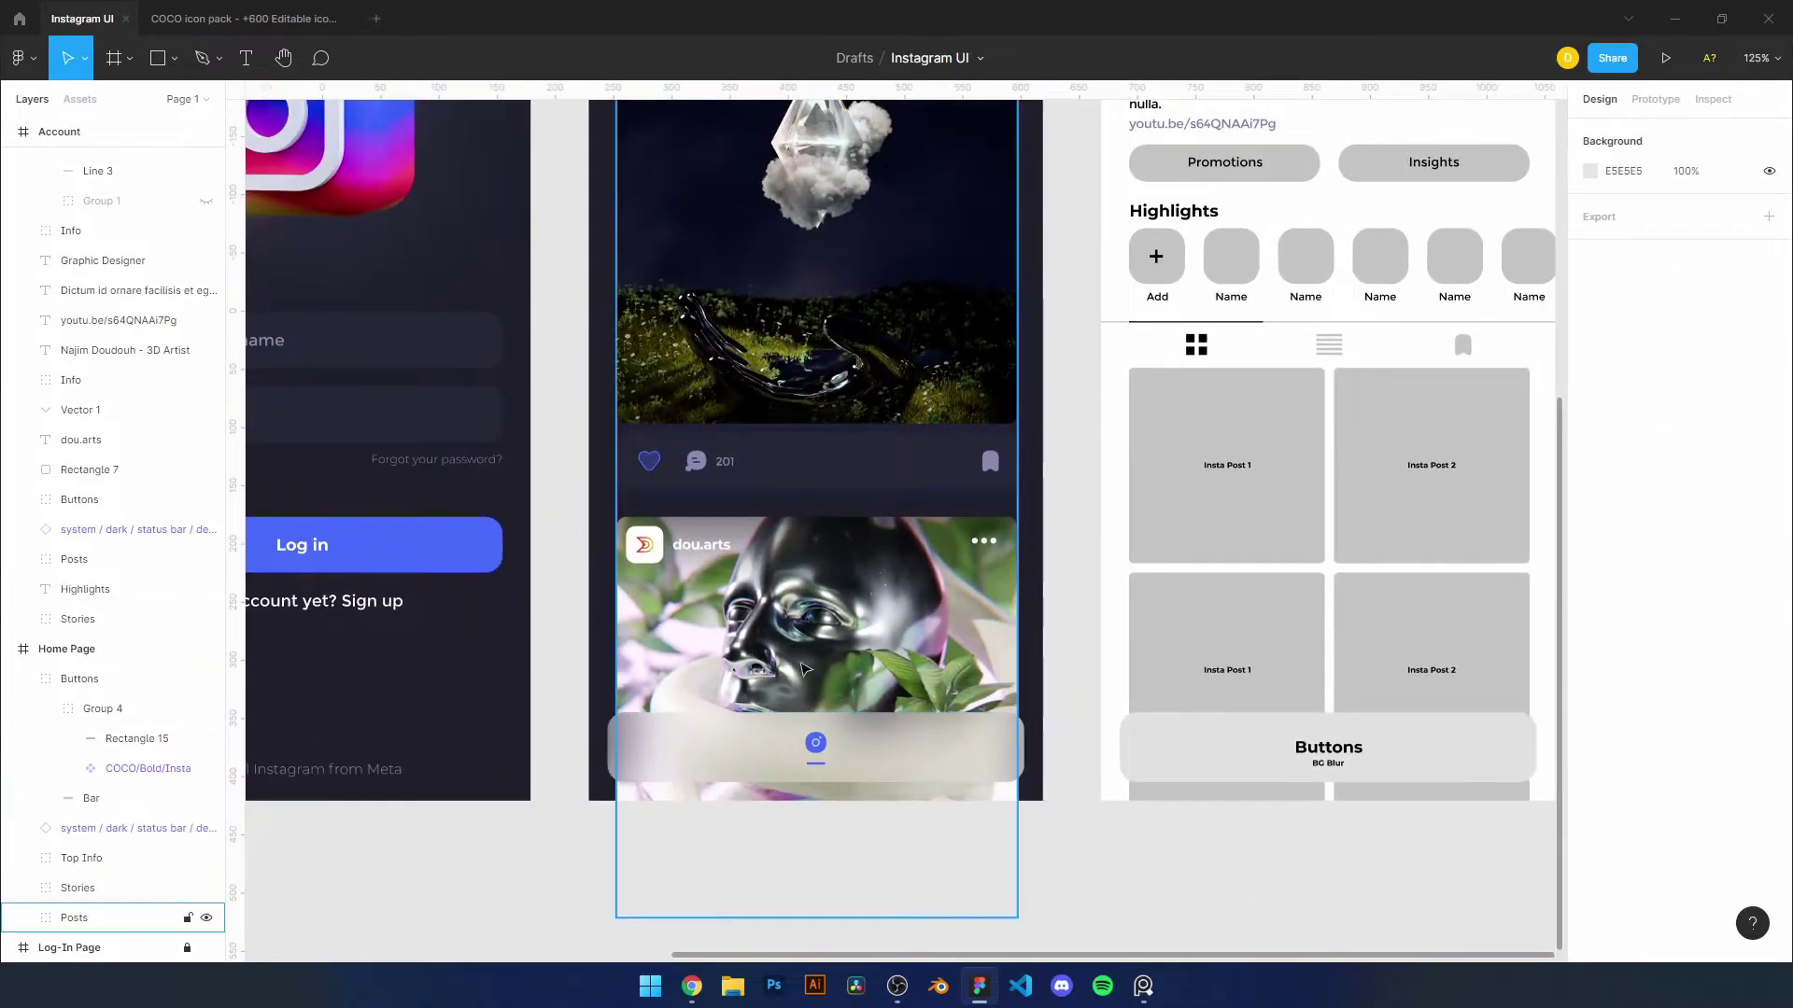
left_click(140, 770)
left_click(106, 800, "shift")
key("ctrl+z")
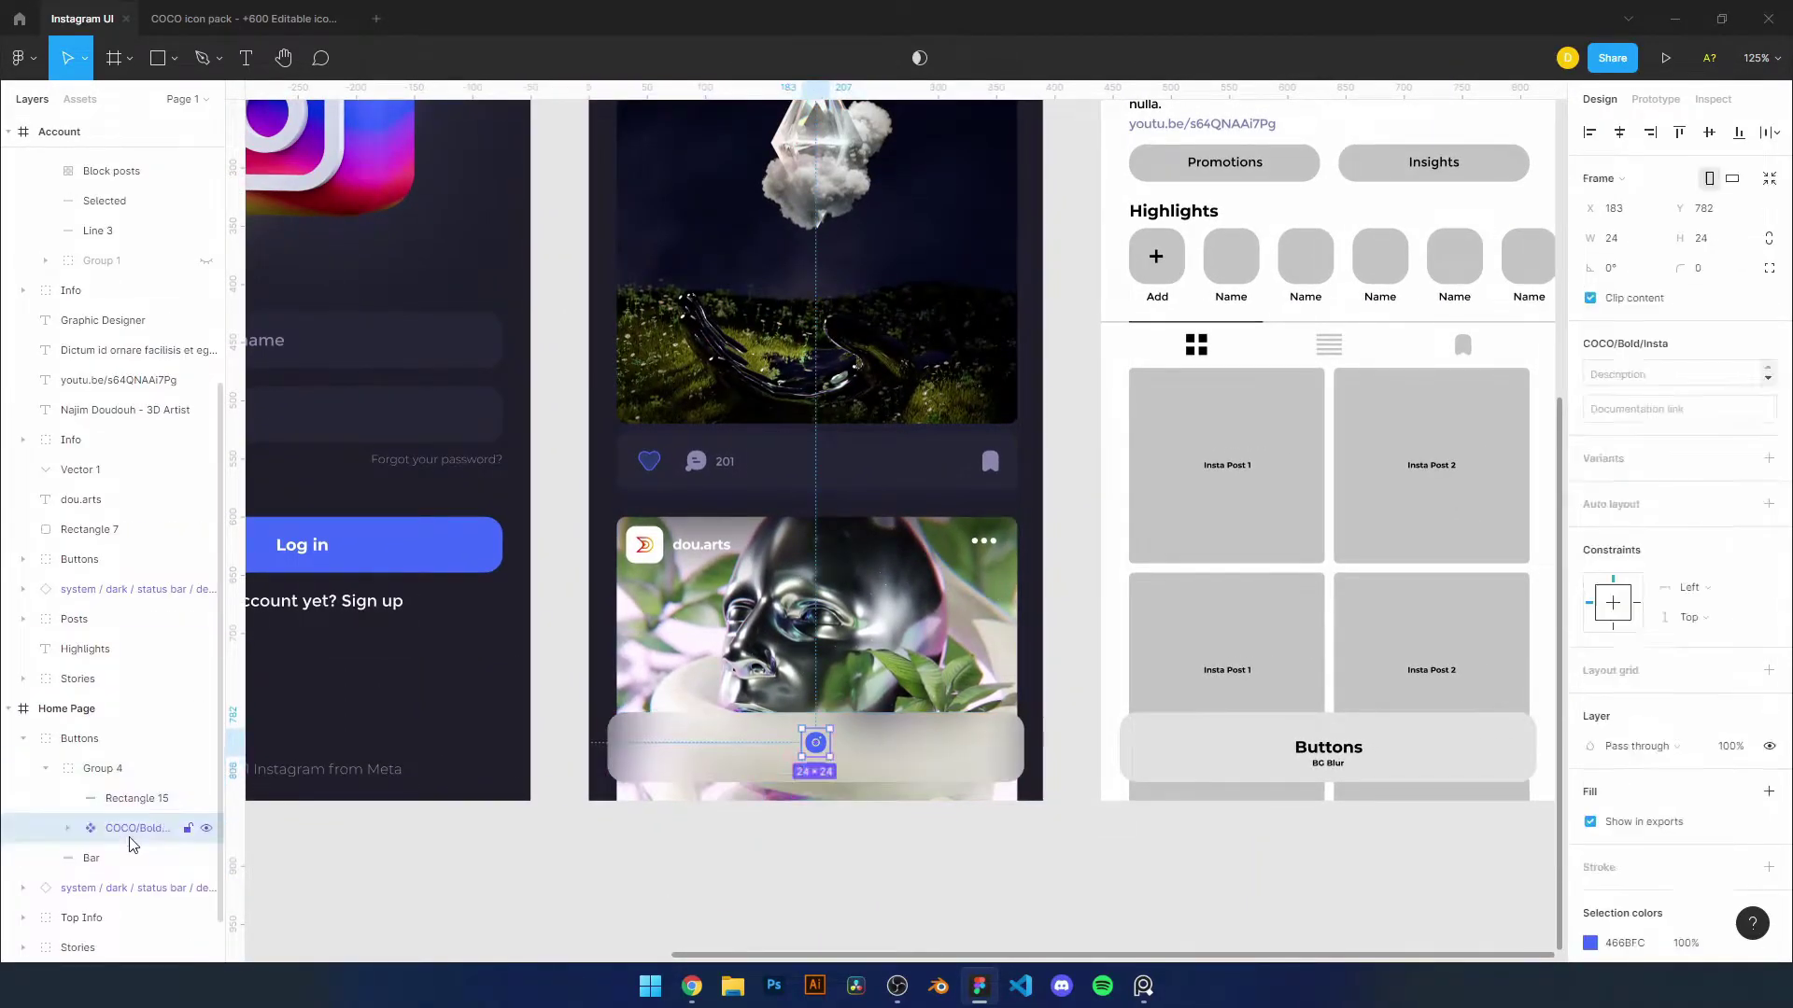
key("Left")
key("Left")
scroll(651, 758, "up", 5, "ctrl")
key("shift+0")
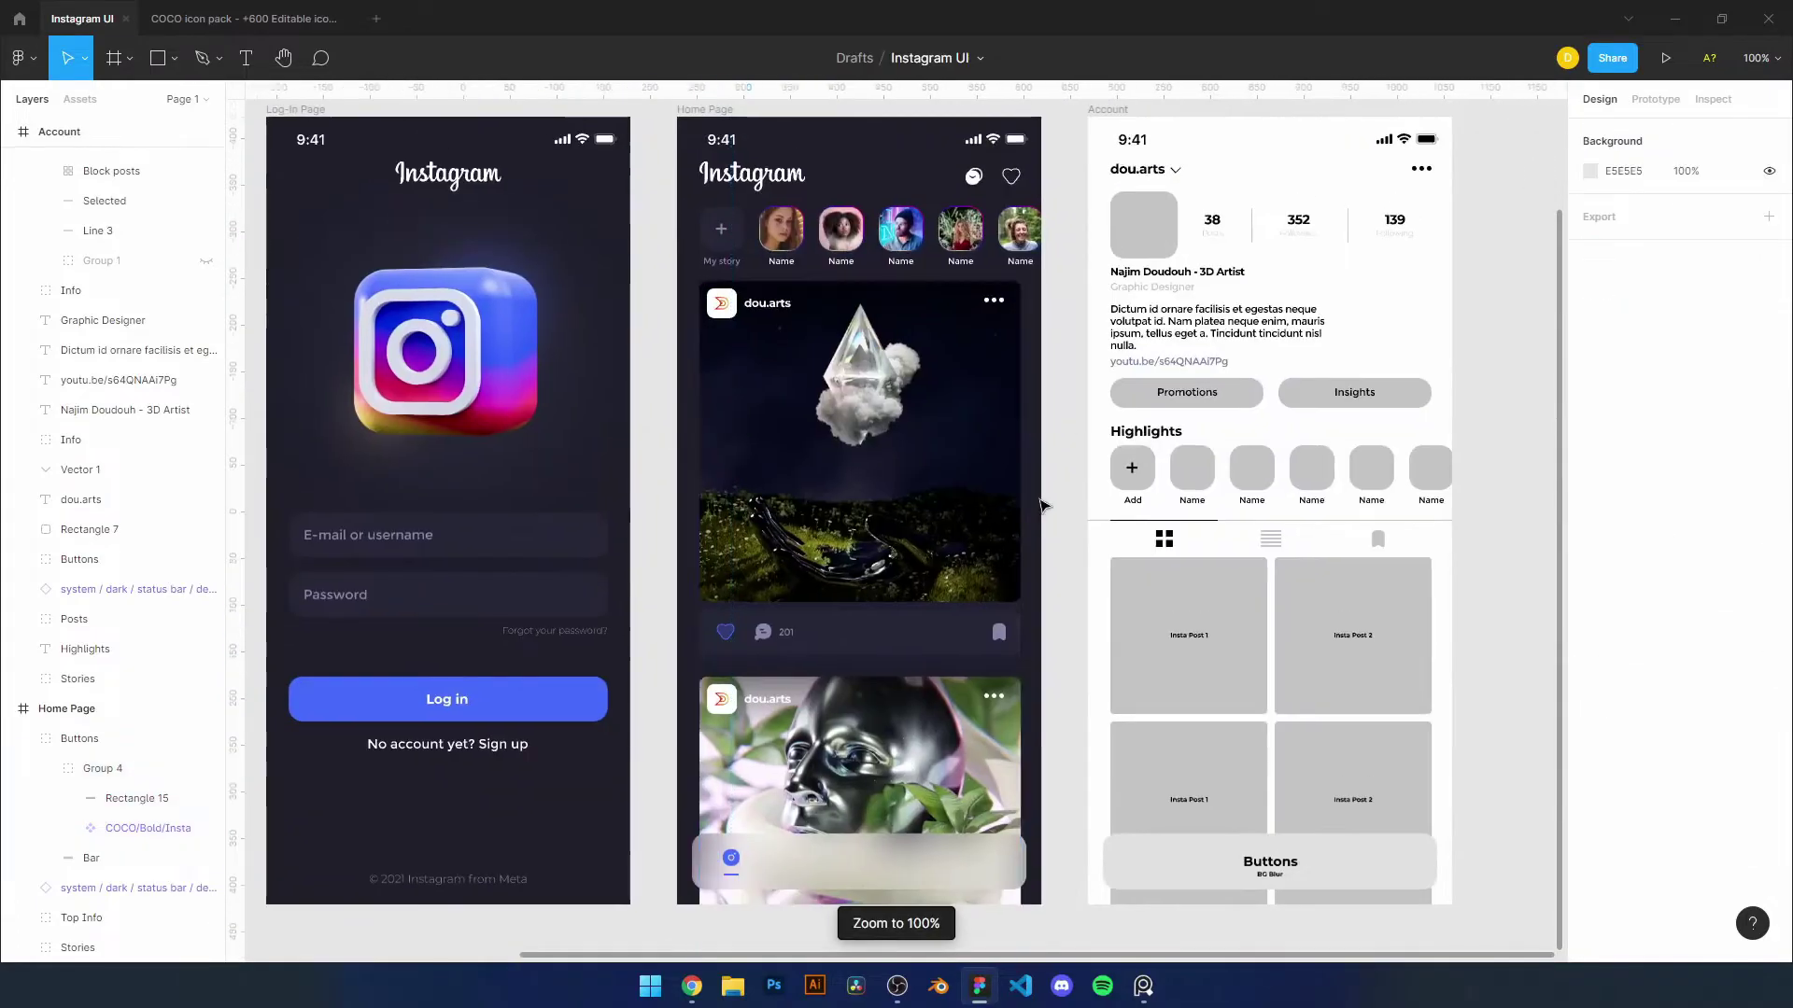
scroll(892, 648, "down", 1, "ctrl")
key("shift+Return")
left_click(1590, 767)
Give the nav bar's Search icon a muted grey colour
scroll(971, 883, "up", 1, "ctrl")
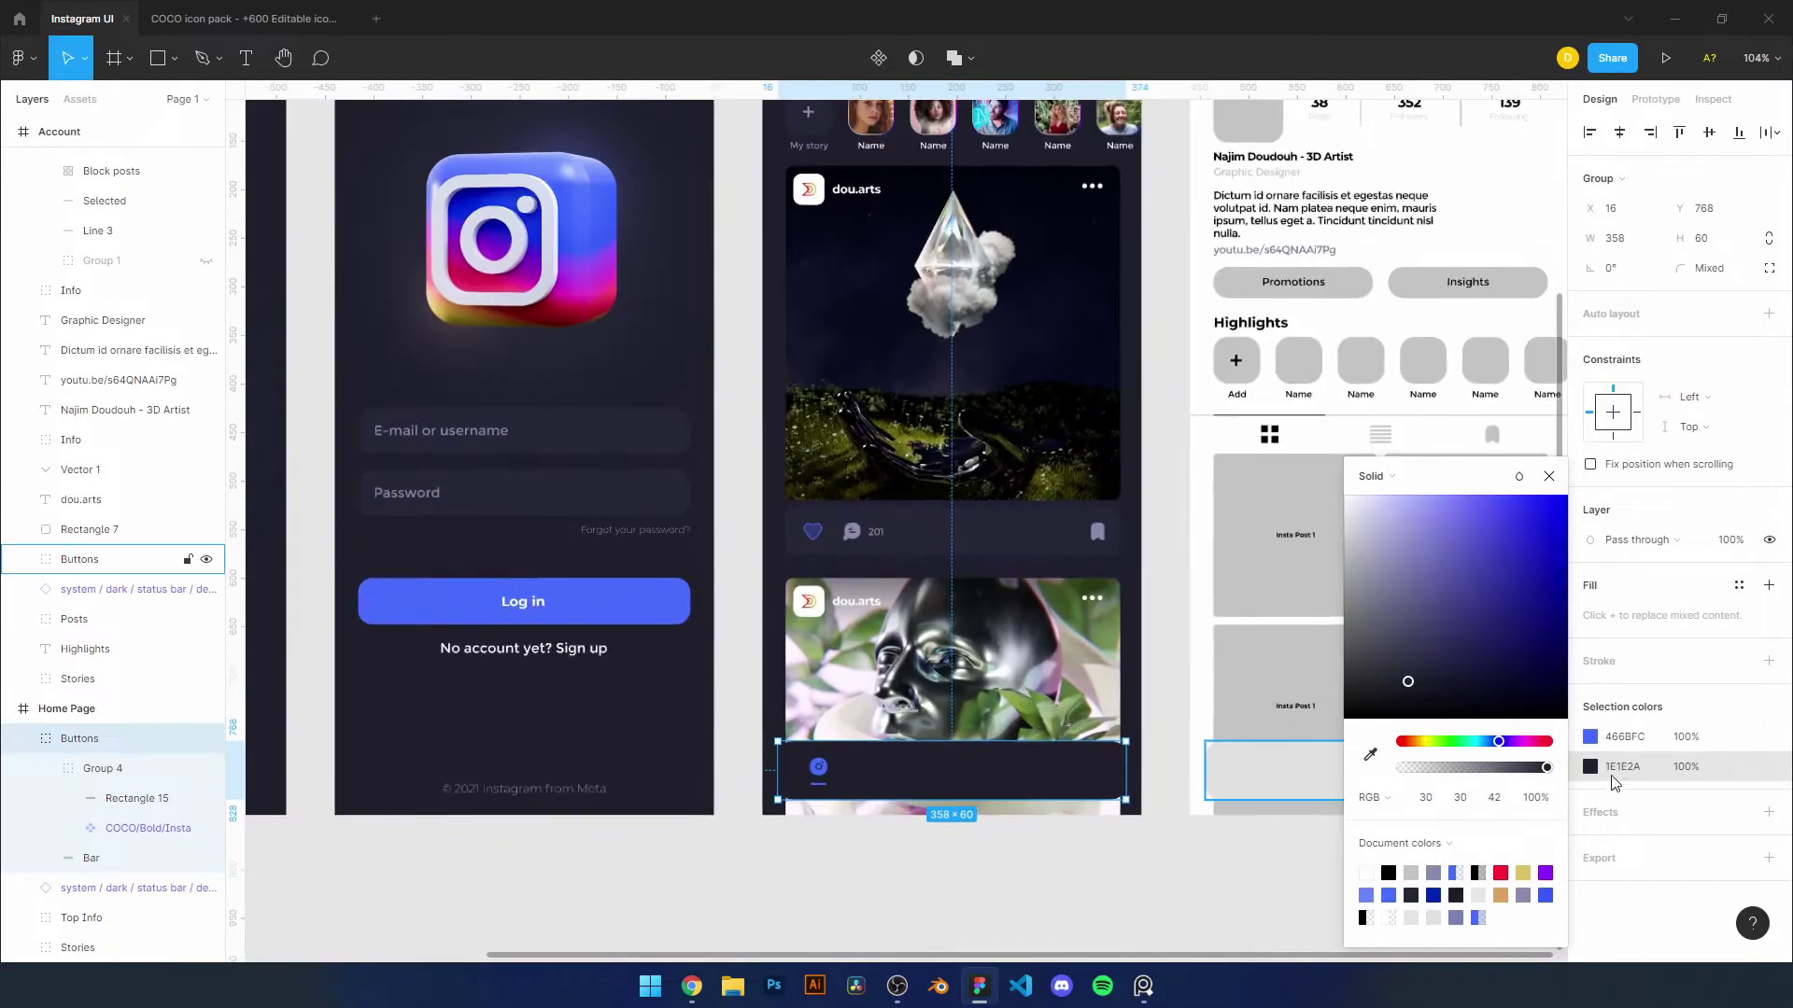
left_click(1686, 766)
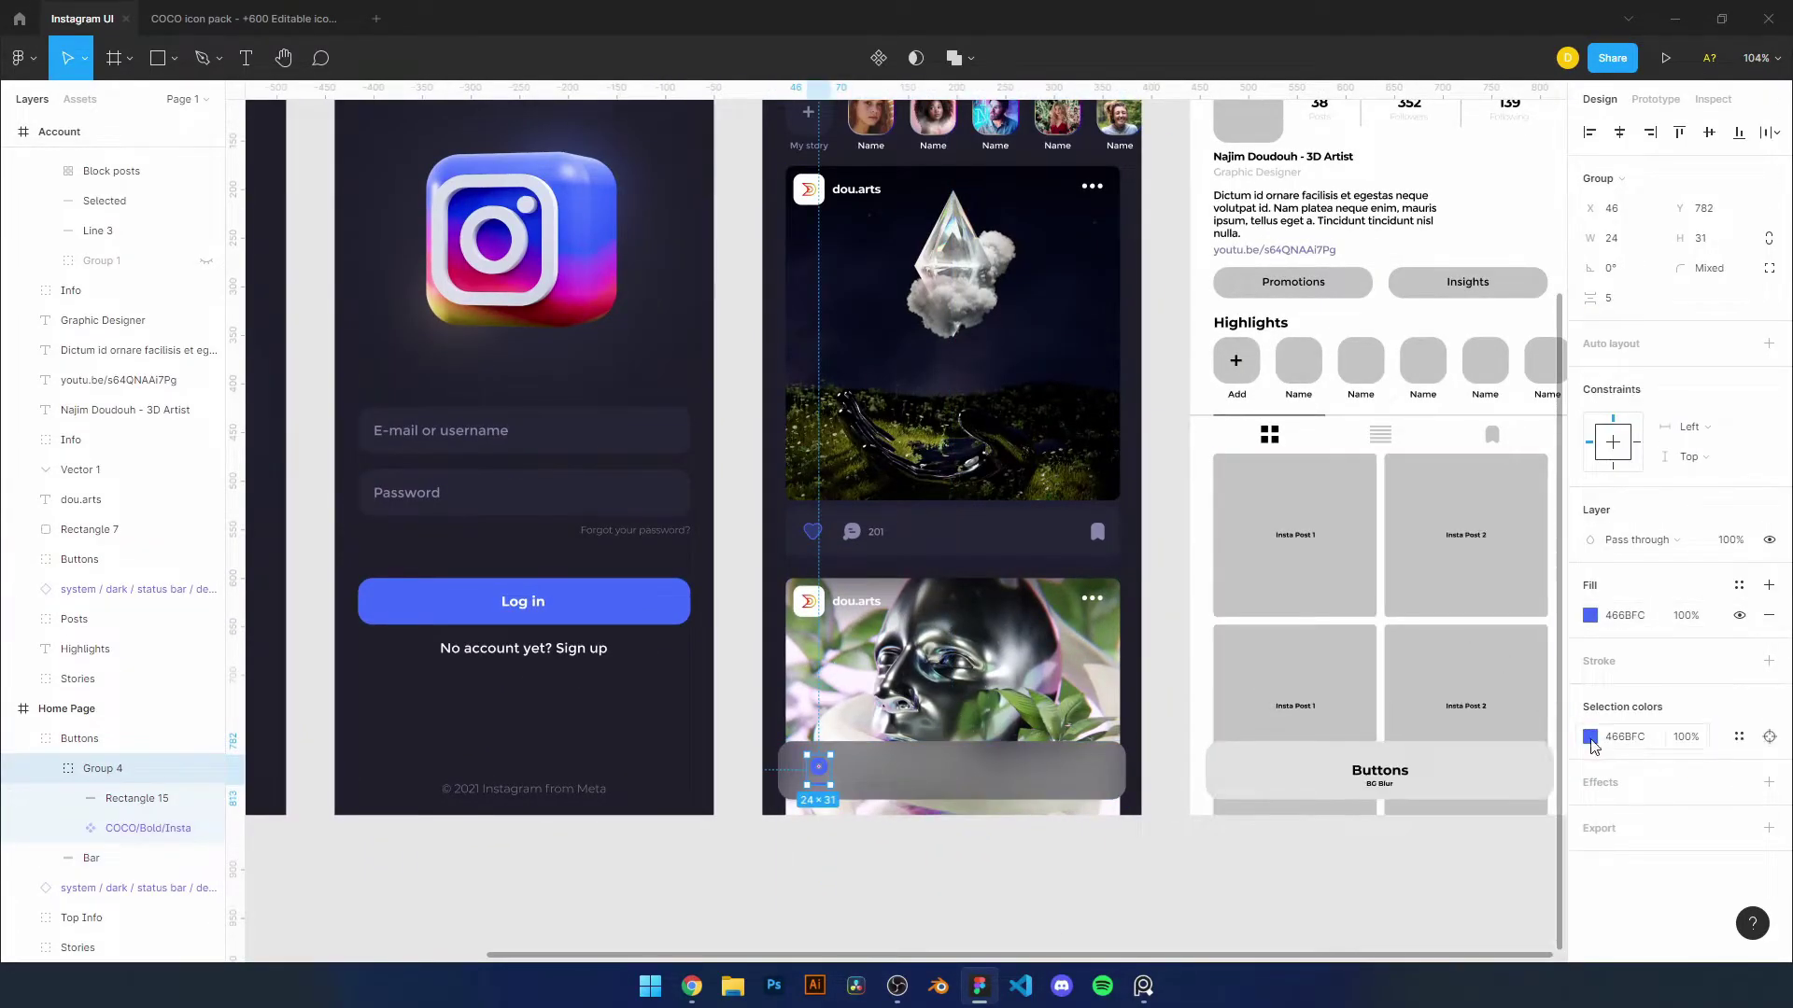
left_click(654, 887)
scroll(644, 682, "down", 2)
scroll(640, 676, "up", 1)
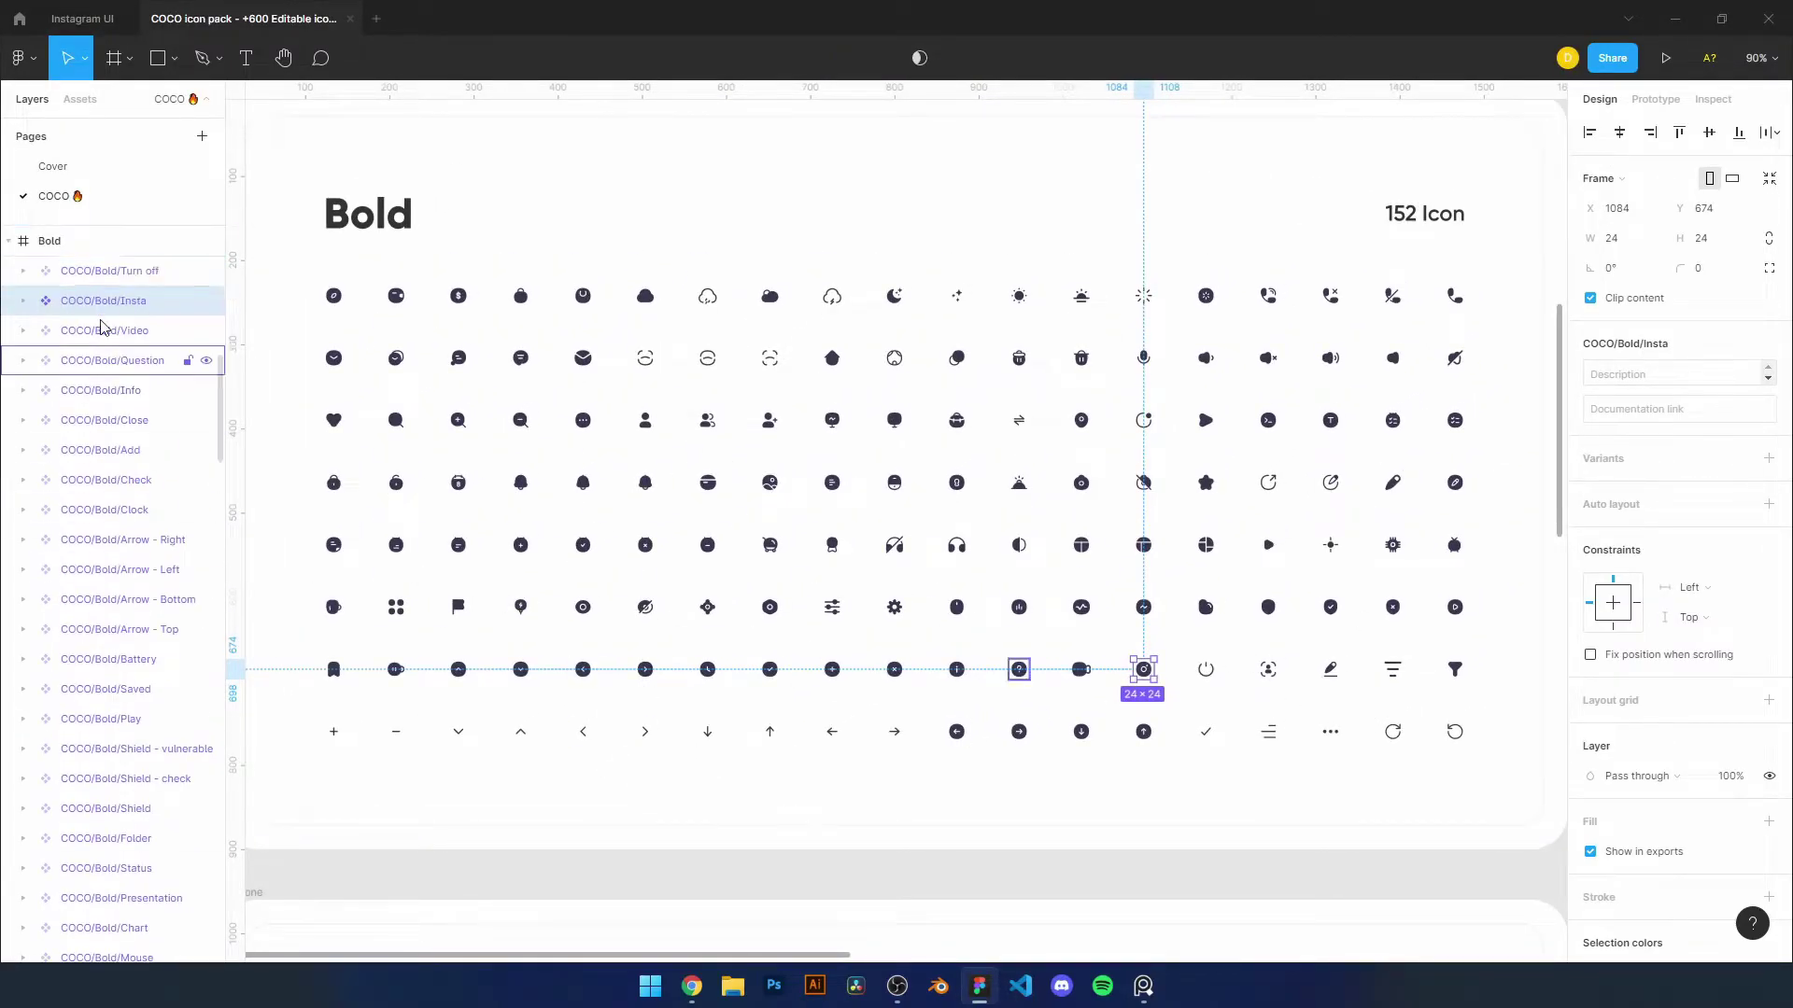
left_click(396, 421)
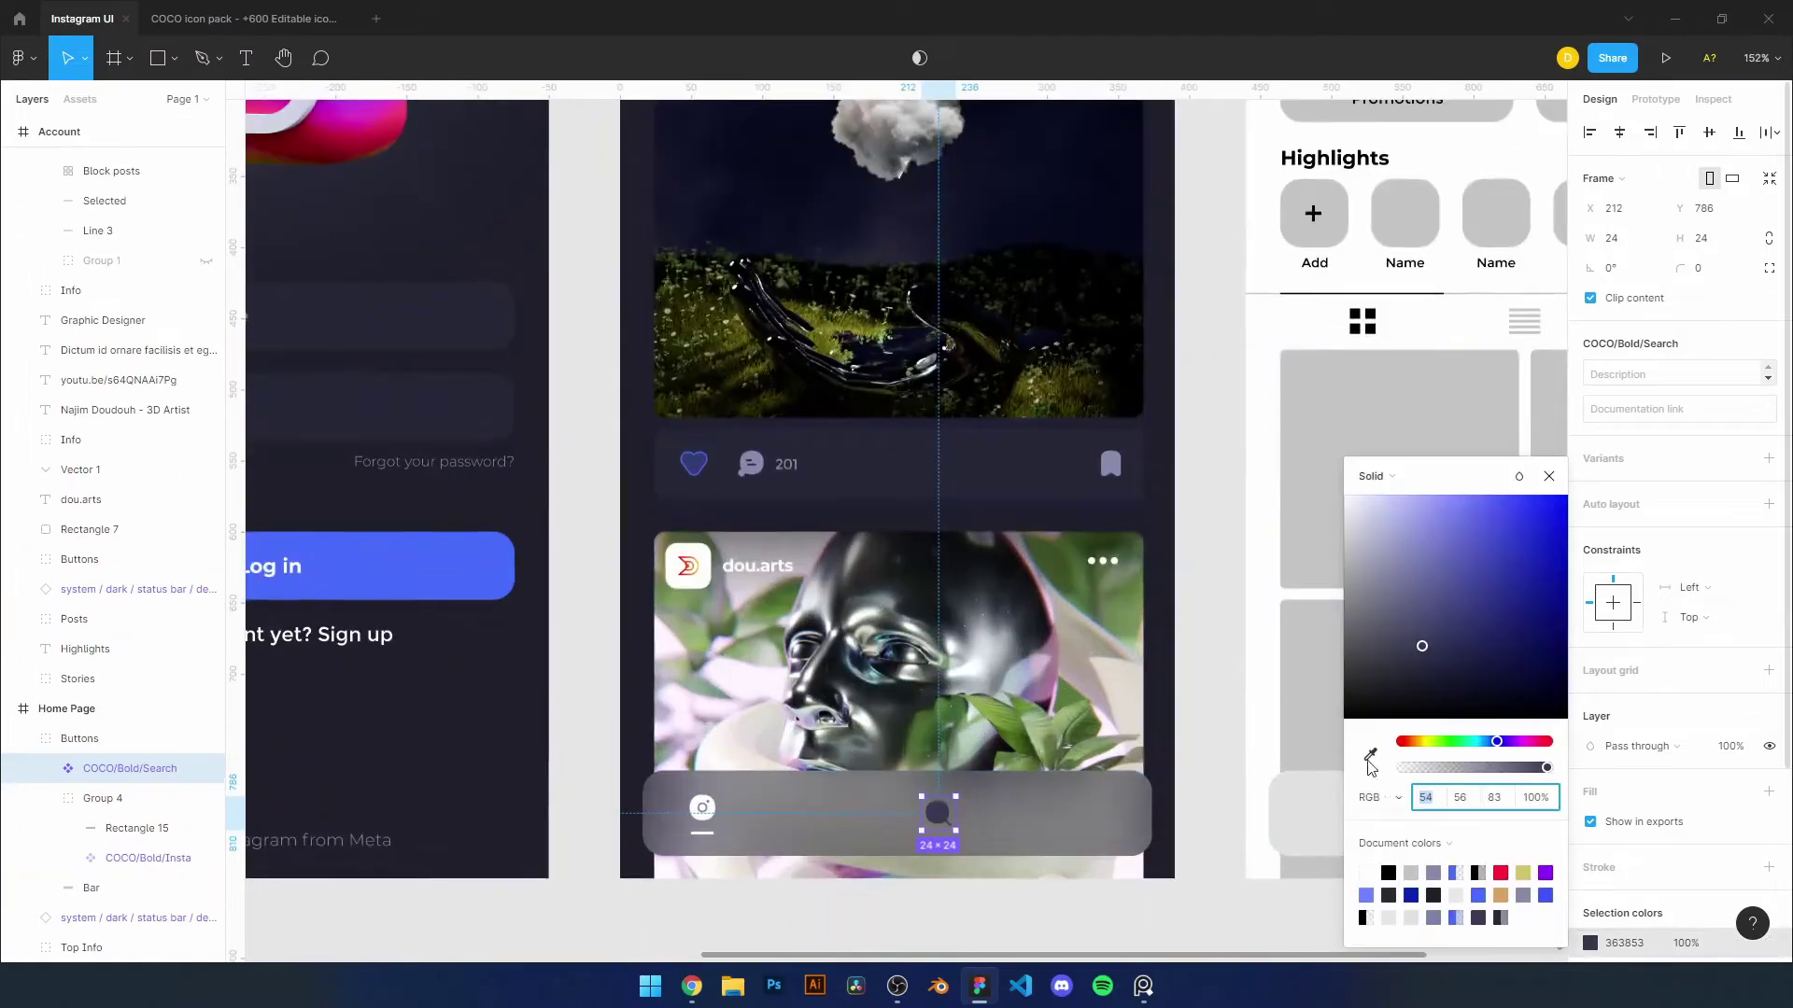
left_click(1640, 508)
scroll(1136, 863, "up", 3, "ctrl")
left_click(45, 768)
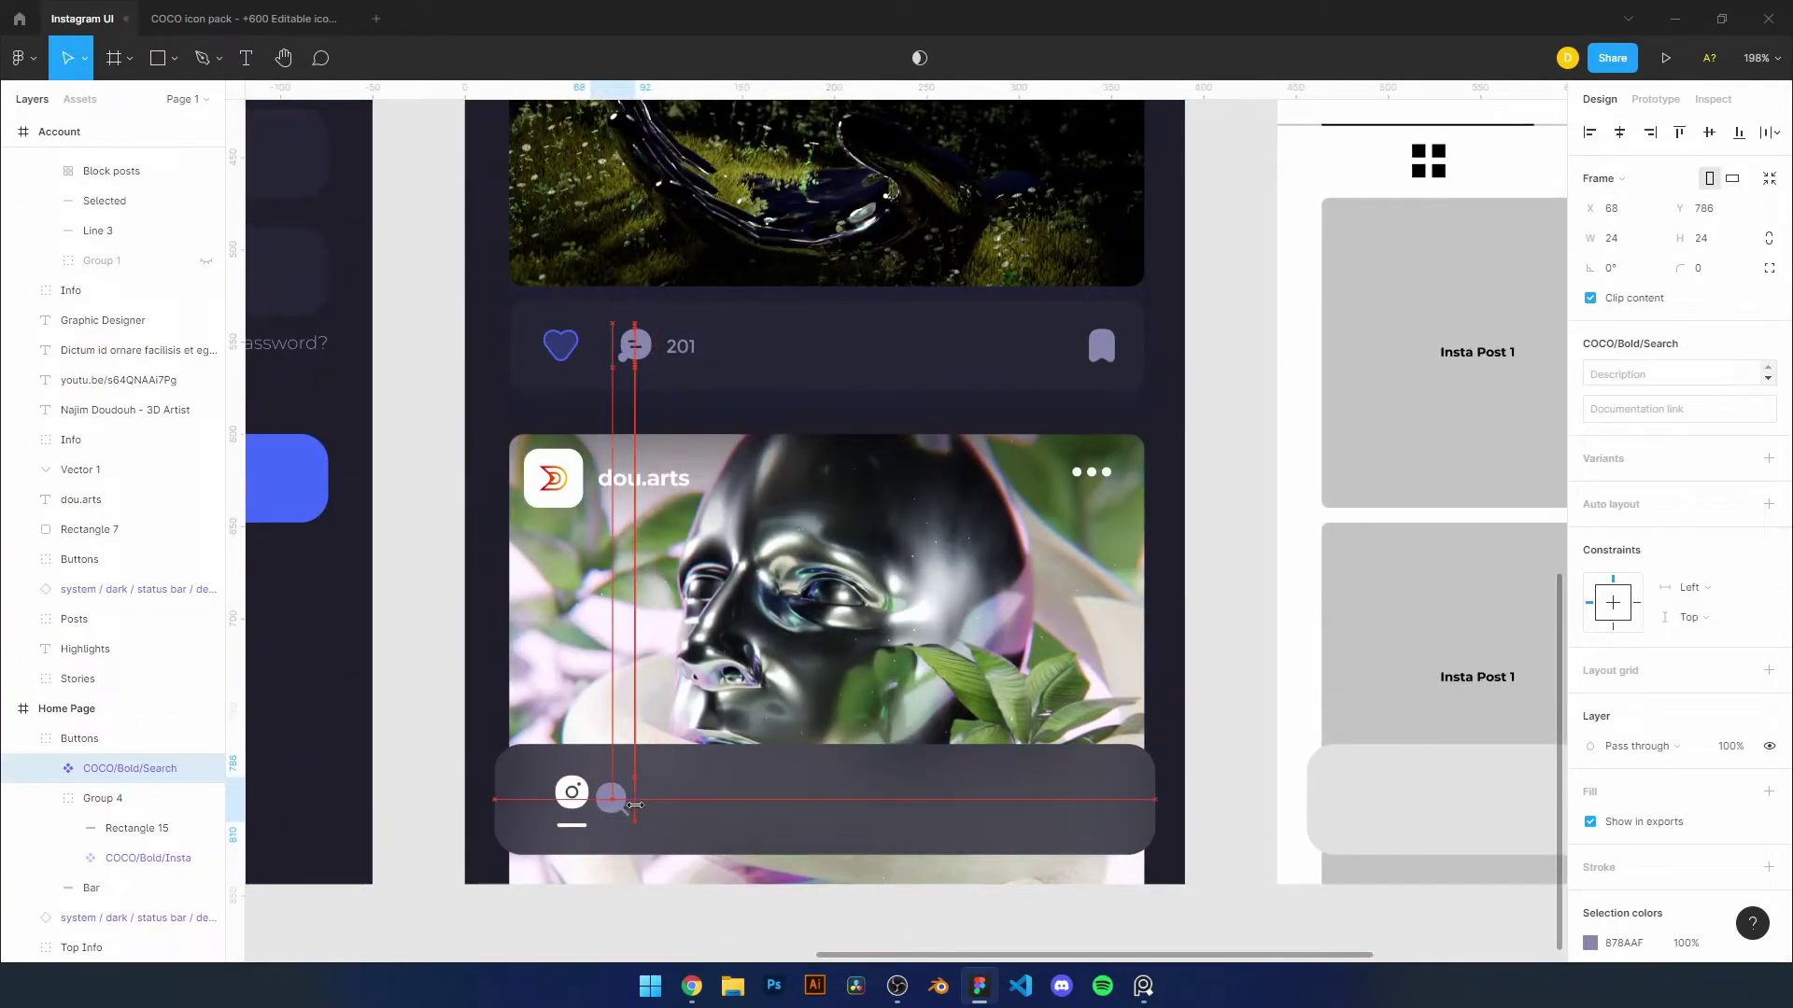
Copy the Video icon from the icon pack and paste it beside Search
left_click(269, 26)
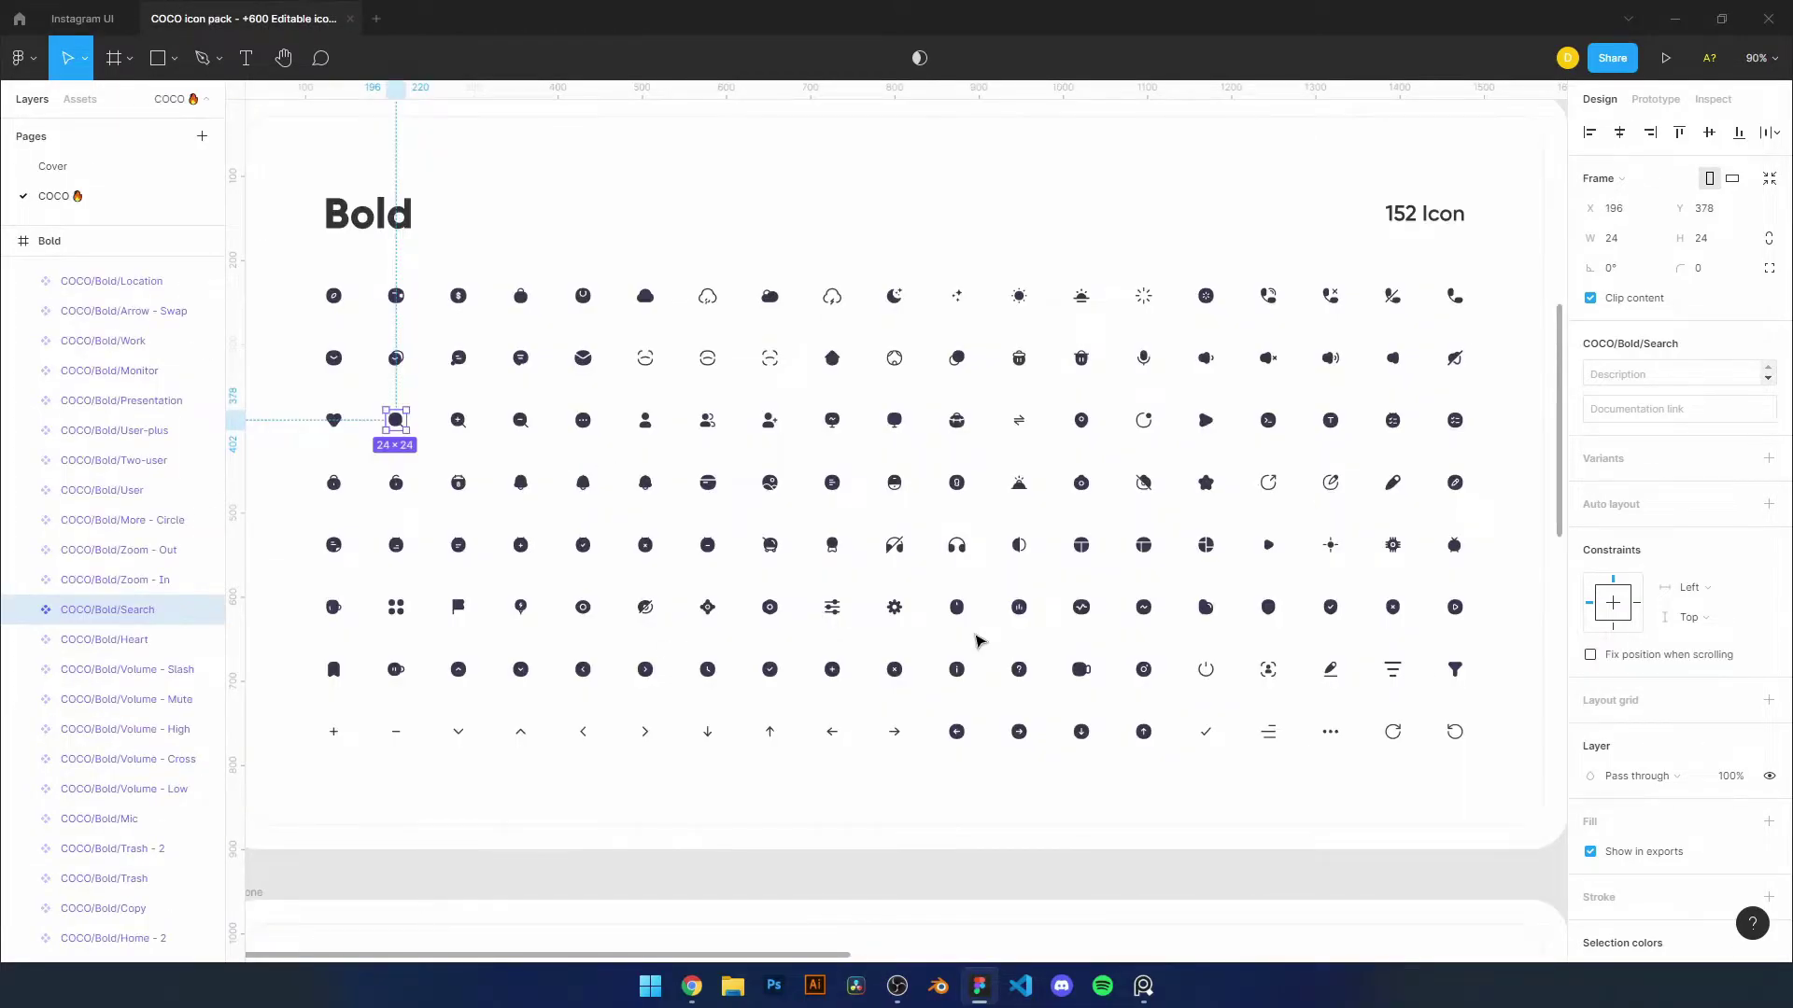
left_click(1078, 671)
key("ctrl+c")
key("ctrl+Tab")
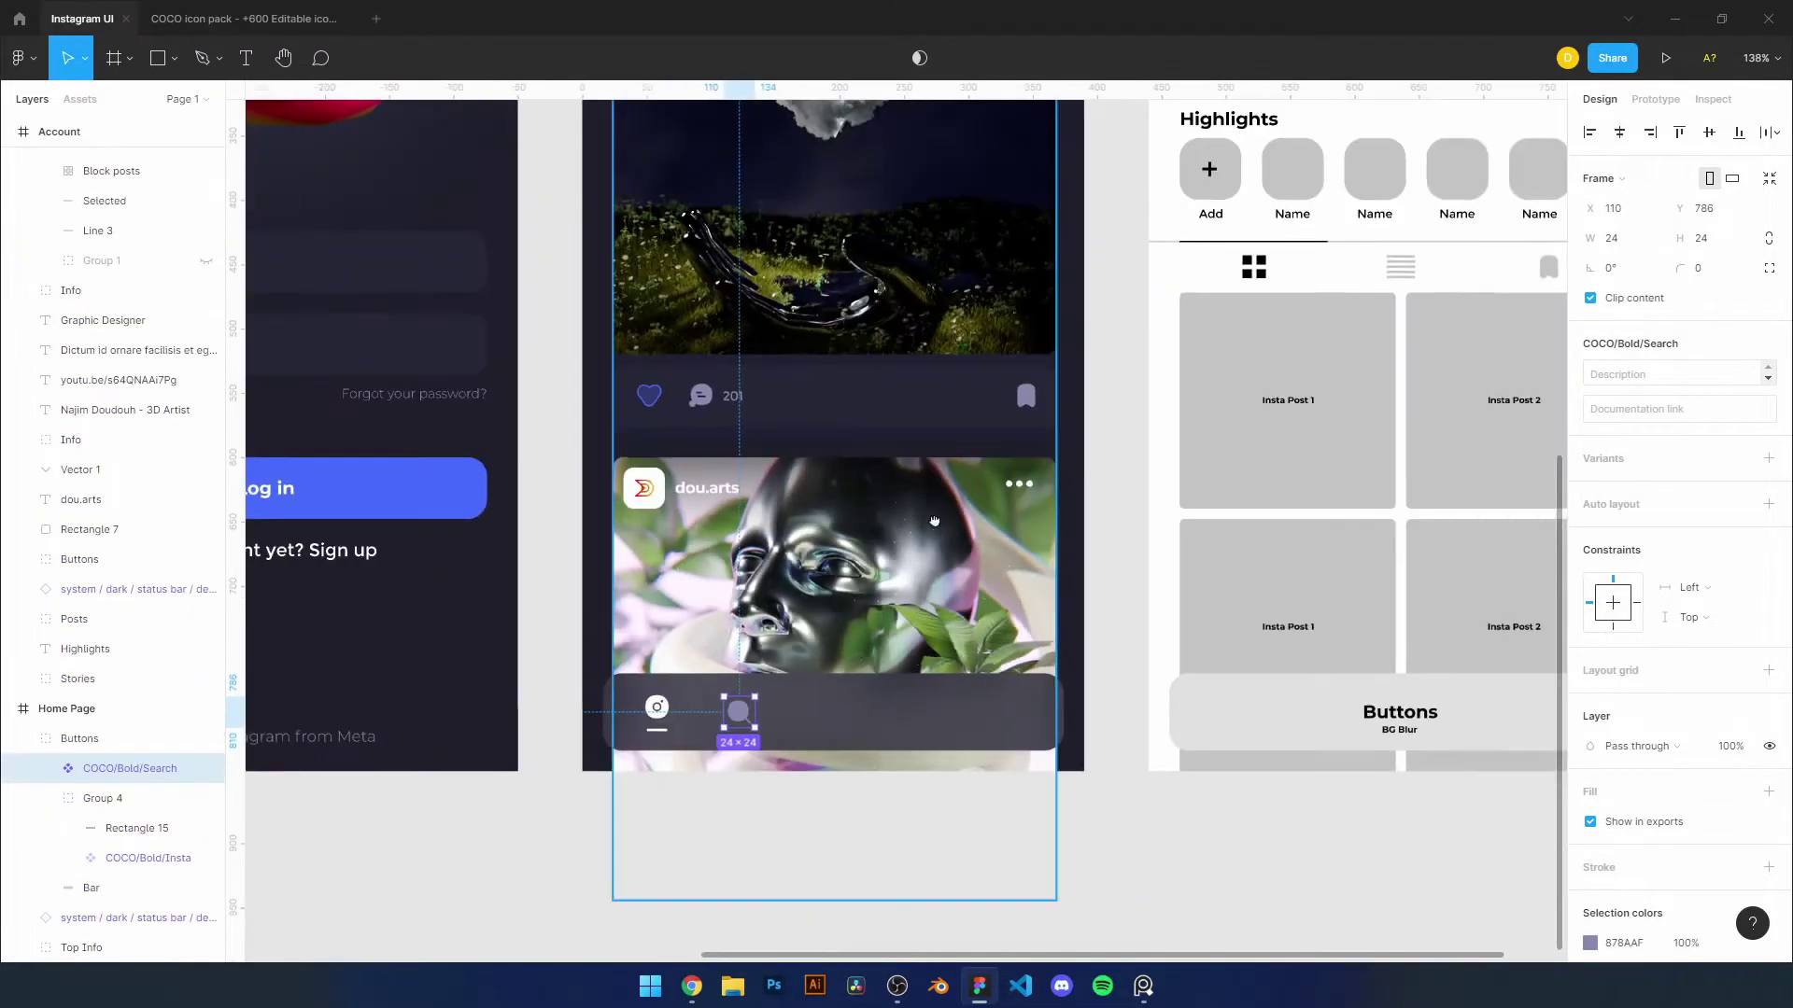
key("ctrl+v")
key("i")
Browse the icon pack, selecting the Shopping Cart and another icon
left_click(719, 857)
key("ctrl+Tab")
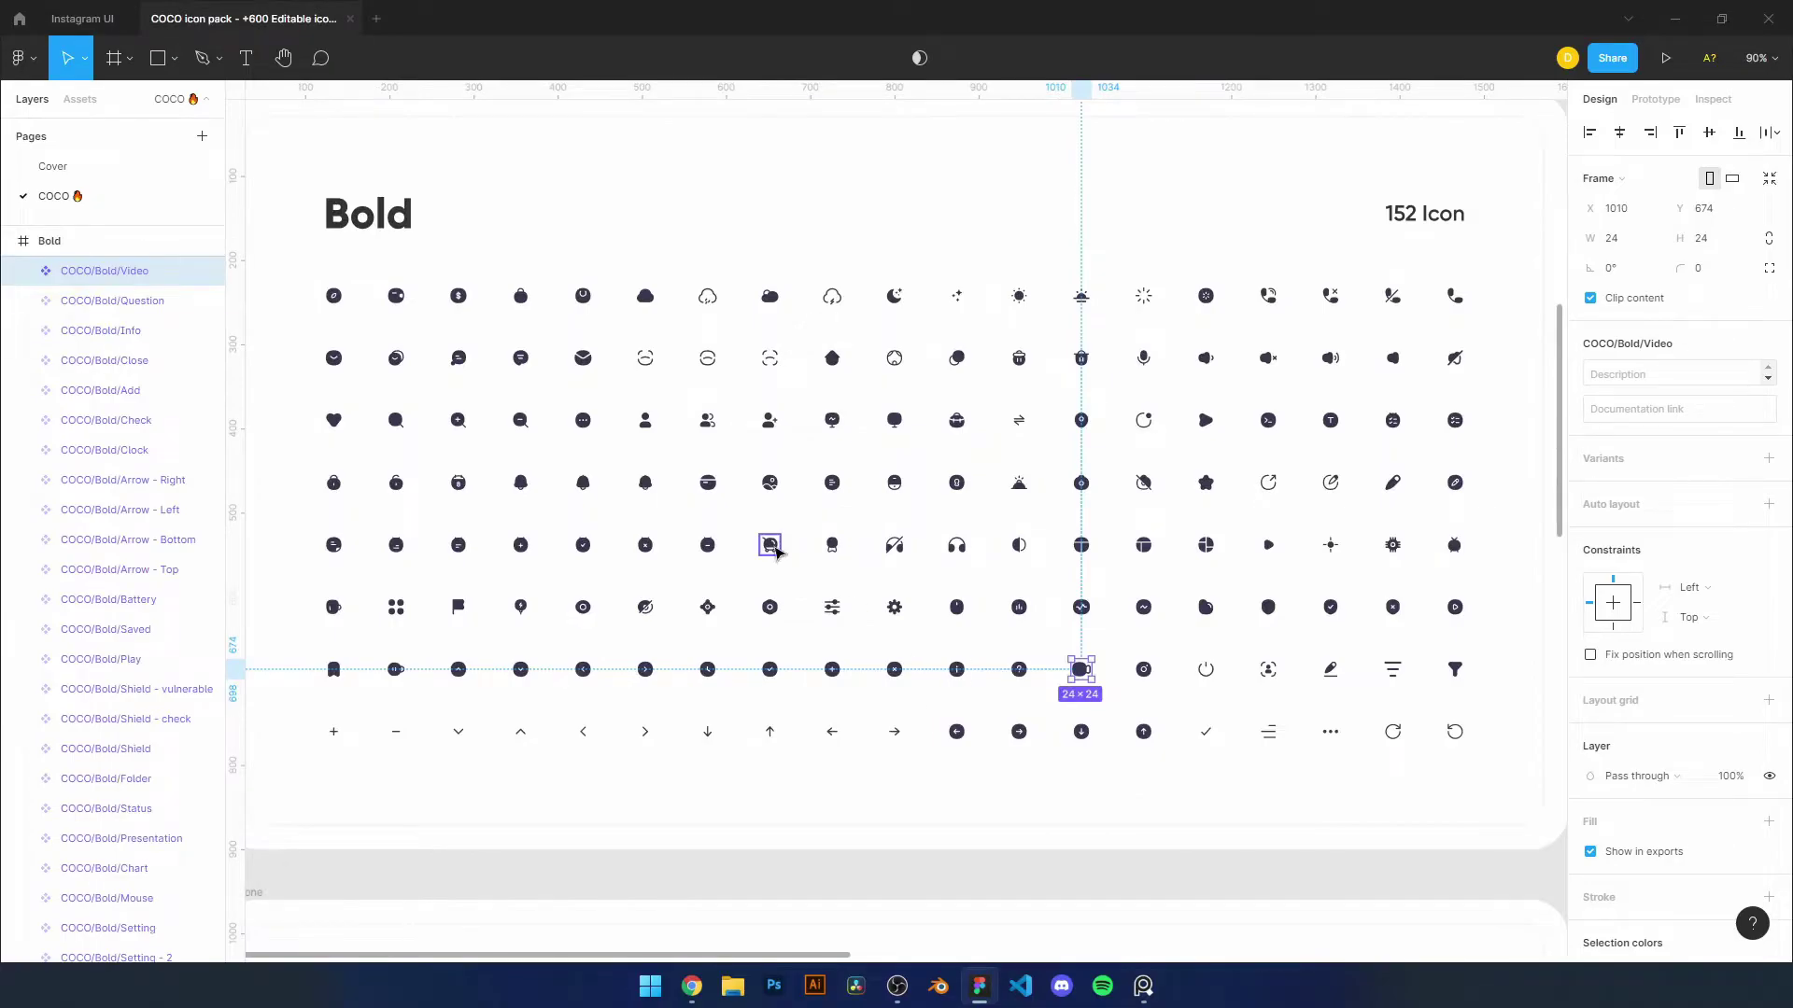
right_click(770, 544)
key("Escape")
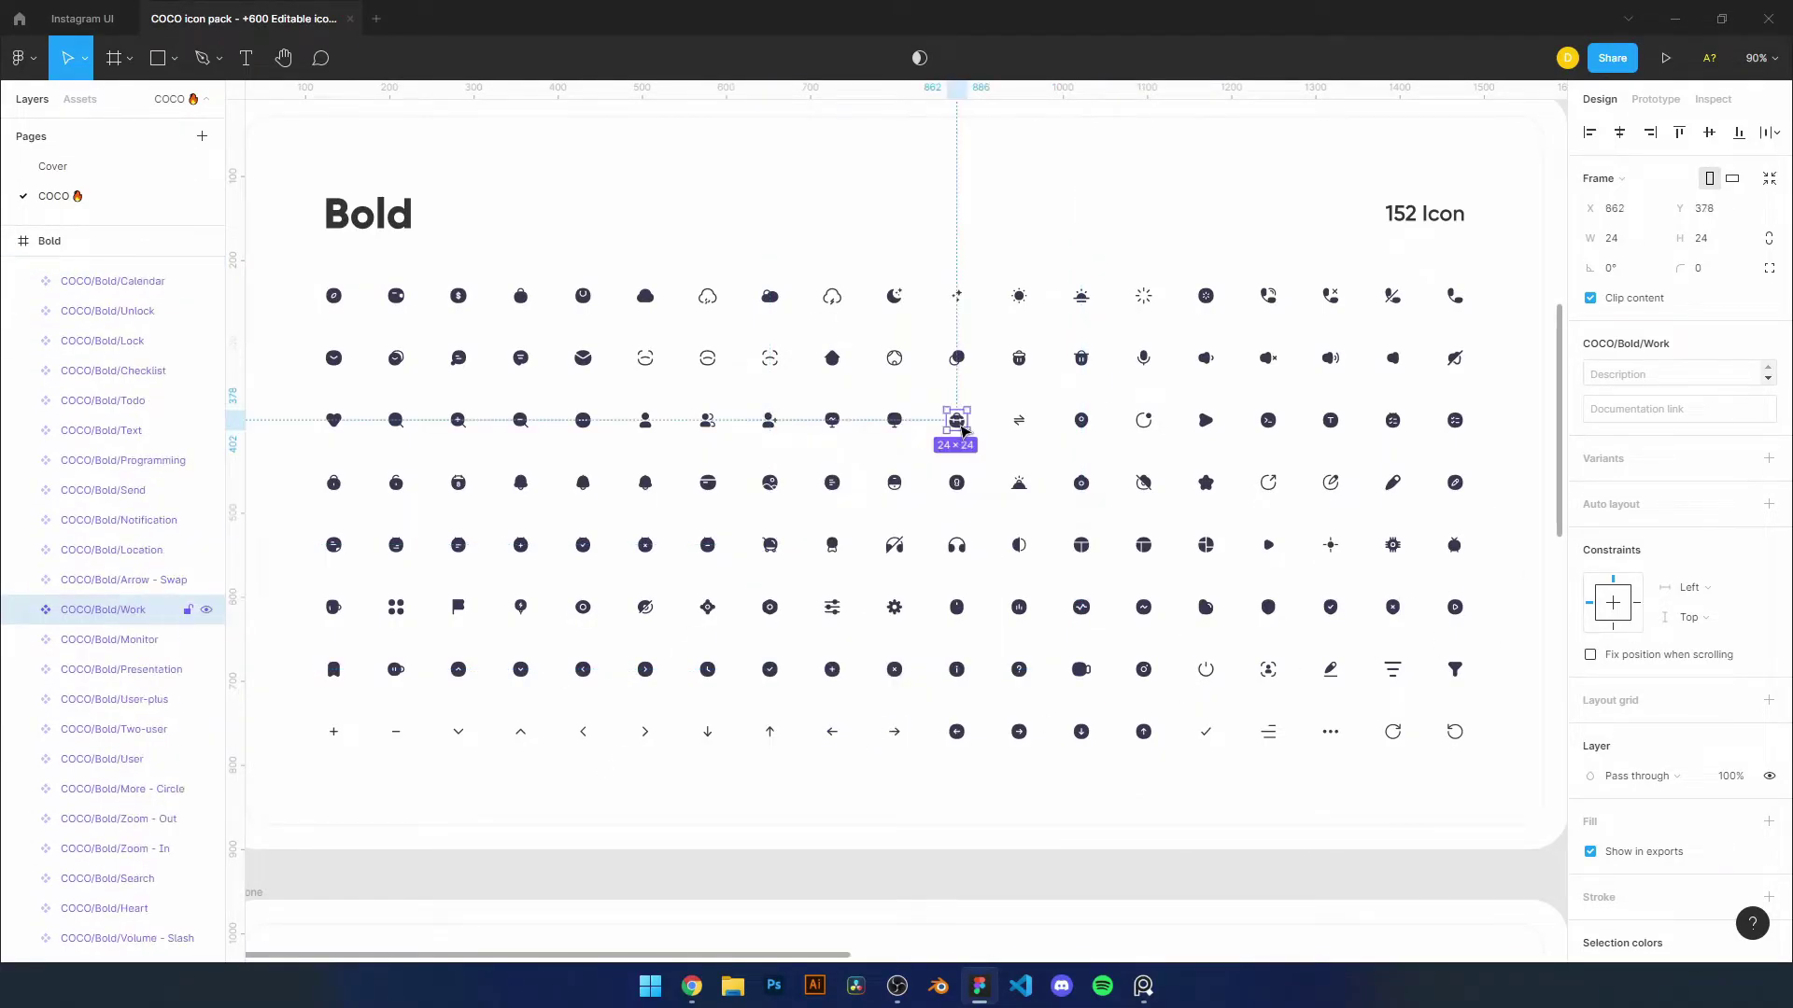
left_click(766, 549)
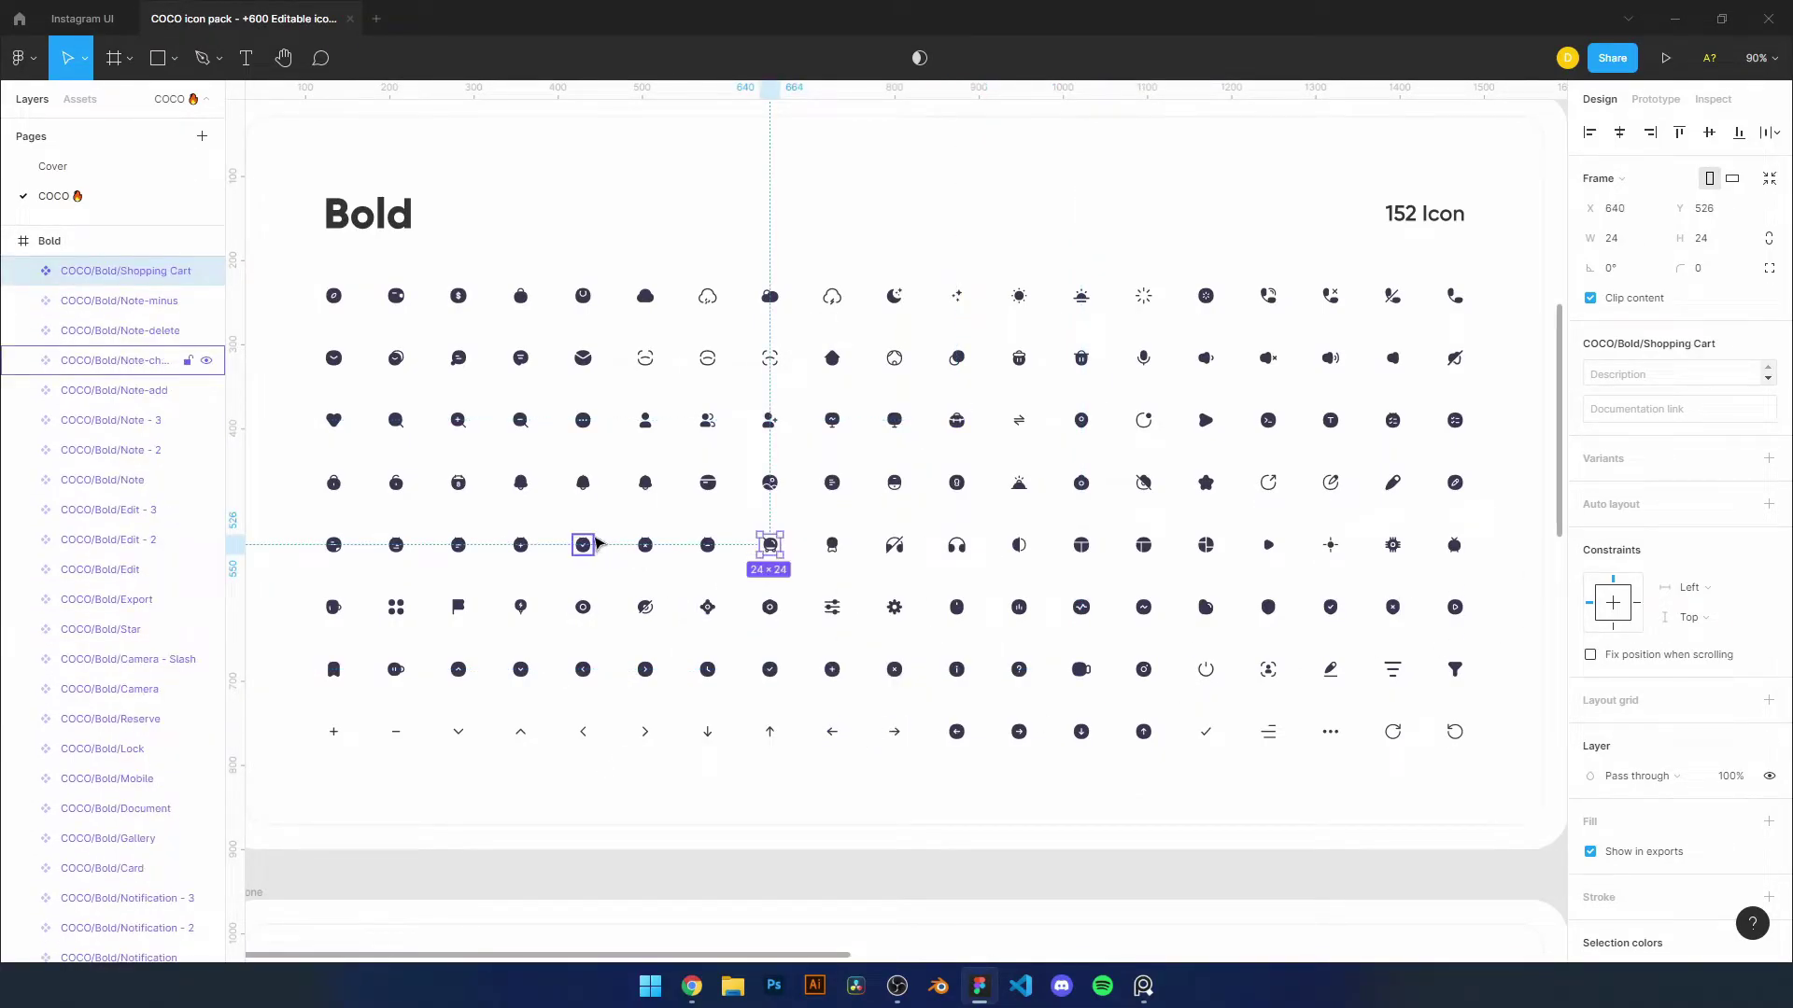
left_click(895, 420)
key("ctrl+Tab")
left_click(1590, 943)
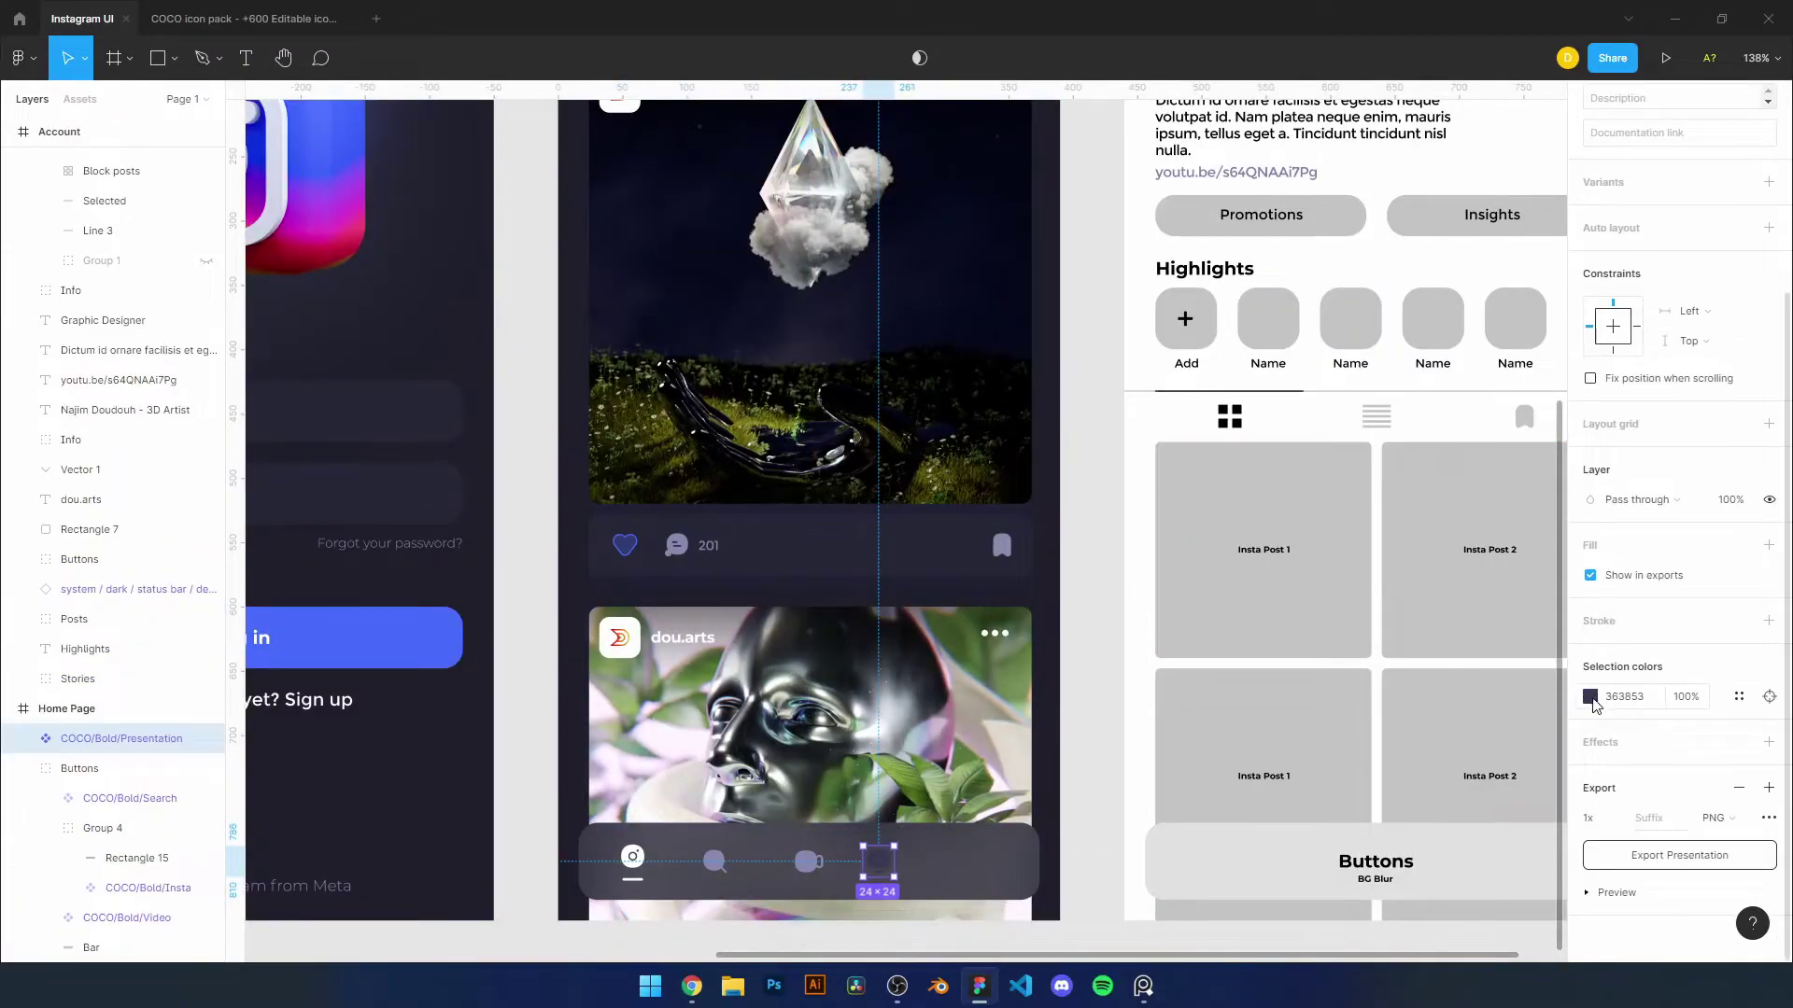
Move the dou.arts logo image into the nav bar's Buttons group as the profile icon
left_click(106, 499)
scroll(49, 598, "up", 4)
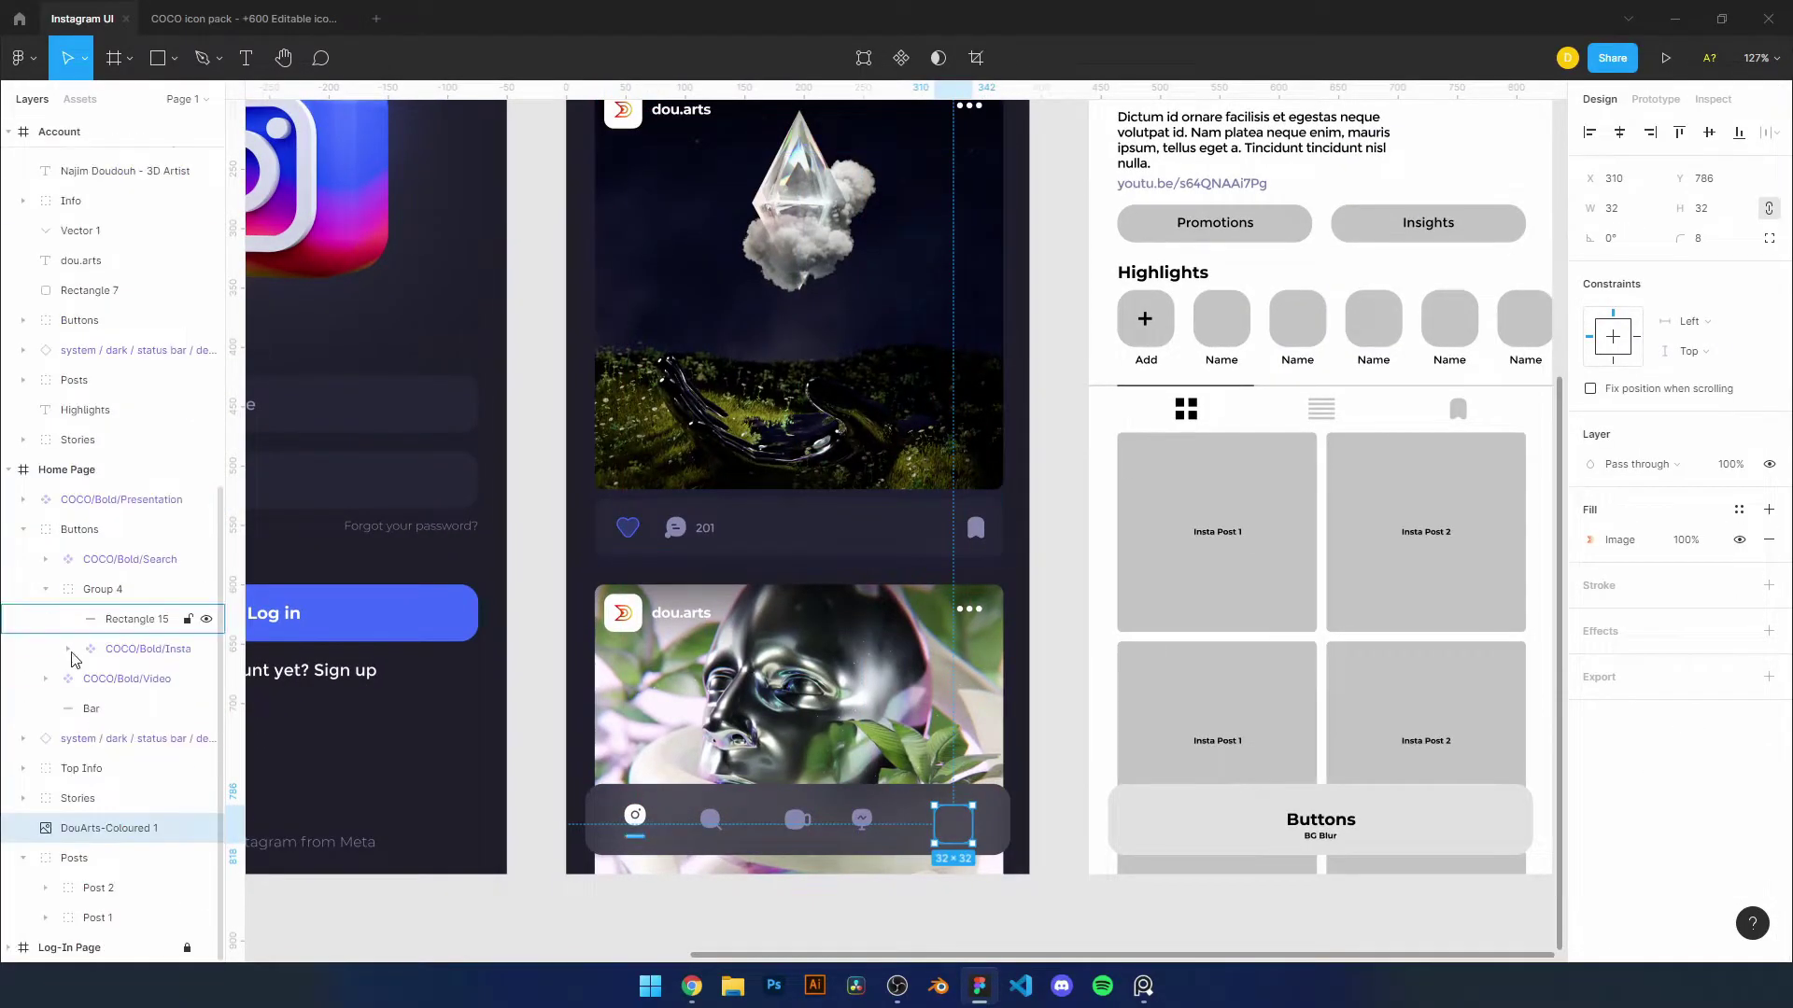
left_click_drag(138, 633, 103, 546)
scroll(966, 821, "up", 5)
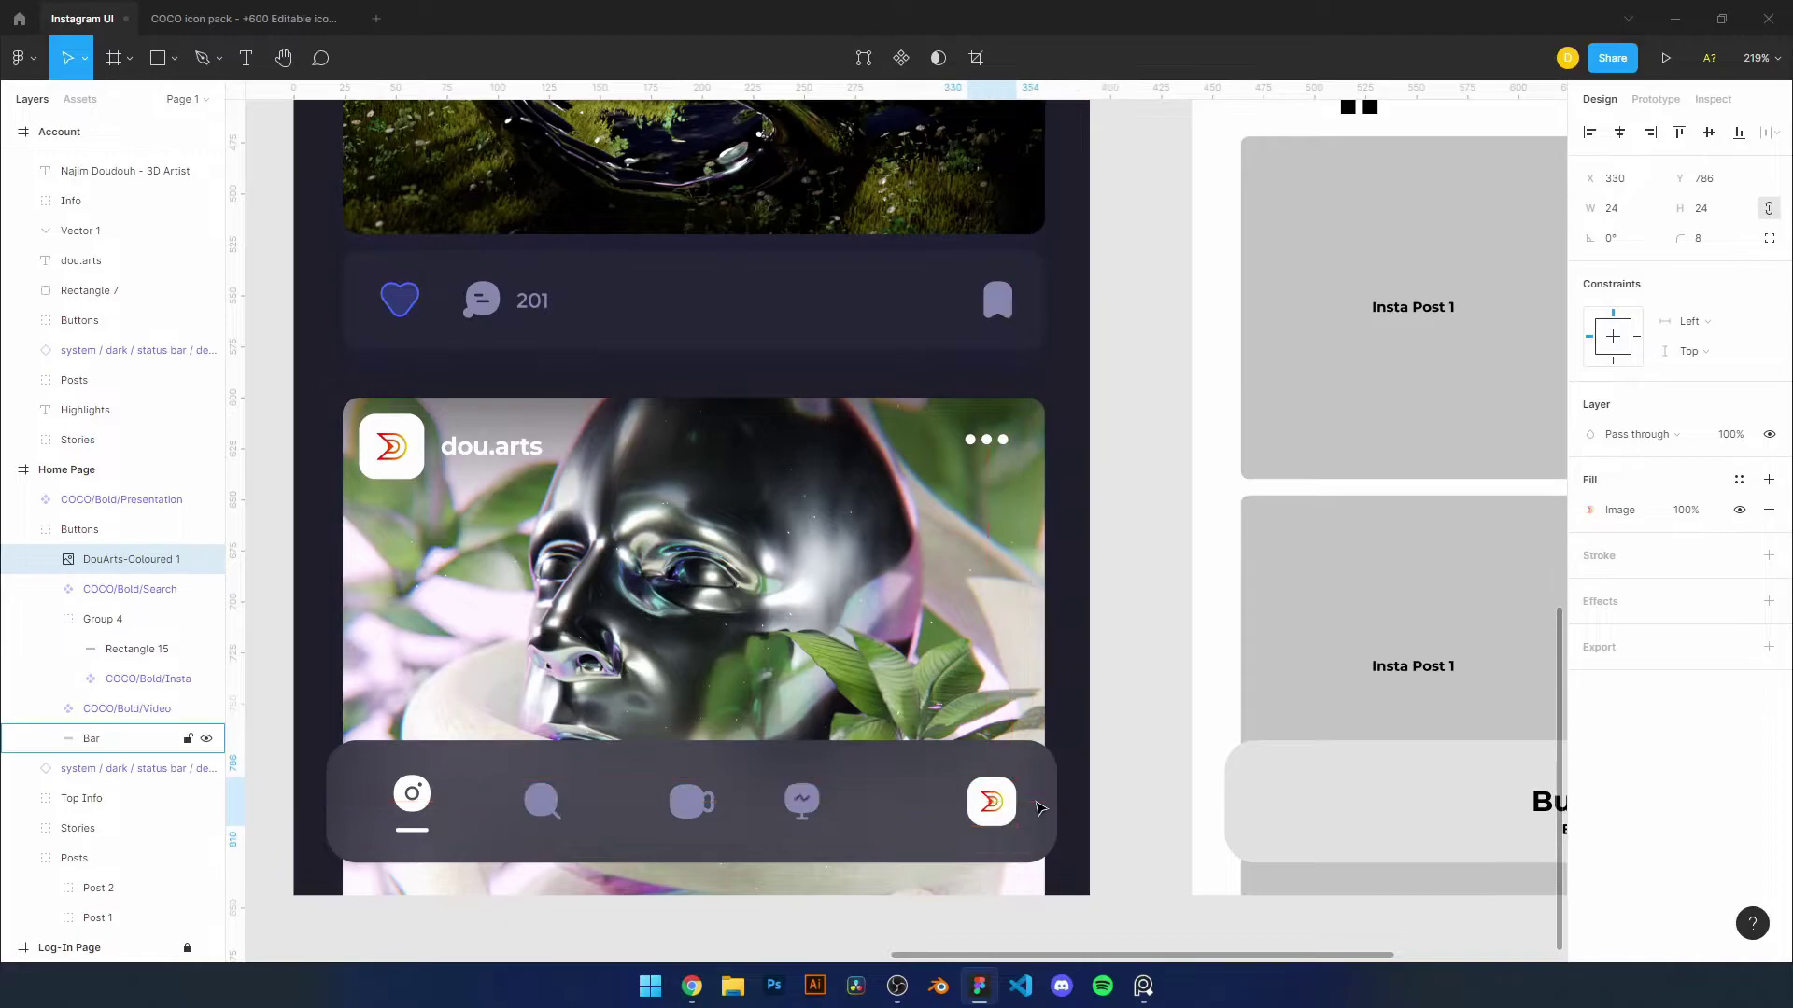
Wrap the nav icons in an auto-layout frame with 0 gap and delete the video icon
left_click(80, 588)
key("shift+a")
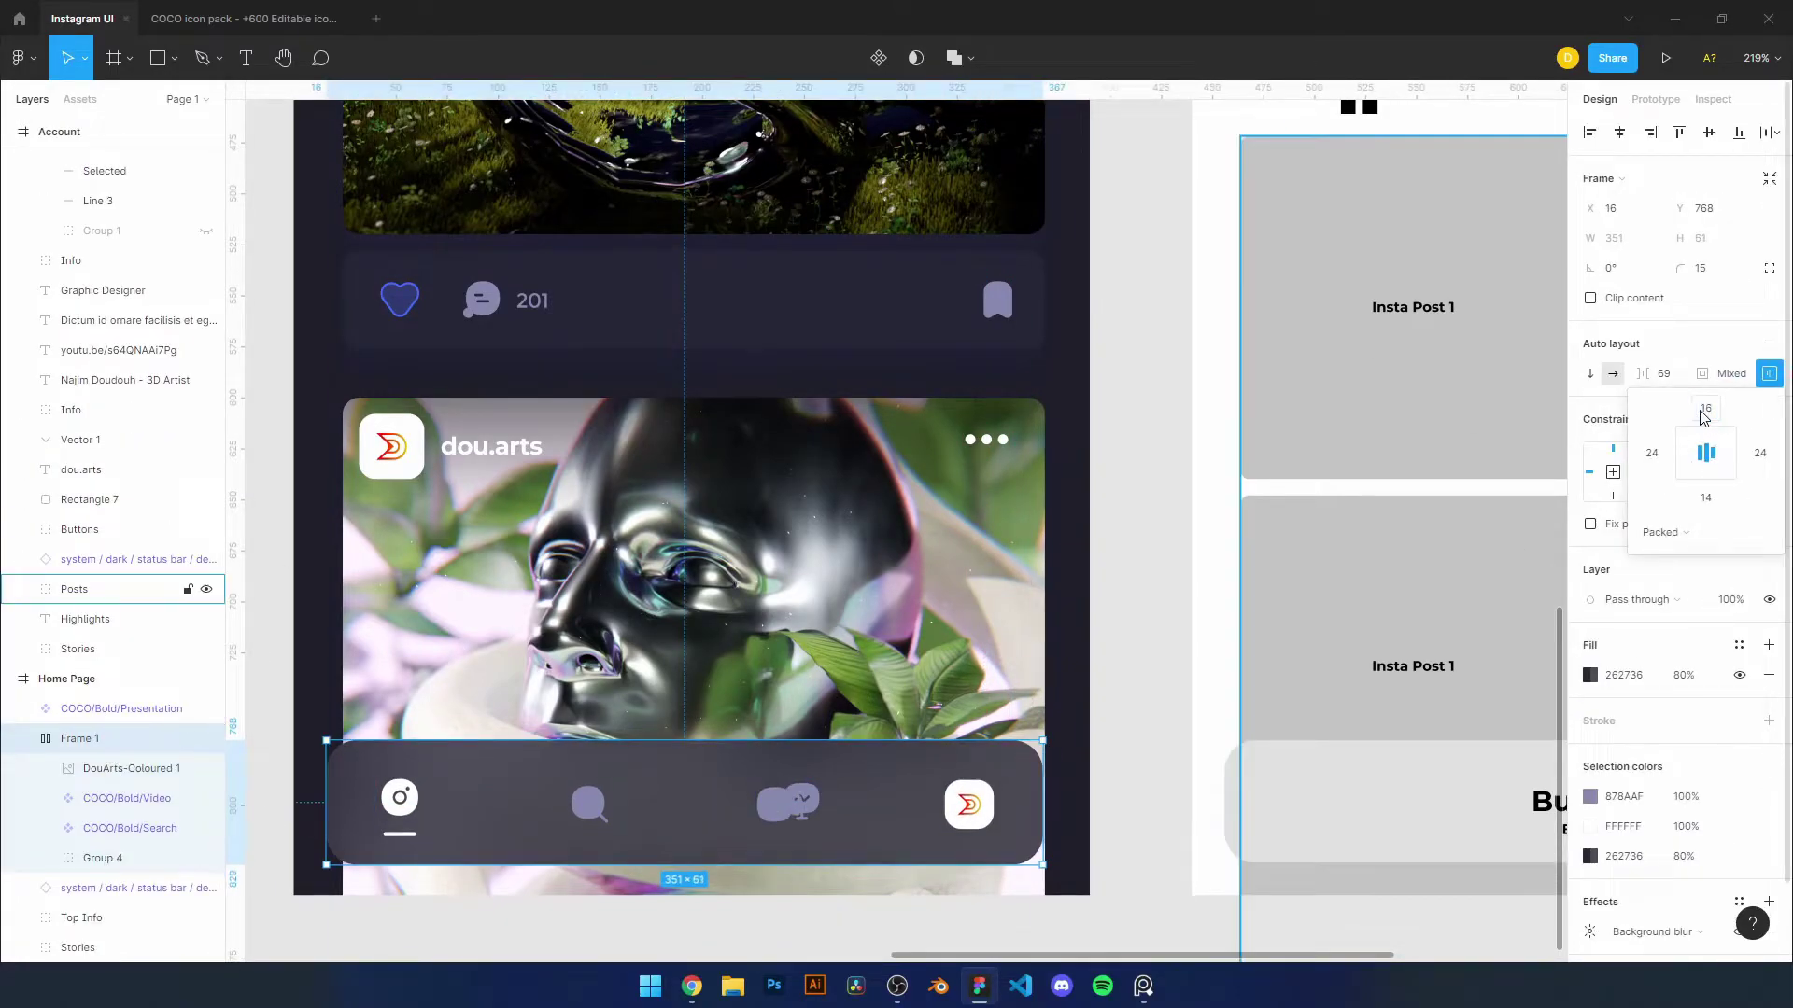
type("0")
key("Return")
left_click_drag(121, 709, 132, 759)
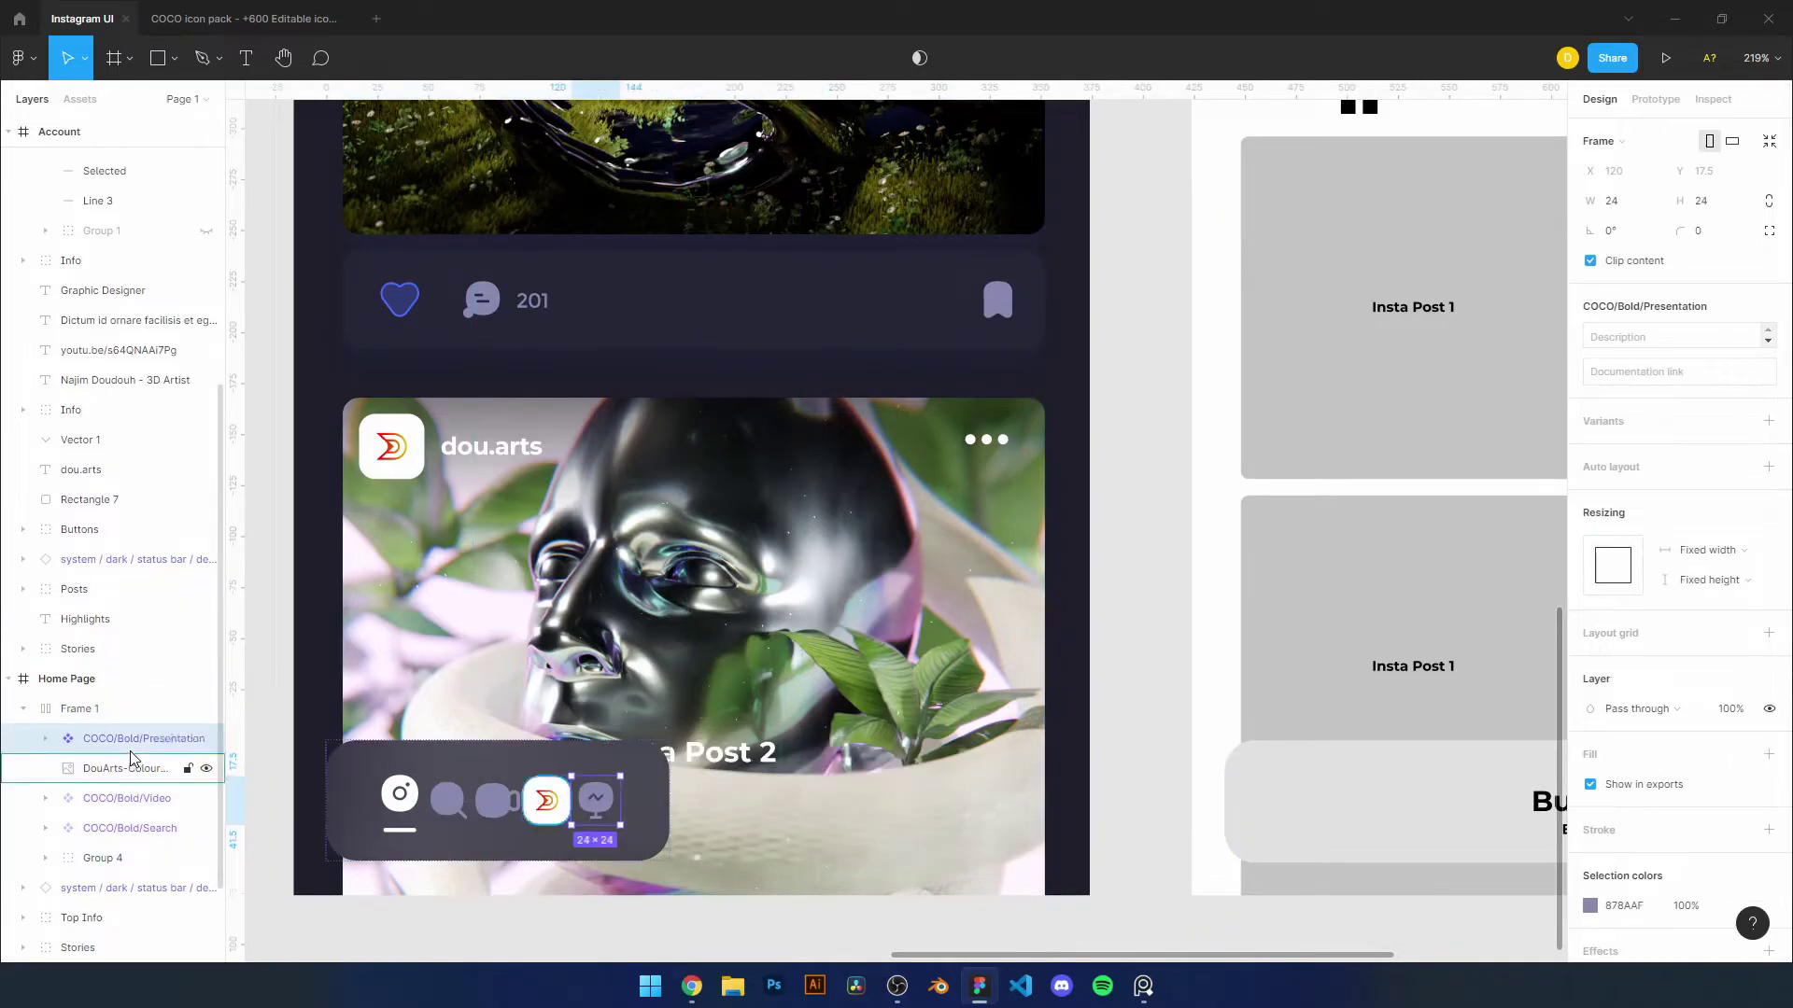
left_click(483, 812)
key("Delete")
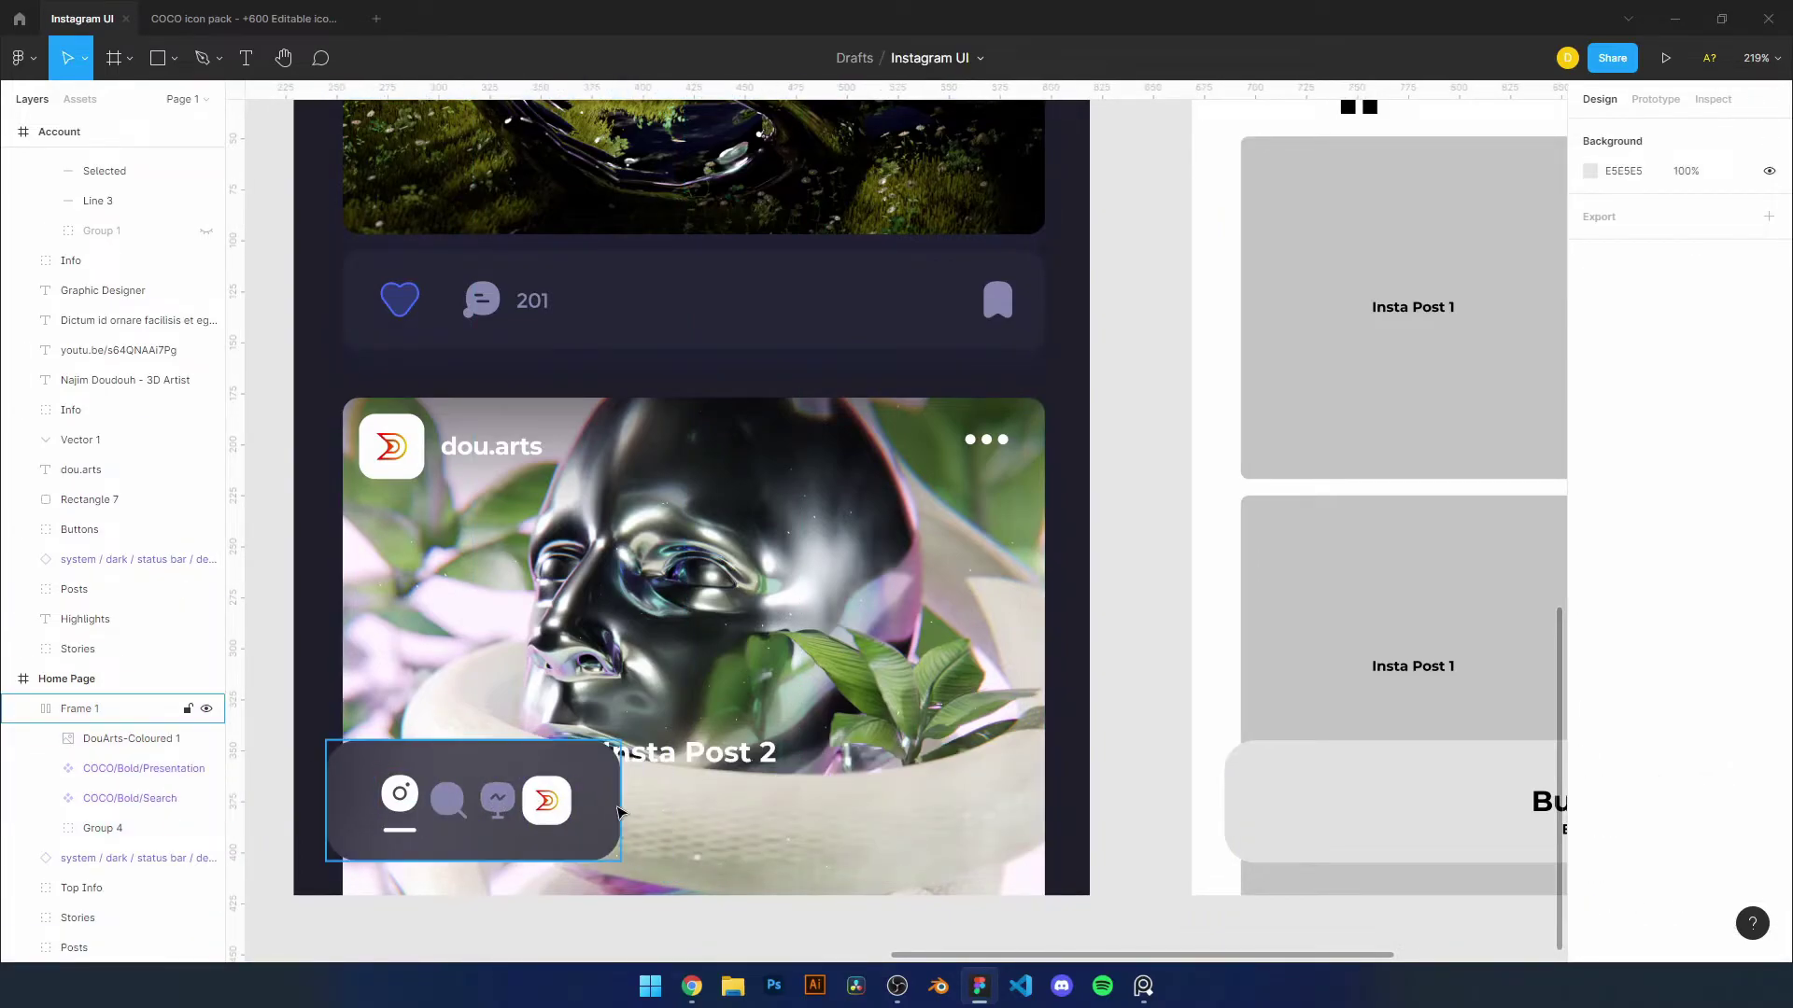
Resize the nav auto-layout frame to span the 360-wide screen
left_click_drag(619, 812, 1042, 804)
left_click_drag(324, 487, 342, 487)
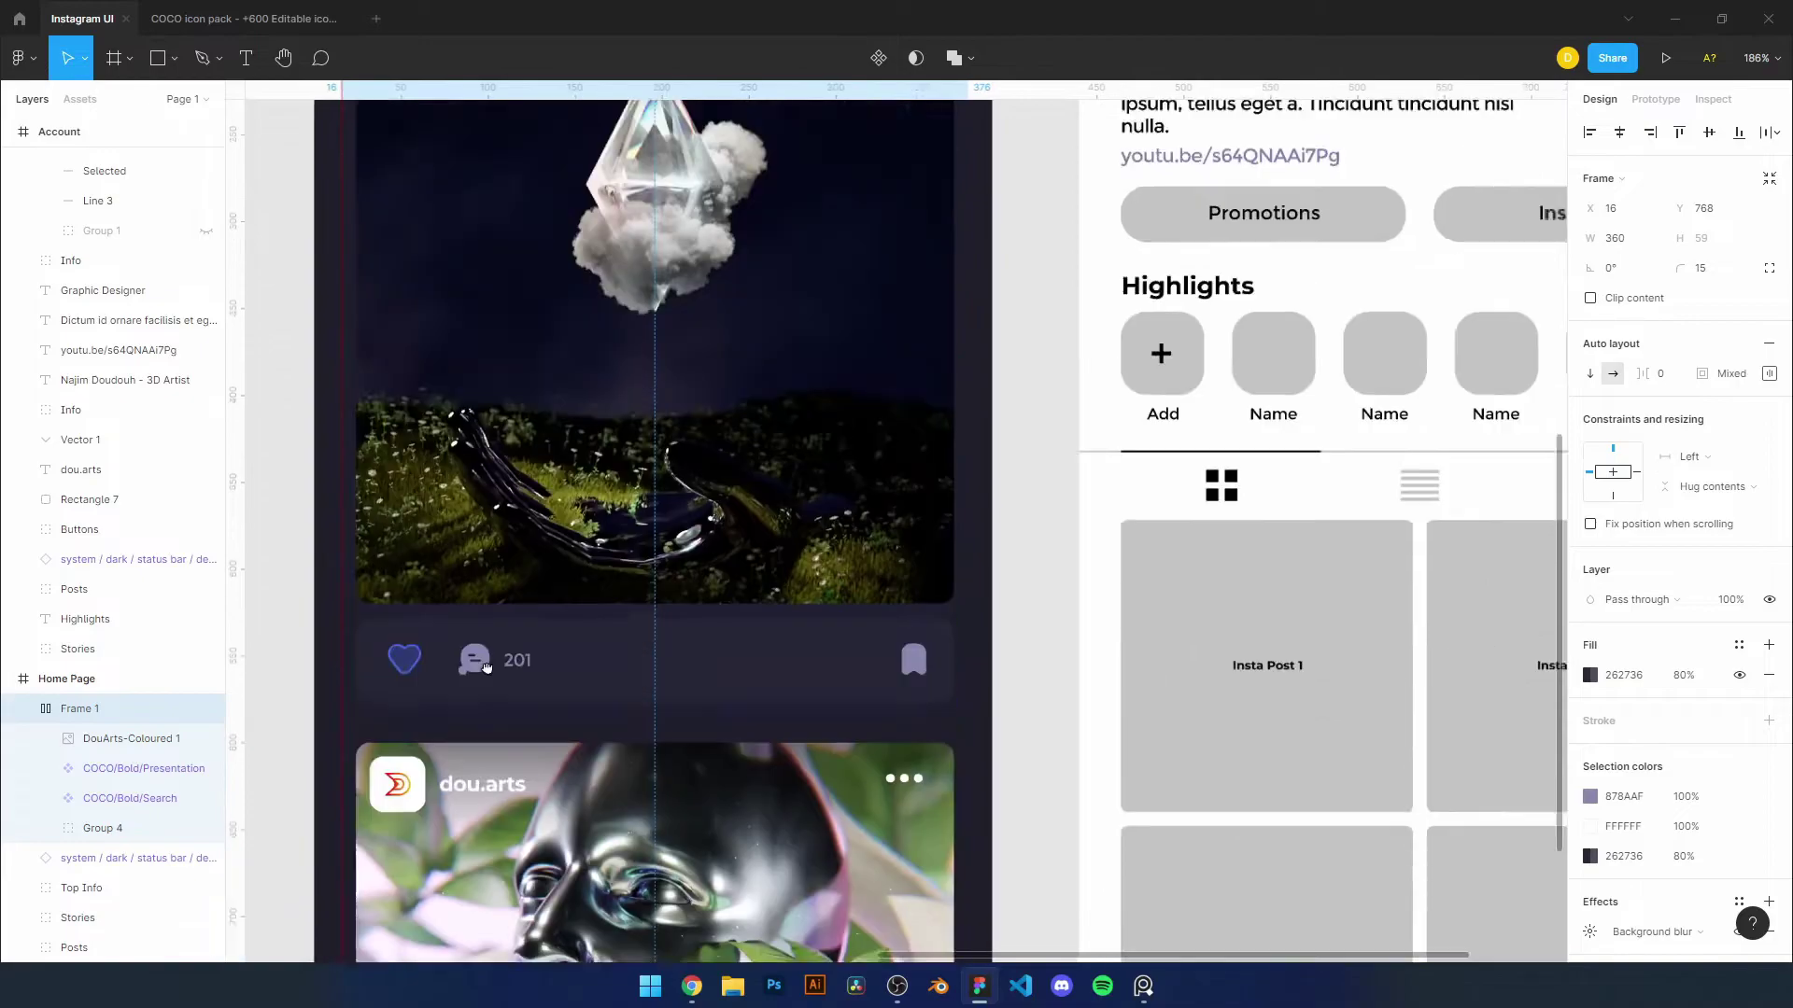
scroll(573, 708, "up", 5)
scroll(573, 707, "down", 3)
left_click_drag(1287, 755, 1265, 754)
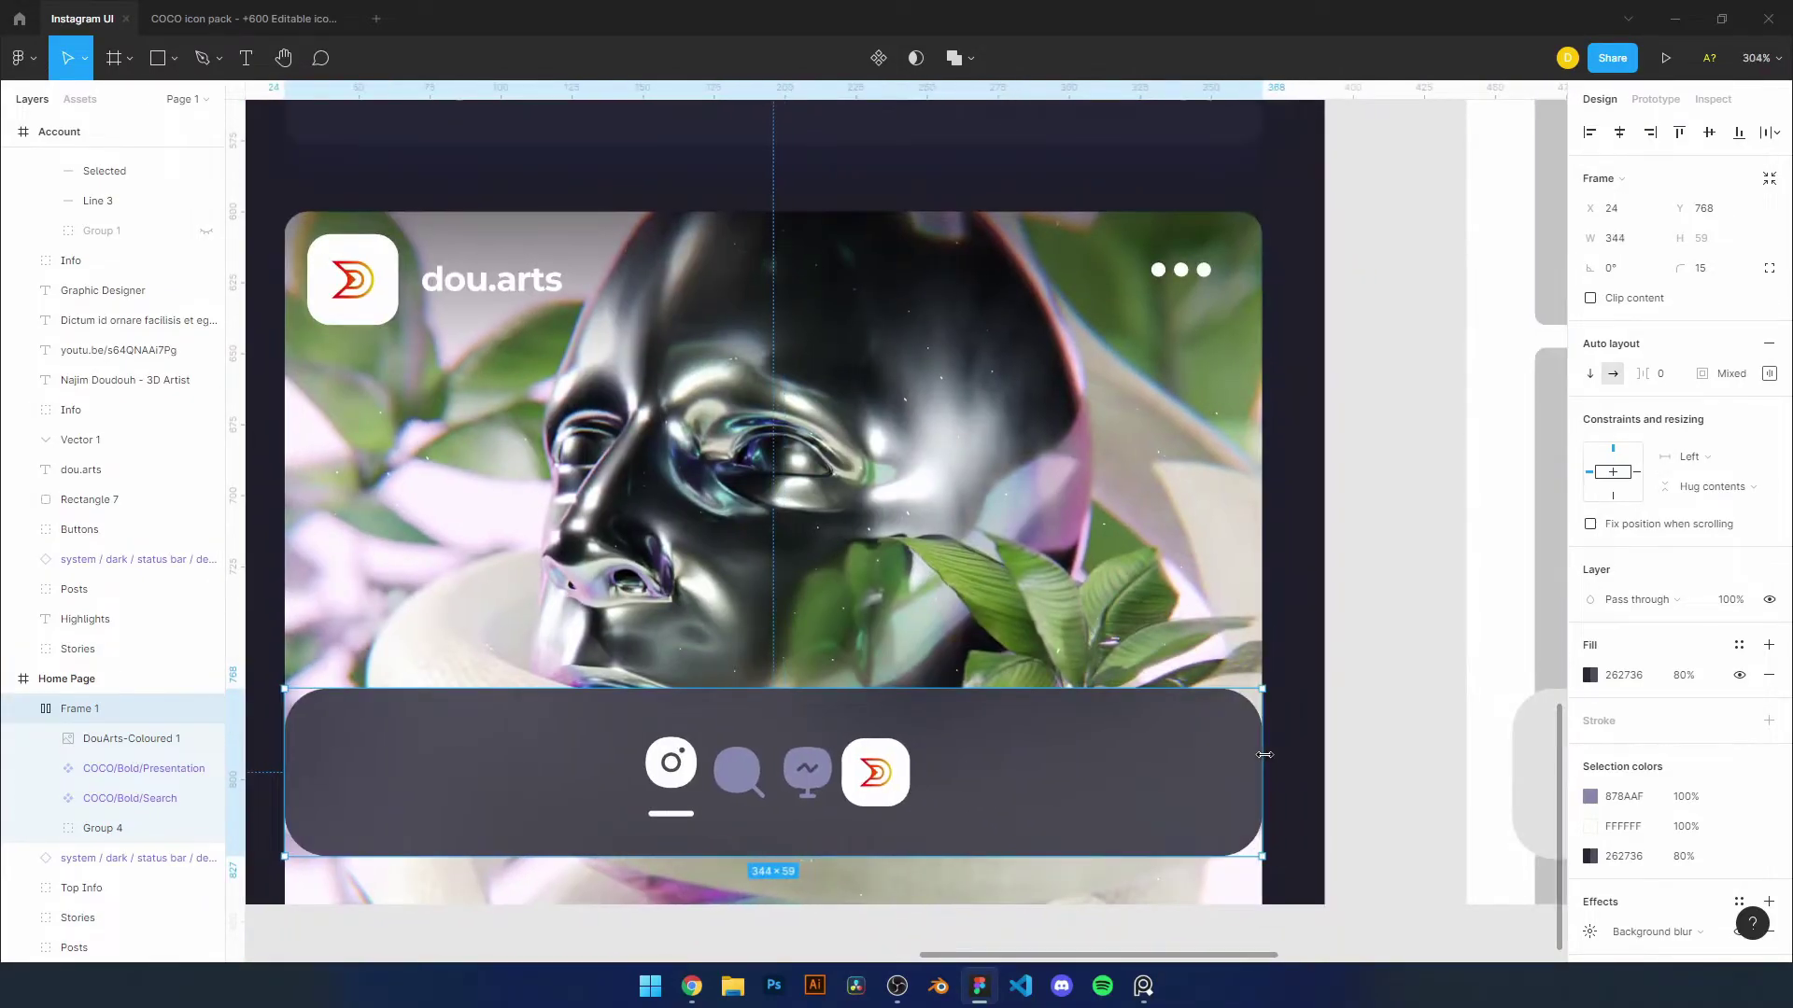
scroll(1284, 756, "left", 2)
scroll(1284, 756, "down", 1)
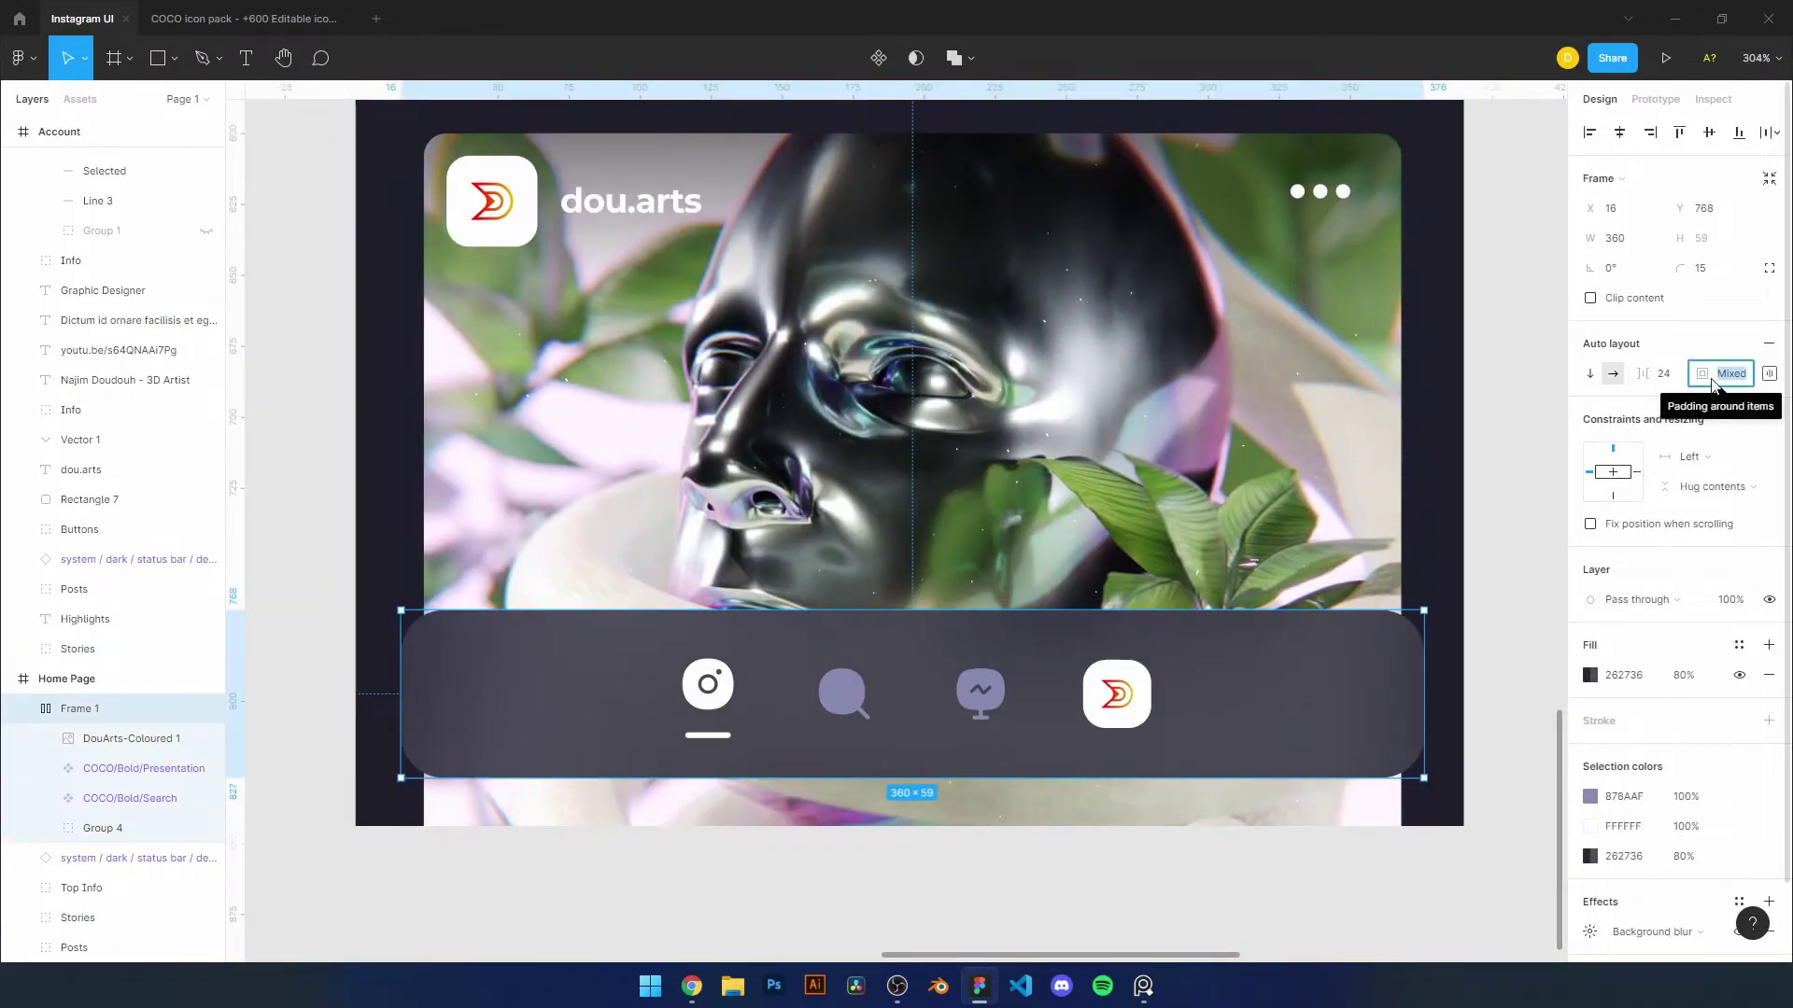
Set the nav frame's padding to 16 top and 0 bottom
type("240")
key("Tab")
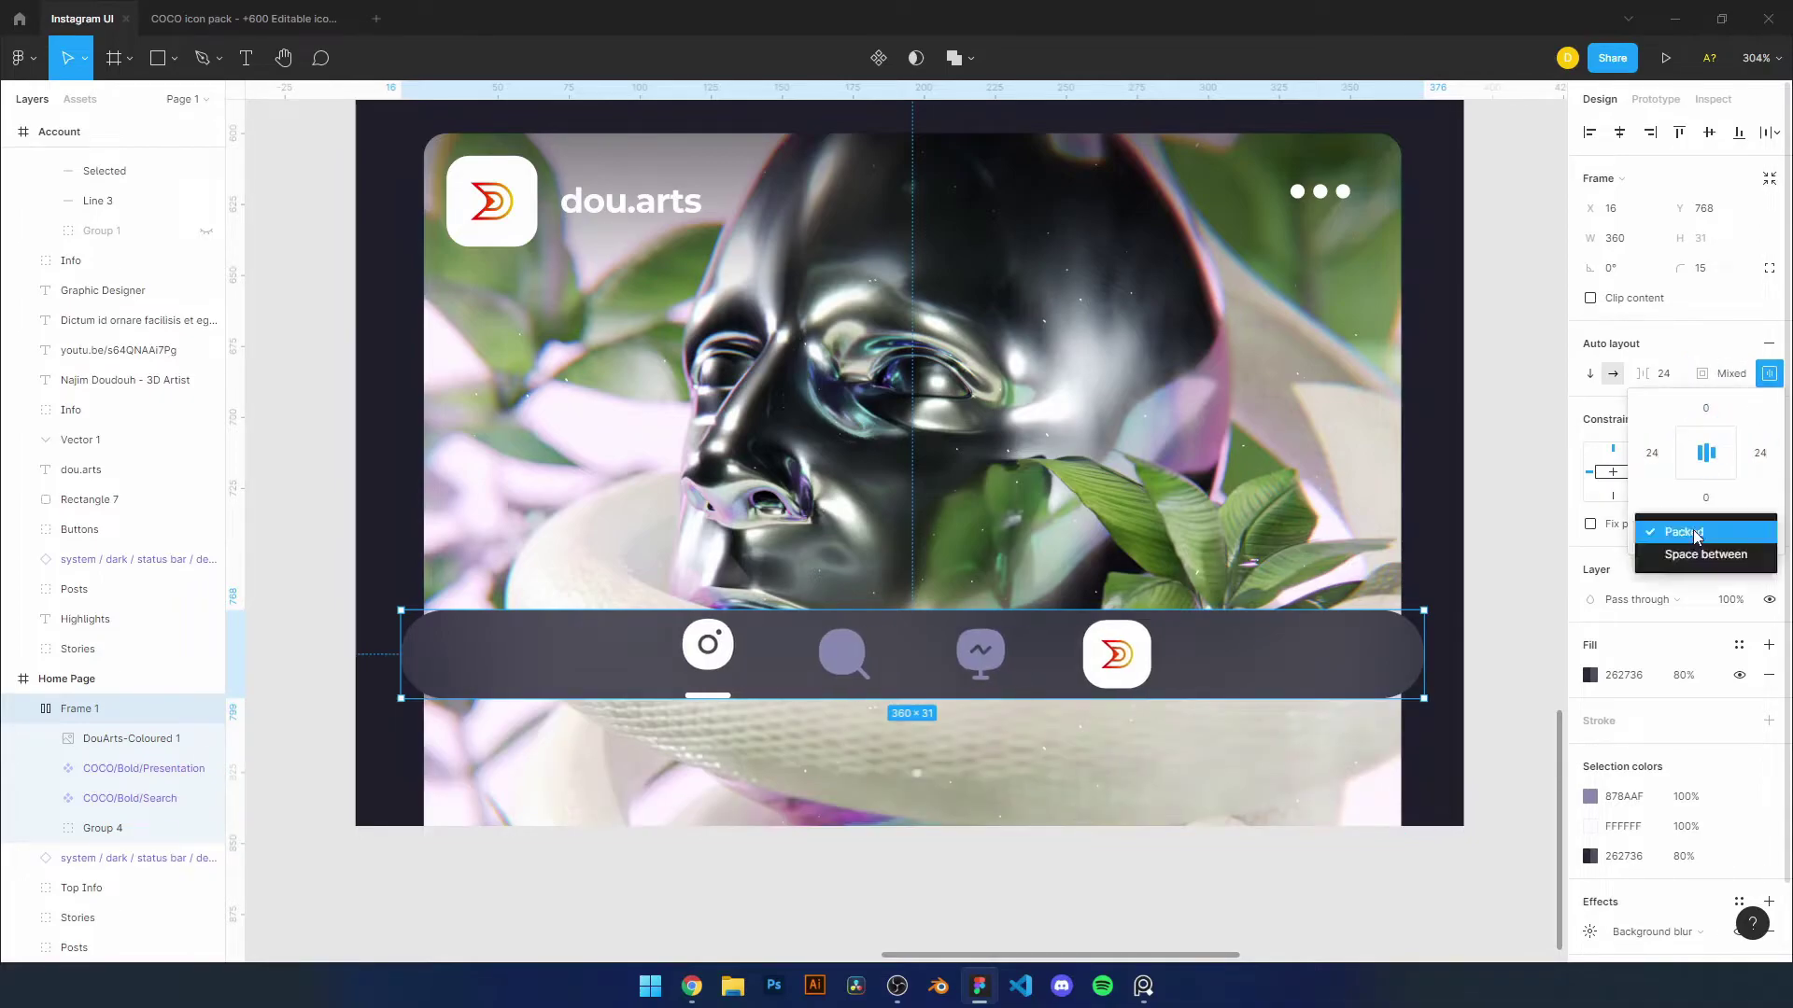
type("16")
key("Return")
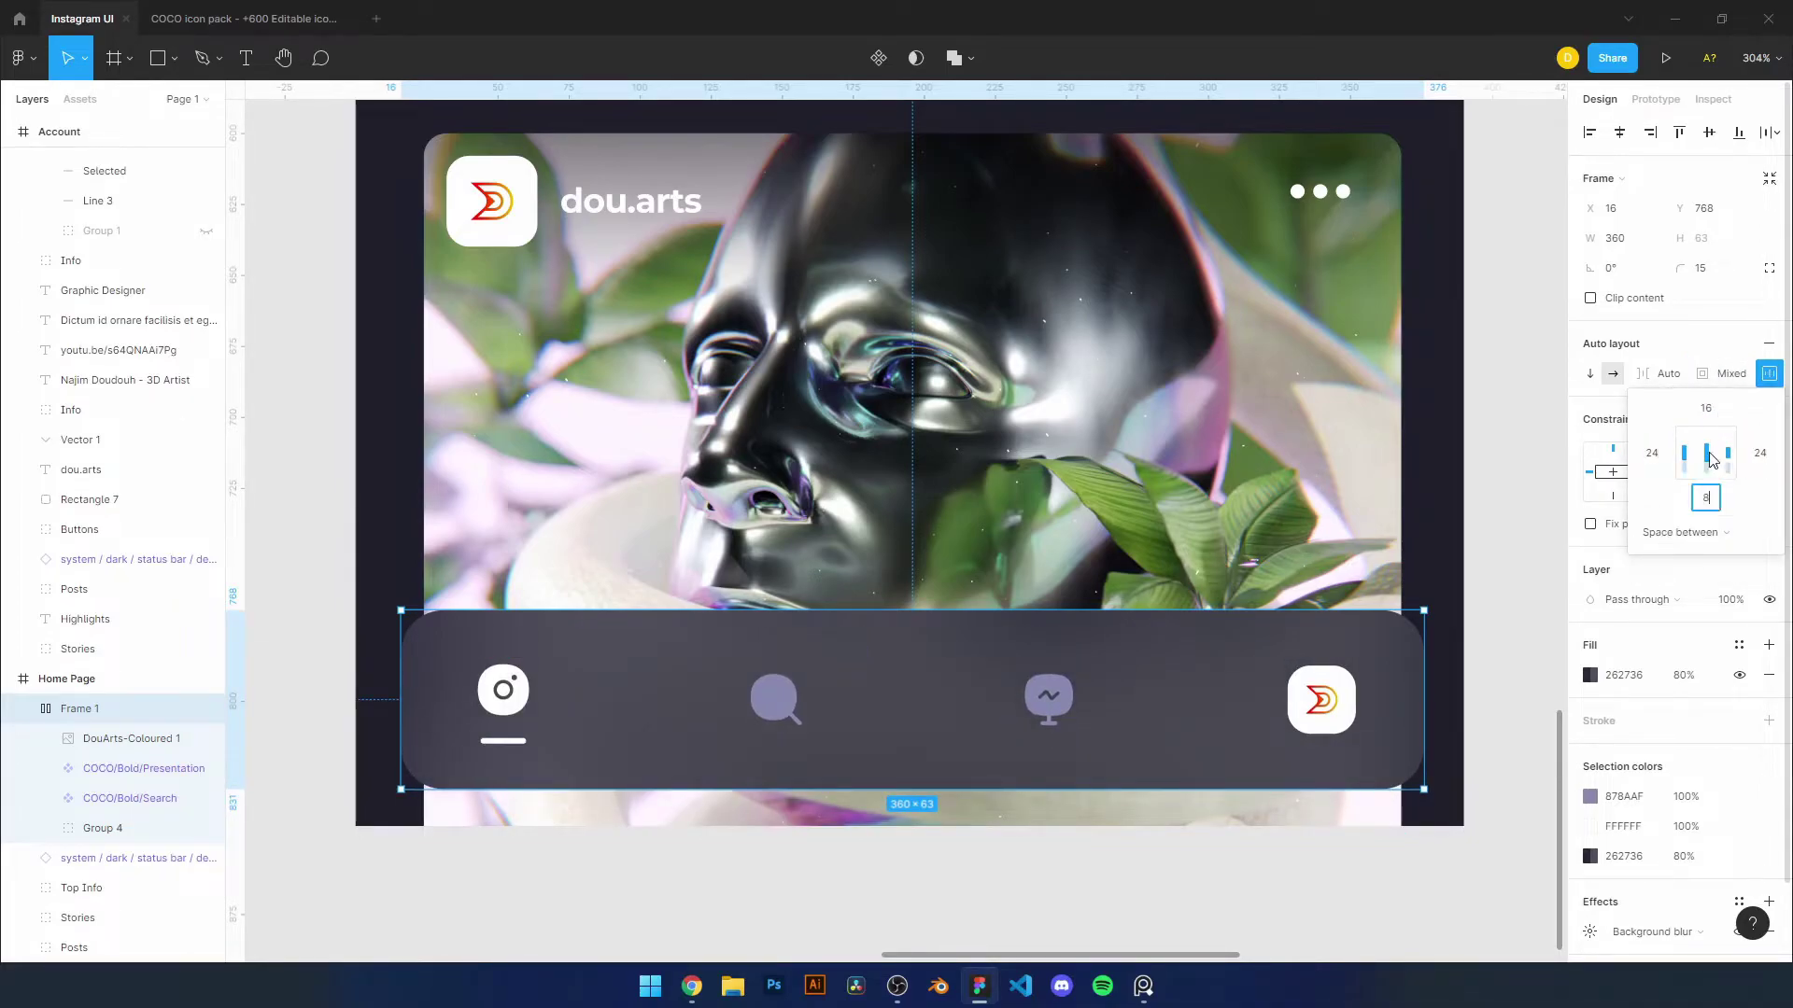
type("0")
key("Return")
scroll(1313, 401, "down", 5)
scroll(1094, 190, "down", 3)
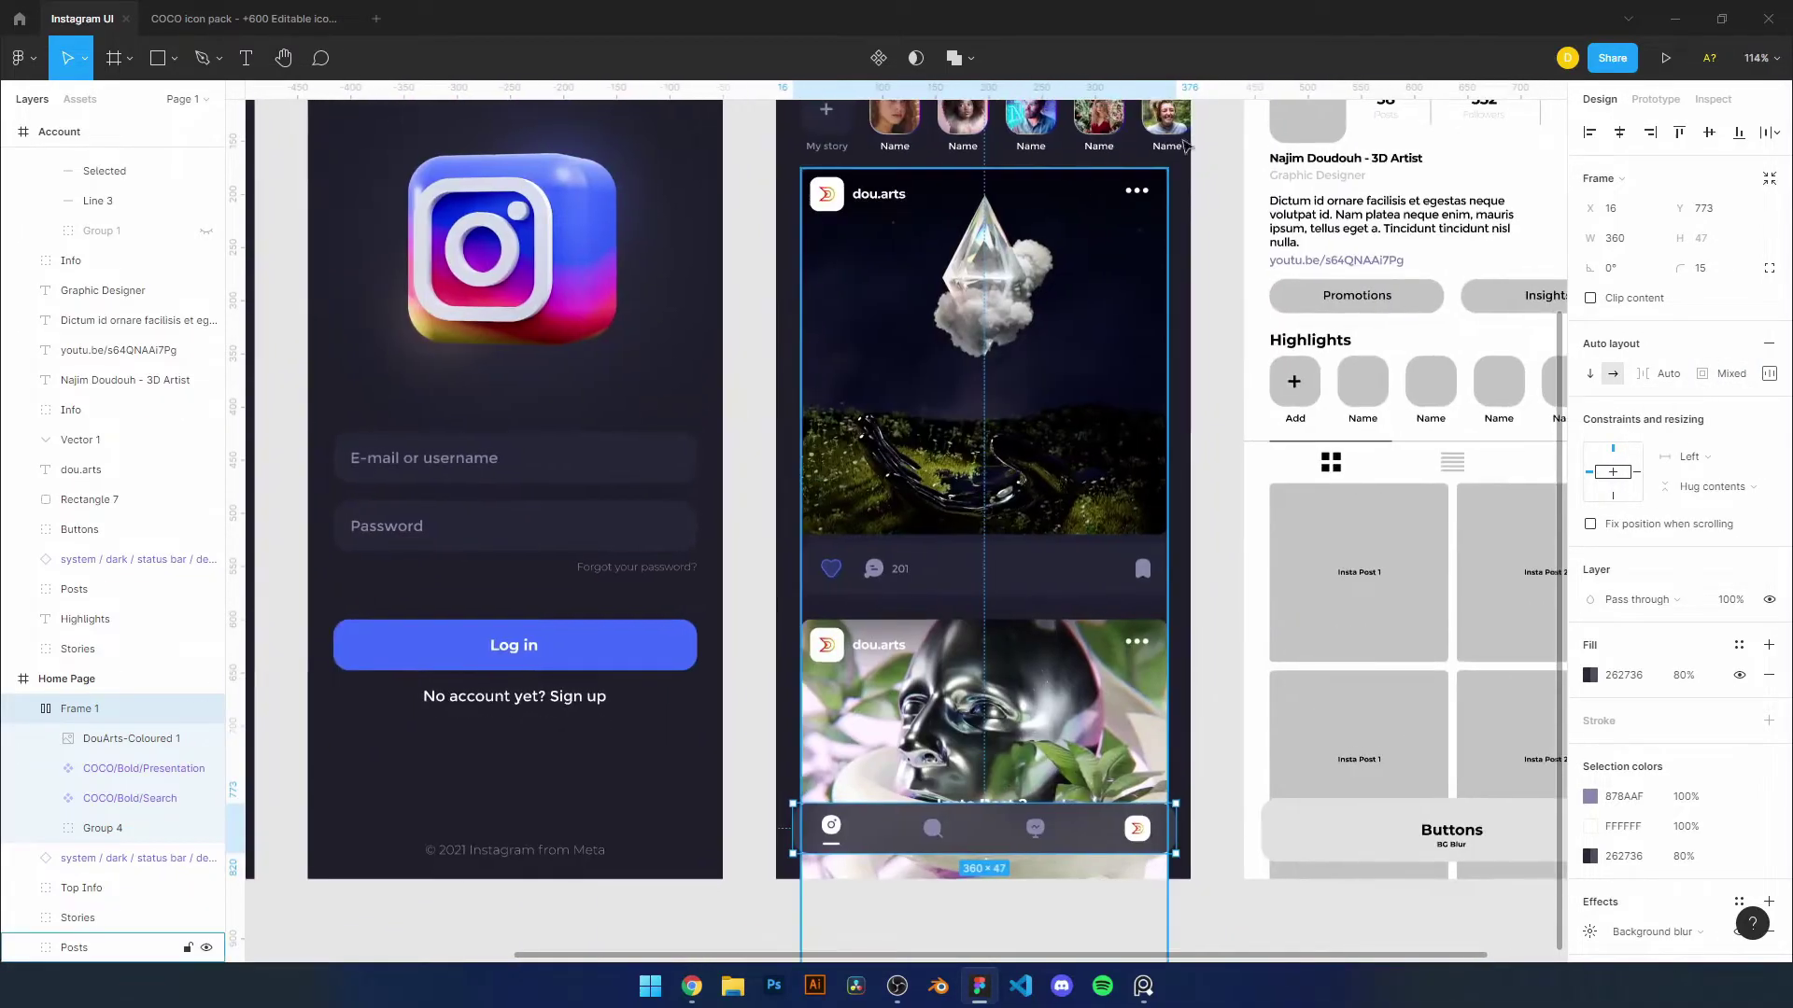
scroll(1269, 830, "up", 5)
scroll(653, 607, "down", 5)
key("Escape")
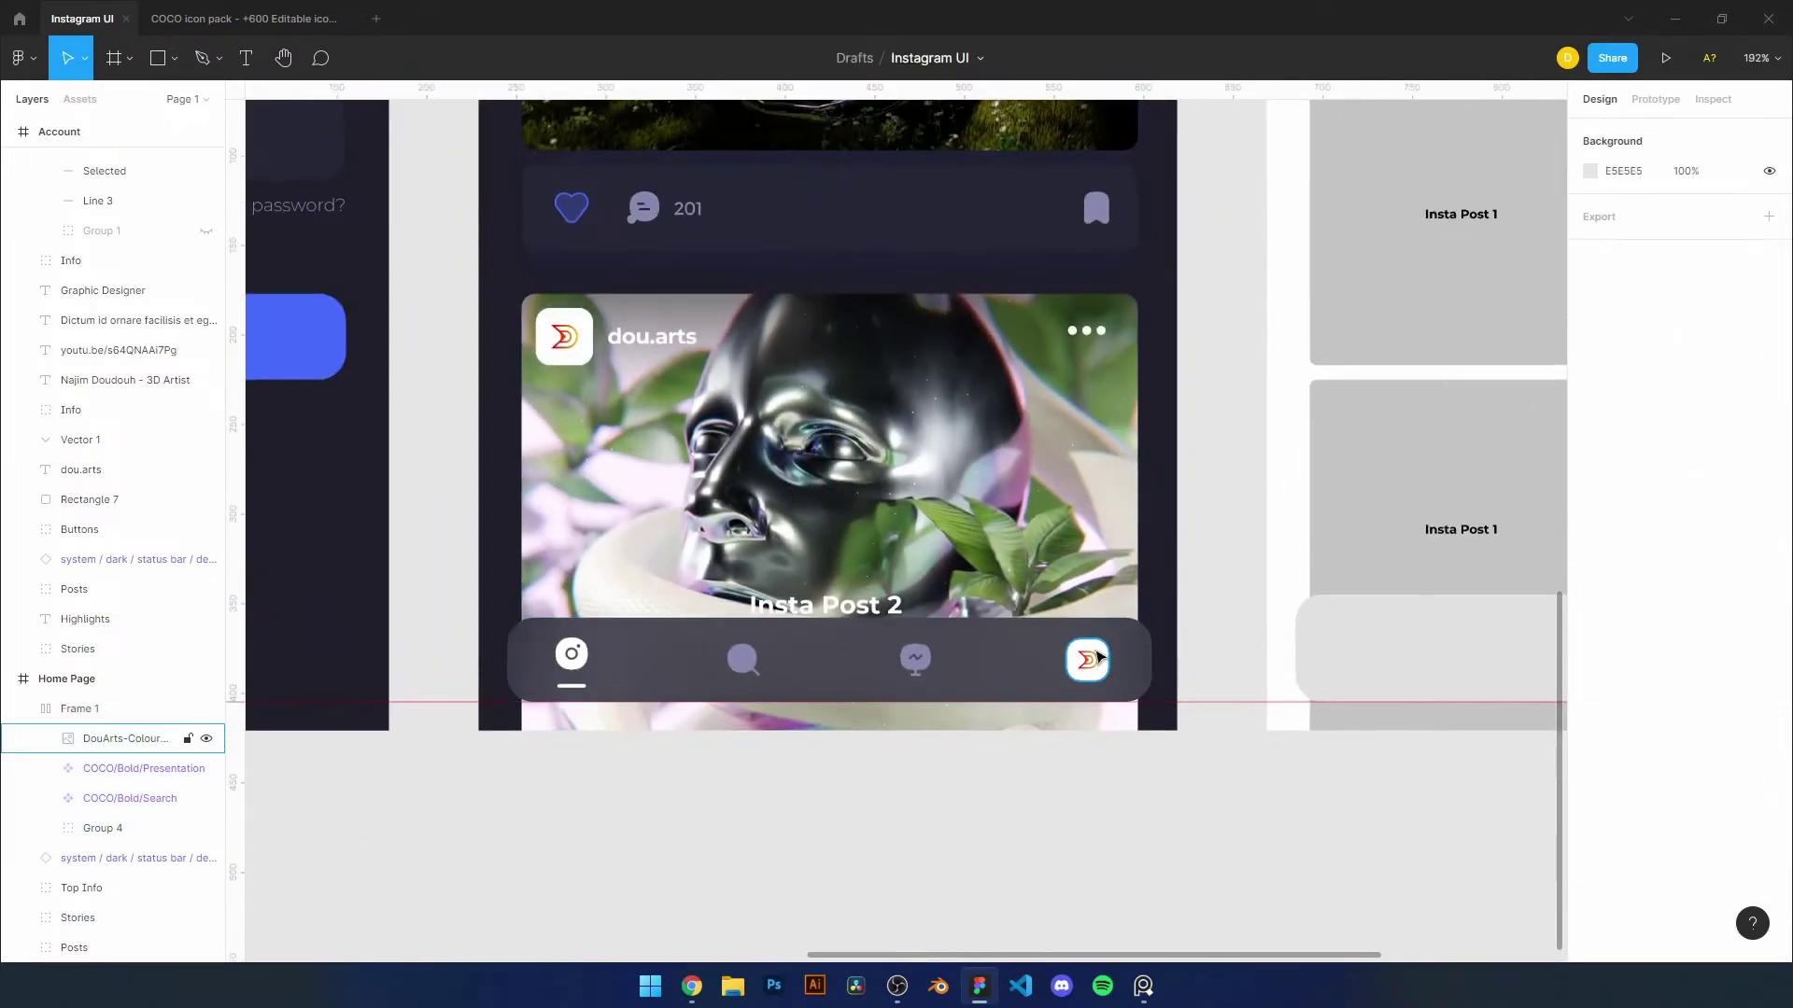
Set the nav bar frame's horizontal constraint to Center
scroll(549, 605, "down", 3)
scroll(1226, 771, "up", 5)
left_click(1226, 771)
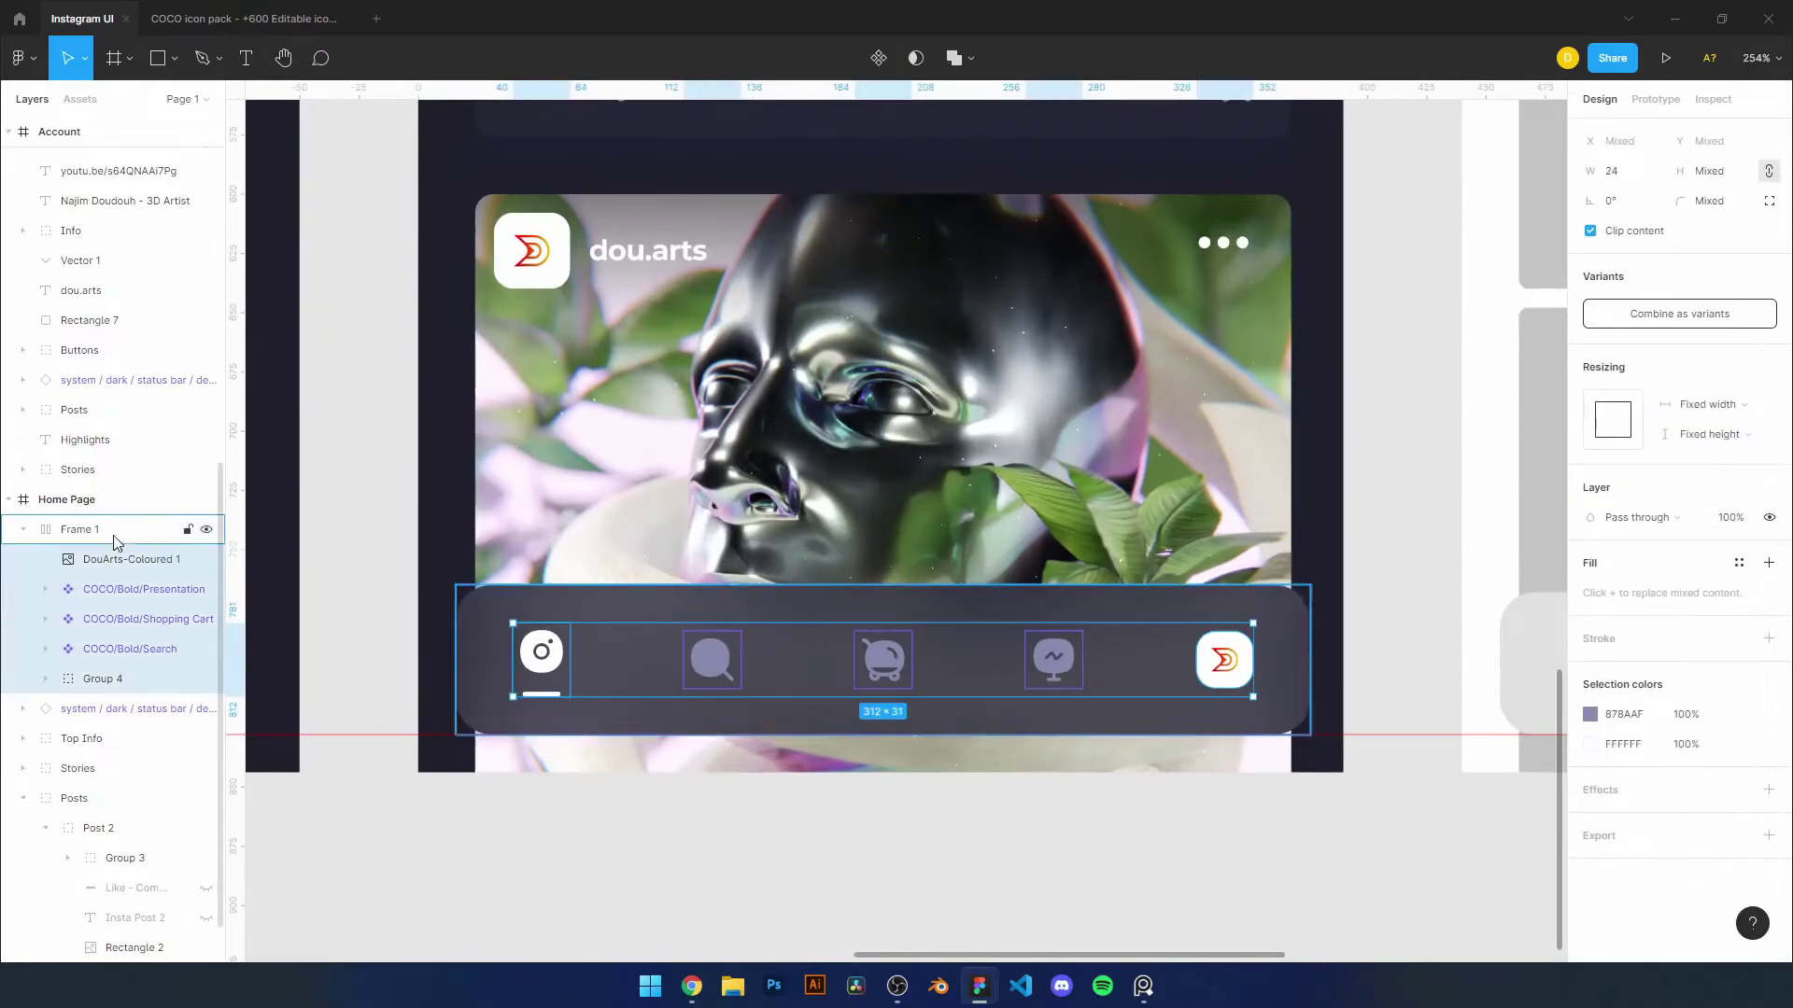
left_click(1690, 457)
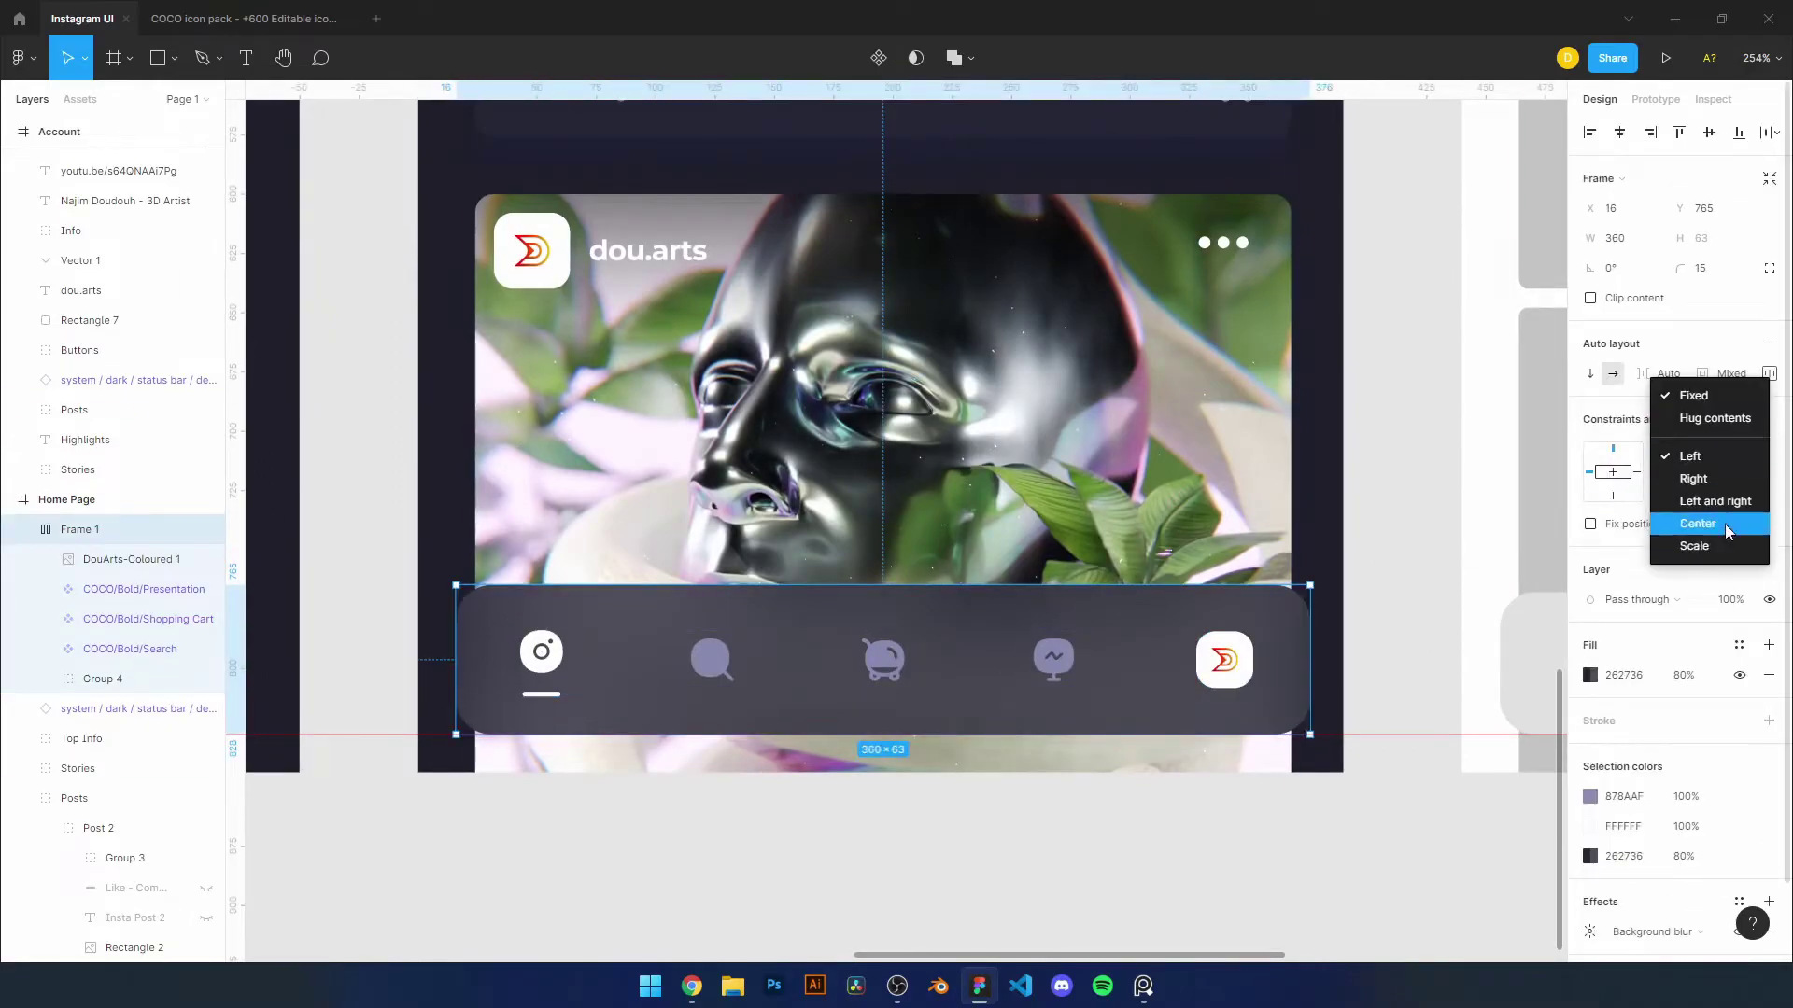
Make the nav bar a component and place a copy at the bottom of the Account screen
left_click(113, 565)
scroll(1258, 669, "up", 3)
key("Escape")
key("shift+1")
right_click(103, 533)
left_click(221, 793)
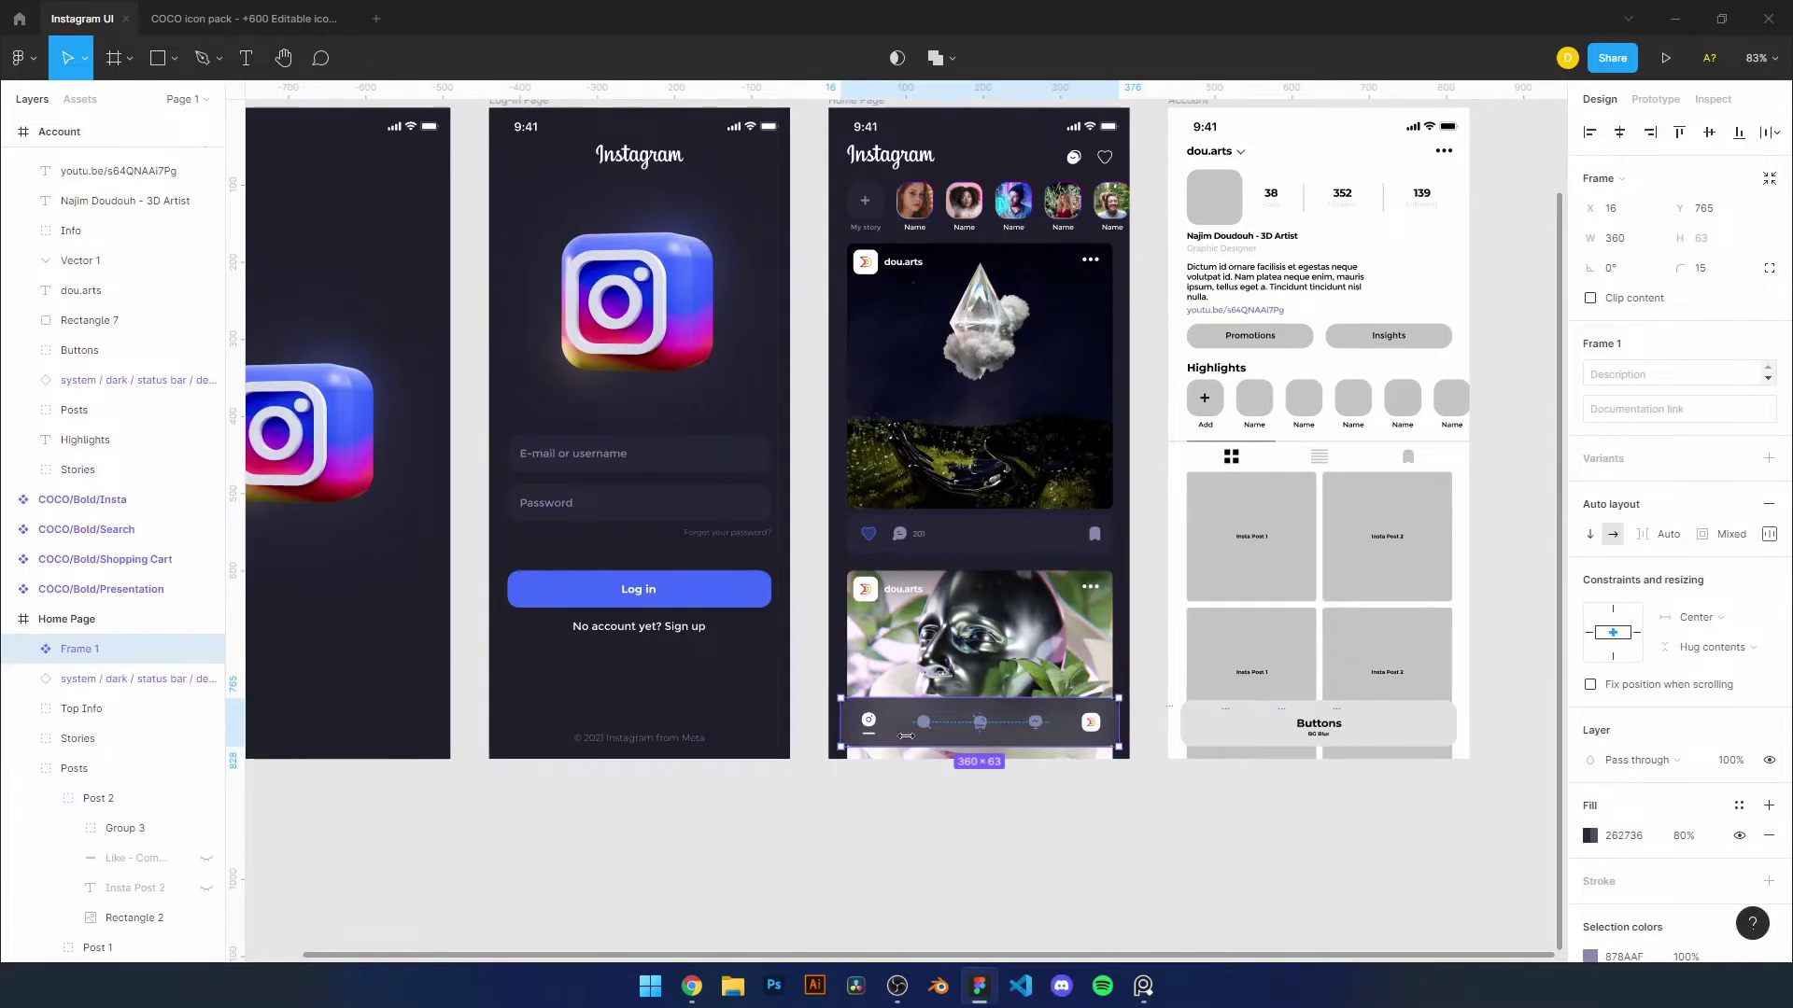
left_click_drag(1007, 722, 1348, 731)
scroll(180, 476, "right", 3)
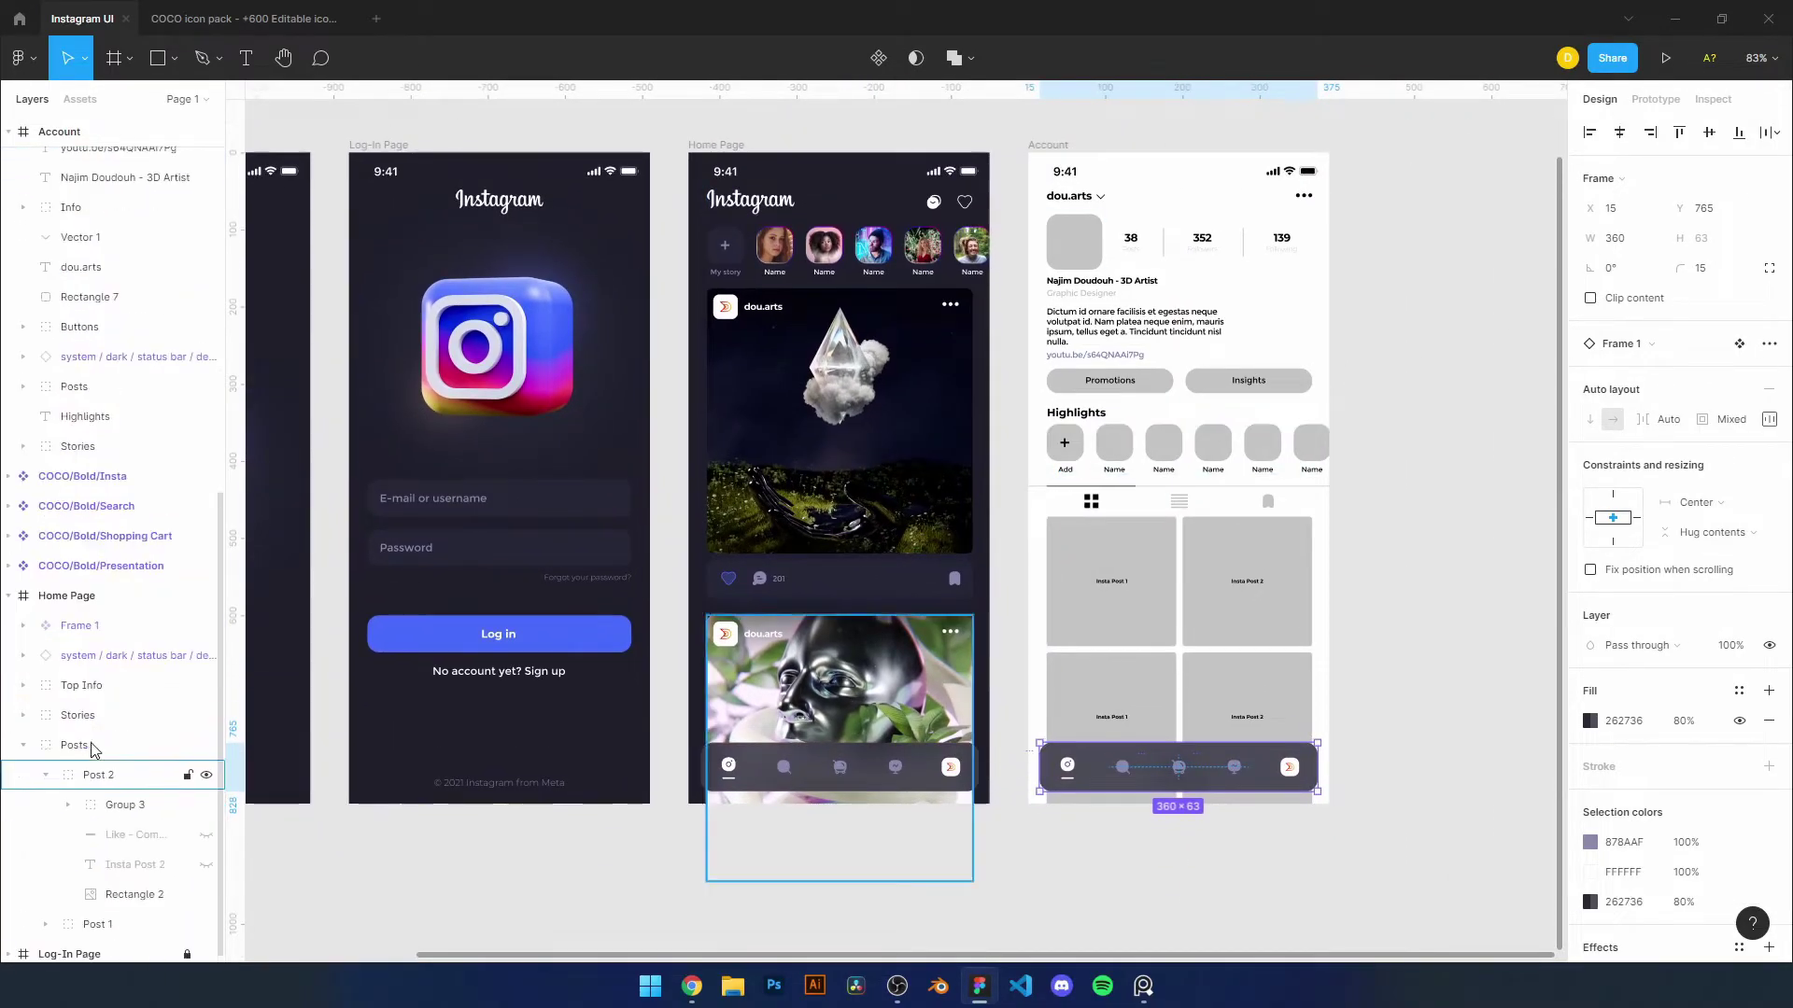
Set the Account screen background to the dark 1E1E2A swatch
scroll(93, 840, "up", 2)
key("Escape")
scroll(80, 653, "up", 3)
left_click(28, 463)
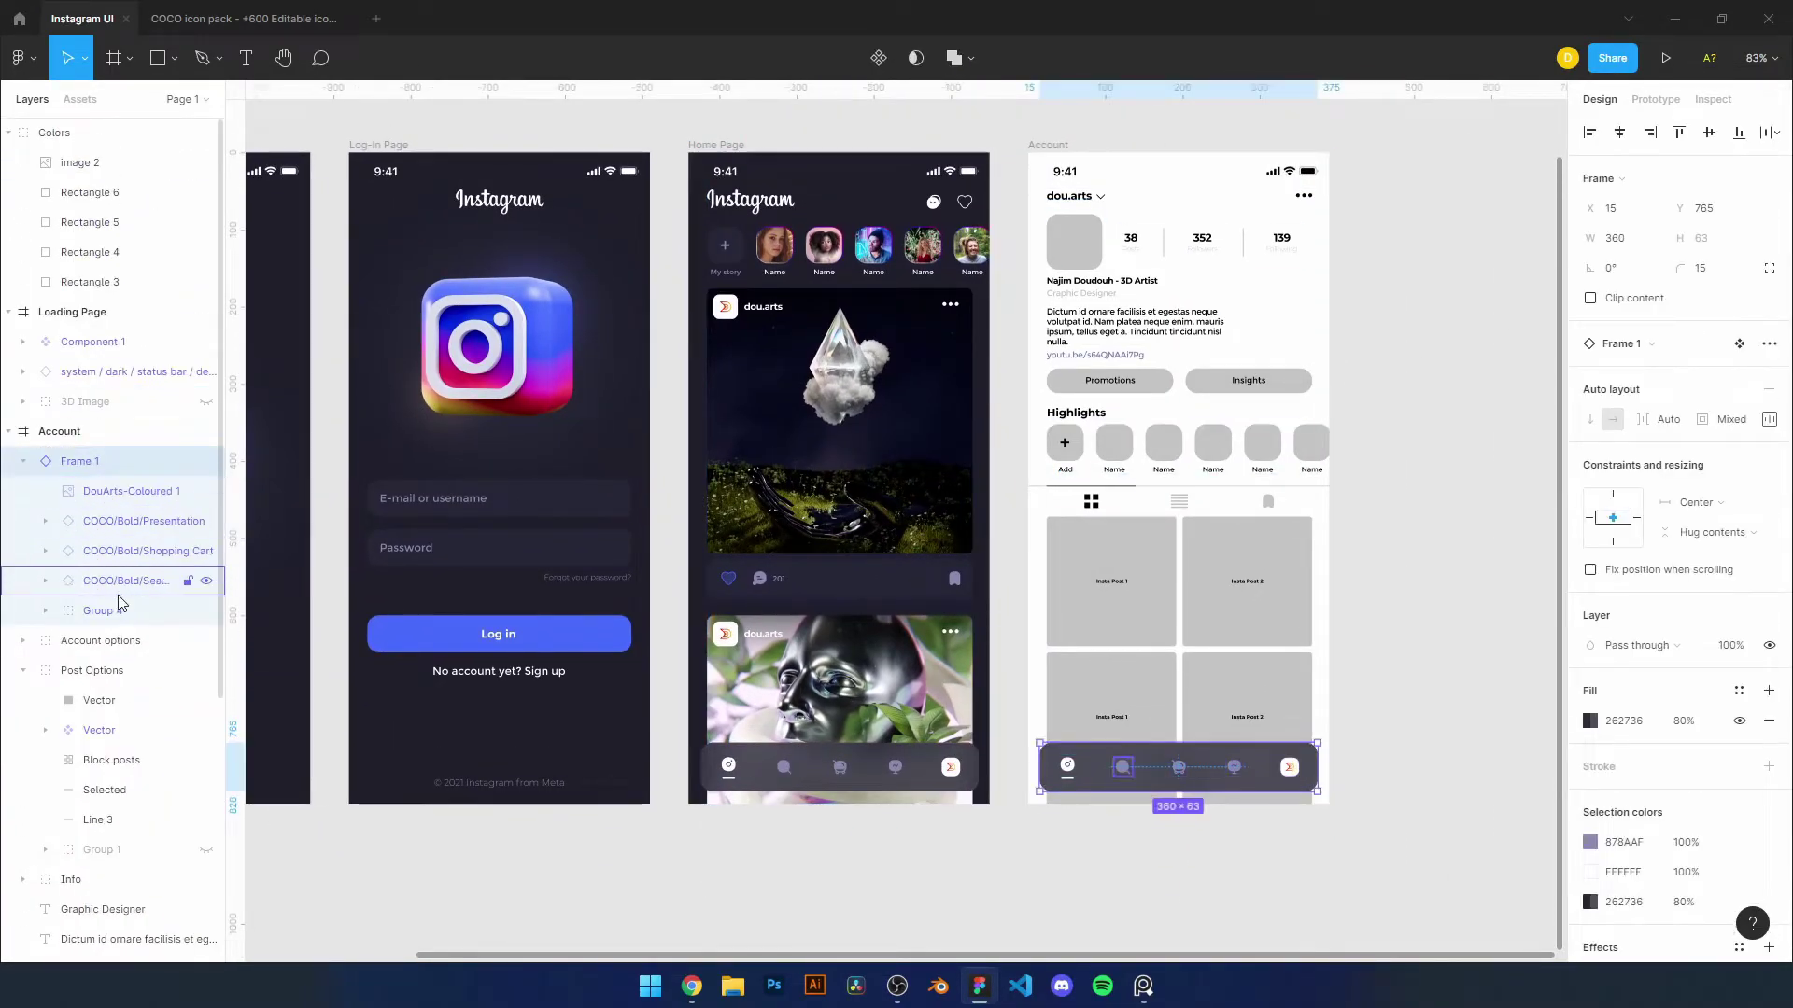
scroll(58, 522, "up", 3)
left_click(119, 291)
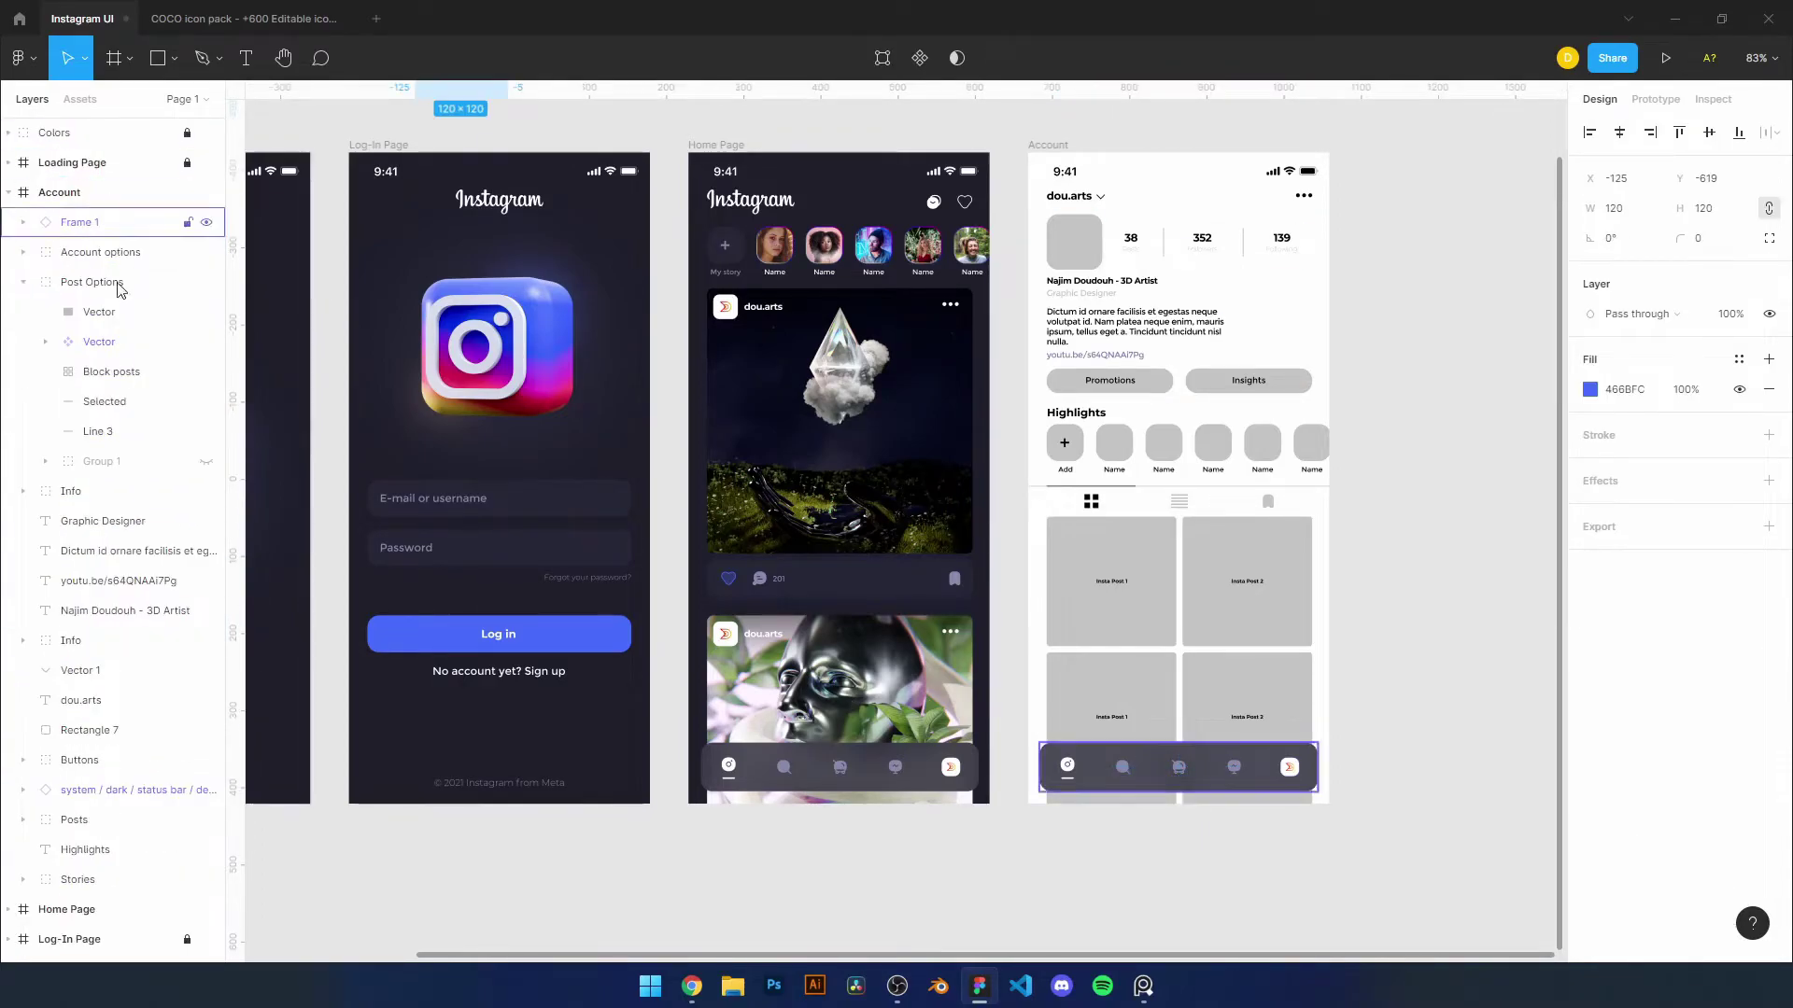
key("ctrl+z")
key("ctrl+z")
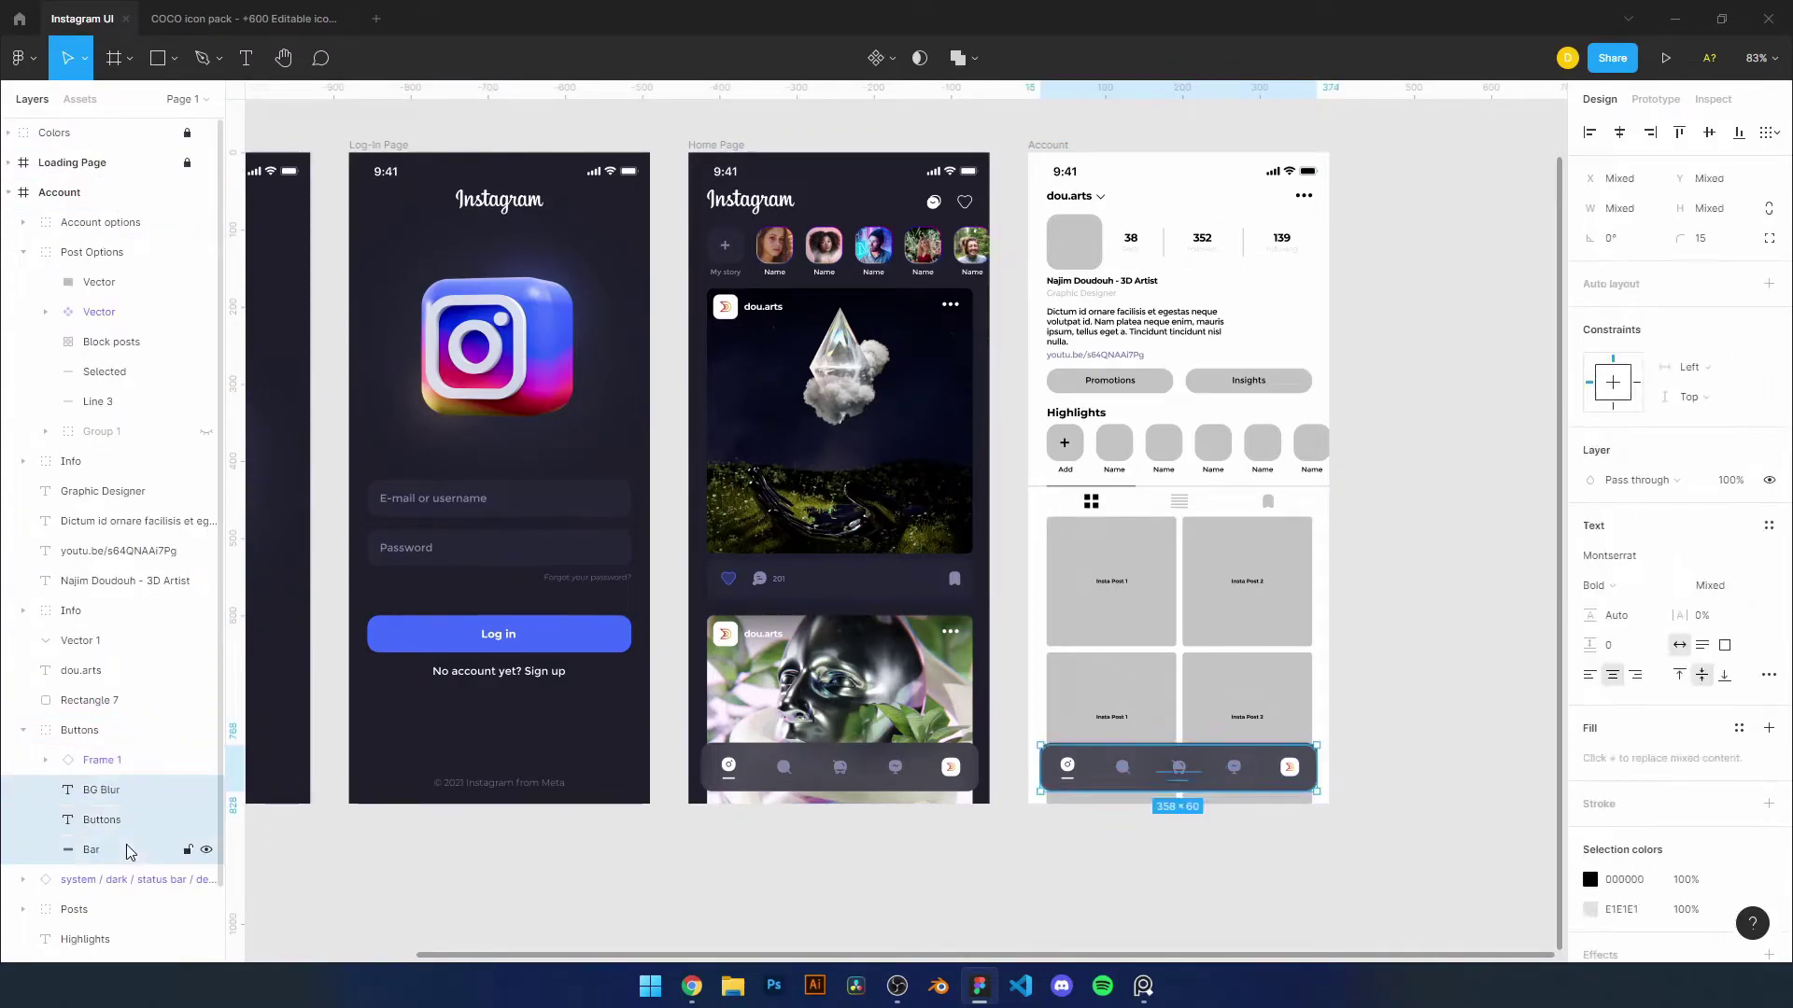
left_click(1590, 692)
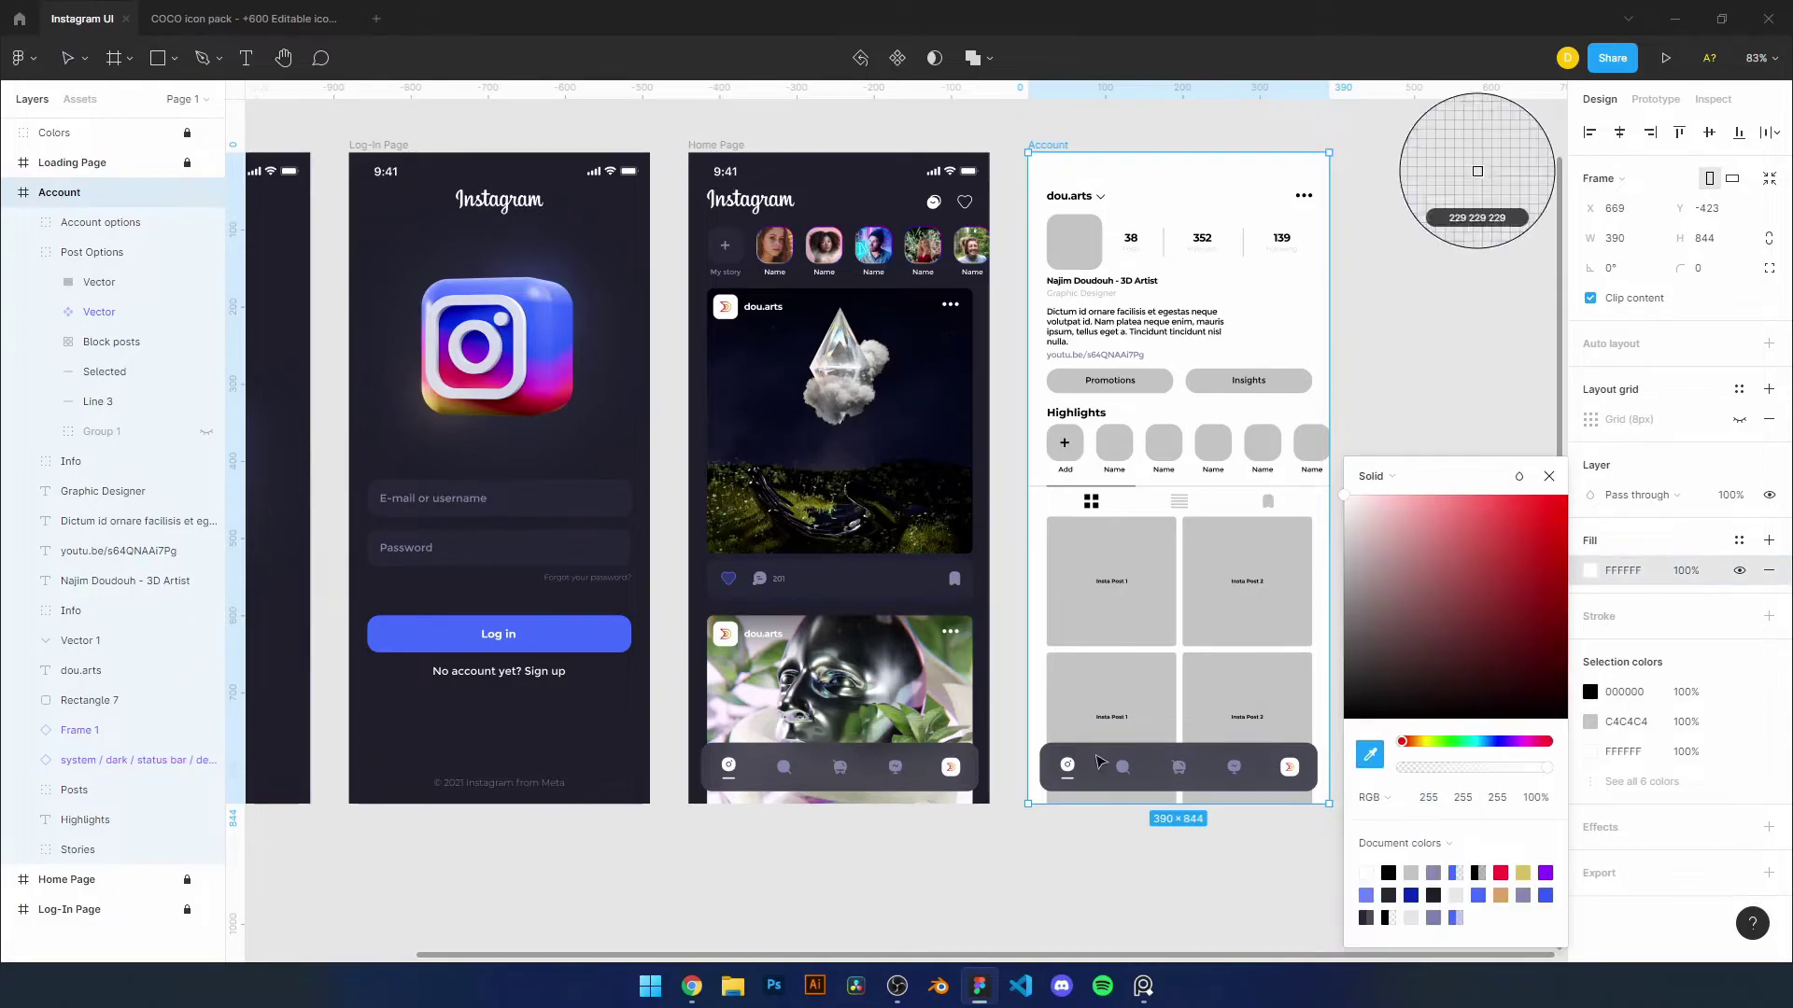
scroll(654, 467, "up", 3)
left_click(280, 224)
Recolour the profile name, bio text and stats divider stroke to white
scroll(1068, 338, "right", 2)
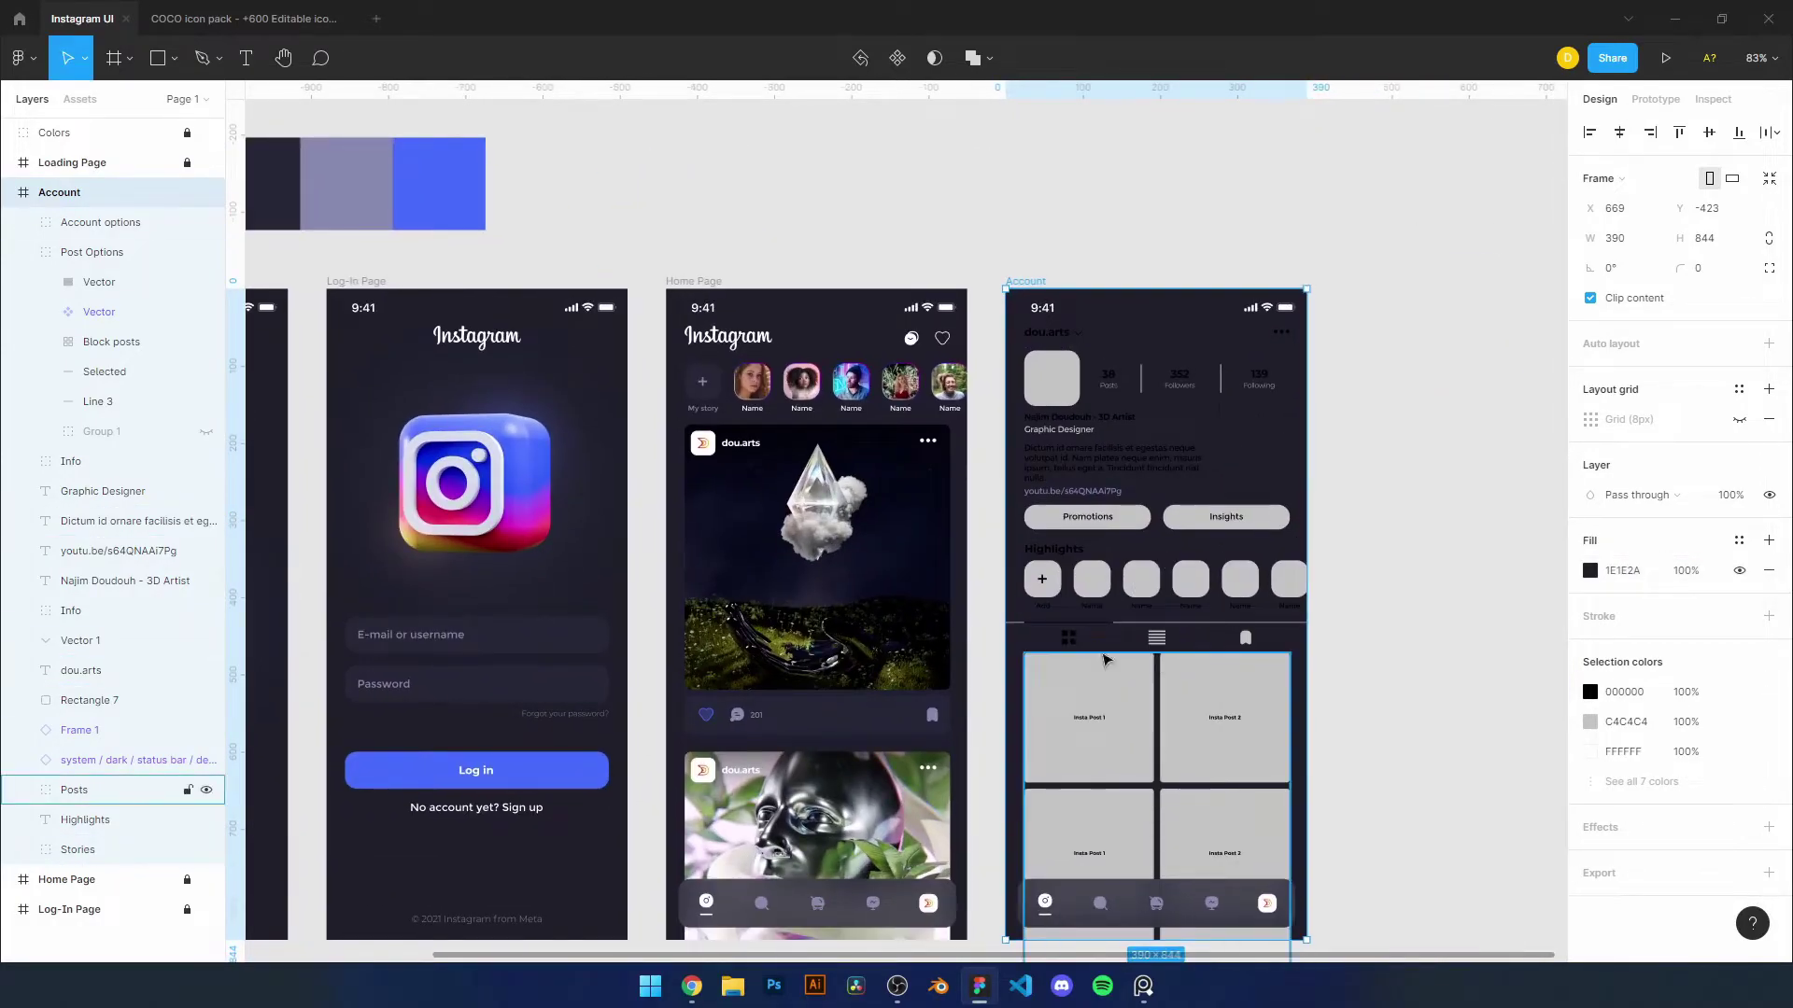
left_click(1111, 467)
left_click(1590, 742)
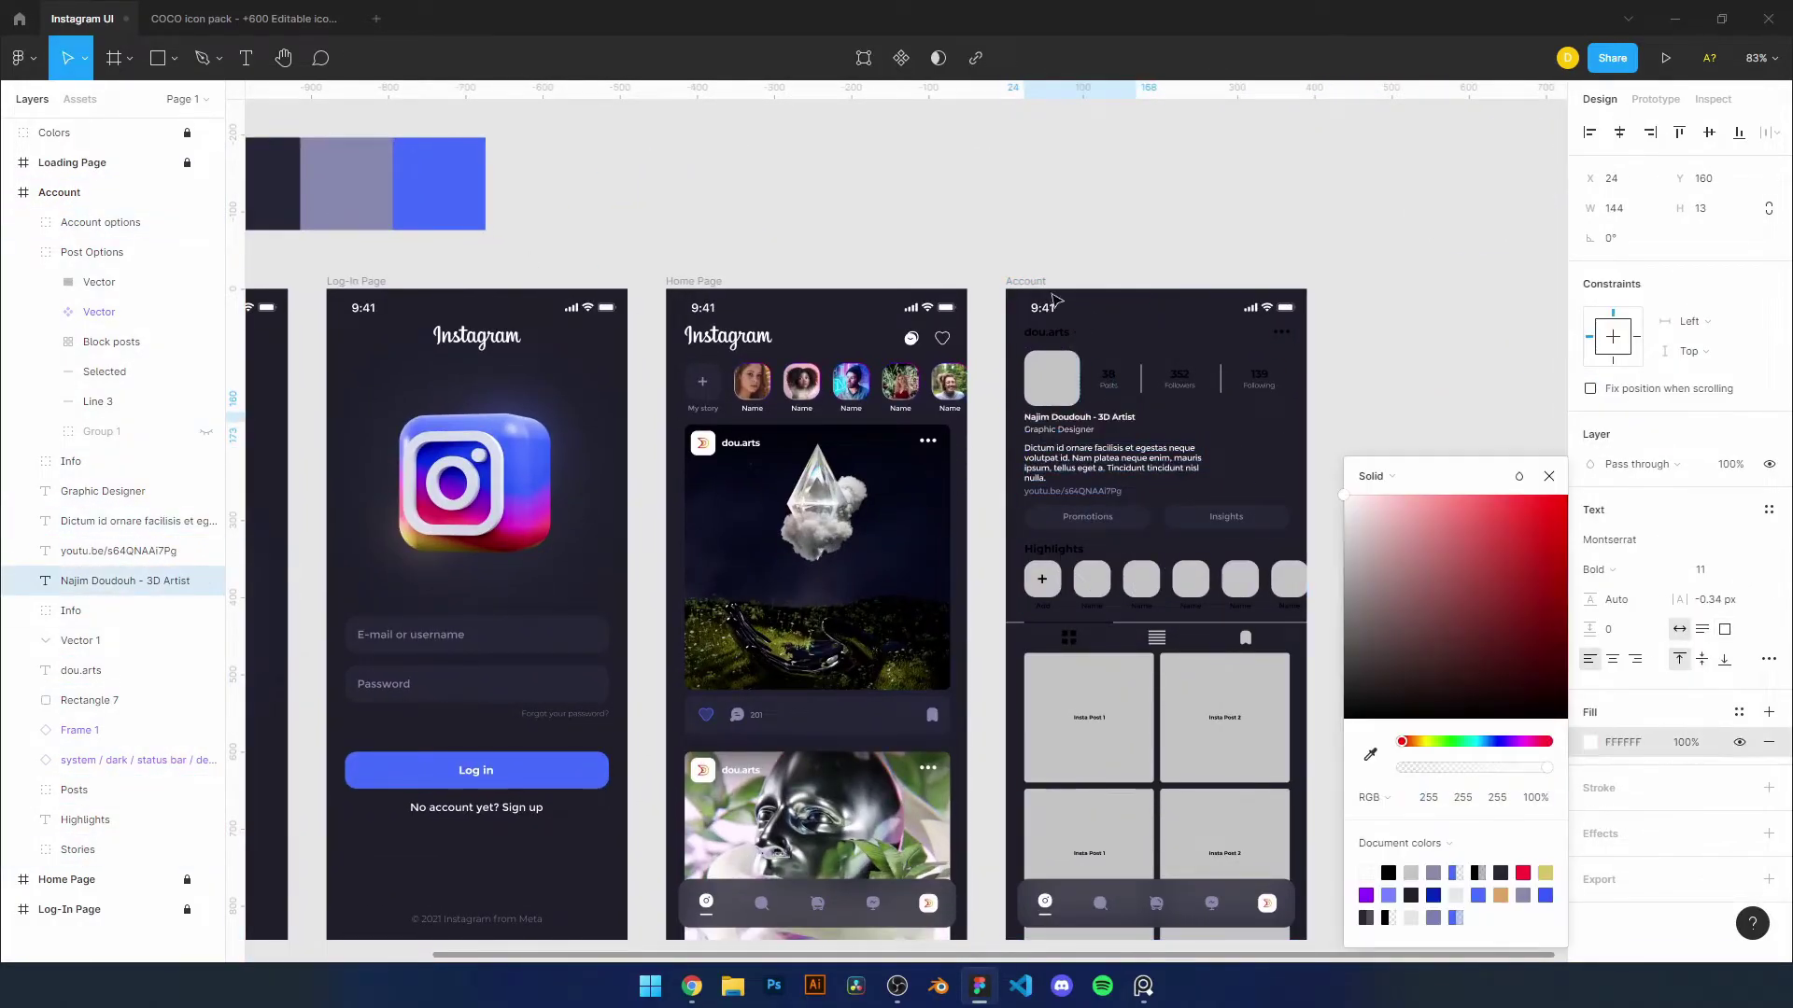
left_click(1370, 753)
left_click(1186, 378)
left_click(1590, 691)
left_click(1370, 753)
left_click(344, 192)
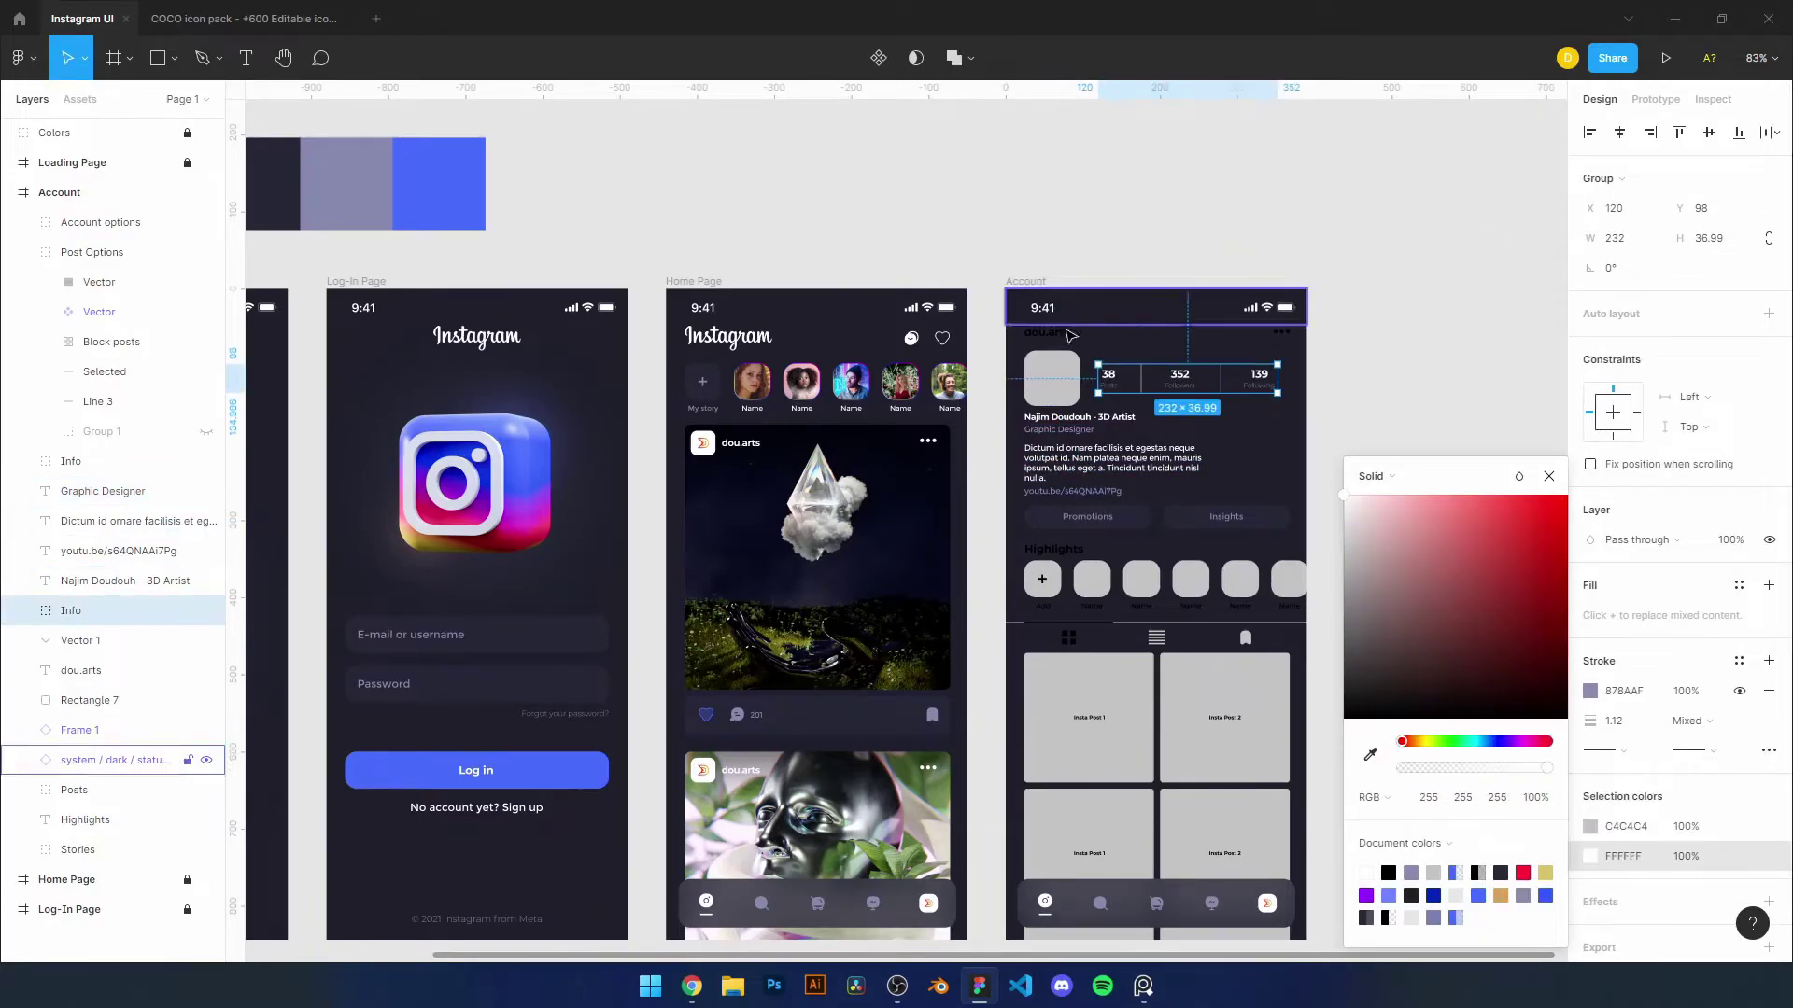
Fill the avatar with the dou.arts logo and make the profile link cyan 5EB8D4
left_click(1051, 379)
scroll(1121, 467, "down", 1)
left_click(1591, 539)
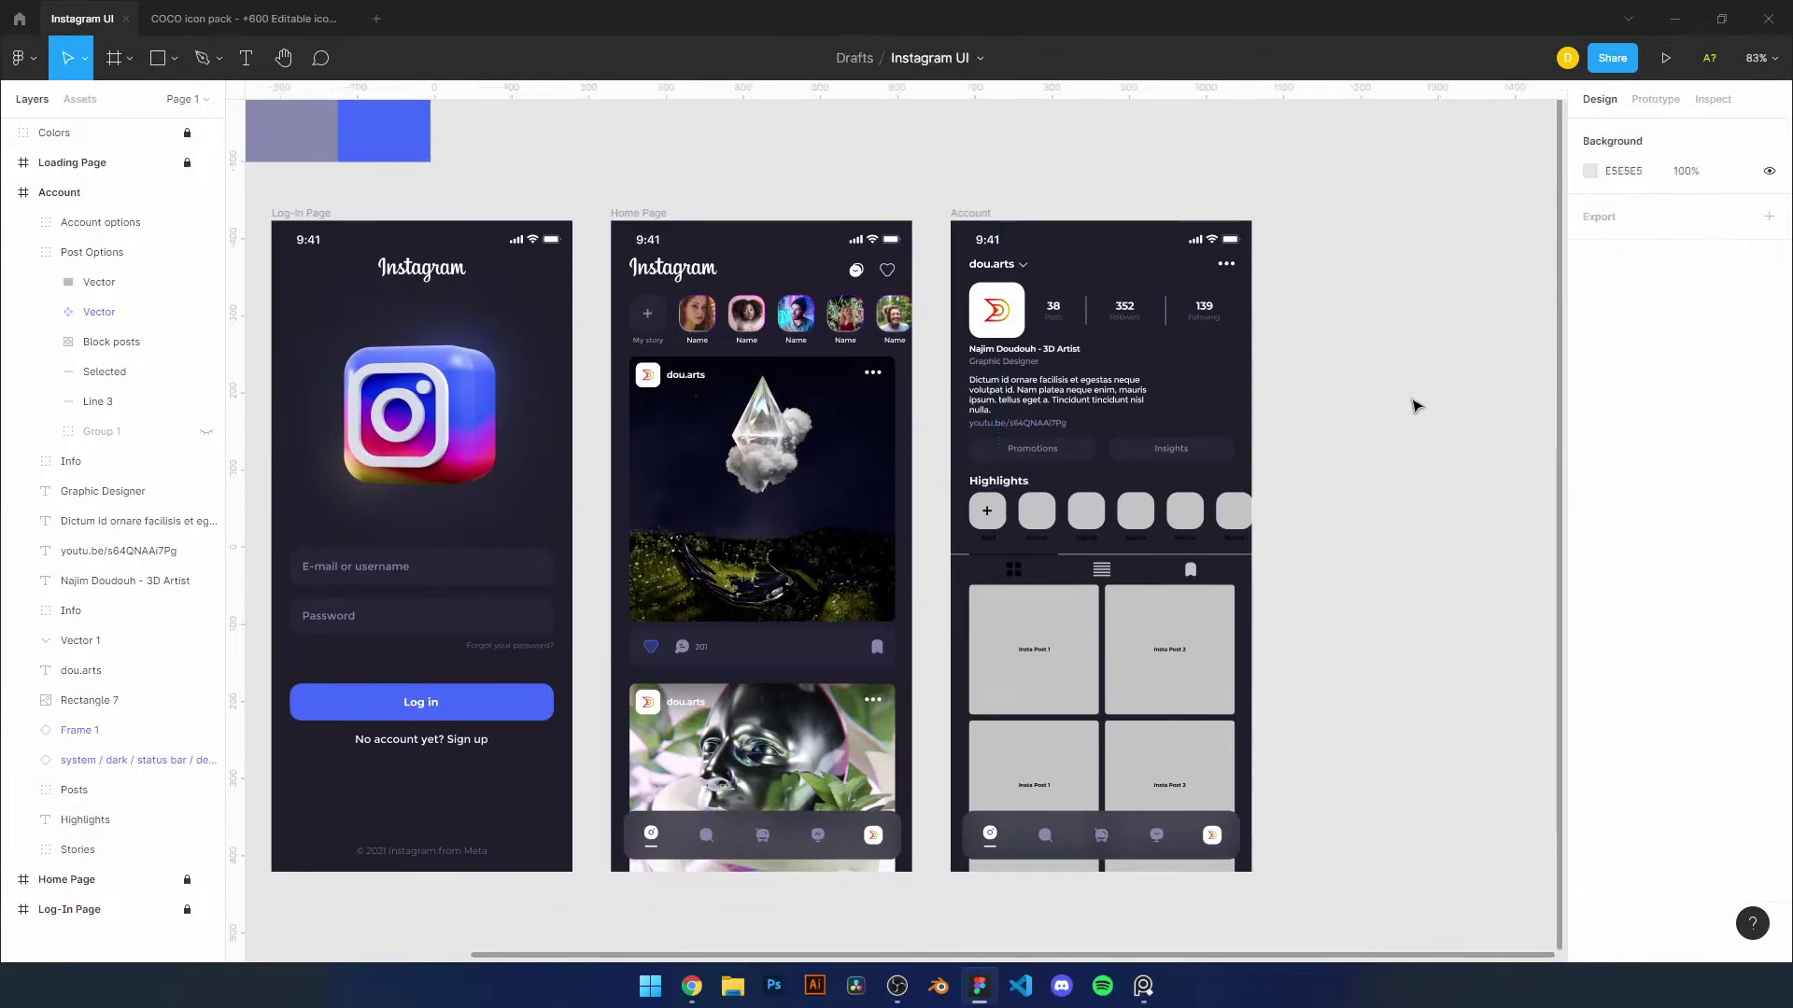
left_click_drag(1496, 742, 1480, 742)
key("Escape")
scroll(1372, 532, "up", 2)
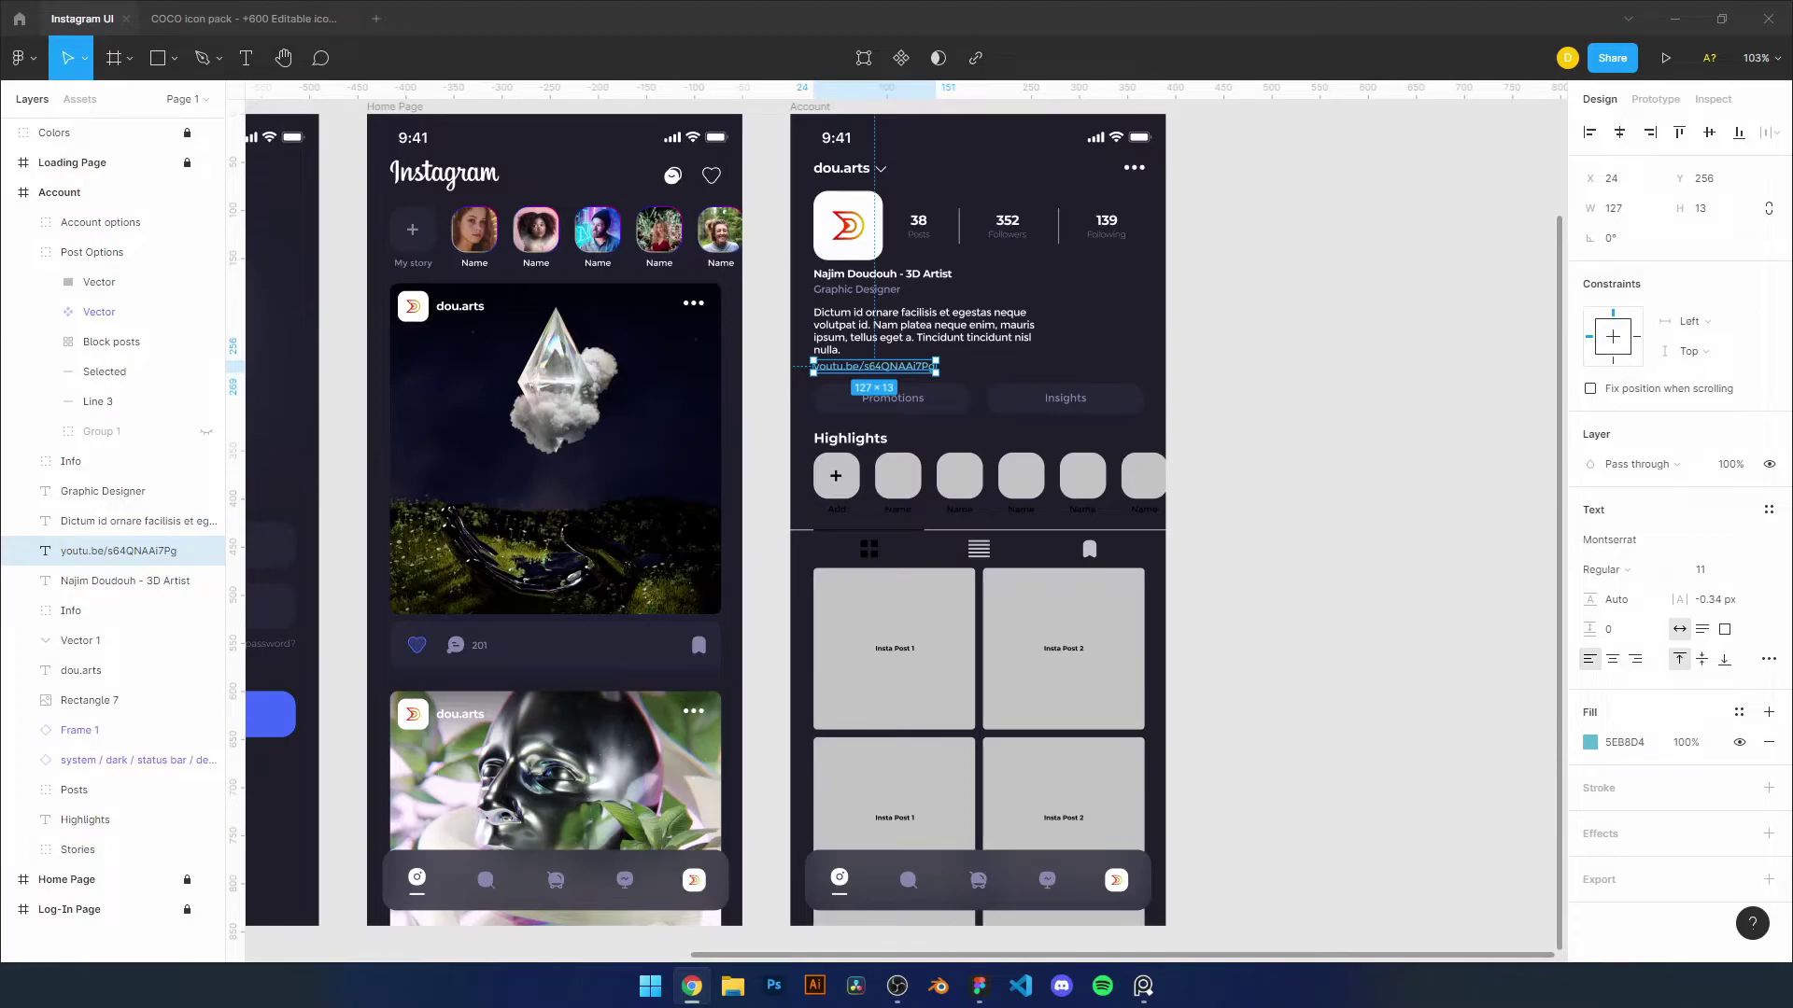
Adjust the spacing between the circles in the Account highlights row
key("alt+Tab")
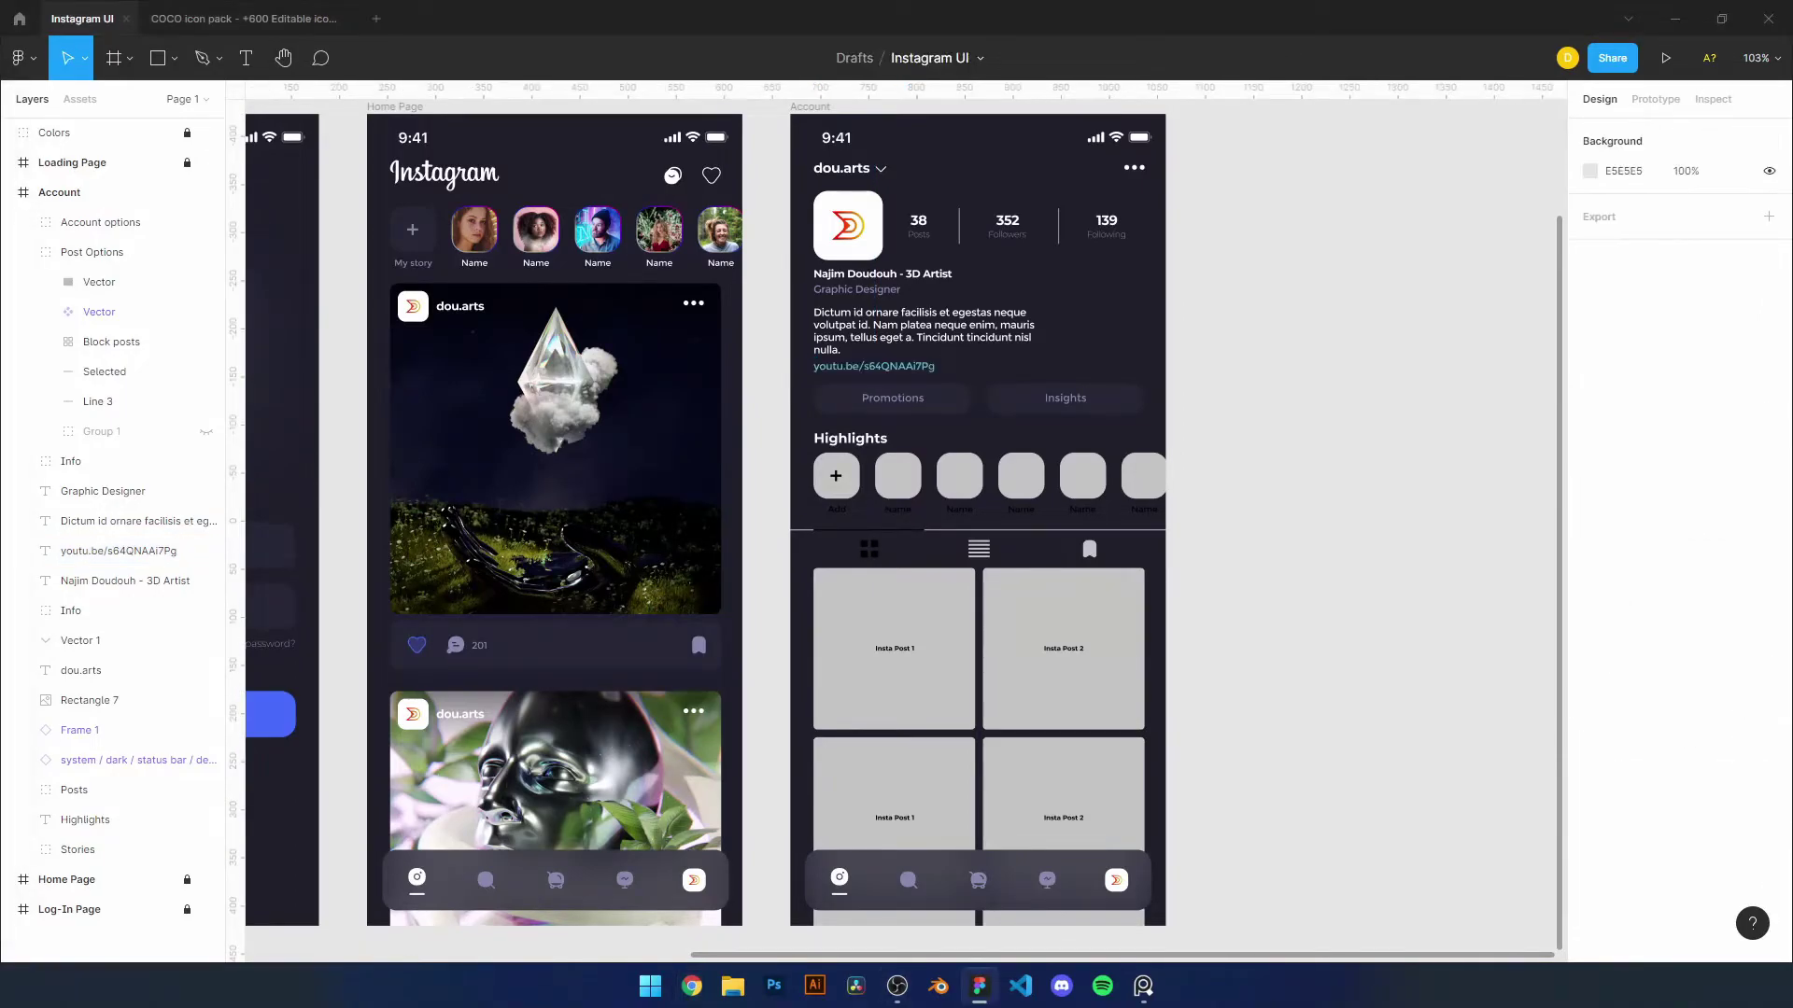
left_click(560, 238)
left_click(1606, 298)
left_click_drag(1591, 297, 1578, 298)
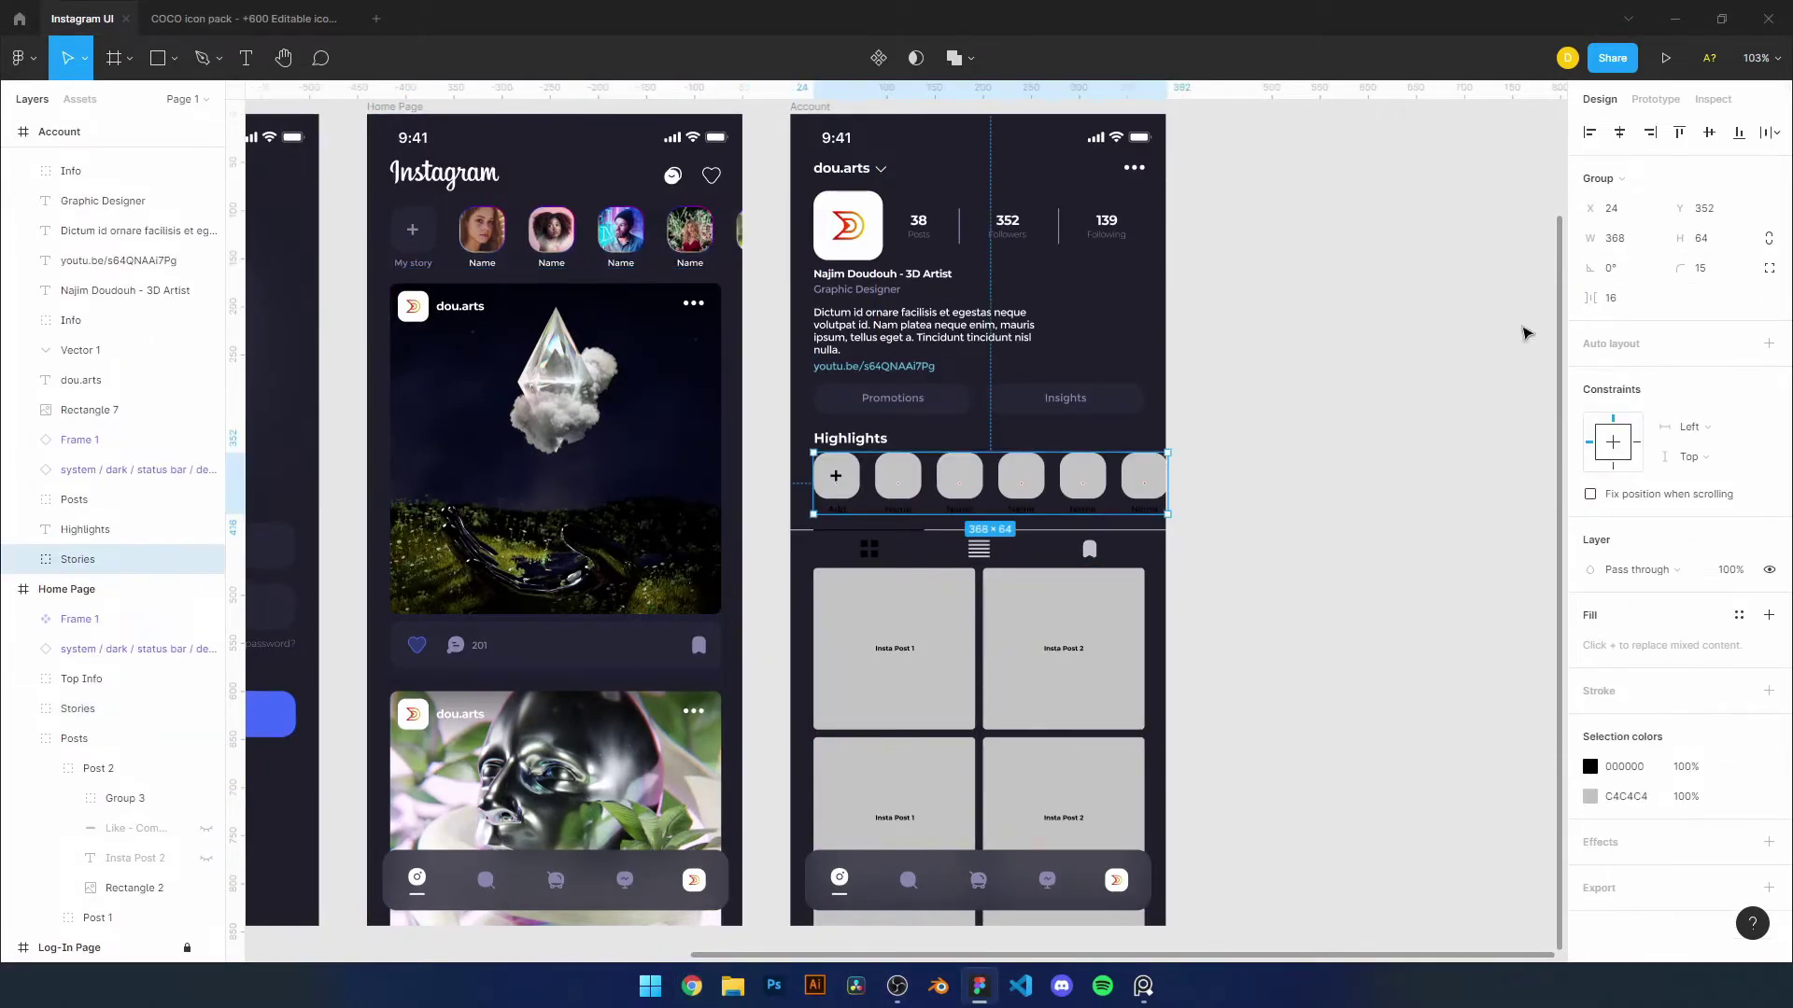
Recolour the Add label and its plus sign text
left_click(1233, 420)
left_click(835, 477)
left_click(836, 509)
left_click(1590, 712)
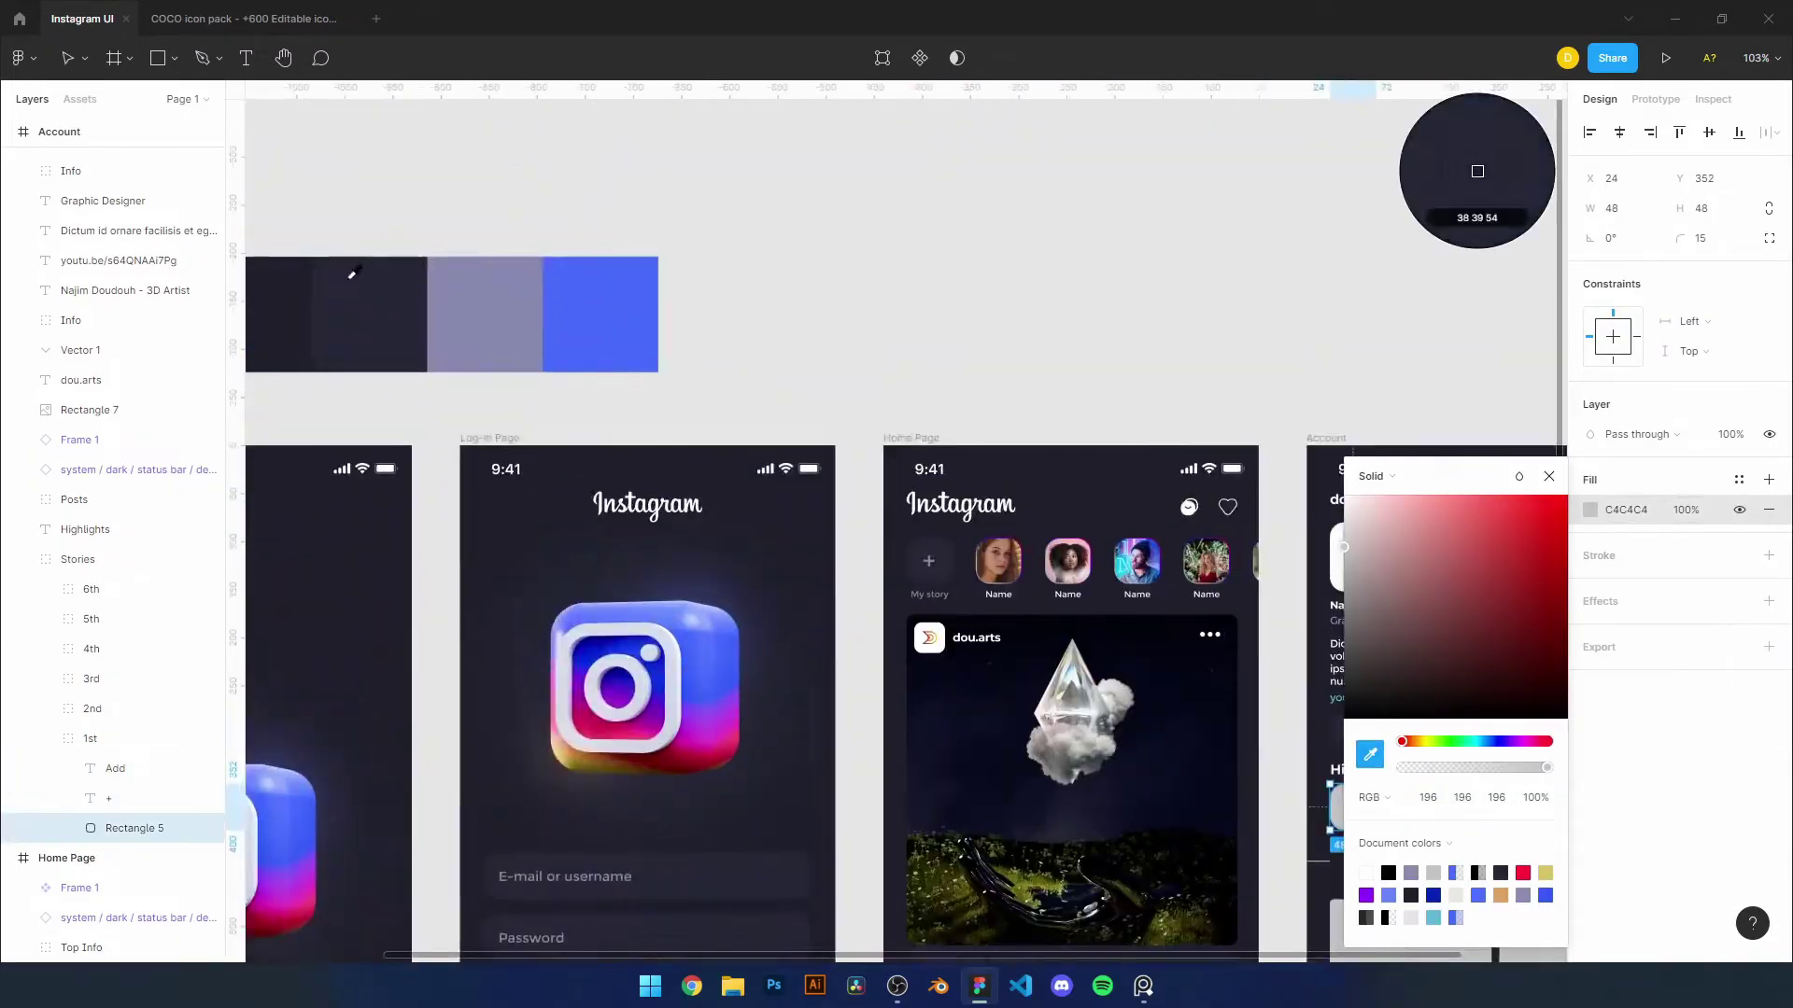
left_click(1018, 541)
scroll(1018, 542, "up", 3)
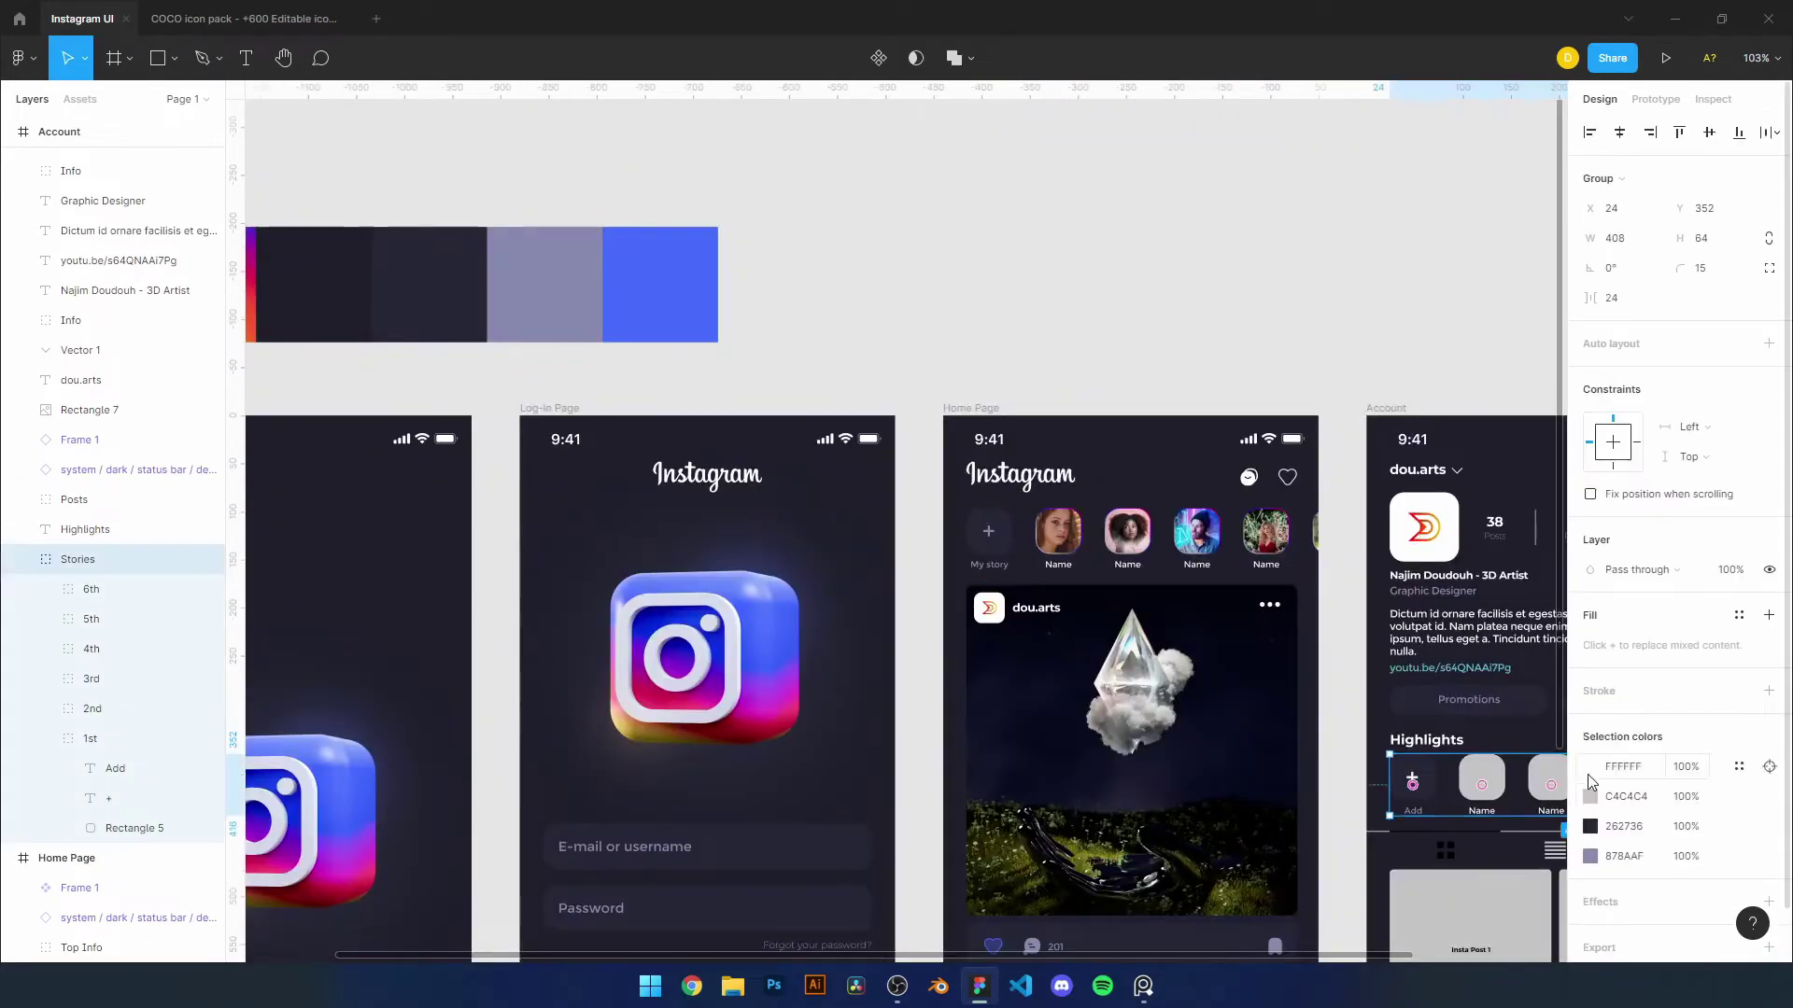
scroll(1017, 542, "down", 2)
Fill the second highlight circle with the Behance image
left_click(1247, 663)
left_click(1591, 510)
left_click(1376, 476)
left_click(1396, 588)
left_click(1456, 608)
double_click(760, 188)
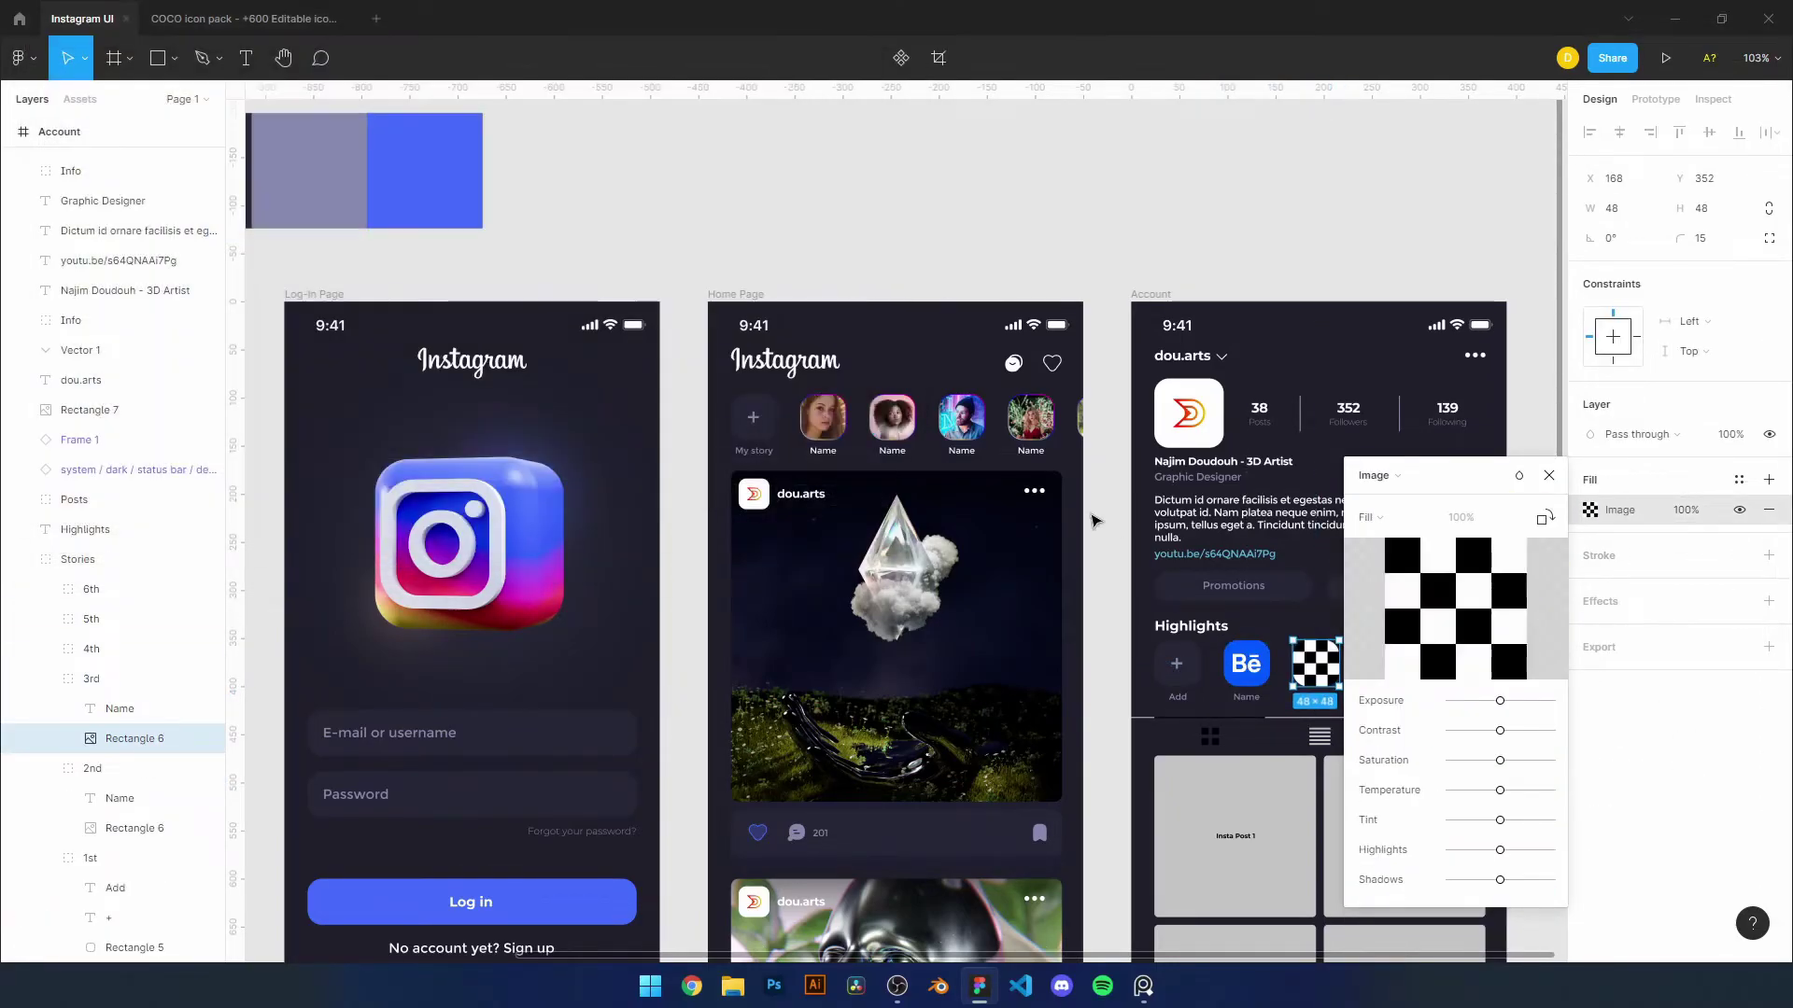
key("Escape")
Fill the next highlight circle with a logo image from the logos folder
left_click(1469, 663)
left_click(1590, 510)
left_click(1375, 476)
left_click(1397, 588)
left_click(1456, 608)
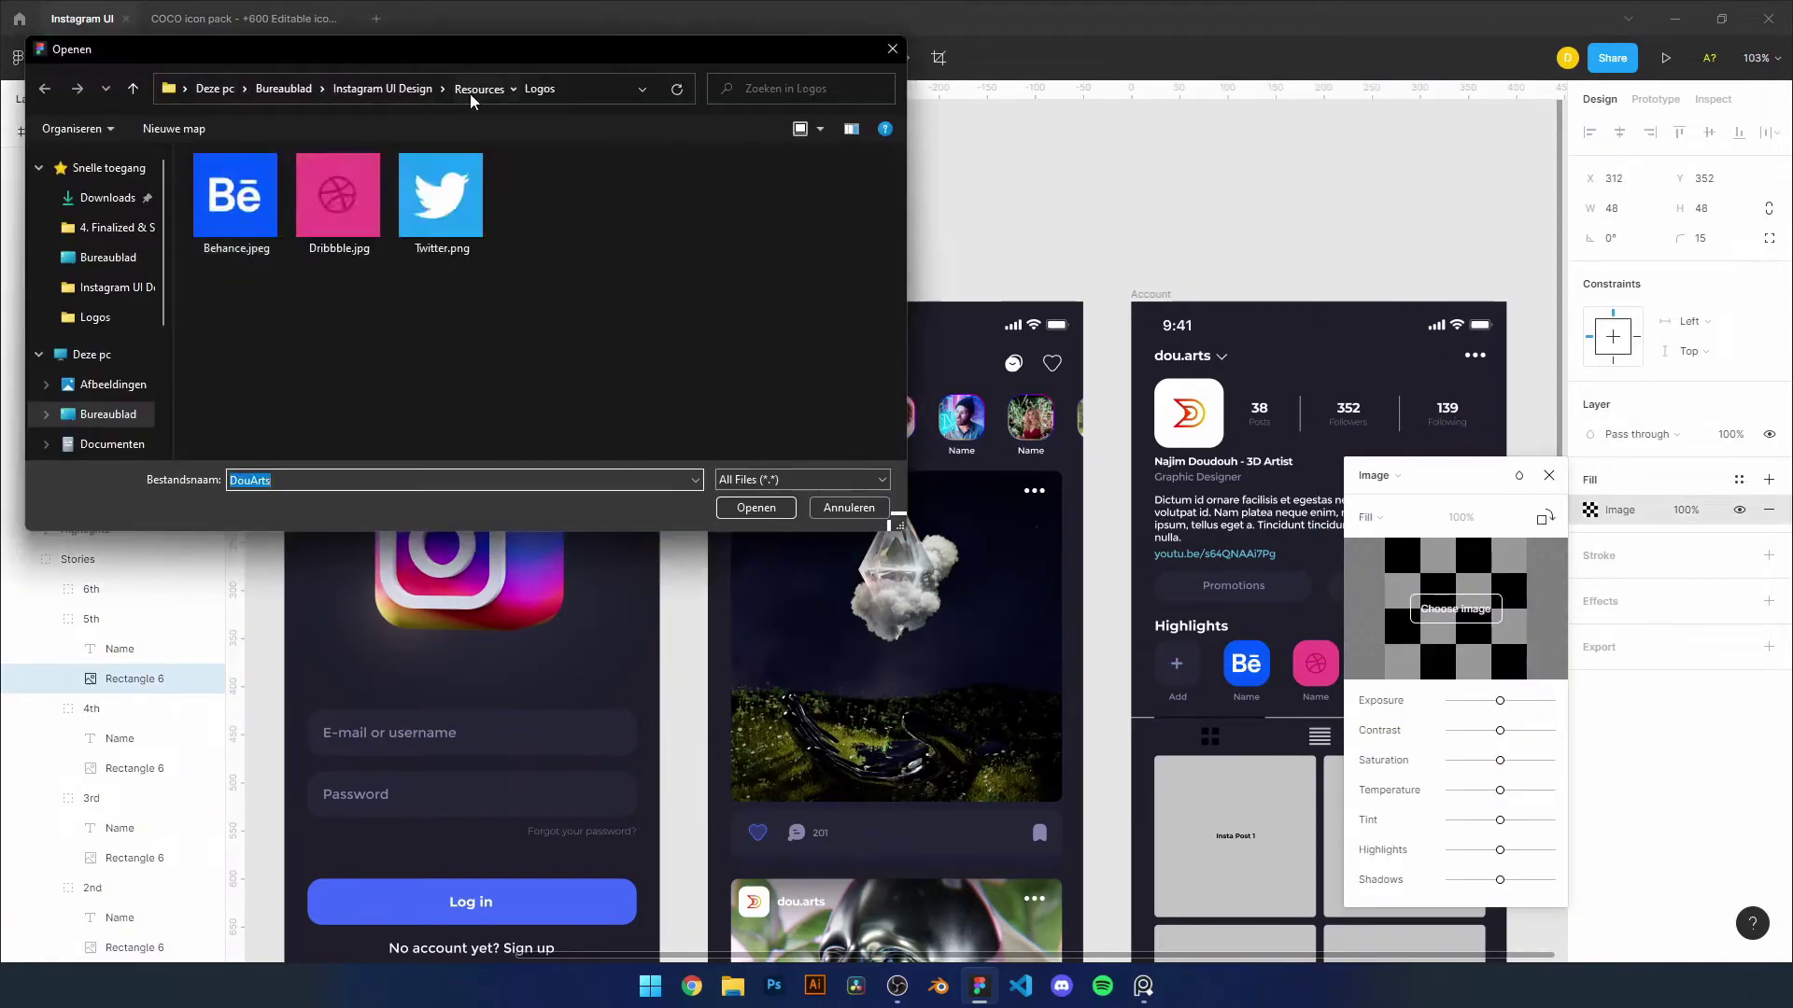
double_click(443, 201)
scroll(1034, 649, "up", 3)
Rename the label under the highlight to 'Posts'
double_click(1033, 644)
type("Twitter")
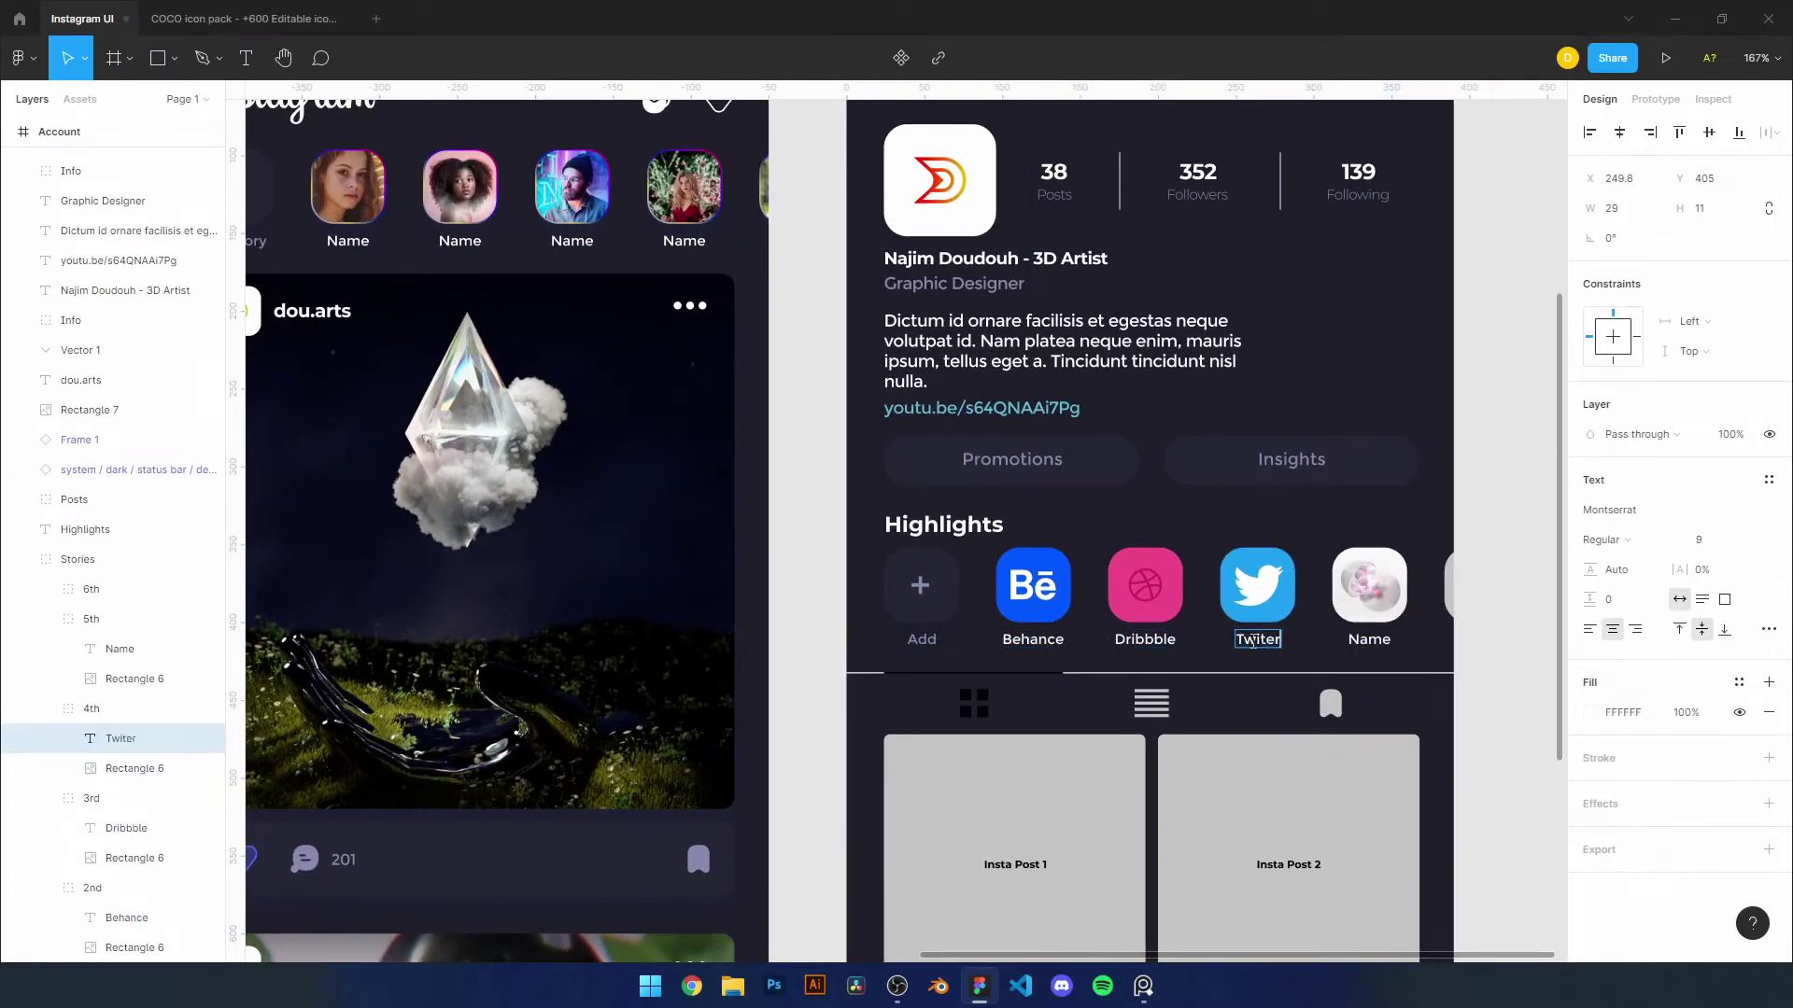
type("osts")
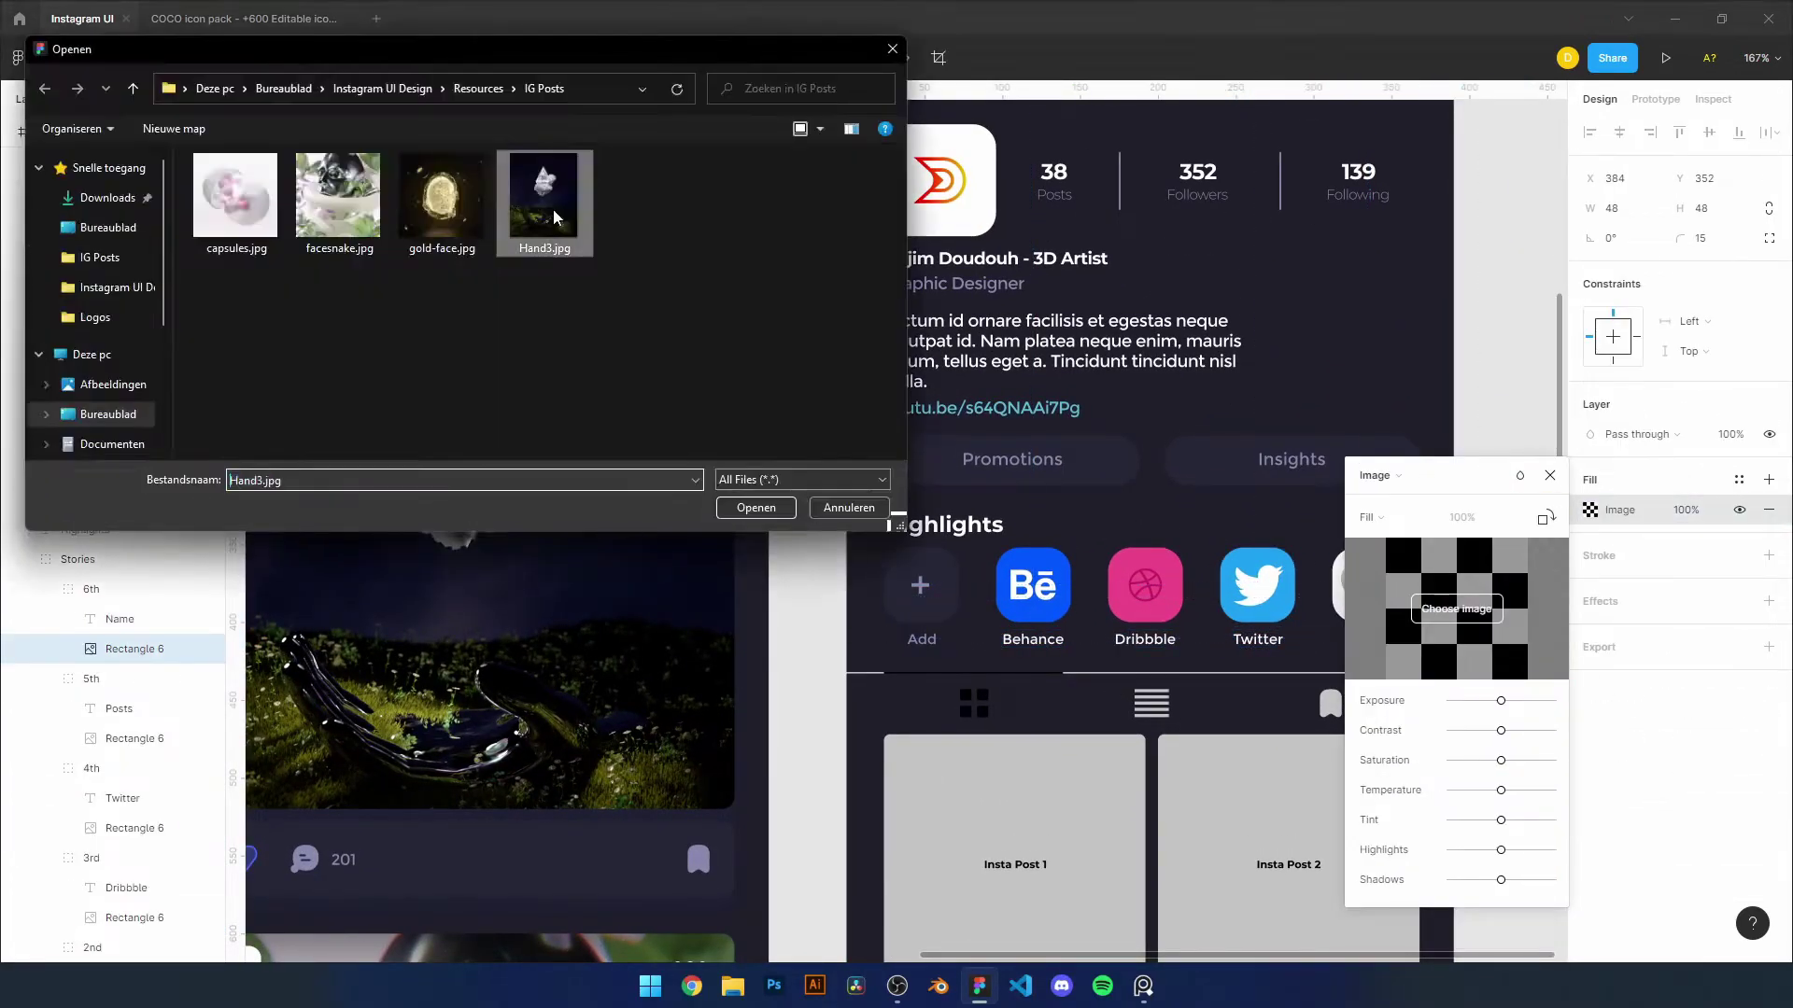
scroll(1506, 726, "down", 5)
Recolour the post-options tab icons so the grid icon is blue and others grey
left_click(1298, 708)
left_click(1590, 796)
left_click(1370, 753)
scroll(840, 467, "left", 10)
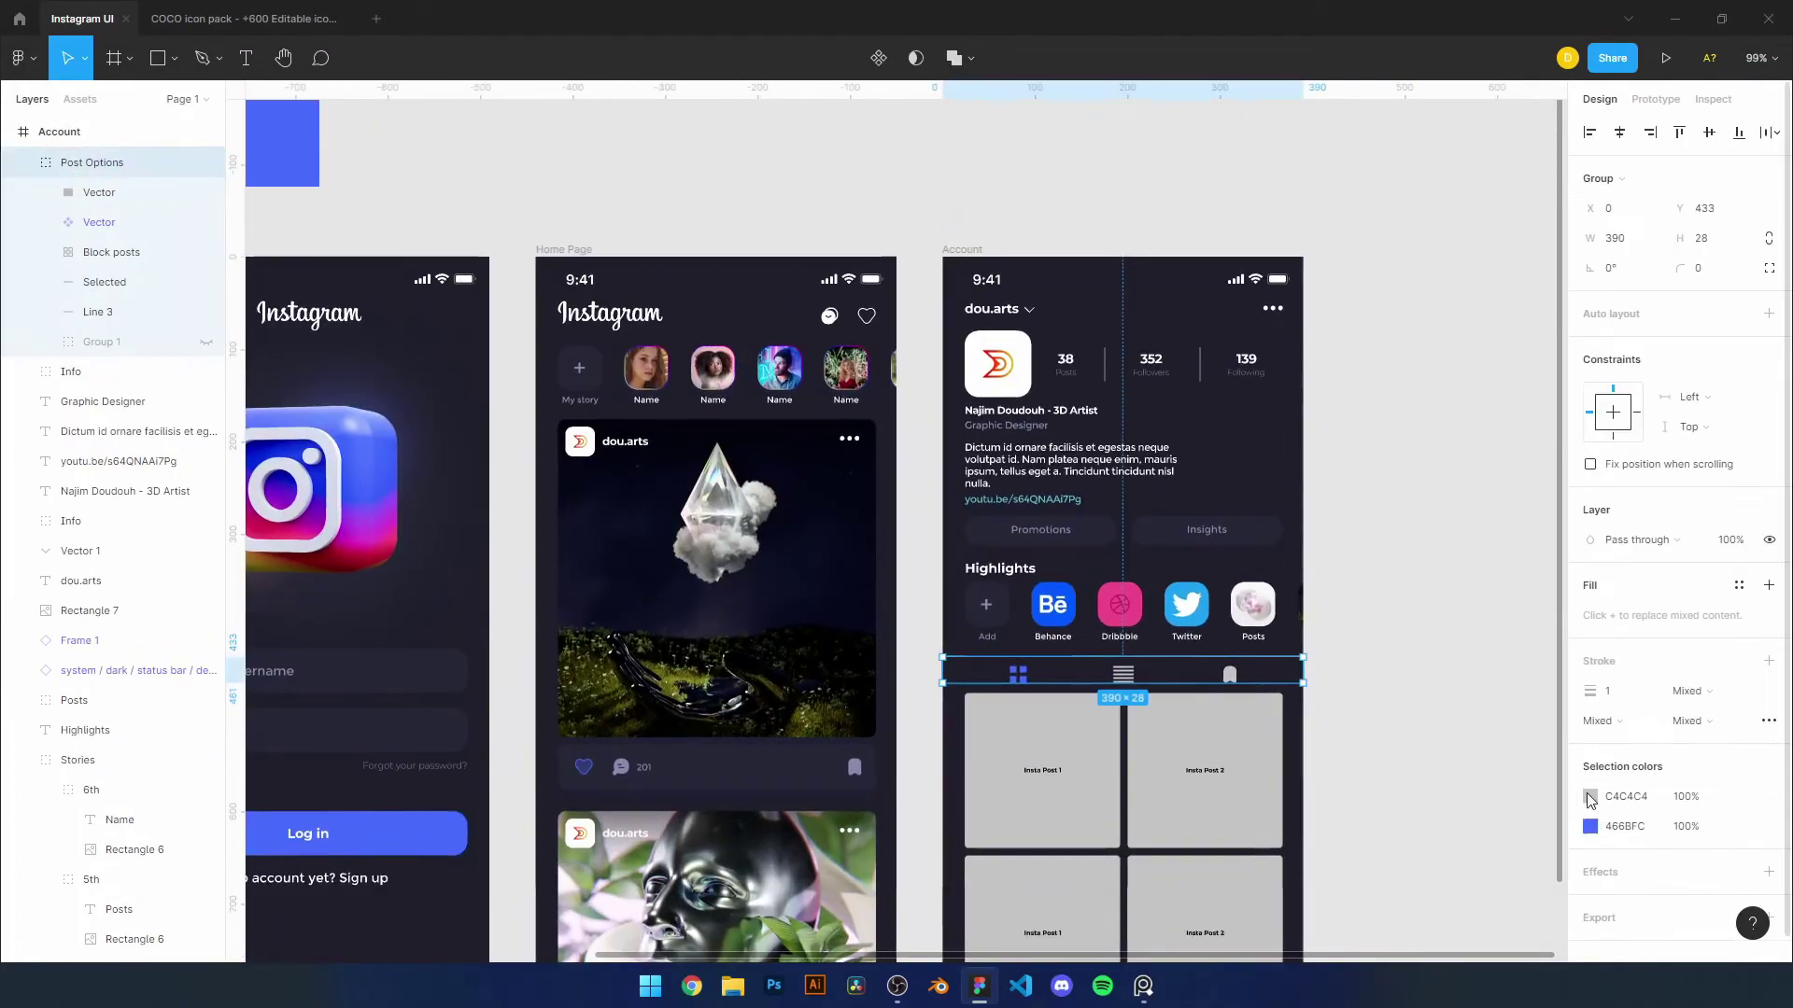
scroll(1540, 720, "right", 10)
left_click(1228, 628)
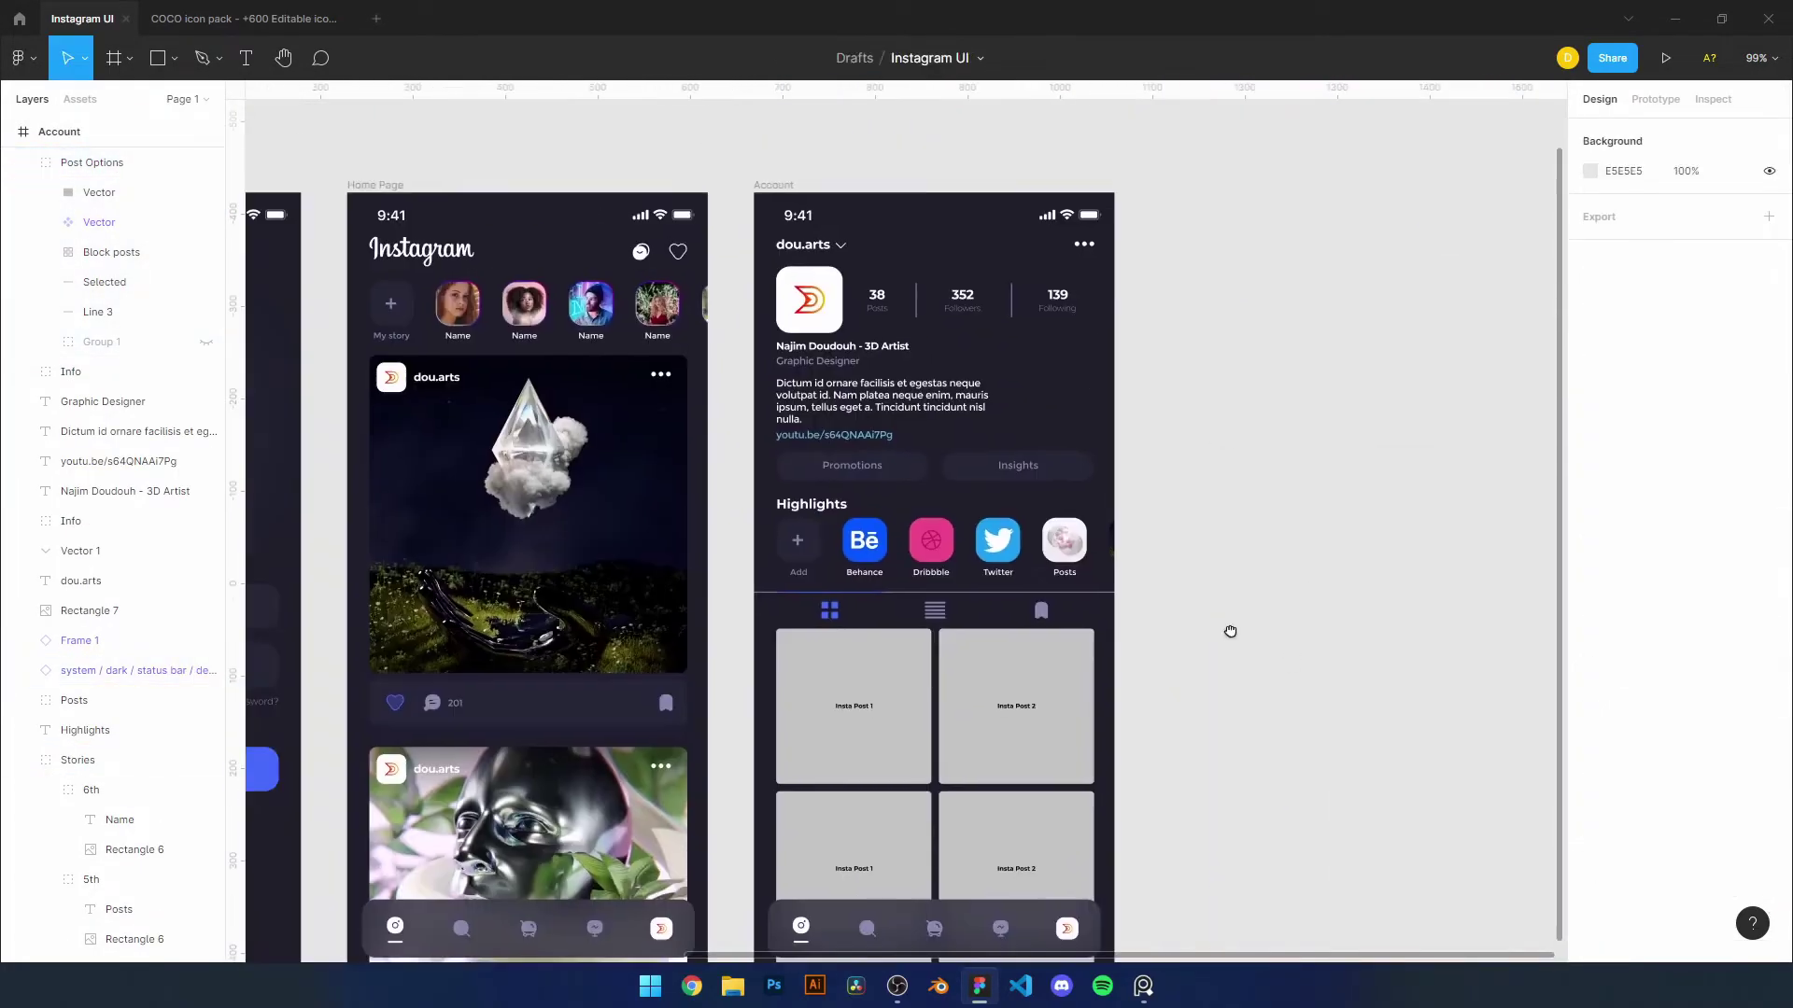
Fill the four post rectangles with the crystal, face, golden-head and pink-sphere images
scroll(1308, 597, "down", 5)
left_click(877, 703)
left_click(1590, 509)
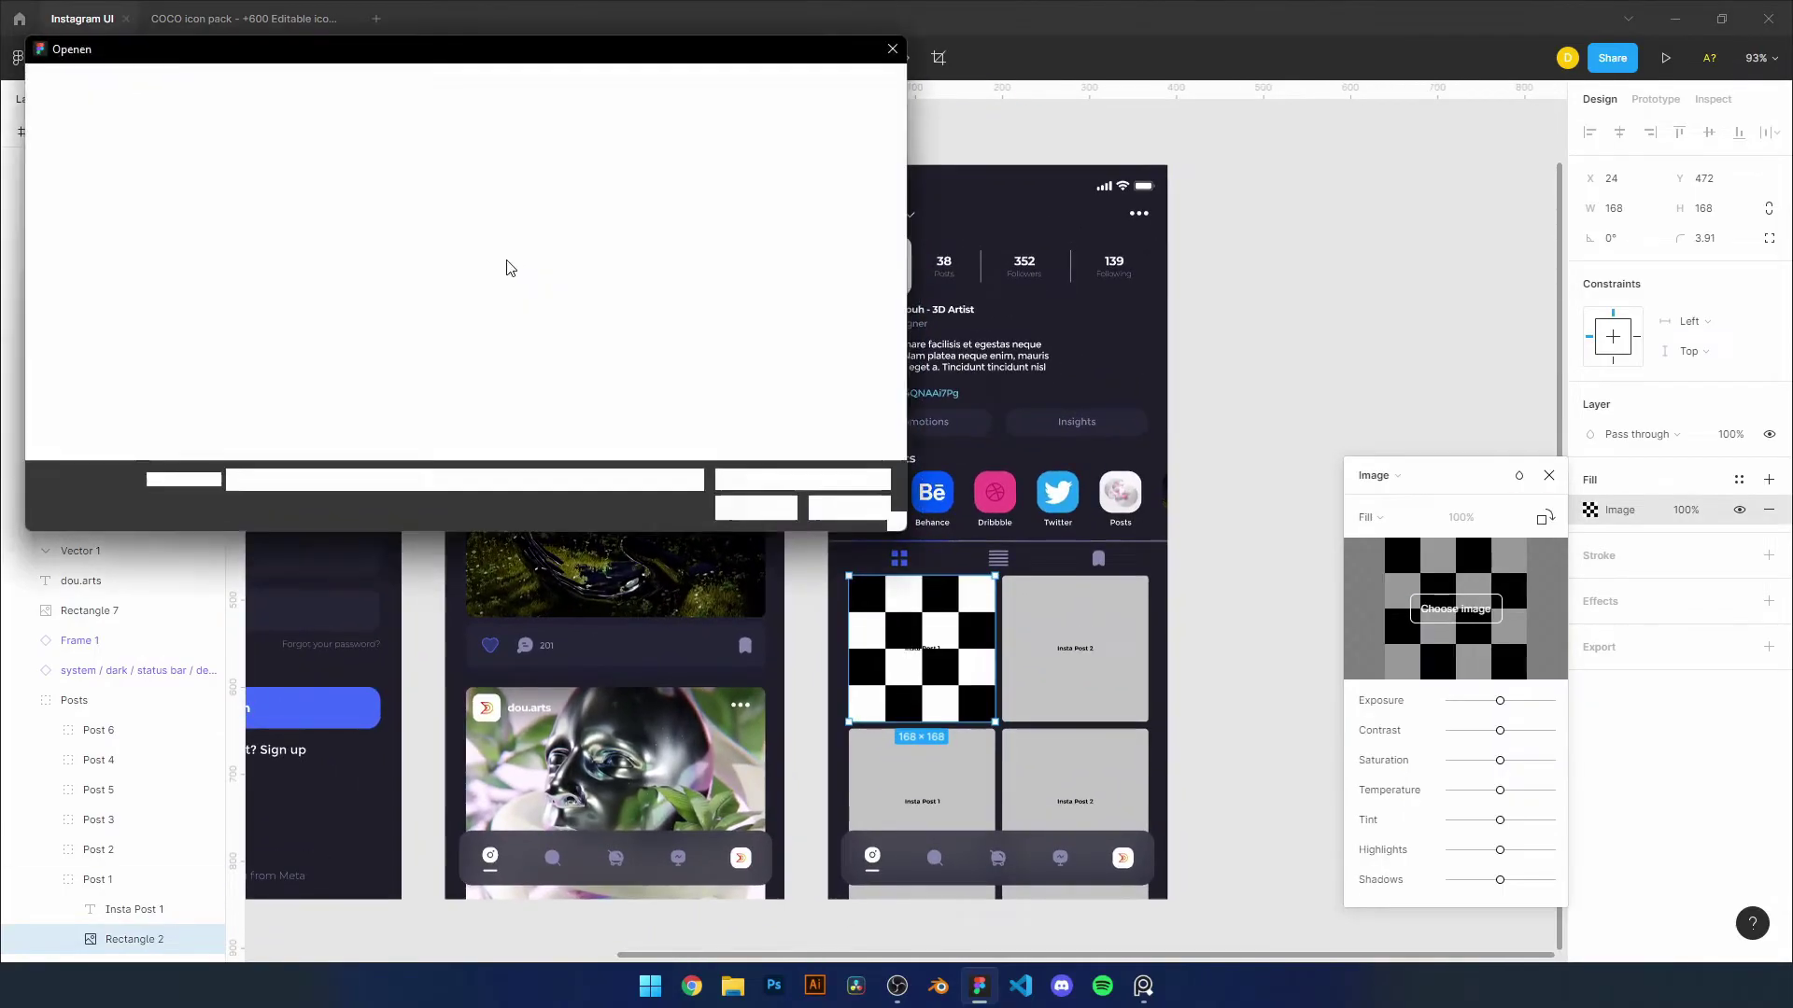
left_click(1074, 648)
left_click(1590, 509)
left_click(922, 801)
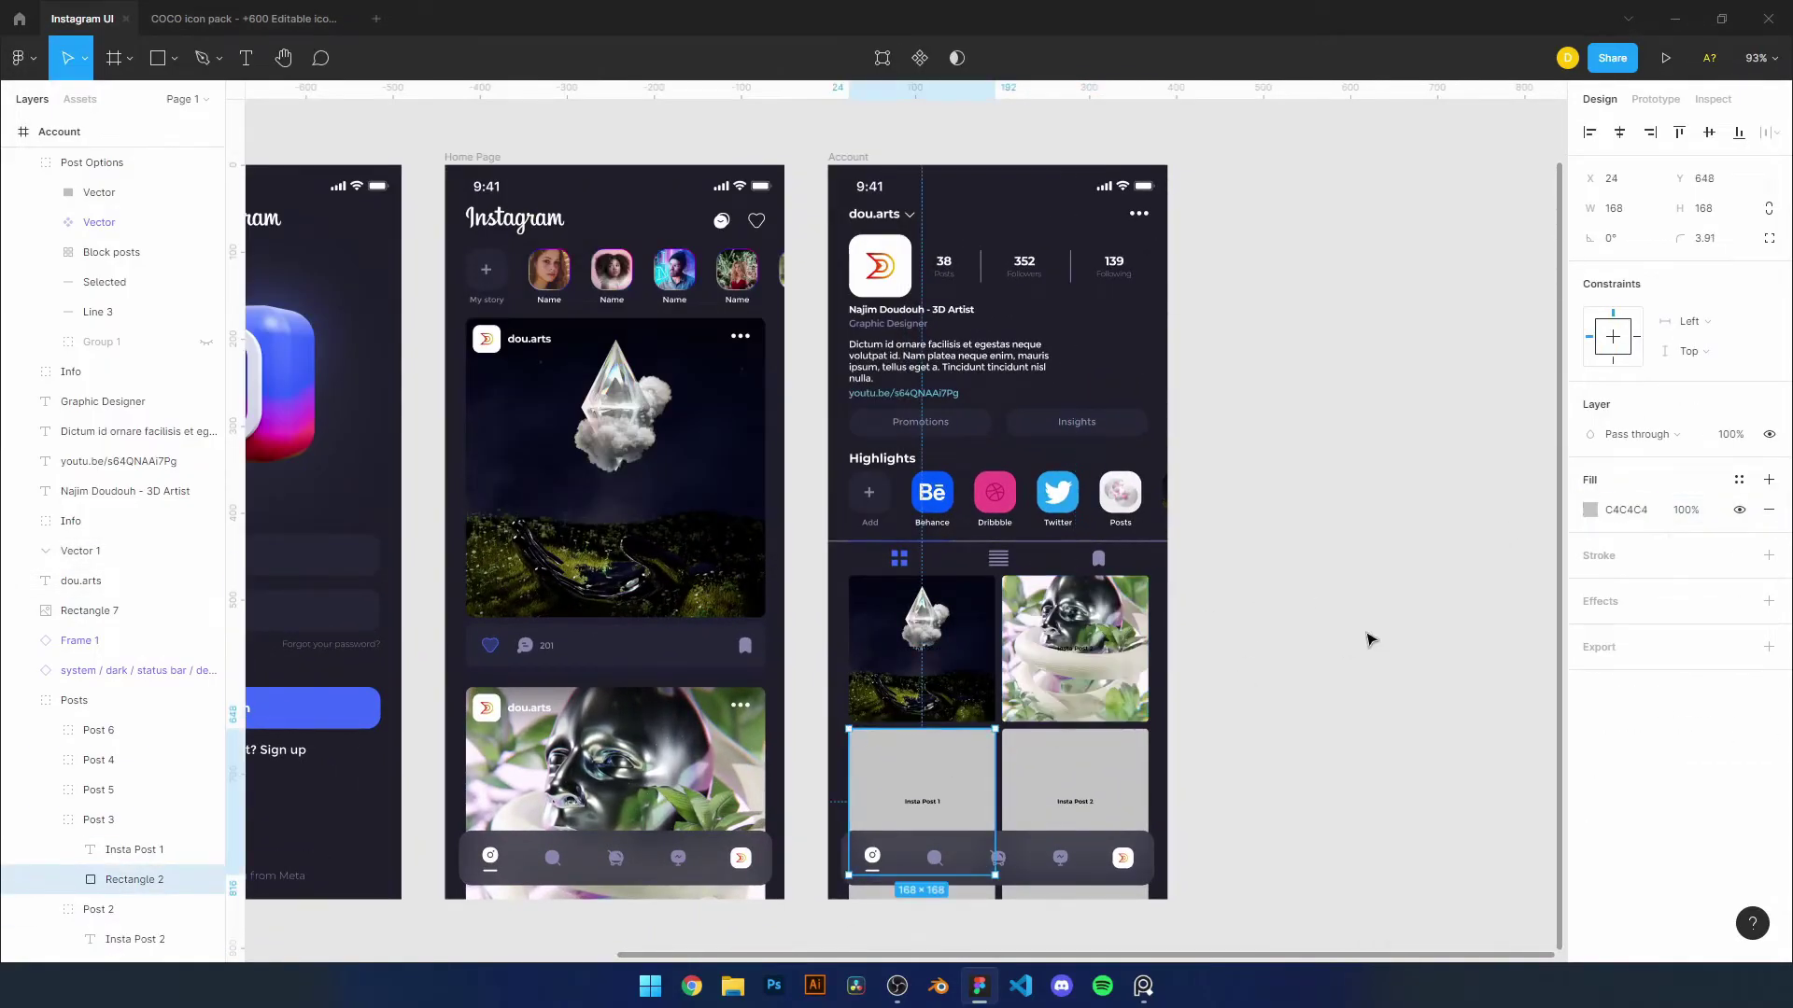
left_click(1590, 509)
left_click(1475, 593)
left_click(1073, 801)
left_click(1590, 509)
double_click(242, 204)
Fill the next post rectangle down with an image from the file chooser
left_click(922, 924)
left_click(1590, 509)
left_click(1398, 477)
left_click(1396, 588)
left_click(1455, 598)
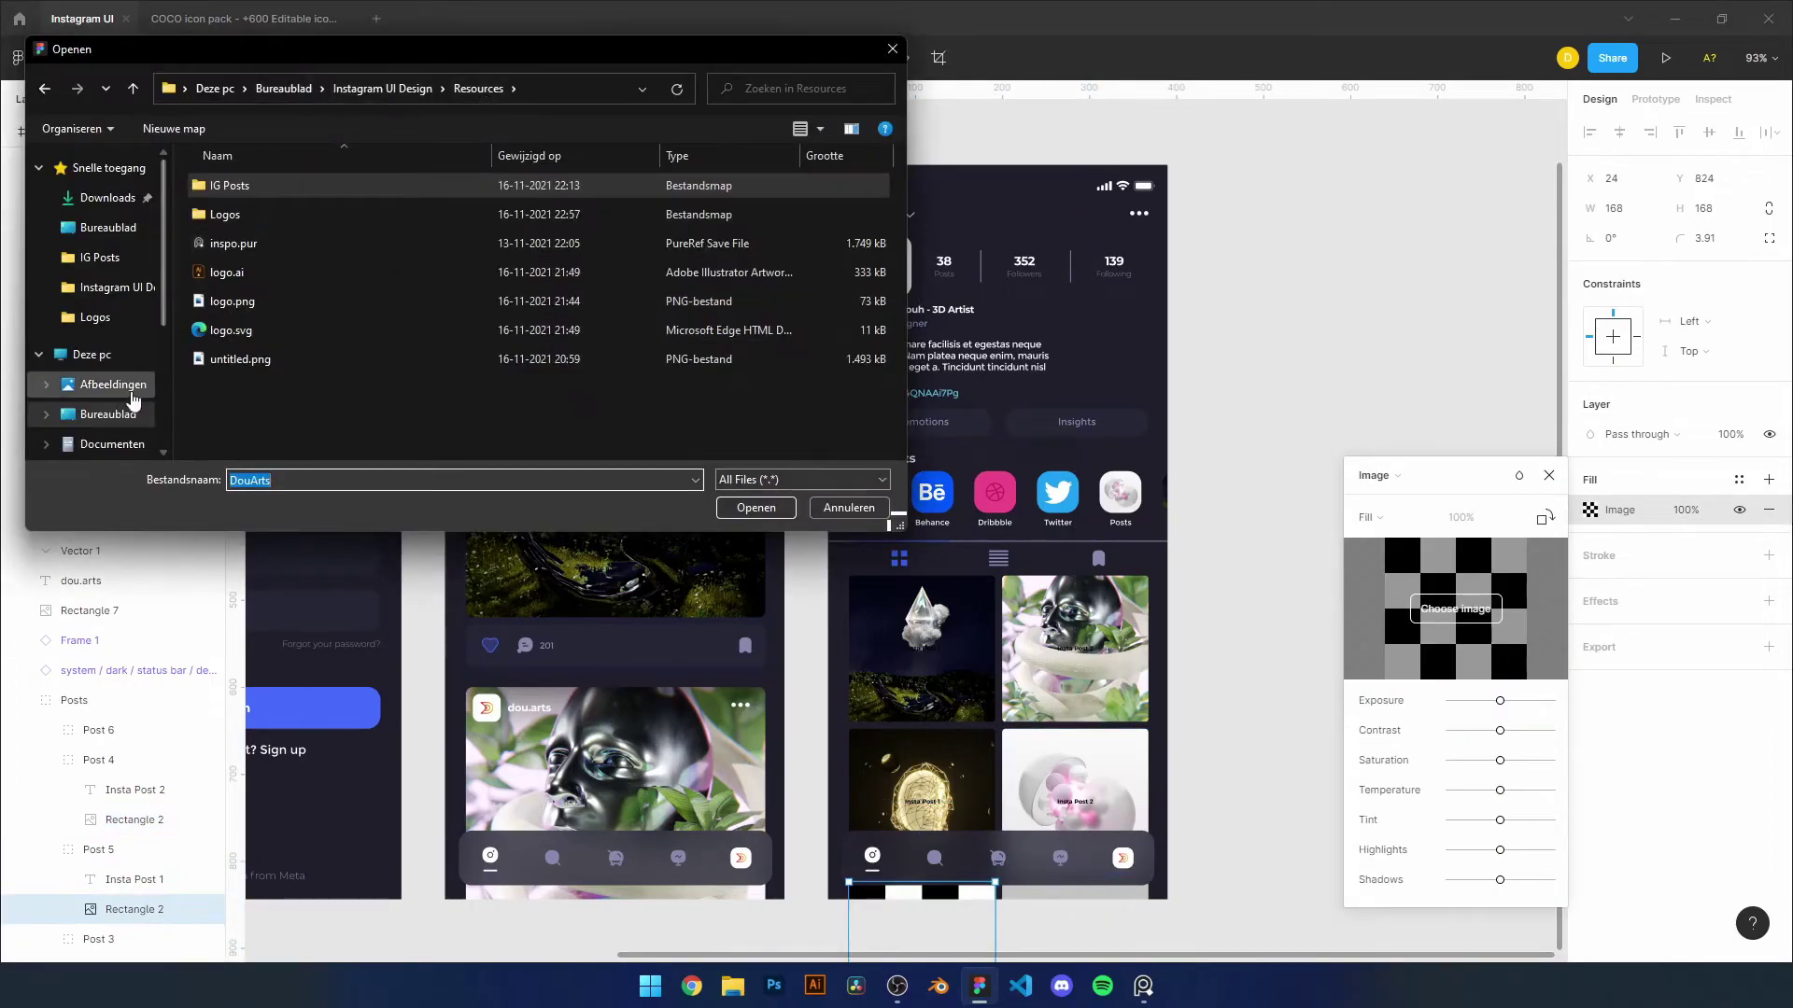
double_click(280, 244)
key("Escape")
left_click(1590, 509)
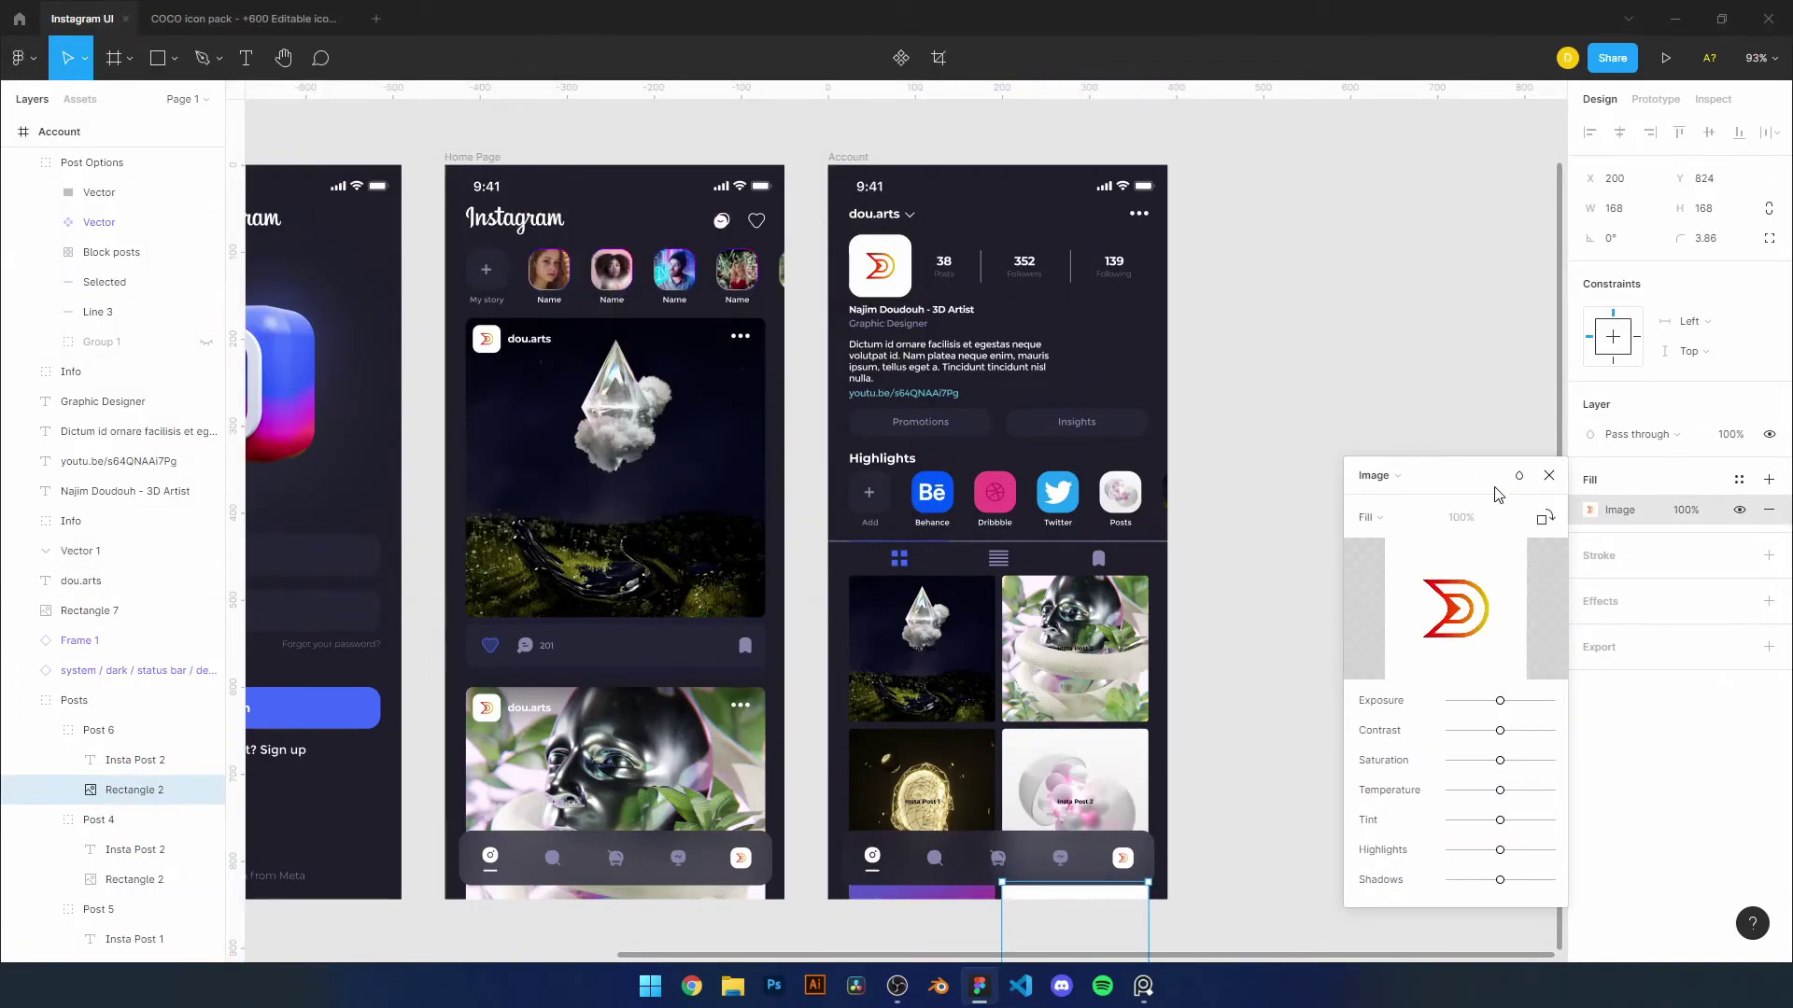
key("Escape")
Select the background rectangle inside the post-options tab bar and open its fill colour
scroll(1189, 733, "up", 2)
left_click(574, 857)
left_click(1312, 717)
scroll(1312, 716, "down", 3)
scroll(1288, 572, "down", 2)
scroll(996, 587, "up", 1)
left_click(996, 587)
left_click(122, 401)
left_click(134, 431)
left_click(1590, 509)
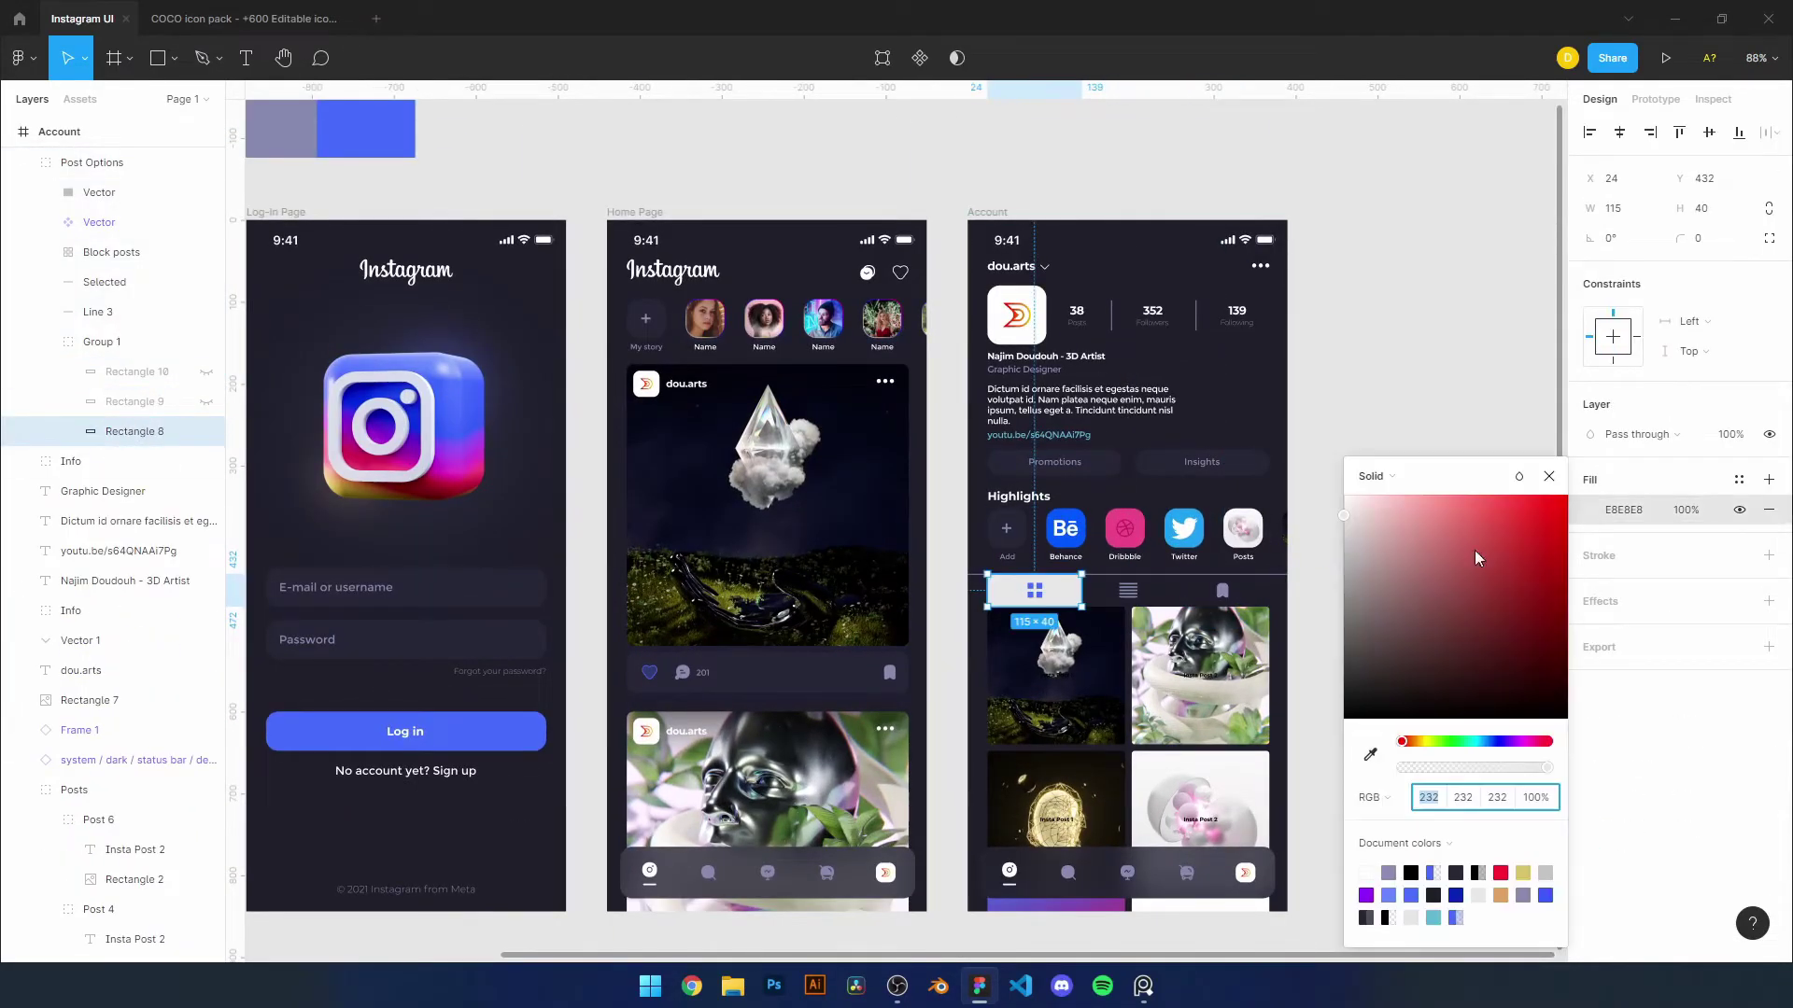
Select the Posts group and the grid tab icon on the Account screen
left_click(1392, 672)
scroll(1391, 672, "up", 5)
left_click(1050, 504)
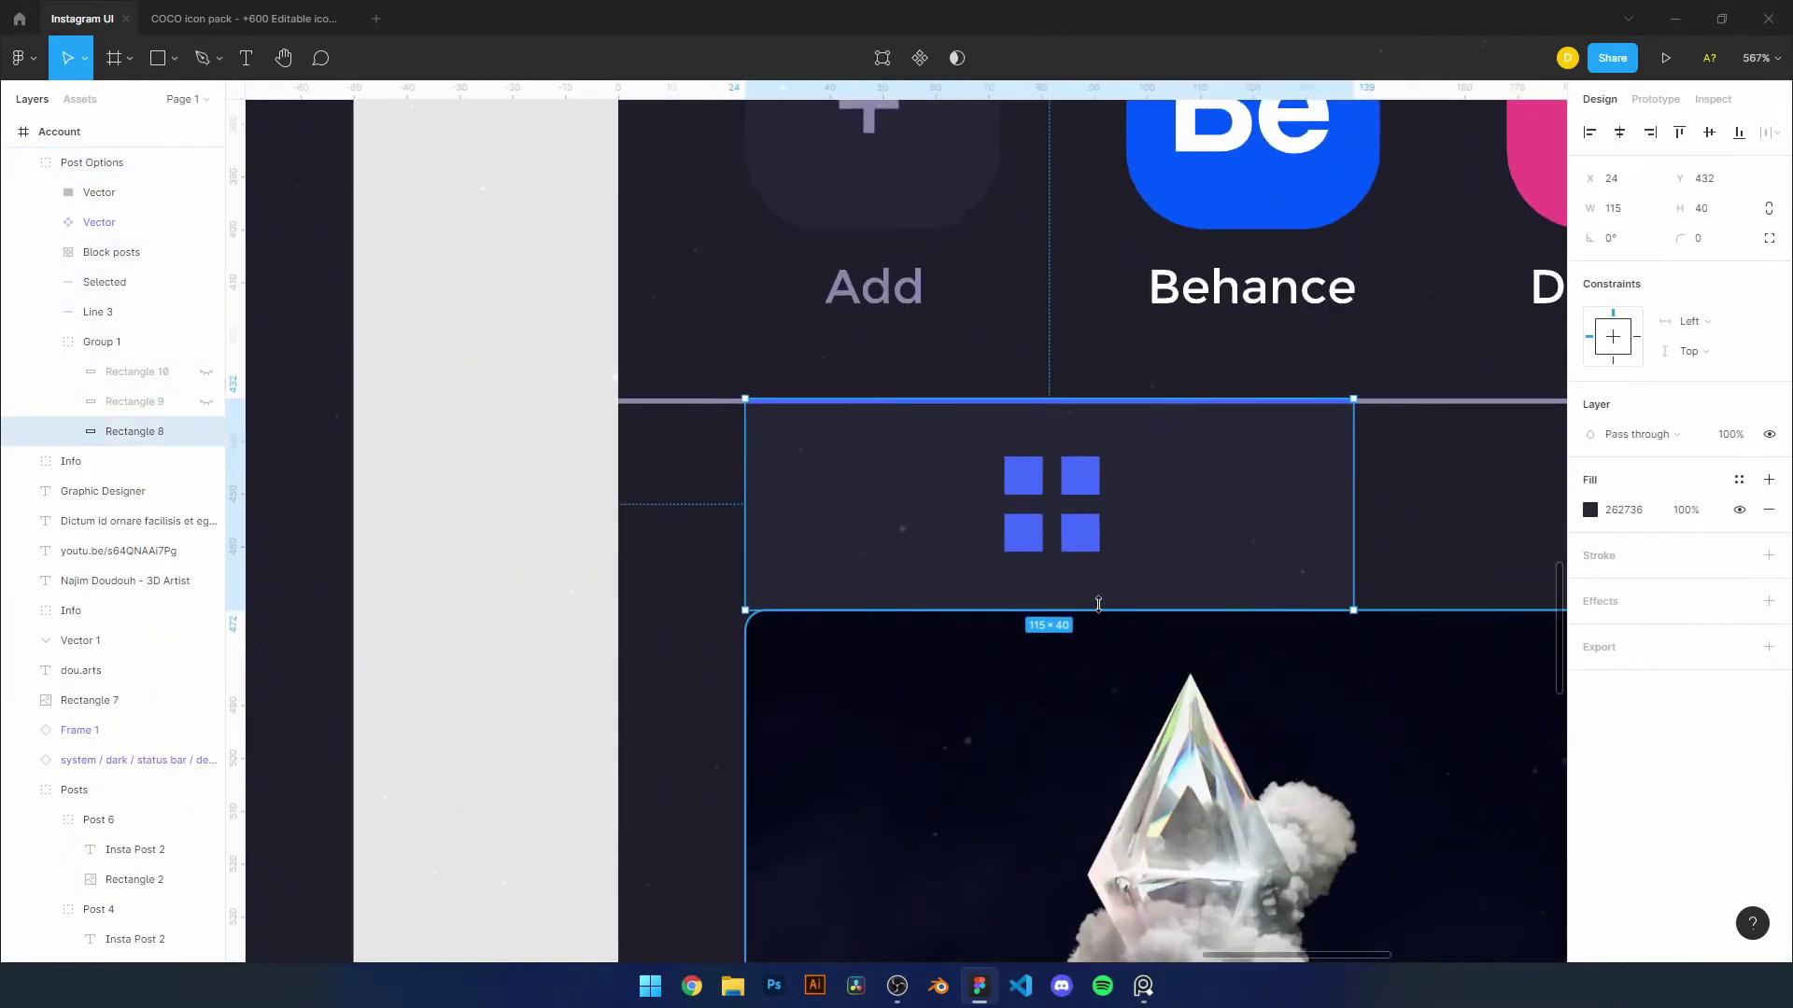
scroll(1049, 504, "down", 3)
left_click(1231, 664)
left_click(1441, 480)
scroll(1440, 480, "down", 4)
left_click(960, 584)
left_click(1340, 561)
Add a drop shadow to the Promotions and Insights buttons
left_click(1163, 454)
left_click(1769, 812)
left_click(1589, 842)
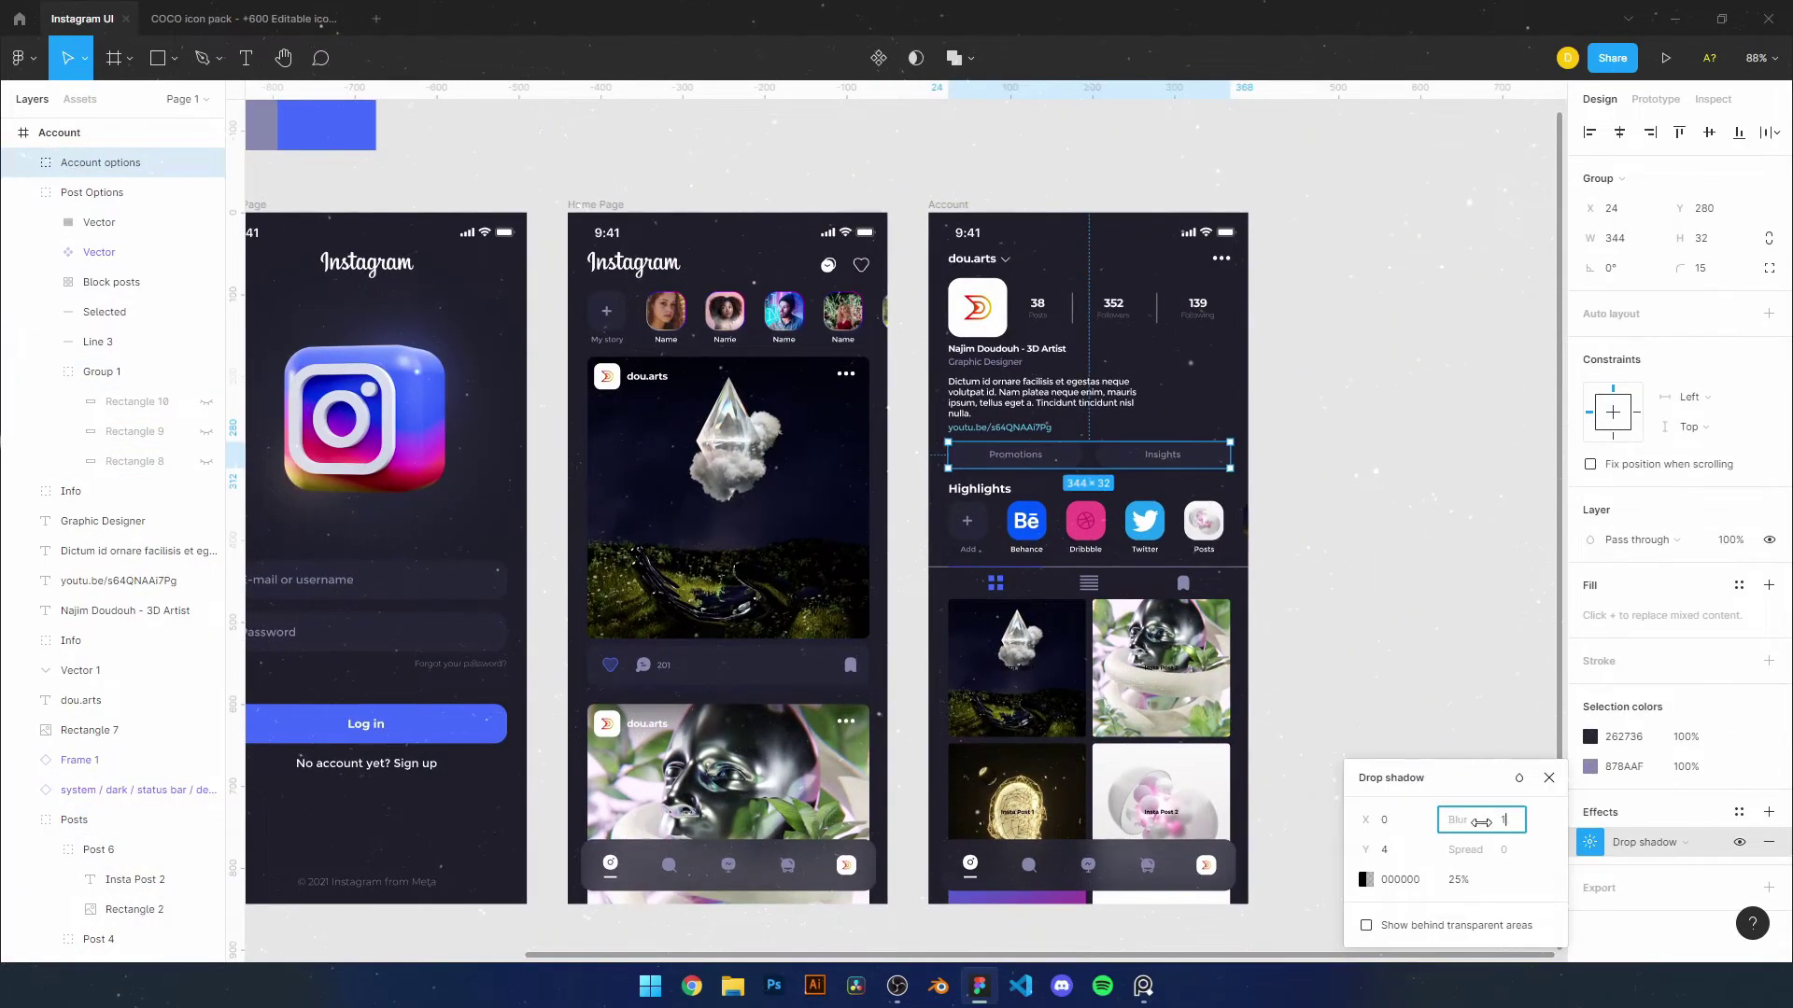
left_click(1365, 879)
left_click(1146, 754)
key("Escape")
key("Escape")
Delete the three Insta Post placeholder labels
scroll(1083, 420, "up", 5)
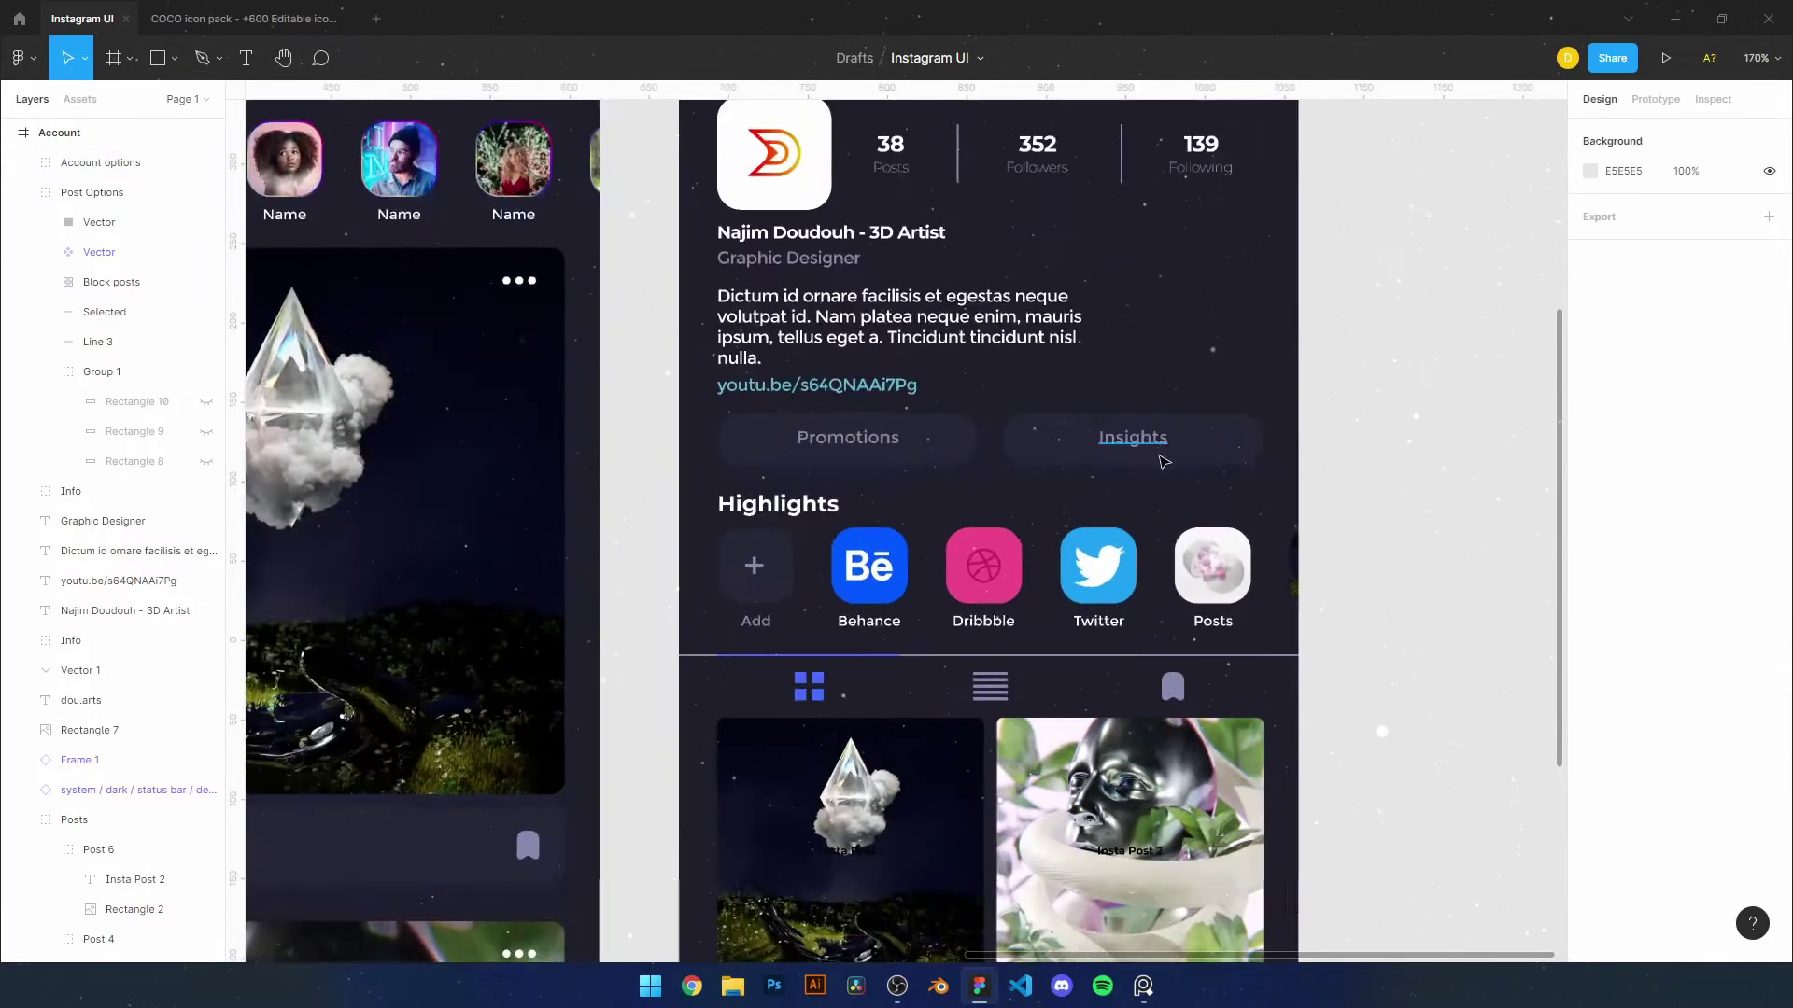
scroll(1292, 448, "down", 5)
scroll(1315, 547, "down", 2)
left_click_drag(1315, 547, 1064, 743)
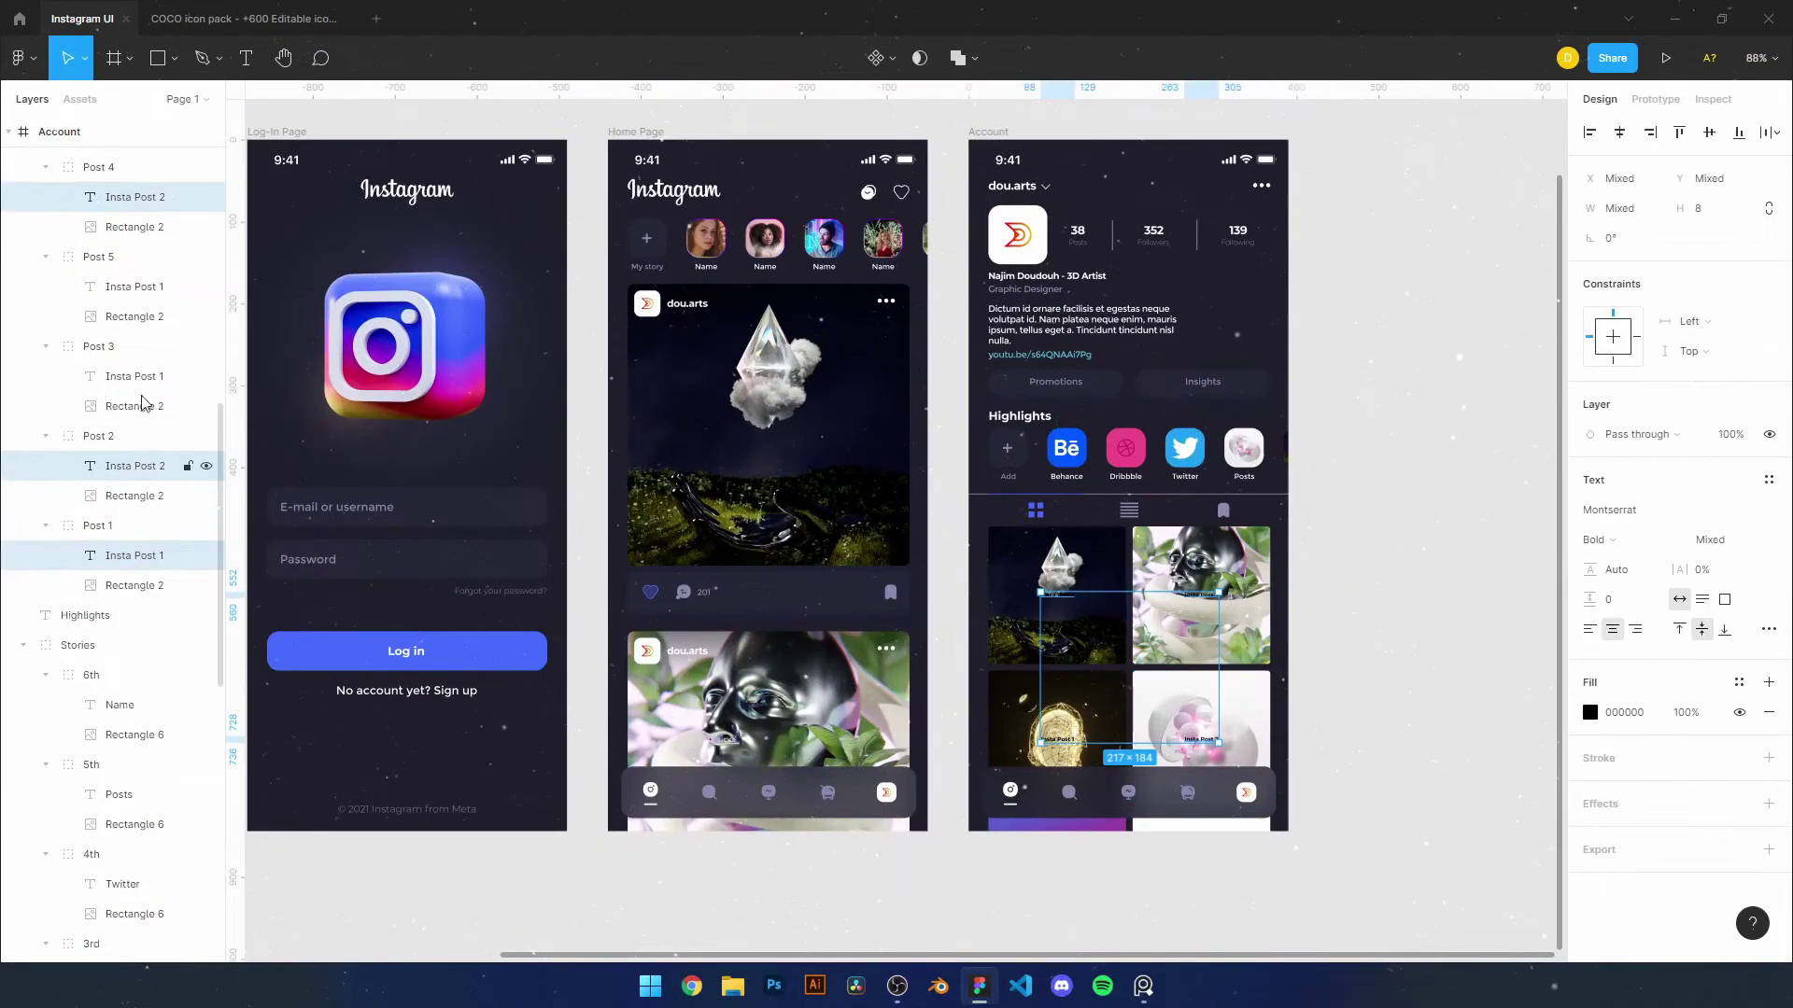
scroll(128, 640, "up", 5)
key("Delete")
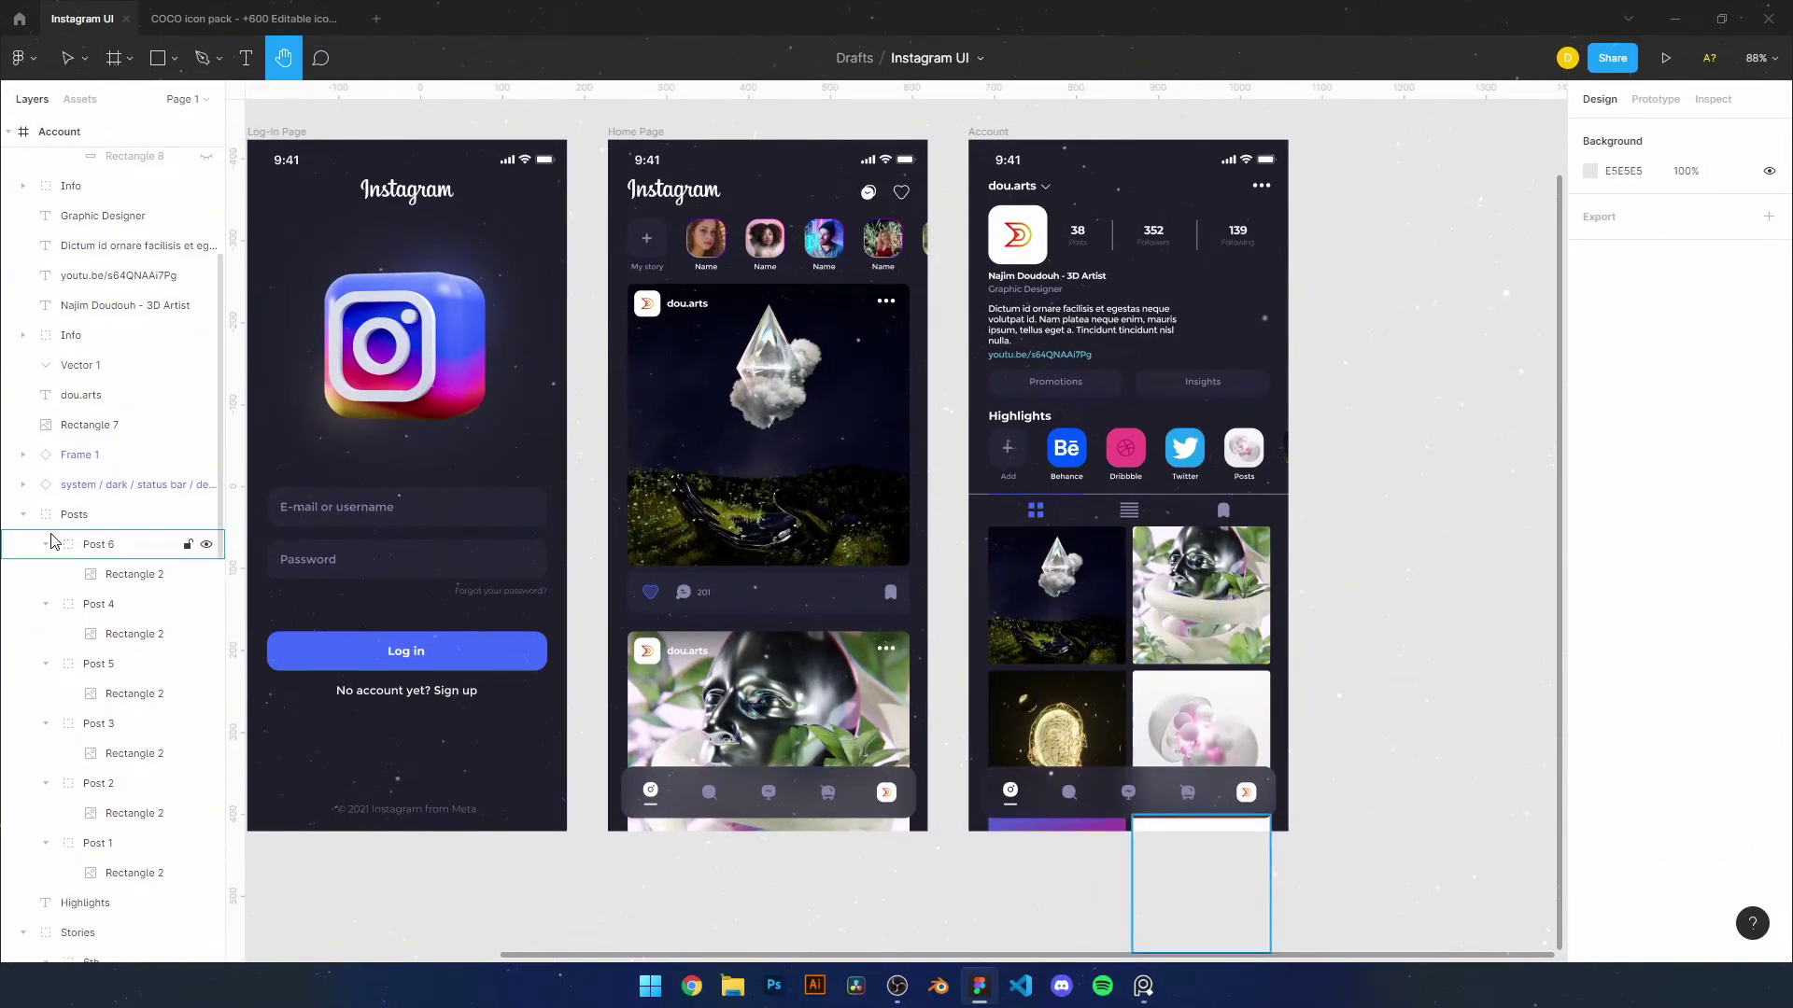
Paste the Send icon into the Home Page header and colour it white FFFFFF
scroll(1293, 557, "down", 3)
scroll(1262, 557, "up", 4)
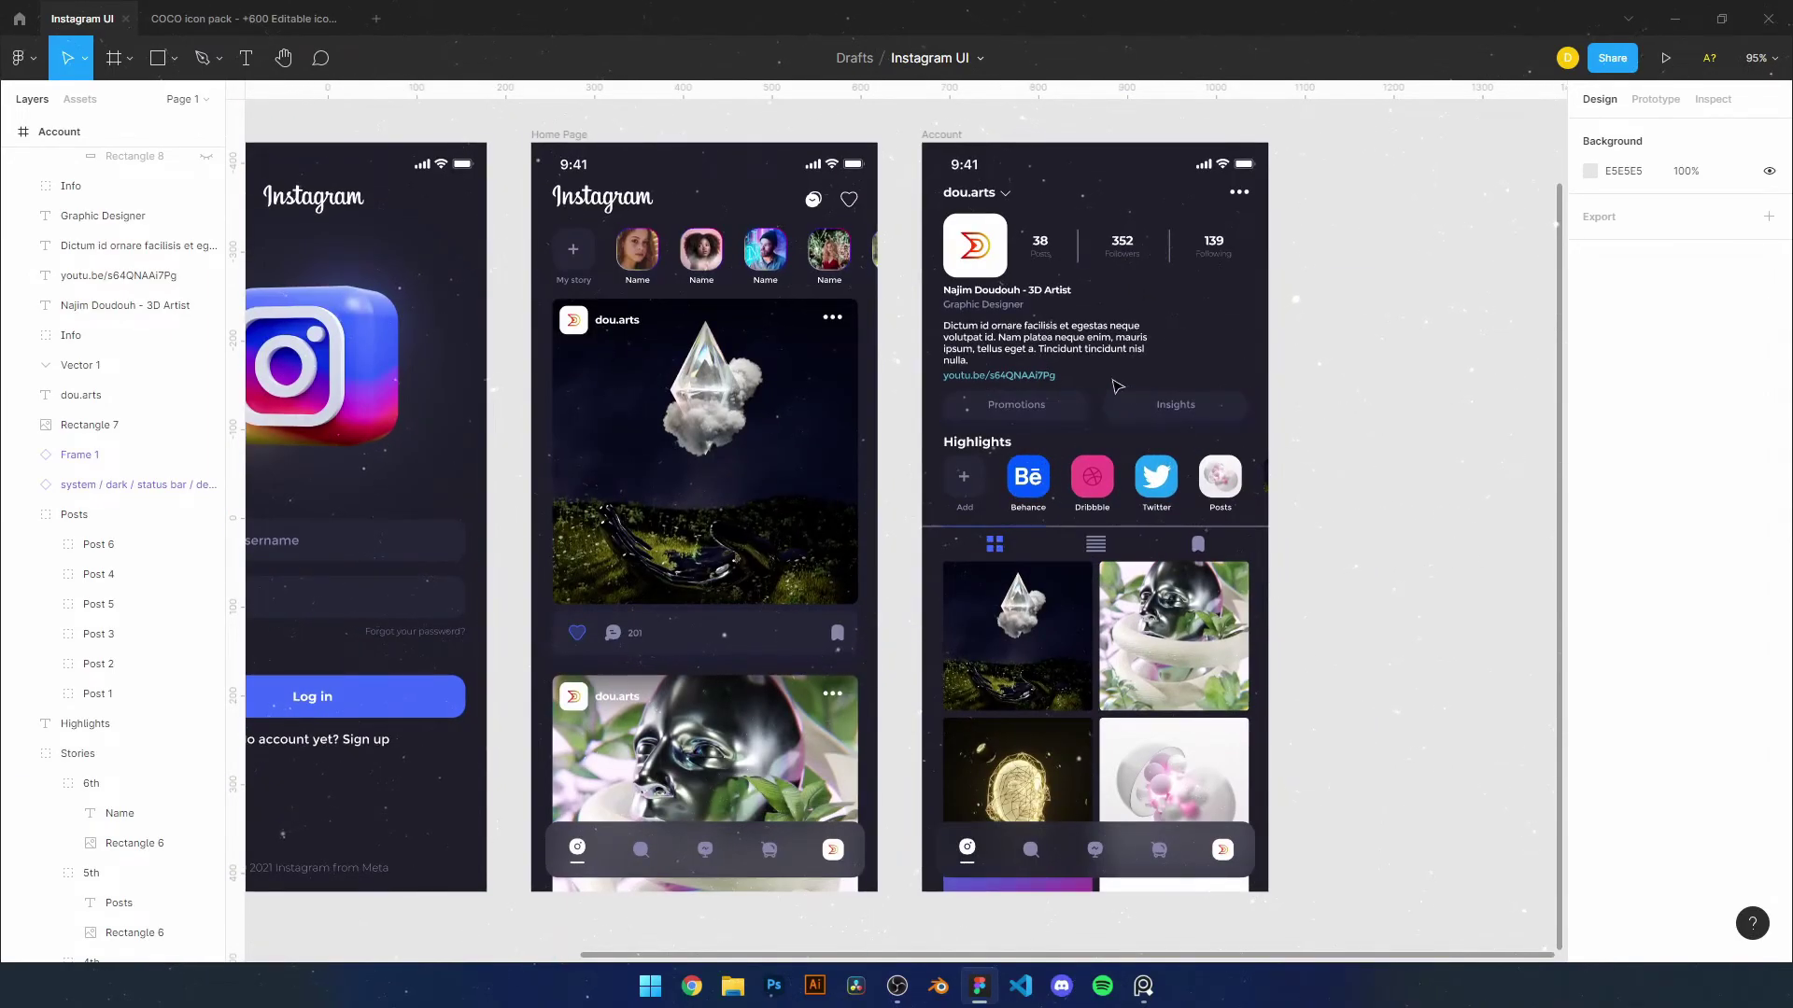
key("ctrl+v")
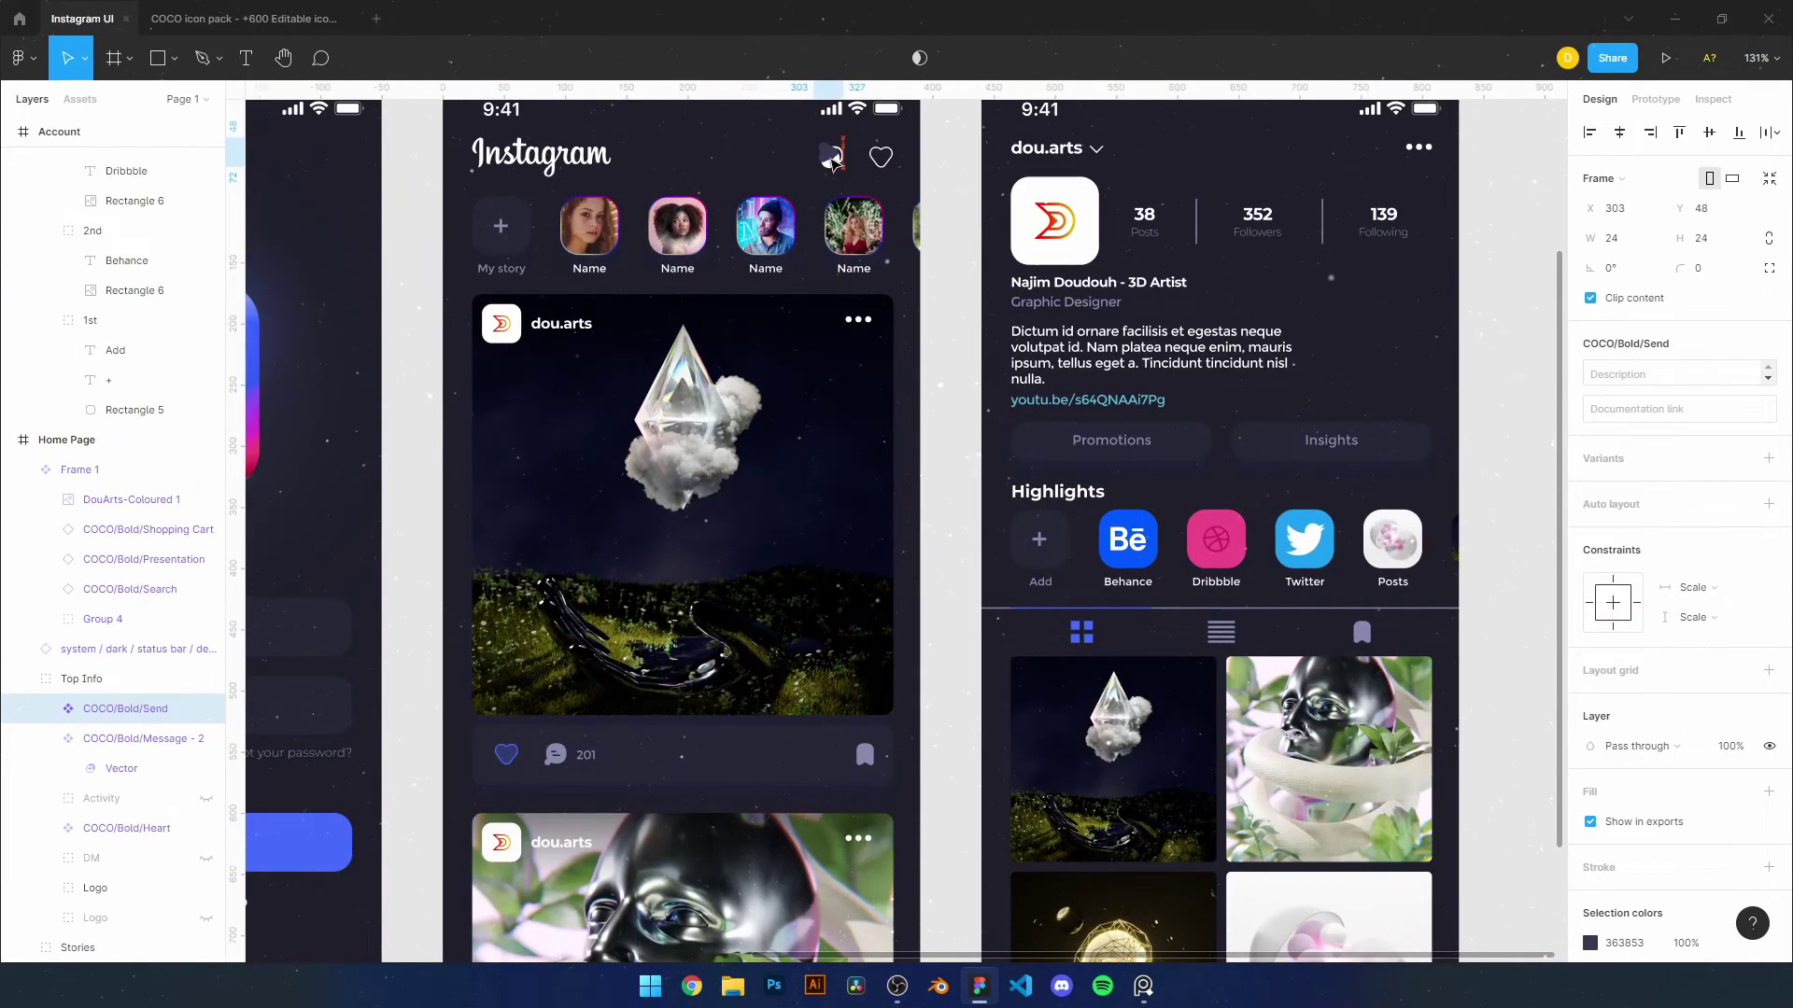
left_click(831, 158)
scroll(826, 303, "up", 5)
left_click_drag(794, 310, 806, 322)
left_click(1590, 943)
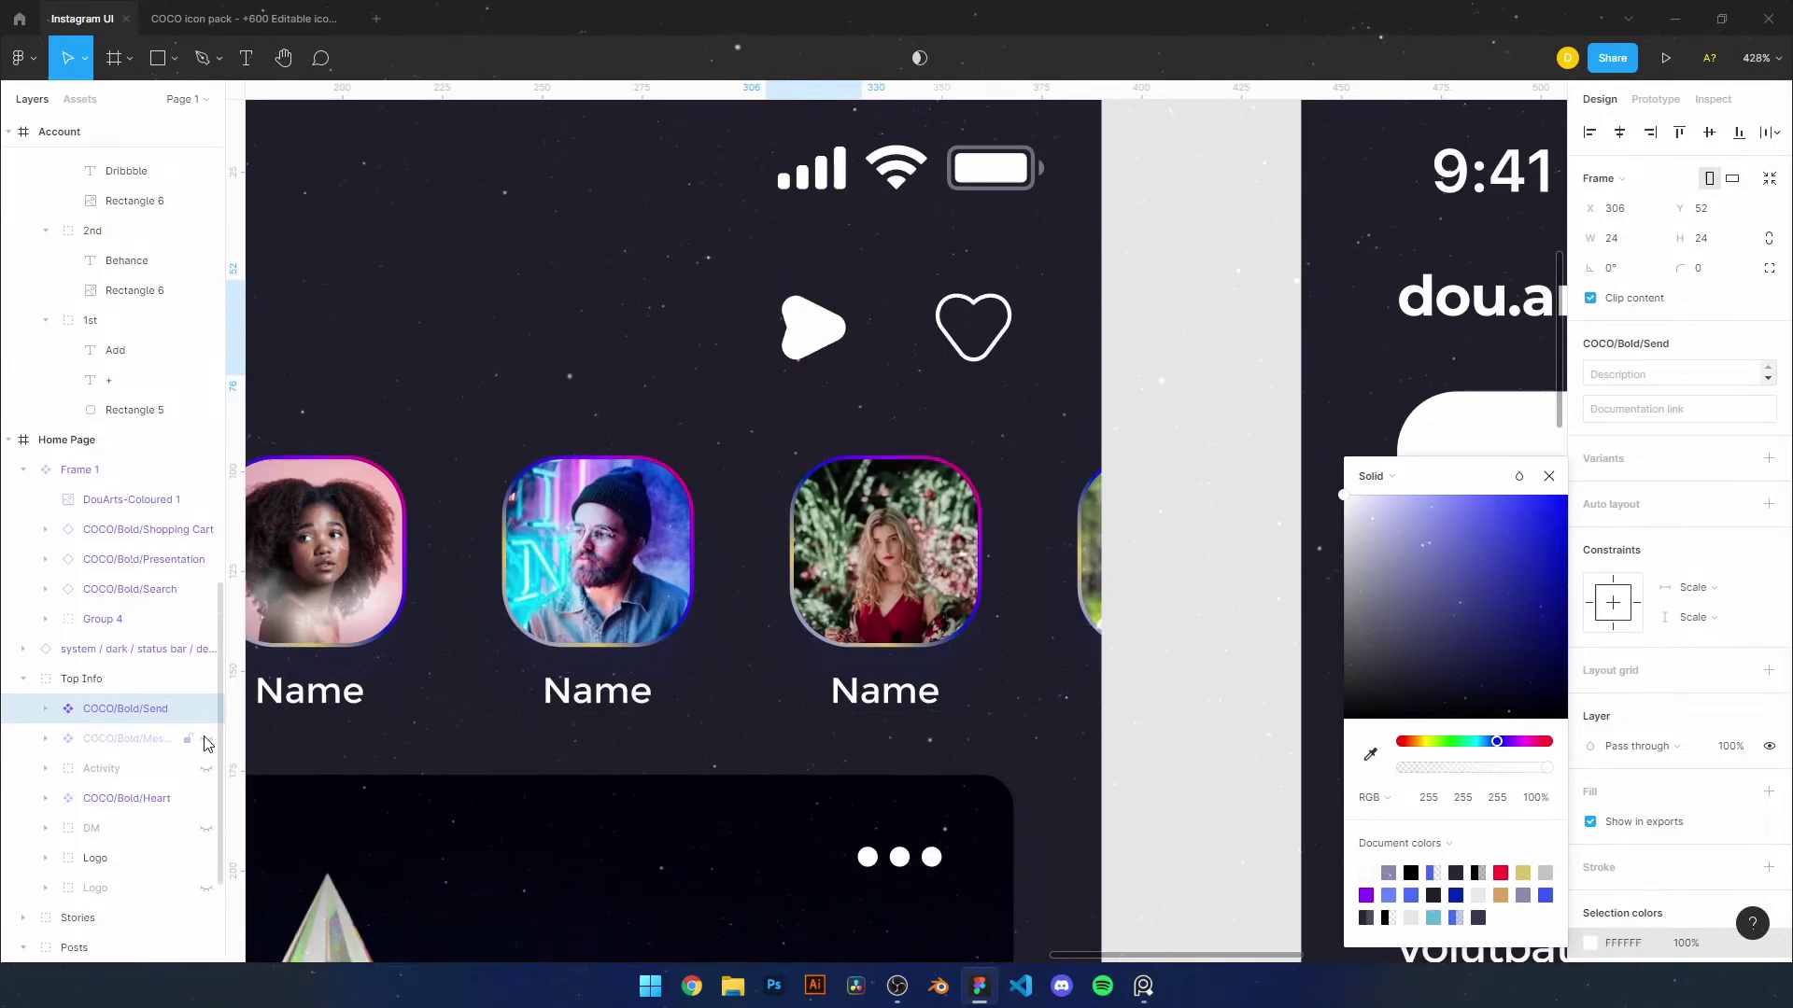
key("Escape")
Switch to Prototype mode and clear the selection
key("shift+1")
scroll(896, 504, "up", 3)
left_click(1655, 99)
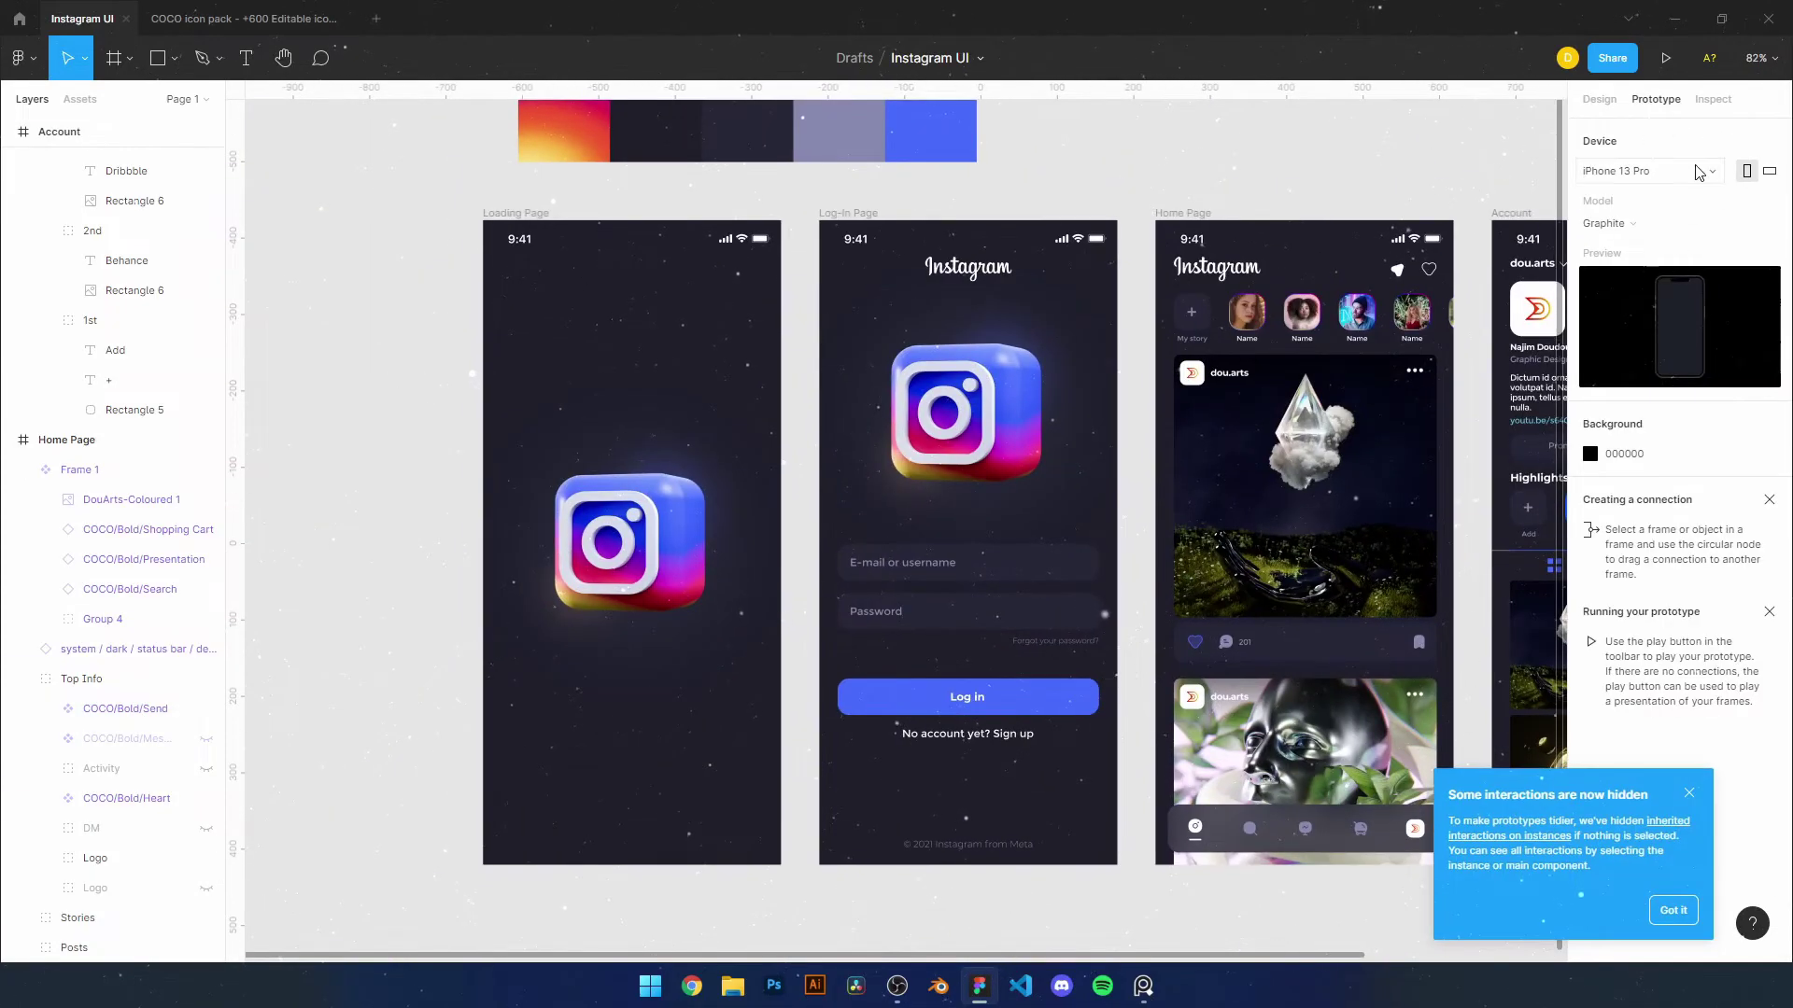
Set the Log in to Home Page transition to Dissolve
left_click(1671, 911)
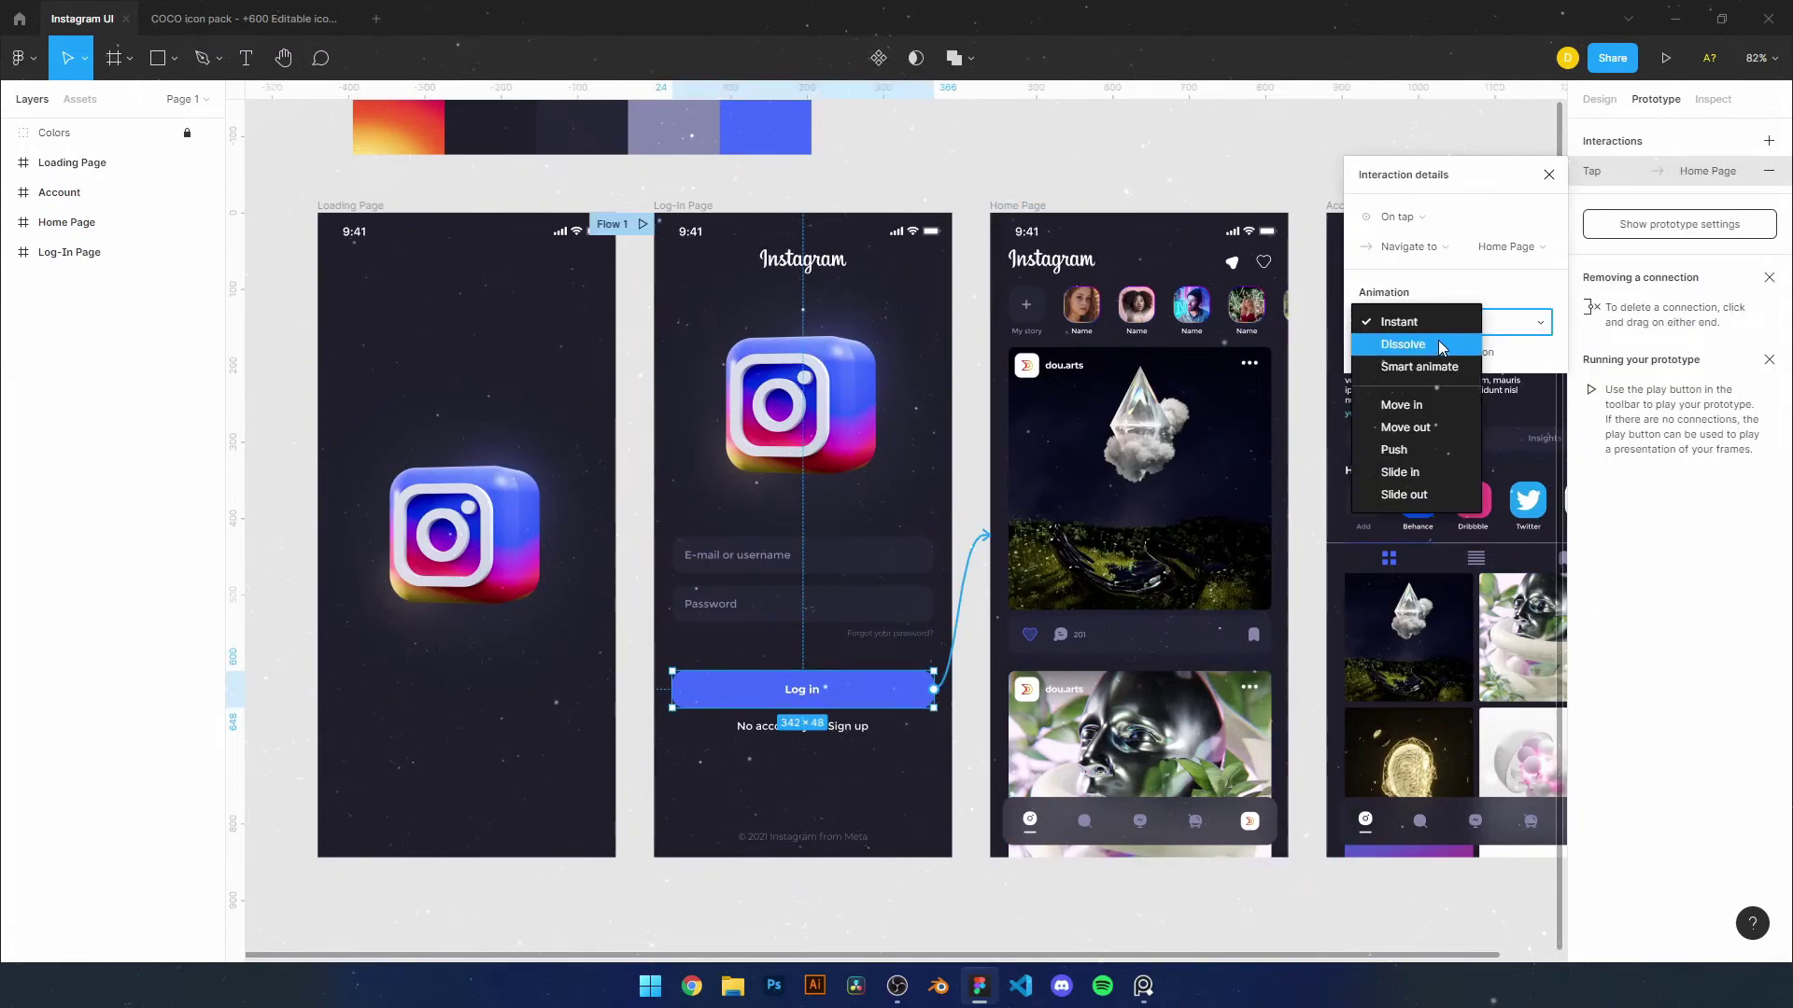
left_click(1439, 344)
scroll(896, 523, "right", 5)
Link the profile icon and first post header to Account with Slide in
left_click(969, 803)
left_click(1429, 351)
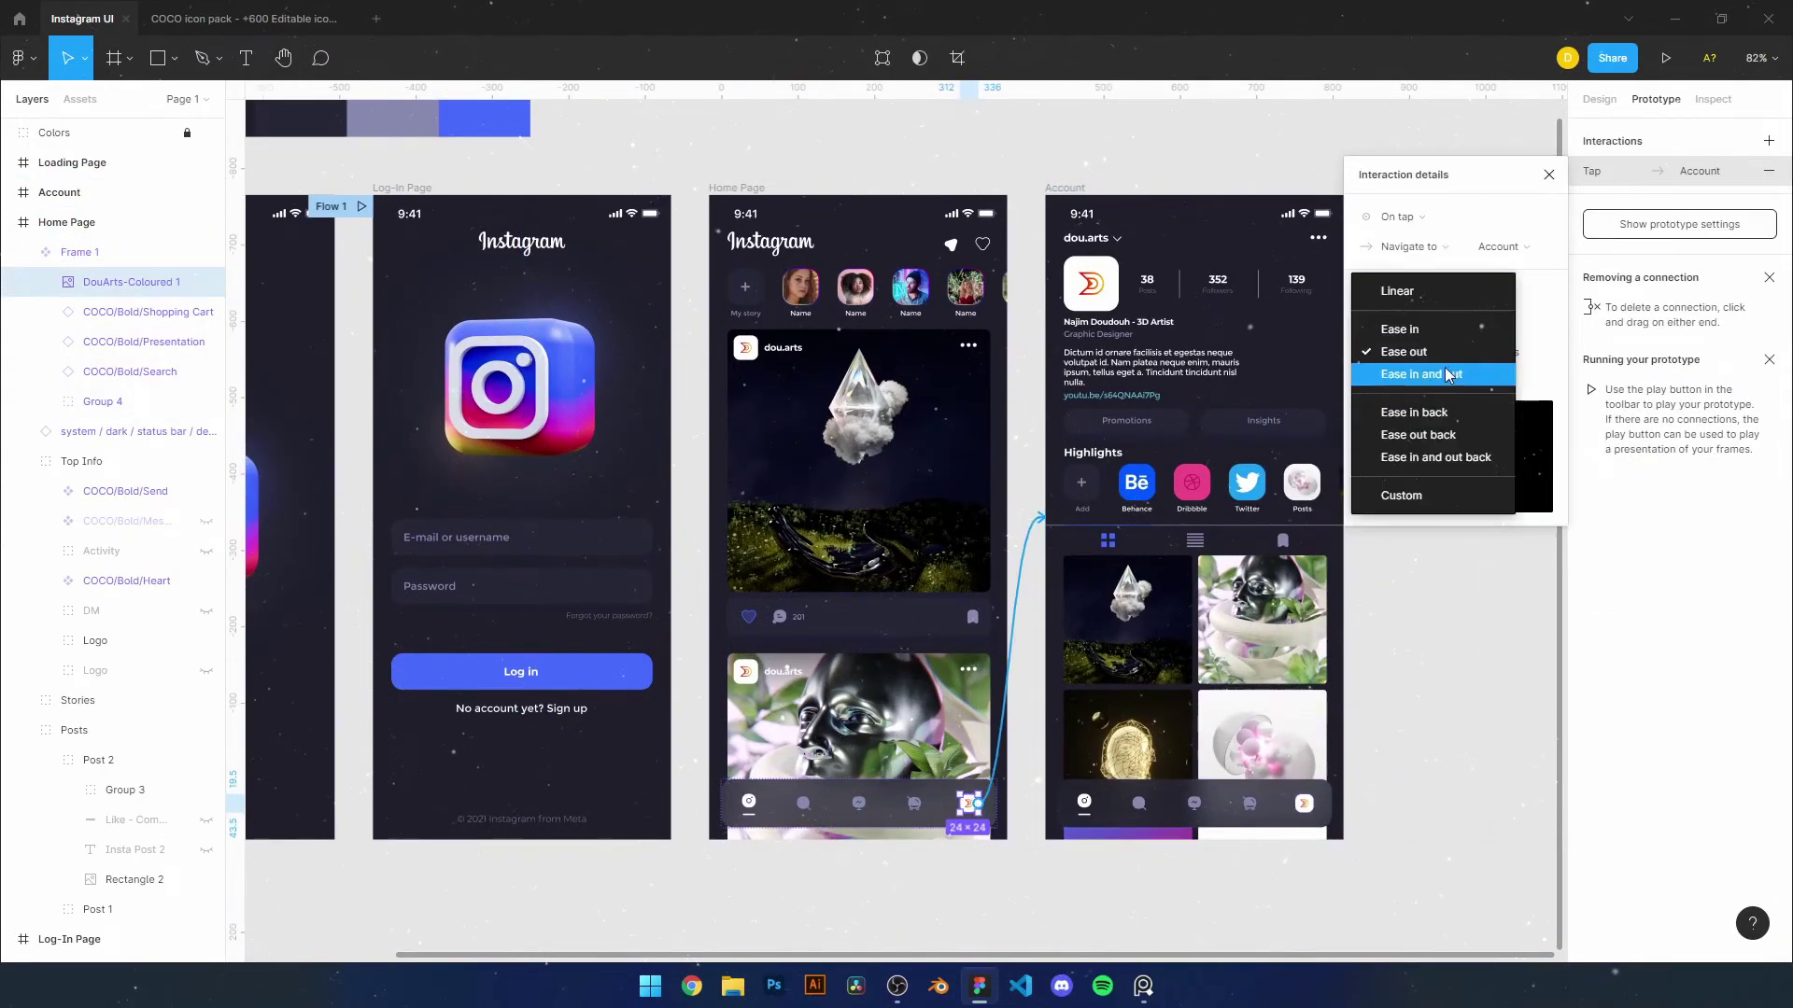
left_click(1393, 323)
left_click(1401, 346)
left_click(747, 350)
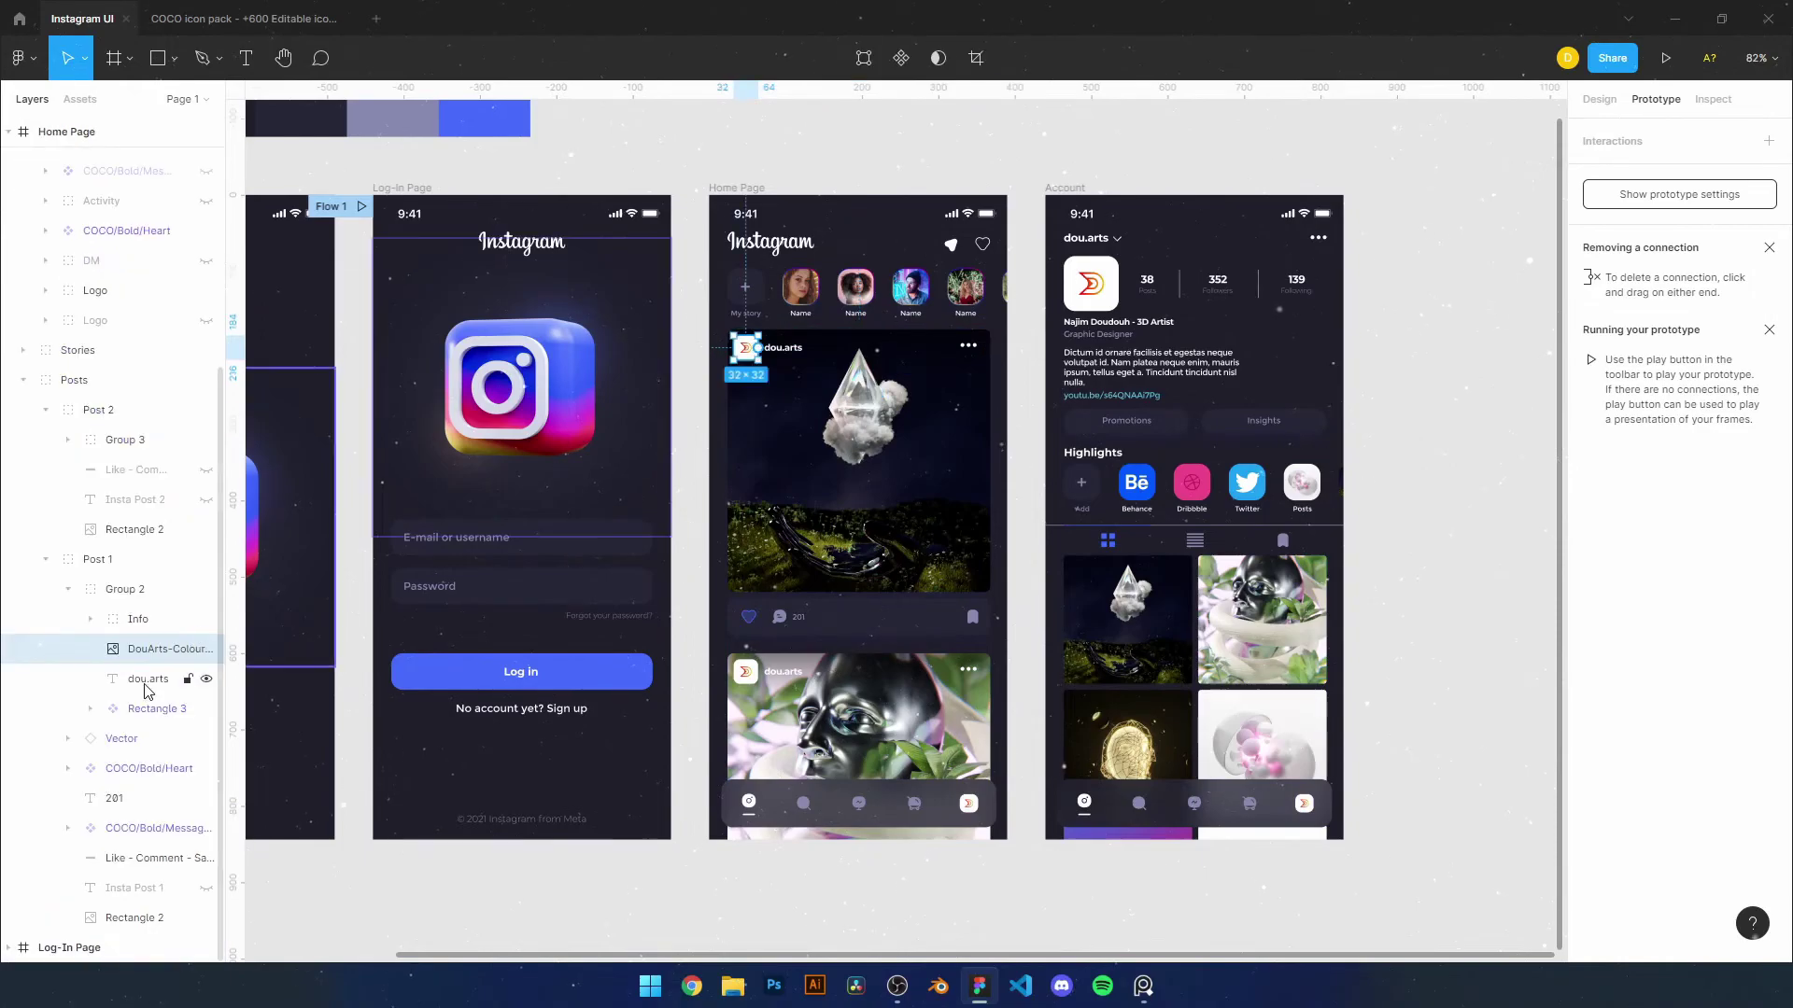
left_click_drag(802, 348, 1067, 163)
Select the Account nav bar's profile logo and open the nav bar frame's options
left_click(1086, 795)
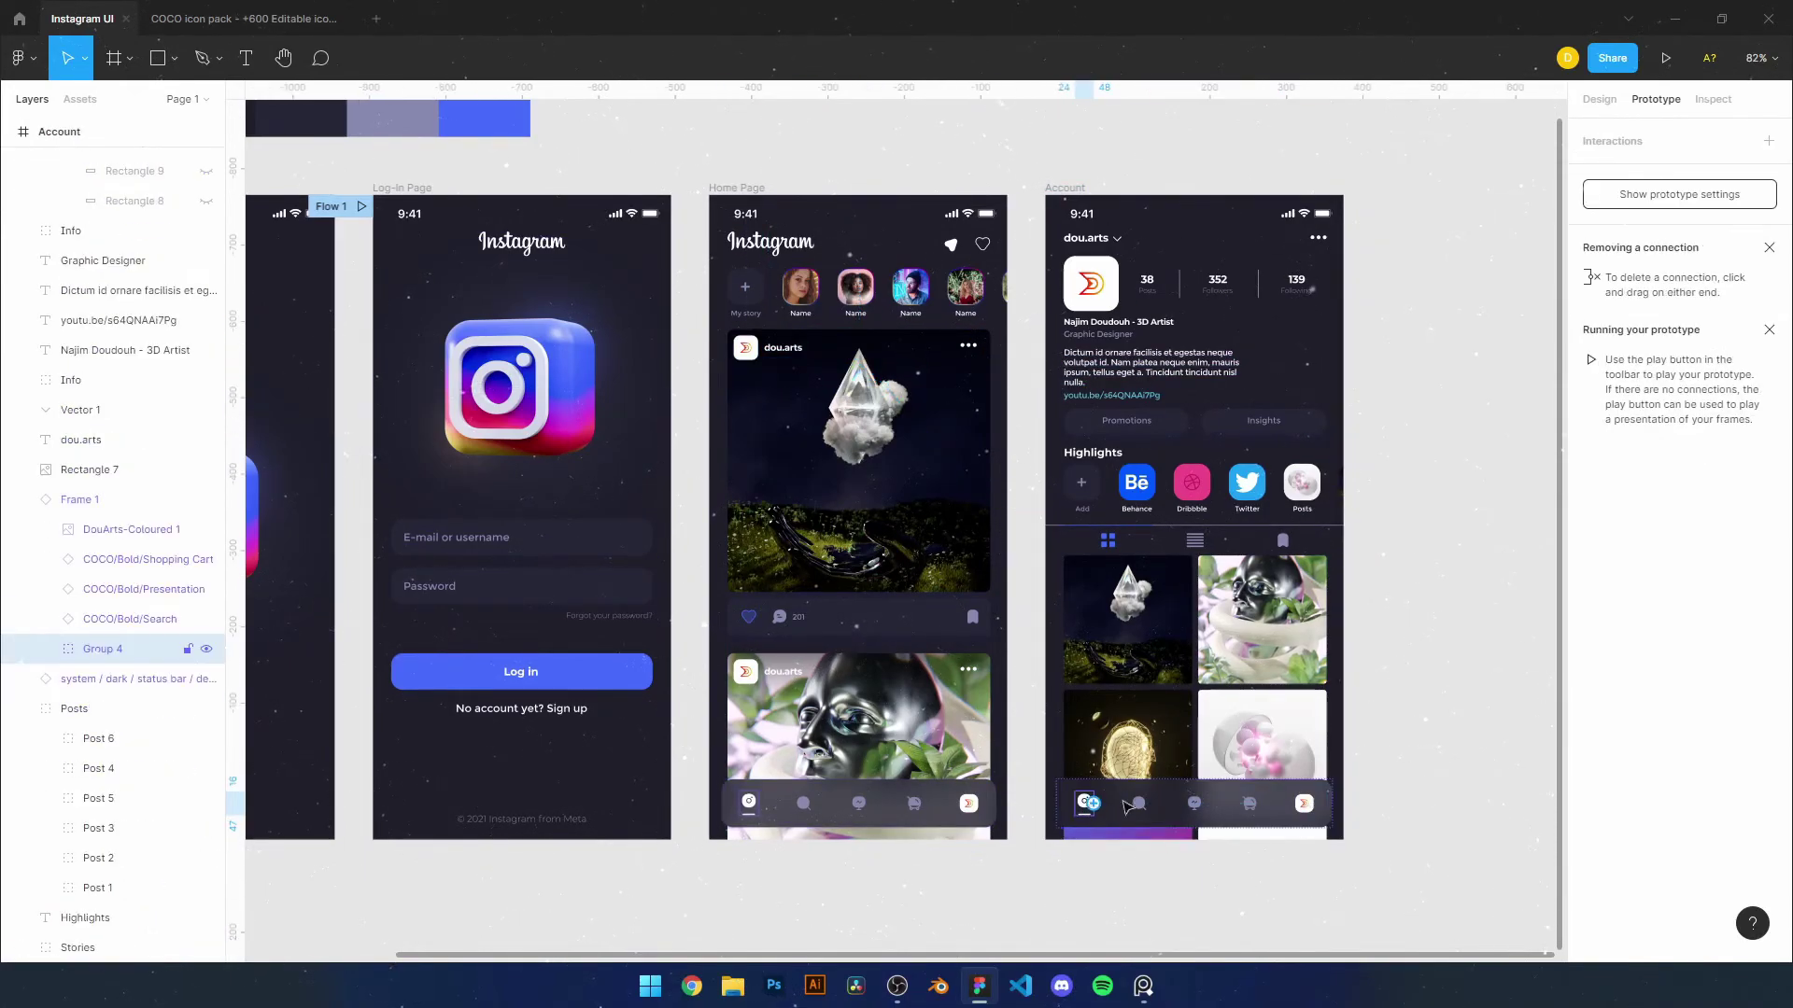
scroll(1083, 794, "up", 5)
left_click(1600, 99)
right_click(74, 529)
Detach the Account nav bar instance and select the small underline rectangle (Rectangle 15)
left_click(177, 772)
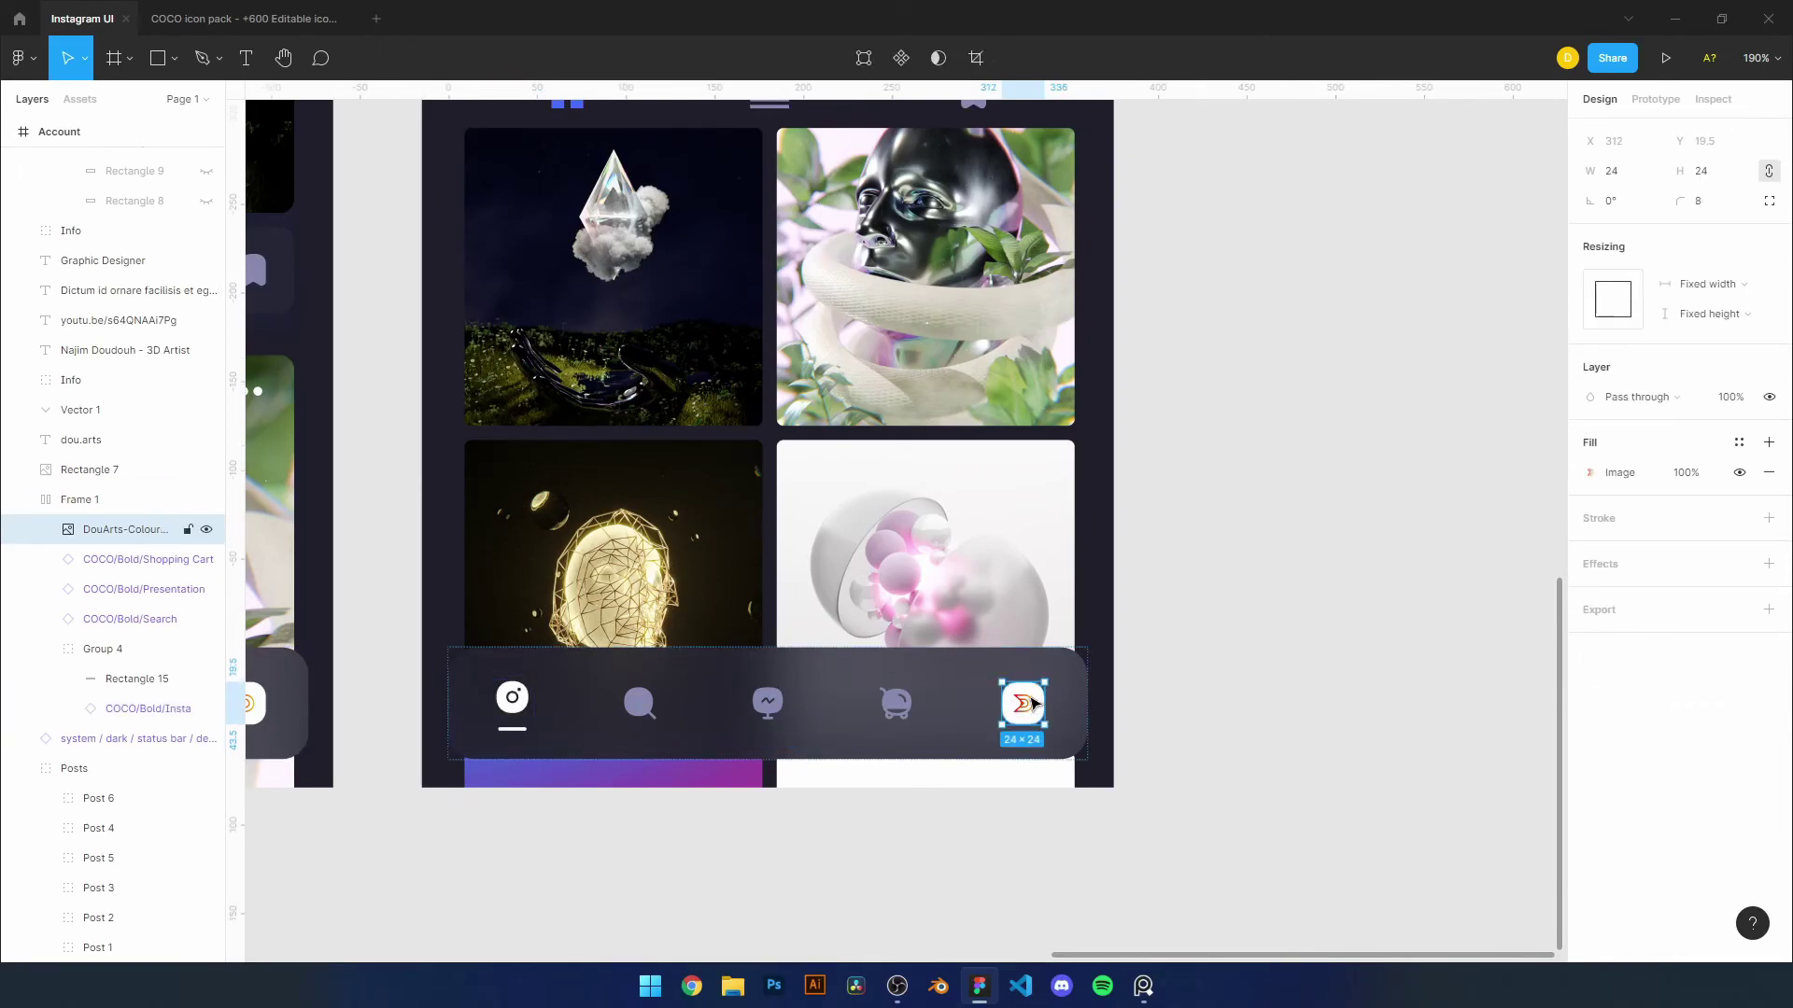
scroll(1033, 702, "up", 1)
left_click(128, 680)
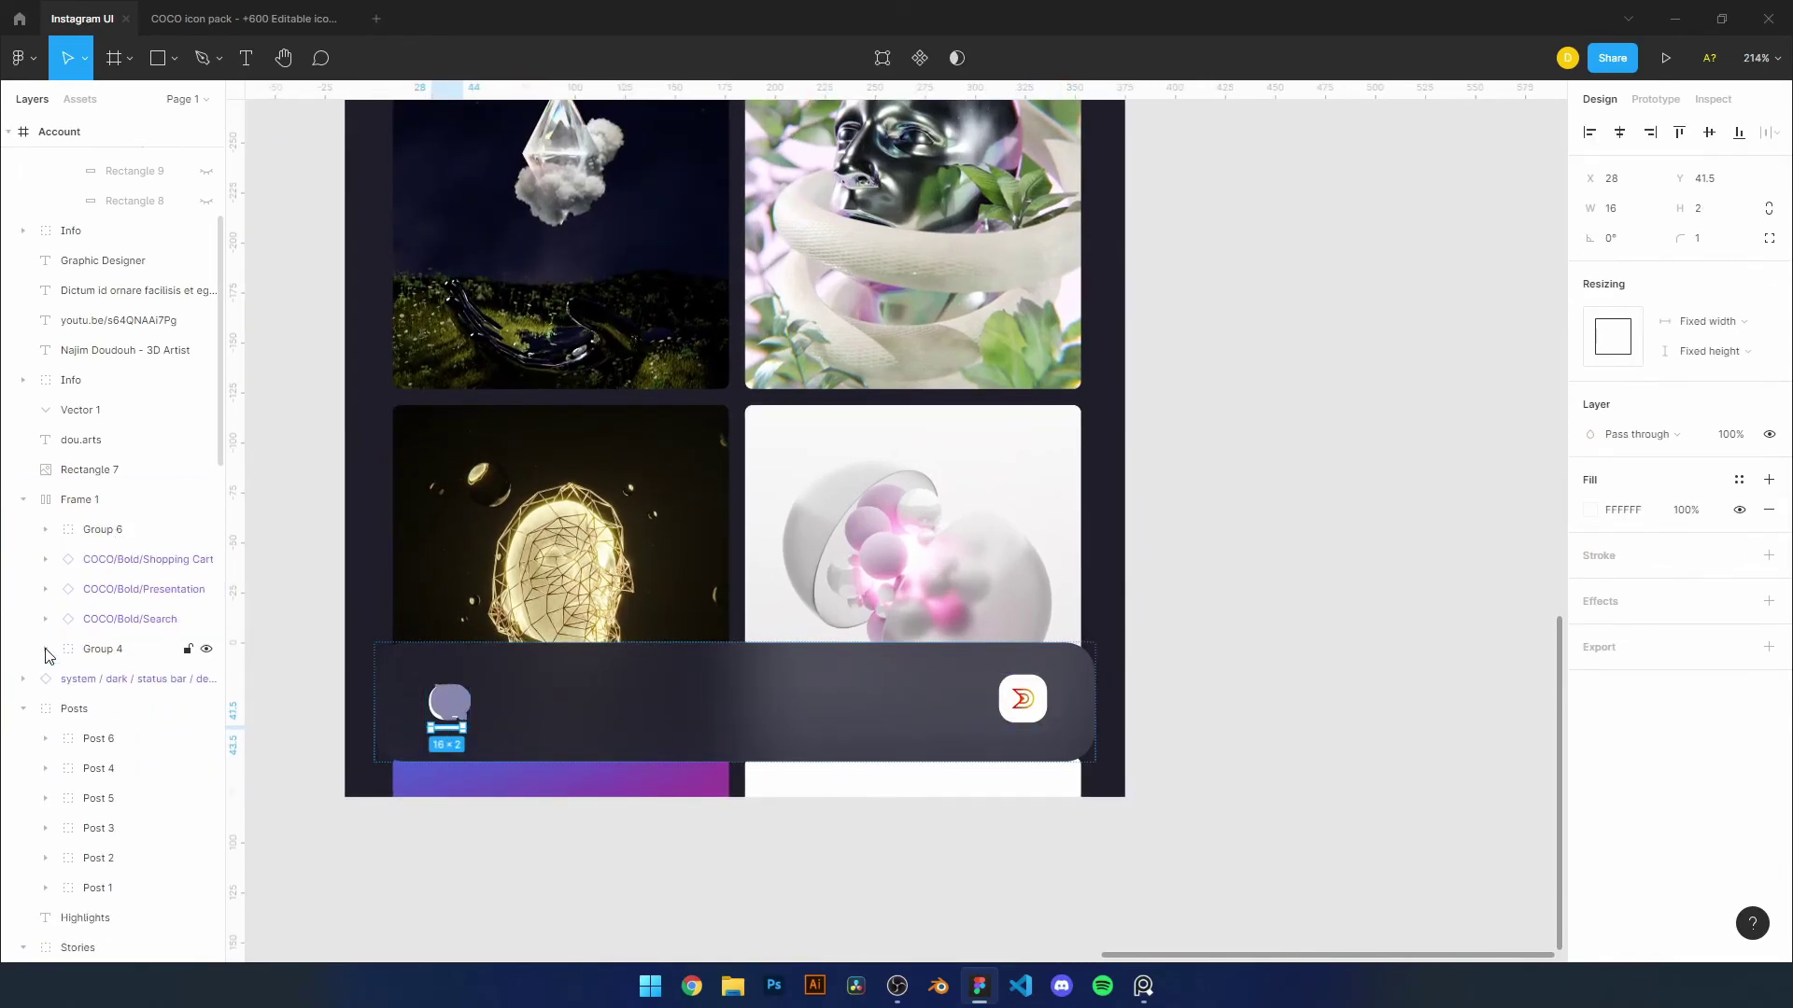
left_click(126, 589)
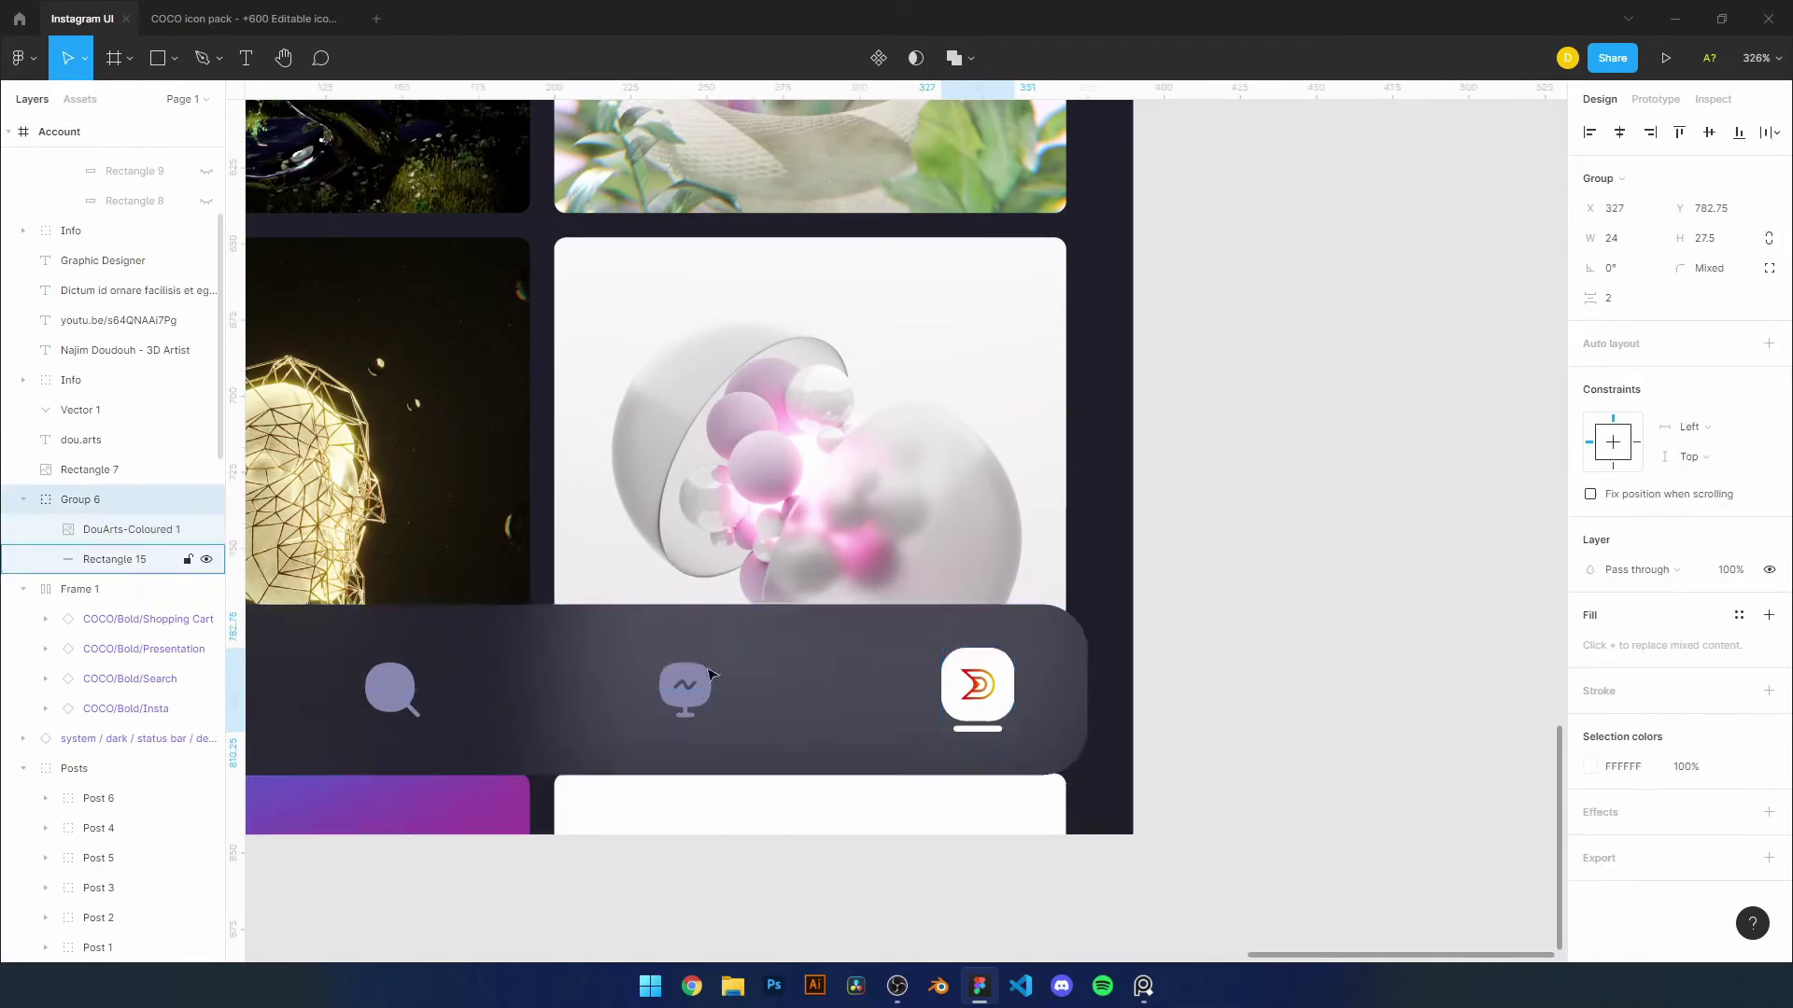
scroll(1030, 723, "up", 5)
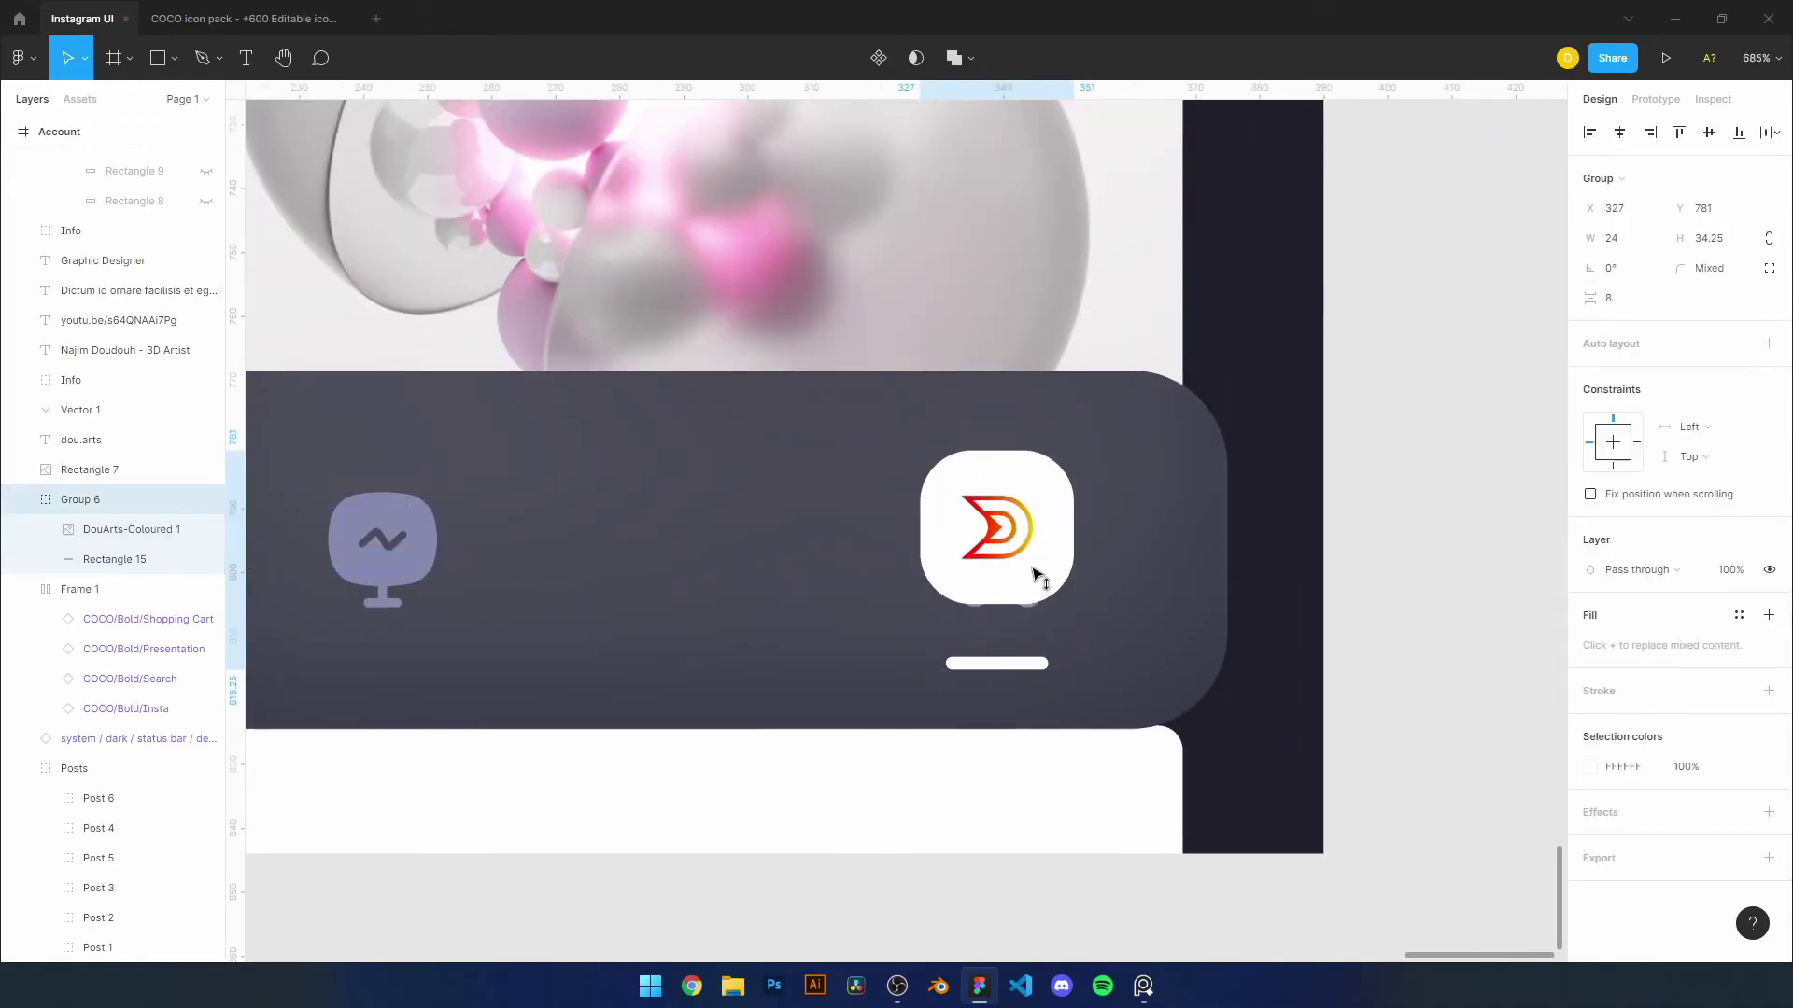
scroll(1032, 572, "down", 3)
scroll(1240, 572, "down", 3)
Select the group holding the DouArts logo and the underline
left_click(1240, 571)
scroll(629, 569, "up", 3)
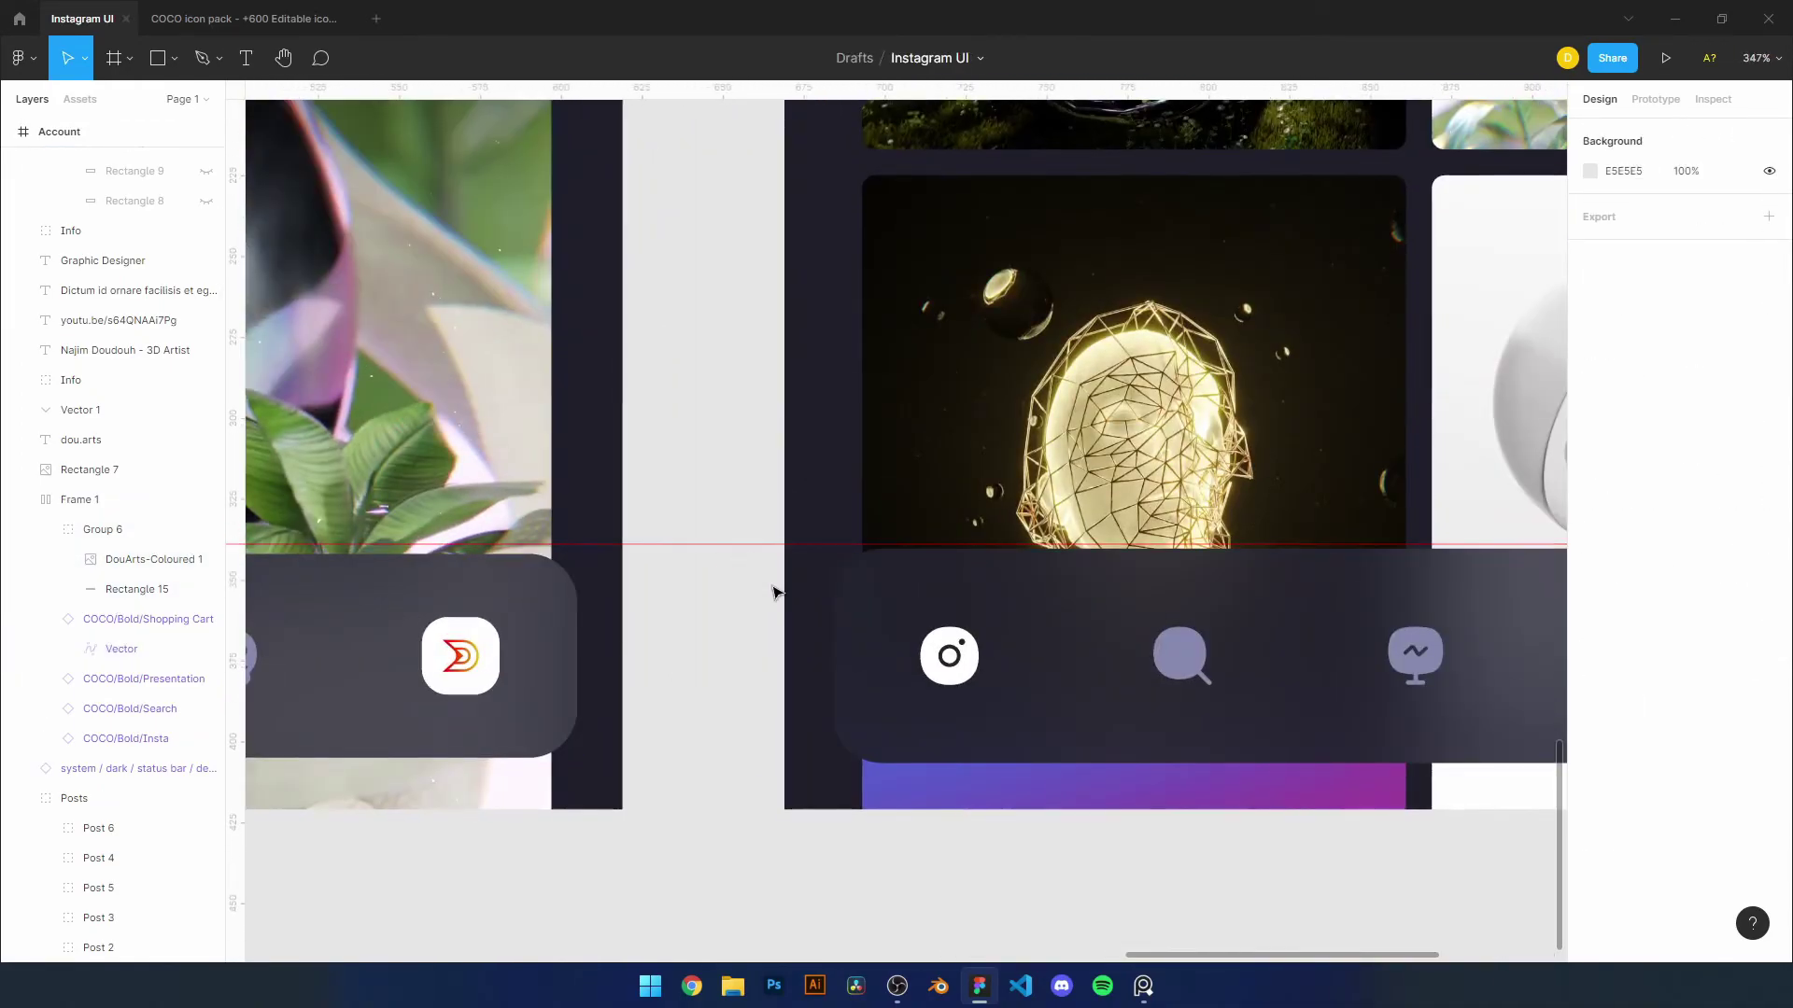
scroll(654, 598, "down", 5)
scroll(710, 634, "up", 3)
scroll(765, 674, "down", 2)
left_click(1045, 624)
Zoom to the logo-underline group, try moving it, then undo back into the nav bar
scroll(765, 675, "left", 5)
scroll(1174, 727, "up", 1)
scroll(1179, 699, "up", 2)
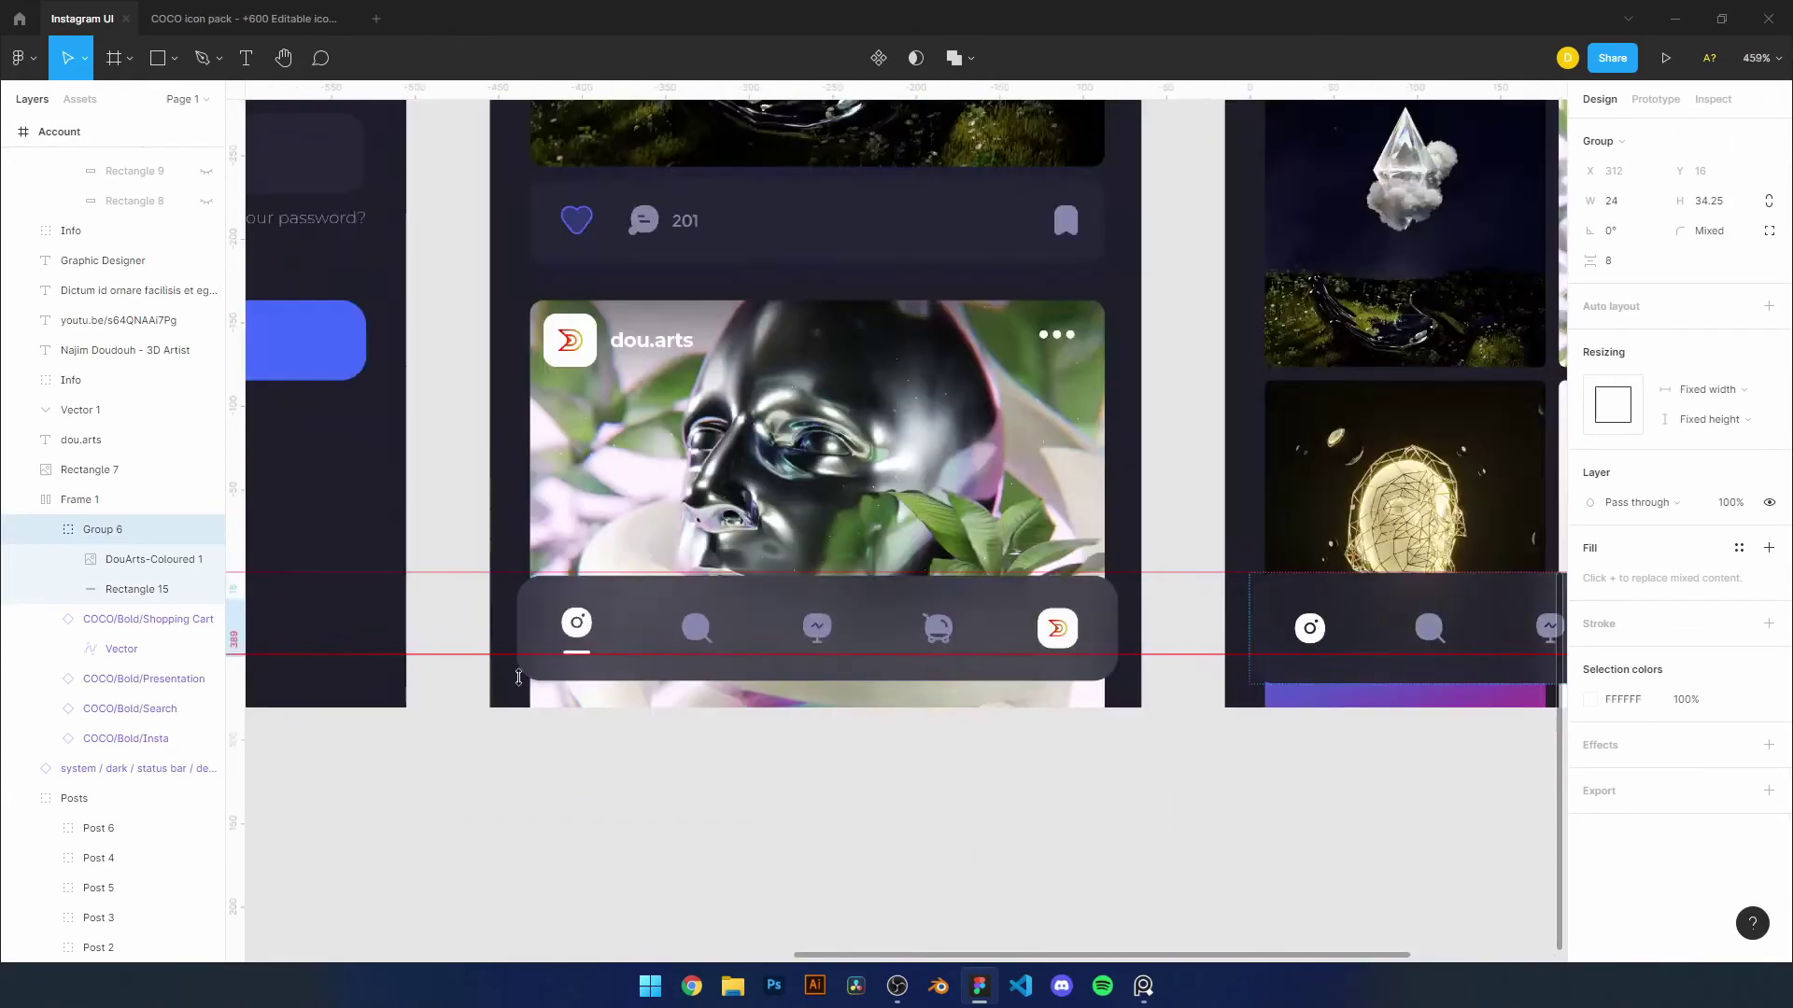
scroll(676, 697, "down", 5)
key("shift+2")
left_click_drag(121, 529, 120, 505)
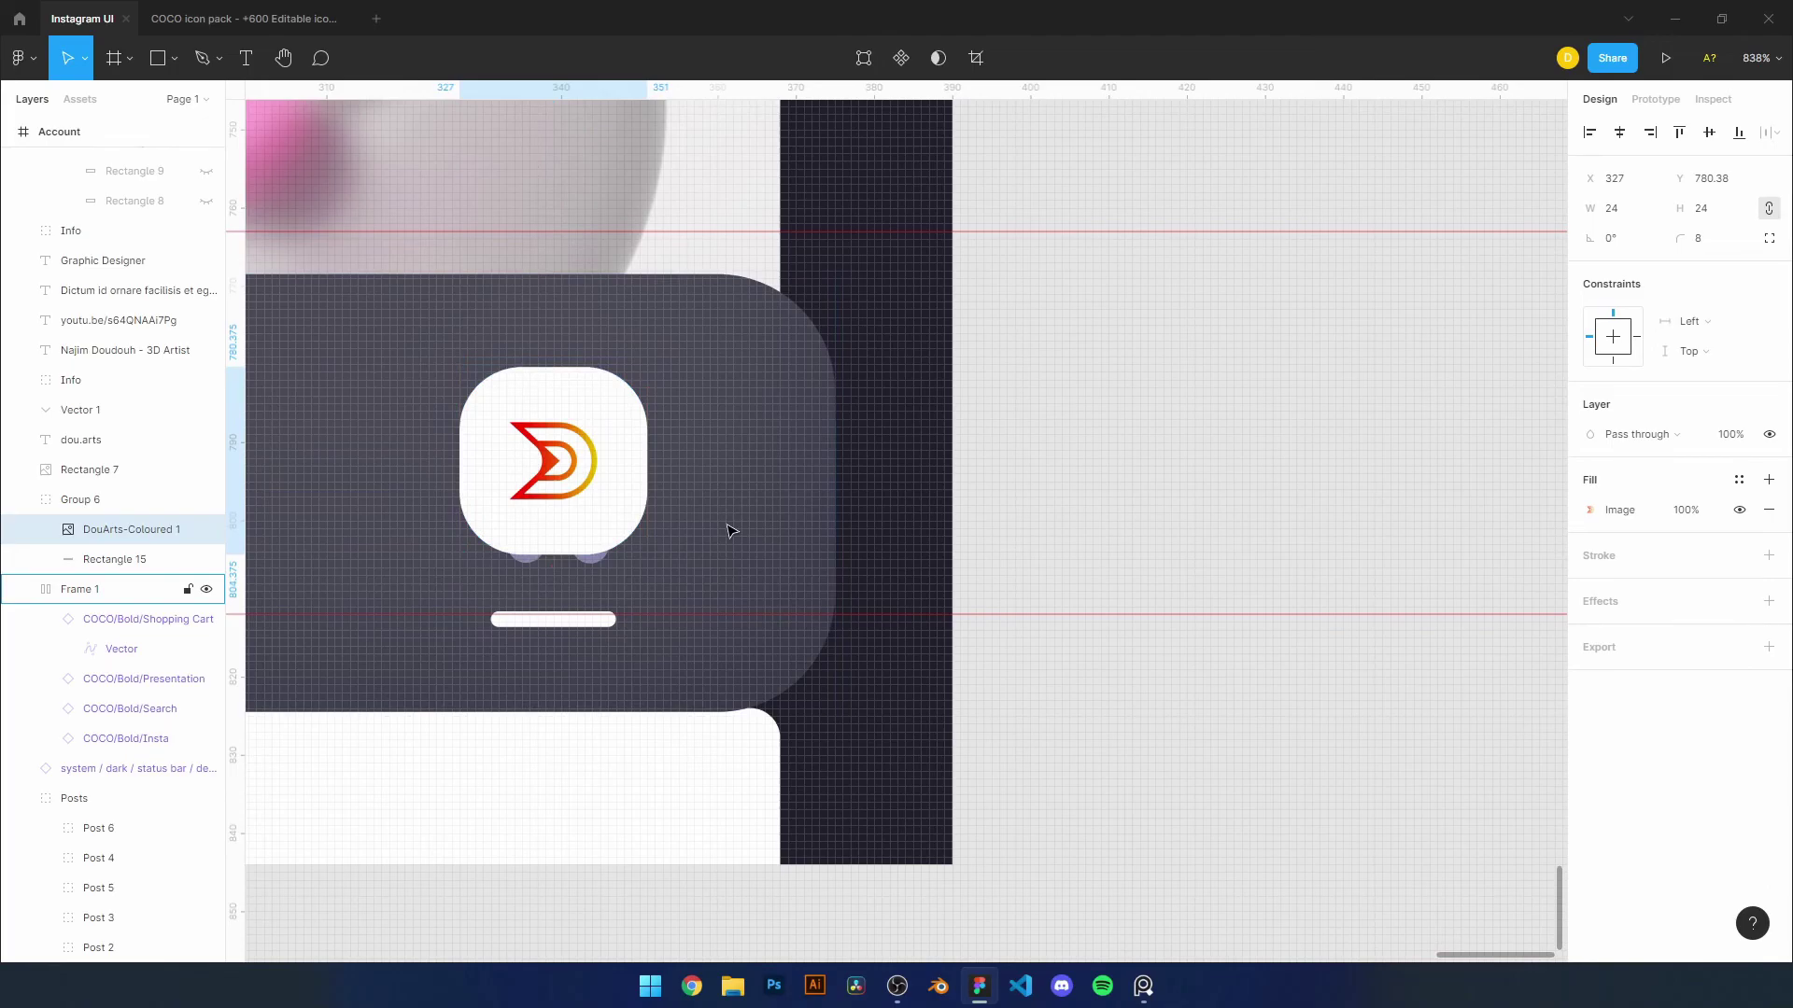
key("ctrl+z")
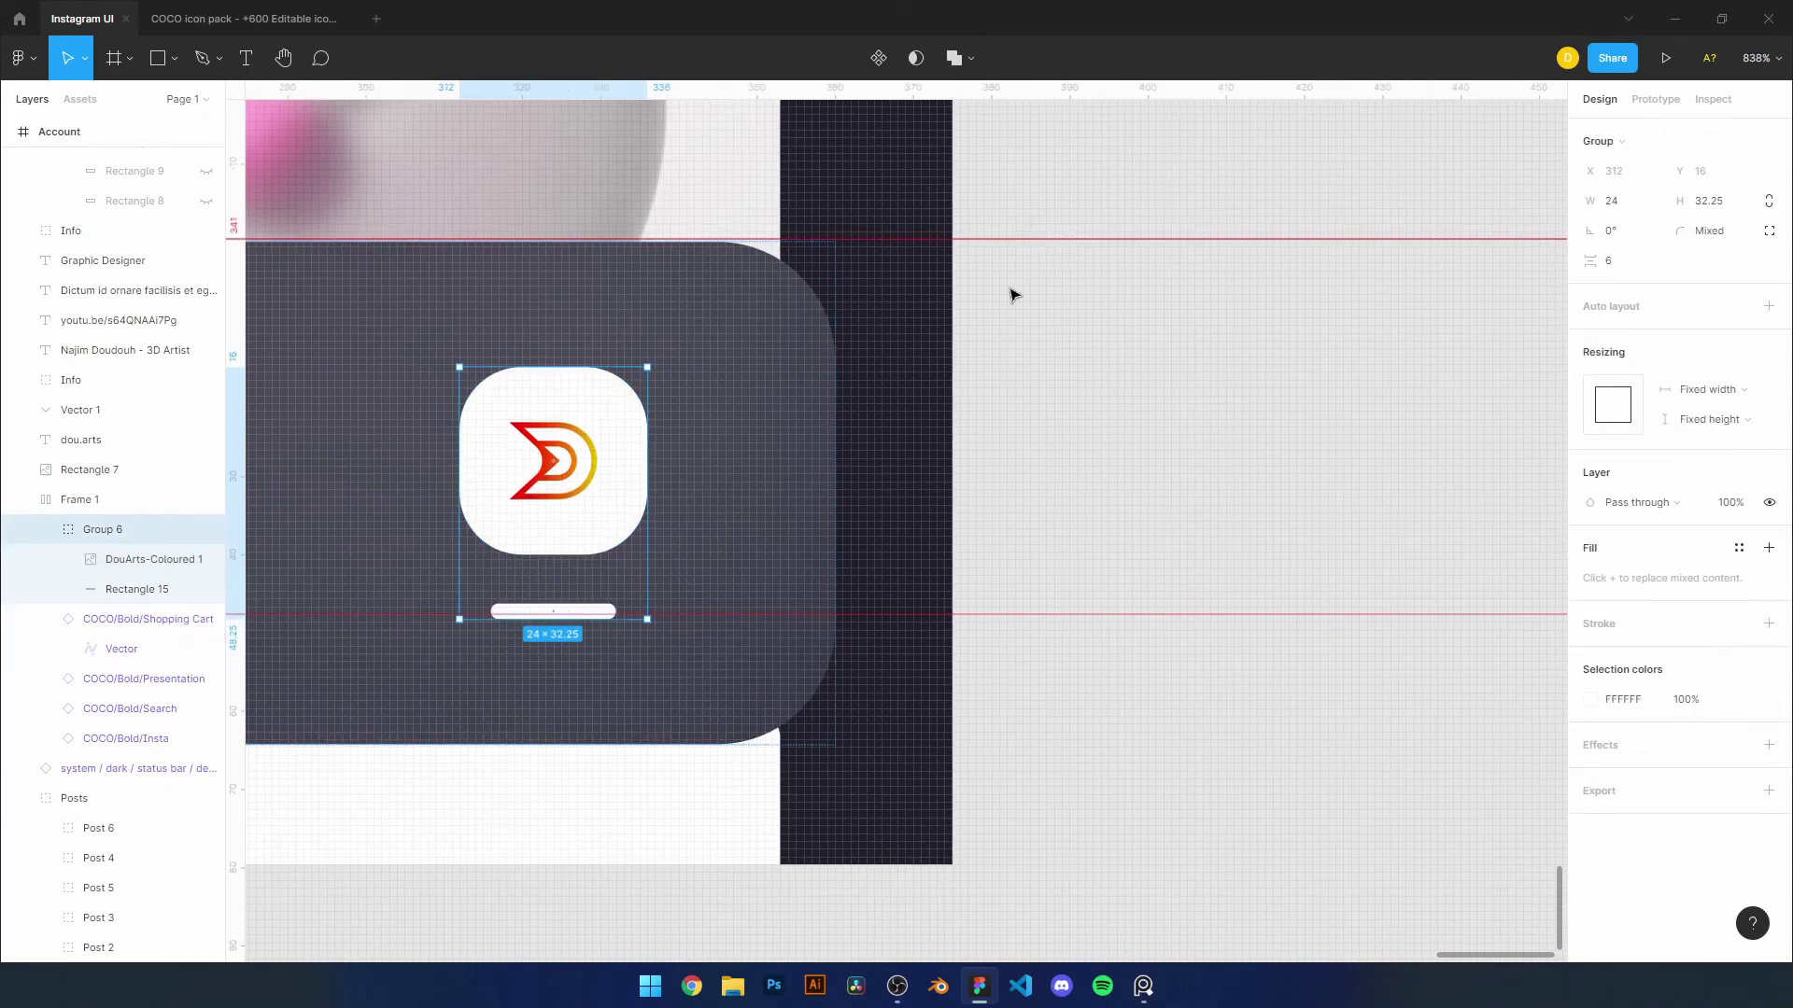
Set the logo-underline group's item spacing to 5
scroll(1133, 300, "down", 3)
scroll(1132, 299, "up", 2)
left_click(131, 529)
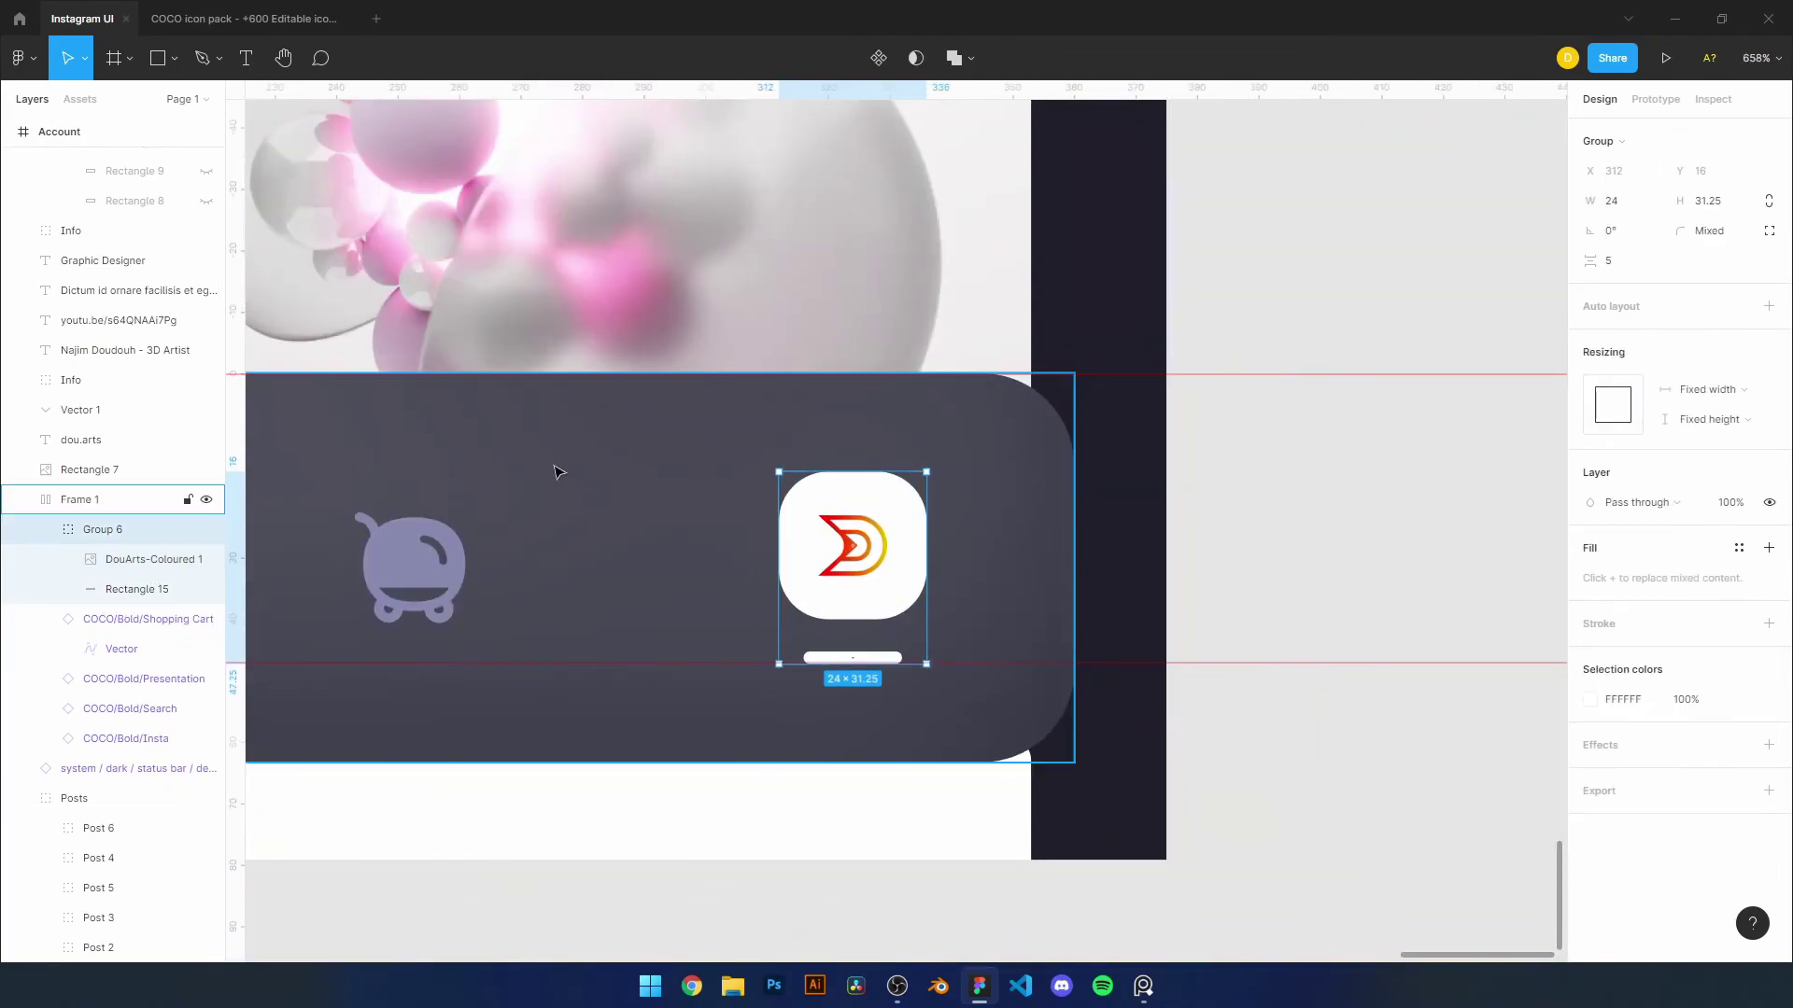
scroll(557, 472, "down", 3)
Open the Insta icon's colour and sample a colour from the design with the eyedropper
left_click(125, 737)
key("shift+0")
key("i")
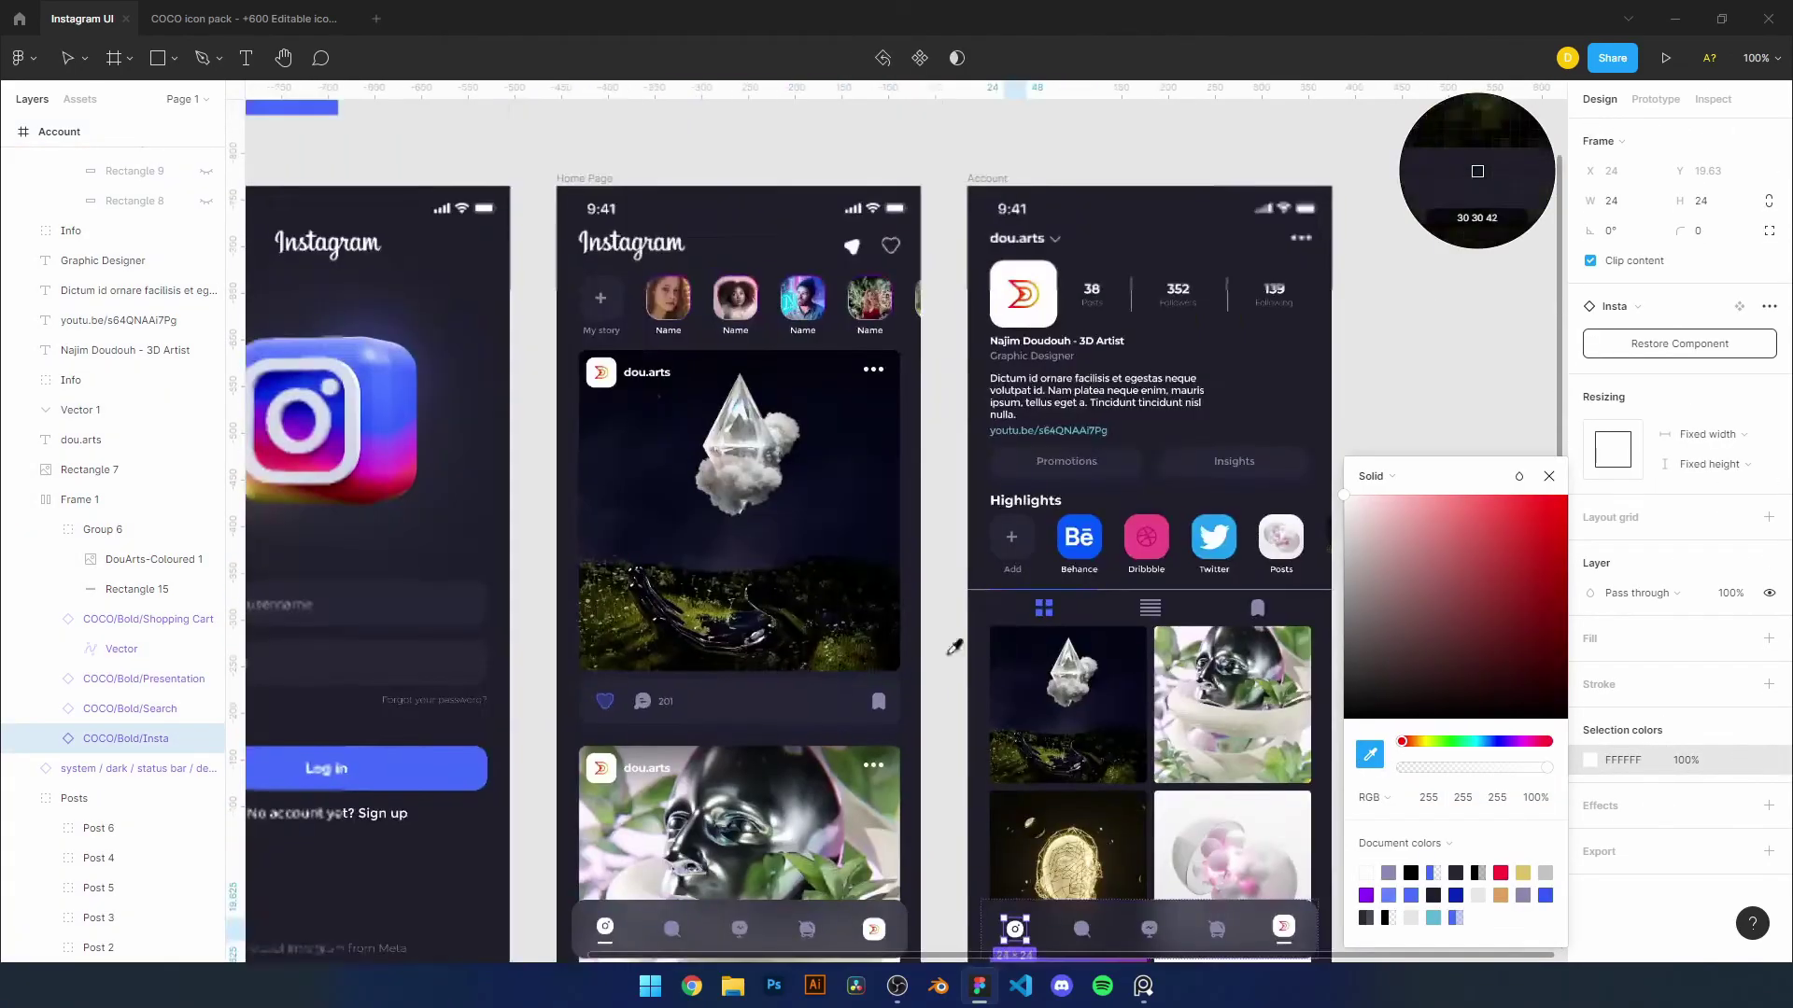